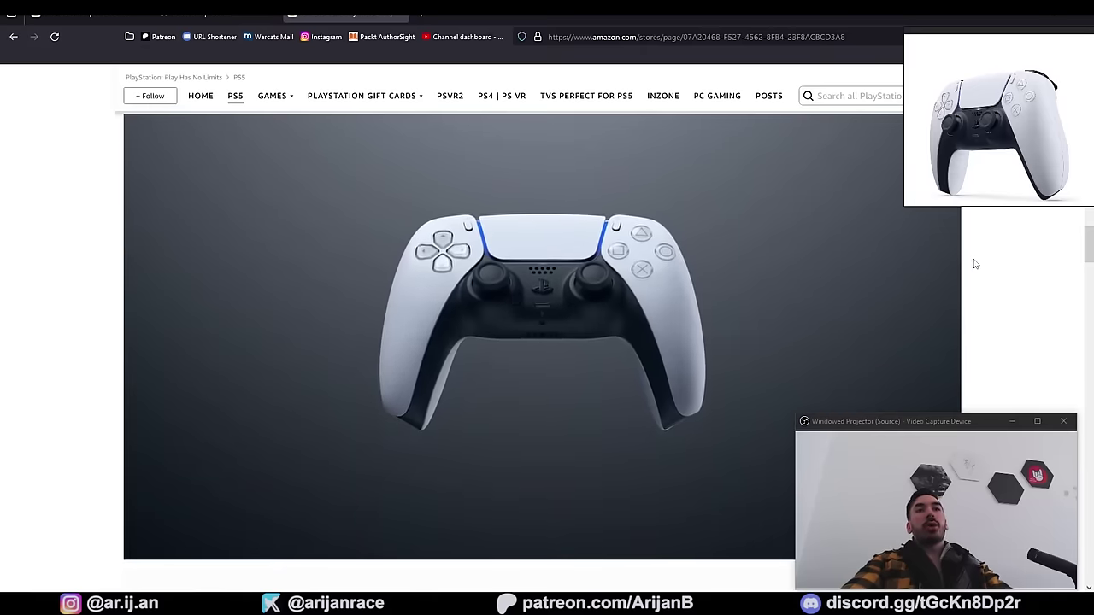
Step: Look through the DualSense controller pictures on the Amazon PlayStation store page
middle_click(979, 258)
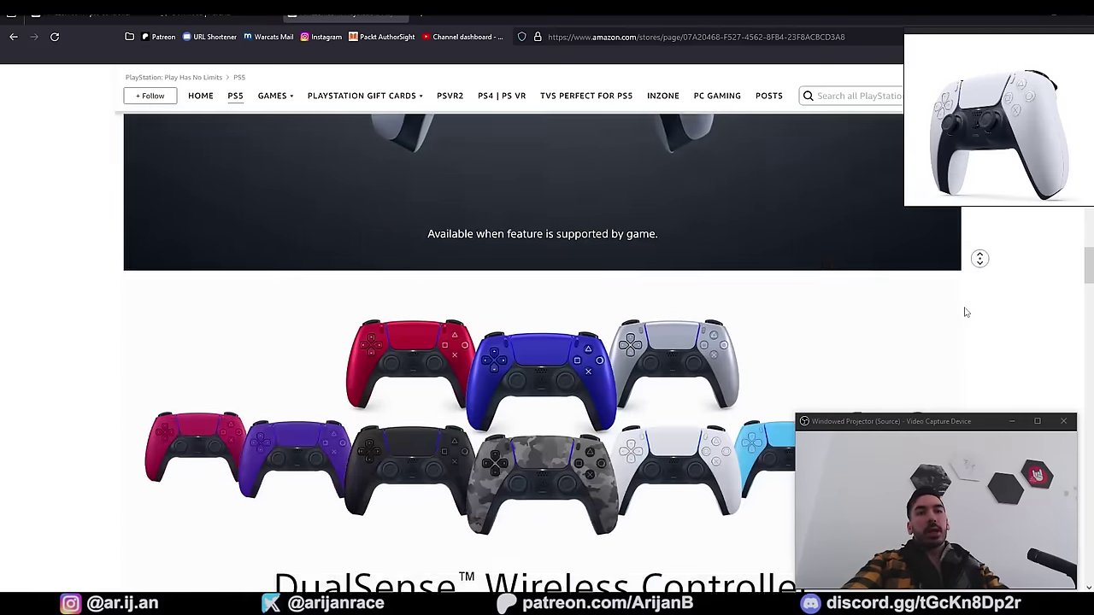
middle_click(966, 313)
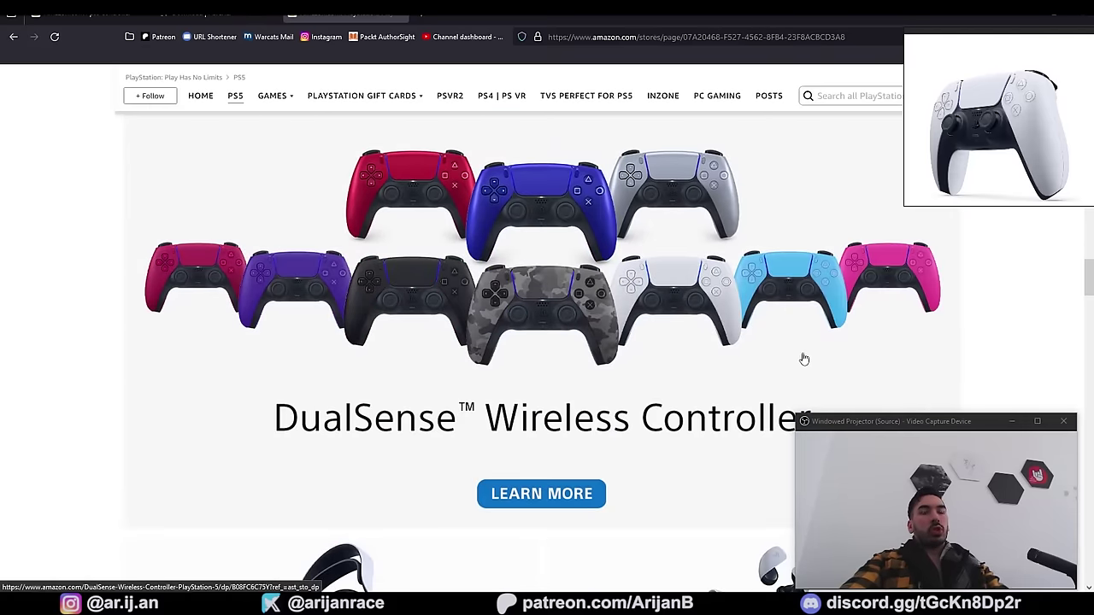
scroll(760, 342, down, 2)
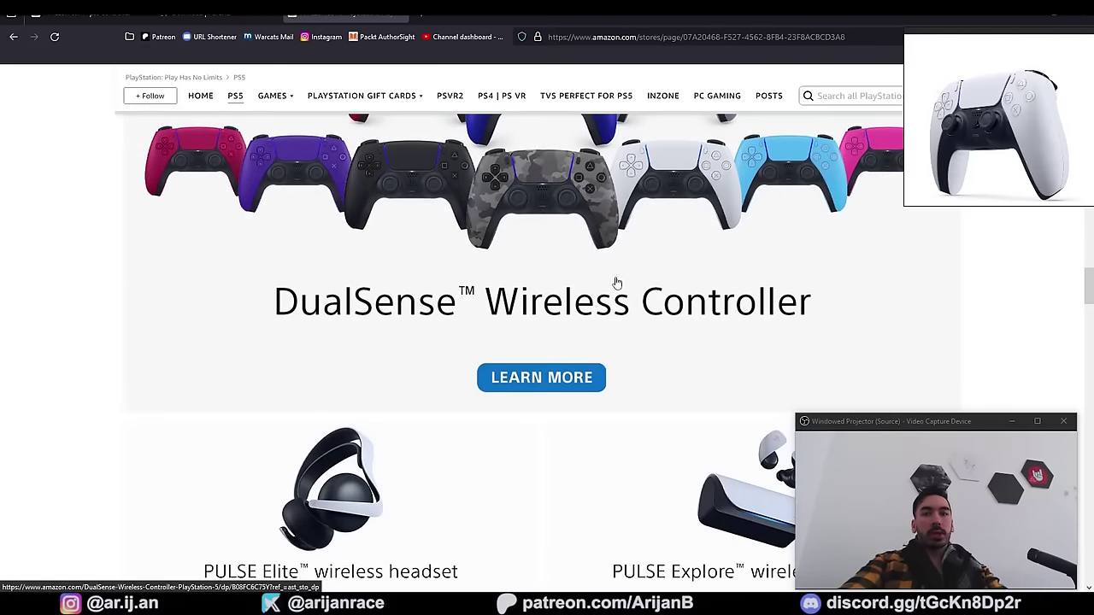
scroll(778, 285, up, 1)
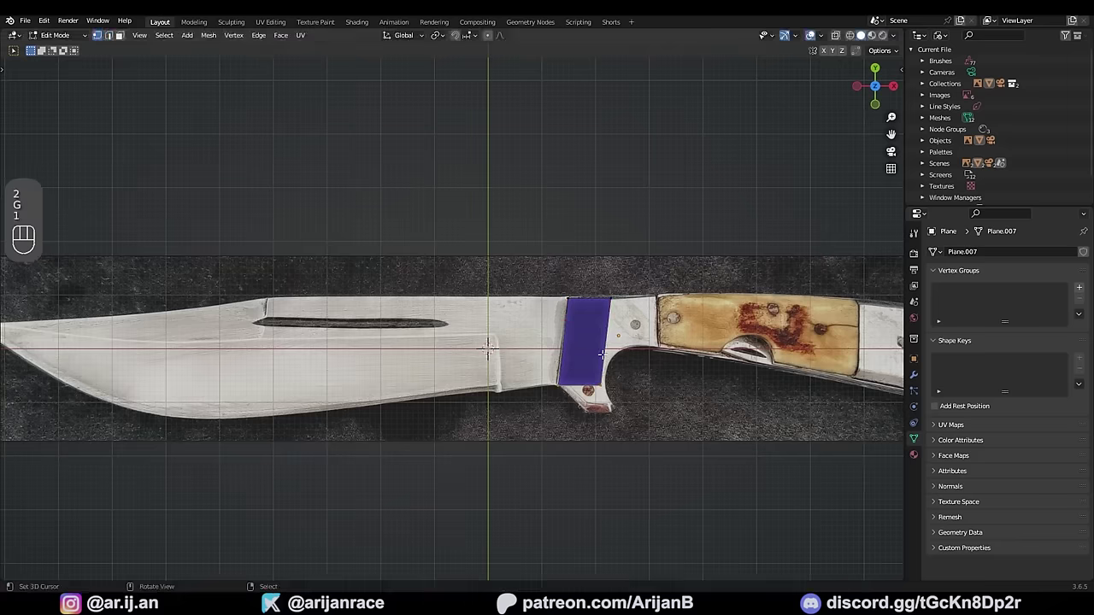
Step: Fit the knife mesh's vertices to the guard and blade outline in the reference image
key(1)
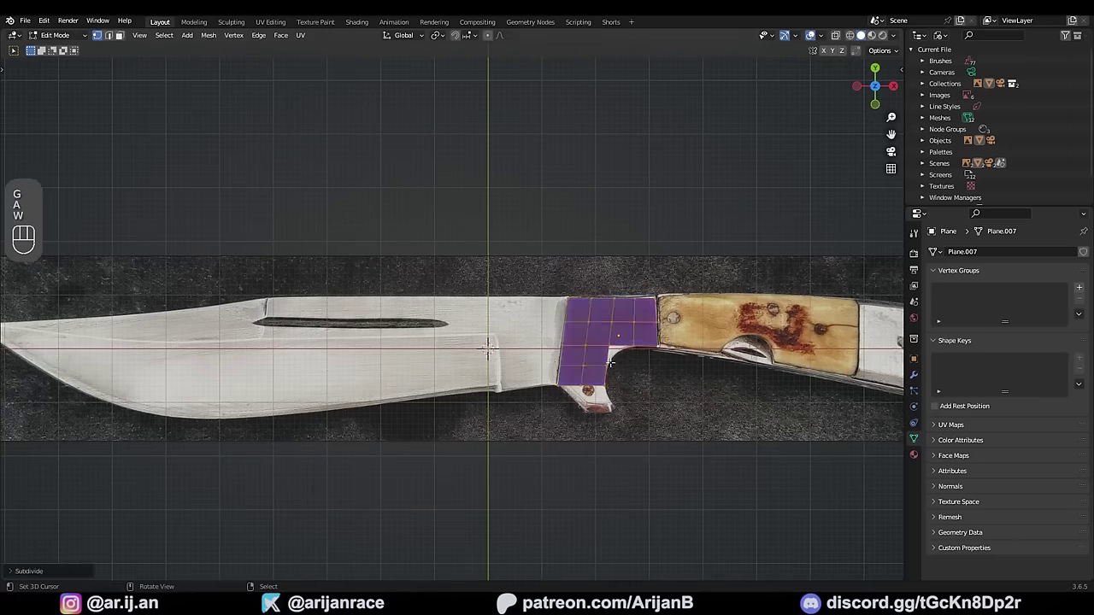
key(g)
key(g)
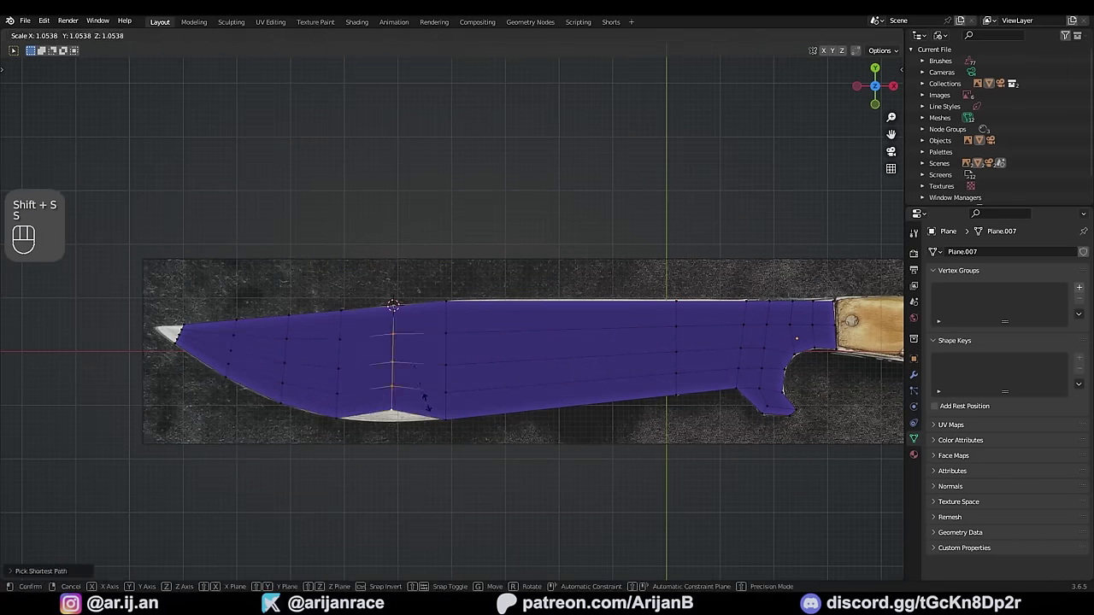
key(Tab)
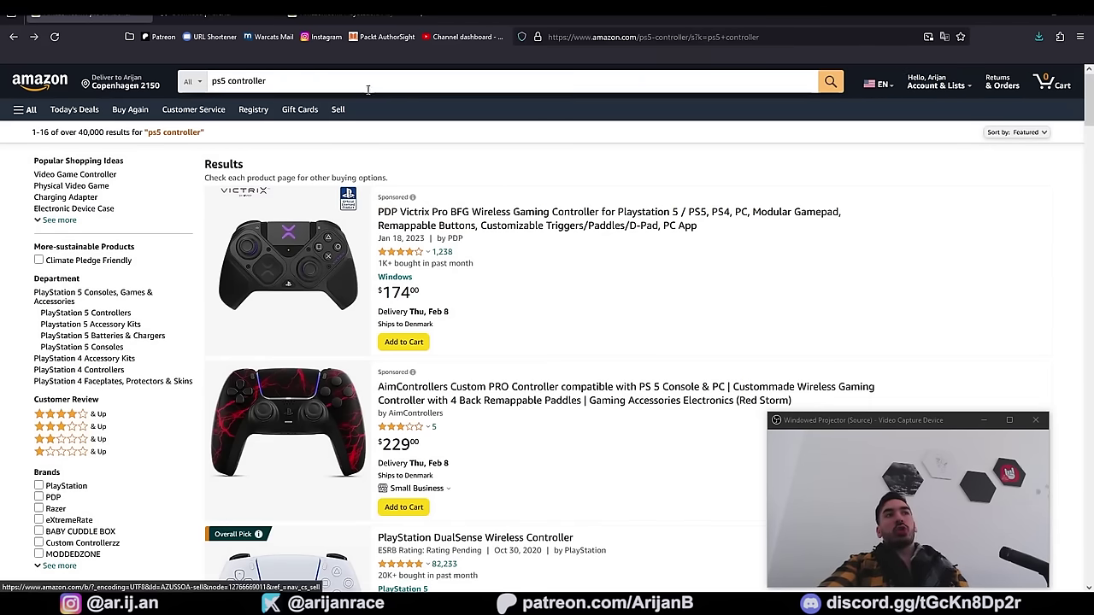
Step: Open the white PlayStation DualSense Wireless Controller from the search results and enlarge its front-facing product image
scroll(323, 109, down, 1)
scroll(318, 248, down, 3)
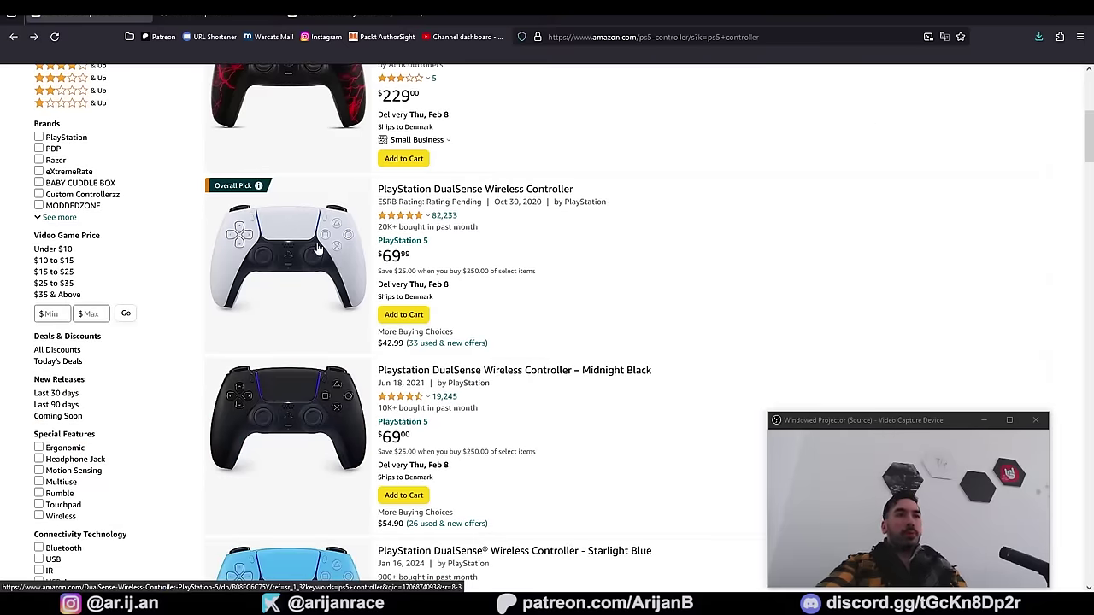
click(303, 253)
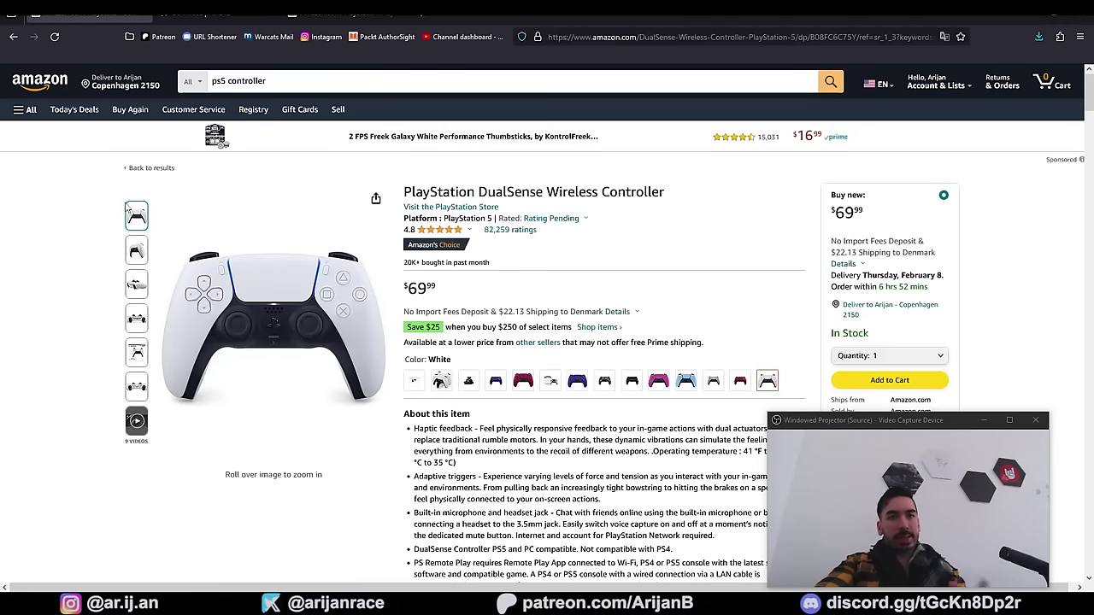
click(235, 282)
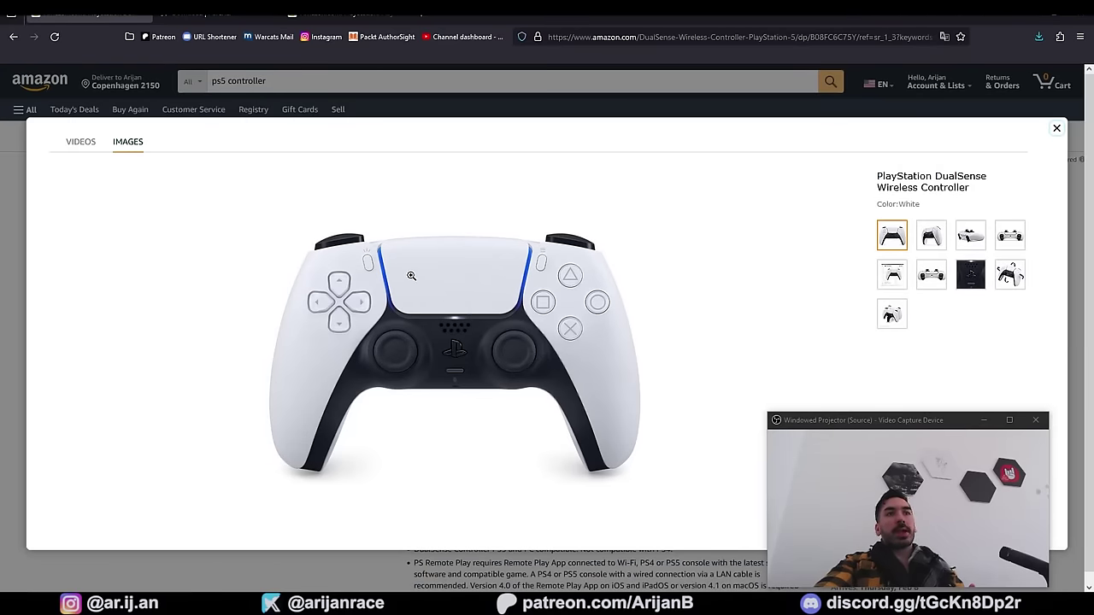
Step: Save the enlarged controller front image as Background Reference in the Joystick folder
right_click(471, 271)
click(513, 303)
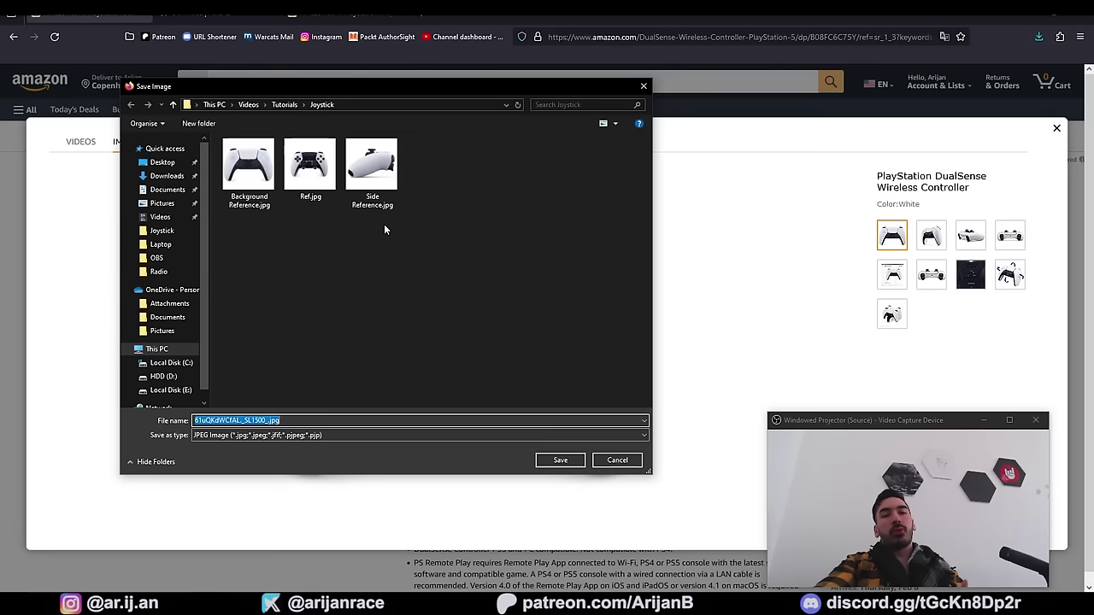
click(436, 275)
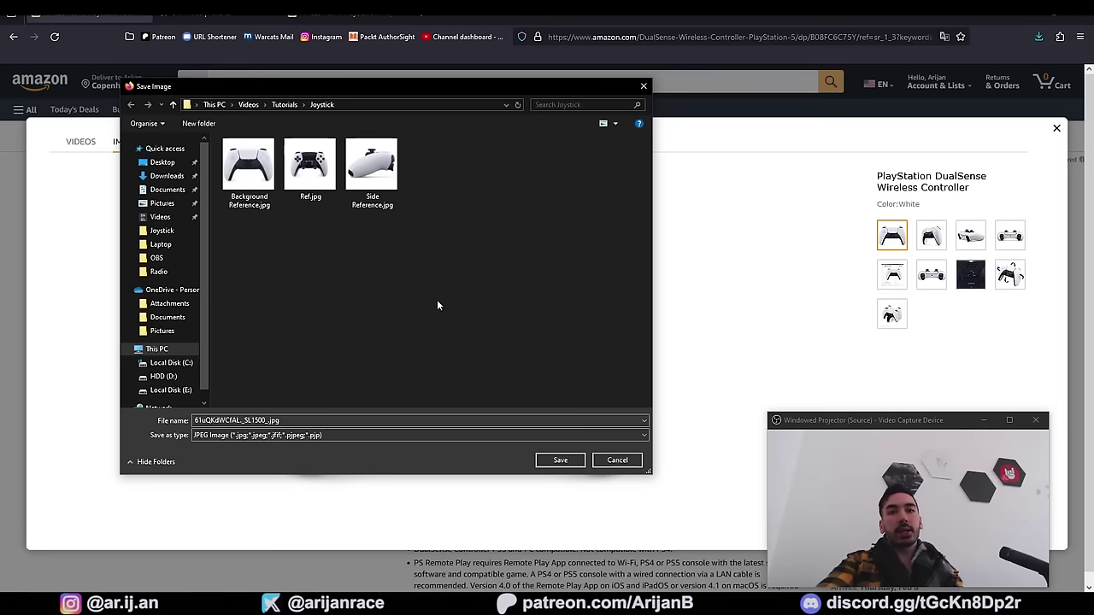
click(250, 169)
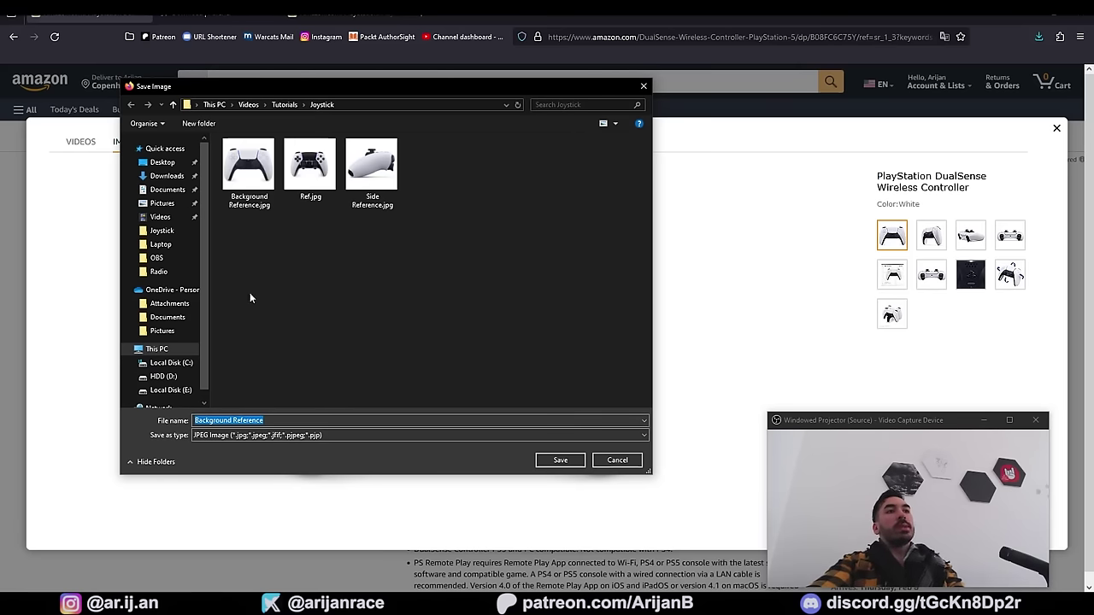
click(558, 462)
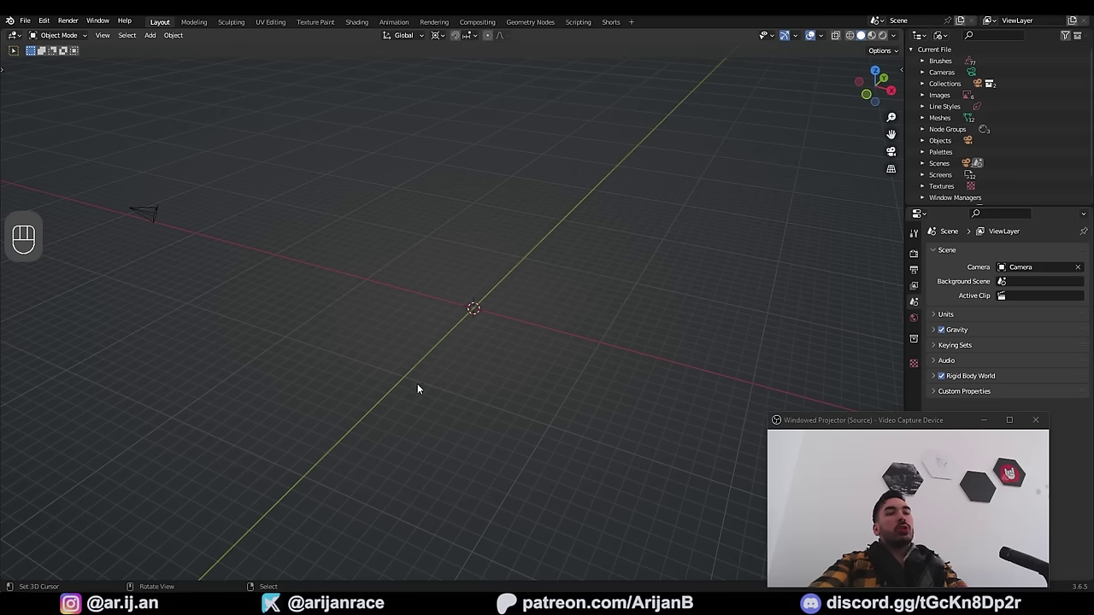
Step: Switch to Blender and add Background Reference.jpg as a reference image aligned to the top view
key(KP_7)
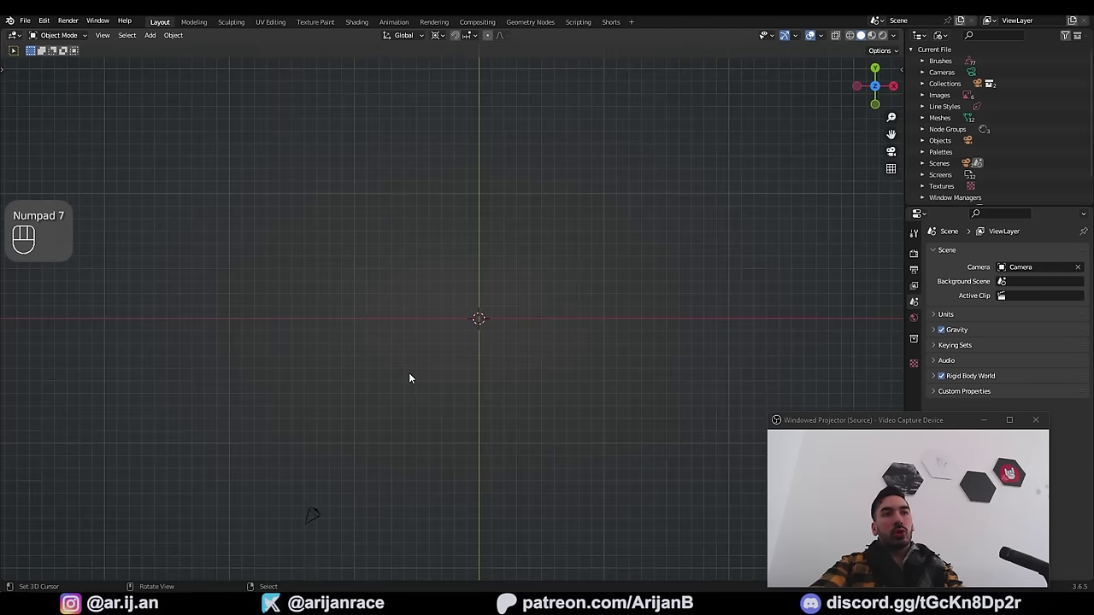
key(shift+a)
mouse_move(333, 465)
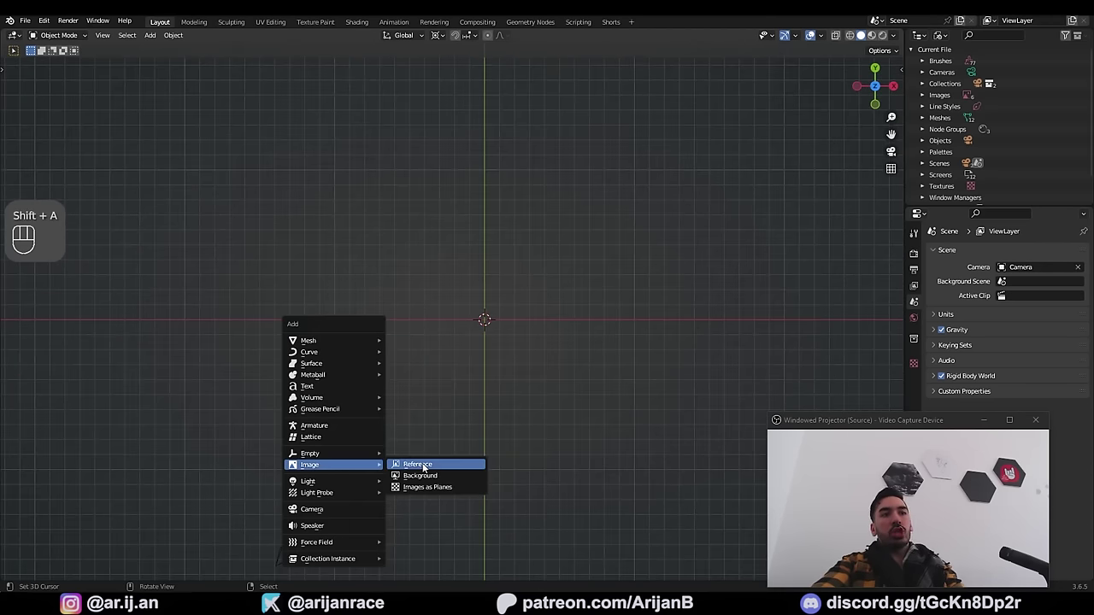
click(420, 464)
double_click(422, 214)
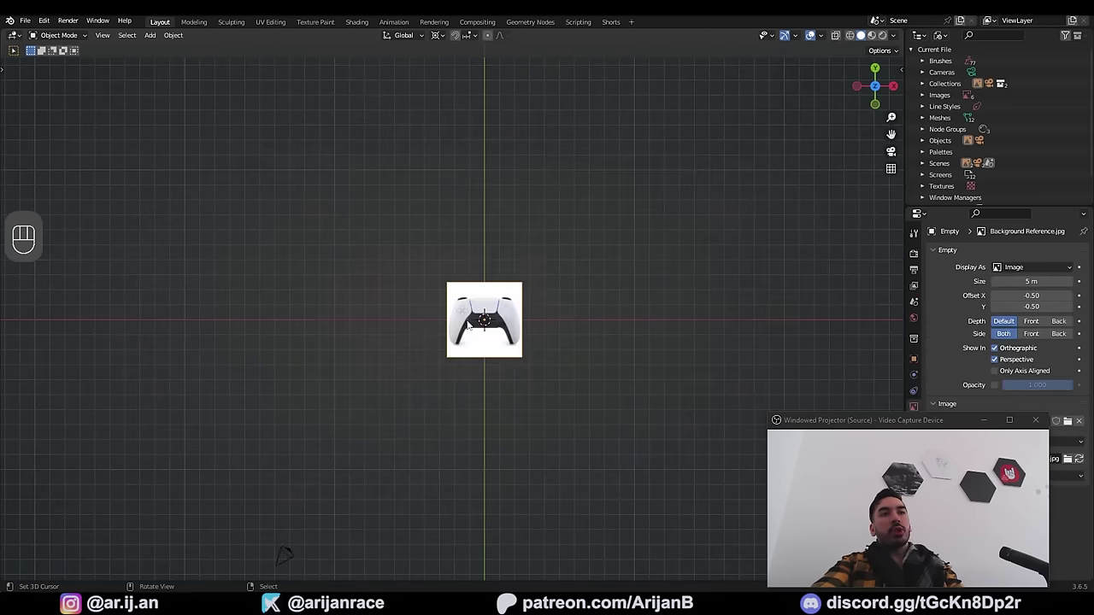
Step: Scale up the controller front reference image and move it down along the Z axis below the grid
middle_drag(523, 385, 502, 304)
key(s)
click(525, 307)
key(g)
key(z)
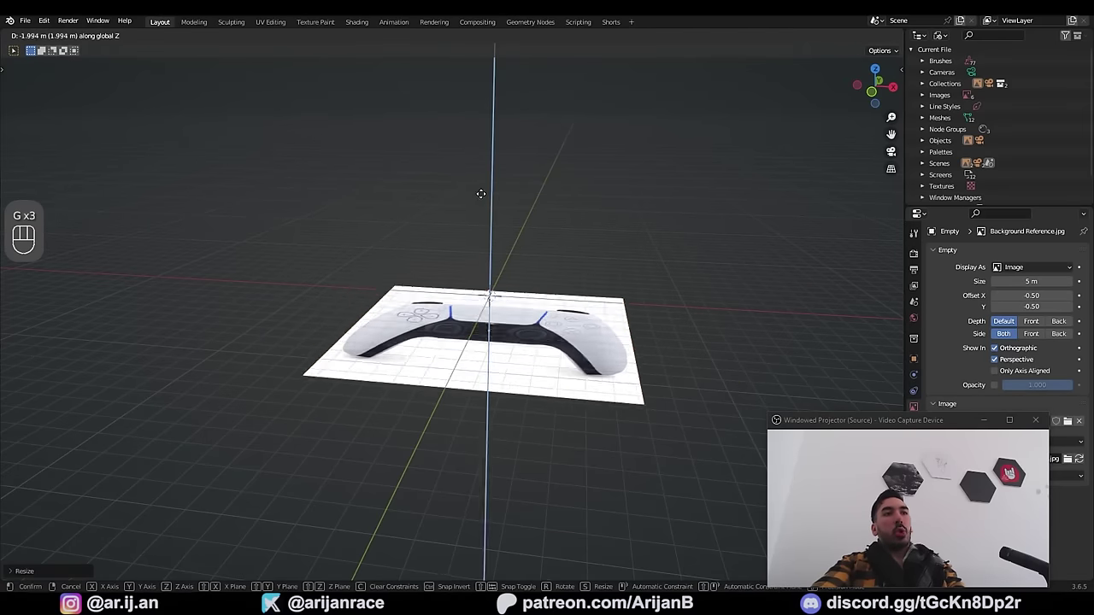
click(501, 388)
scroll(494, 277, down, 2)
middle_drag(494, 278, 474, 291)
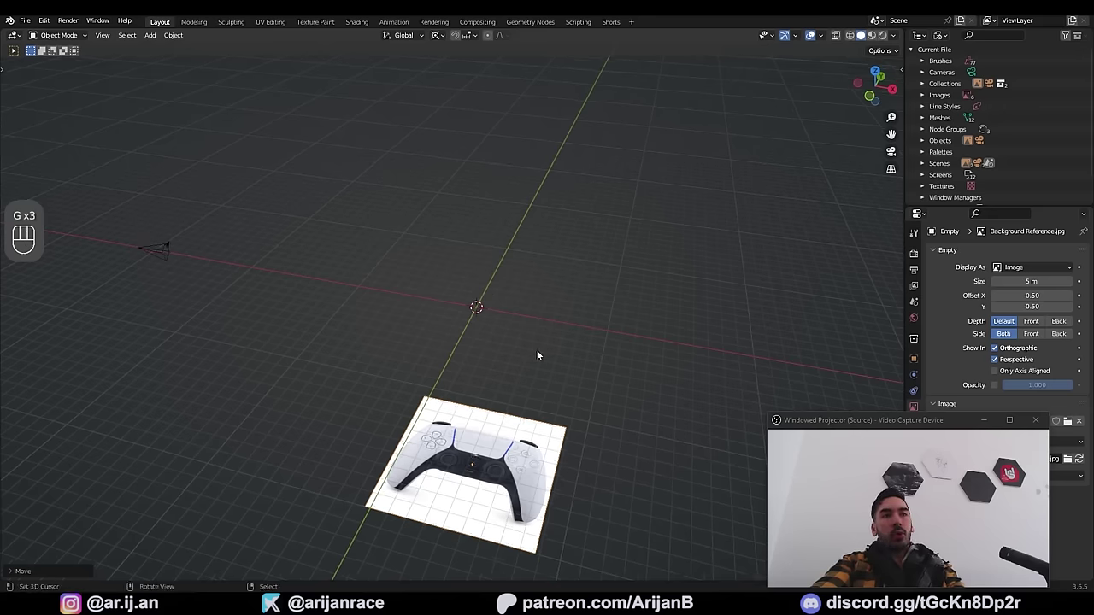
Step: Enable opacity for the front reference image and lower it to 0.714
drag(838, 420, 678, 406)
click(995, 385)
drag(1044, 385, 1021, 384)
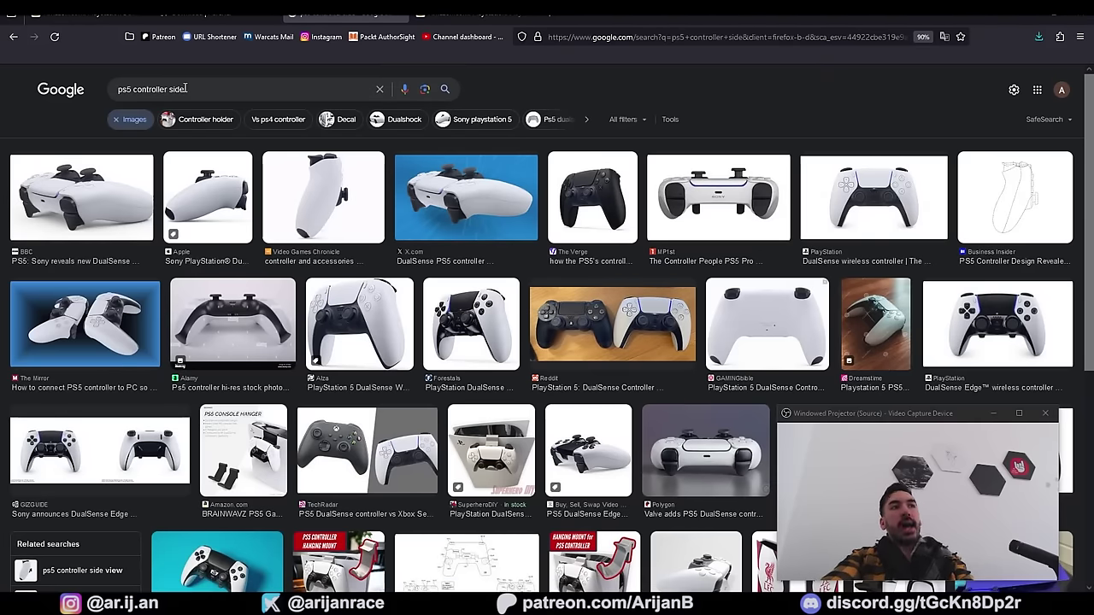
Step: Preview the side-view DualSense image from Apple in the browser's image results and try saving it to the Joystick folder
click(208, 197)
scroll(889, 141, down, 1)
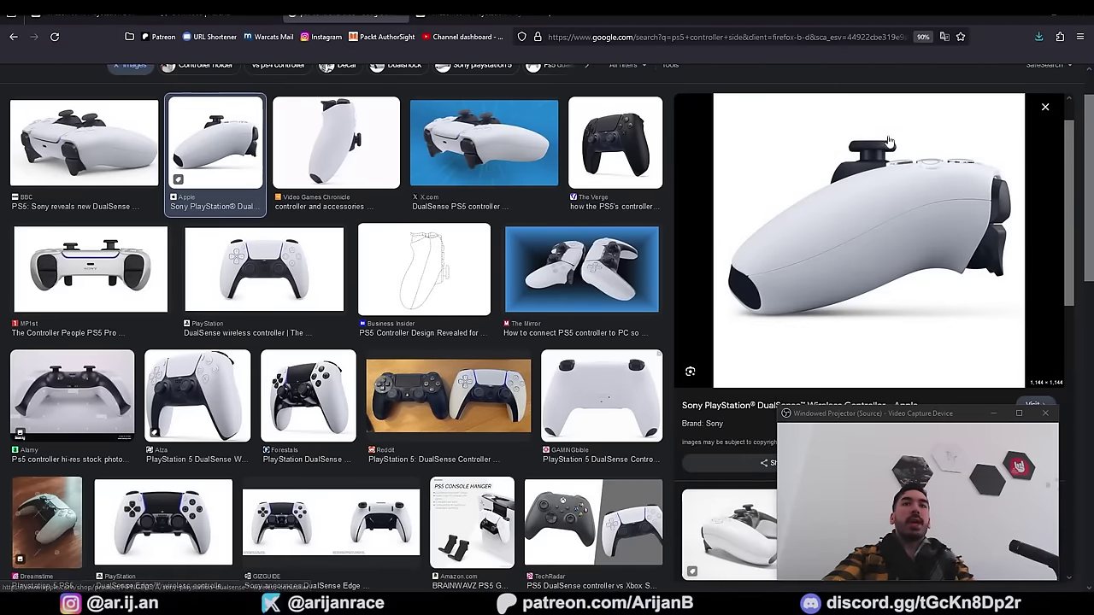
scroll(845, 243, up, 1)
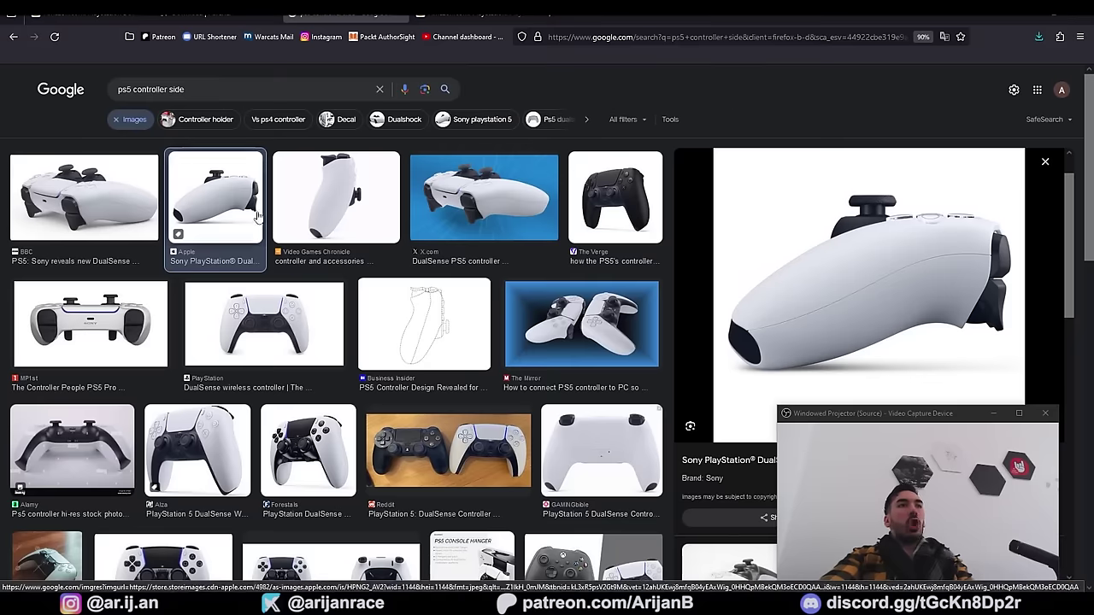
right_click(726, 192)
click(762, 366)
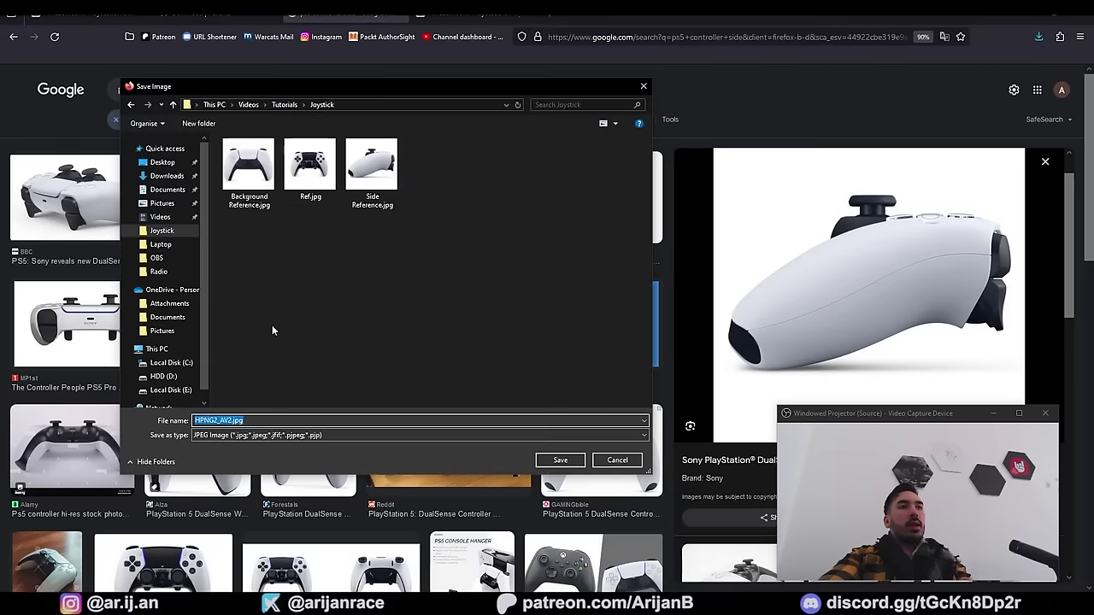
click(617, 460)
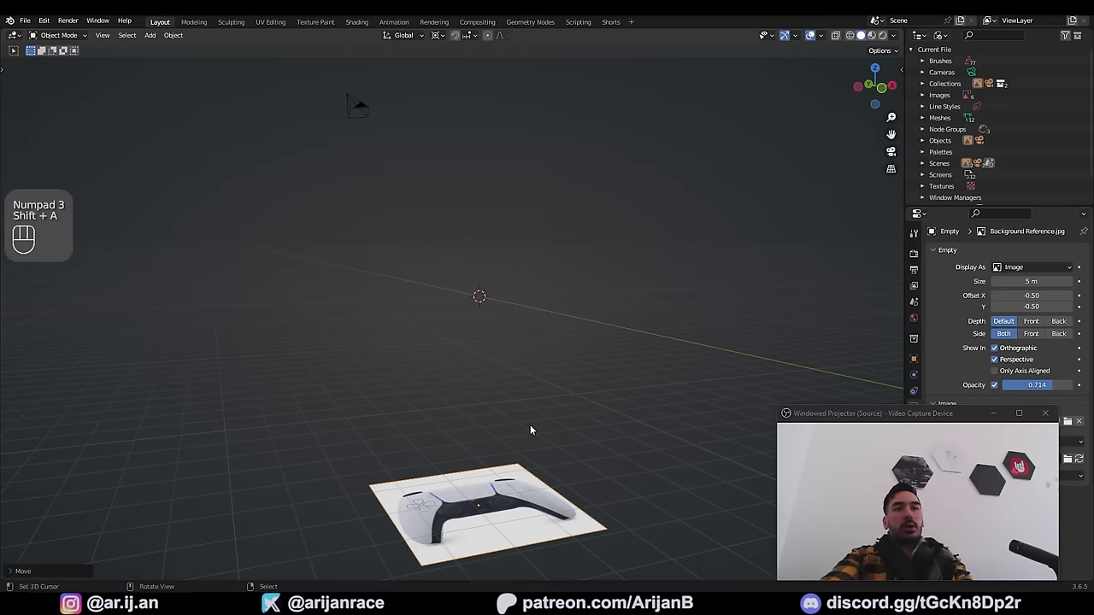
Step: In Blender, add Side Reference.jpg as a reference image in the right view and scale it up about 2.5 times
key(KP_3)
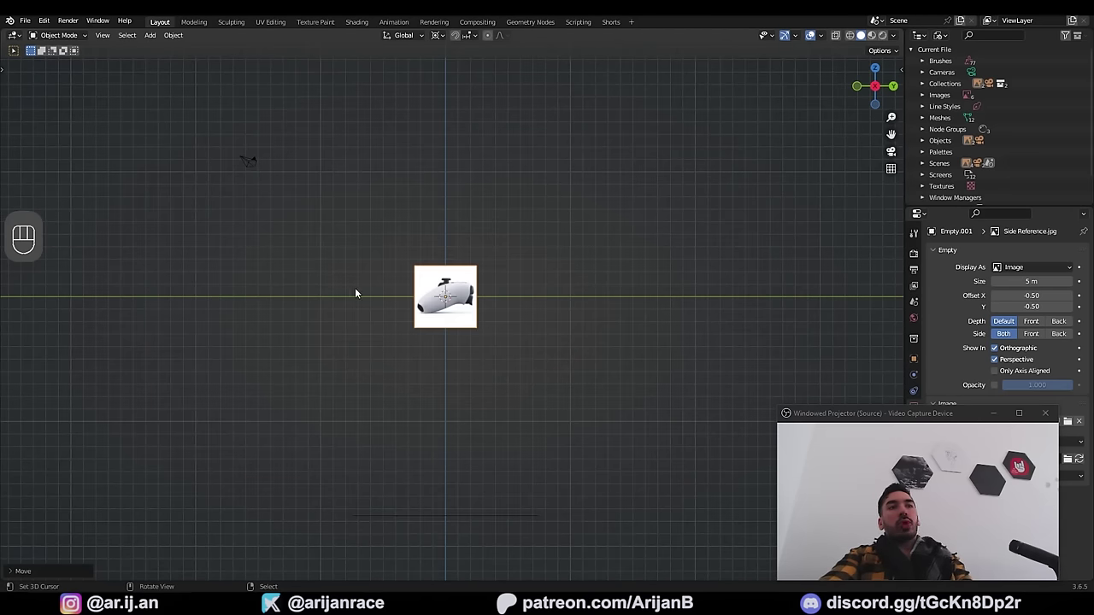
middle_drag(349, 316, 409, 355)
key(s)
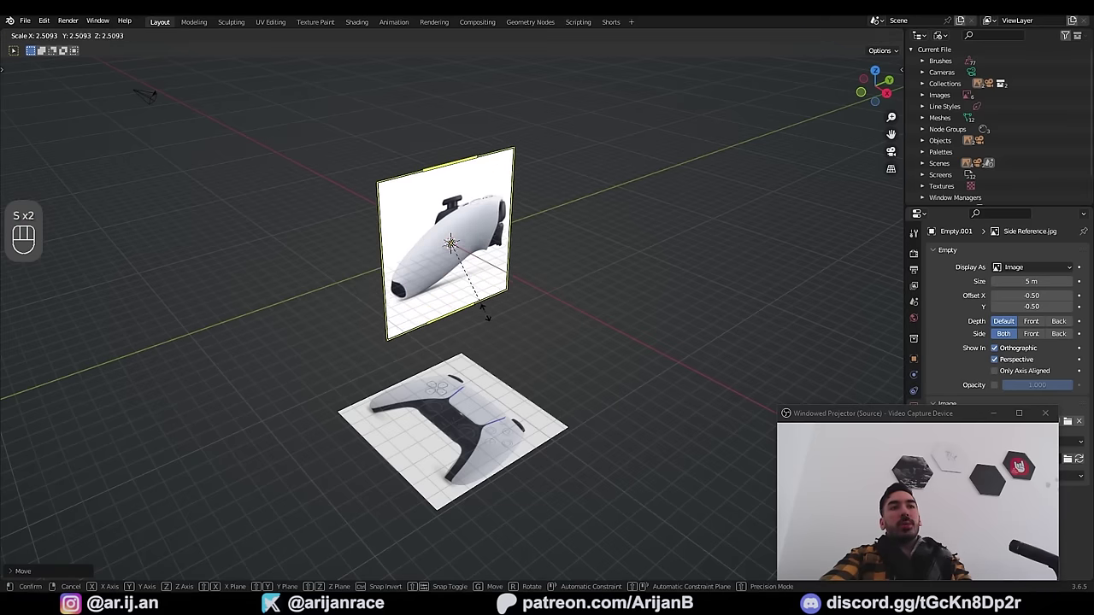
click(472, 302)
Step: Rotate the side reference 90° about the Y axis so it lies flat, and set its opacity to 0.595
text(ry90)
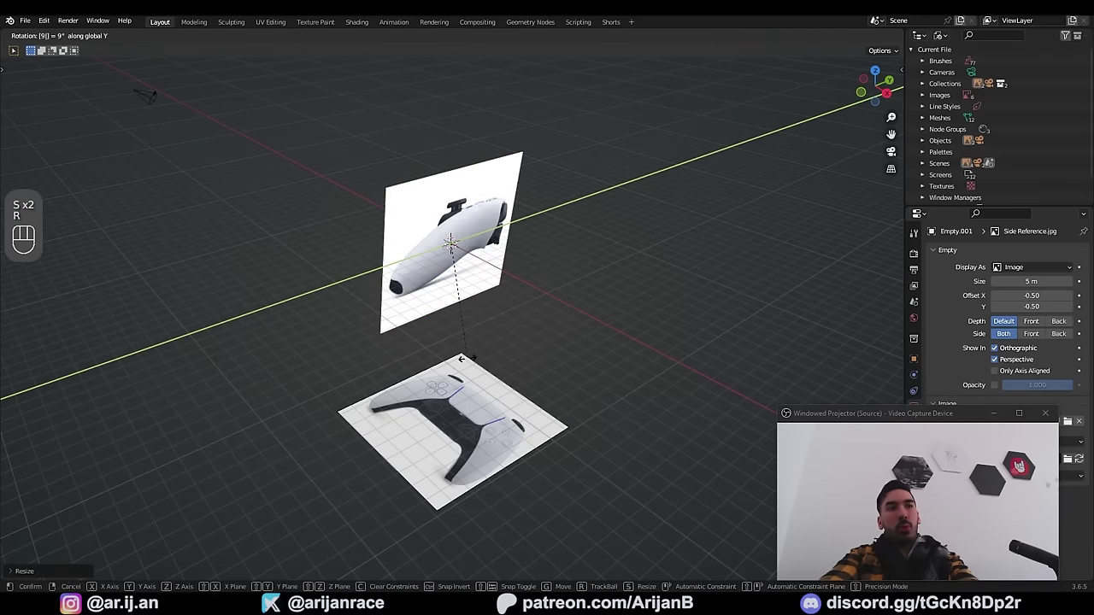
key(Return)
key(KP_7)
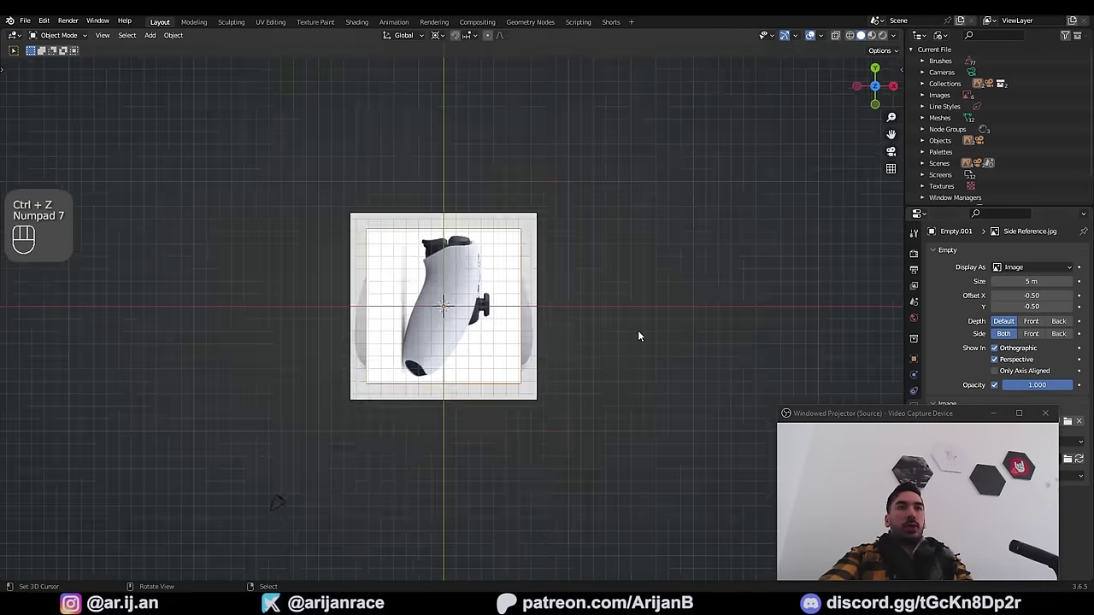
scroll(638, 336, up, 2)
drag(1037, 385, 996, 385)
scroll(460, 202, up, 3)
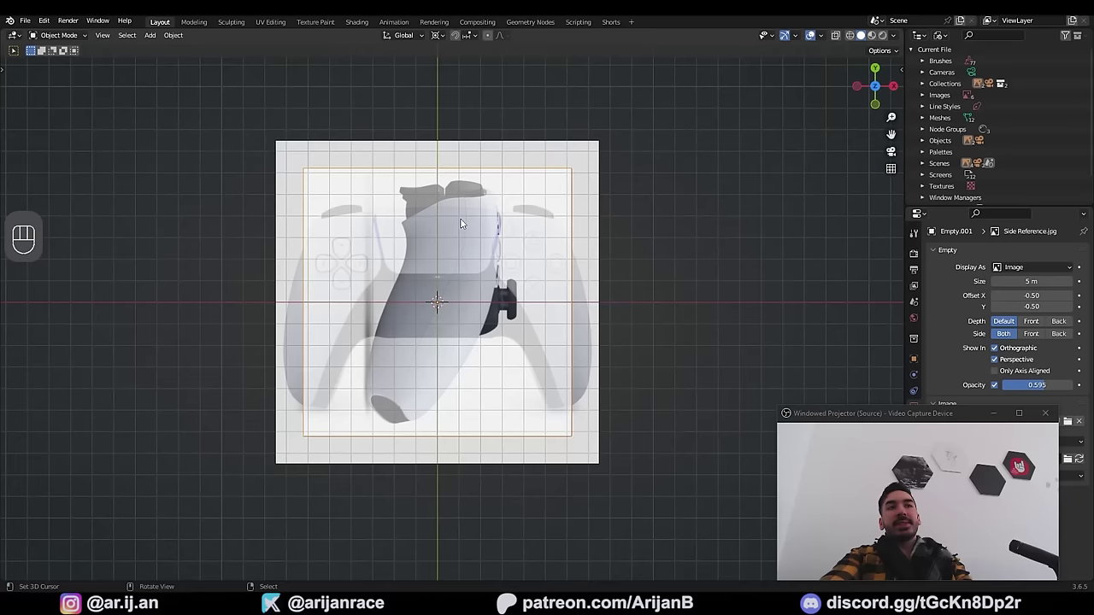
Step: Scale and move the side reference in top view until its controller matches the length of the front reference's controller
key(g)
key(s)
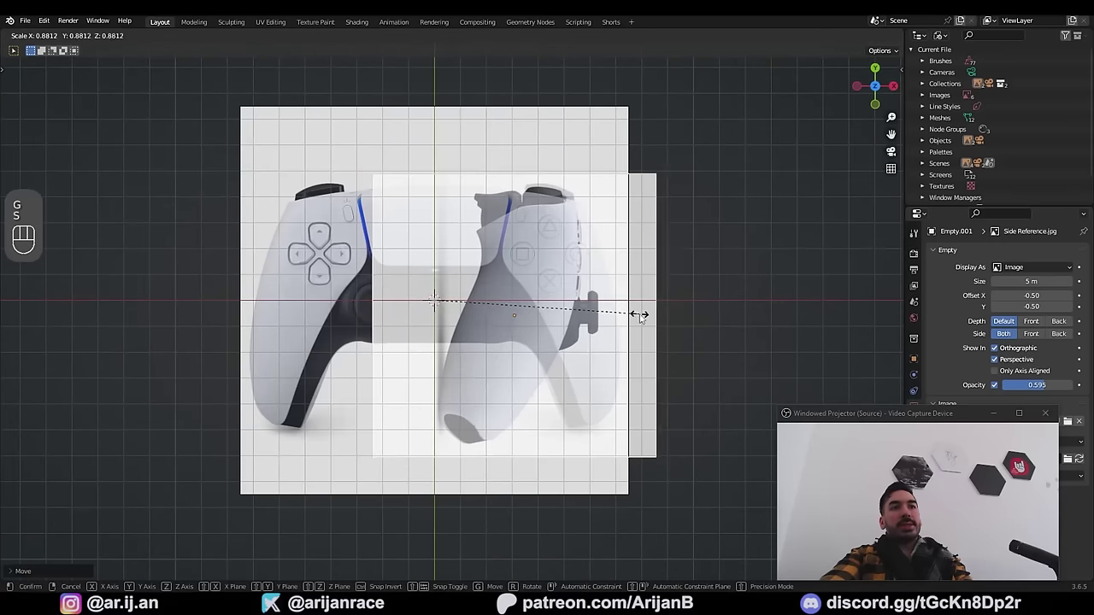
key(g)
click(640, 315)
key(g)
click(604, 355)
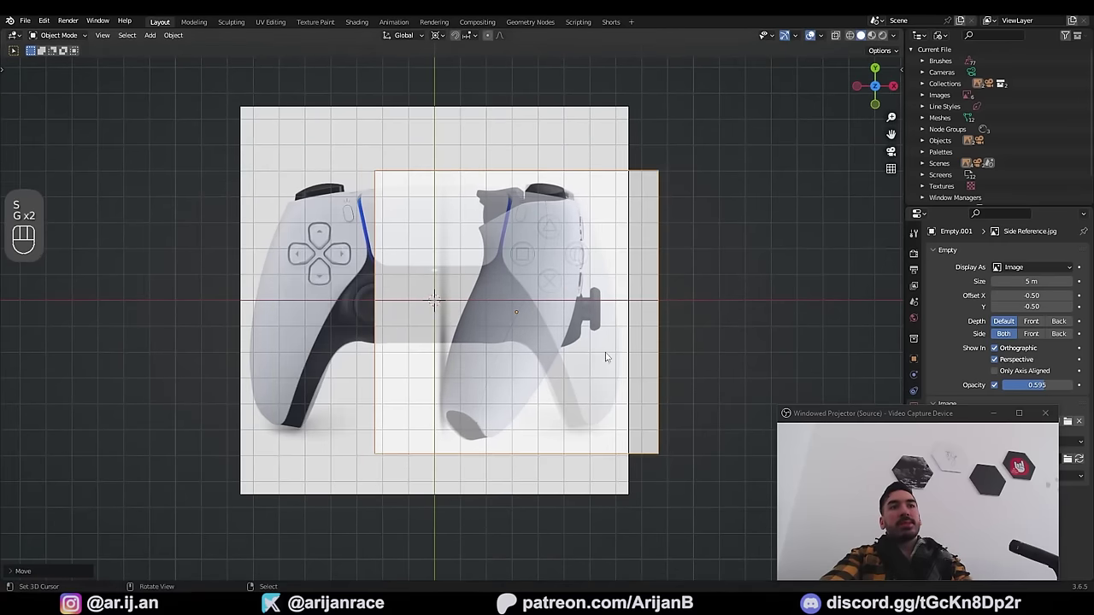
key(s)
click(612, 361)
key(g)
click(590, 336)
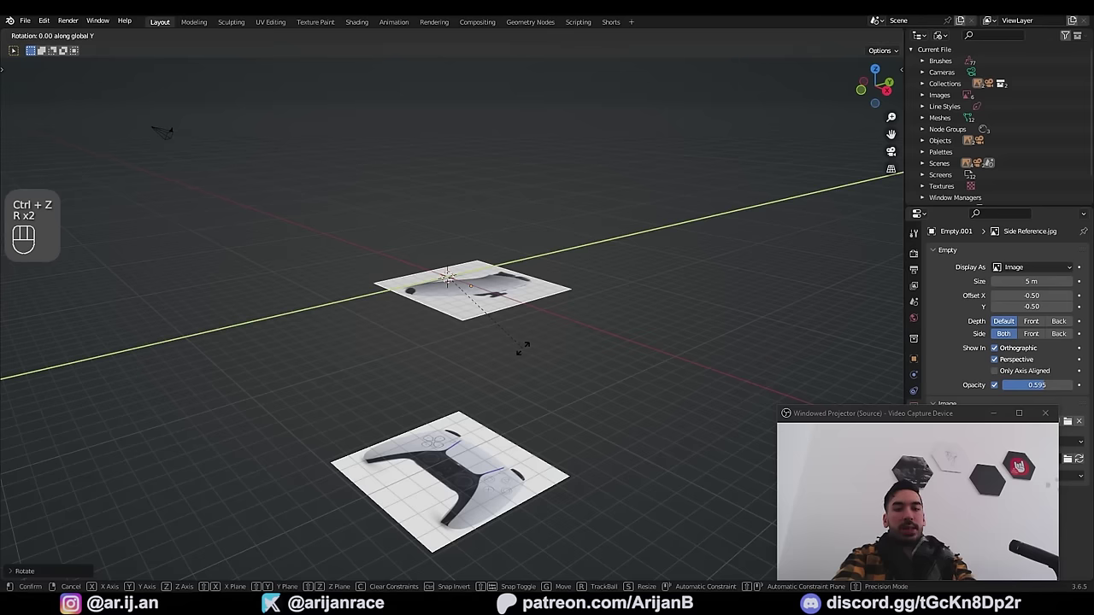
Step: Rotate the side reference 90° about Y to stand upright, and move it along X and Z away from the origin
text(90)
key(Return)
key(g)
key(x)
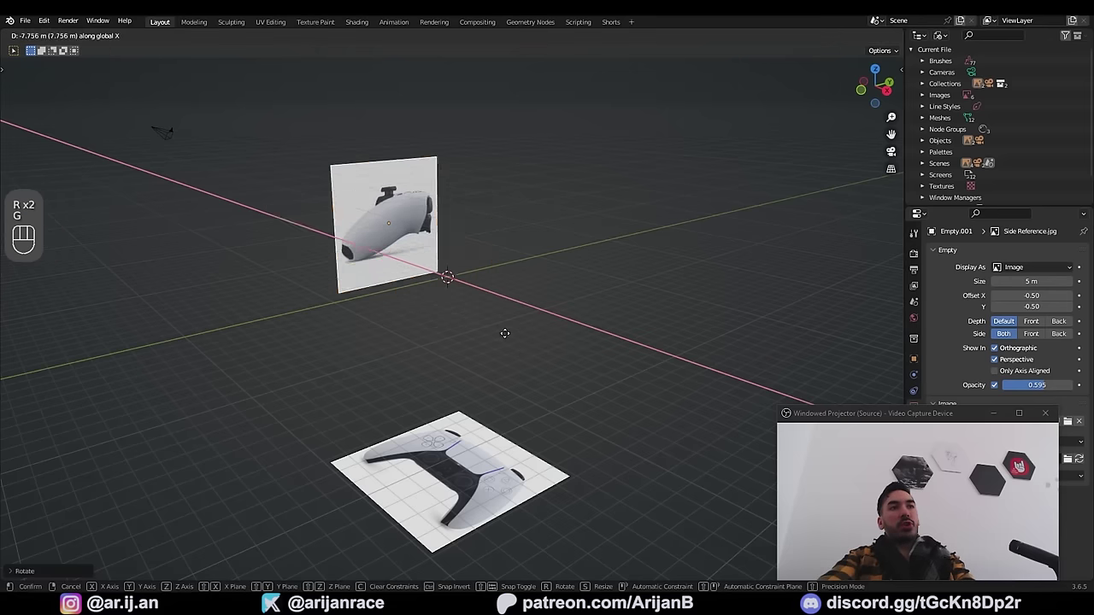
click(388, 274)
key(g)
key(z)
click(393, 295)
Step: Look over the controller photos on the floating reference board
middle_drag(560, 385, 590, 341)
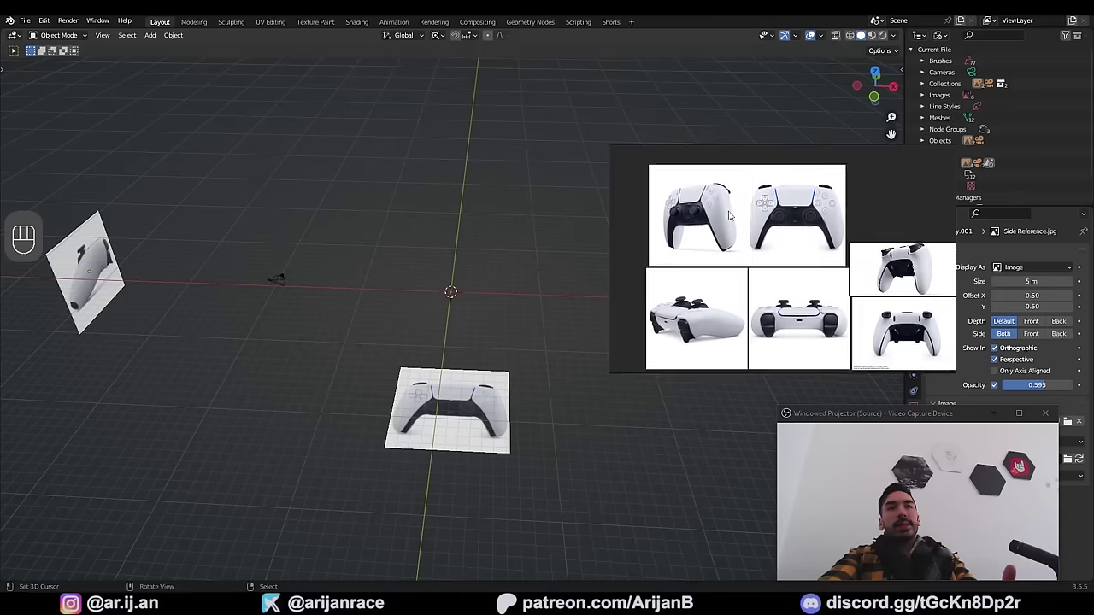
middle_drag(730, 215, 704, 203)
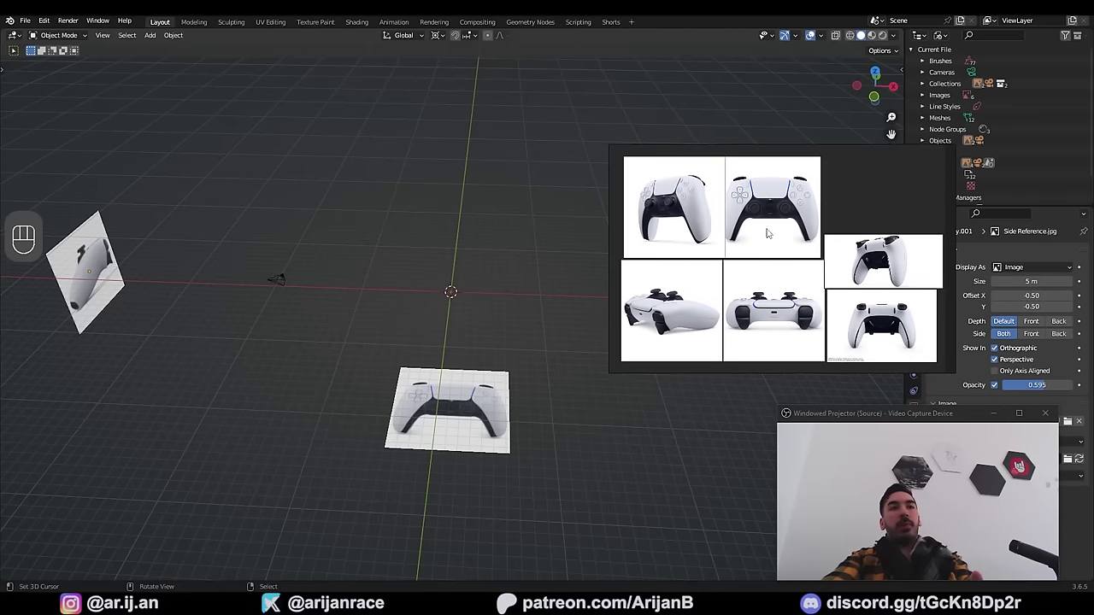
Step: Examine the side, top and back controller photos up close on the floating reference board
scroll(656, 317, up, 5)
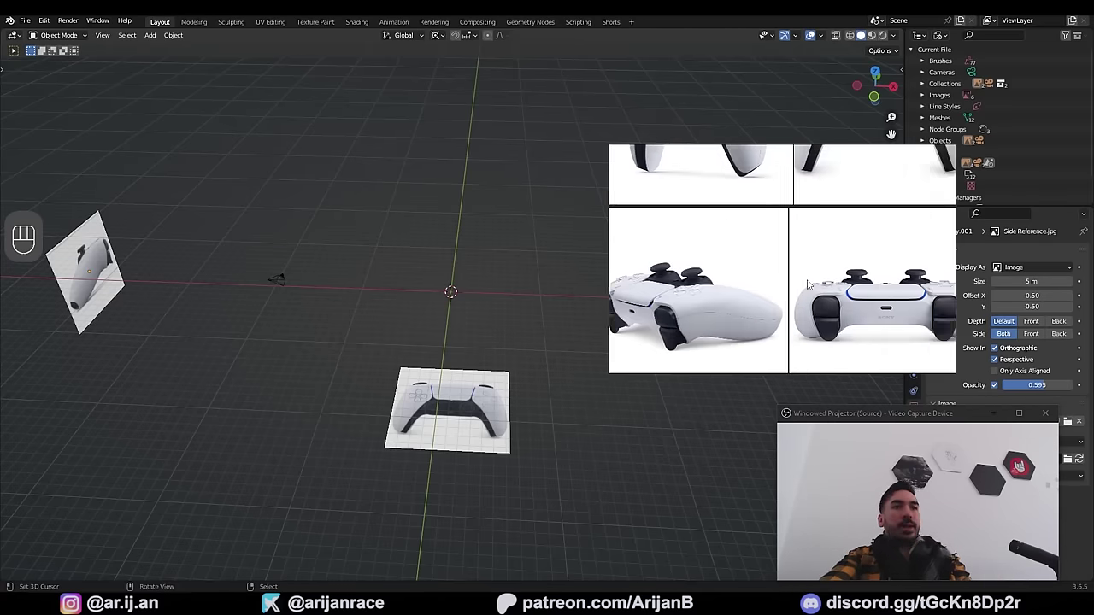
middle_drag(704, 203, 779, 287)
middle_drag(547, 318, 501, 366)
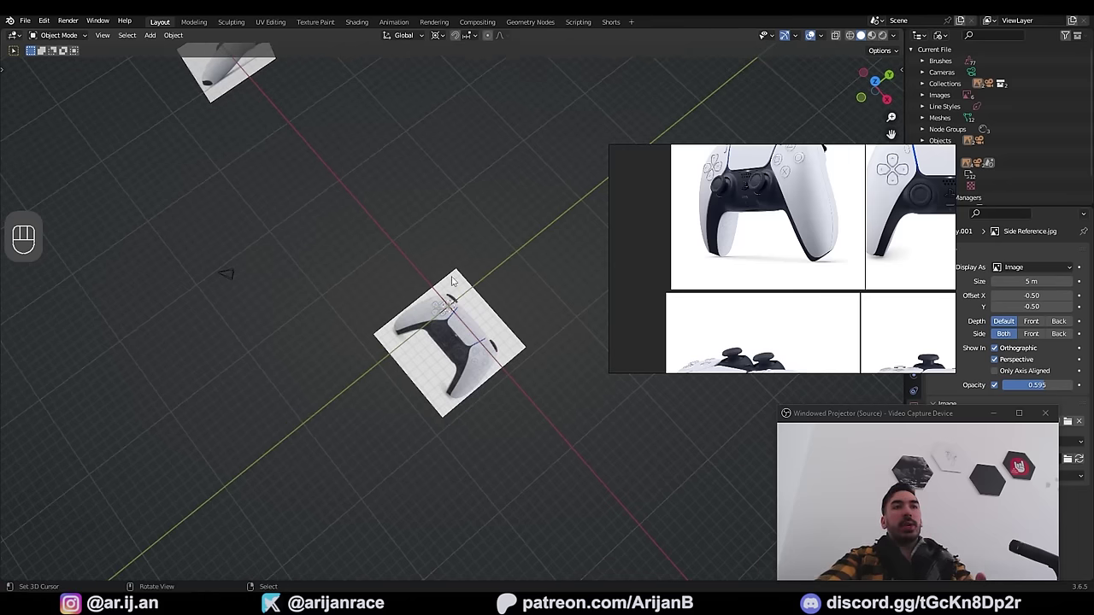
middle_drag(467, 415, 502, 334)
middle_drag(842, 325, 756, 265)
scroll(755, 265, down, 4)
double_click(755, 265)
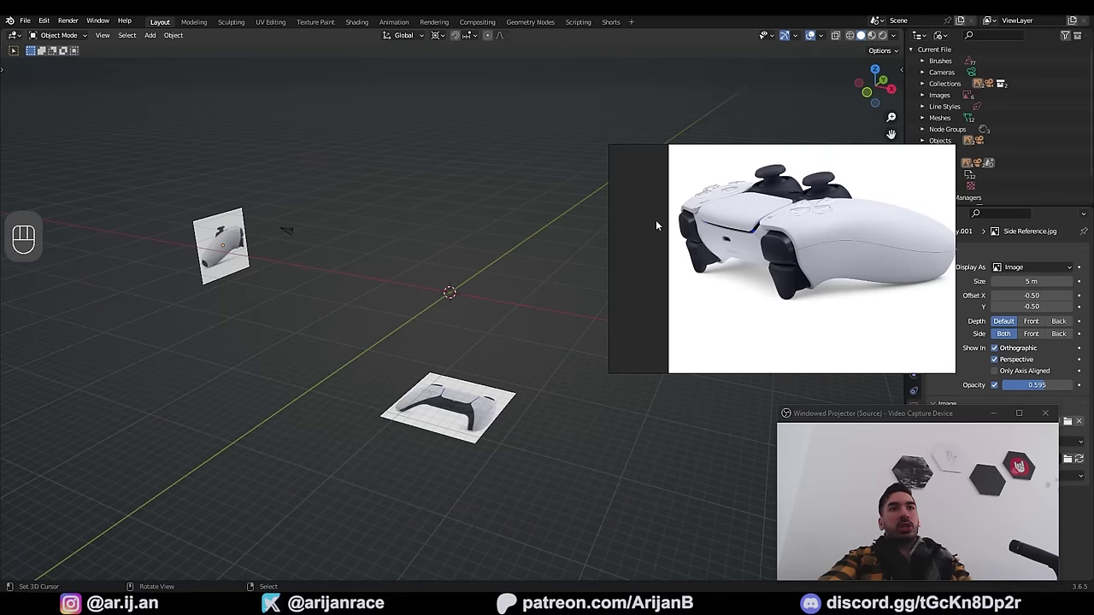
scroll(770, 253, down, 4)
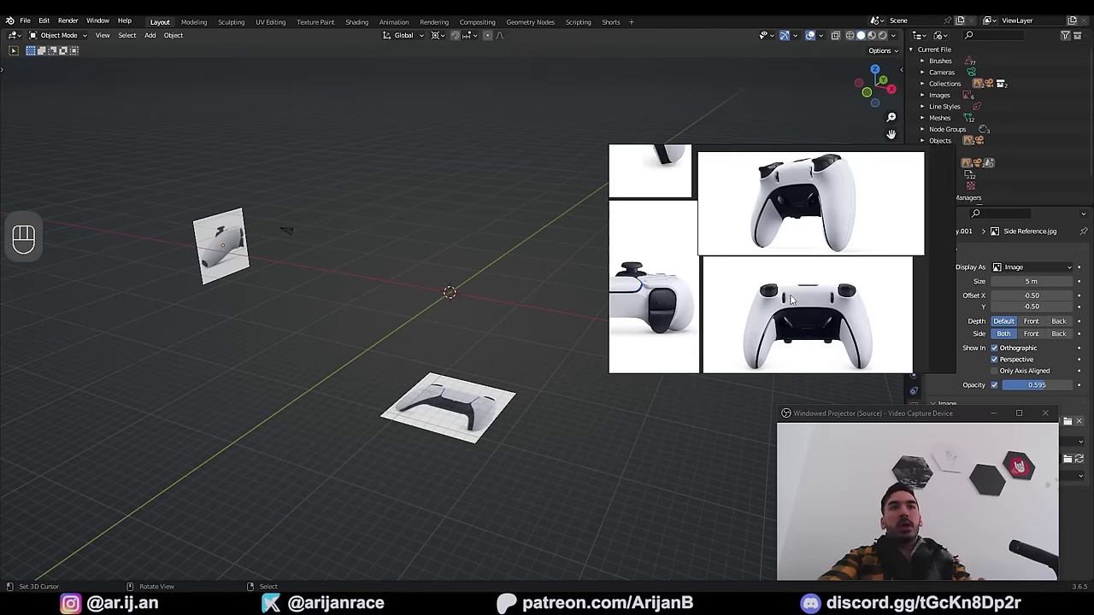
scroll(845, 309, up, 3)
scroll(845, 310, down, 5)
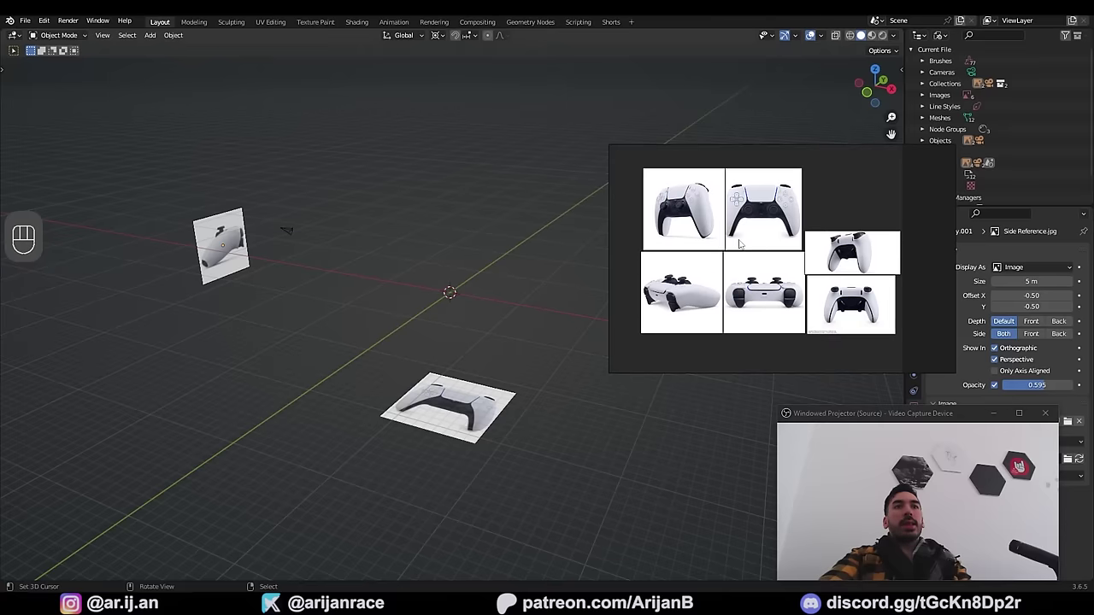
drag(810, 188, 669, 180)
Step: Switch to the web browser and open the PureRef download page from the search results, returning to Blender at the end
key(alt+Tab)
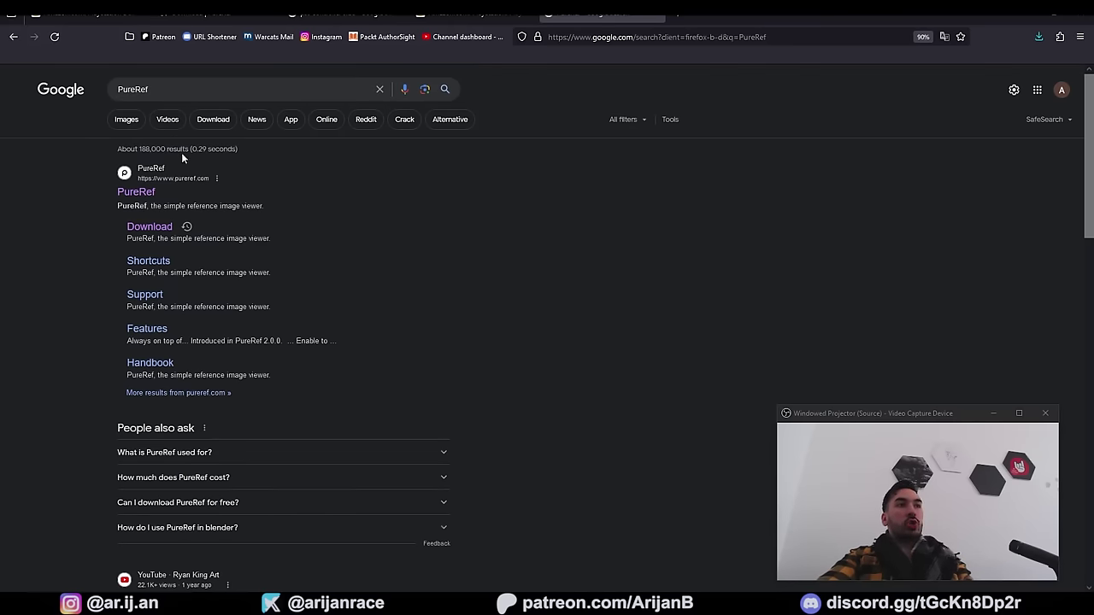
click(159, 228)
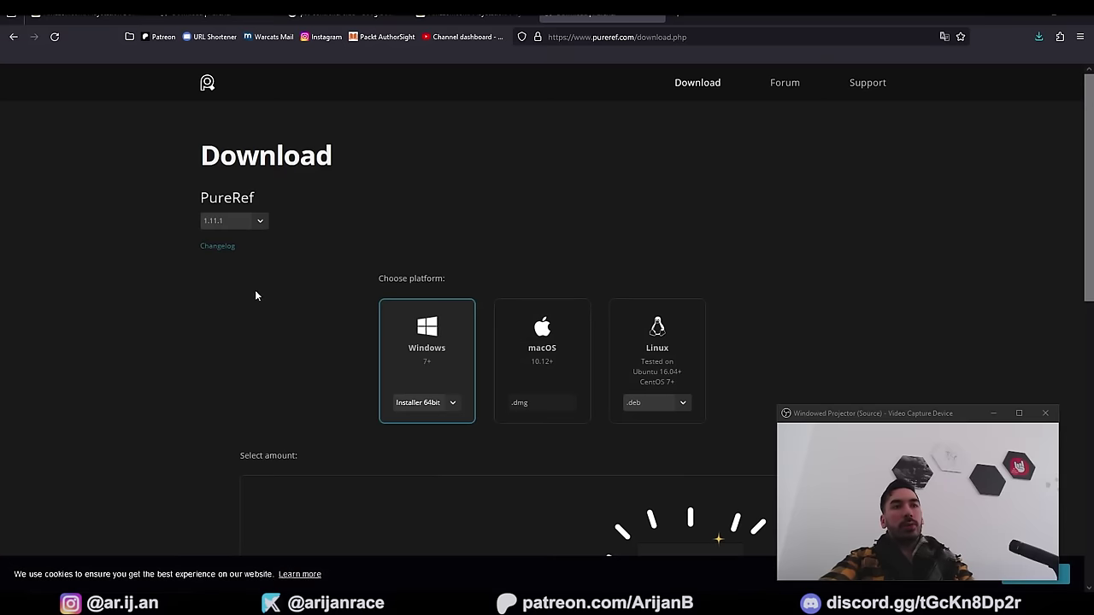
key(alt+Tab)
Step: Place the reference board over the Amazon DualSense product page and add a product photo to it
scroll(643, 208, down, 4)
right_drag(637, 212, 693, 184)
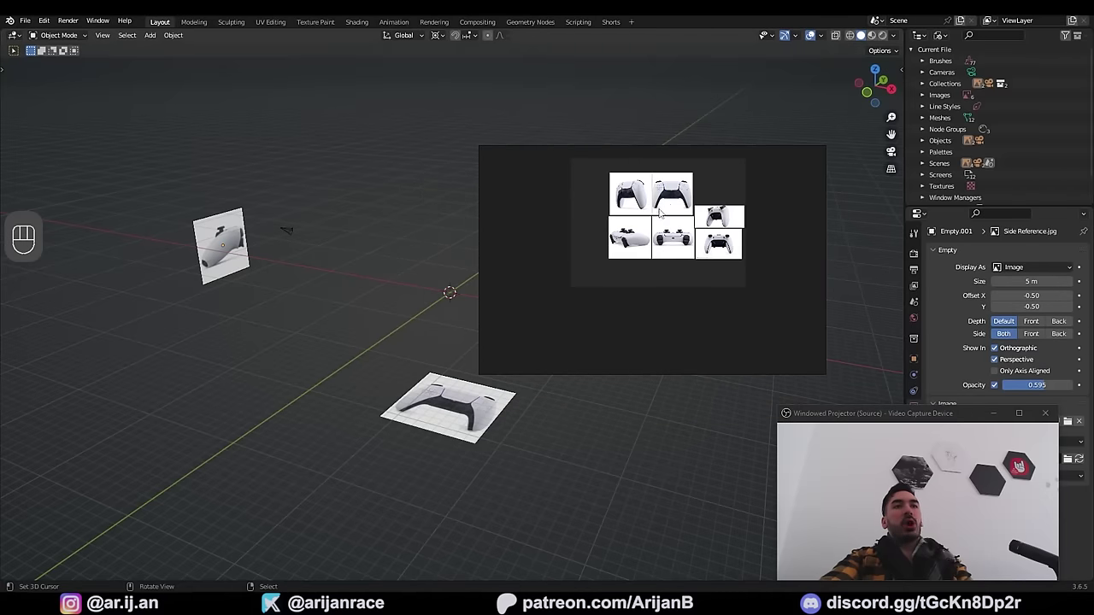
middle_drag(660, 212, 594, 214)
scroll(596, 231, up, 3)
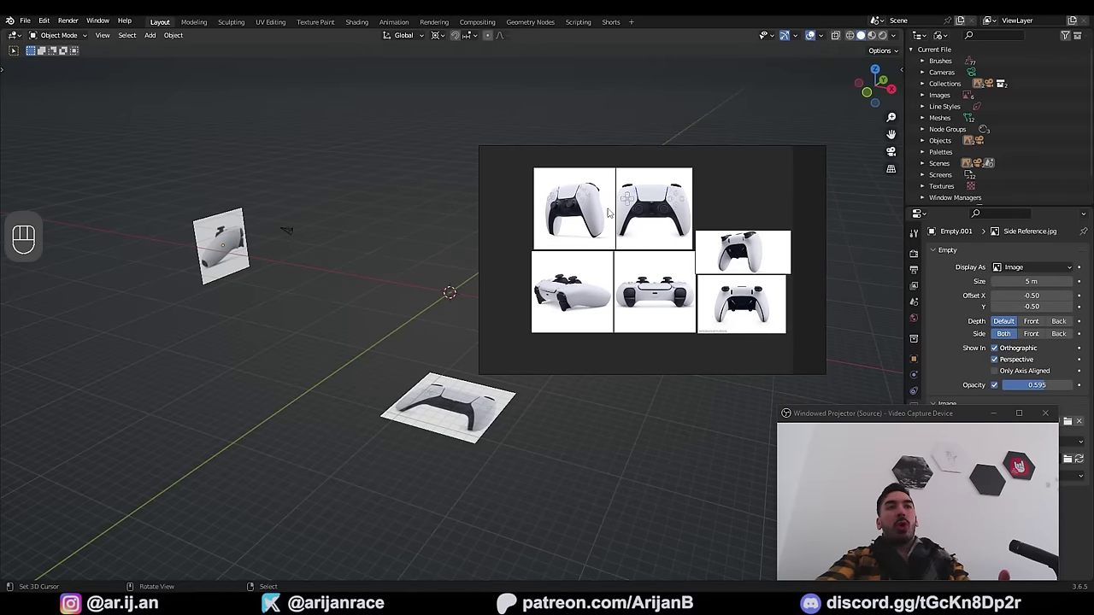
middle_drag(682, 197, 636, 228)
middle_drag(637, 228, 649, 225)
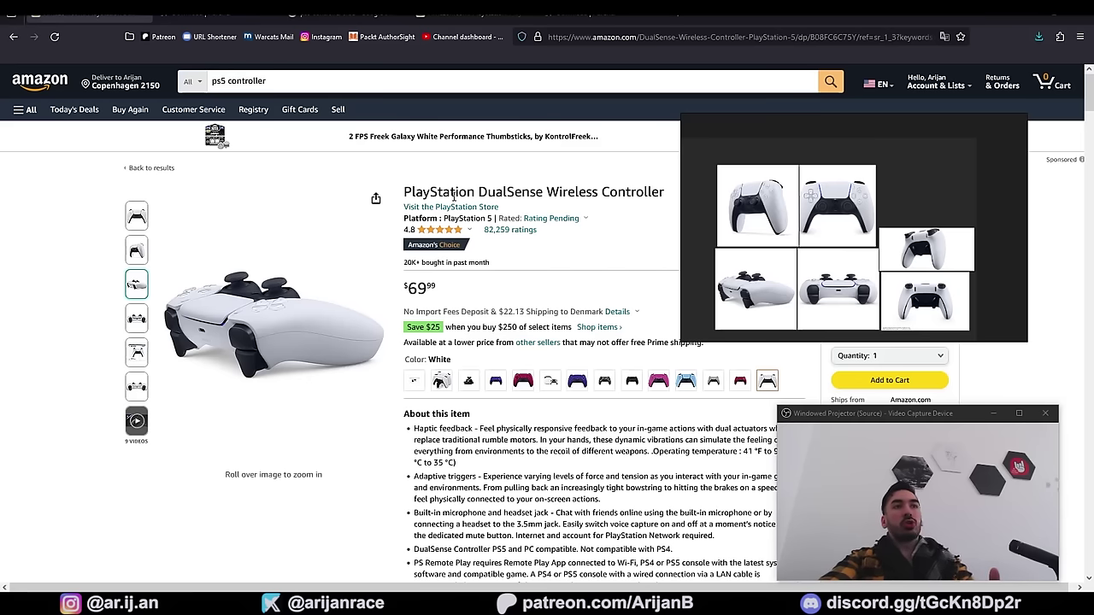
click(216, 316)
drag(428, 359, 922, 183)
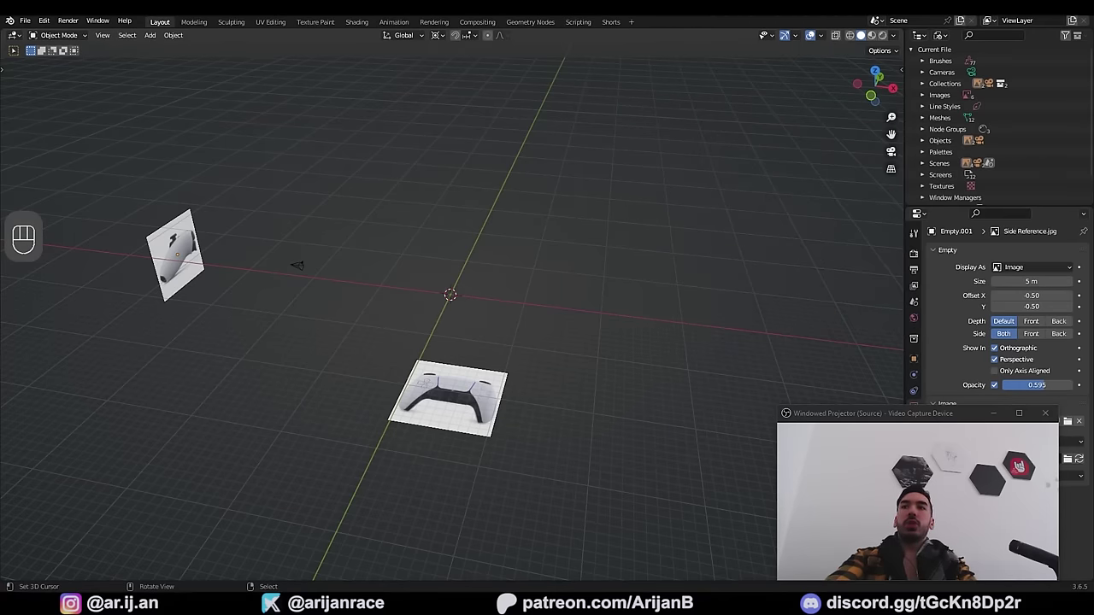
Step: Shrink the reference board, place it over the Outliner with four controller photos showing, and save Joystick.blend
right_drag(1093, 145, 1000, 125)
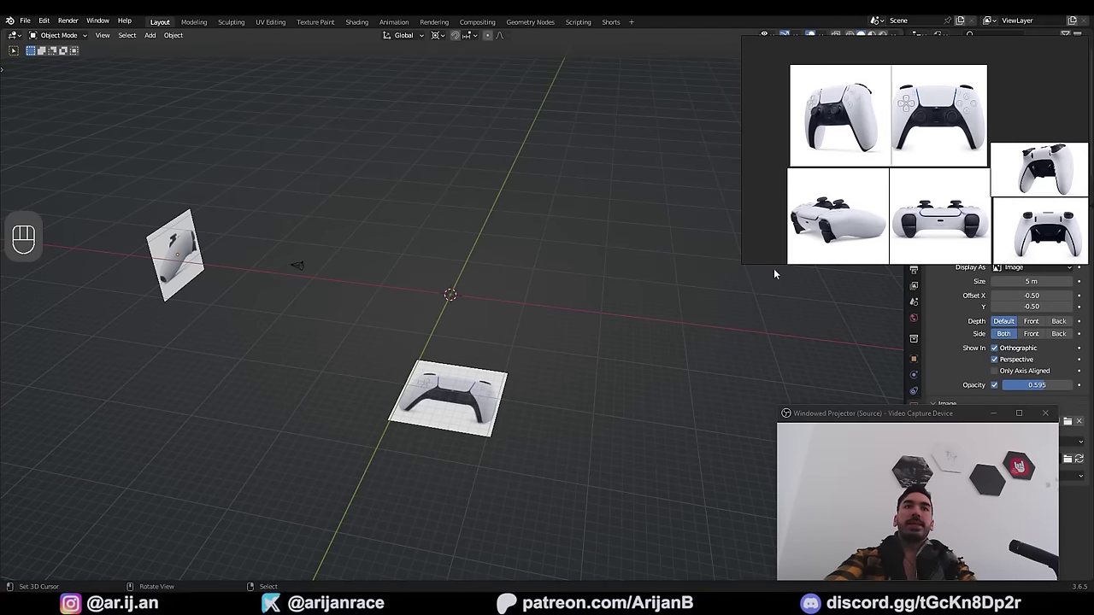
drag(746, 263, 916, 188)
right_drag(966, 137, 645, 260)
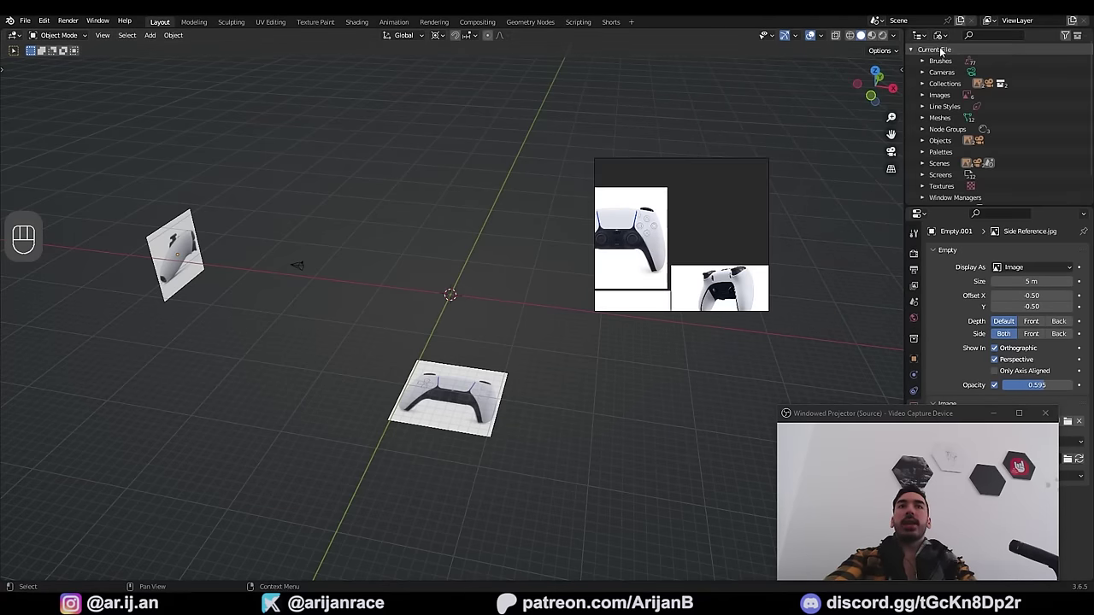
right_drag(768, 208, 780, 199)
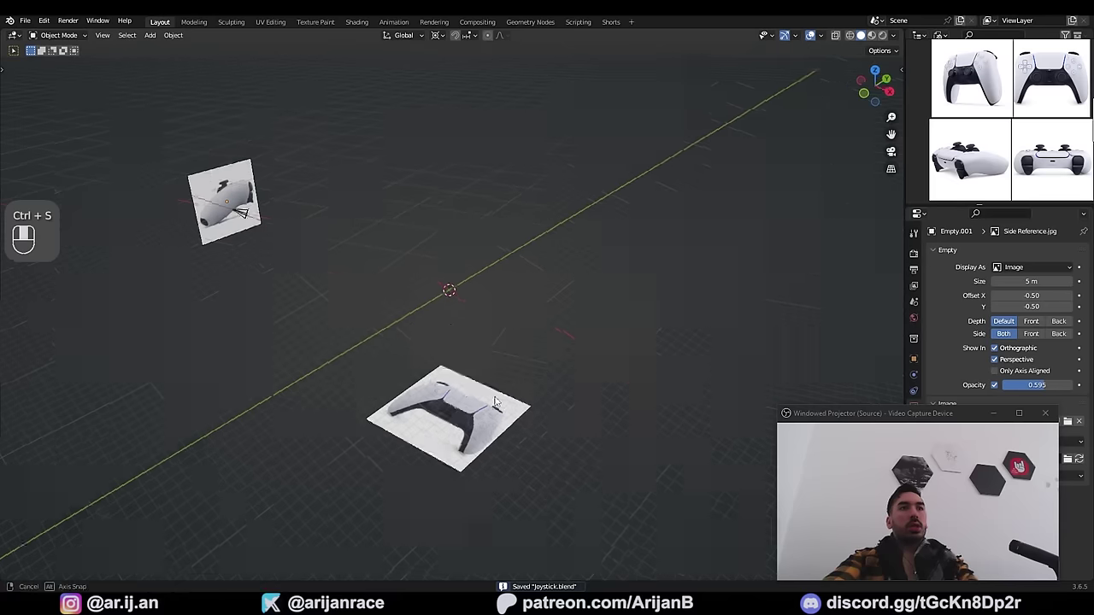
Step: In top view, add a mesh plane and move it over the triangle button area of the front reference
middle_drag(496, 402, 516, 430)
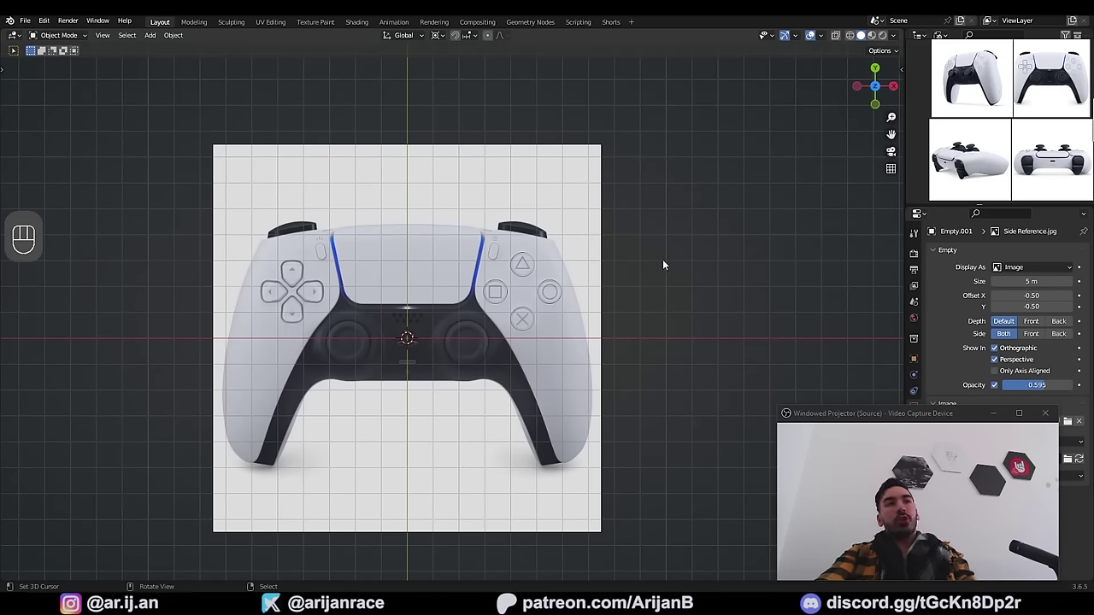
scroll(547, 302, up, 3)
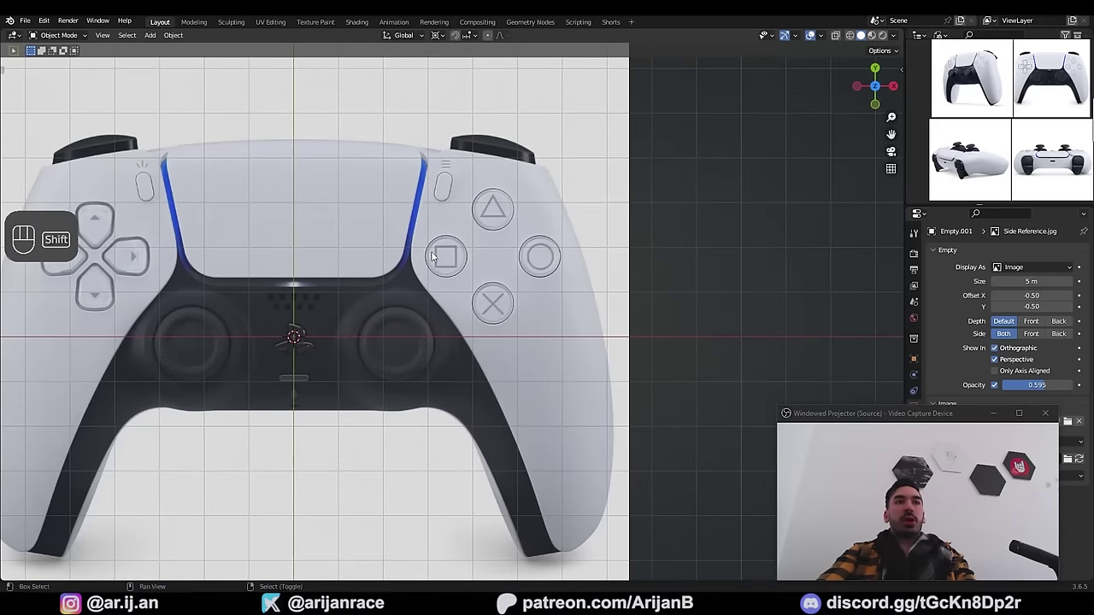
shift+middle_drag(438, 250, 489, 268)
shift+middle_drag(170, 268, 307, 250)
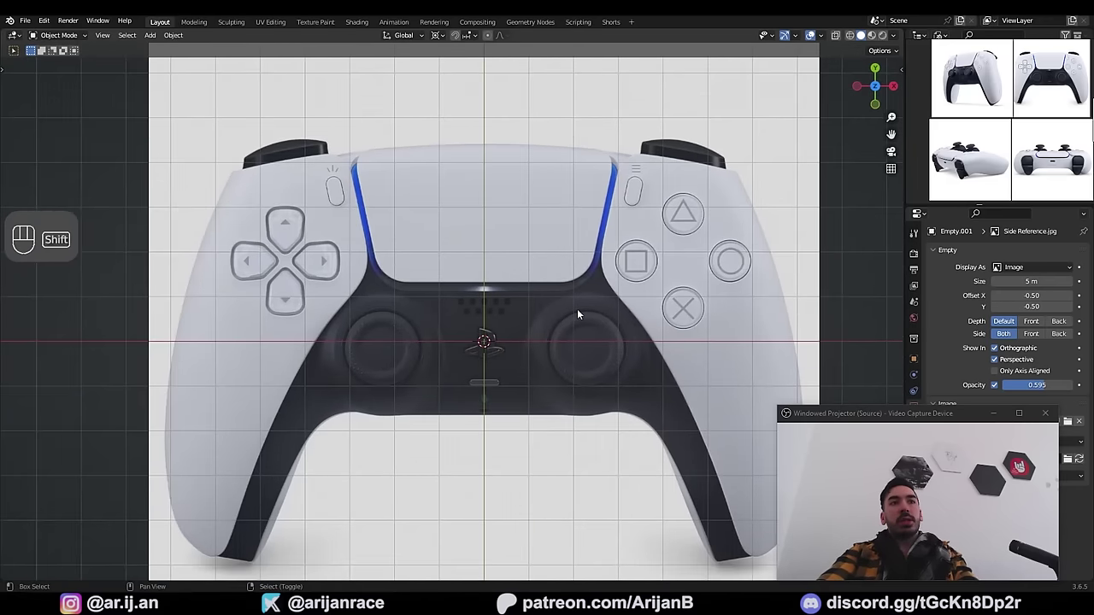
shift+middle_drag(577, 309, 410, 286)
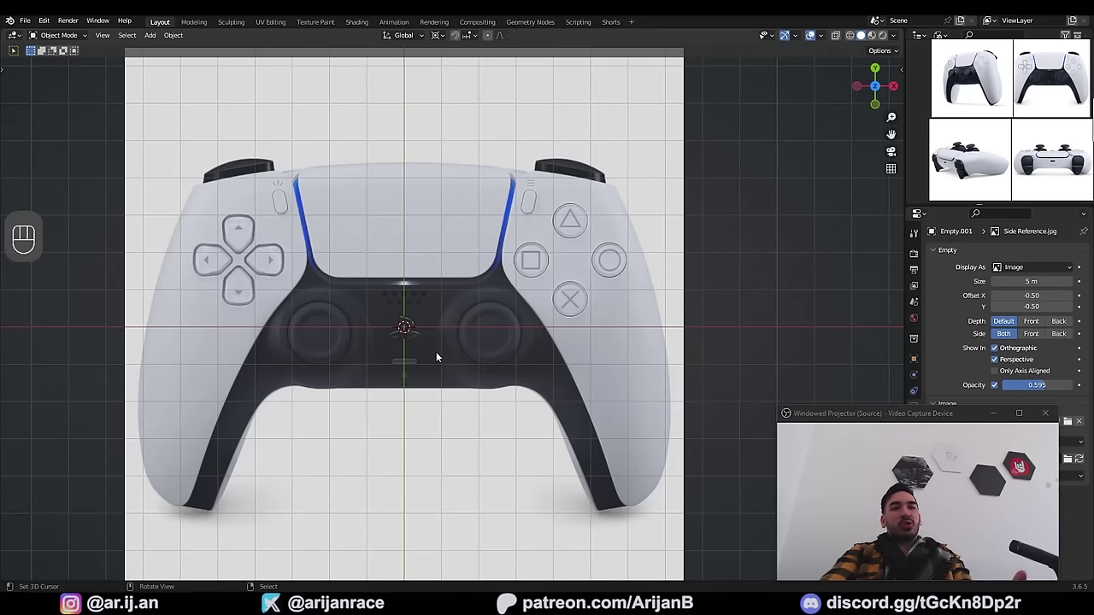
ctrl+scroll(436, 358, down, 1)
key(shift+a)
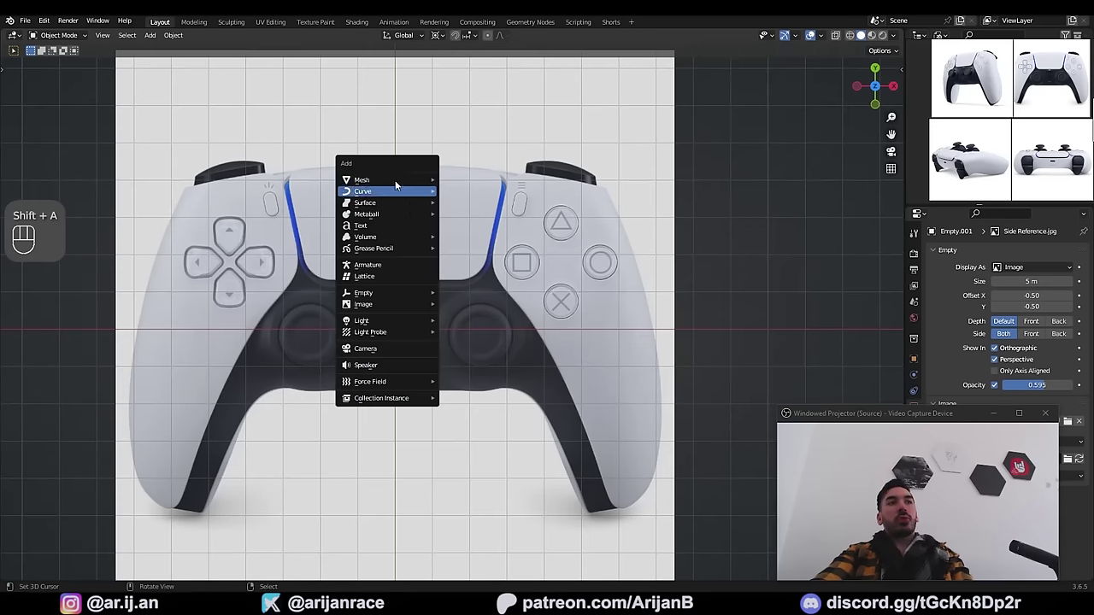
mouse_move(385, 190)
click(479, 181)
key(Tab)
key(Tab)
key(g)
key(g)
click(596, 250)
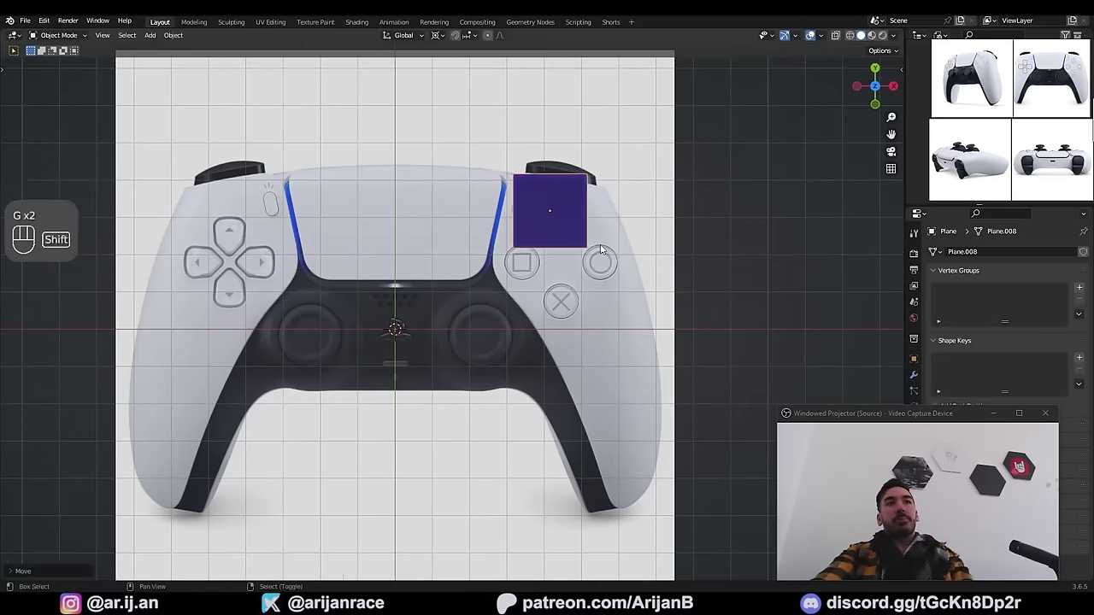
Step: Move the plane's two lower corner vertices outward toward the inner and outer edges of the controller's white right shell
shift+middle_drag(597, 251, 509, 339)
scroll(448, 290, up, 1)
shift+middle_drag(500, 399, 431, 352)
scroll(431, 352, up, 1)
scroll(430, 350, up, 1)
shift+middle_drag(406, 289, 457, 356)
key(g)
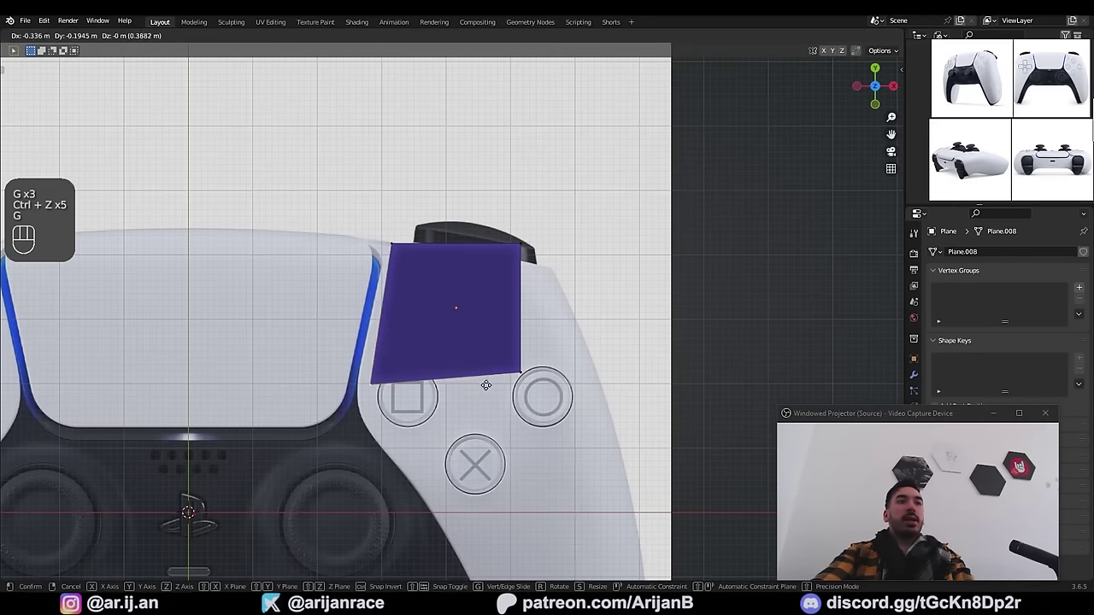
click(469, 393)
right_click(531, 381)
key(g)
click(621, 437)
Step: Fit the plane's upper-right and lower-right corner vertices to the outer edge of the controller's right shell
right_click(525, 248)
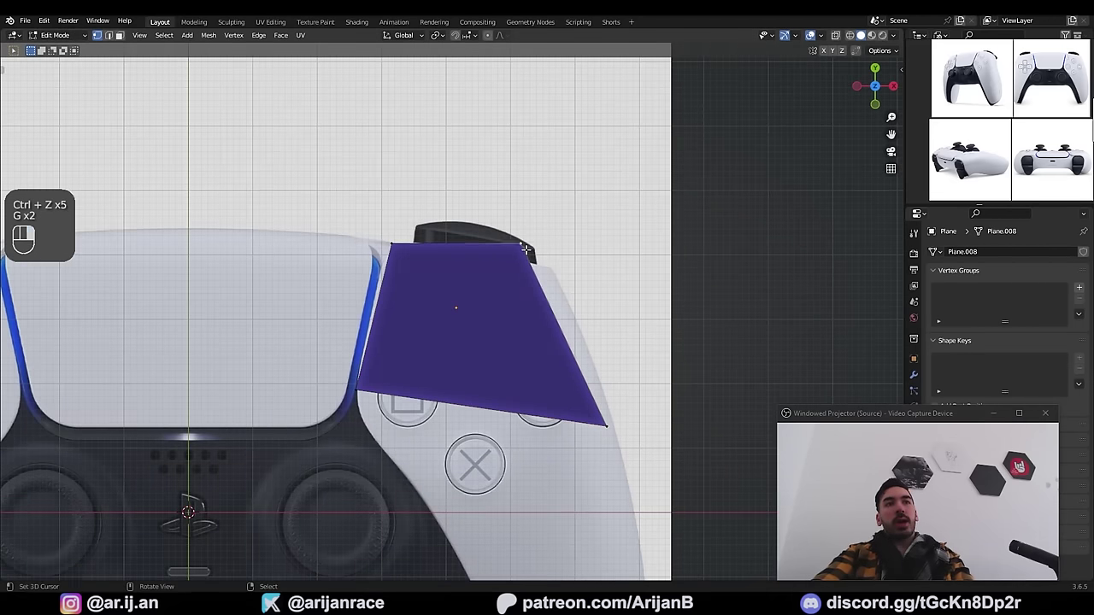
key(g)
click(557, 274)
right_click(618, 431)
key(g)
click(610, 382)
Step: Extrude the plane's lower edge three times down to the grip tip, fitting the new vertices to the white shell's outline
scroll(443, 381, down, 1)
shift+middle_drag(444, 381, 379, 276)
key(2)
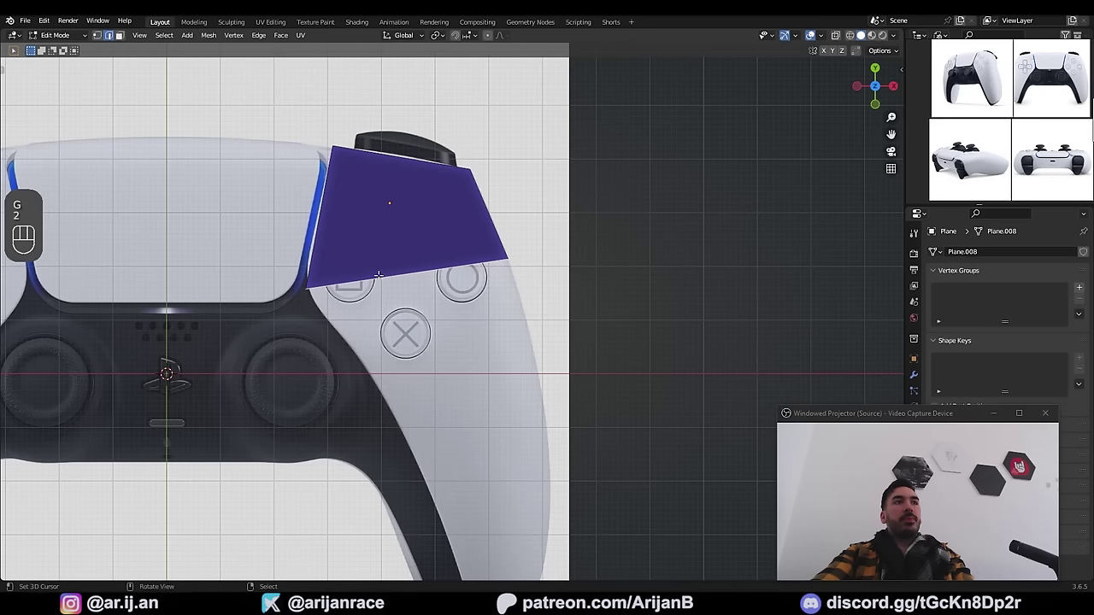
key(e)
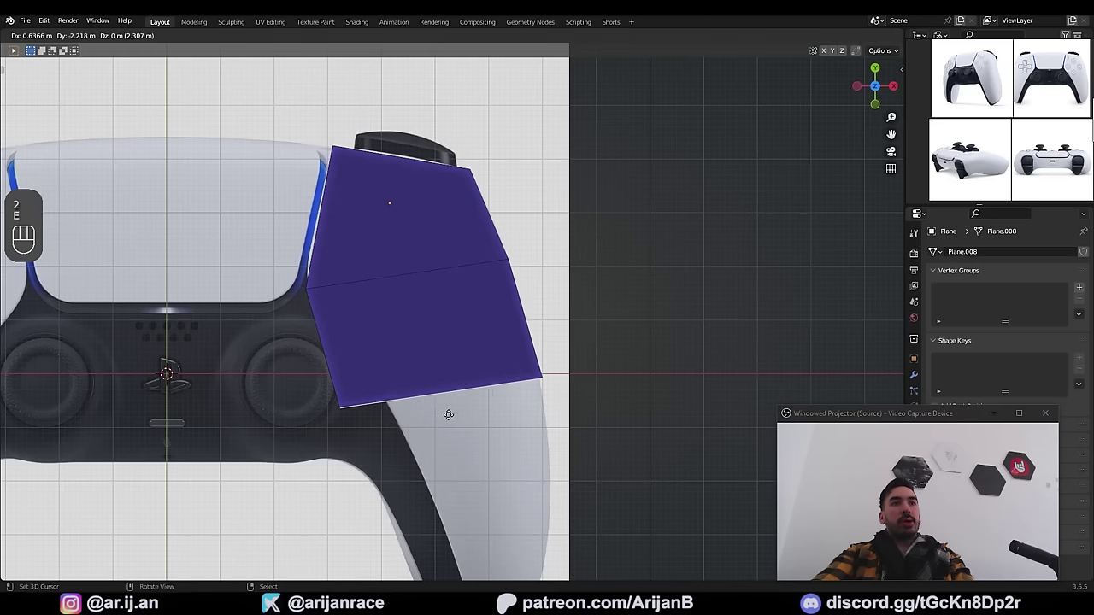
click(354, 413)
key(1)
key(ctrl+KP_2)
key(ctrl+KP_2)
key(ctrl+KP_2)
key(g)
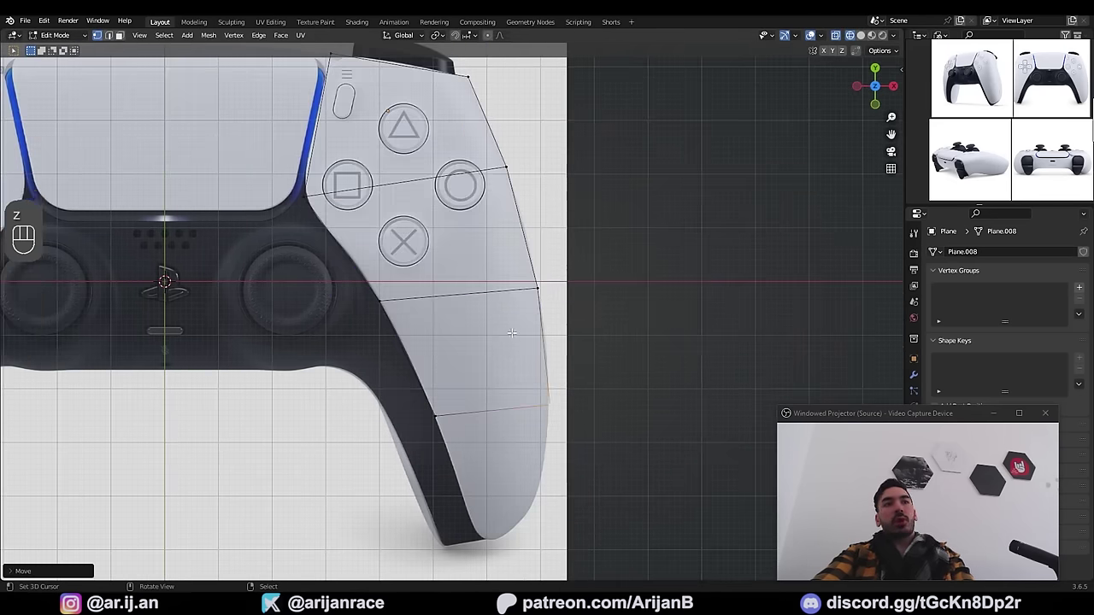
scroll(511, 333, down, 3)
key(alt+z)
scroll(445, 230, up, 2)
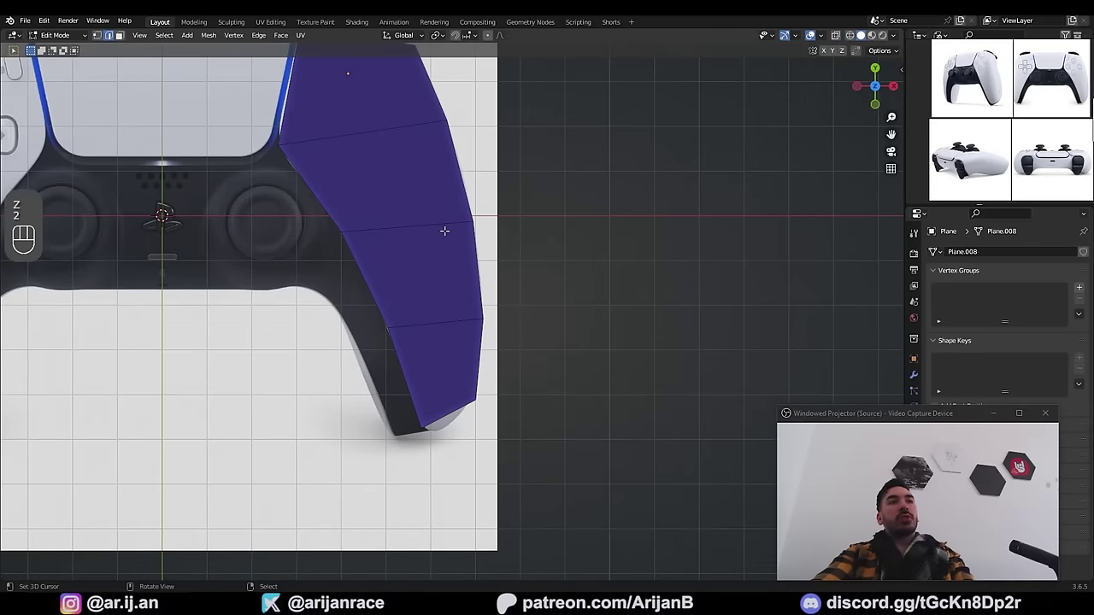
Step: Inspect the grip mesh's four faces against the front reference in solid and wireframe display
scroll(477, 277, down, 1)
key(Tab)
scroll(335, 153, up, 1)
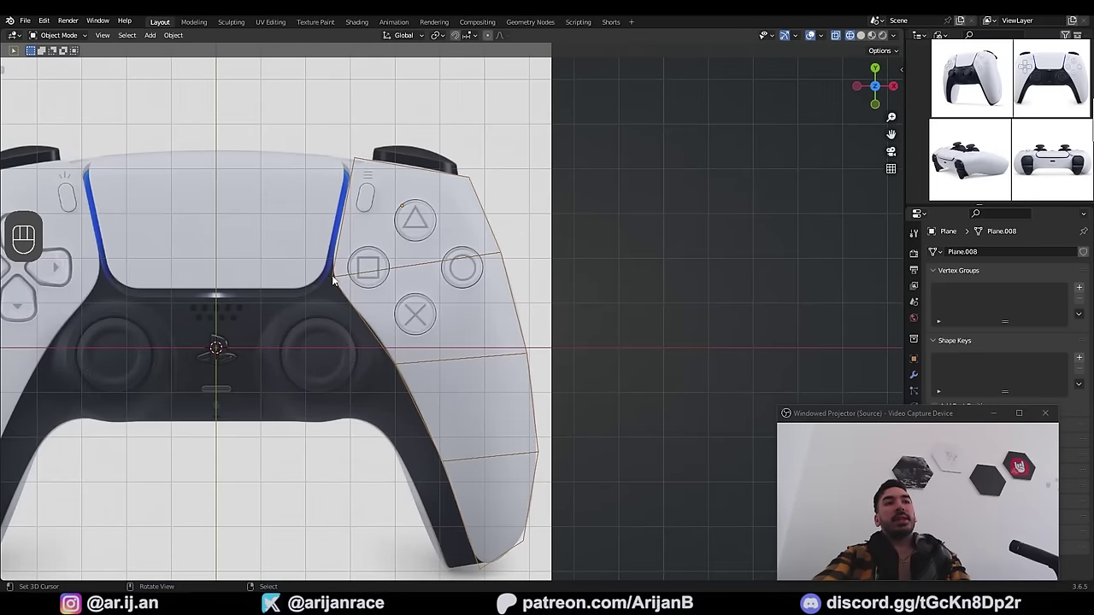
shift+right_click(421, 263)
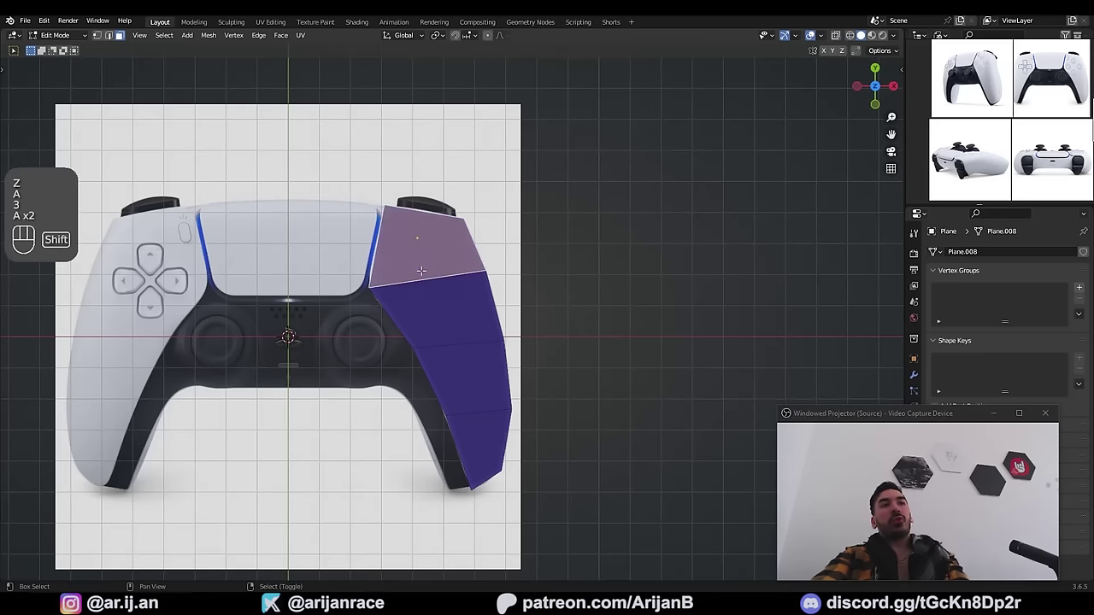
shift+right_click(451, 316)
shift+right_click(476, 383)
shift+right_click(493, 440)
key(z)
scroll(642, 319, up, 2)
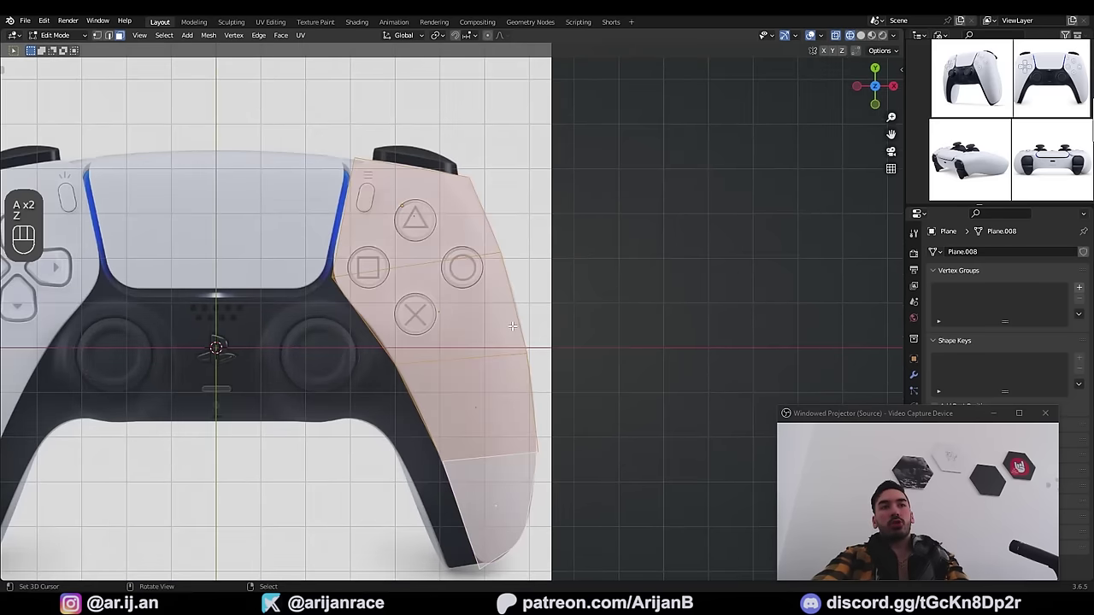
key(z)
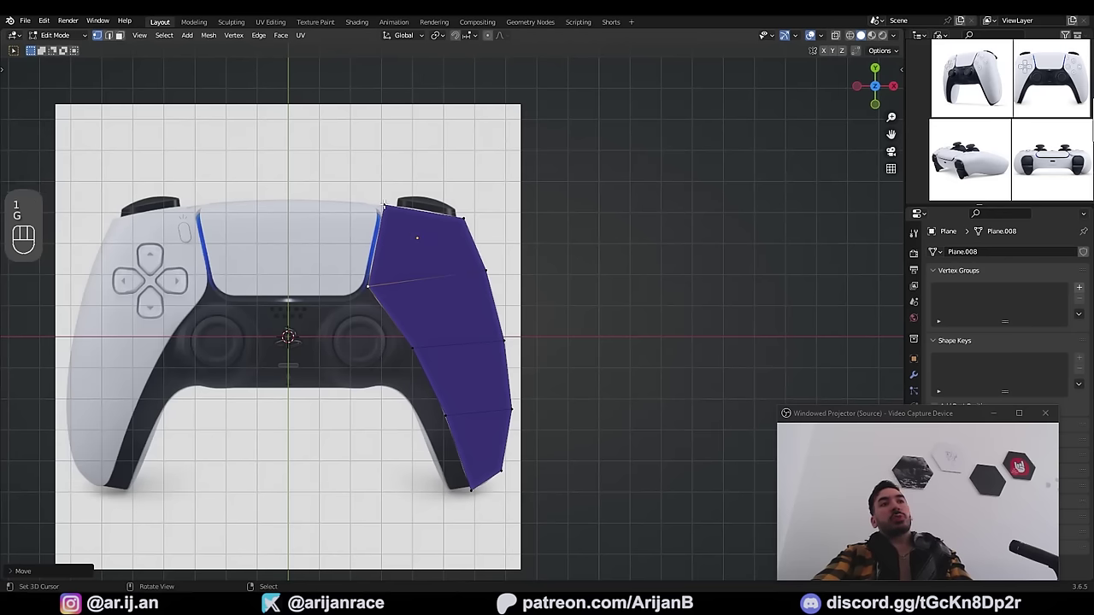
Step: Select the whole grip mesh and subdivide it three times
key(Tab)
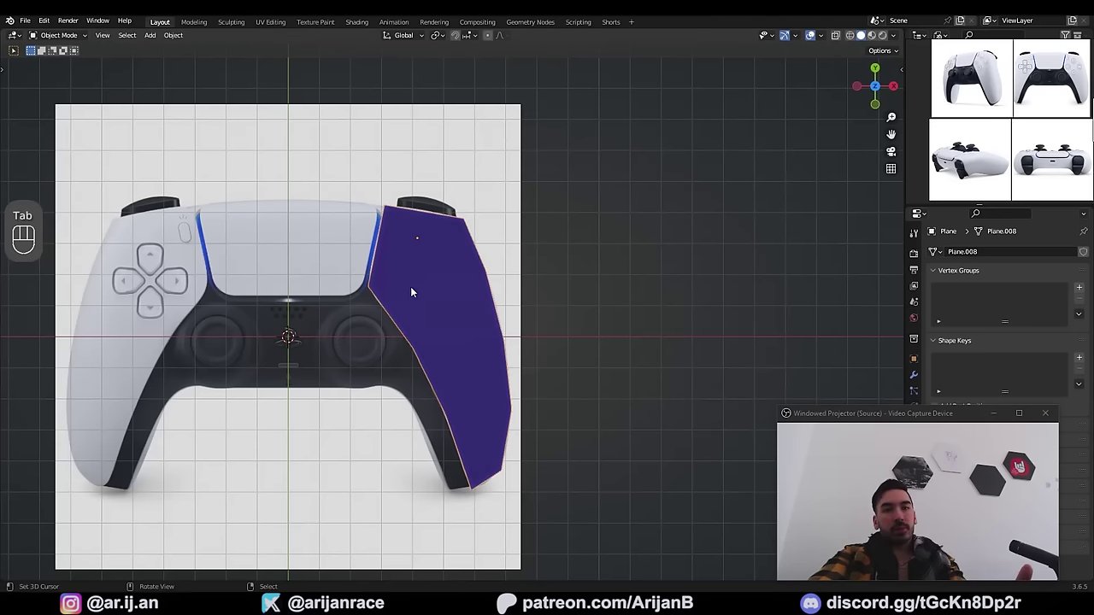
key(w)
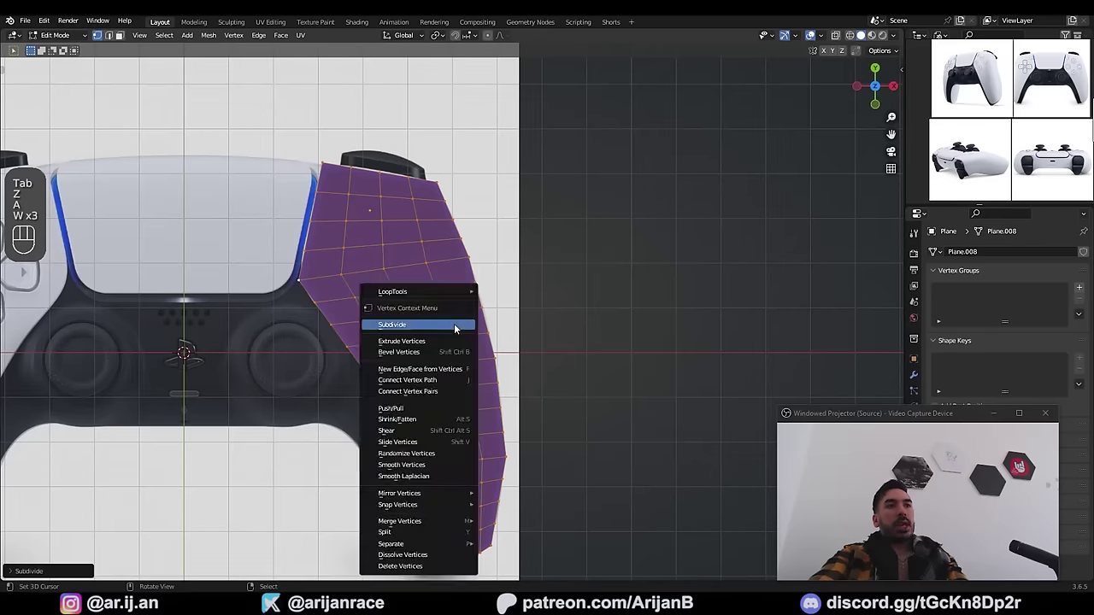
click(456, 328)
Step: Compare the subdivided mesh's border with the white shell's outline in wireframe display
shift+middle_drag(372, 305, 374, 319)
scroll(334, 299, up, 2)
key(z)
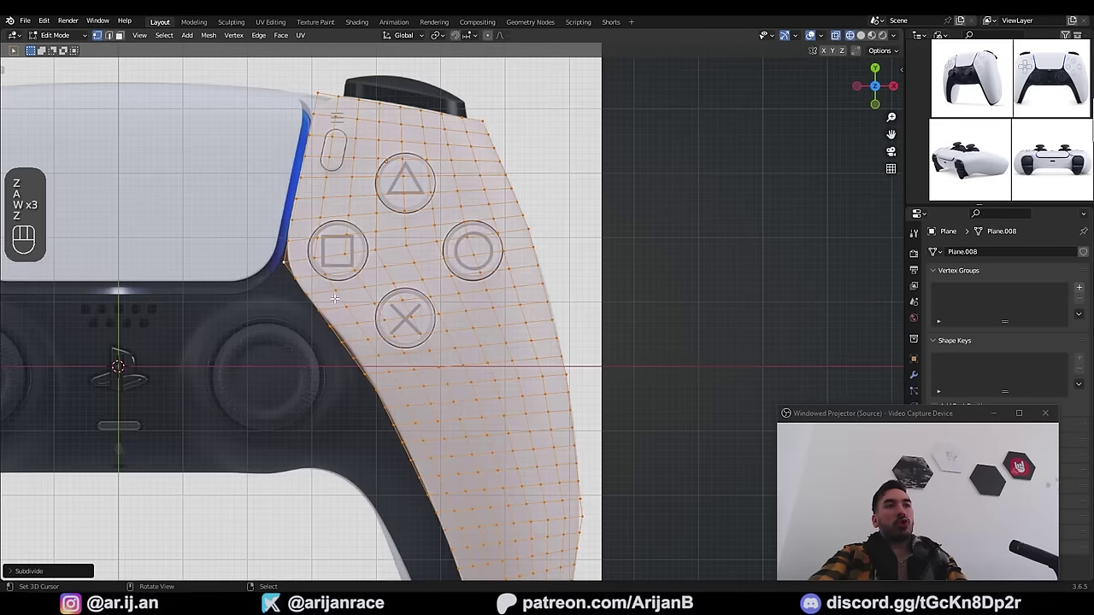
shift+middle_drag(271, 265, 348, 187)
key(Tab)
shift+middle_drag(524, 452, 442, 343)
shift+middle_drag(329, 268, 341, 299)
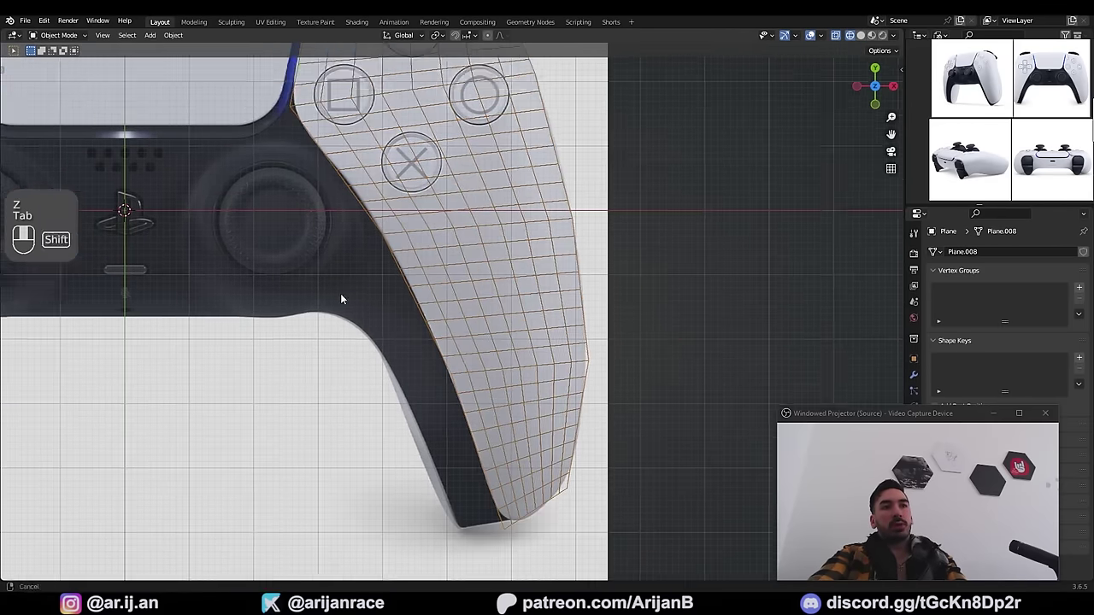
shift+middle_drag(341, 299, 342, 287)
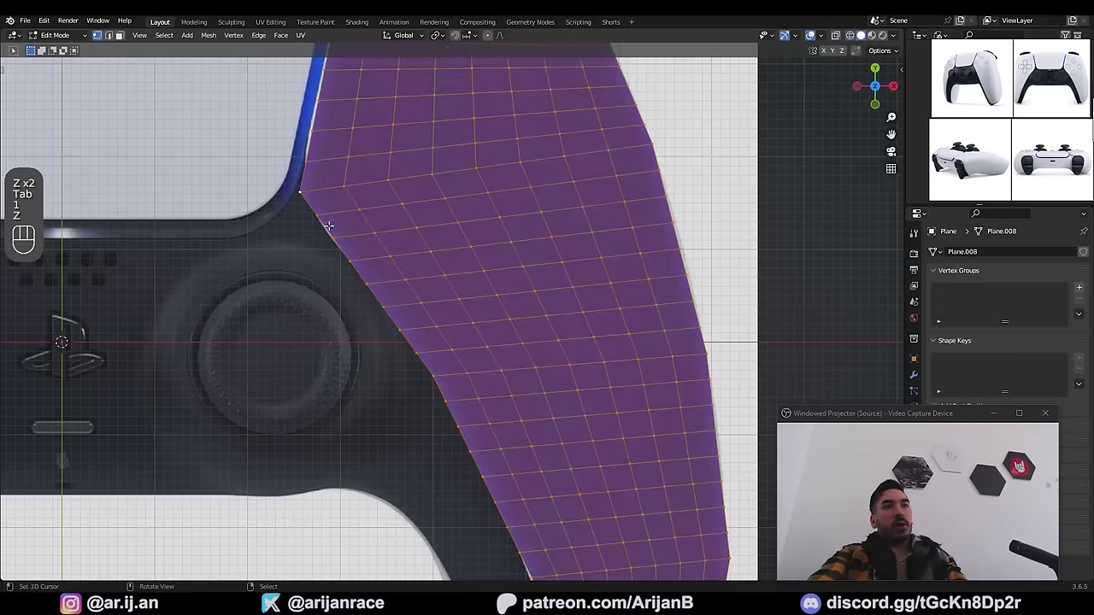
Step: Try to fit the subdivided mesh's inner border vertices, one at a time, to the white shell's outline beside the thumbstick
key(z)
click(352, 263)
key(z)
key(g)
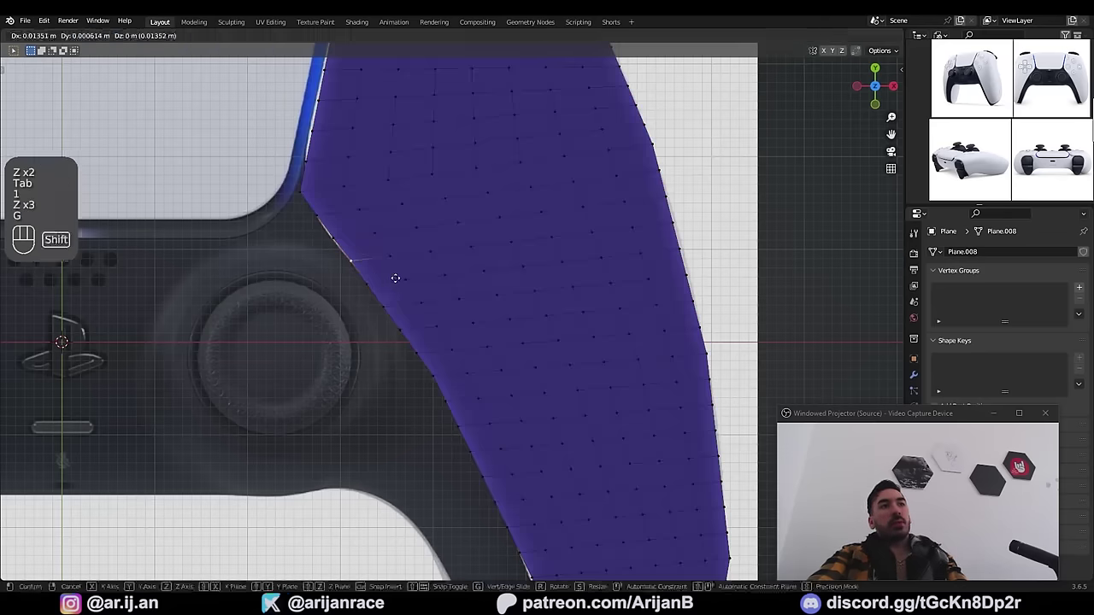
click(394, 279)
right_click(369, 283)
key(g)
click(376, 284)
right_click(385, 314)
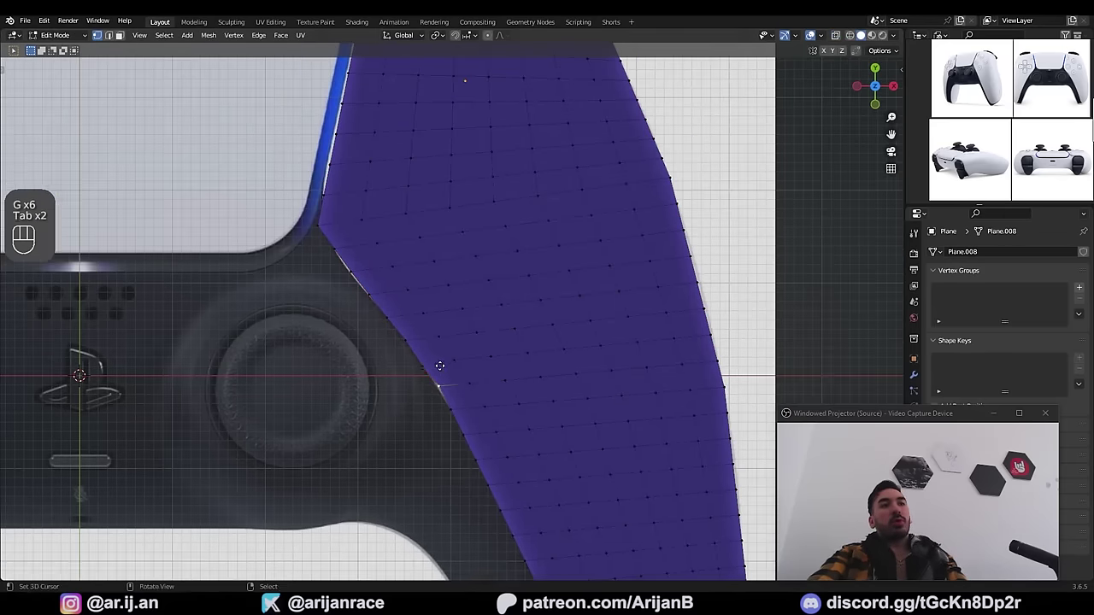
key(g)
click(441, 376)
right_click(444, 404)
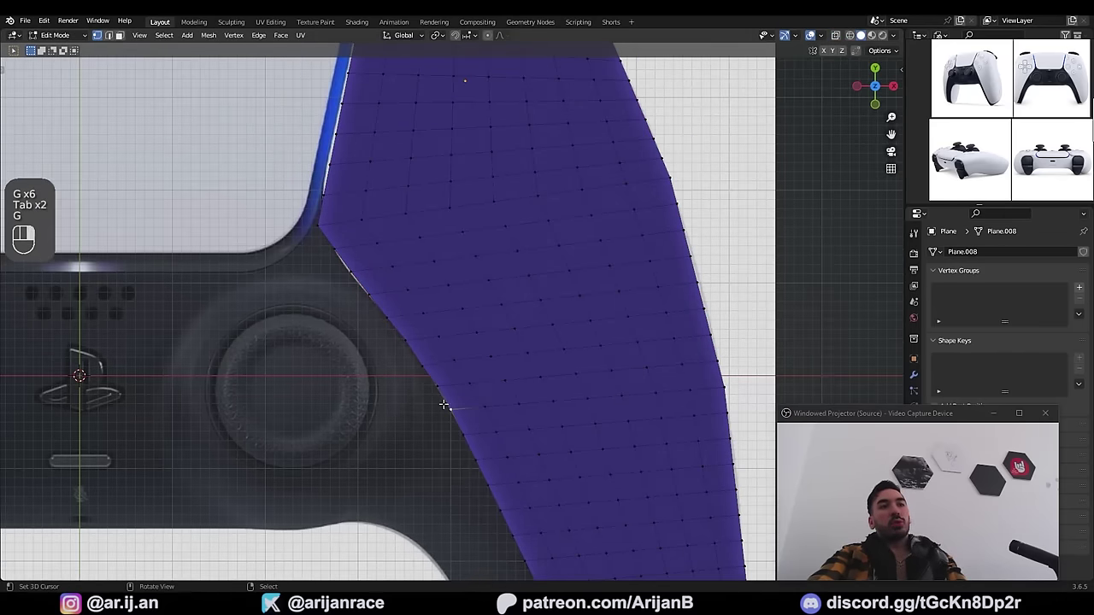
key(shift+g)
click(450, 403)
Step: Check the adjusted border against the reference in solid and wireframe display, and undo the vertex moves and the subdivision
key(z)
key(z)
scroll(515, 362, up, 1)
key(Tab)
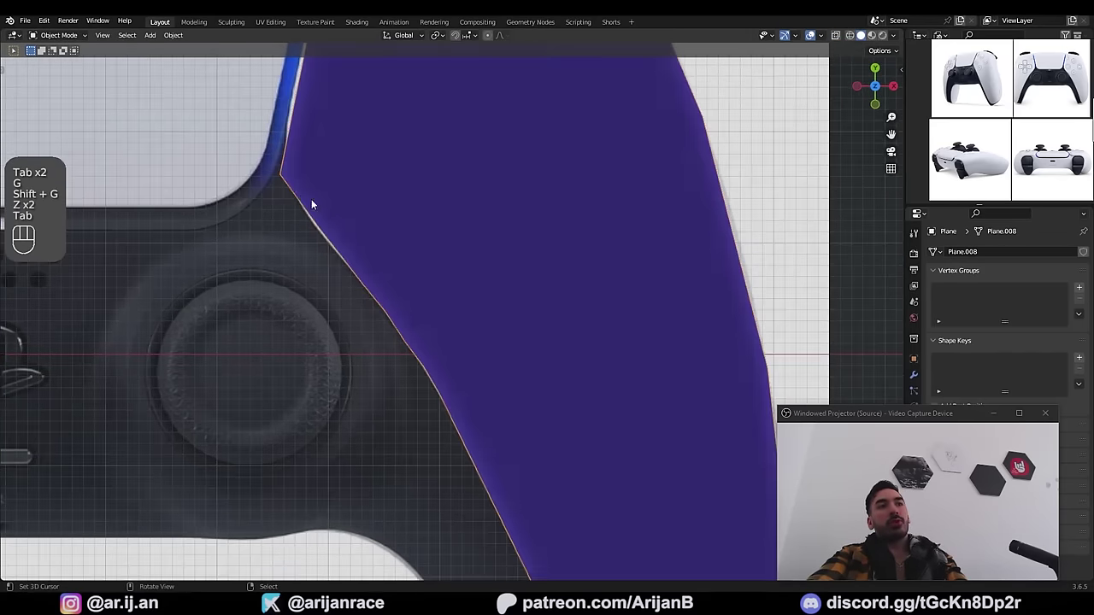
shift+middle_drag(416, 349, 372, 259)
scroll(419, 401, down, 1)
key(z)
scroll(461, 417, down, 2)
key(z)
key(ctrl+z)
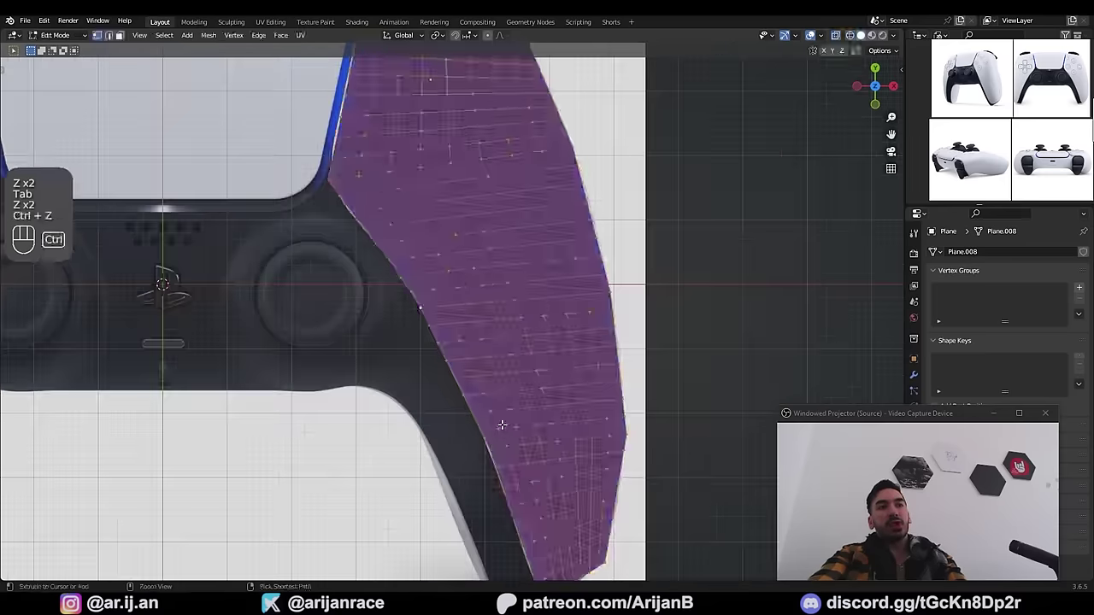
key(z)
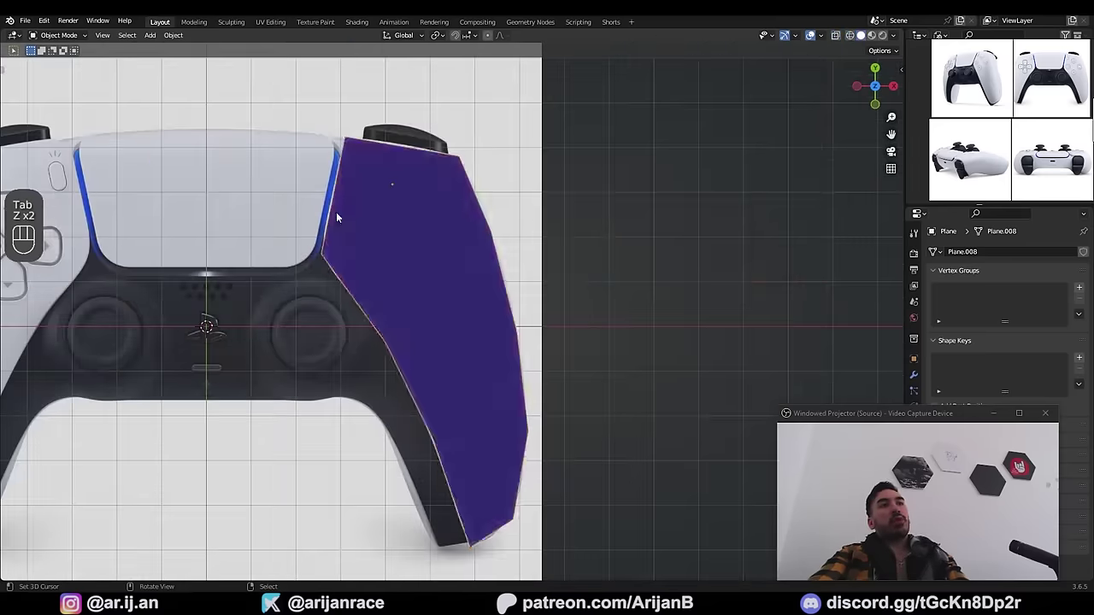
Step: Try a Subdivision Surface on the four-face grip mesh at level 2, raising it to level 3
key(Tab)
key(1)
key(z)
key(z)
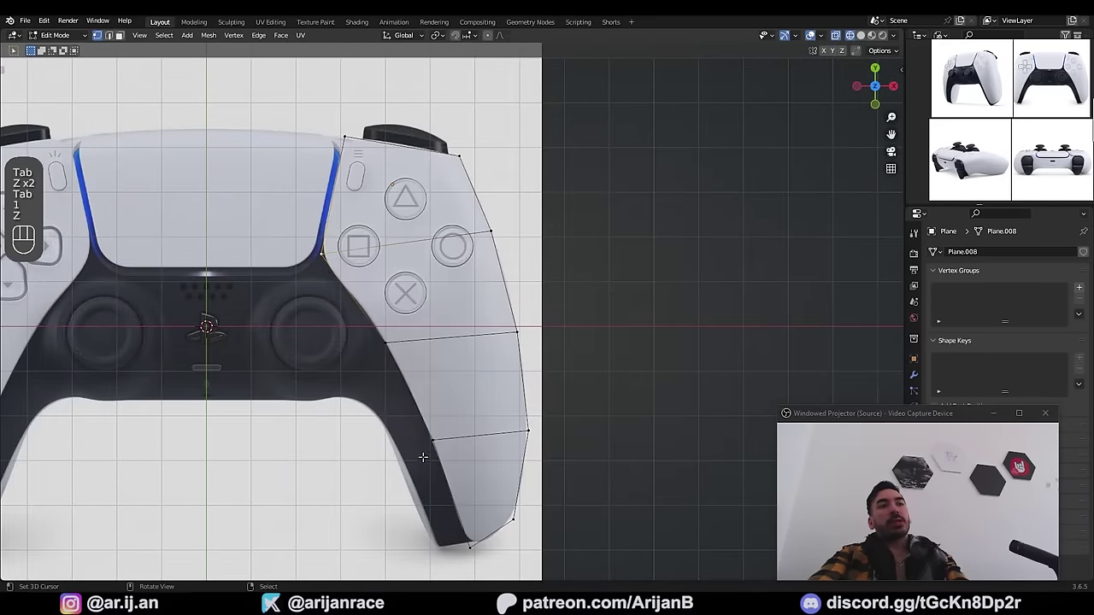
key(Tab)
key(ctrl+2)
key(ctrl+3)
key(Tab)
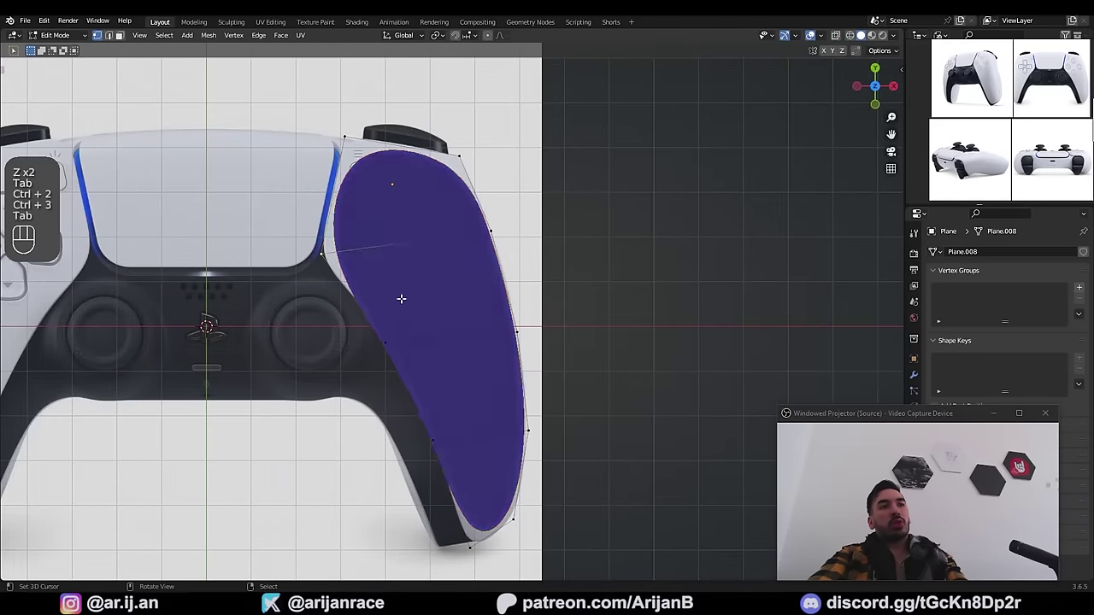
Step: Try a loop cut near the grip mesh's inner corner with the subdivision active, and undo it
key(z)
key(ctrl+r)
click(402, 290)
click(332, 259)
key(Tab)
key(z)
key(ctrl+z)
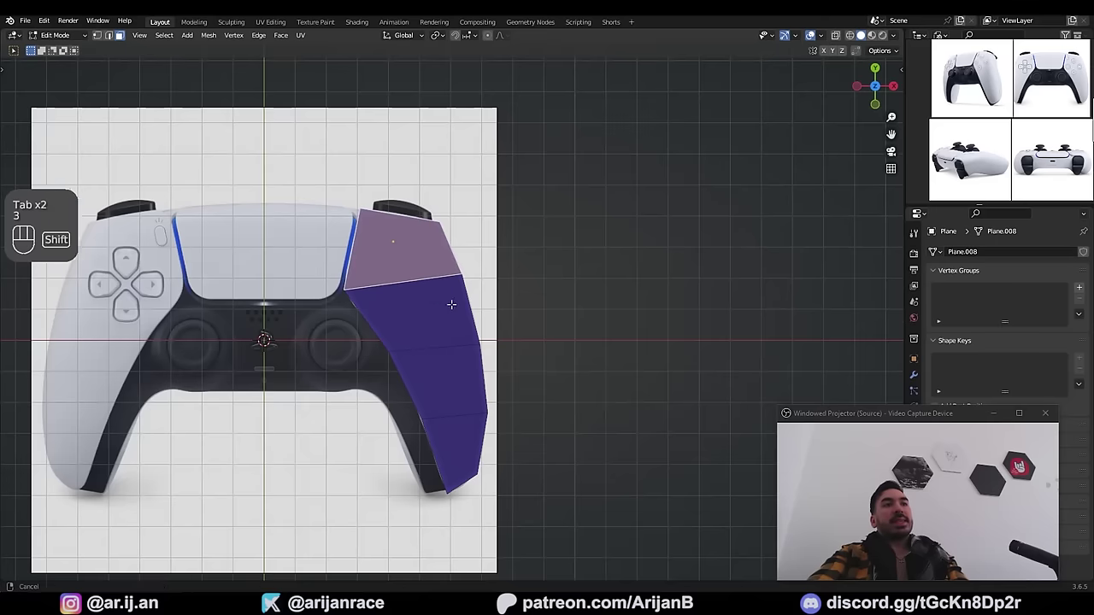
Step: Examine the grip mesh's four-face layout by selecting its faces one after another down to the grip tip
scroll(413, 289, up, 1)
key(Tab)
mouse_move(451, 305)
shift+middle_down()
mouse_move(413, 289)
mouse_move(456, 303)
shift+middle_up()
key(Tab)
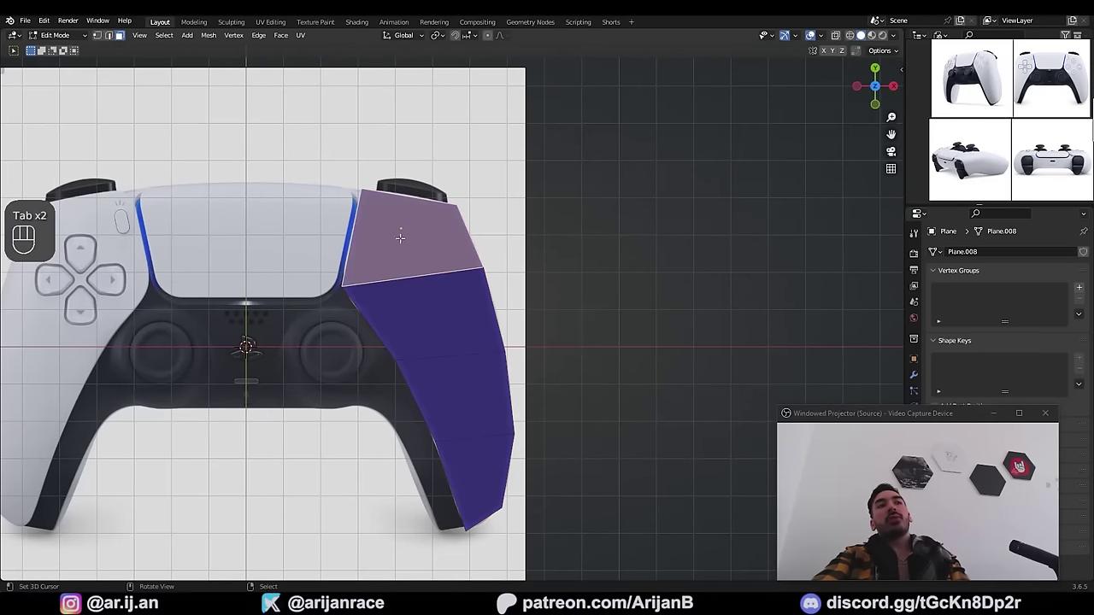
key(3)
shift+click(436, 316)
shift+click(477, 422)
shift+click(496, 458)
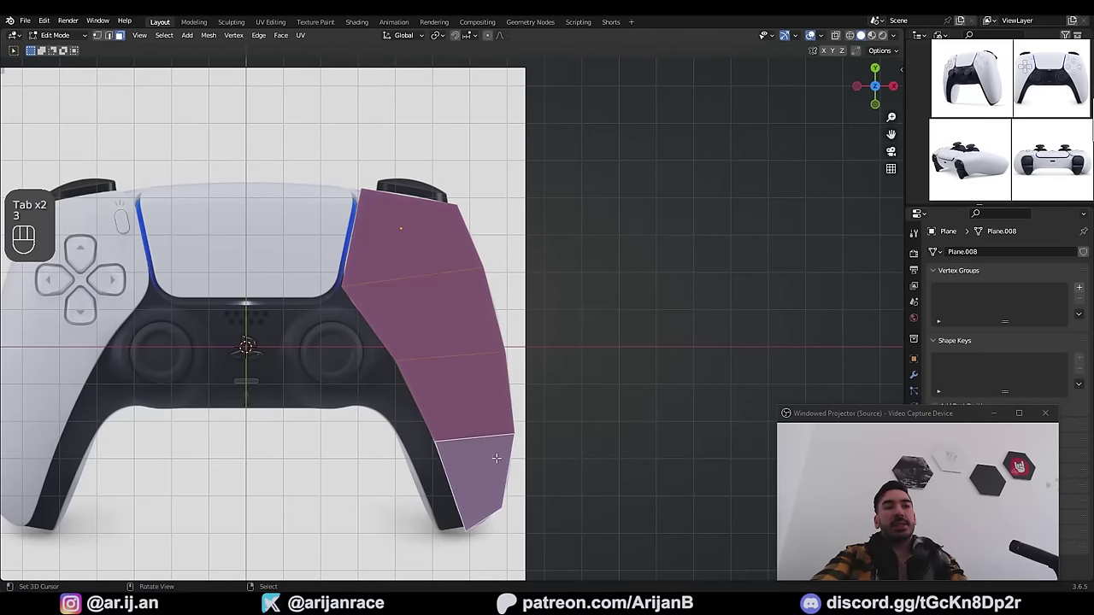
scroll(500, 460, down, 1)
key(2)
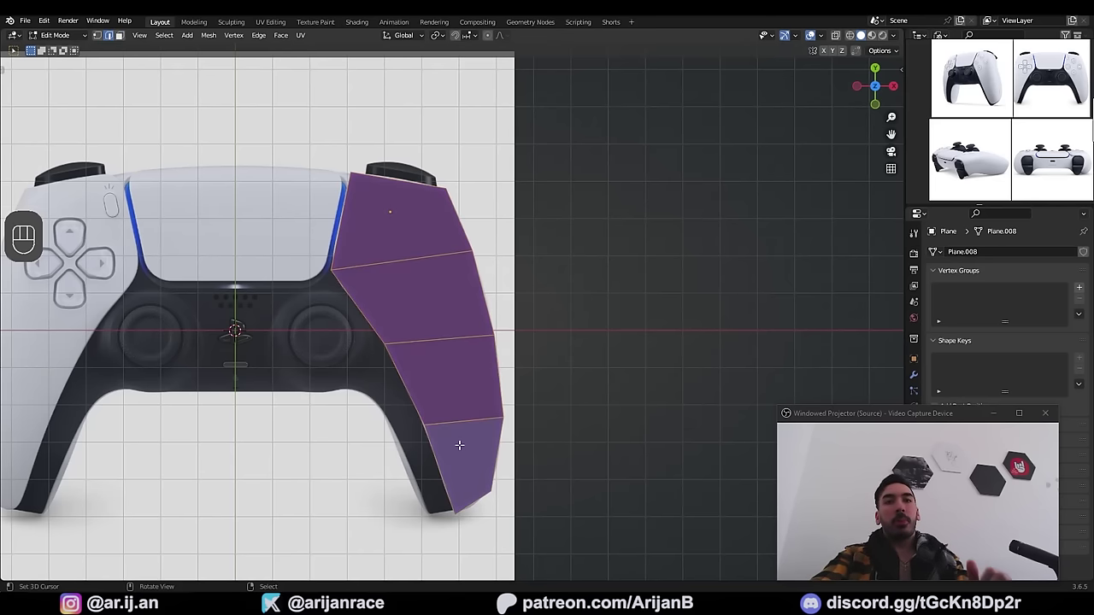
Step: Try moving the grip tip face up over the upper part of the shell, and undo the move
key(3)
click(460, 445)
key(g)
click(436, 283)
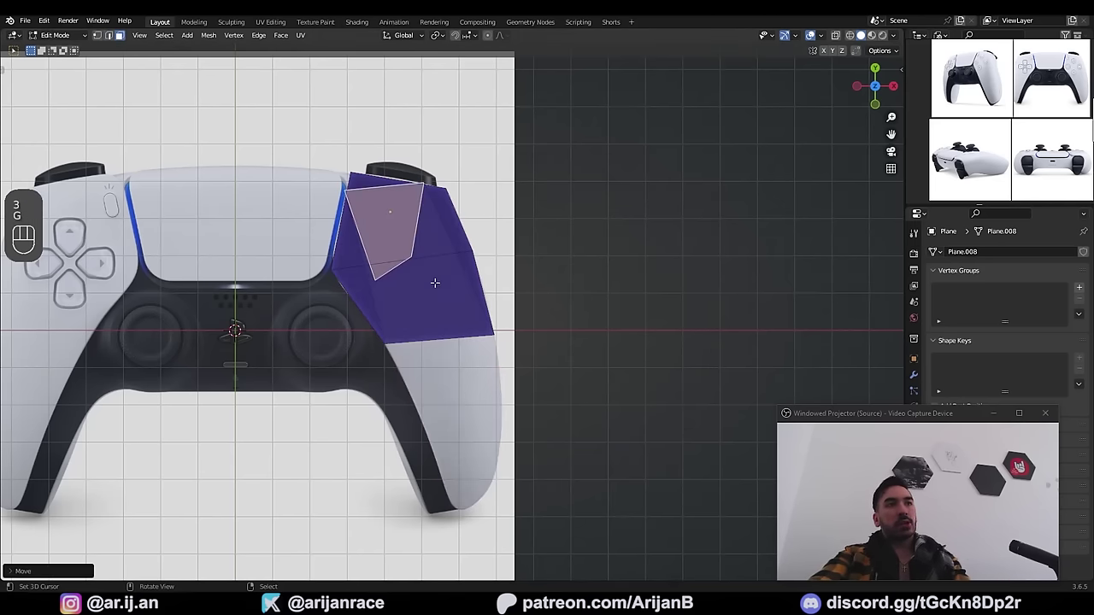
key(ctrl+z)
Step: Try a lengthwise loop cut near the grip's inner edge and a crosswise one near the tip, and select the small corner face
scroll(462, 513, up, 2)
key(ctrl+r)
click(469, 372)
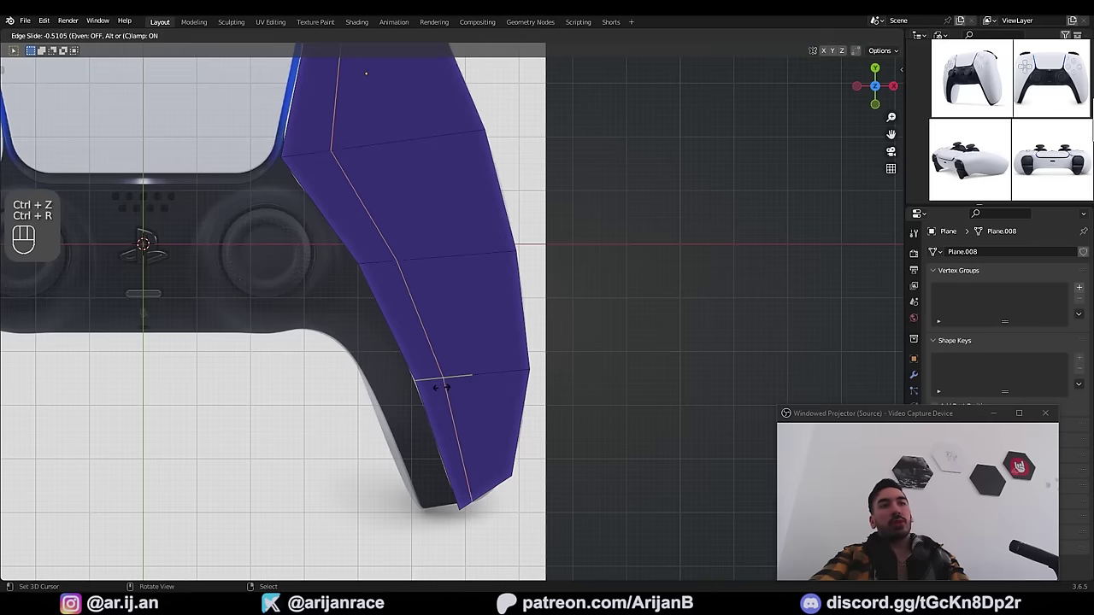
click(440, 385)
key(ctrl+r)
click(441, 435)
click(463, 484)
shift+middle_drag(462, 484, 441, 453)
key(3)
click(444, 471)
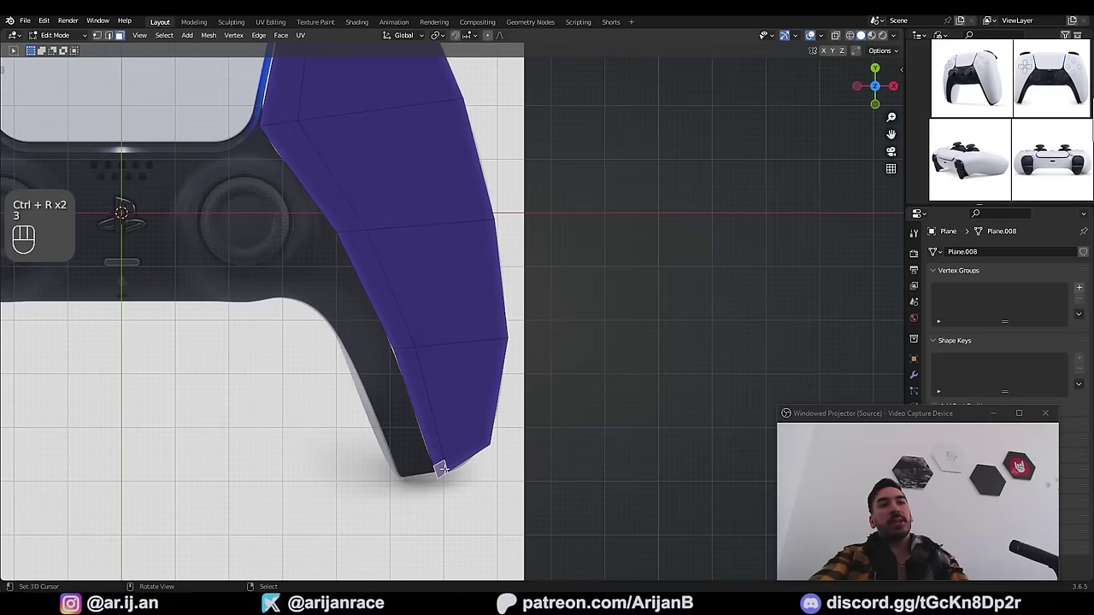
Step: Examine the narrow faces beside the lengthwise loop cut, cancelling any move
shift+middle_drag(457, 348, 459, 388)
scroll(459, 388, down, 2)
right_click(411, 194)
key(g)
right_click(405, 181)
shift+middle_drag(549, 439, 552, 396)
scroll(552, 396, up, 1)
key(2)
right_click(426, 398)
key(3)
right_click(435, 397)
key(g)
right_click(432, 403)
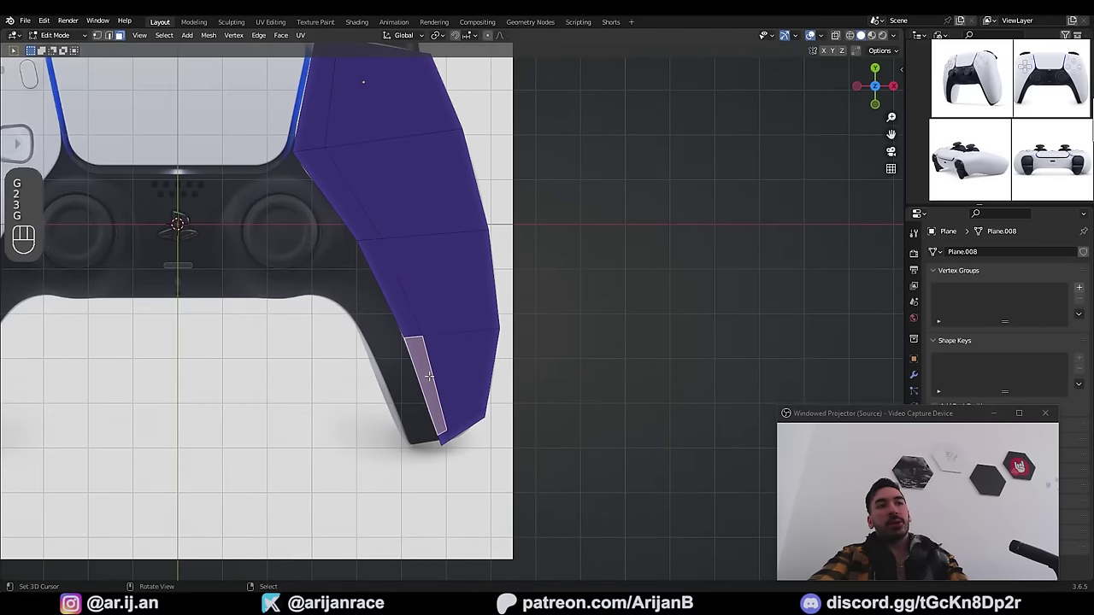
shift+middle_drag(432, 409, 413, 426)
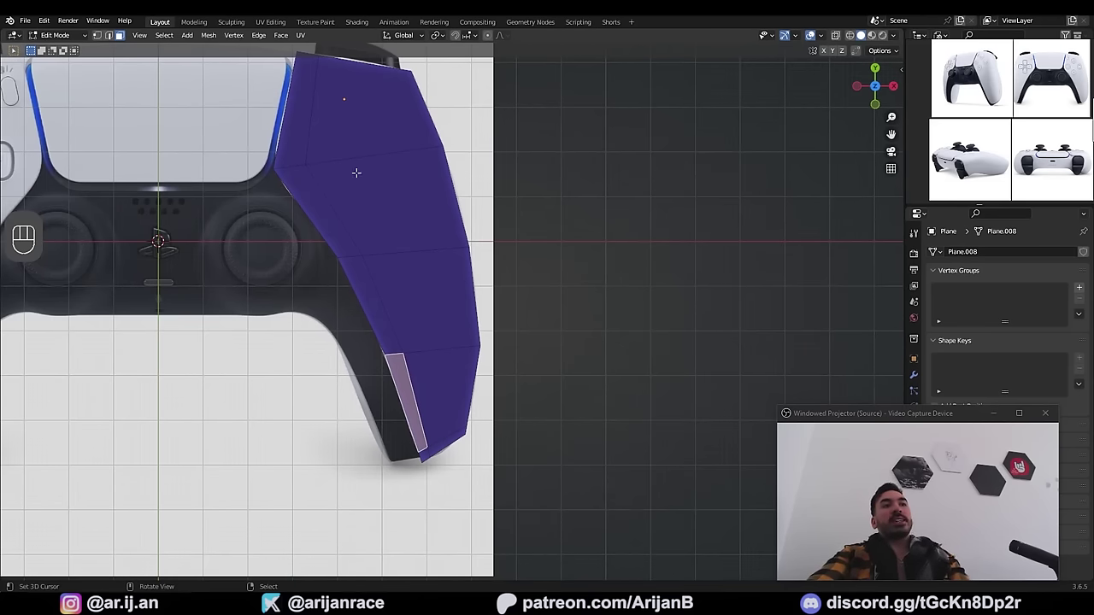
Step: Compare the mesh's edge layout with the controller's buttons and shell outline in wireframe and solid display
key(z)
scroll(372, 226, up, 3)
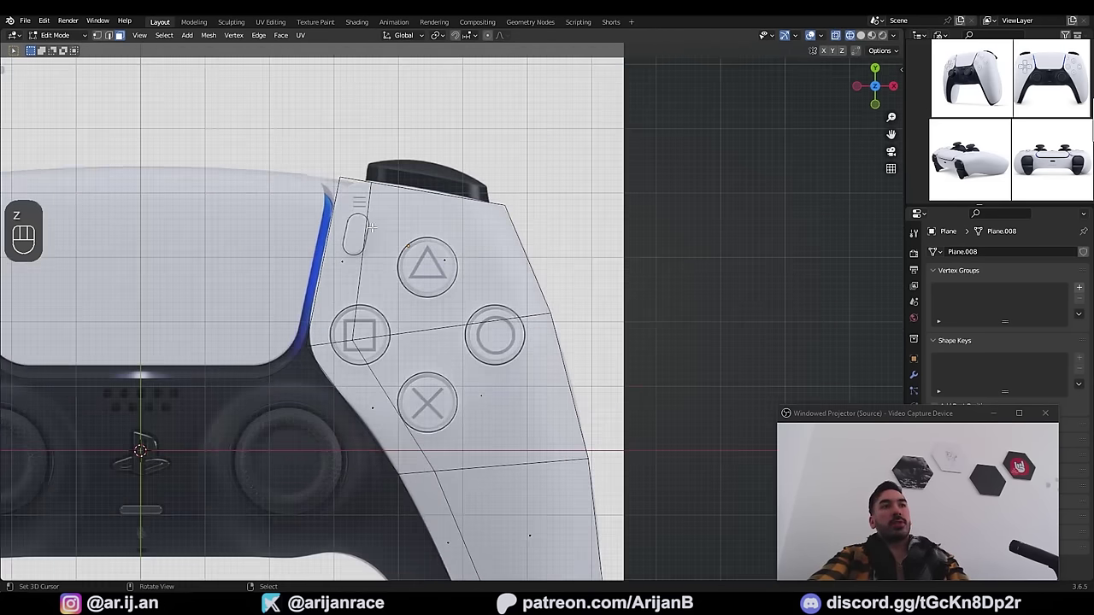
scroll(371, 227, down, 4)
key(alt+z)
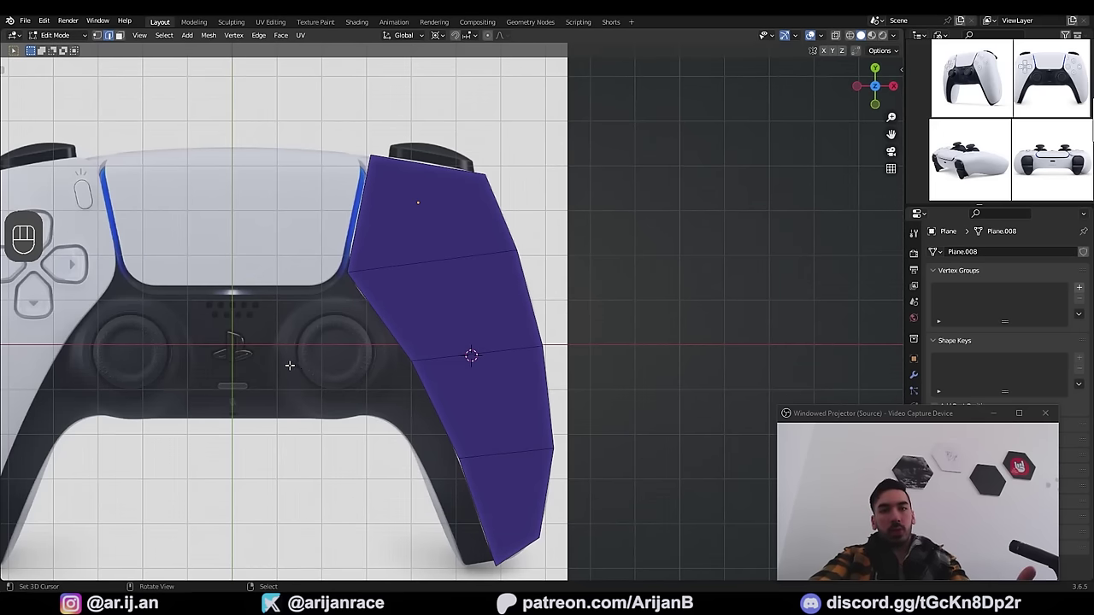
scroll(379, 406, up, 1)
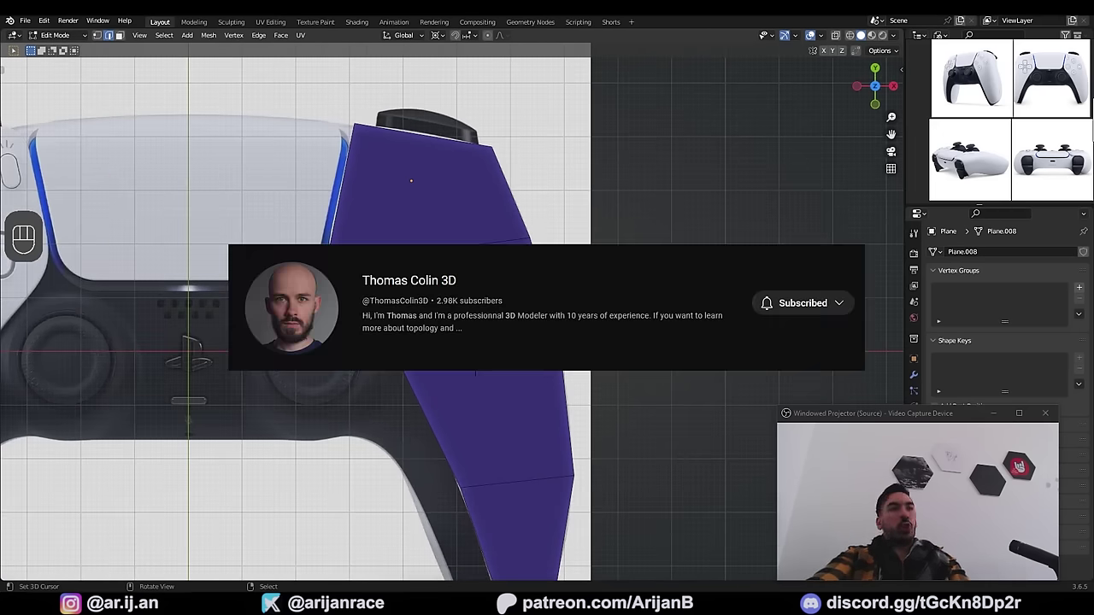
scroll(374, 418, up, 1)
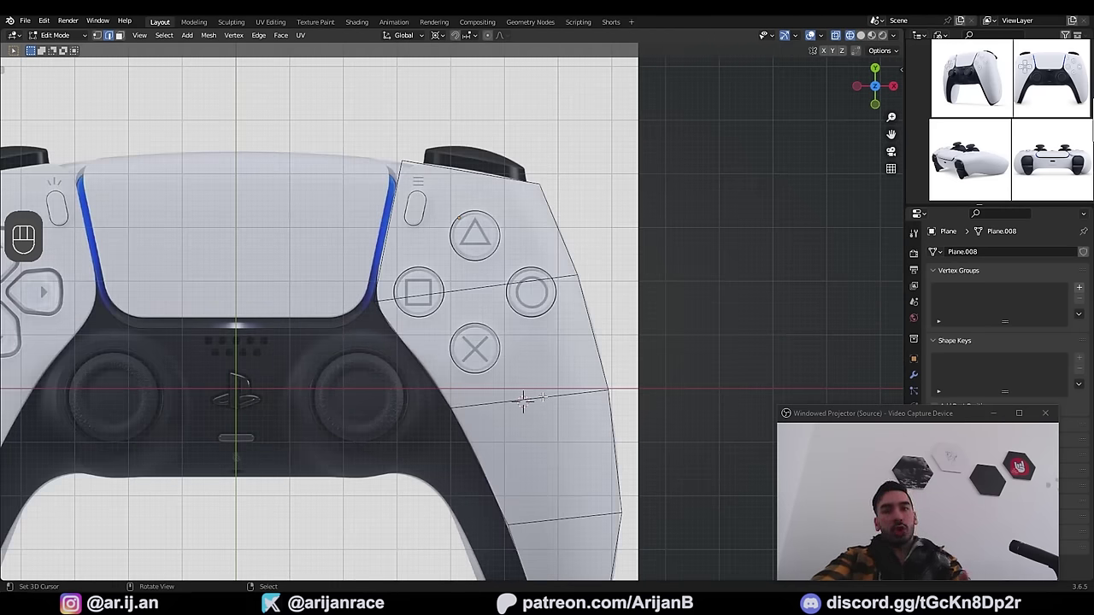
Step: Save the file, align the view to the top and switch the grip mesh to object mode
key(ctrl+s)
key(KP_7)
key(Tab)
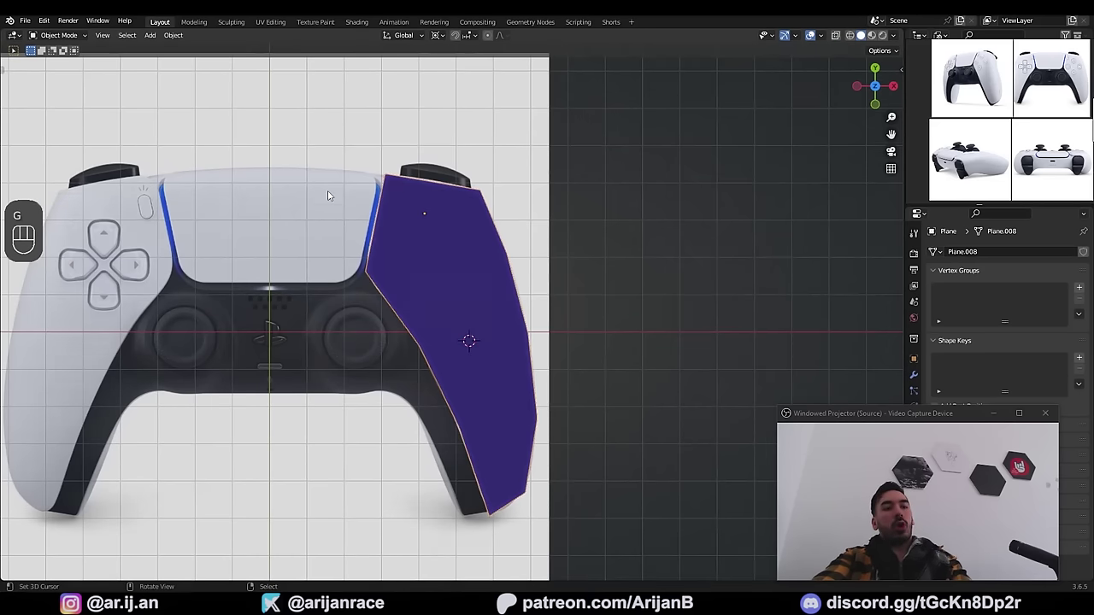
Step: Try a level 2 subdivision on the grip mesh with the quick subdivision command
ctrl+middle_drag(328, 195, 348, 216)
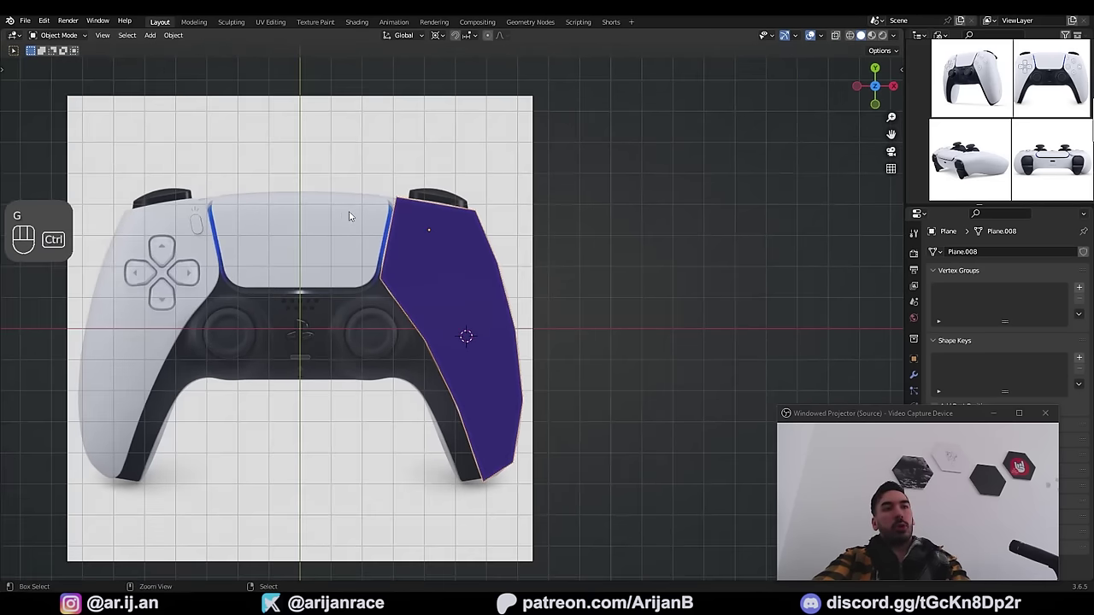
key(ctrl+2)
scroll(365, 248, up, 1)
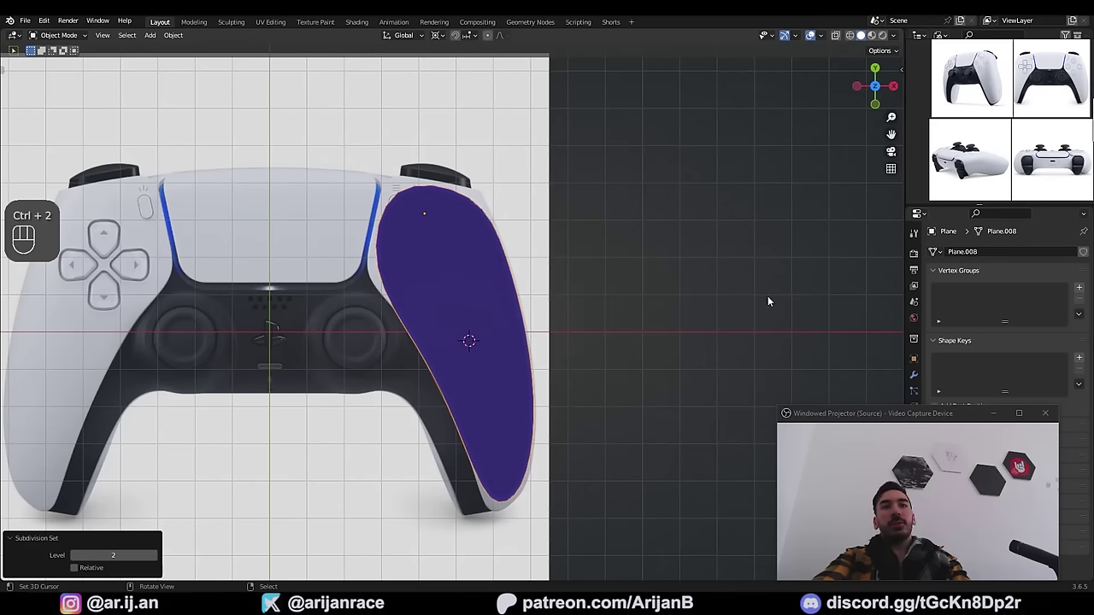
Step: Add a Subdivision Surface modifier to the grip mesh and set its viewport levels to 2
drag(909, 419, 725, 404)
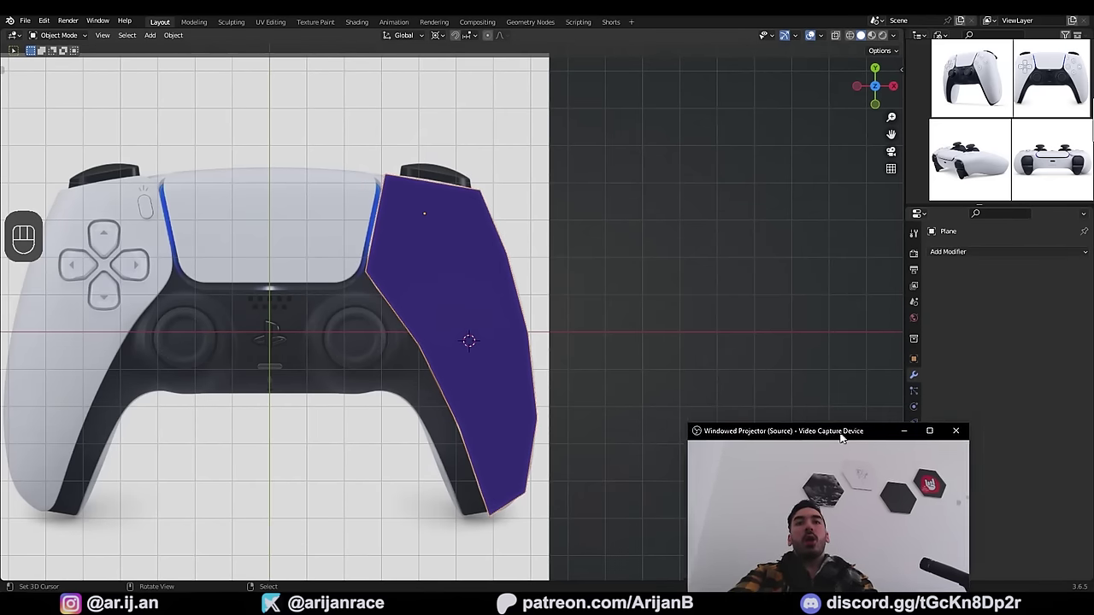
drag(843, 437, 724, 442)
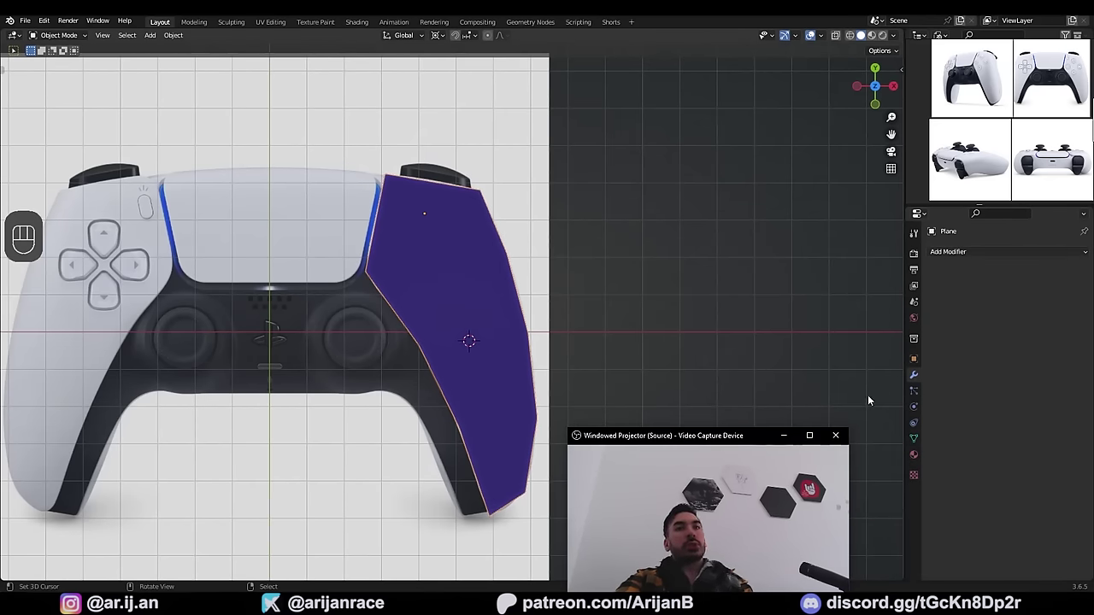
click(958, 251)
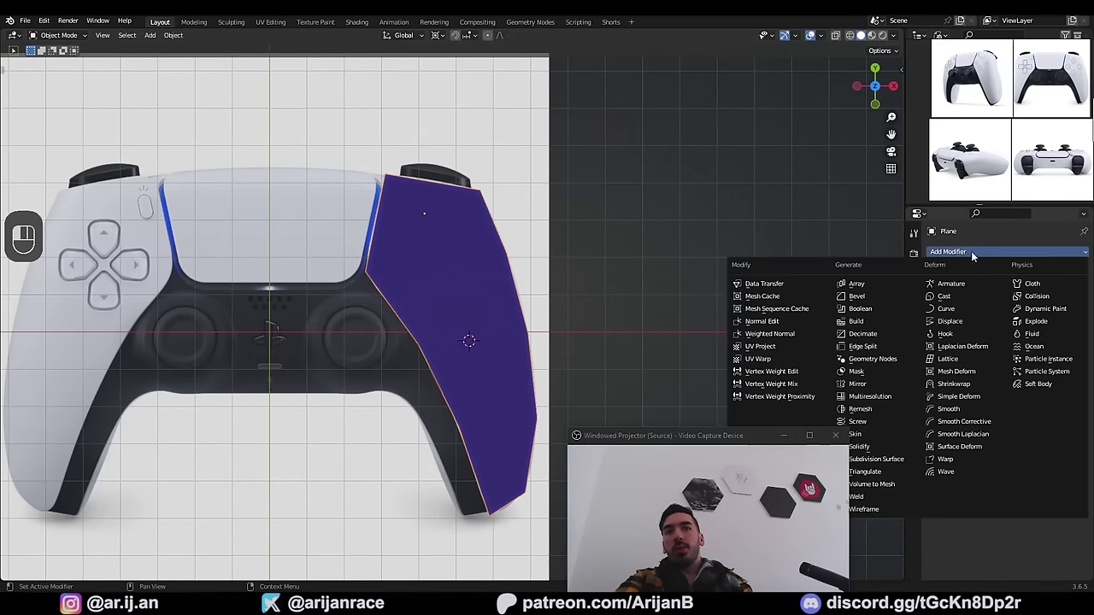
click(882, 461)
drag(719, 435, 931, 421)
click(1069, 301)
Step: Compare the smoothed grip shape and its control cage with the white shell's outline in object and edit mode
key(Tab)
scroll(409, 243, up, 1)
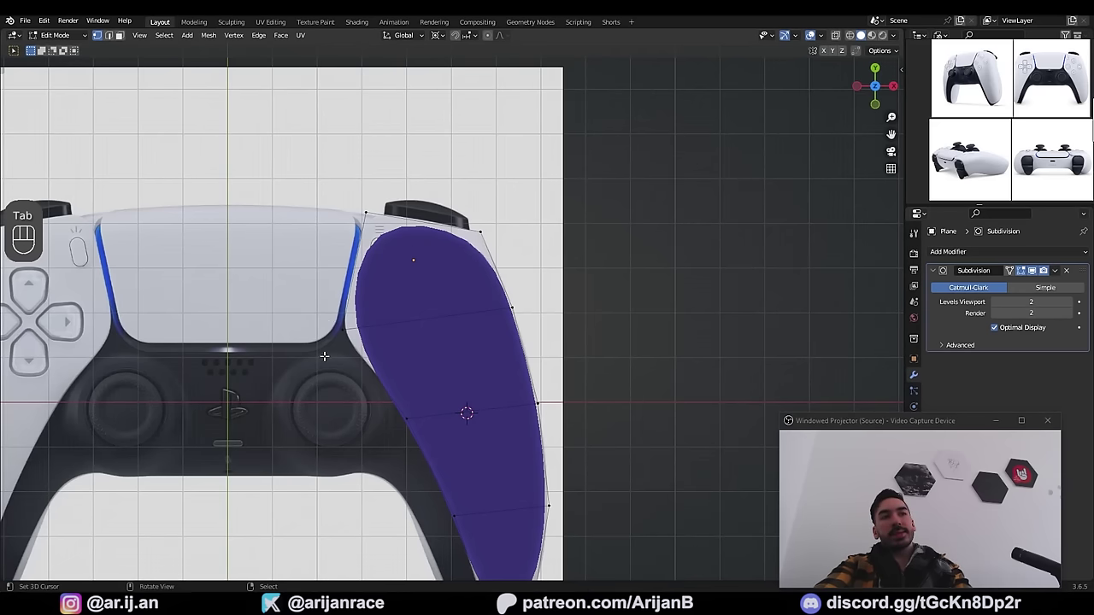
key(Tab)
scroll(424, 399, down, 2)
drag(843, 420, 889, 420)
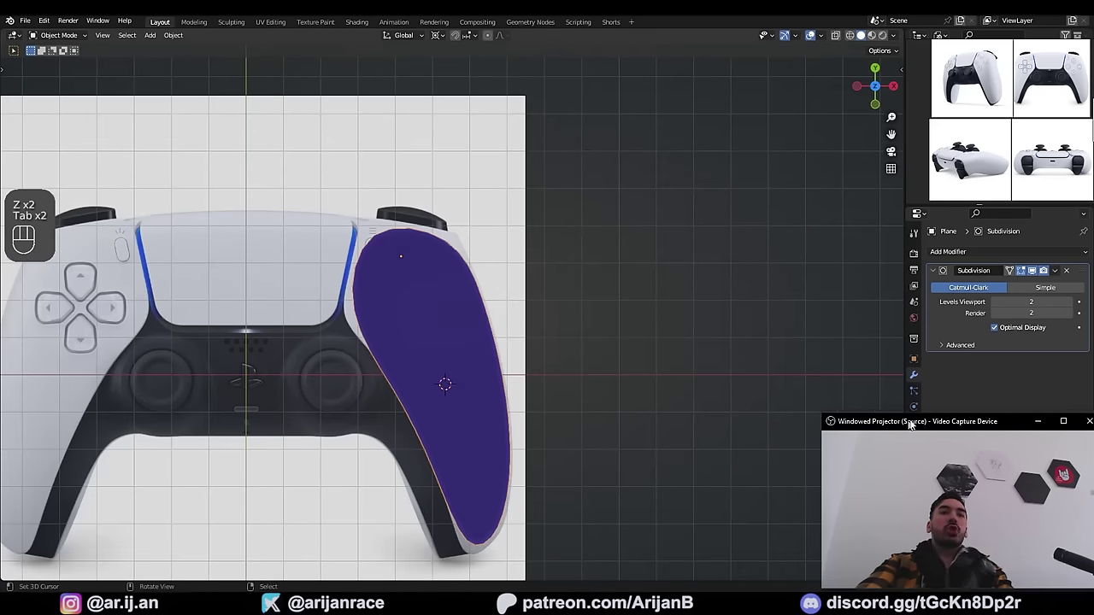
scroll(543, 346, up, 1)
scroll(543, 346, up, 3)
key(Tab)
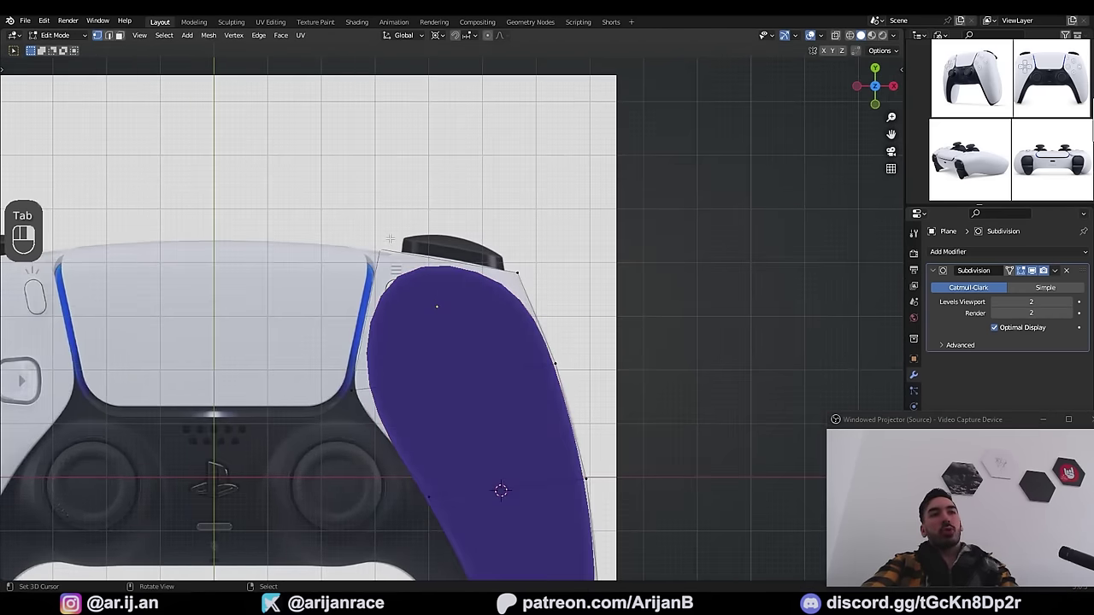
Step: Move the inner-edge vertex and the grip tip vertices outward so the smoothed mesh fills the white shell's lower outline
scroll(514, 315, down, 2)
key(Tab)
key(Tab)
key(g)
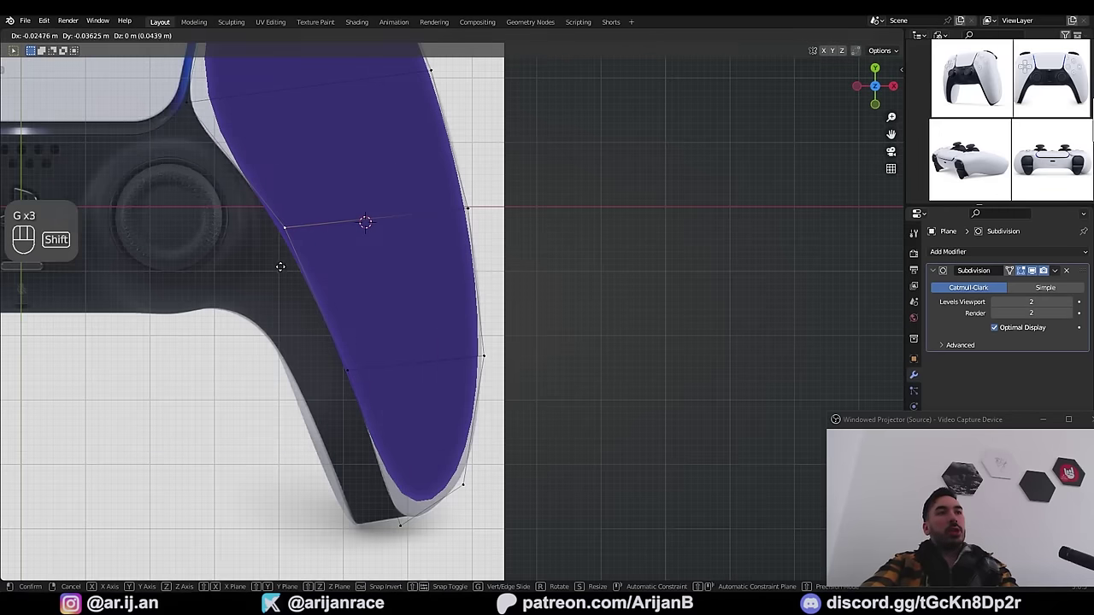
click(281, 266)
click(401, 524)
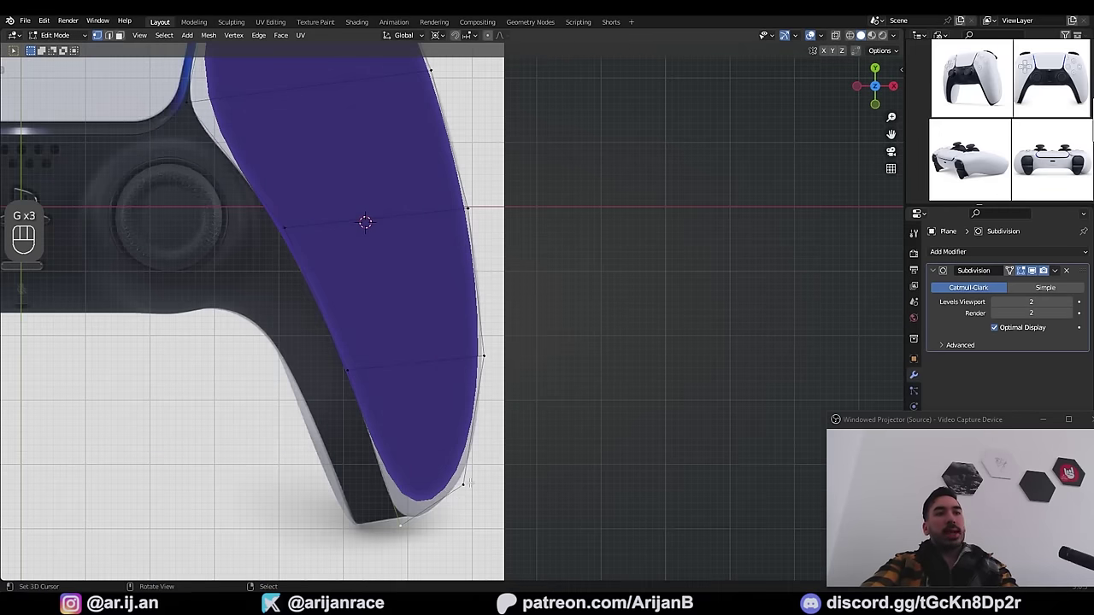
key(g)
click(402, 526)
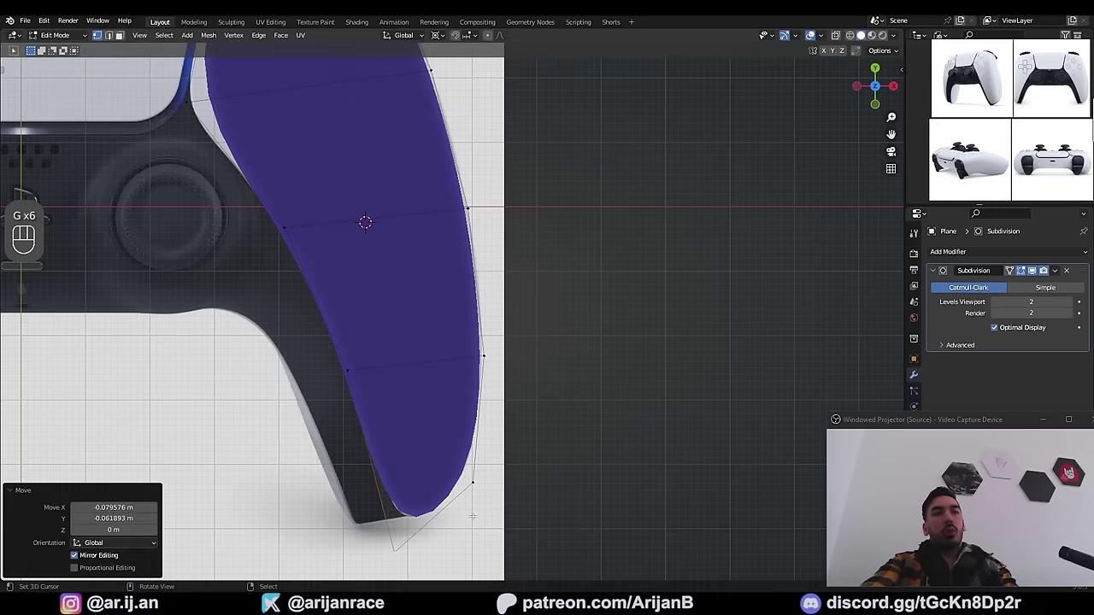
key(Tab)
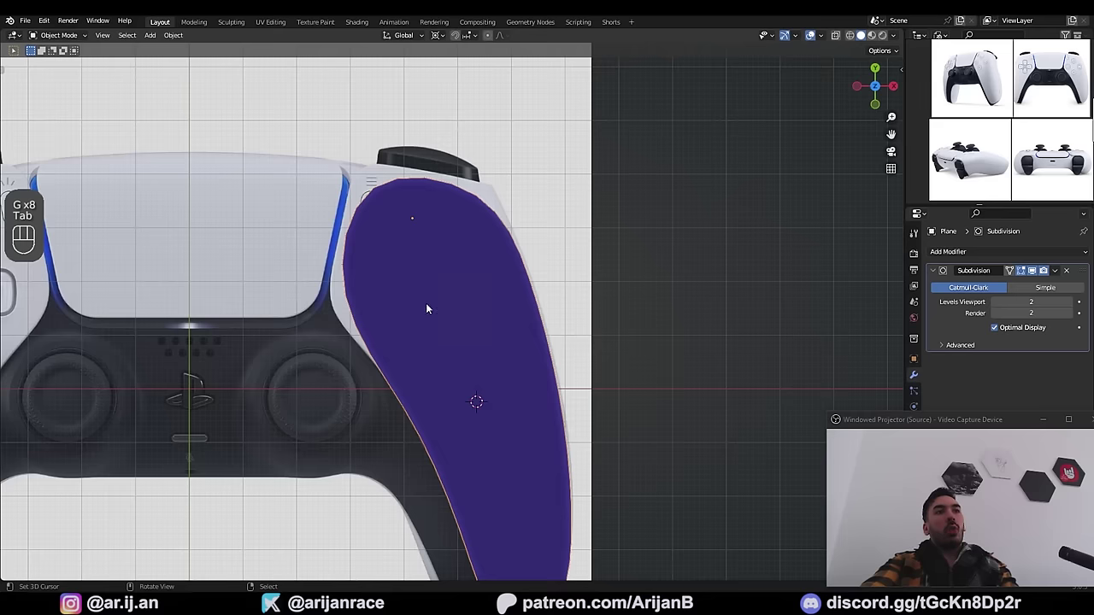
Step: Add two loop cuts across the upper grip mesh, one below and one above the crosswise edge at the inner corner
key(Tab)
key(2)
key(ctrl+r)
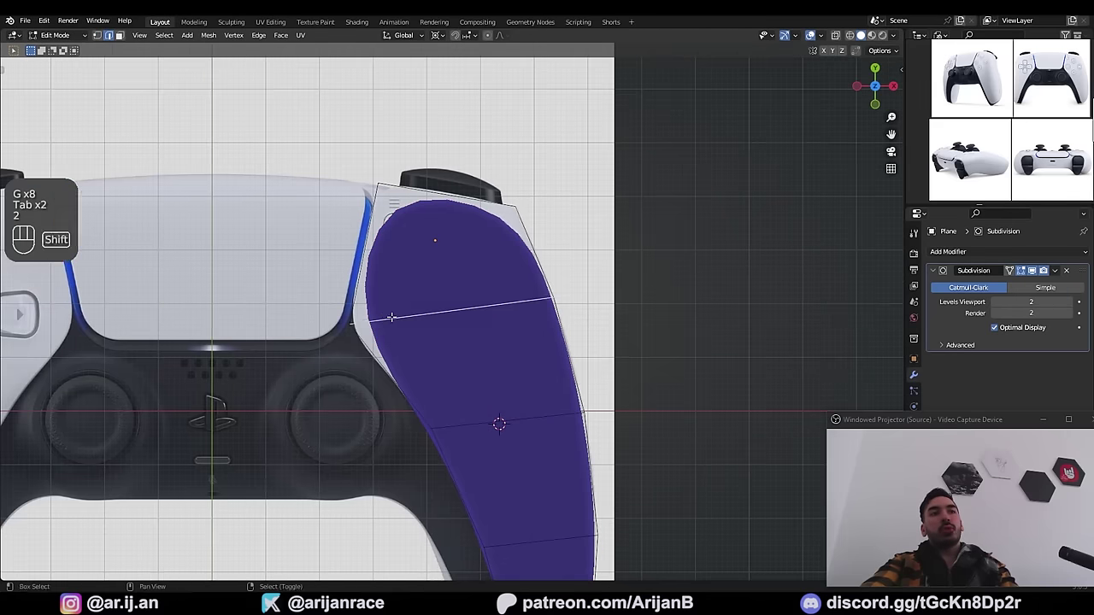
scroll(393, 317, up, 2)
click(393, 368)
click(367, 339)
key(ctrl+r)
click(320, 241)
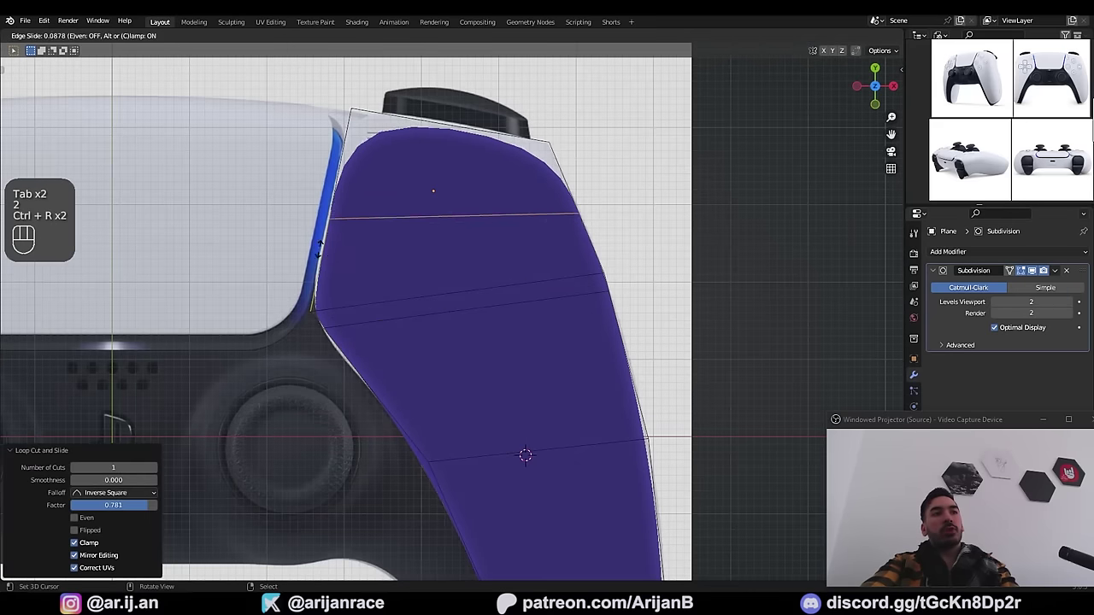
click(337, 320)
scroll(337, 320, up, 1)
shift+middle_drag(338, 321, 356, 371)
Step: Examine the upper grip in wireframe and solid view, checking the top corner vertices and edges against the shell's outline
key(Tab)
key(z)
scroll(386, 328, down, 1)
key(z)
key(Tab)
scroll(416, 311, down, 1)
shift+middle_drag(547, 247, 466, 332)
key(1)
right_click(482, 305)
scroll(449, 288, up, 2)
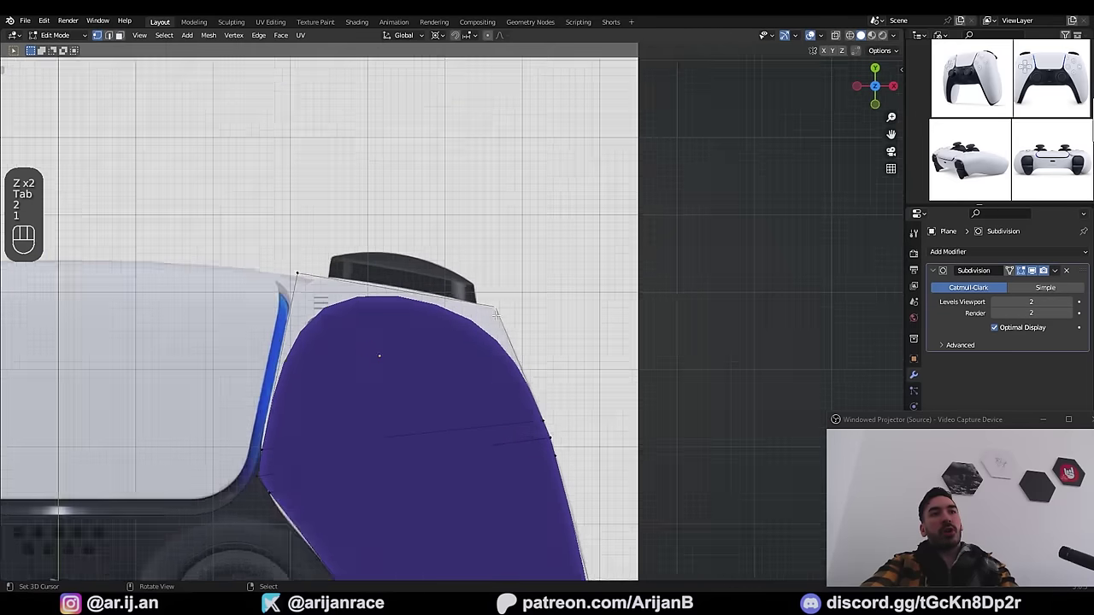
key(2)
right_click(415, 282)
shift+right_click(514, 333)
key(z)
key(z)
scroll(410, 318, down, 1)
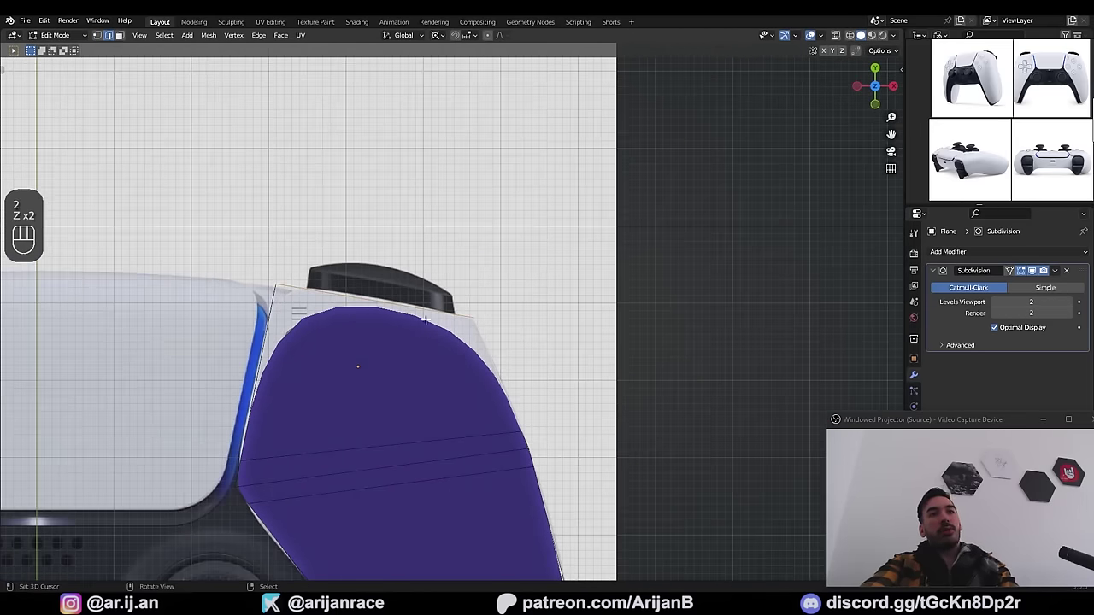
Step: Undo the recent changes and place the two loop cuts again on either side of the inner corner's crosswise edge
key(ctrl+z)
key(ctrl+z)
scroll(520, 421, down, 1)
key(ctrl+r)
click(457, 417)
click(427, 379)
key(ctrl+r)
click(415, 309)
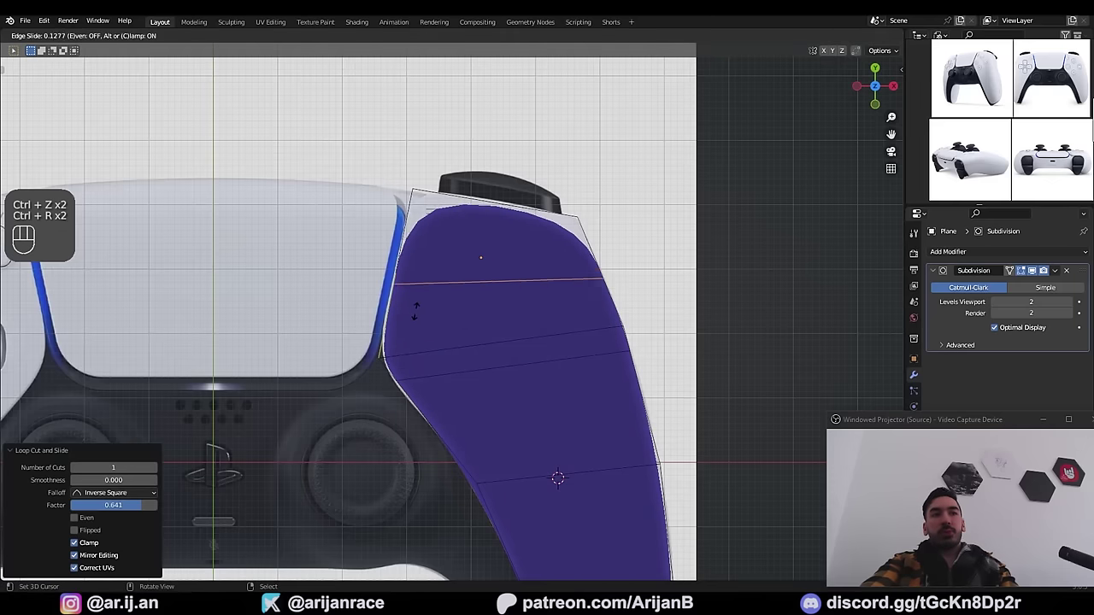
click(418, 329)
Step: Examine the grip mesh in wireframe and in edge mode to see how the two added loops affect its outline
shift+middle_drag(418, 346, 513, 295)
key(Tab)
key(z)
scroll(564, 381, down, 3)
key(g)
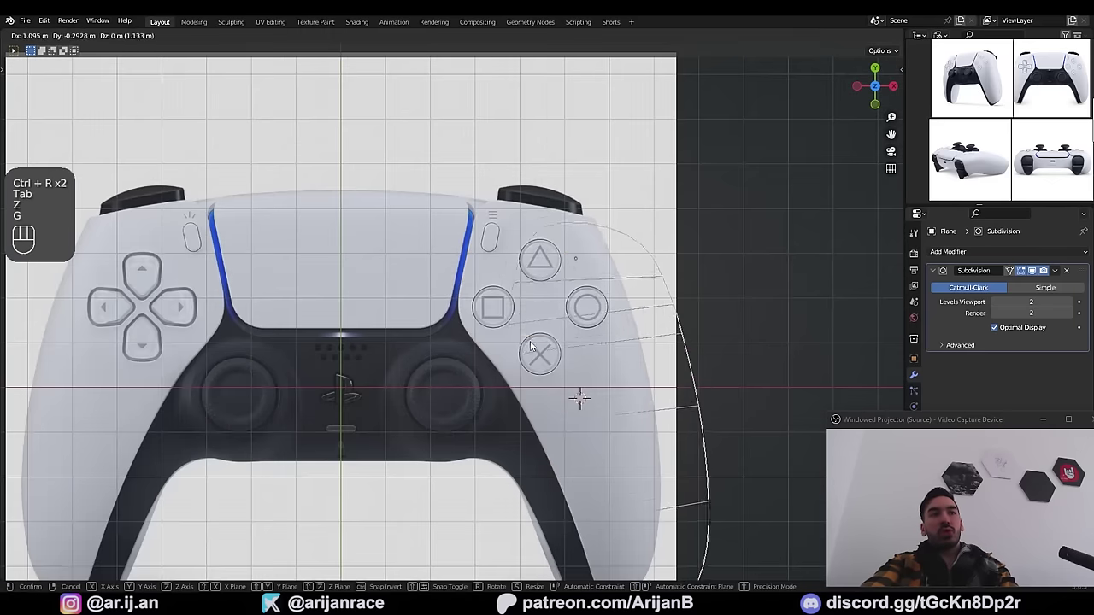
right_click(578, 398)
key(z)
key(Tab)
shift+middle_drag(495, 334, 427, 358)
key(2)
right_click(447, 311)
shift+right_click(461, 349)
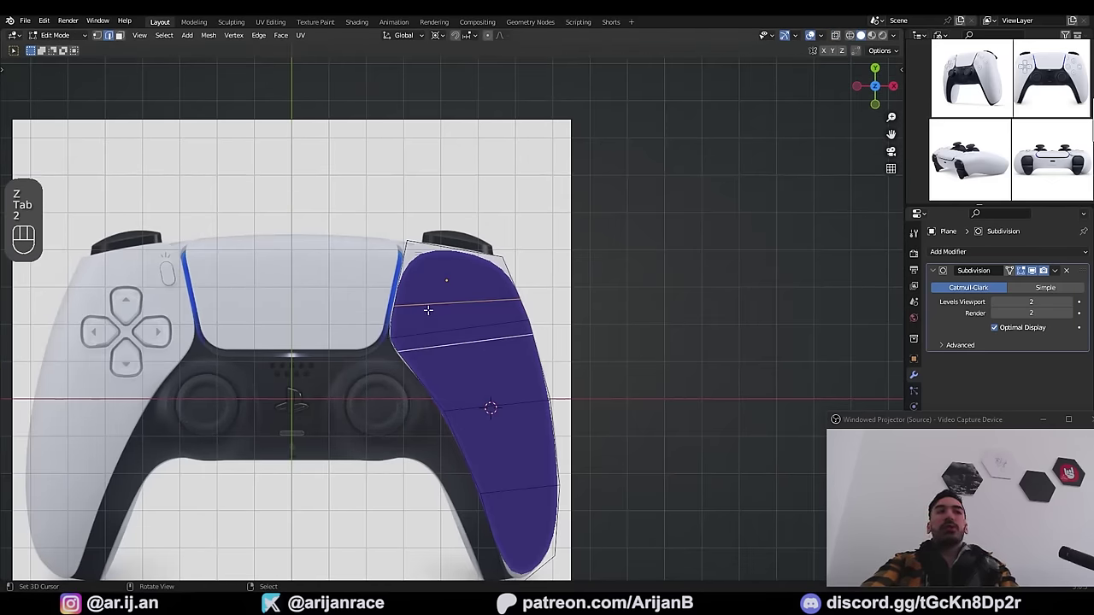
scroll(462, 329, up, 2)
scroll(481, 353, up, 1)
key(2)
right_click(411, 374)
Step: Undo the added loop cuts, including a try at dissolving edges, to return to the simpler grip mesh
key(ctrl+z)
key(ctrl+z)
key(ctrl+z)
key(ctrl+z)
key(ctrl+z)
key(ctrl+z)
key(ctrl+z)
key(ctrl+z)
key(ctrl+z)
scroll(461, 376, down, 3)
key(x)
click(479, 379)
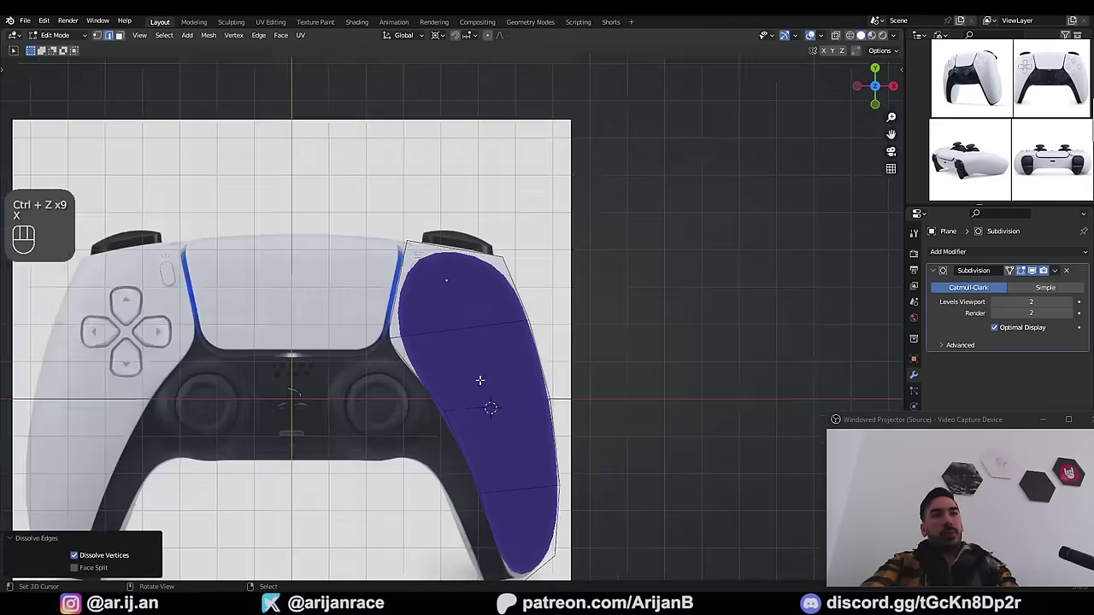
scroll(477, 385, down, 1)
key(ctrl+z)
key(ctrl+z)
scroll(481, 390, up, 3)
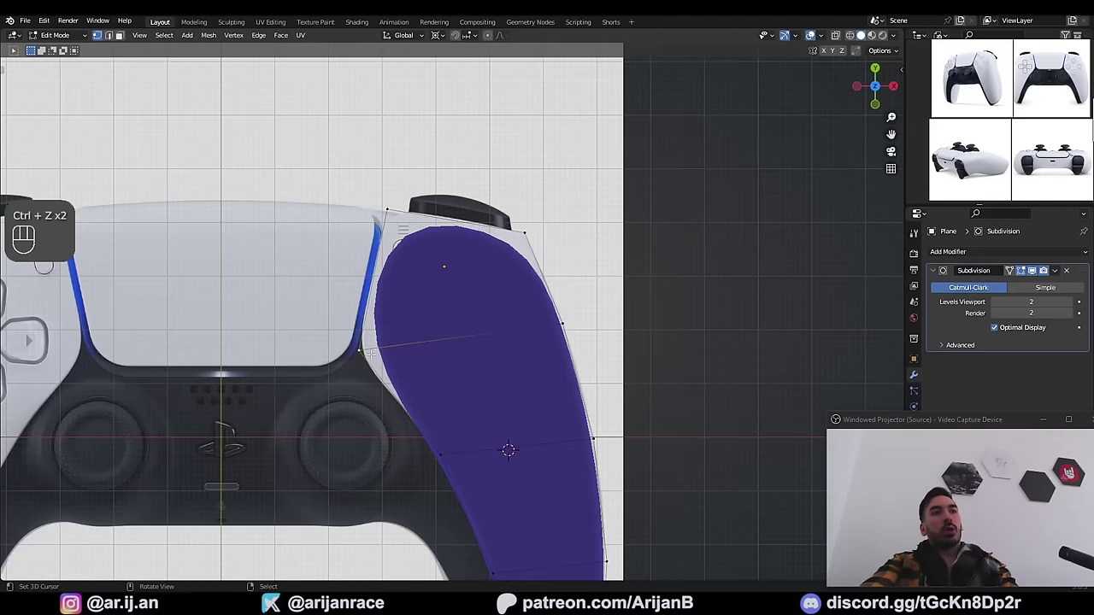
Step: Move the inner corner vertex down along the shell's inner outline and slide the top inner vertex outward along the top edge
key(g)
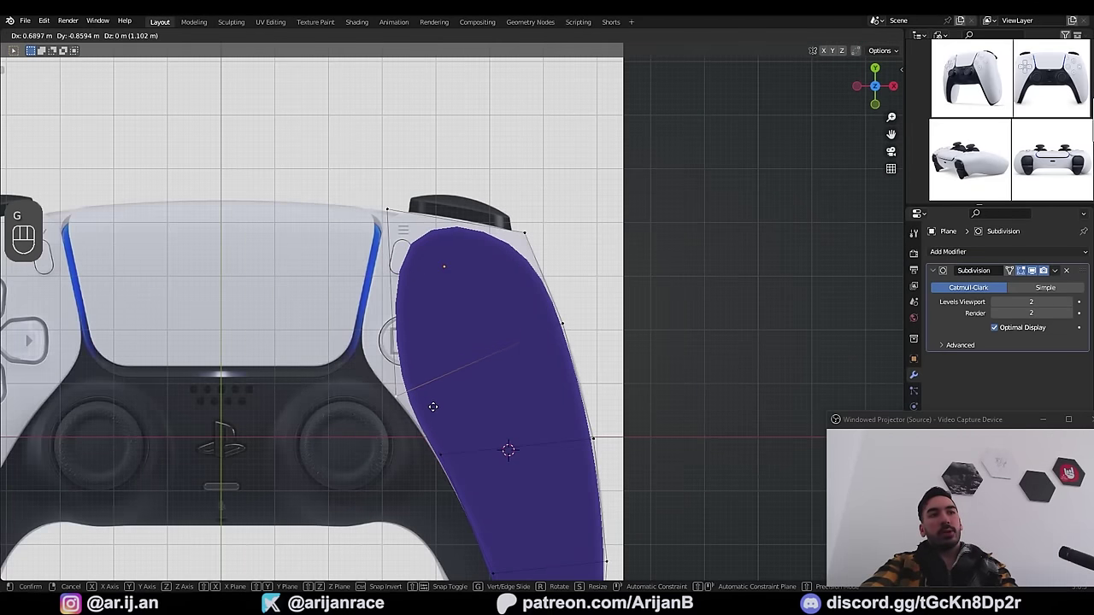
click(434, 408)
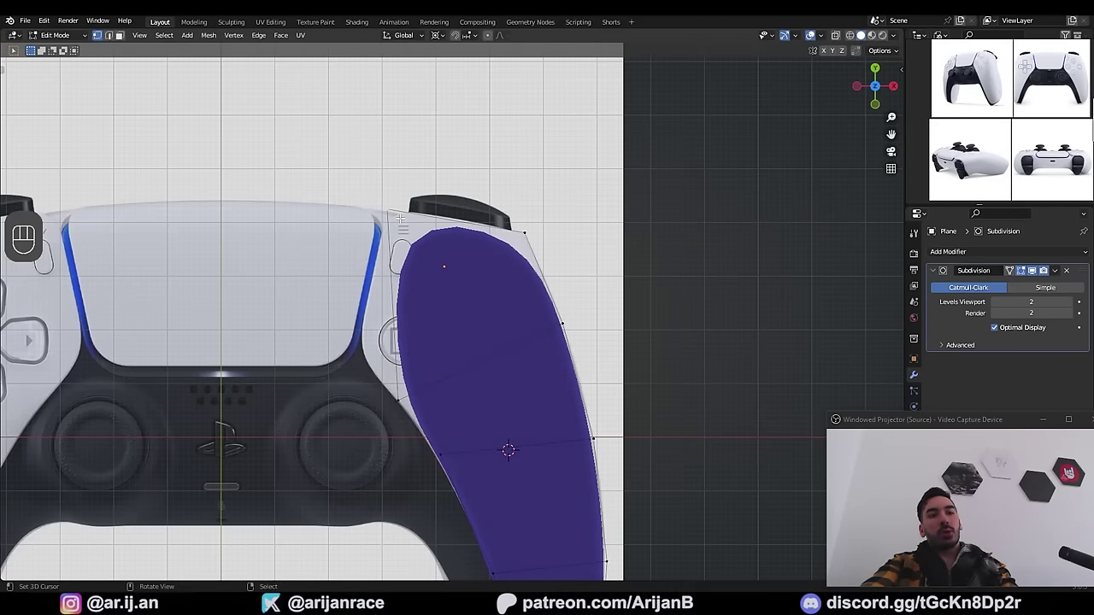
key(g)
key(g)
click(427, 316)
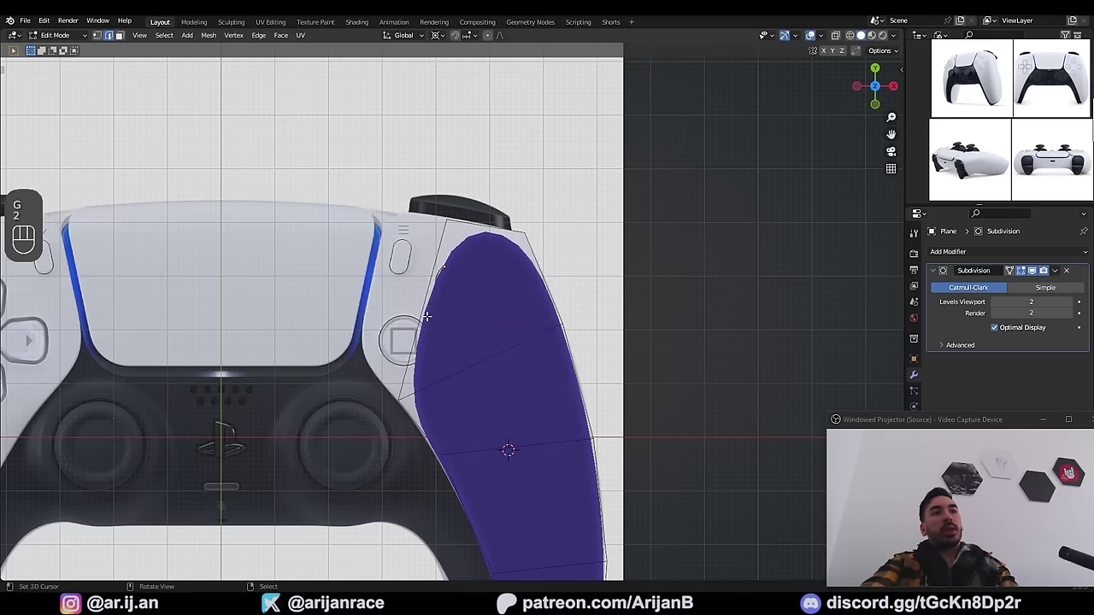
Step: Extrude the upper inner edge toward the touchpad and fit the new face's vertices to the shell's inner corners
key(e)
key(g)
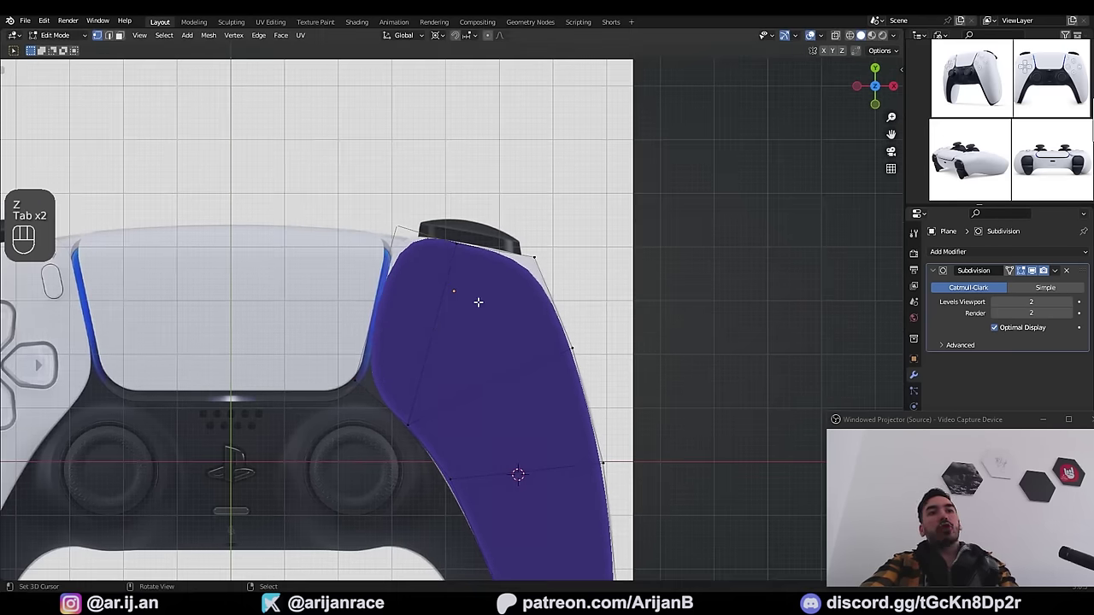
key(ctrl+z)
key(ctrl+z)
key(ctrl+z)
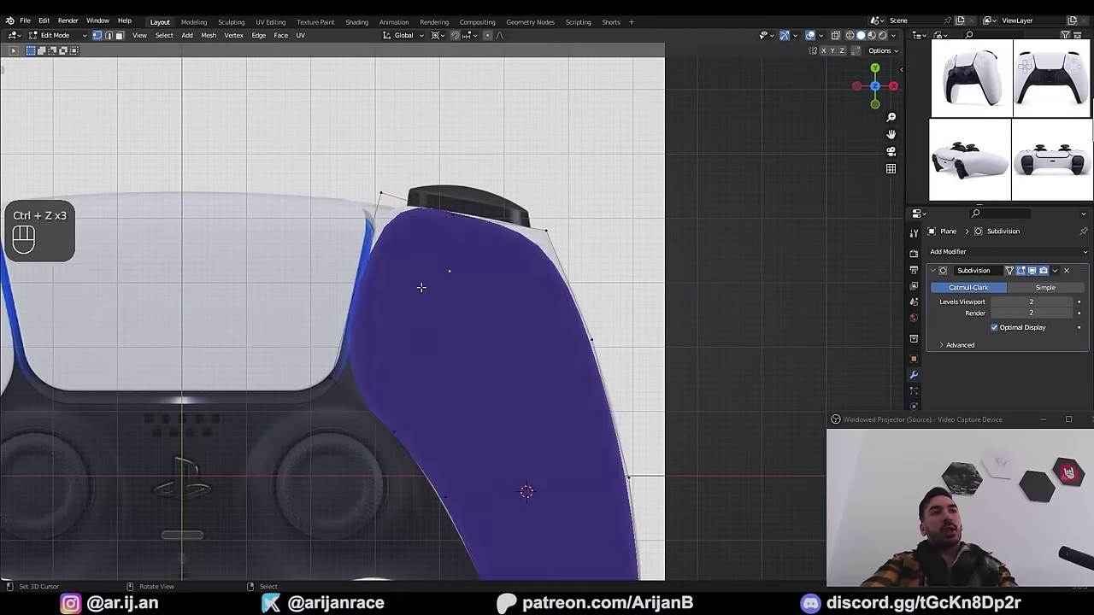
Step: Add three loop cuts to the upper grip: one across it, one along the inner face and one near the inner corner
key(a)
key(ctrl+r)
click(432, 306)
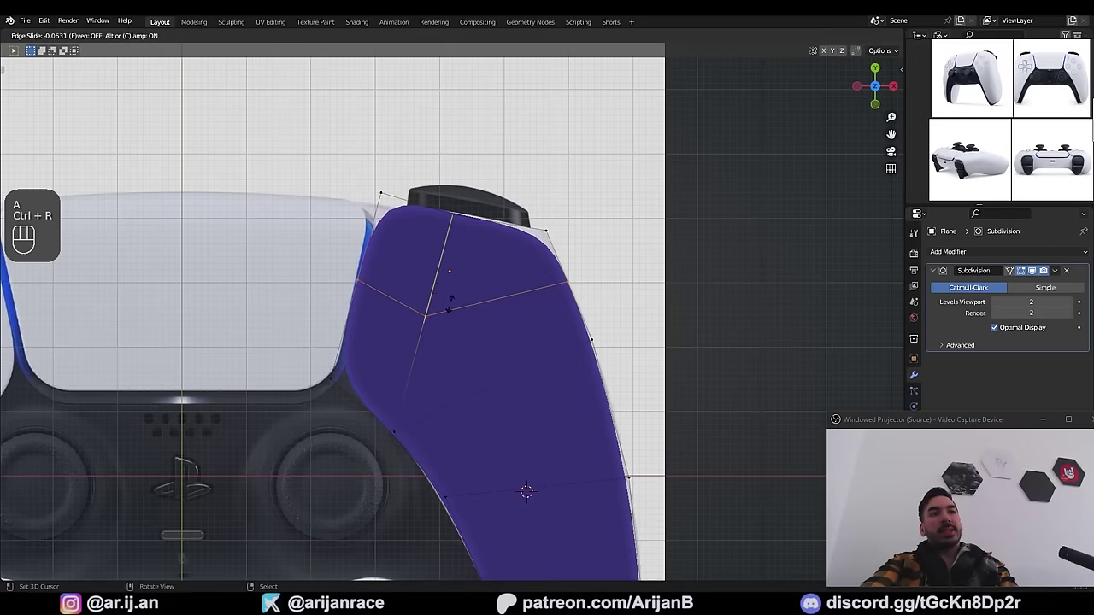
click(449, 301)
key(ctrl+r)
click(413, 212)
click(403, 212)
key(ctrl+r)
click(416, 334)
click(416, 342)
alt+right_click(451, 304)
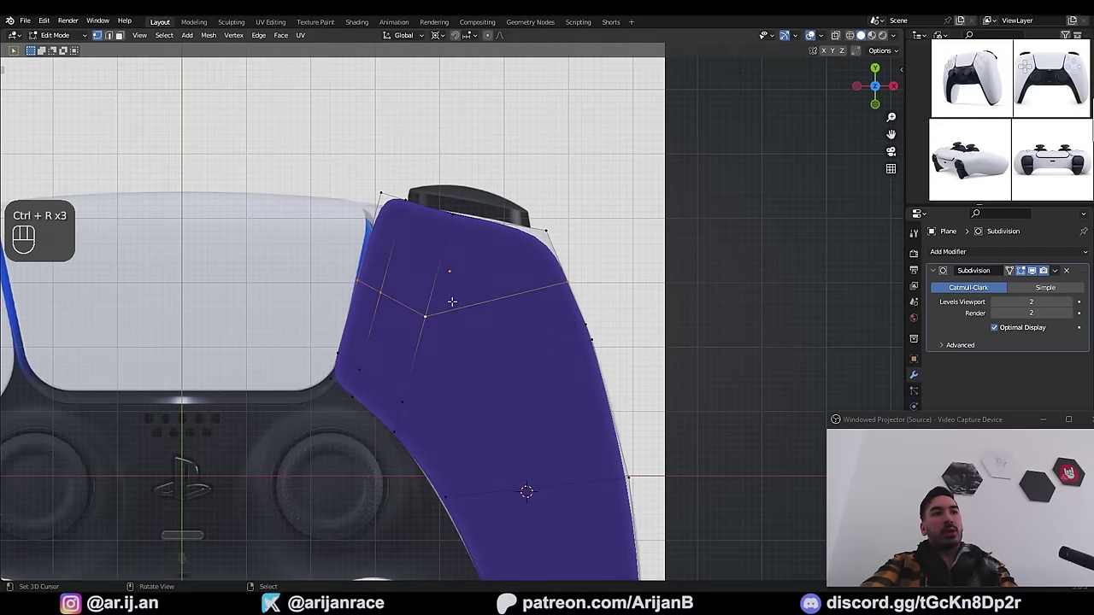
Step: Slide the upper crosswise loop toward the grip's top edge and check the mesh in wireframe
key(g)
key(g)
click(470, 237)
key(Tab)
key(Tab)
scroll(458, 278, down, 1)
key(z)
right_click(389, 361)
scroll(388, 362, up, 1)
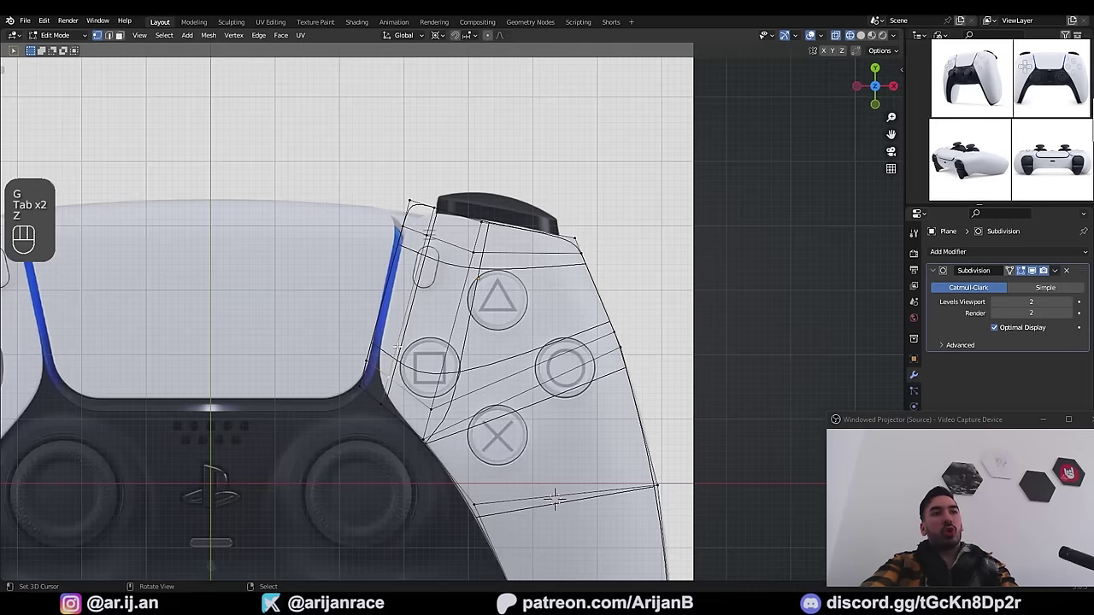
Step: Go back to the grip mesh without the extruded face and add two lengthwise and two crosswise loop cuts
scroll(556, 500, down, 2)
key(ctrl+r)
key(ctrl+z)
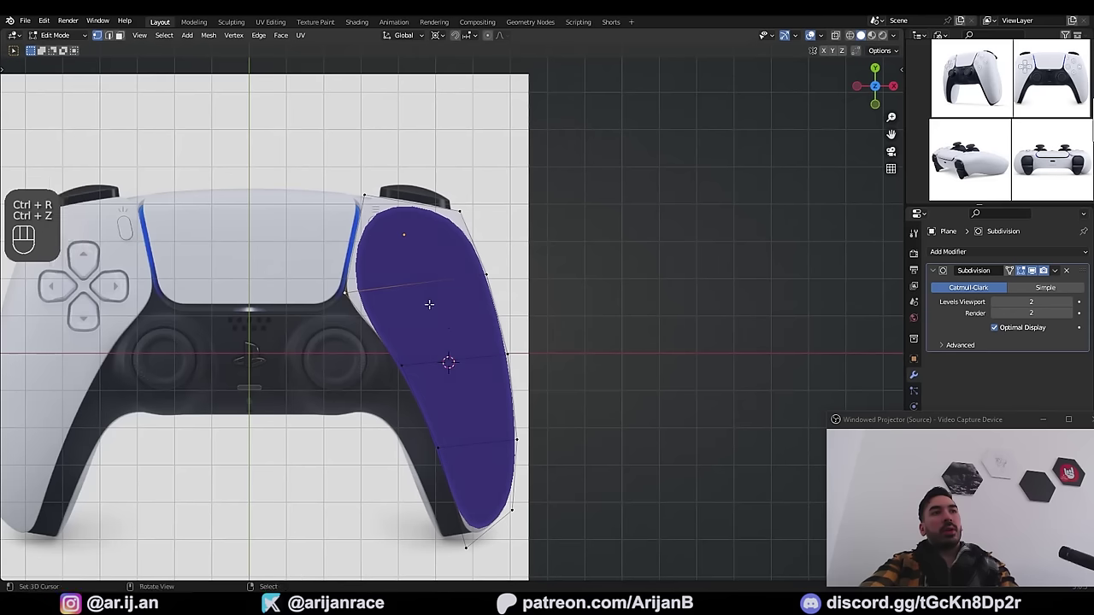
key(ctrl+r)
click(433, 302)
click(383, 296)
key(ctrl+r)
click(427, 286)
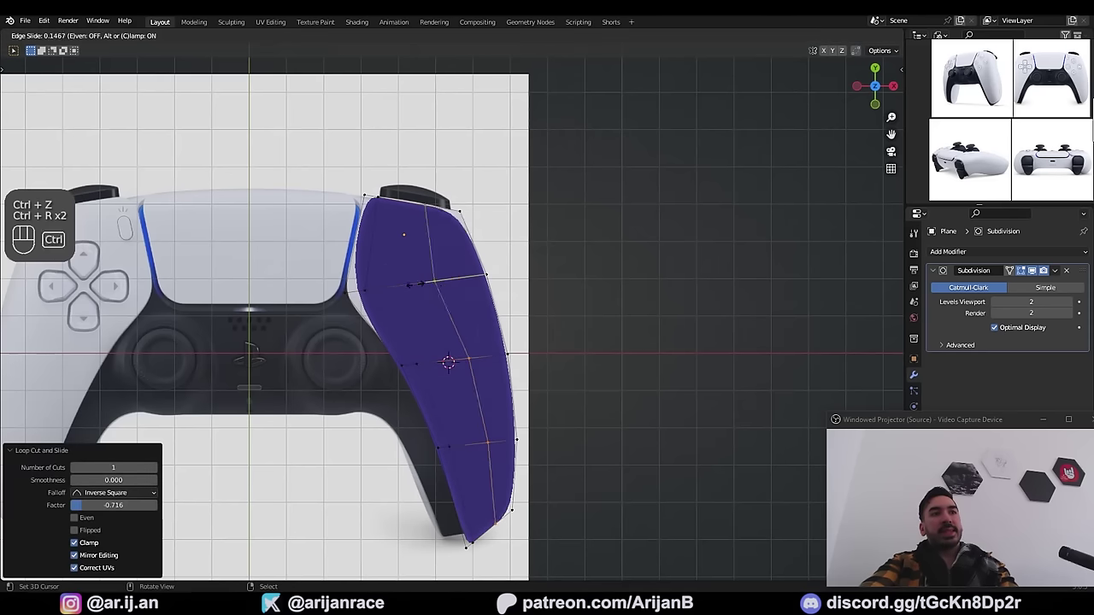
click(464, 282)
key(ctrl+r)
click(383, 316)
click(381, 288)
key(ctrl+r)
click(377, 257)
click(374, 281)
shift+middle_drag(457, 374, 428, 283)
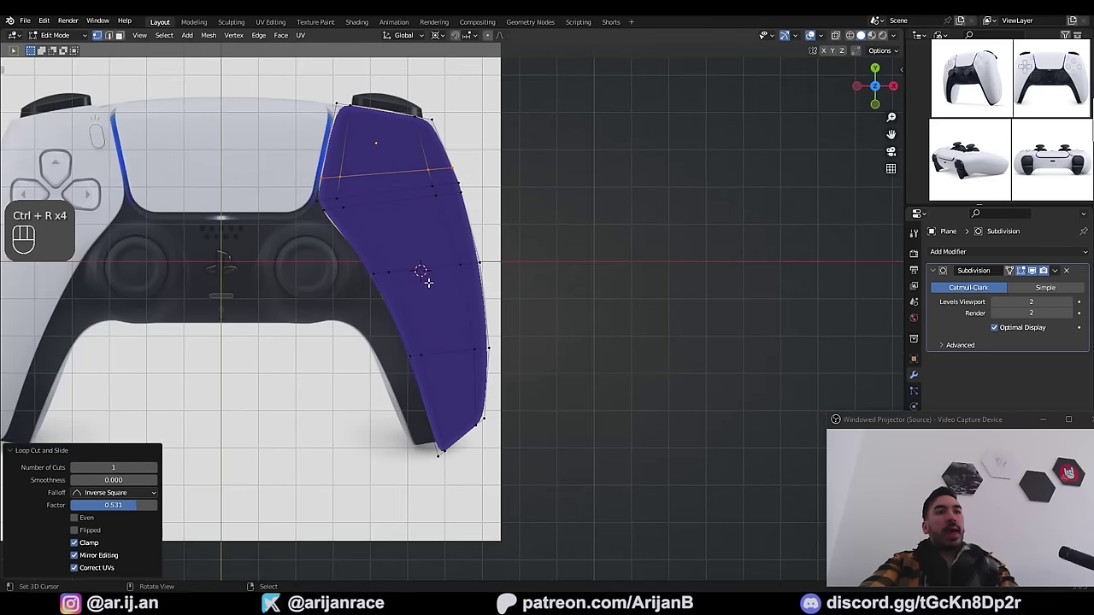
Step: Try sliding an edge loop in the upper part of the densely cut grip mesh
key(2)
shift+middle_drag(419, 240, 447, 339)
scroll(409, 260, up, 1)
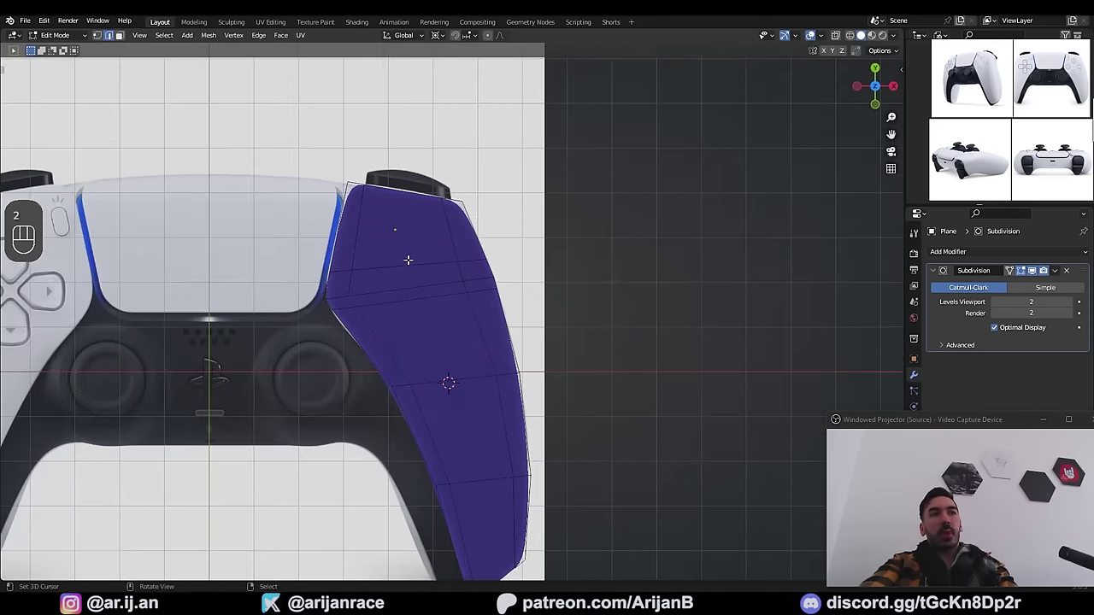
key(g)
key(g)
Step: On the grip mesh with the extruded inner face, move the inner-edge vertex below that face down along the shell's outline
key(Tab)
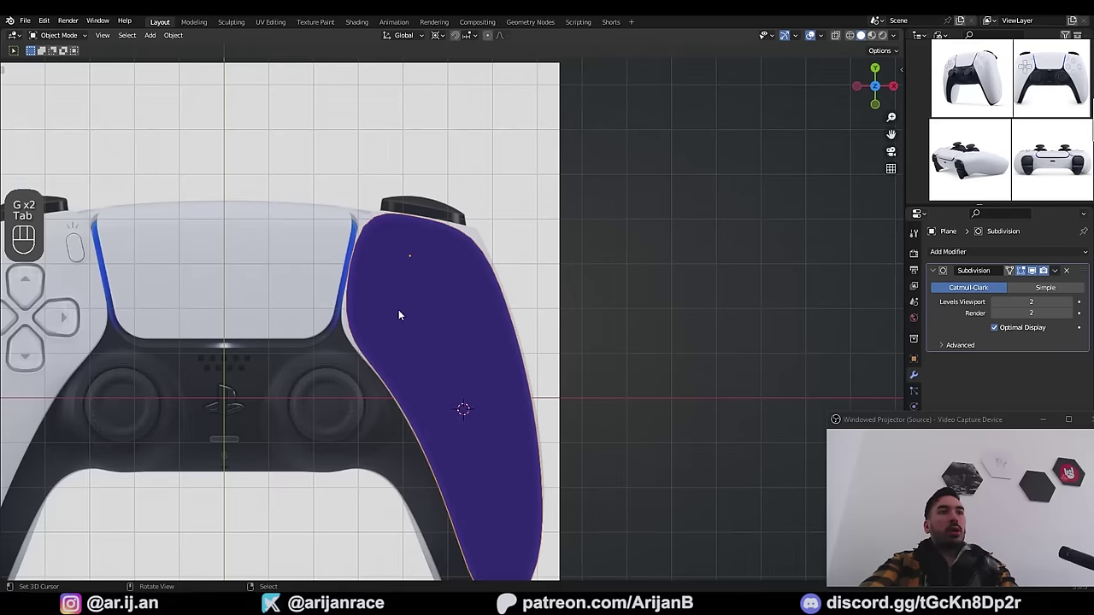
key(Tab)
scroll(399, 315, down, 1)
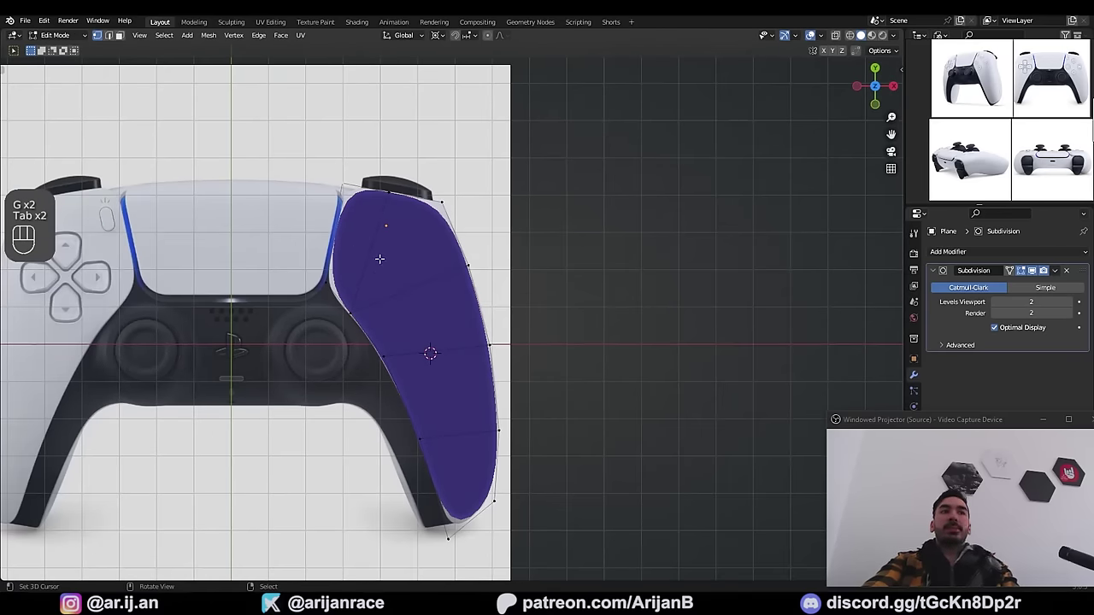
shift+right_drag(328, 281, 348, 294)
key(a)
key(a)
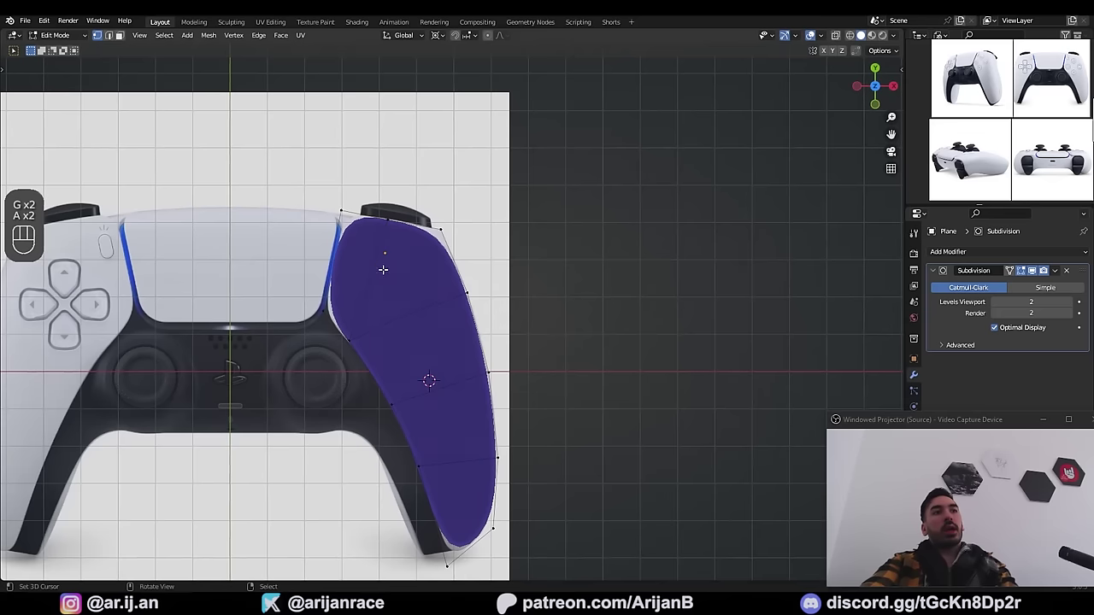
Step: Try moving the extruded upper inner face on its own and cancel the move
shift+middle_drag(402, 284, 389, 313)
scroll(387, 311, up, 1)
key(3)
right_click(336, 294)
key(g)
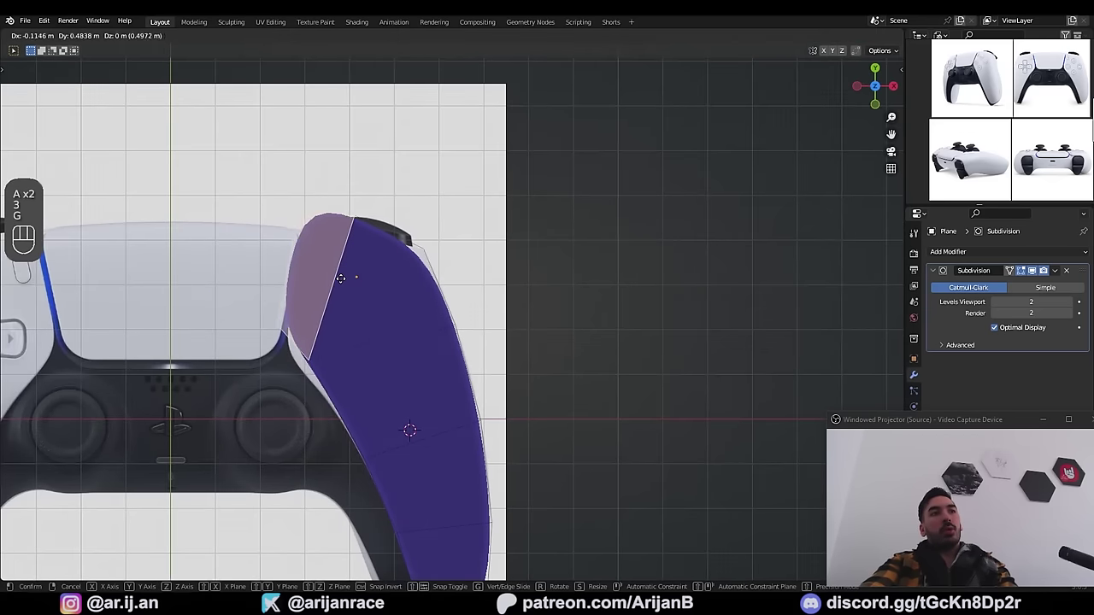
right_click(352, 283)
scroll(406, 347, down, 1)
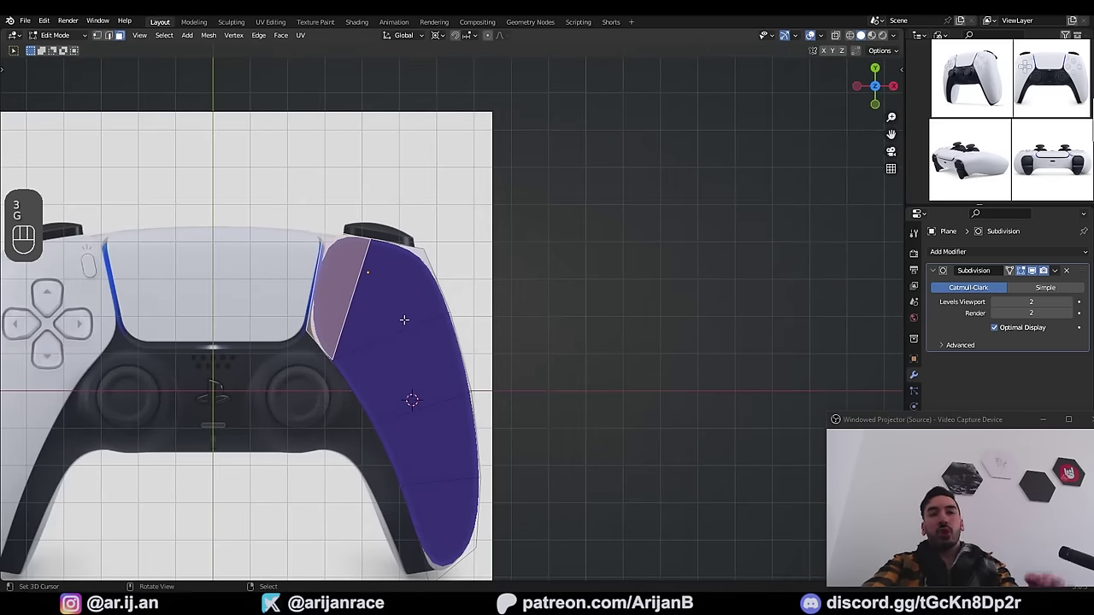
scroll(407, 320, up, 1)
shift+middle_drag(382, 329, 400, 285)
scroll(400, 286, down, 1)
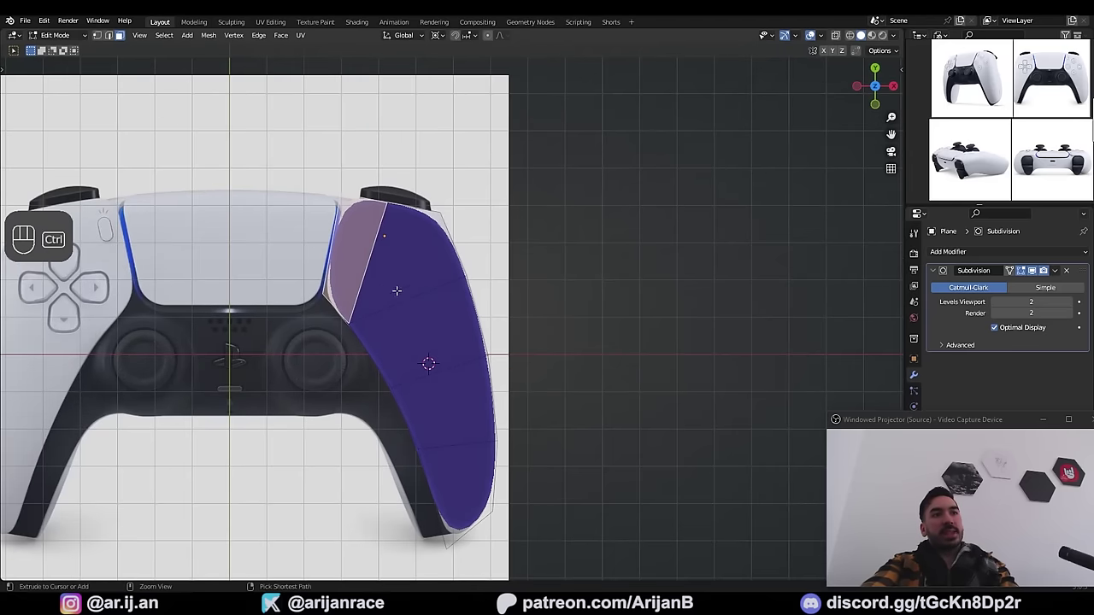
Step: Add a centred lengthwise loop cut through the grip and a centred crosswise loop cut through its upper part
key(ctrl+r)
click(416, 306)
right_click(402, 282)
scroll(382, 257, up, 1)
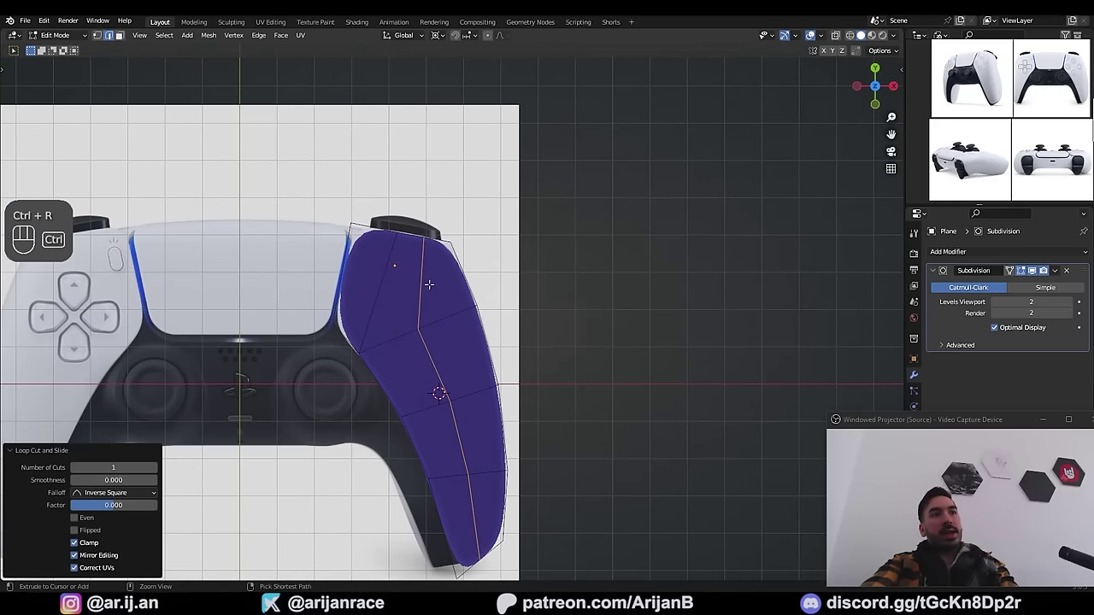
key(ctrl+r)
click(429, 283)
right_click(429, 286)
Step: Examine the topology of the upper grip by selecting the faces around its inner corner and across the top
key(2)
key(3)
click(386, 282)
ctrl+shift+click(378, 310)
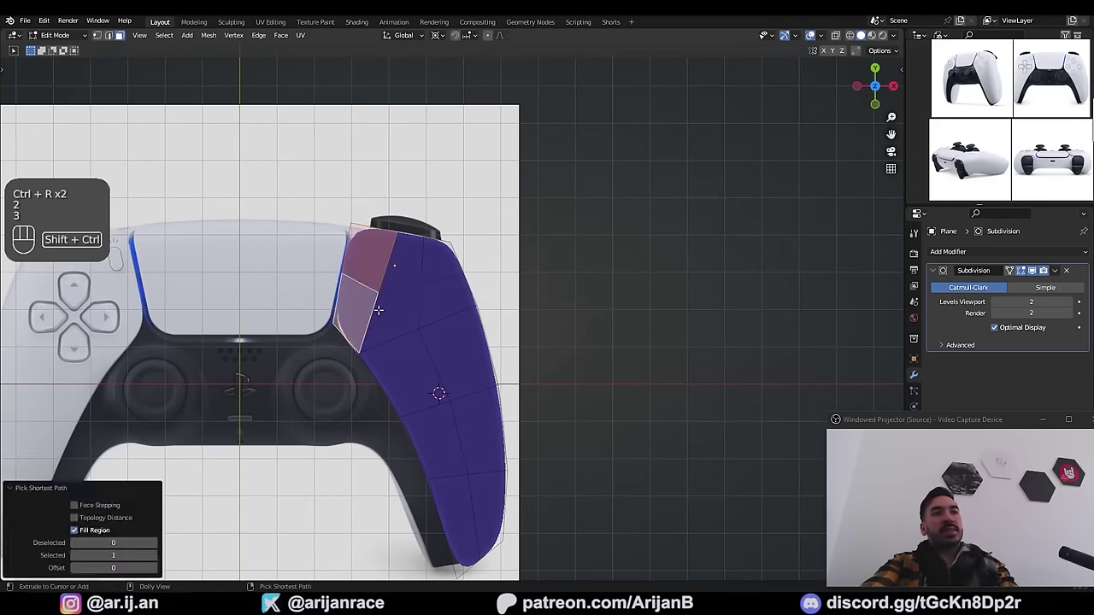
shift+click(395, 309)
shift+click(436, 270)
shift+click(447, 297)
Step: Slide the middle crosswise edge loop of the grip slightly upward and add a centred loop cut below it
shift+middle_drag(471, 343, 439, 296)
key(2)
alt+click(434, 350)
key(g)
key(g)
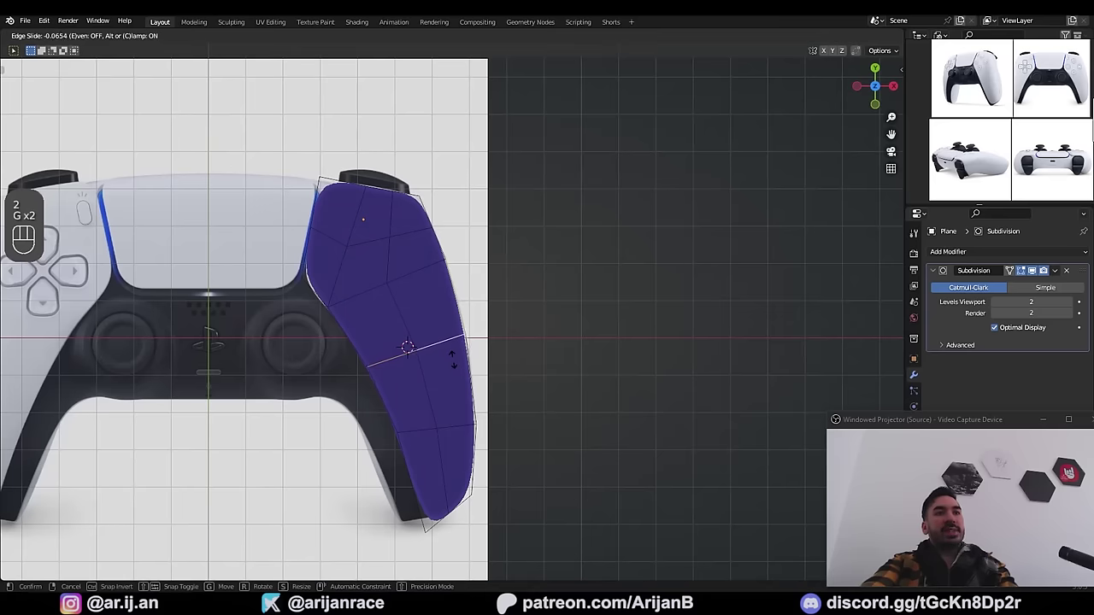
click(449, 346)
key(ctrl+r)
click(453, 378)
right_click(453, 377)
Step: Slide the lowest crosswise edge loop closer to the grip's tip and add another crosswise loop cut above it
alt+click(447, 427)
key(g)
key(g)
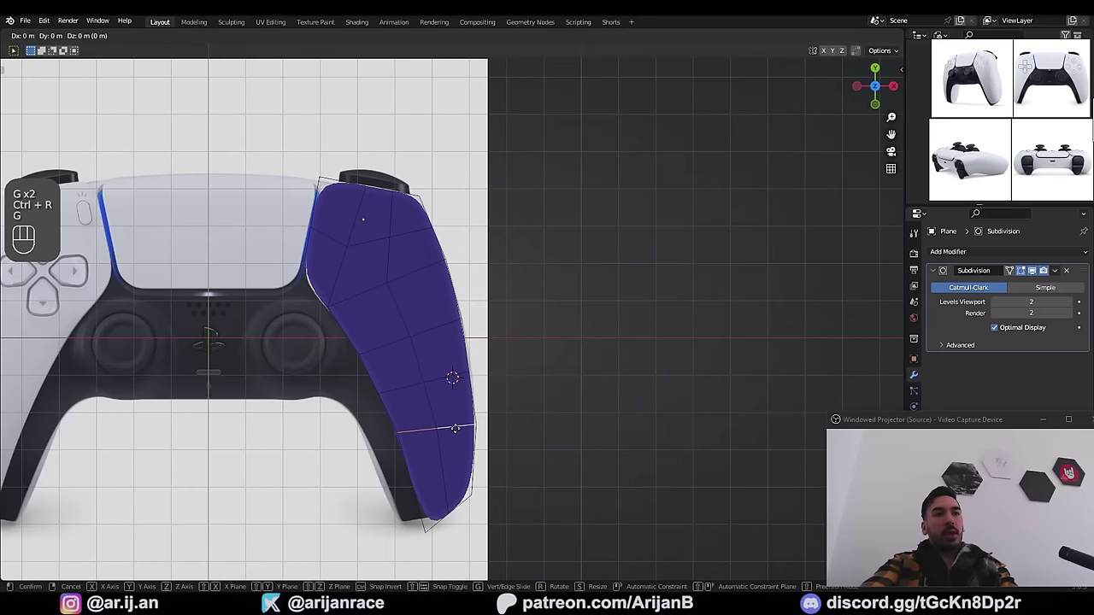
click(446, 448)
key(ctrl+r)
click(444, 435)
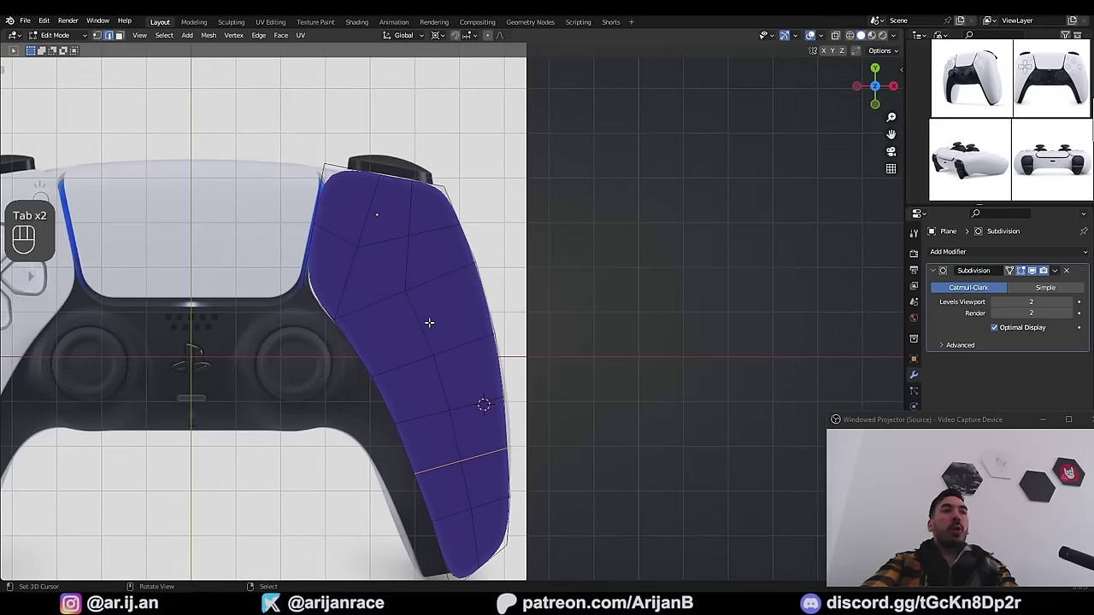
Step: Move the vertices along the lower outer edge and around the grip's tip to follow the shell's outline, checking in wireframe
key(z)
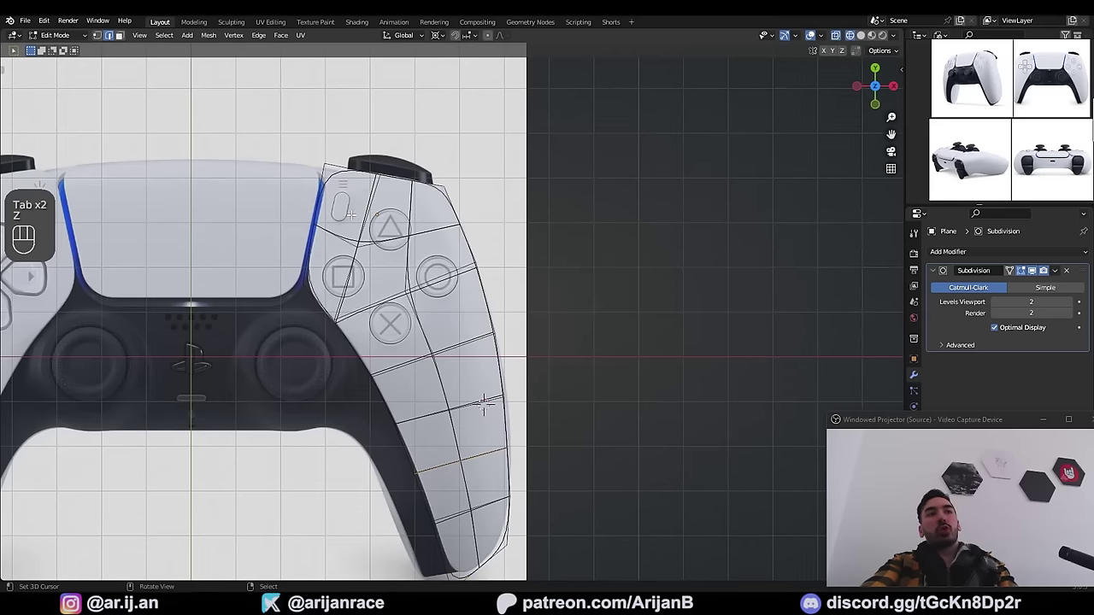
shift+middle_drag(455, 313, 459, 289)
scroll(479, 318, up, 1)
key(z)
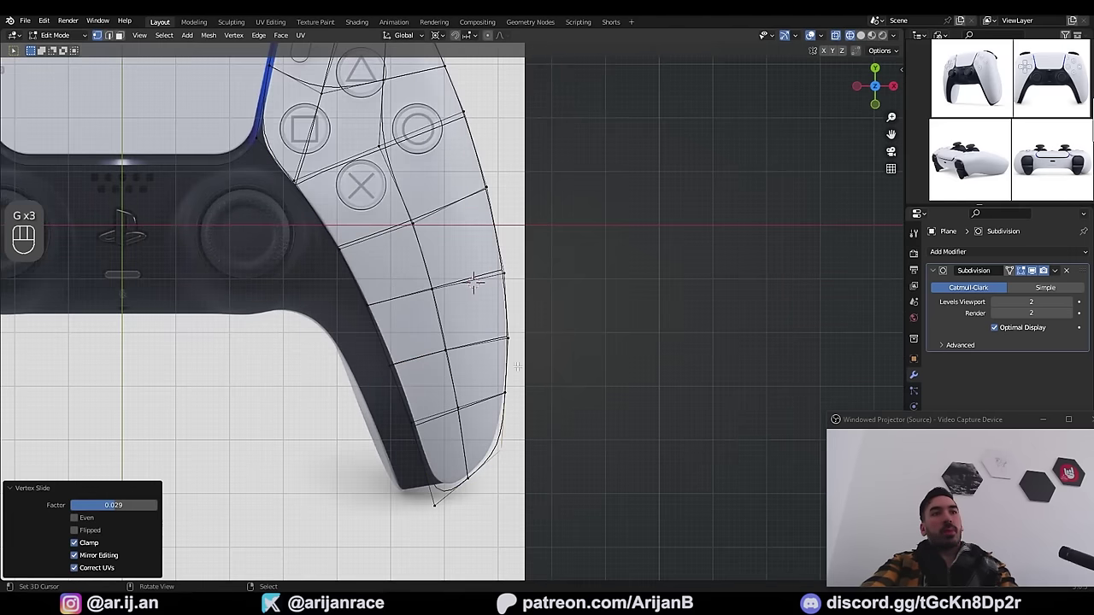
key(g)
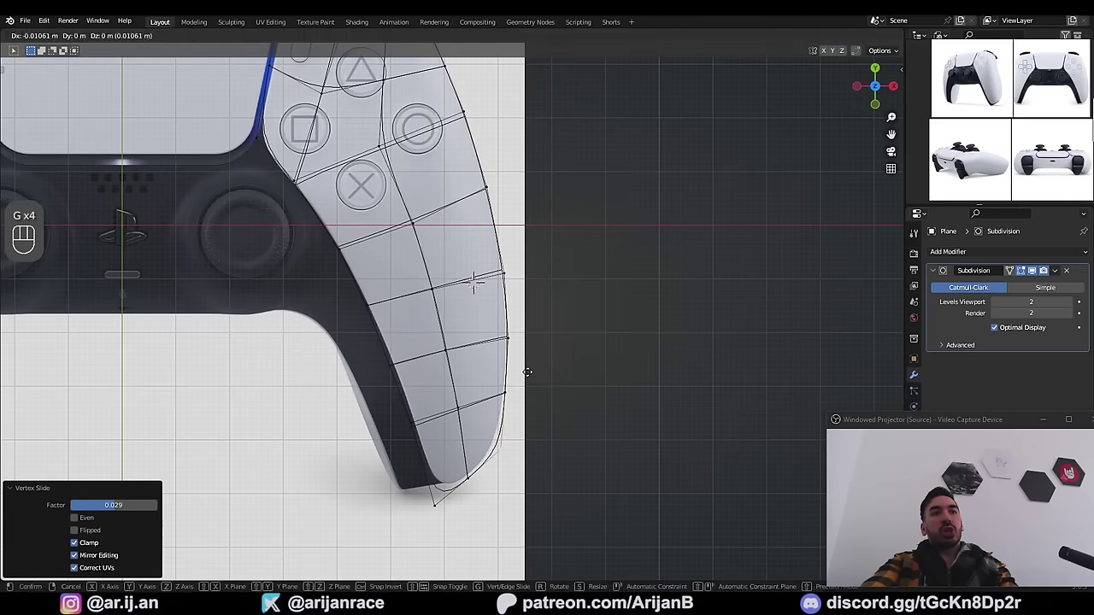
click(487, 455)
right_click(462, 480)
key(g)
click(462, 476)
right_click(437, 502)
key(g)
click(439, 491)
key(z)
key(z)
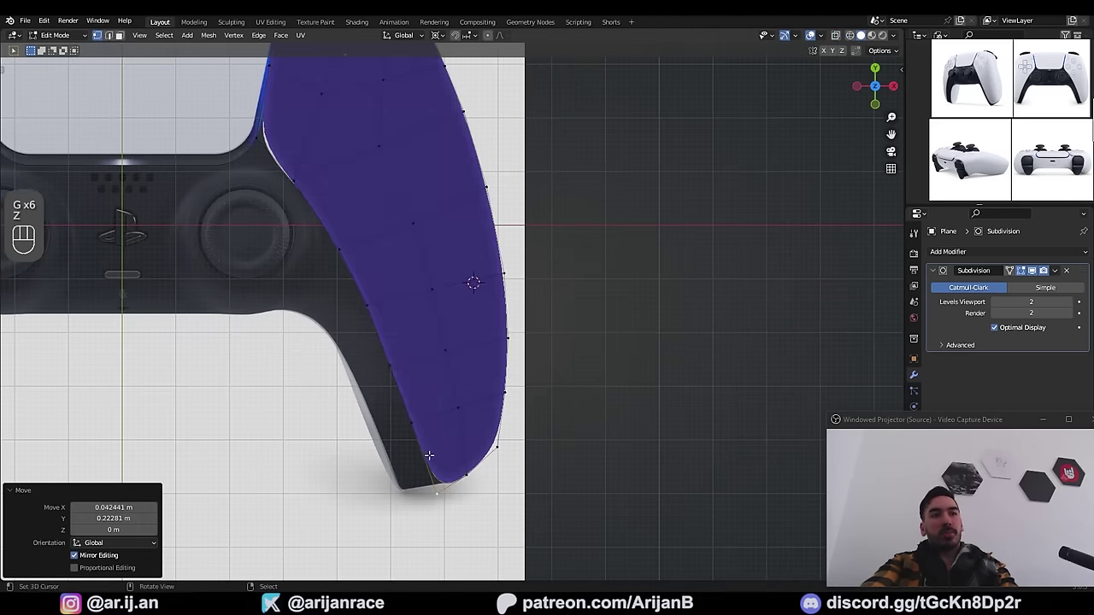
Step: Move the inner-edge vertices along the middle of the grip onto the reference shell's curved inner outline
shift+middle_drag(400, 371, 412, 395)
right_click(410, 392)
key(g)
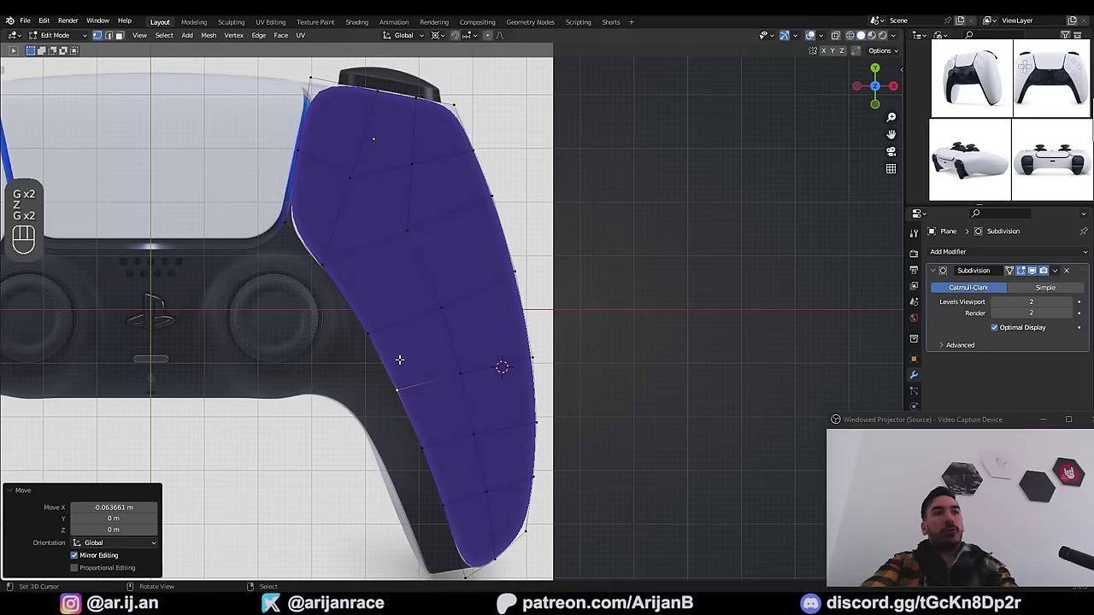
right_click(375, 332)
key(g)
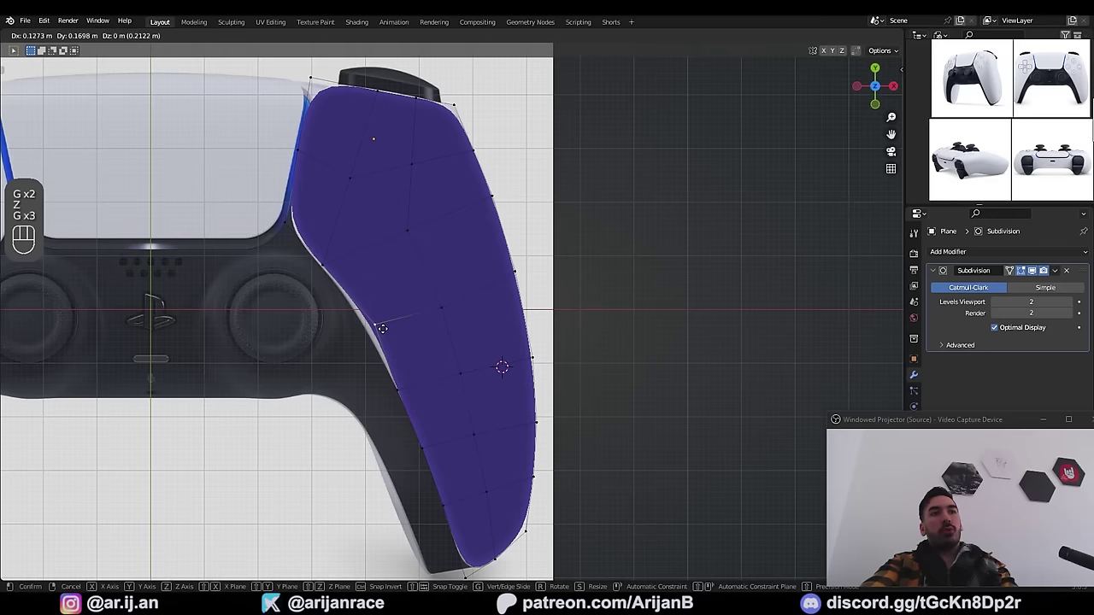
click(381, 329)
right_click(397, 386)
key(g)
click(402, 390)
right_click(371, 331)
key(g)
click(368, 328)
right_click(408, 432)
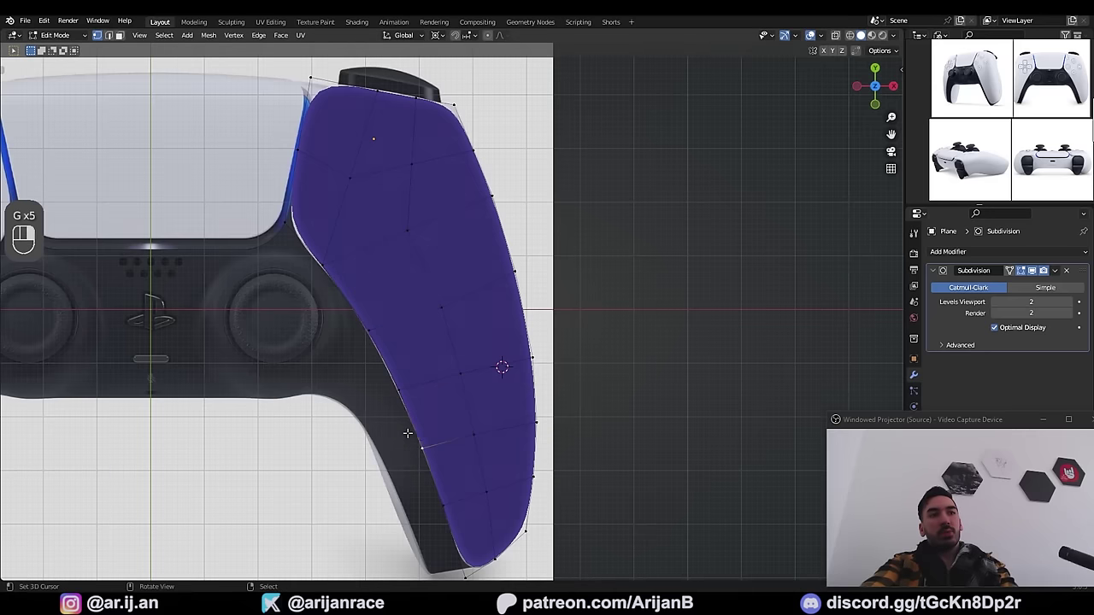
shift+middle_drag(422, 436, 407, 423)
key(Tab)
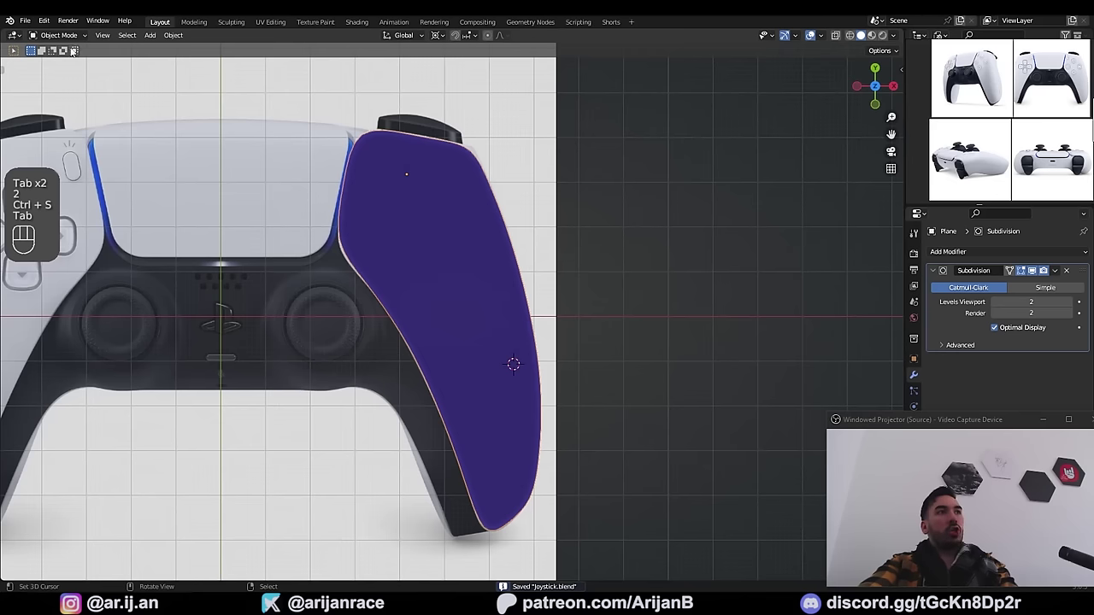
Step: Check in the add-on preferences that LoopTools is enabled
click(44, 20)
click(87, 182)
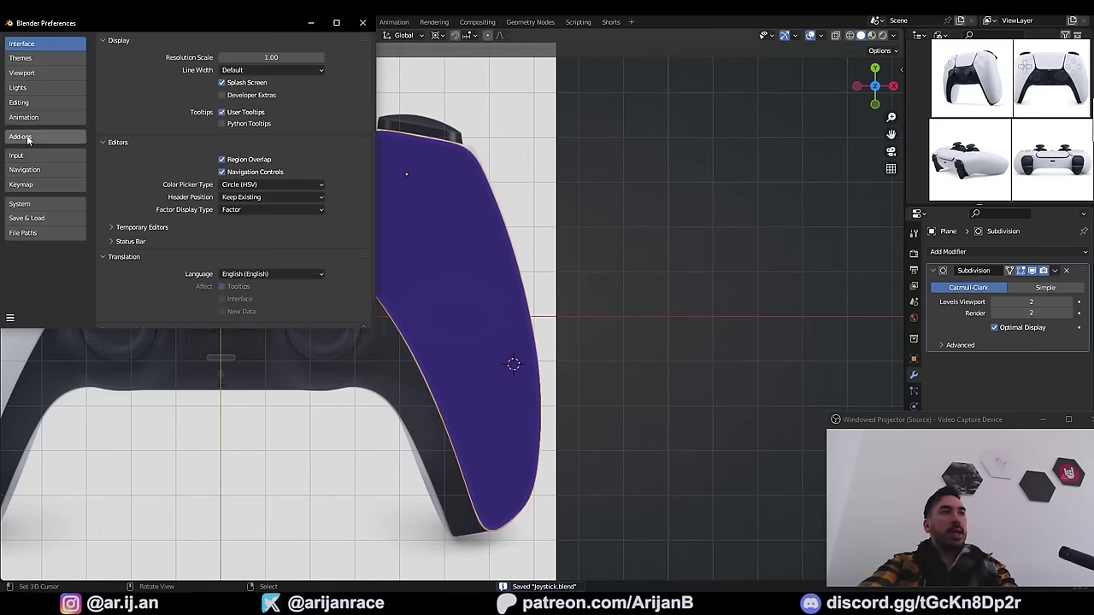
click(34, 137)
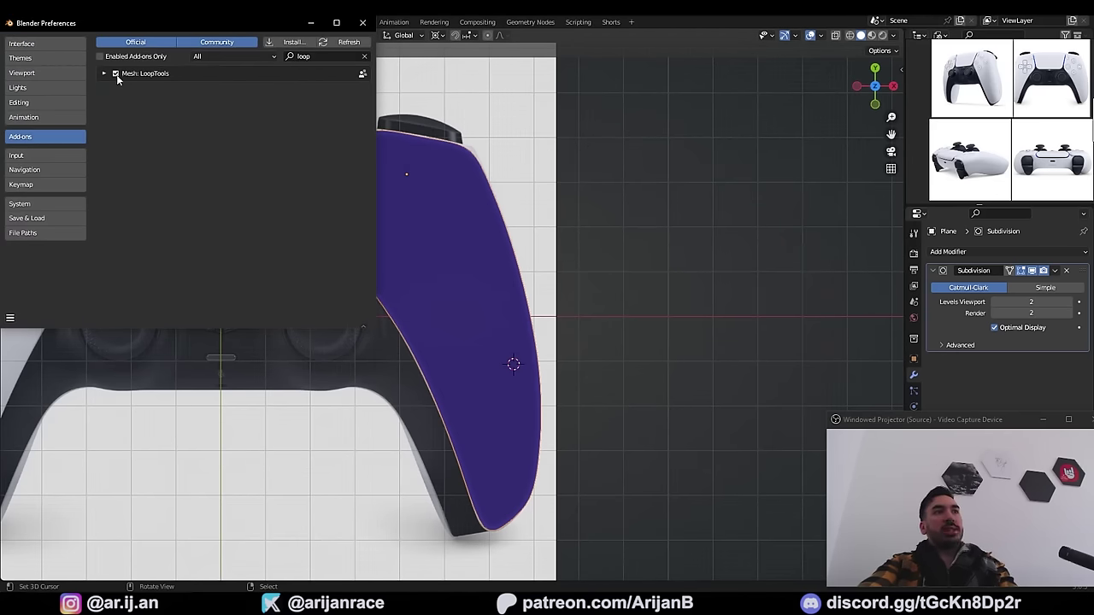
click(362, 23)
key(Tab)
key(Tab)
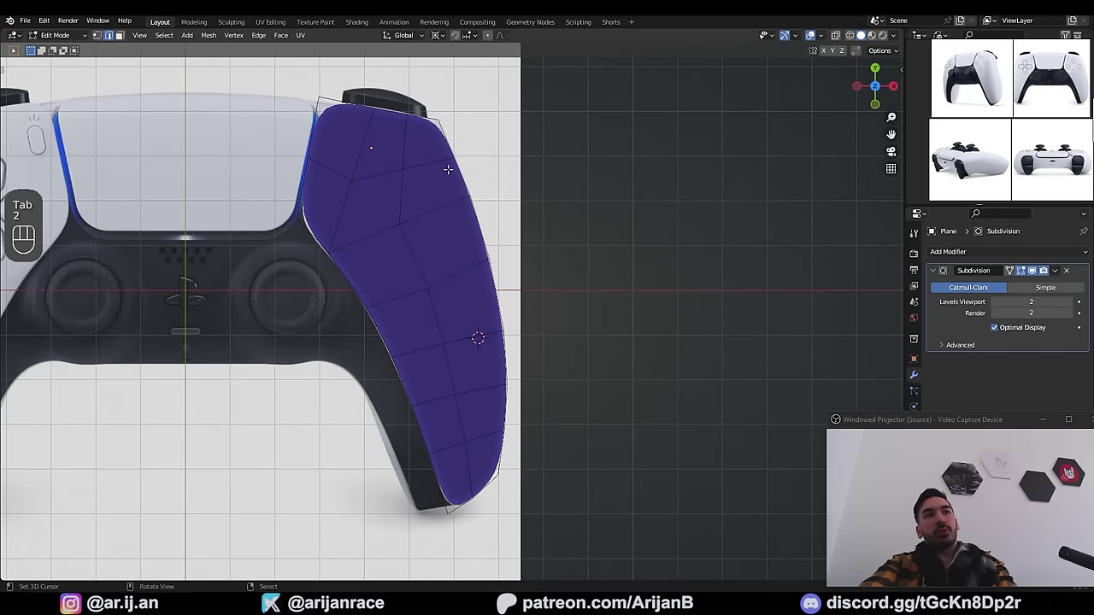
Step: Select the outer, centre and inner lengthwise edge runs of the grip and distribute their vertices evenly with LoopTools Space
right_click(447, 144)
ctrl+right_click(510, 450)
scroll(461, 214, down, 1)
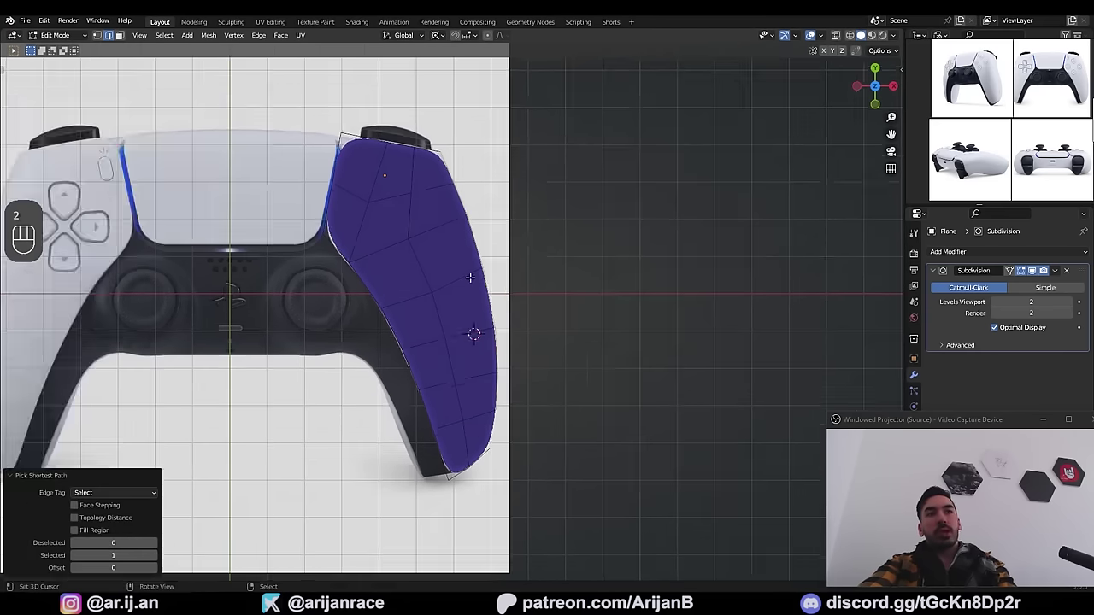
key(z)
middle_drag(466, 276, 488, 237)
shift+right_click(471, 194)
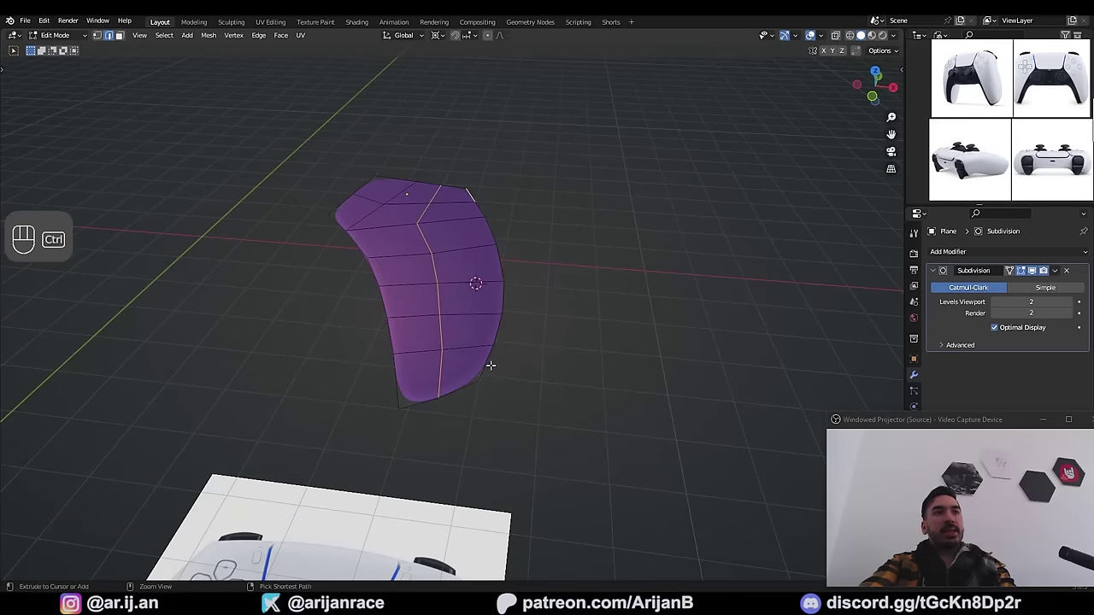
ctrl+right_click(490, 366)
shift+right_click(400, 382)
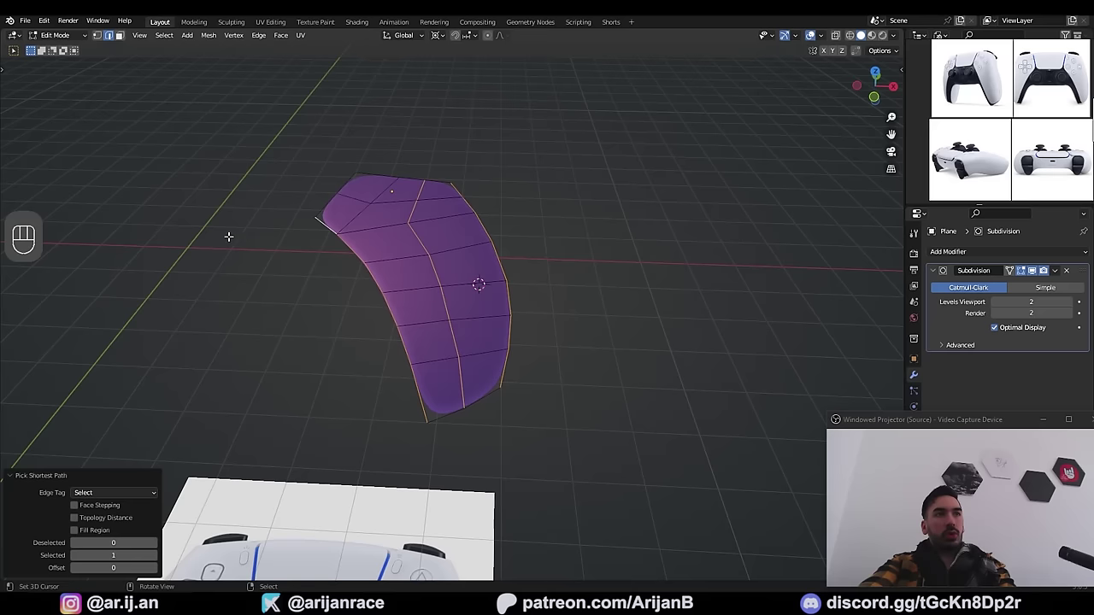
key(w)
mouse_move(200, 211)
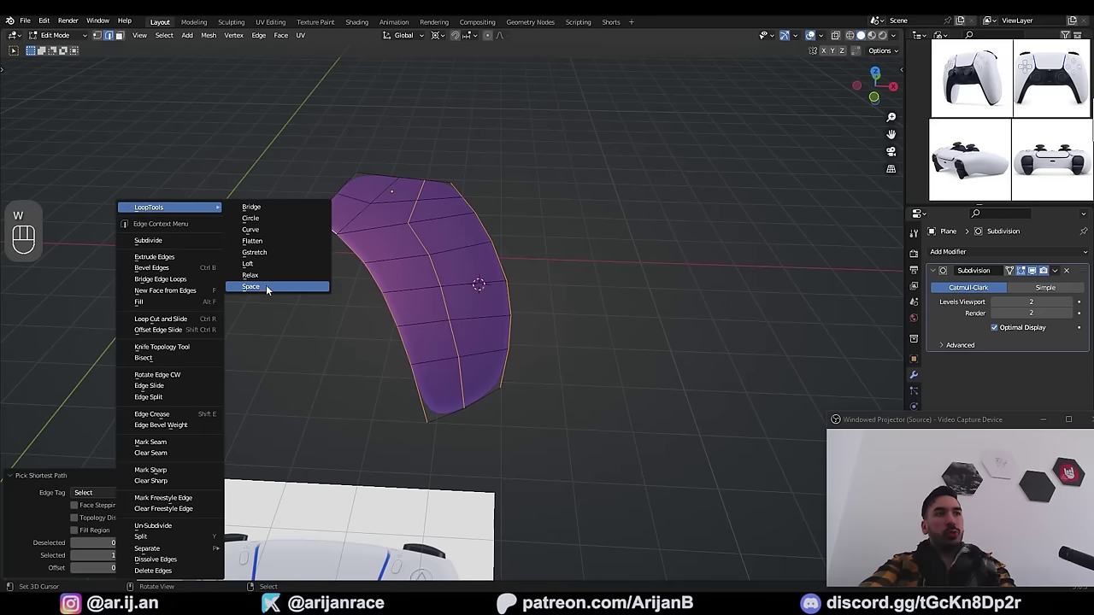
click(267, 288)
middle_drag(267, 288, 383, 236)
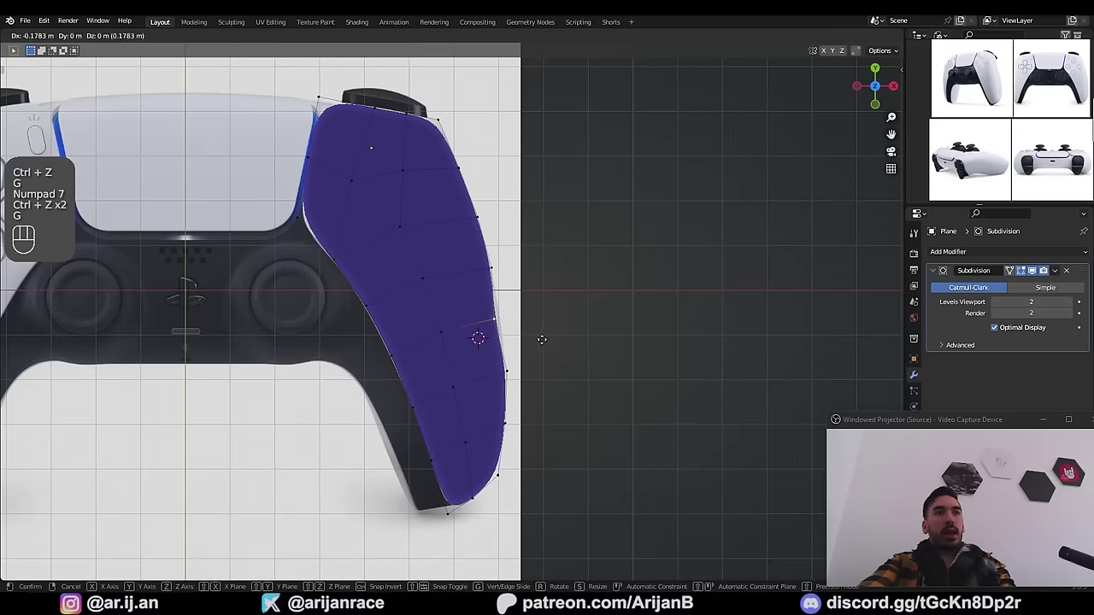
Step: Displace three neighbouring vertices on the grip's lower outer edge so the edge becomes uneven
click(542, 339)
right_click(514, 360)
key(g)
click(507, 354)
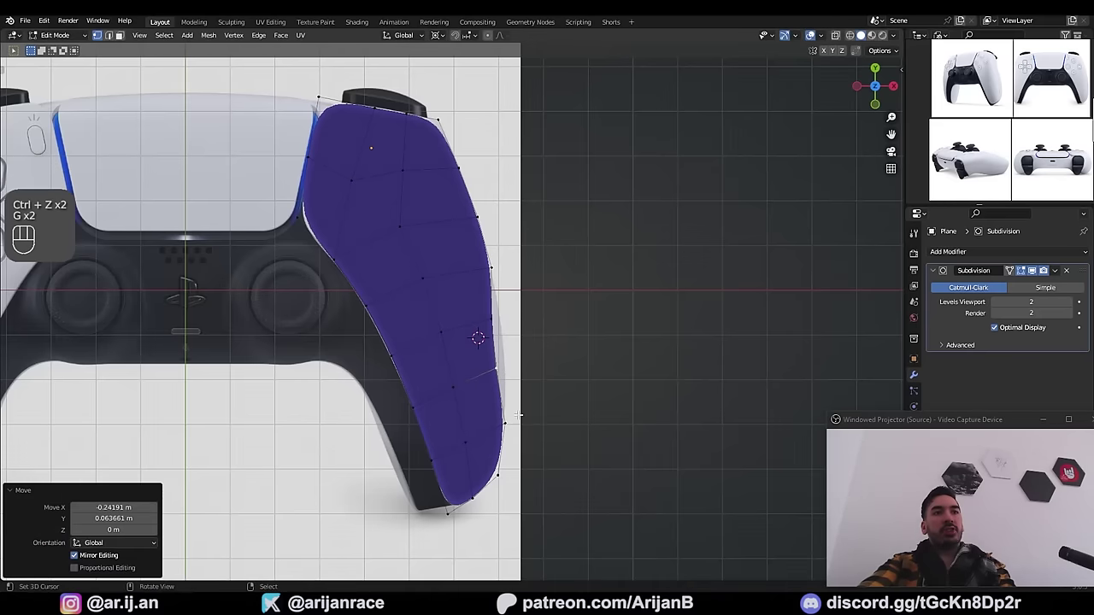
right_click(515, 416)
key(g)
click(536, 392)
key(z)
middle_drag(535, 389, 501, 317)
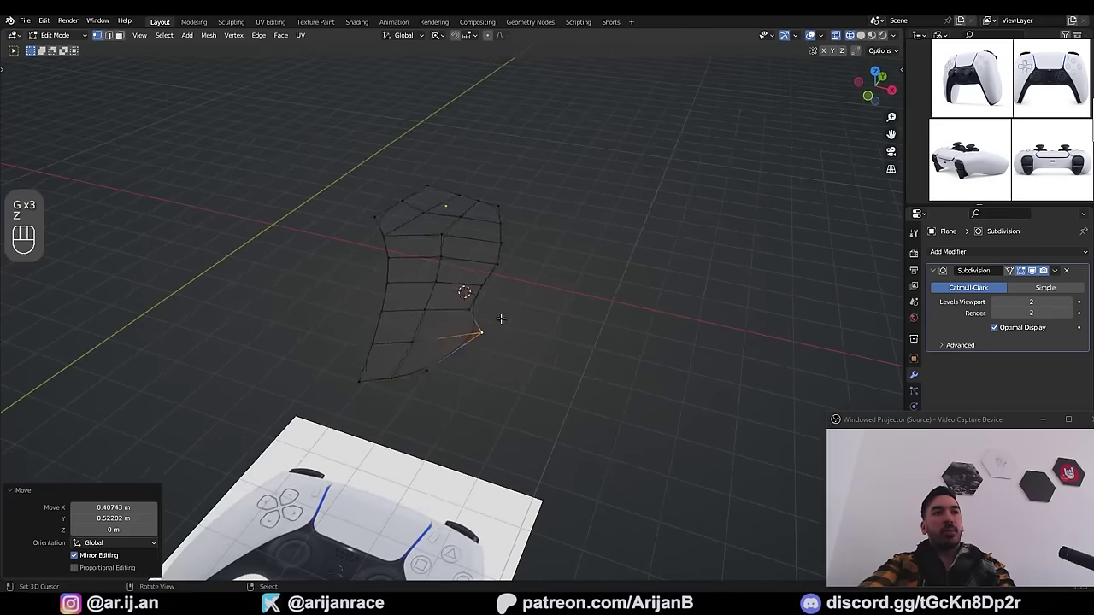
Step: Select the edge path along the grip's uneven outer side and smooth it with LoopTools Relax
key(a)
key(2)
key(z)
right_click(463, 347)
ctrl+right_click(498, 221)
key(w)
mouse_move(282, 199)
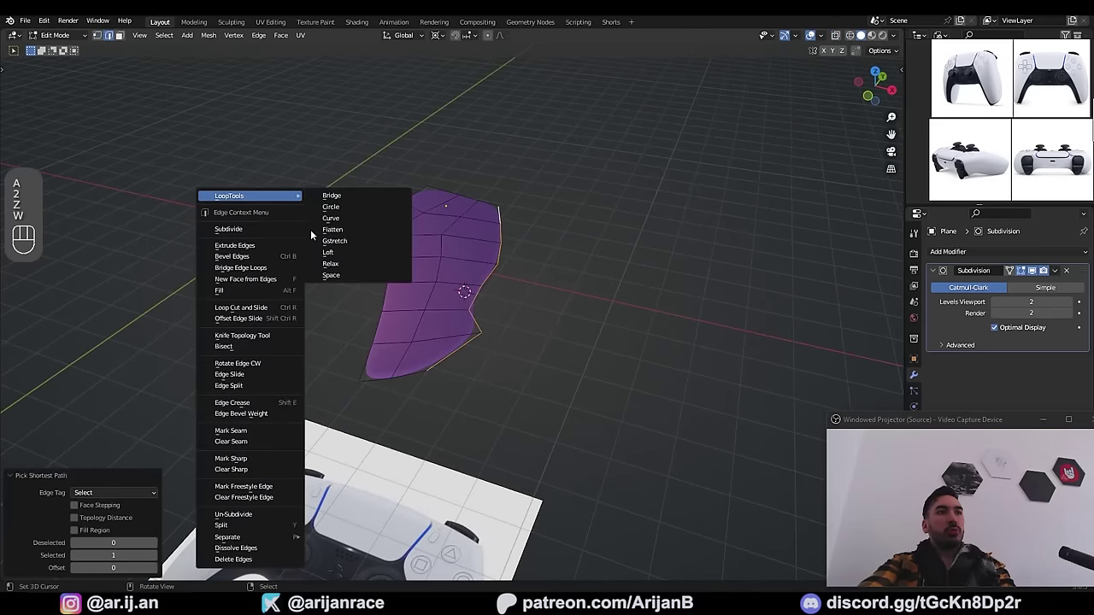
click(347, 266)
Step: Set the Relax operation on the outer edge to linear interpolation with 10 iterations
click(89, 554)
click(80, 544)
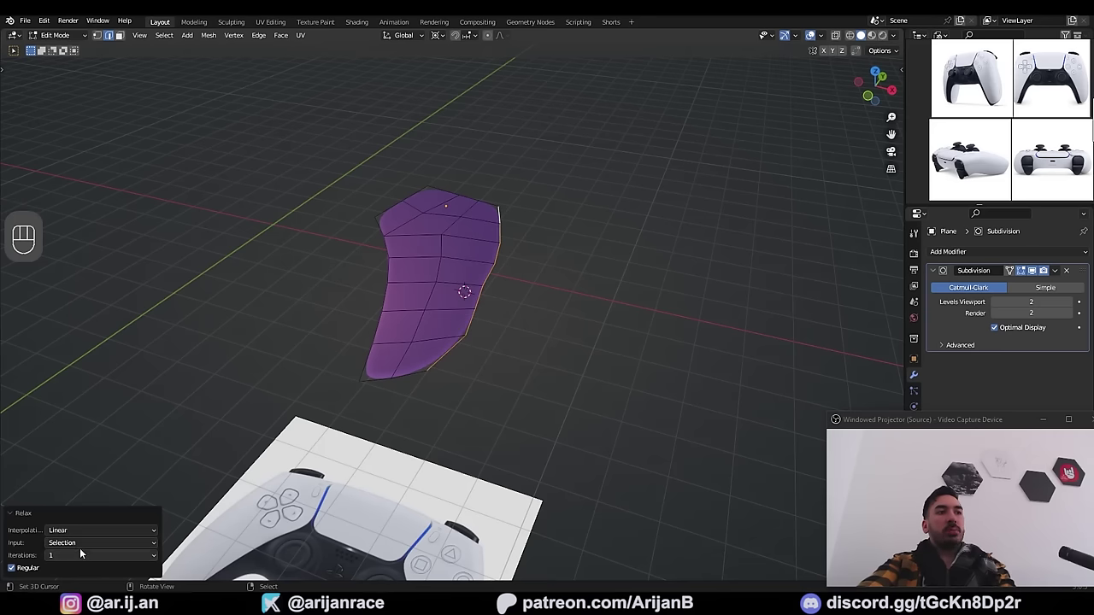
click(81, 533)
click(66, 556)
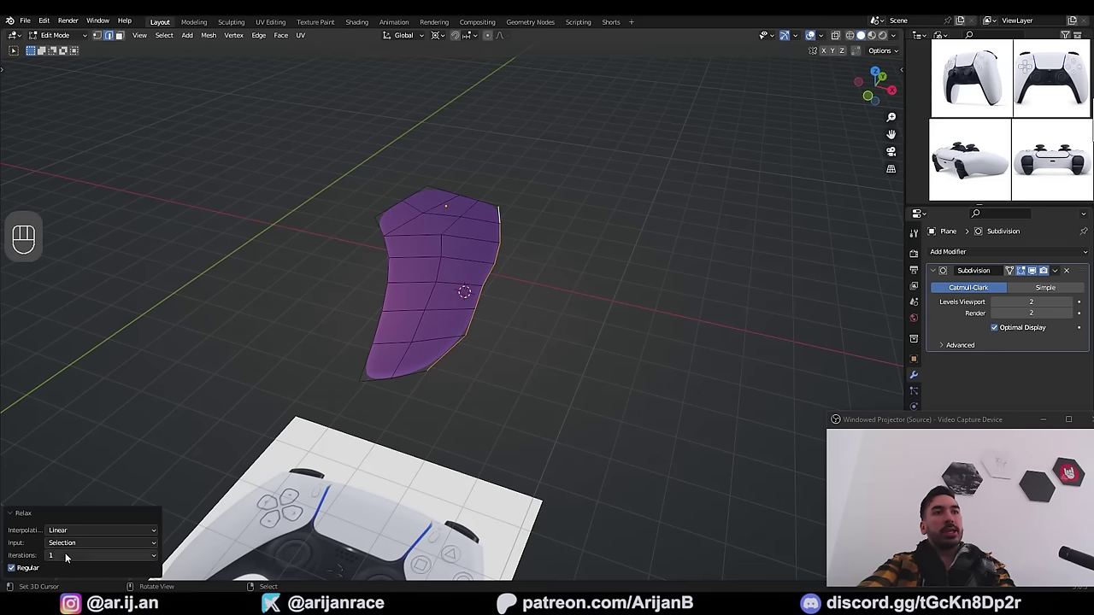
click(74, 532)
click(73, 557)
click(72, 544)
click(79, 513)
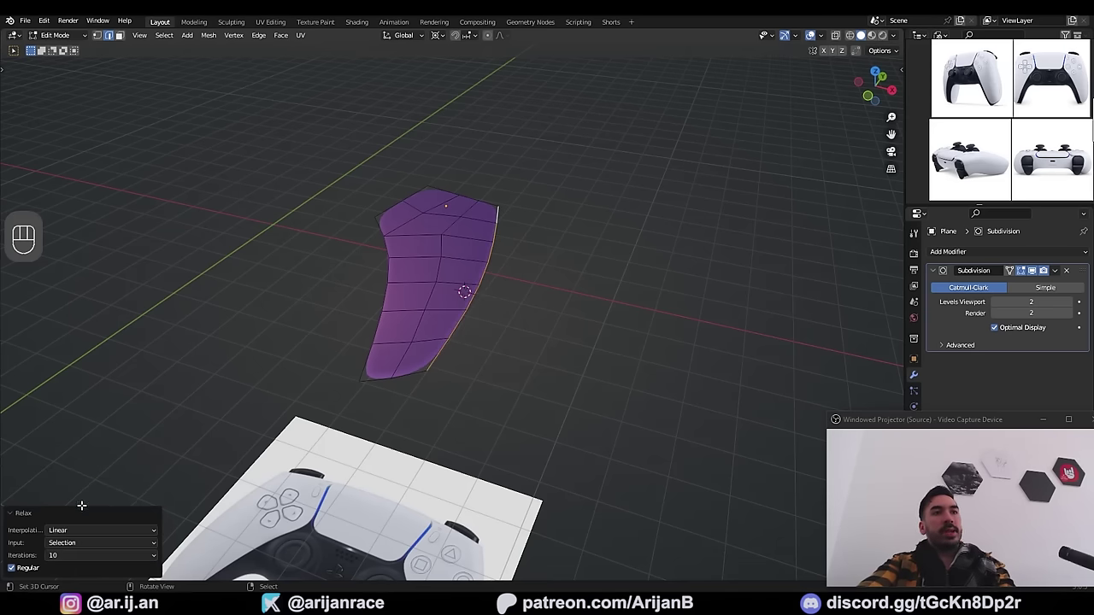
middle_drag(480, 306, 475, 362)
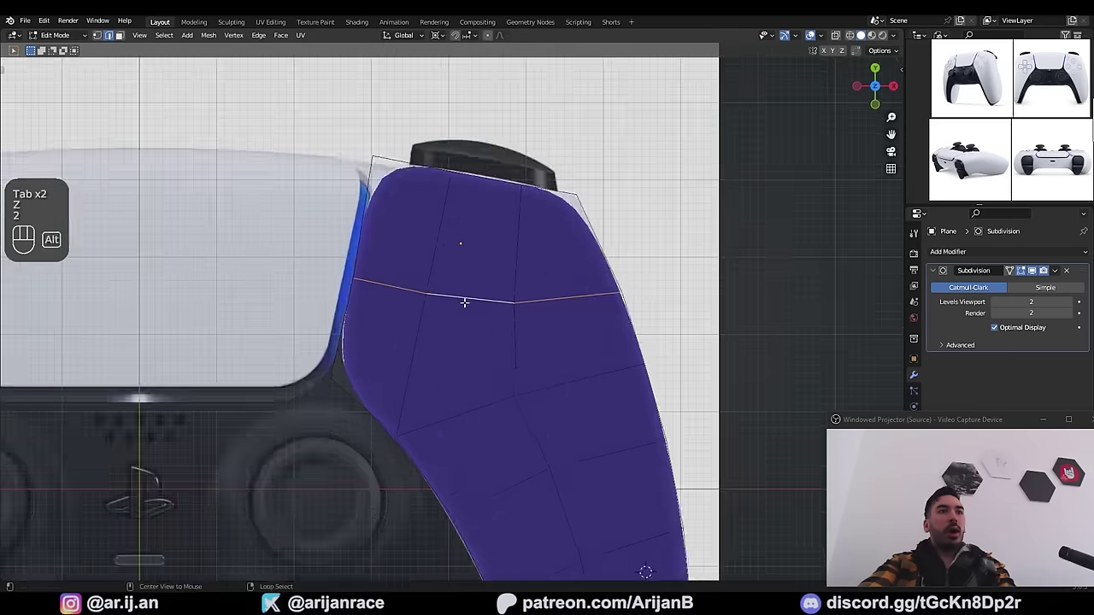
Step: Slide the upper crosswise edge loop about halfway toward the grip's top edge and add a crosswise loop cut below it
key(g)
key(g)
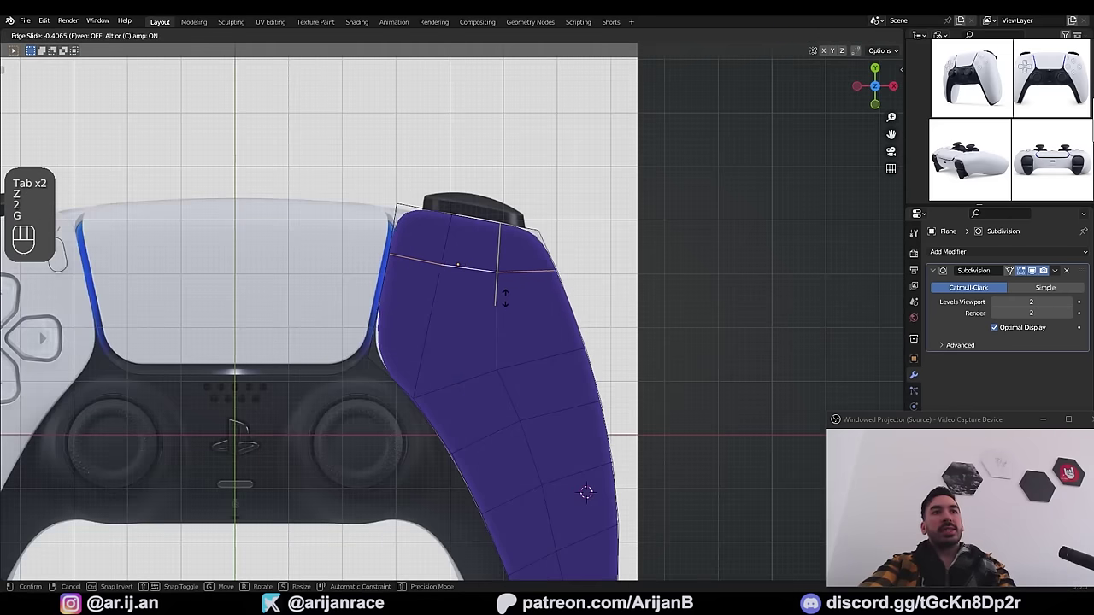
click(505, 291)
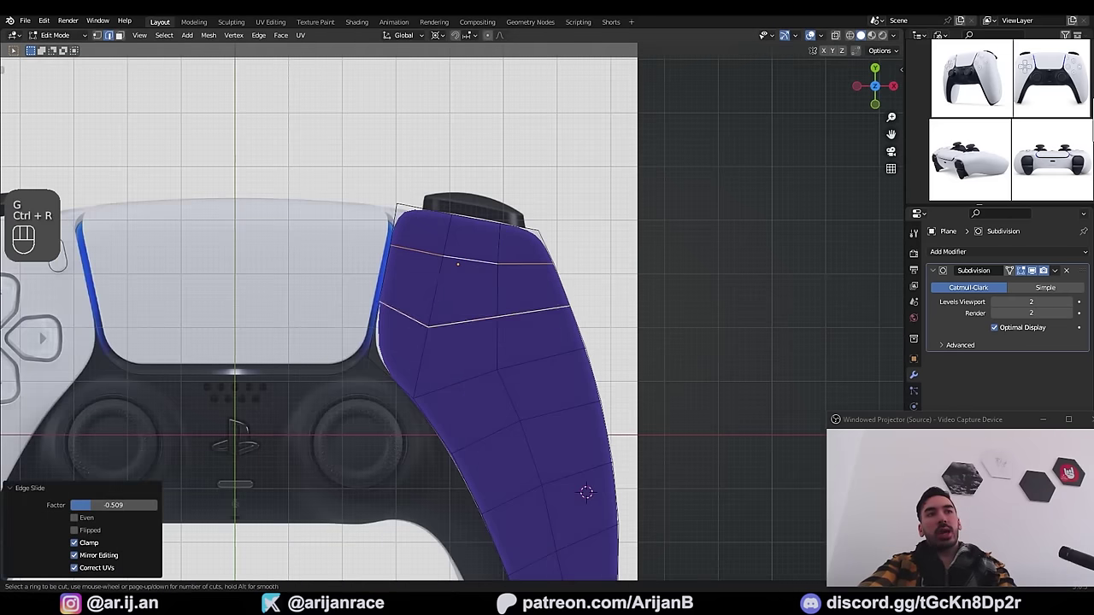
click(443, 316)
click(442, 318)
Step: Move the new loop's inner-edge vertex and the inner corner vertex below it to fit the shell's outline beside the touchpad
key(shift+z)
click(482, 316)
key(shift+z)
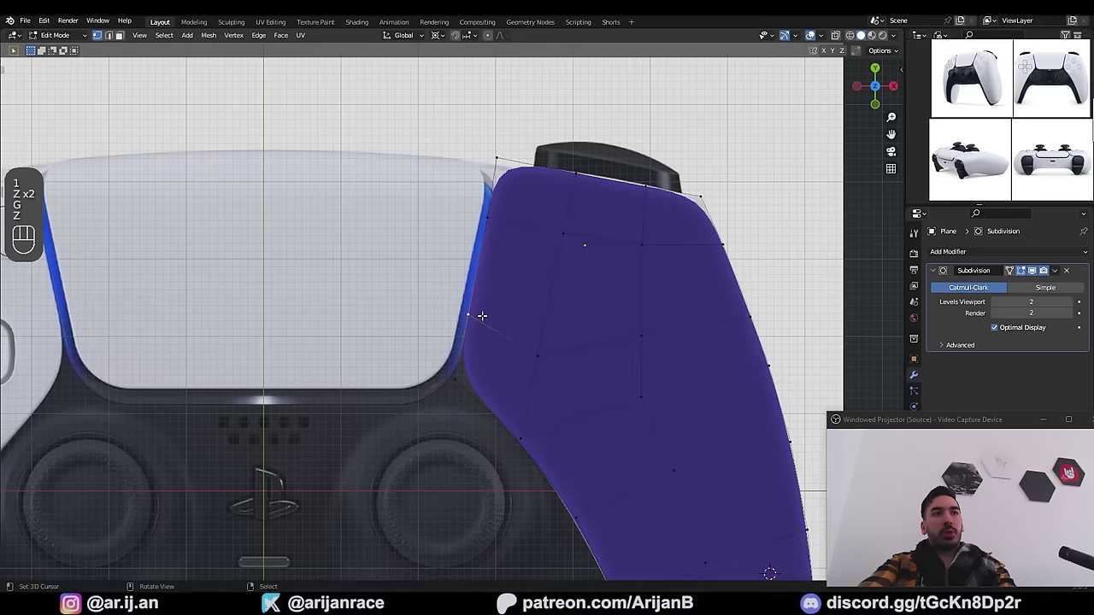
key(g)
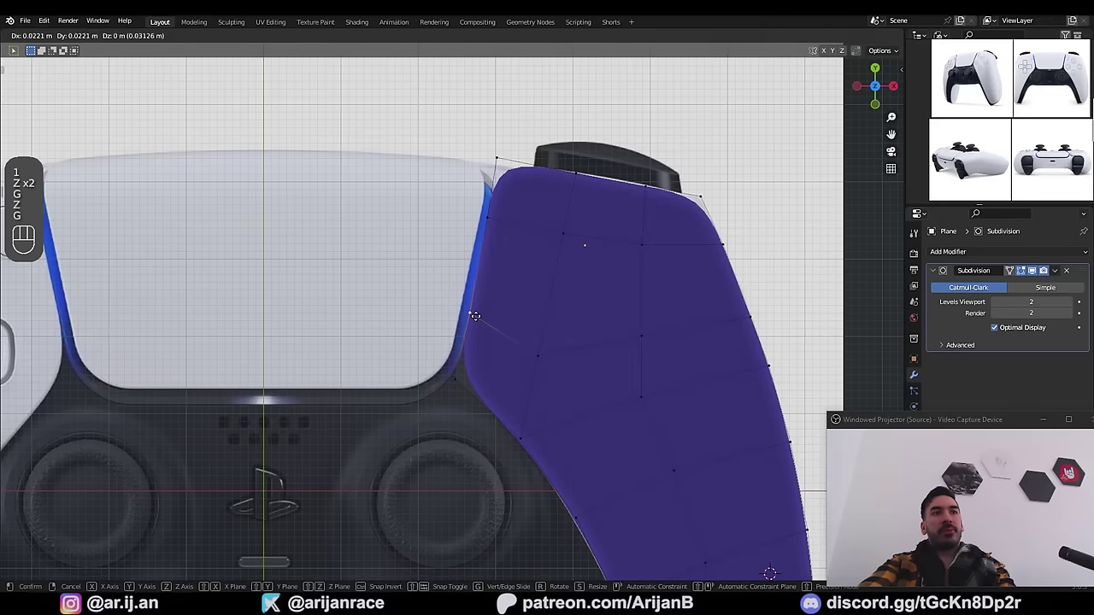
click(456, 379)
key(g)
click(456, 379)
Step: In wireframe, move the upper inner corner vertex slightly outward to fit the shell's corner, and select the edge vertex below it
key(z)
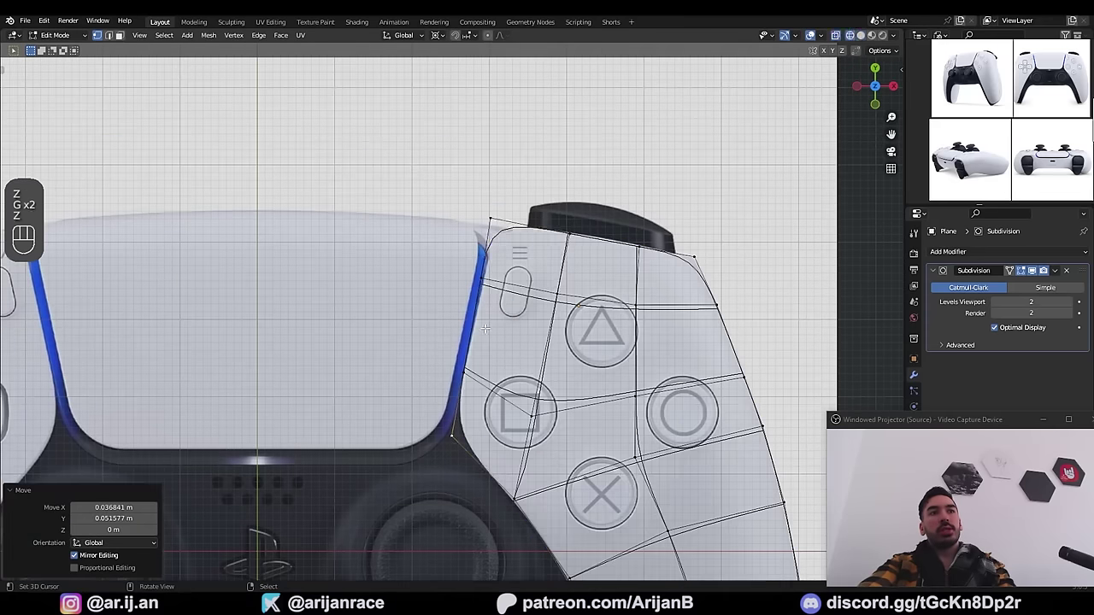
right_click(490, 220)
key(g)
click(498, 223)
right_click(483, 279)
Step: Select the lengthwise edge runs in the upper grip, including both borders, and space their vertices evenly with LoopTools Space
mouse_move(676, 288)
shift+middle_down()
mouse_move(540, 299)
mouse_move(561, 313)
shift+middle_up()
key(z)
ctrl+right_click(351, 389)
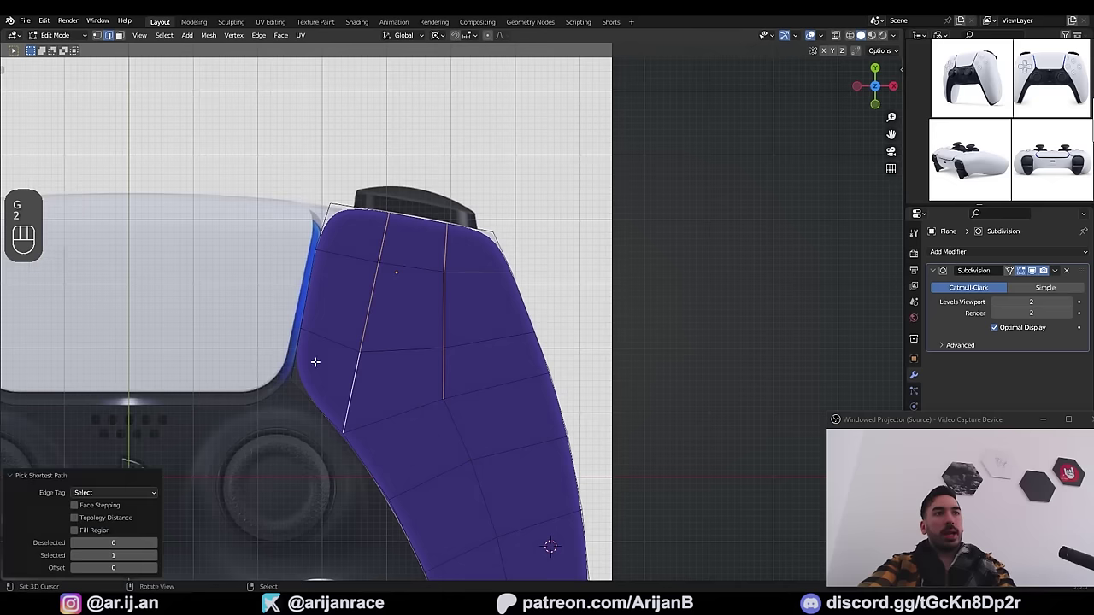
shift+right_click(302, 358)
ctrl+right_click(324, 231)
shift+right_click(492, 257)
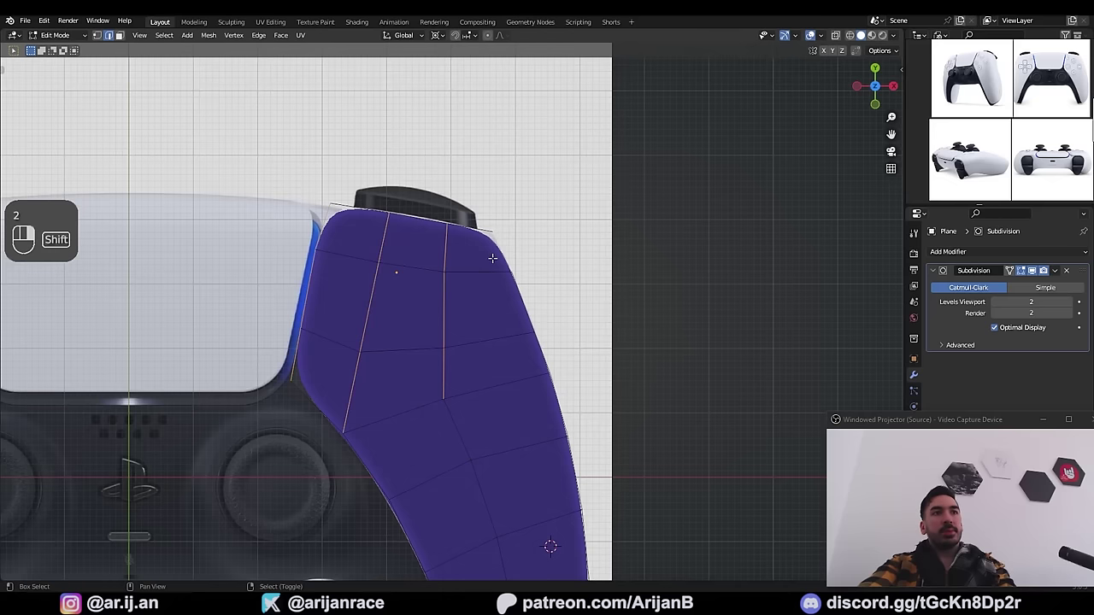
ctrl+click(493, 258)
key(w)
click(288, 290)
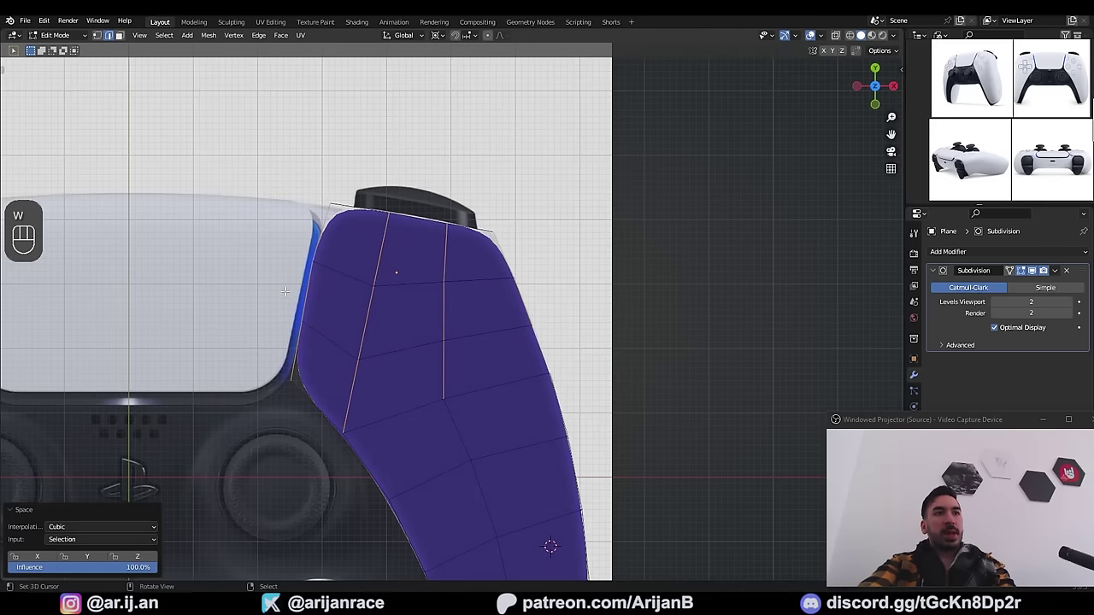
key(l)
key(Tab)
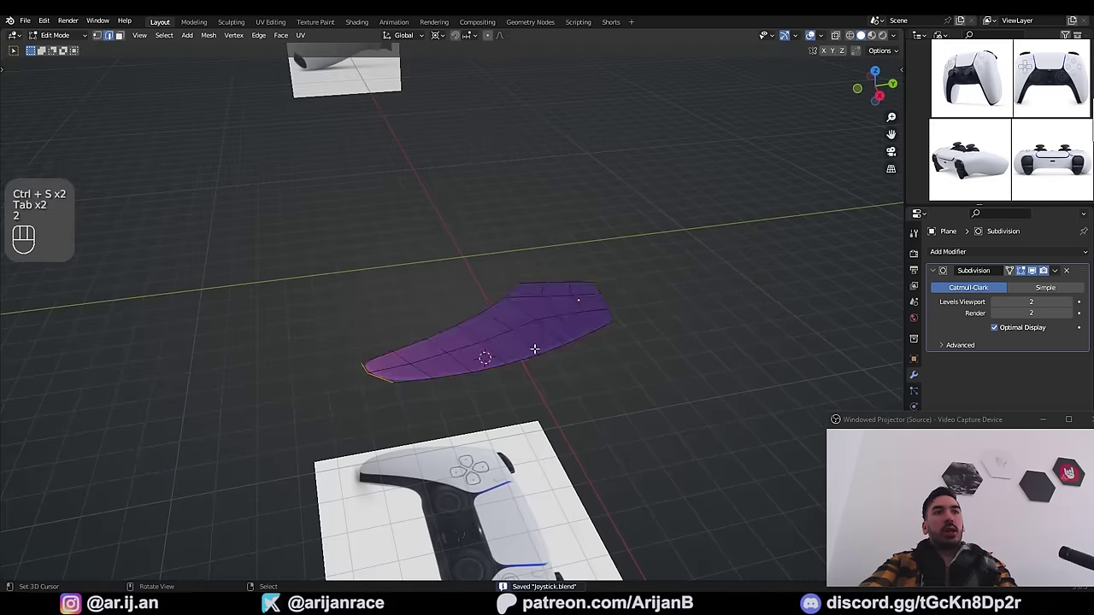
Step: Compare the whole shell mesh with the top reference image, in wireframe and in solid shading
key(a)
key(KP_7)
key(z)
key(Tab)
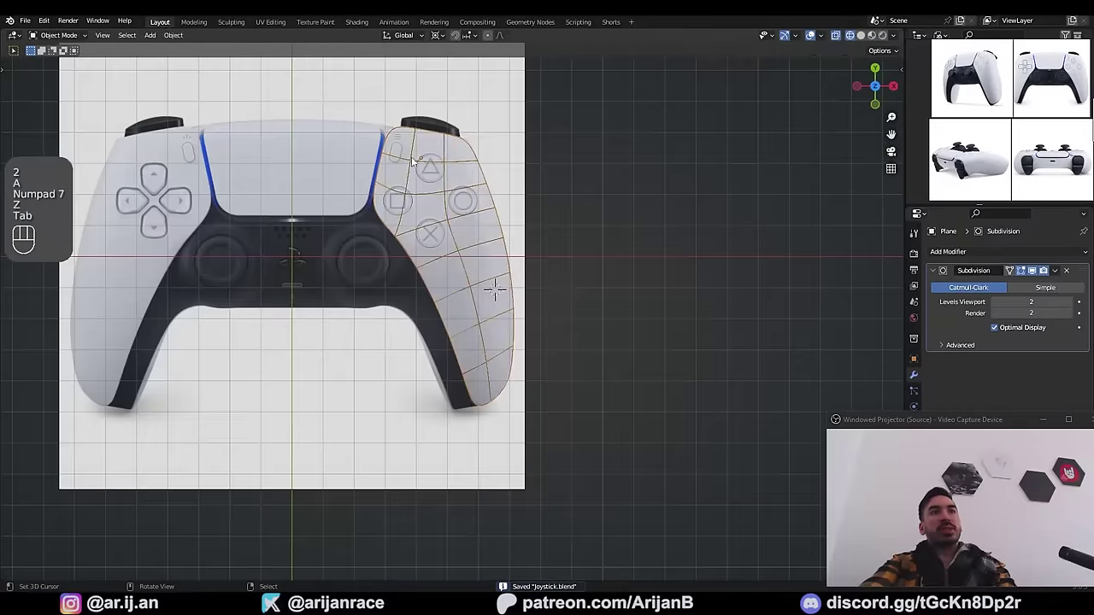
key(z)
key(Tab)
mouse_move(577, 441)
middle_down()
mouse_move(525, 374)
mouse_move(458, 347)
middle_up()
scroll(397, 280, down, 3)
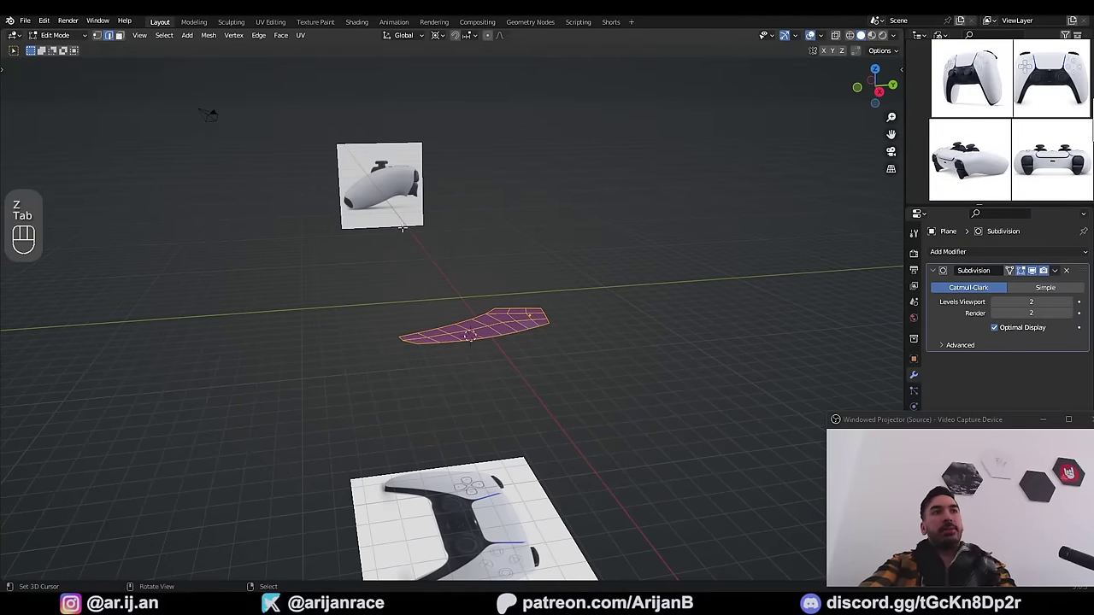
Step: Reposition and zoom the floating reference board to show the controller's grip in the three-quarter view
right_drag(971, 143, 641, 332)
scroll(659, 321, up, 5)
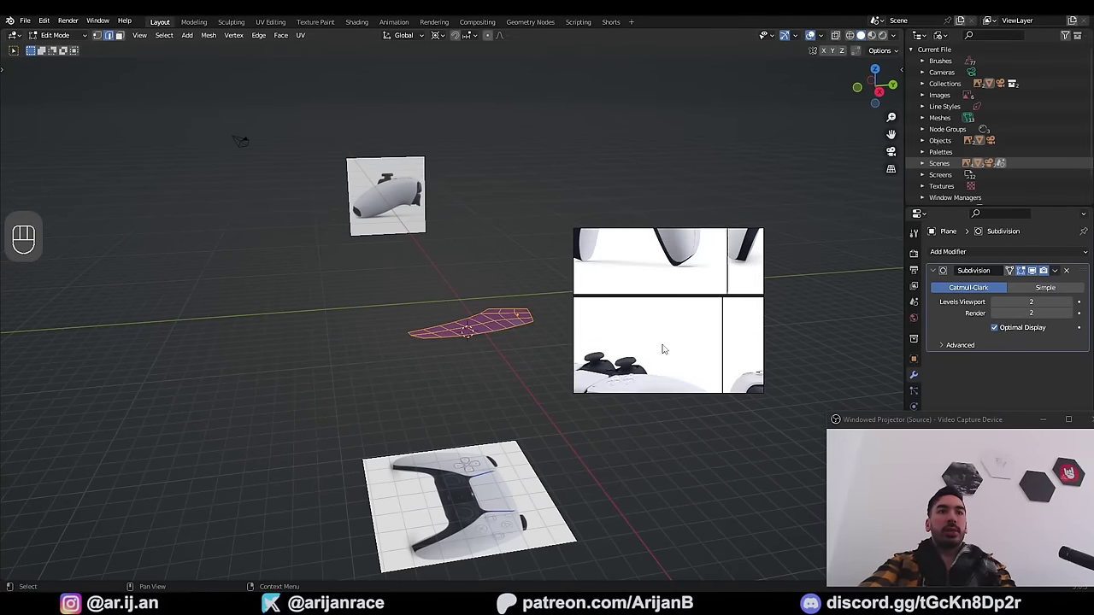
middle_drag(674, 247, 660, 300)
scroll(644, 332, down, 2)
right_drag(643, 334, 938, 169)
scroll(547, 325, up, 4)
Step: Select the edge path along the shell's outer border and check the flat mesh against the side reference
key(Tab)
key(Tab)
middle_drag(556, 329, 487, 400)
key(2)
key(KP_3)
ctrl+click(631, 332)
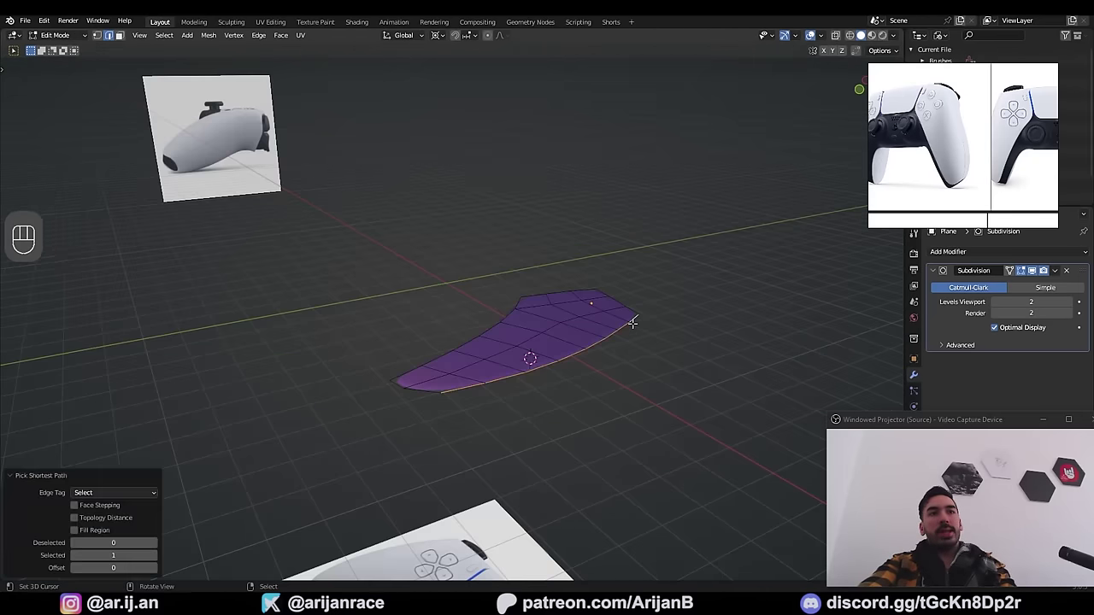
key(KP_3)
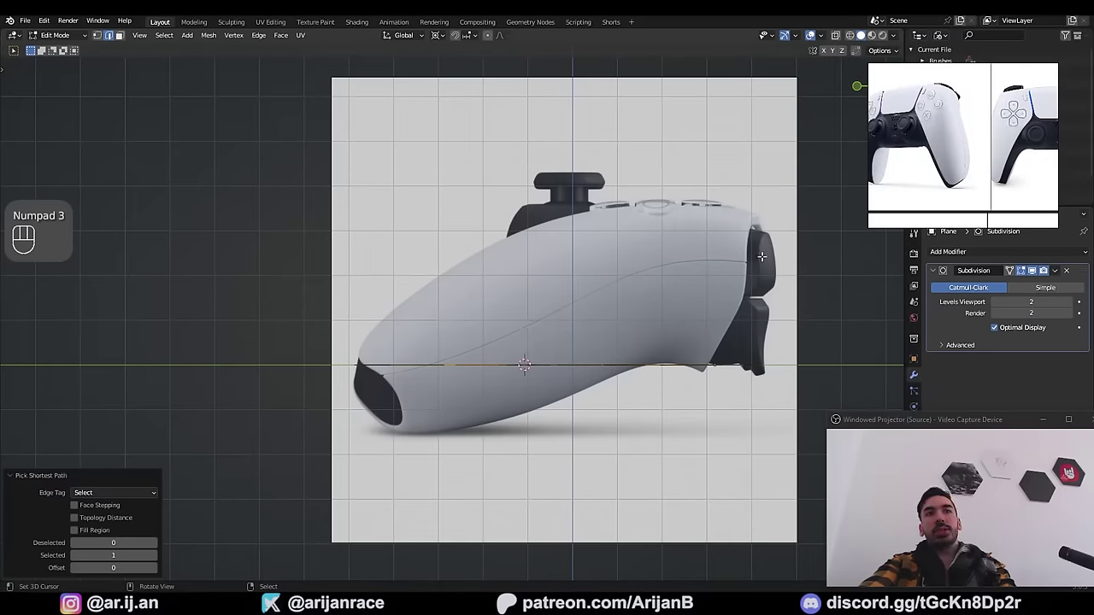
Step: Select every vertex except the outer border and raise them about 1.43 m along Z
key(b)
drag(549, 277, 676, 328)
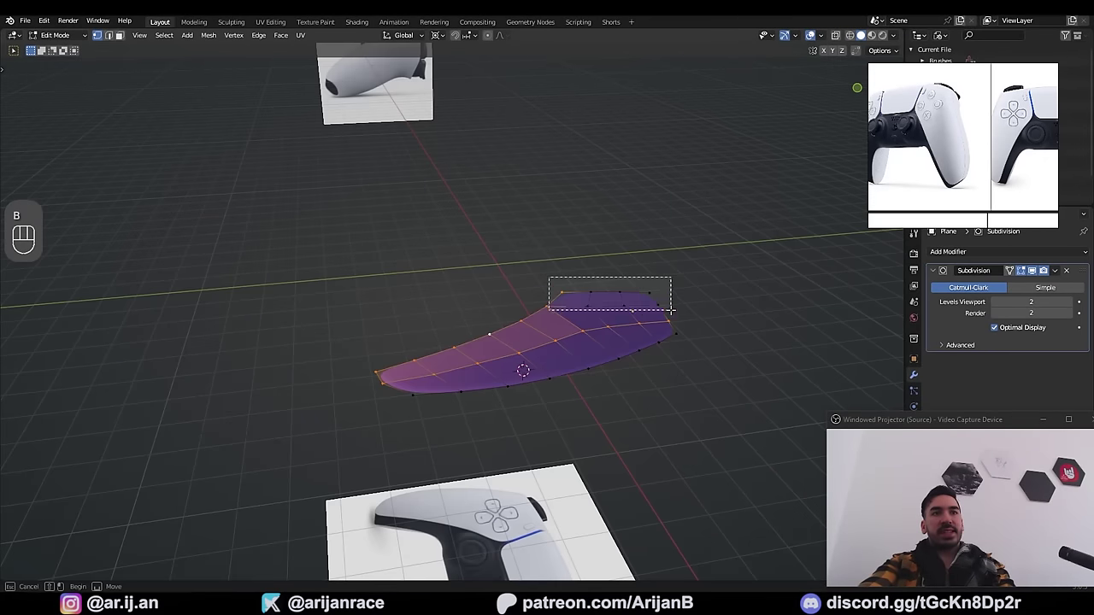
middle_drag(628, 444, 599, 408)
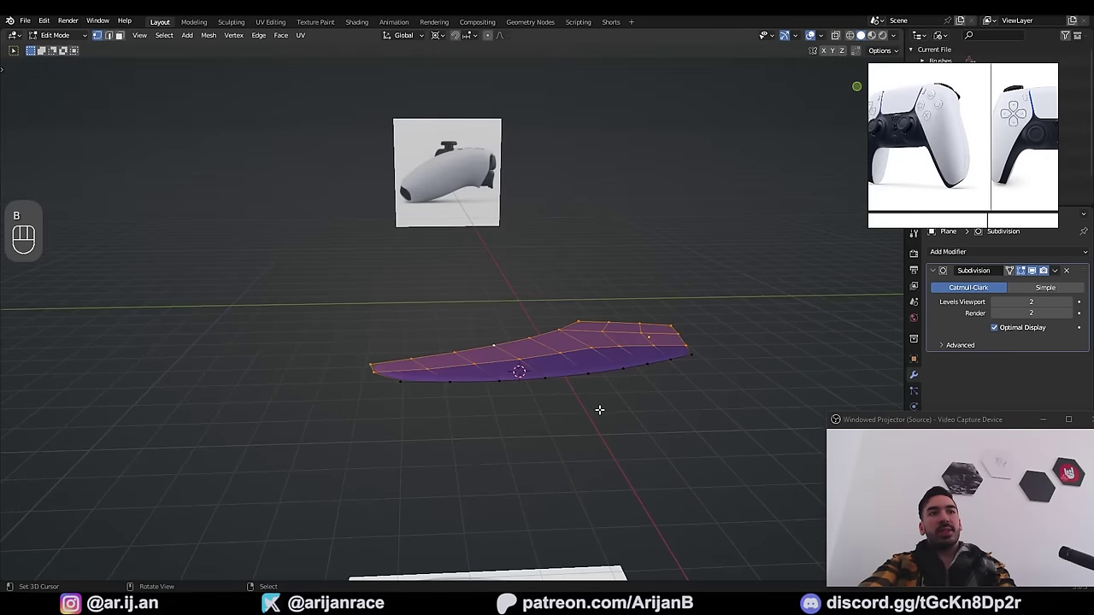
key(g)
key(z)
click(615, 369)
key(KP_3)
key(KP_3)
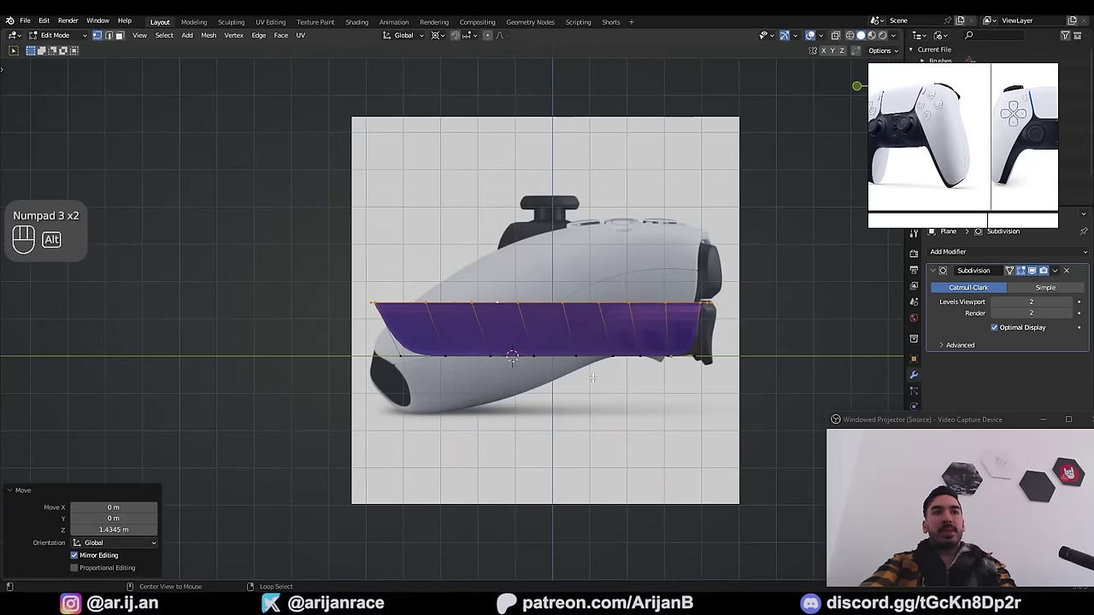
Step: Turn on see-through display, select the whole mesh and raise it along Z over the side reference
key(alt+z)
key(a)
key(g)
key(z)
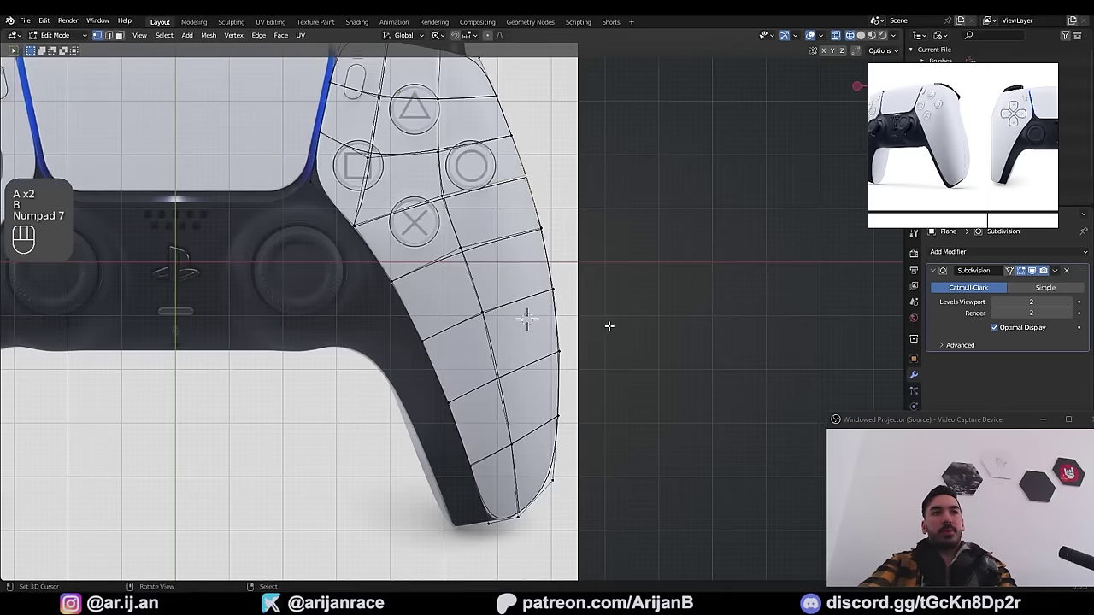
key(z)
middle_drag(564, 292, 554, 249)
scroll(554, 249, down, 2)
key(g)
right_click(577, 271)
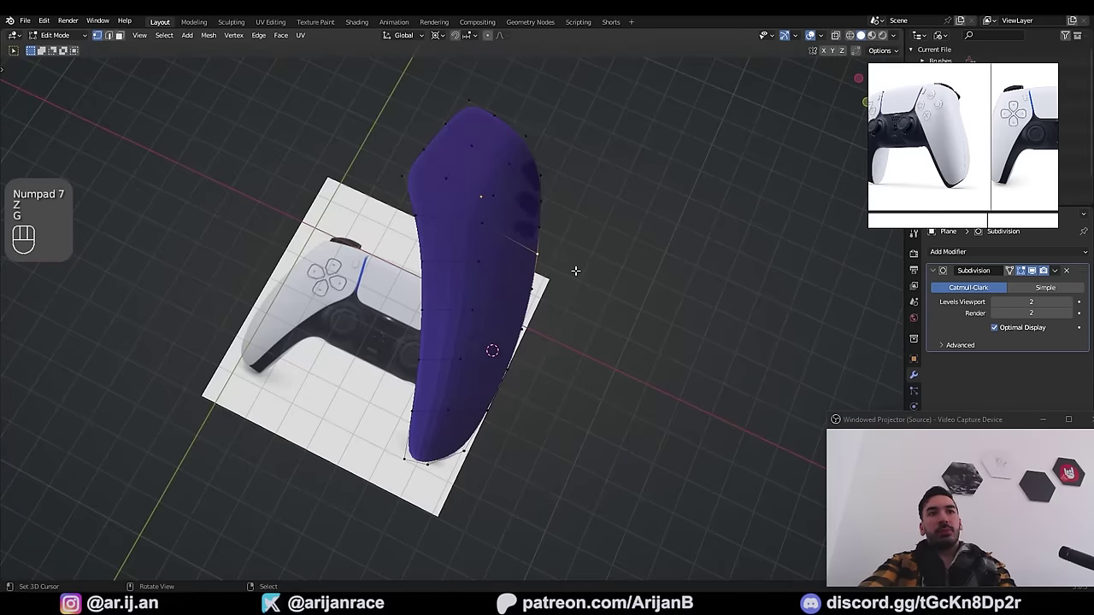
key(KP_7)
key(KP_3)
key(z)
key(g)
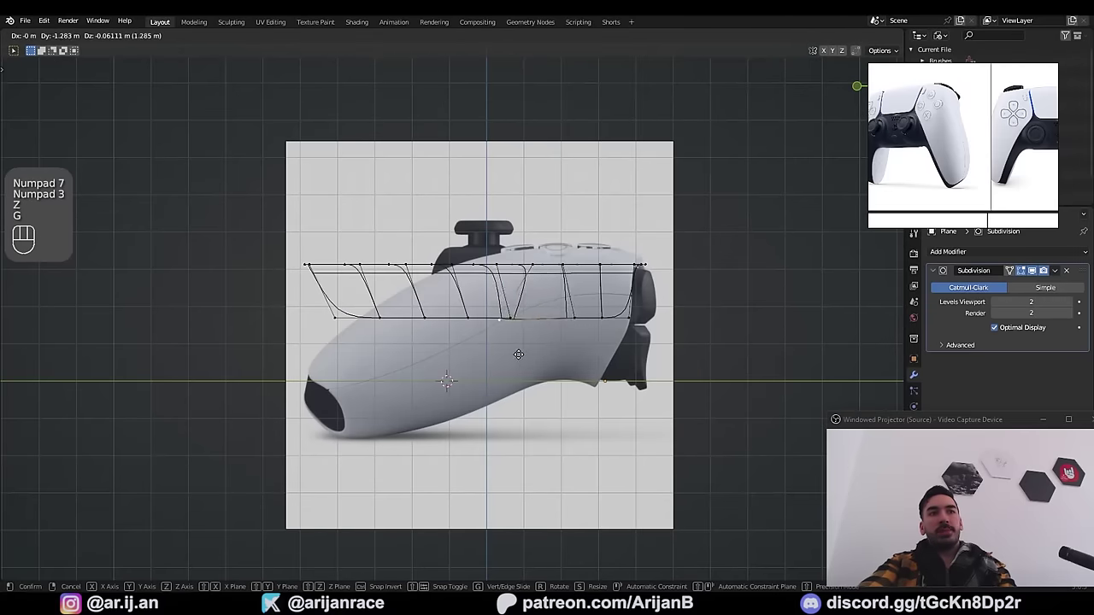
key(z)
right_click(586, 350)
Step: Raise the outer border's upper vertices about 0.55 m along Z and fine-tune one of them to the seam line
key(g)
key(z)
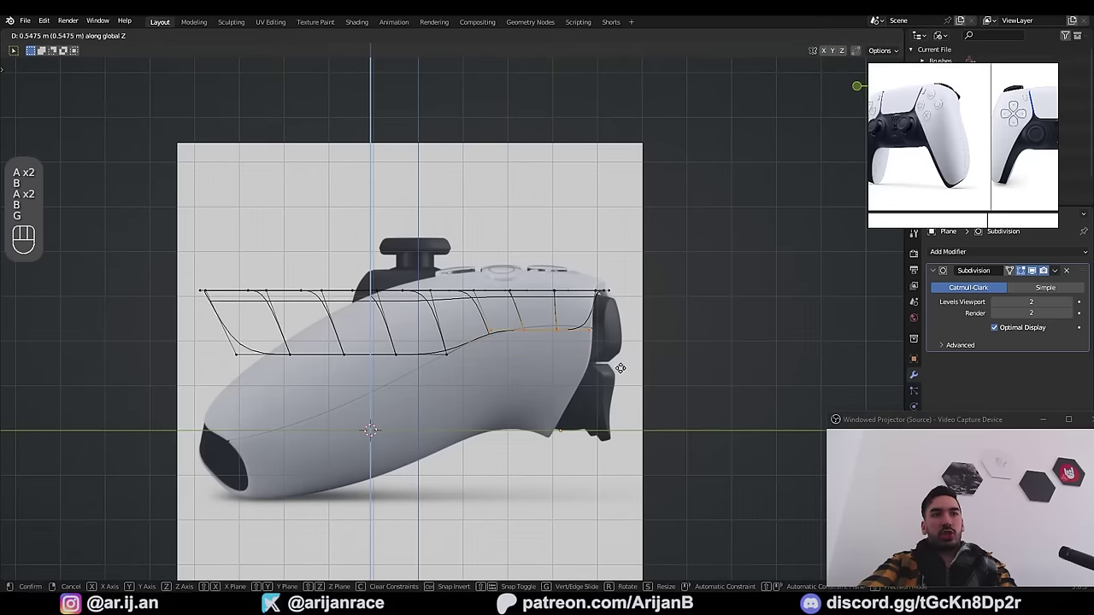
click(622, 367)
key(a)
key(a)
right_click(553, 327)
key(g)
key(z)
shift+click(554, 313)
Step: Lower the next outer border vertex to the seam line and drop the four grip-side vertices about 0.55 m along Z
key(a)
key(a)
key(b)
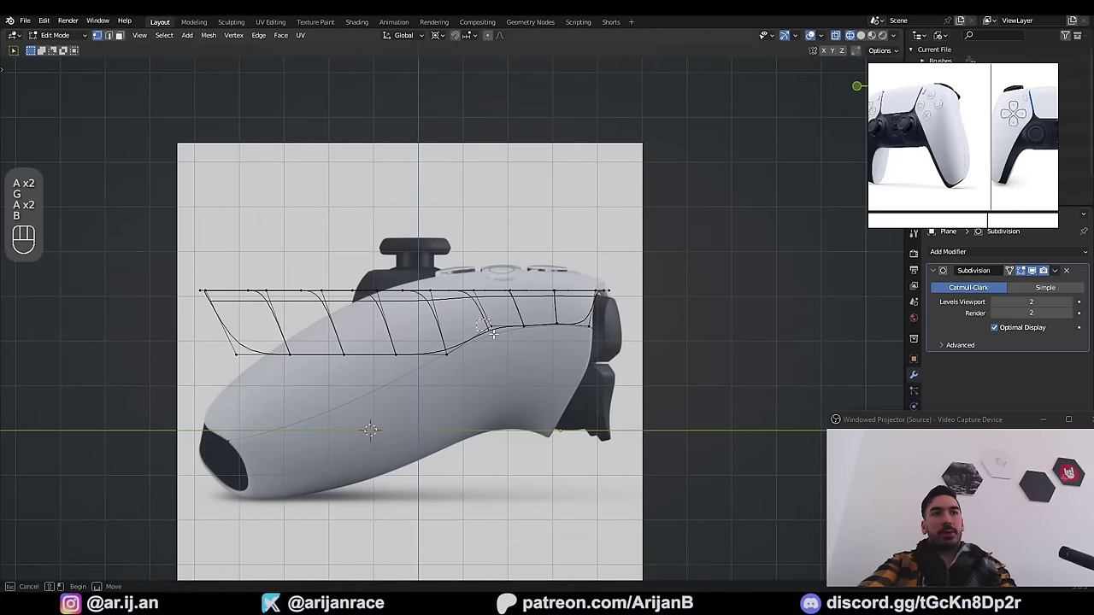
drag(480, 316, 502, 339)
key(g)
key(z)
shift+click(509, 386)
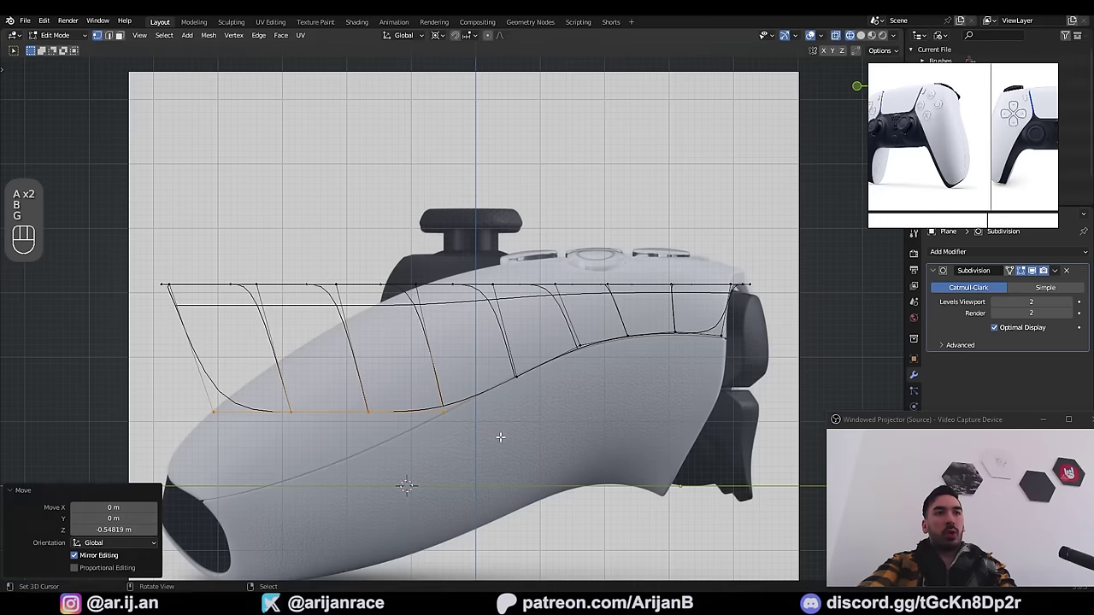
Step: Lower the grip vertices of the outer border along Z one after another to follow the side reference's seam line
right_click(384, 411)
shift+middle_drag(384, 411, 464, 347)
scroll(497, 351, up, 1)
key(Tab)
key(Tab)
key(Tab)
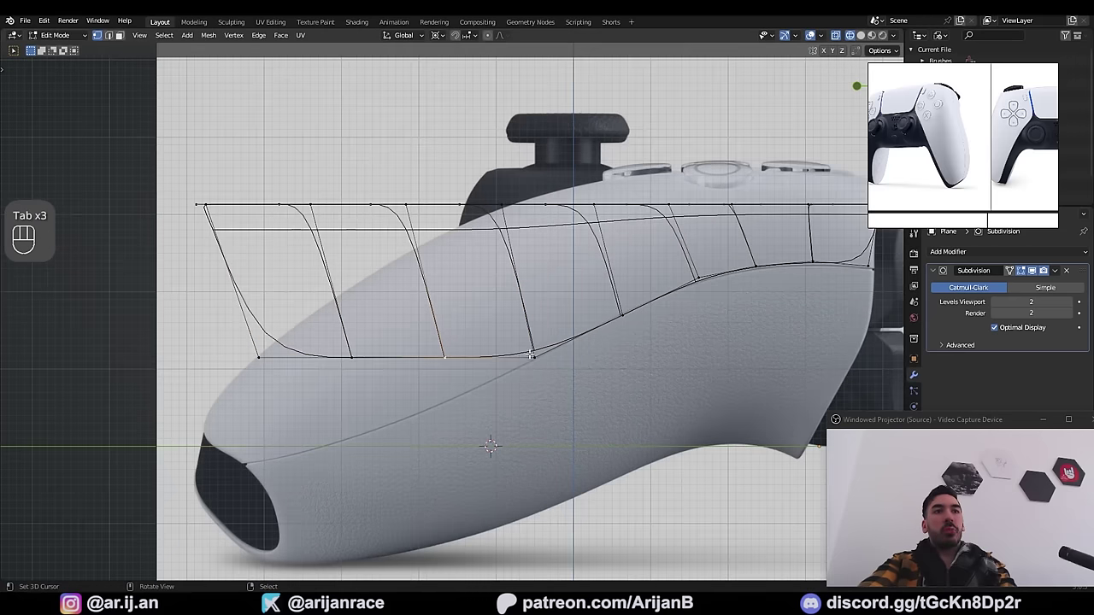
scroll(541, 350, up, 1)
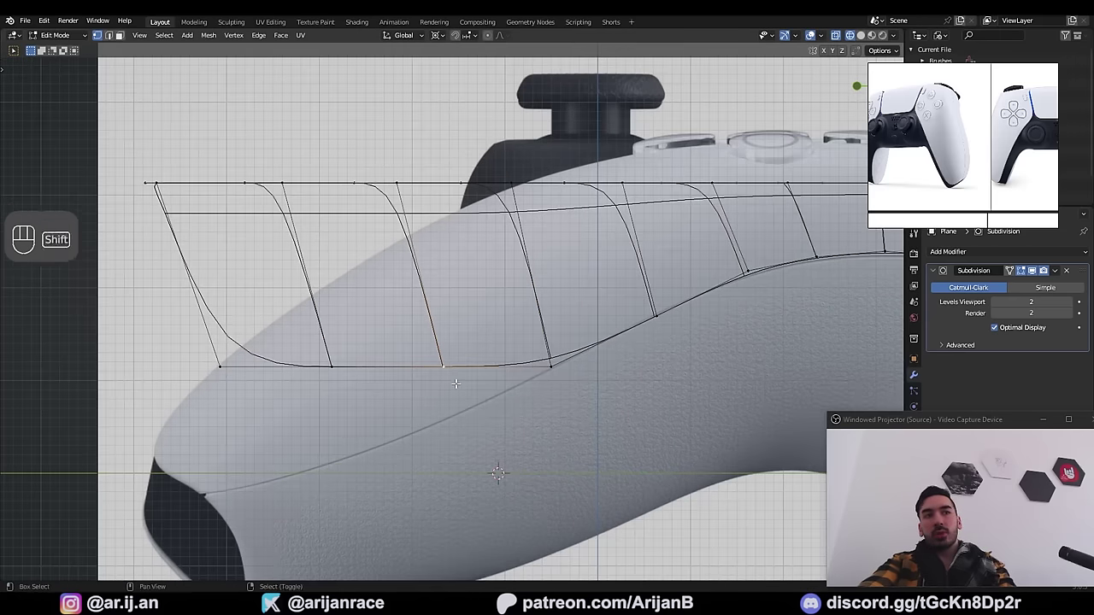
shift+middle_drag(456, 384, 476, 362)
key(g)
key(z)
click(523, 427)
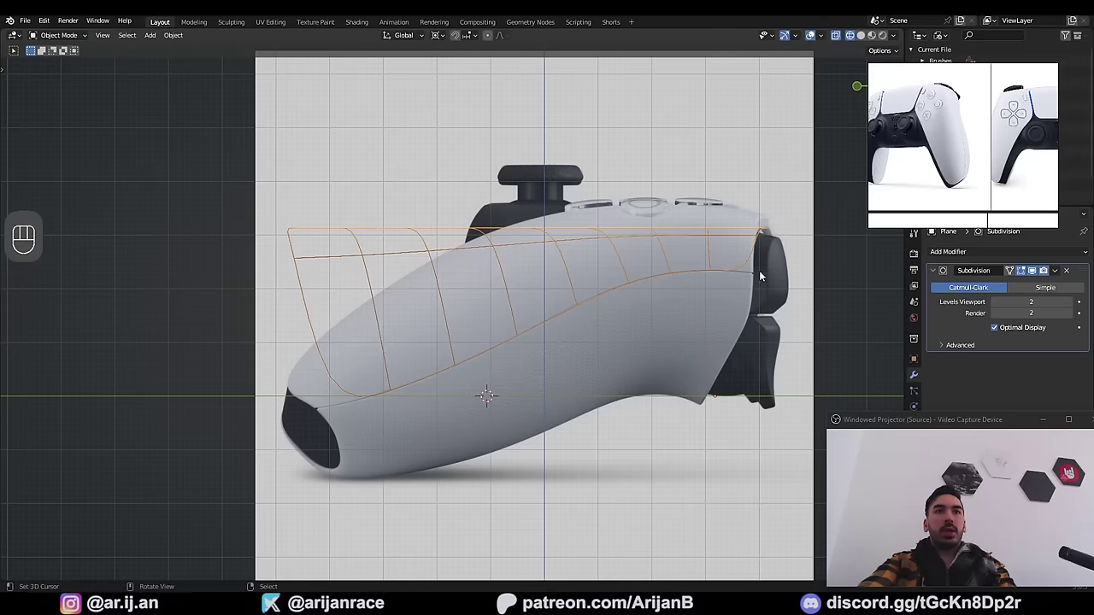
Step: Undo the last two actions and move the outer border's upper end vertex to the shell's edge beside the trigger
key(Tab)
shift+middle_drag(748, 264, 643, 311)
scroll(635, 295, up, 5)
key(ctrl+z)
key(ctrl+z)
right_click(678, 372)
key(g)
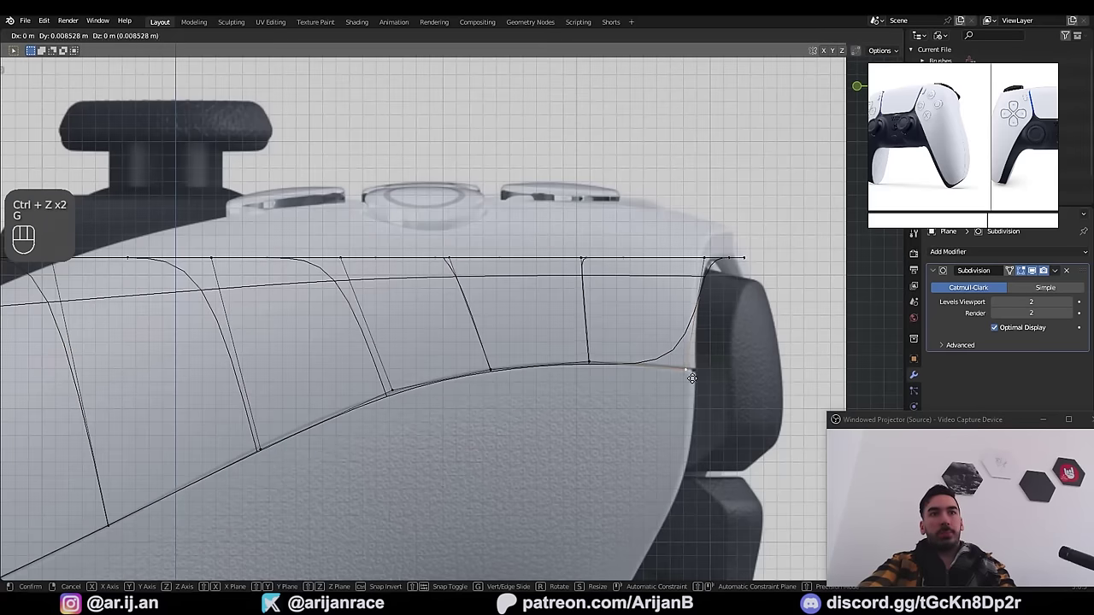
click(700, 378)
Step: Move the outer border's lowest vertex to the seam's end at the black grip tip
right_click(443, 322)
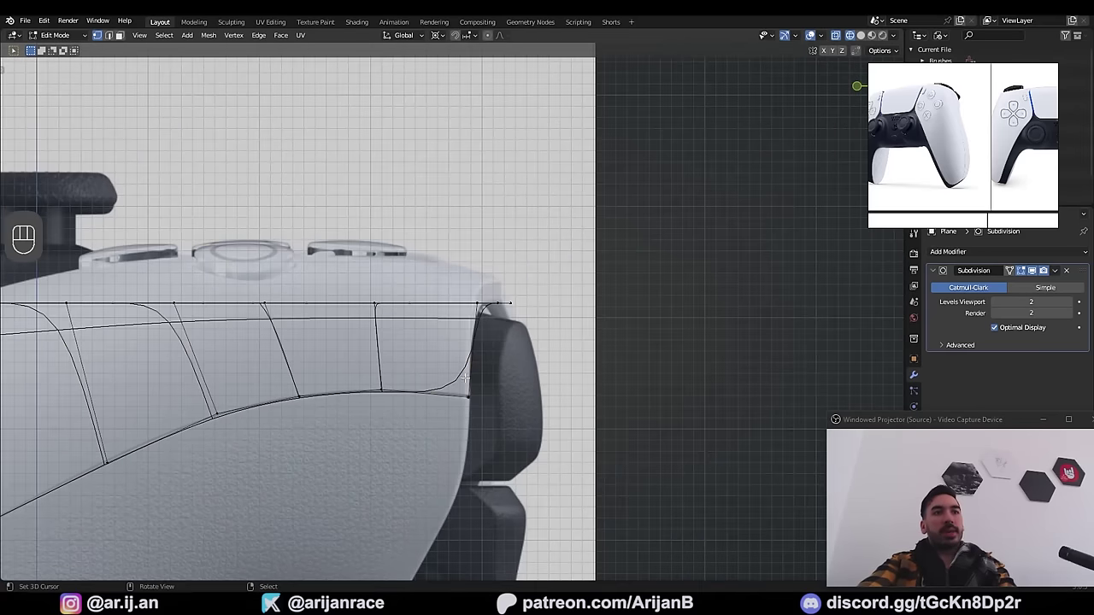
scroll(466, 384, up, 2)
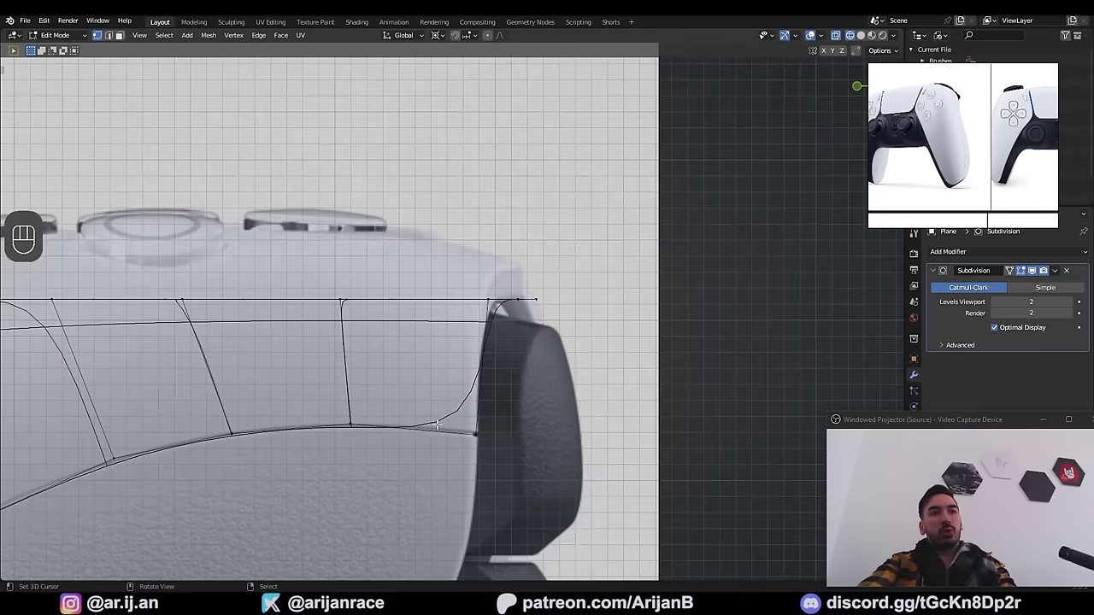
scroll(437, 426, down, 2)
shift+middle_drag(465, 383, 711, 313)
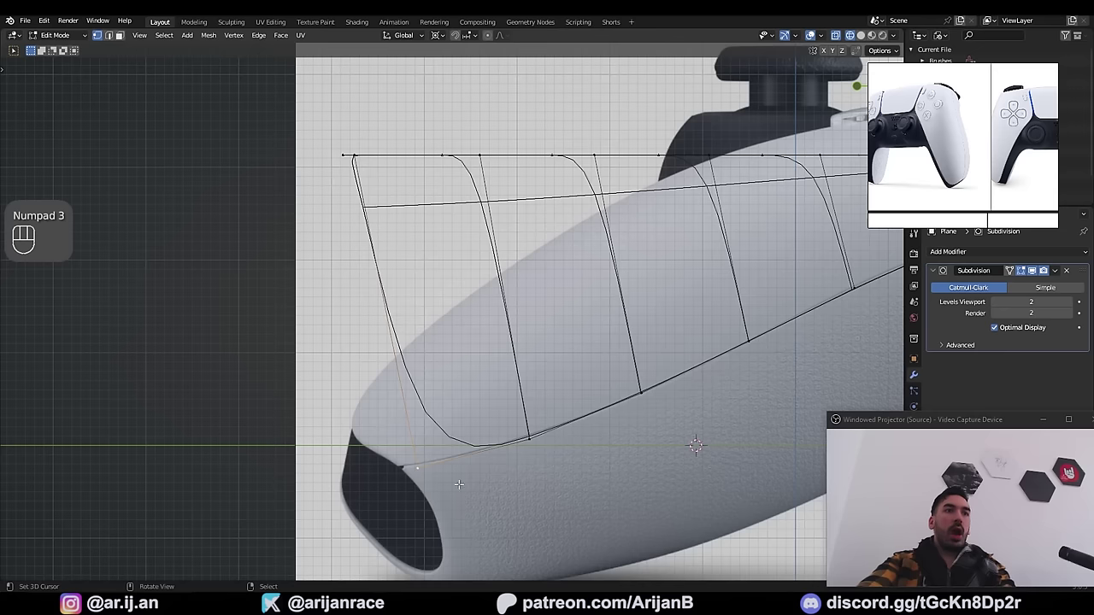
key(g)
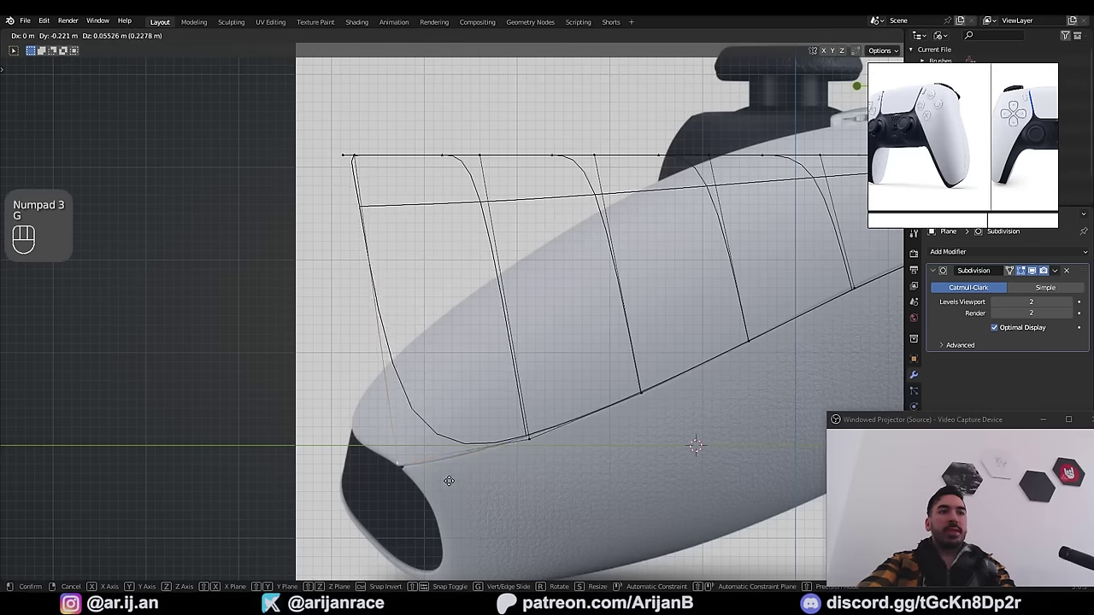
click(453, 485)
scroll(448, 466, up, 1)
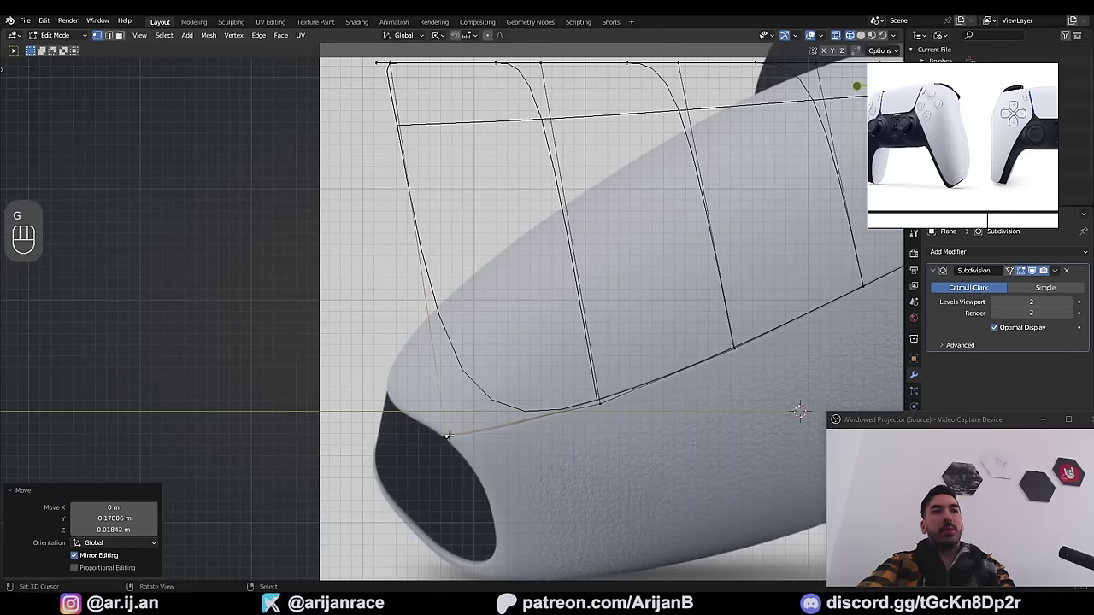
Step: In the top view, move the grip tip's outer corner vertex along X to fit the shell's outline
key(KP_7)
scroll(522, 378, up, 2)
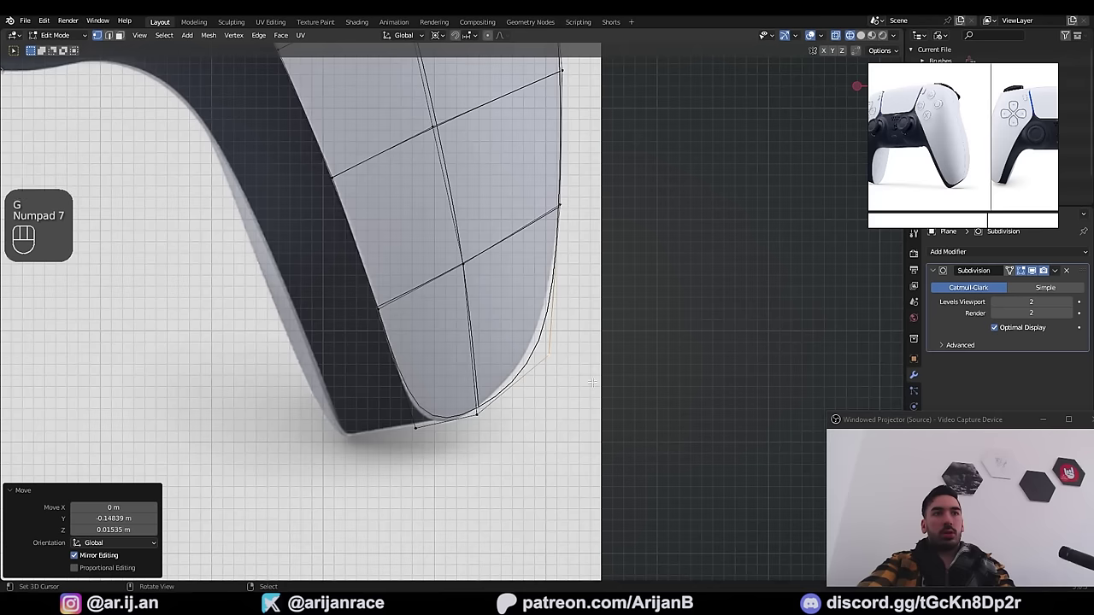
key(g)
key(x)
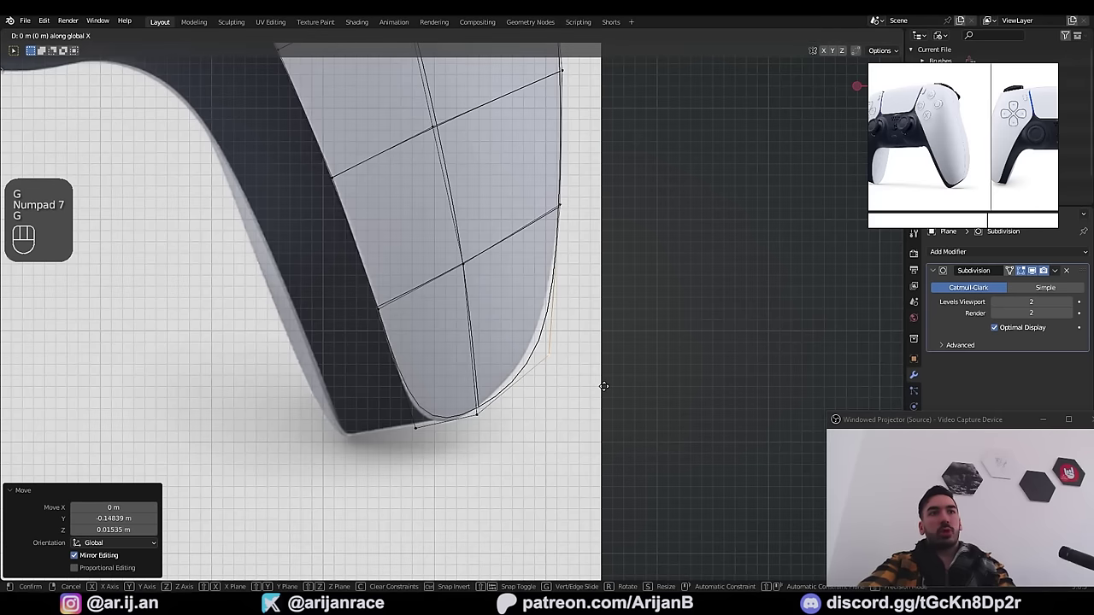
click(593, 386)
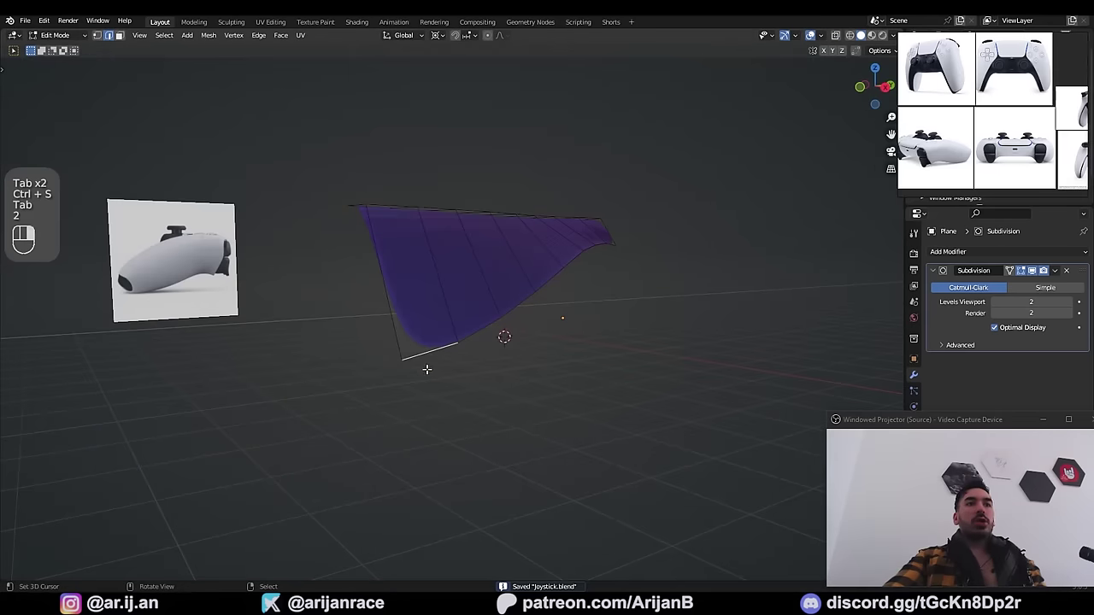
Step: Select the lengthwise middle edge loop and examine the shell's curvature from several angles and from above
key(2)
ctrl+click(599, 248)
middle_drag(588, 264, 531, 310)
key(2)
alt+click(457, 268)
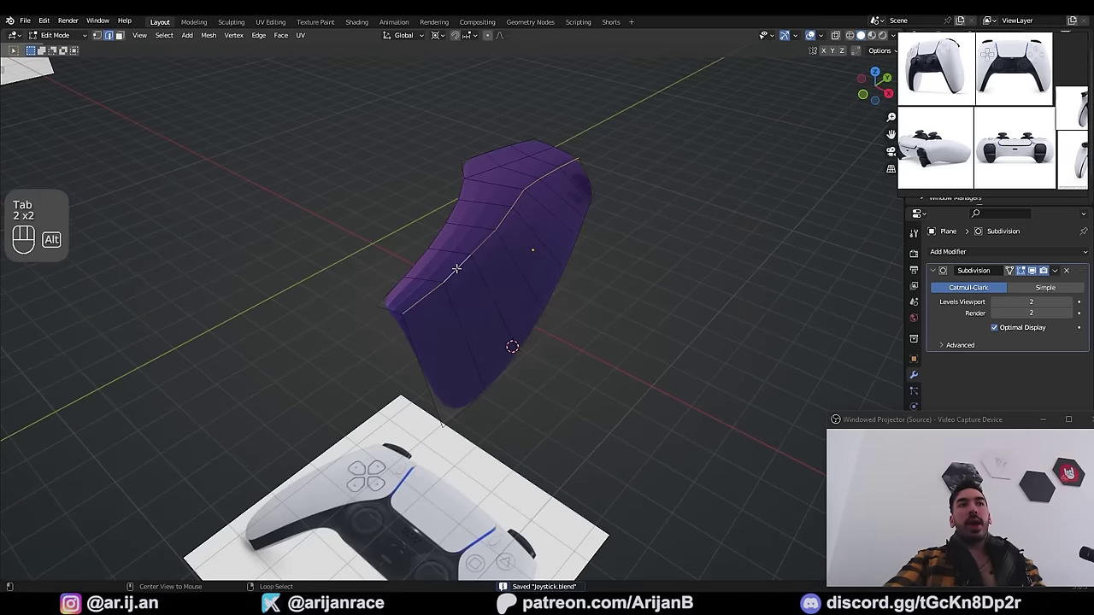
mouse_move(457, 268)
middle_down()
mouse_move(497, 259)
mouse_move(462, 259)
middle_up()
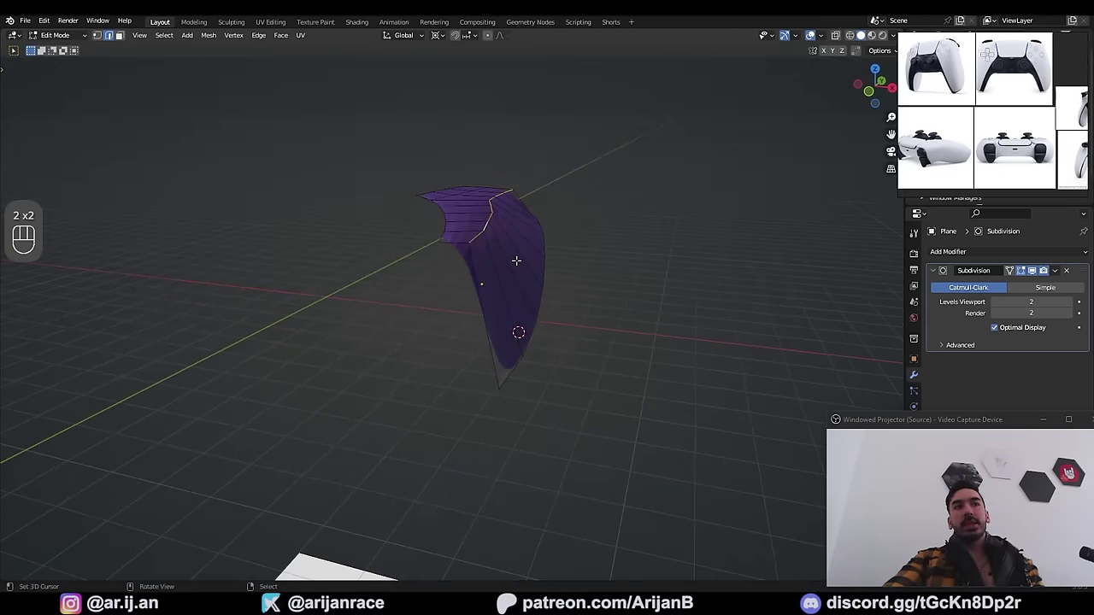
key(KP_7)
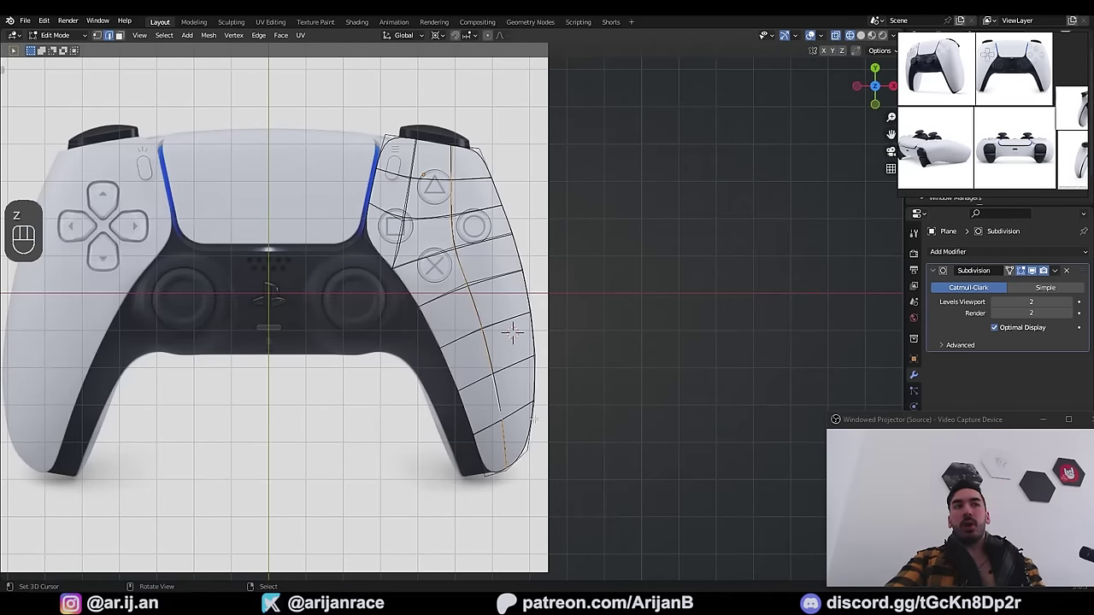
middle_drag(512, 334, 579, 181)
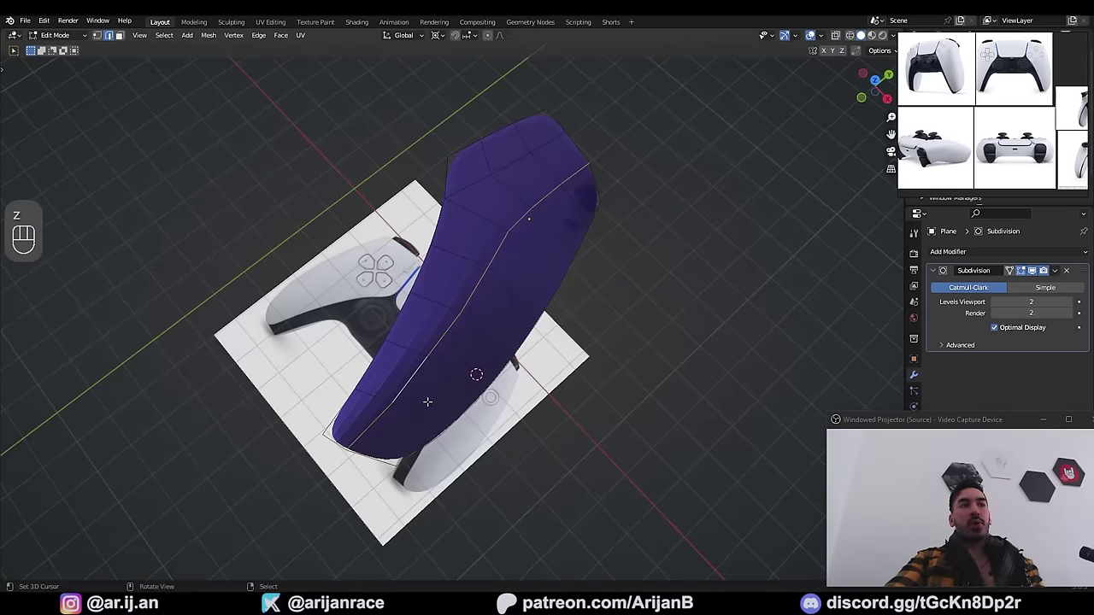
middle_drag(427, 402, 457, 236)
Step: Try moving the middle loop's vertex at the grip tip outward and slightly down
key(Tab)
key(Tab)
key(1)
key(g)
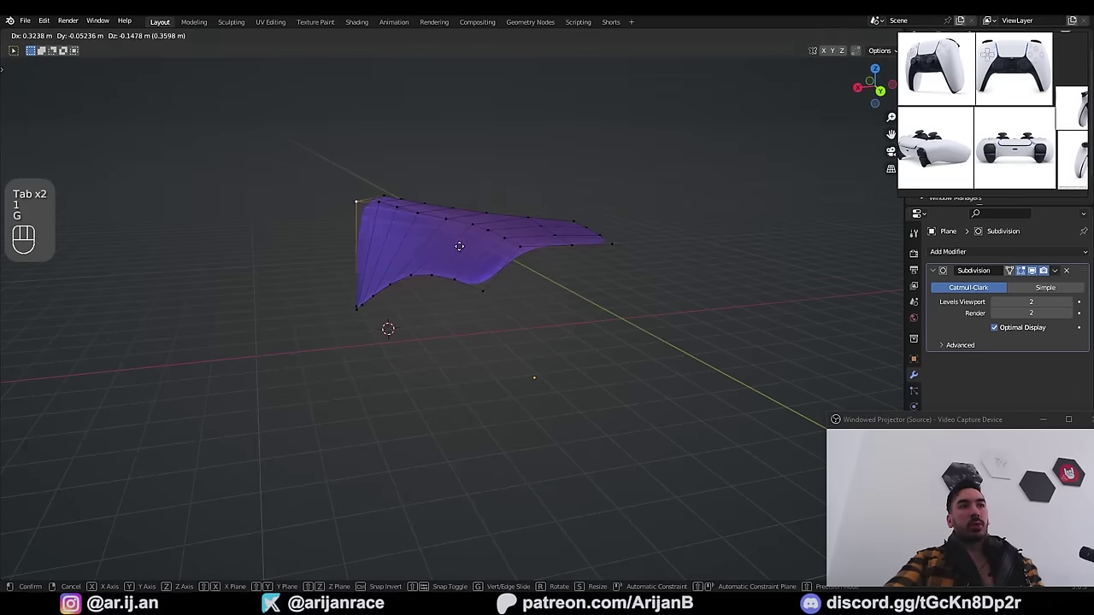
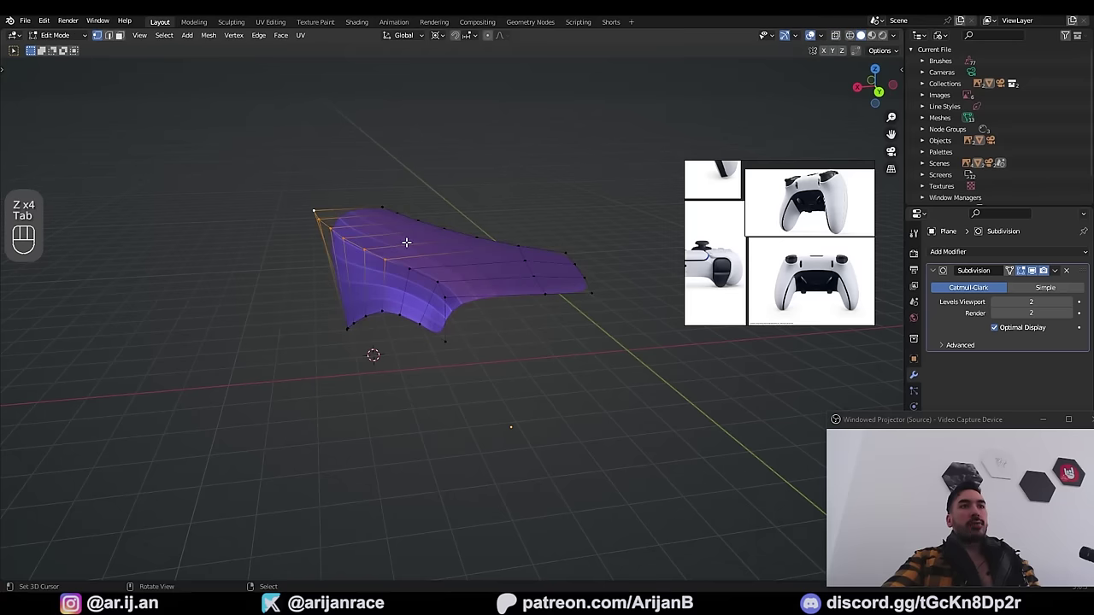
Step: Select the shell's inner border vertices from the front corner to the grip tip for reshaping in the side view
key(KP_3)
key(z)
scroll(608, 234, down, 2)
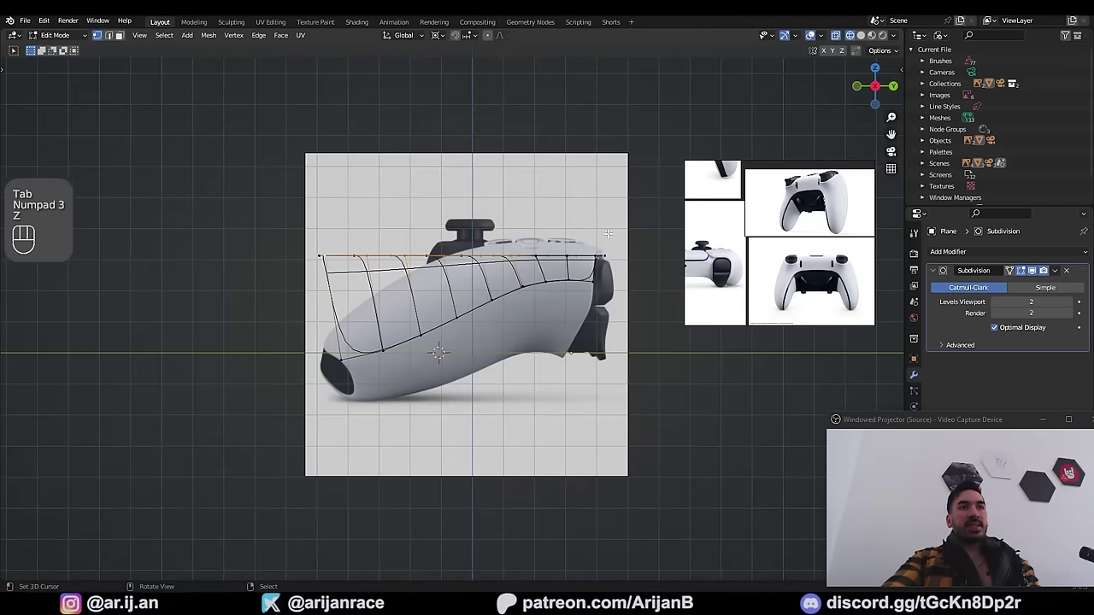
shift+middle_drag(471, 249, 488, 258)
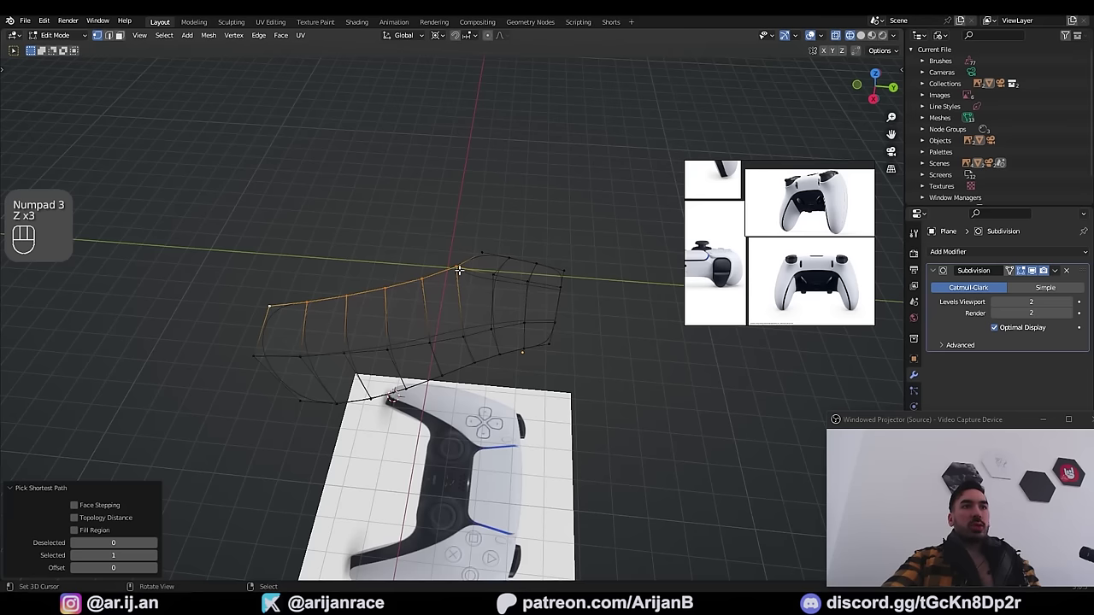
right_click(458, 269)
ctrl+right_click(272, 304)
key(KP_3)
key(z)
mouse_move(307, 295)
middle_down()
mouse_move(478, 264)
mouse_move(408, 277)
middle_up()
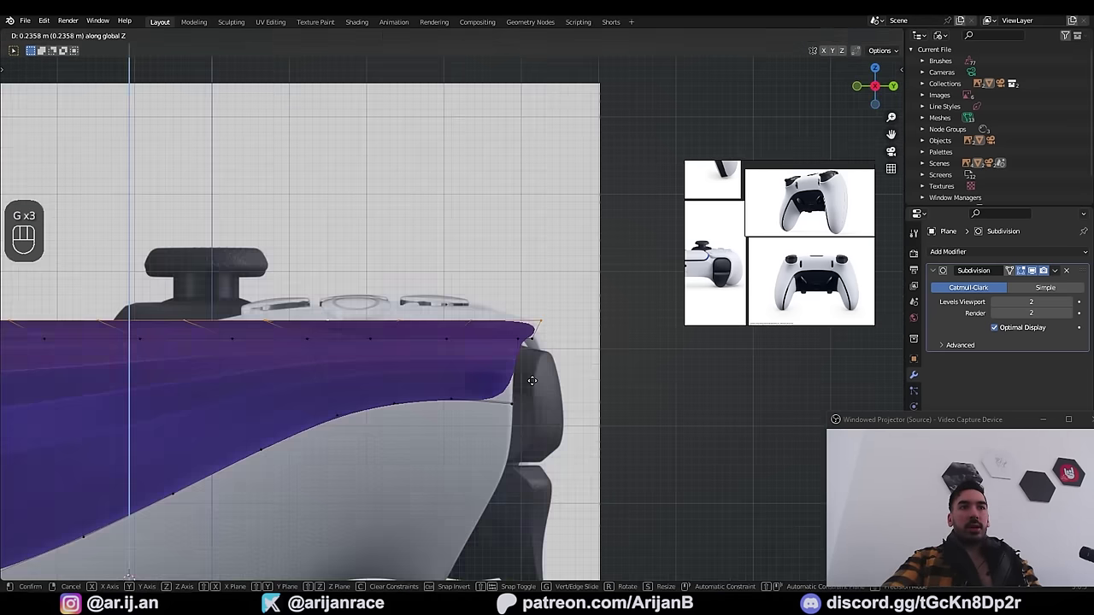
Step: Raise the selected inner border along Z to fit the controller's upper edge at the front
click(531, 381)
key(g)
middle_click(533, 378)
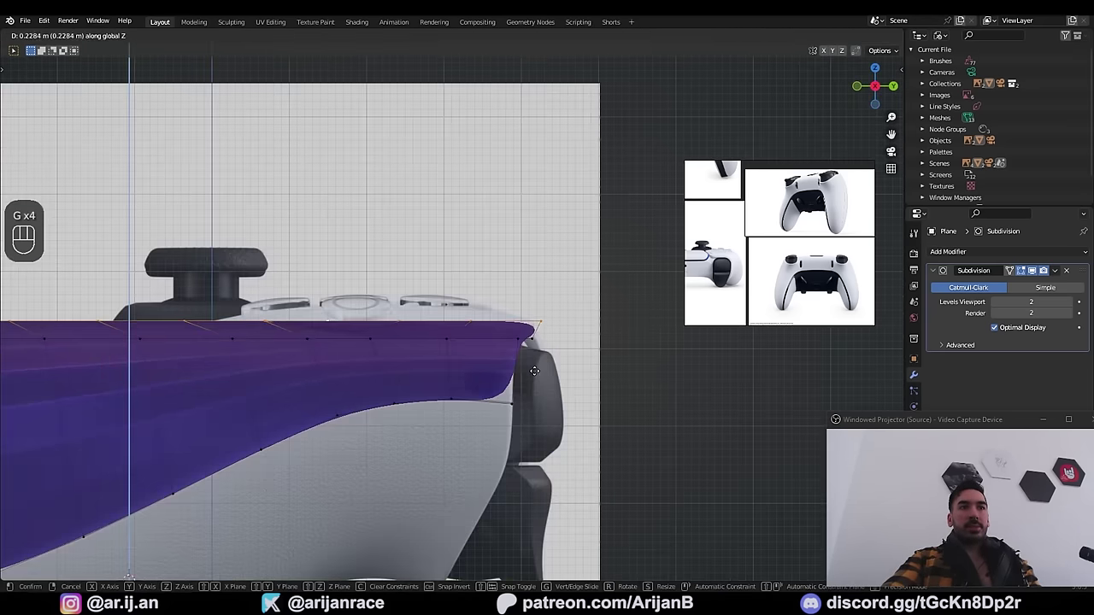
click(534, 371)
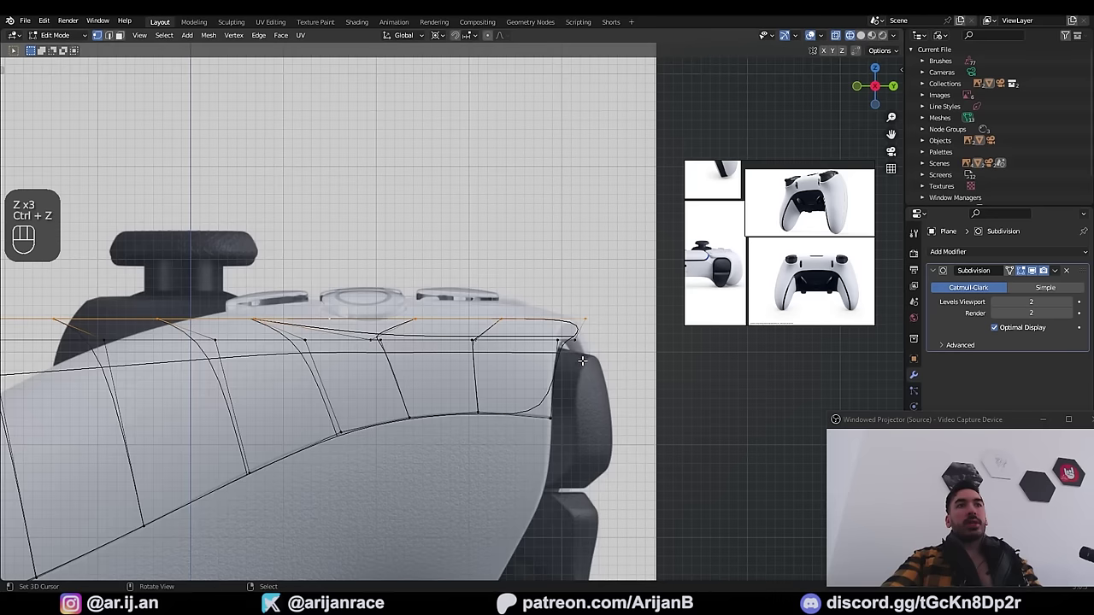
key(g)
middle_click(596, 322)
click(596, 319)
key(z)
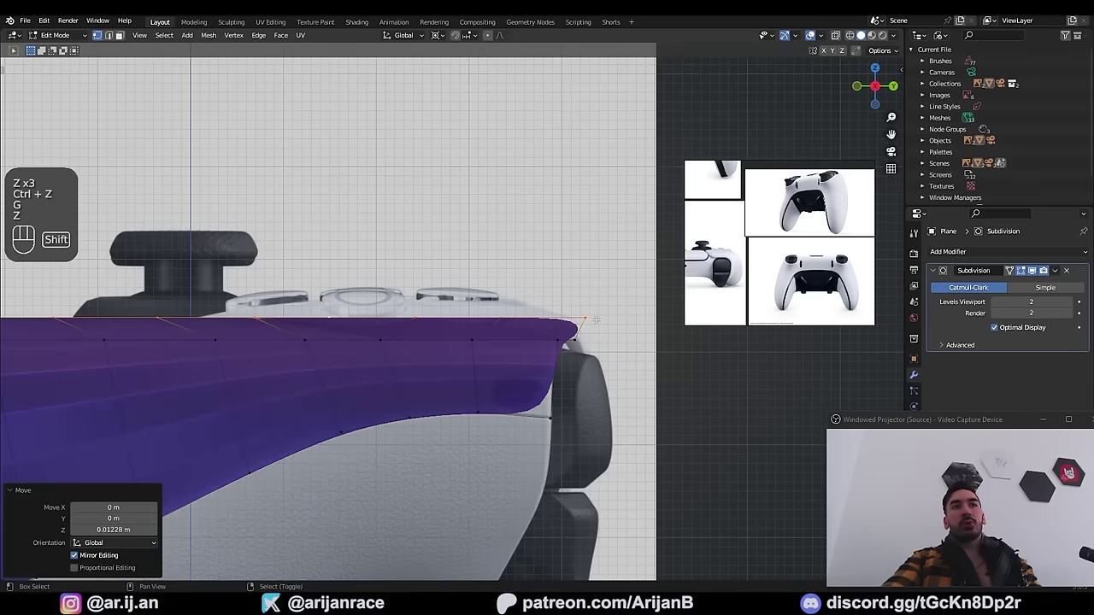
Step: Raise the inner border behind its front corner about 0.2 m along Z, then lift the part behind the next vertex slightly
shift+middle_drag(534, 348, 580, 344)
scroll(580, 344, down, 1)
key(z)
key(g)
middle_click(552, 346)
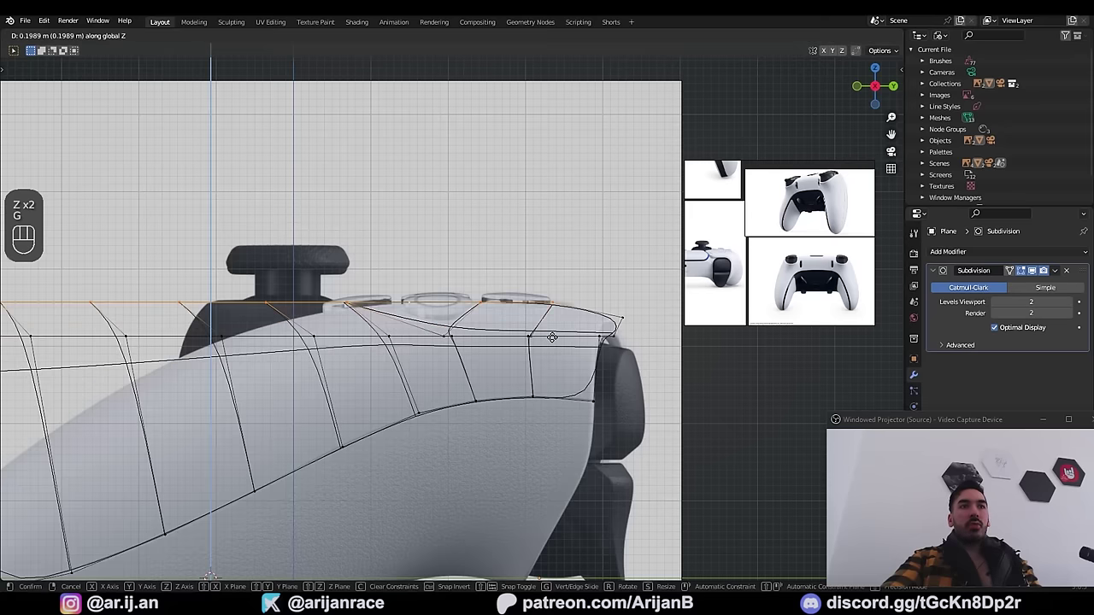
click(552, 335)
shift+click(530, 304)
shift+middle_drag(530, 304, 588, 305)
key(g)
middle_click(539, 320)
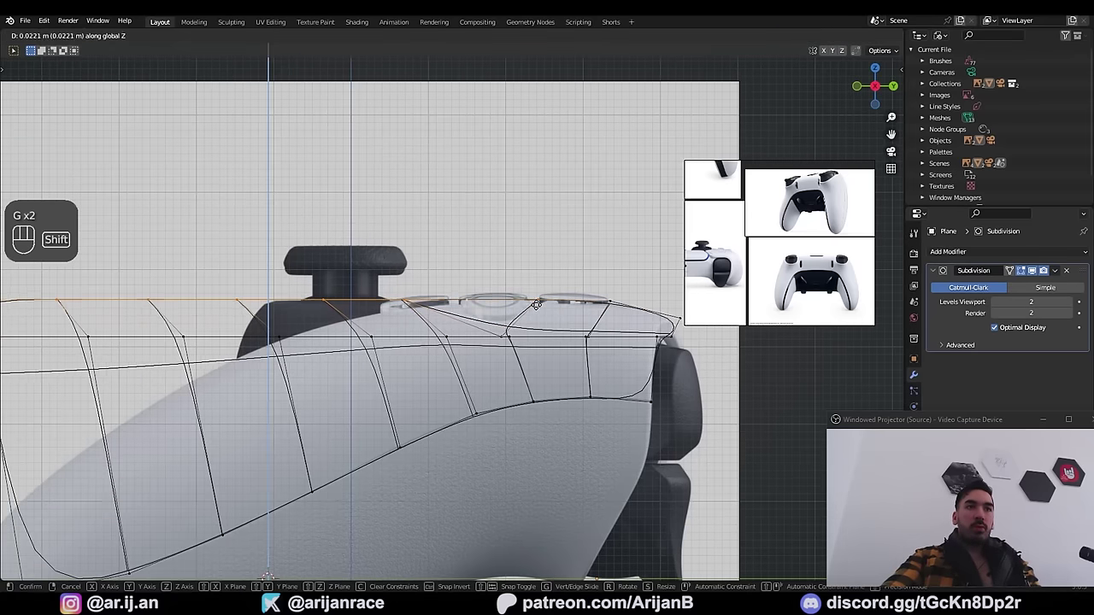
click(540, 312)
Step: Deselect the front vertices already fitted and lower the remaining inner border along Z onto the side-view silhouette
shift+right_click(544, 309)
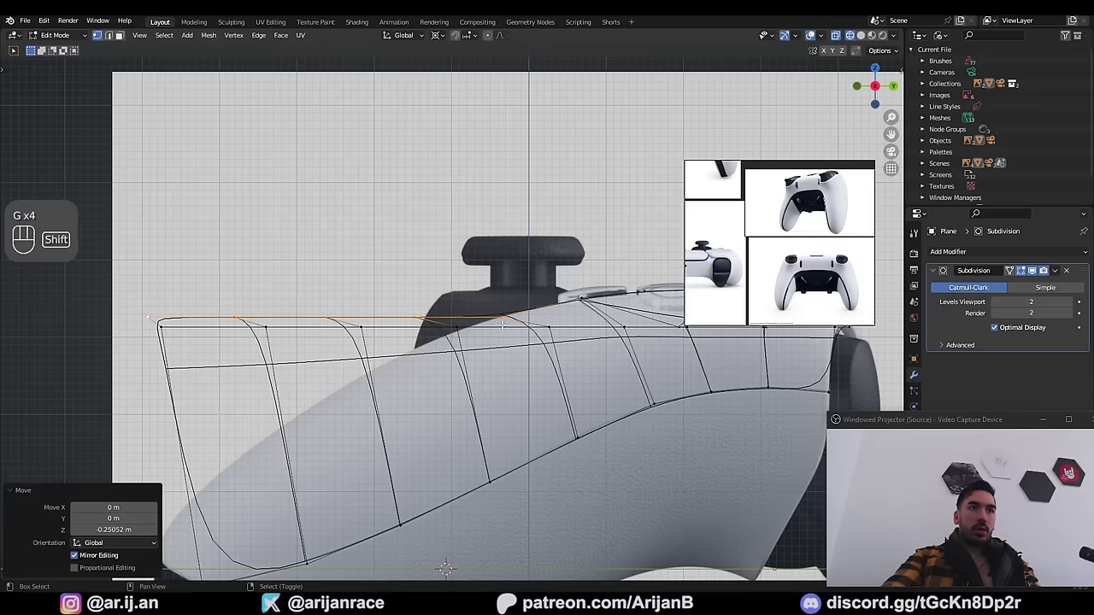
shift+right_click(503, 317)
shift+middle_drag(501, 318, 567, 292)
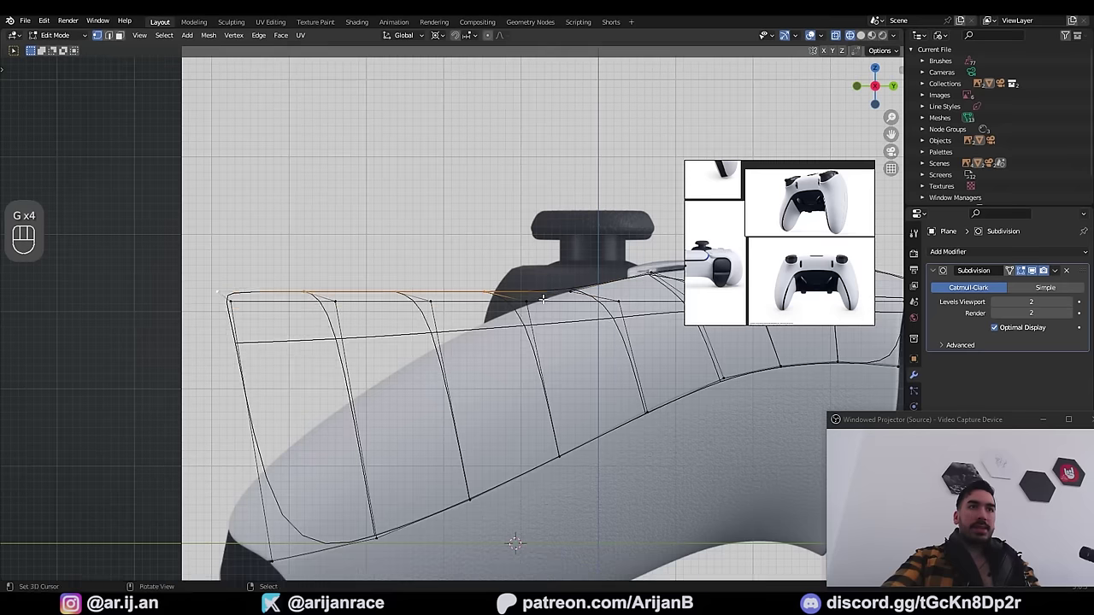
key(g)
middle_click(543, 311)
click(547, 330)
Step: Lower the inner border's last three vertices toward the grip about 0.55 m along Z
shift+right_click(485, 324)
key(g)
shift+middle_drag(488, 323, 496, 278)
middle_click(548, 308)
click(557, 345)
scroll(496, 277, down, 2)
shift+middle_drag(557, 295, 553, 282)
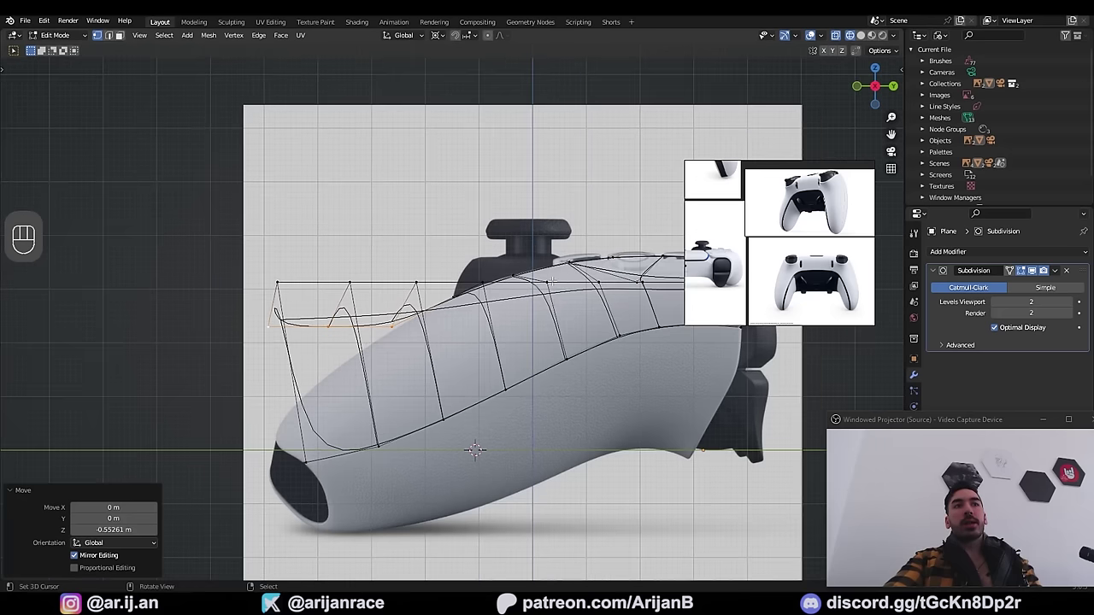
Step: Lower the inner border's last two vertices along Z onto the grip's silhouette, then lower the tip vertex alone
shift+middle_drag(317, 317, 414, 295)
scroll(415, 295, up, 3)
key(g)
shift+right_click(545, 318)
key(g)
click(545, 395)
shift+right_click(446, 390)
key(g)
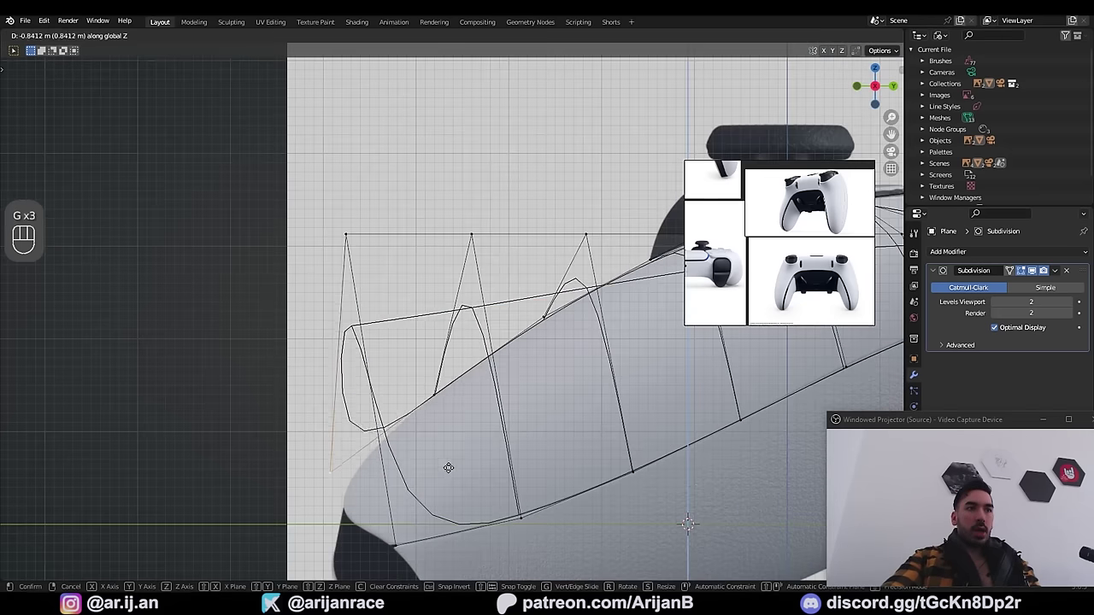
click(462, 494)
Step: Nudge the inner border's tip vertex toward the start of the black grip tip in the side view
shift+middle_drag(337, 502, 368, 449)
scroll(368, 449, down, 1)
key(g)
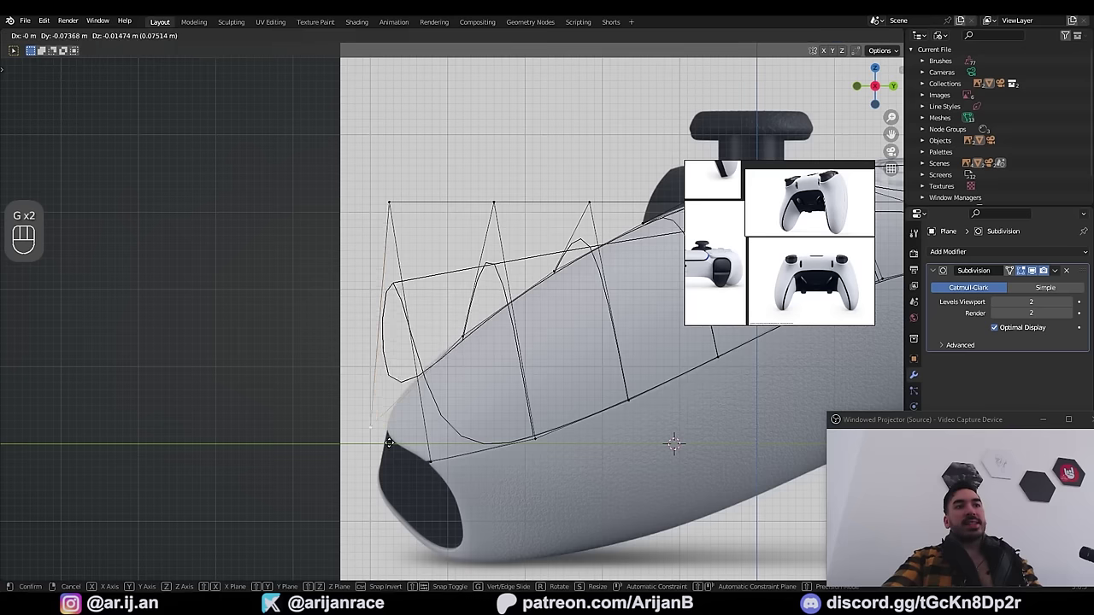
right_click(384, 424)
key(g)
right_click(383, 435)
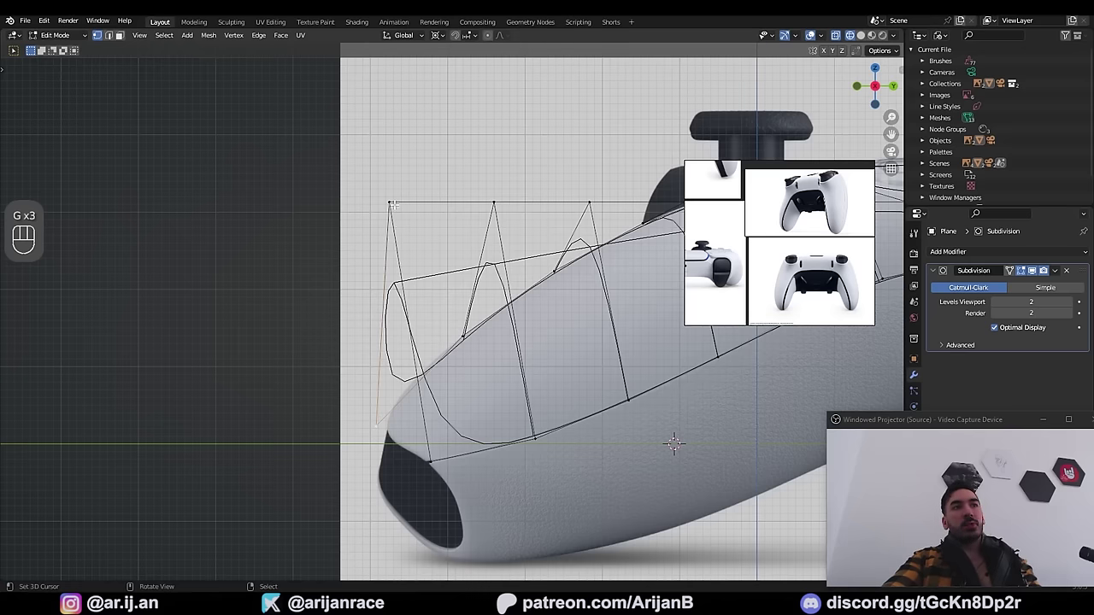
Step: Try lowering the middle loop's end vertex along Z to the grip tip by itself
right_click(392, 204)
shift+middle_drag(432, 217, 356, 207)
key(g)
key(z)
click(350, 438)
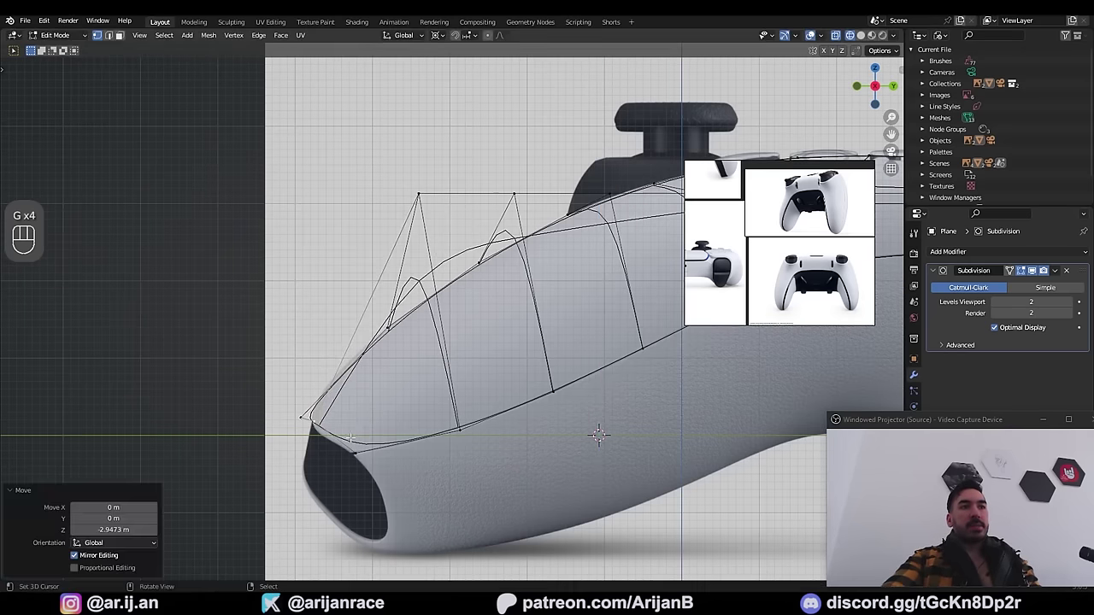
right_click(417, 202)
key(g)
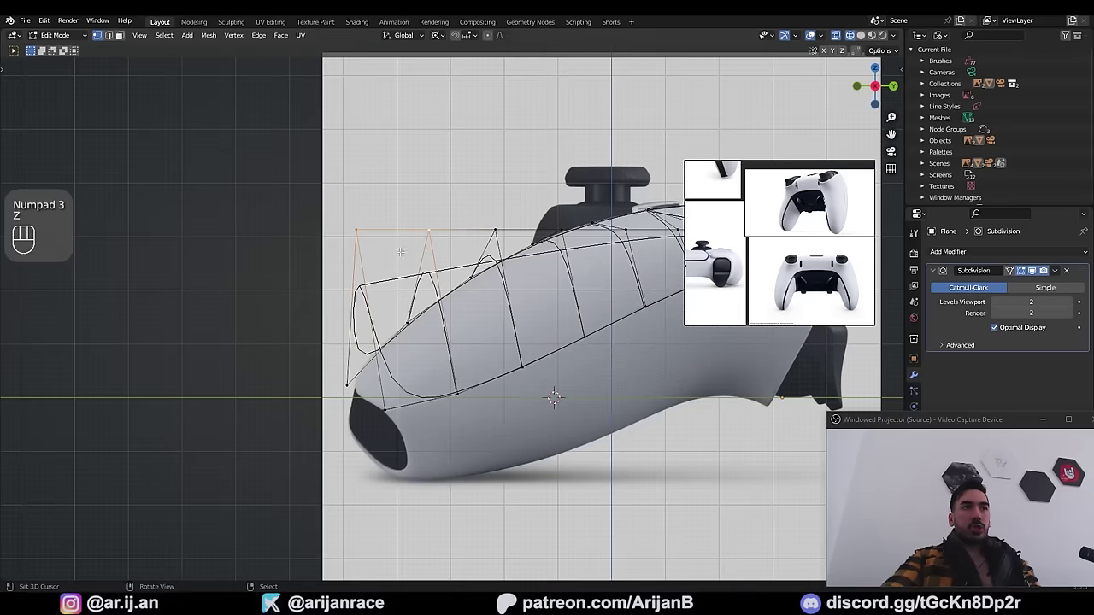
Step: Lower the middle loop's last two vertices along Z to the grip tip, then raise the second one to follow the curve
key(g)
key(z)
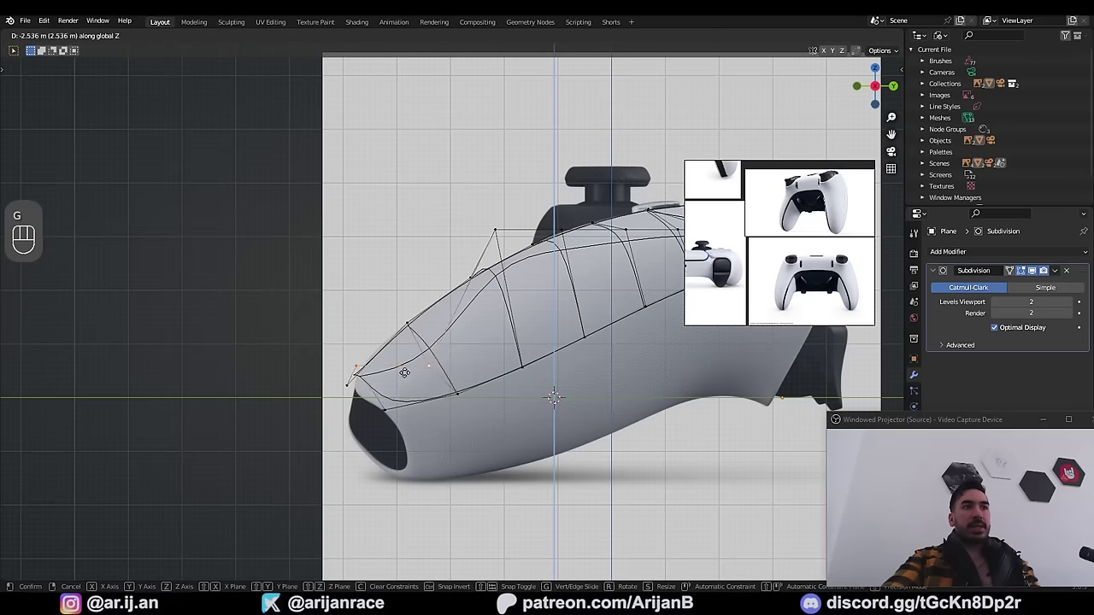
click(416, 393)
right_click(429, 388)
key(g)
middle_click(449, 376)
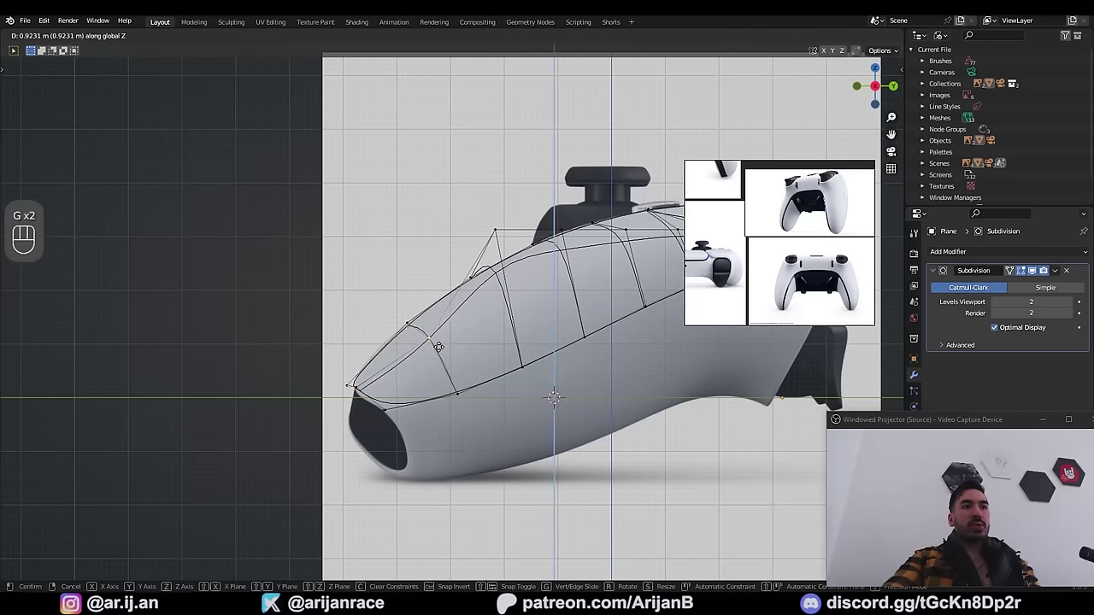
click(440, 346)
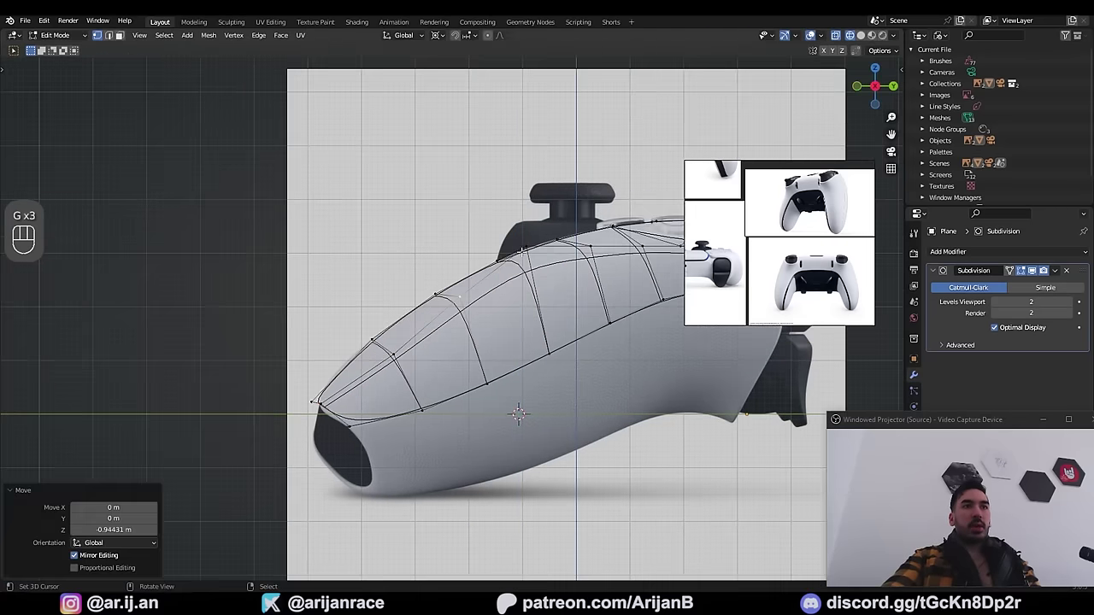
Step: Lower the next middle loop vertex farther from the grip tip slightly along Z to smooth the shell's profile
right_click(523, 250)
key(g)
middle_click(539, 269)
click(539, 271)
key(z)
scroll(506, 313, down, 1)
Step: Select the whole lengthwise middle loop and shift it inward along X
middle_drag(506, 313, 575, 330)
middle_drag(502, 423, 504, 406)
alt+right_click(552, 373)
key(g)
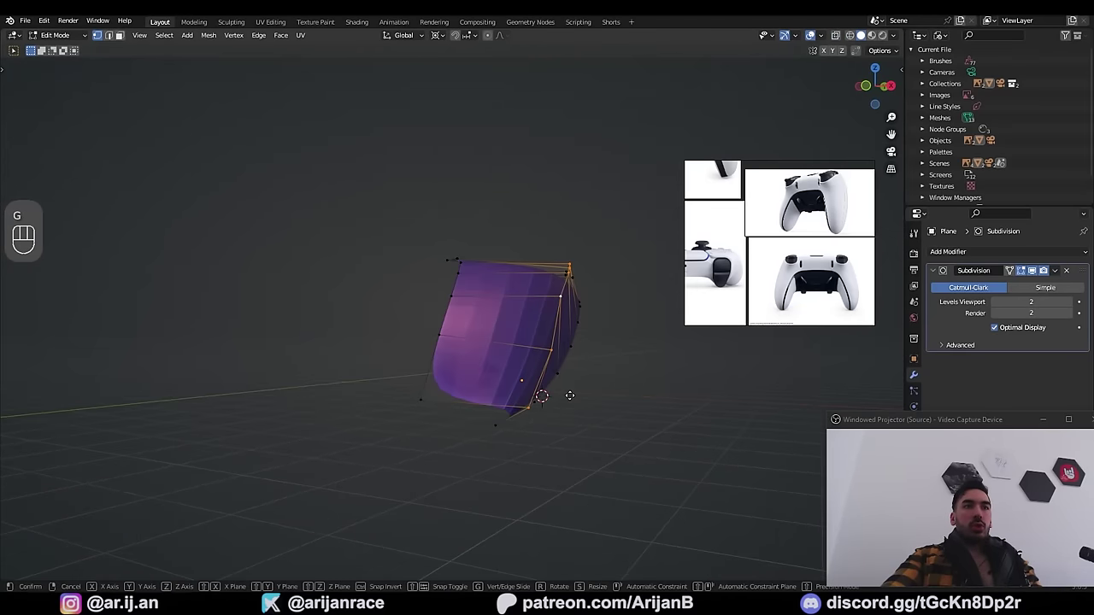
middle_click(558, 395)
click(530, 391)
Step: Adjust the middle loop along X in progressively smaller groups, leaving out the vertices nearest the grip tip
shift+right_click(481, 401)
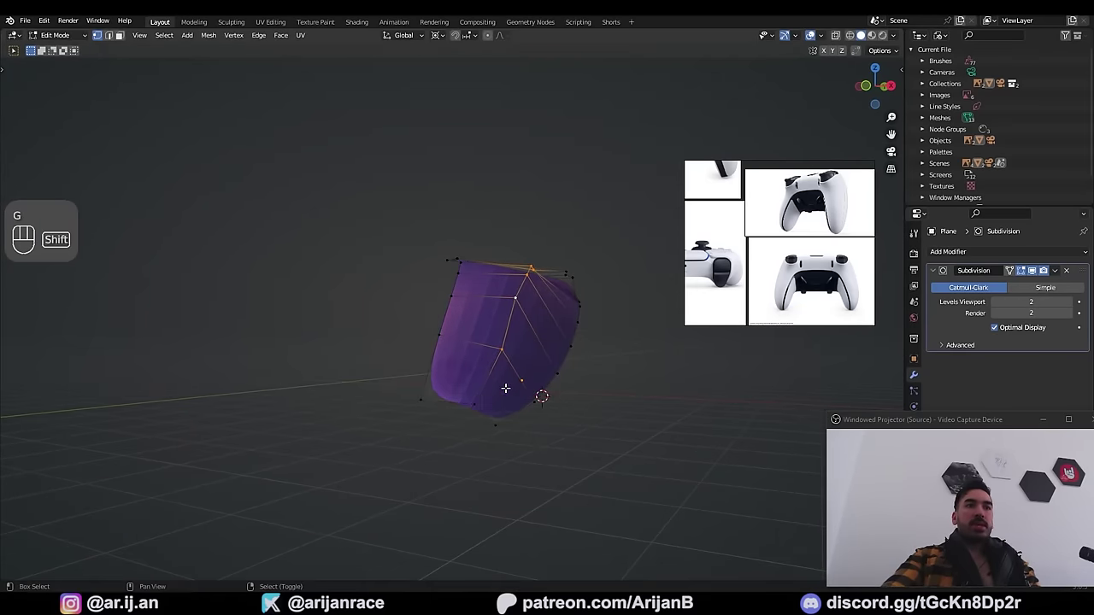
key(g)
middle_click(532, 377)
key(g)
middle_click(543, 336)
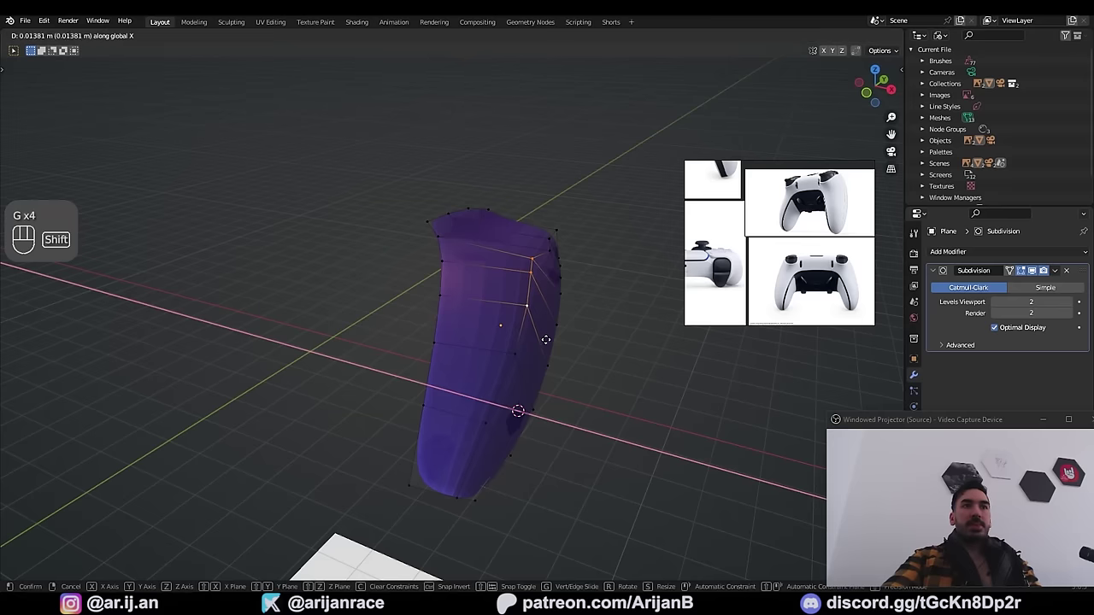
click(544, 336)
shift+right_click(535, 286)
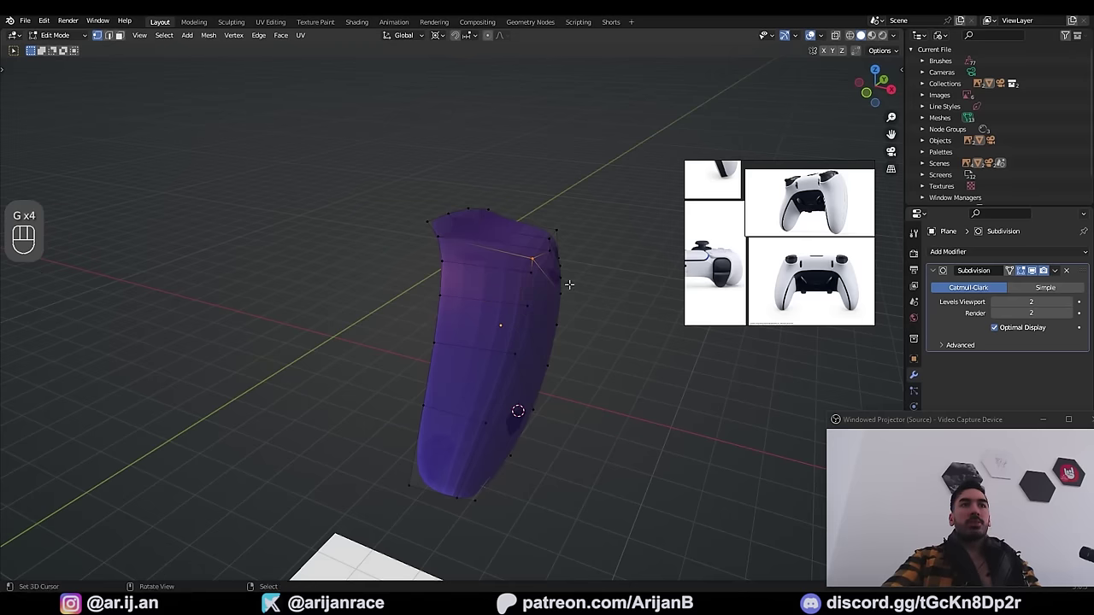
key(g)
middle_click(573, 285)
click(574, 283)
Step: Check the shell's curvature, then shift the middle loop's selected front portion along X to round the side
middle_drag(475, 451, 518, 352)
key(Tab)
key(Tab)
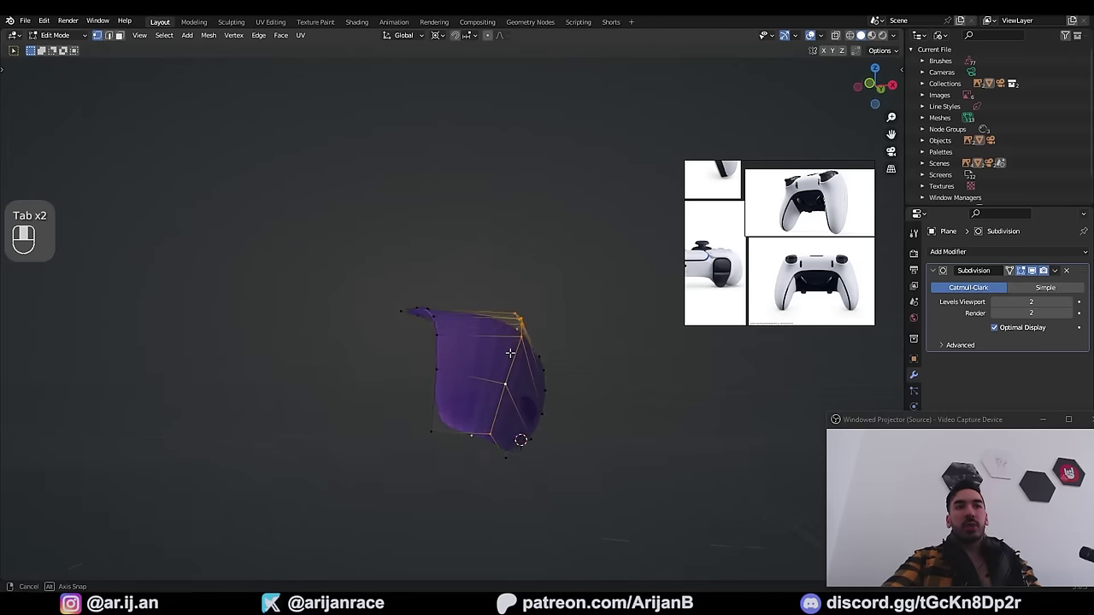
key(g)
key(x)
click(527, 356)
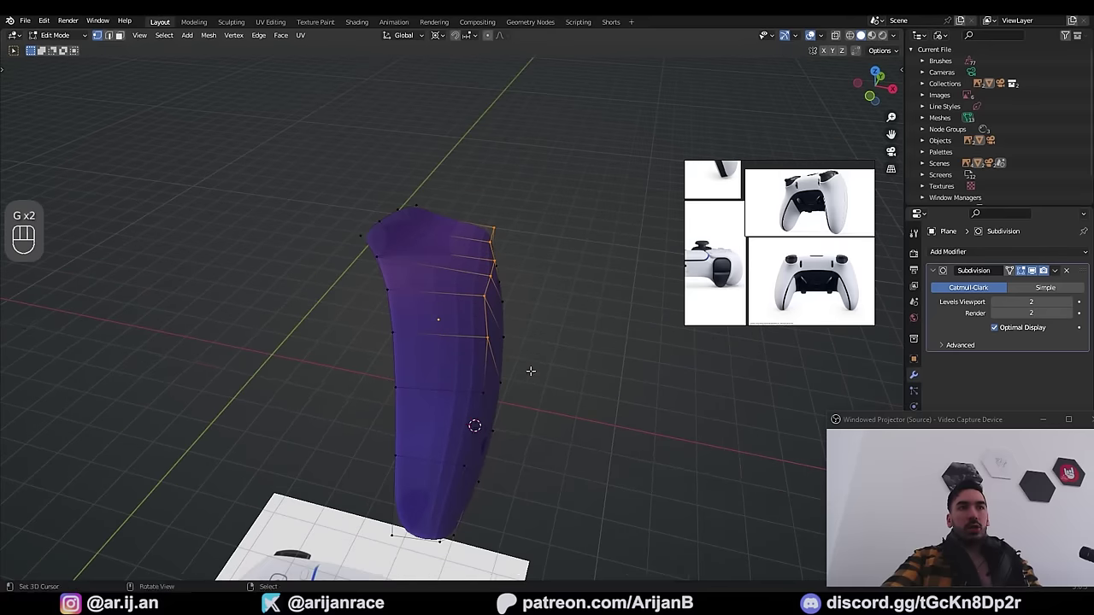
key(g)
middle_click(532, 371)
click(531, 369)
Step: Fine-tune the front end of the middle loop along X, dropping one more vertex from the selection before each move
shift+right_click(496, 336)
key(g)
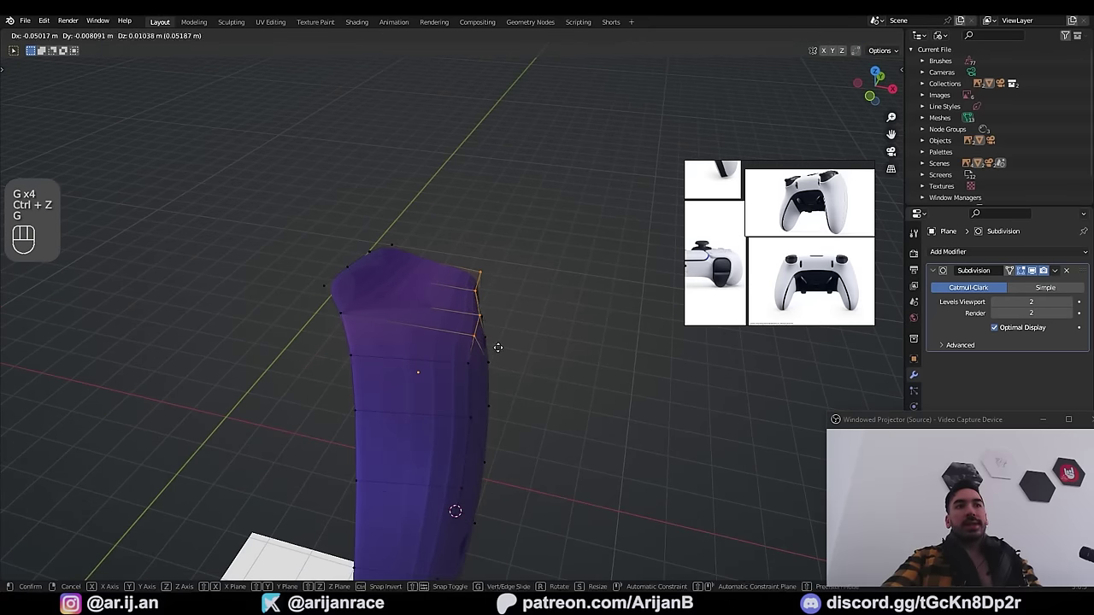
middle_click(496, 345)
click(489, 342)
shift+right_click(462, 330)
key(g)
middle_click(493, 328)
click(488, 330)
shift+right_click(464, 313)
key(g)
middle_click(495, 305)
click(504, 309)
Step: Review the smoothed shell in and out of Edit Mode and save the file
middle_drag(506, 311, 500, 453)
key(Tab)
scroll(502, 418, up, 2)
key(Tab)
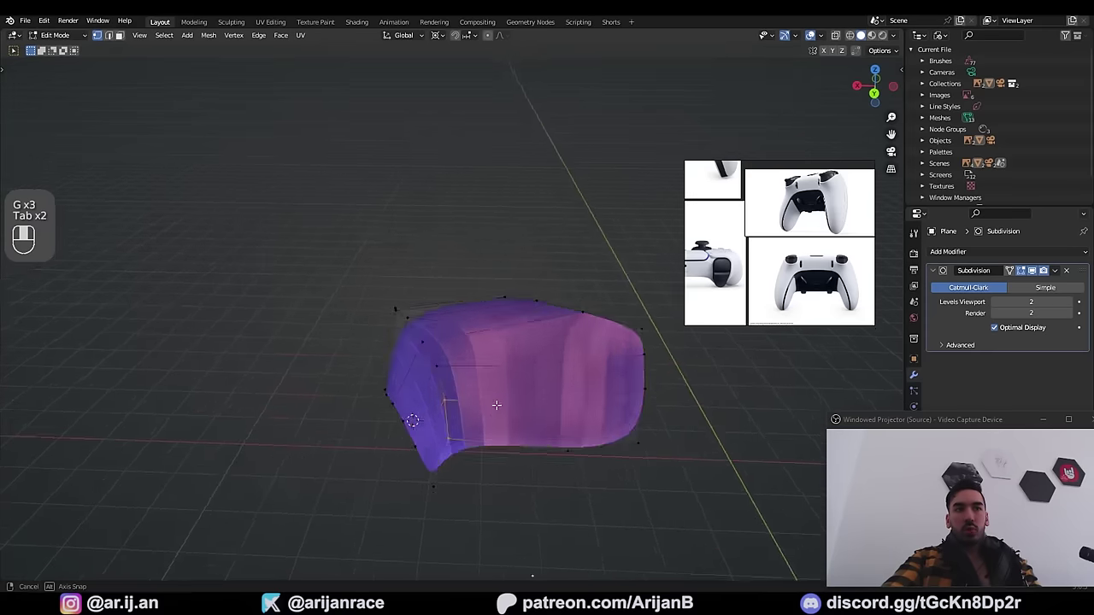
key(Tab)
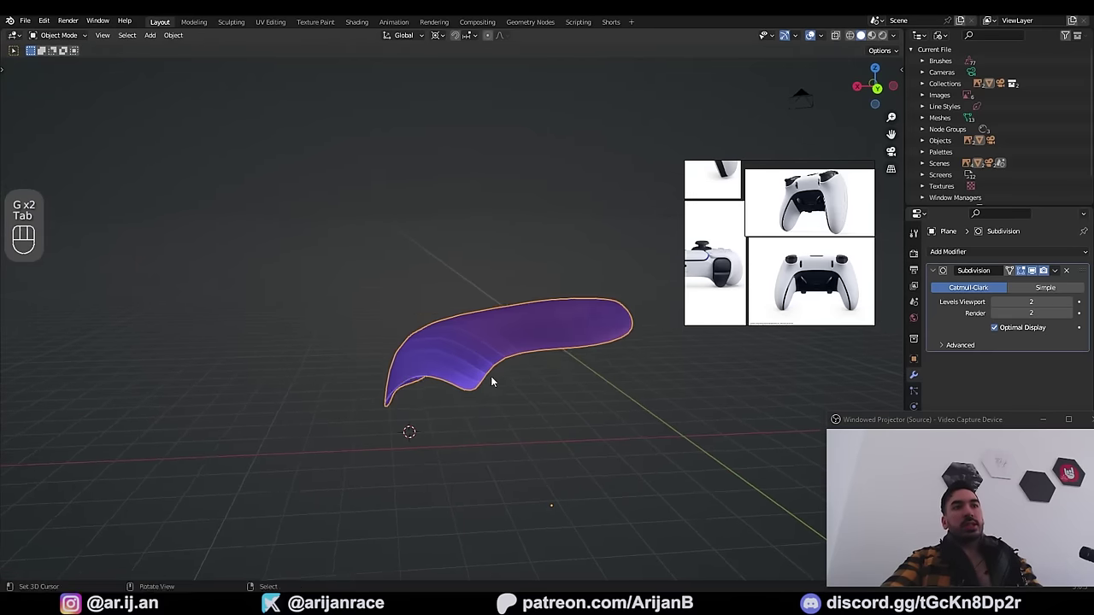
key(ctrl+s)
Step: Examine the shell from above and from the front, and bring the controller's trigger-side photo into view for comparison
middle_drag(445, 376, 457, 316)
key(Tab)
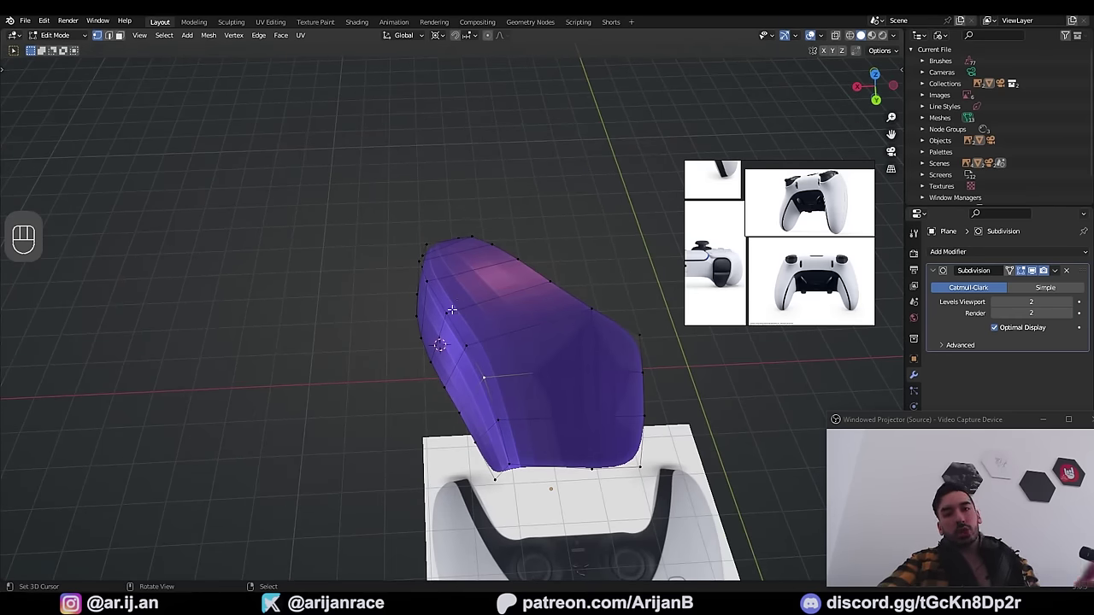
key(Tab)
middle_drag(451, 310, 584, 409)
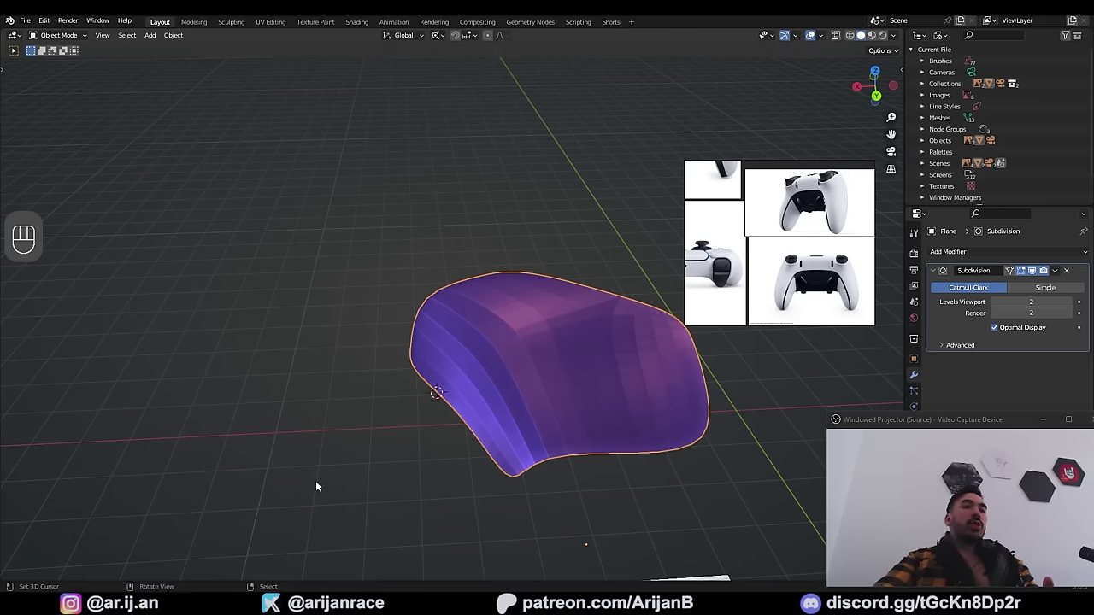
middle_drag(686, 288, 747, 297)
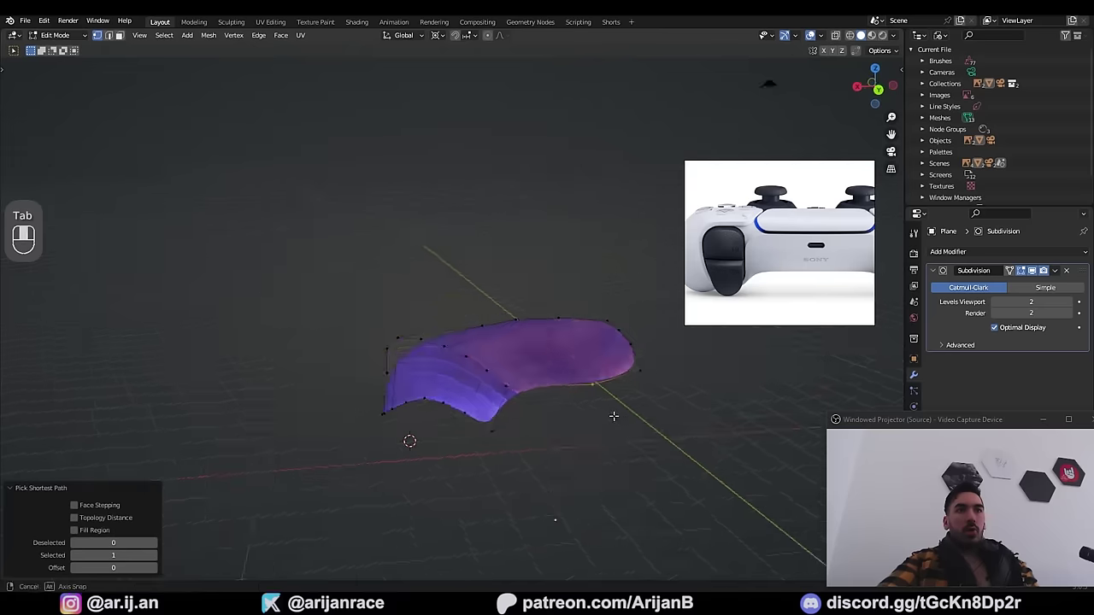
Step: Try moving a front-edge vertex of the shell along Z, and undo the recent changes
middle_drag(613, 416, 589, 395)
key(g)
key(z)
key(ctrl+z)
key(ctrl+z)
key(ctrl+z)
key(ctrl+z)
key(ctrl+z)
key(ctrl+z)
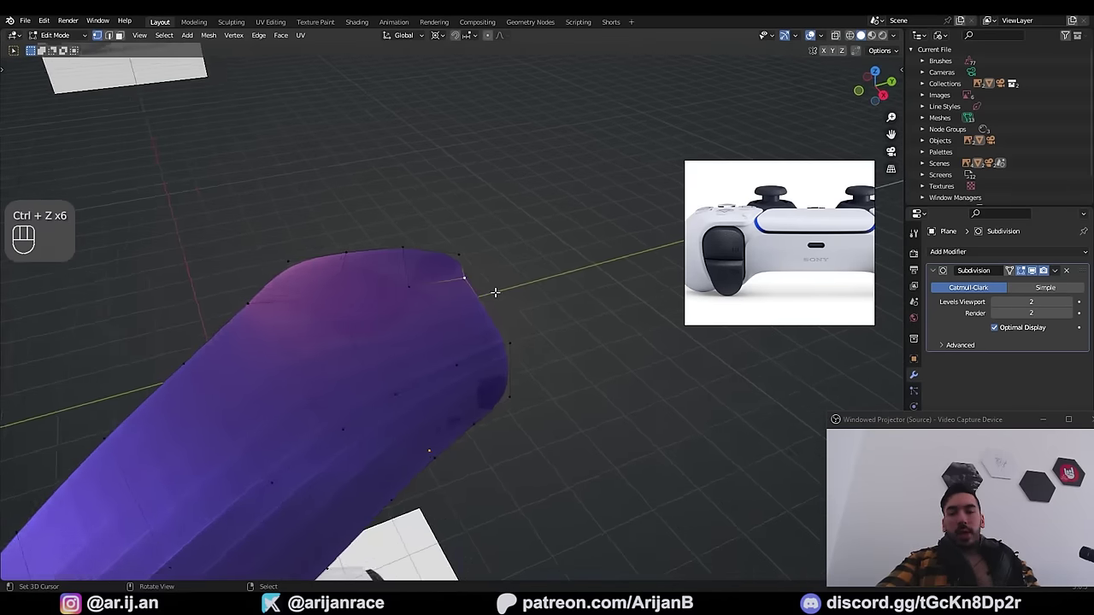
Step: In the top view, reposition the shell's front-edge vertex to fit the outline, then fine-tune the edge with a vertex slide
key(KP_7)
key(z)
key(g)
click(444, 347)
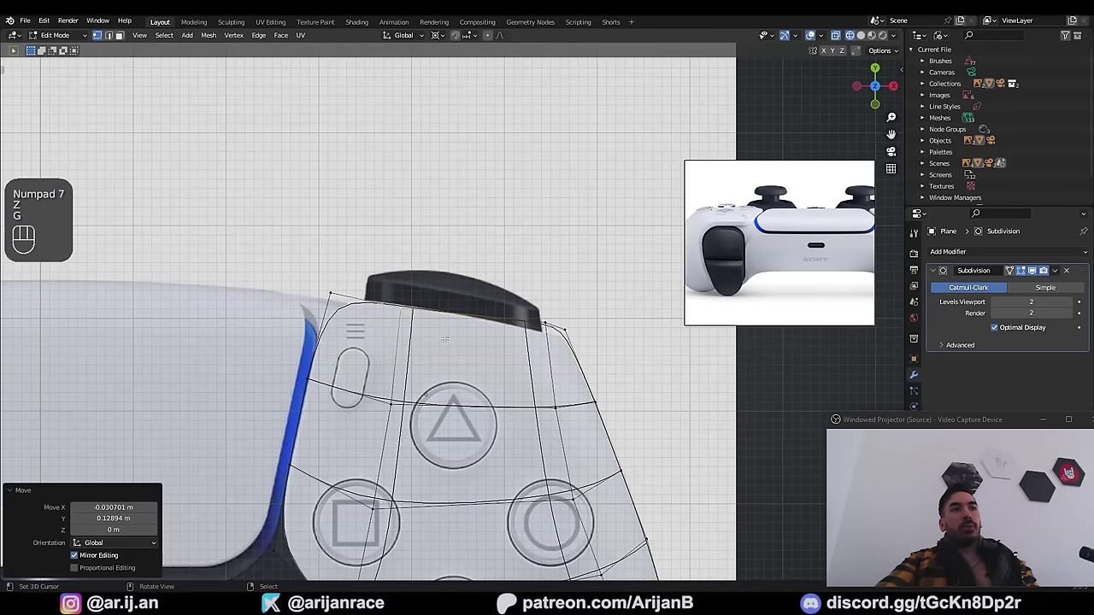
key(g)
key(g)
click(577, 338)
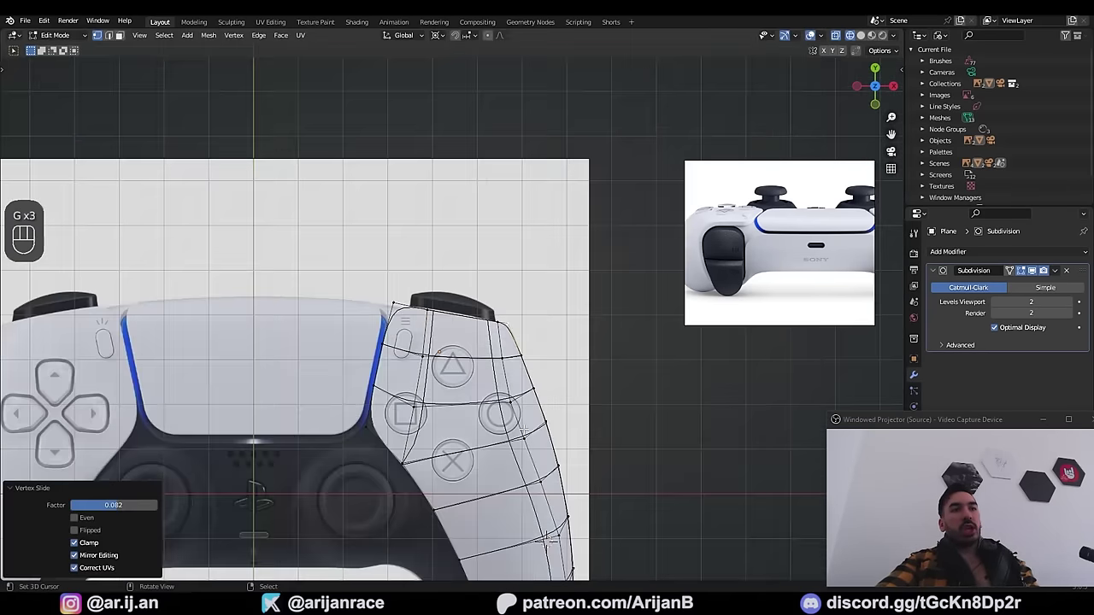
Step: Try a centred lengthwise loop cut along the shell, viewing its flow from several angles, and undo it
key(ctrl+r)
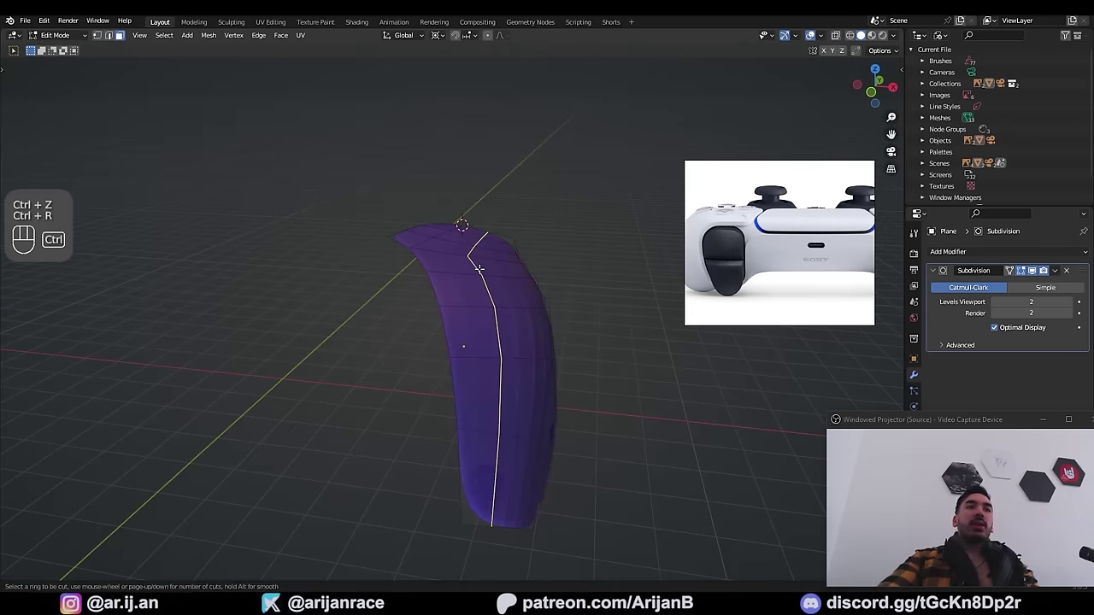
click(480, 269)
click(480, 270)
middle_drag(474, 313, 506, 311)
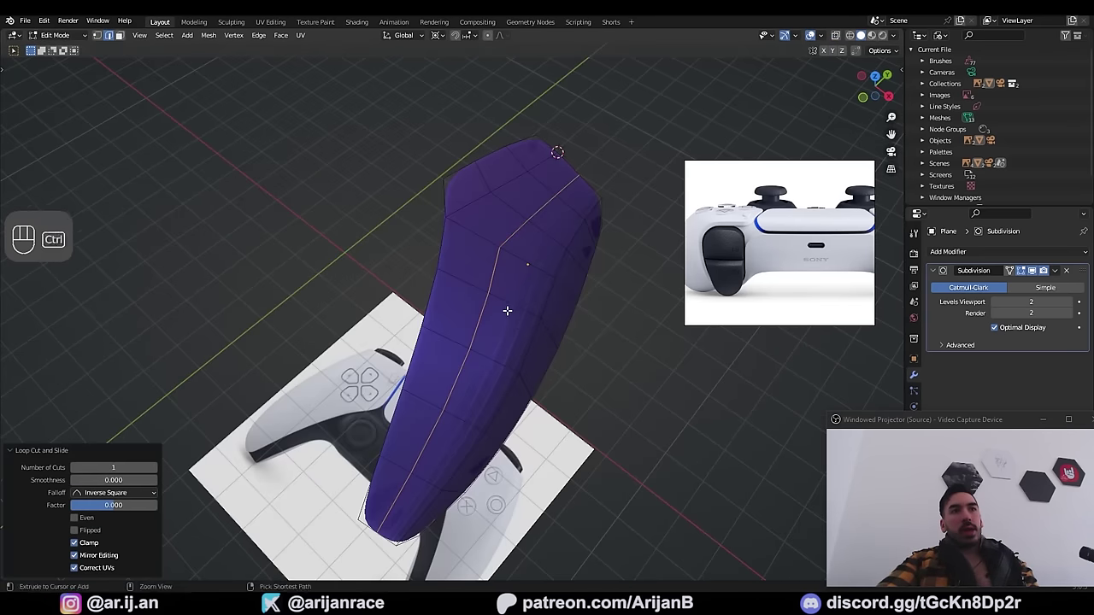
key(ctrl+z)
key(3)
middle_drag(504, 272, 476, 333)
key(ctrl+r)
click(475, 333)
click(475, 333)
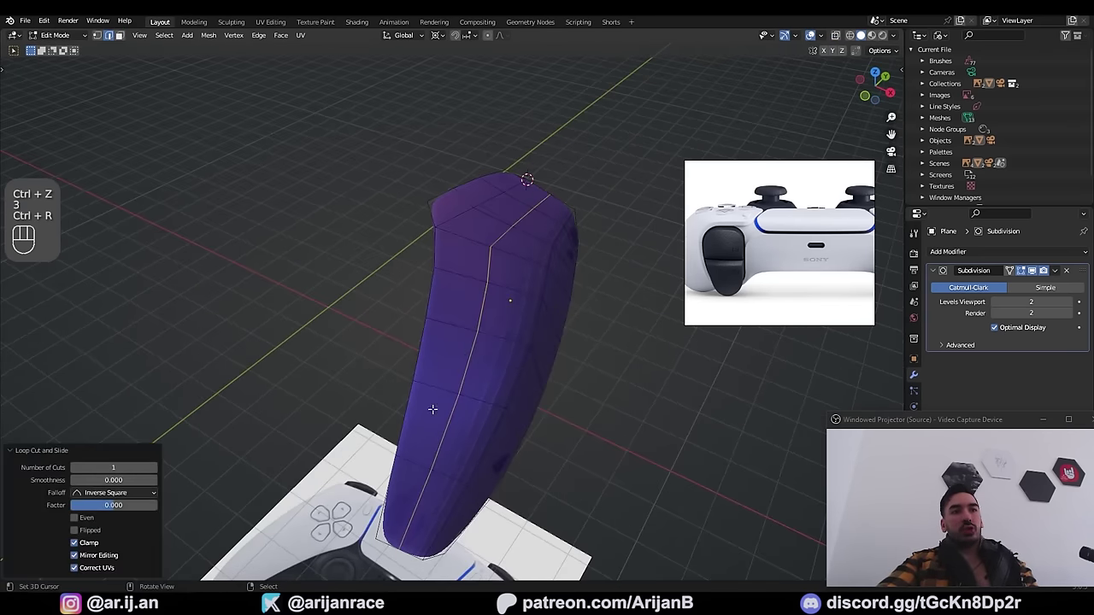
middle_drag(434, 409, 479, 317)
Step: Try a centred loop cut through the broad inner section of the shell's front end, and undo it
key(ctrl+r)
click(480, 317)
click(480, 318)
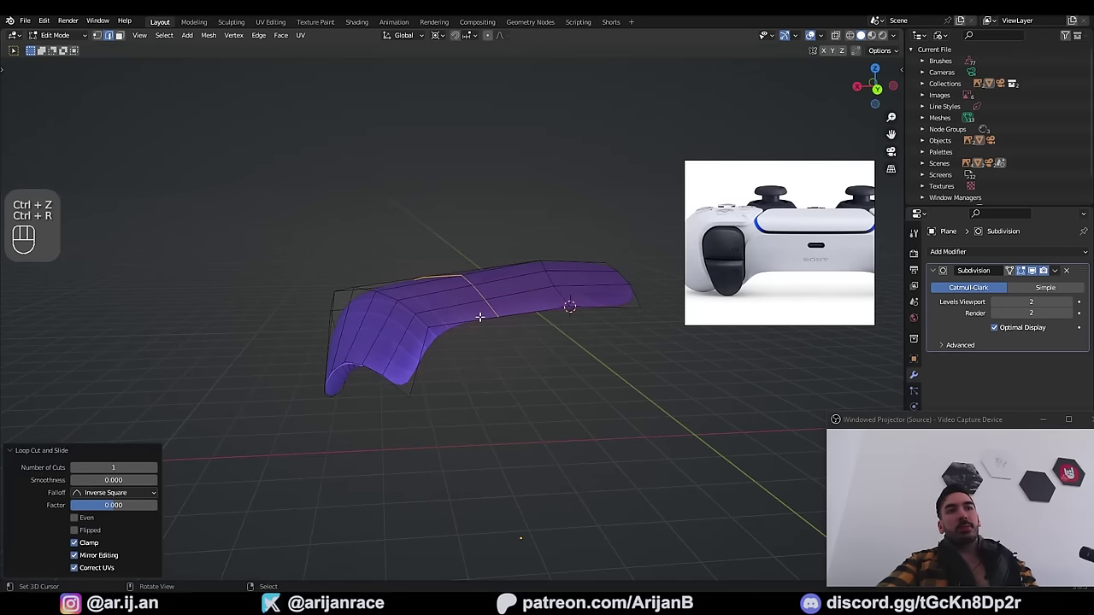
key(ctrl+z)
middle_drag(517, 299, 578, 319)
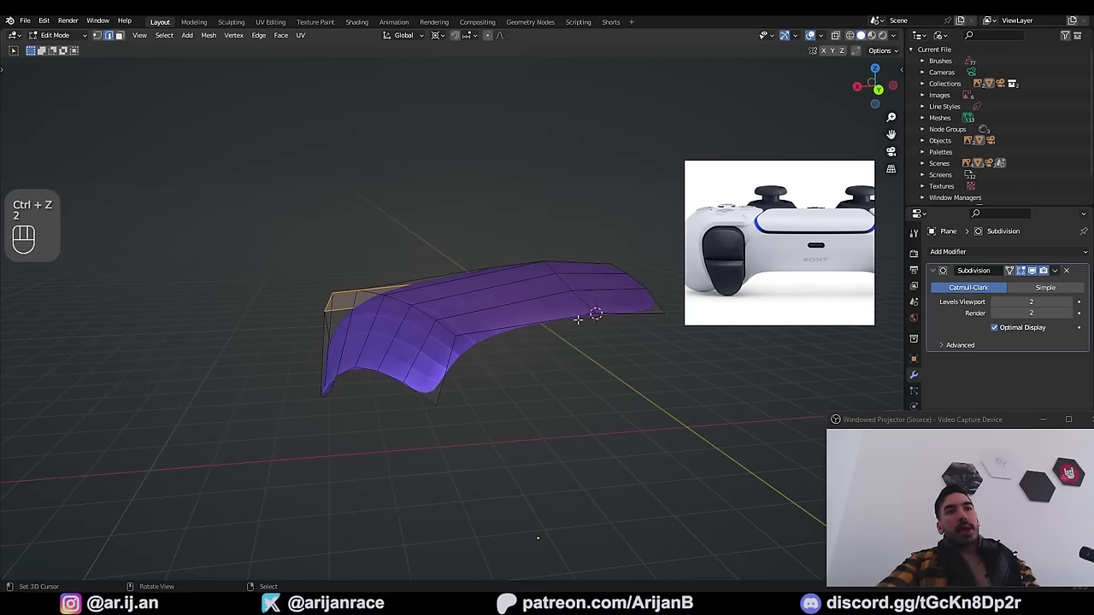
key(ctrl+r)
click(508, 322)
click(508, 322)
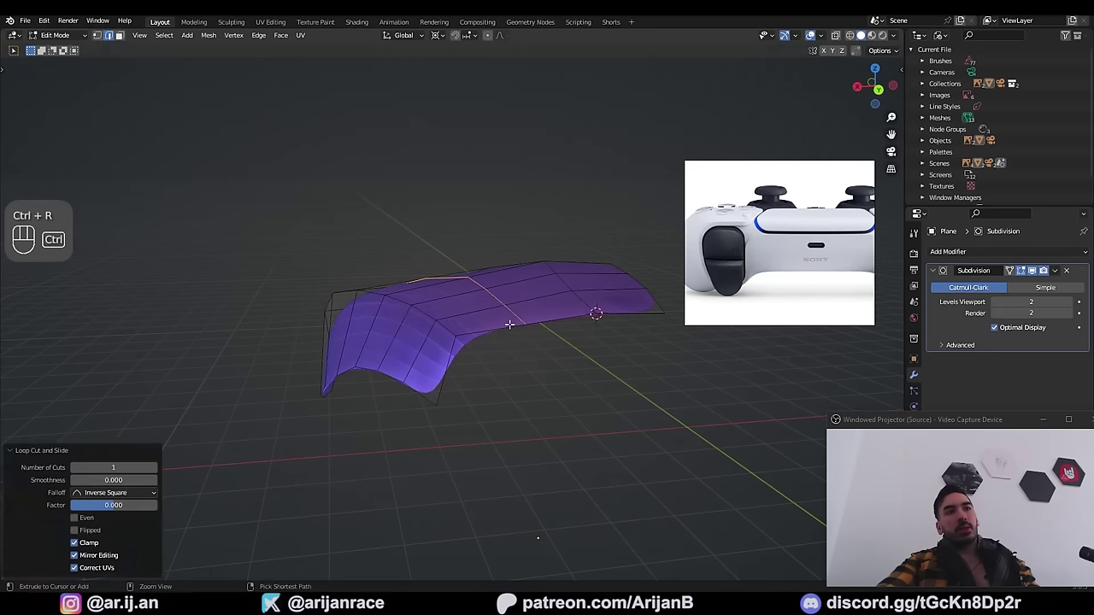
key(ctrl+z)
Step: Add a loop cut through the broad inner section of the shell's front end
key(ctrl+r)
click(503, 310)
click(502, 309)
Step: Move a vertex on the lower border of the shell's front end along Z
middle_drag(442, 331, 426, 336)
key(1)
right_drag(425, 336, 430, 332)
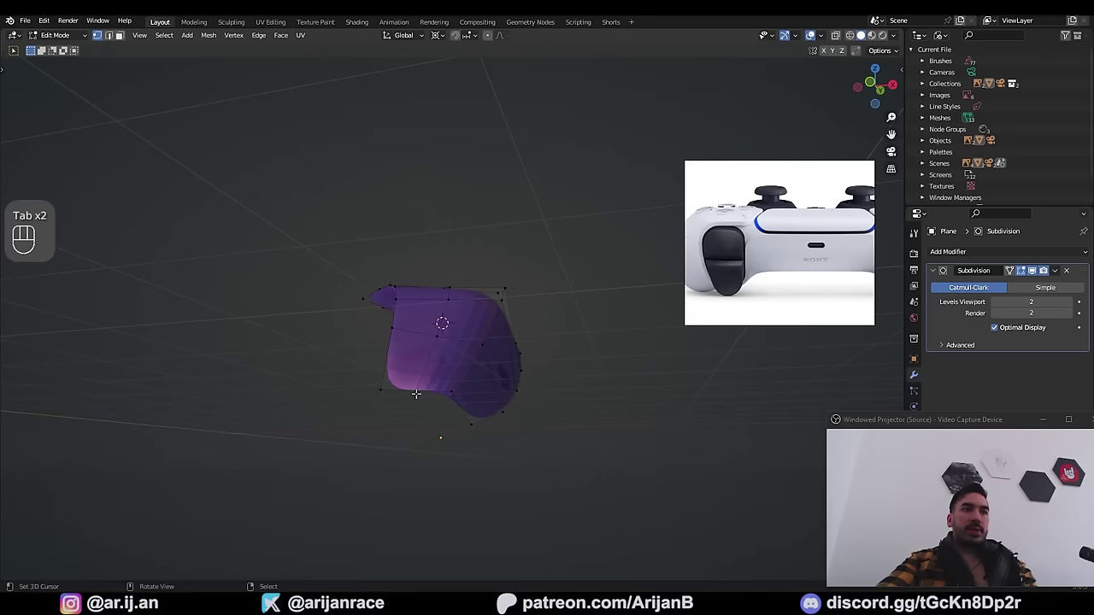
right_click(456, 395)
key(g)
key(z)
click(457, 391)
Step: Slide the lengthwise edges near the shell's outer side by a factor of about -0.355, then reposition the edge path freely
key(g)
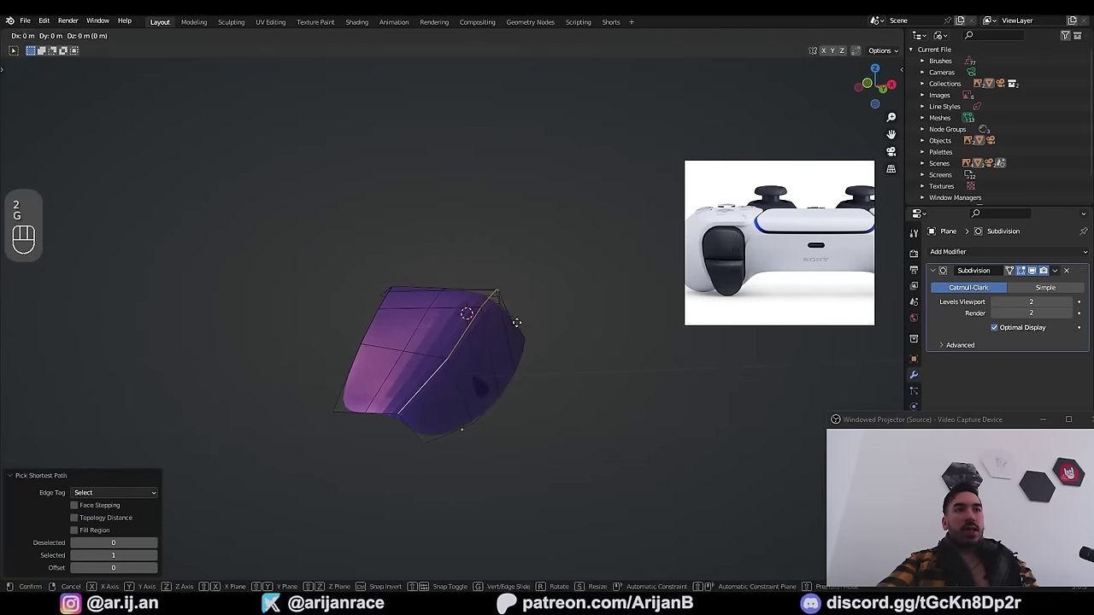
key(g)
click(521, 343)
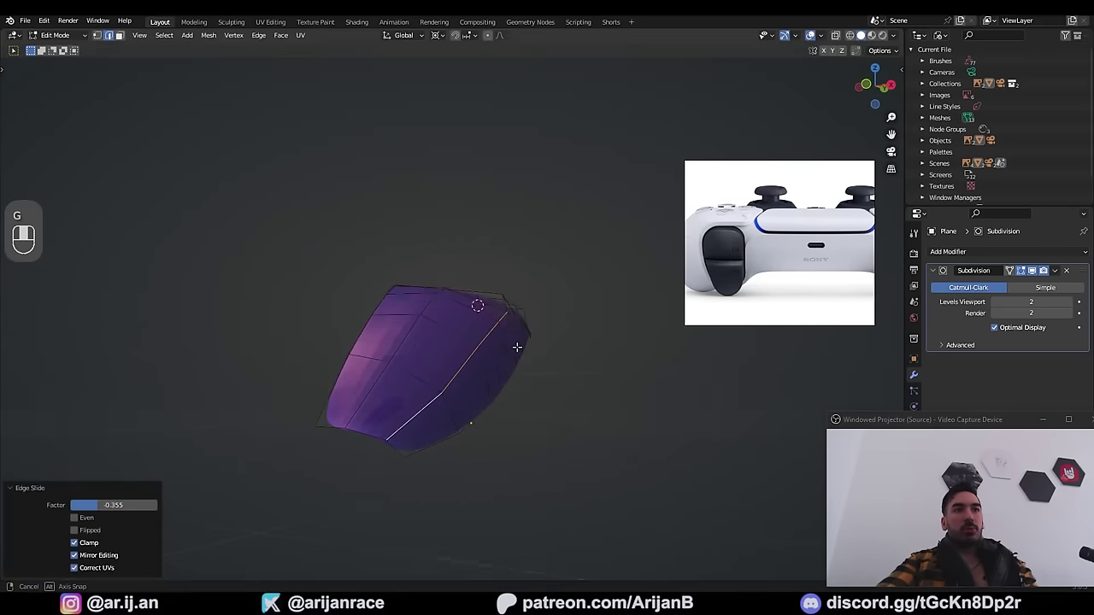
key(g)
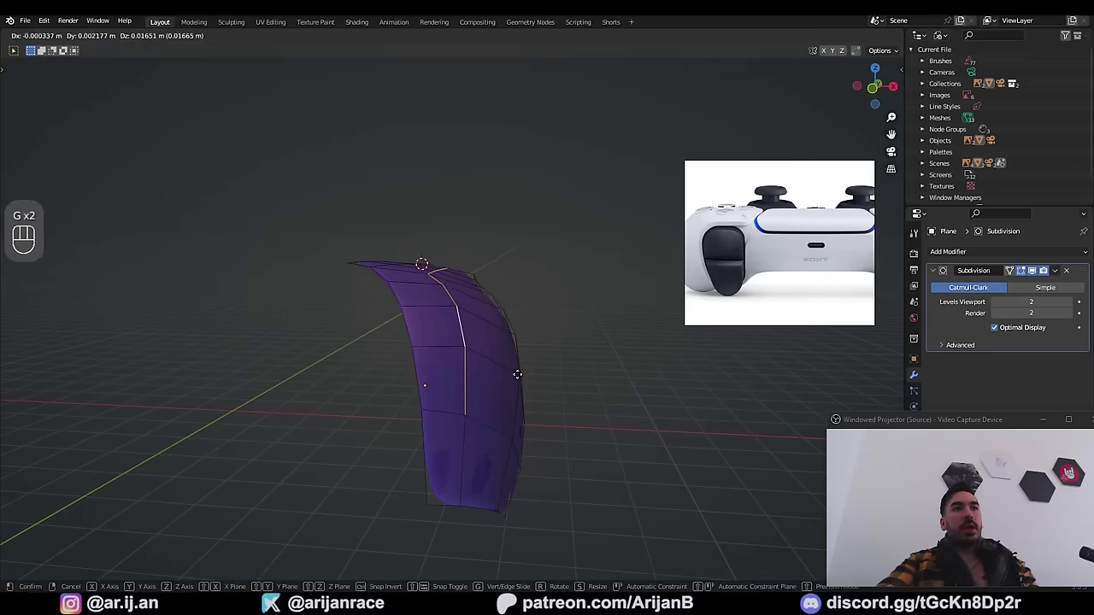
middle_drag(518, 374, 425, 407)
click(522, 373)
Step: Reposition a shell vertex to even out the surface, checking the smoothed shape in and out of Edit Mode
key(Tab)
key(Tab)
key(1)
key(Tab)
key(Tab)
key(Tab)
key(Tab)
key(1)
key(g)
click(340, 403)
key(Tab)
key(Tab)
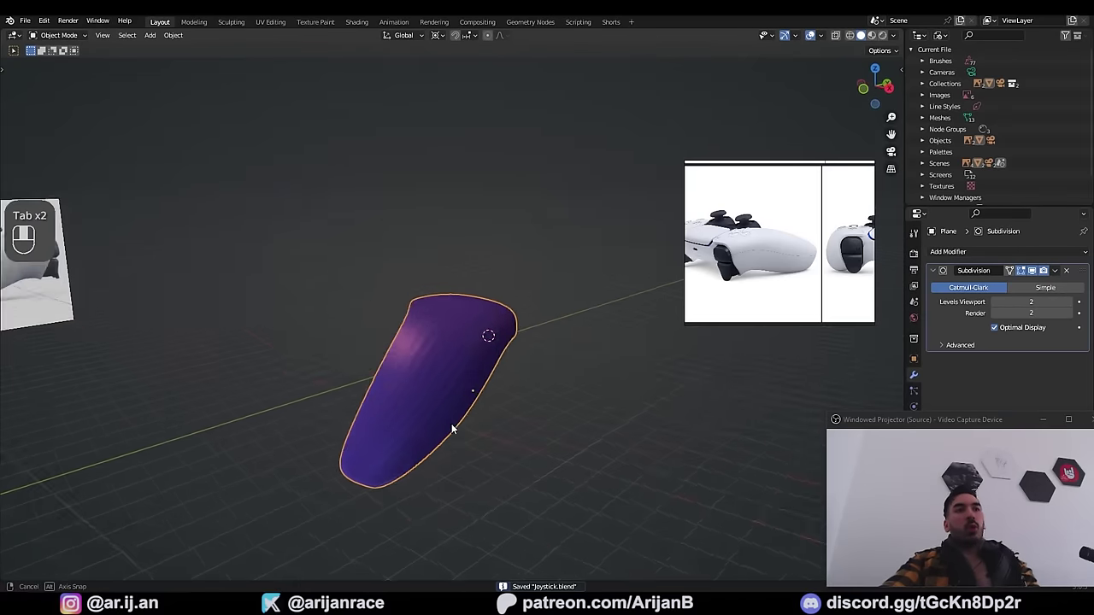
Step: Apply Shade Smooth to the shell and compare it with the reference in the right side view
middle_drag(453, 429, 204, 106)
click(172, 36)
click(213, 288)
key(KP_3)
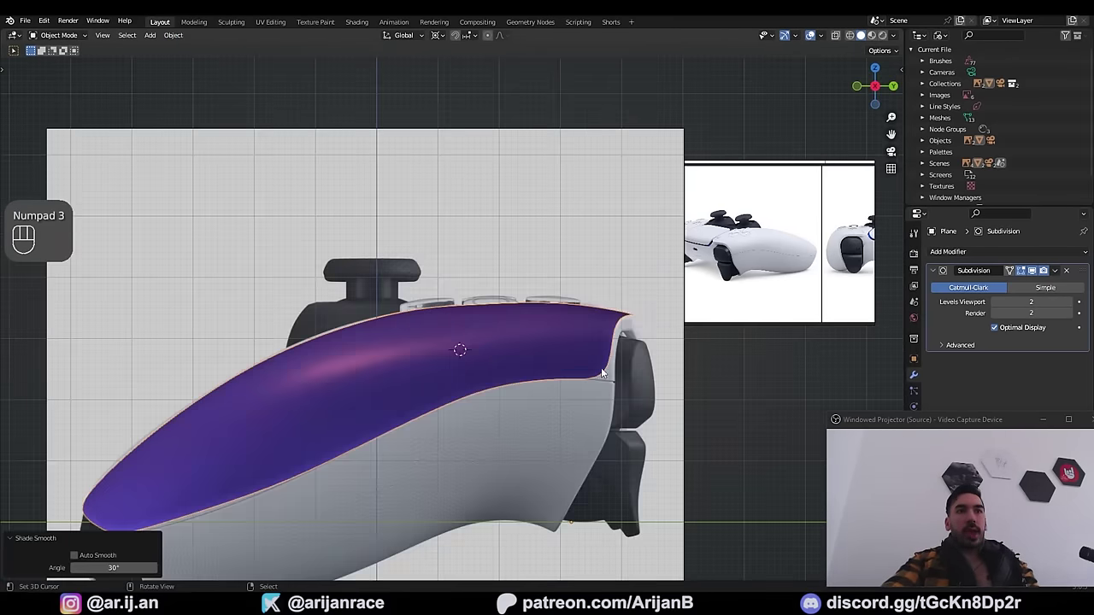
Step: Set the mean crease of the edges along the shell's front border to 1
key(Tab)
key(2)
scroll(627, 351, down, 2)
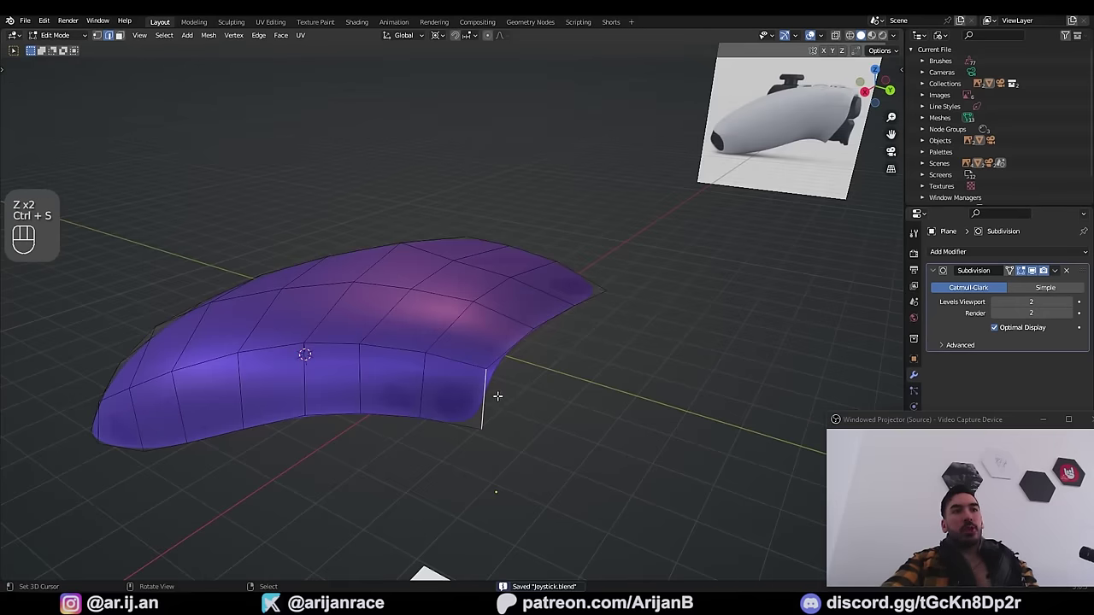
ctrl+click(577, 312)
key(1)
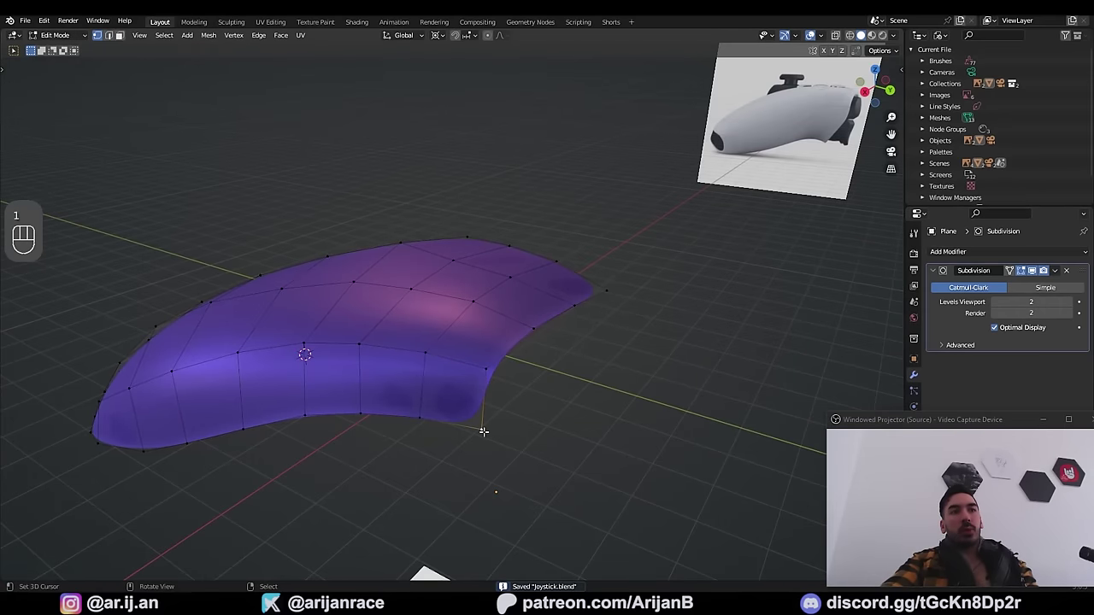
middle_drag(484, 432, 524, 464)
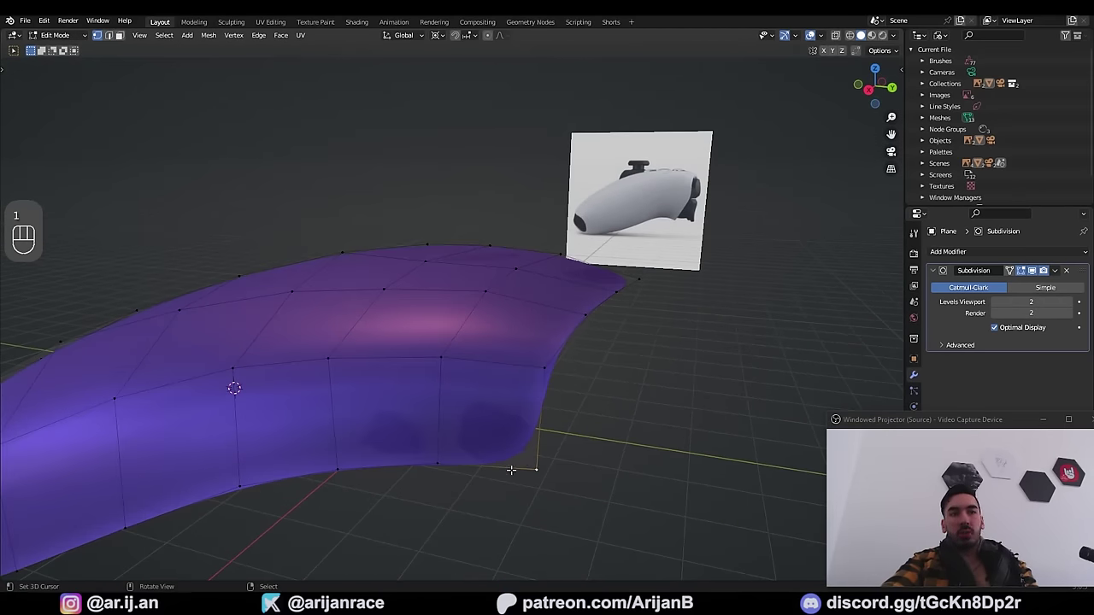
key(2)
shift+middle_drag(564, 359, 523, 358)
key(n)
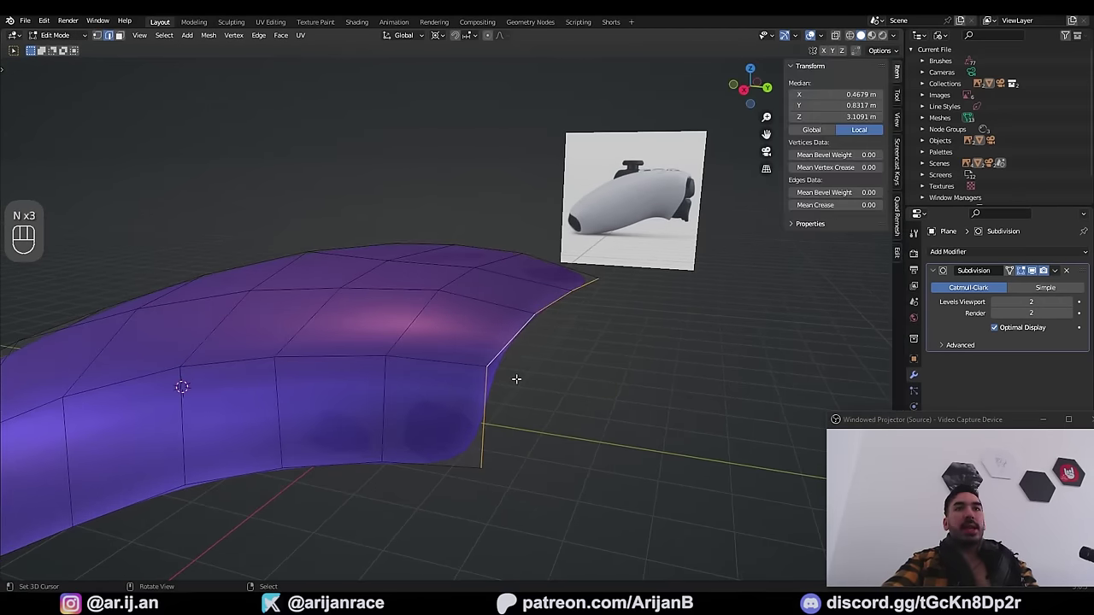
click(809, 67)
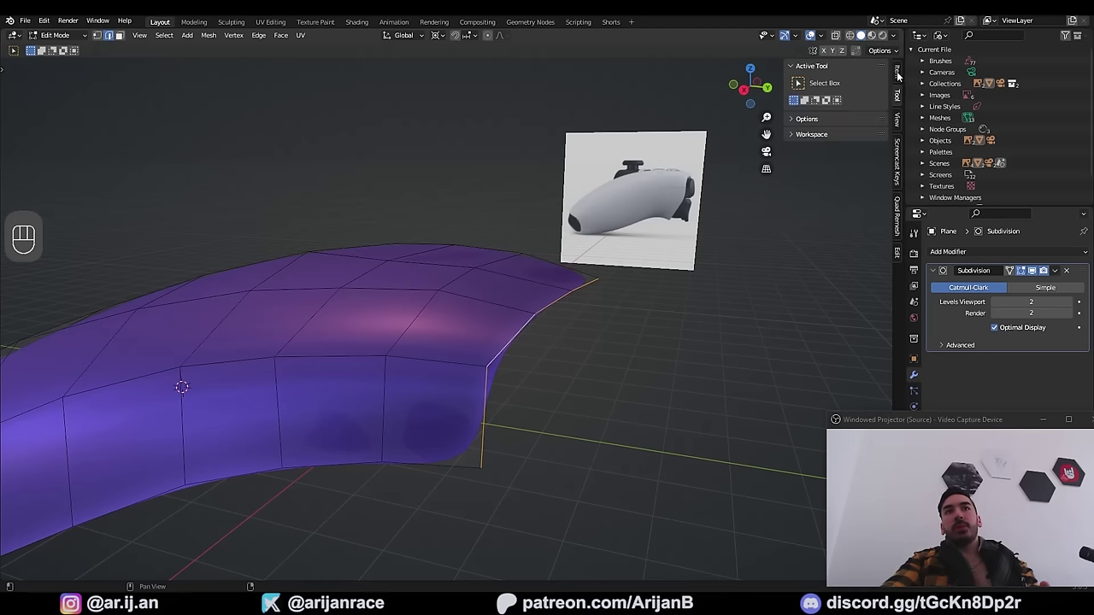
click(809, 67)
click(809, 68)
click(809, 67)
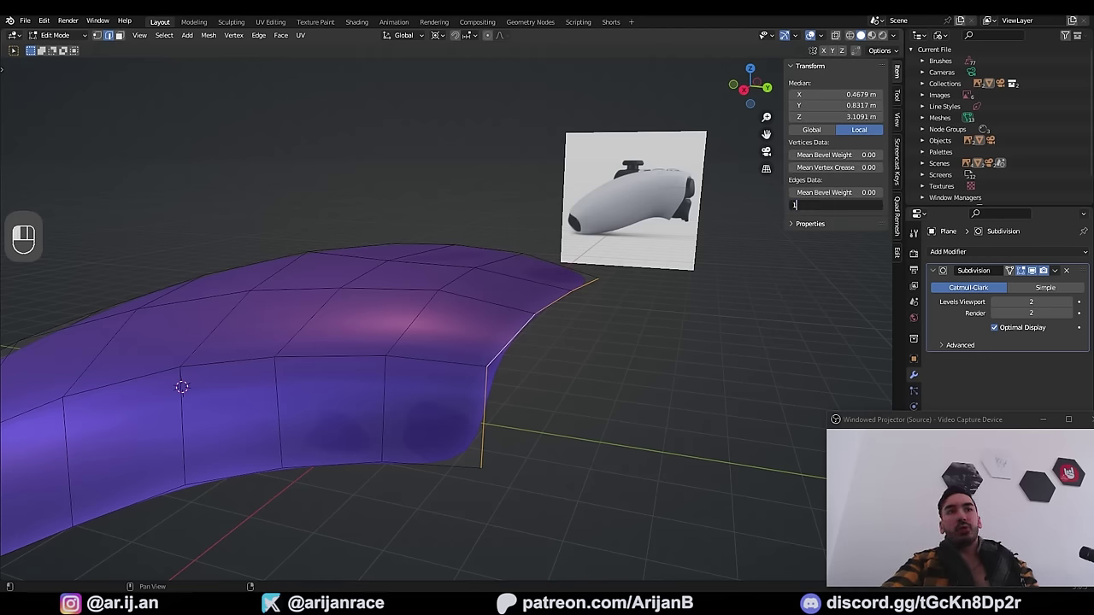
key(Return)
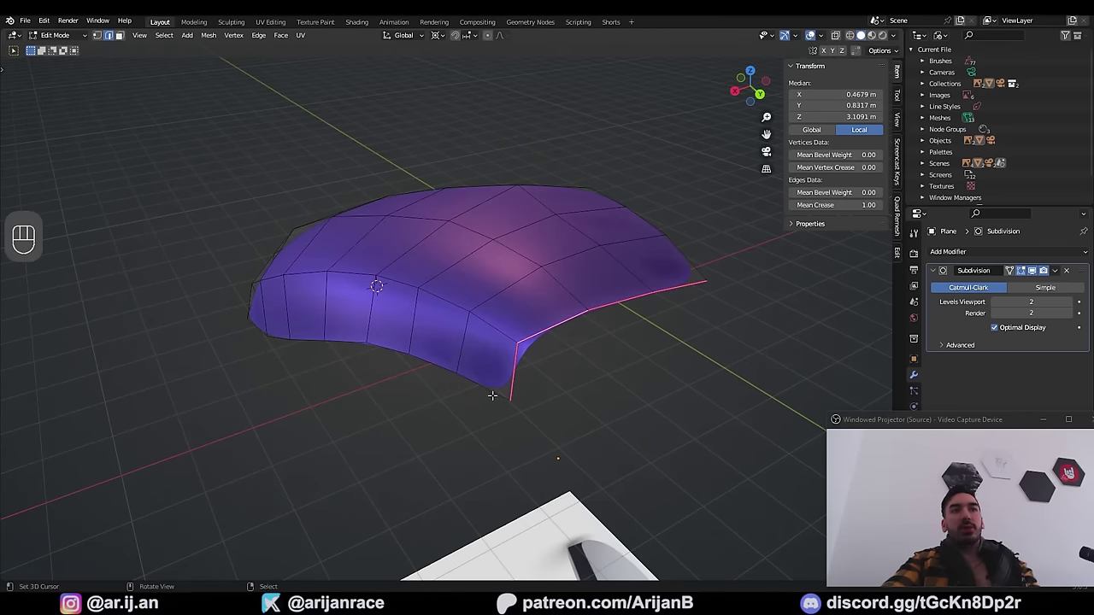
Step: Crease the shell's remaining open border edges, including both long sides and the handle tip, with a mean crease of 1
key(2)
alt+right_click(480, 387)
middle_drag(282, 398, 413, 379)
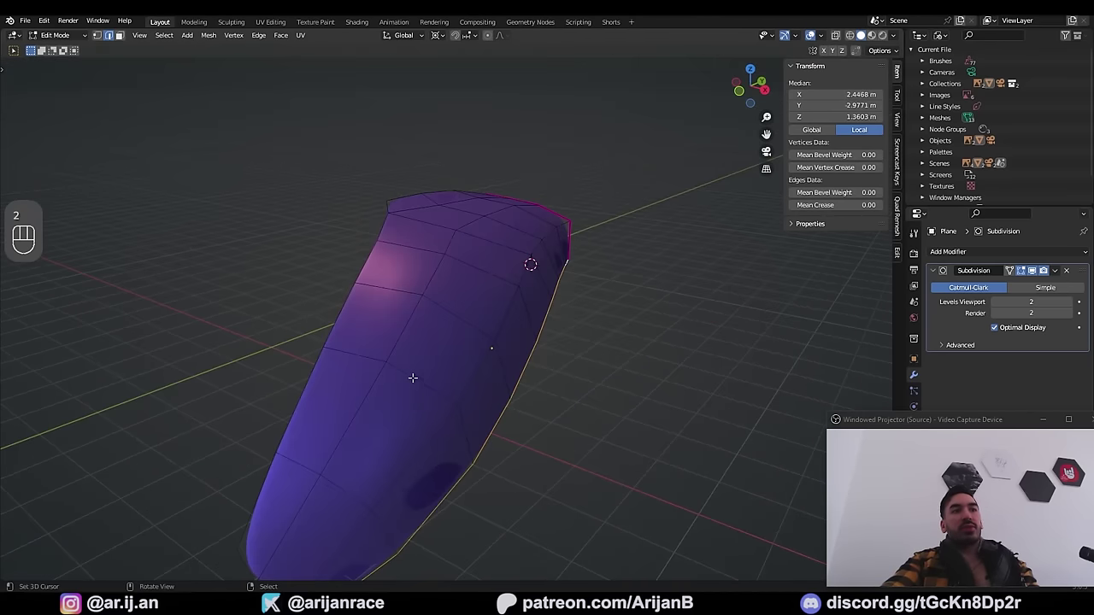
scroll(412, 402, down, 2)
alt+shift+right_click(369, 472)
middle_drag(297, 409, 381, 384)
alt+shift+right_click(366, 284)
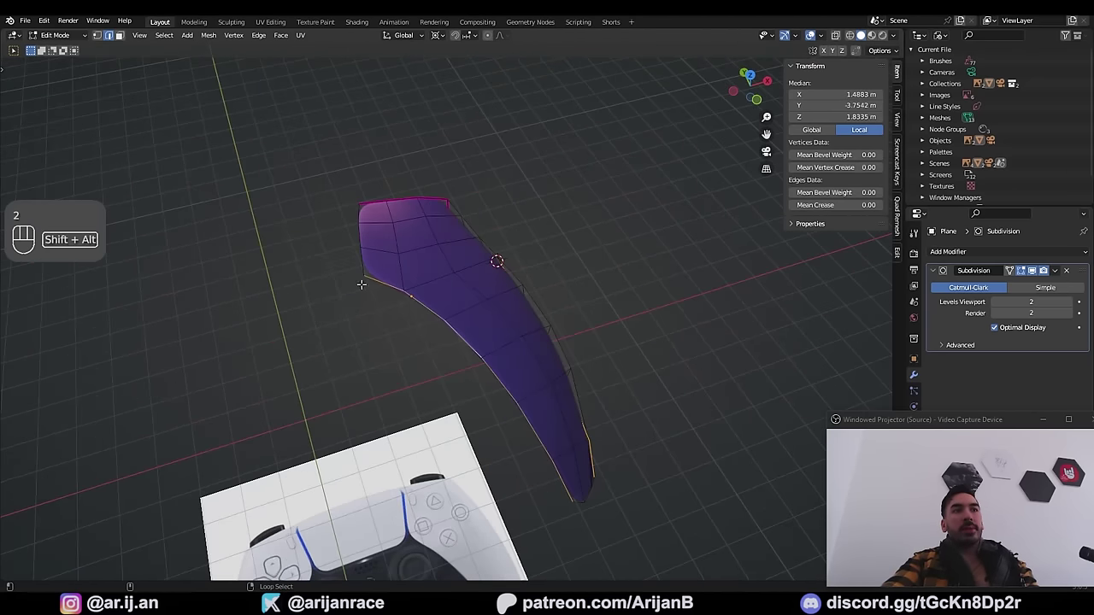
alt+shift+right_click(362, 274)
key(z)
key(z)
middle_drag(363, 273, 497, 313)
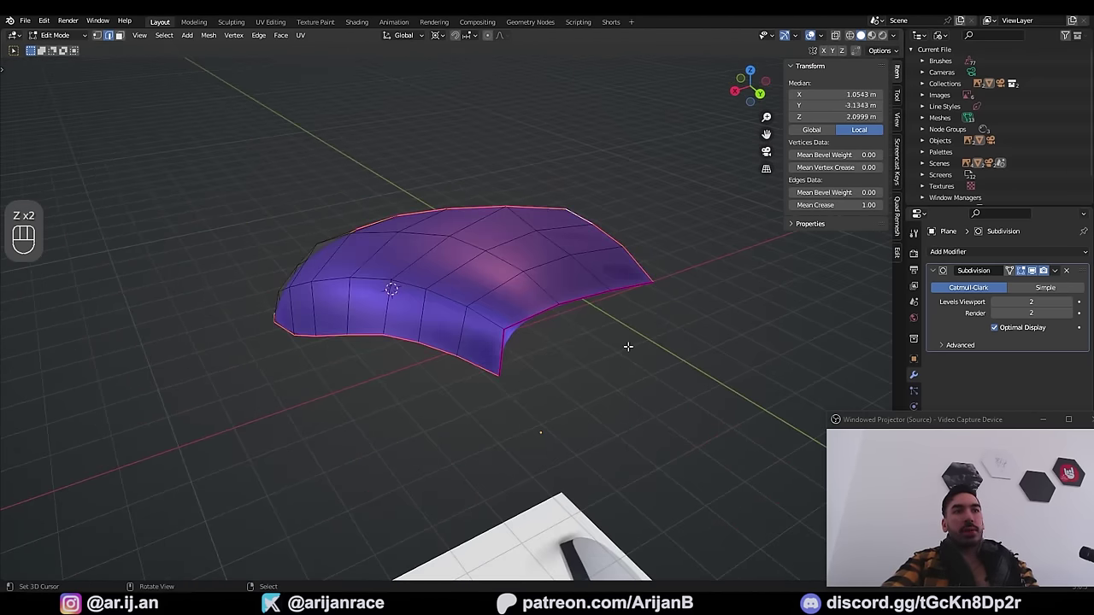
Step: Examine the creased shell from several angles in and out of Edit Mode, and undo the most recent changes
key(Tab)
middle_drag(628, 347, 566, 301)
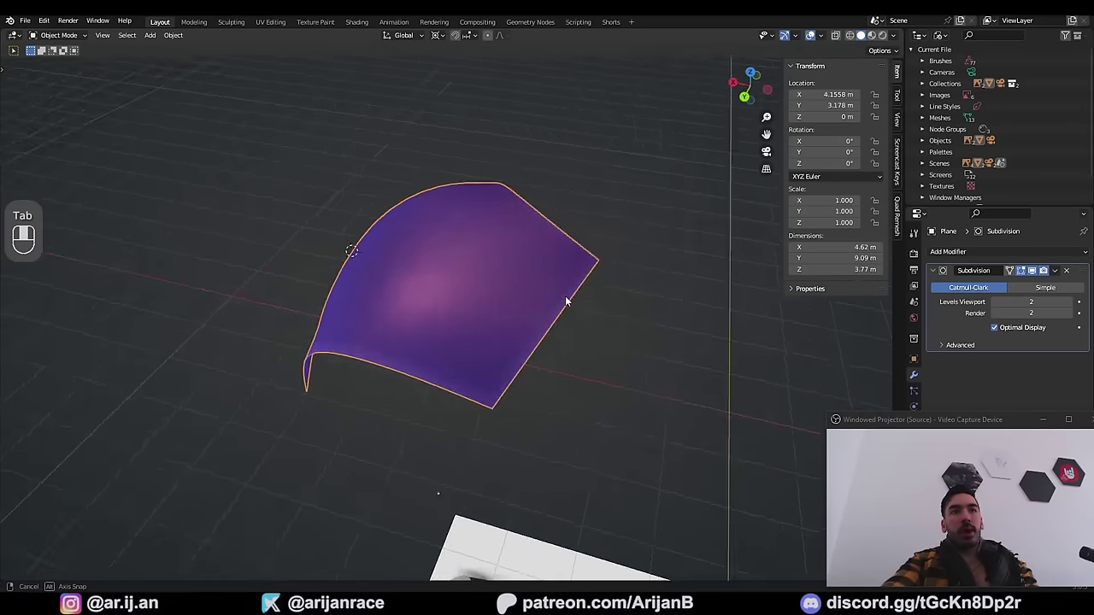
alt+right_click(475, 255)
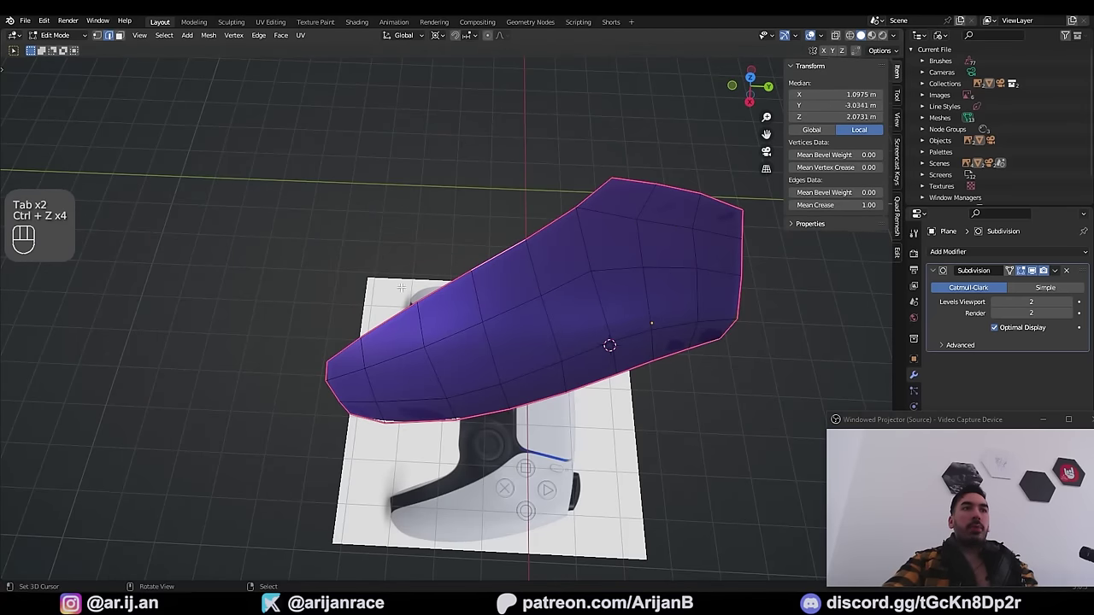
ctrl+click(625, 192)
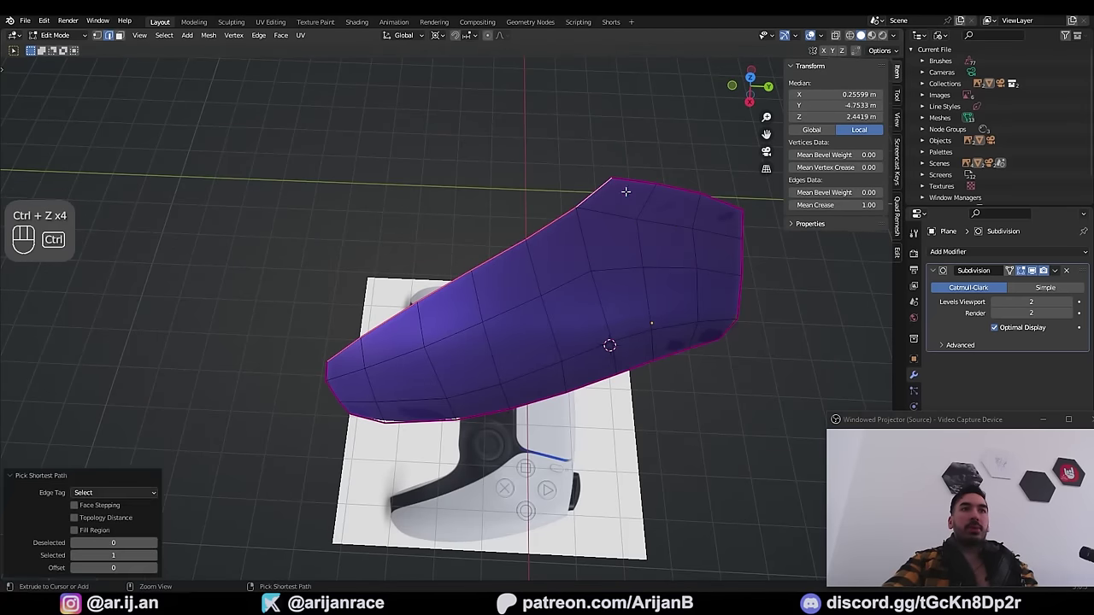
key(Tab)
middle_drag(665, 242, 461, 273)
key(Tab)
key(ctrl+z)
key(ctrl+z)
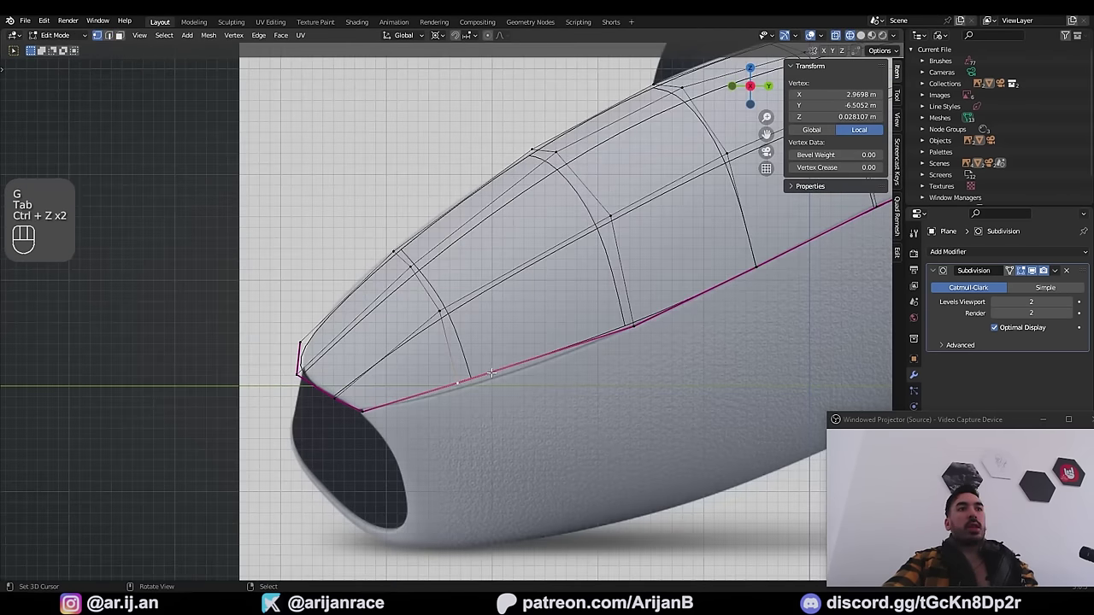
Step: Move the lower border vertex near the handle tip in the side view and check the shell against the references
key(g)
click(484, 454)
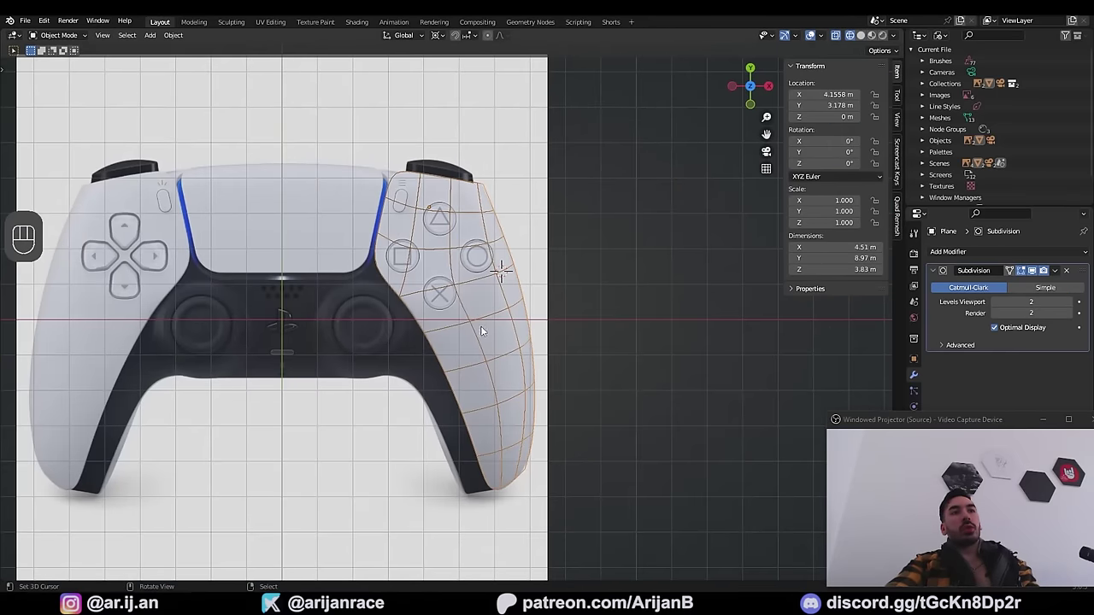
middle_drag(482, 331, 715, 425)
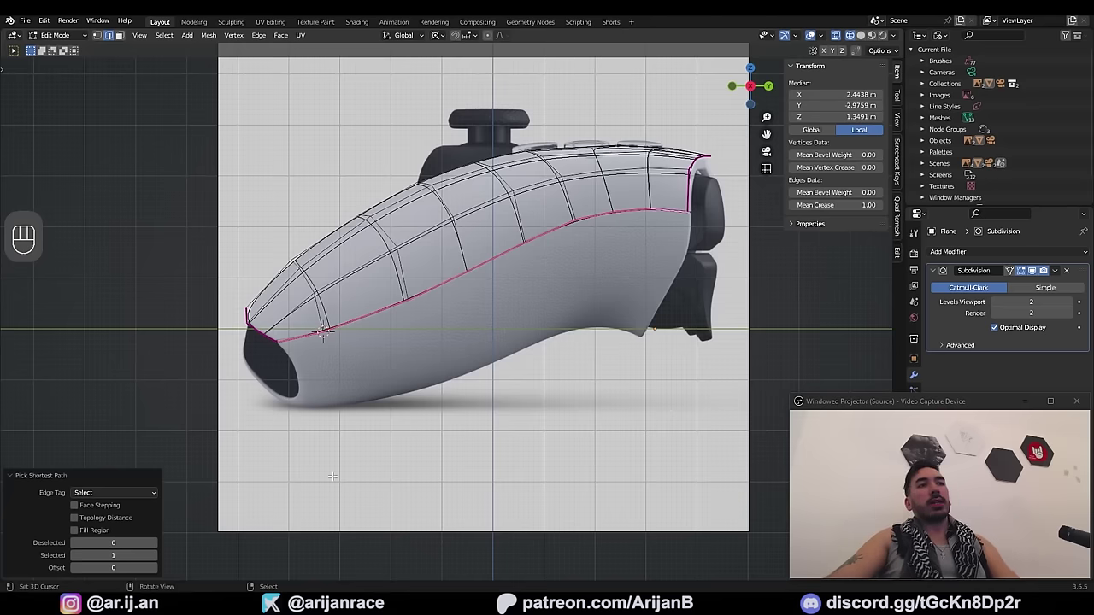
key(Tab)
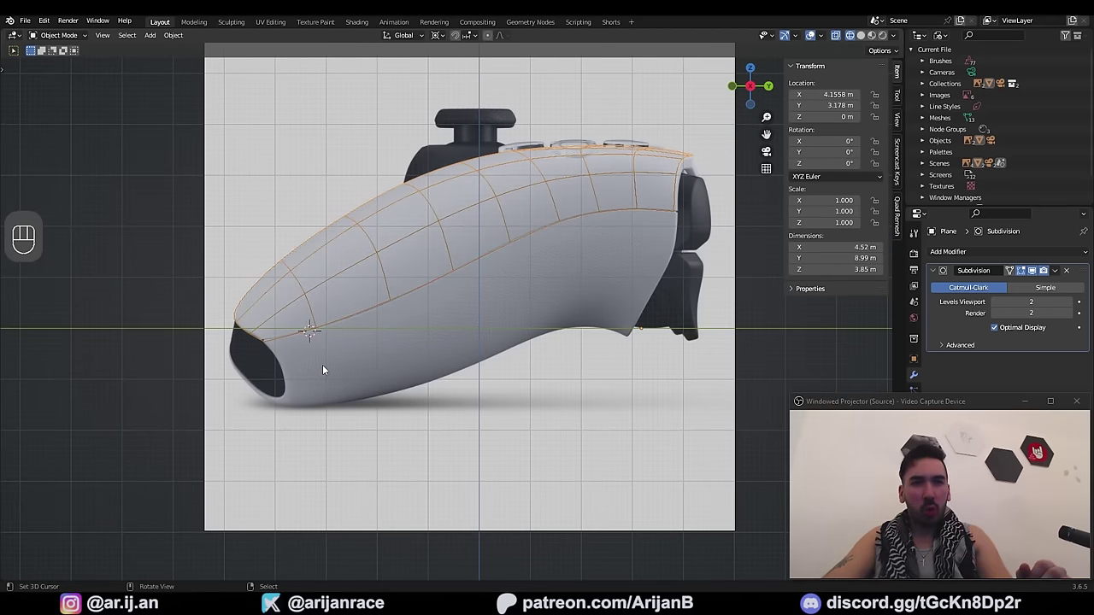
Step: Try extruding the shell's lower border edges about 0.8 m downward along Z
key(Tab)
key(2)
right_click(296, 353)
ctrl+right_click(671, 230)
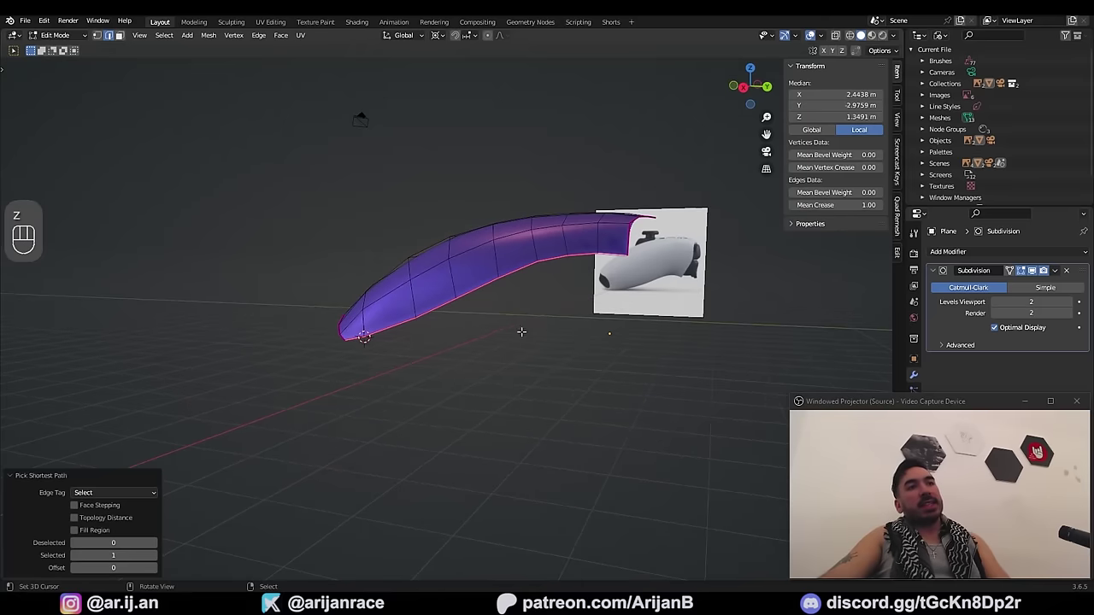
middle_drag(506, 333, 479, 319)
key(e)
key(g)
key(z)
click(535, 330)
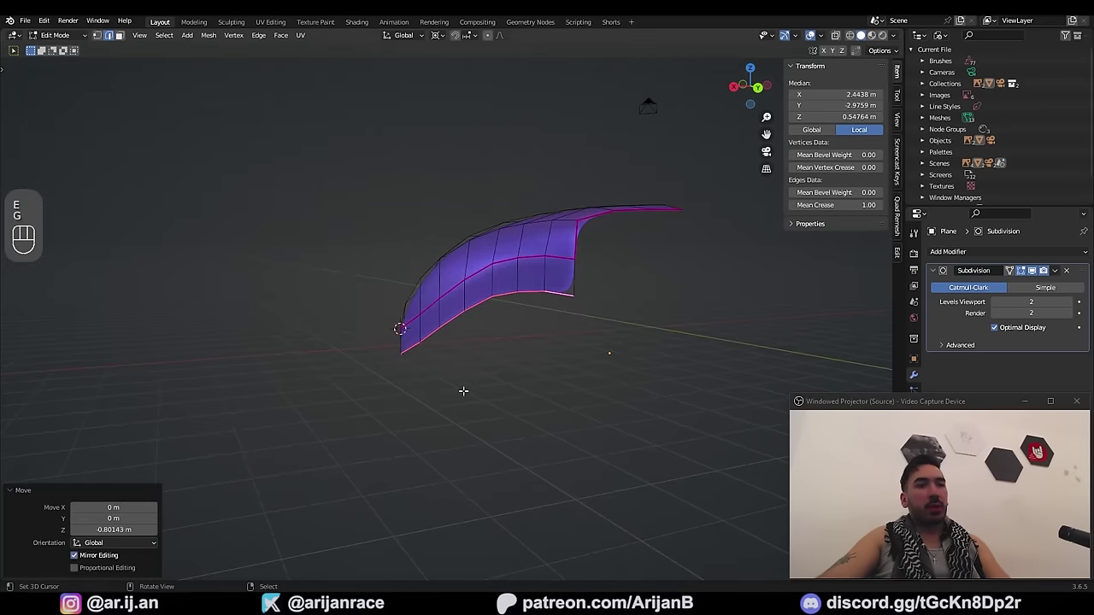
Step: Extrude the shell's lower border path again in the side view, about 0.8 m down along Z, and set its mean crease to 0
key(z)
key(KP_3)
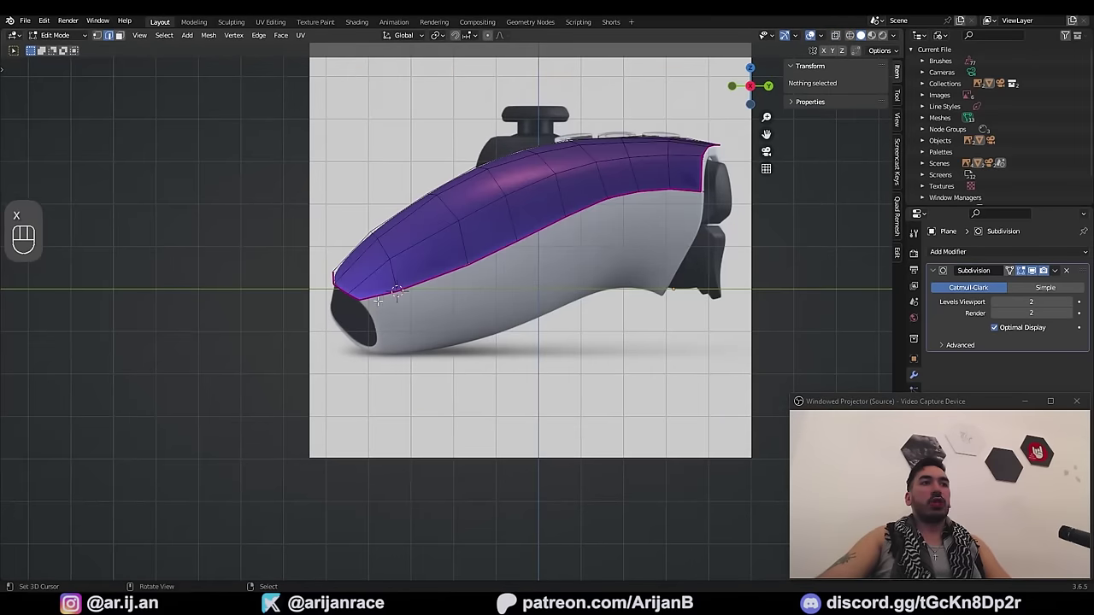
key(1)
right_click(361, 303)
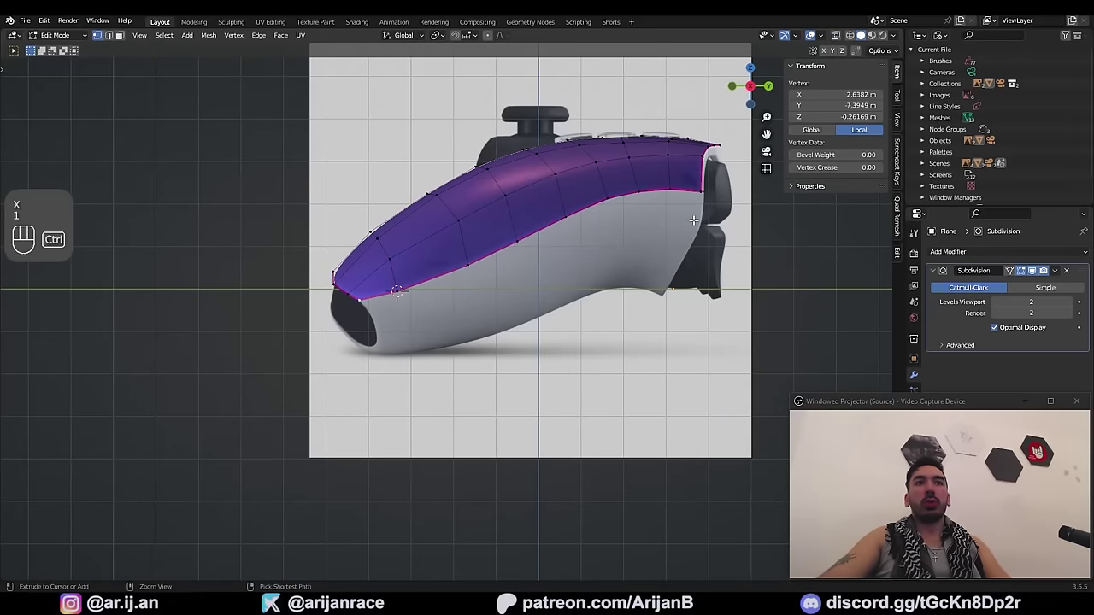
ctrl+right_click(709, 202)
scroll(645, 252, up, 1)
mouse_move(645, 251)
shift+middle_down()
mouse_move(669, 274)
mouse_move(656, 268)
shift+middle_up()
key(z)
key(z)
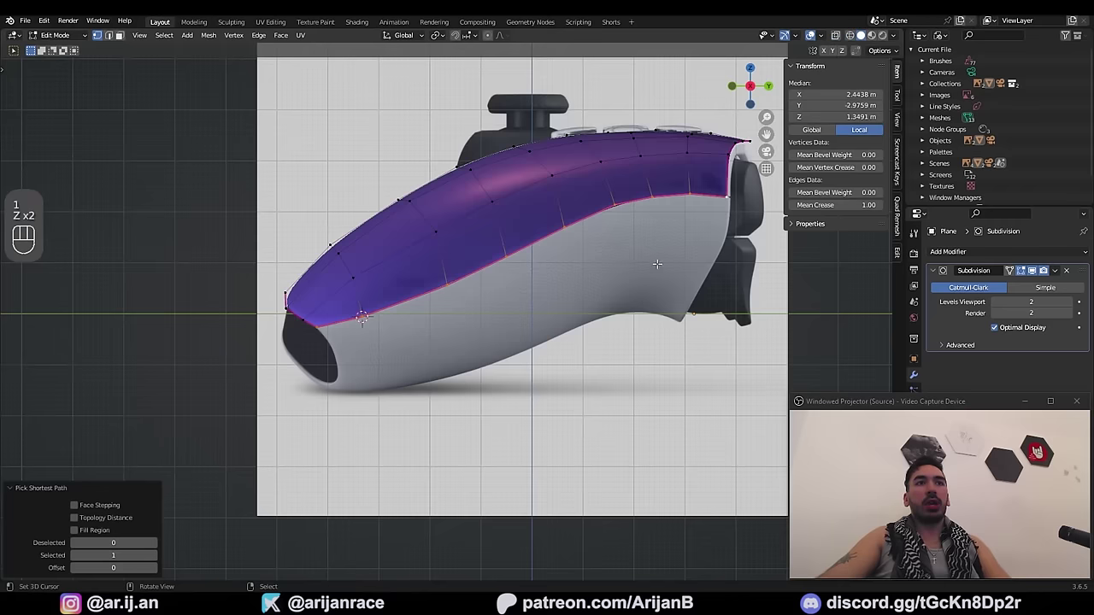
key(e)
right_click(646, 286)
key(g)
key(z)
click(642, 309)
click(849, 205)
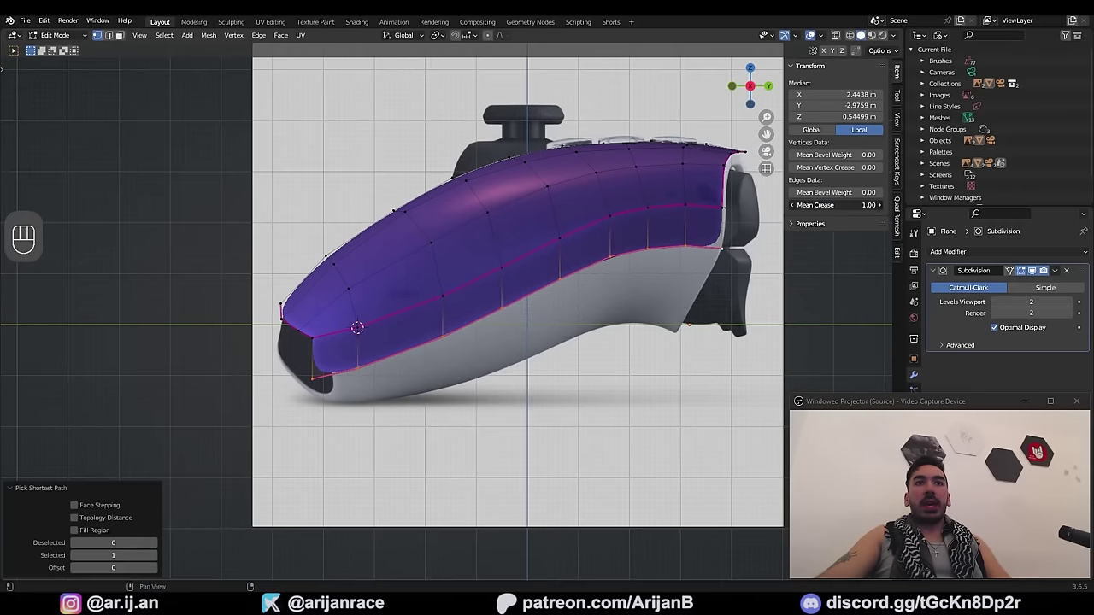
double_click(321, 333)
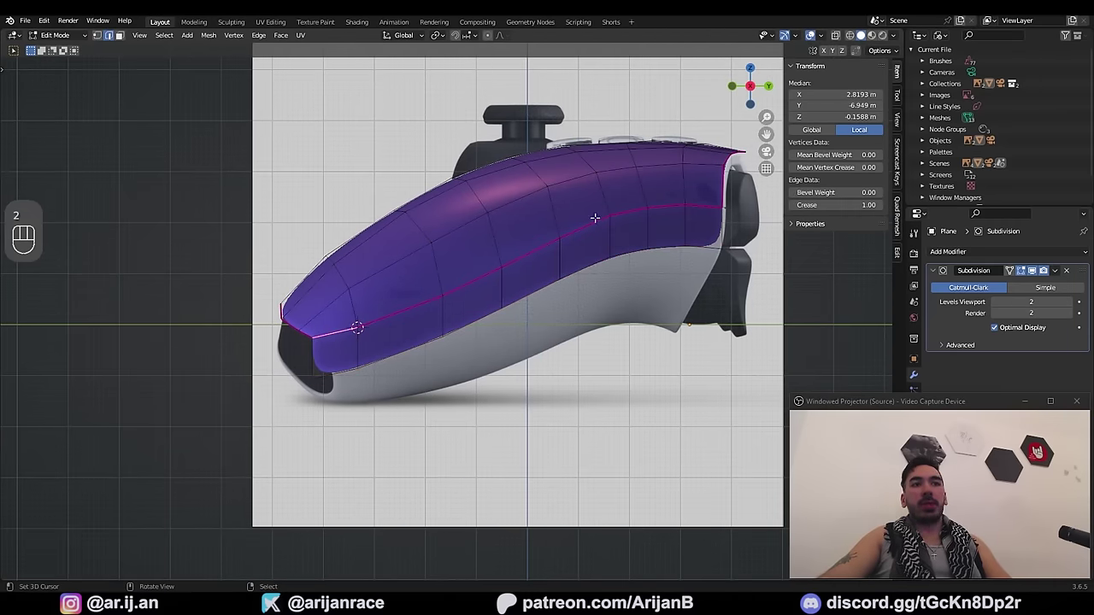
key(s)
key(z)
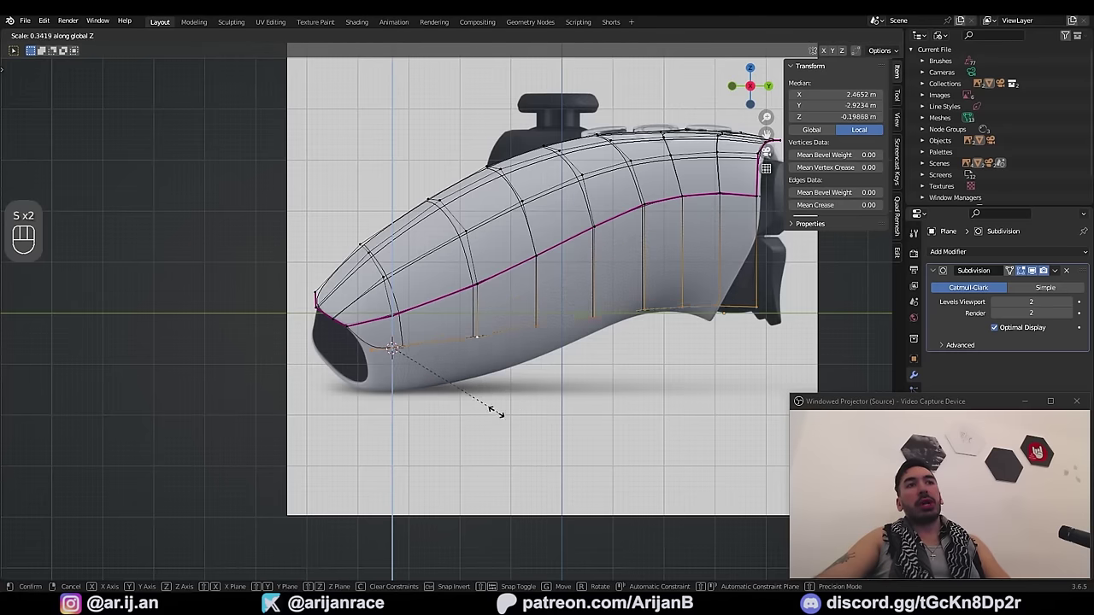
right_click(416, 372)
scroll(415, 372, up, 2)
scroll(425, 372, down, 1)
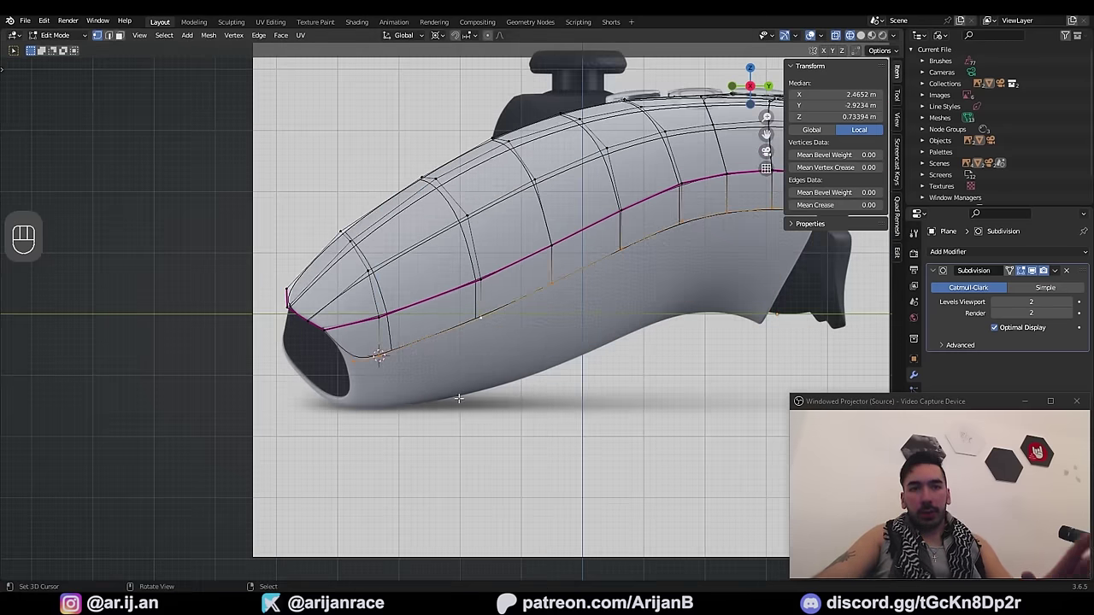
Step: Snap the 3D cursor to the lower border vertex at the handle tip and set the transform pivot point to 3D Cursor
right_click(376, 359)
scroll(349, 374, up, 1)
key(shift+s)
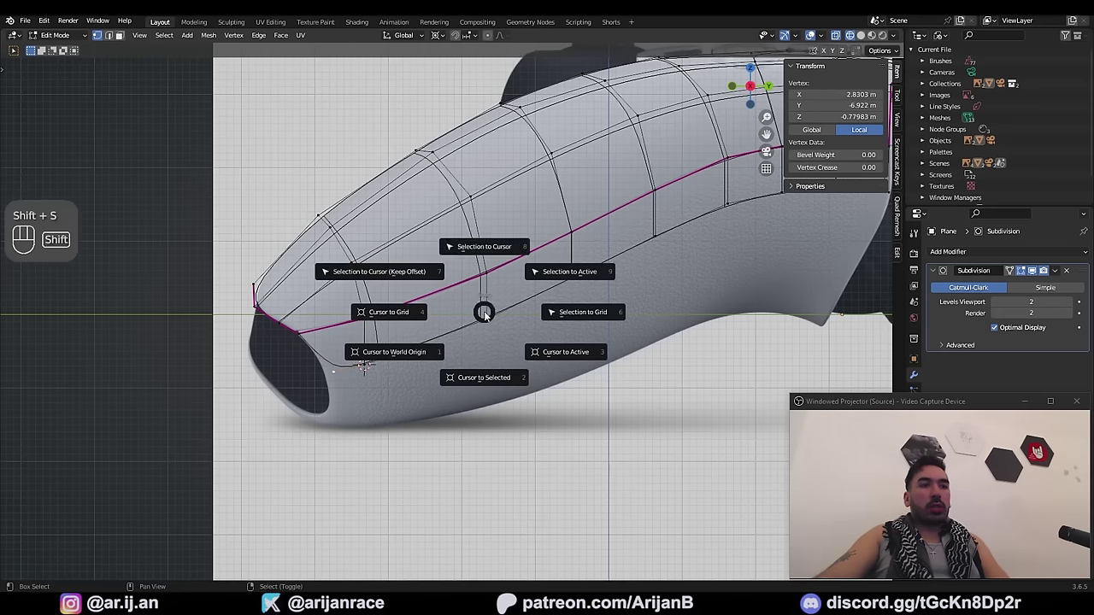
click(476, 365)
click(438, 35)
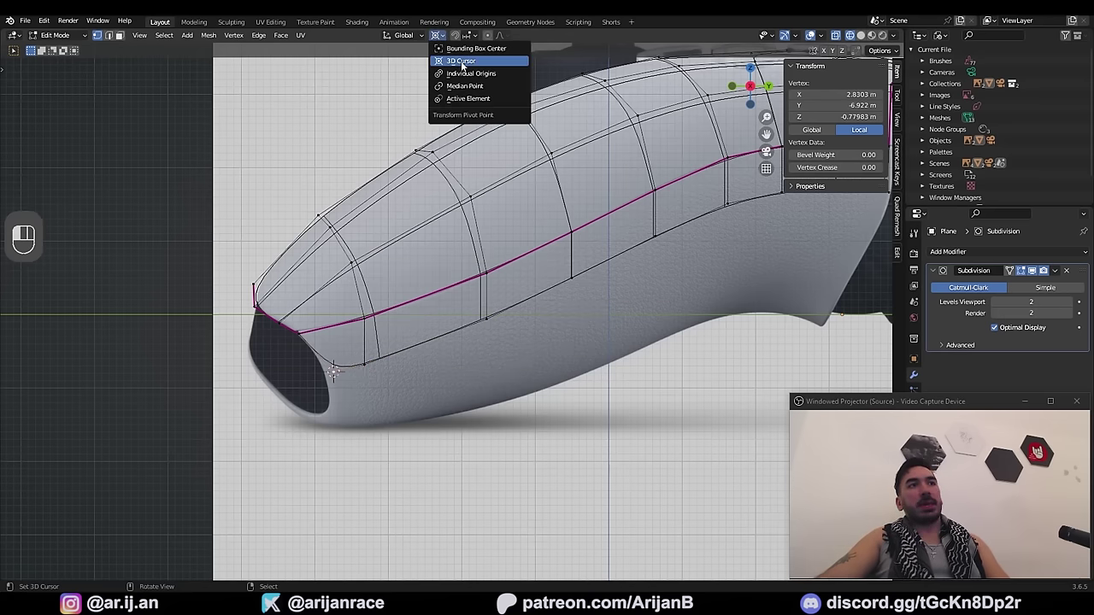
click(461, 65)
Step: Scale the whole lower border loop along Z about the 3D cursor, bringing its trigger end farther down the reference
scroll(722, 236, down, 1)
shift+middle_drag(730, 234, 668, 279)
alt+right_click(669, 279)
key(z)
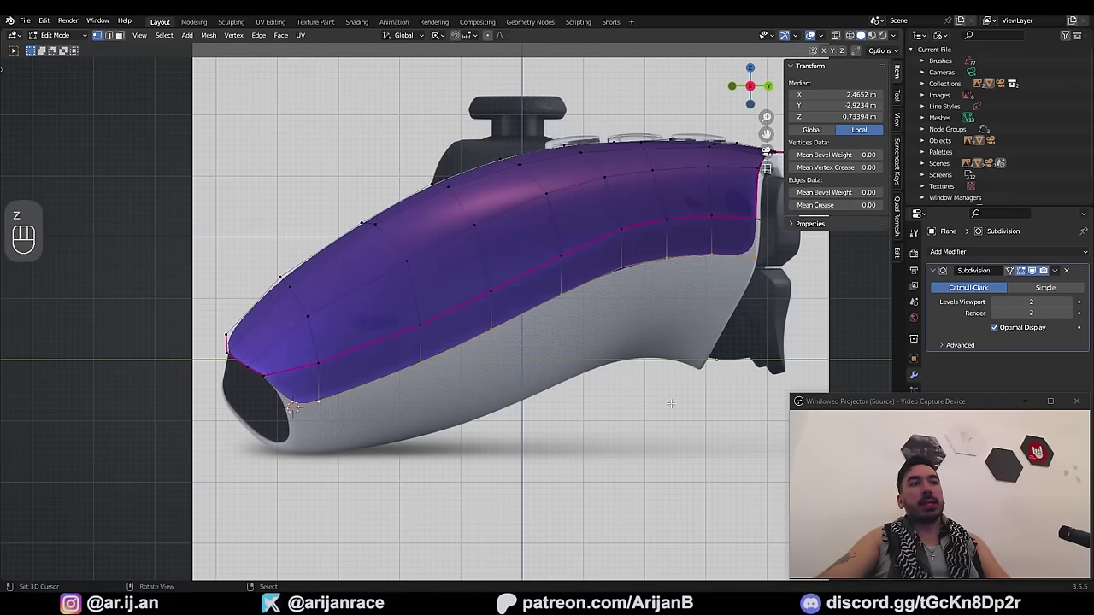
shift+middle_drag(684, 456, 666, 441)
key(s)
key(s)
key(s)
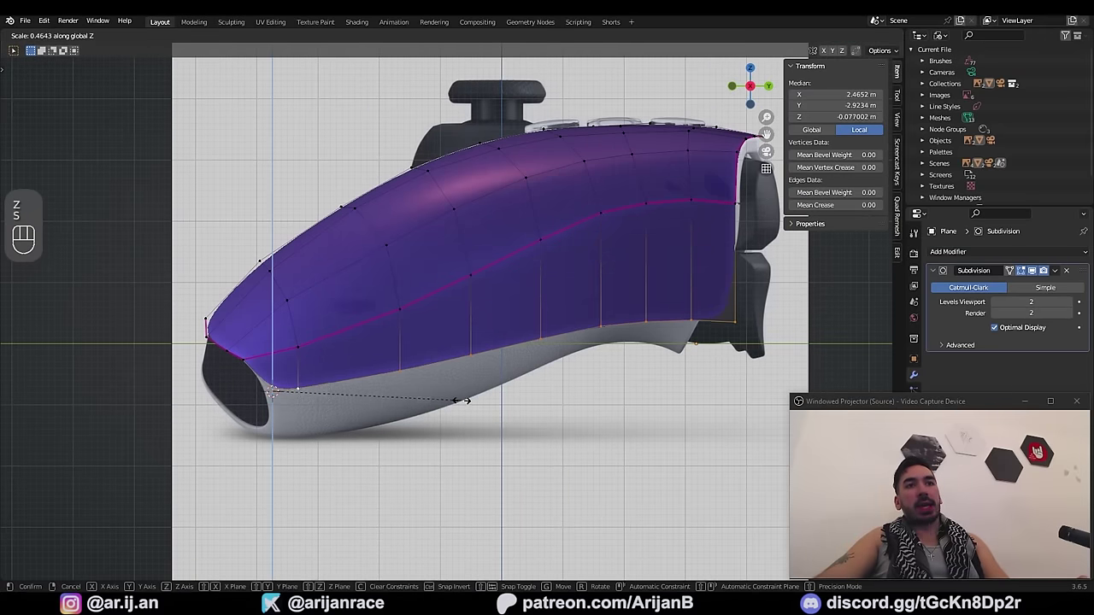
key(z)
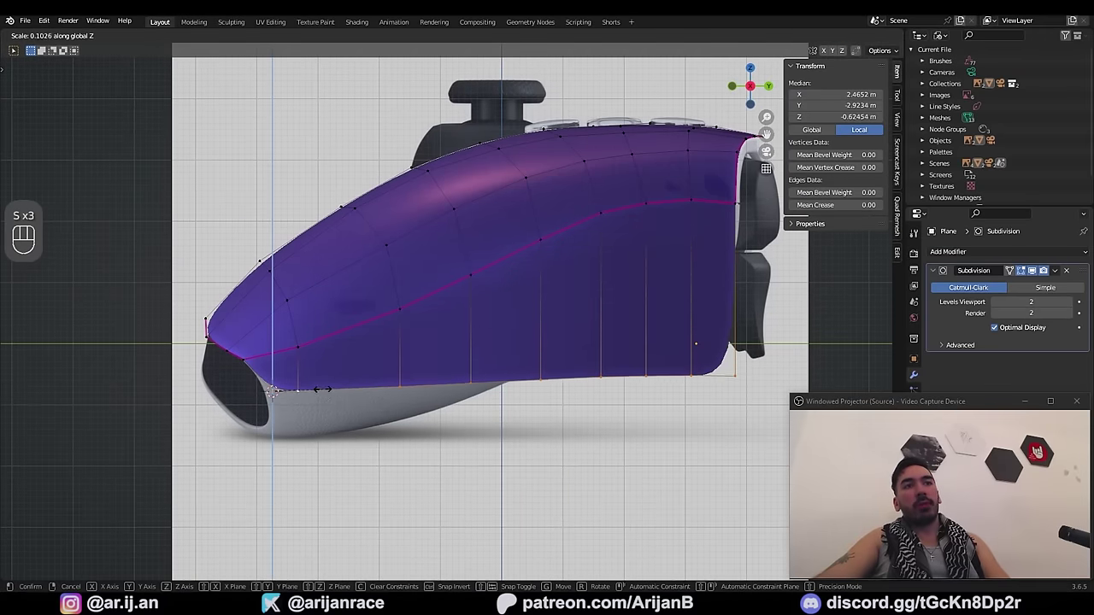
right_click(401, 440)
key(s)
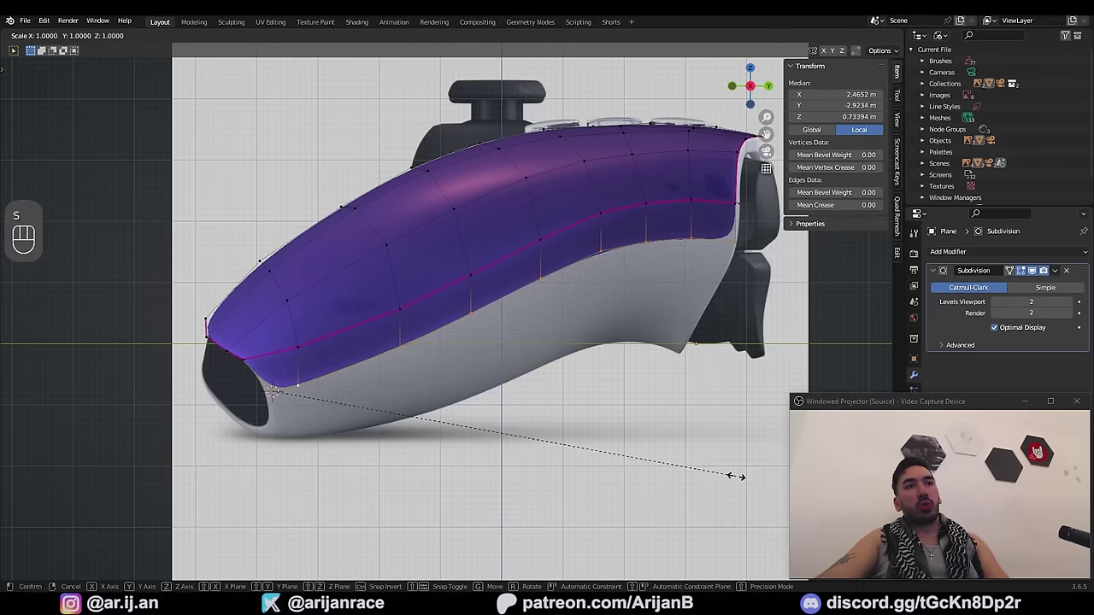
key(z)
click(628, 445)
Step: Extrude the lower border once more and move the new edges down along Z toward the reference's underside
key(e)
right_click(548, 354)
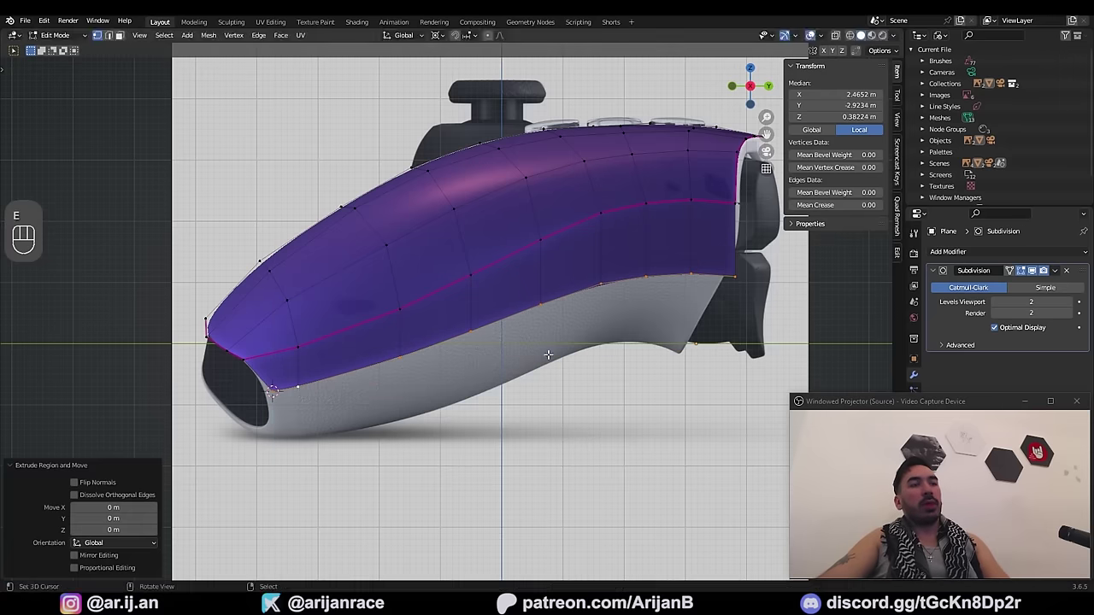
key(g)
key(z)
click(537, 396)
Step: Move the new lower border vertices individually, starting at the handle tip, to follow the reference's underside outline
key(g)
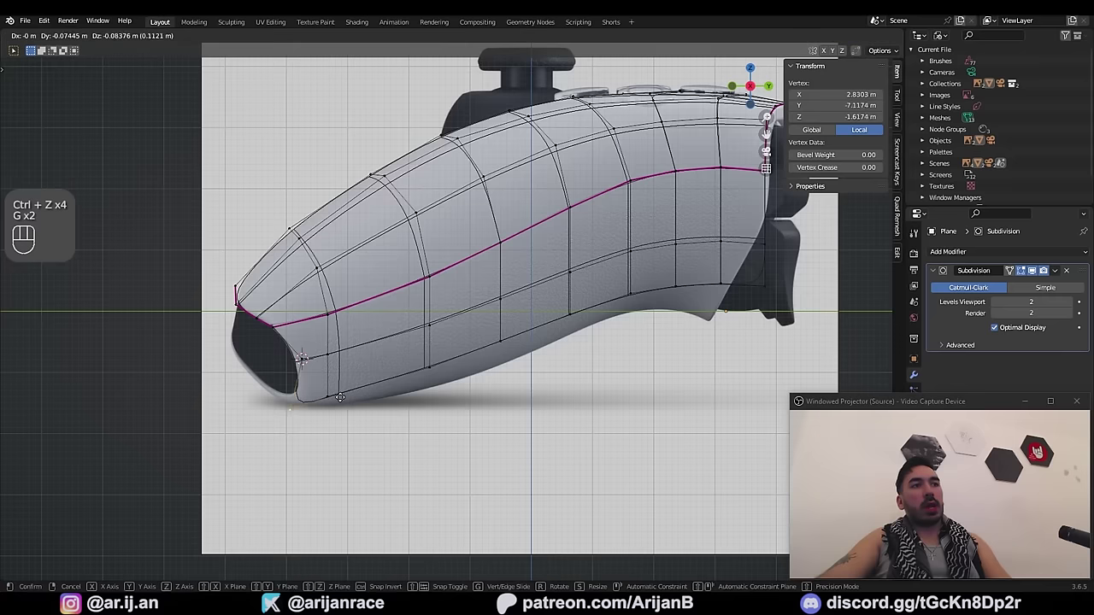
click(301, 406)
right_click(339, 398)
key(g)
click(335, 404)
right_click(441, 373)
key(g)
click(451, 391)
right_click(505, 345)
key(g)
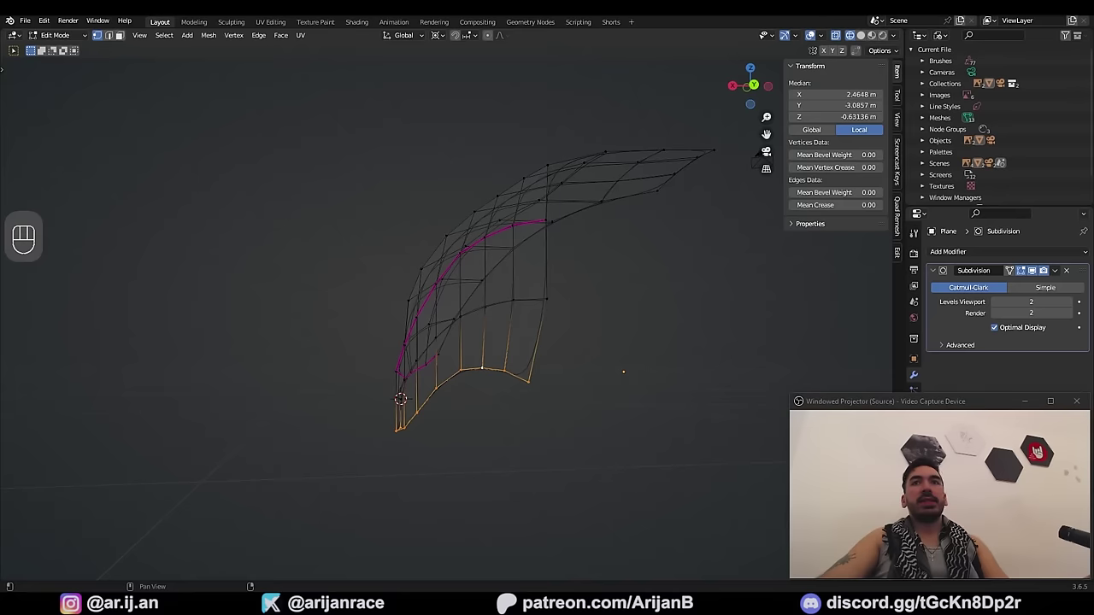
Step: Examine the trigger-side reference photo up close to study how the handle's underside curves inward
right_drag(1093, 164, 1036, 145)
scroll(1036, 147, up, 4)
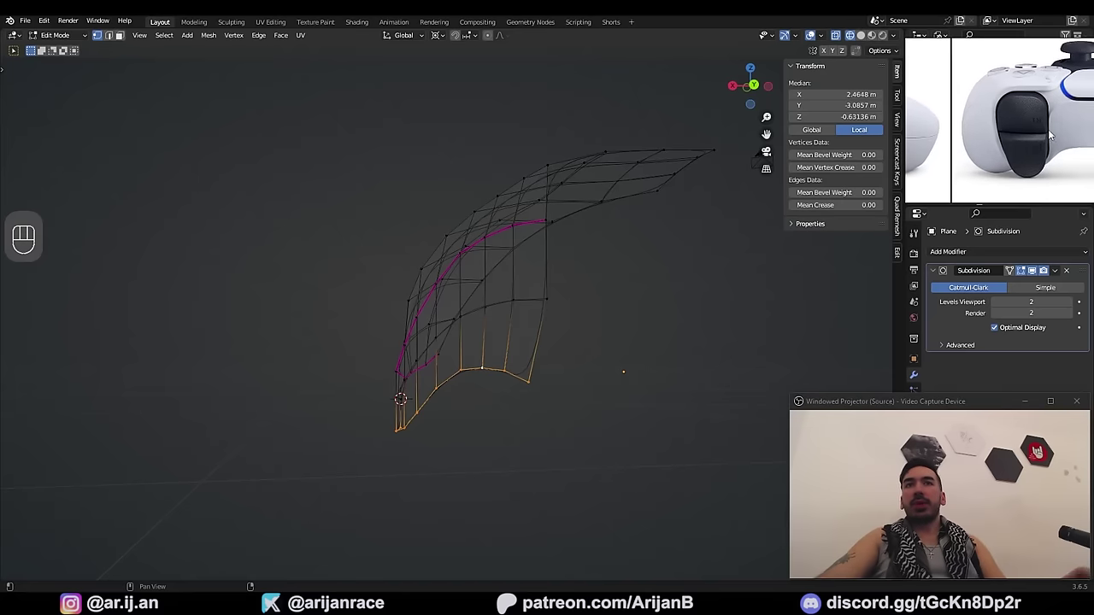
scroll(987, 101, down, 4)
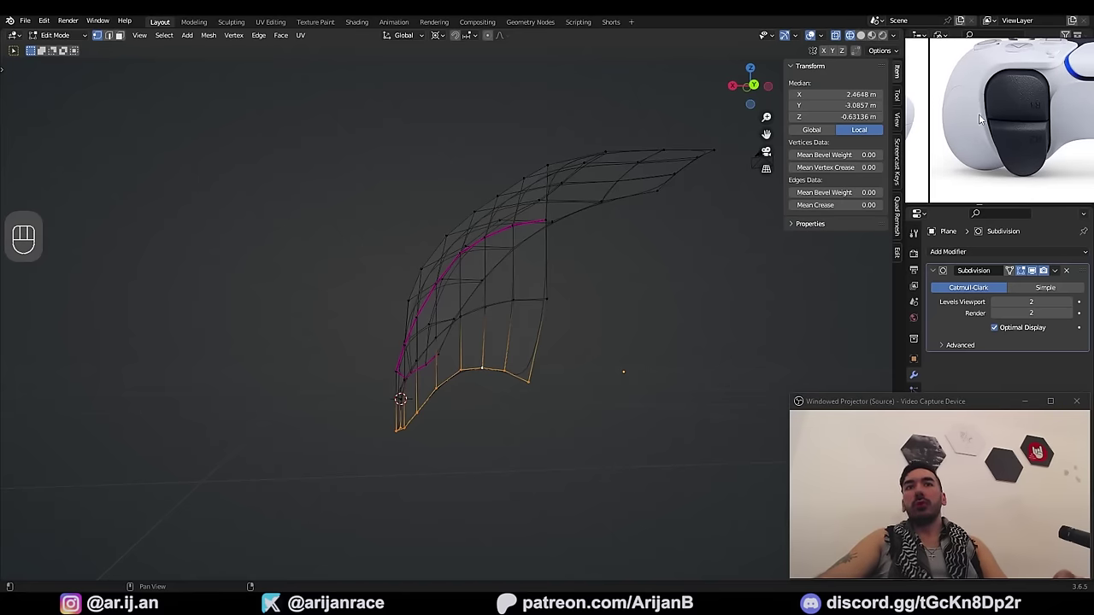
scroll(963, 156, up, 2)
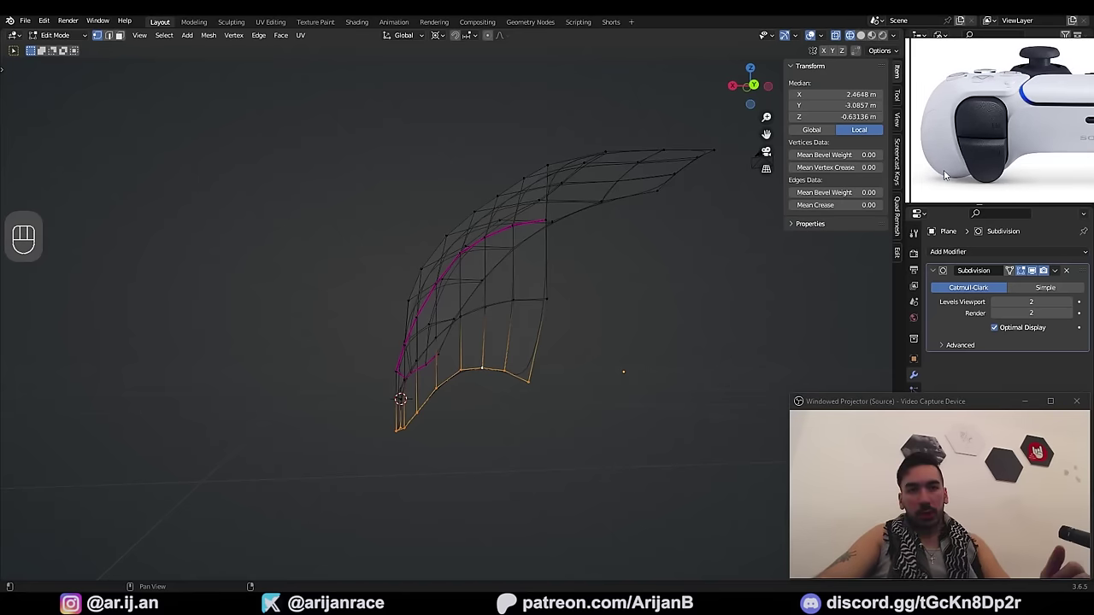
right_drag(966, 136, 562, 296)
scroll(607, 284, down, 6)
scroll(607, 299, up, 2)
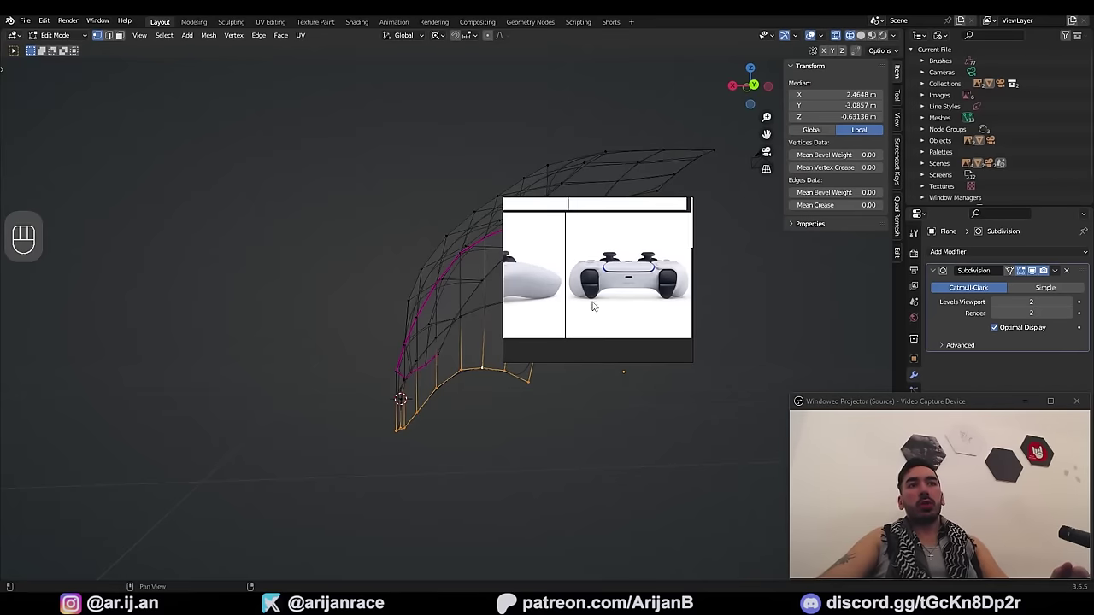
middle_drag(620, 296, 579, 310)
scroll(578, 311, up, 3)
middle_drag(494, 313, 572, 315)
scroll(570, 315, up, 1)
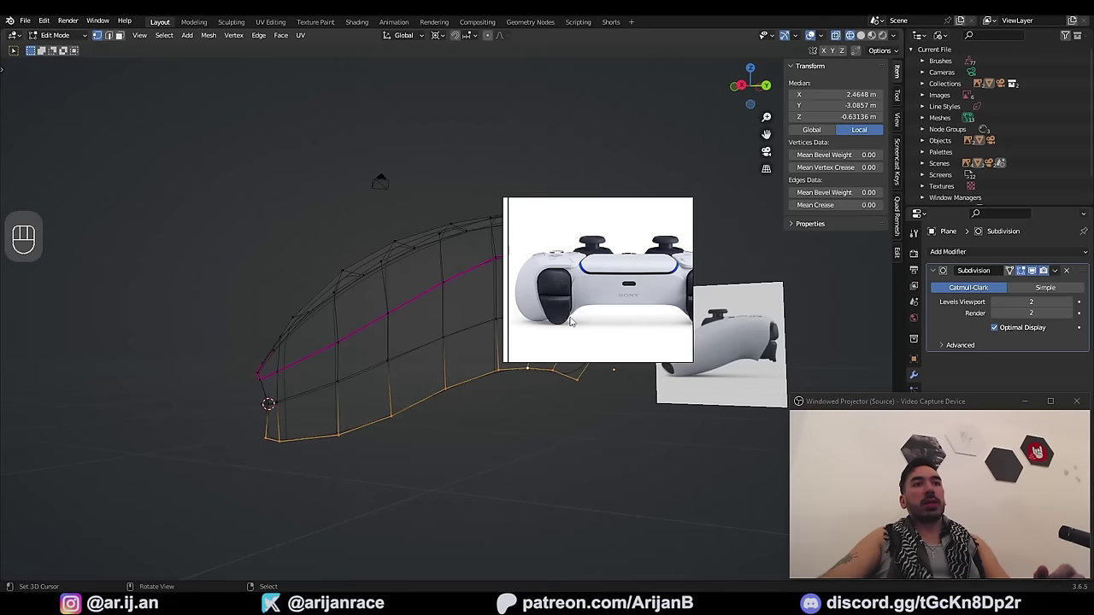
scroll(602, 274, down, 3)
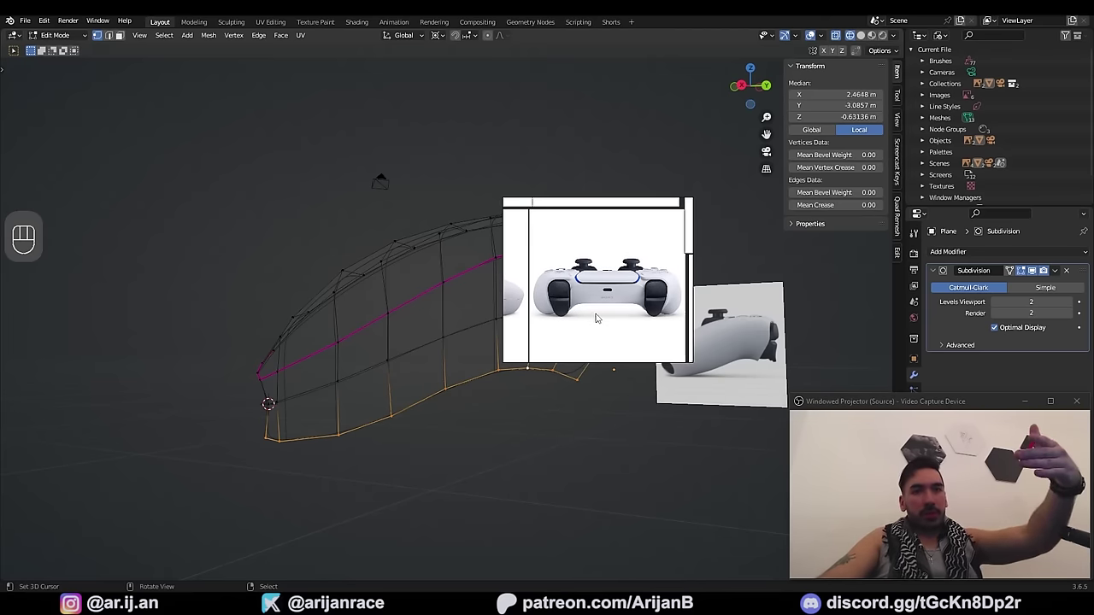
scroll(597, 318, up, 3)
scroll(603, 289, up, 2)
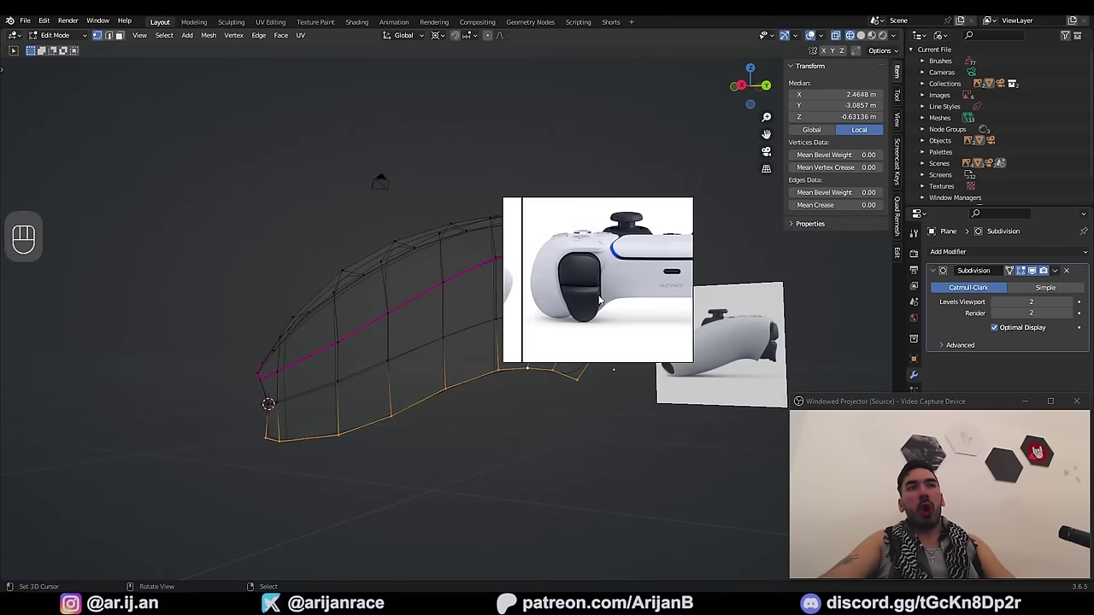
right_drag(567, 328, 643, 301)
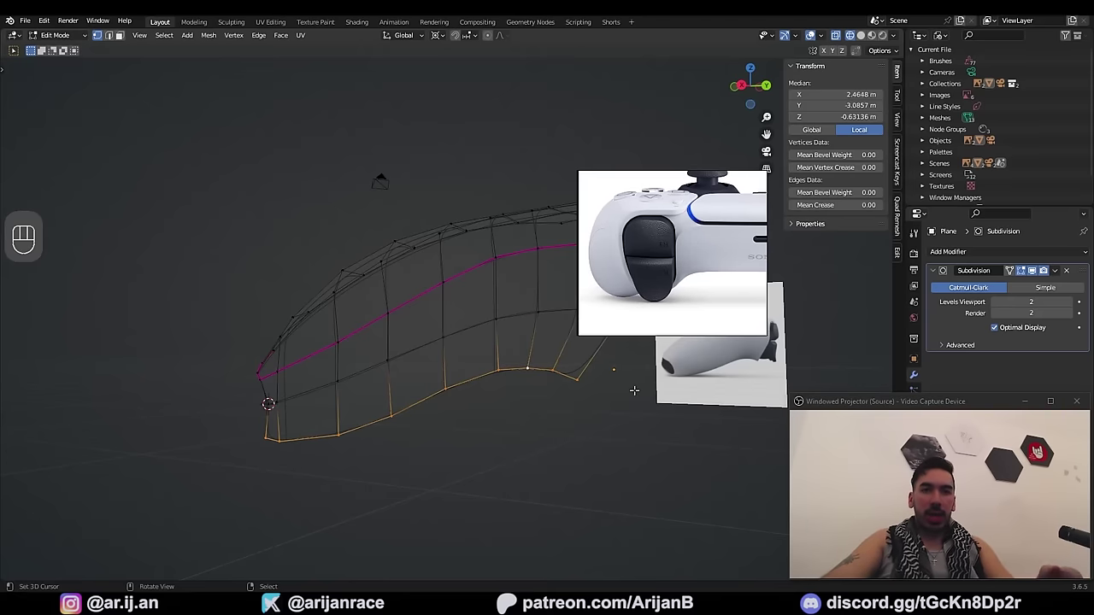
Step: Shift the shell's lower border about 0.6 m inward along X to curve the underside
mouse_move(625, 372)
middle_down()
mouse_move(589, 313)
mouse_move(556, 313)
mouse_move(467, 364)
middle_up()
key(z)
key(ctrl+z)
key(ctrl+z)
key(ctrl+z)
key(ctrl+z)
key(ctrl+z)
key(ctrl+z)
key(ctrl+z)
key(g)
key(x)
click(482, 363)
Step: Extrude the selected lower border edges and move them farther inward along X
alt+shift+click(481, 347)
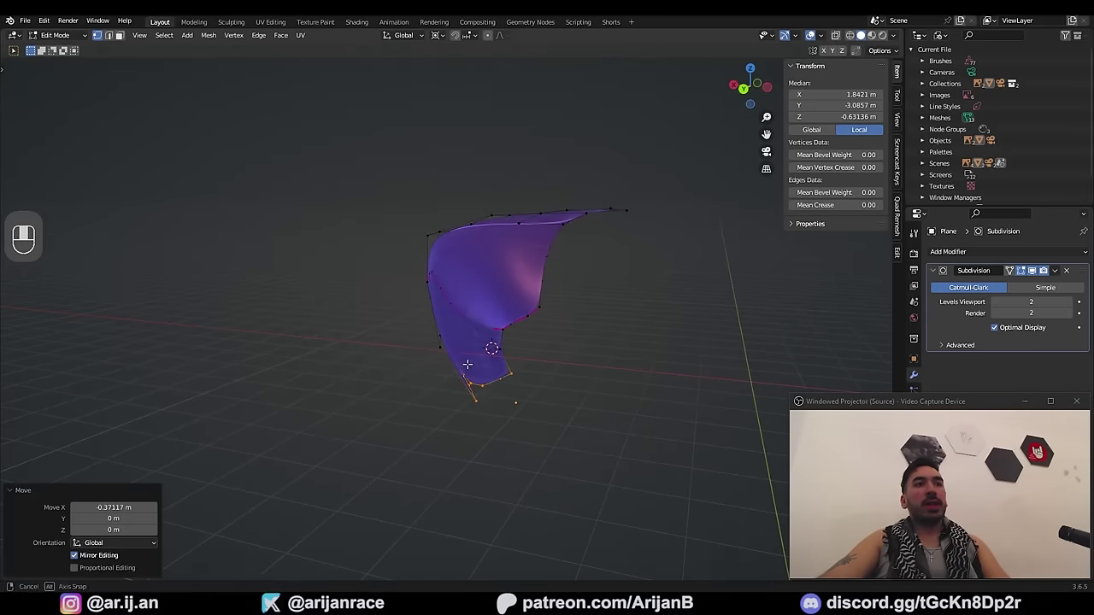
key(e)
click(493, 383)
key(g)
key(x)
click(530, 386)
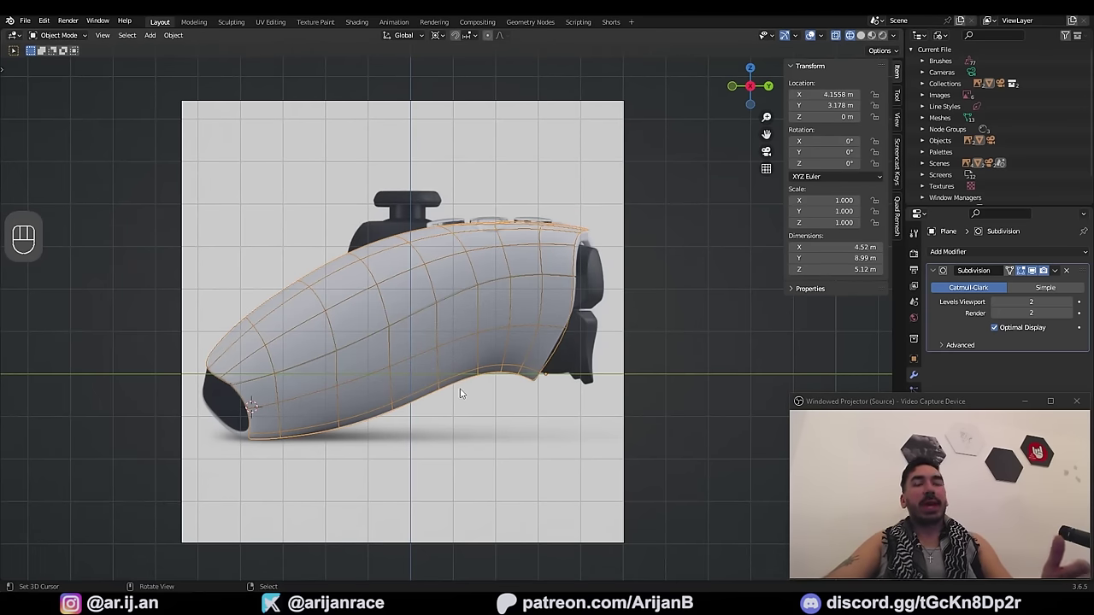
Step: Compare Studio and MatCap lighting in solid view, keep MatCap, and set the single viewport color to white
key(z)
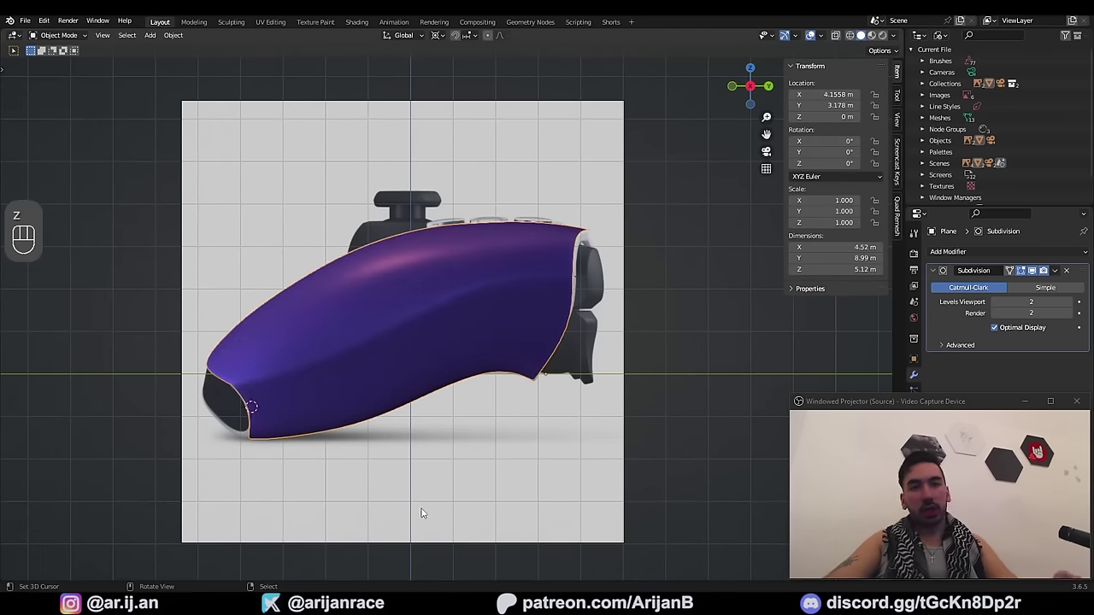
click(895, 36)
click(845, 90)
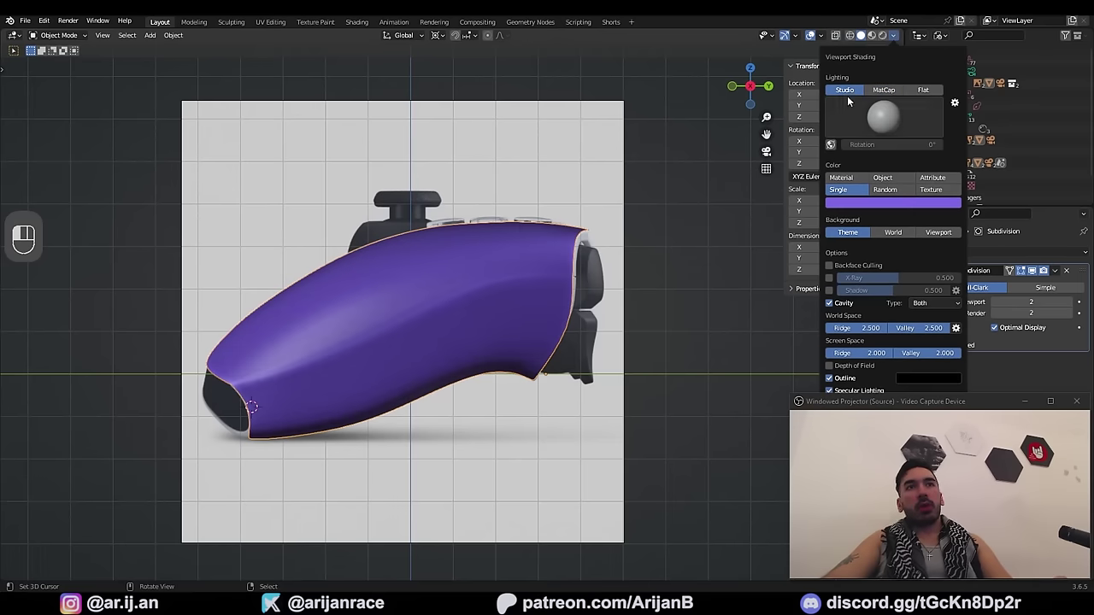
click(884, 90)
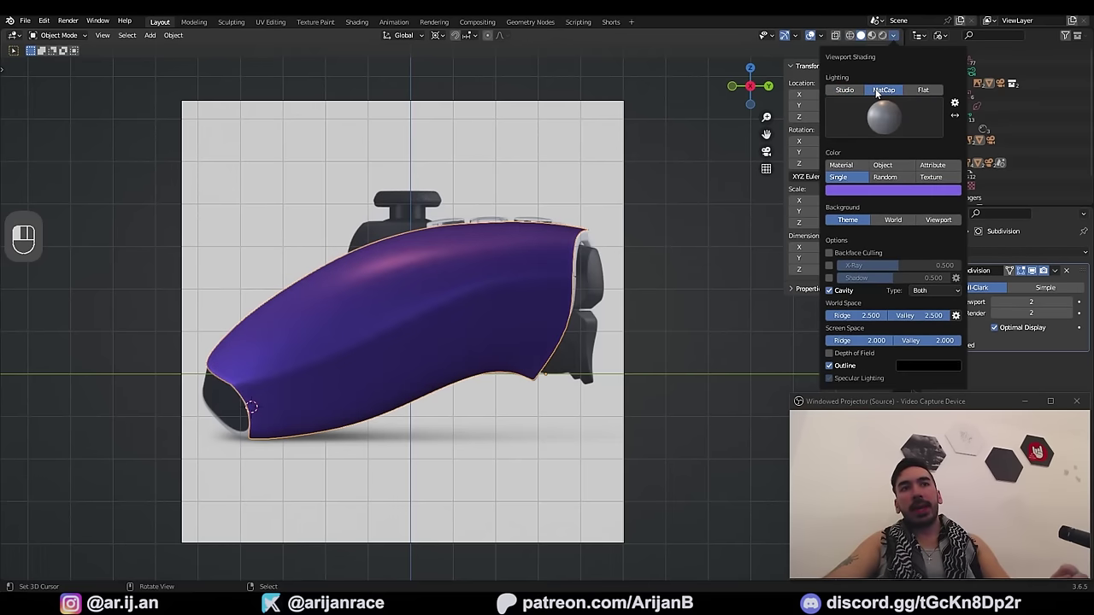
click(867, 192)
click(845, 166)
click(848, 175)
click(864, 191)
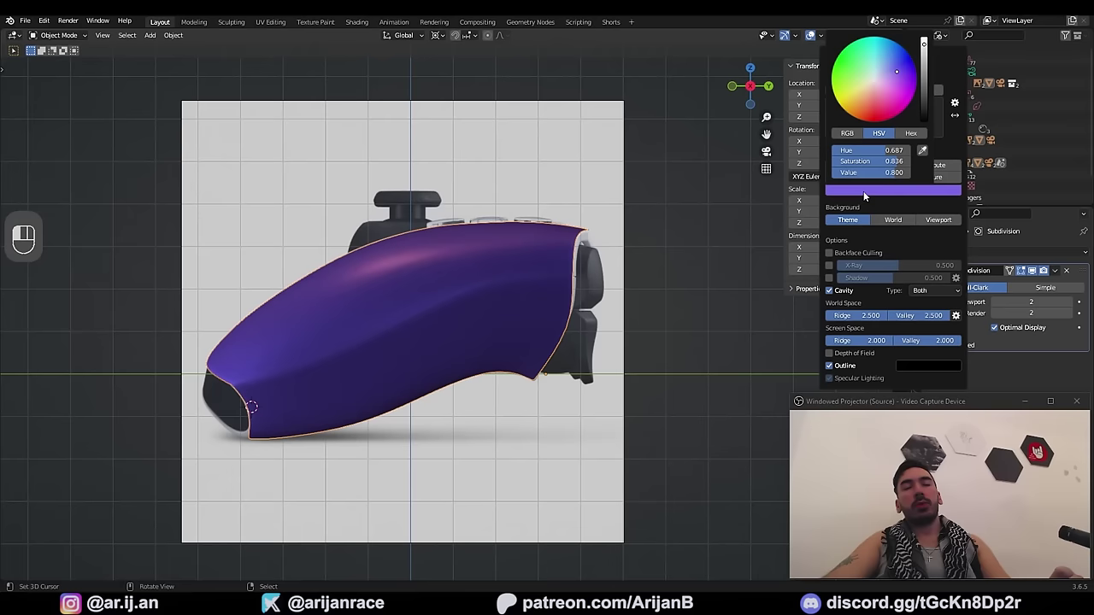
mouse_move(895, 97)
mouse_down()
mouse_move(853, 97)
mouse_move(872, 80)
mouse_up()
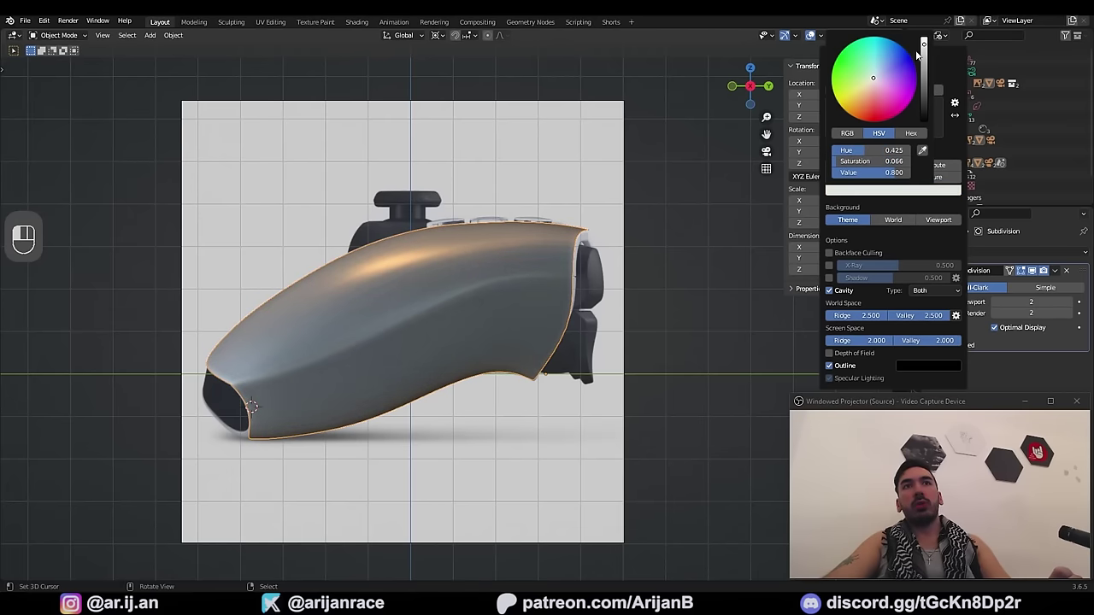
drag(924, 50, 923, 40)
Step: Try different MatCaps on the shell, including a green one, and turn off Cavity in the viewport shading
click(901, 120)
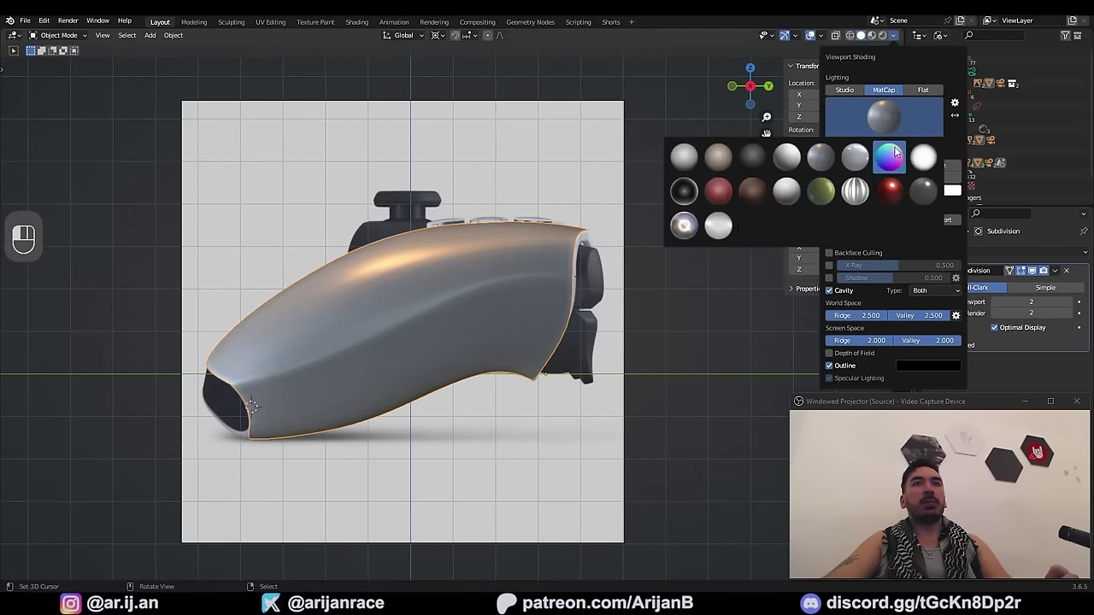
click(857, 226)
scroll(493, 338, up, 2)
key(z)
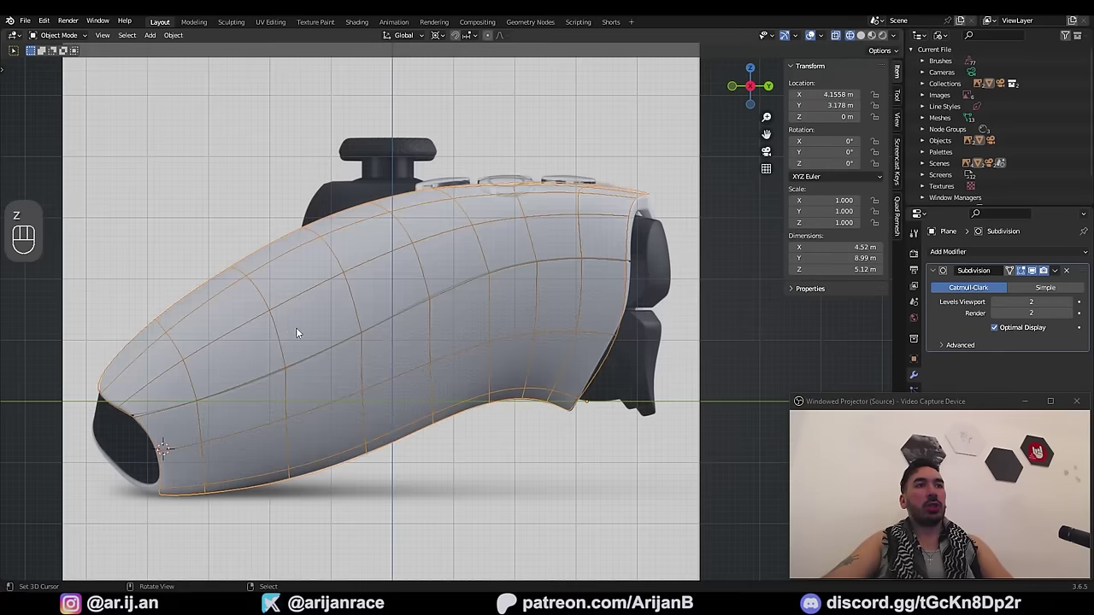
scroll(297, 351, down, 2)
key(z)
click(894, 35)
click(833, 293)
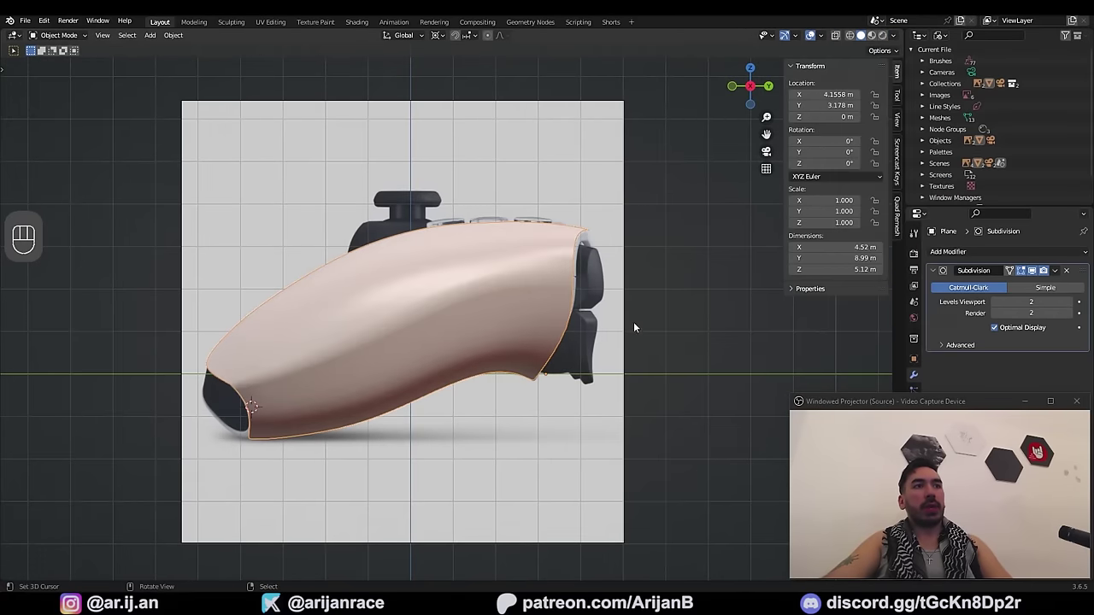
shift+middle_drag(430, 348, 466, 330)
scroll(466, 331, up, 1)
key(z)
key(z)
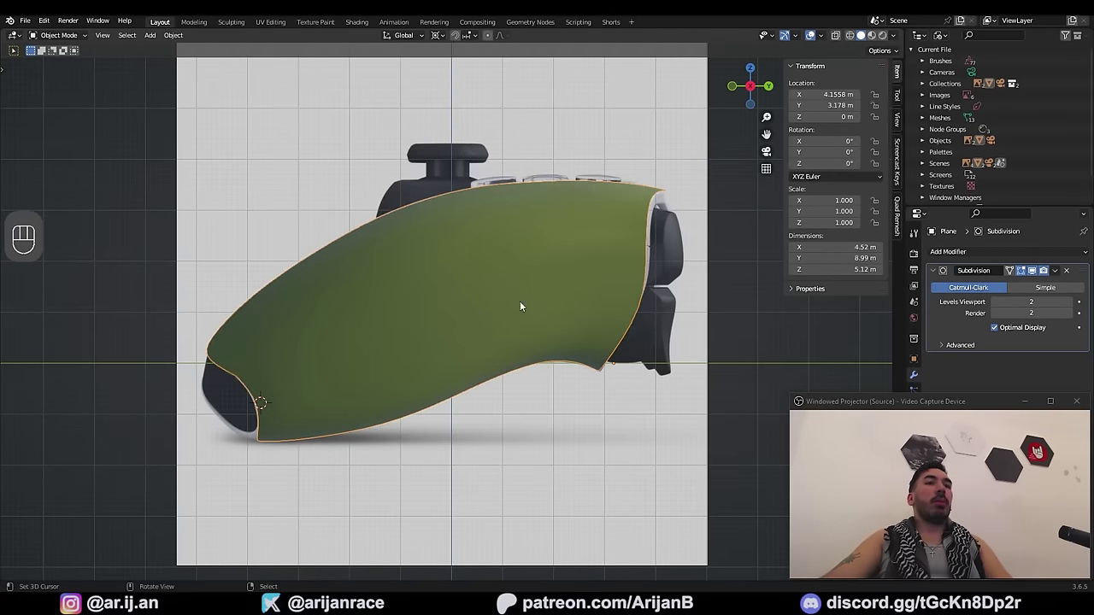
Step: Compare the pale skin-toned and glossy red MatCaps on the shell and keep the pale skin-toned one
key(z)
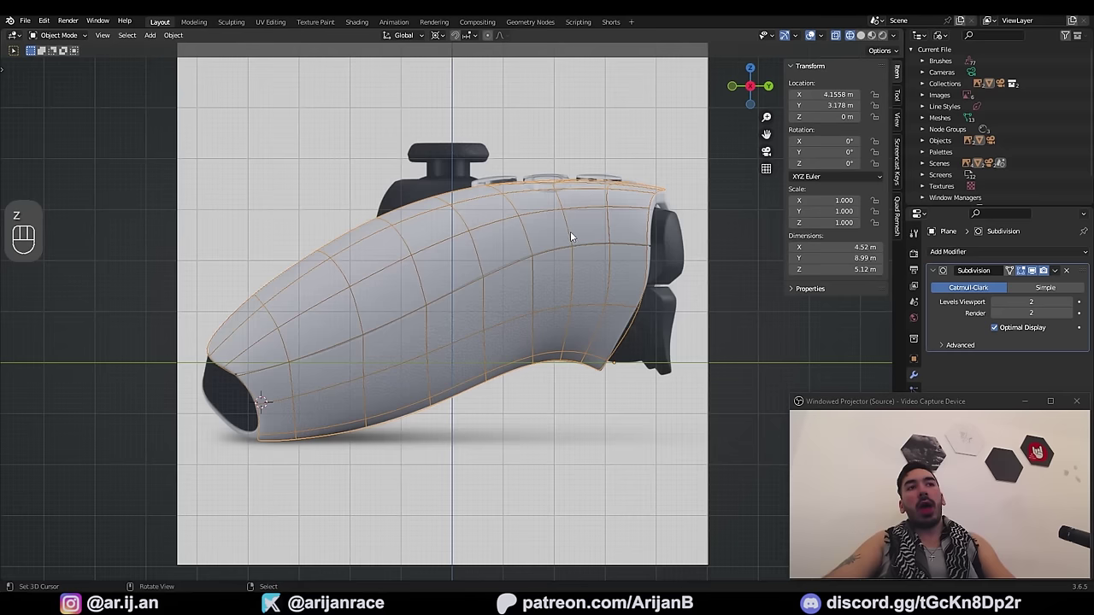
click(894, 36)
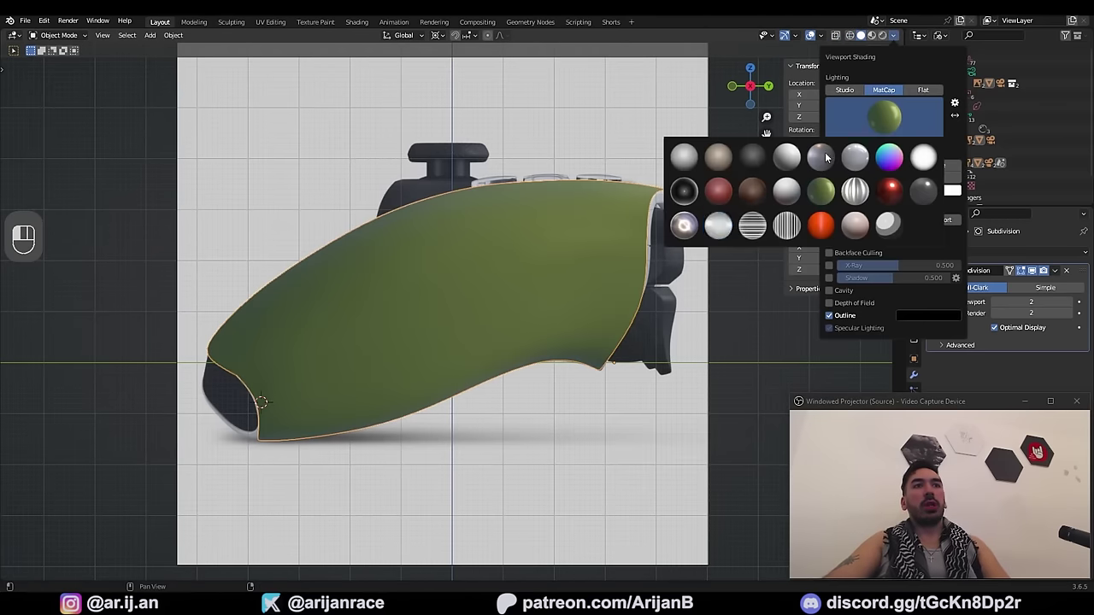
click(855, 224)
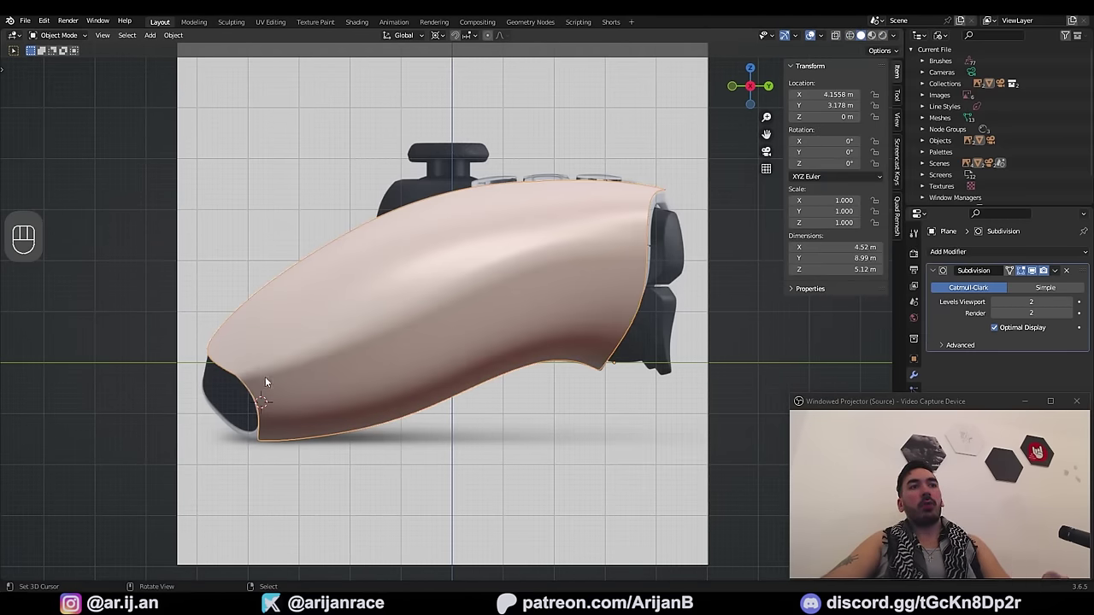
scroll(573, 247, up, 3)
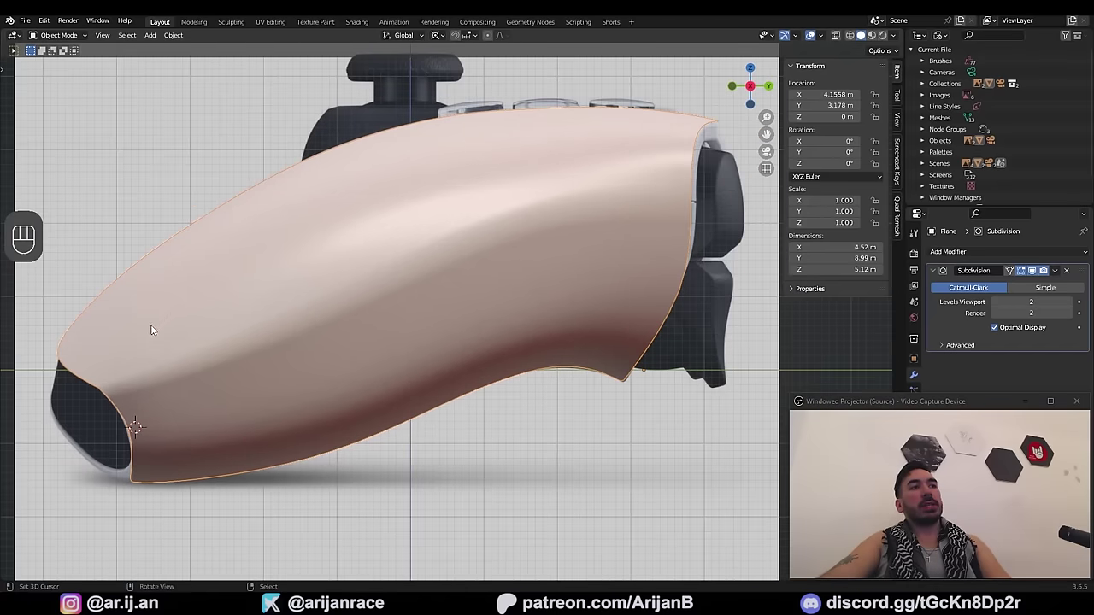
scroll(502, 349, down, 2)
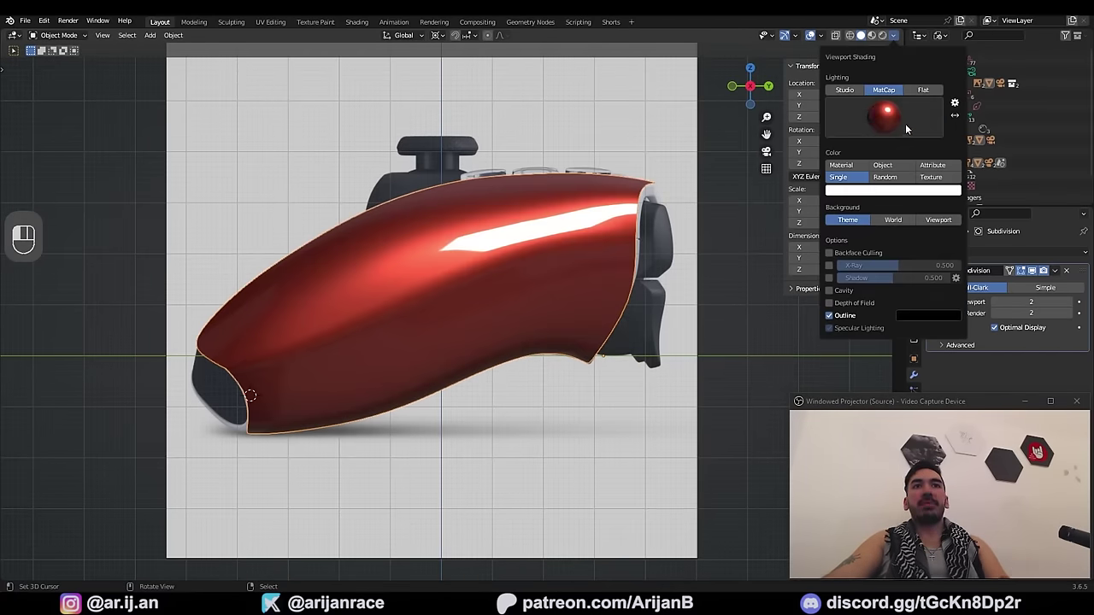
mouse_move(454, 342)
middle_down()
mouse_move(442, 367)
mouse_move(562, 372)
mouse_move(496, 393)
mouse_move(454, 367)
mouse_move(464, 325)
mouse_move(502, 297)
mouse_move(547, 313)
mouse_move(444, 347)
mouse_move(513, 257)
middle_up()
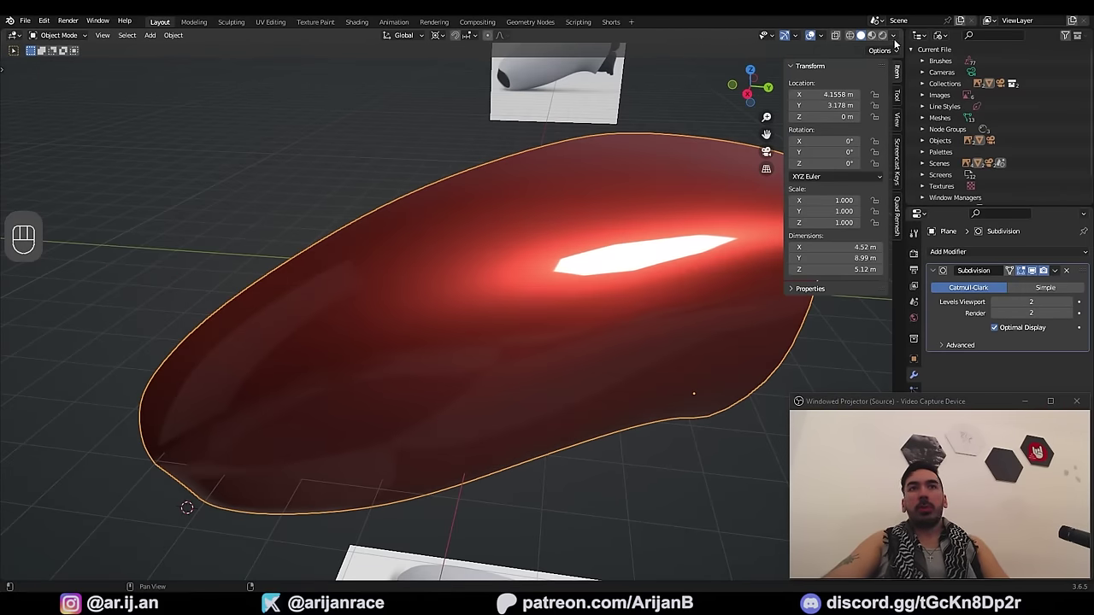
click(894, 35)
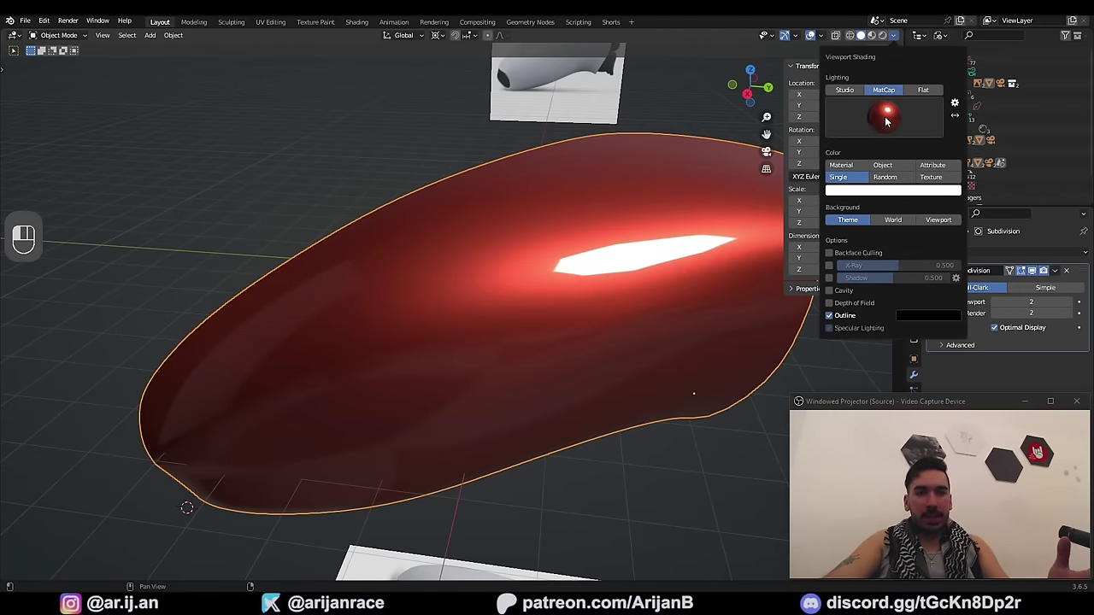
click(884, 119)
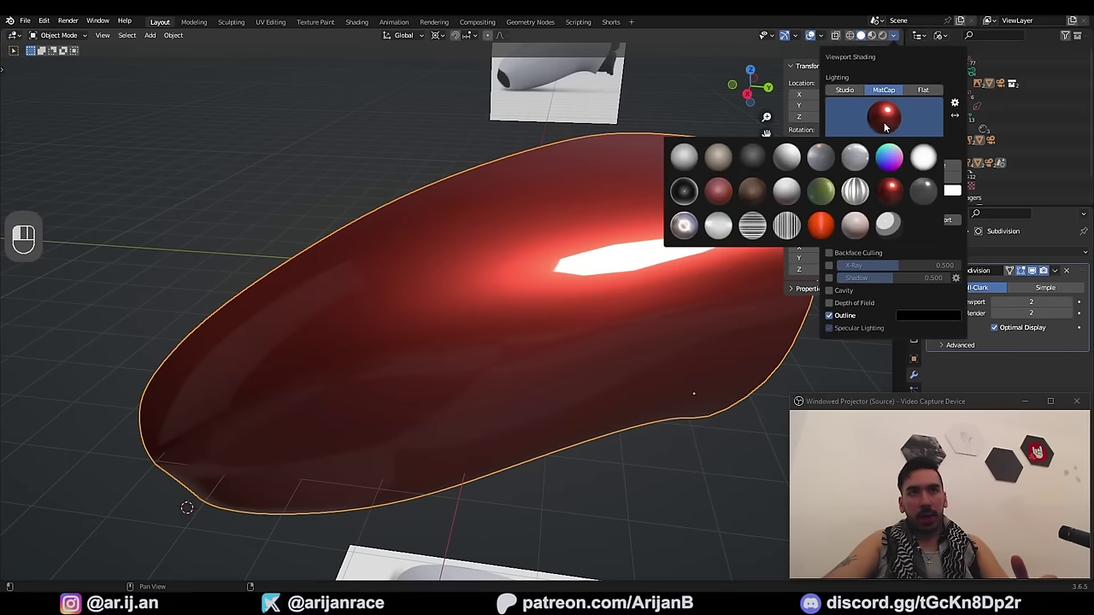
click(856, 225)
Step: Mark the creased edge loop along the shell's side as sharp and apply Shade Auto Smooth to the object
middle_drag(589, 350, 553, 337)
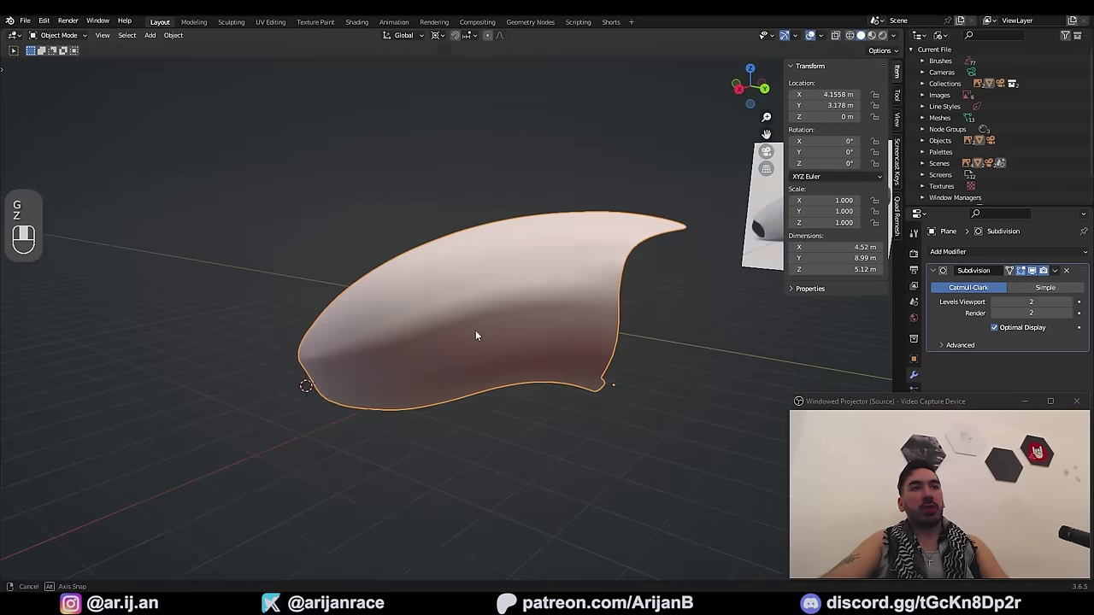
key(Tab)
key(2)
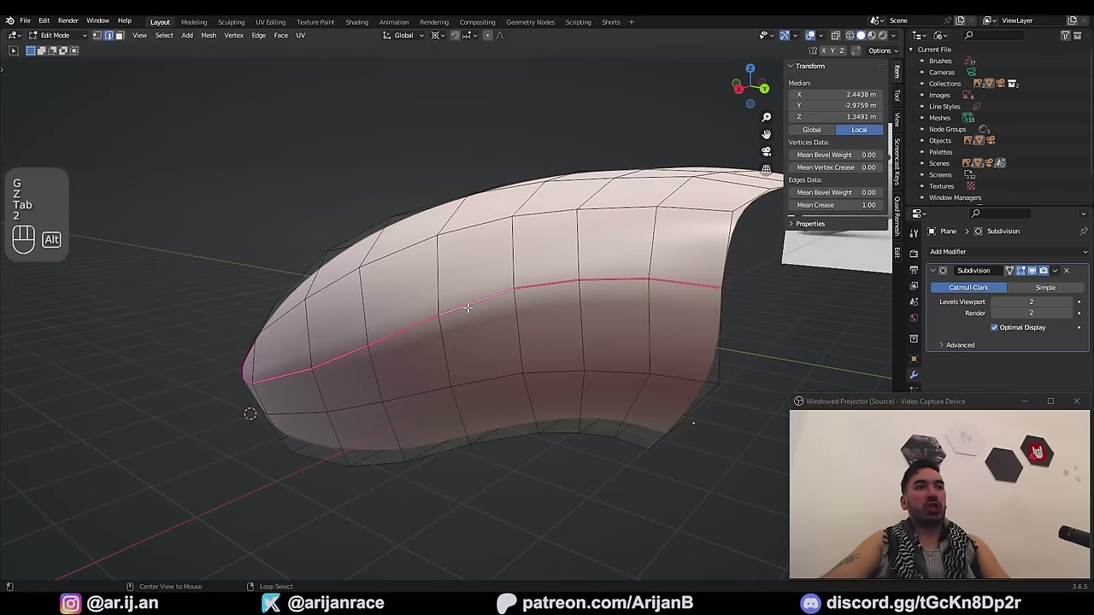
middle_drag(475, 330, 430, 317)
key(ctrl+e)
click(378, 502)
key(Tab)
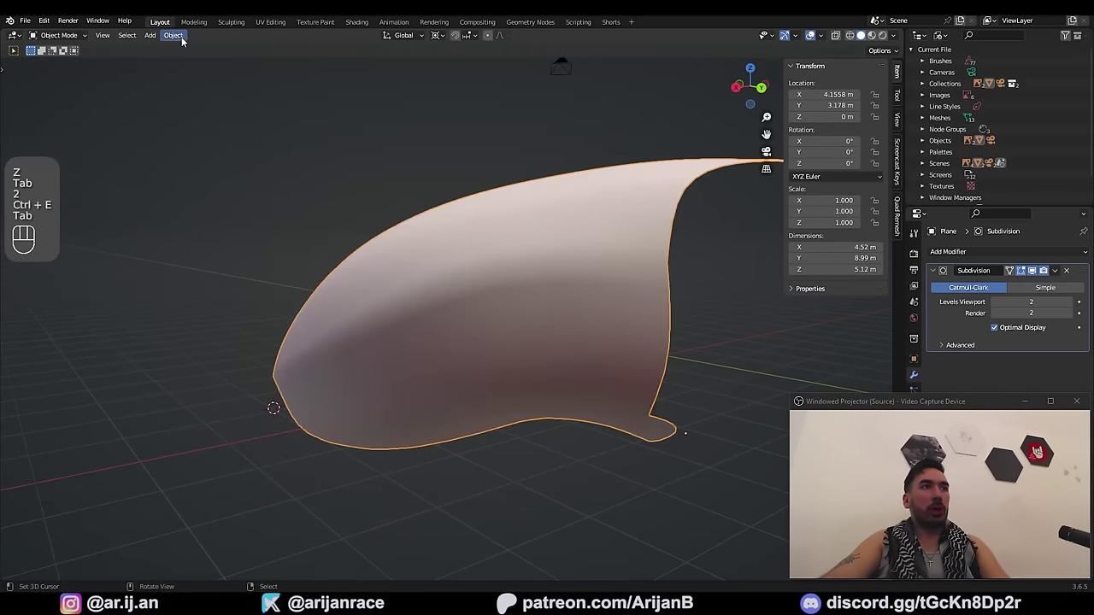
click(174, 35)
click(205, 297)
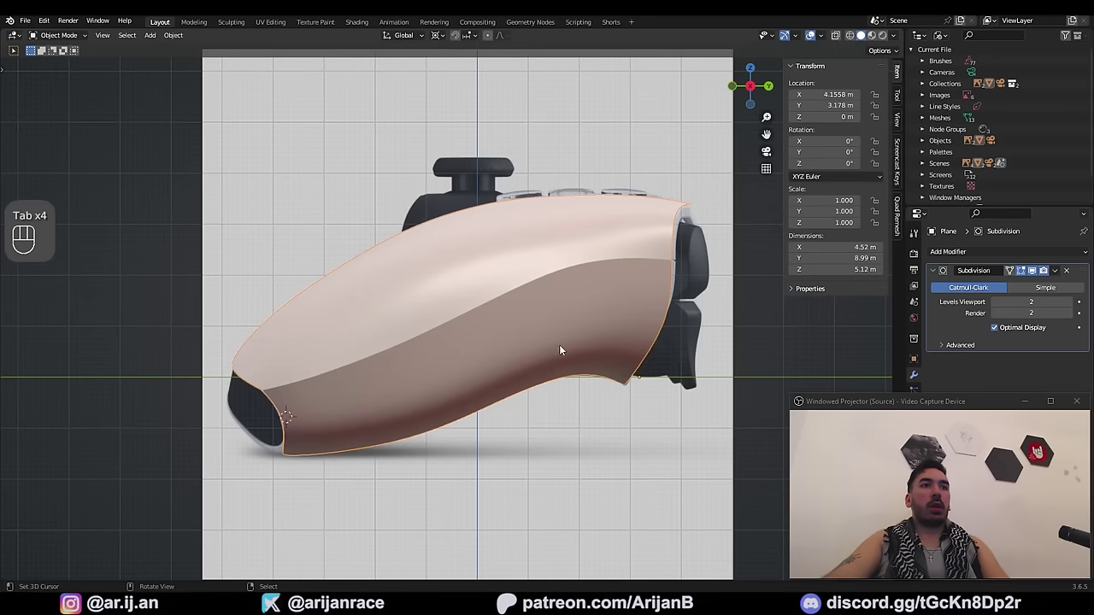
Step: Examine the shell's underside and grip end from several angles and compare them with the side reference
key(Tab)
key(z)
key(z)
key(z)
key(z)
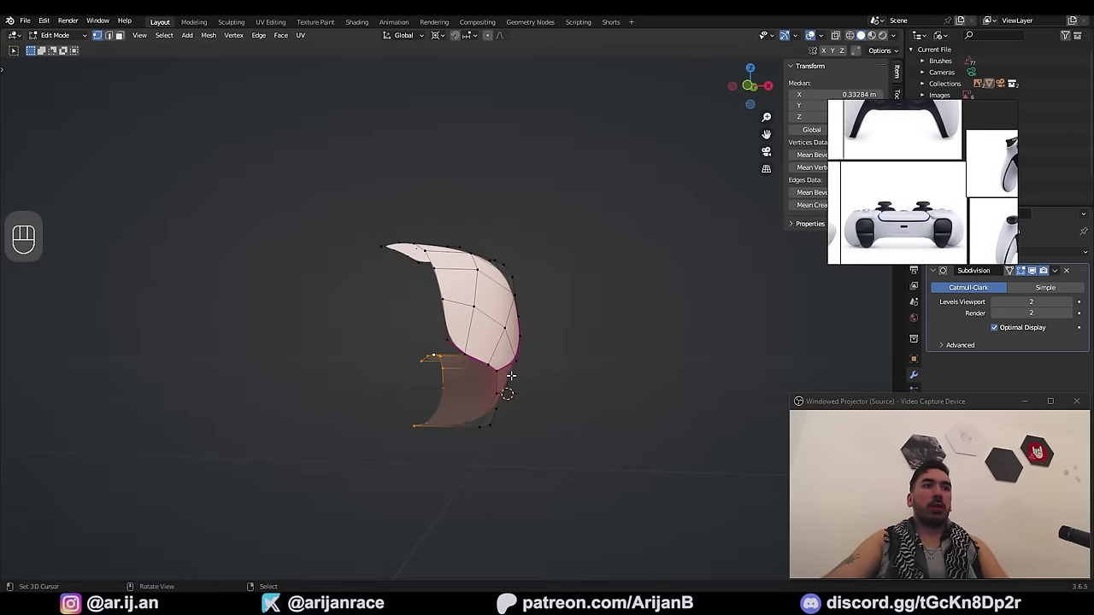
mouse_move(513, 393)
middle_down()
mouse_move(476, 402)
mouse_move(430, 379)
mouse_move(245, 163)
mouse_move(379, 312)
middle_up()
middle_drag(522, 355, 549, 383)
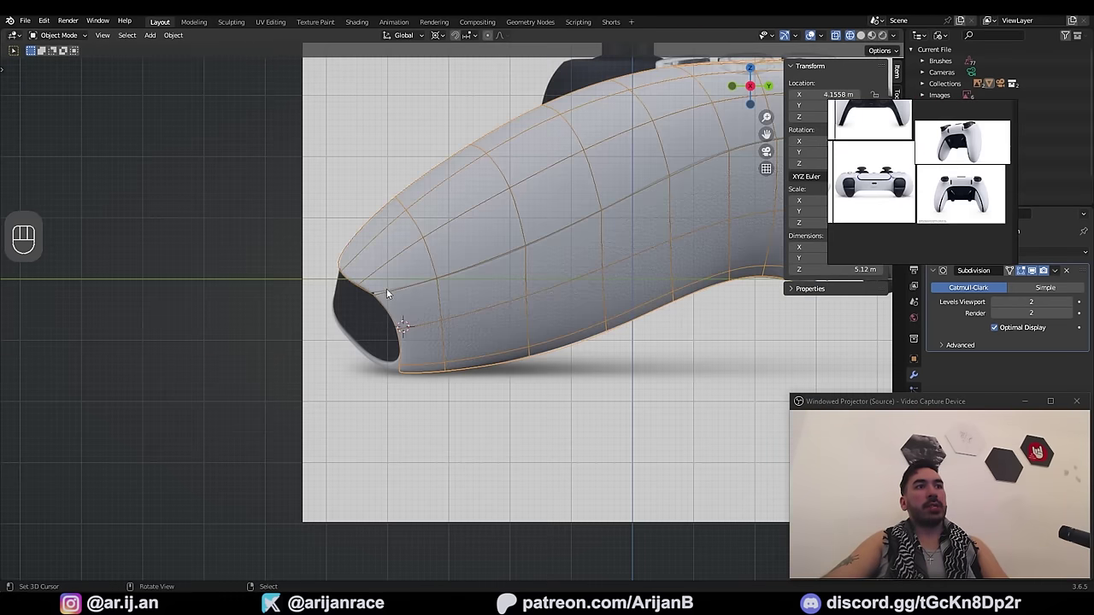
shift+middle_drag(357, 320, 398, 329)
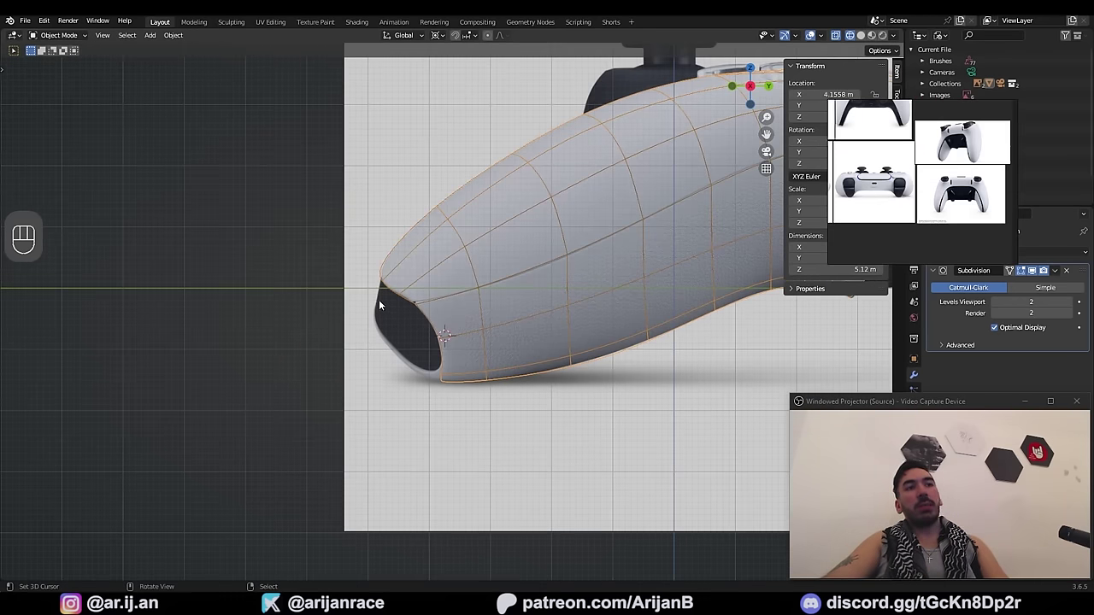
Step: Move the lower corner vertex at the grip end outward and up toward the reference's grip tip in side view
key(Tab)
key(z)
key(z)
key(z)
mouse_move(465, 373)
middle_down()
mouse_move(487, 364)
mouse_move(466, 371)
middle_up()
right_click(466, 371)
key(g)
right_click(487, 363)
key(KP_3)
key(z)
key(g)
key(g)
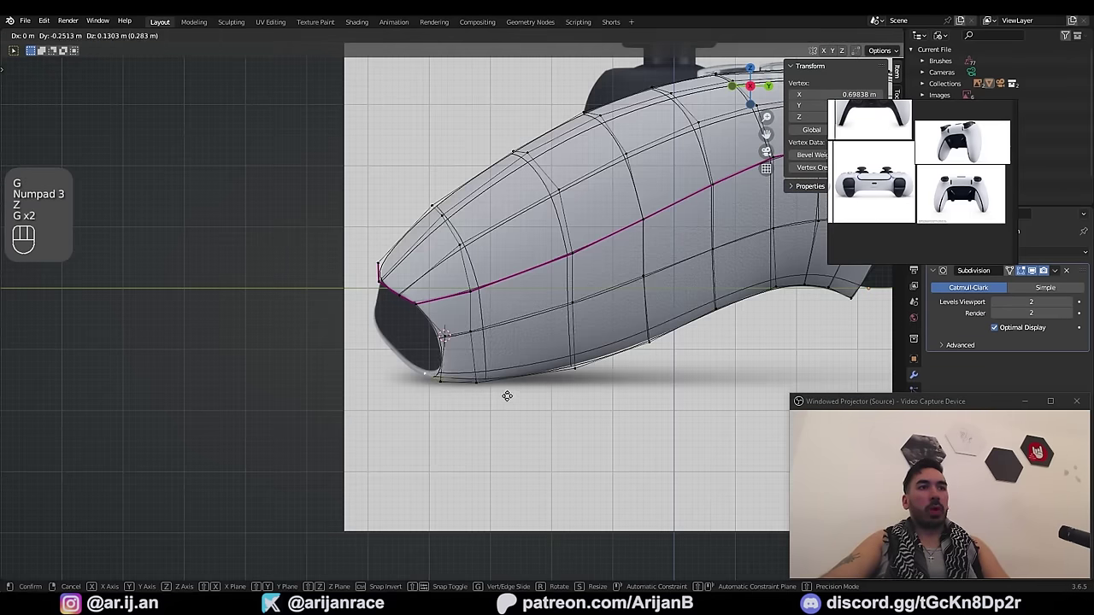
click(480, 383)
Step: Refine the lower corner vertex's position against the bottom contour of the grip in the side reference
key(z)
key(Tab)
key(z)
key(Tab)
key(Tab)
scroll(440, 388, up, 2)
key(g)
right_click(402, 380)
key(Tab)
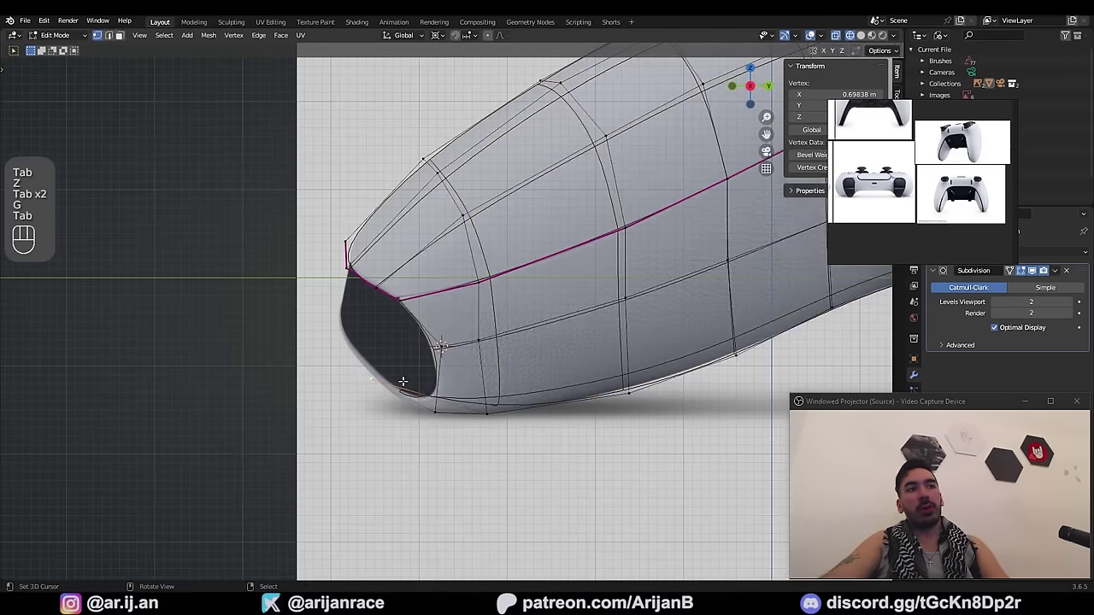
Step: Undo the latest changes to the lower border, then extrude its edges 0.95739 m upward along Z
key(Tab)
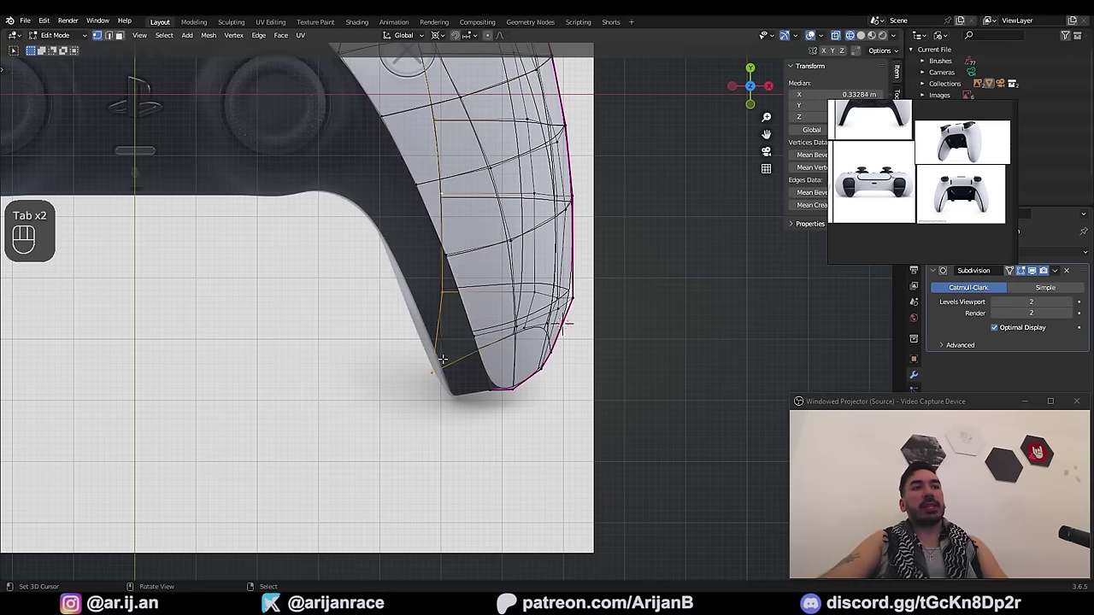
key(Tab)
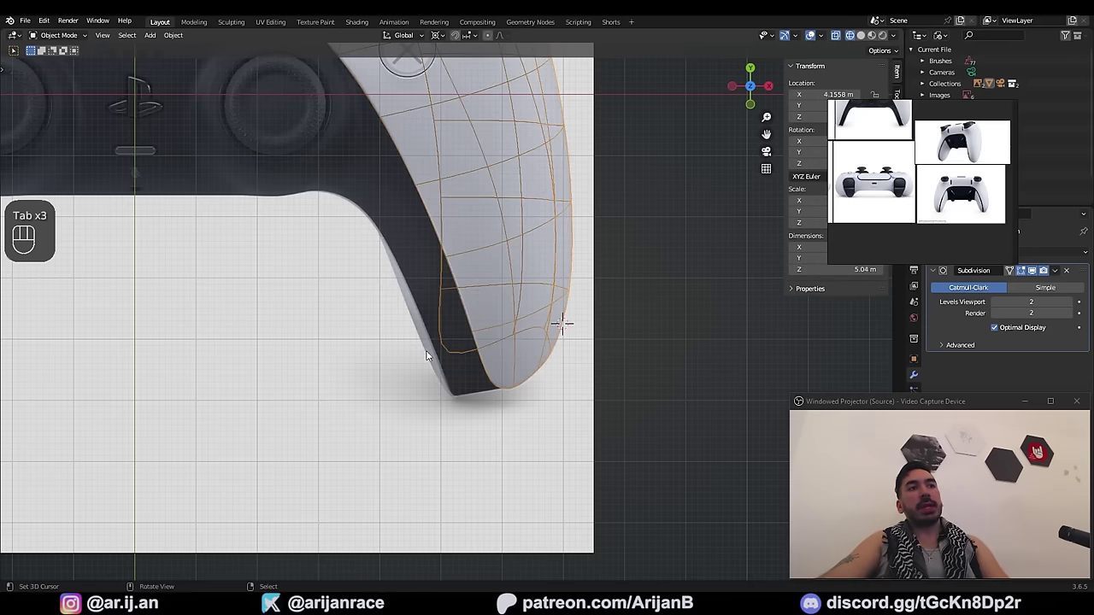
middle_drag(427, 363, 447, 402)
key(ctrl+z)
key(ctrl+z)
key(ctrl+z)
key(e)
right_click(480, 387)
key(g)
middle_click(445, 380)
click(436, 335)
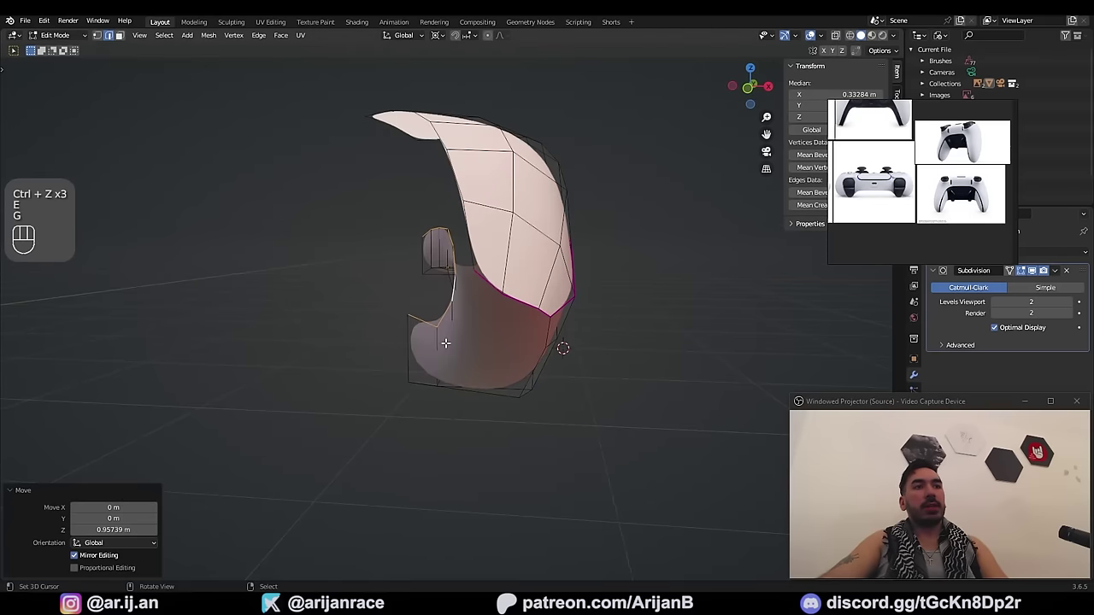
Step: Move the vertical edge next to the grip's corner by -0.6075 m in X and -0.20035 m in Y
middle_drag(436, 335, 470, 371)
key(2)
right_click(451, 356)
key(KP_7)
key(z)
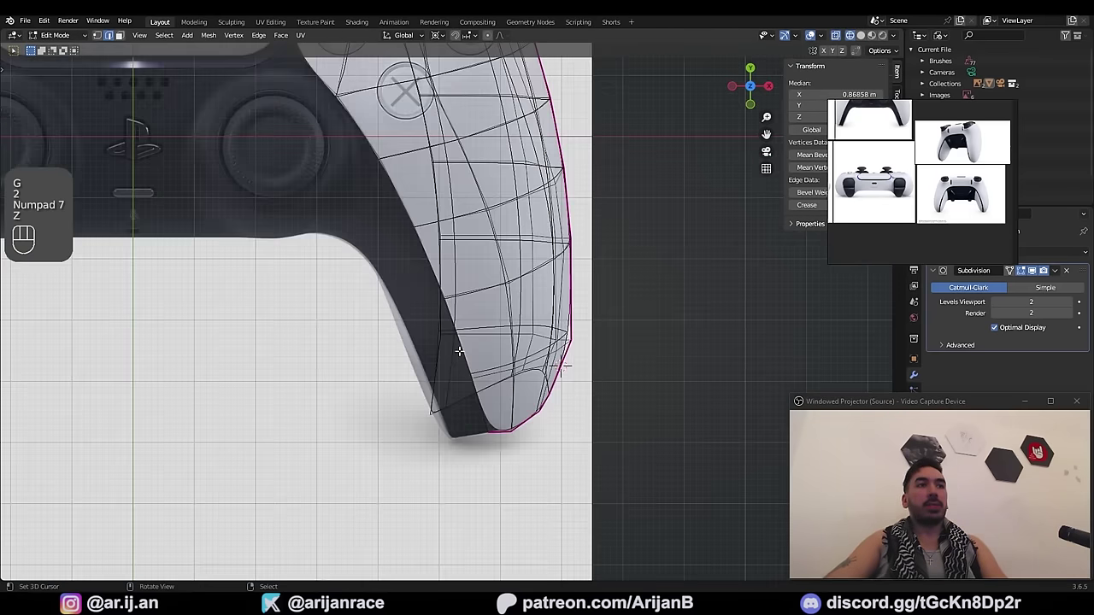
scroll(456, 443, up, 1)
key(1)
scroll(434, 385, down, 2)
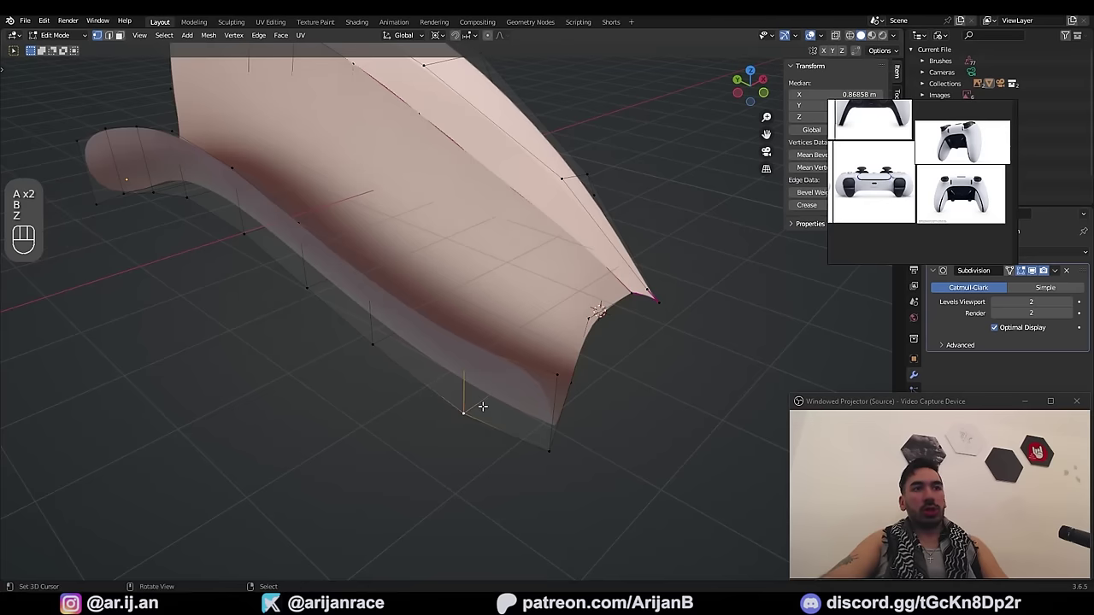
key(KP_7)
key(z)
key(g)
click(471, 423)
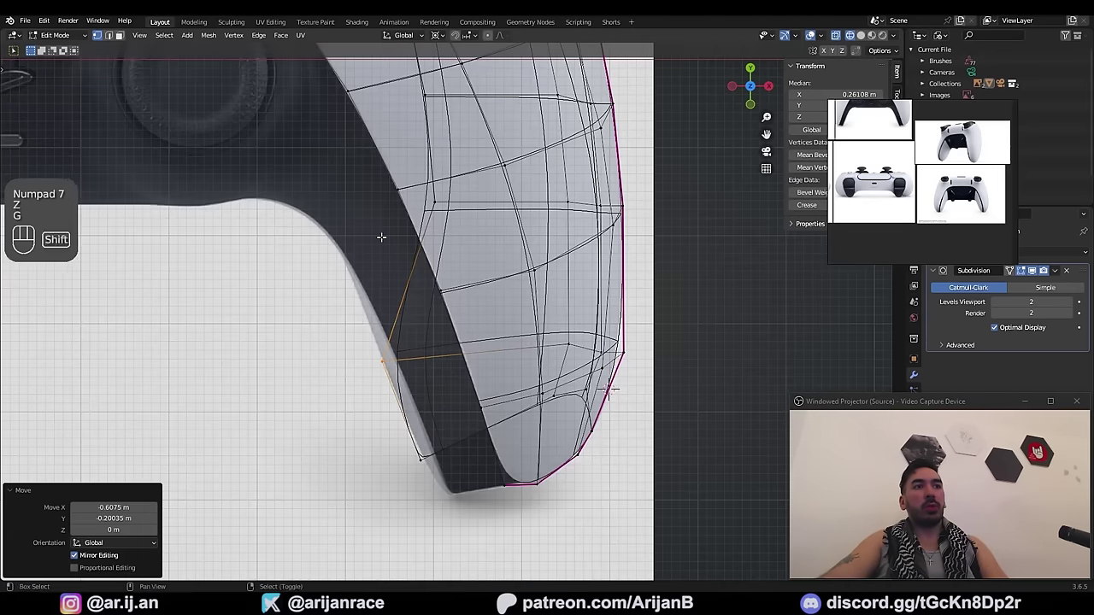
Step: Move the next vertical edge of the extruded strip onto the reference's inner grip outline in top view
shift+middle_drag(381, 237, 418, 329)
key(a)
key(a)
key(b)
drag(464, 265, 504, 318)
scroll(508, 228, down, 3)
key(g)
click(488, 313)
Step: Shift the following border vertices, nearer the thumbstick area, to continue the inner grip outline
key(a)
key(a)
key(b)
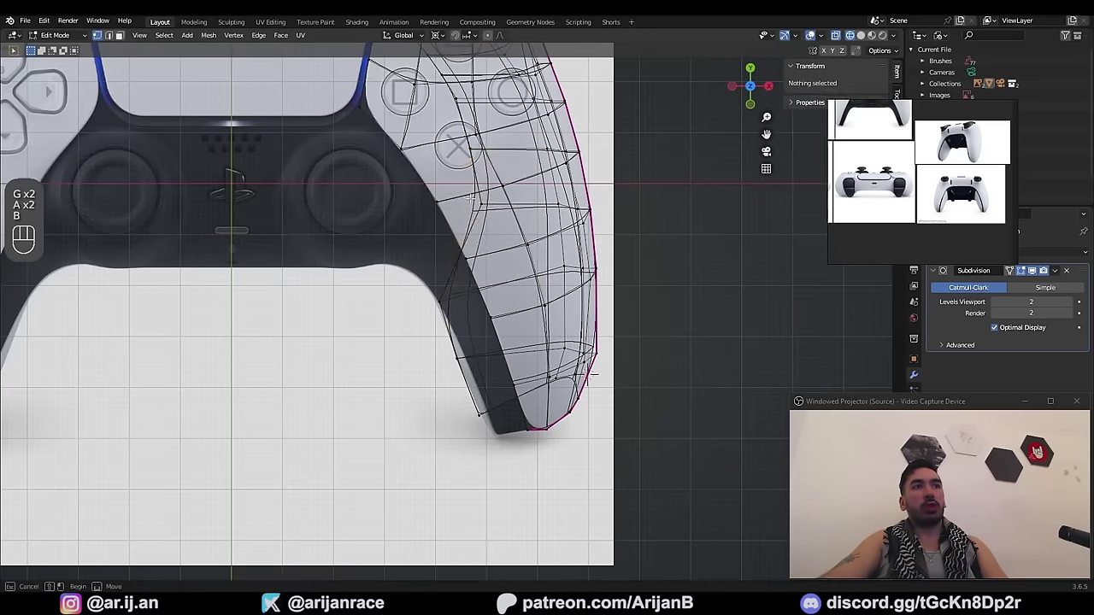
drag(467, 189, 501, 234)
key(g)
click(440, 290)
Step: Delete the extruded strip's faces along the front section, keeping only those near the grip
mouse_move(441, 291)
middle_down()
mouse_move(435, 257)
mouse_move(389, 274)
middle_up()
key(z)
key(3)
click(496, 328)
ctrl+click(341, 308)
key(x)
mouse_move(342, 307)
middle_down()
mouse_move(476, 276)
mouse_move(471, 202)
mouse_move(423, 245)
mouse_move(447, 268)
mouse_move(376, 221)
mouse_move(461, 278)
middle_up()
click(456, 306)
Step: Inspect the trimmed strip in solid and wireframe shading and compare its outline with the top reference
key(z)
key(1)
key(Tab)
key(Tab)
key(2)
click(422, 245)
key(z)
key(z)
key(Tab)
key(Tab)
key(2)
key(KP_7)
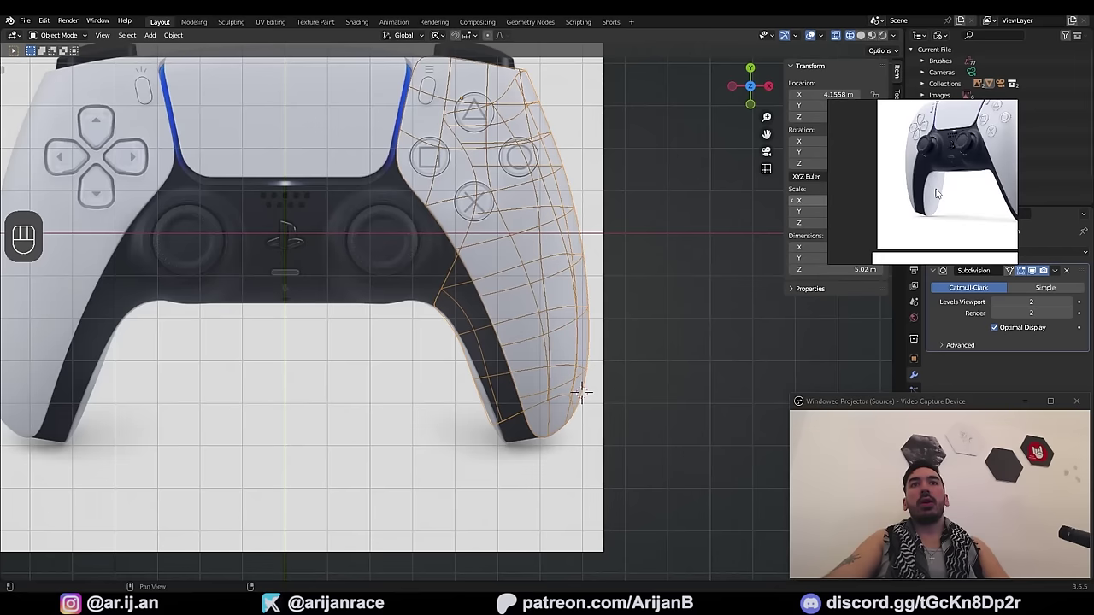
Step: Zoom in on the angled controller references and rotate one to study the grip's inner contour
scroll(936, 188, up, 4)
scroll(932, 149, down, 4)
scroll(918, 171, down, 3)
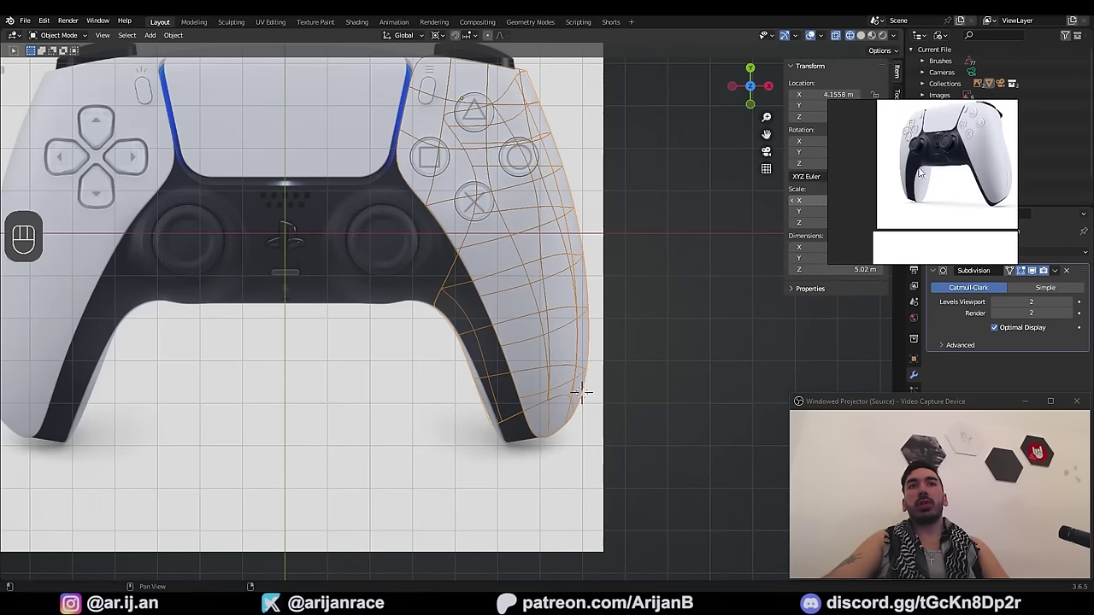
scroll(985, 176, down, 3)
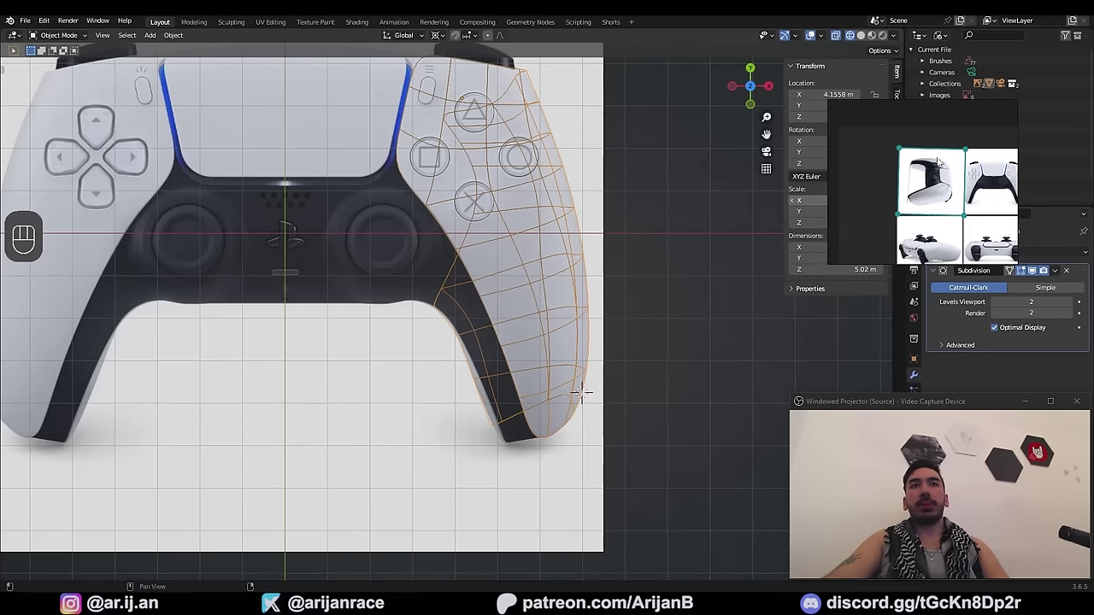
scroll(918, 173, up, 5)
middle_drag(912, 170, 898, 193)
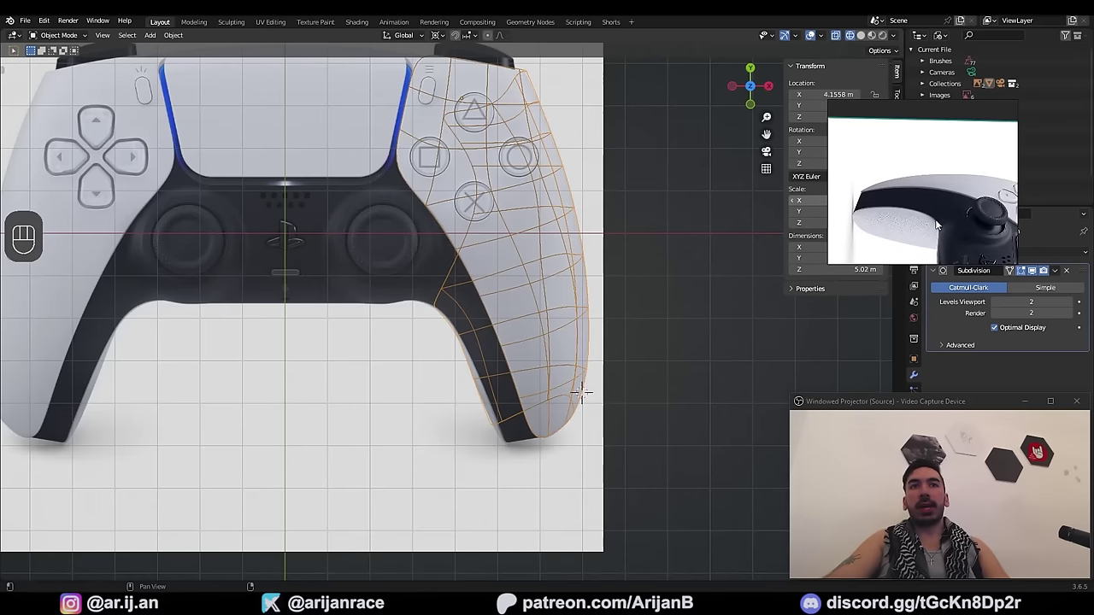
middle_drag(937, 225, 918, 191)
scroll(918, 191, down, 2)
ctrl+drag(918, 191, 936, 171)
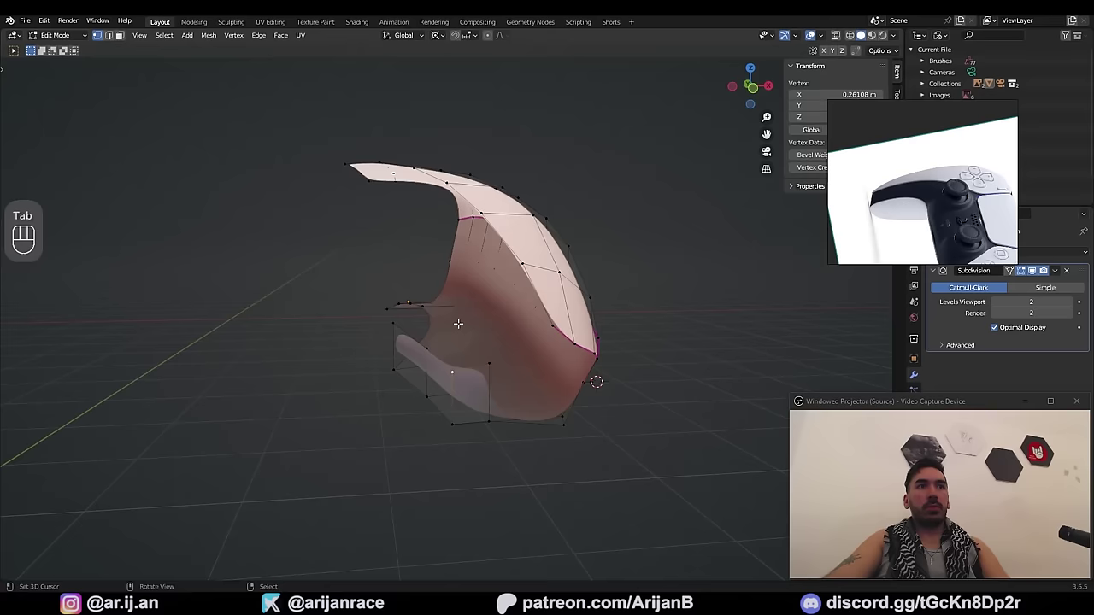
Step: Raise the upper vertices at the front end of the grip's inner strip along Z to follow the reference curve
middle_drag(456, 322, 524, 345)
key(Tab)
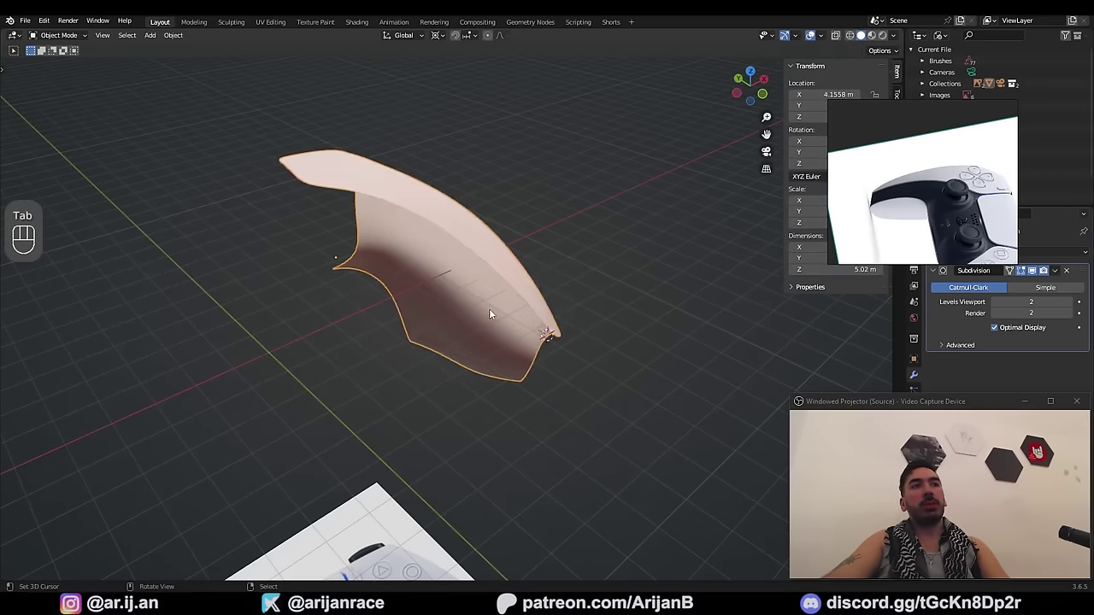
key(Tab)
middle_drag(490, 313, 540, 316)
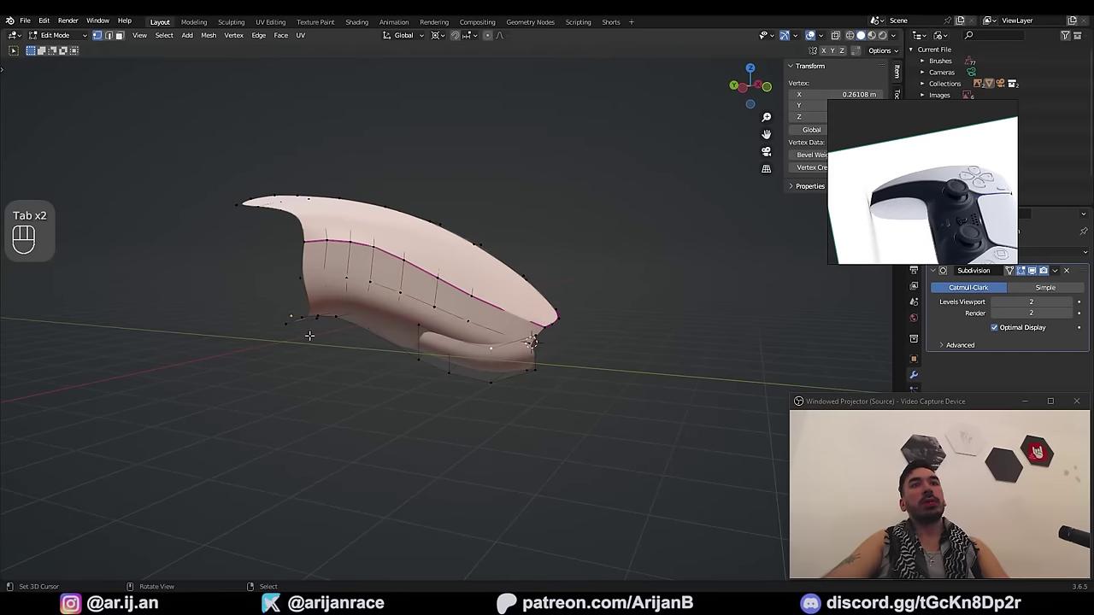
middle_drag(392, 317, 395, 279)
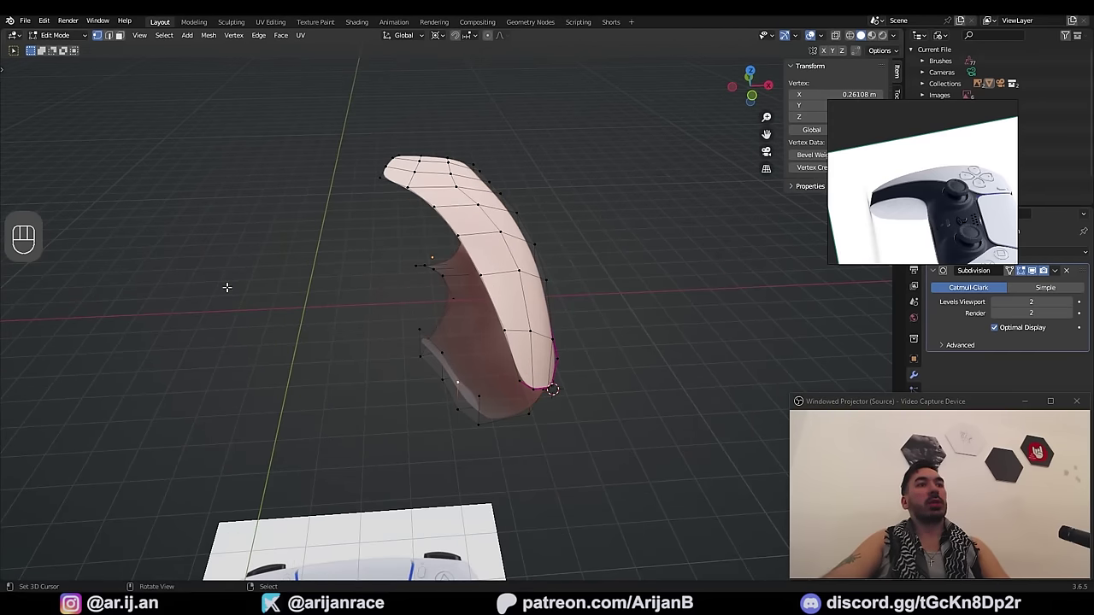
middle_drag(427, 343, 472, 286)
ctrl+right_click(424, 336)
key(g)
key(z)
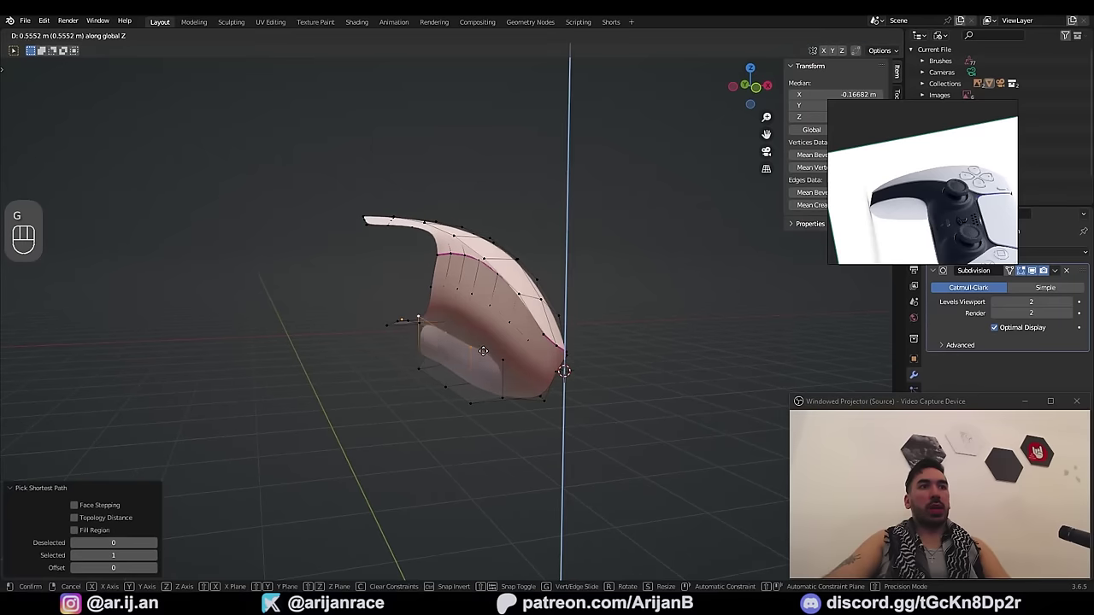
click(474, 343)
shift+right_click(474, 344)
key(g)
key(z)
right_click(476, 350)
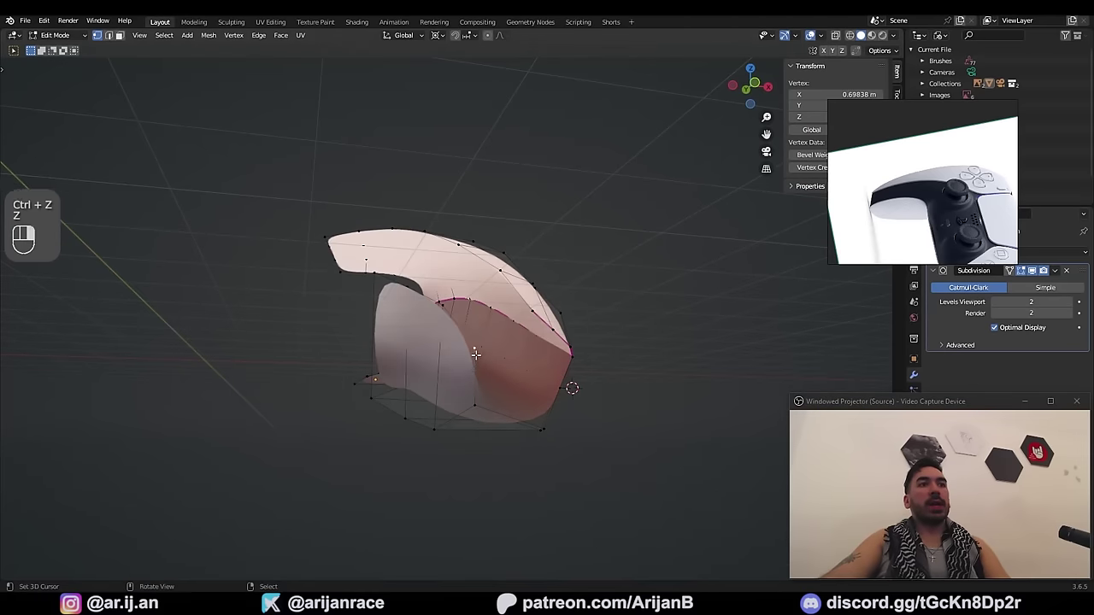
key(g)
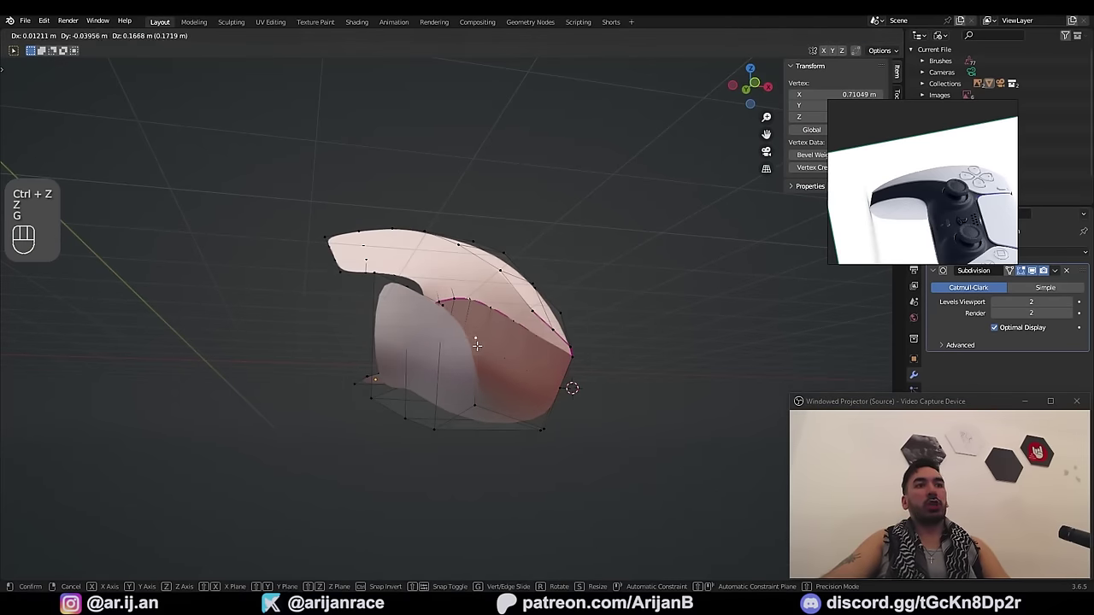
right_click(475, 334)
Step: Move the bottom vertices of the grip's inner strip outward, checking their position against the top reference
key(KP_7)
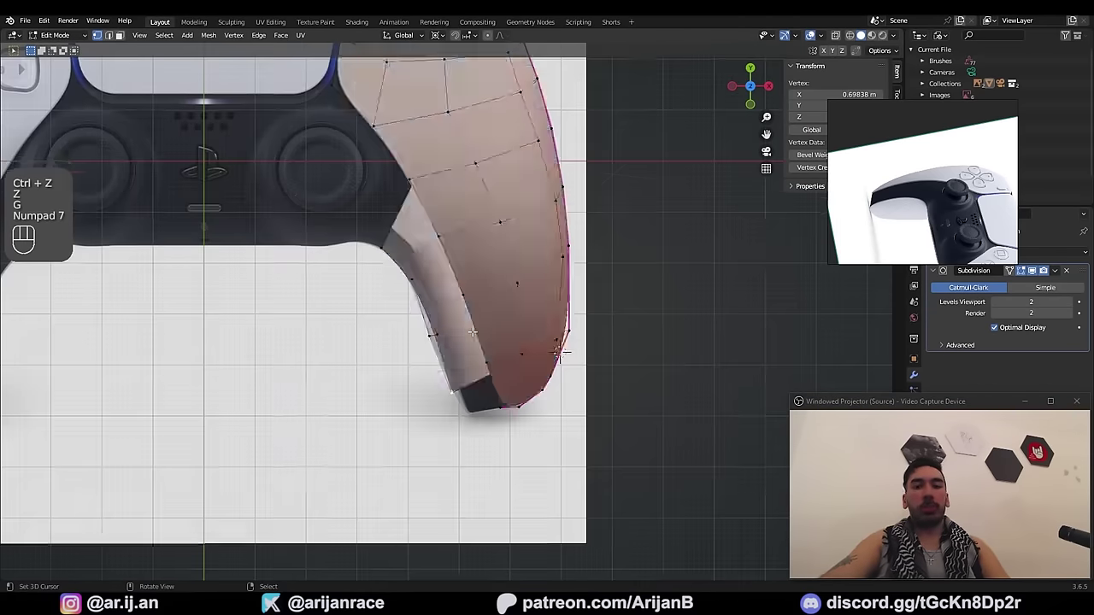
key(z)
scroll(466, 372, up, 2)
key(g)
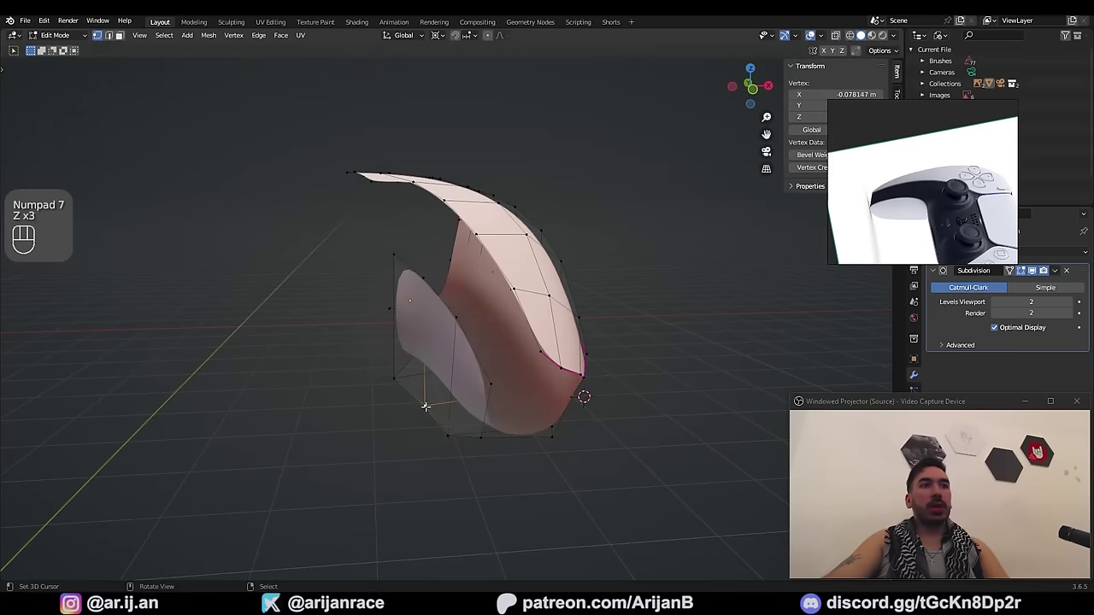
middle_drag(426, 407, 443, 432)
key(g)
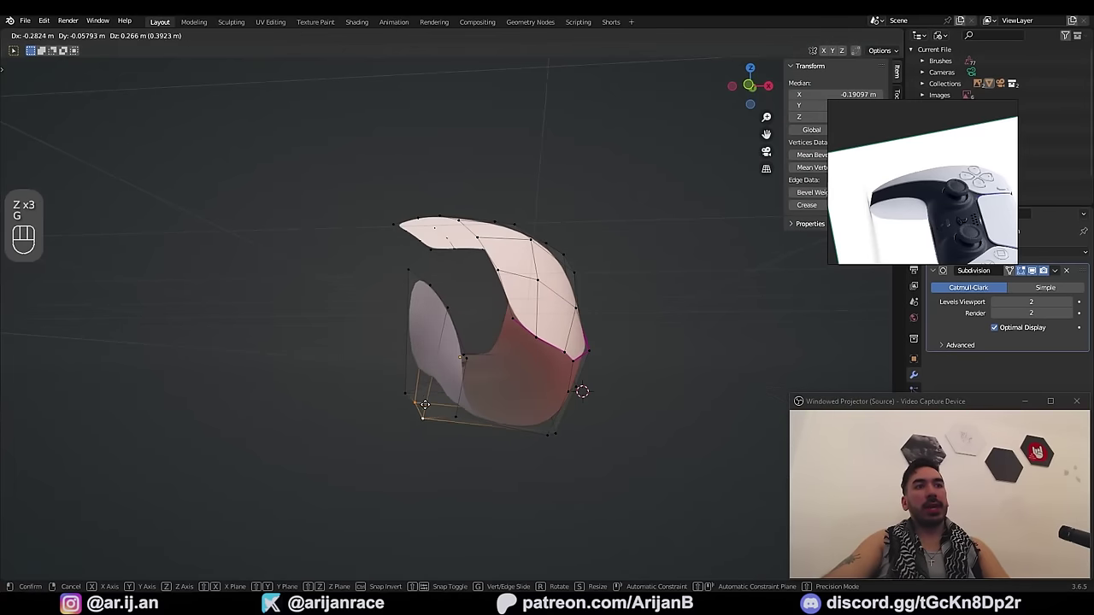
click(444, 412)
Step: Box-select the vertex midway along the grip's inner edge in the top view and nudge it slightly along the reference outline
key(a)
key(a)
key(b)
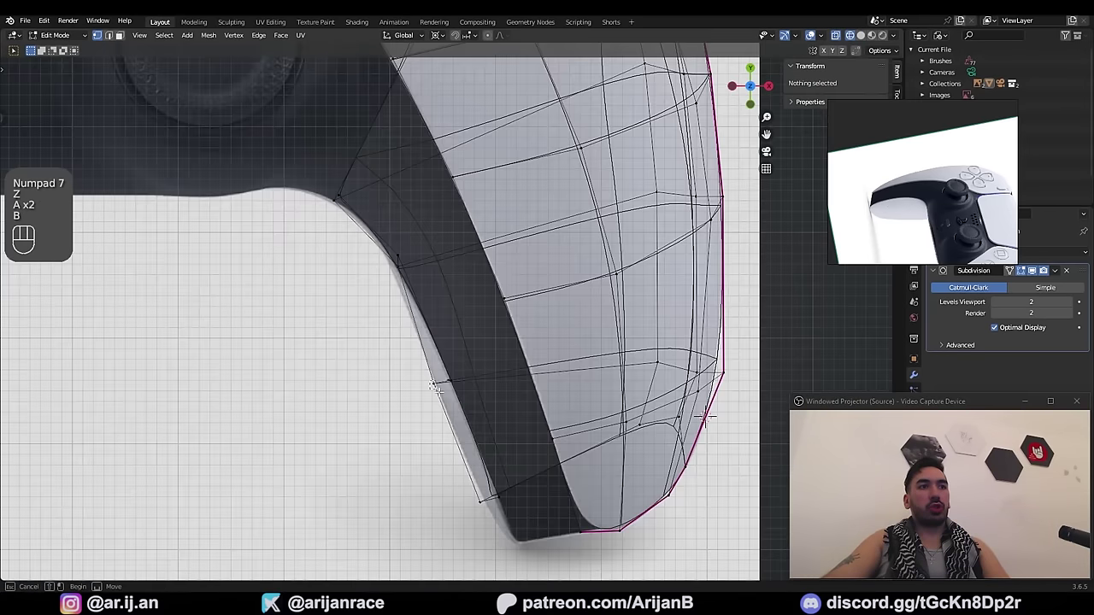
drag(429, 382, 440, 391)
key(g)
click(440, 391)
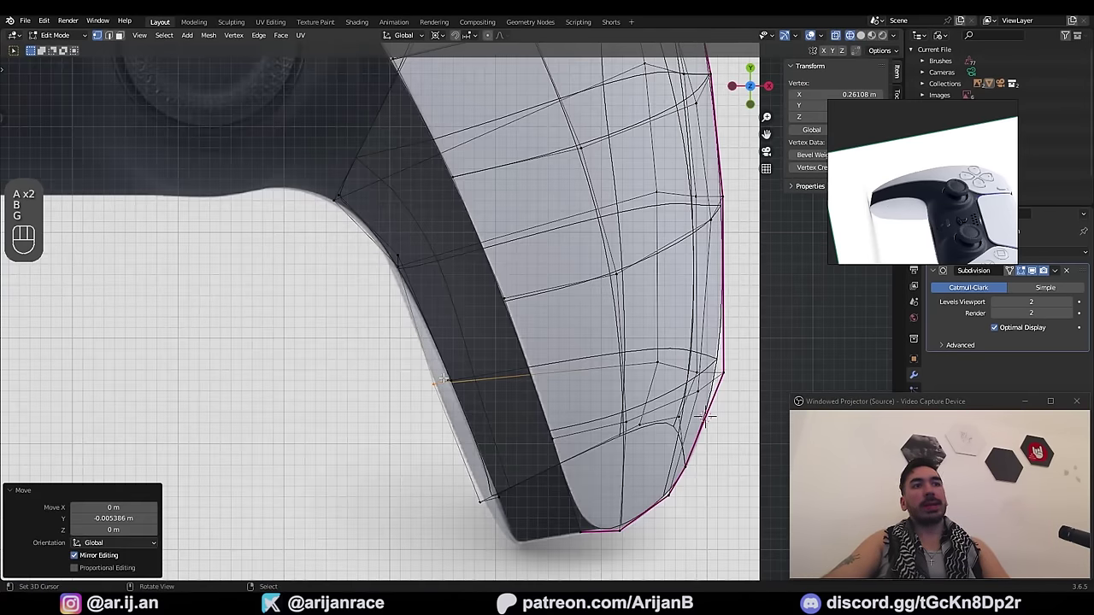
Step: Move the lower vertices along the inner strip outward in the top view so the grip's inner curve bulges past the edge
scroll(445, 379, down, 2)
middle_drag(445, 379, 453, 310)
key(z)
key(z)
right_click(422, 409)
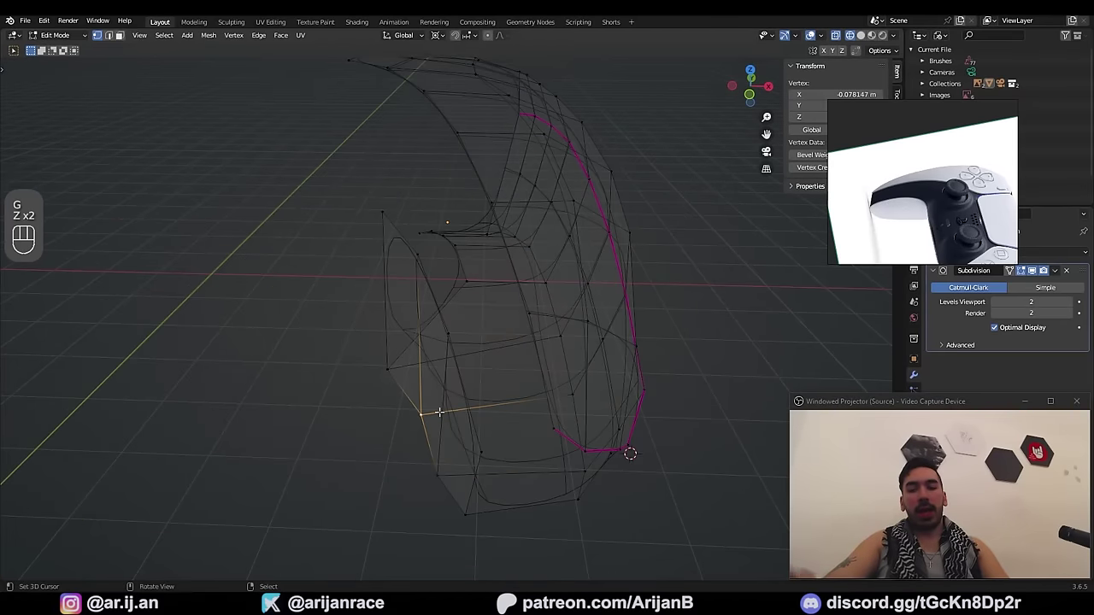
key(z)
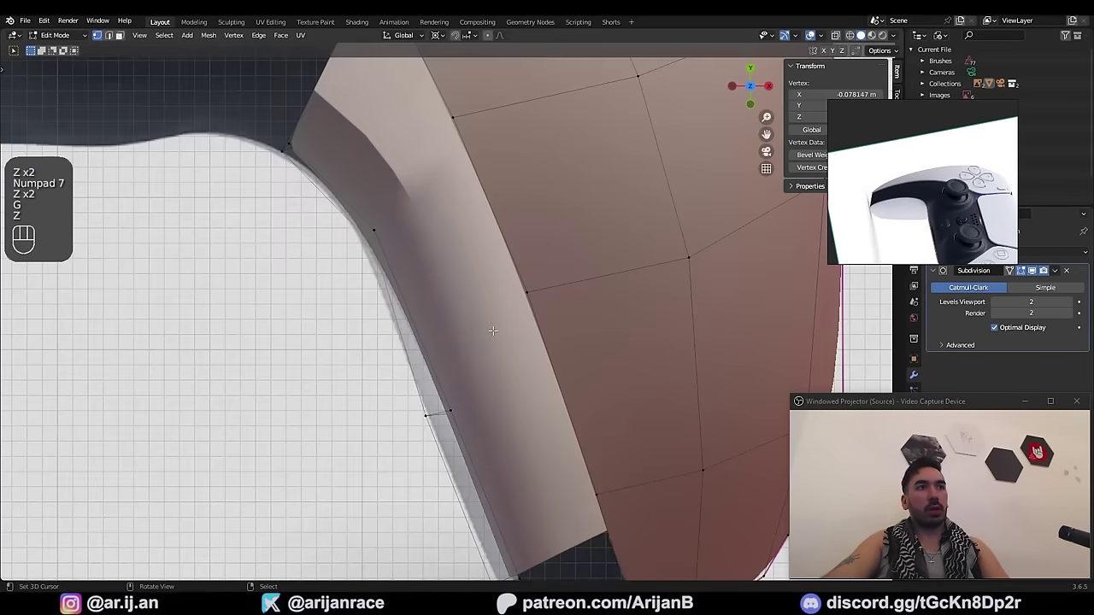
key(g)
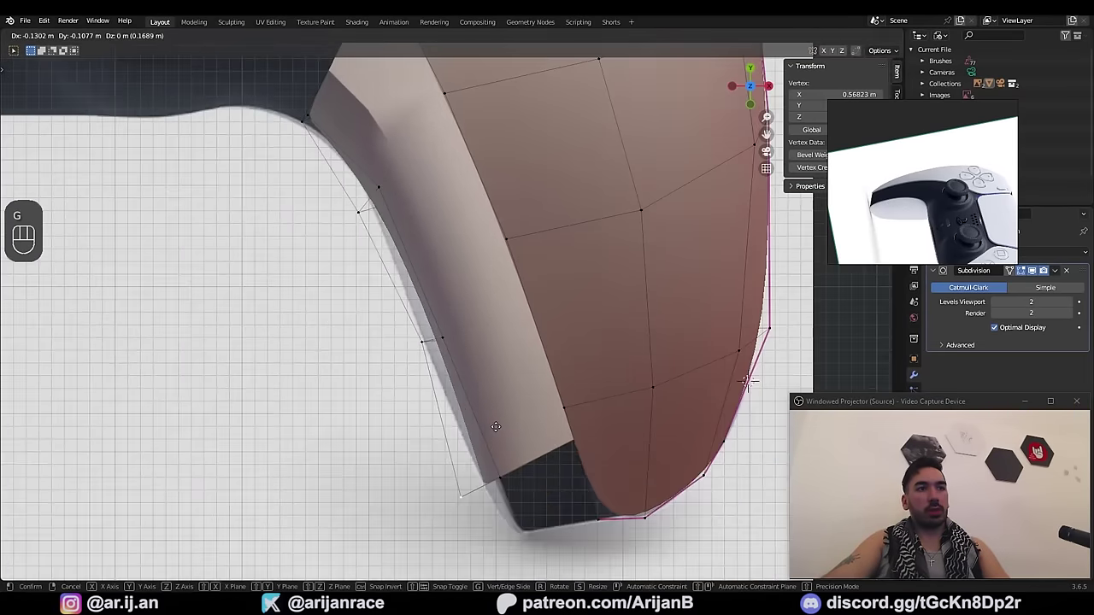
click(442, 339)
right_click(455, 333)
key(g)
click(487, 330)
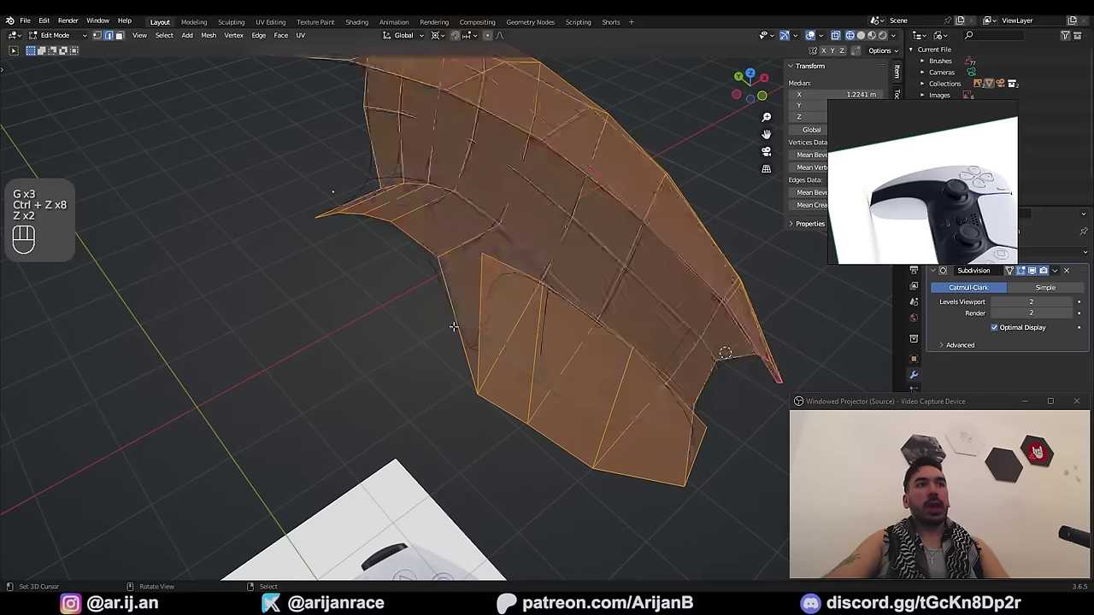
Step: Extrude the edges at the front end of the inner strip toward the controller's centre, then rotate and reposition them in the top view
click(455, 326)
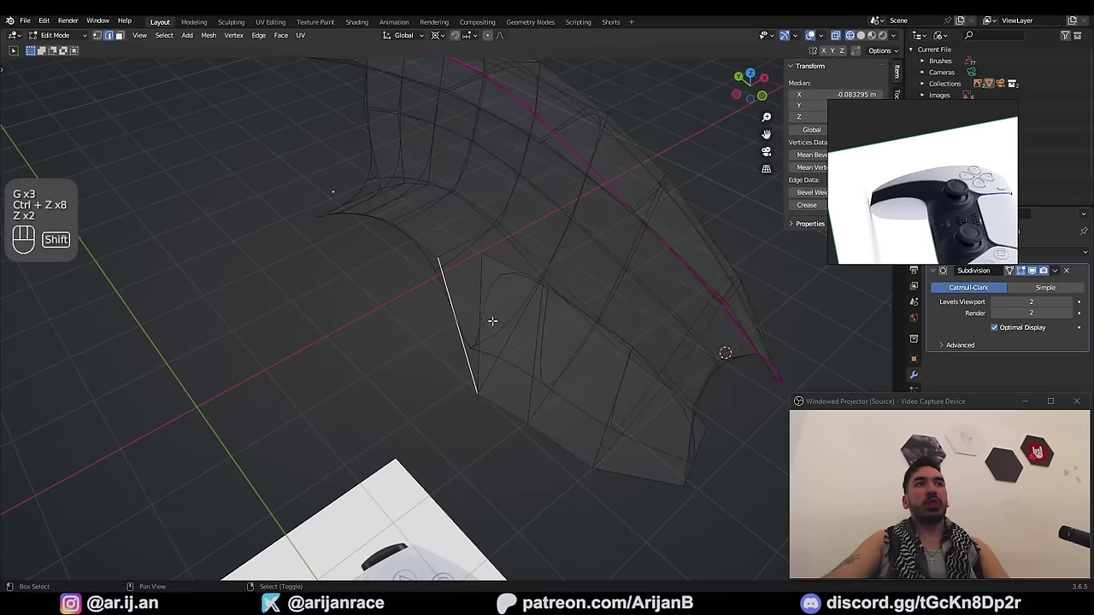
click(438, 36)
click(453, 85)
key(KP_7)
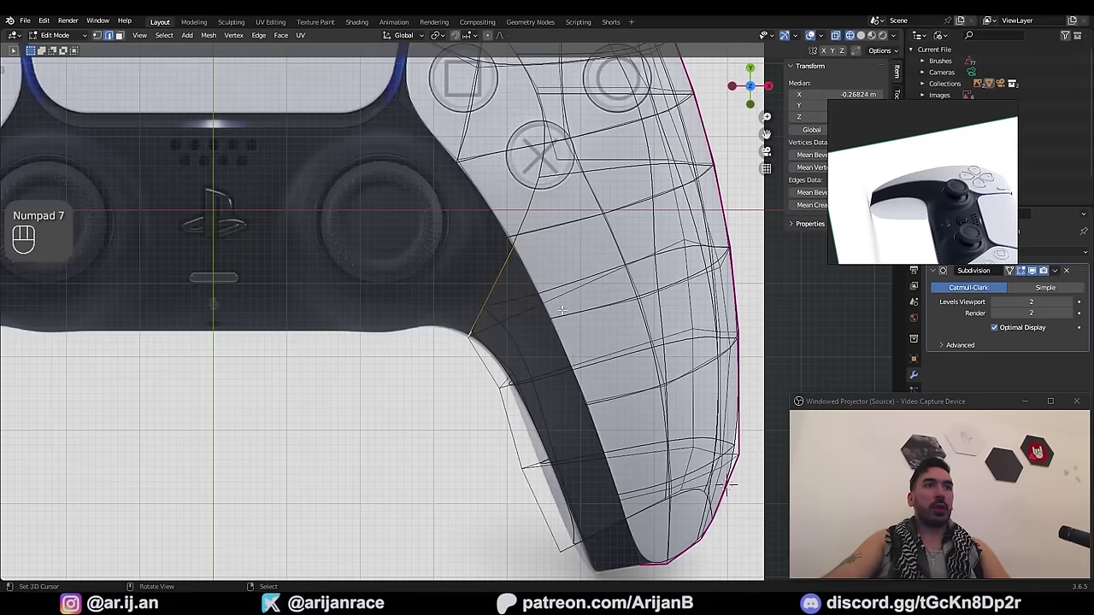
key(e)
click(503, 293)
key(r)
click(551, 293)
key(g)
click(541, 286)
Step: Slide a vertex of the newly extruded front section along its edge to clean up the section's outline
key(1)
right_click(450, 169)
key(g)
key(g)
click(432, 252)
key(a)
key(a)
right_click(442, 262)
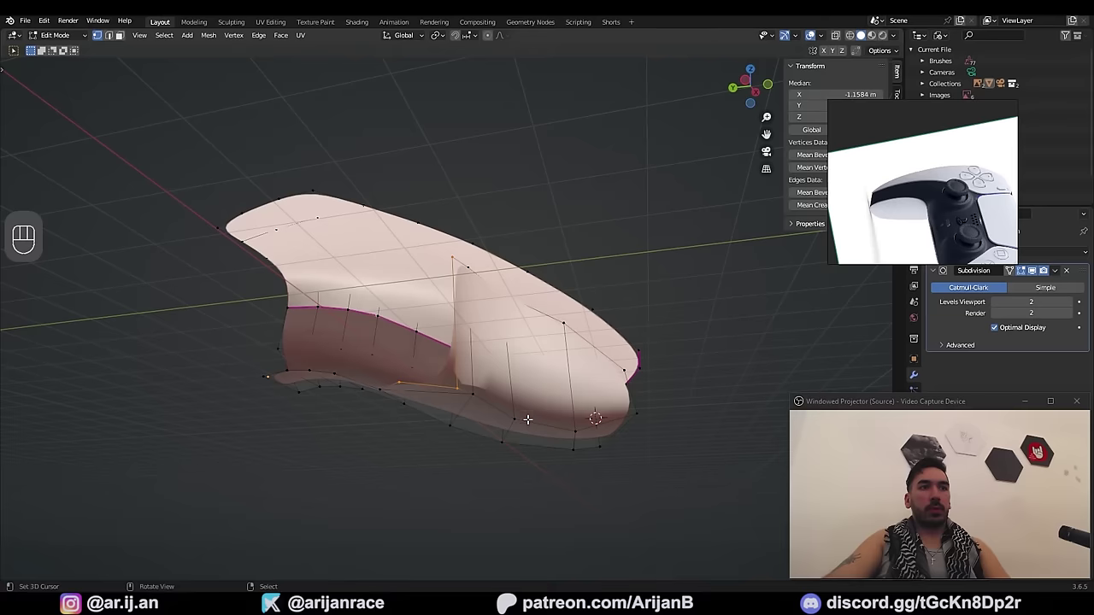
Step: Move the lower vertices around the extruded section along constrained axes to smooth the transition into the grip's underside
right_click(528, 418)
middle_drag(527, 418, 435, 274)
ctrl+right_click(450, 400)
key(g)
middle_click(483, 428)
click(479, 401)
right_click(537, 429)
key(g)
middle_click(532, 417)
click(536, 387)
key(g)
middle_click(534, 383)
click(532, 381)
Step: Add two centred loop cuts across the faces around the extruded front section
key(ctrl+r)
click(489, 336)
right_click(489, 335)
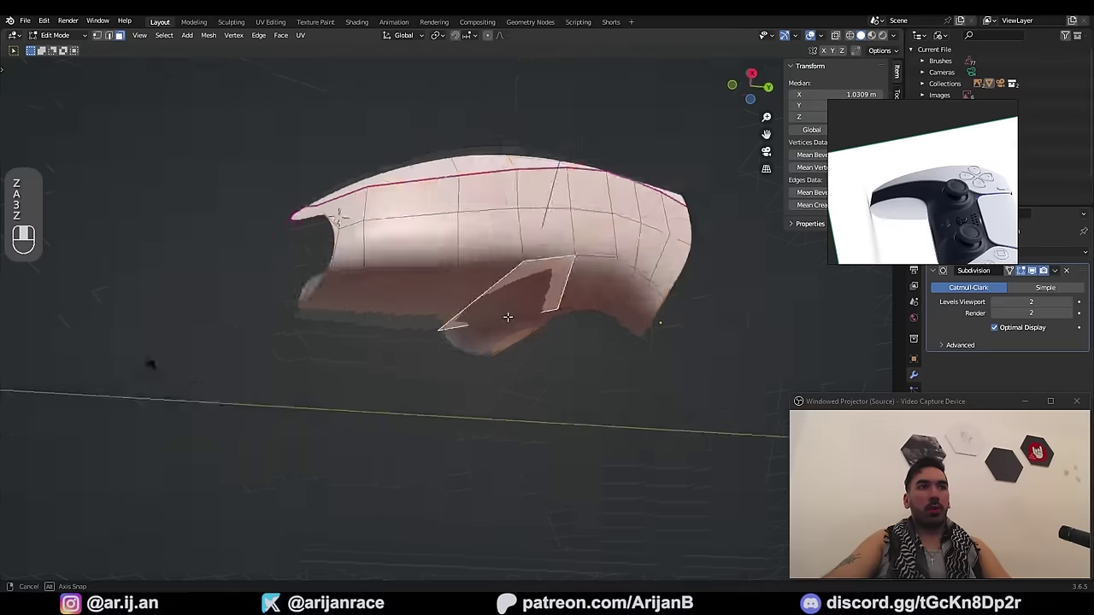
middle_drag(508, 317, 483, 317)
key(ctrl+r)
click(533, 355)
right_click(534, 355)
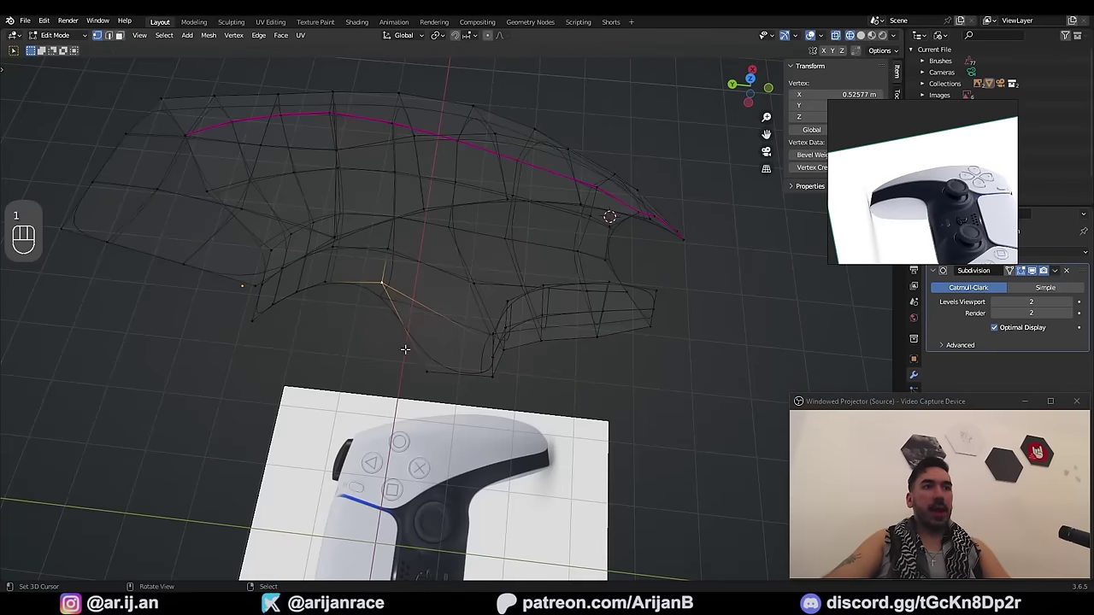
Step: Rip the corner vertex at the front of the inner strip and slide the detached vertex along its edge toward the grip
key(1)
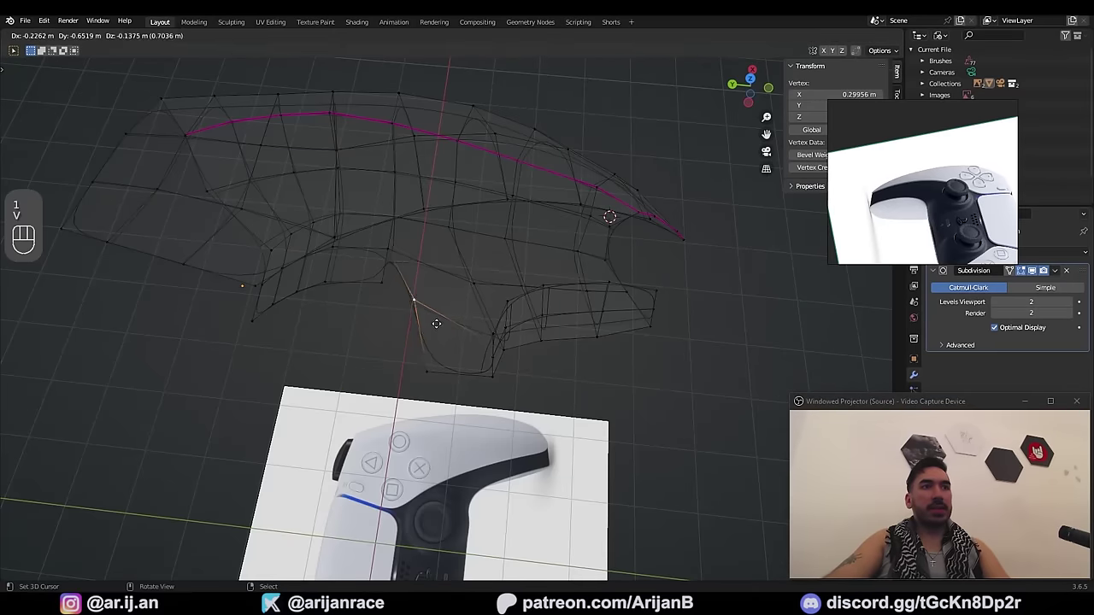
key(v)
right_click(392, 296)
key(v)
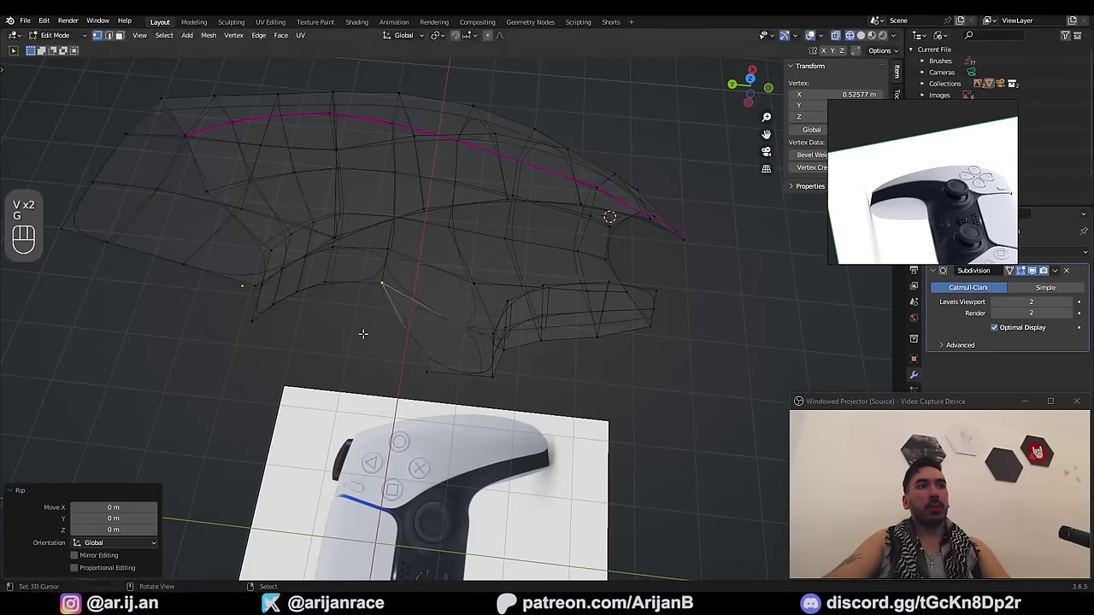
key(g)
click(456, 330)
middle_drag(457, 330, 484, 317)
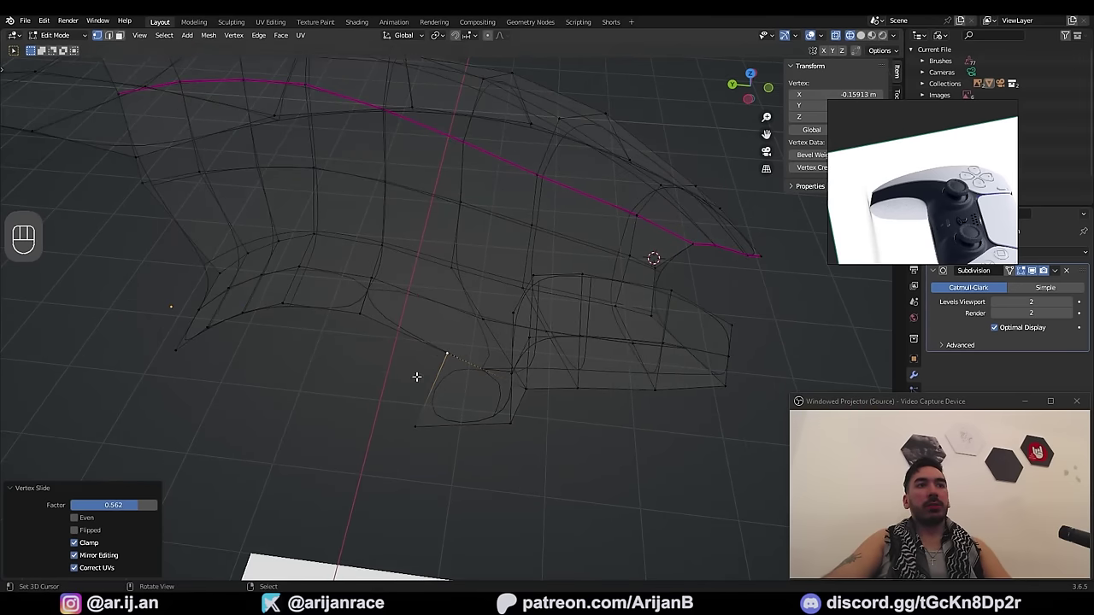
Step: Delete the leftover edge geometry at the ripped corner of the inner strip
key(2)
key(x)
click(484, 317)
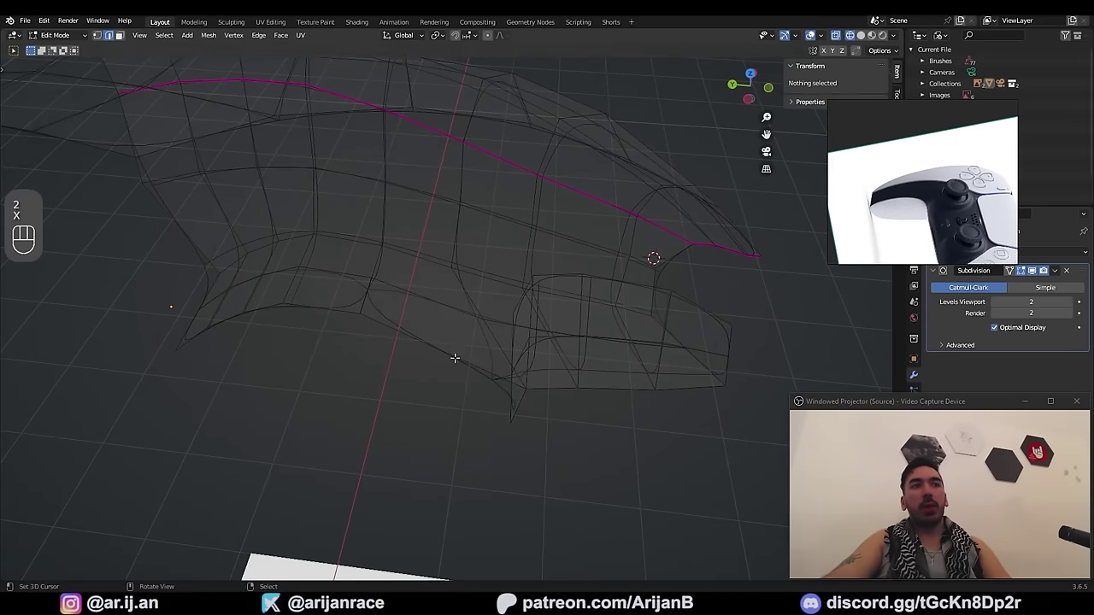
Step: Merge the whole mesh's overlapping vertices by distance and add a lengthwise loop cut through the inner strip
key(Tab)
key(Tab)
key(a)
key(shift+w)
key(1)
key(ctrl+r)
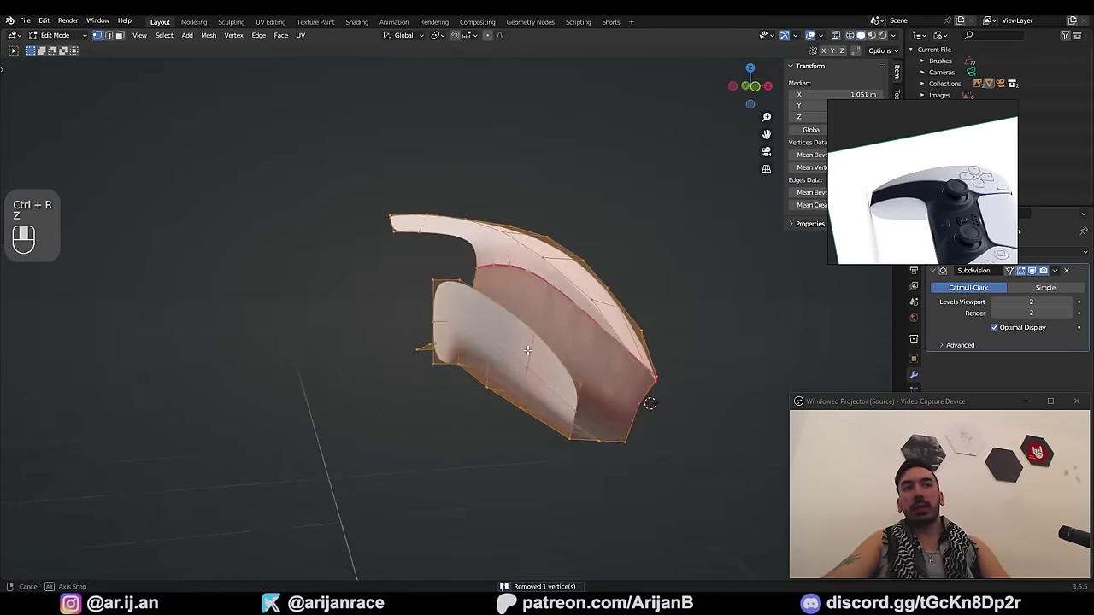
Step: Select the loop vertices along the inner strip and slide the strip's lower edge to refine its curvature
key(KP_7)
ctrl+click(457, 305)
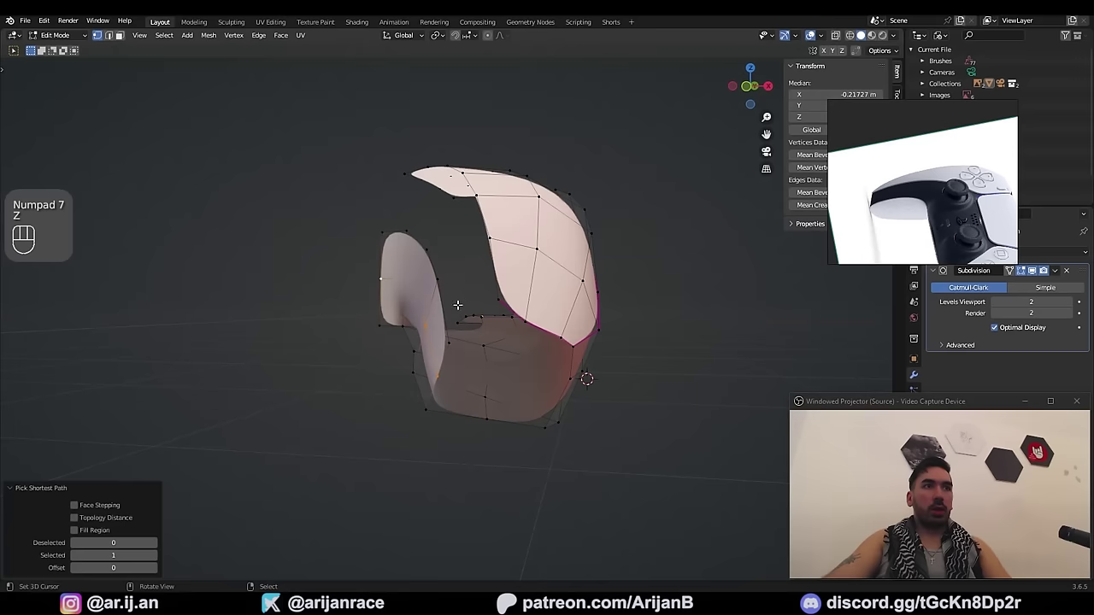
key(z)
key(g)
right_click(456, 329)
alt+click(420, 384)
key(g)
key(g)
mouse_move(423, 385)
middle_down()
mouse_move(434, 353)
mouse_move(436, 382)
mouse_move(481, 385)
mouse_move(484, 349)
middle_up()
click(454, 362)
Step: Compare the grip's rear end and underside with the side reference, with the shell open for editing
key(z)
key(z)
key(Tab)
key(KP_3)
key(Tab)
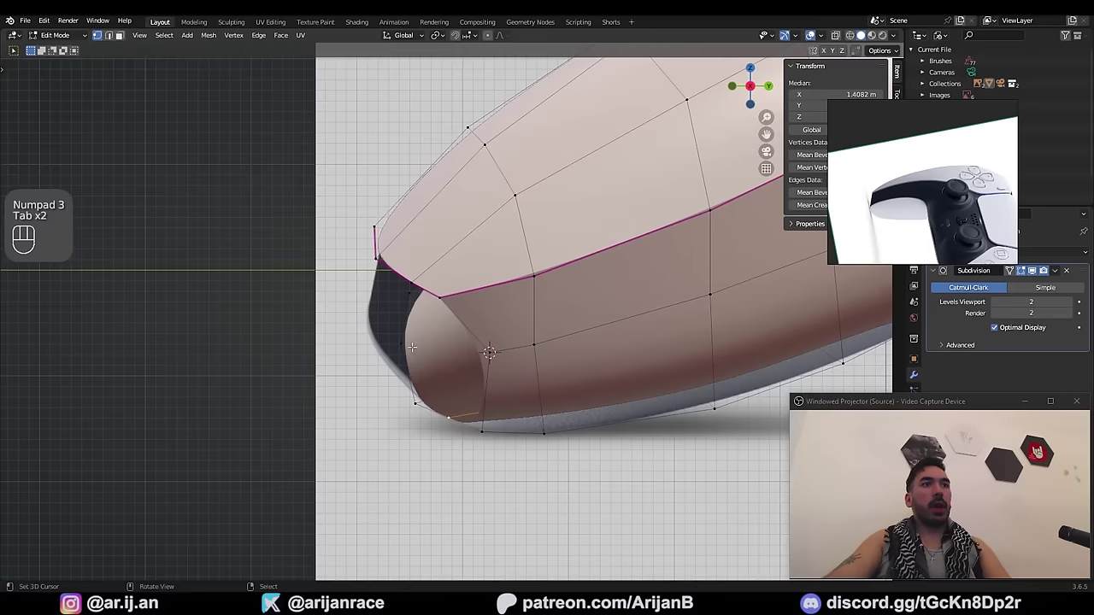
Step: Move the front vertex of the grip's open tip outward in side view to match the reference silhouette
scroll(443, 320, up, 1)
right_click(405, 342)
key(g)
click(438, 370)
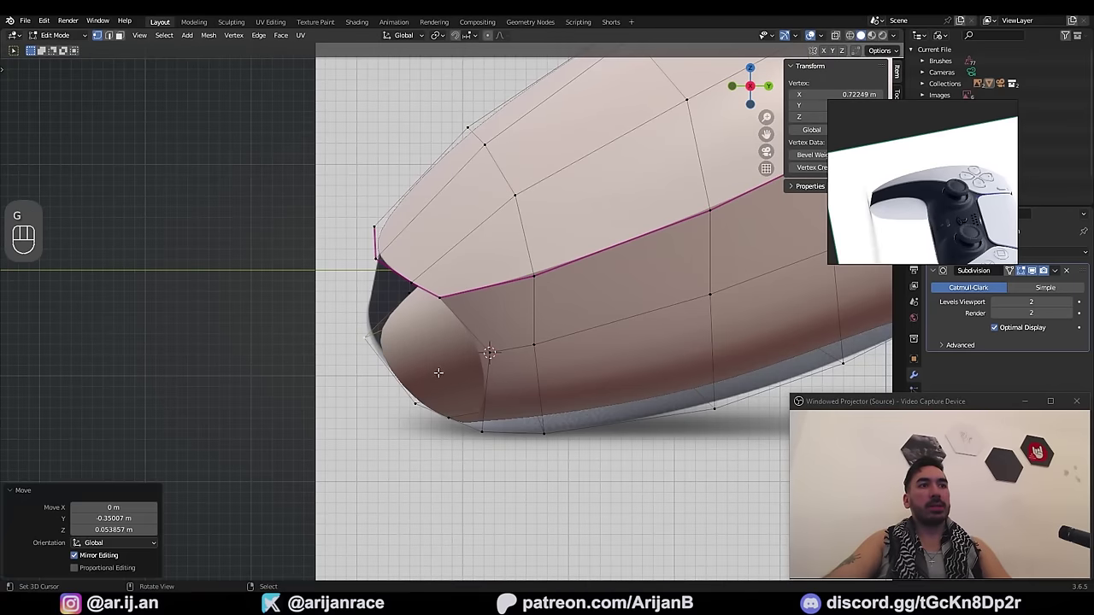
shift+middle_drag(369, 312, 400, 335)
key(Tab)
scroll(405, 337, up, 2)
scroll(385, 374, down, 3)
key(Tab)
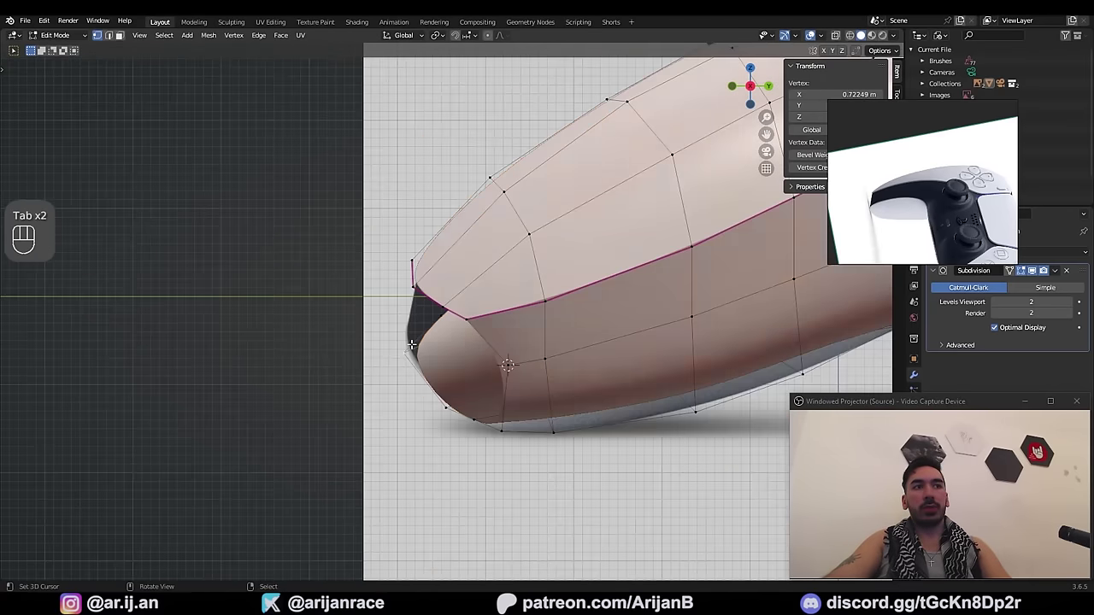
Step: Reposition vertices around the tip opening in wireframe so the rim follows the dark end cap in the side reference
key(z)
key(a)
right_click(441, 315)
key(g)
key(g)
click(496, 359)
scroll(501, 371, up, 1)
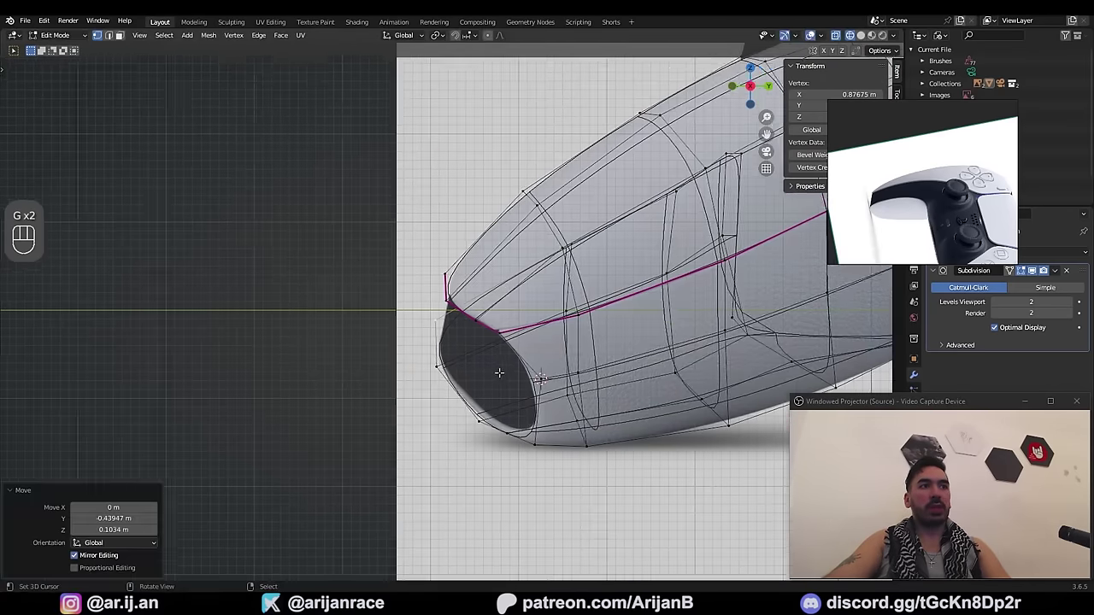
key(Tab)
key(g)
key(g)
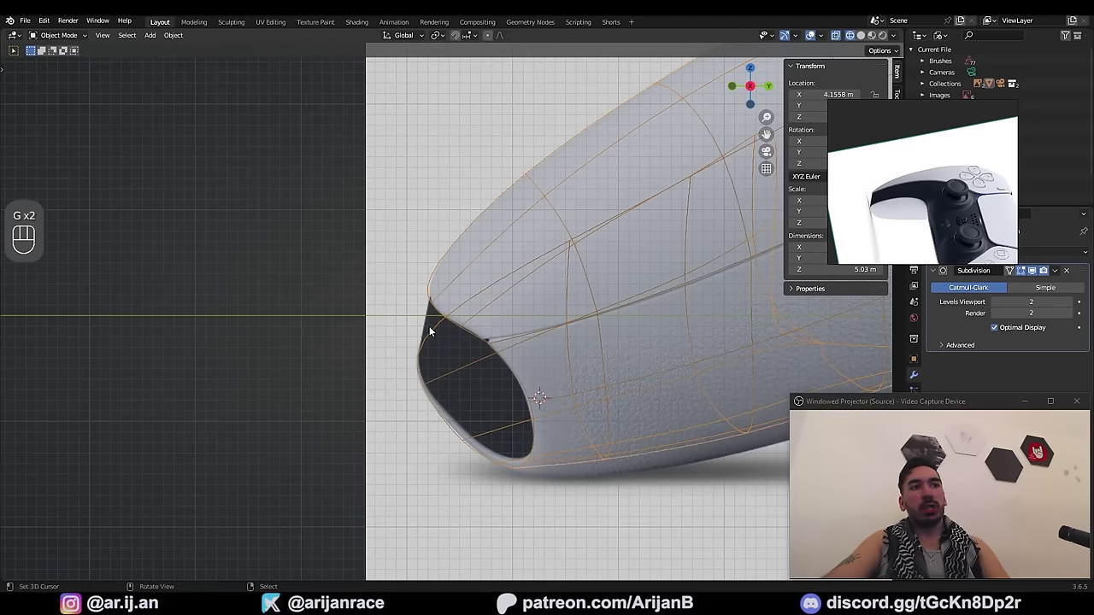
Step: Compare the grip mesh with the side reference in wireframe, in both object and edit mode
middle_drag(597, 180, 558, 314)
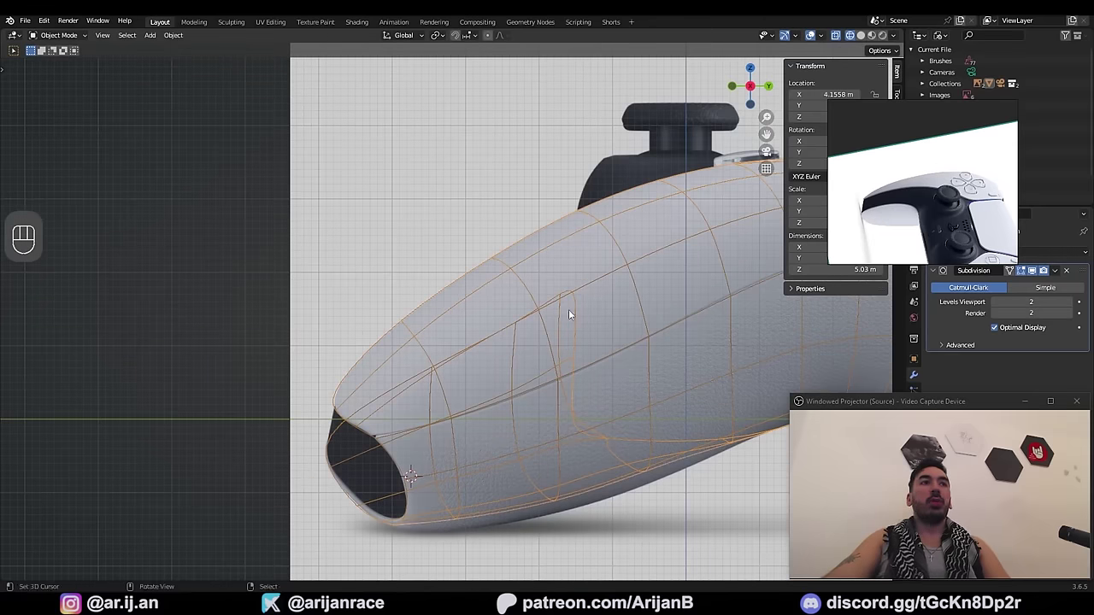
shift+middle_drag(442, 347, 409, 371)
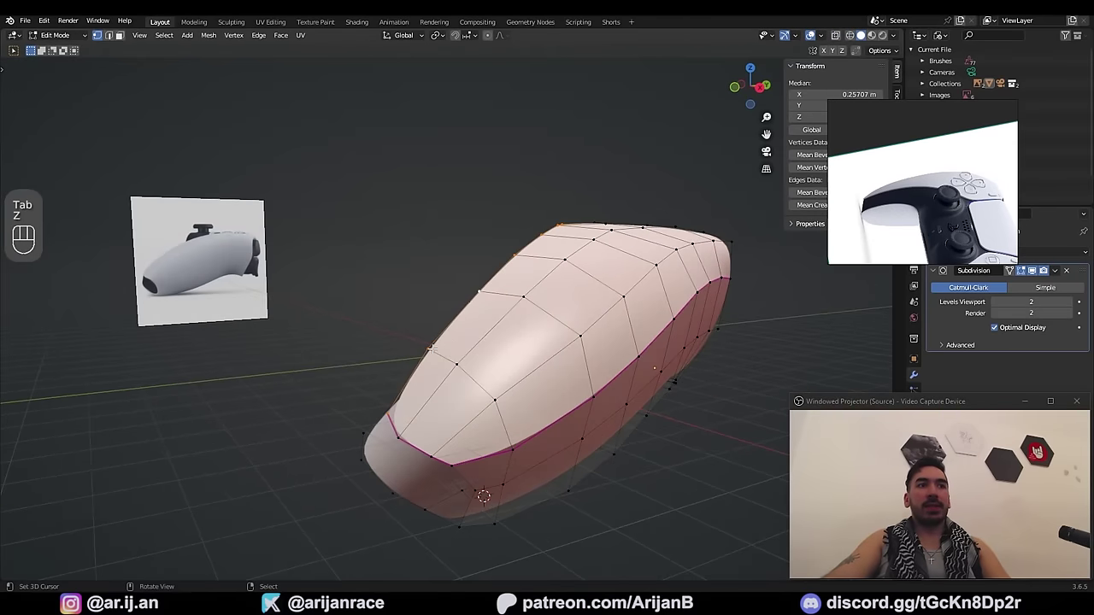
key(KP_2)
key(KP_3)
key(z)
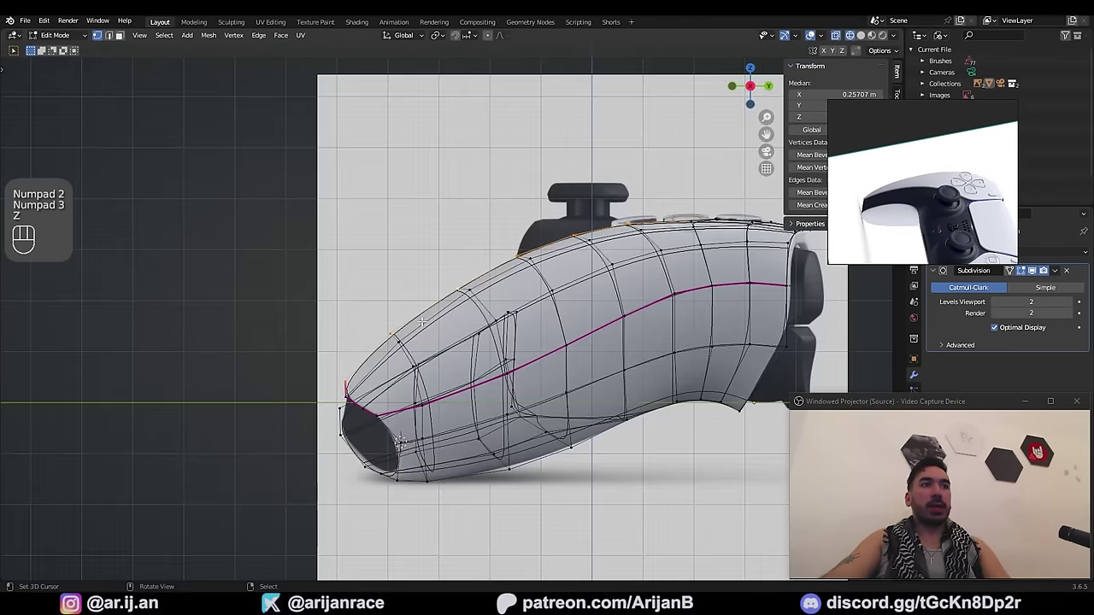
scroll(456, 282, up, 2)
key(Tab)
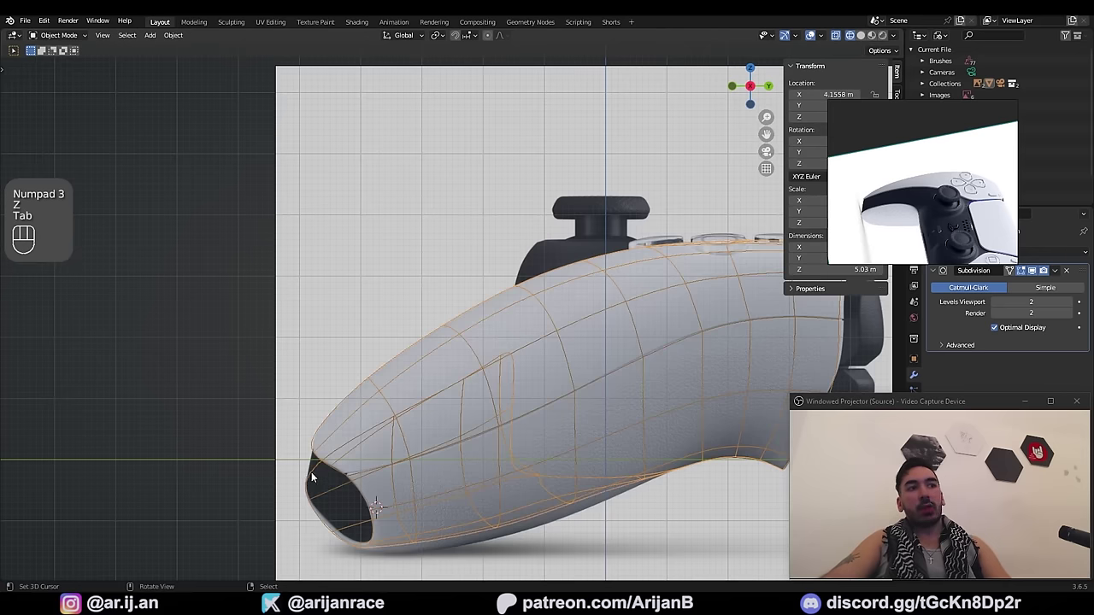
key(Tab)
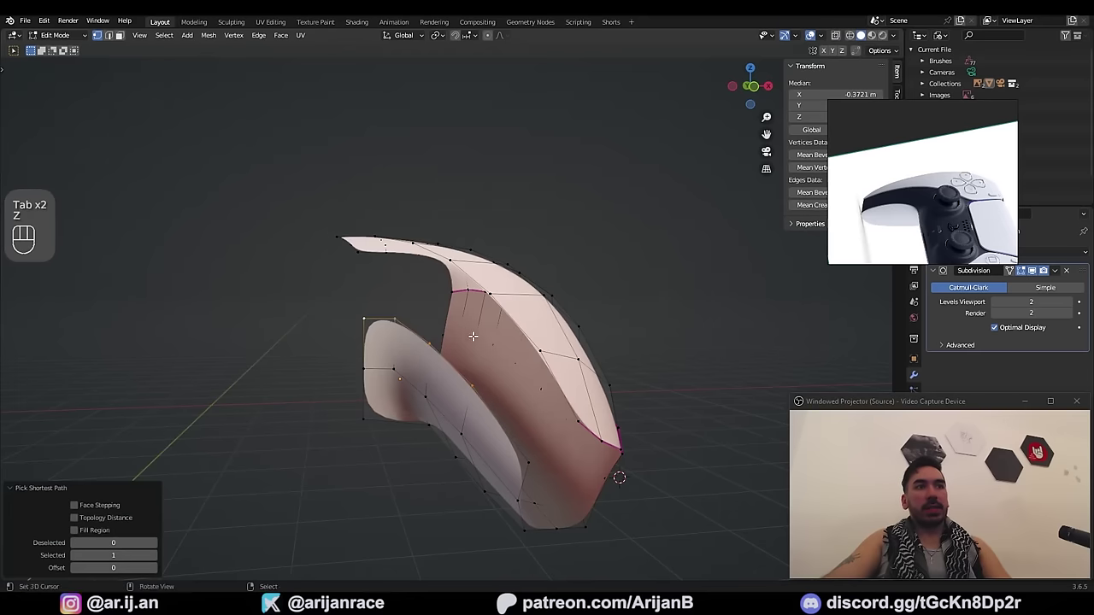
Step: Move the selected path of vertices along the inner wall's upper edge in side view wireframe
key(KP_3)
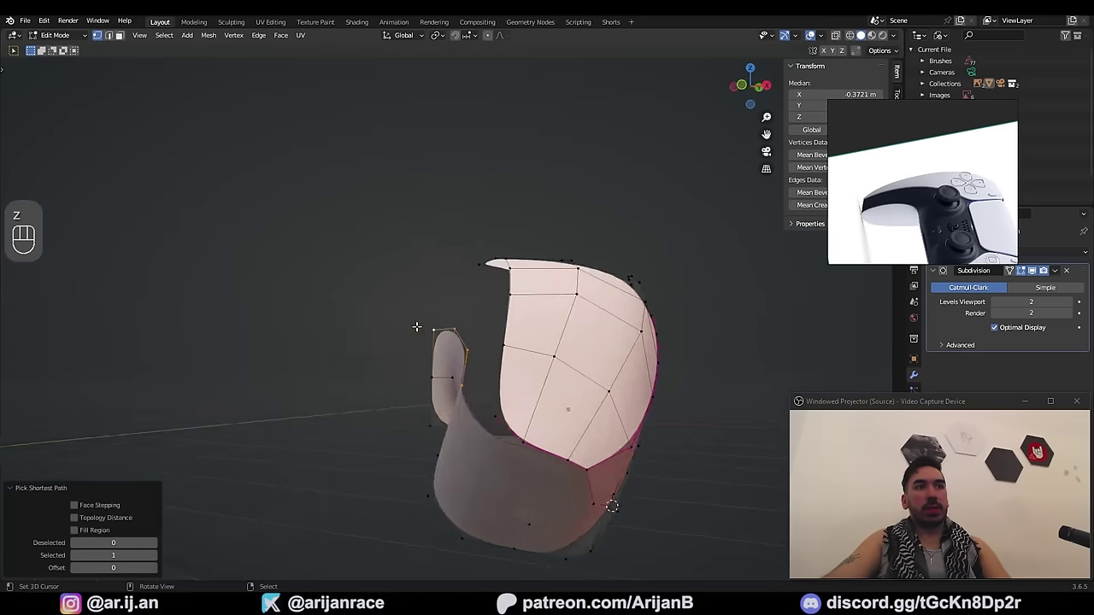
key(z)
key(g)
key(g)
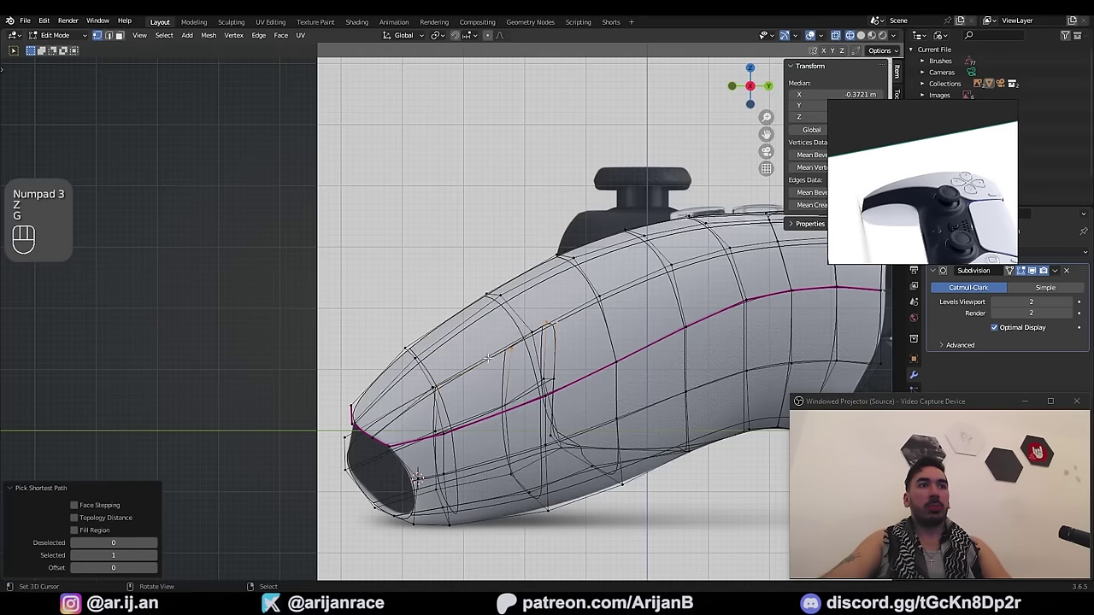
click(441, 373)
scroll(386, 365, up, 1)
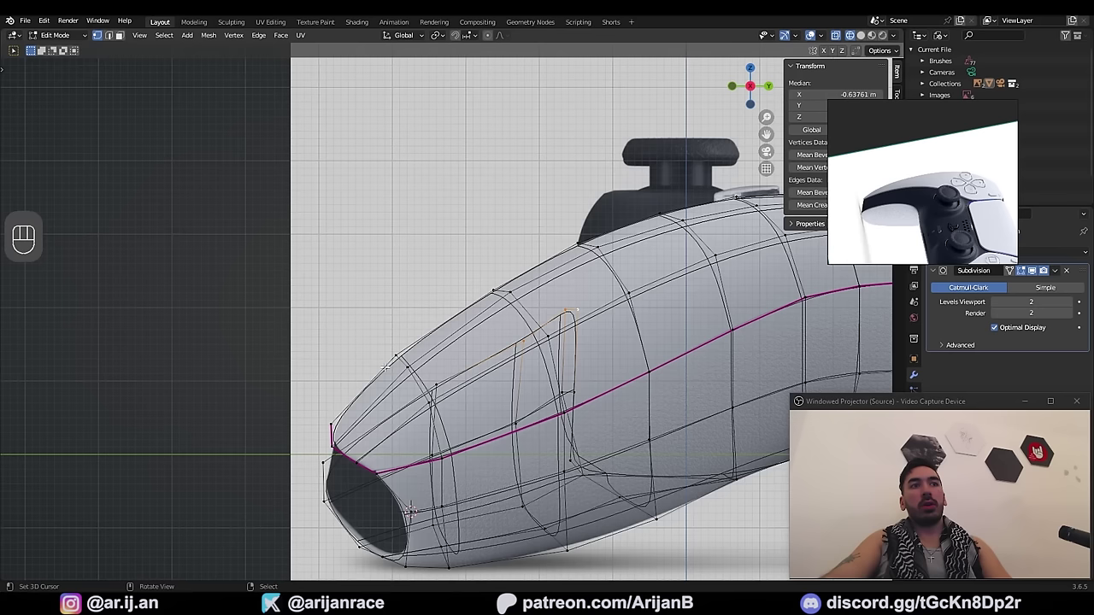
Step: Lower the end vertices of the inner wall's upper edge by about 0.26 m along Z
key(g)
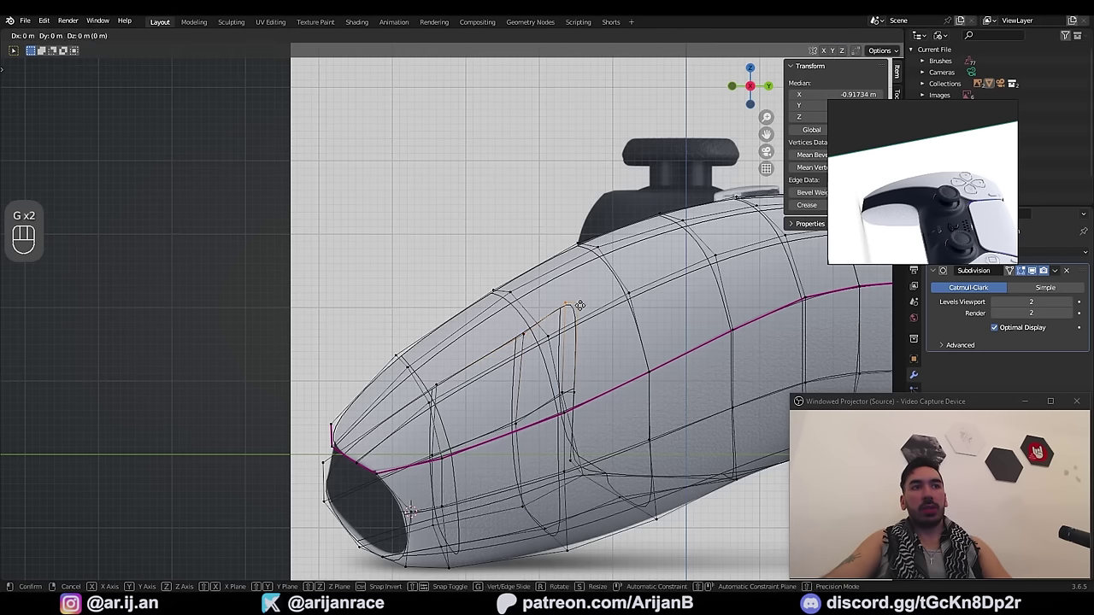
click(590, 325)
scroll(591, 325, down, 3)
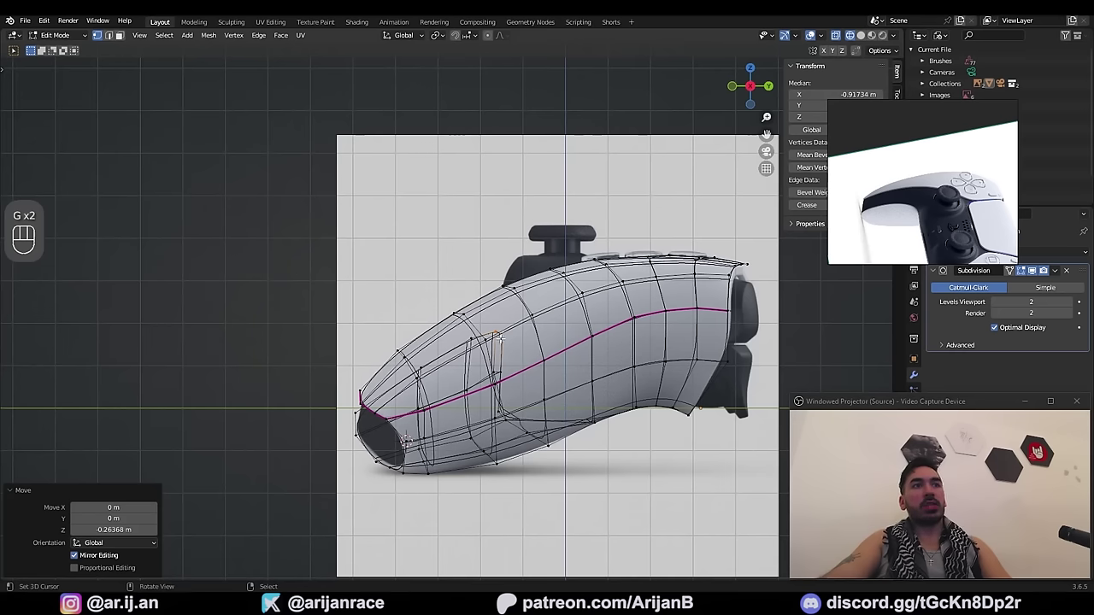
mouse_move(499, 331)
shift+middle_down()
mouse_move(441, 404)
mouse_move(534, 374)
mouse_move(542, 451)
shift+middle_up()
Step: Shift the lower tip vertices vertically along Z in side view to fit the bottom outline of the reference
key(Tab)
key(z)
key(Tab)
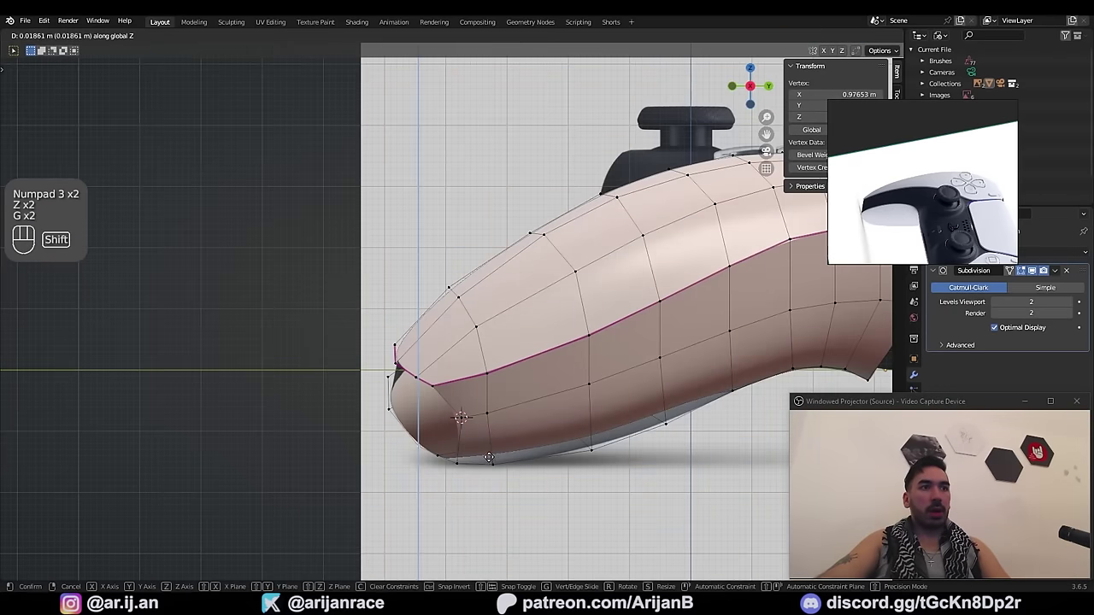
click(473, 439)
click(441, 451)
key(g)
middle_click(484, 479)
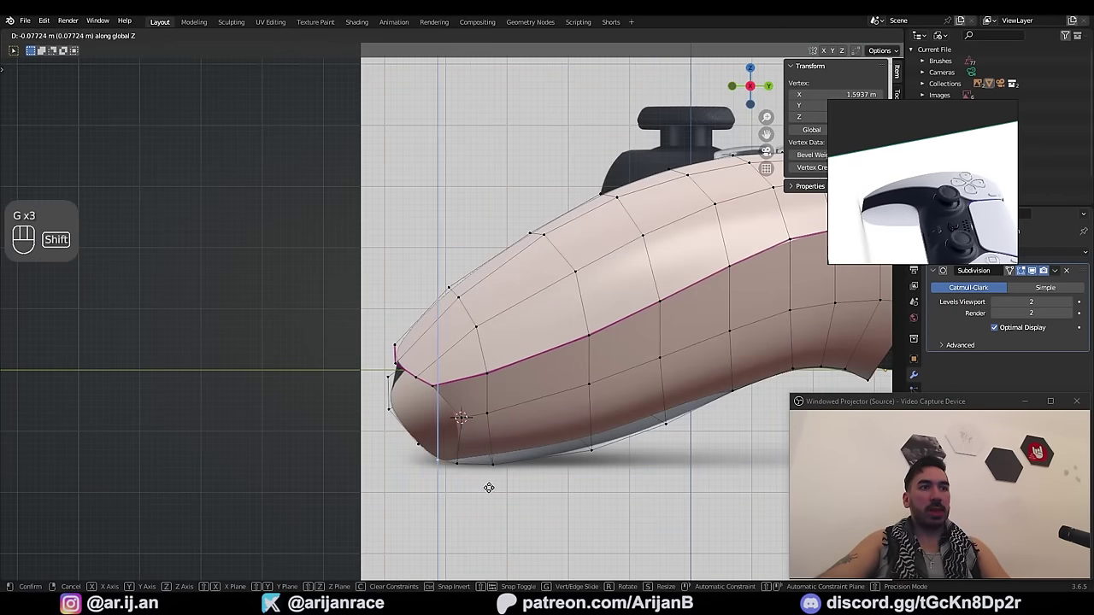
click(490, 488)
Step: Undo the last two vertex moves
shift+middle_drag(491, 488, 482, 456)
key(z)
key(ctrl+z)
key(ctrl+z)
key(z)
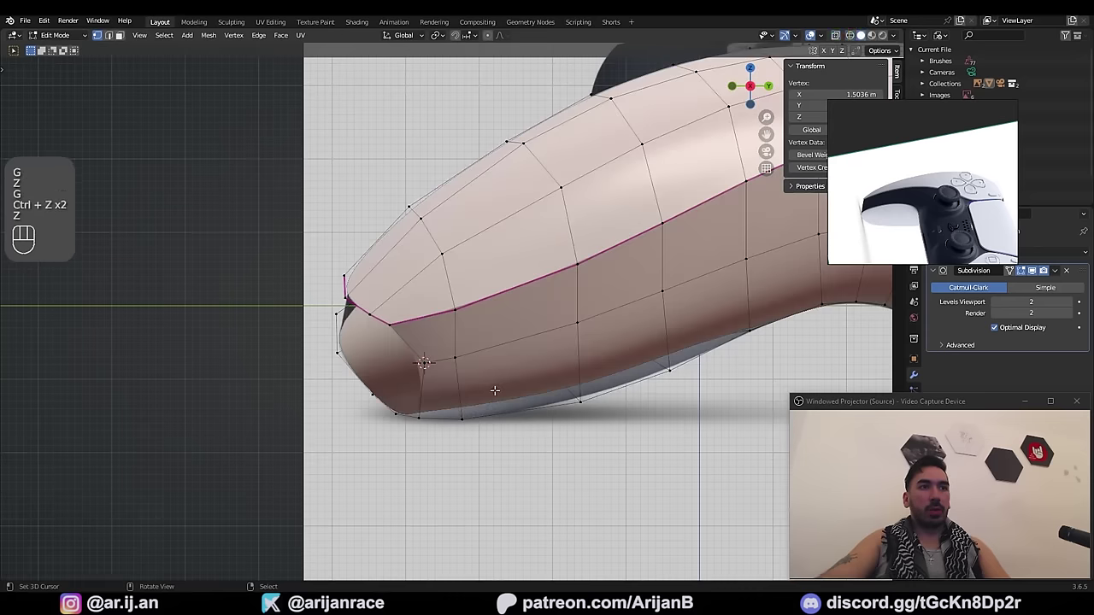
Step: Shift the row of vertices on the underside's inner edge along the global X axis
key(g)
middle_click(498, 407)
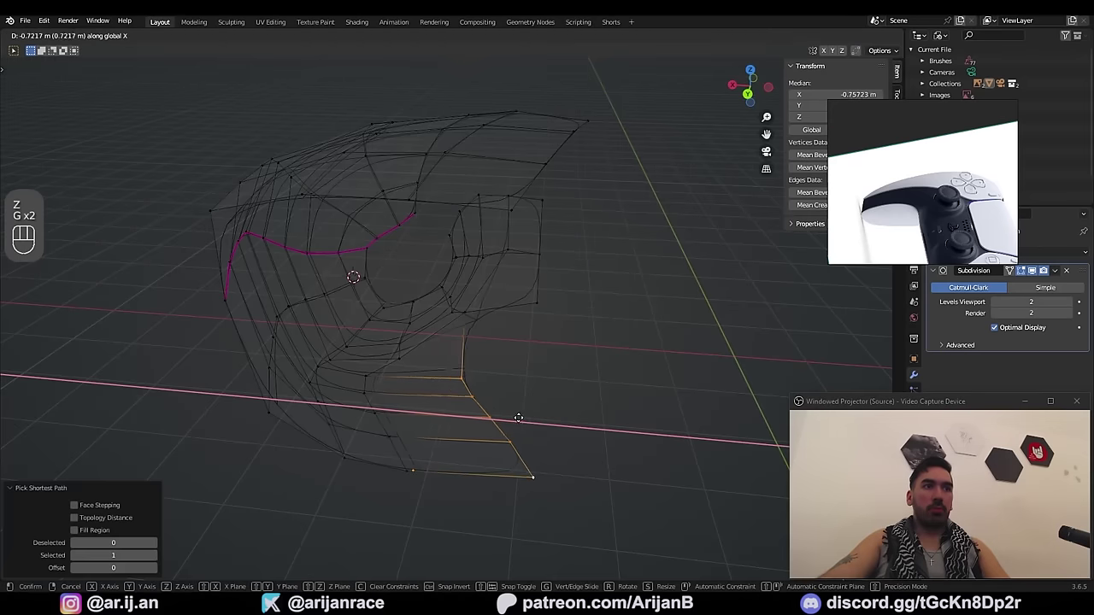
click(507, 435)
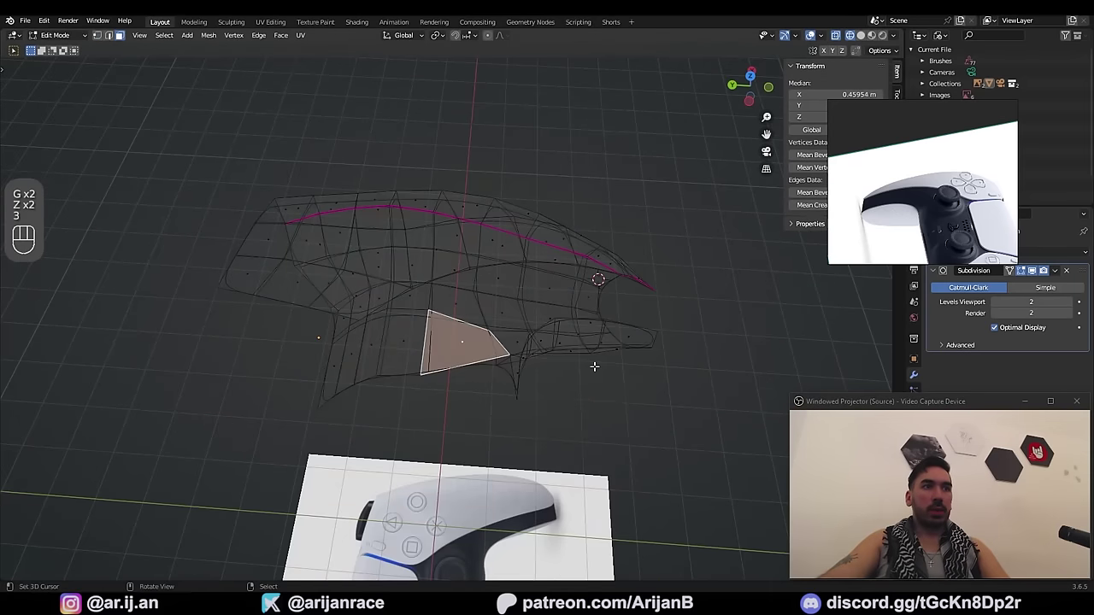
Step: Slide a vertex along the underside's boundary edge and save the file
right_click(574, 395)
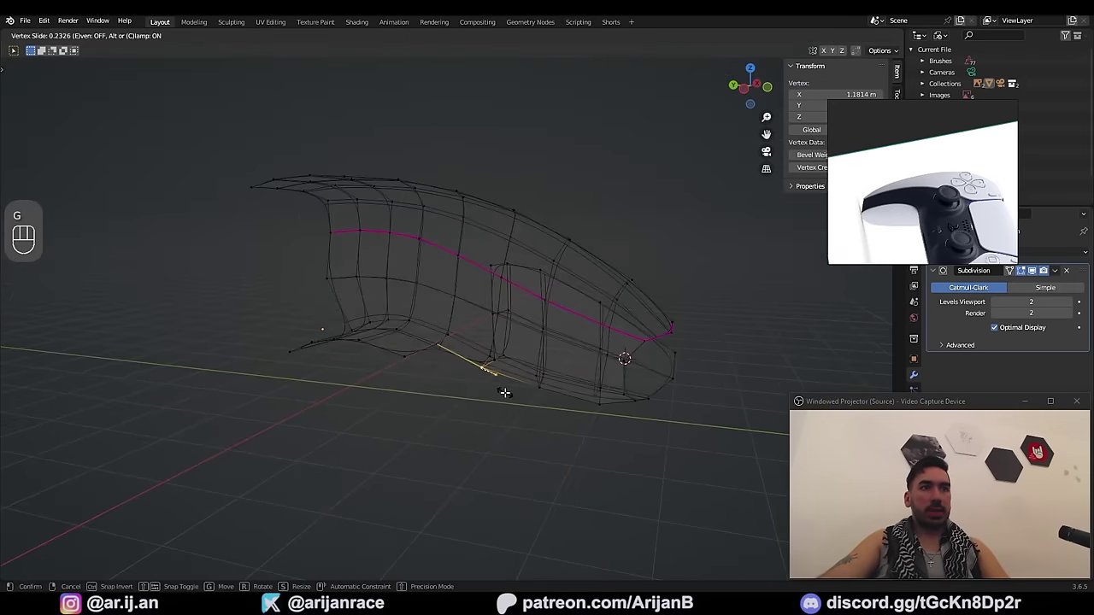
click(504, 392)
key(z)
key(z)
key(z)
key(Tab)
mouse_move(499, 361)
middle_down()
mouse_move(406, 427)
mouse_move(589, 416)
mouse_move(457, 375)
mouse_move(424, 396)
middle_up()
key(ctrl+s)
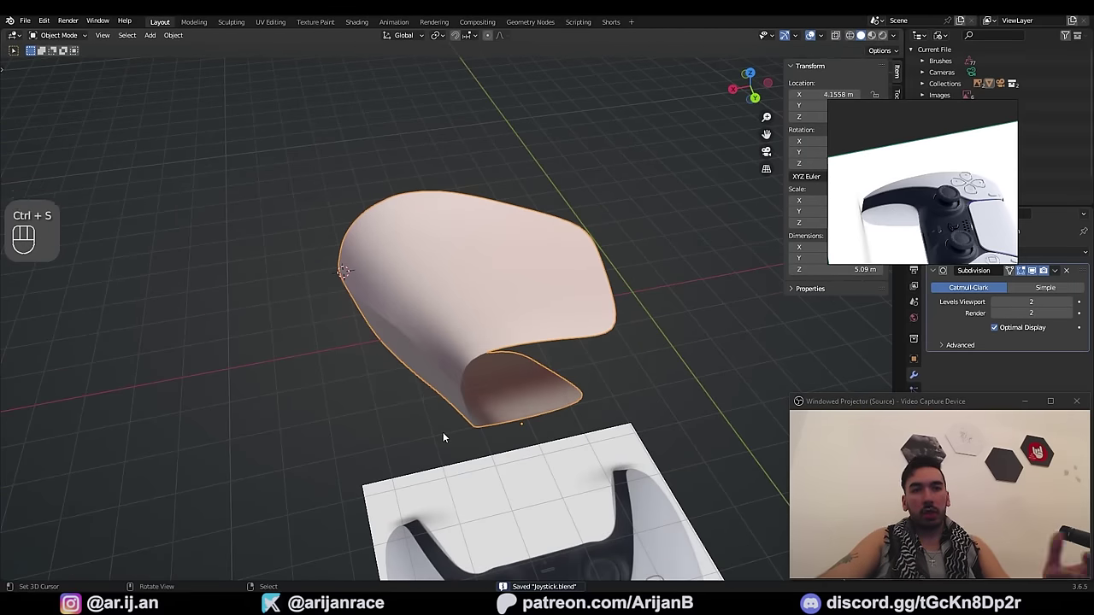
Step: Examine the subdivided grip shell from several angles, comparing the smooth surface with its edit mesh
middle_drag(443, 437, 408, 444)
key(Tab)
key(Tab)
key(Tab)
key(Tab)
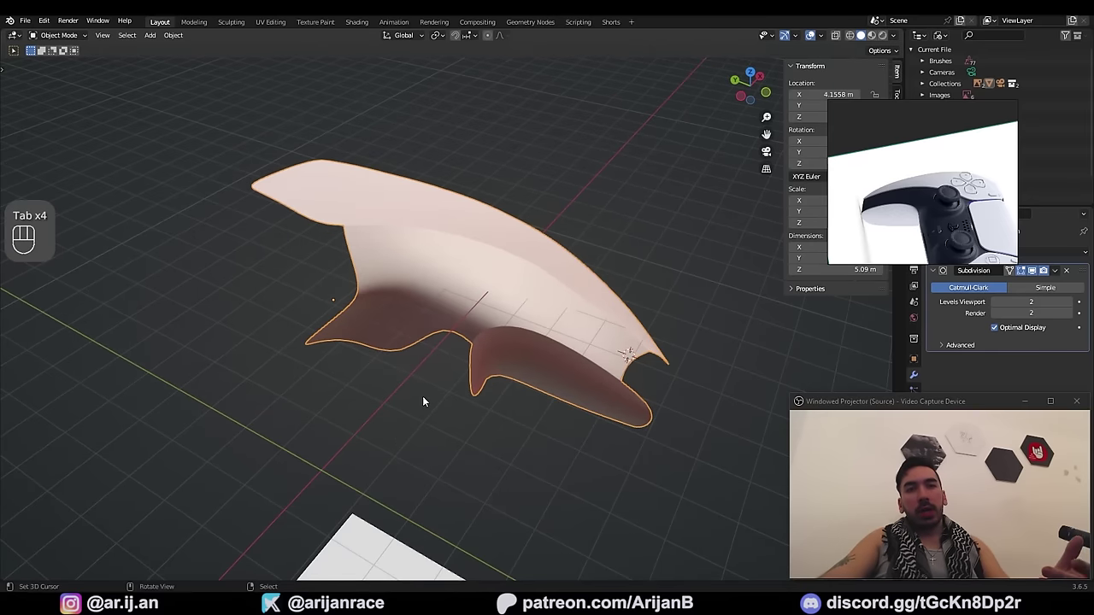
middle_drag(424, 399, 577, 265)
key(Tab)
key(Tab)
key(Tab)
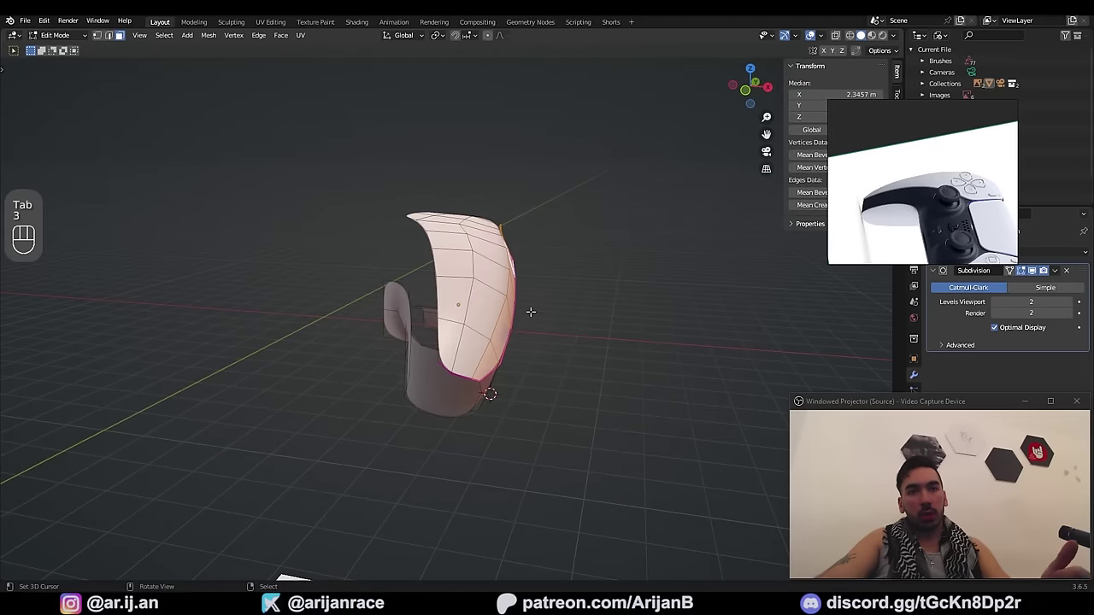
middle_drag(530, 312, 477, 386)
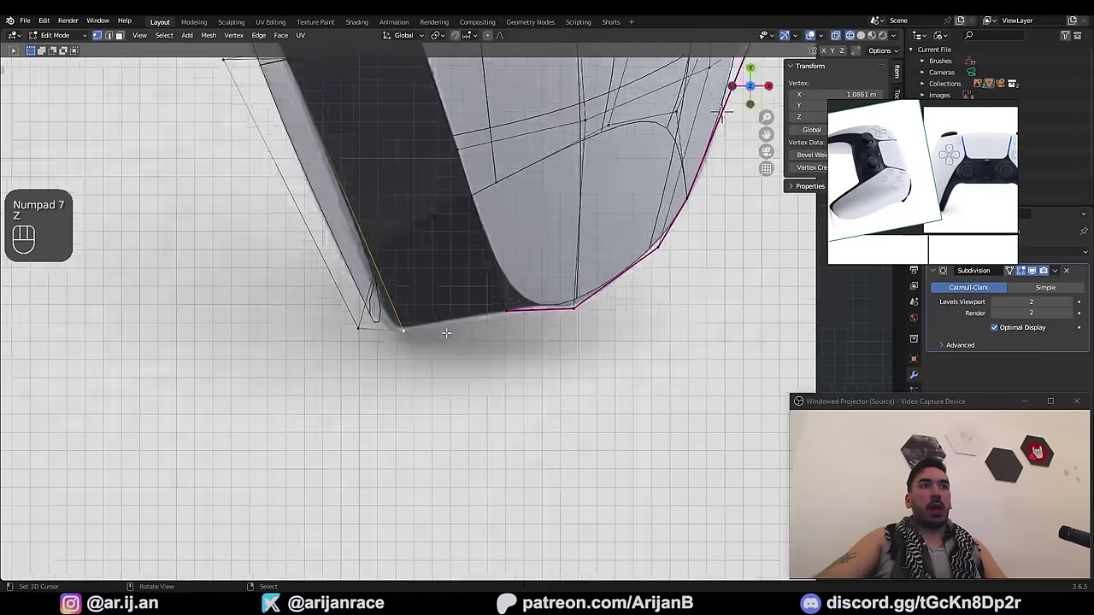
Step: Move the inner corner vertex of the open tip onto the reference outline in top view
key(z)
key(g)
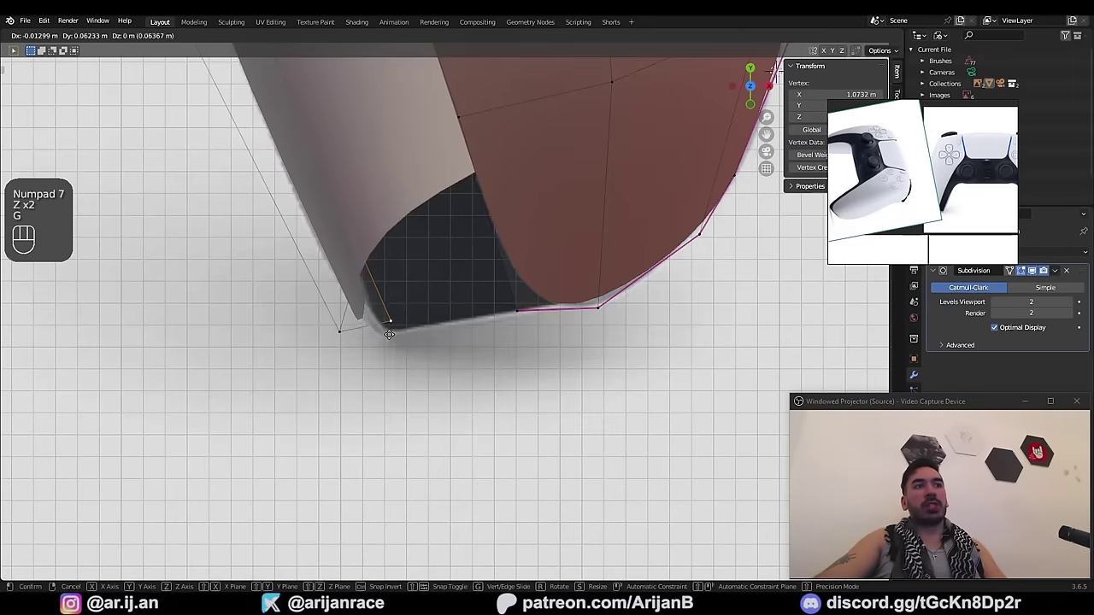
click(396, 354)
Step: Extrude the tip's corner vertex twice across the opening in top view, about 0.56 m and about 0.40 m along X
key(e)
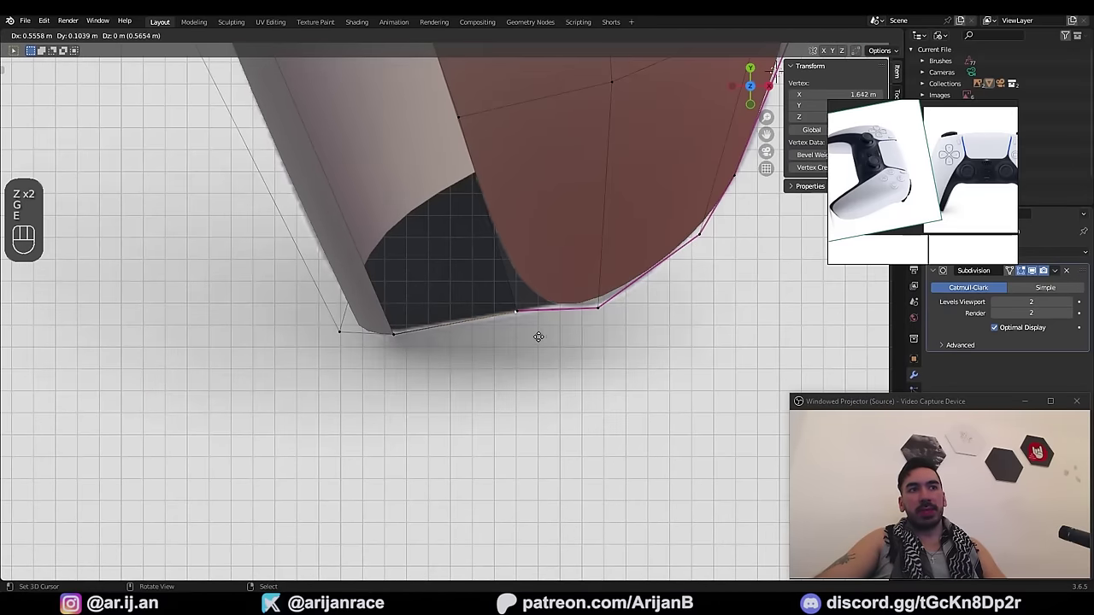
click(539, 337)
key(z)
key(e)
key(z)
middle_drag(580, 355, 488, 285)
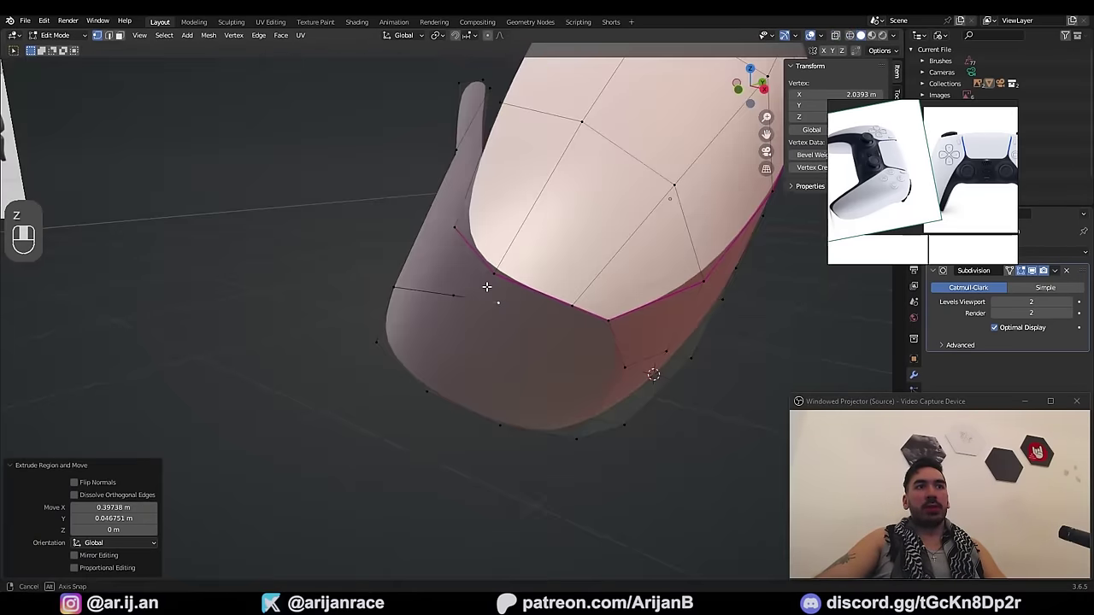
Step: Reposition the extruded vertices in side view to follow the end cap of the reference
key(KP_3)
key(z)
key(z)
key(z)
key(g)
click(519, 330)
key(g)
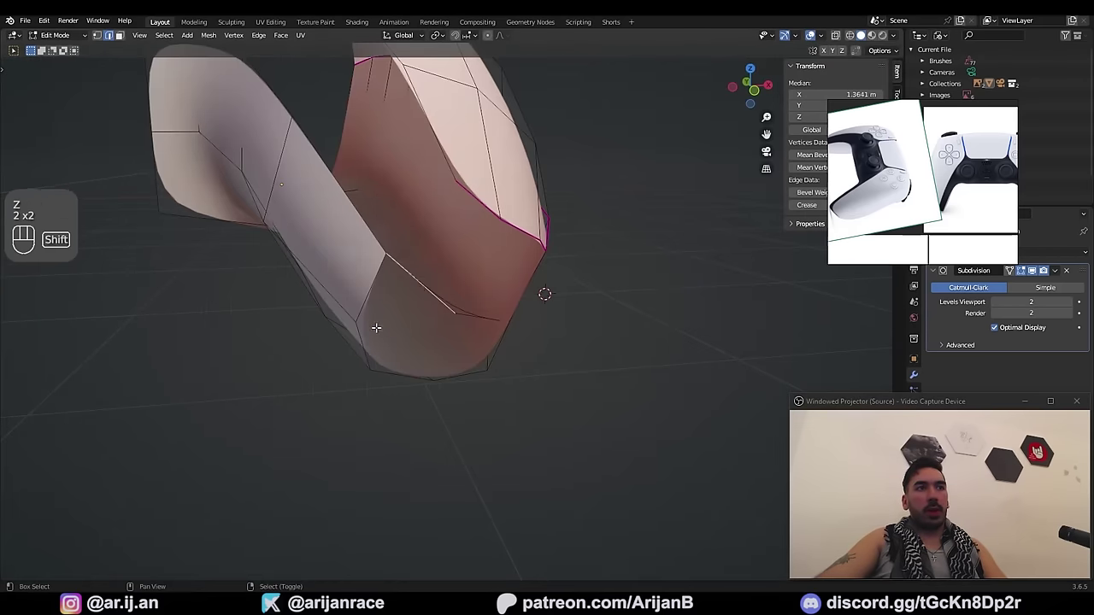
Step: Fill a face between the first extruded edge and the inner wall's edge at the tip
shift+right_click(376, 329)
key(f)
middle_drag(454, 332, 403, 313)
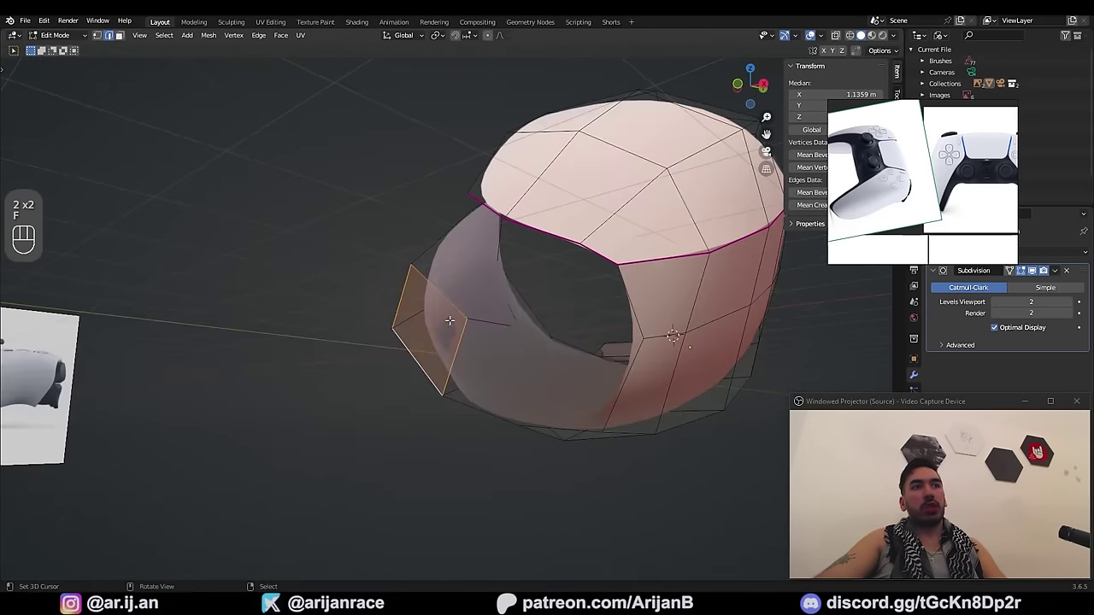
Step: Fill a face between the vertical edge at the tip and the opposite edge of the outer shell
right_click(490, 336)
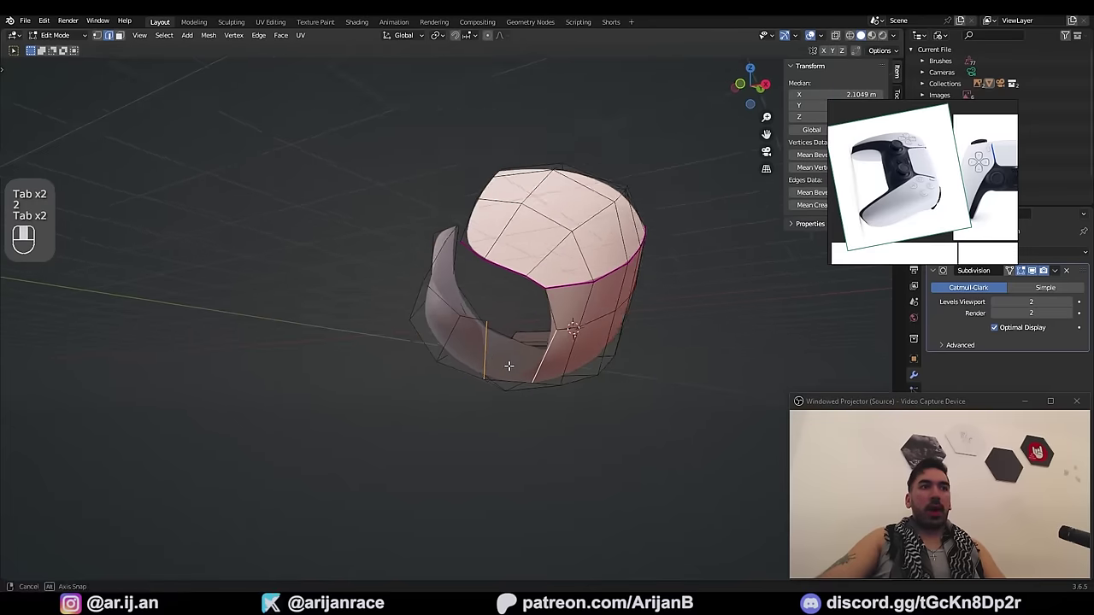
middle_drag(508, 367, 488, 353)
key(2)
right_click(488, 352)
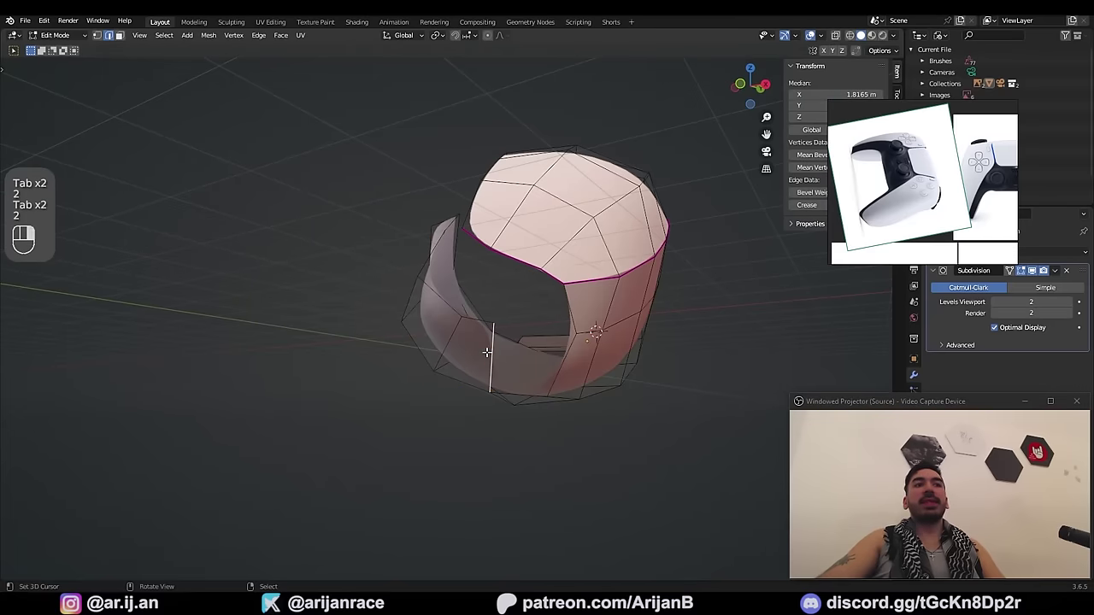
key(f)
mouse_move(571, 359)
middle_down()
mouse_move(513, 335)
mouse_move(520, 357)
mouse_move(512, 351)
middle_up()
key(KP_3)
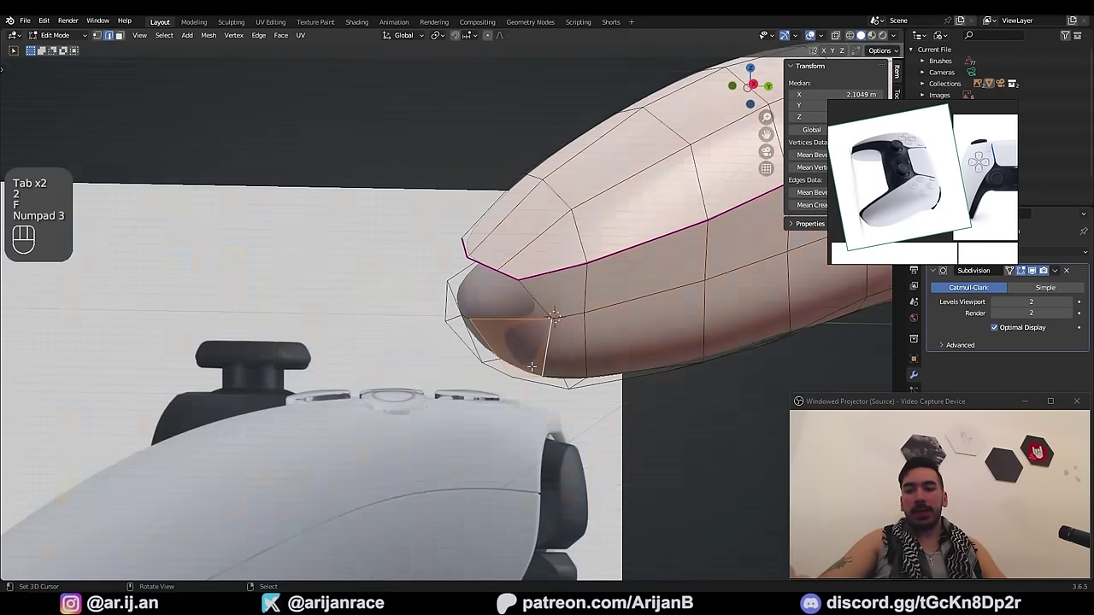
Step: Delete the selected face spanning the lower part of the tip opening and return to object mode
key(z)
key(Tab)
key(Tab)
key(3)
key(x)
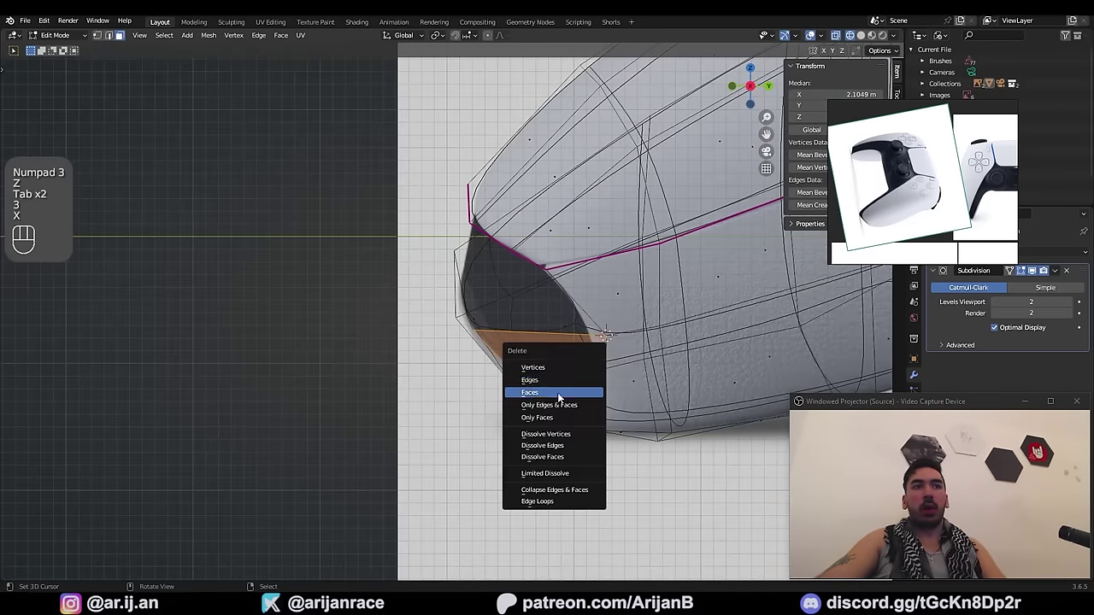
click(558, 396)
key(Tab)
middle_drag(495, 364, 431, 397)
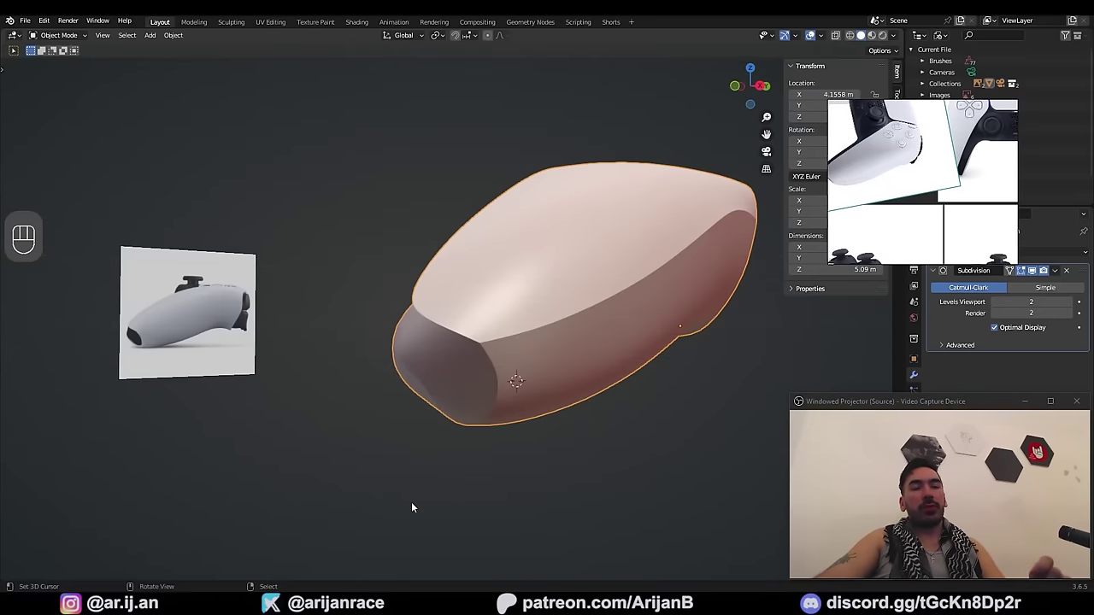
Step: Switch to the browser and examine the rear view of the controller among the PS5 controller image results
key(alt+Tab)
scroll(850, 242, down, 2)
scroll(894, 244, up, 1)
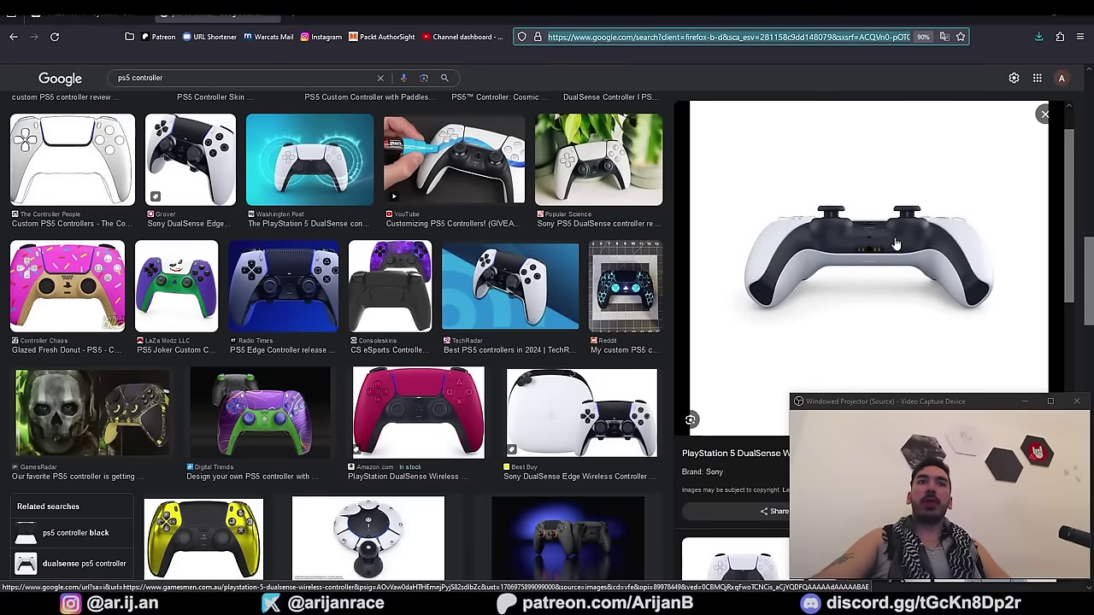
Step: Copy the rear-view controller photo from the browser and paste it into the floating reference board, placed beside the other references
right_click(757, 229)
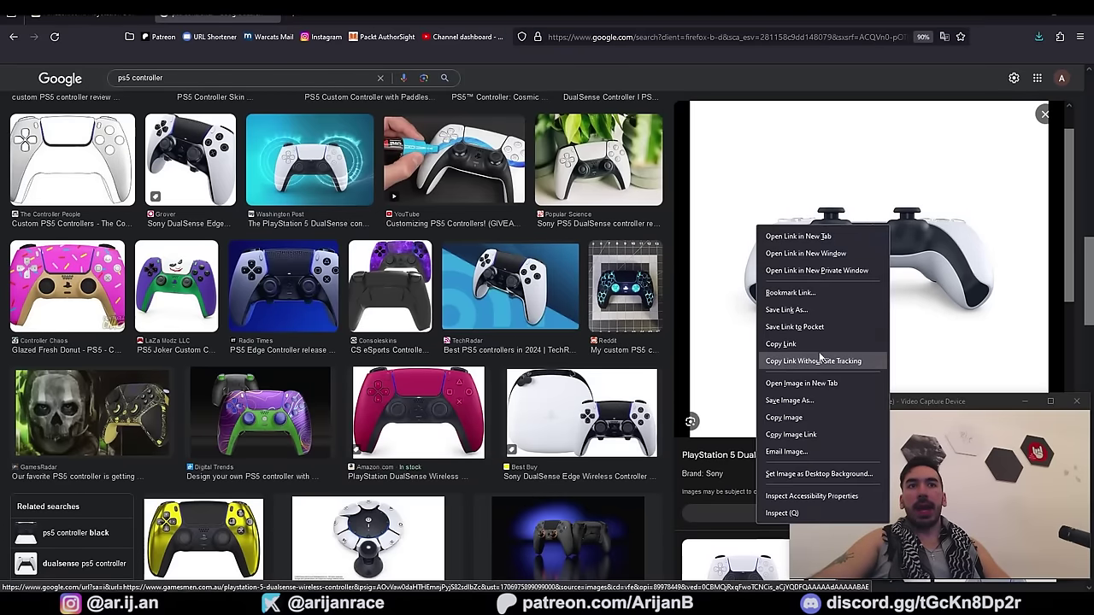
click(784, 418)
key(ctrl+v)
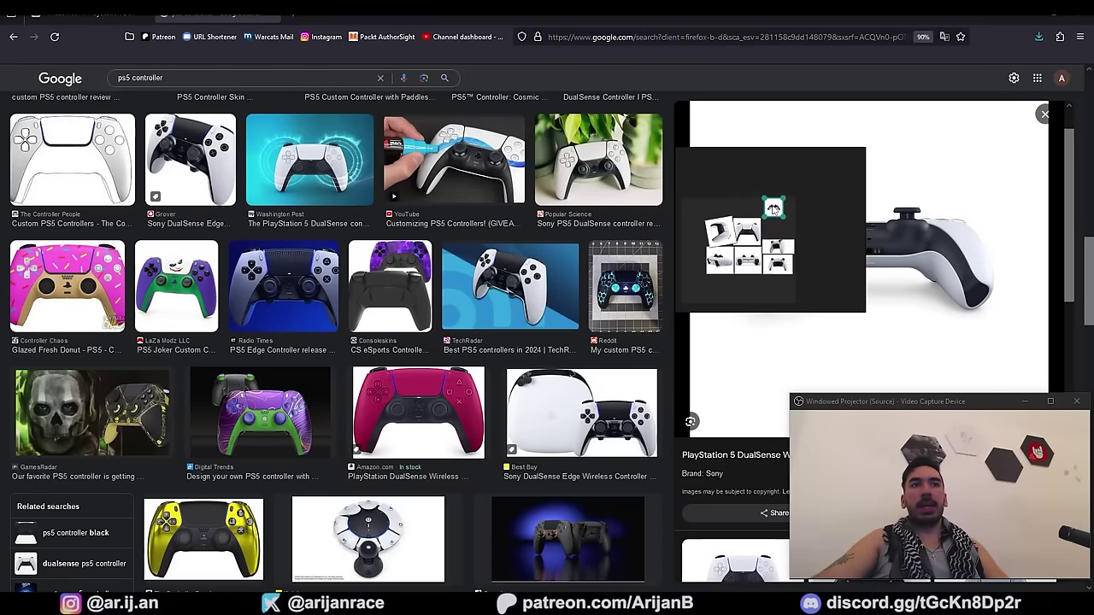
drag(775, 207, 775, 221)
scroll(775, 221, up, 5)
Step: Switch to Blender, place the reference board over empty viewport space and frame the grip tip in the rear-view photo
key(alt+Tab)
middle_drag(520, 387, 406, 354)
drag(733, 255, 290, 352)
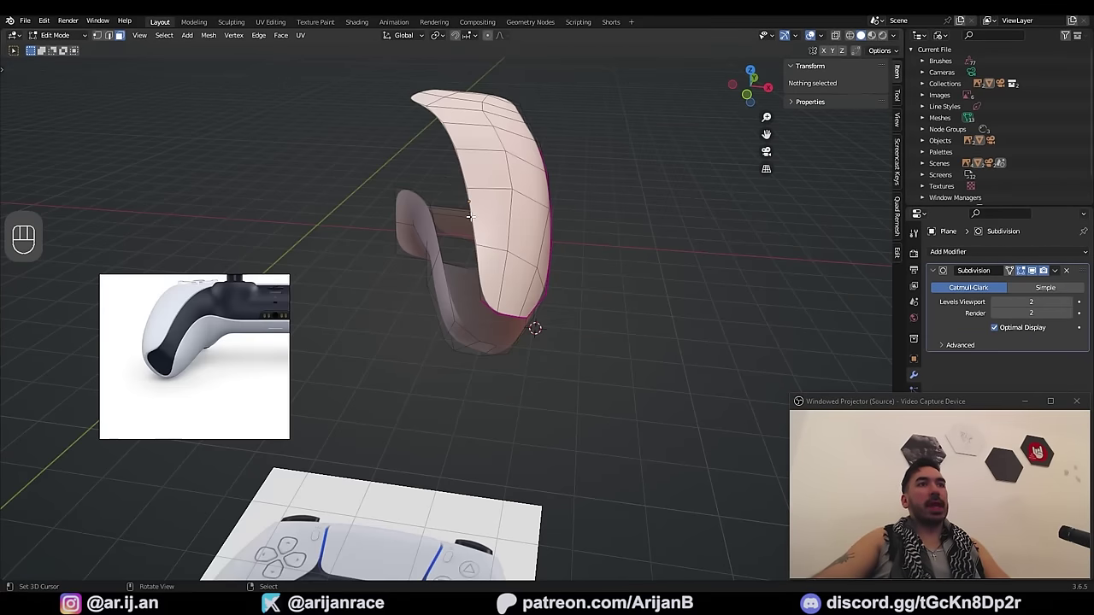
scroll(177, 370, up, 2)
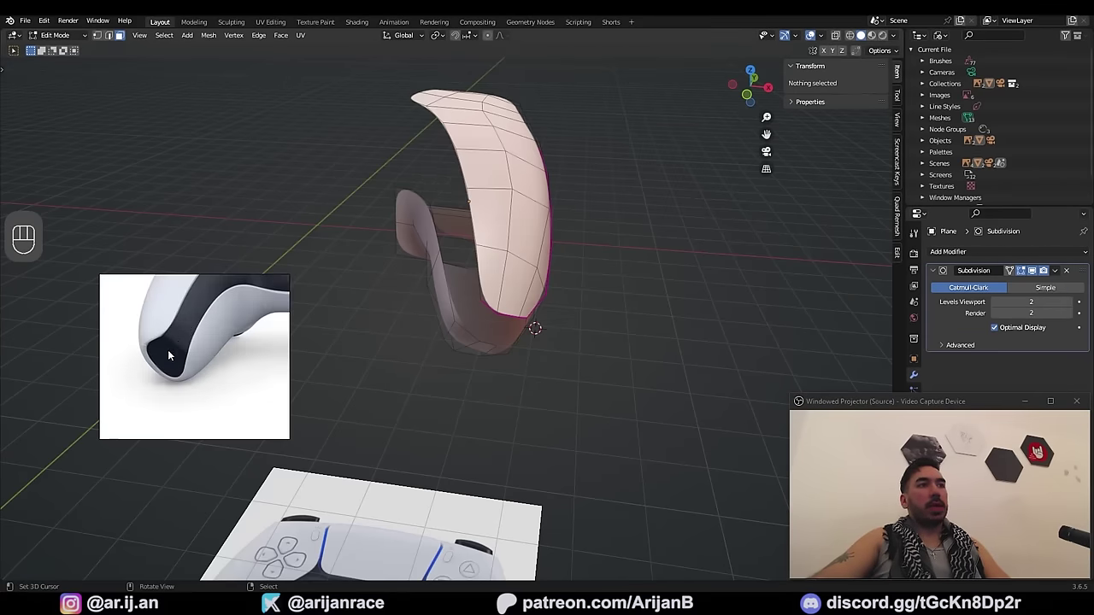
scroll(220, 349, down, 2)
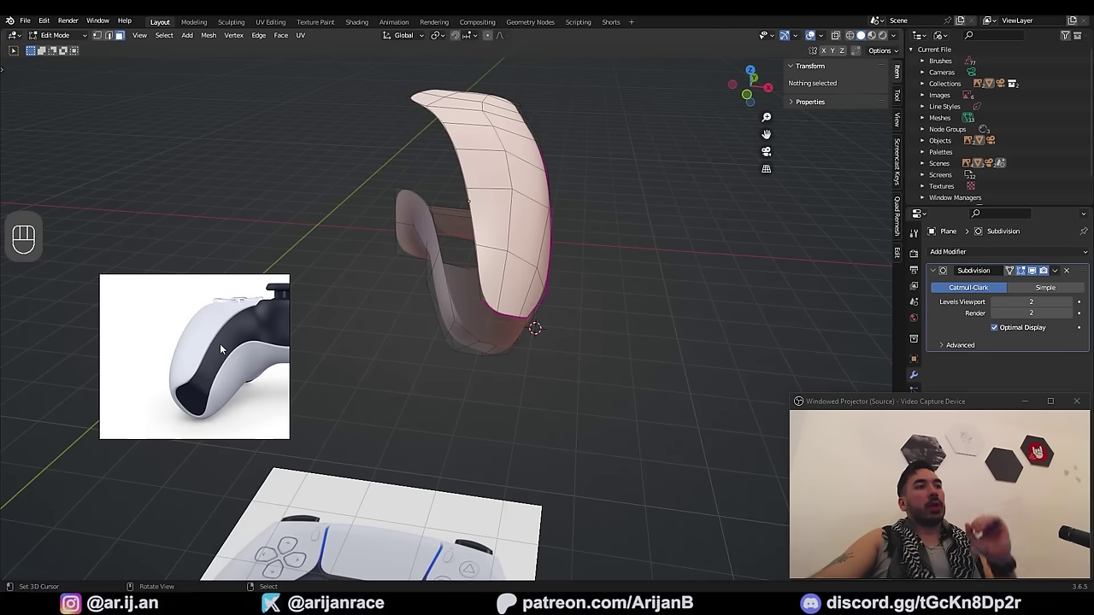
scroll(207, 368, down, 2)
middle_drag(217, 342, 188, 368)
scroll(194, 394, up, 1)
Step: Try to delete two vertices on the inner edge of the grip tip opening
middle_drag(547, 308, 593, 296)
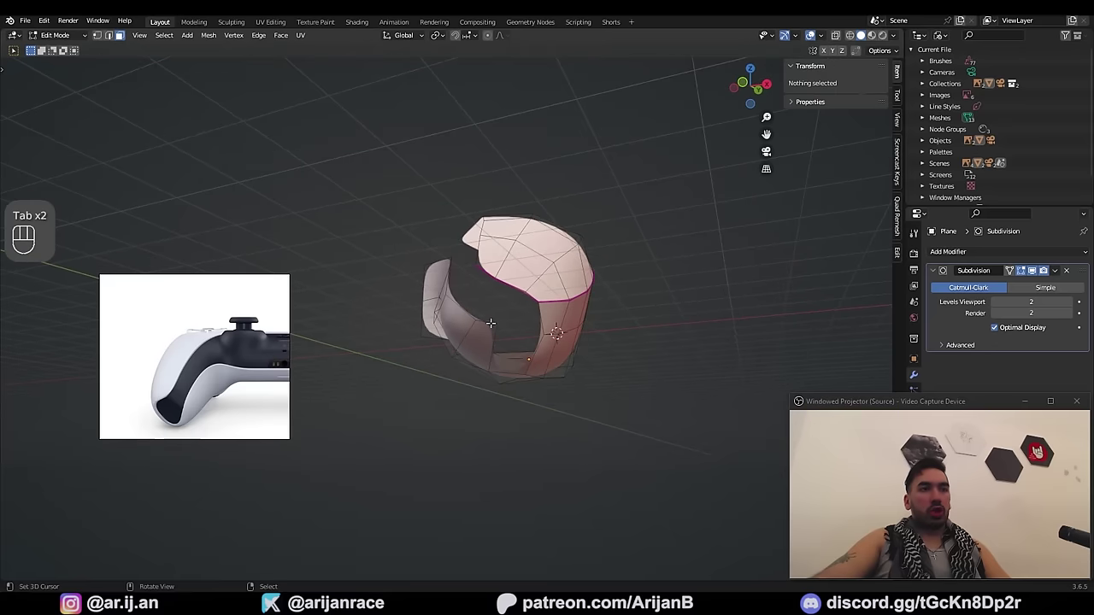
key(1)
right_click(486, 325)
shift+right_click(493, 332)
key(x)
click(590, 268)
key(Tab)
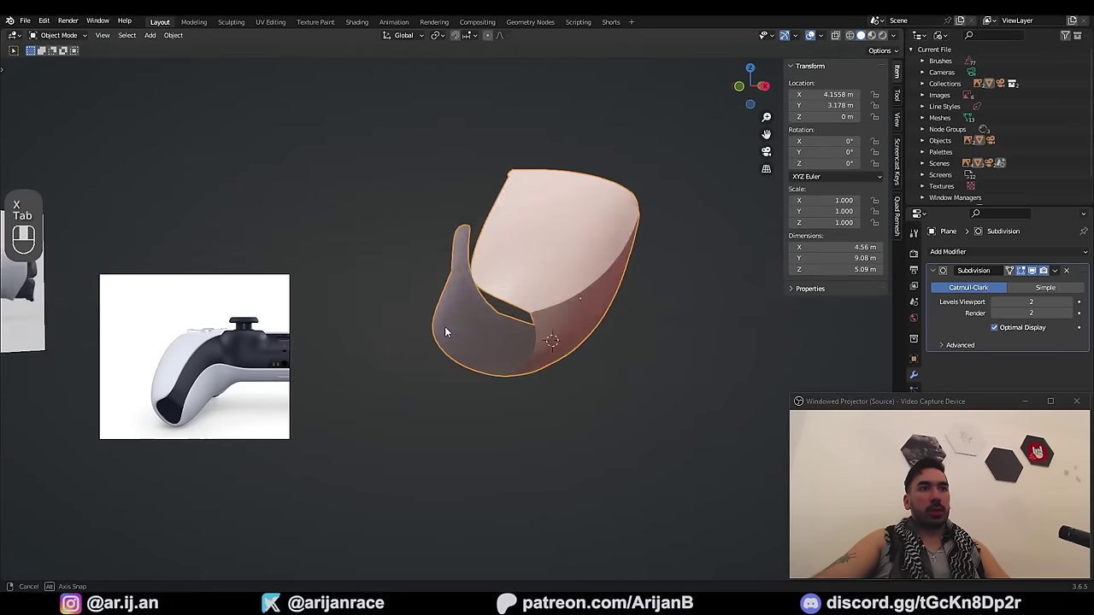
middle_drag(447, 332, 464, 301)
key(Tab)
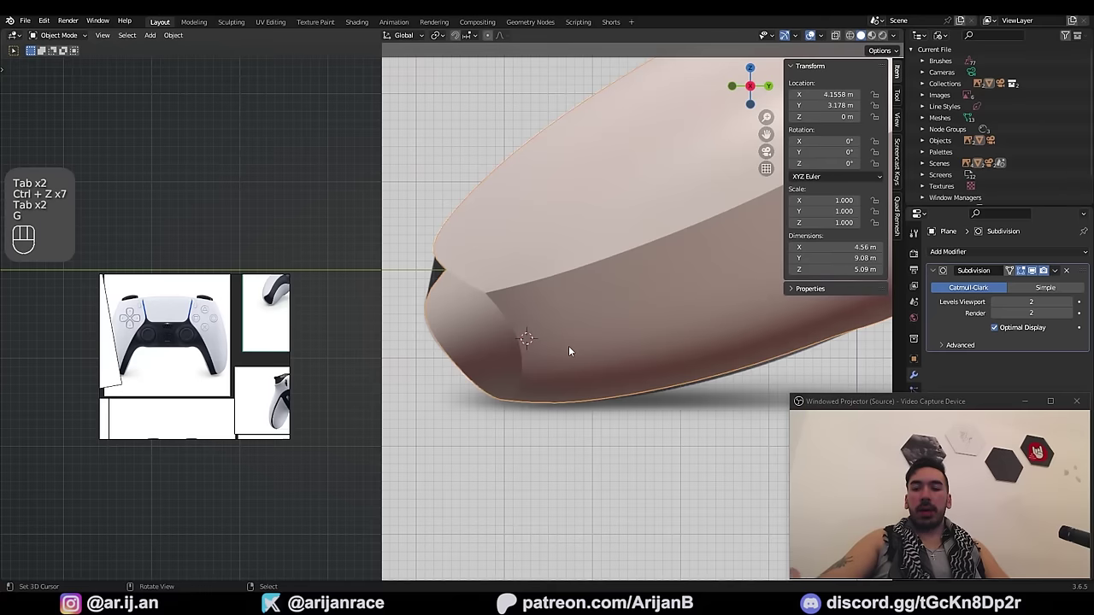
Step: Move the lower edge of the grip tip about 0.23 m in X and -0.42 m in Y towards the top-view reference
key(g)
key(KP_7)
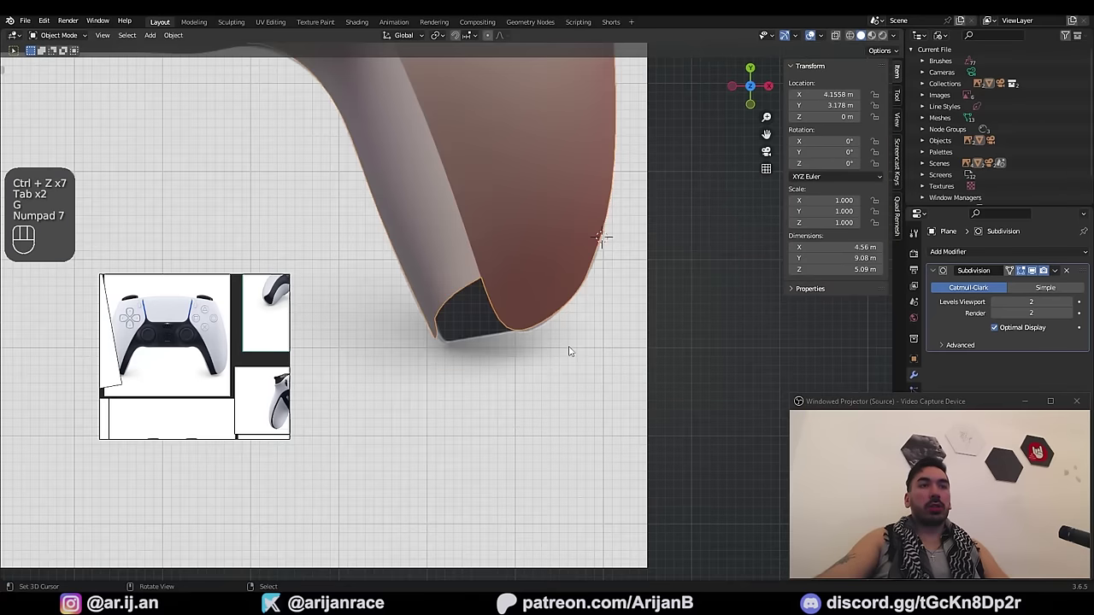
key(Tab)
key(Tab)
key(z)
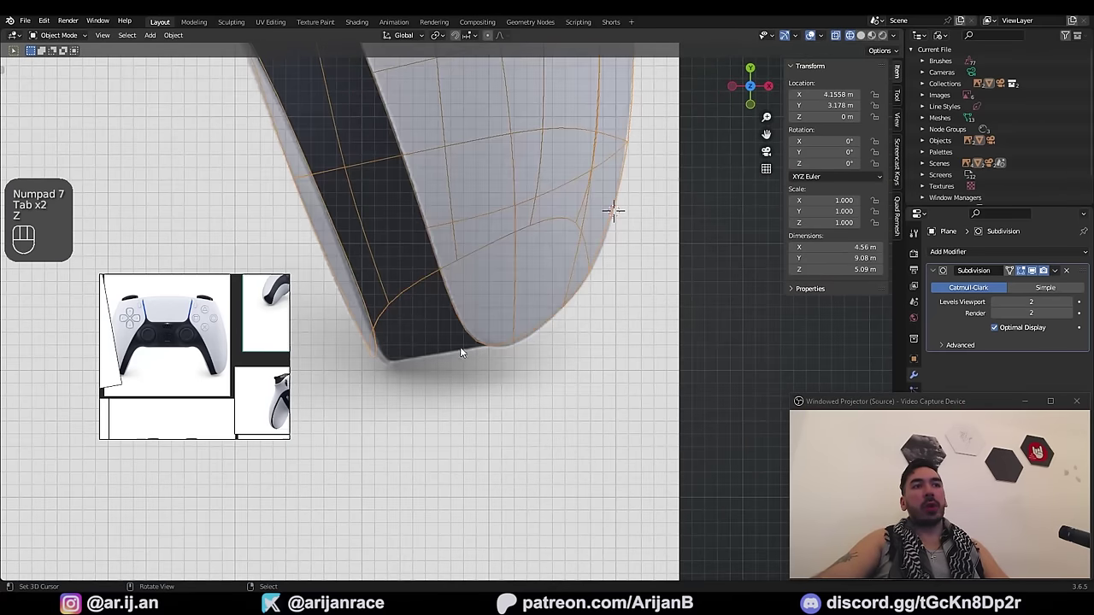
key(Tab)
middle_drag(485, 345, 408, 391)
key(g)
click(494, 391)
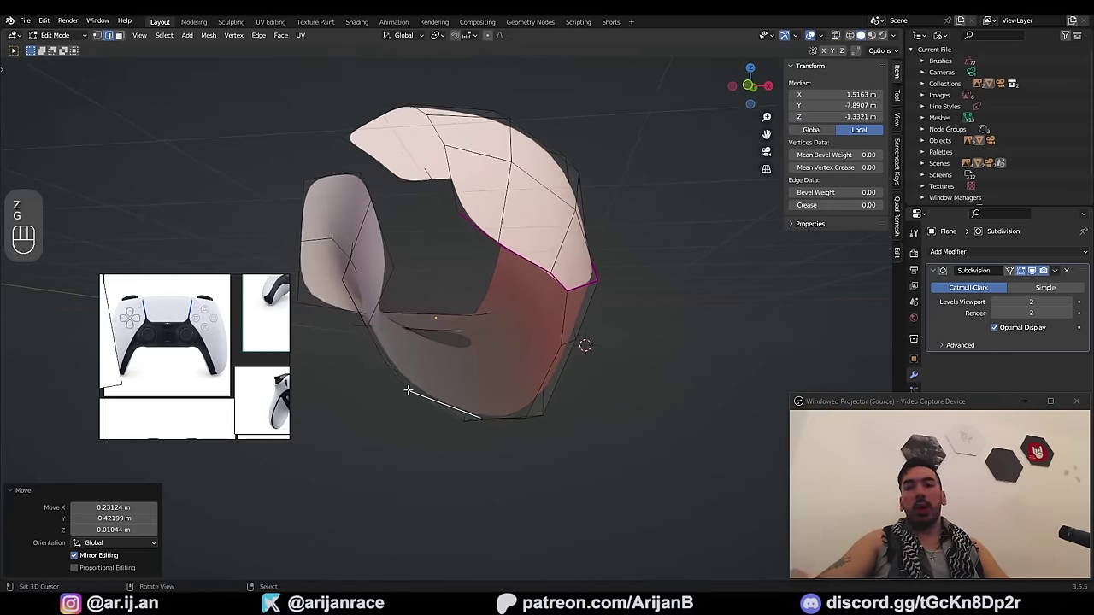
Step: Return to object mode with solid shading and inspect the grip tip's shape from several angles
key(KP_3)
key(Tab)
key(z)
scroll(449, 367, down, 2)
middle_drag(448, 366, 471, 448)
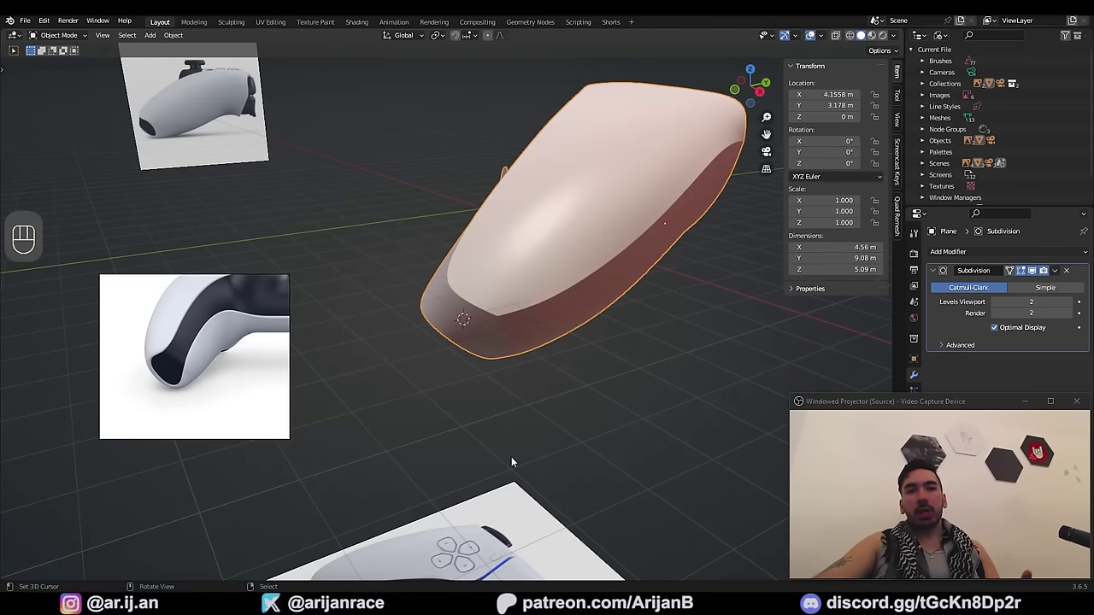
mouse_move(512, 461)
middle_down()
mouse_move(515, 476)
mouse_move(410, 477)
middle_up()
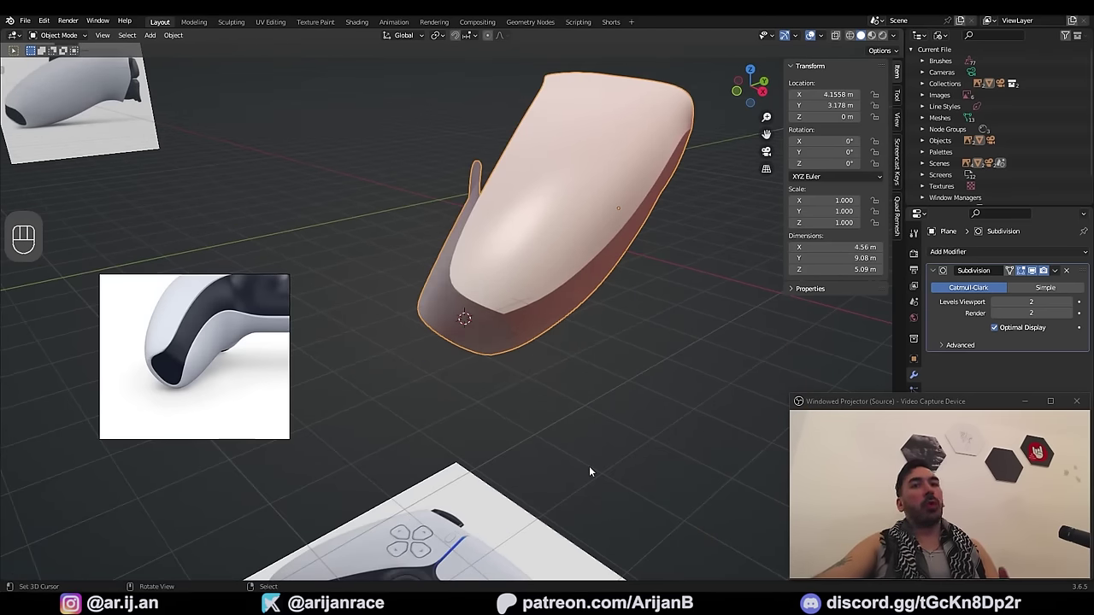
middle_drag(602, 455, 233, 368)
Step: Examine the dark tip opening and inner wall of both grips in the rear-view reference photo
right_click(233, 368)
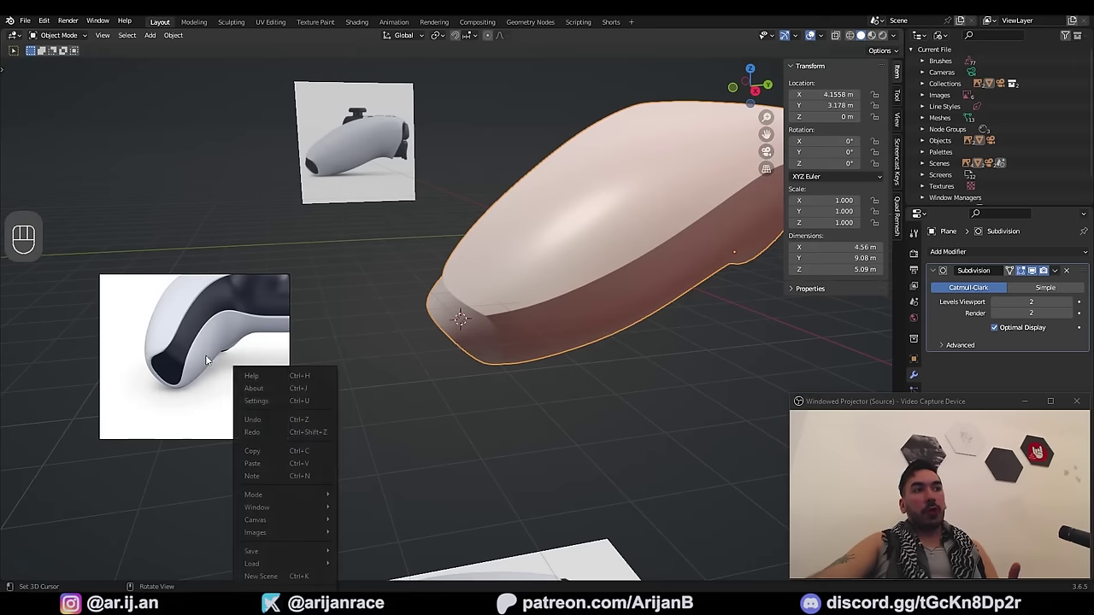
scroll(178, 363, down, 2)
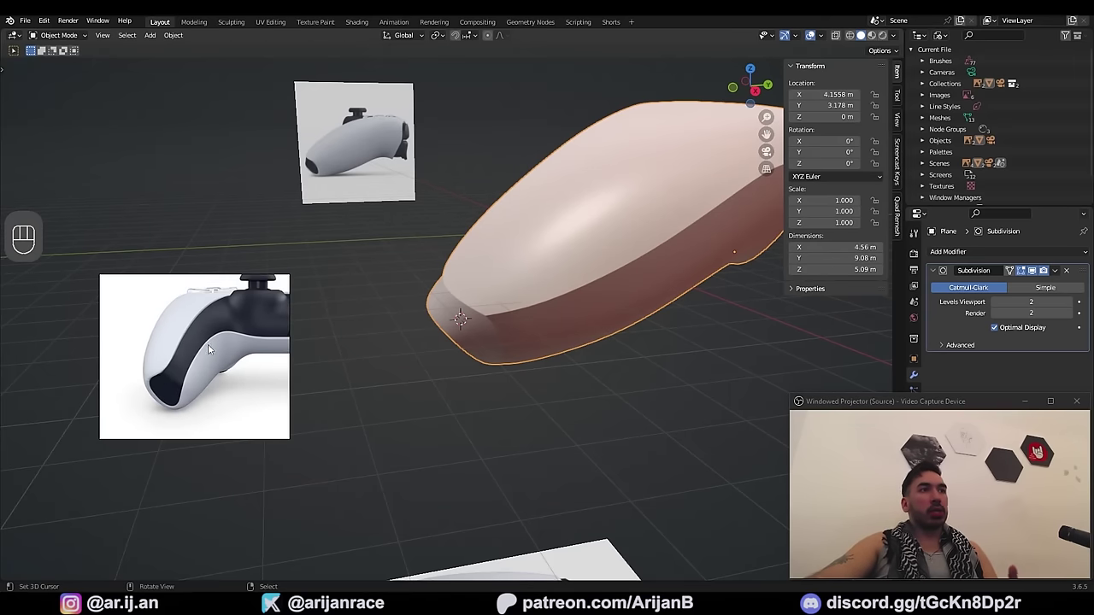
scroll(208, 349, down, 2)
scroll(185, 376, up, 3)
scroll(177, 353, up, 2)
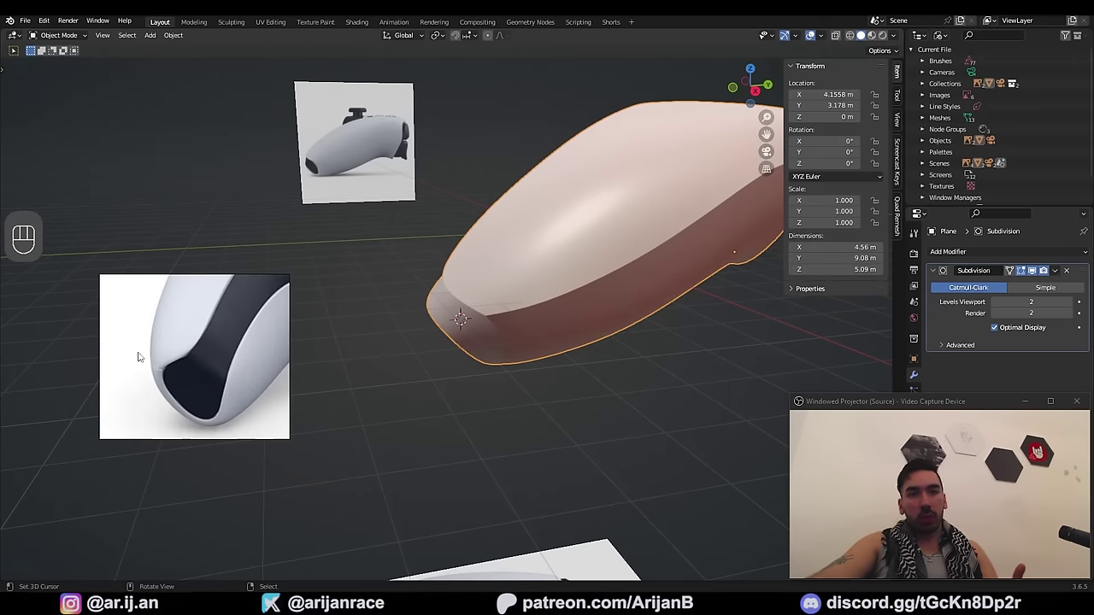
scroll(140, 372, down, 1)
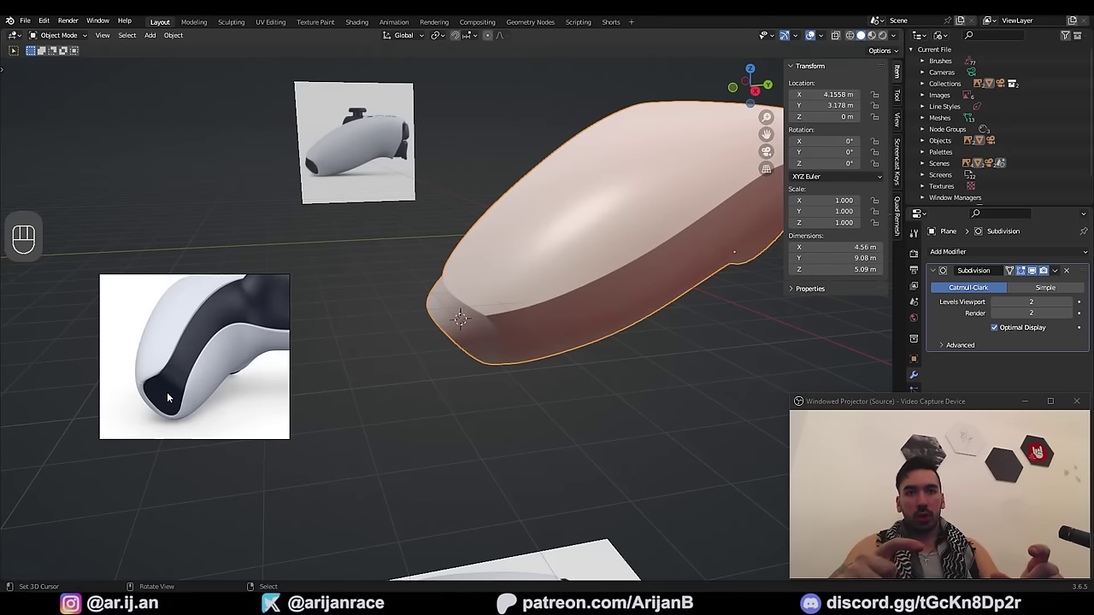
scroll(171, 368, down, 3)
scroll(177, 343, up, 2)
scroll(202, 345, up, 2)
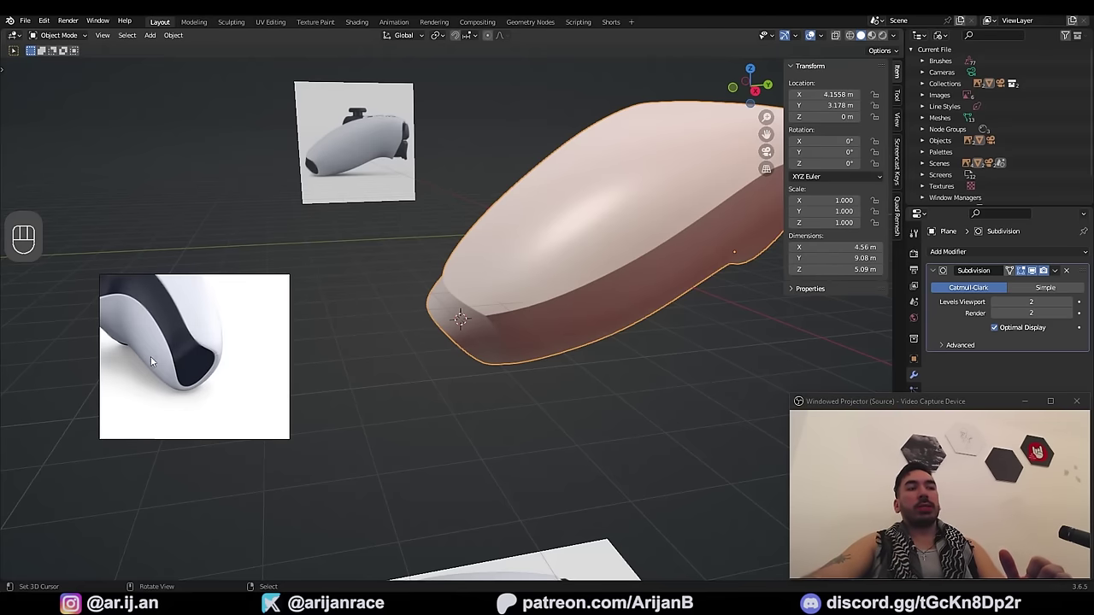
middle_drag(152, 361, 189, 353)
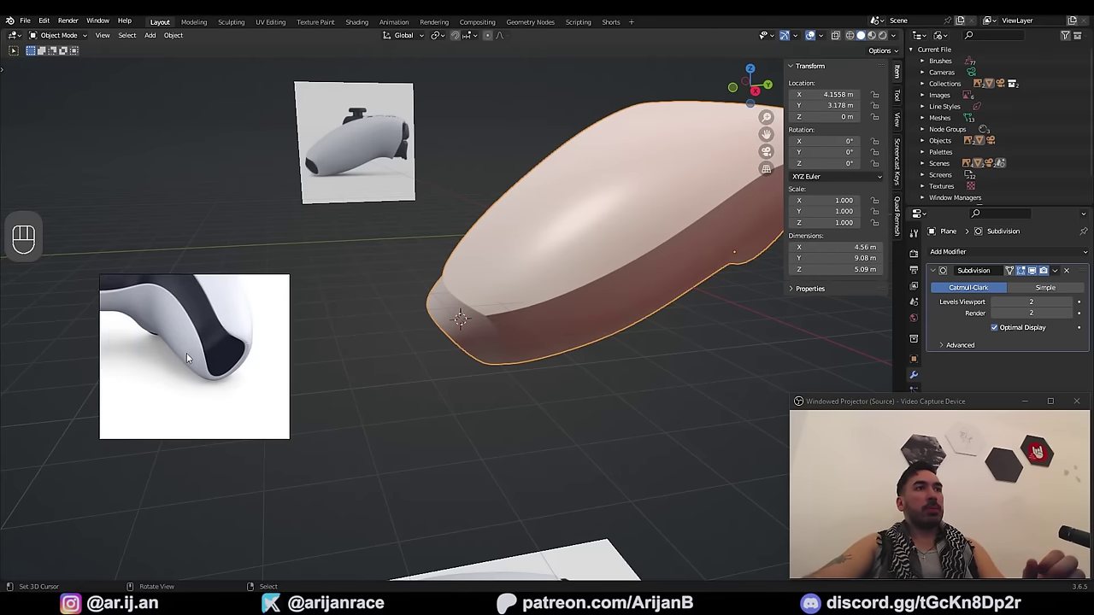
scroll(245, 352, up, 2)
Step: Compare the grip mesh with the top-view reference image in wireframe, with and without the editing cage
middle_drag(409, 362, 492, 344)
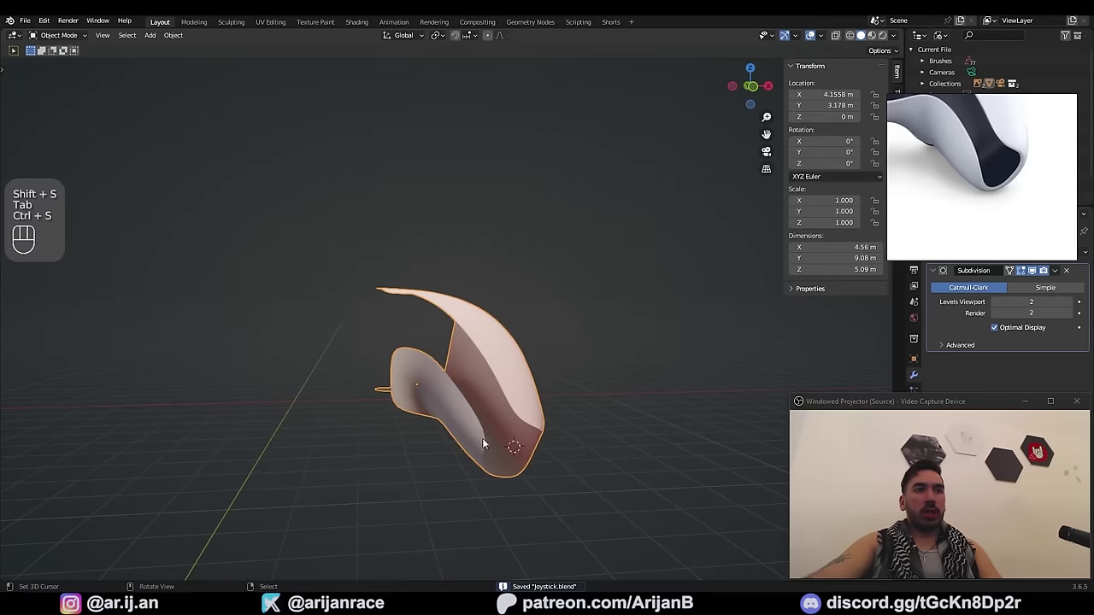
key(Tab)
mouse_move(482, 438)
middle_down()
mouse_move(496, 404)
mouse_move(455, 388)
mouse_move(480, 417)
middle_up()
key(Tab)
scroll(496, 390, down, 3)
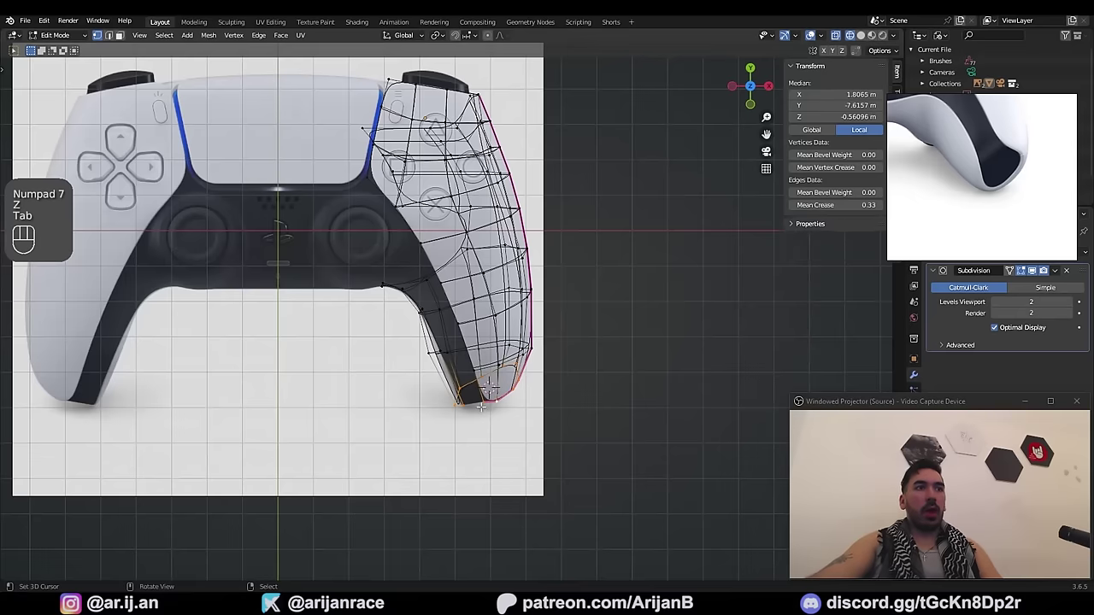
scroll(501, 423, up, 1)
key(Tab)
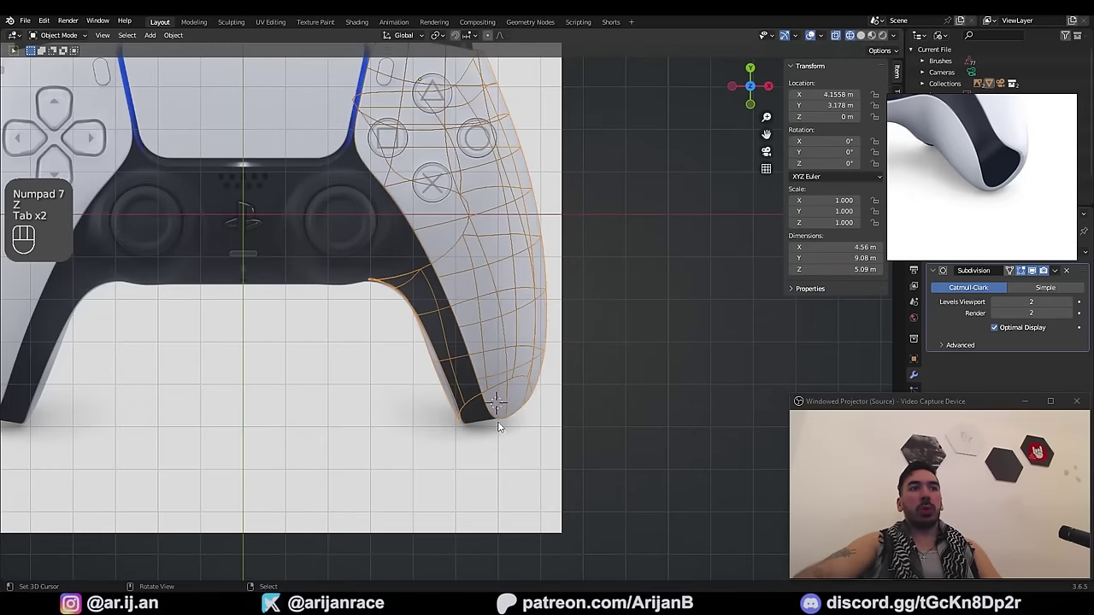
shift+middle_drag(418, 350, 424, 366)
scroll(424, 366, up, 1)
key(Tab)
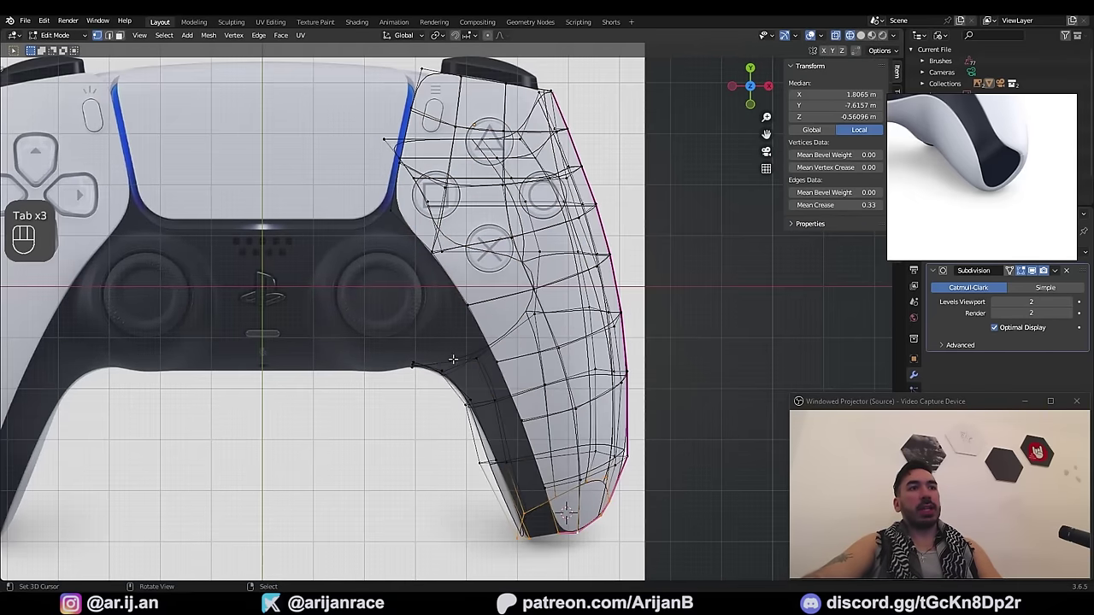
Step: Select the vertex at the upper end of the inner wall's lower edge and reposition it in wireframe
right_click(470, 362)
key(ctrl+l)
key(Tab)
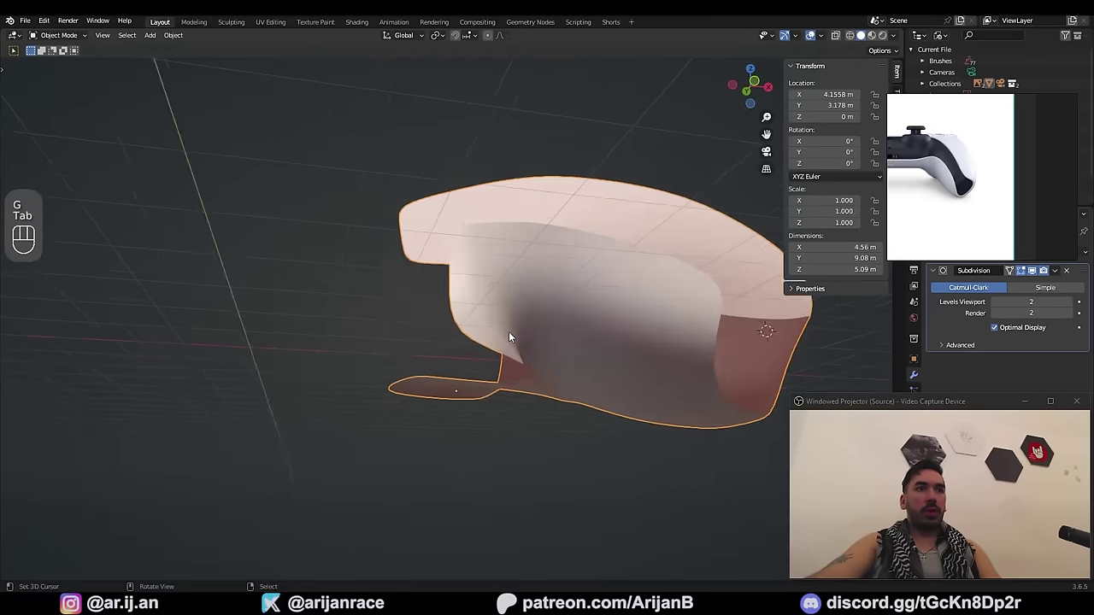
key(Tab)
key(3)
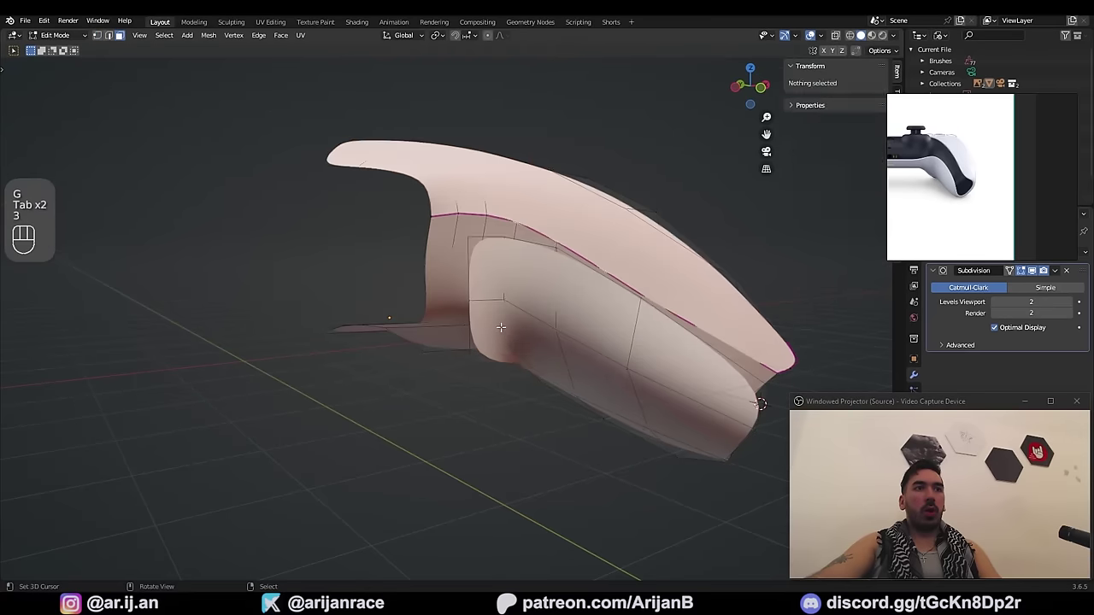
right_click(501, 326)
key(z)
mouse_move(502, 328)
middle_down()
mouse_move(537, 366)
mouse_move(557, 361)
mouse_move(530, 283)
middle_up()
key(z)
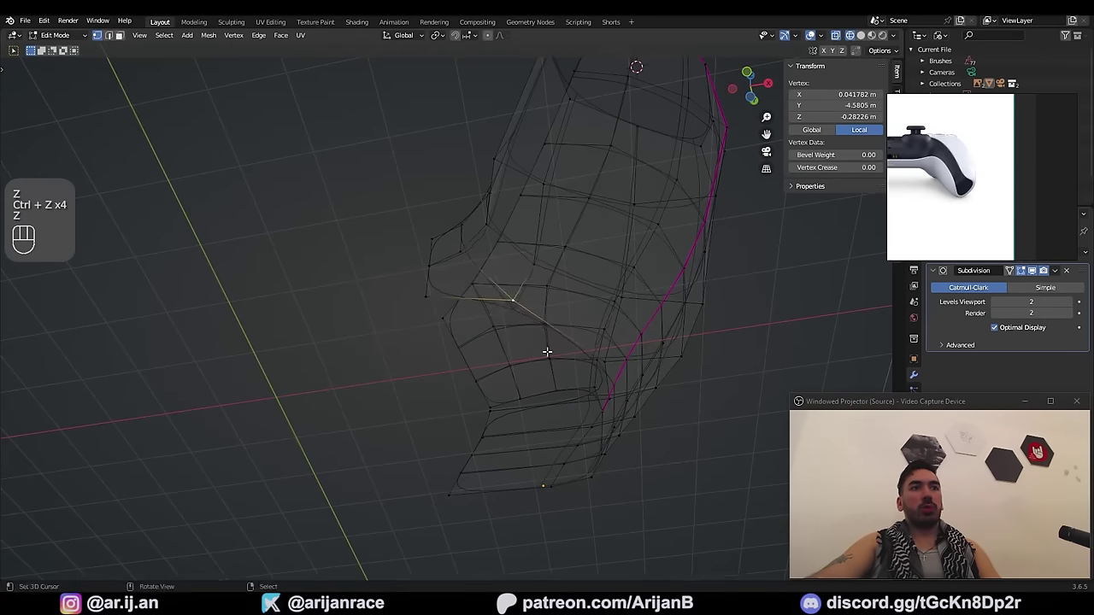
key(g)
click(525, 350)
Step: Adjust the free vertices at the end of the inner wall's lower edge, shifting one about 0.34 m along the Y axis
middle_drag(488, 306, 359, 379)
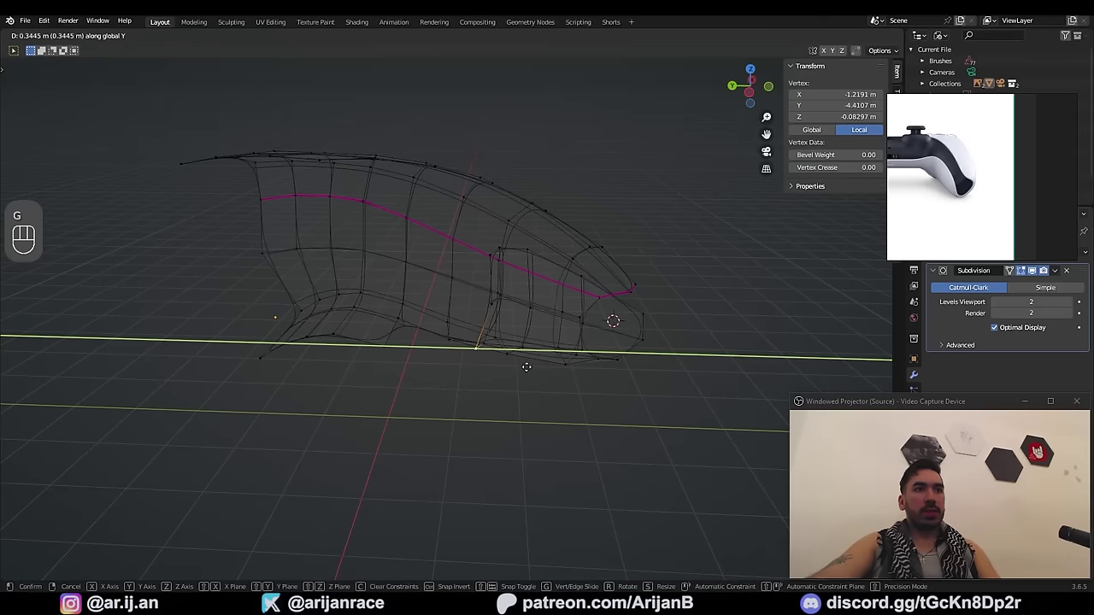
click(527, 367)
mouse_move(527, 367)
middle_down()
mouse_move(528, 328)
mouse_move(454, 324)
mouse_move(484, 334)
mouse_move(493, 313)
mouse_move(540, 318)
mouse_move(533, 308)
mouse_move(557, 394)
middle_up()
key(z)
click(493, 293)
key(1)
right_click(440, 289)
right_click(507, 339)
key(g)
key(y)
click(471, 388)
Step: Rip the vertex at the inner wall's lower edge and slide it along its edge by a factor of 0.435
middle_drag(471, 388, 437, 339)
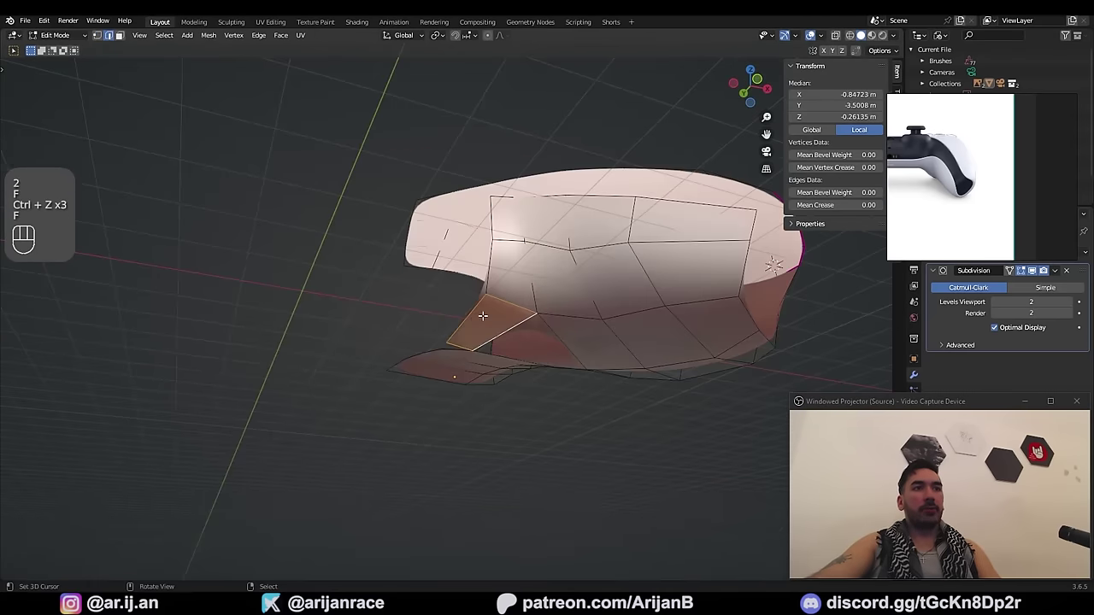
middle_drag(492, 323, 439, 307)
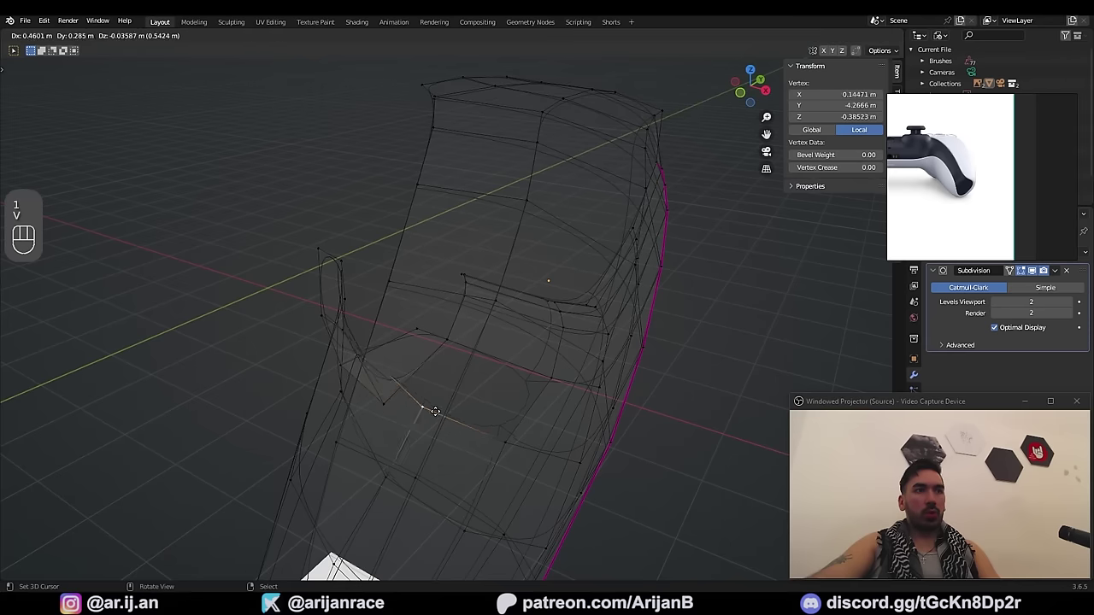
right_click(406, 411)
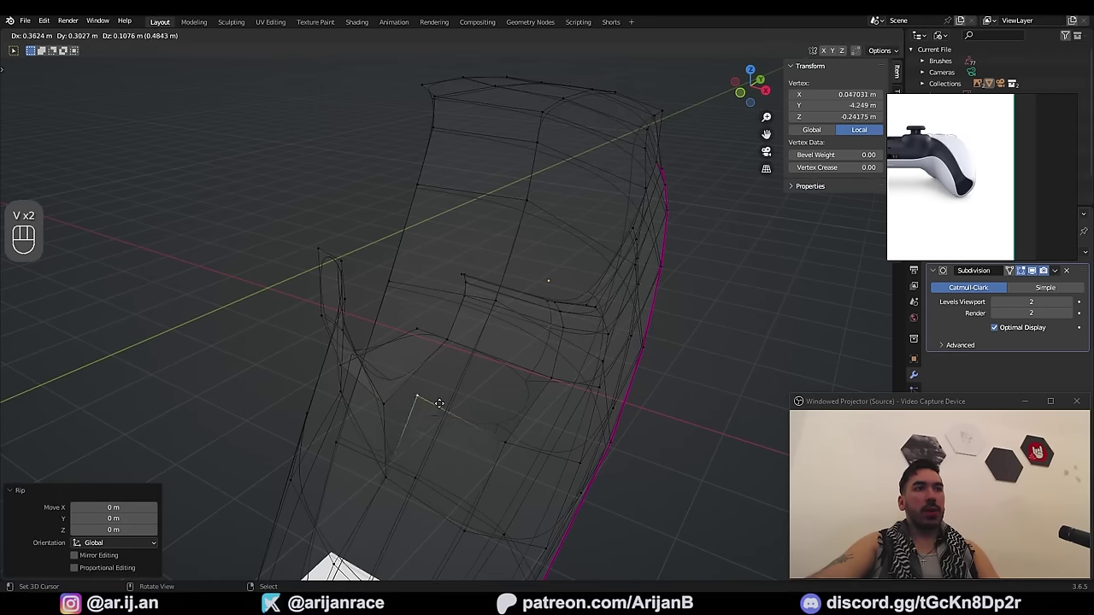
key(g)
key(g)
middle_drag(407, 398, 501, 316)
click(488, 419)
Step: Add a centred loop cut across the shell strip facing the gap and fill a face between the adjoining edges
key(ctrl+r)
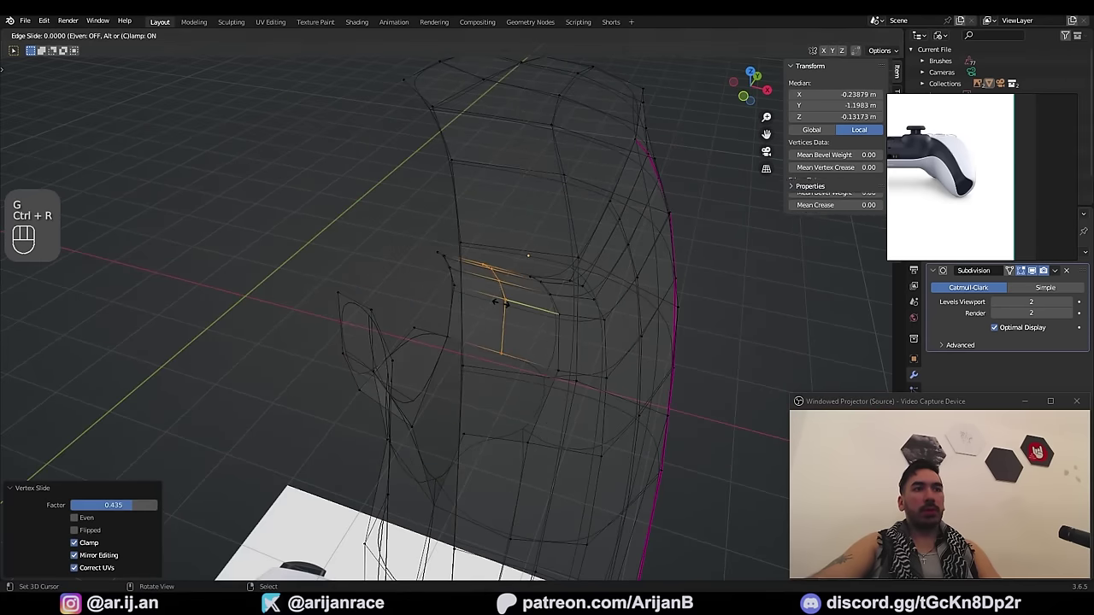
click(501, 305)
right_click(505, 317)
key(2)
key(f)
middle_drag(496, 453, 552, 379)
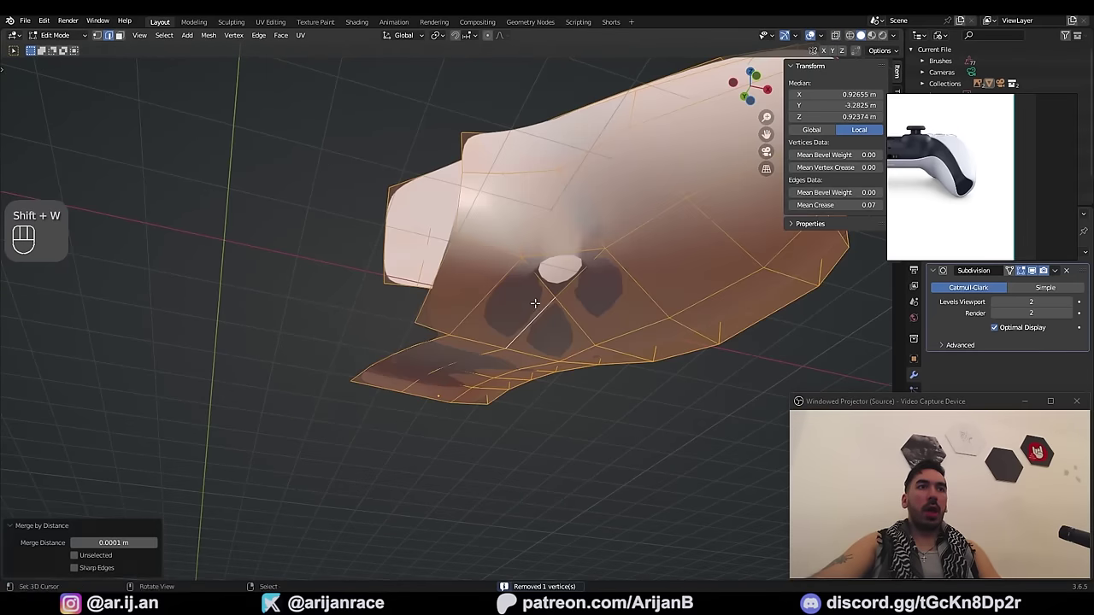
Step: Try to merge the whole mesh's vertices by distance and check the shading around the small hole in the inner wall
key(2)
alt+right_click(530, 272)
middle_drag(530, 271, 504, 303)
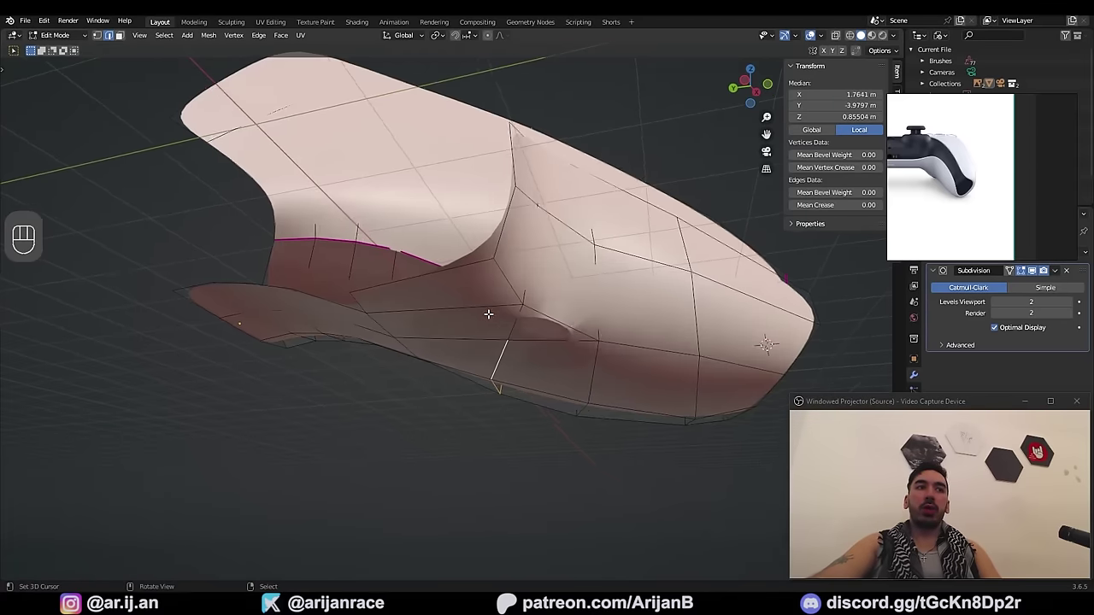
key(Tab)
scroll(479, 307, down, 3)
middle_drag(488, 313, 465, 305)
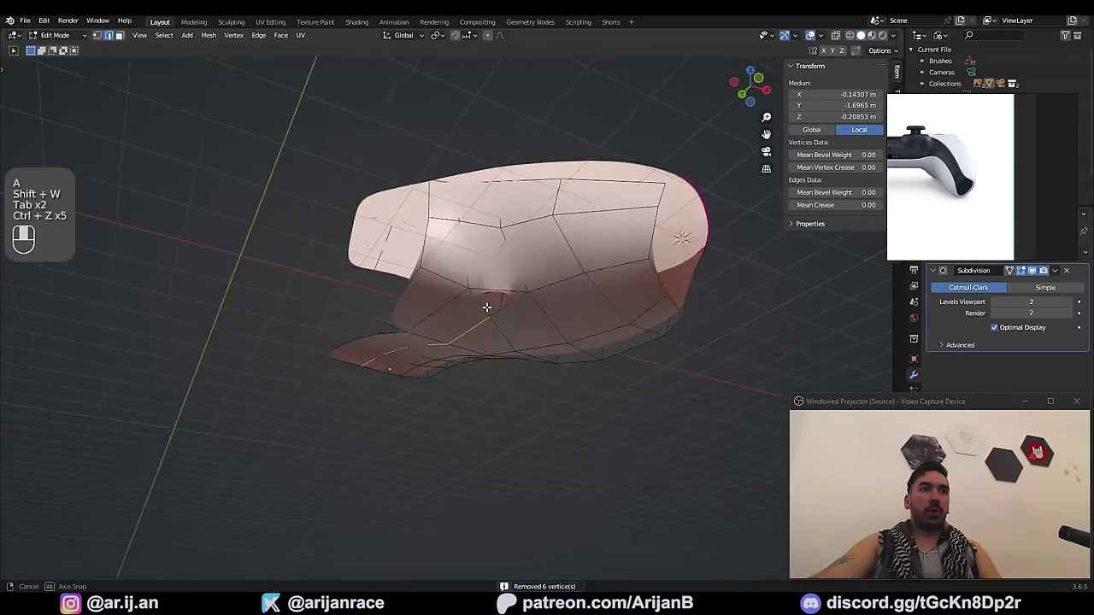
Step: Try to slide the edge below the inner wall's small hole by a factor of about -0.35 and merge the mesh's vertices by distance
middle_drag(487, 307, 492, 291)
scroll(486, 307, up, 3)
right_click(482, 332)
key(g)
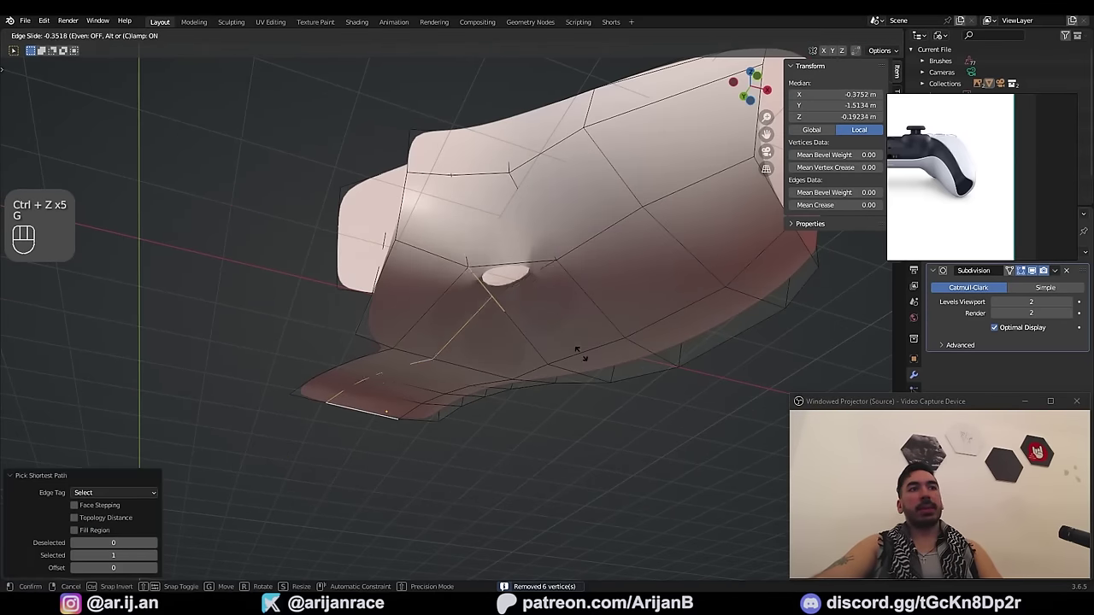
click(501, 312)
key(a)
key(shift+w)
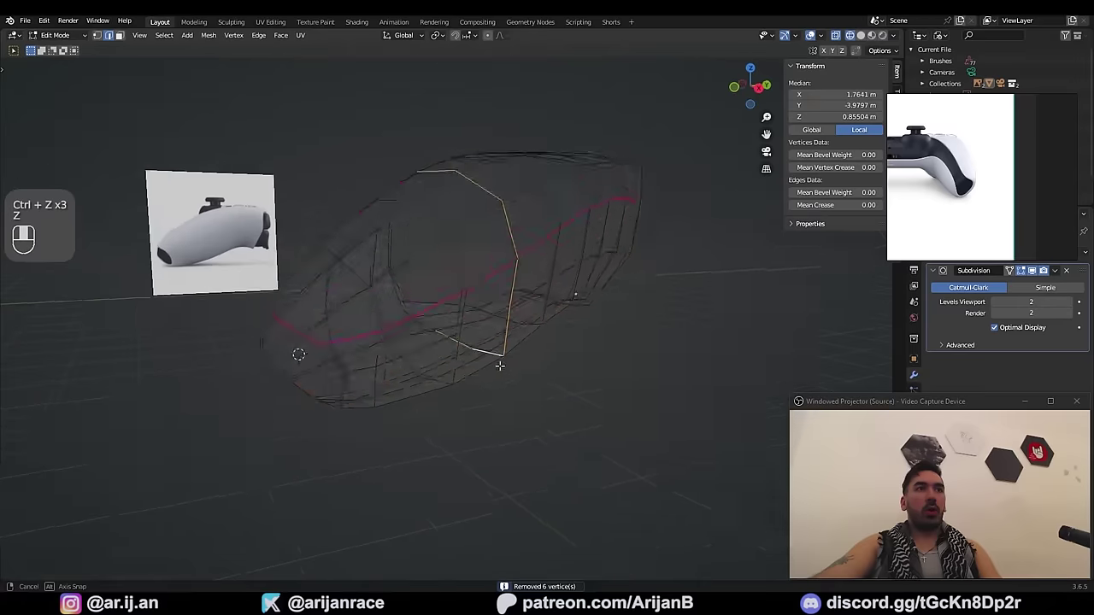
key(z)
key(z)
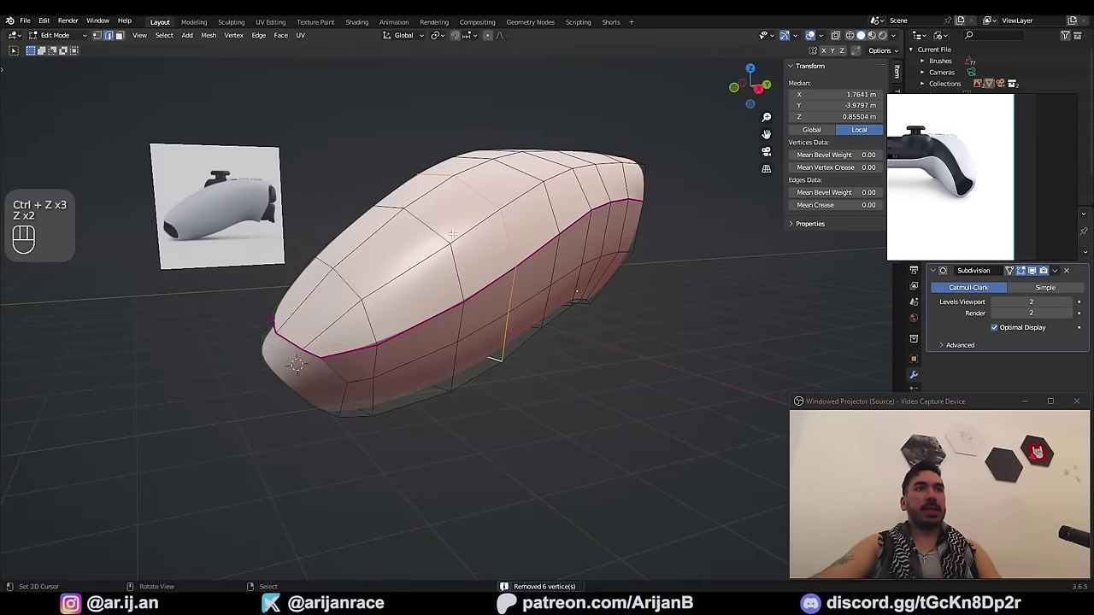
Step: Try to reposition the vertex beside the inner wall's small hole and merge all overlapping vertices again
key(g)
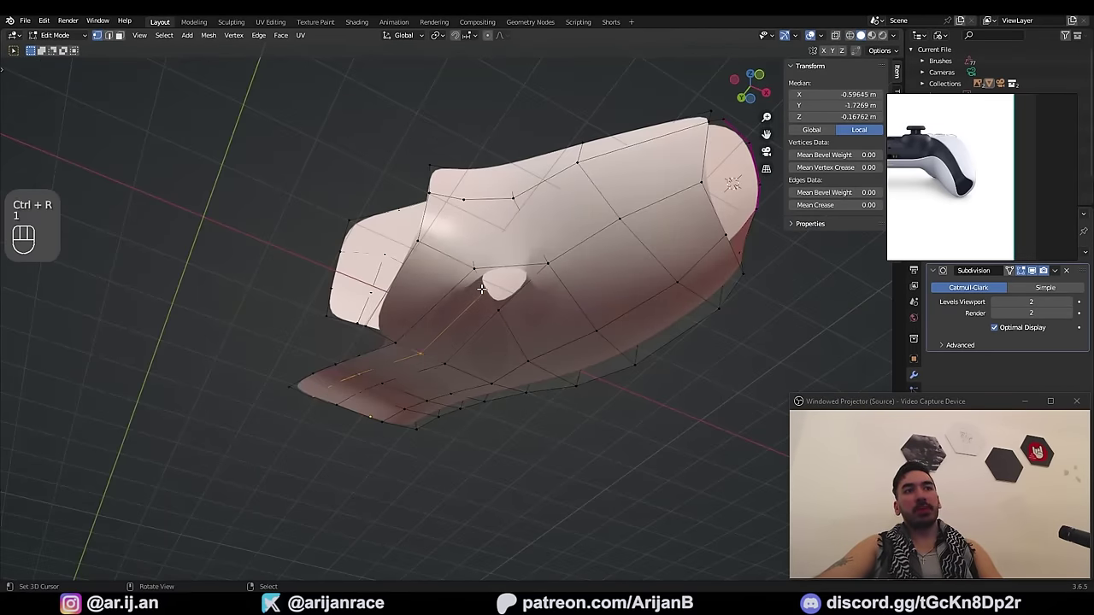
click(530, 317)
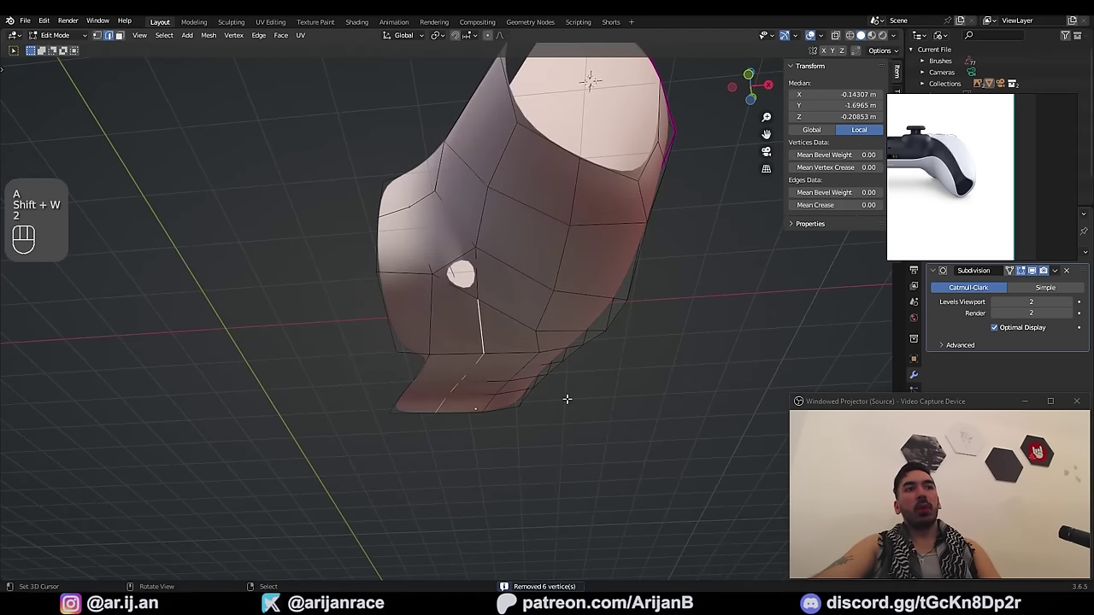
key(a)
key(shift+w)
Step: Shift the edge on the inner wall's lower rim about 0.5 m along the Y axis and check the shape in Object Mode
key(g)
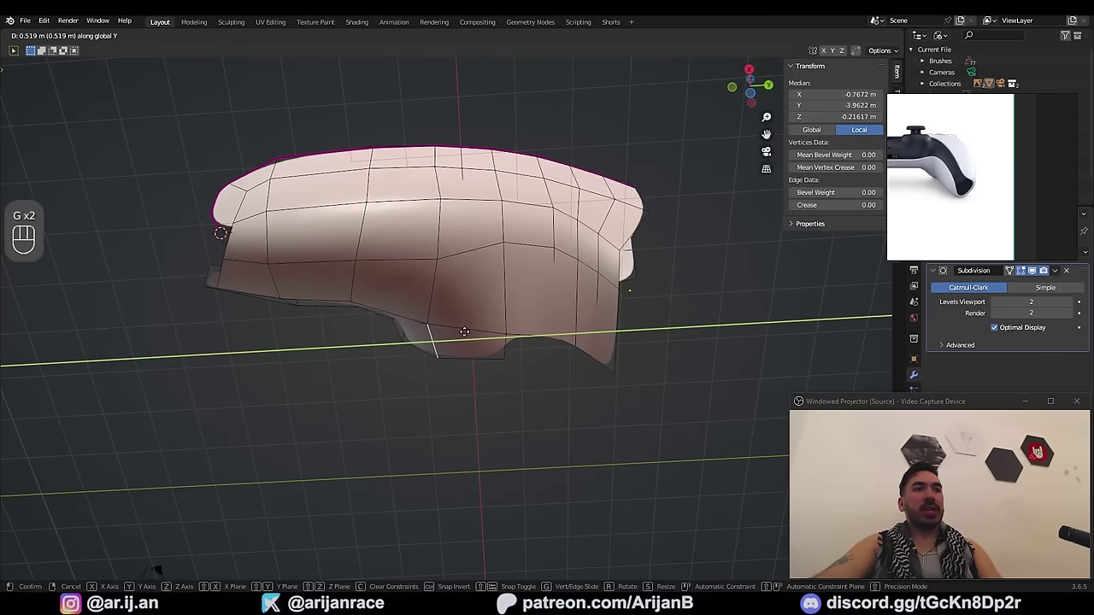
click(455, 313)
right_click(455, 292)
middle_drag(455, 291, 419, 333)
key(Tab)
key(Tab)
key(Tab)
key(Tab)
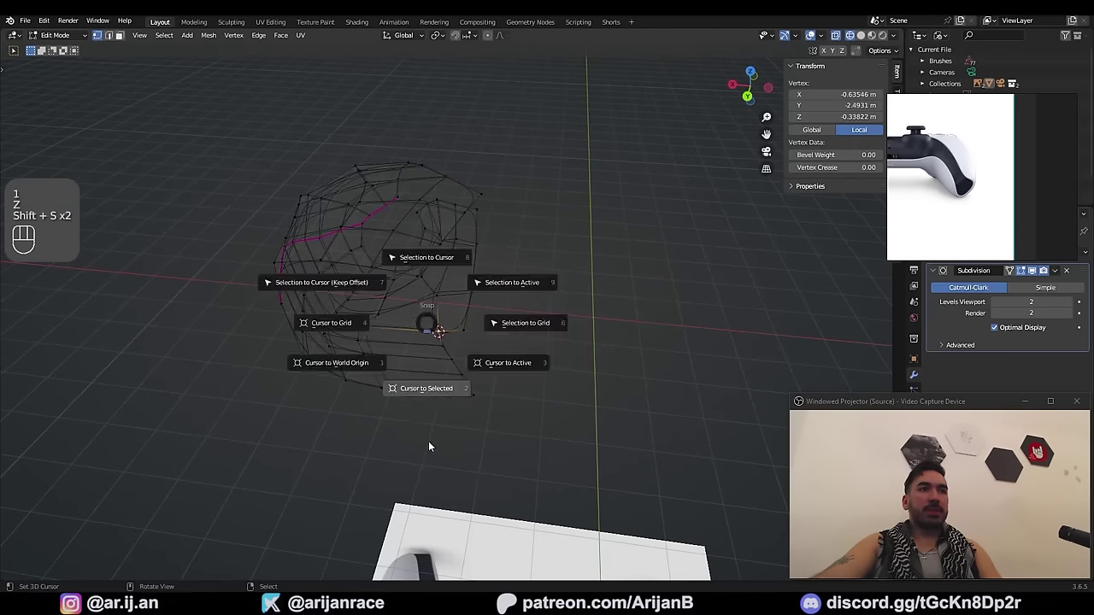
Step: Snap the 3D cursor to the selected vertex at the inner end of the shell's lower edge
click(429, 446)
mouse_move(436, 292)
middle_down()
mouse_move(439, 339)
mouse_move(434, 323)
middle_up()
key(z)
key(z)
Step: Set the pivot point to the 3D Cursor and align the lower strip's inner vertex column with it by scaling to 0 on X
ctrl+right_click(468, 411)
key(s)
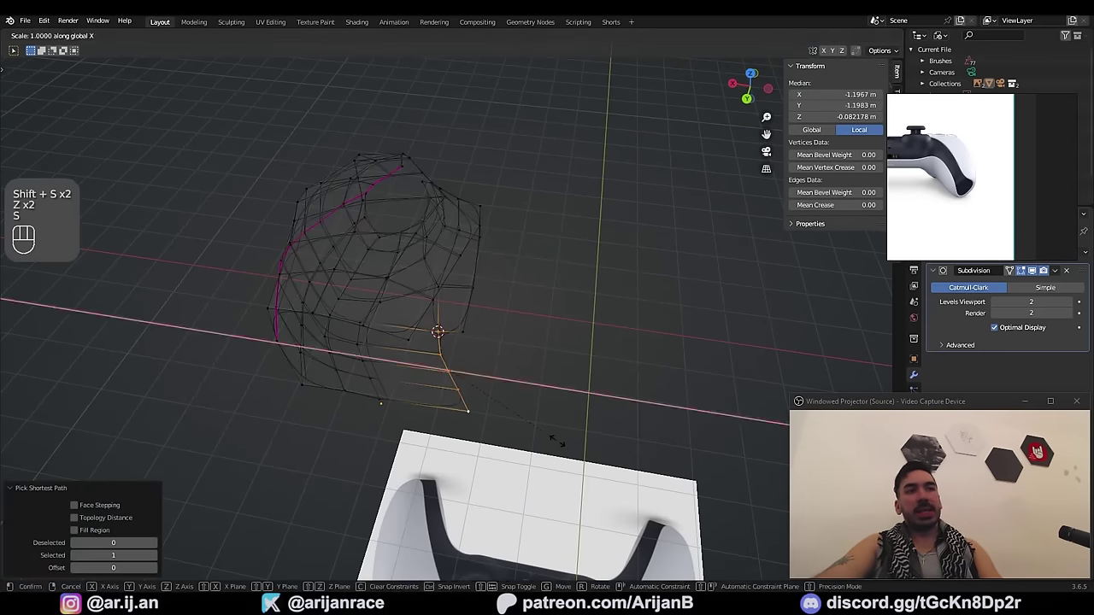
right_click(557, 444)
click(439, 36)
click(446, 60)
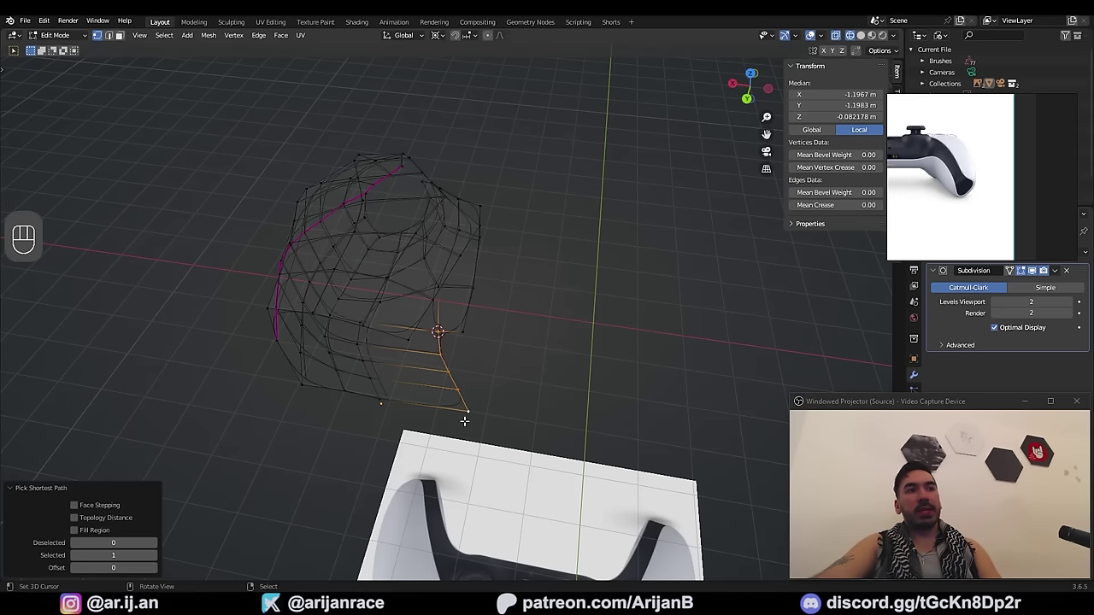
key(s)
key(x)
key(0)
key(Return)
Step: Adjust the outer vertex column of the lower strip in side view to follow the controller reference's underside
middle_drag(513, 410, 438, 328)
key(z)
mouse_move(438, 342)
middle_down()
mouse_move(436, 357)
mouse_move(454, 347)
mouse_move(364, 317)
middle_up()
key(z)
key(g)
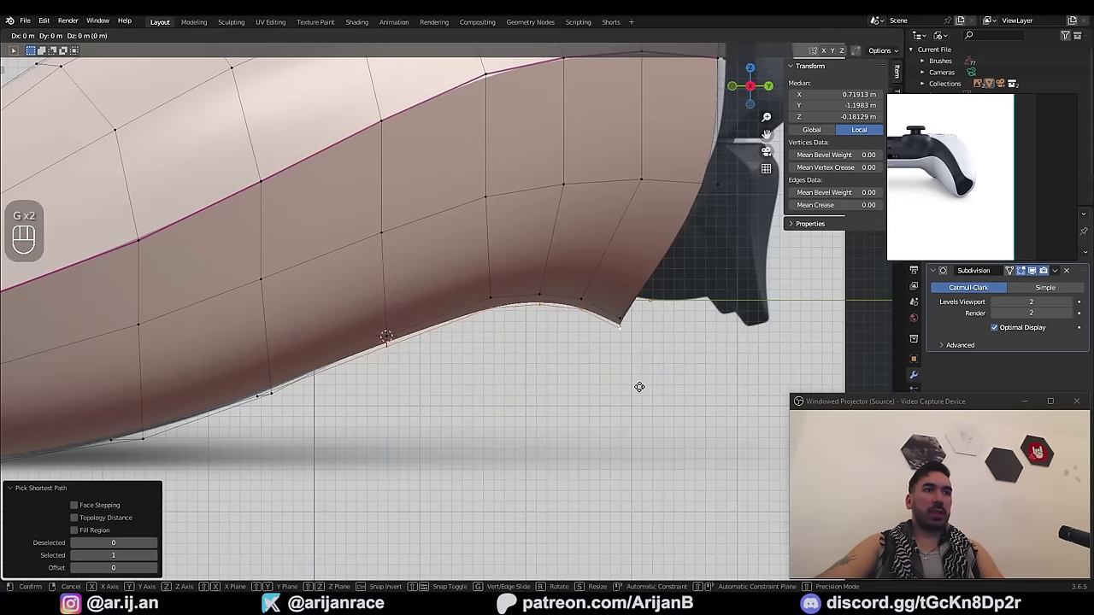
middle_click(640, 384)
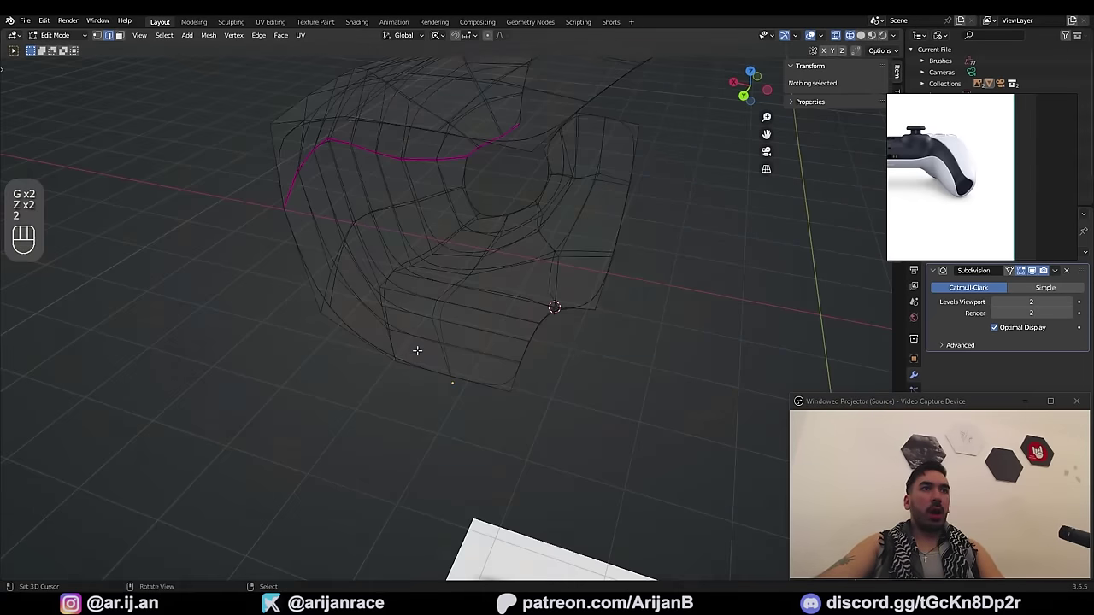
middle_drag(415, 350, 427, 350)
key(3)
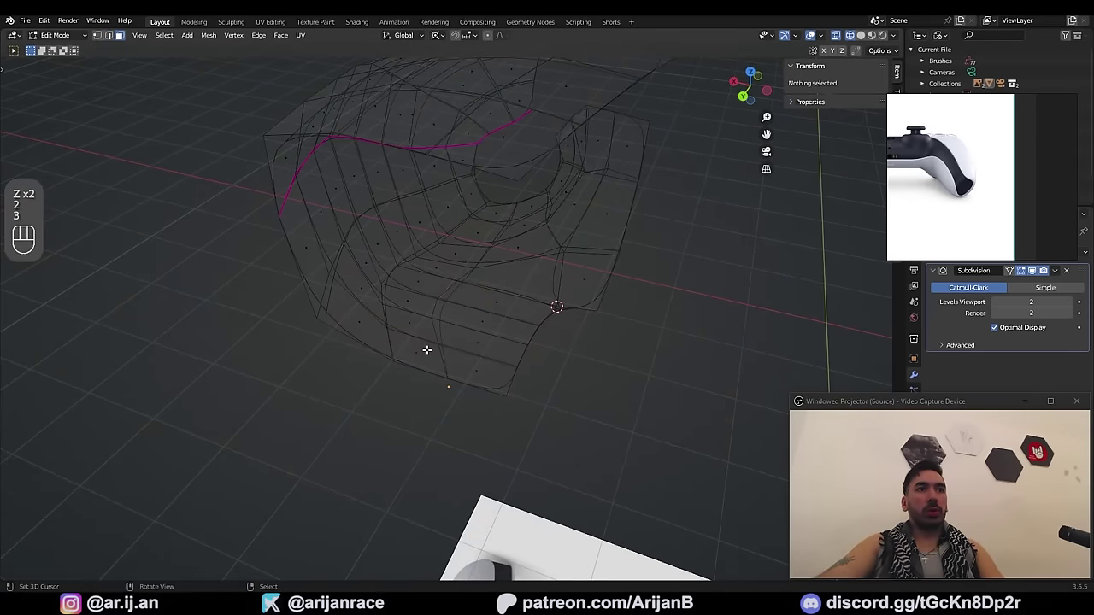
click(424, 350)
ctrl+shift+click(511, 292)
mouse_move(511, 292)
middle_down()
mouse_move(456, 307)
mouse_move(384, 302)
middle_up()
Step: Select the parallel edges running across the lower strip and smooth them with LoopTools Relax
alt+shift+right_click(393, 349)
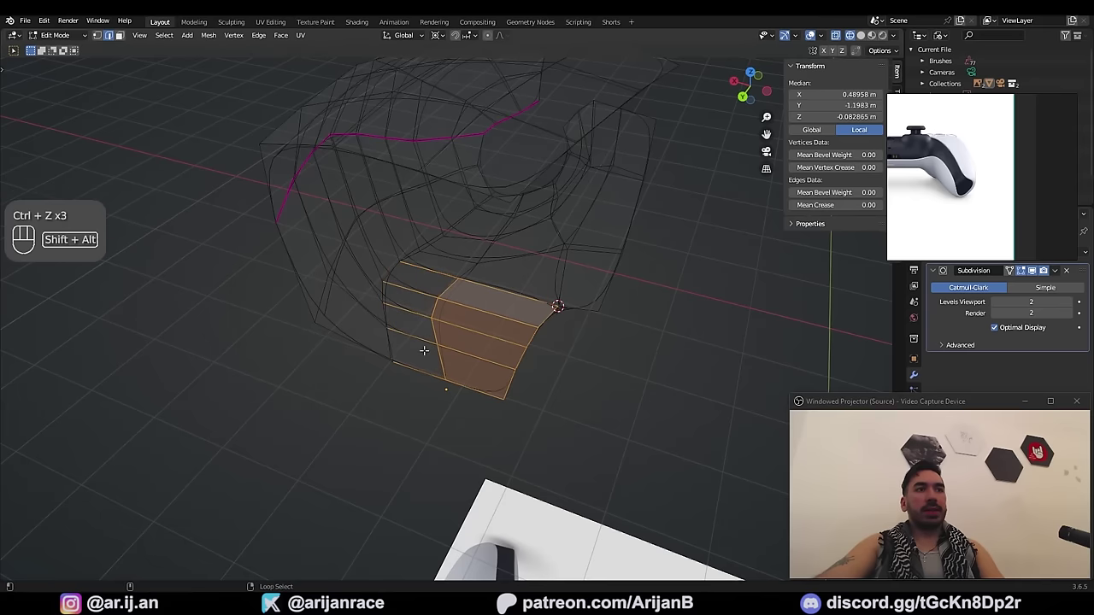
alt+shift+right_click(438, 360)
alt+shift+right_click(521, 393)
key(z)
scroll(554, 370, down, 1)
key(w)
mouse_move(214, 117)
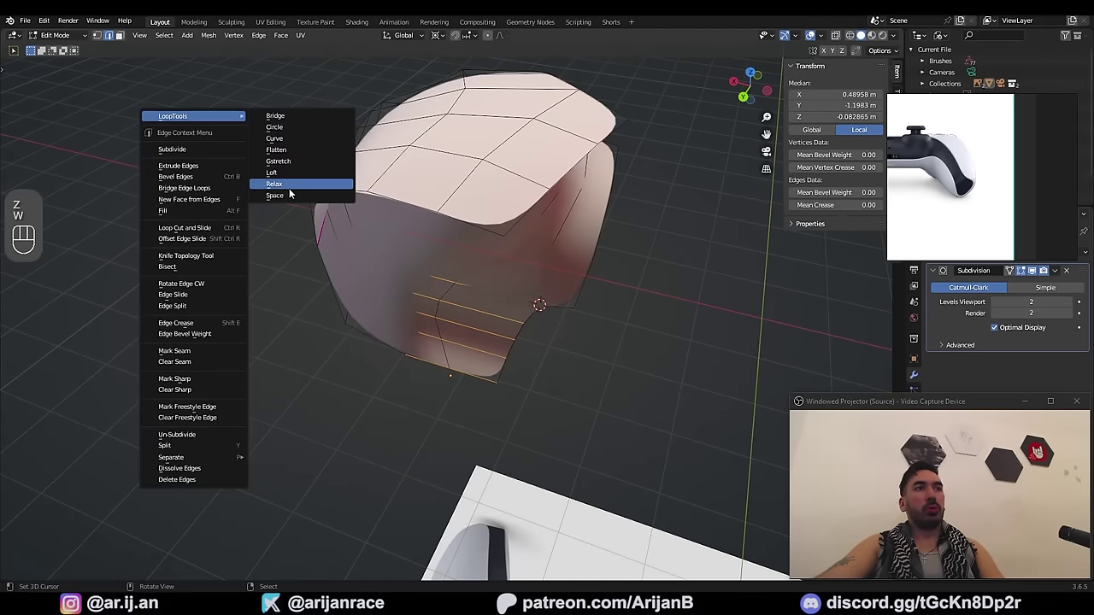
click(306, 188)
Step: Examine the relaxed shell from several angles and compare it with the rear view of the controller's shoulder buttons
key(z)
middle_drag(305, 188, 492, 315)
key(z)
key(Tab)
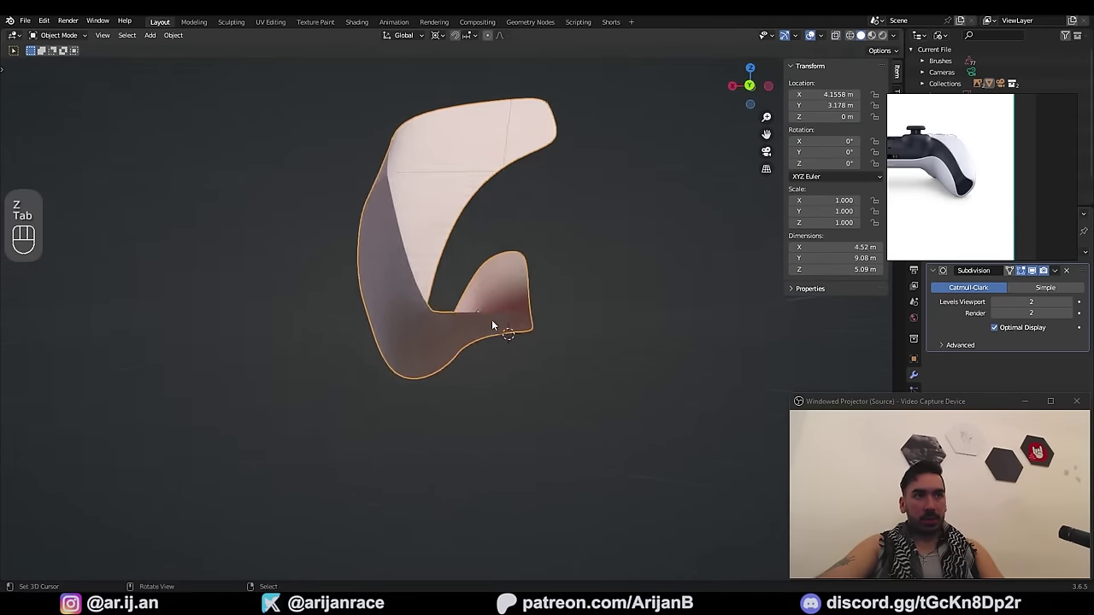
middle_drag(990, 254, 981, 222)
middle_drag(988, 196, 969, 200)
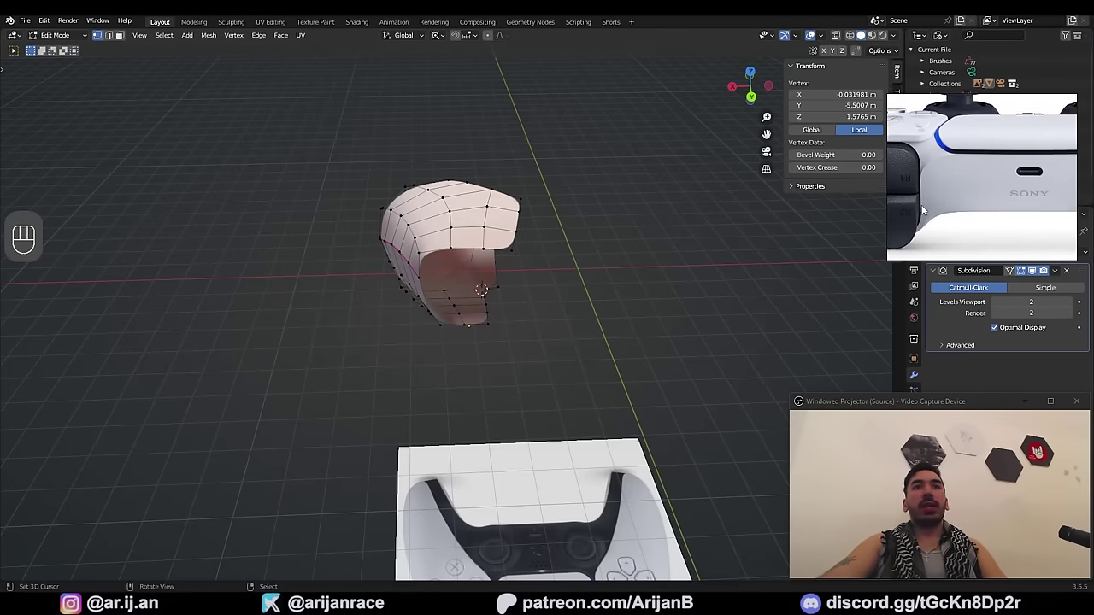
middle_drag(618, 309, 542, 314)
middle_drag(542, 315, 510, 314)
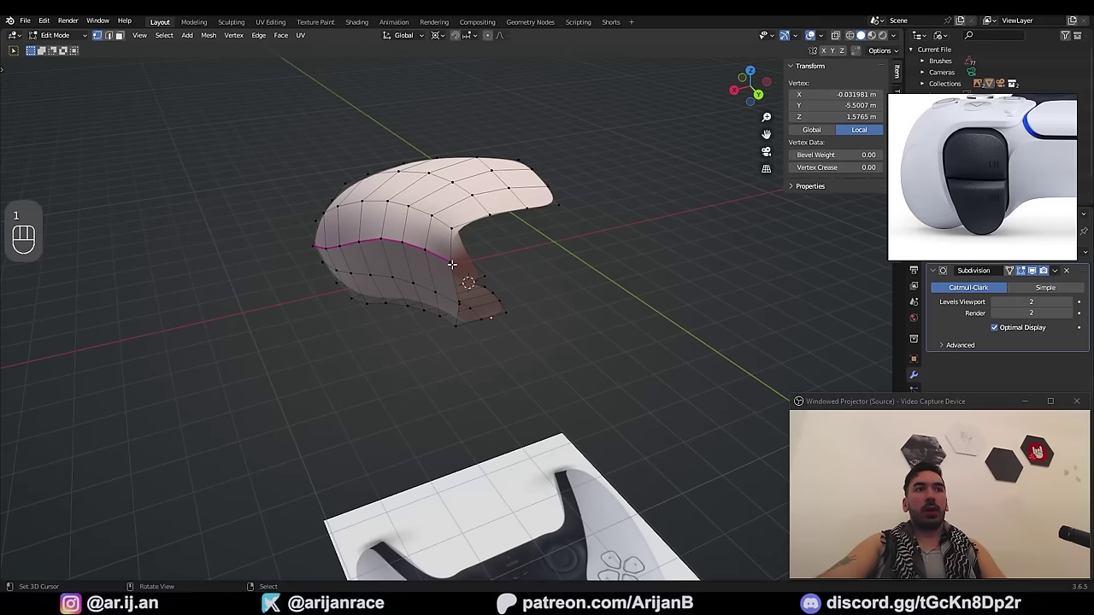
Step: Try to slide the edge loop along the shell's lower outer side
click(452, 261)
middle_drag(452, 262, 434, 230)
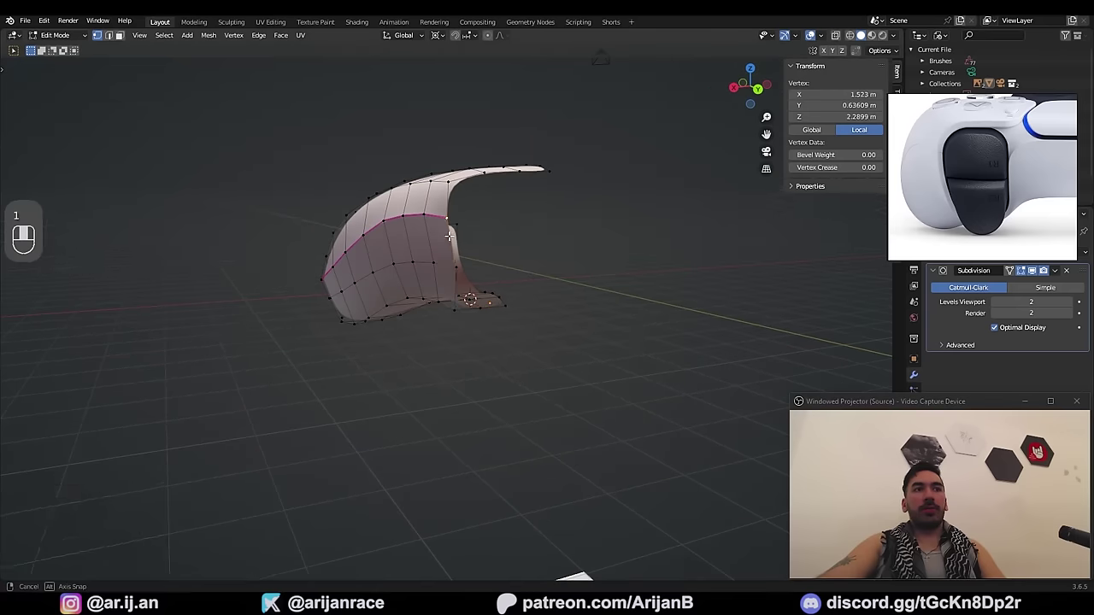
ctrl+click(464, 300)
middle_drag(464, 295, 428, 282)
key(Tab)
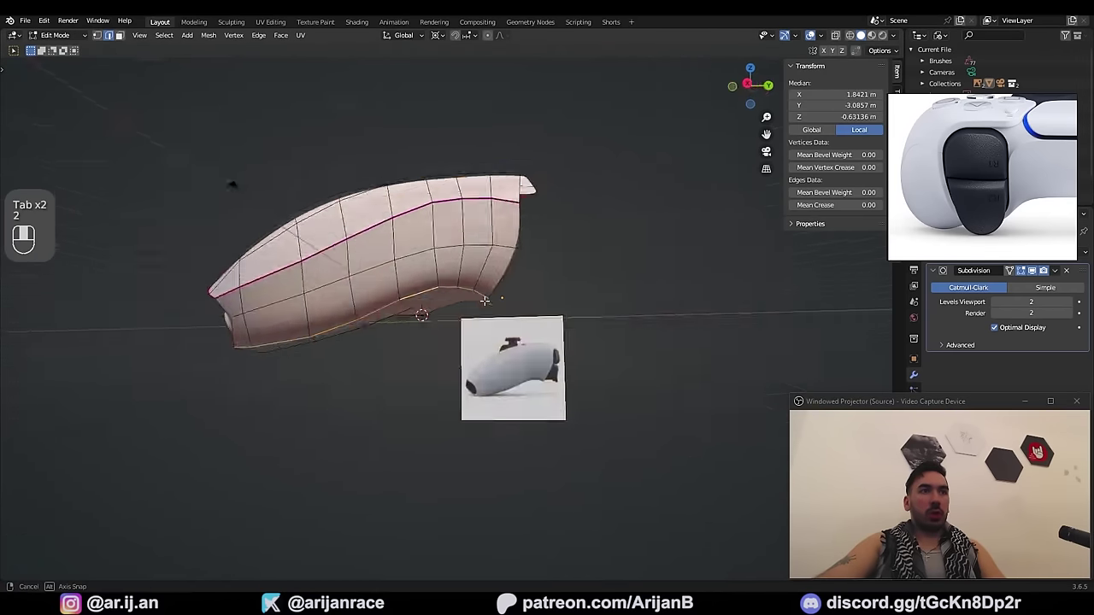
key(slash)
middle_drag(484, 300, 392, 306)
key(g)
key(g)
click(432, 281)
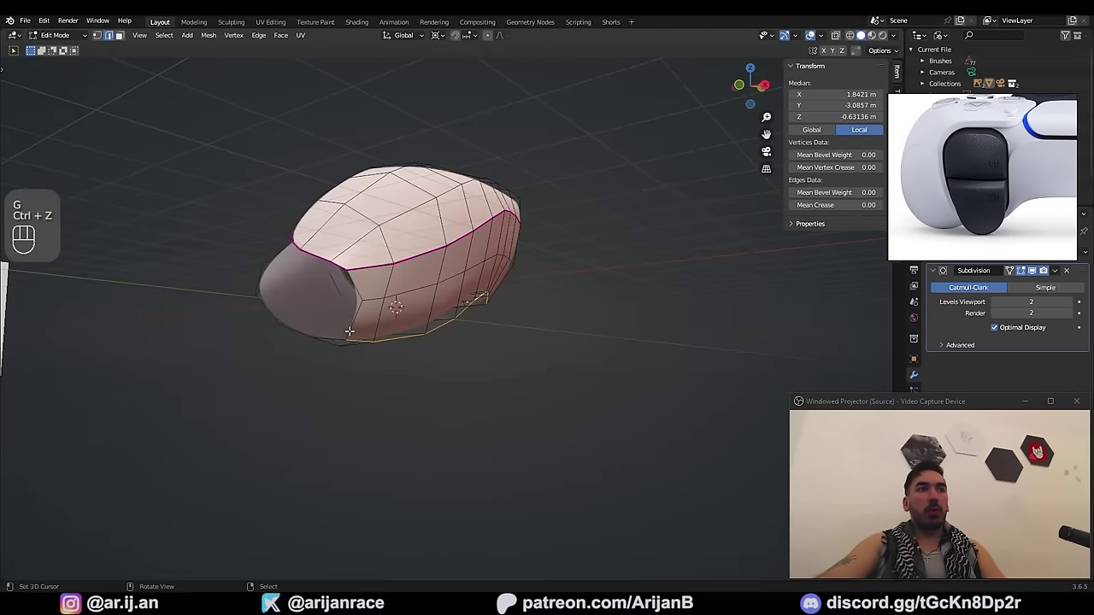
Step: Snap the 3D cursor to the bottom vertex at the grip's tip
key(1)
right_click(336, 371)
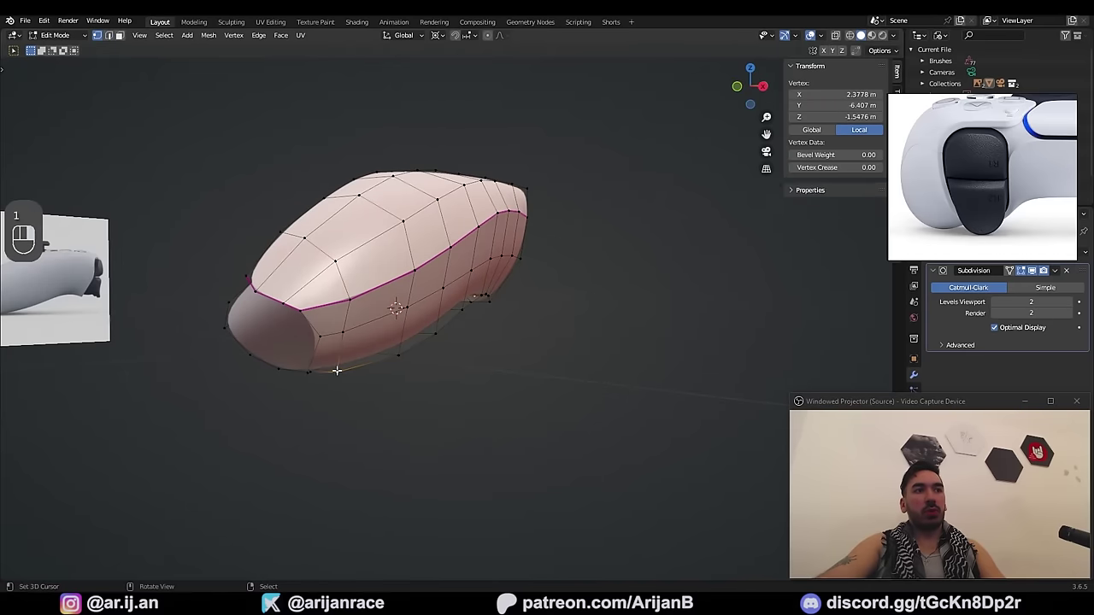
key(shift+s)
click(403, 390)
Step: Scale the vertex path along the shell's lower outer edge on Z about the 3D cursor and check the shaded result
middle_drag(403, 390, 299, 385)
ctrl+right_click(478, 310)
middle_drag(556, 316, 479, 317)
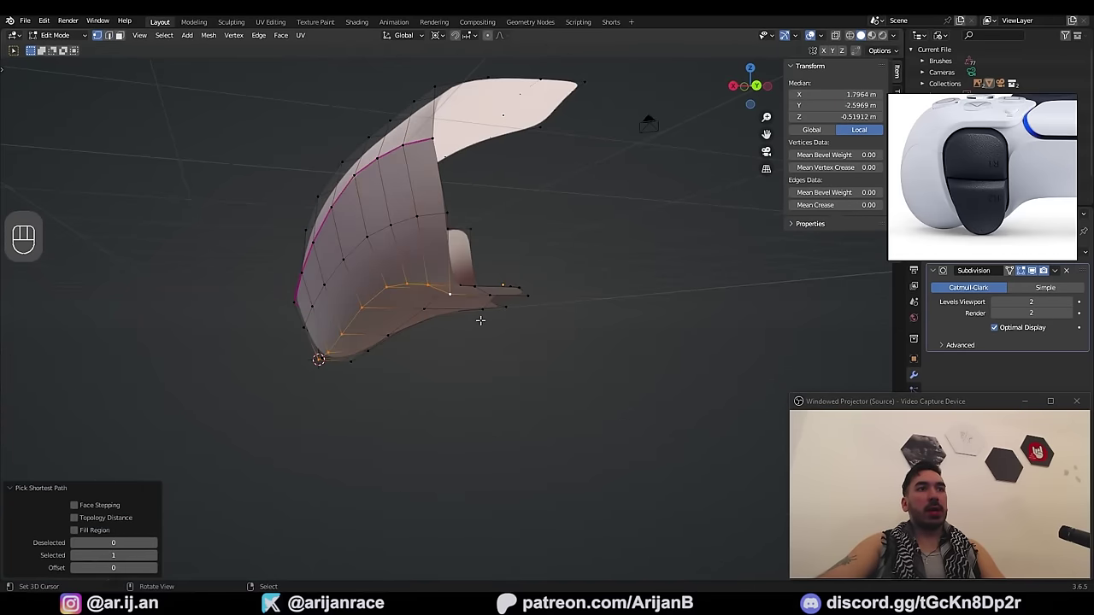
key(s)
key(z)
click(543, 330)
middle_drag(543, 330, 438, 301)
scroll(479, 317, down, 2)
key(Tab)
key(ctrl+z)
key(Tab)
key(Tab)
middle_drag(380, 269, 410, 293)
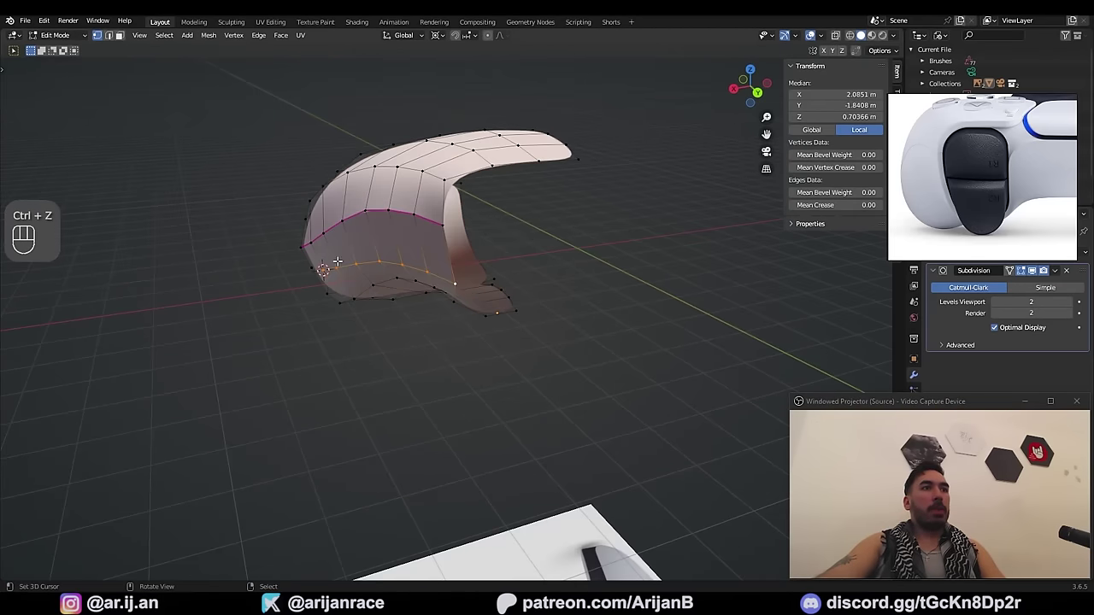
Step: Scale the horizontal vertex loop midway up the outer side wall along X about the 3D cursor
alt+shift+right_click(342, 265)
ctrl+right_click(456, 291)
middle_drag(493, 311, 414, 284)
key(s)
key(x)
click(466, 295)
key(Tab)
key(Tab)
middle_drag(413, 284, 420, 295)
Step: Reselect the rear vertex path on the outer side wall and scale it about the 3D cursor along X and Z
ctrl+right_click(429, 279)
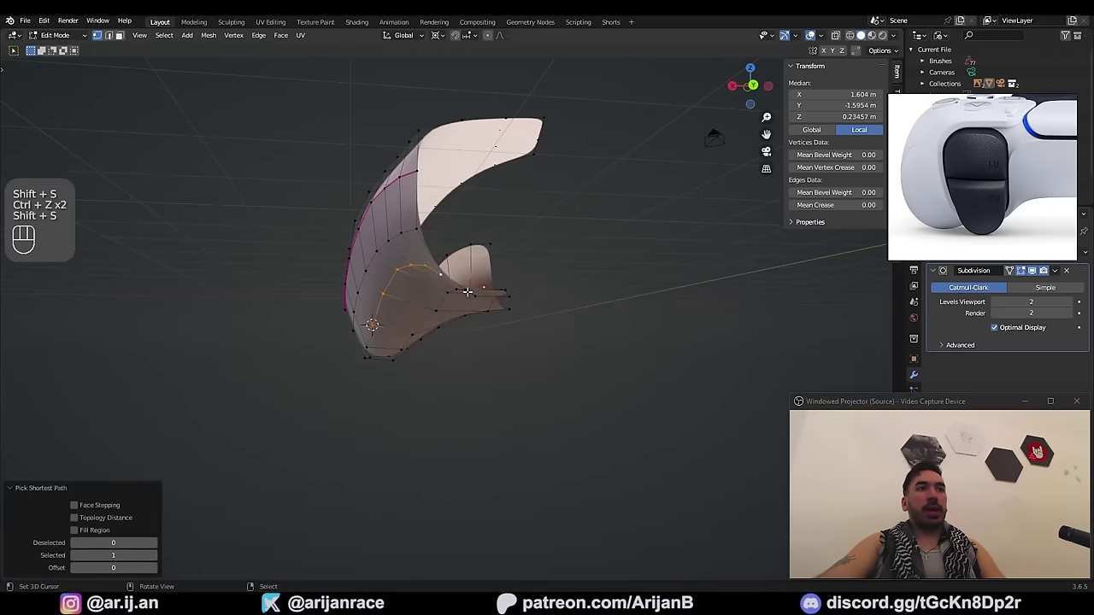
key(s)
key(x)
middle_drag(467, 288, 470, 323)
click(513, 326)
key(s)
key(z)
click(506, 326)
Step: Extrude the lower strip's inner vertex column and scale it along X toward a 3D cursor snapped to the inner wall's lower corner
key(shift+s)
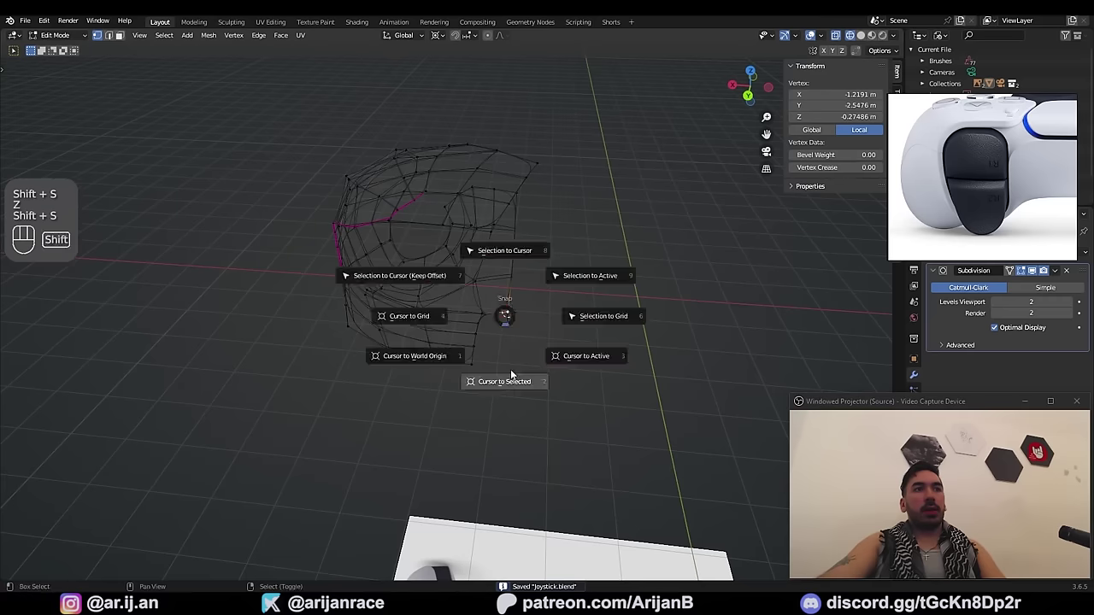
click(510, 377)
ctrl+click(485, 317)
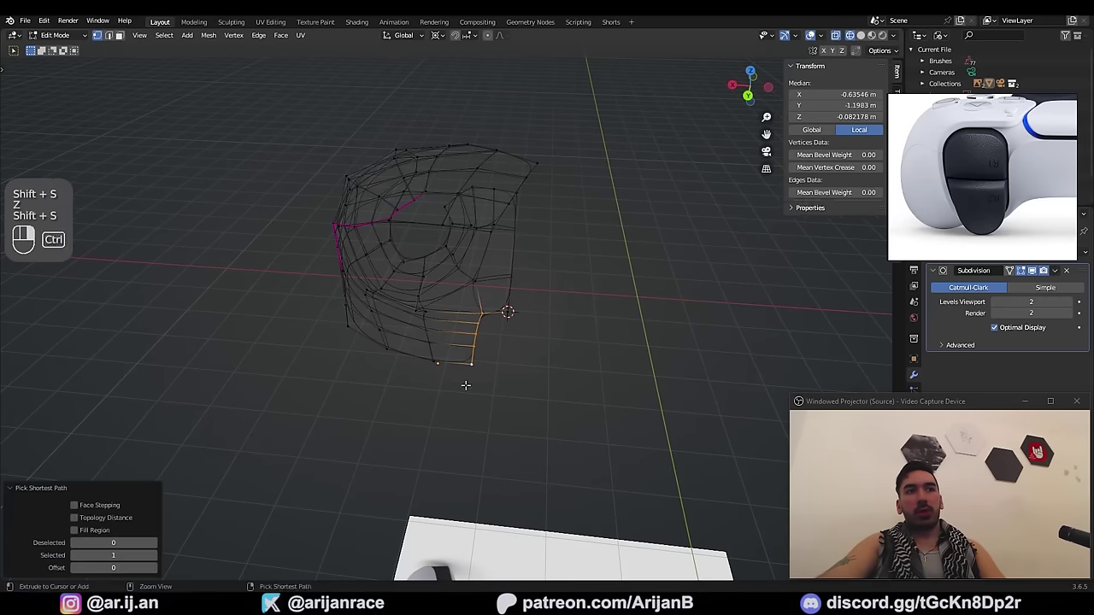
key(e)
right_click(569, 402)
key(s)
key(x)
click(571, 374)
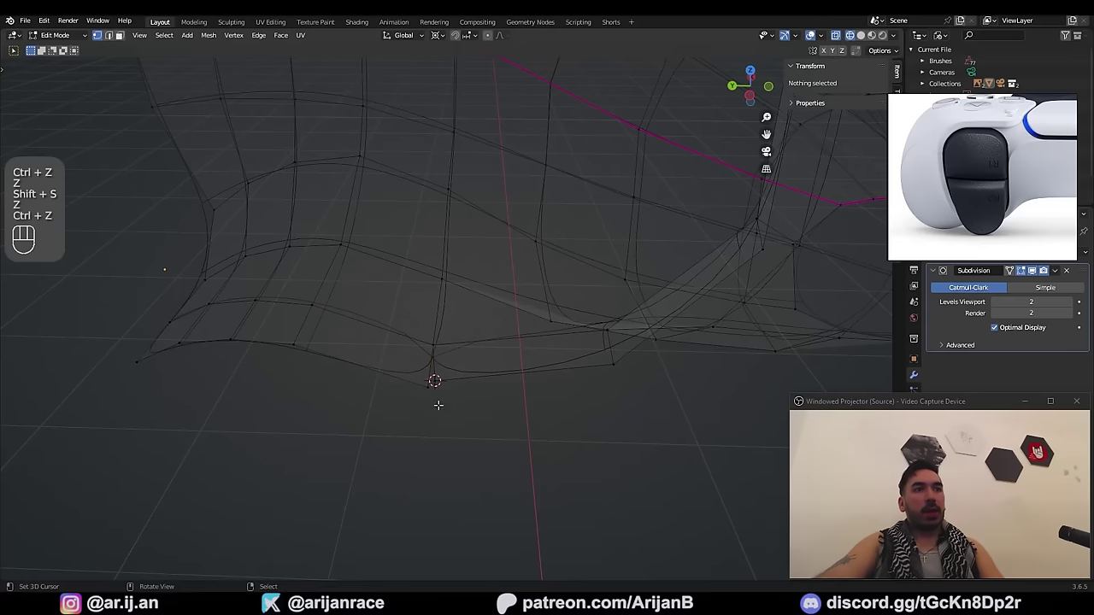
Step: Snap the extruded strip's end vertex onto the inner wall's lower corner and merge the mesh's overlapping vertices
right_click(437, 400)
middle_drag(436, 400, 522, 425)
key(shift+s)
click(567, 385)
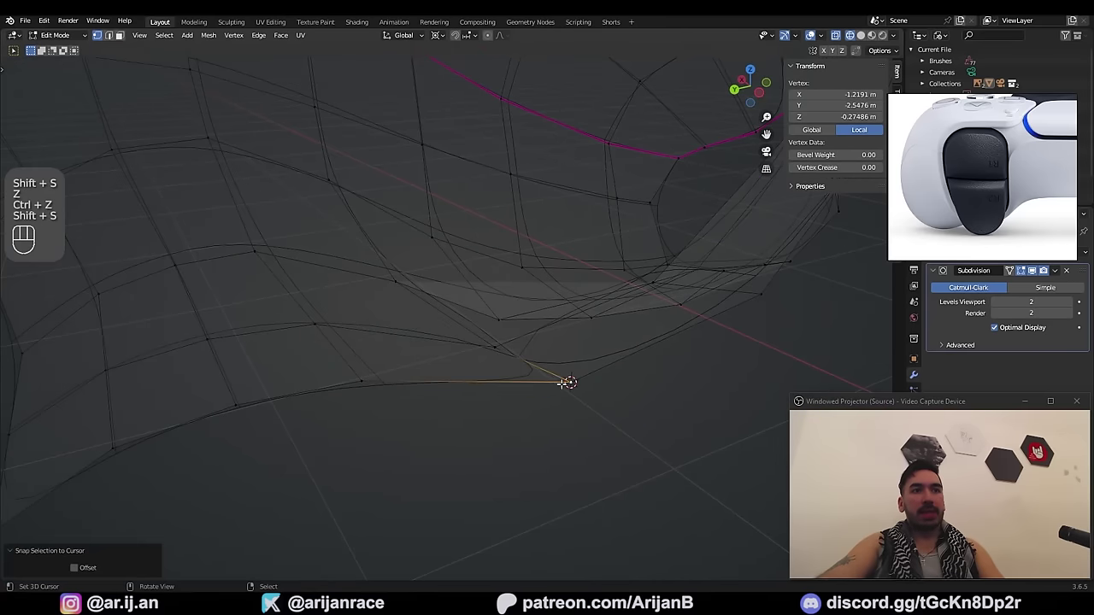
key(a)
scroll(555, 373, down, 4)
key(m)
click(528, 445)
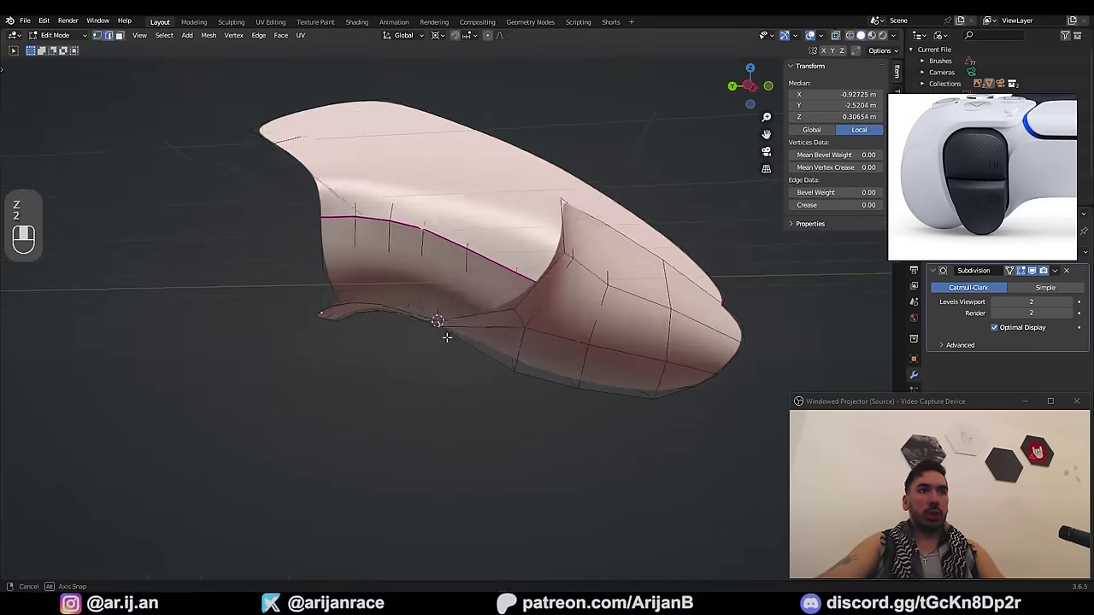
Step: Move the edge where the extruded strip meets the inner wall along the Z axis
key(2)
key(g)
key(z)
click(479, 343)
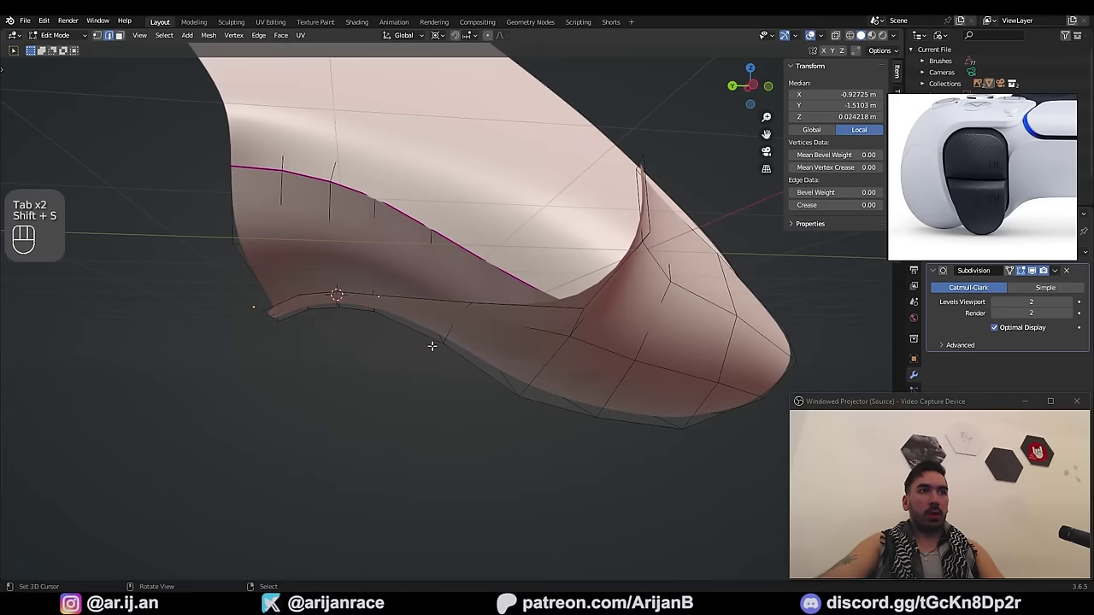
Step: Flatten the selected edges of the extruded strip to the 3D cursor's height by scaling to 0 on Z
key(s)
key(z)
key(0)
click(432, 345)
Step: Extrude the shell's inner border edges and move them -2.9333 m along X to the controller's centre line in top view
middle_drag(355, 316, 386, 331)
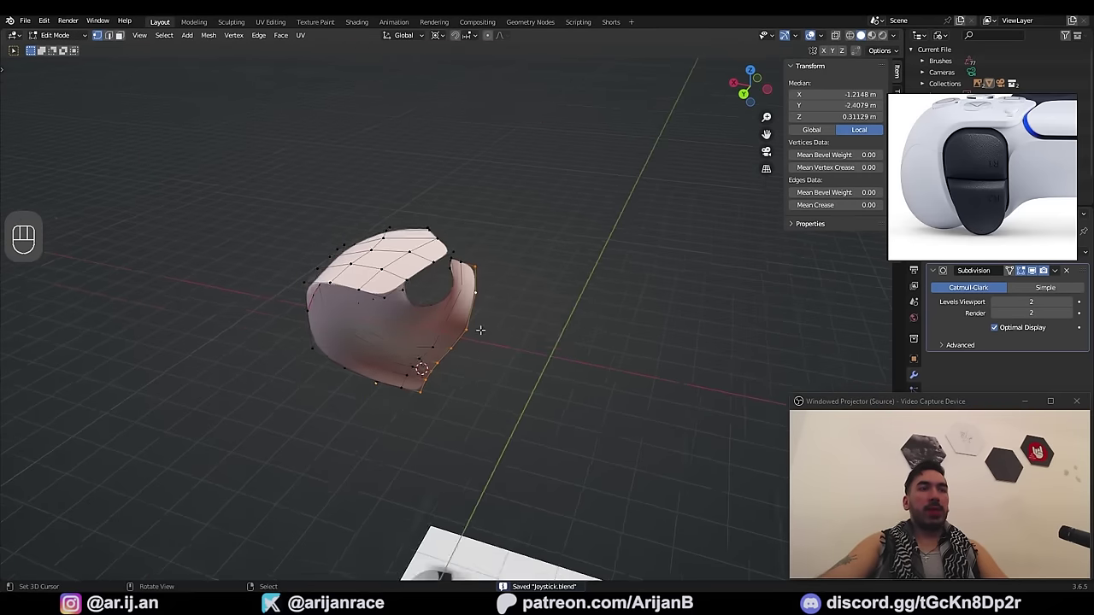
key(z)
middle_drag(481, 330, 481, 265)
key(e)
right_click(488, 359)
key(KP_7)
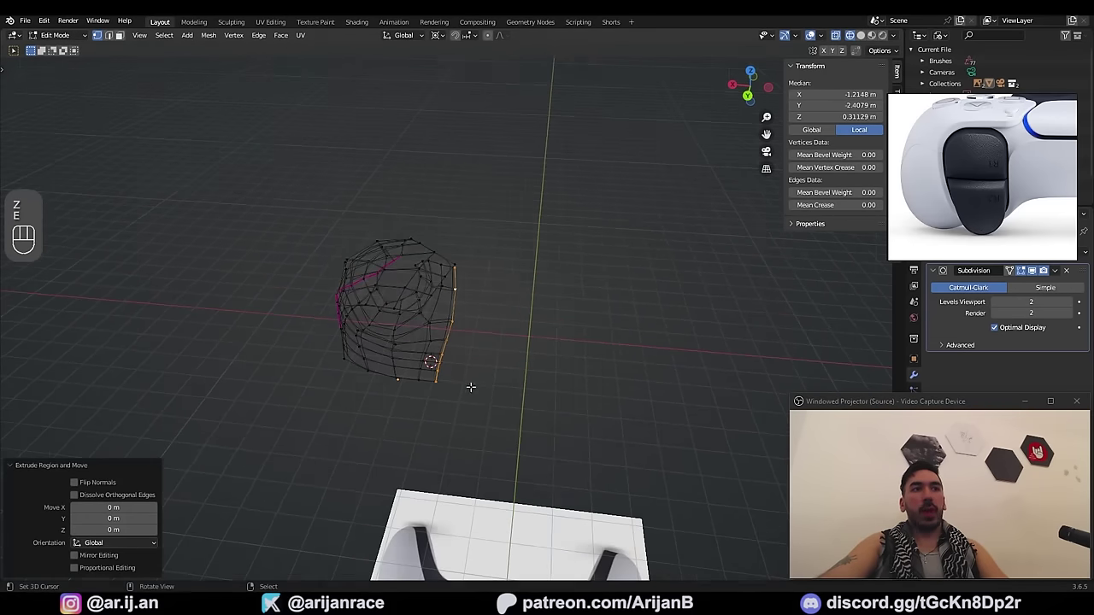
key(g)
key(x)
click(537, 371)
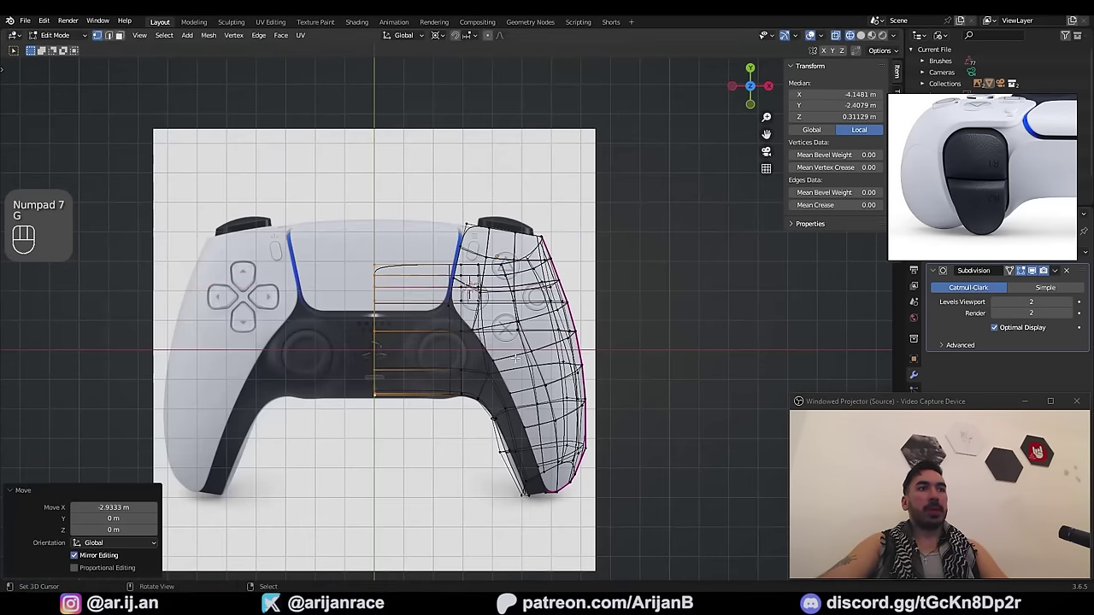
Step: Check the extended body's shaded form against the top reference and try moving its centre-line edges
key(Tab)
scroll(363, 349, up, 1)
shift+middle_drag(363, 349, 410, 352)
key(z)
key(Tab)
key(g)
click(469, 330)
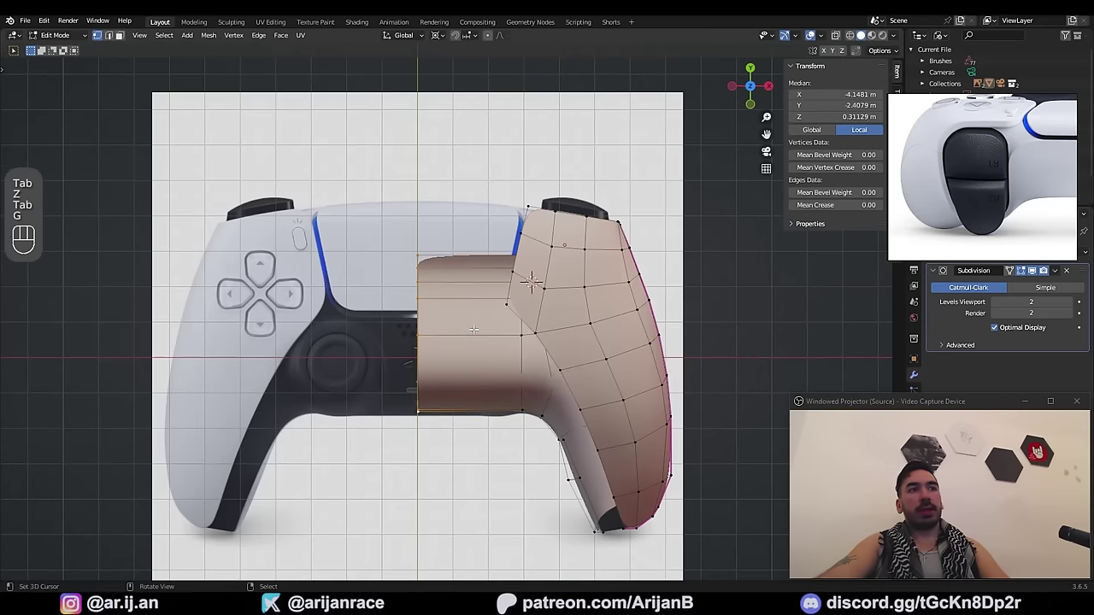
Step: Snap the 3D cursor to the world origin and resume editing the mesh in wireframe
key(Tab)
key(shift+s)
key(z)
key(Tab)
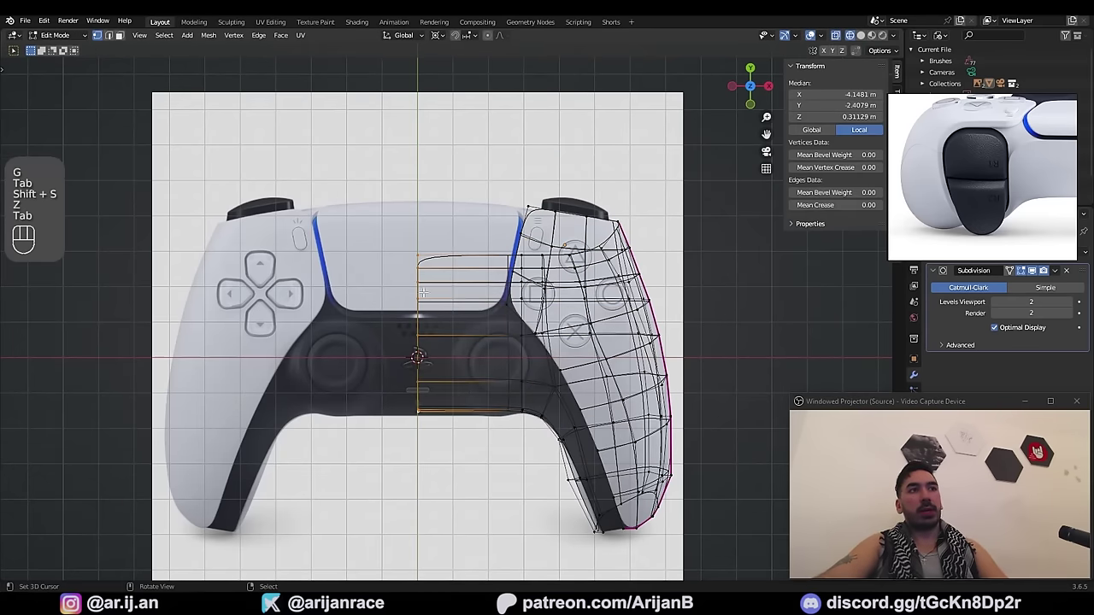
Step: Align the extended body's centre-line vertices with the world origin by scaling them to 0 on X
key(s)
key(x)
key(0)
key(Return)
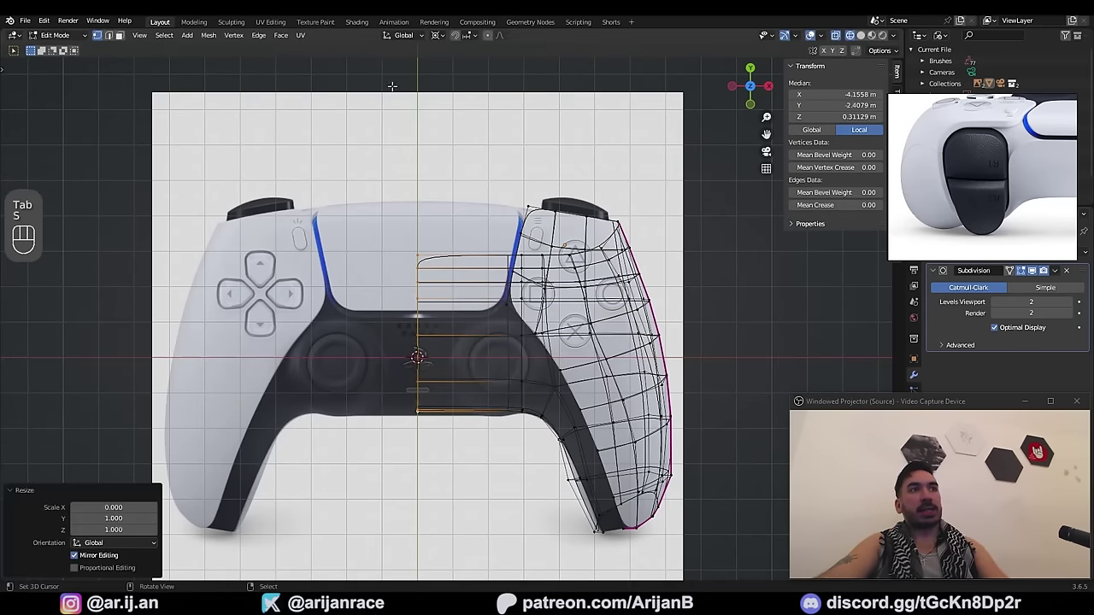
scroll(405, 260, down, 1)
scroll(426, 334, up, 2)
scroll(417, 304, down, 1)
Step: Compare the extended body with the top reference image in shaded and wireframe display
key(Tab)
key(Tab)
key(z)
key(Tab)
scroll(441, 341, down, 2)
scroll(438, 362, up, 1)
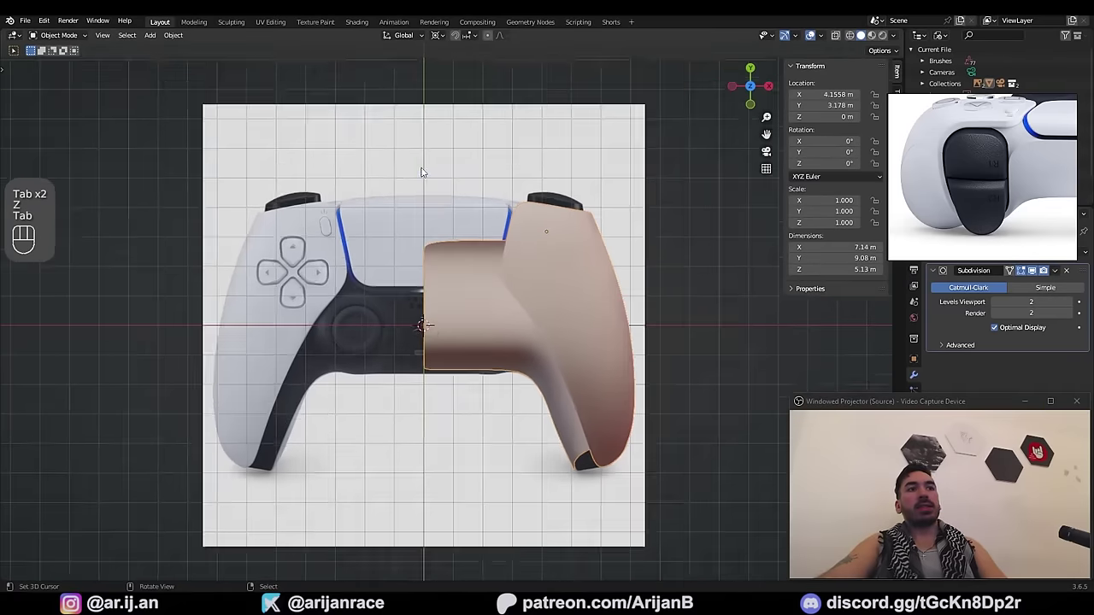
scroll(439, 369, up, 2)
scroll(438, 383, down, 1)
key(z)
right_click(444, 325)
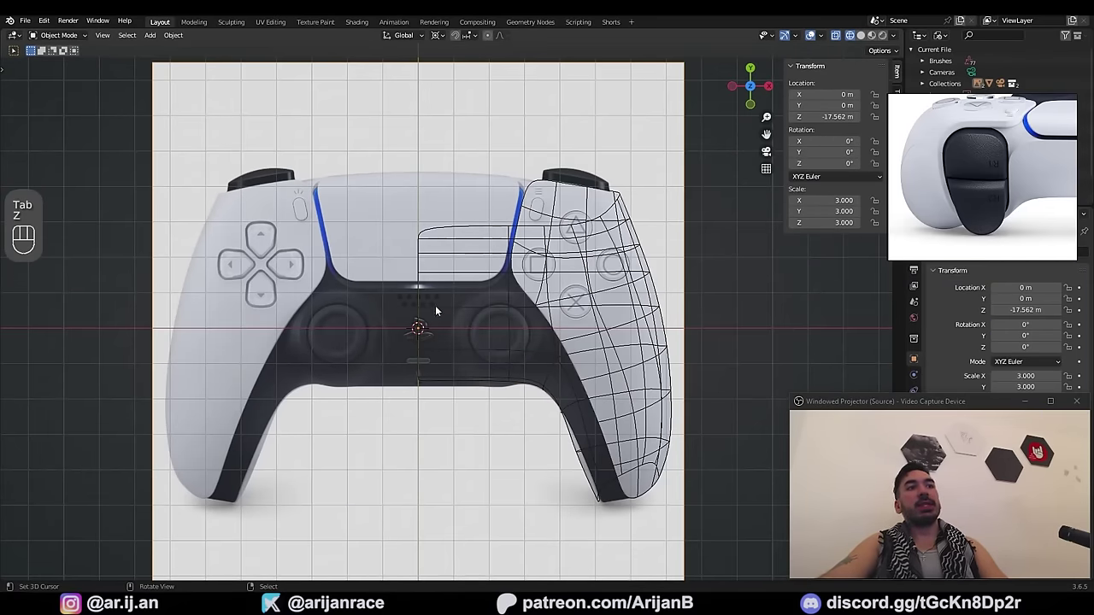
right_click(417, 291)
key(z)
key(Tab)
key(Tab)
key(Tab)
key(KP_7)
scroll(472, 339, up, 3)
key(z)
key(z)
key(z)
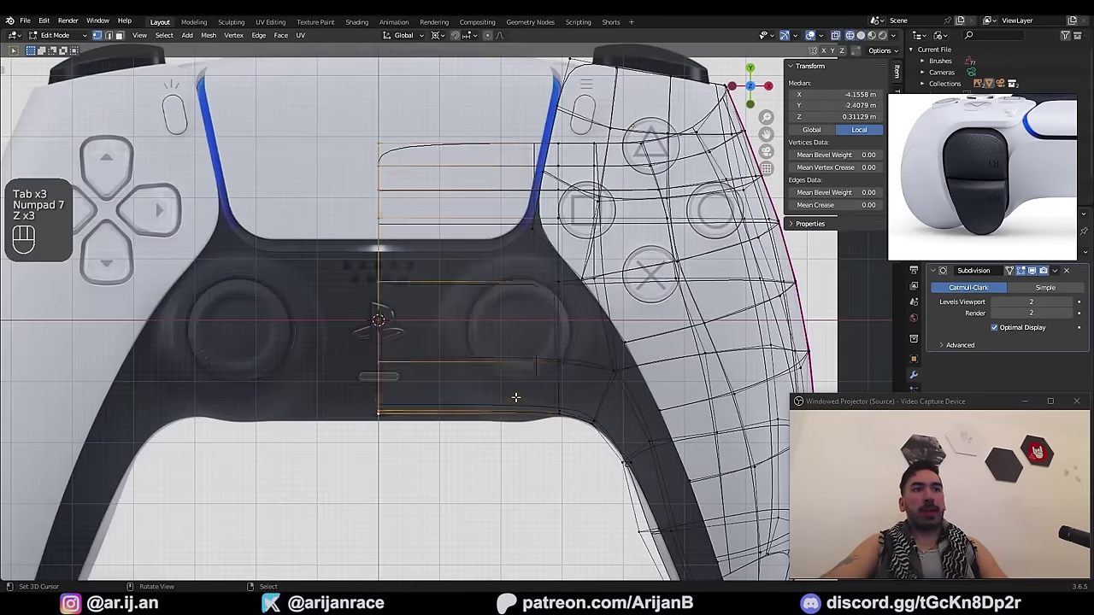
Step: Add a loop cut across the extended body near the grip and shift its lower border edges down along Y to the reference outline
key(ctrl+r)
click(501, 374)
click(546, 377)
key(z)
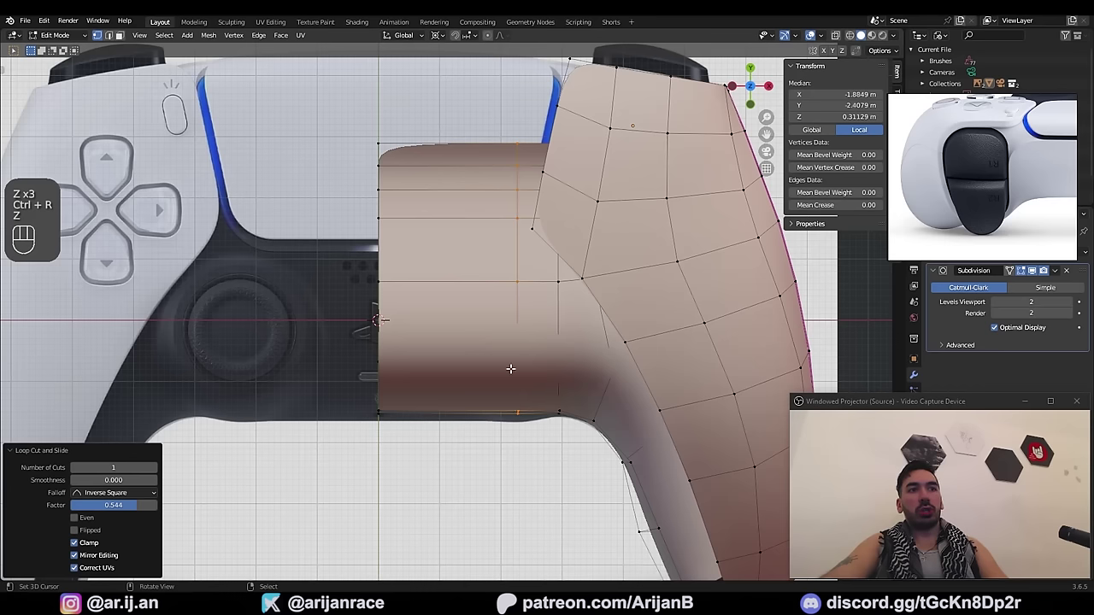
key(z)
key(KP_7)
key(g)
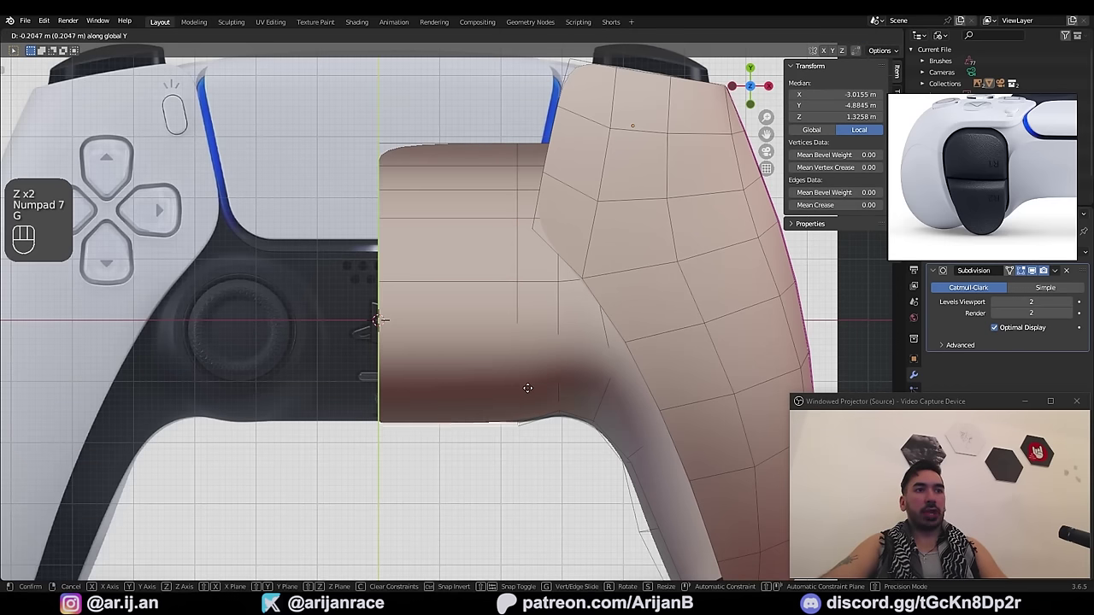
click(529, 389)
Step: Insert a second loop cut through the extended body and slide it beside the first one
key(z)
key(ctrl+r)
click(479, 353)
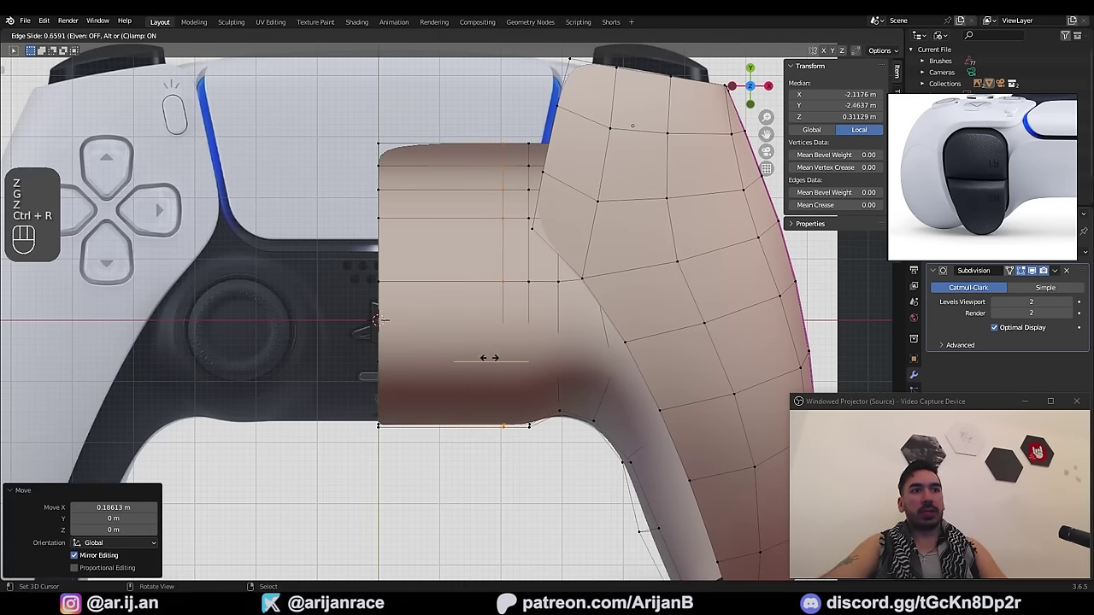
click(476, 359)
Step: Undo the last five edits on the extended body and clear the selection
mouse_move(523, 427)
middle_down()
mouse_move(517, 365)
mouse_move(403, 384)
mouse_move(439, 396)
mouse_move(420, 367)
mouse_move(509, 421)
middle_up()
scroll(516, 366, down, 3)
key(Tab)
key(Tab)
key(Tab)
key(ctrl+z)
key(ctrl+z)
key(ctrl+z)
key(ctrl+z)
key(ctrl+z)
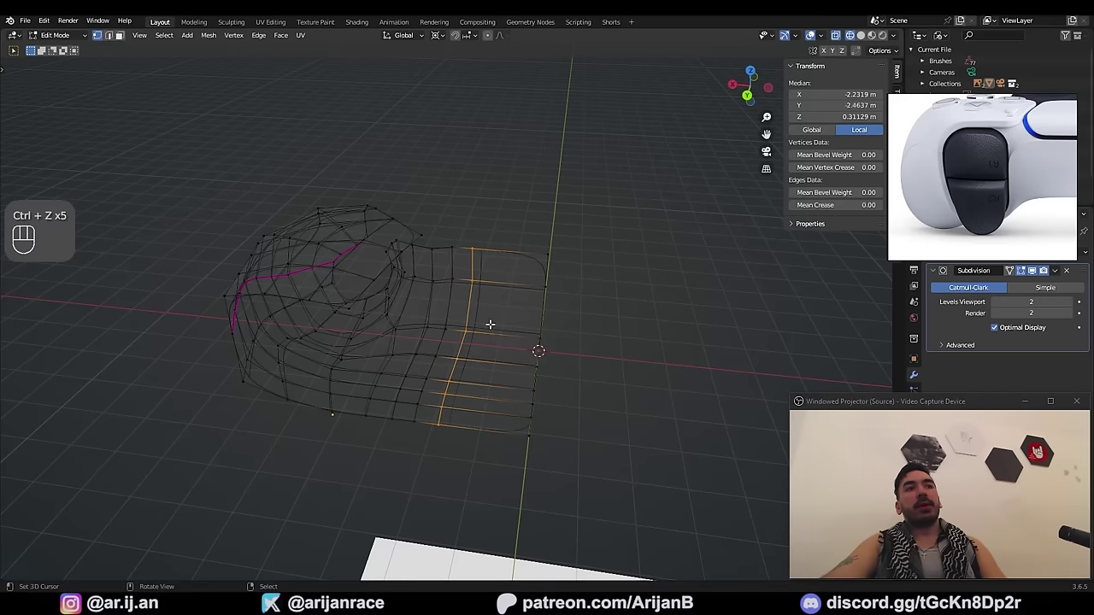
key(a)
key(a)
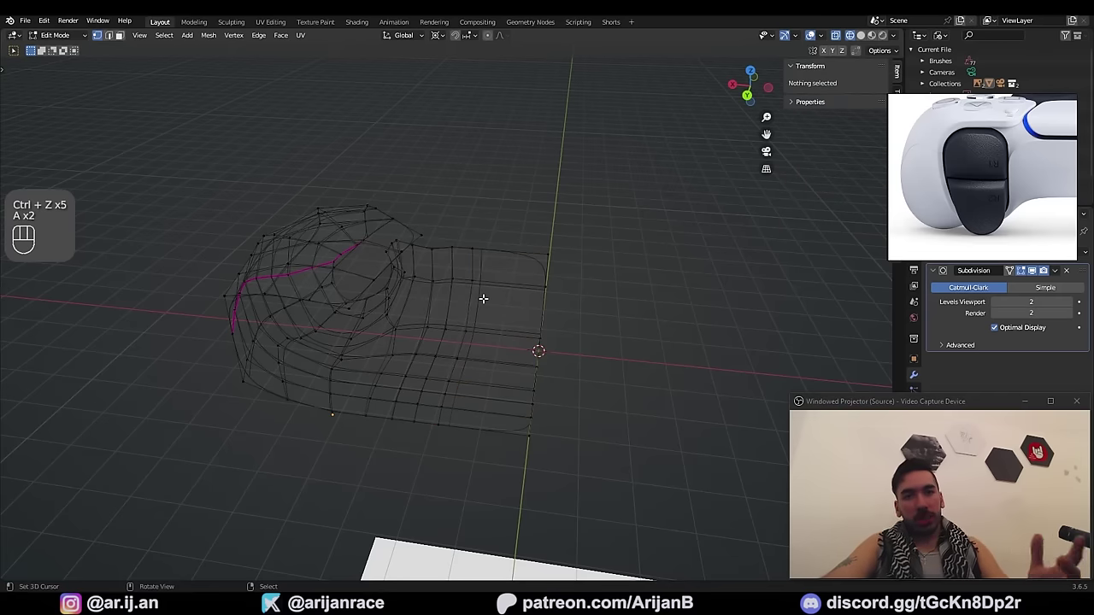
Step: Add two evenly spaced loop cuts between the centre line and the nearest existing loop of the extended body
middle_drag(483, 299, 430, 310)
key(ctrl+r)
scroll(502, 282, up, 1)
click(503, 283)
right_click(503, 283)
key(Tab)
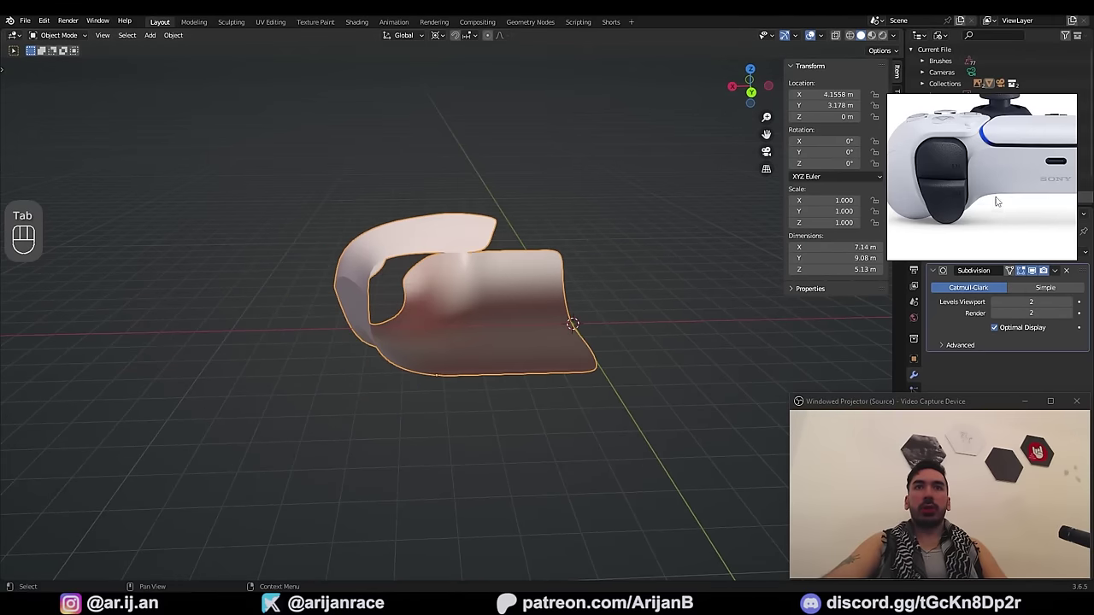
Step: Try to move the row of border edges on the body's trigger side 0.8655 m along Y in top view
scroll(979, 193, up, 3)
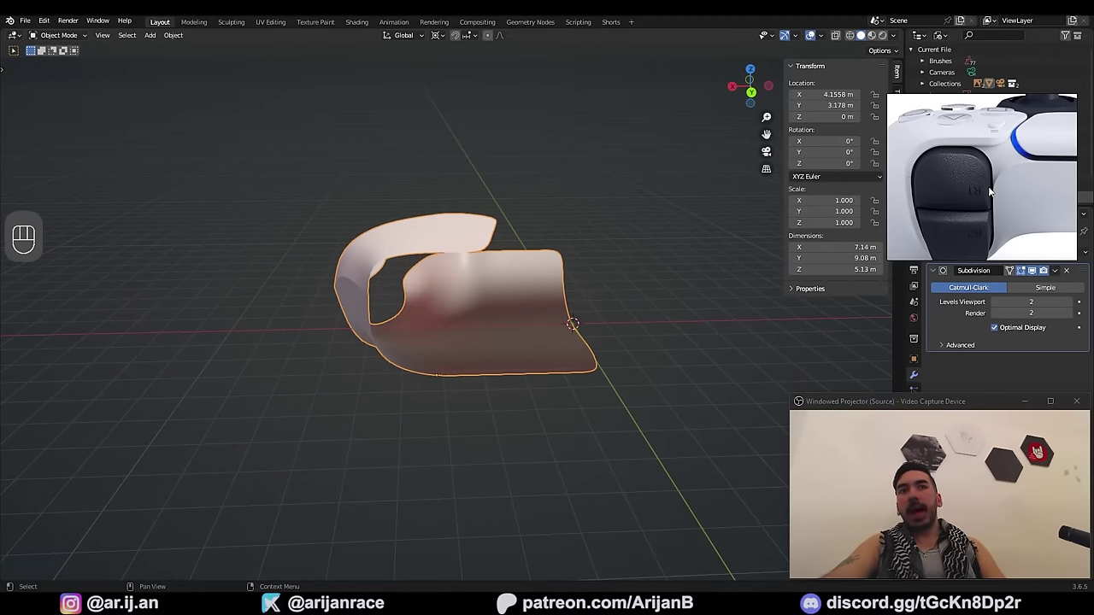
key(KP_7)
scroll(498, 257, up, 5)
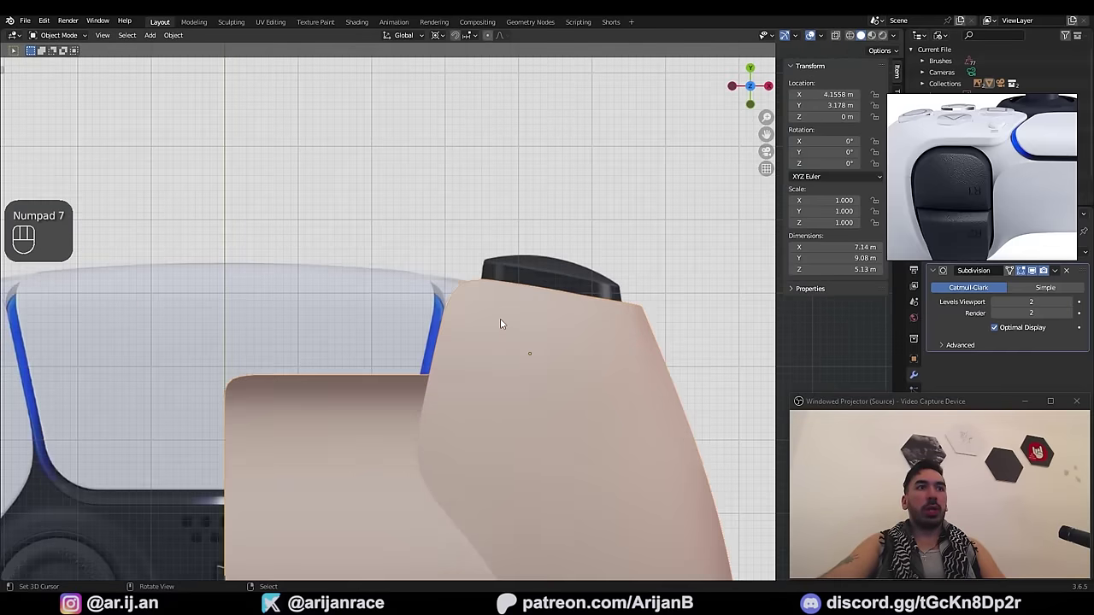
key(z)
scroll(484, 288, down, 1)
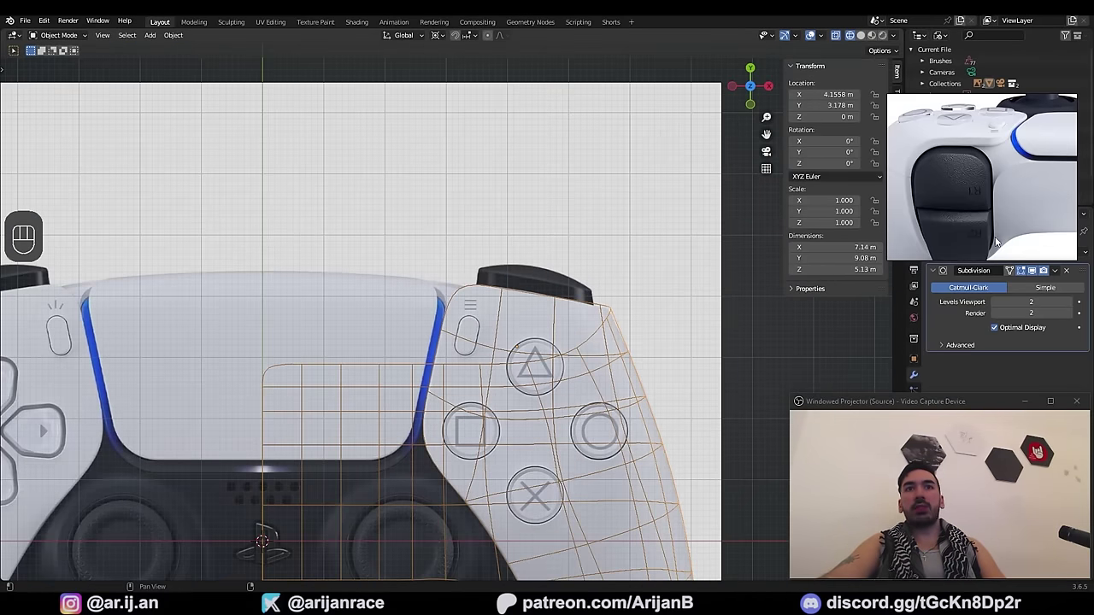
key(Tab)
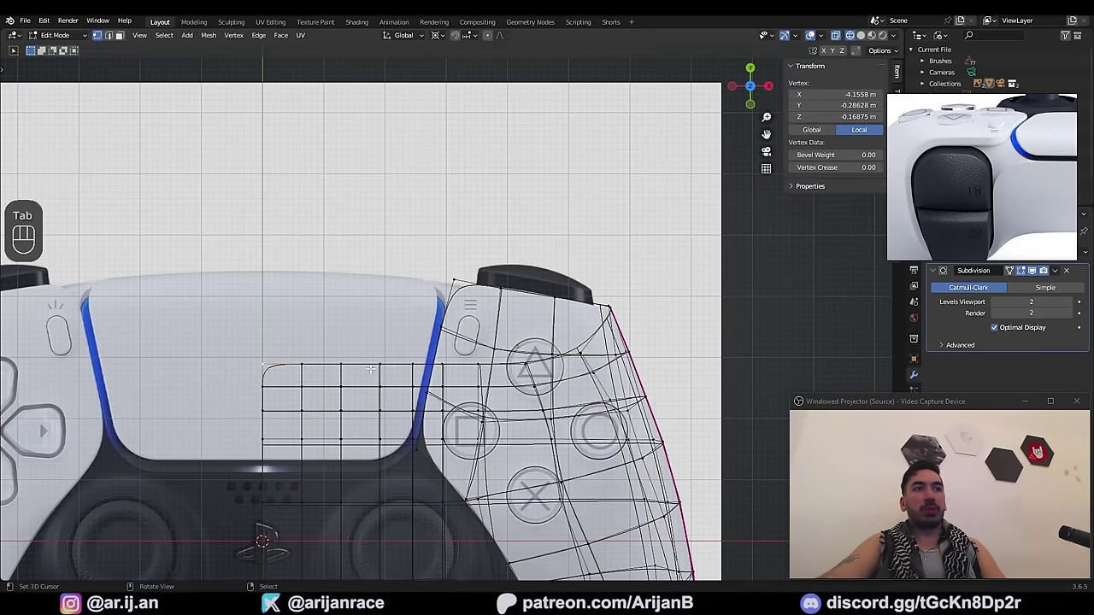
ctrl+click(481, 362)
key(g)
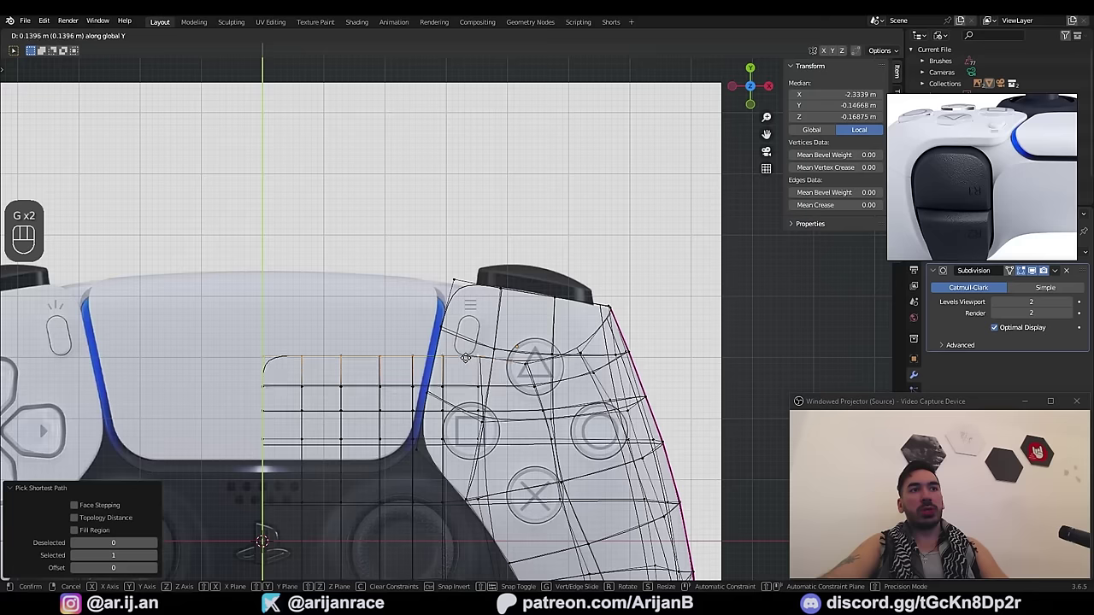
click(462, 320)
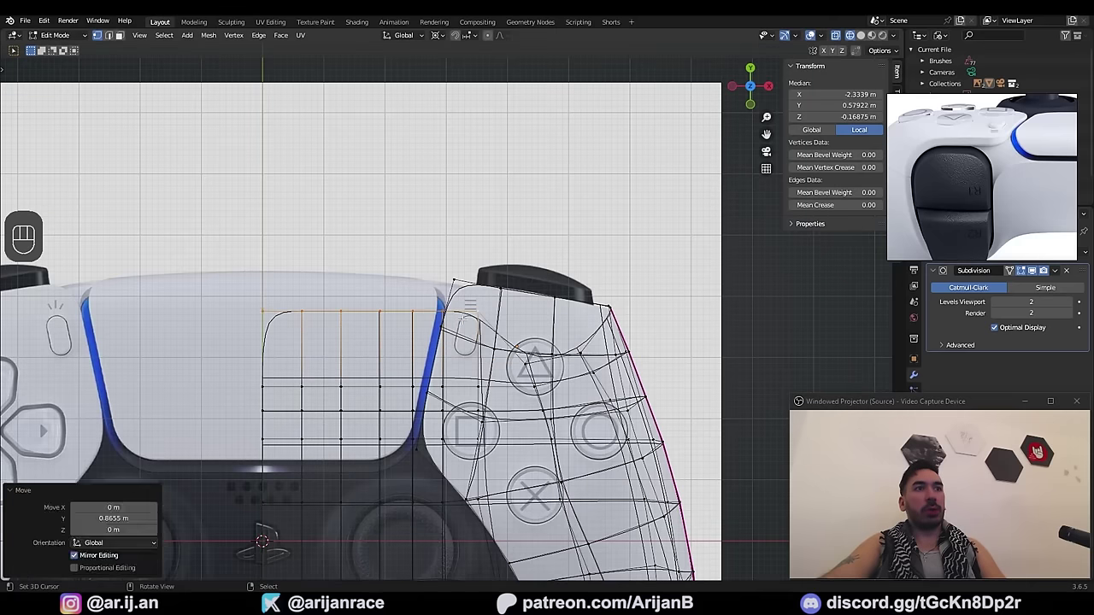
Step: Try to slide the vertices where the moved border row meets the grip along their edges
click(446, 314)
key(g)
key(g)
click(477, 320)
click(480, 320)
key(g)
key(g)
click(520, 350)
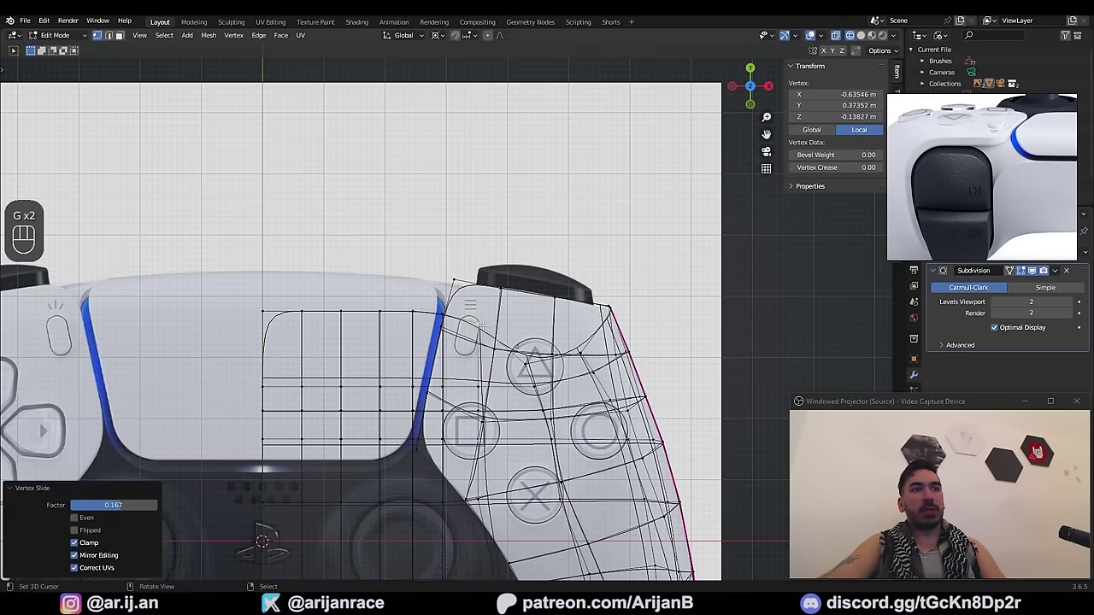
right_click(524, 363)
Step: Check the body's trigger-side border against the side reference image
shift+right_click(490, 388)
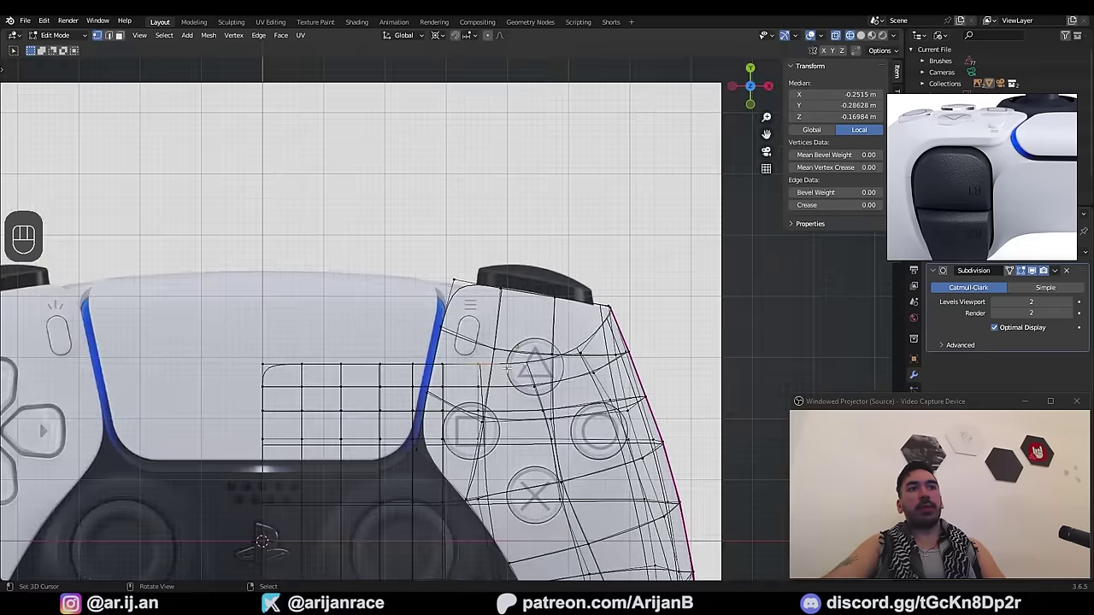
key(KP_3)
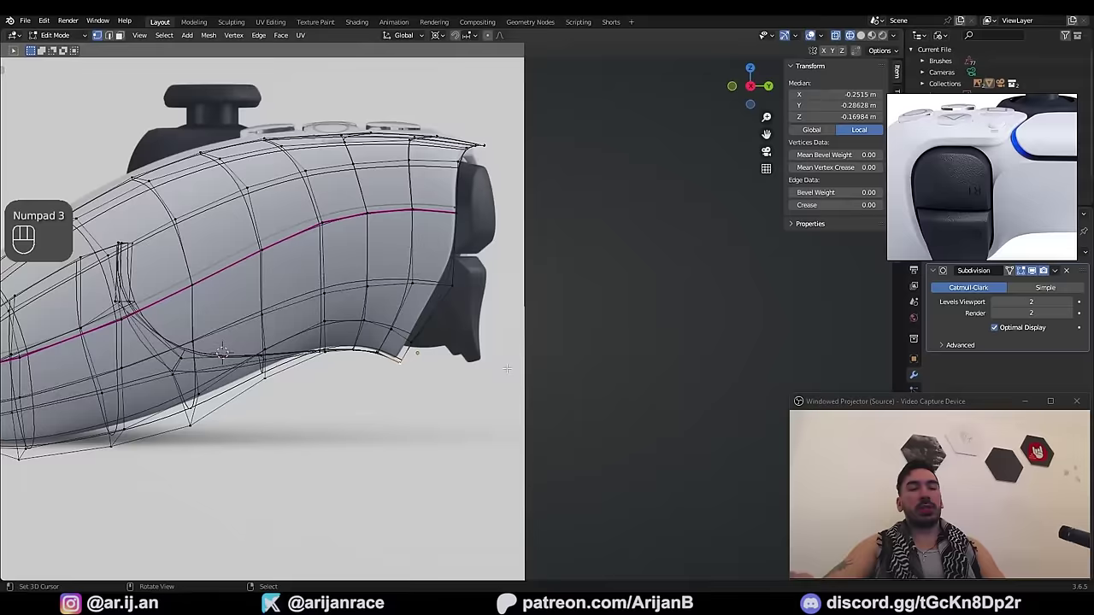
key(g)
right_click(440, 373)
scroll(405, 376, up, 3)
scroll(364, 399, up, 3)
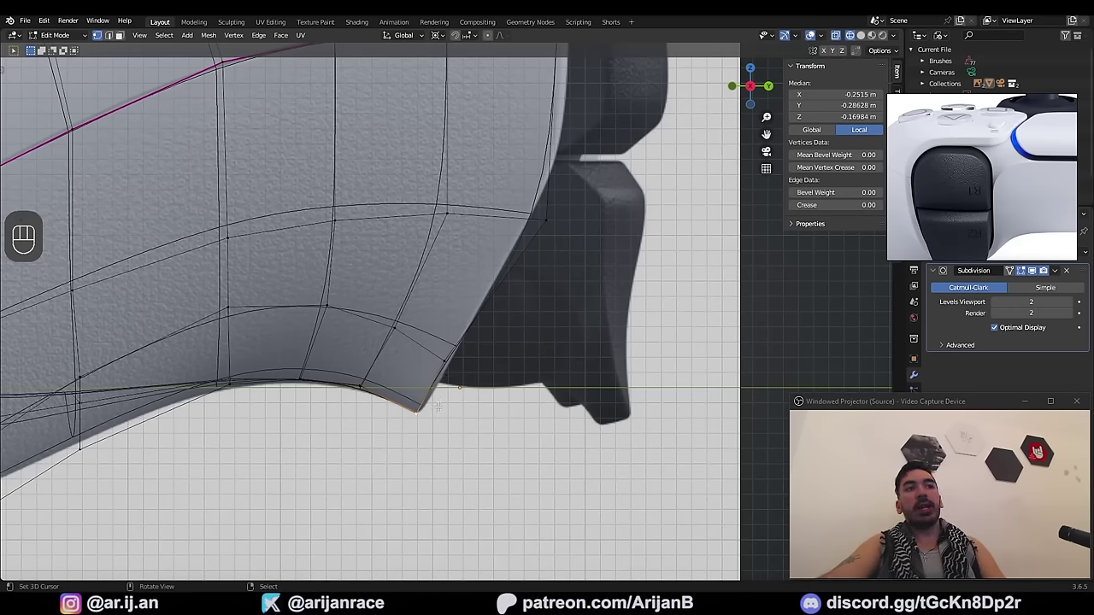
shift+middle_drag(449, 402, 442, 370)
key(Tab)
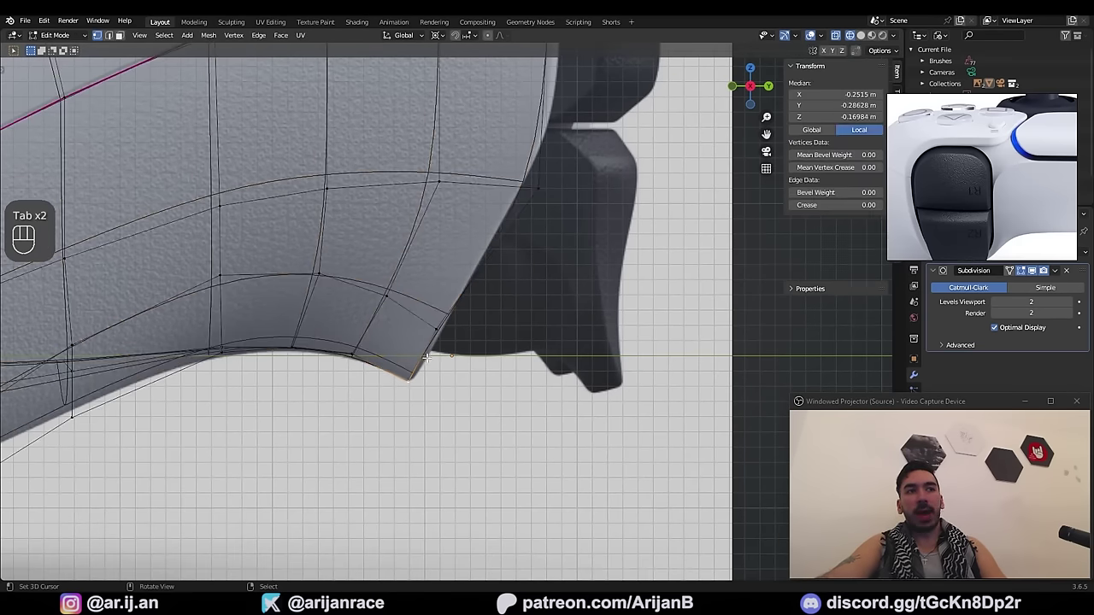
key(Tab)
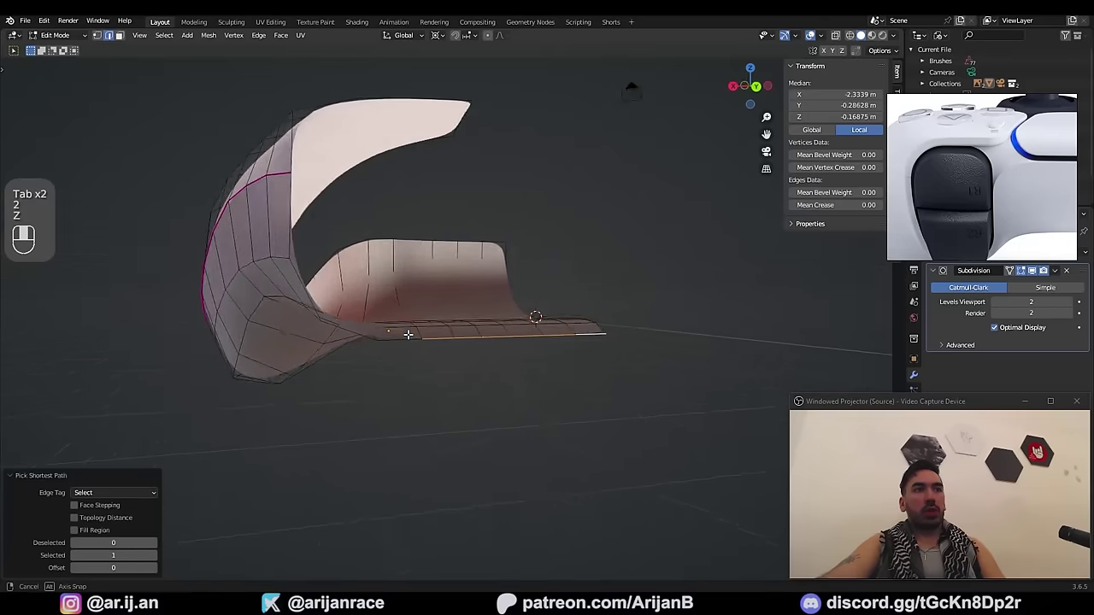
Step: Extrude the body's trigger-side border edges 2.8937 m up along Z and shift the new top edges outward along Y
middle_drag(408, 333, 452, 364)
shift+middle_drag(465, 317, 483, 376)
mouse_move(483, 376)
middle_down()
mouse_move(547, 327)
mouse_move(501, 398)
mouse_move(534, 341)
middle_up()
key(e)
right_click(535, 341)
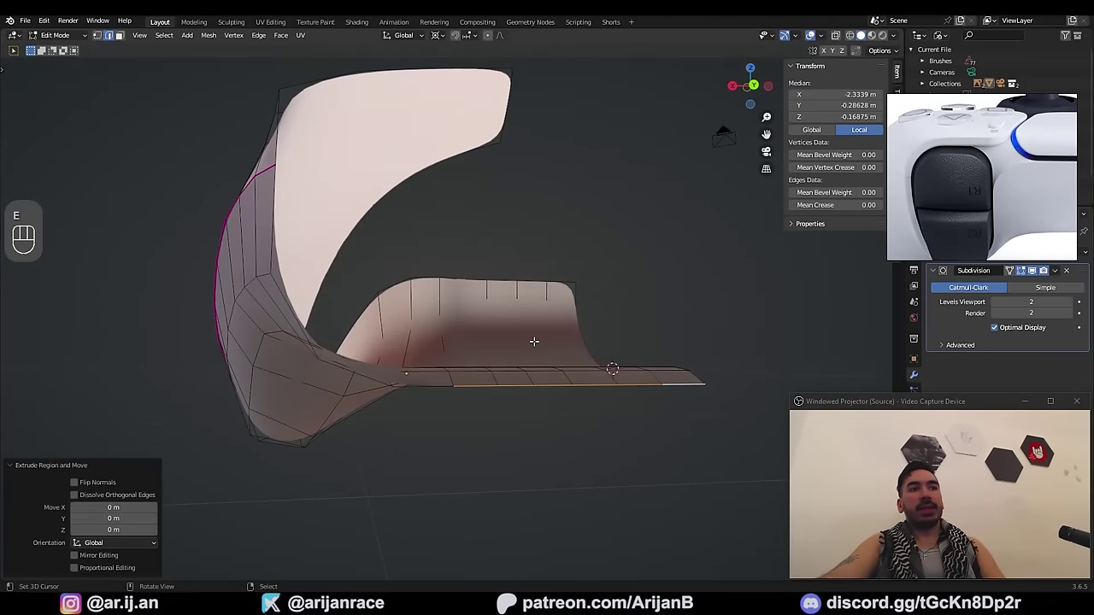
key(g)
key(z)
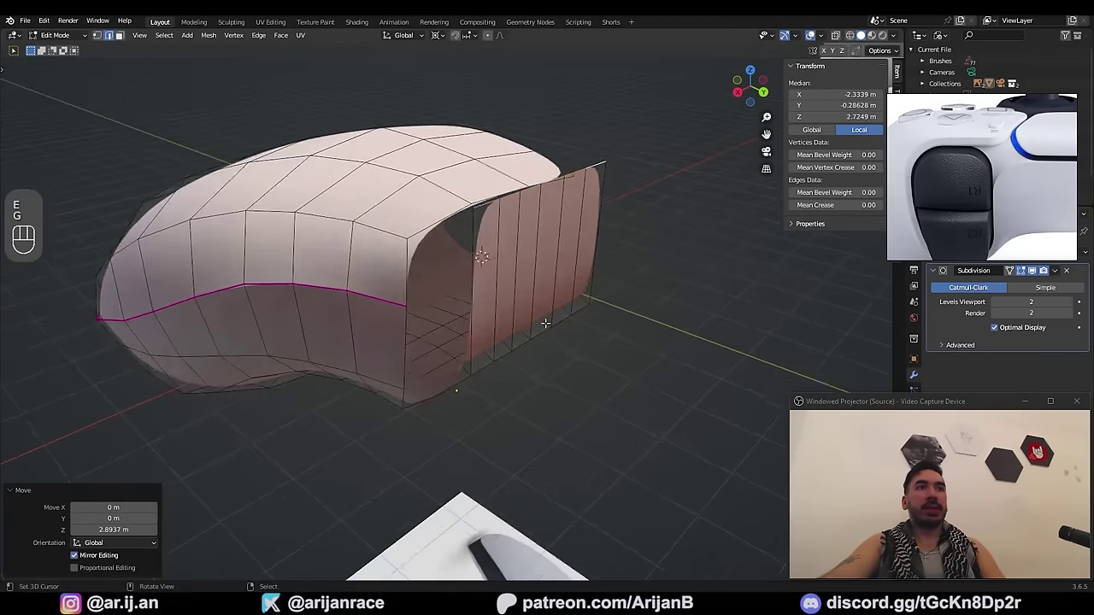
key(g)
middle_click(557, 313)
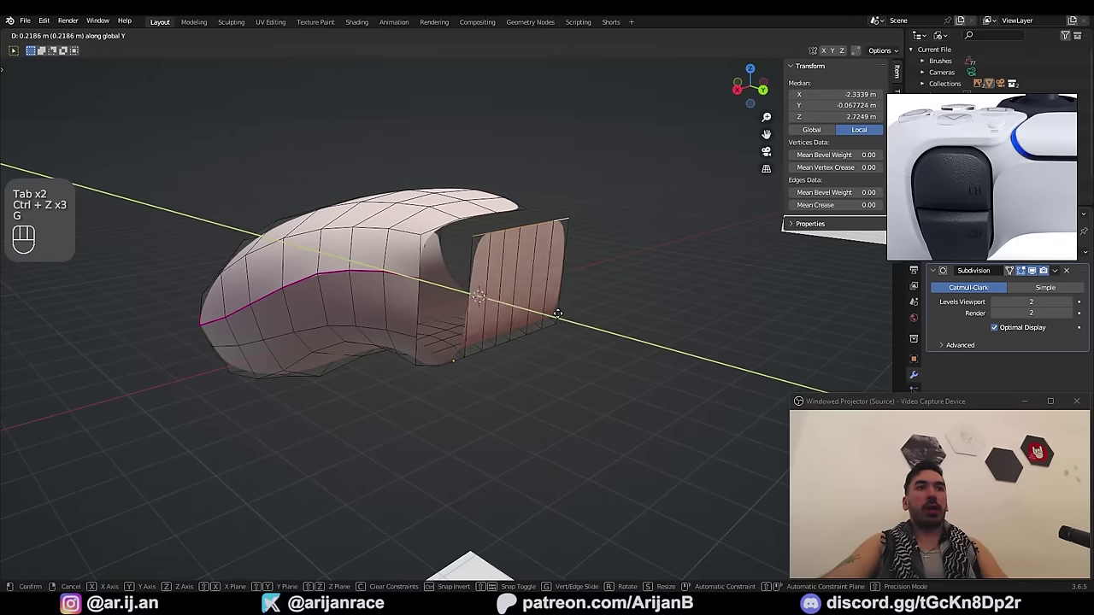
click(557, 314)
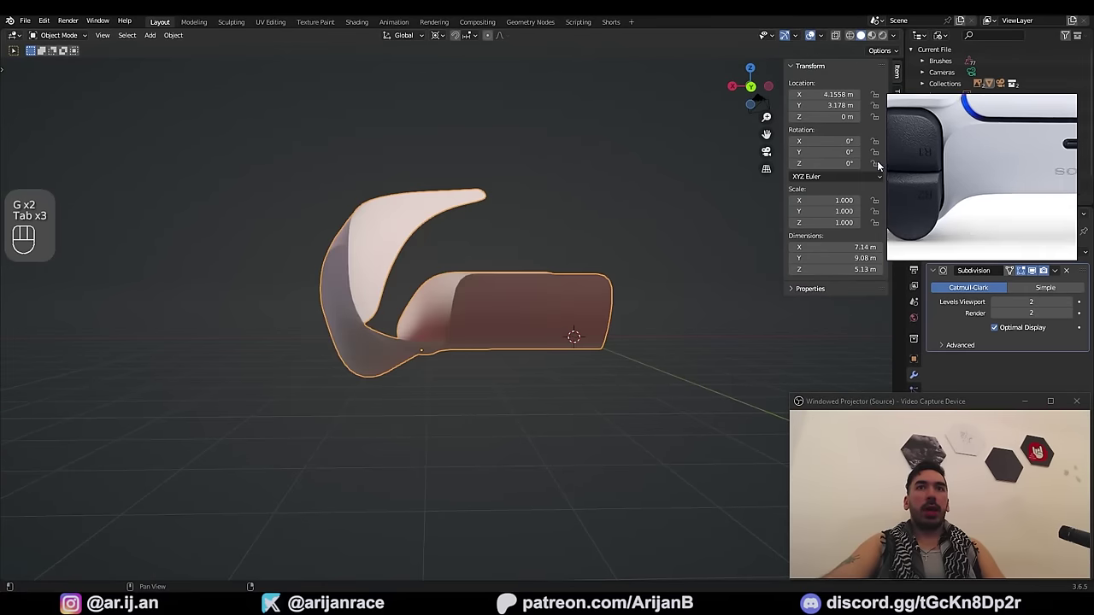
Step: Add a horizontal loop cut to the new back wall and slide it close to the wall's base
scroll(936, 177, up, 2)
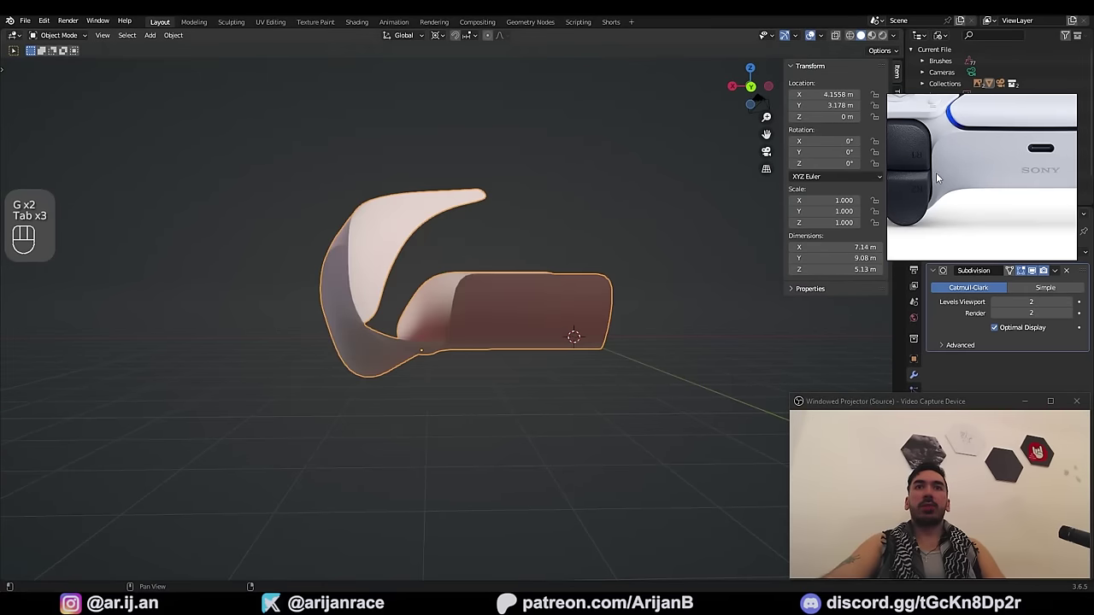
scroll(938, 178, down, 2)
key(ctrl+r)
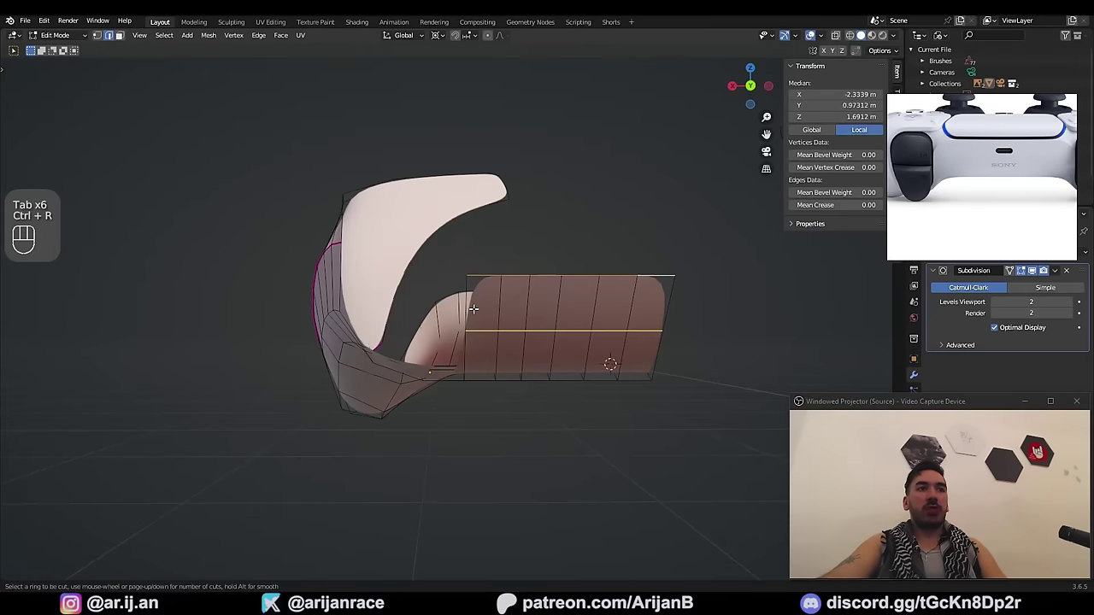
click(472, 299)
click(480, 328)
Step: Move the back wall's side edge next to the grip -0.25962 m along X
key(2)
right_click(469, 329)
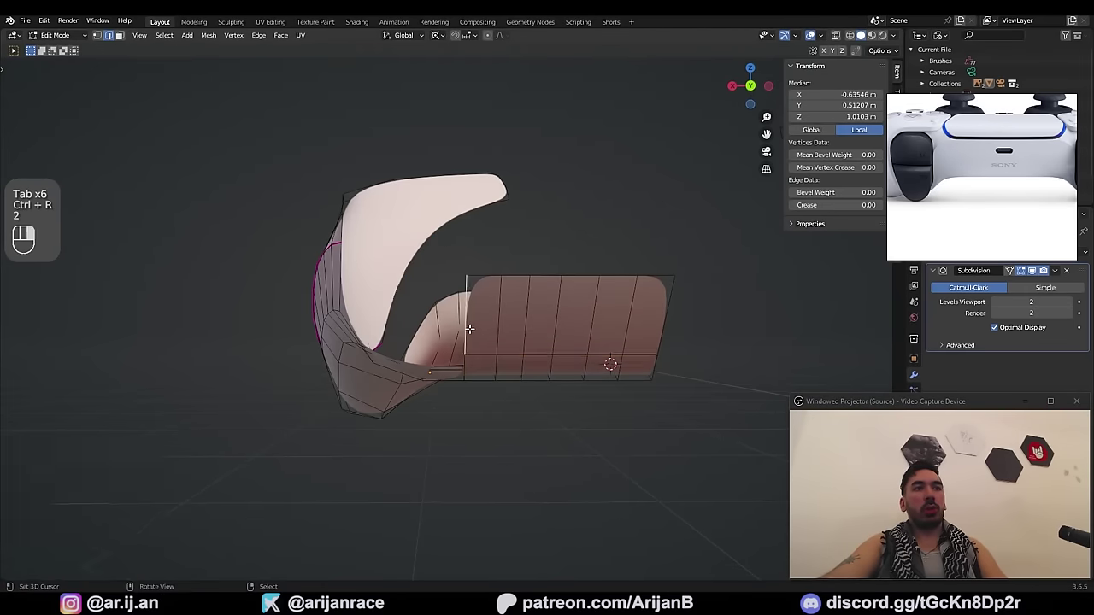
middle_drag(469, 329, 505, 352)
key(g)
right_click(506, 353)
key(g)
middle_click(517, 356)
click(515, 353)
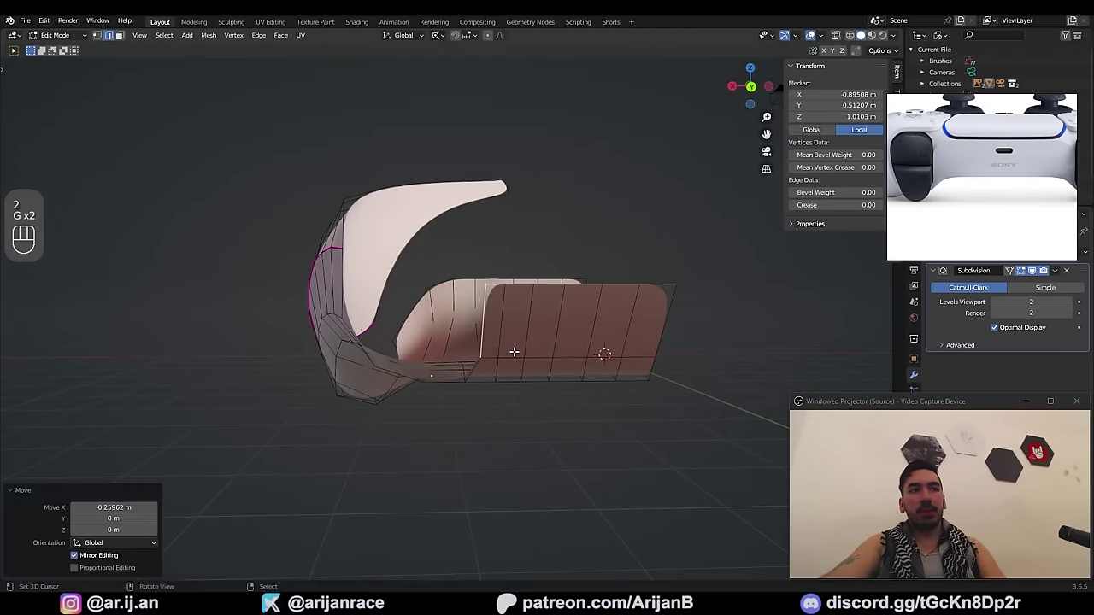
Step: Add a centred horizontal loop cut through the upper part of the back wall
key(Tab)
key(Tab)
key(ctrl+r)
click(505, 322)
right_click(505, 322)
Step: Shift the back wall's vertical edges near the grip along X and slide them to even out their spacing
key(g)
key(x)
click(511, 325)
key(g)
key(g)
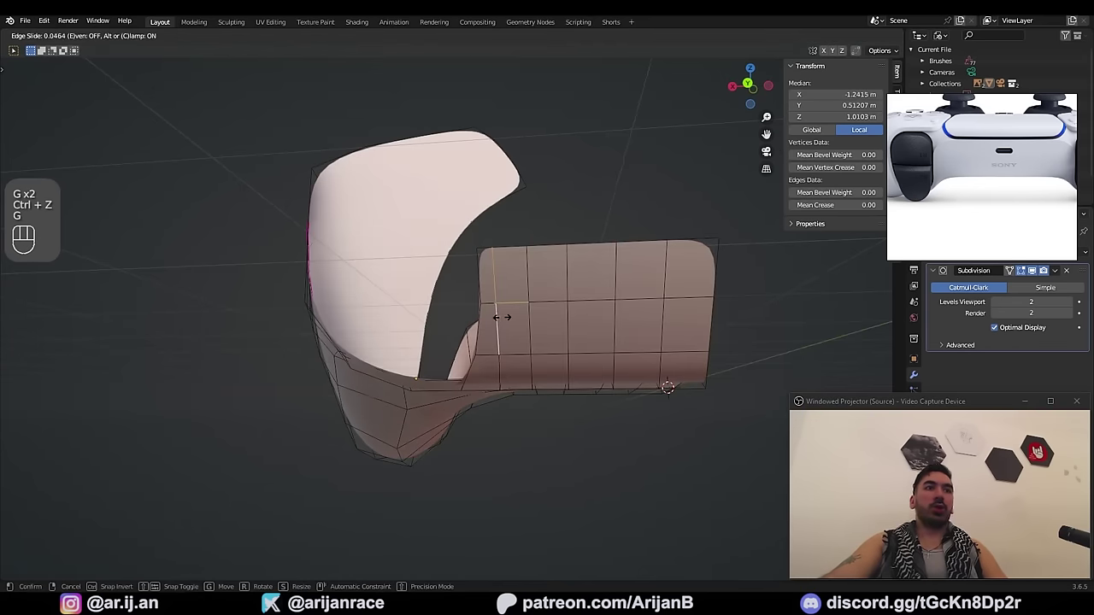
click(504, 314)
click(505, 282)
key(g)
key(g)
click(520, 294)
Step: Select the row of vertices along the fold at the back wall's base and move it to adjust the bend
middle_drag(523, 295, 527, 312)
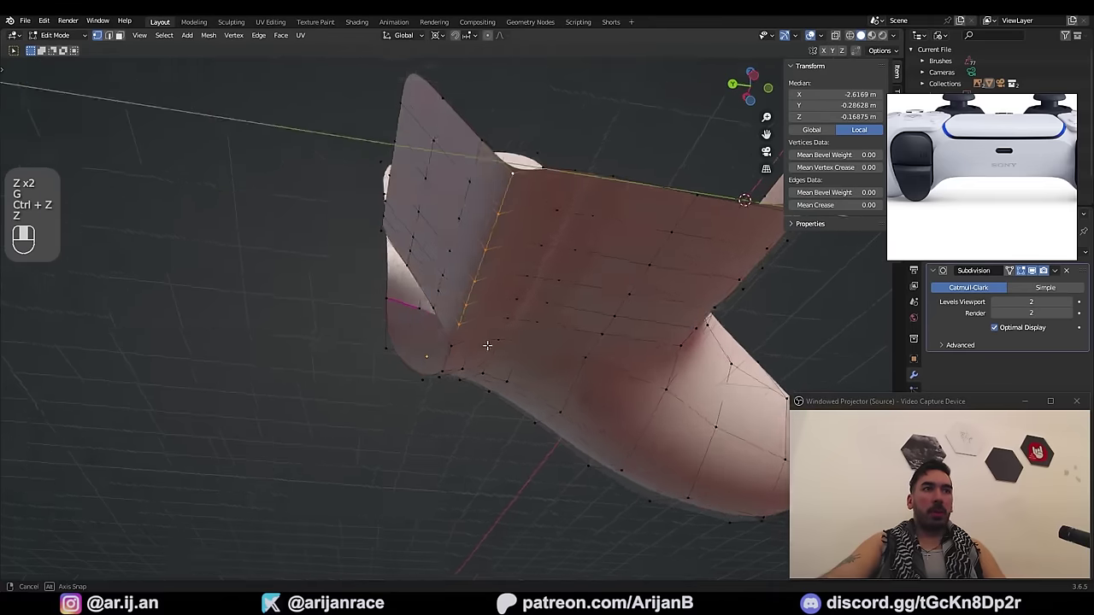
middle_drag(484, 347, 468, 361)
click(453, 365)
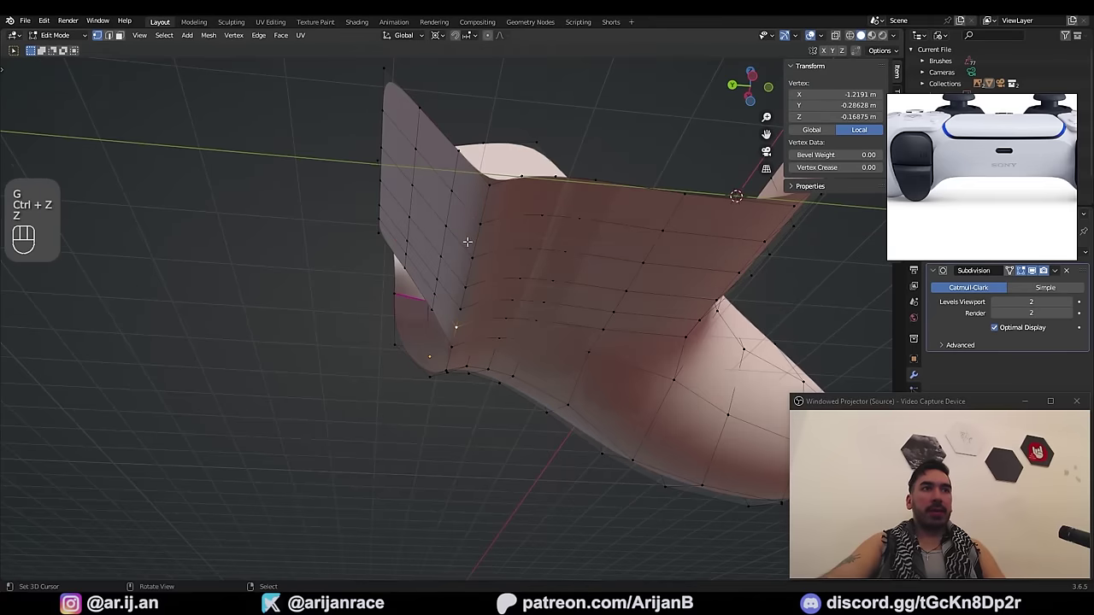
ctrl+click(495, 195)
key(g)
middle_drag(496, 203, 551, 334)
click(472, 257)
click(550, 334)
Step: Snap the 3D cursor to the floor vertex where the body's centre section meets the grip
key(Tab)
scroll(944, 200, up, 3)
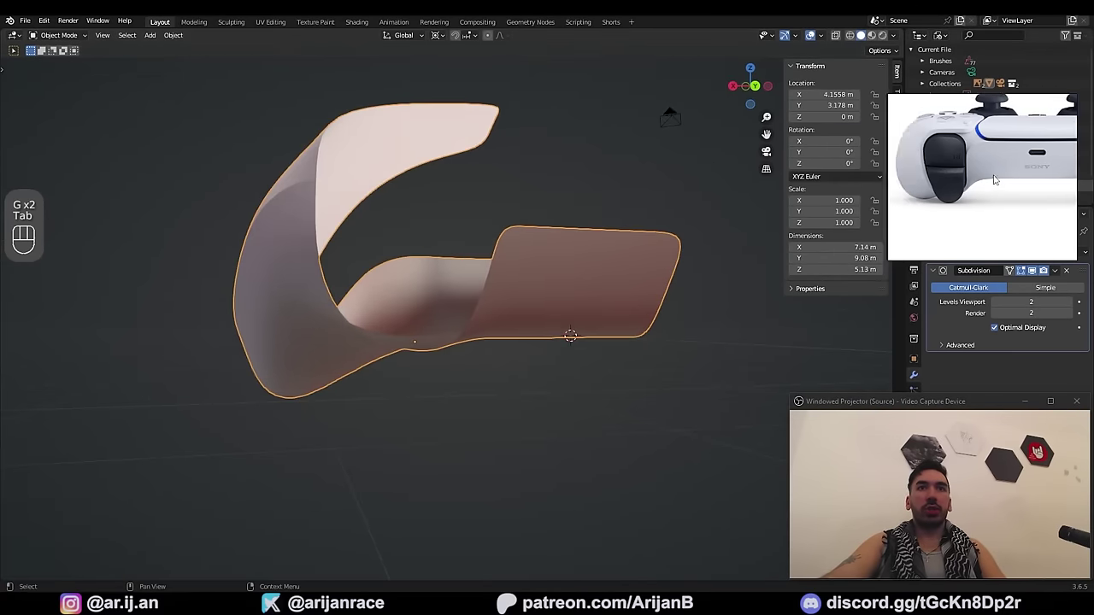
mouse_move(510, 344)
middle_down()
mouse_move(451, 374)
mouse_move(449, 350)
mouse_move(508, 342)
mouse_move(424, 318)
mouse_move(337, 327)
mouse_move(481, 337)
mouse_move(503, 364)
mouse_move(520, 332)
middle_up()
key(Tab)
key(z)
right_click(519, 347)
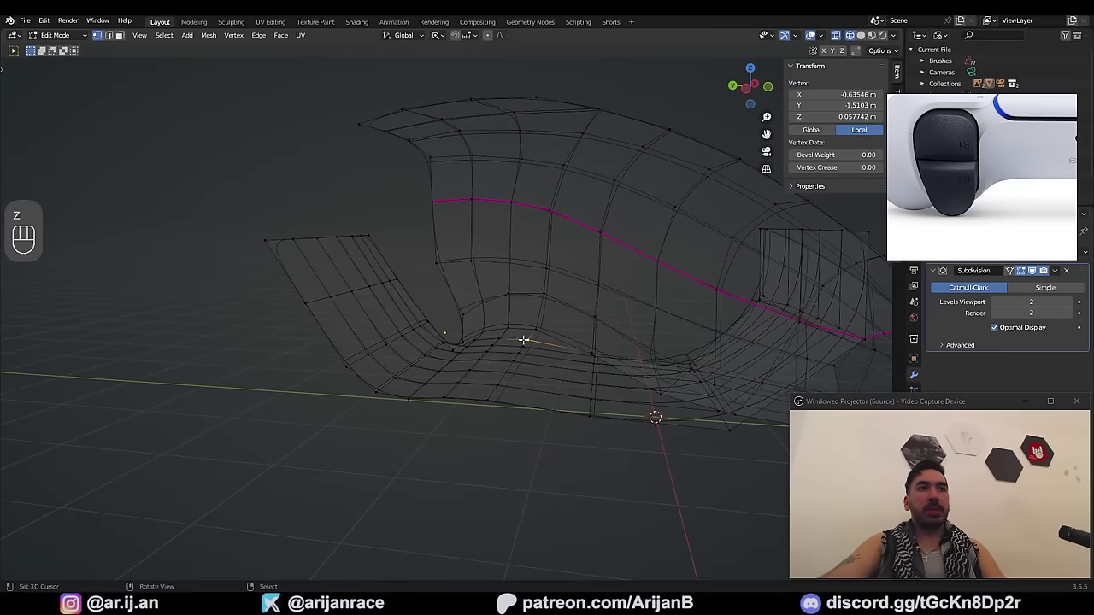
key(shift+s)
click(506, 403)
Step: Select the floor's vertex grid from the grip to the centre line and flatten it at the 3D cursor's height with a Z scale of 0
middle_drag(496, 405, 470, 453)
ctrl+shift+right_click(379, 473)
mouse_move(493, 495)
middle_down()
mouse_move(484, 449)
mouse_move(540, 420)
mouse_move(468, 402)
middle_up()
key(s)
key(z)
key(Return)
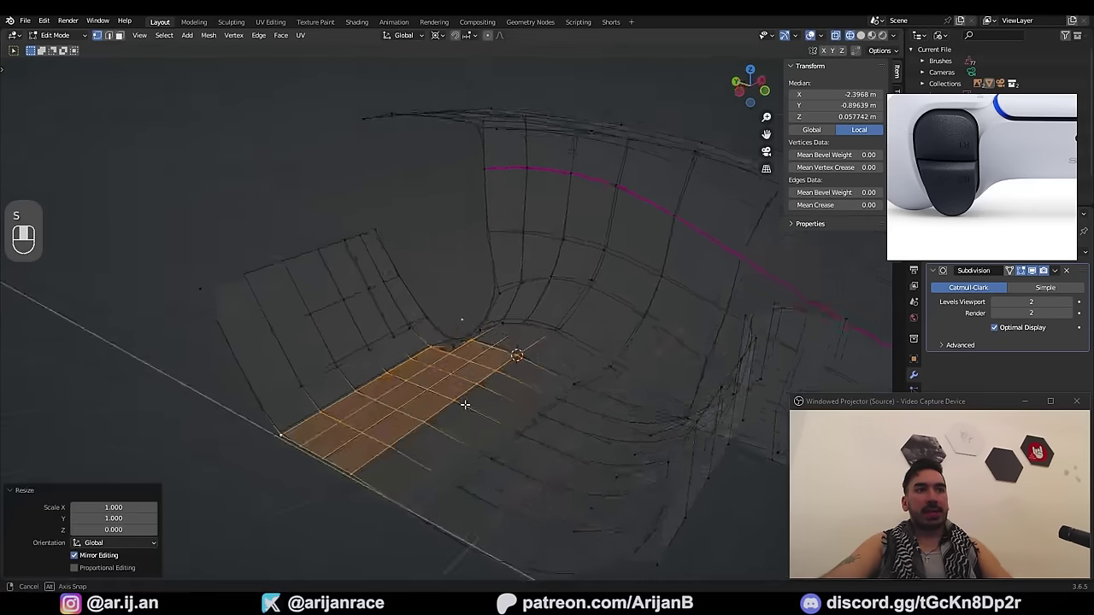
Step: Select the vertex row between the flattened floor and the back wall and shift it along Y
right_click(290, 432)
ctrl+right_click(439, 346)
key(z)
key(KP_3)
key(z)
key(g)
key(y)
click(523, 375)
key(Tab)
key(Tab)
key(Tab)
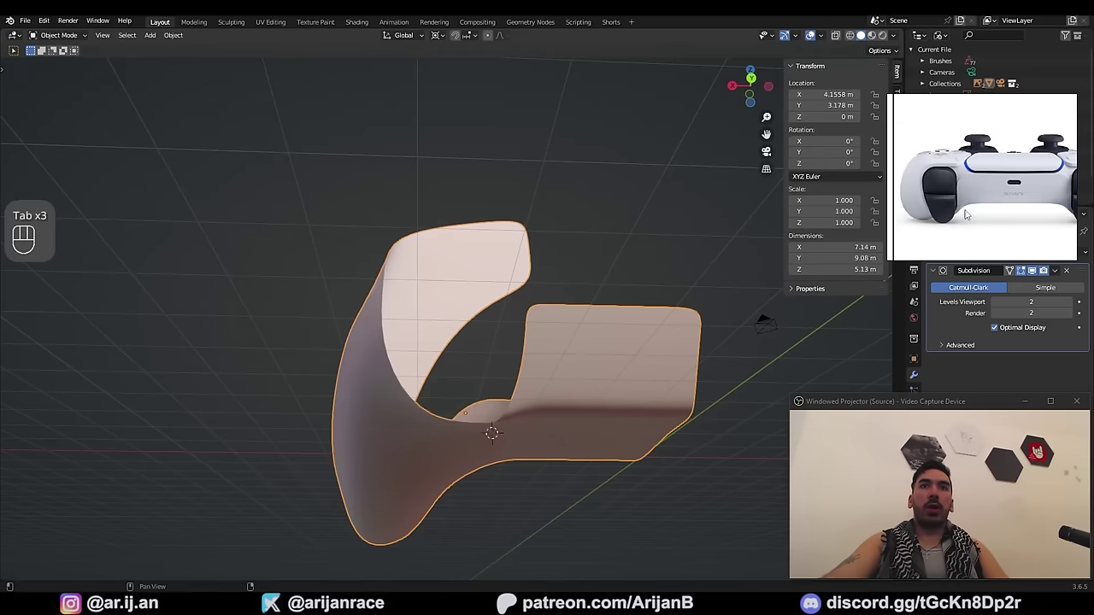
Step: Slide the vertex at the bottom of the trigger cut-out, beside the back wall, along its edge
middle_drag(598, 376, 518, 405)
key(Tab)
middle_drag(518, 405, 515, 380)
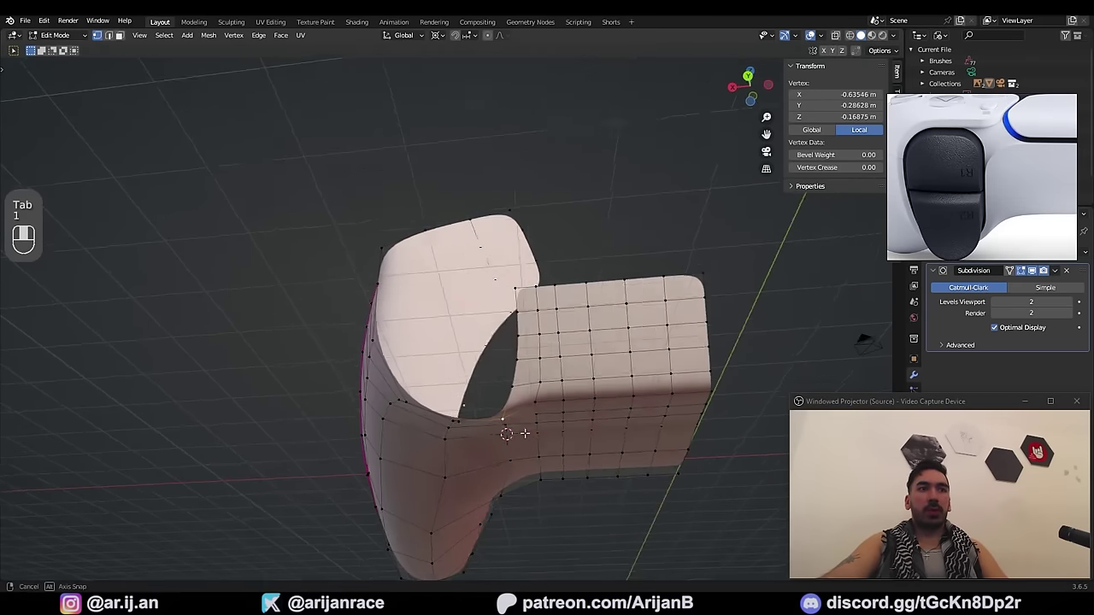
key(1)
right_click(511, 429)
key(g)
key(g)
click(519, 432)
click(518, 432)
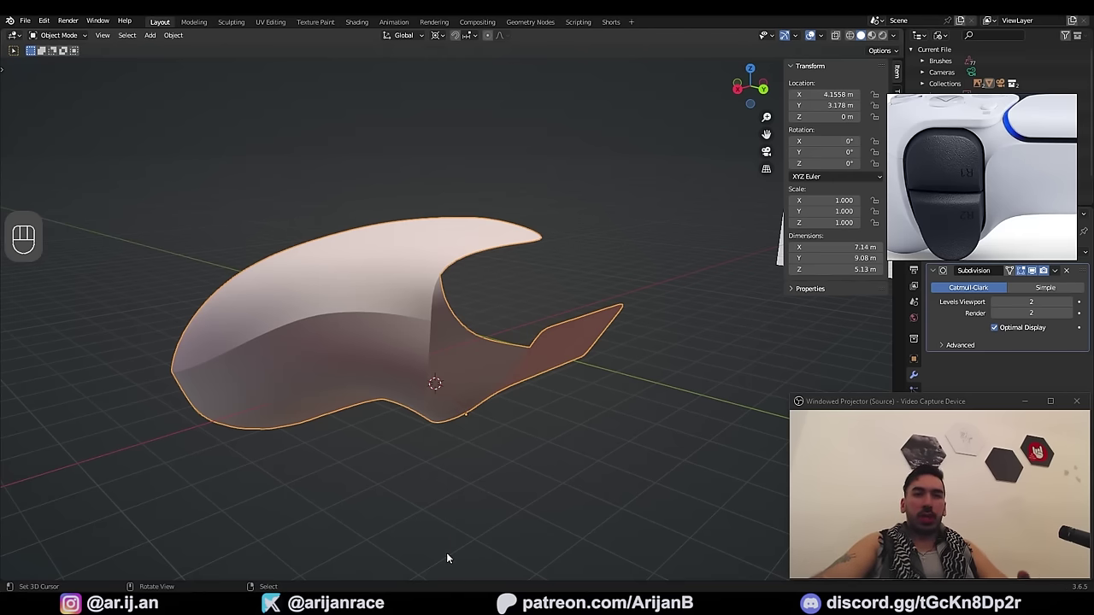
Step: Dissolve the surplus edges running across the back wall
middle_drag(587, 402, 552, 414)
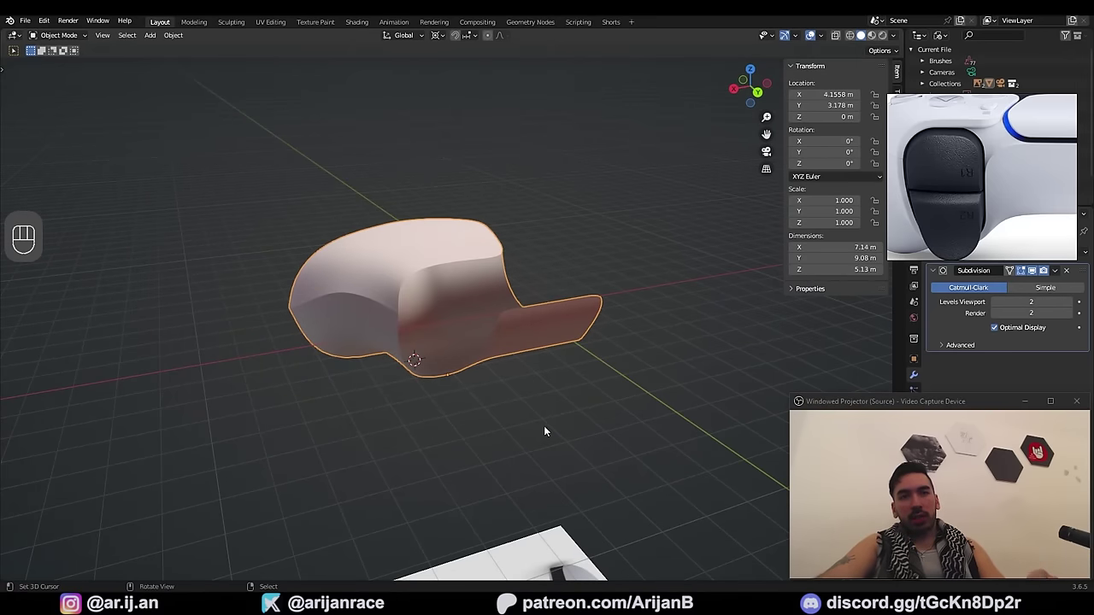
middle_drag(506, 376, 518, 345)
key(Tab)
key(2)
key(x)
click(569, 451)
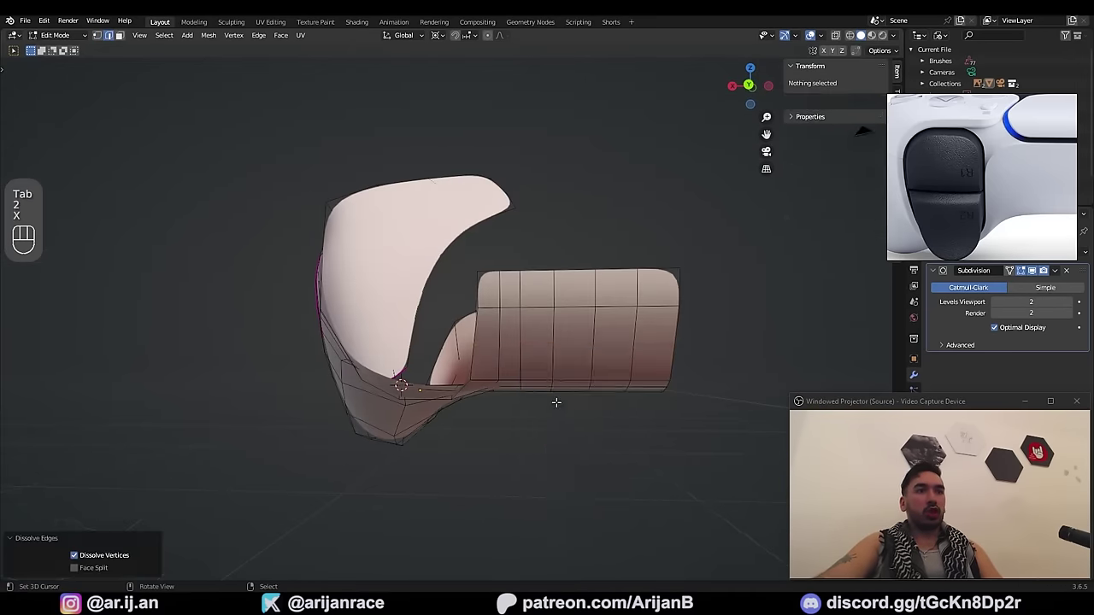
key(Tab)
middle_drag(486, 394, 494, 378)
scroll(494, 357, down, 4)
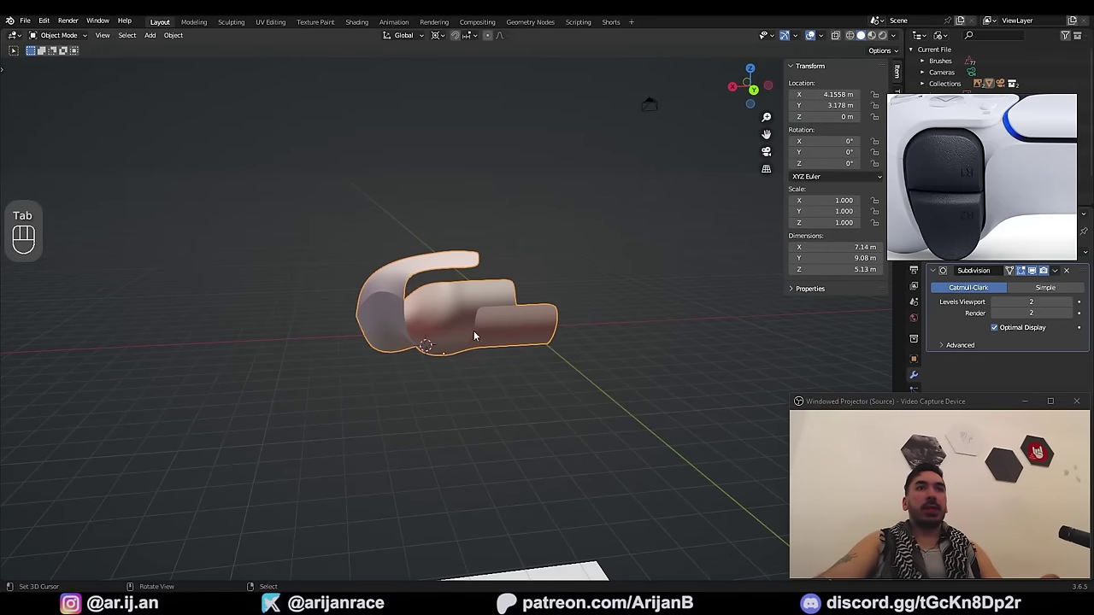
Step: Inspect the smoothed half shell from several sides and save the file
mouse_move(475, 335)
middle_down()
mouse_move(561, 367)
mouse_move(528, 371)
mouse_move(492, 338)
middle_up()
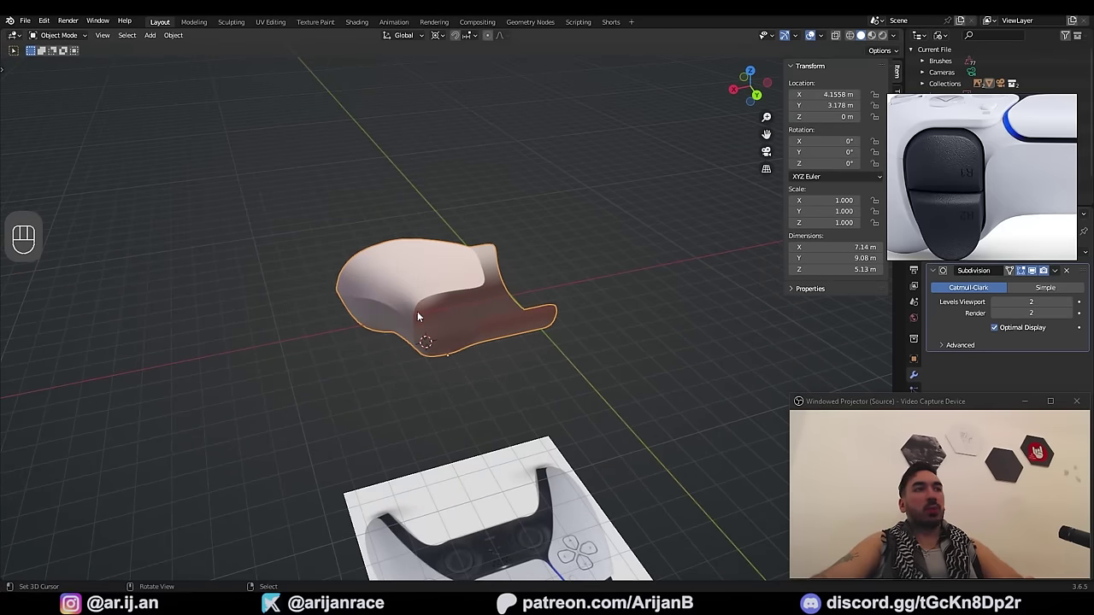
middle_drag(671, 309, 642, 324)
key(ctrl+s)
scroll(590, 347, up, 4)
middle_drag(531, 349, 493, 433)
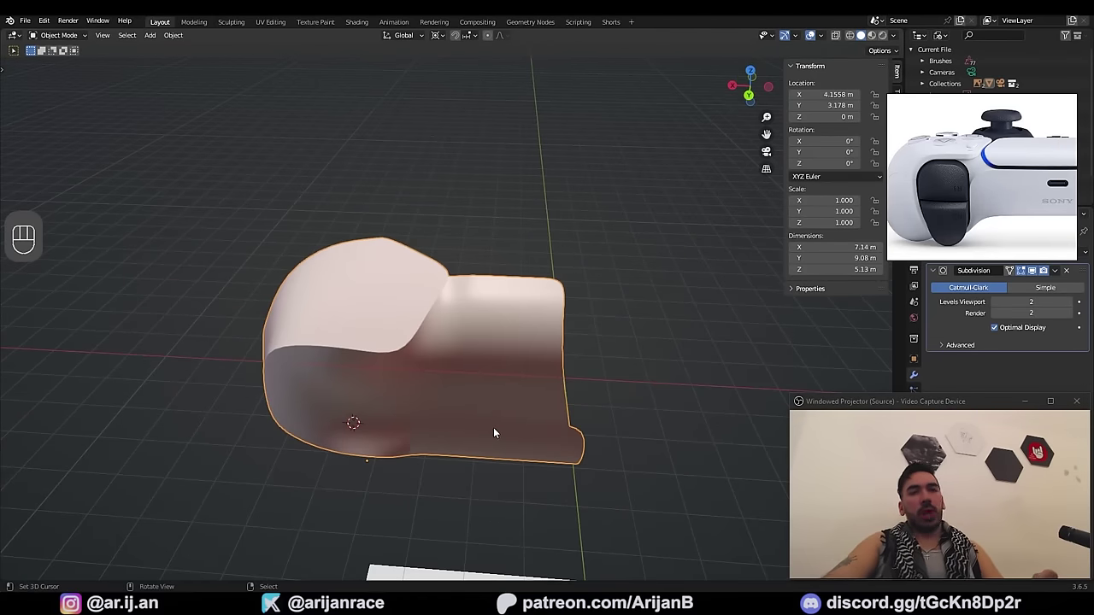
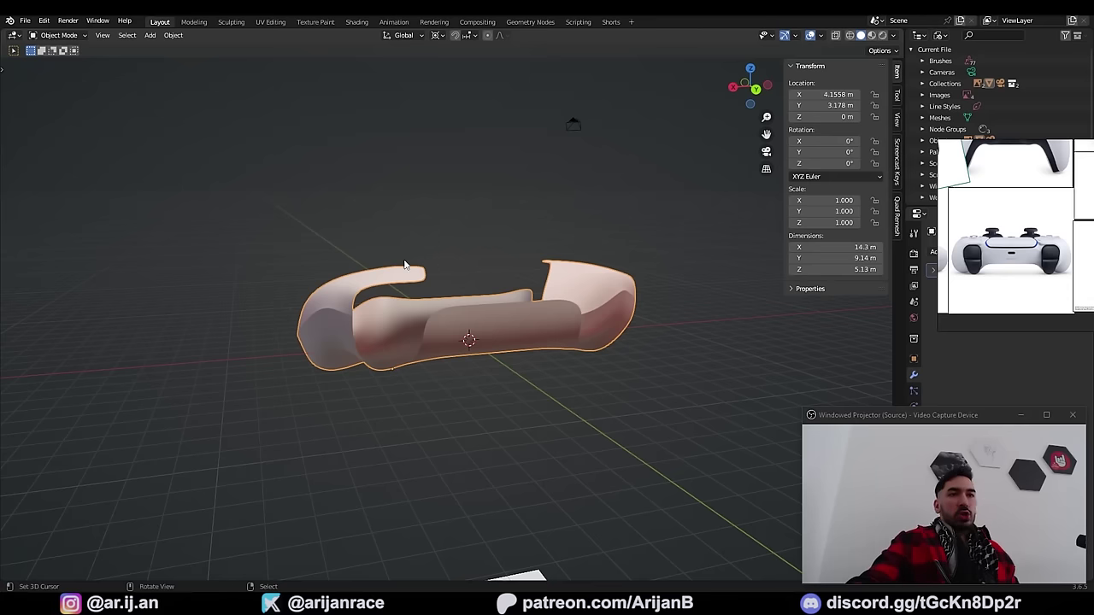
Step: Compare the full shell with the reference photos, then select its left half and clear it, keeping only the right half
middle_drag(405, 265, 584, 385)
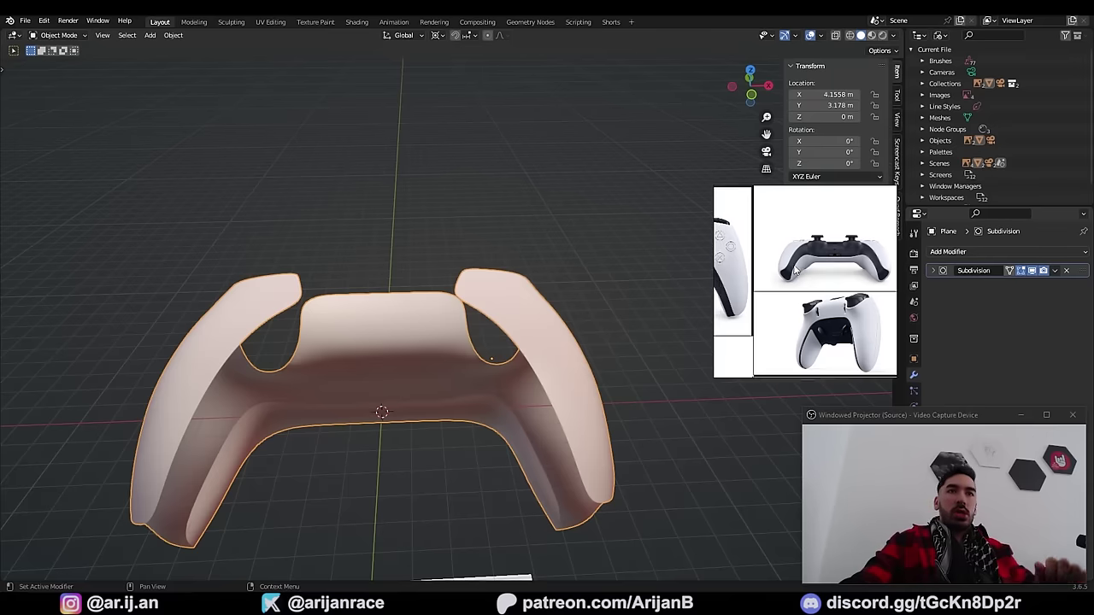
scroll(810, 285, down, 3)
scroll(809, 286, up, 2)
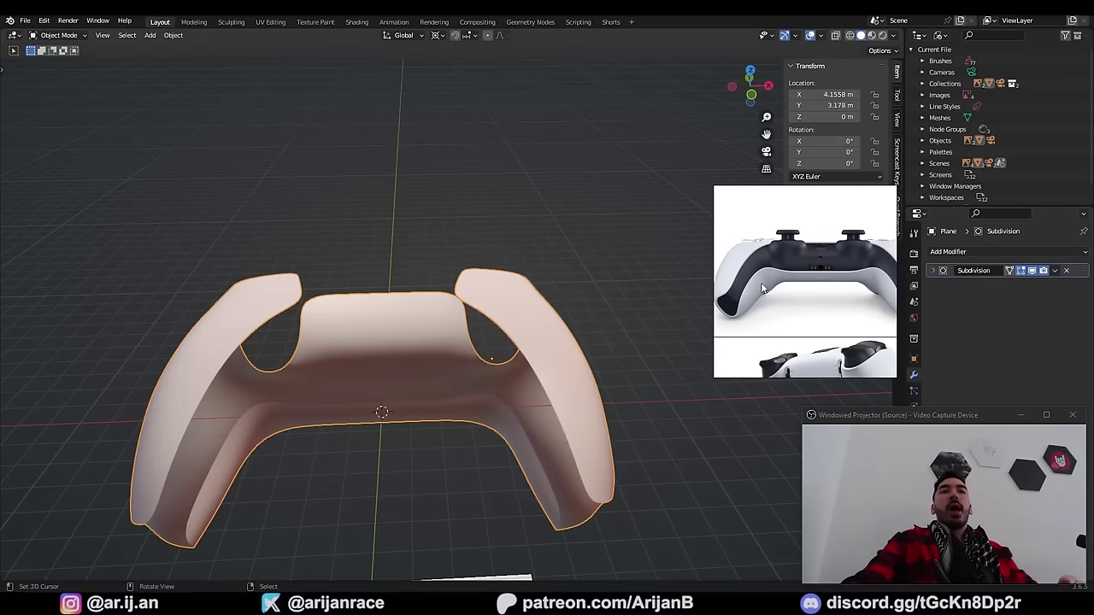
scroll(860, 255, down, 4)
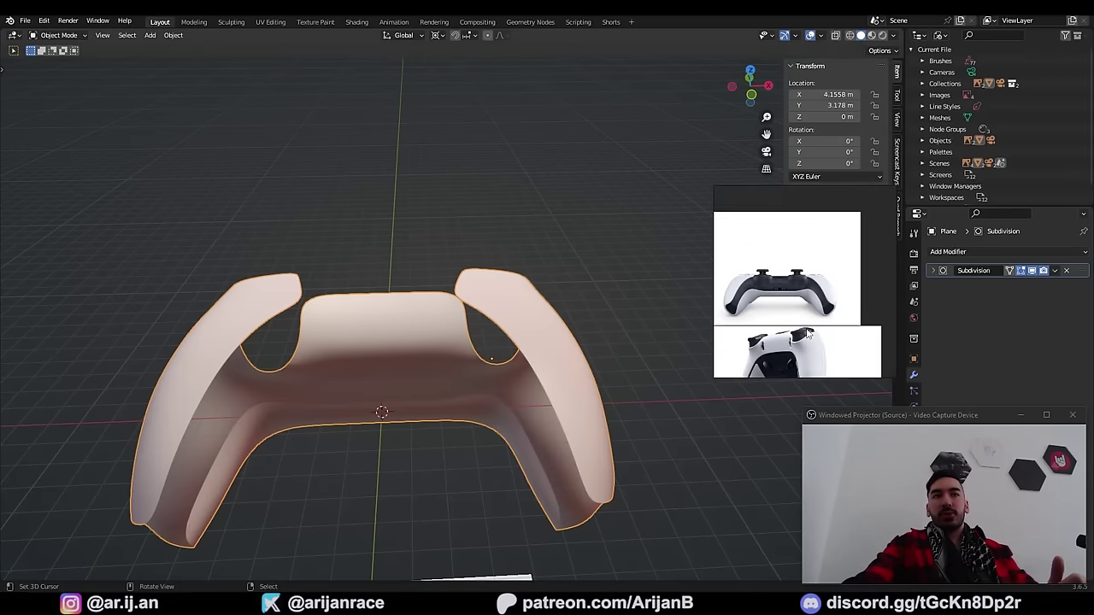
drag(240, 176, 479, 419)
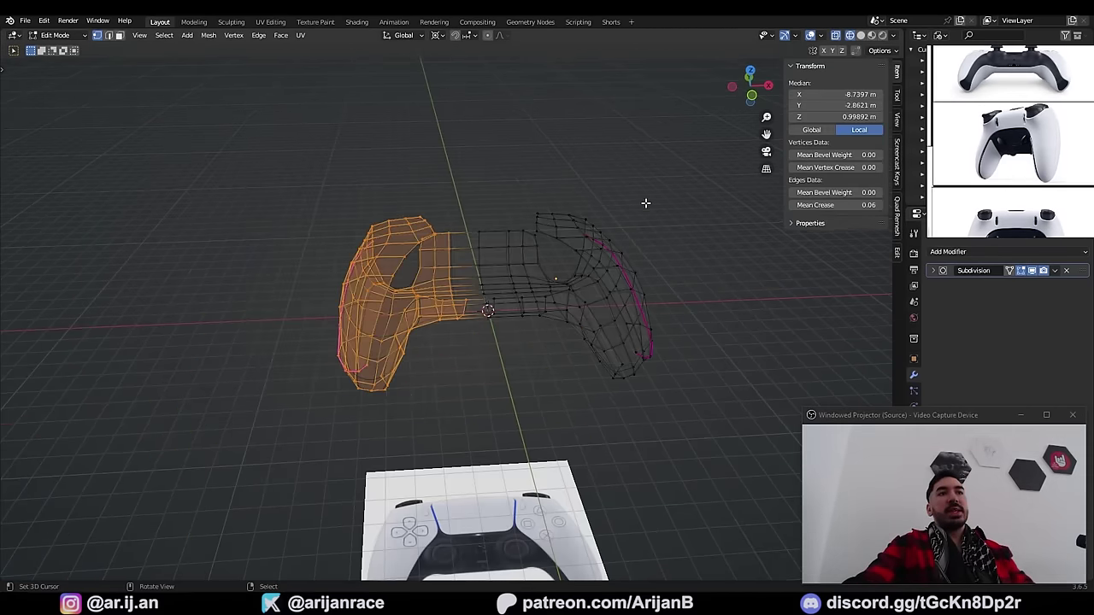
key(h)
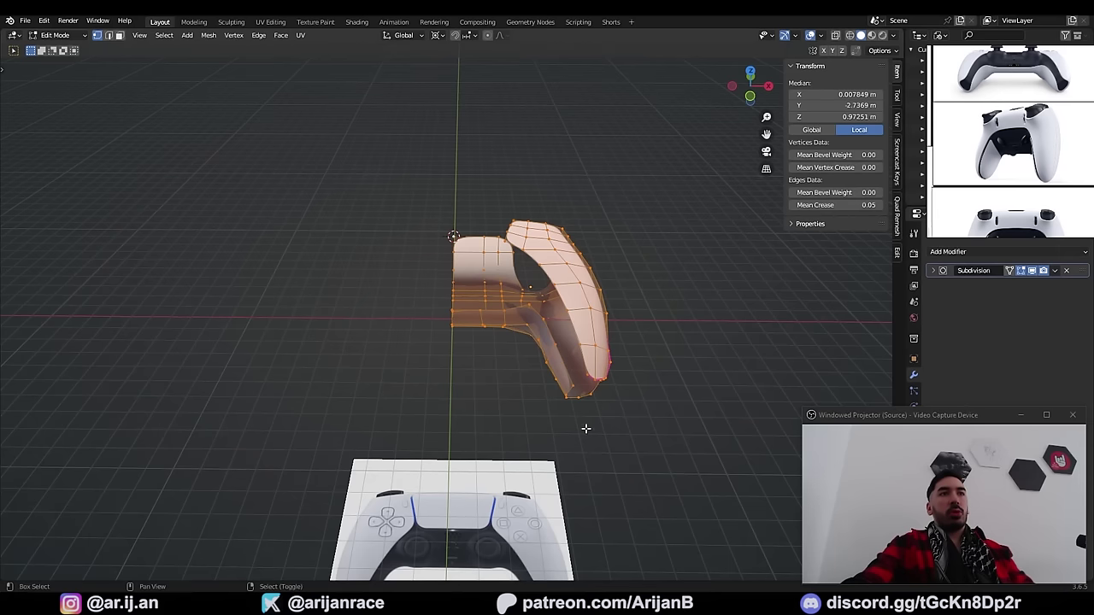
Step: Duplicate the right half of the shell in place and mirror the copy with an X scale of -1
key(shift+d)
right_click(626, 339)
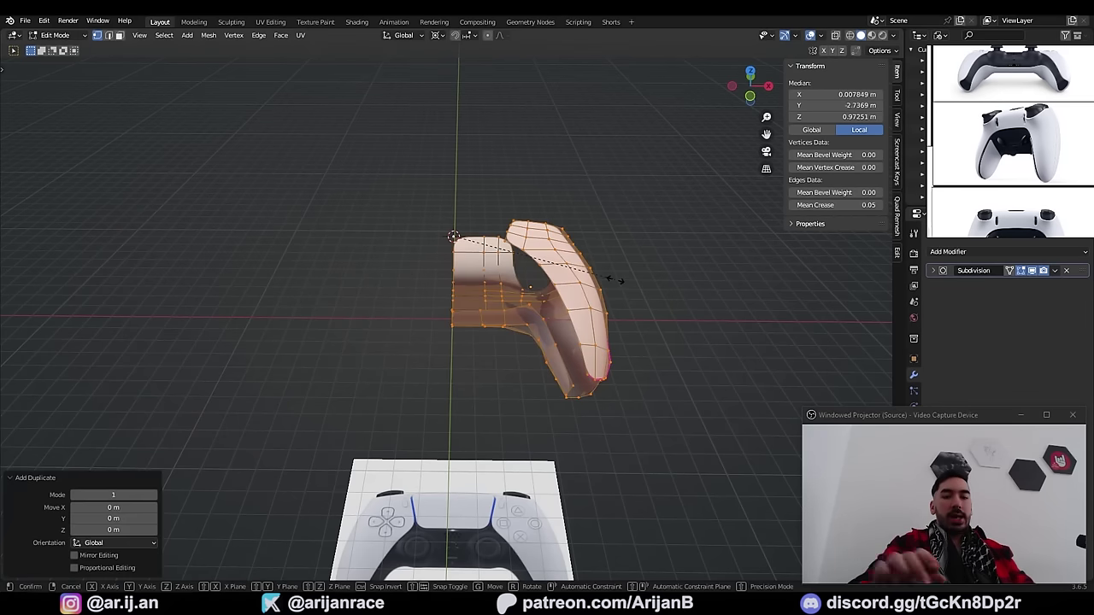
text(sx-1)
key(Return)
Step: Merge all vertices by distance to join the two halves and recalculate the normals to face outside
key(a)
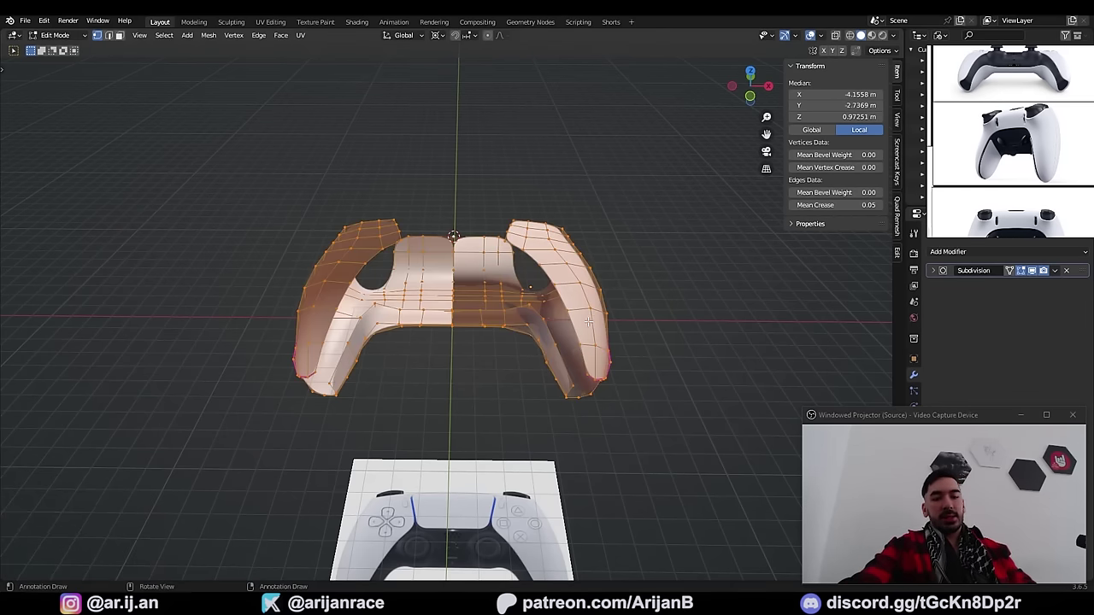
key(m)
click(543, 397)
scroll(544, 396, up, 2)
key(shift+n)
key(Tab)
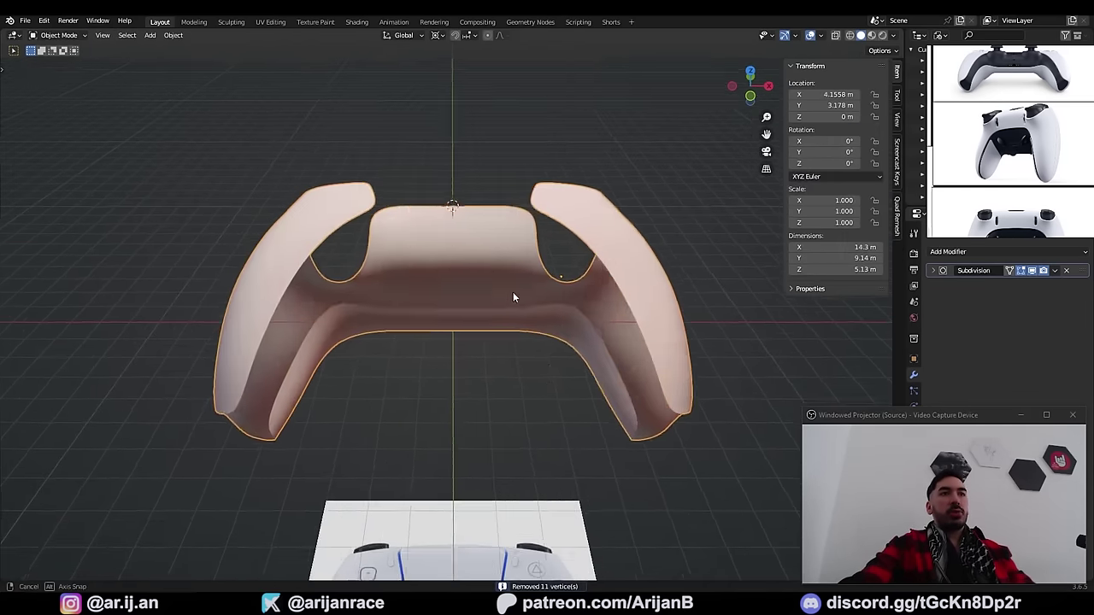
mouse_move(513, 296)
middle_down()
mouse_move(691, 332)
mouse_move(513, 276)
mouse_move(579, 390)
mouse_move(524, 409)
mouse_move(308, 435)
mouse_move(442, 410)
mouse_move(561, 286)
mouse_move(530, 288)
middle_up()
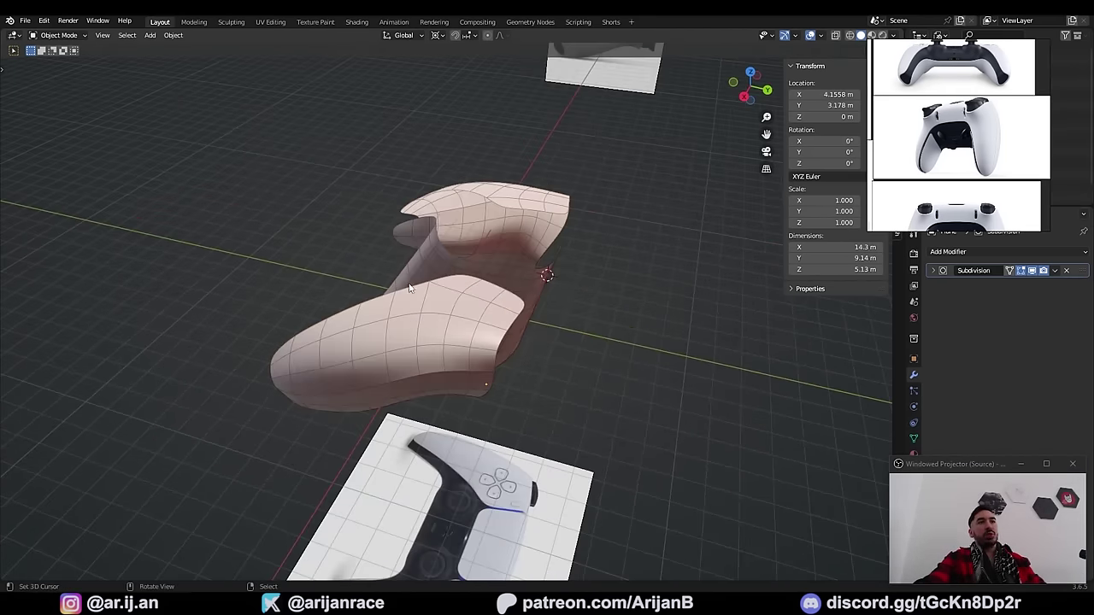
Step: Add a Solidify modifier to the shell with a thickness of 0.125 m
middle_drag(399, 252, 497, 319)
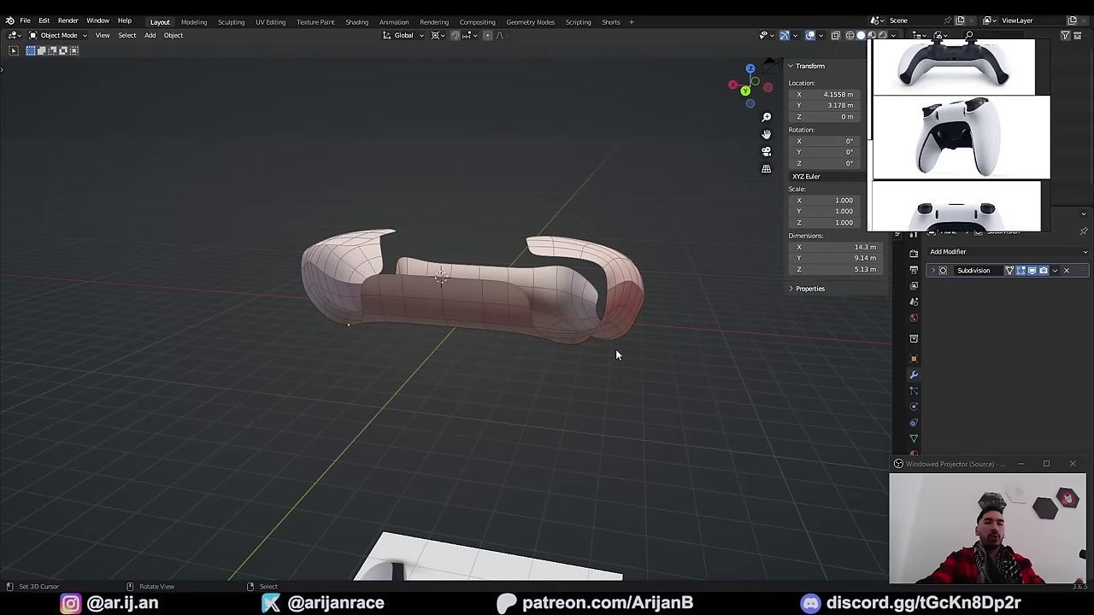
middle_drag(618, 355, 662, 345)
click(967, 253)
click(883, 447)
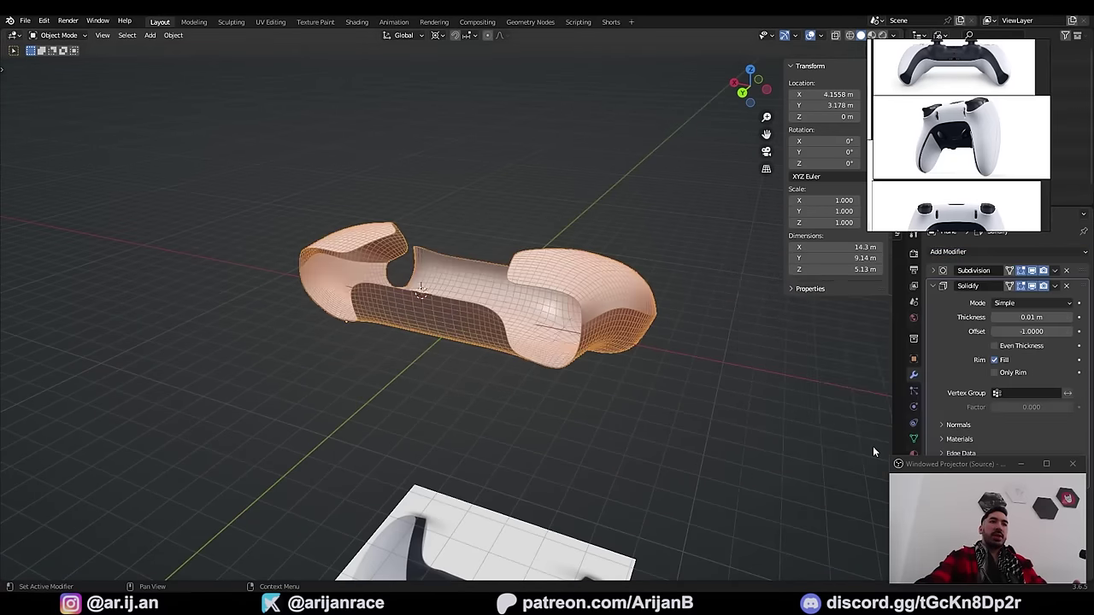
middle_drag(466, 316, 521, 365)
mouse_move(1032, 317)
mouse_down()
mouse_move(1060, 317)
mouse_move(1048, 317)
mouse_up()
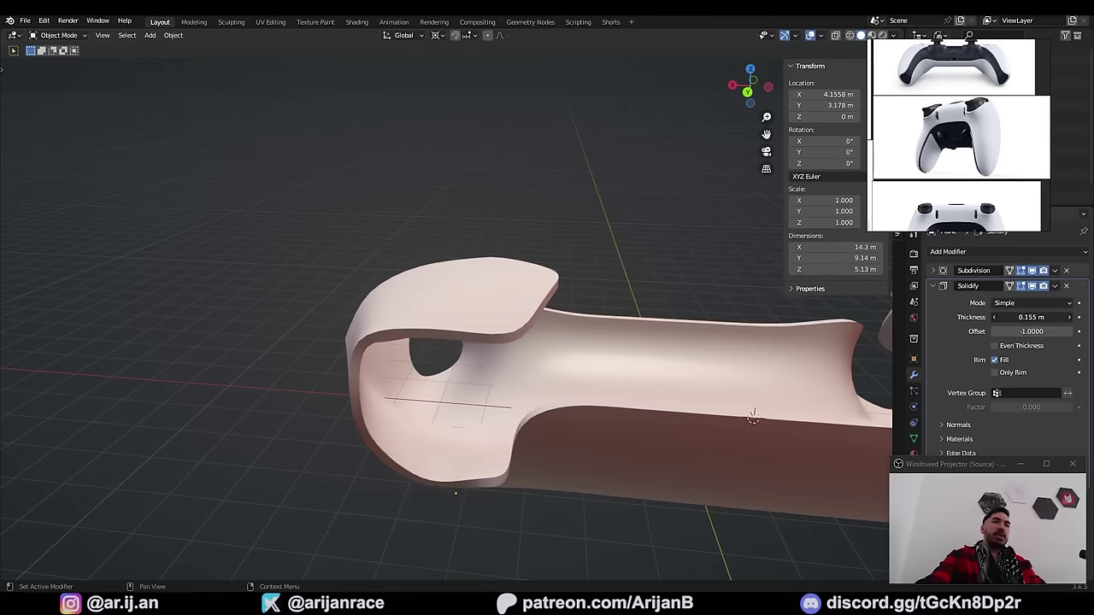
key(ctrl+z)
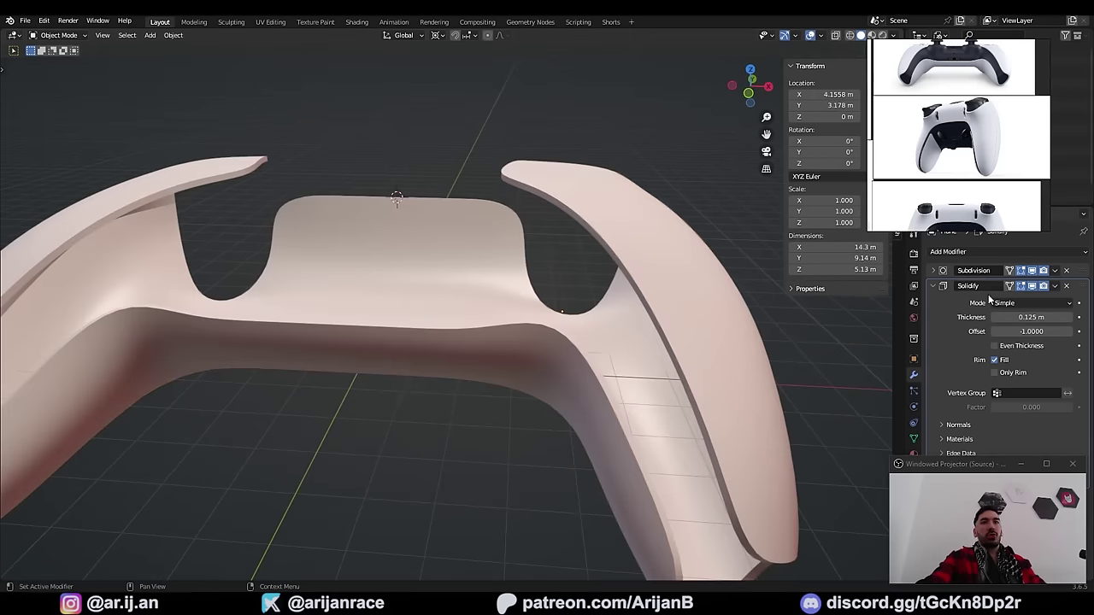
Step: Duplicate the shell in place and remove the Solidify modifier from the copy, keeping both objects aligned
middle_drag(812, 332, 784, 316)
scroll(784, 316, up, 3)
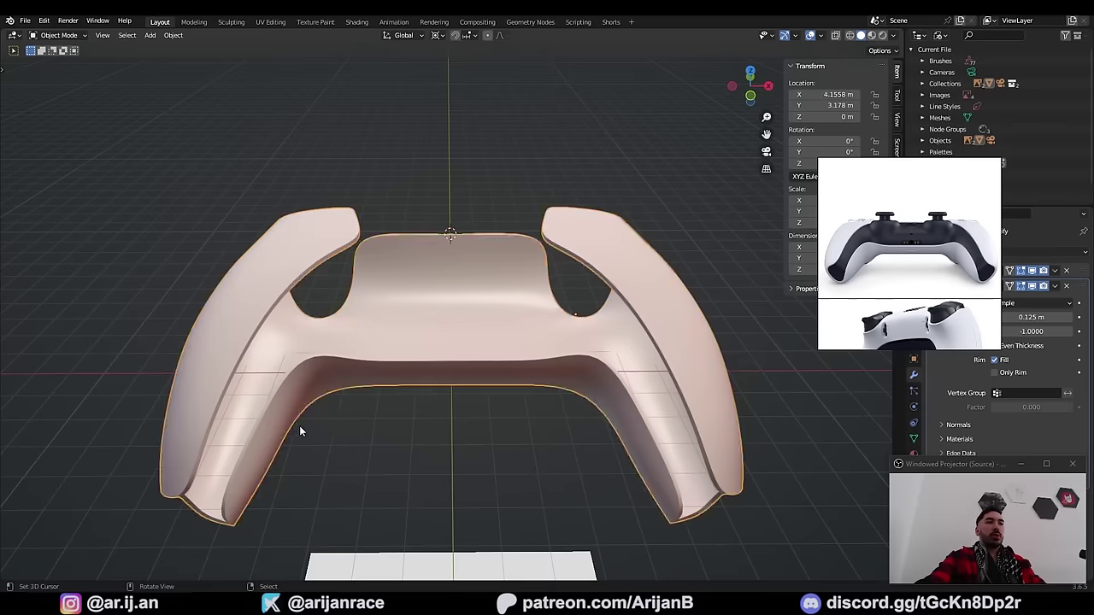
middle_drag(300, 430, 444, 282)
scroll(863, 248, up, 2)
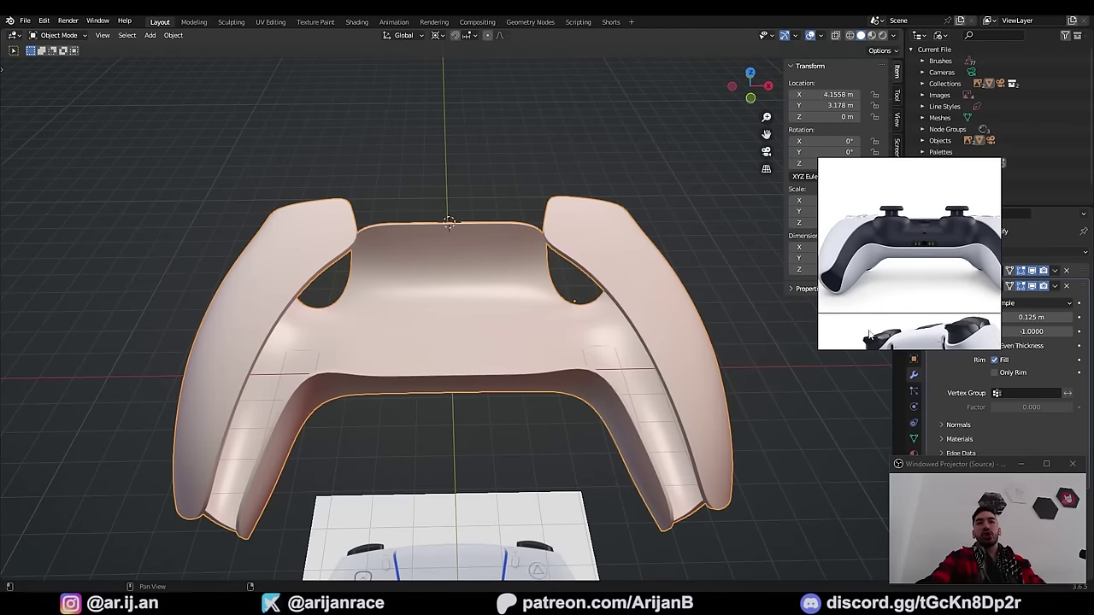
key(shift+d)
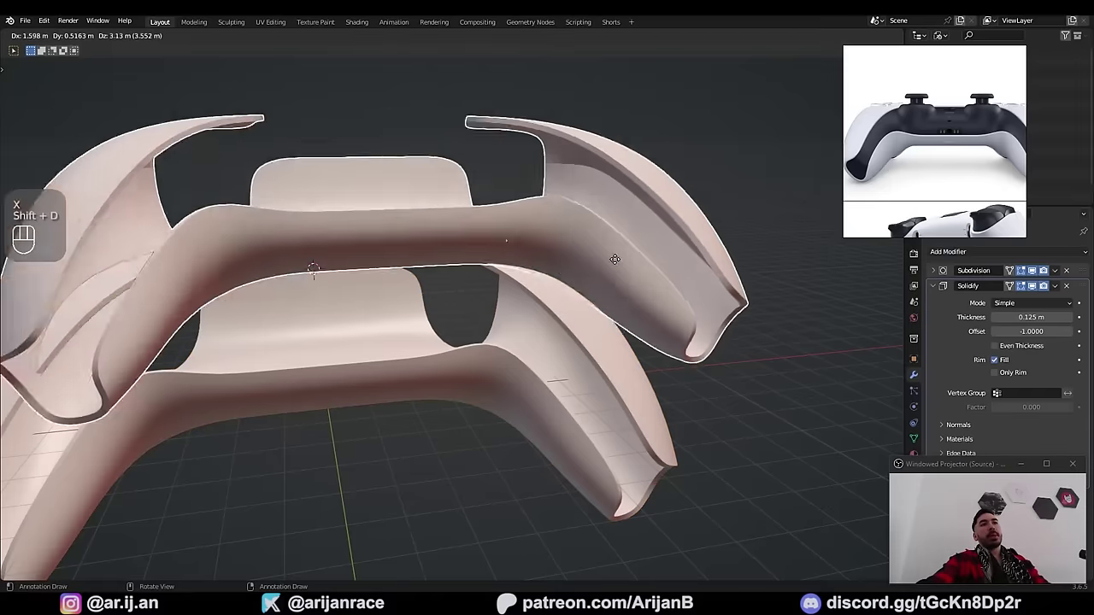
right_click(591, 249)
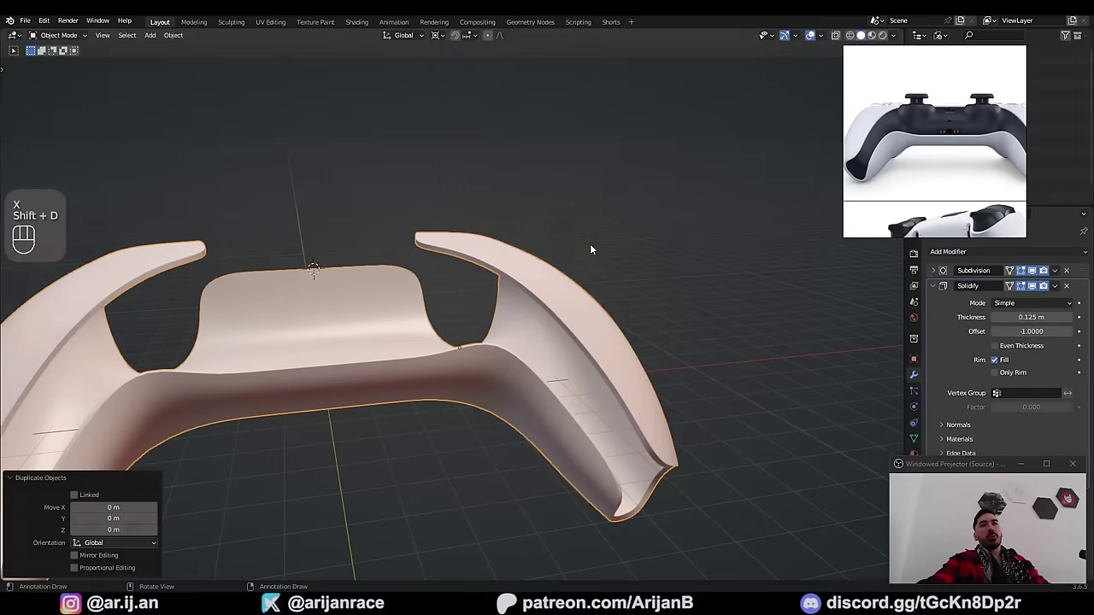
click(1066, 285)
key(g)
right_click(453, 355)
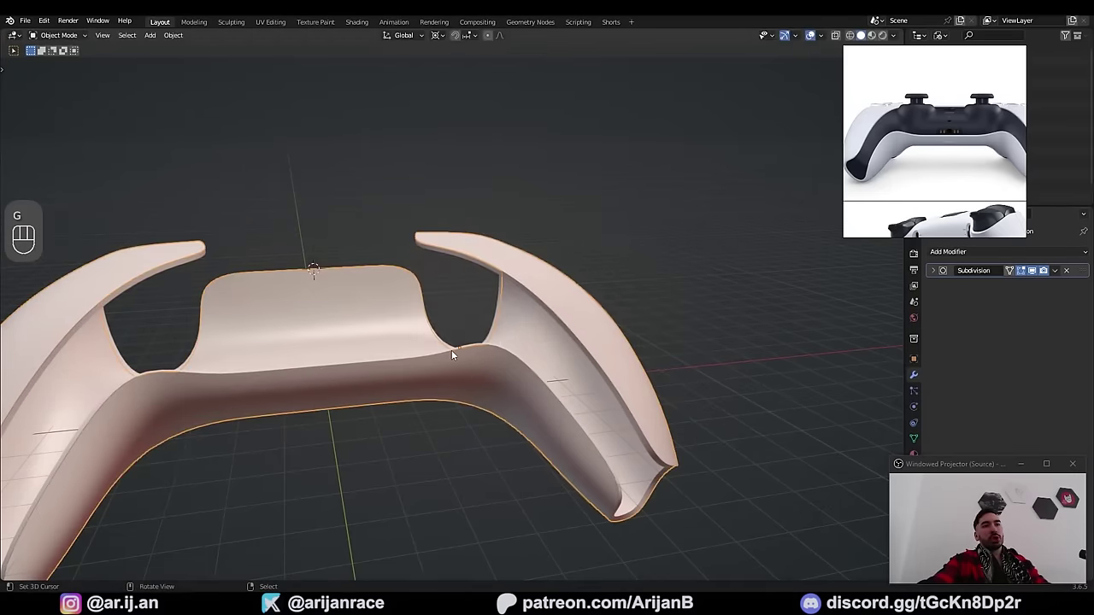
key(g)
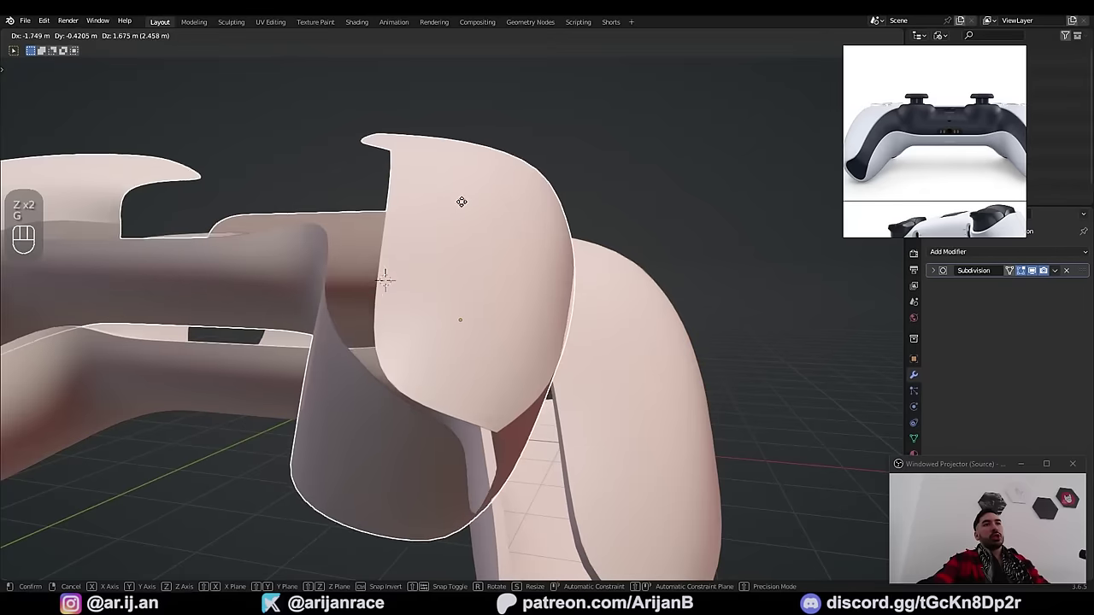
right_click(493, 184)
scroll(940, 139, up, 2)
middle_drag(973, 124, 905, 128)
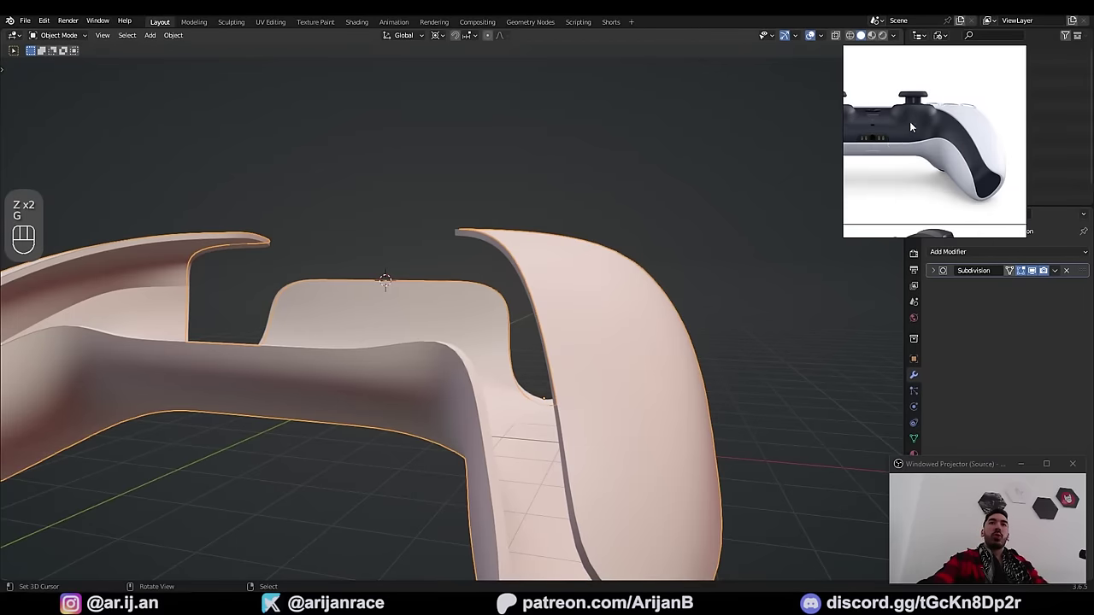
Step: Fill the gap between the upper and lower edges of the copy's right grip with successive faces
scroll(987, 181, up, 2)
key(Tab)
key(2)
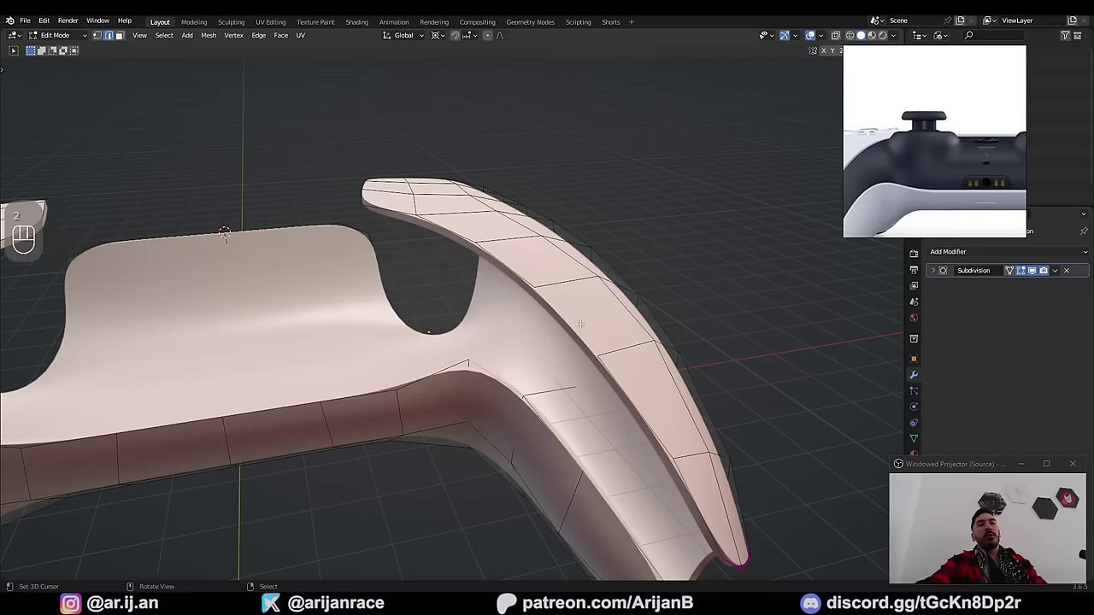
middle_drag(580, 324, 624, 354)
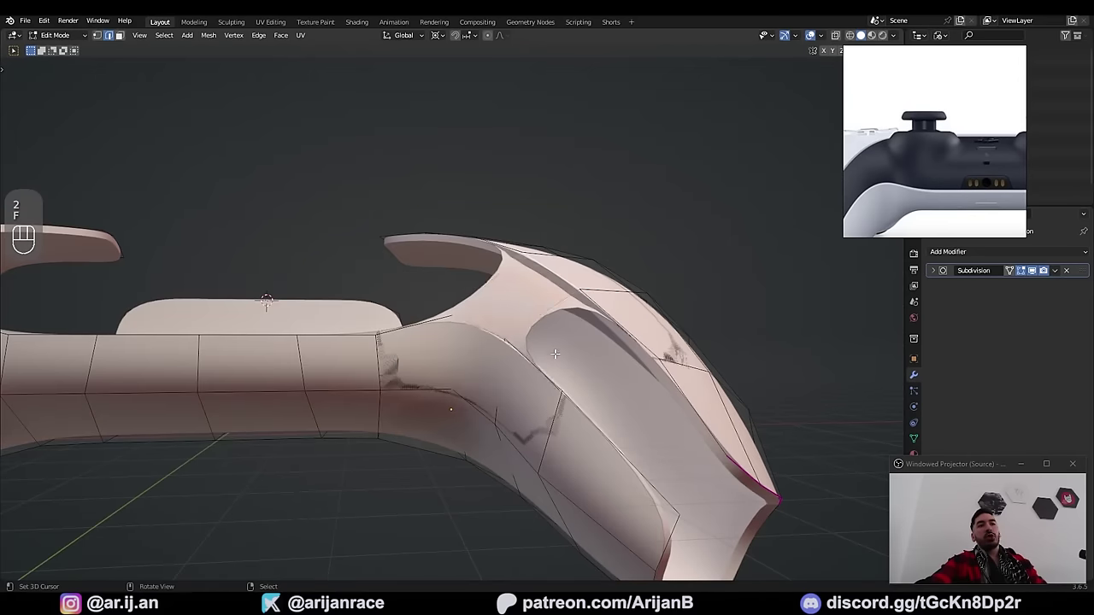
key(f)
key(f)
key(f)
middle_drag(550, 441, 474, 341)
key(Tab)
middle_drag(435, 389, 277, 413)
Step: Undo the last filled faces and close the copy's right grip again with a new face
key(ctrl+z)
key(ctrl+z)
key(ctrl+z)
key(f)
key(Tab)
middle_drag(360, 397, 638, 382)
middle_drag(647, 419, 671, 443)
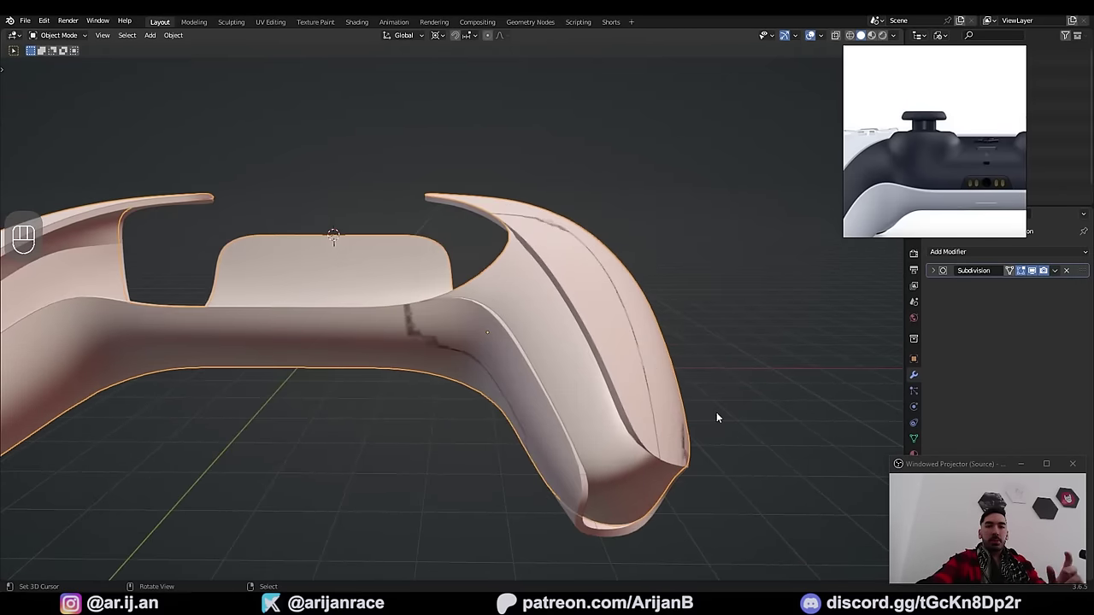
Step: Extrude the front edge between the grips, raise it about 1.22 m, shift it along Y and fill a face toward the right grip
key(g)
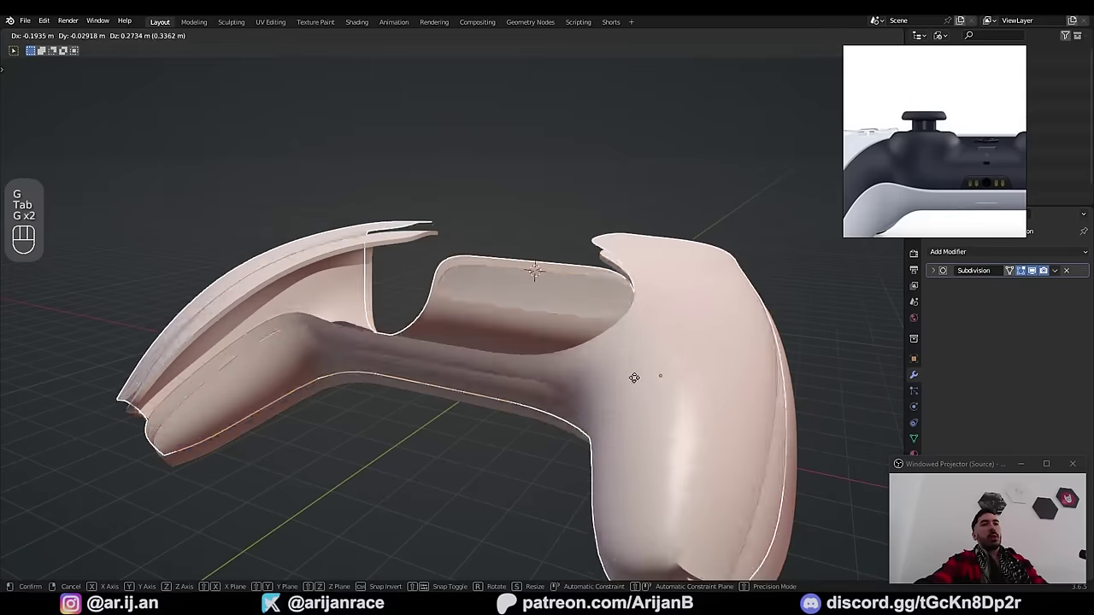
right_click(573, 368)
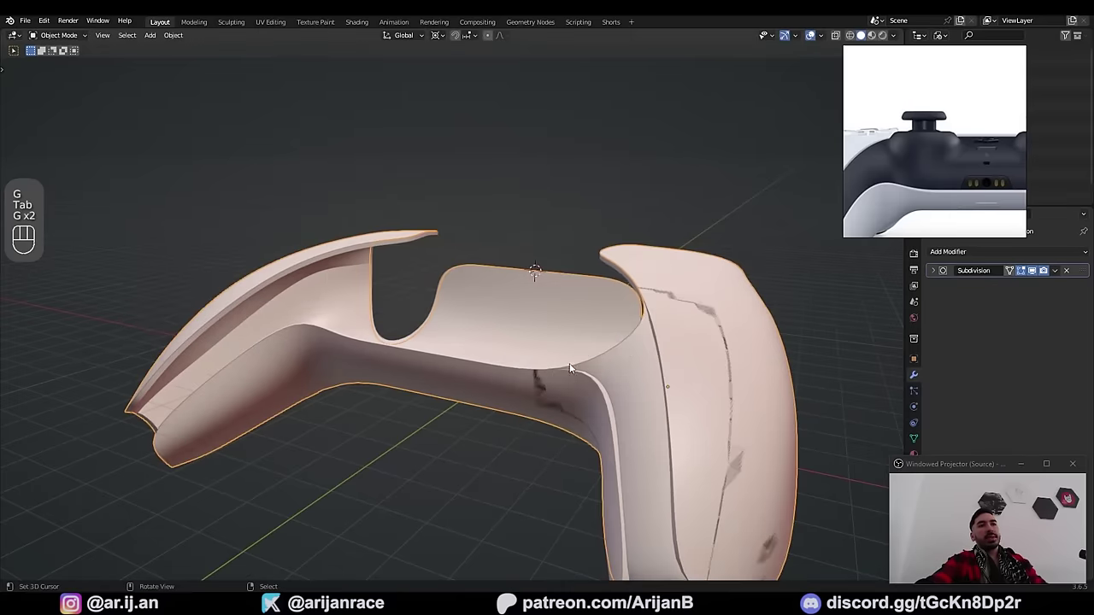
scroll(560, 380, up, 1)
key(Tab)
middle_drag(490, 385, 399, 361)
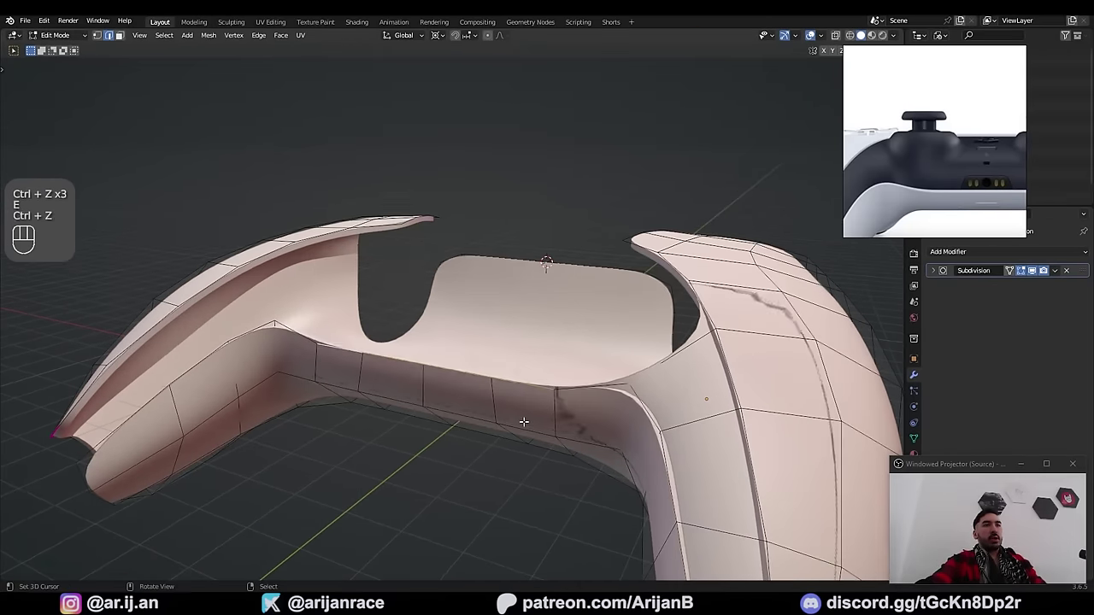
key(e)
right_click(563, 415)
key(g)
key(z)
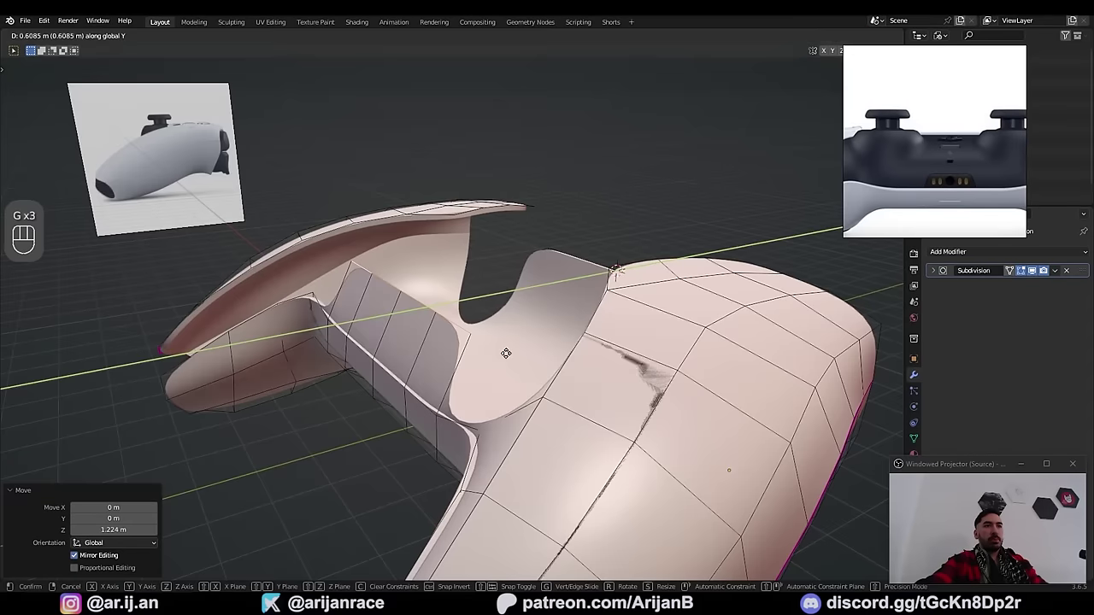
middle_drag(501, 350, 485, 405)
key(f)
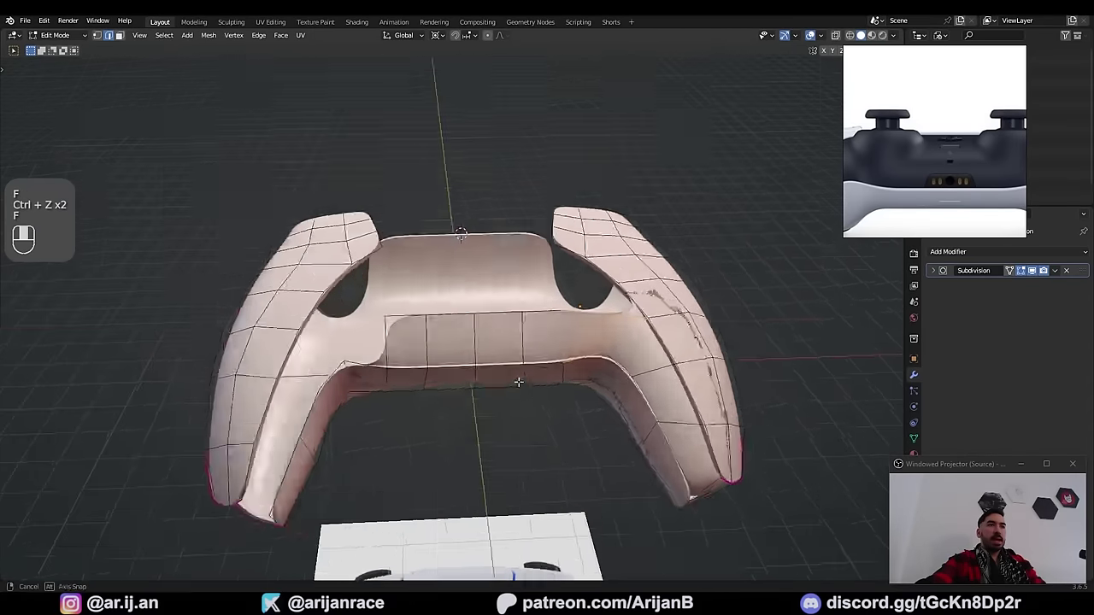
Step: Delete the left half of the body mesh and add a Mirror modifier on the X axis
key(a)
key(a)
key(alt+z)
key(b)
drag(163, 183, 447, 508)
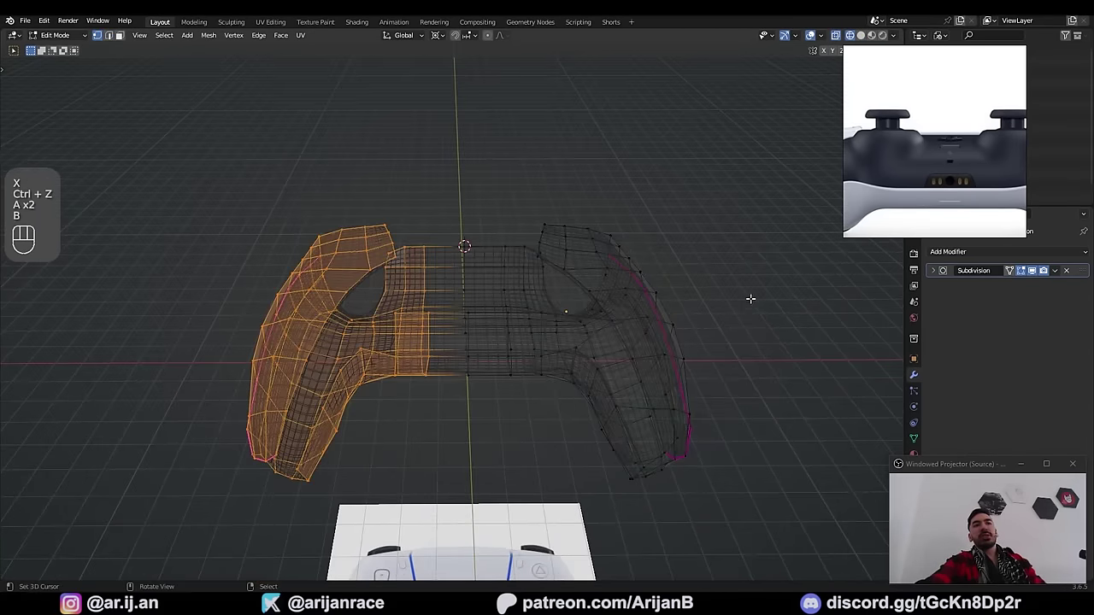
key(x)
click(697, 286)
key(Tab)
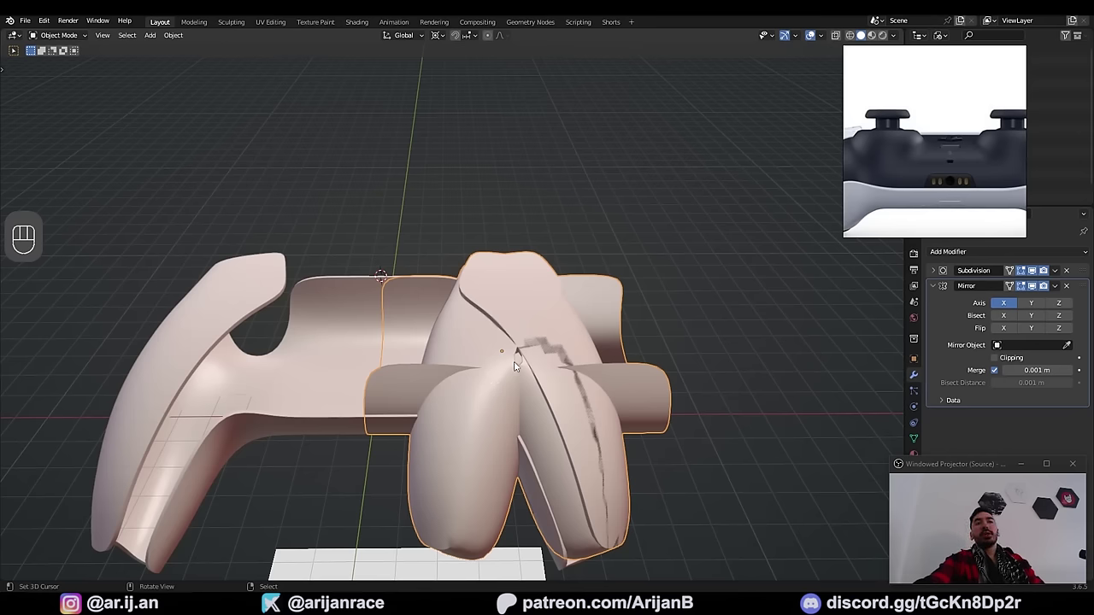
Step: Place the 3D cursor on the center line and set the body's origin to the cursor
mouse_move(493, 341)
middle_down()
mouse_move(515, 362)
mouse_move(509, 349)
middle_up()
key(z)
scroll(509, 349, up, 1)
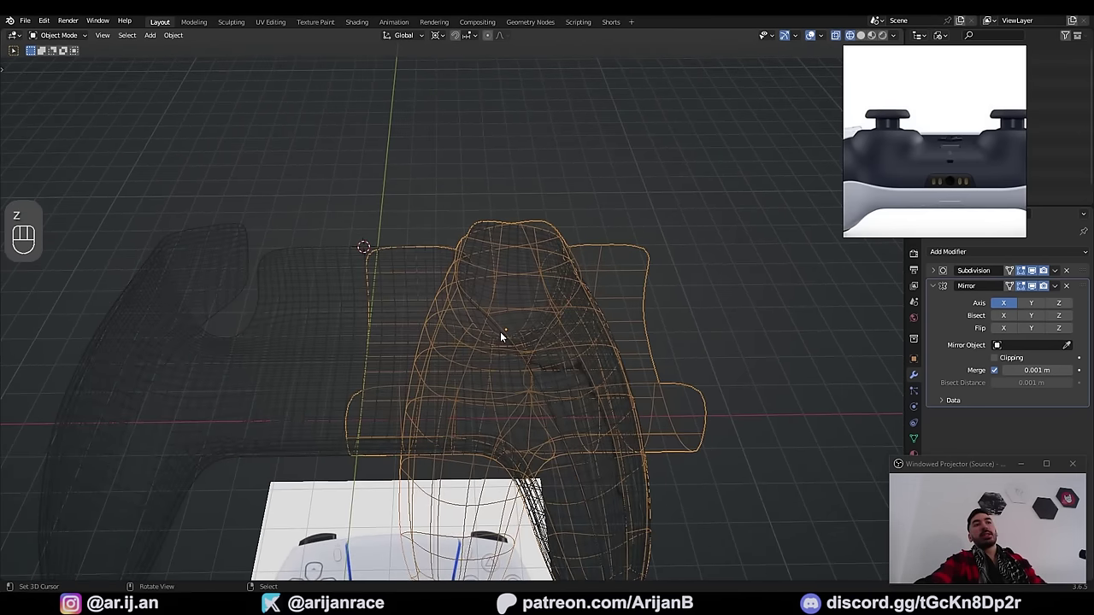
scroll(498, 333, down, 1)
scroll(498, 333, down, 1)
key(z)
key(Tab)
key(1)
mouse_move(395, 323)
middle_down()
mouse_move(393, 275)
mouse_move(424, 303)
middle_up()
key(shift+s)
key(z)
key(Tab)
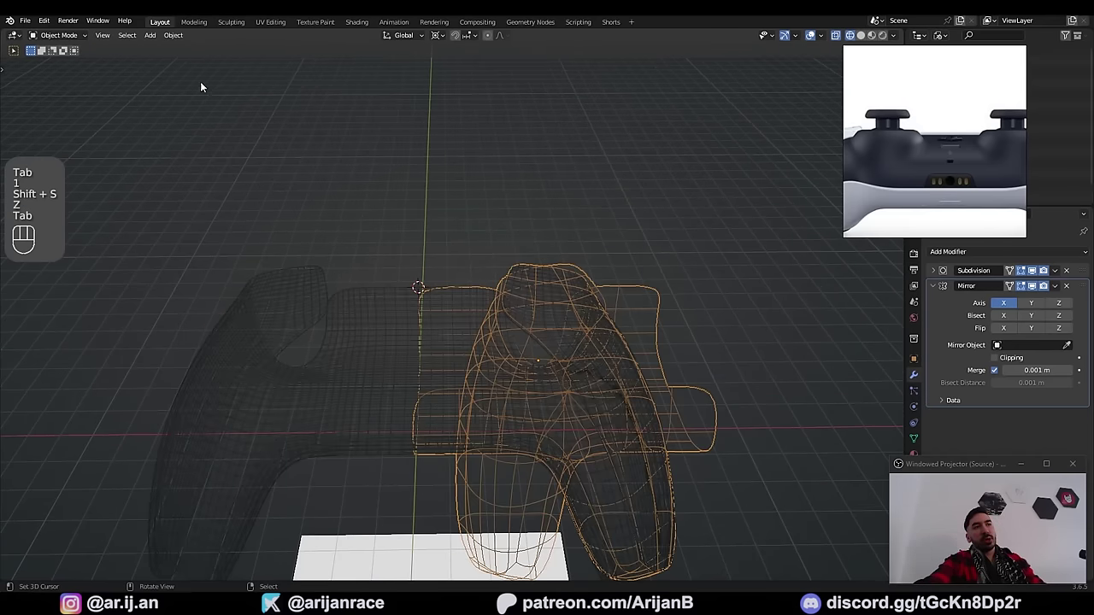
click(172, 35)
mouse_move(214, 59)
click(321, 89)
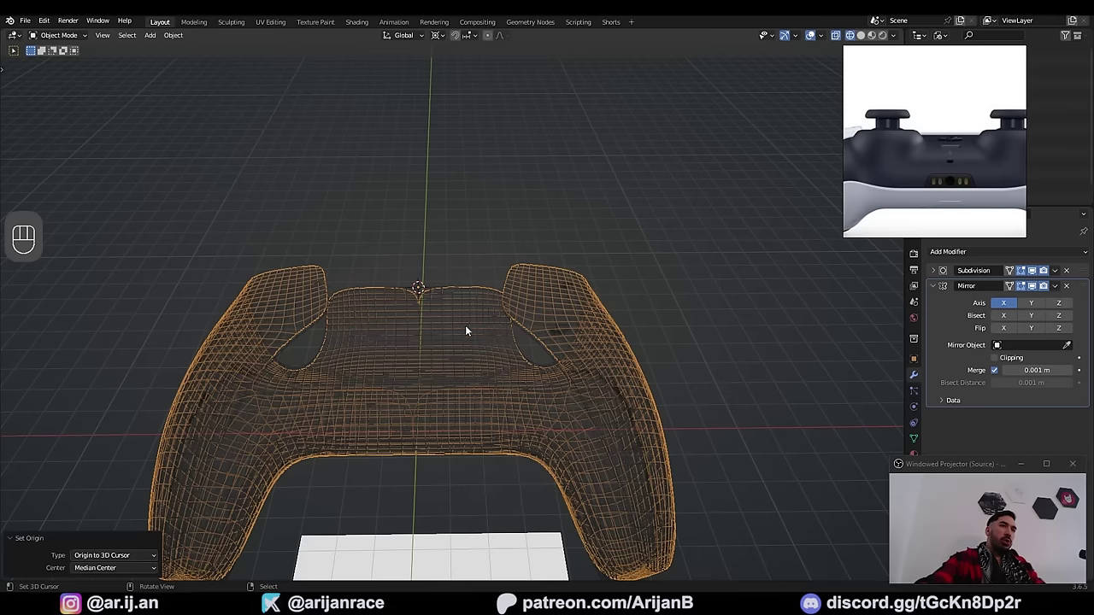
Step: Place the Mirror modifier above the Subdivision modifier and undo the last few edits
key(z)
mouse_move(465, 327)
middle_down()
mouse_move(528, 346)
mouse_move(451, 332)
middle_up()
scroll(450, 332, down, 1)
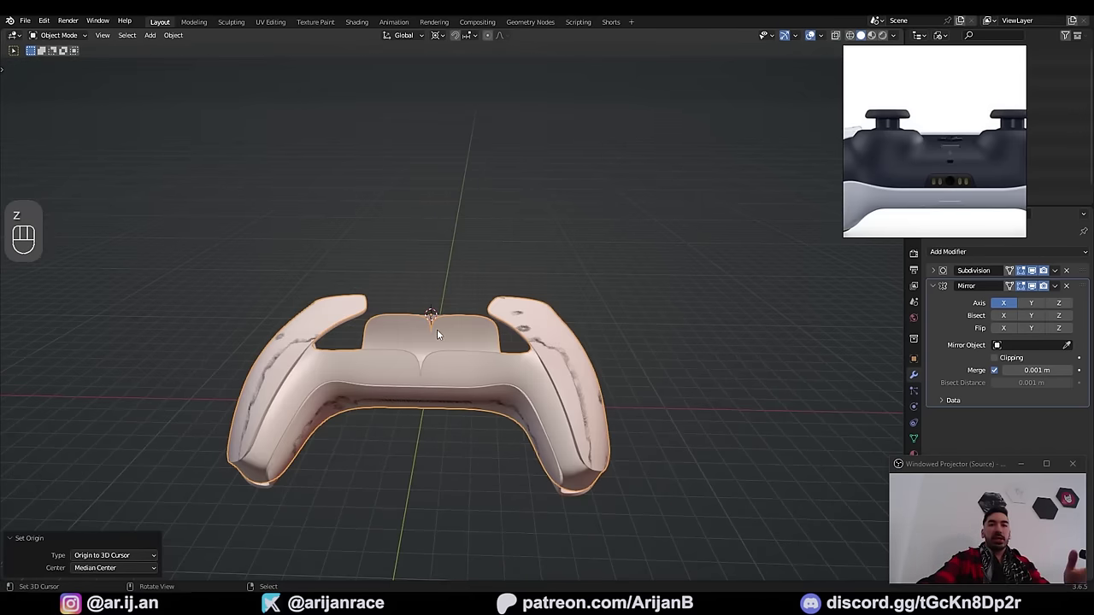
key(ctrl+z)
key(ctrl+z)
key(ctrl+z)
key(ctrl+z)
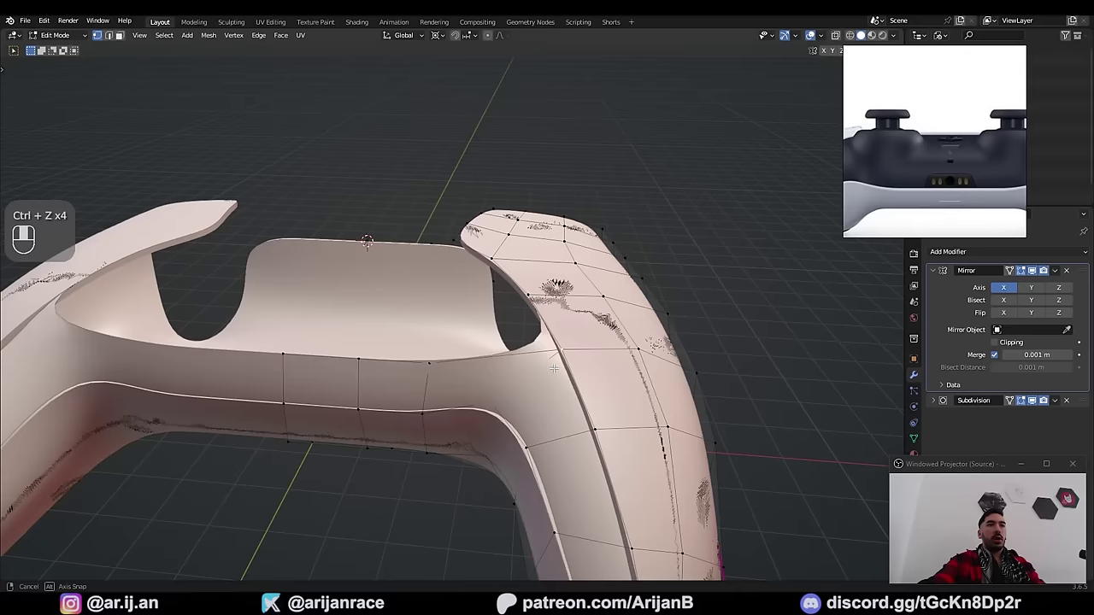
Step: Rip the vertex where the front band meets the right grip and slide the loose vertex by a factor of 0.586
scroll(575, 375, up, 1)
key(v)
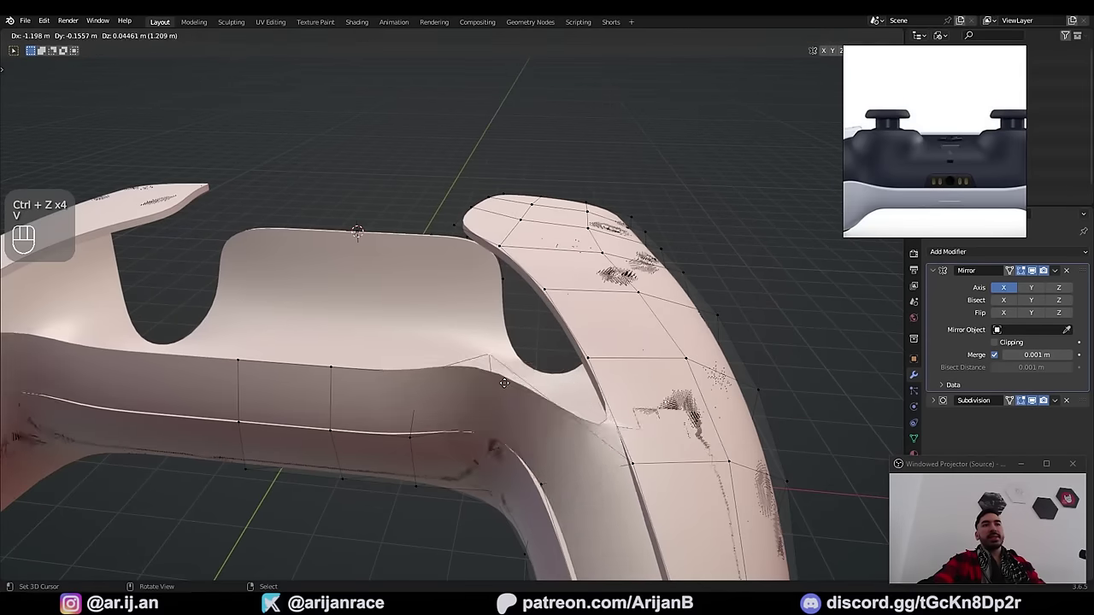
key(g)
key(z)
key(z)
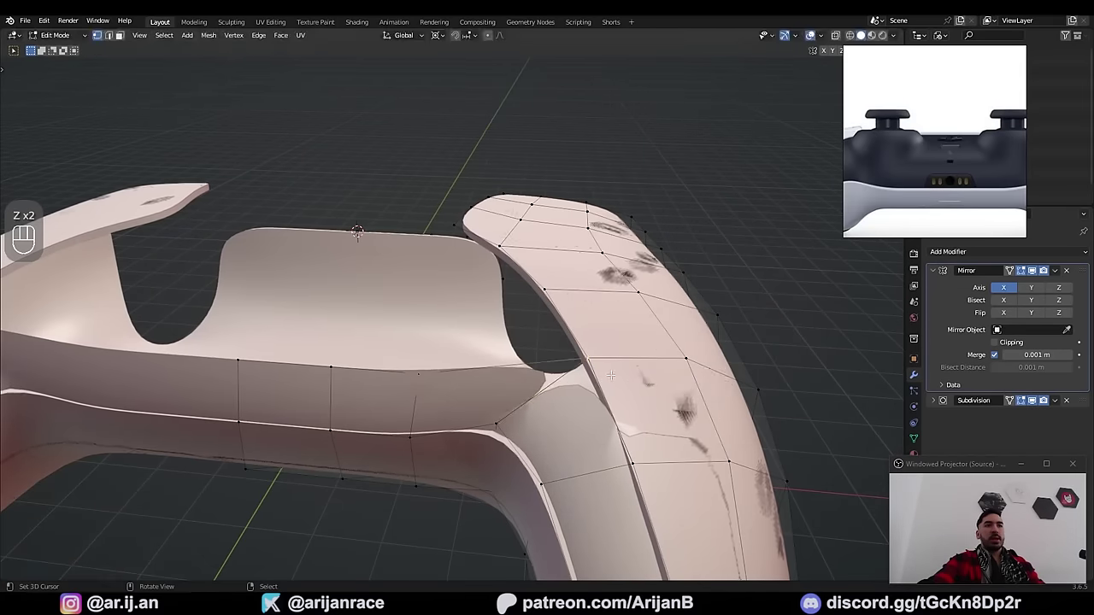
key(g)
click(511, 393)
mouse_move(511, 393)
middle_down()
mouse_move(522, 368)
mouse_move(530, 384)
middle_up()
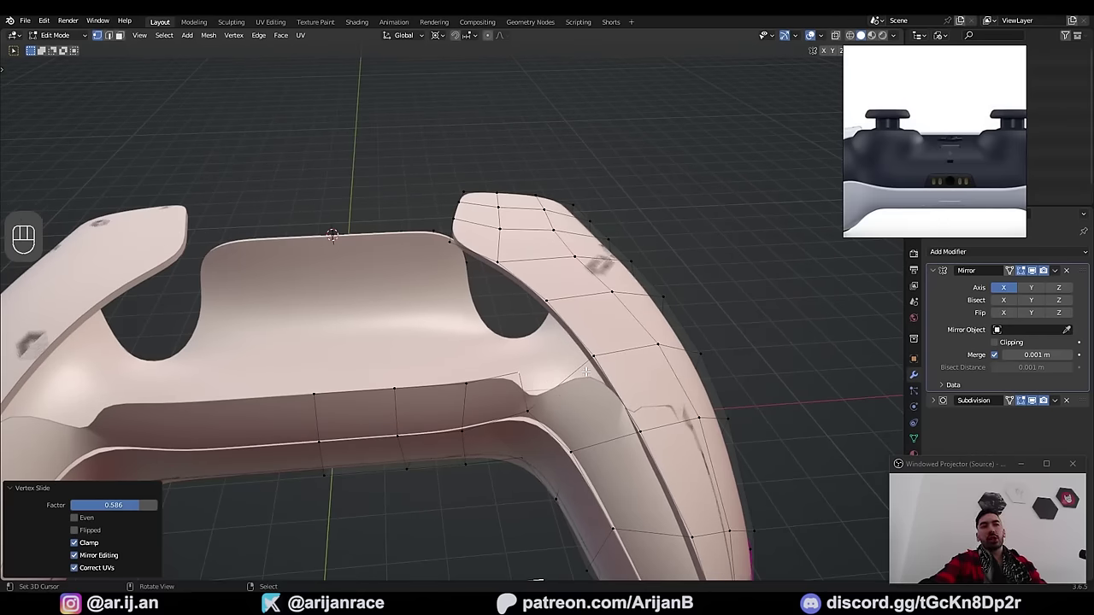
Step: Undo the last vertex slide and slide the upper corner vertex of the front band along its edge again
key(ctrl+z)
key(w)
mouse_move(598, 214)
click(675, 302)
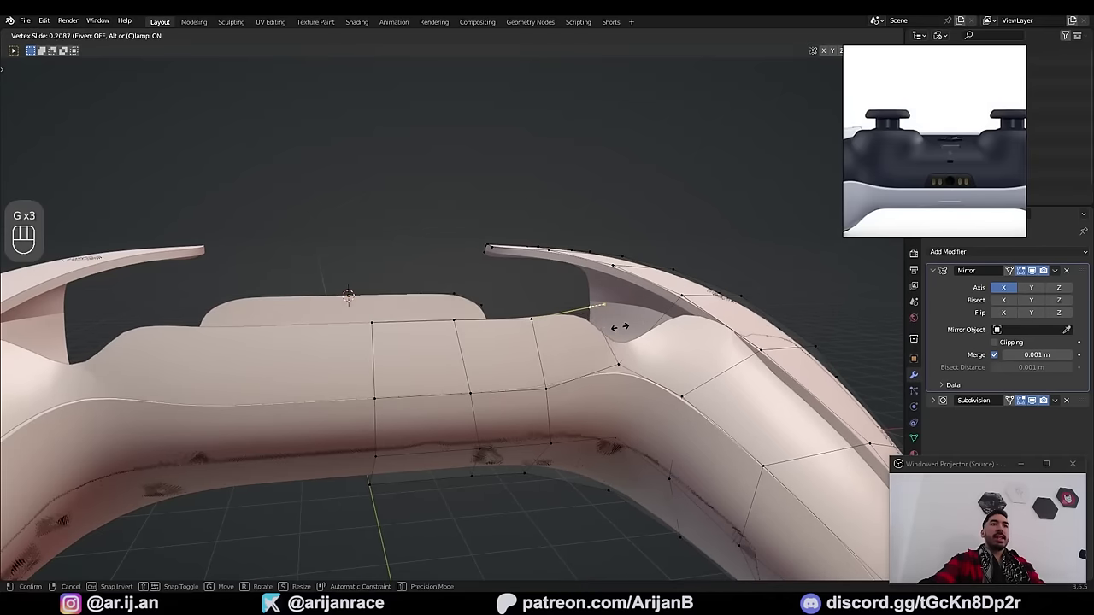
click(619, 327)
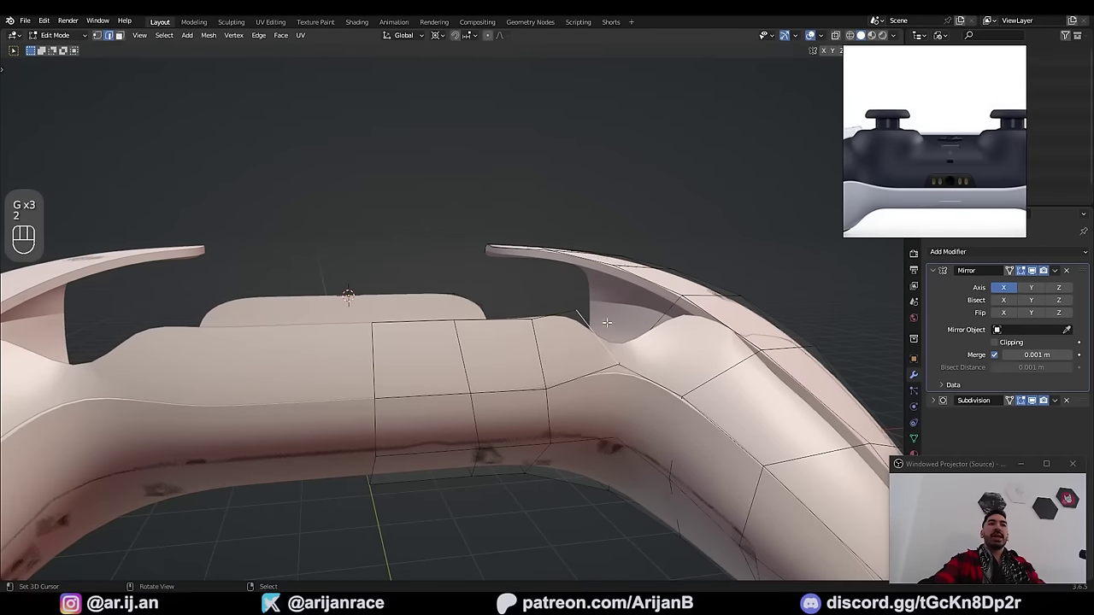
middle_drag(620, 328, 648, 303)
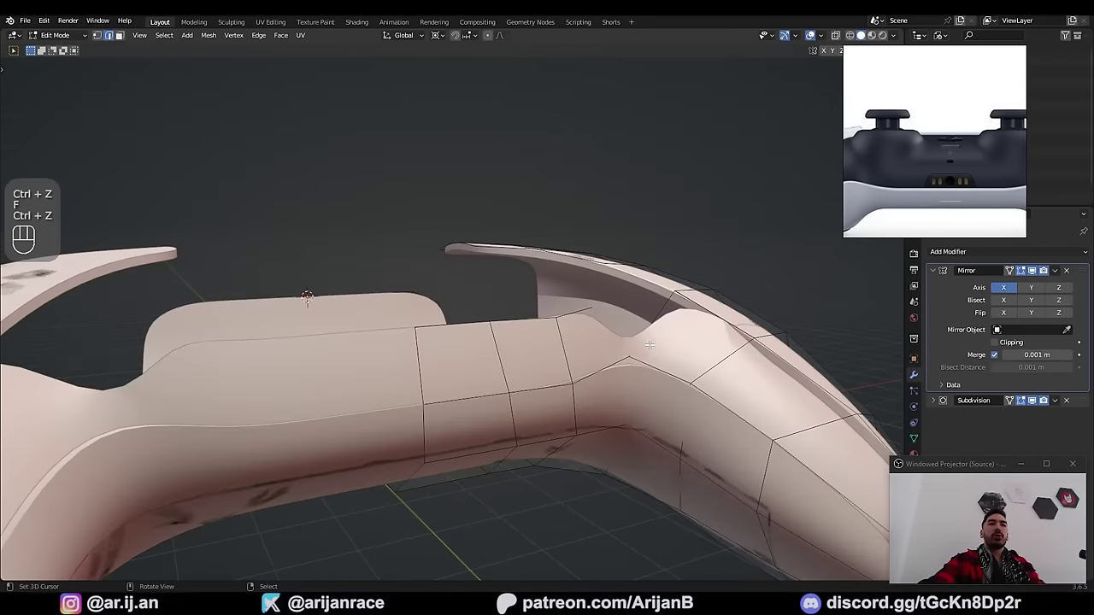
Step: Extrude the front band's upper edge, moving it about 1.6 m along Y and 0.84 m along Z
middle_drag(651, 346, 356, 401)
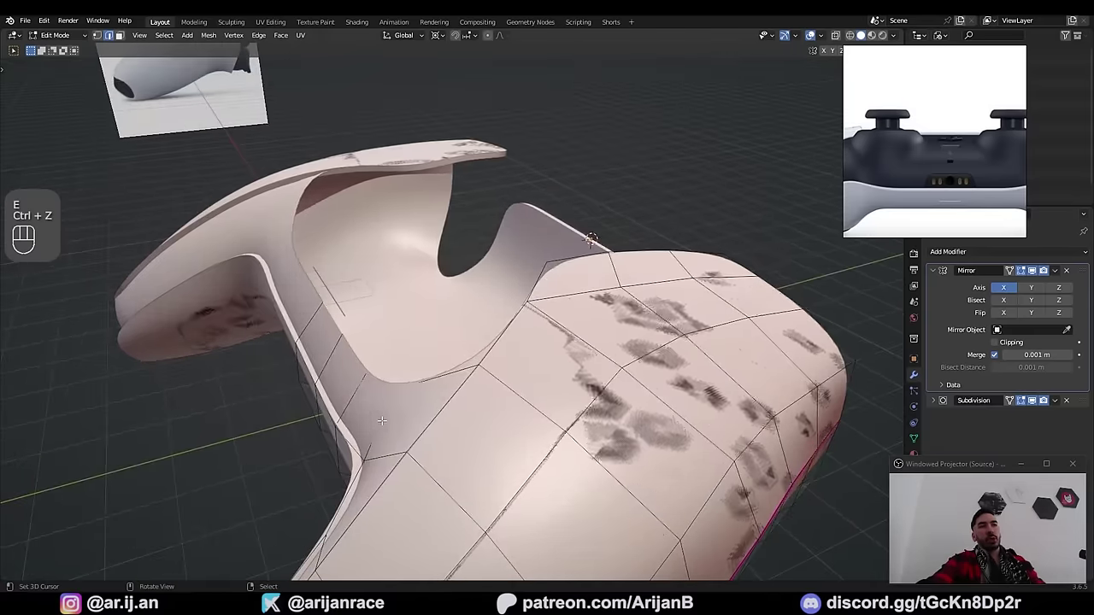
key(e)
right_click(428, 400)
key(g)
key(y)
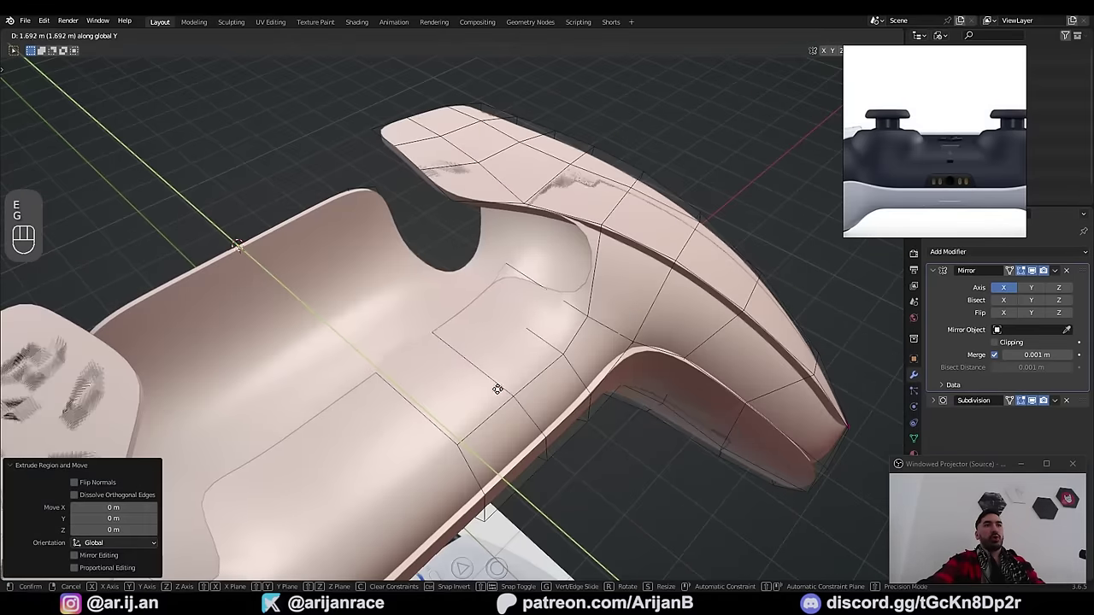
click(498, 389)
key(g)
key(z)
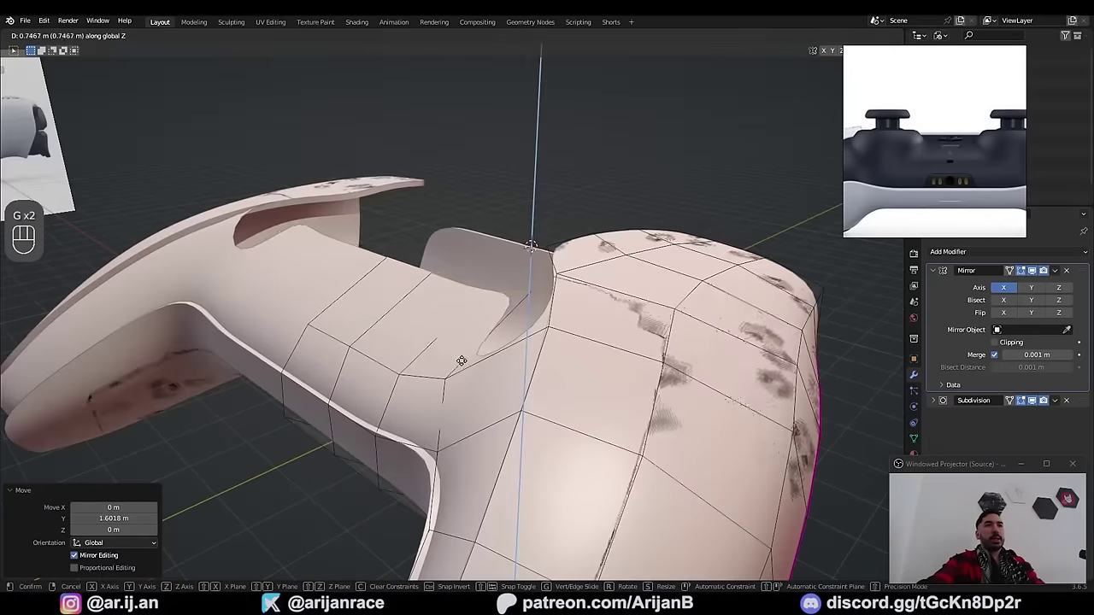
click(460, 349)
Step: Check the thumbstick close-up in the references and scale the extruded row of vertices from its center-line vertex
scroll(903, 151, down, 5)
middle_drag(901, 151, 919, 154)
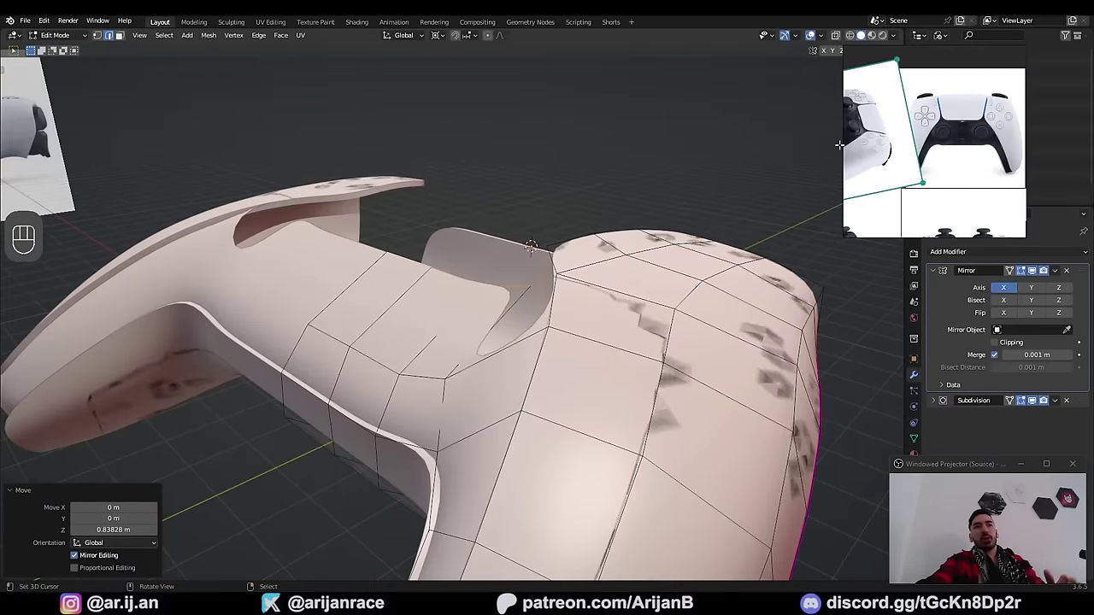
scroll(931, 141, up, 5)
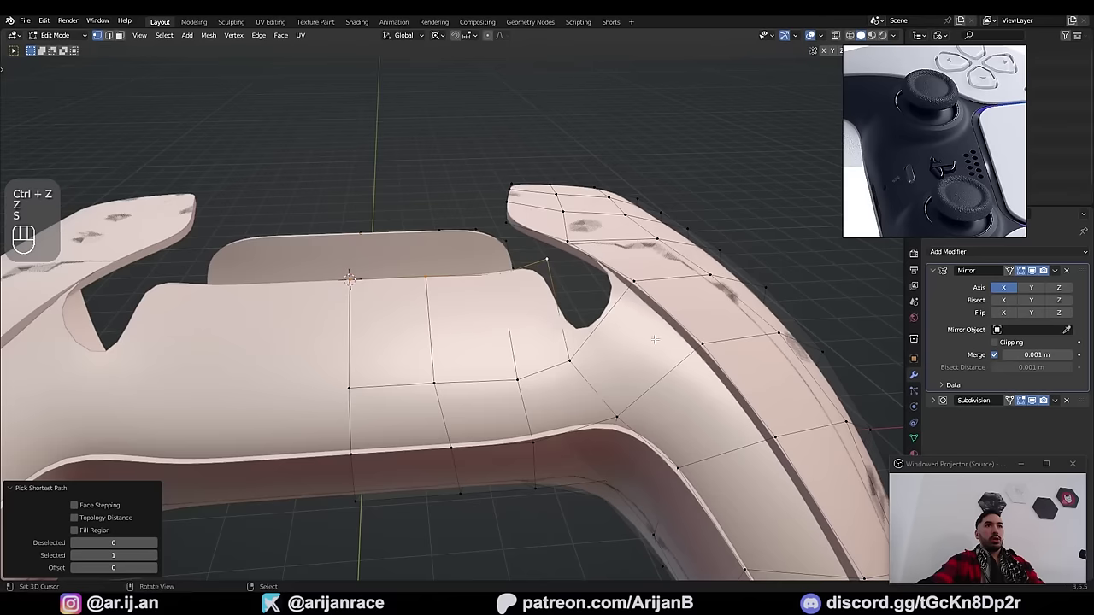
key(s)
click(588, 328)
middle_drag(588, 329, 489, 318)
middle_drag(505, 318, 479, 321)
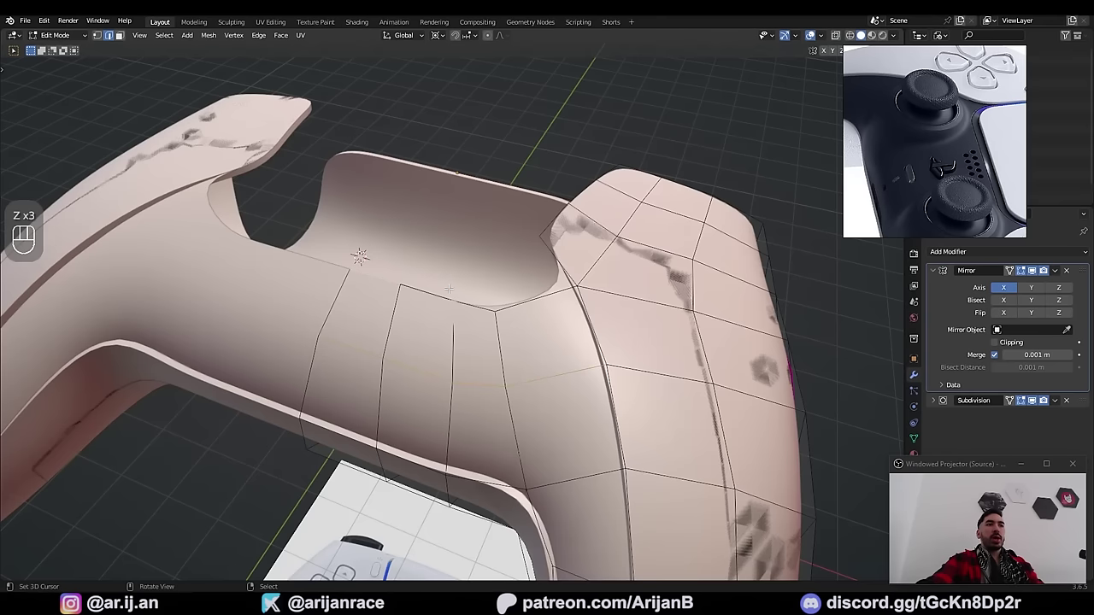
Step: Adjust the edge path across the body's front face and give the body a purple color
ctrl+right_click(540, 298)
key(z)
key(w)
mouse_move(143, 217)
click(223, 298)
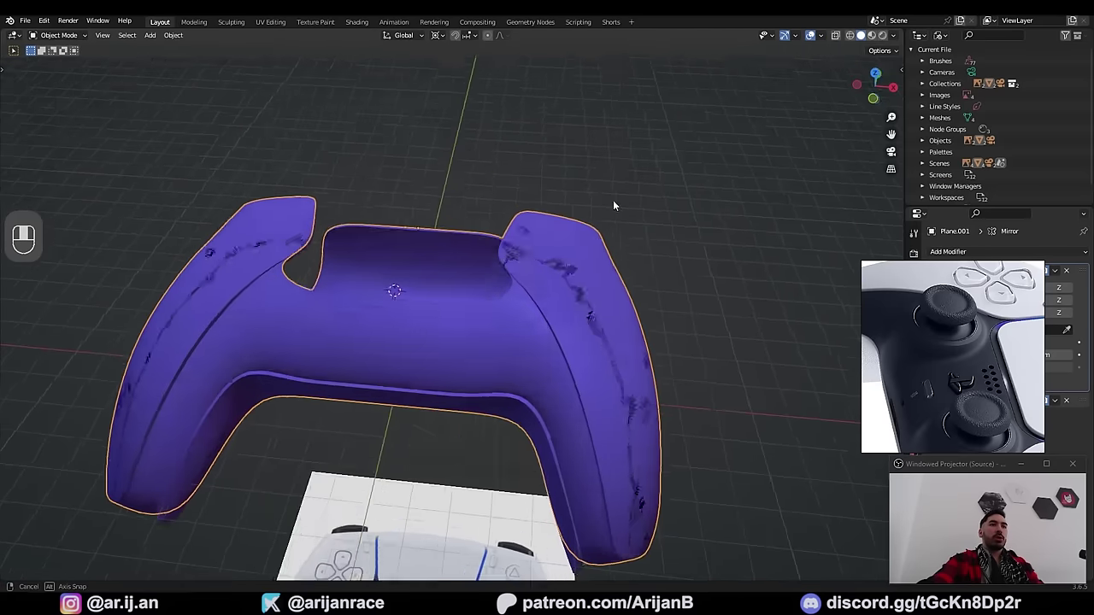
Step: Undo the last extrusion and scale the front panel's inner row of vertices from its center-line vertex in top view
middle_drag(613, 203, 503, 282)
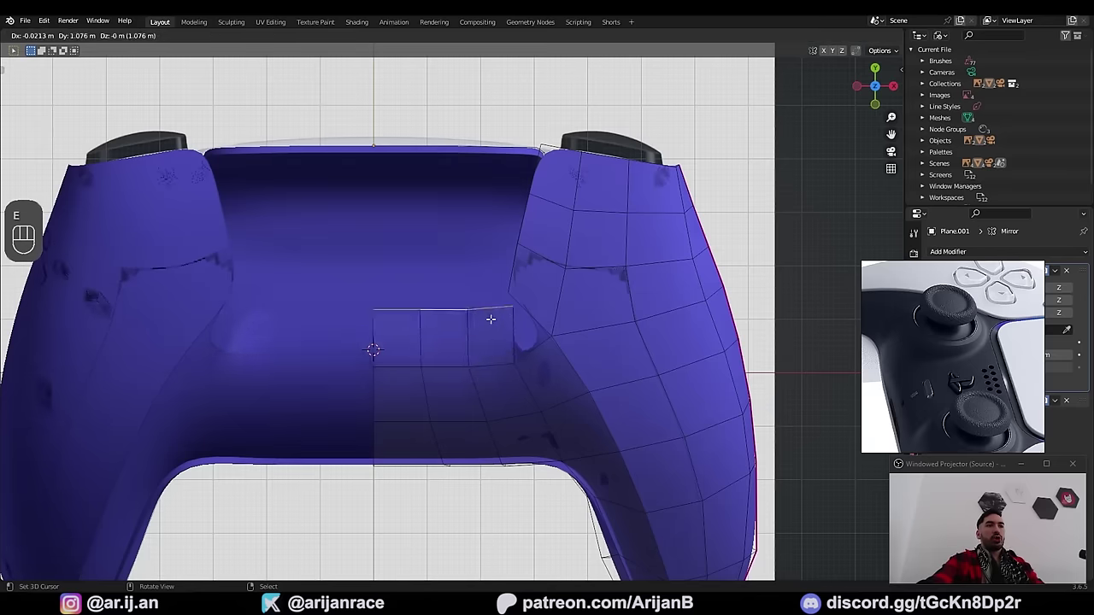
key(ctrl+z)
key(ctrl+z)
key(ctrl+z)
key(z)
key(z)
key(s)
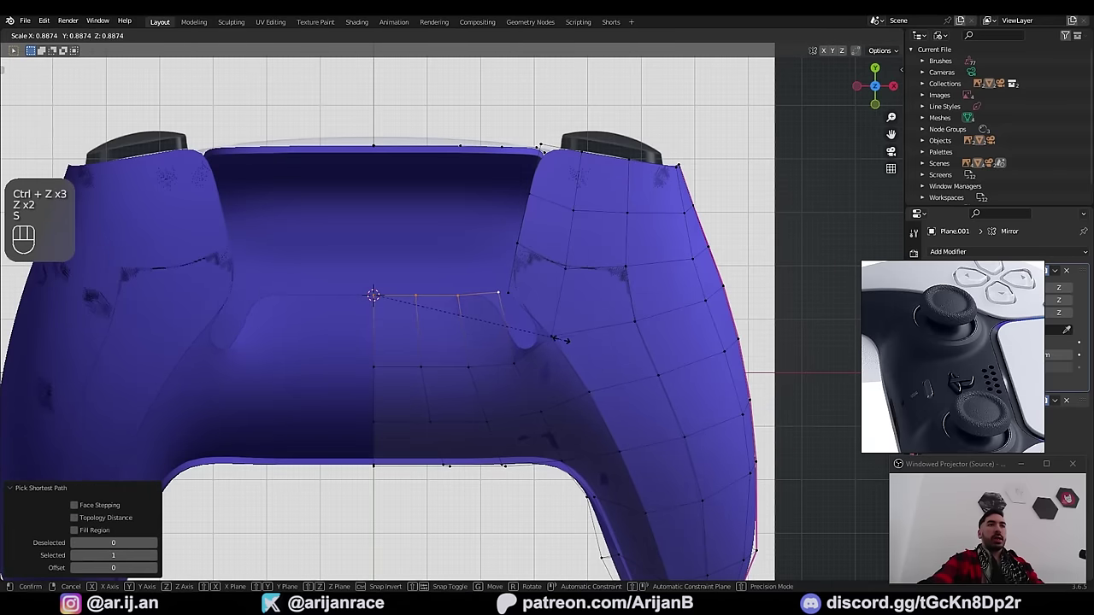
click(537, 333)
key(2)
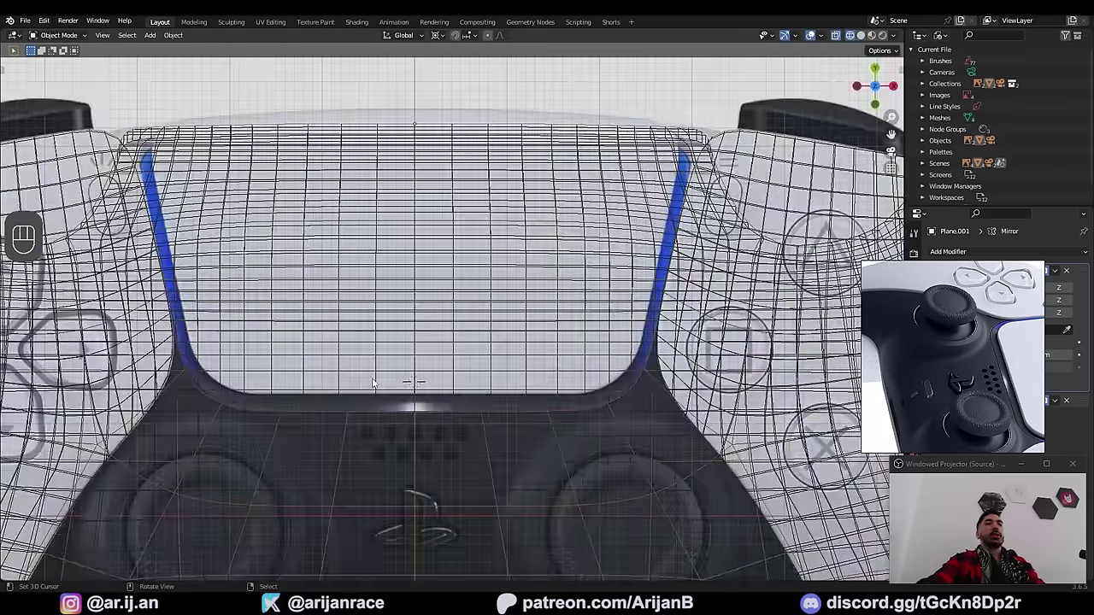
Step: Compare the body's inner edge with the touchpad and shell outlines of the top reference in wireframe
scroll(425, 419, up, 2)
scroll(624, 431, down, 3)
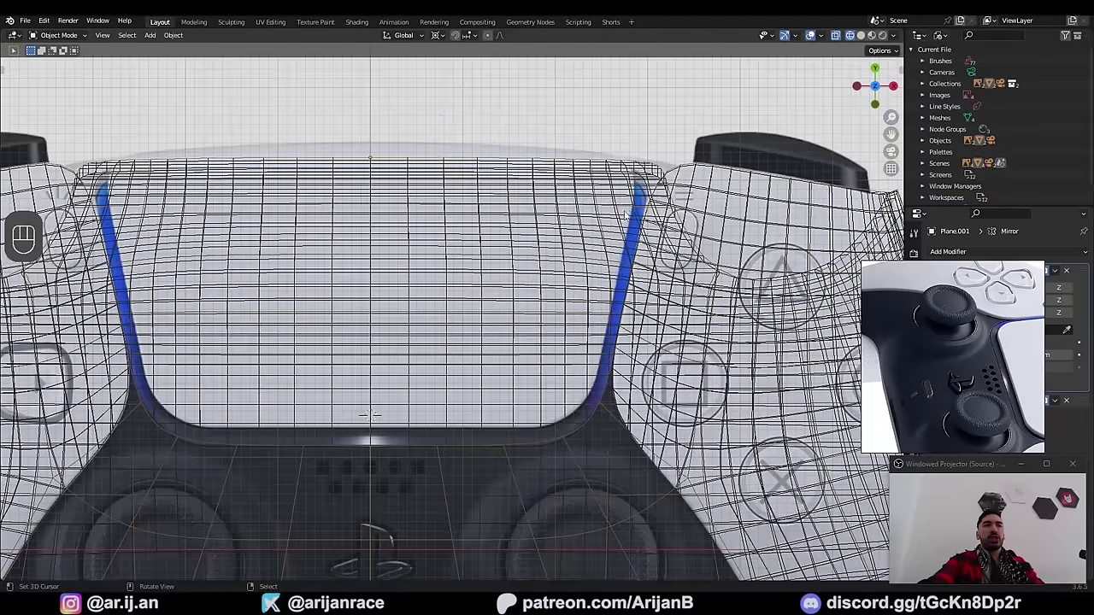
shift+middle_drag(612, 393, 614, 311)
scroll(614, 310, up, 3)
key(z)
key(z)
key(Tab)
scroll(574, 389, down, 1)
scroll(584, 383, down, 2)
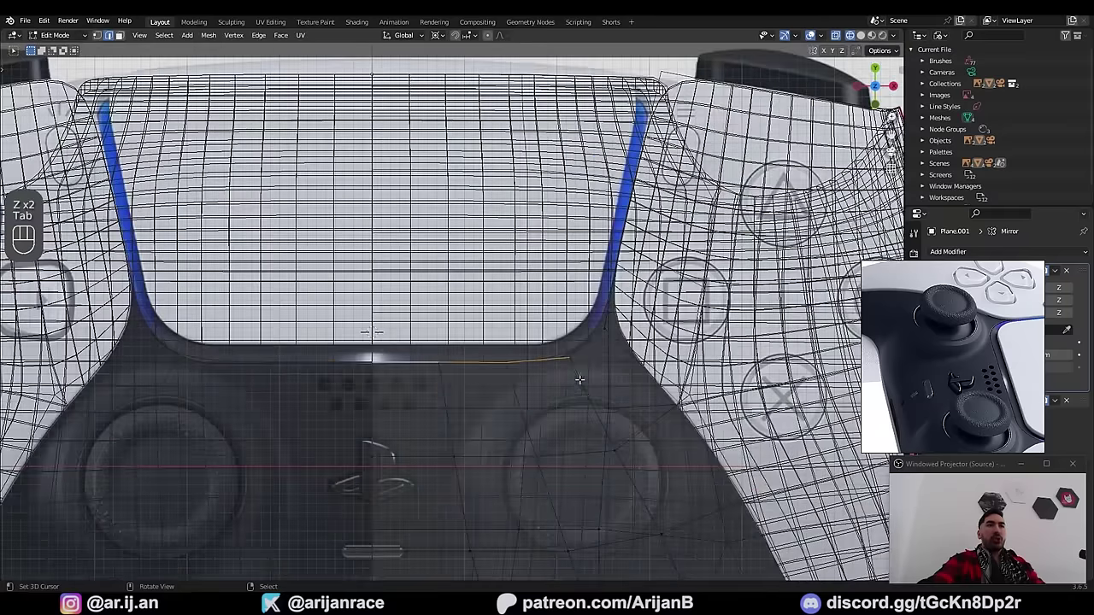
Step: Straighten the row of vertices below the touchpad by scaling it along Y from its center-line vertex
scroll(603, 325, up, 2)
key(z)
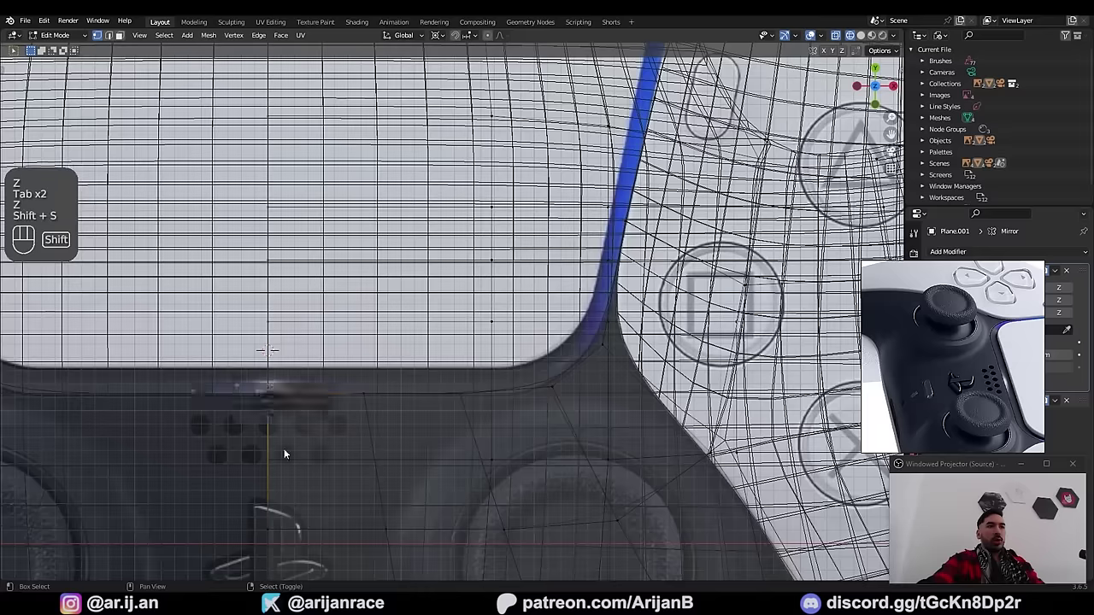
ctrl+click(530, 399)
key(s)
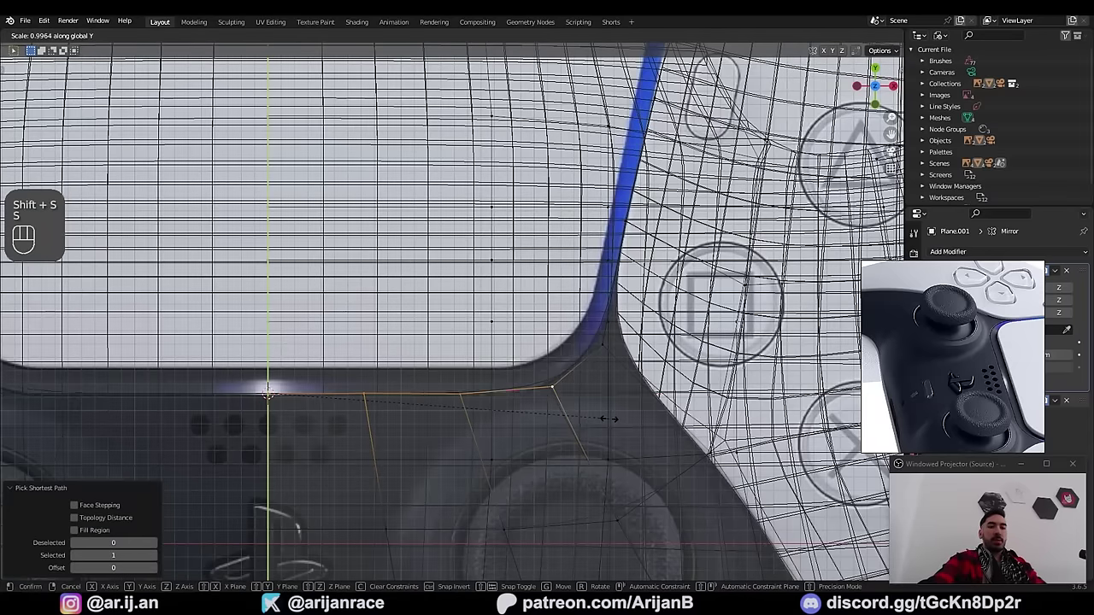
click(608, 419)
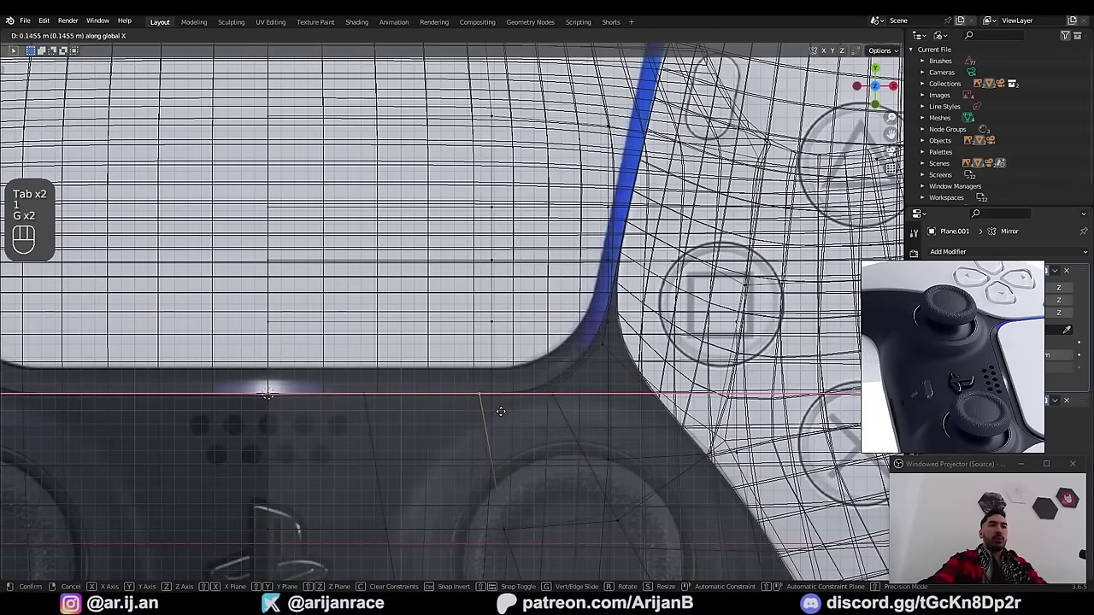
Step: Move the row's vertex near the touchpad's lower right corner about 0.21 m along X and compare it with the reference
click(501, 411)
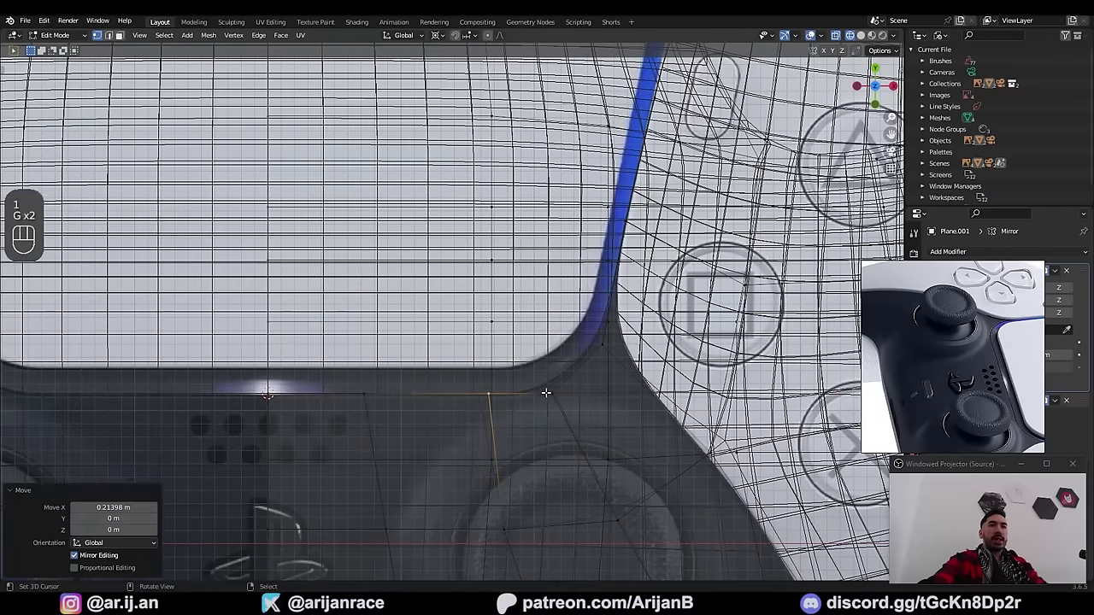
key(z)
key(Tab)
key(z)
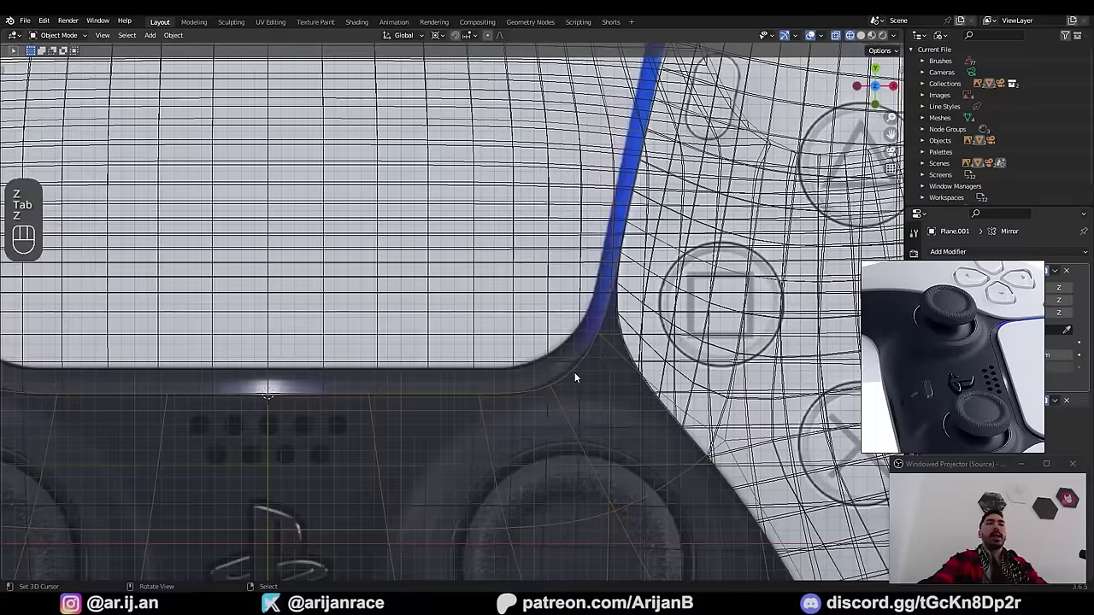
Step: Slide the body's vertex beside the touchpad's right edge along its edge and compare the corner in solid view
key(z)
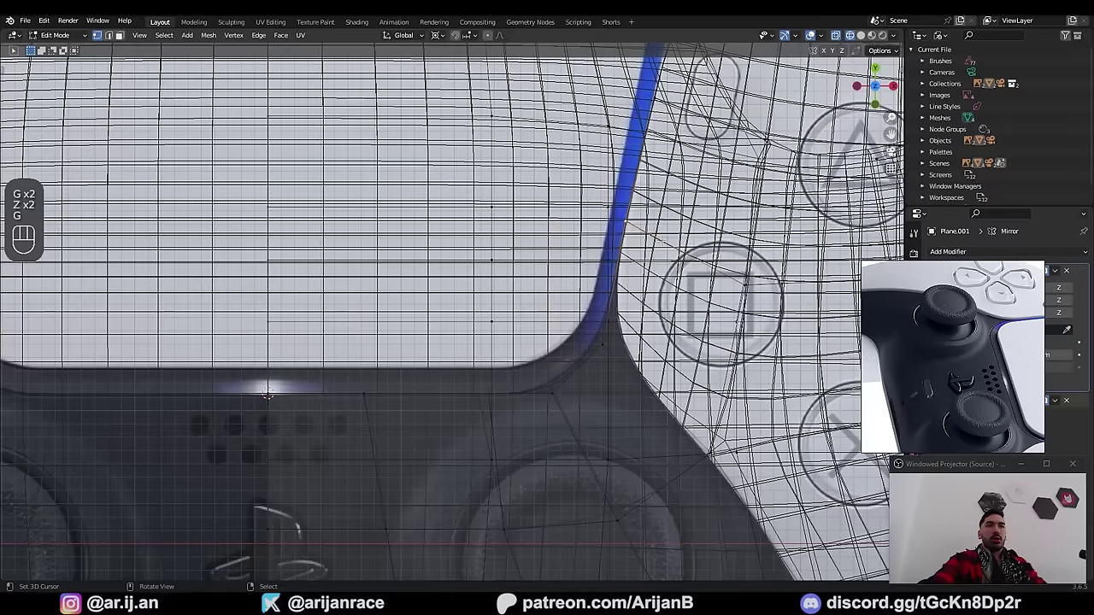
key(g)
key(g)
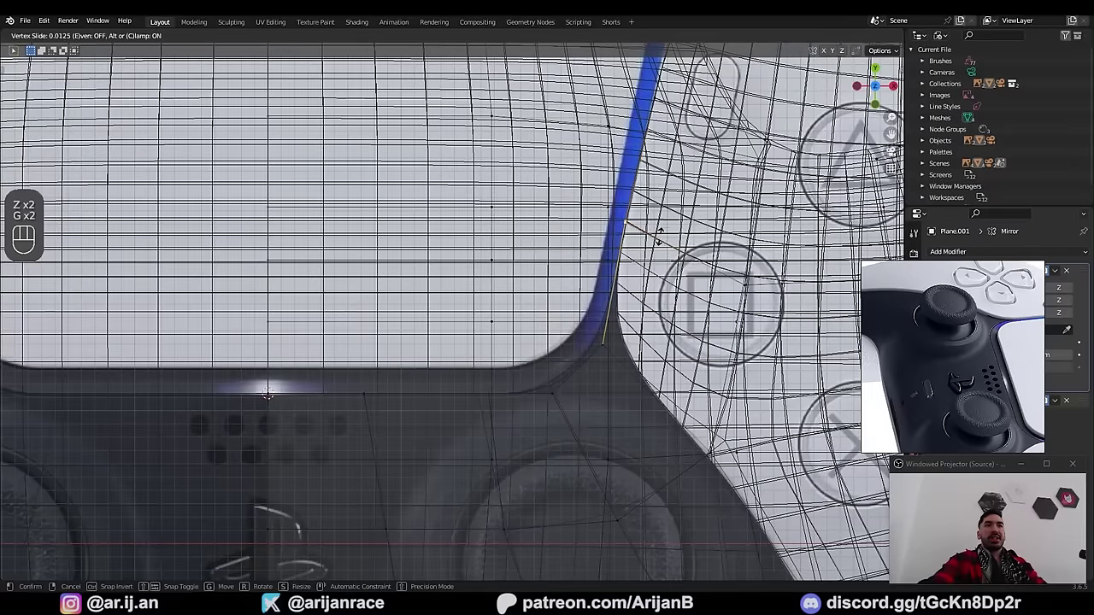
click(637, 318)
key(z)
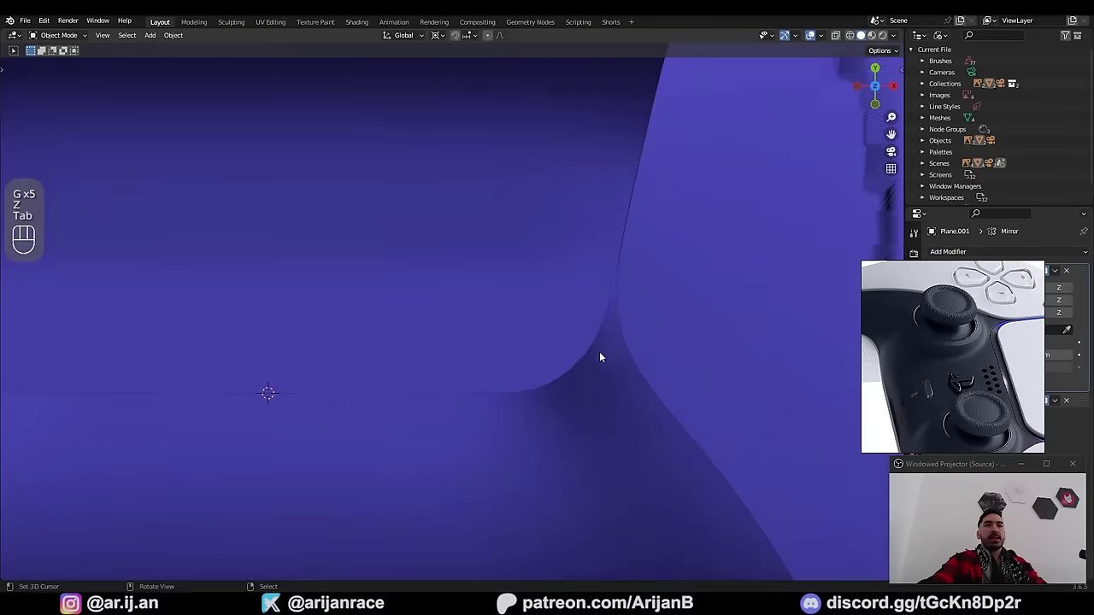
key(Tab)
key(Tab)
Step: Scale the row of body vertices below the touchpad along Z from the vertex at the touchpad's corner
middle_drag(598, 354, 518, 378)
scroll(458, 306, down, 5)
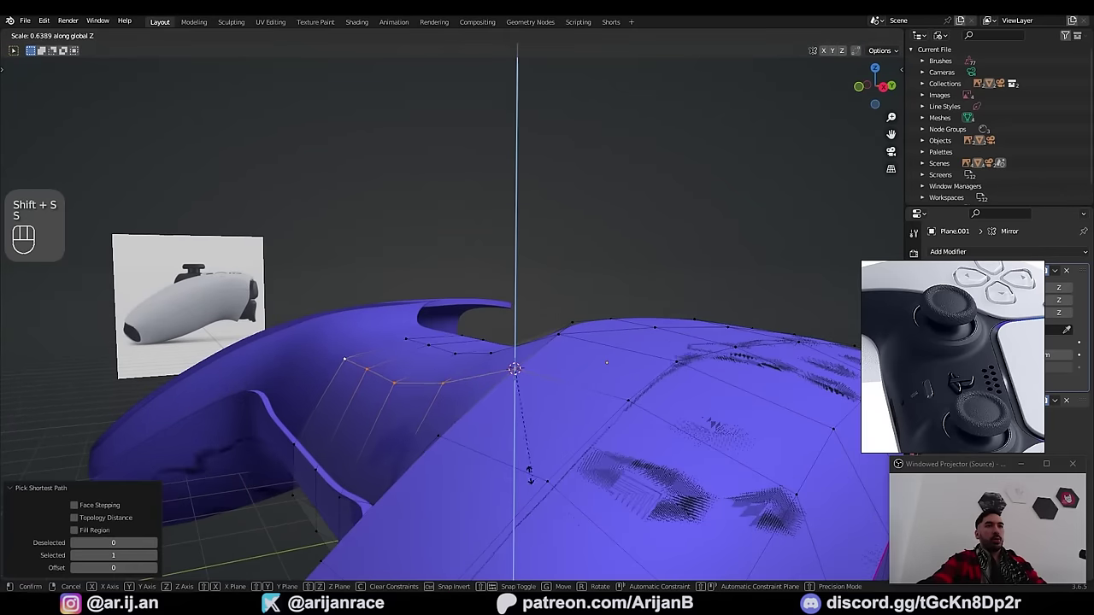
click(488, 453)
middle_drag(488, 452, 528, 401)
right_click(528, 400)
key(s)
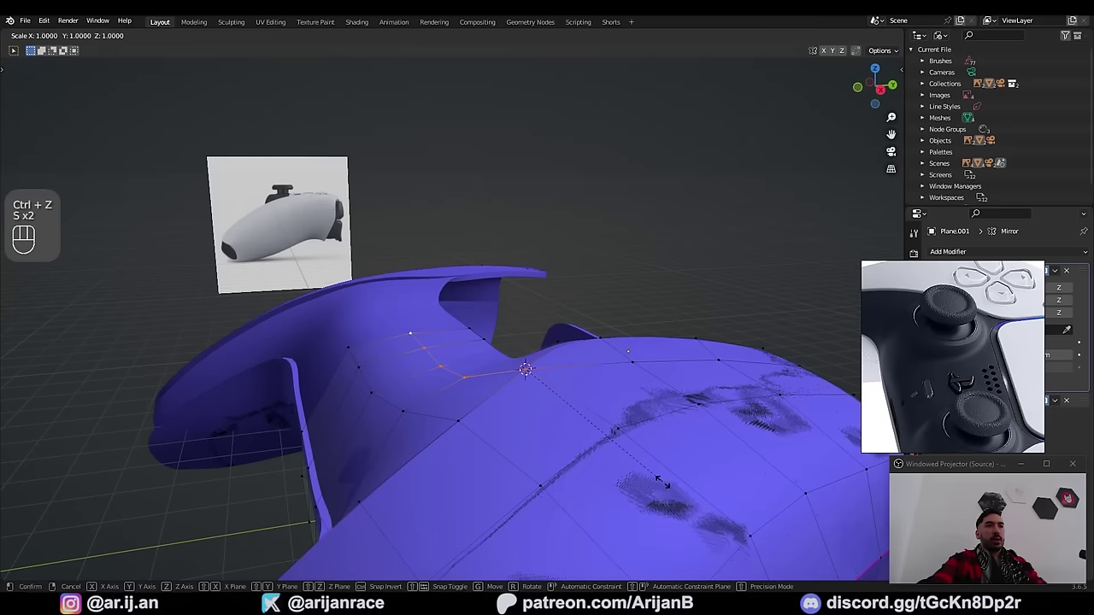
key(z)
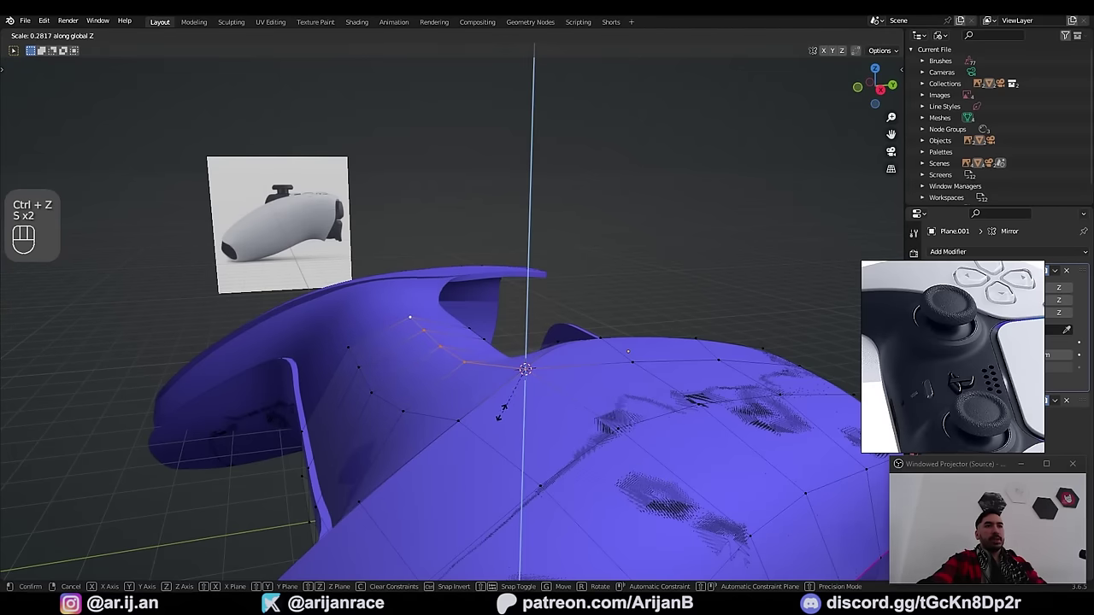
click(510, 394)
right_click(523, 368)
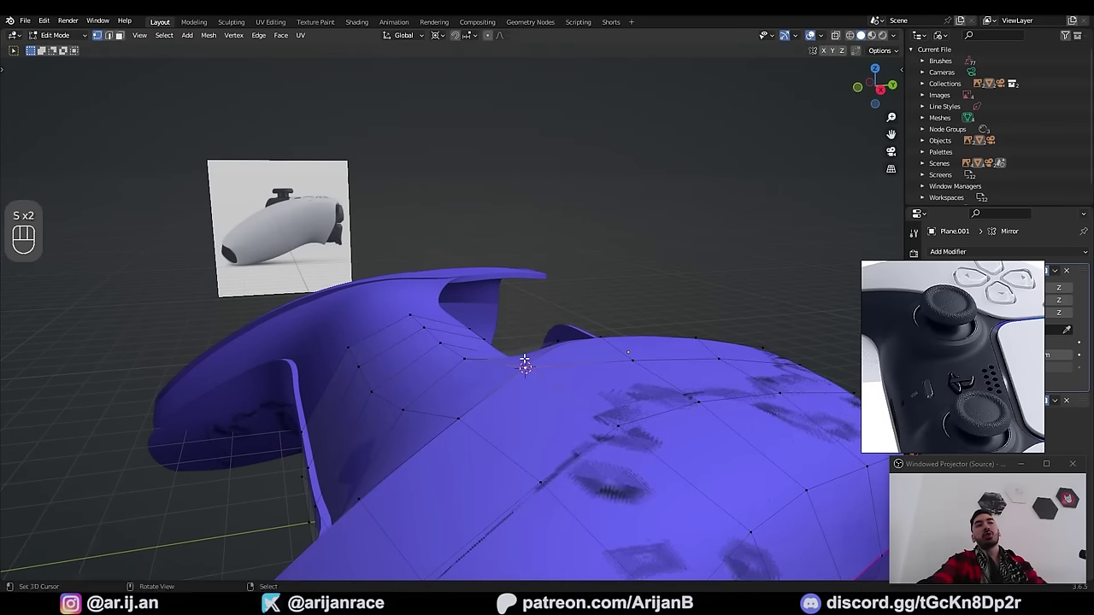
Step: Adjust the corner vertex and flatten the row below the touchpad with a Z scale of 0, checking the reference
key(g)
click(527, 364)
middle_drag(526, 364, 581, 347)
ctrl+click(580, 345)
key(s)
key(z)
middle_drag(941, 405, 945, 372)
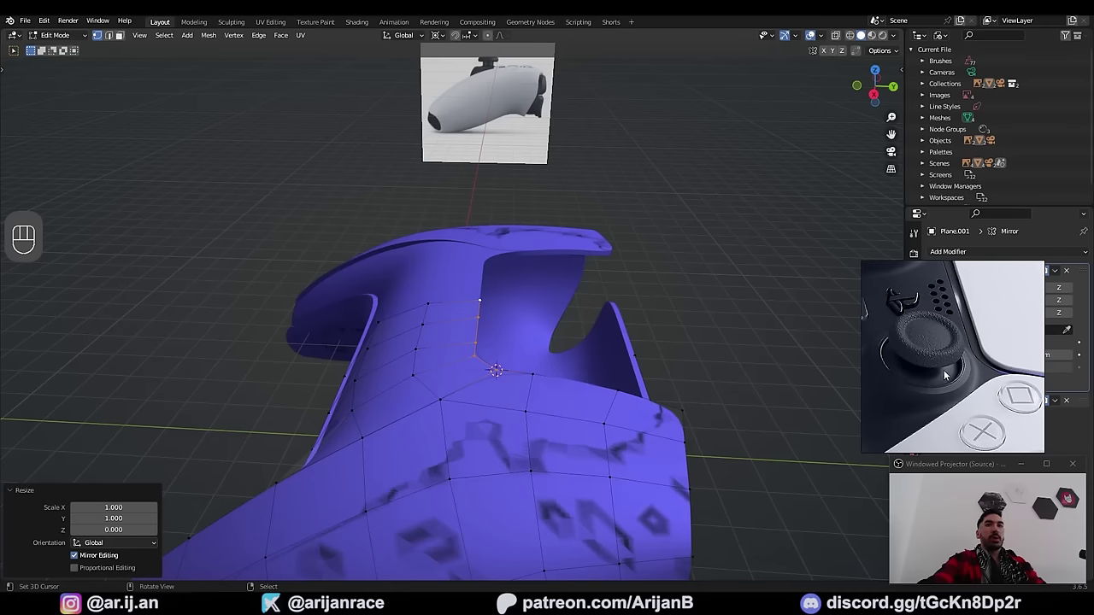
middle_drag(951, 291, 975, 340)
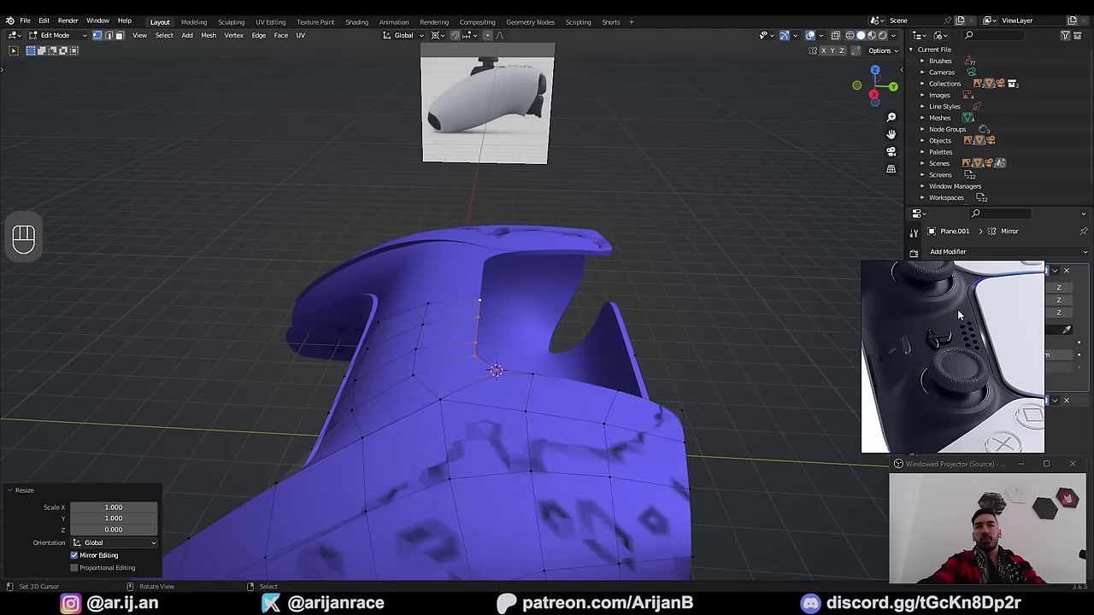
scroll(957, 313, down, 1)
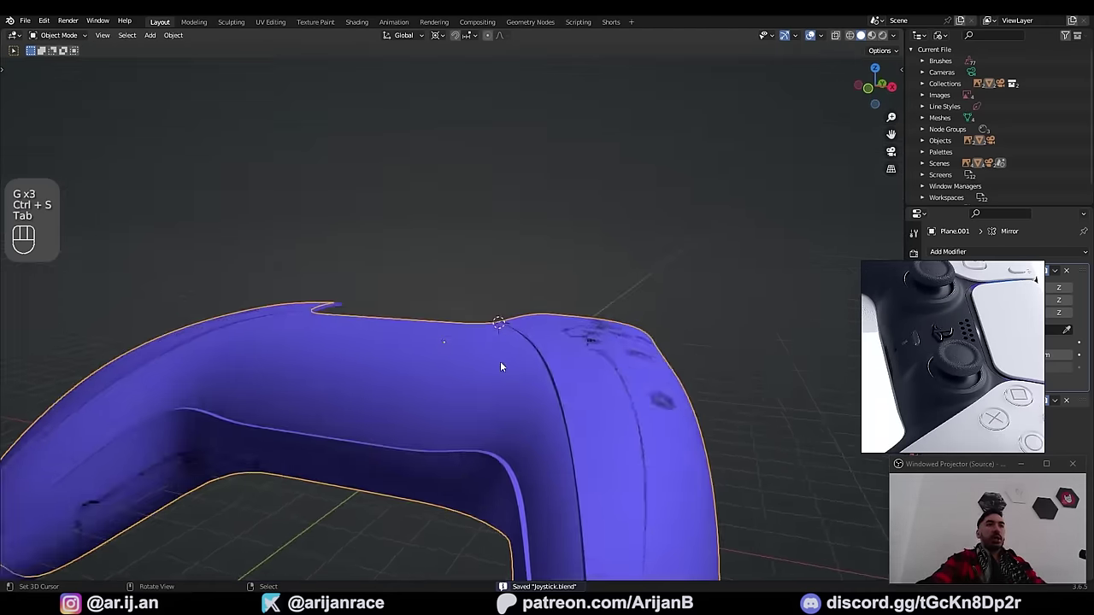
Step: Slide the vertex on the body's front panel near the right grip along its edge
middle_drag(501, 366, 474, 347)
key(Tab)
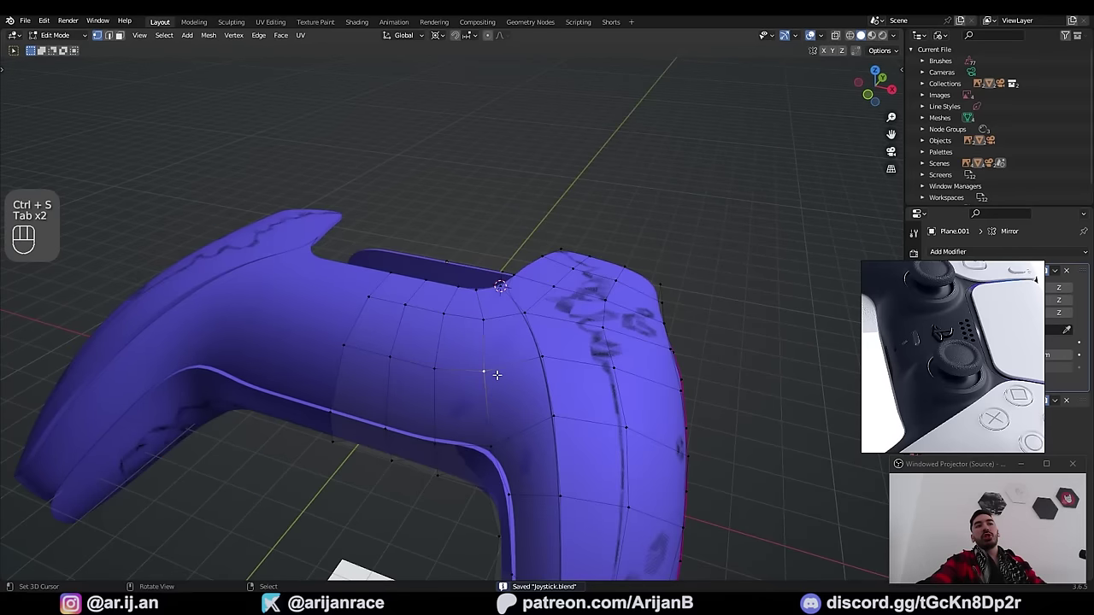
key(g)
key(g)
click(491, 368)
key(3)
right_click(395, 295)
ctrl+shift+right_click(517, 406)
middle_drag(517, 406, 954, 336)
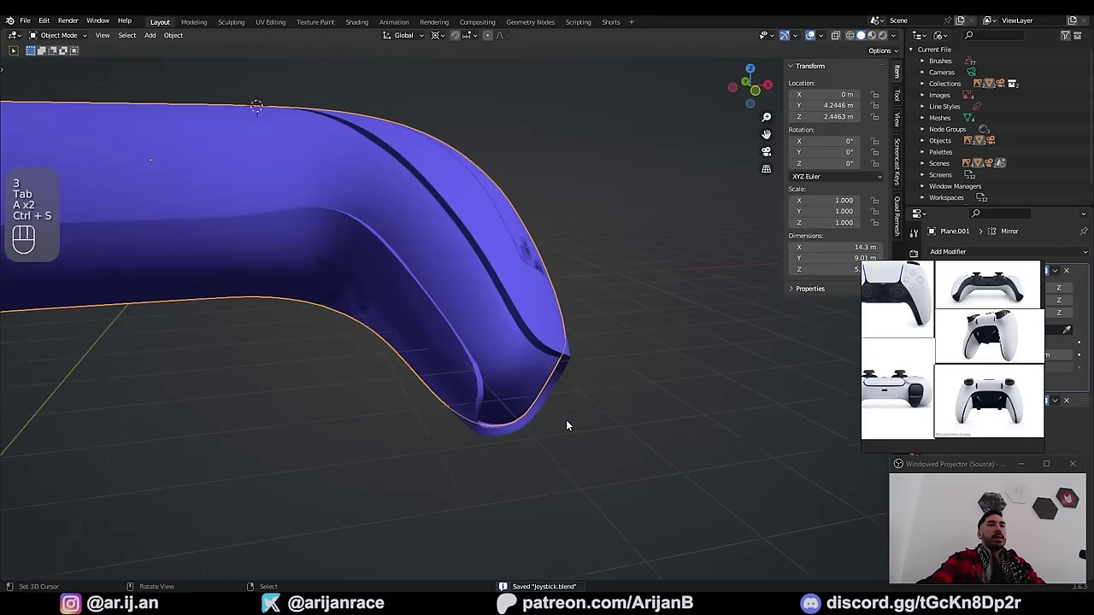
Step: Select the body's faces at the end of the right grip and inset them by about 0.37 m
key(Tab)
middle_drag(566, 419, 530, 392)
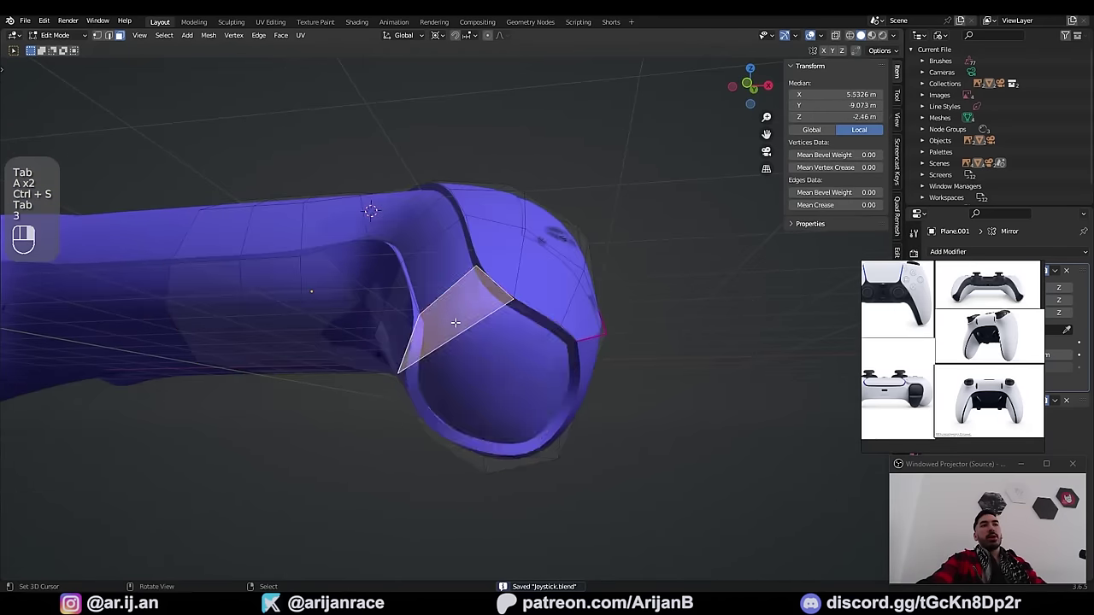
ctrl+shift+click(530, 392)
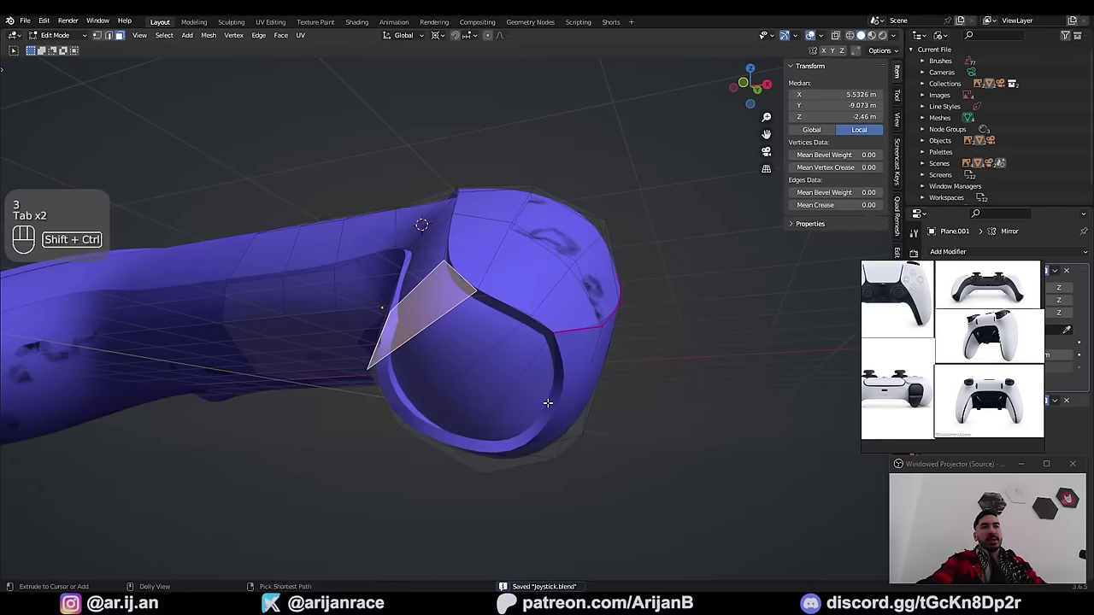
ctrl+shift+click(547, 403)
middle_drag(548, 403, 504, 418)
key(i)
click(581, 447)
middle_drag(581, 447, 438, 369)
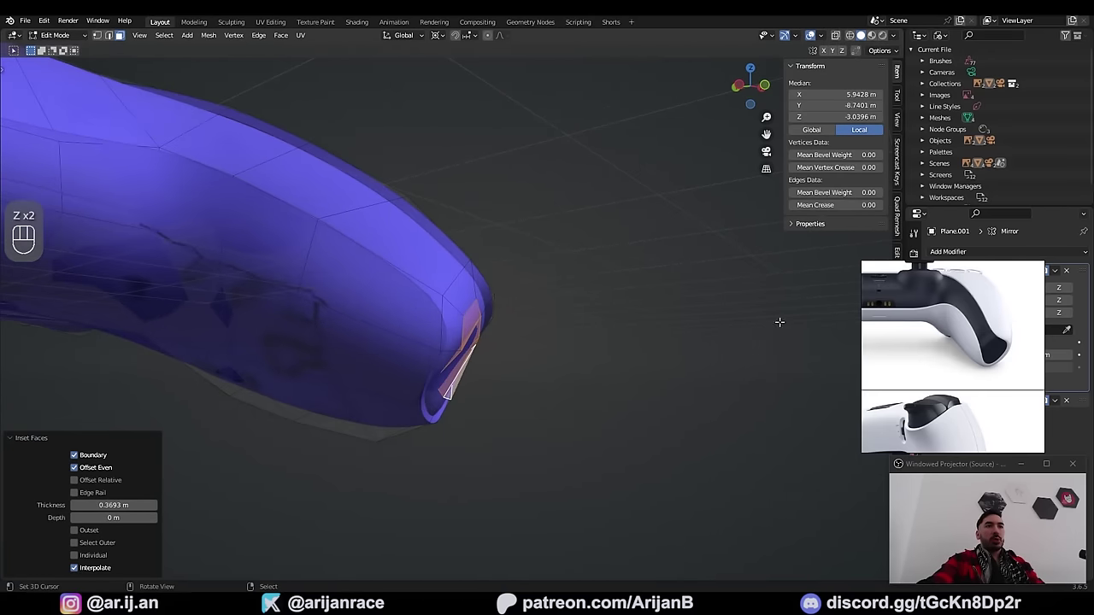
Step: Slide a corner vertex of the grip-end inset by a factor of 0.182 and compare the shape with the reference
key(w)
mouse_move(769, 324)
click(841, 359)
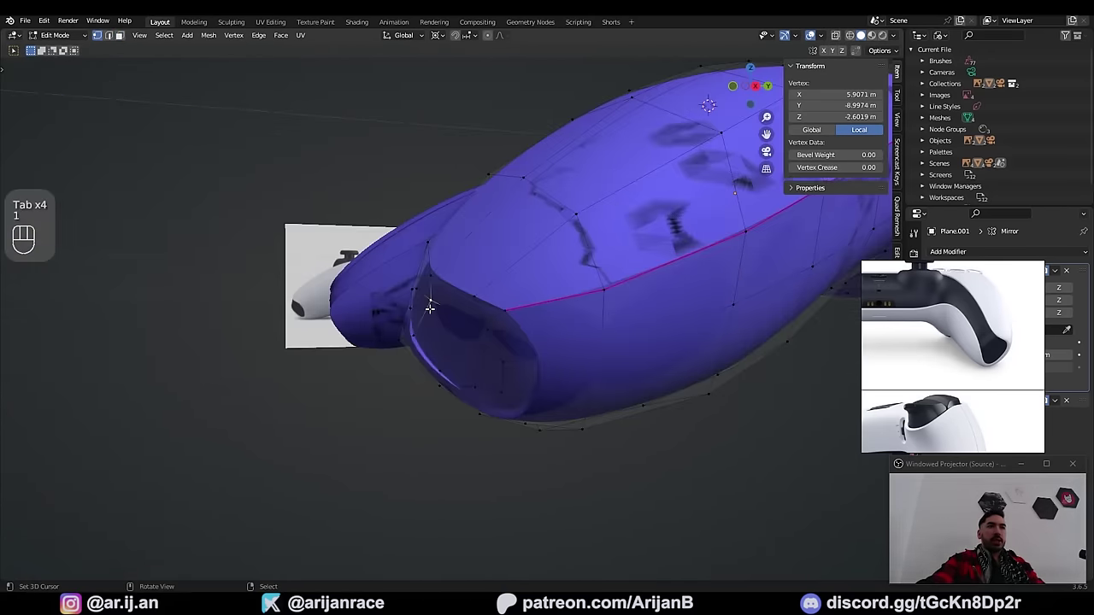
click(426, 297)
scroll(996, 378, up, 3)
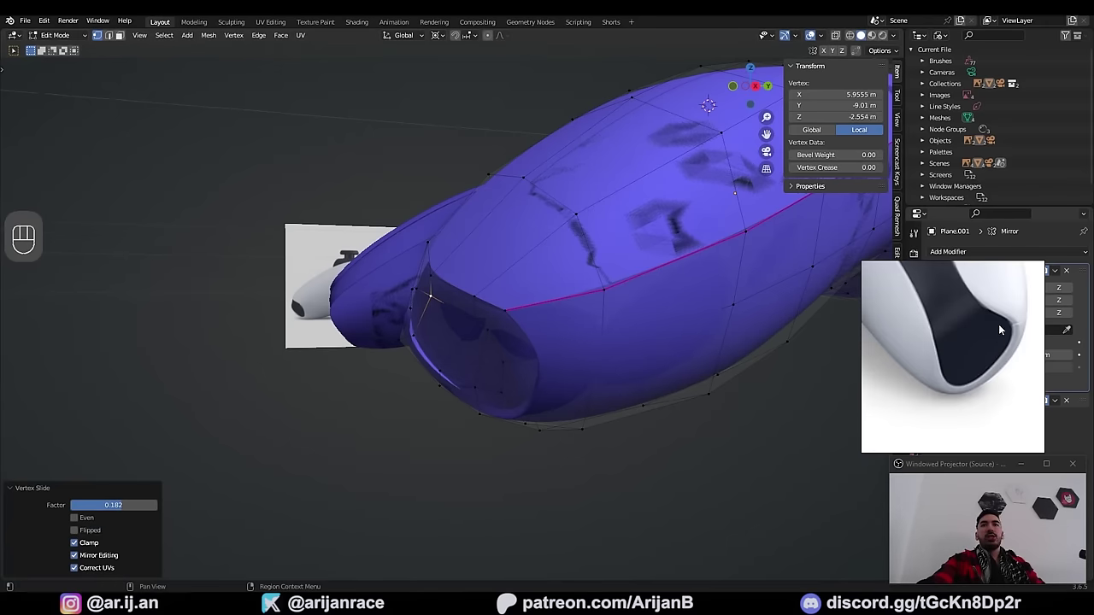
middle_drag(964, 342, 936, 348)
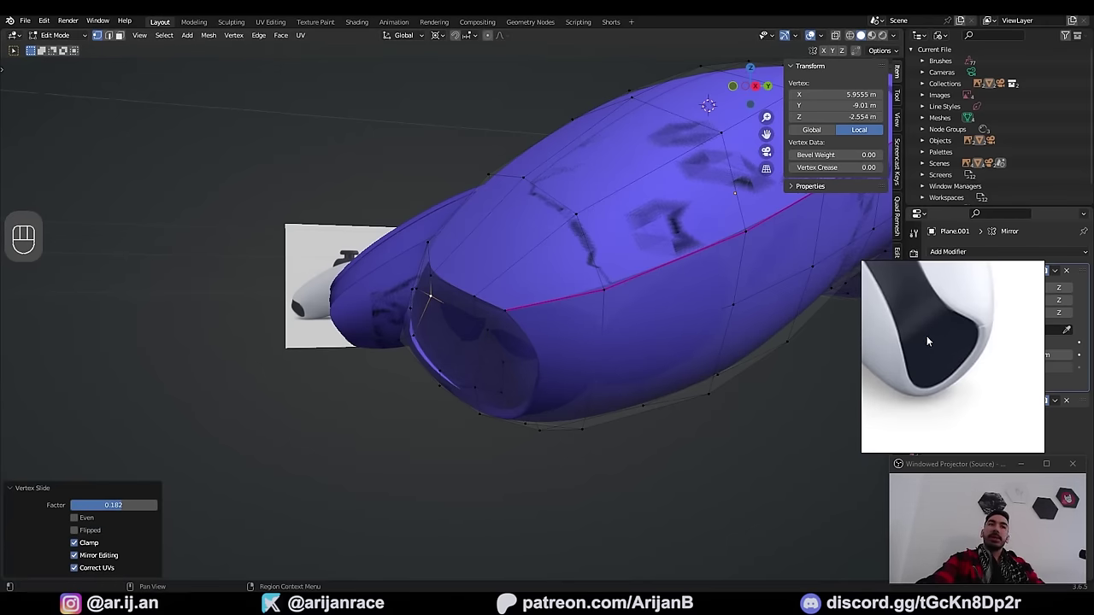
Step: Add an edge loop around the grip near its end and push the end cap's inner faces outward about 0.135 m
key(ctrl+r)
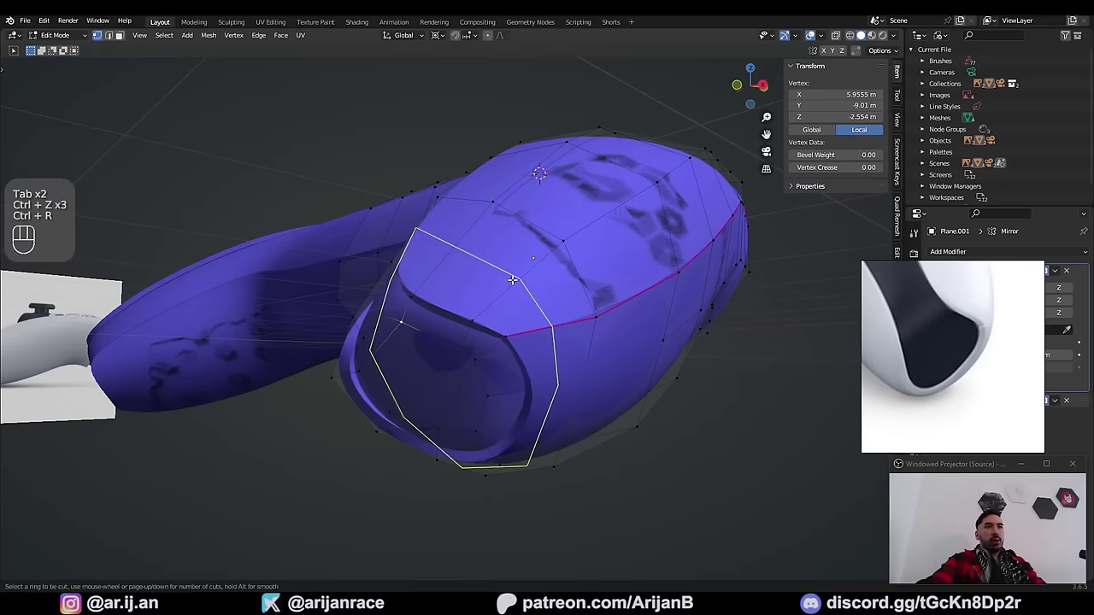
click(526, 272)
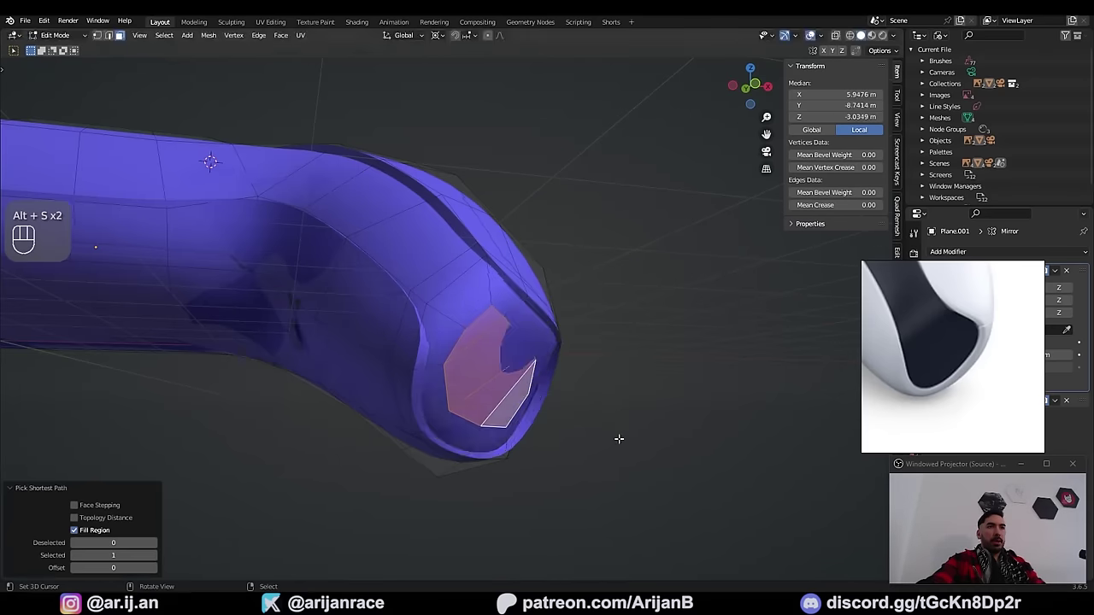
key(alt+s)
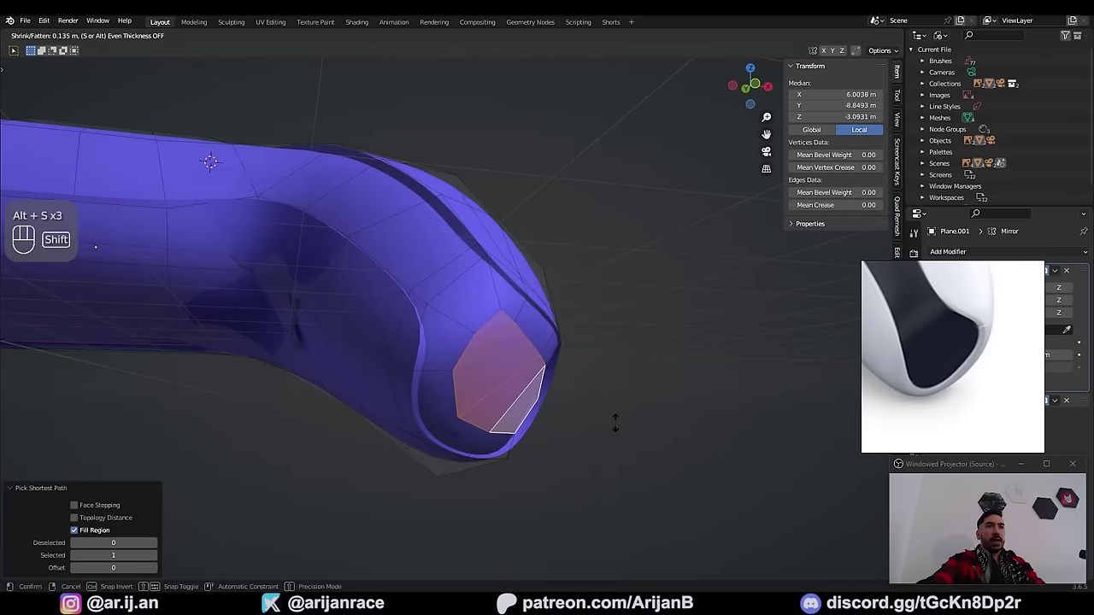
click(616, 423)
Step: Slide the inner edges along the outer side of the grip-end cap by factors of about 0.11 and 0.12
middle_drag(616, 423, 530, 423)
key(g)
key(g)
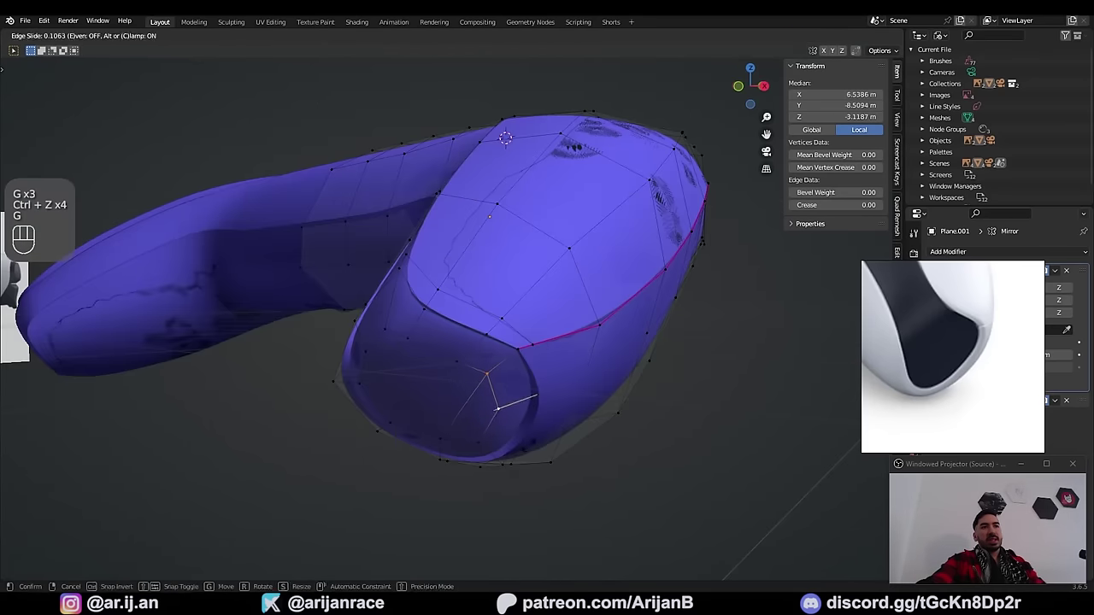
click(504, 415)
key(2)
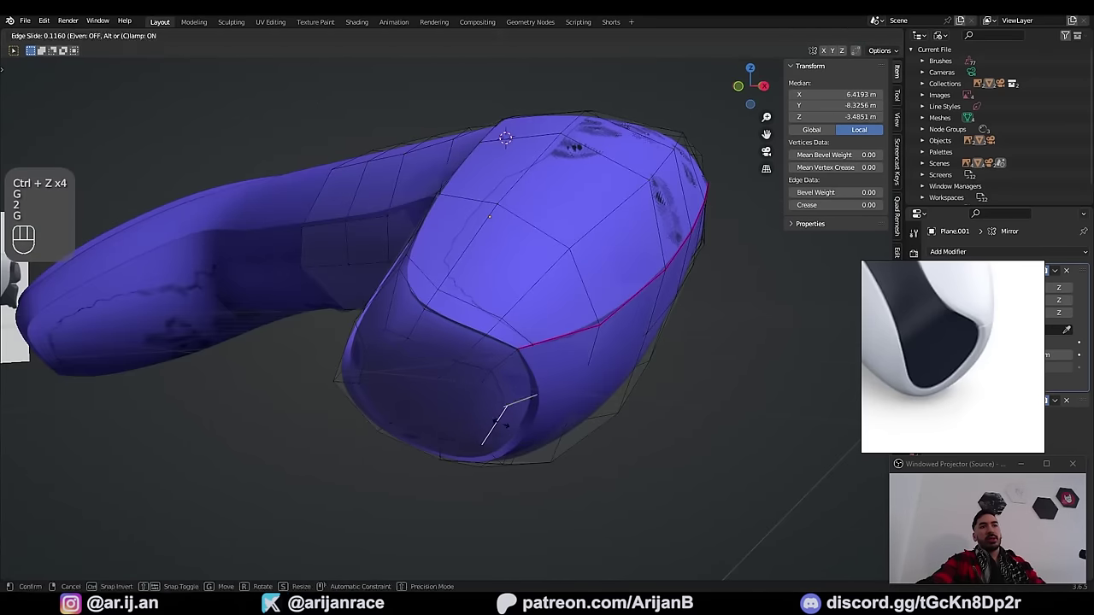
click(483, 443)
middle_drag(447, 371, 511, 360)
click(495, 435)
middle_drag(473, 436, 415, 505)
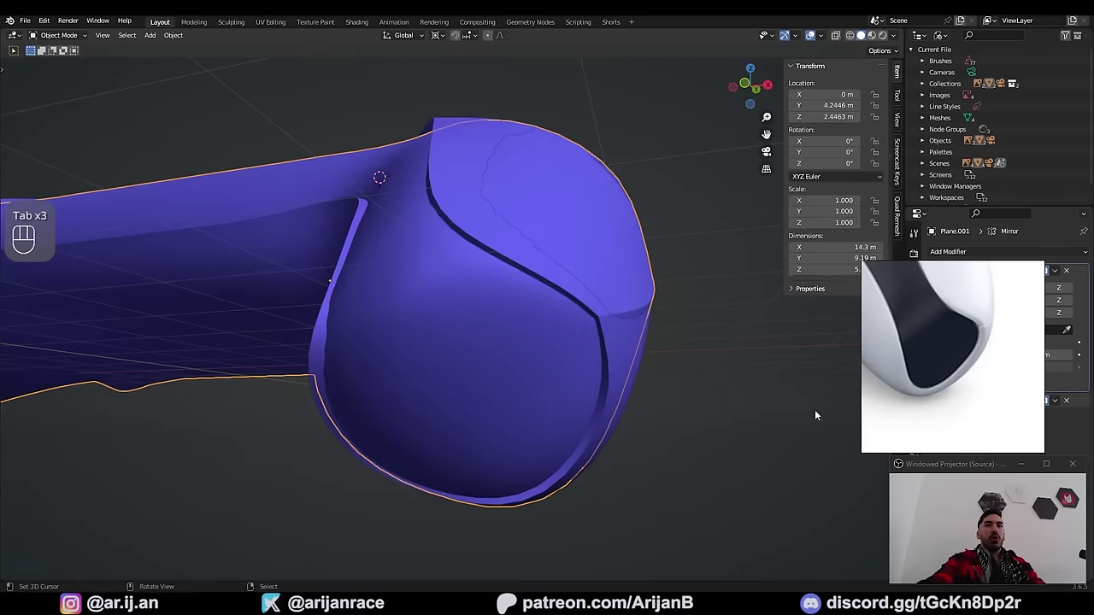
Step: Examine the rounded grip end and its fit inside the shell's rim from several angles
middle_drag(815, 416, 463, 264)
key(Tab)
key(Tab)
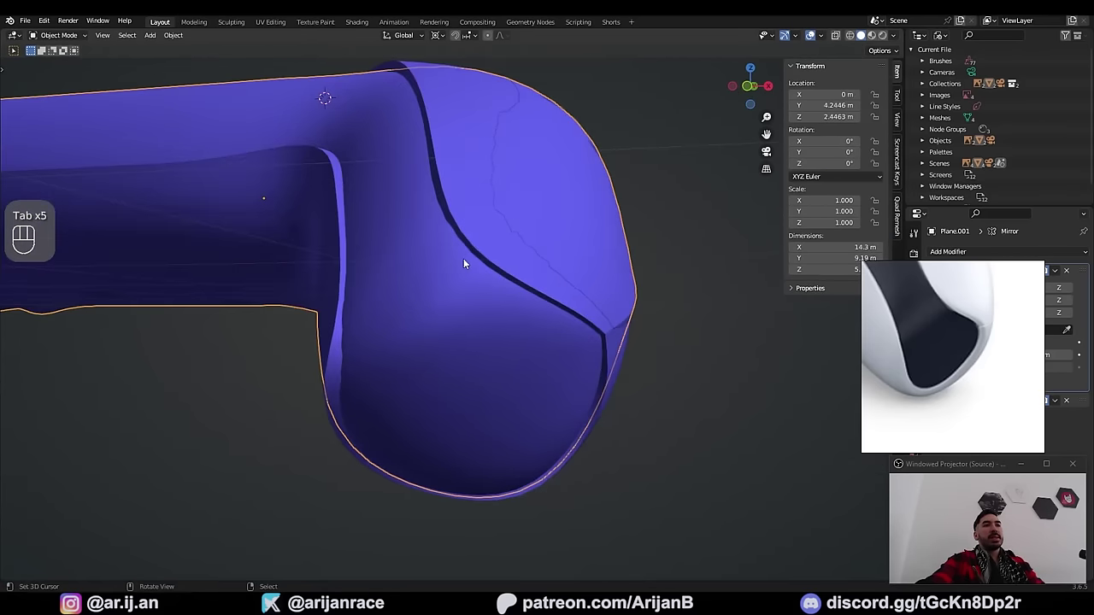
middle_drag(606, 366, 384, 343)
right_click(385, 339)
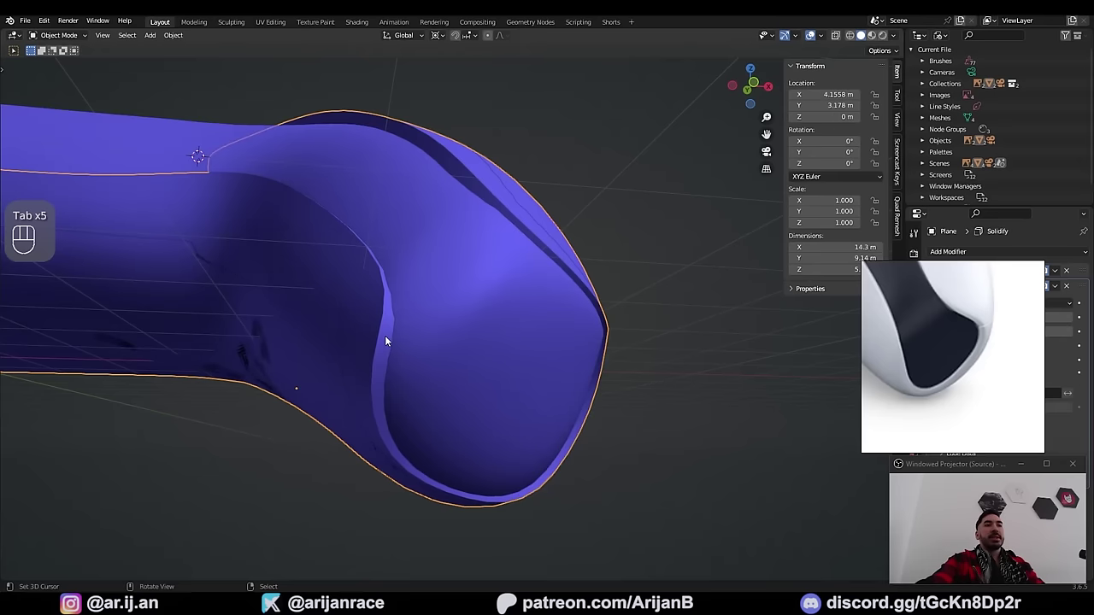
middle_drag(555, 244, 565, 345)
middle_drag(513, 350, 546, 462)
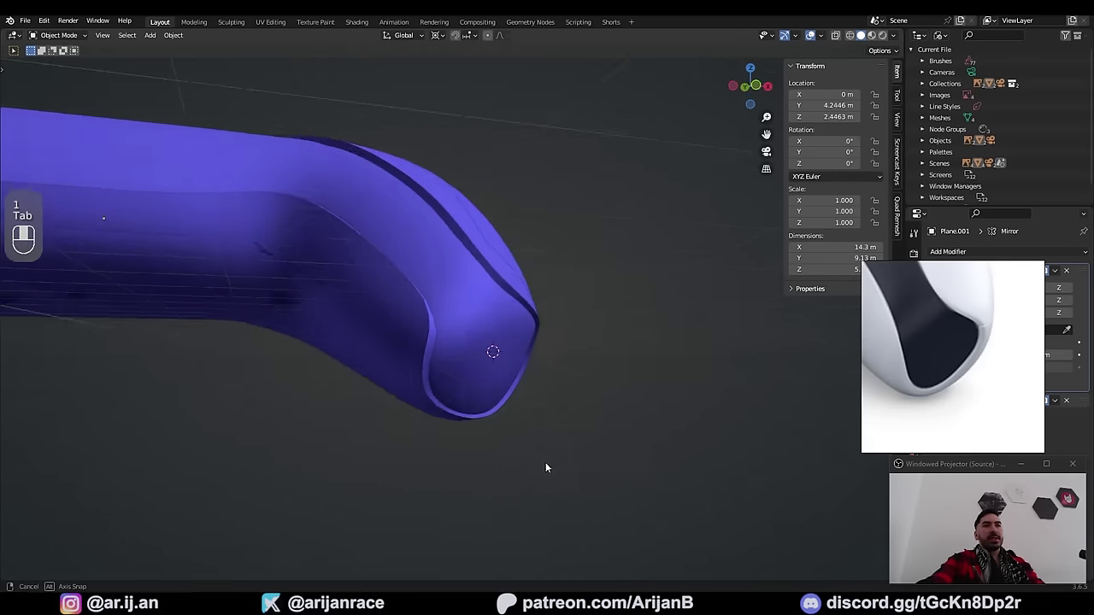
shift+middle_drag(479, 376, 513, 402)
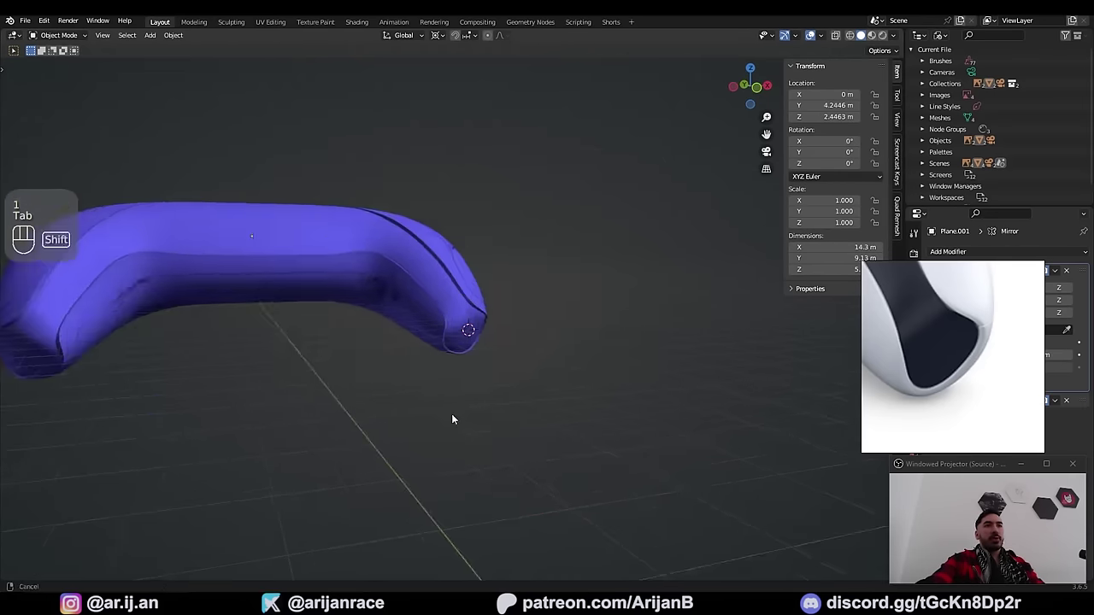
Step: Select the outer shell and save the file
right_click(593, 335)
key(ctrl+s)
middle_drag(513, 402, 588, 367)
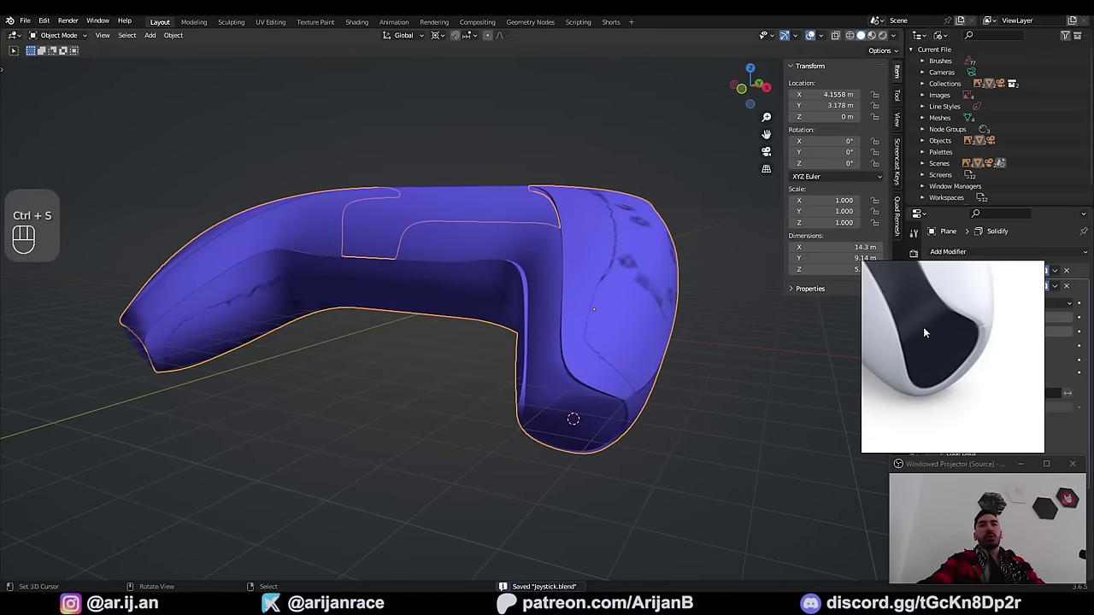
middle_drag(521, 368, 485, 325)
key(g)
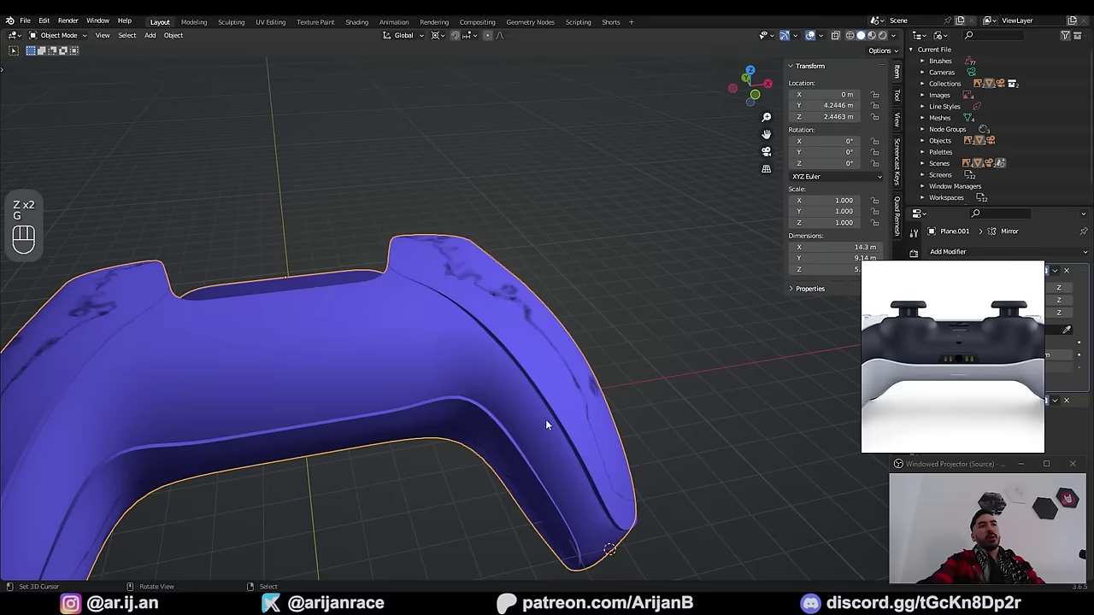
key(g)
key(g)
key(Escape)
Step: Try selecting the body's faces beneath the right shell, starting beside the touchpad opening, and examine the seam
middle_drag(546, 419, 494, 258)
key(3)
scroll(471, 286, down, 2)
scroll(466, 318, down, 1)
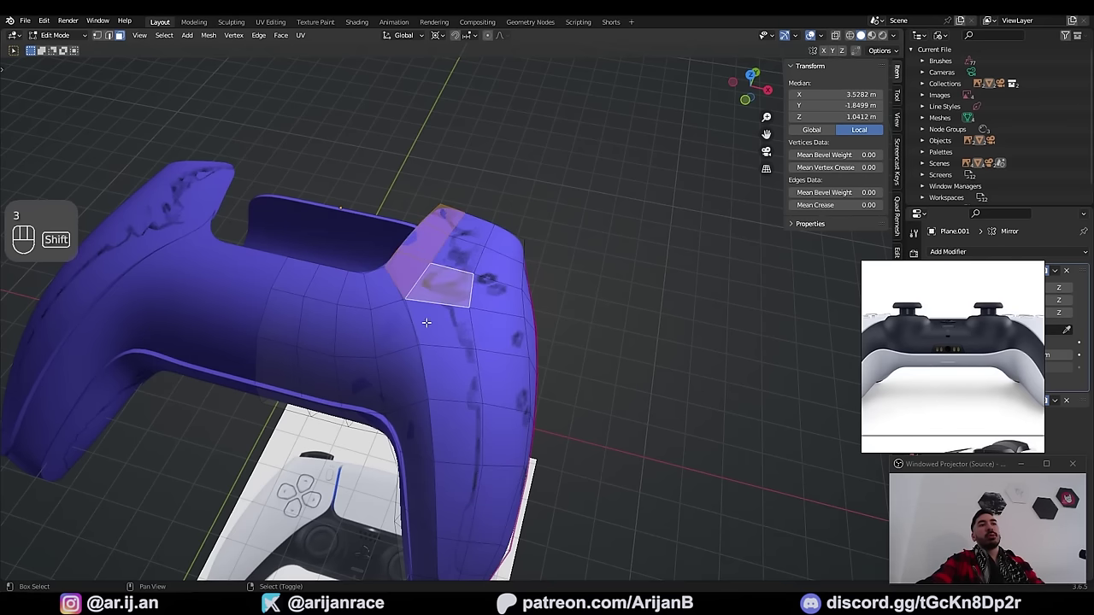
shift+right_click(448, 425)
middle_drag(448, 426, 466, 396)
scroll(462, 389, up, 3)
key(Tab)
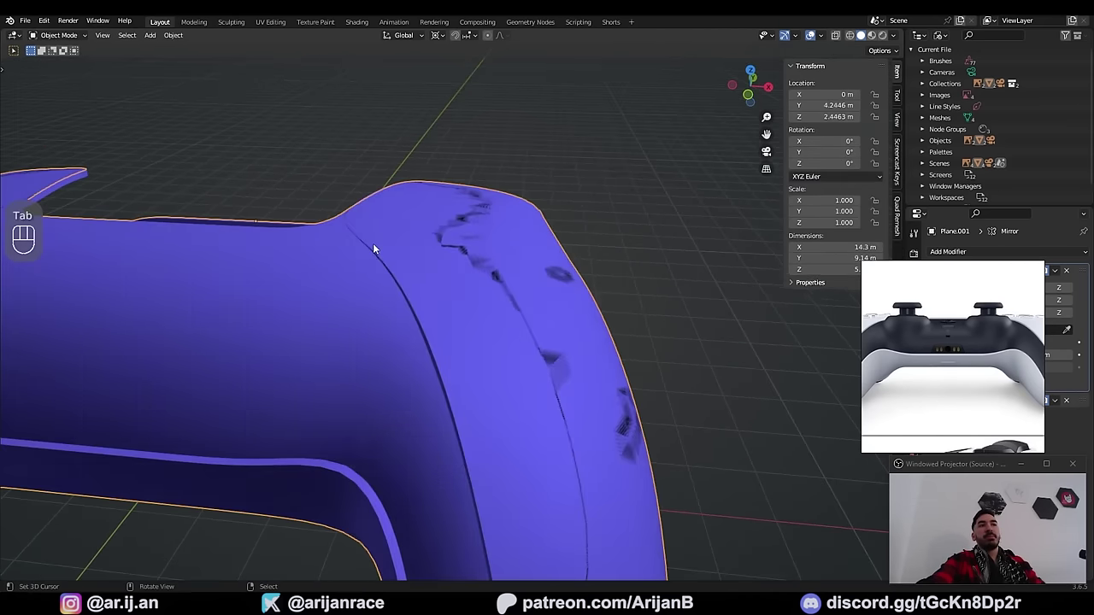
middle_drag(382, 297, 419, 292)
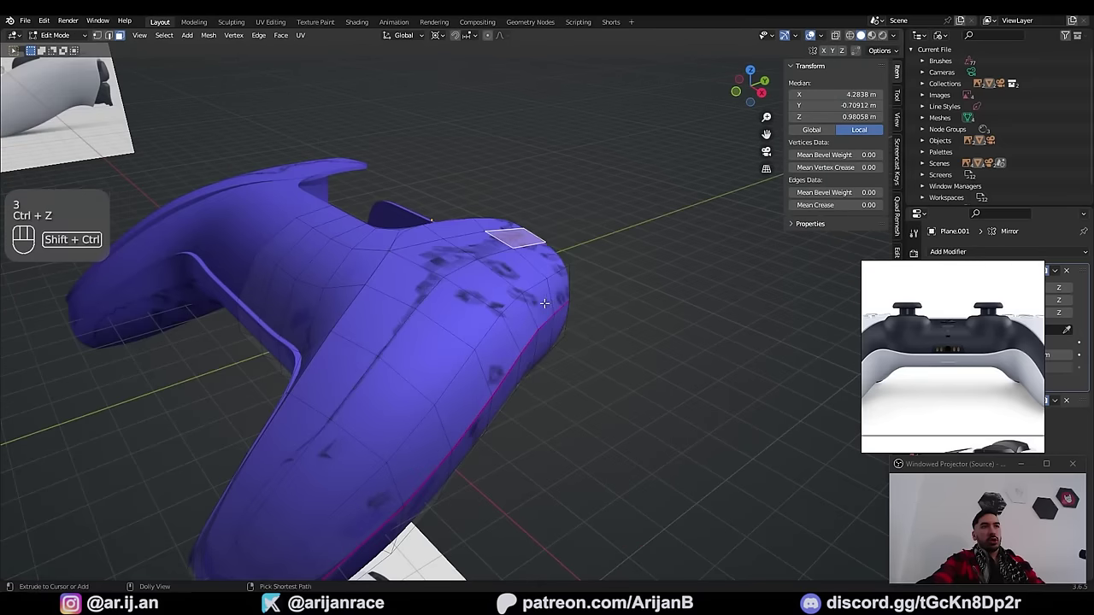
Step: Select the body's faces hidden beneath the upper side of the right shell and delete them
ctrl+shift+right_click(537, 305)
shift+click(494, 295)
ctrl+shift+right_click(371, 520)
middle_drag(371, 520, 502, 376)
key(x)
click(610, 386)
Step: Select the body's hidden underside faces from the right grip end to the centre line and delete them
shift+right_click(511, 229)
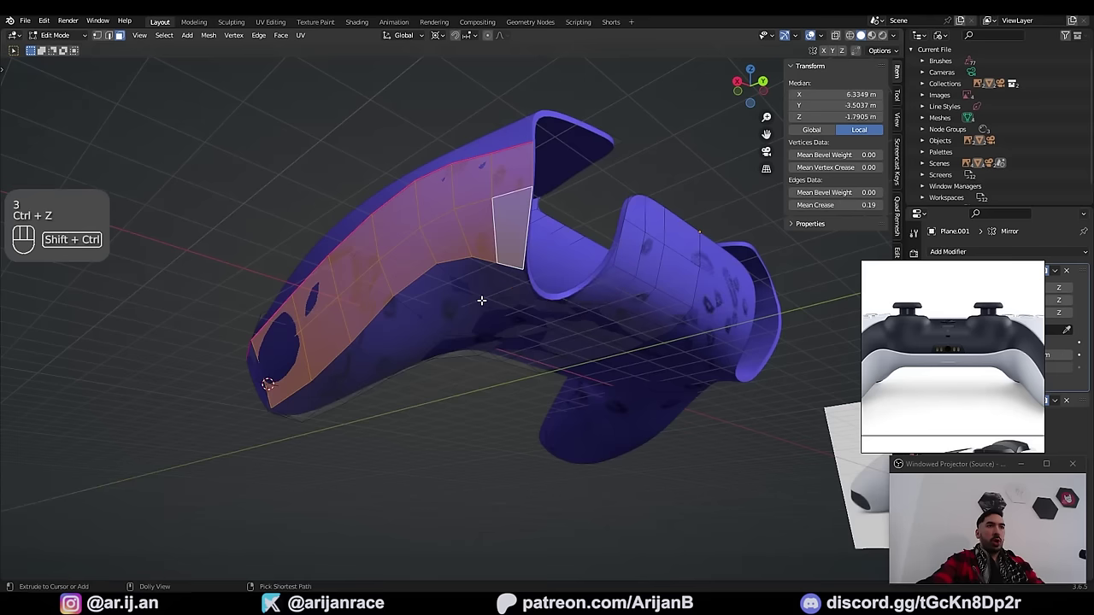
ctrl+shift+click(481, 300)
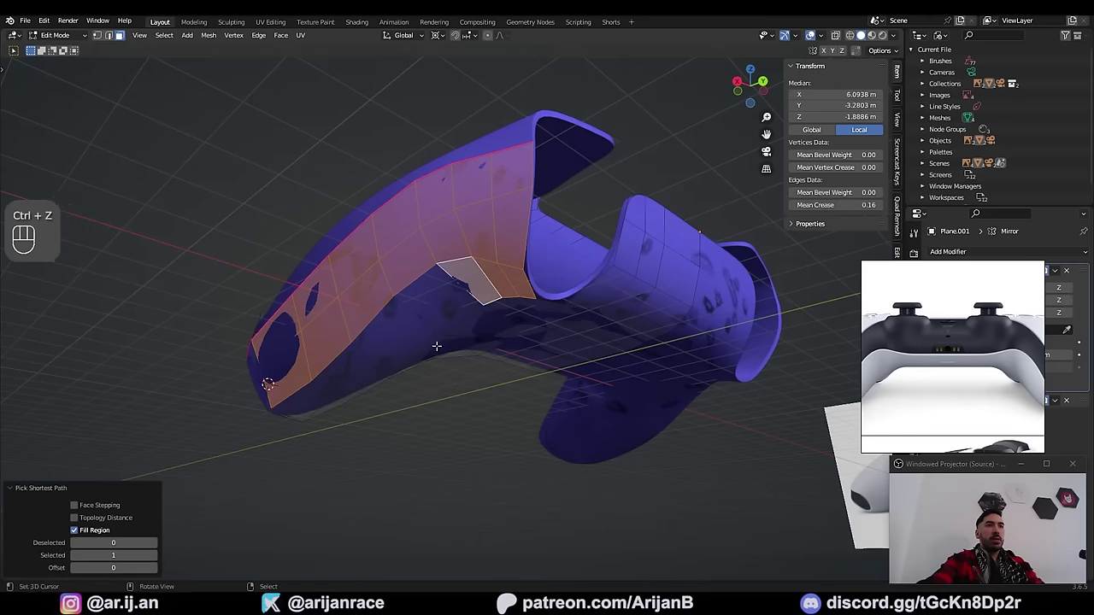
shift+right_click(317, 395)
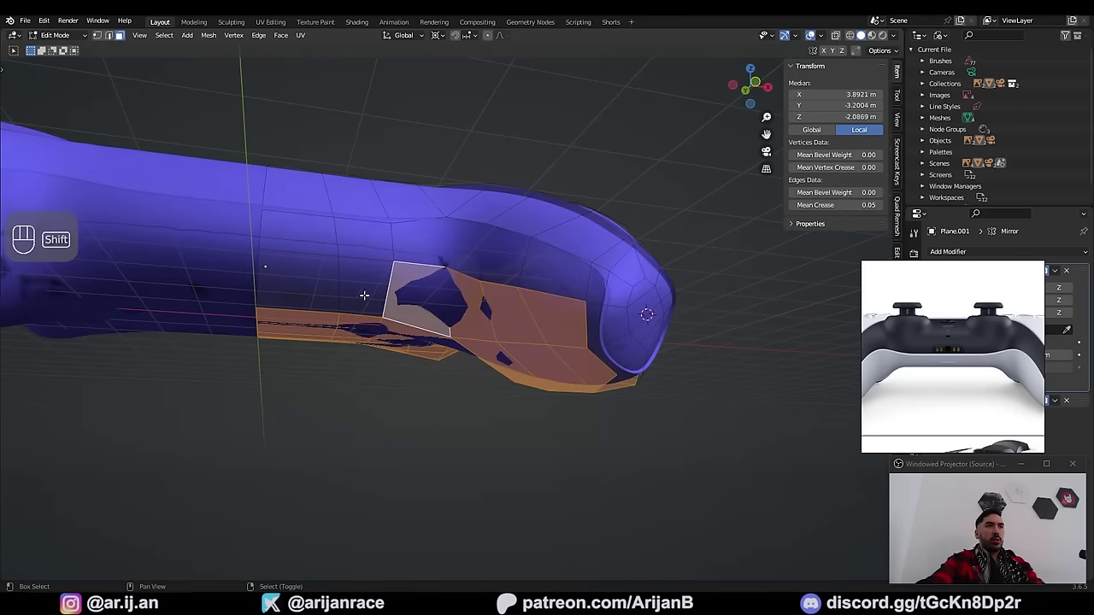
shift+right_click(367, 296)
shift+right_click(309, 289)
middle_drag(309, 269, 306, 281)
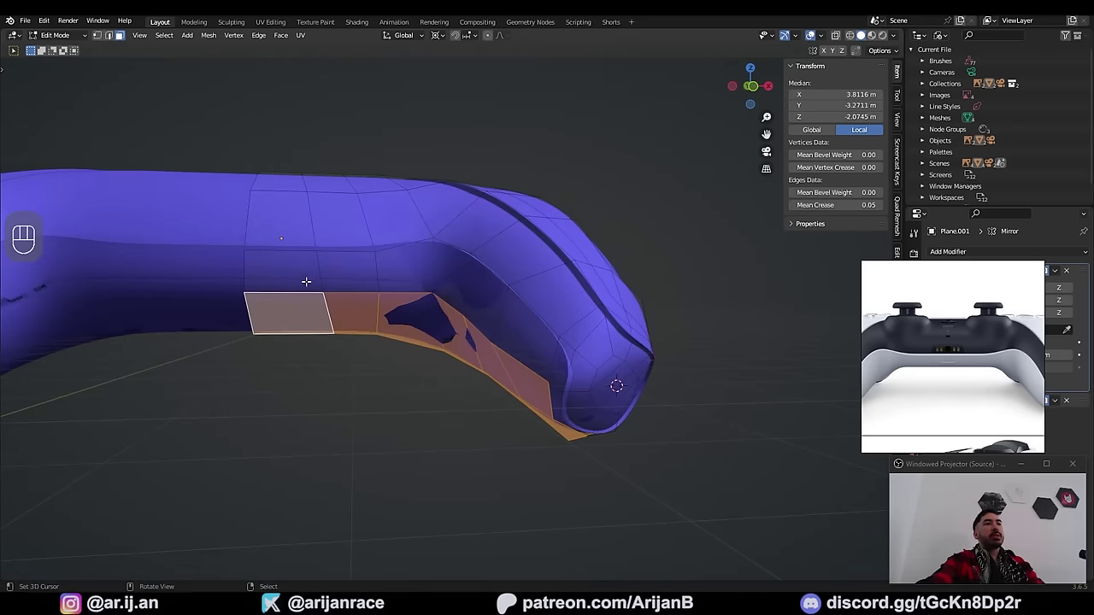
key(x)
click(687, 376)
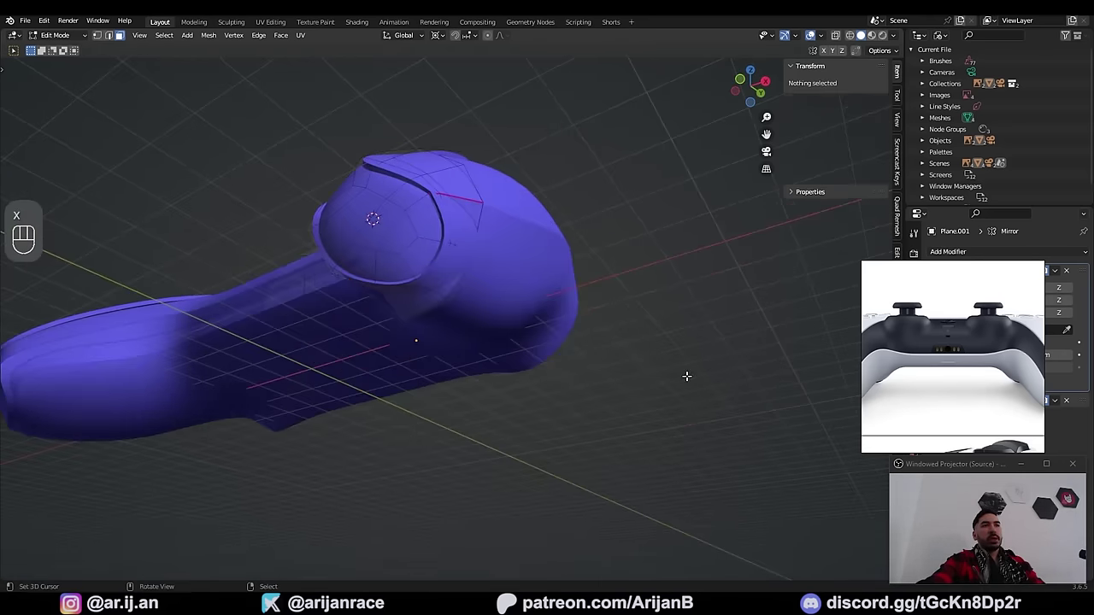
Step: Delete the leftover vertices on the outer side of the right grip end
middle_drag(686, 376, 567, 340)
key(x)
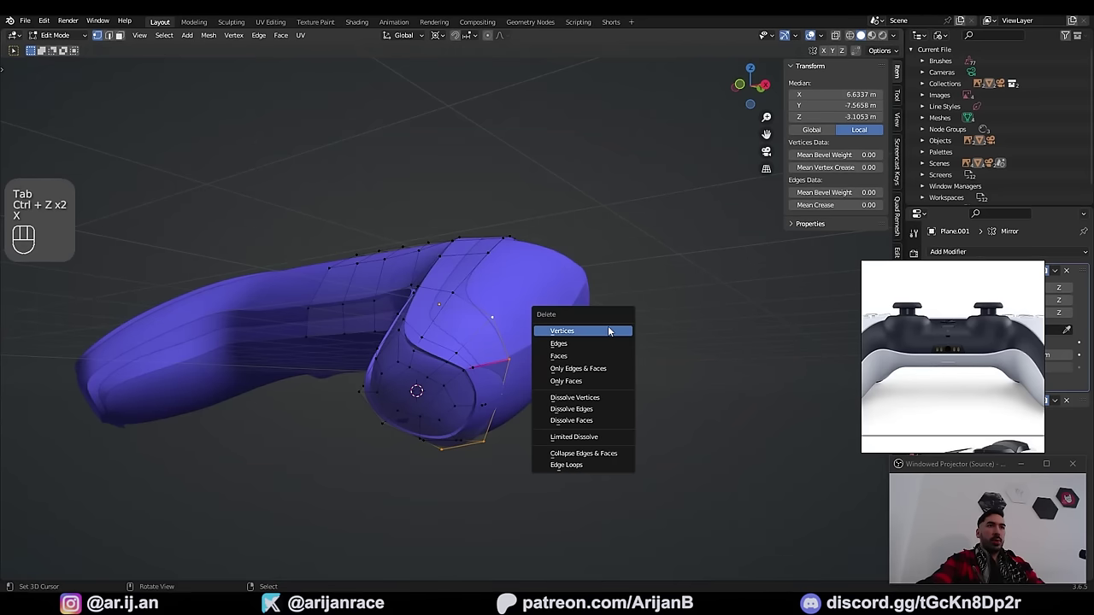
click(608, 331)
Step: Slide the body's outer edge path beneath the right shell's seam by a factor of about 0.38
key(g)
key(g)
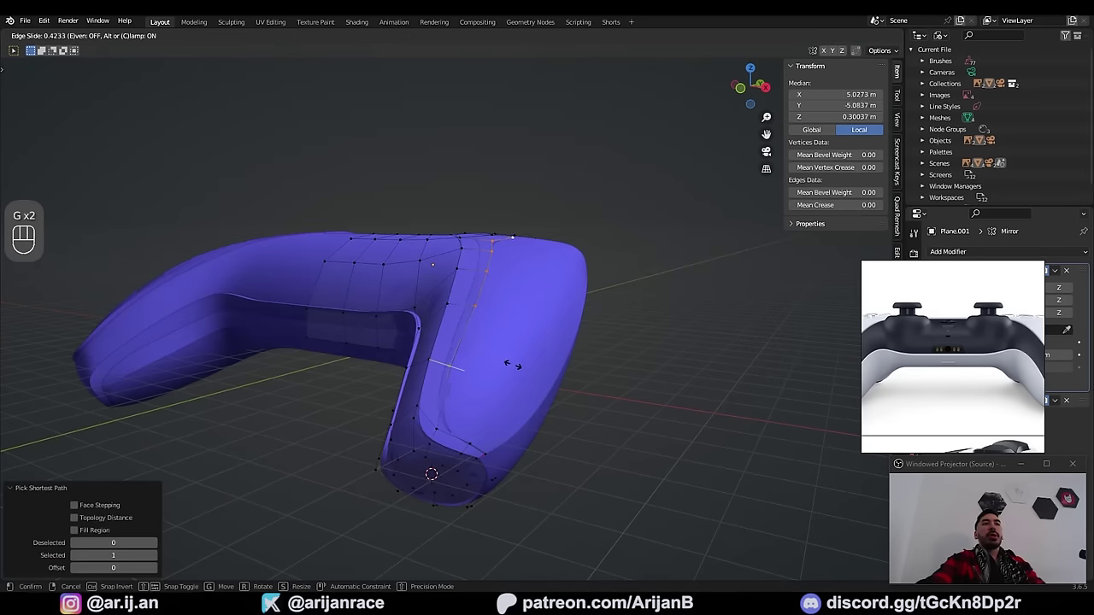
click(493, 371)
shift+right_click(462, 361)
key(g)
key(g)
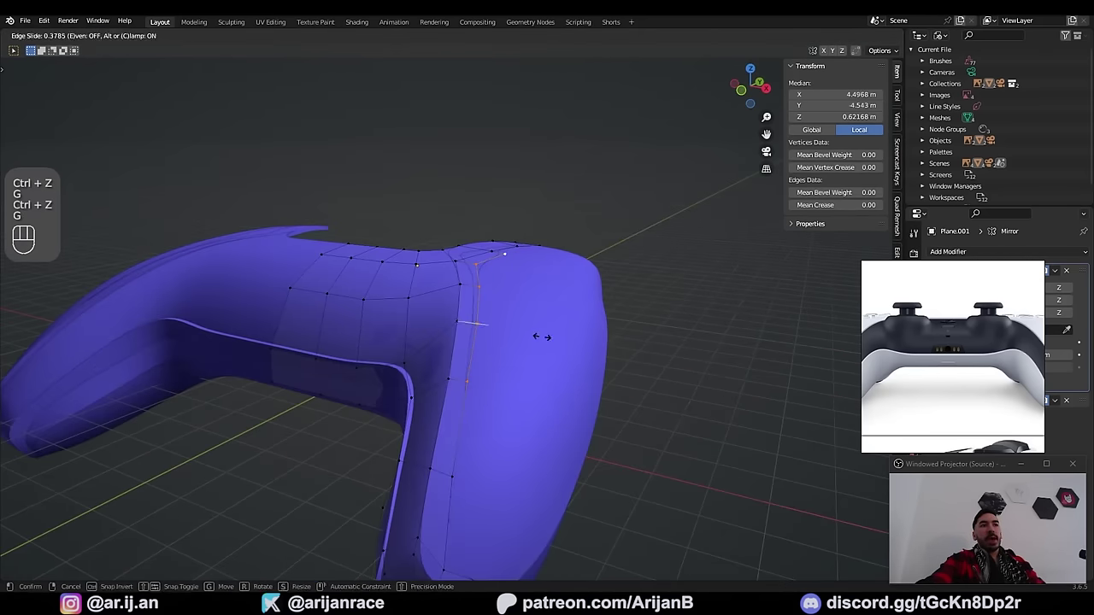
click(542, 336)
Step: Lower the strip of body faces along the touchpad opening by about 0.034 m on Z
middle_drag(500, 295, 451, 305)
key(g)
key(z)
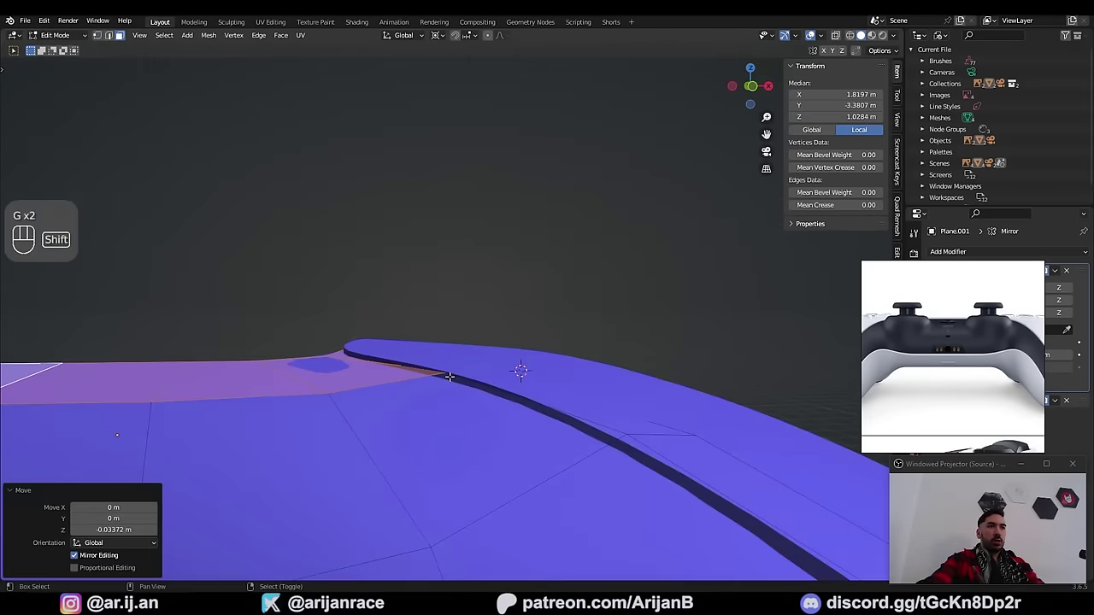
key(a)
key(a)
key(Tab)
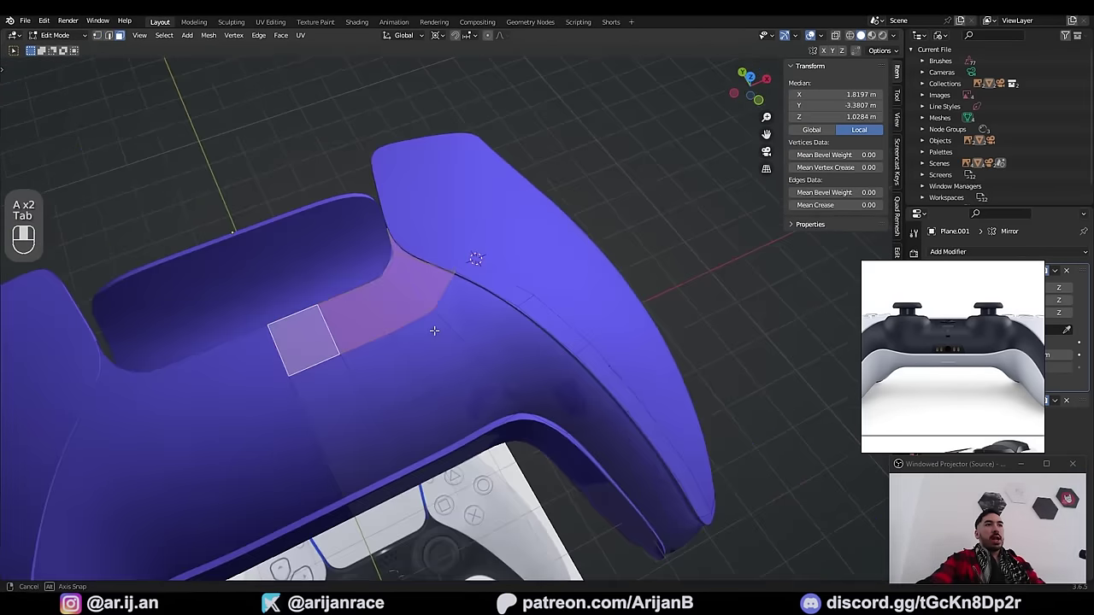
Step: Slide the body's lower edge path from the centre line toward the grip and adjust it along its normals with Shrink/Fatten
key(Tab)
middle_drag(501, 302, 503, 268)
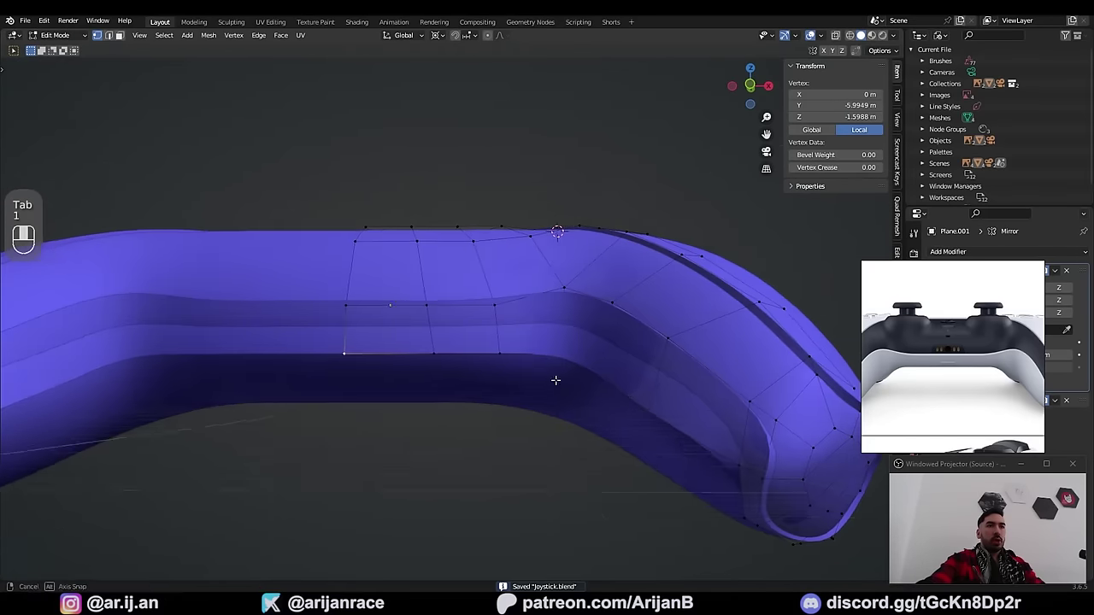
middle_drag(555, 380, 549, 380)
ctrl+click(648, 407)
key(g)
key(g)
shift+middle_drag(650, 408, 701, 464)
click(639, 370)
key(alt+s)
click(630, 382)
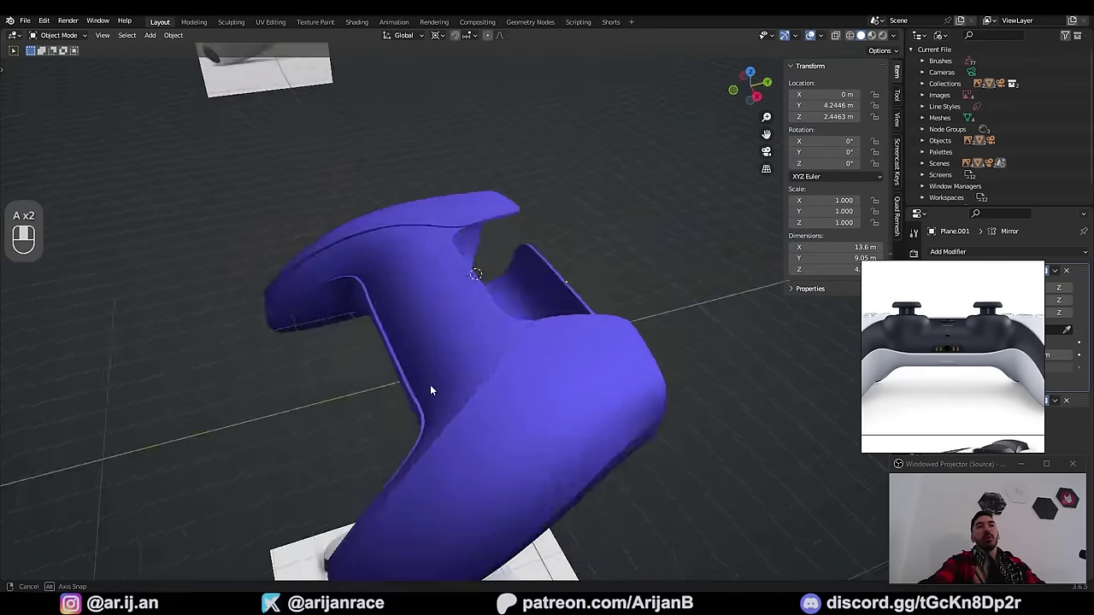
Step: Select the body's edge path around the touchpad opening and separate it into its own object
middle_drag(430, 384, 371, 379)
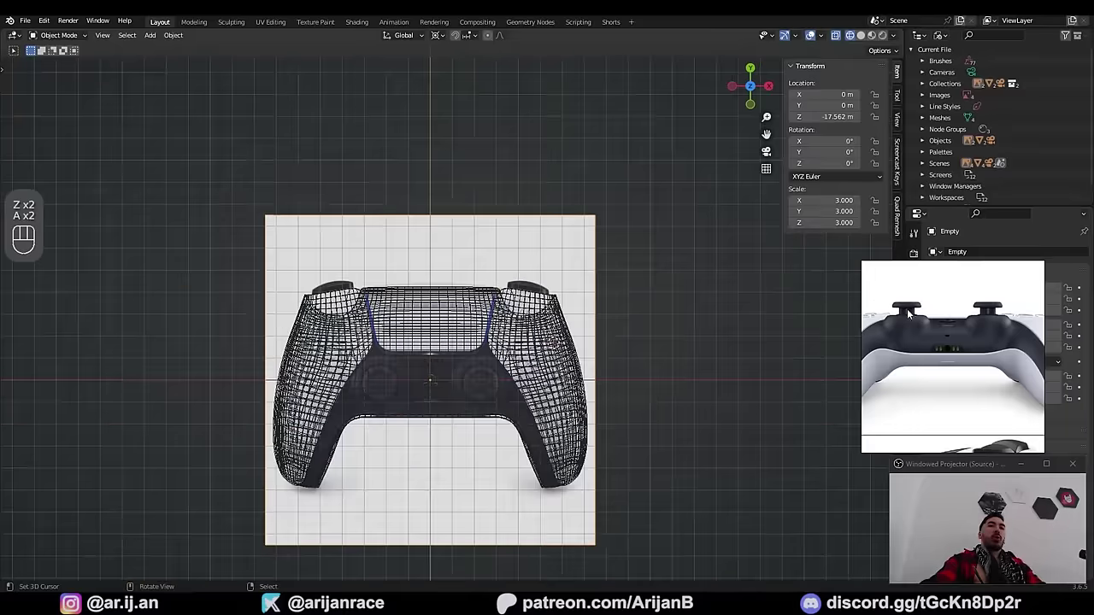
scroll(438, 309, up, 4)
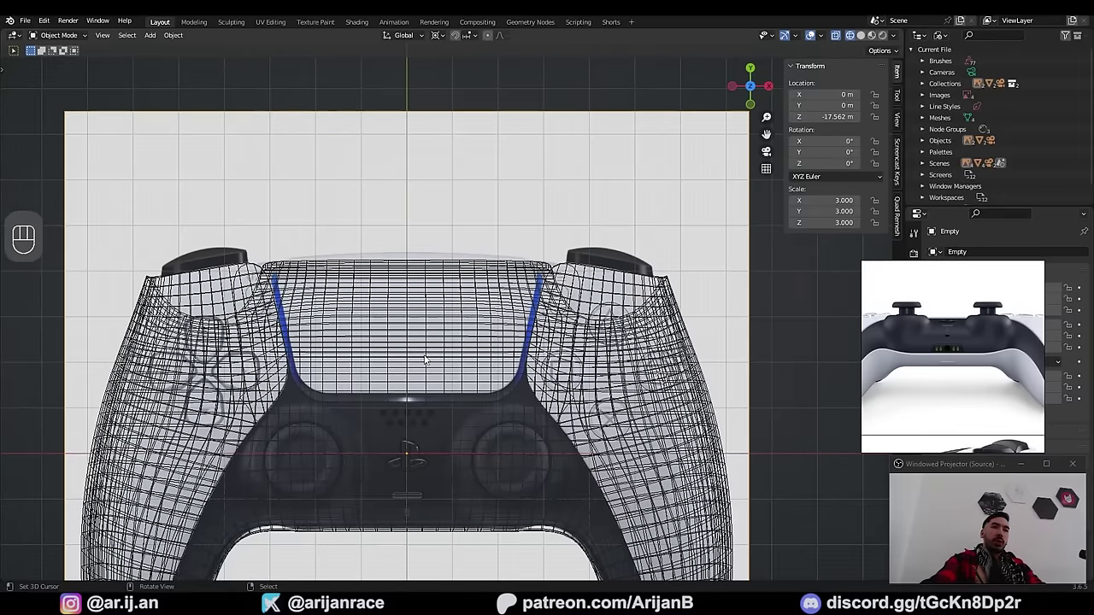
key(z)
key(Tab)
key(2)
right_click(545, 282)
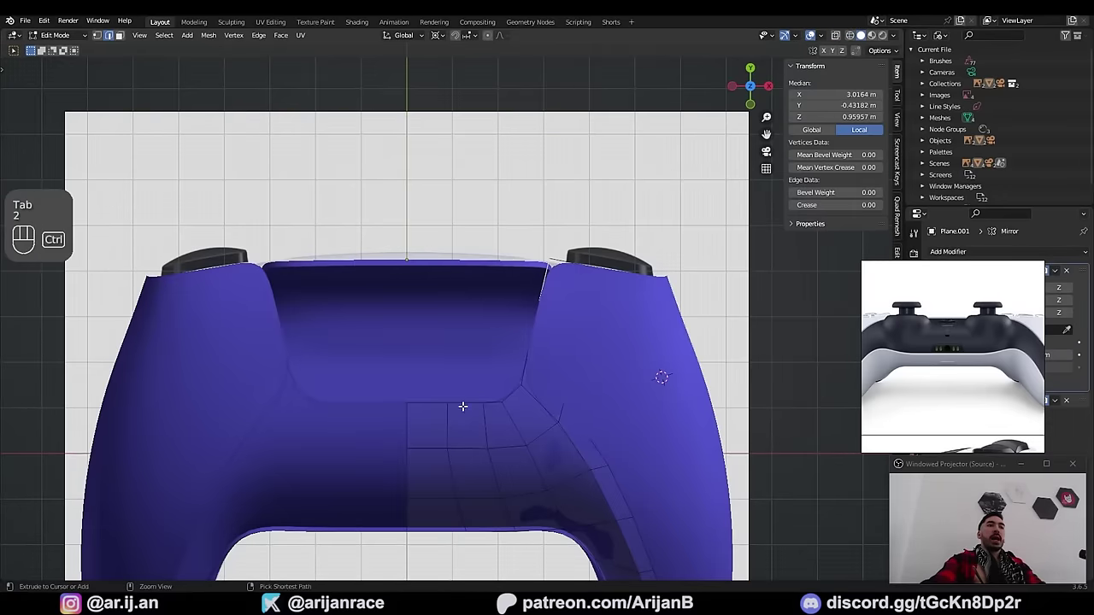
ctrl+click(446, 414)
key(z)
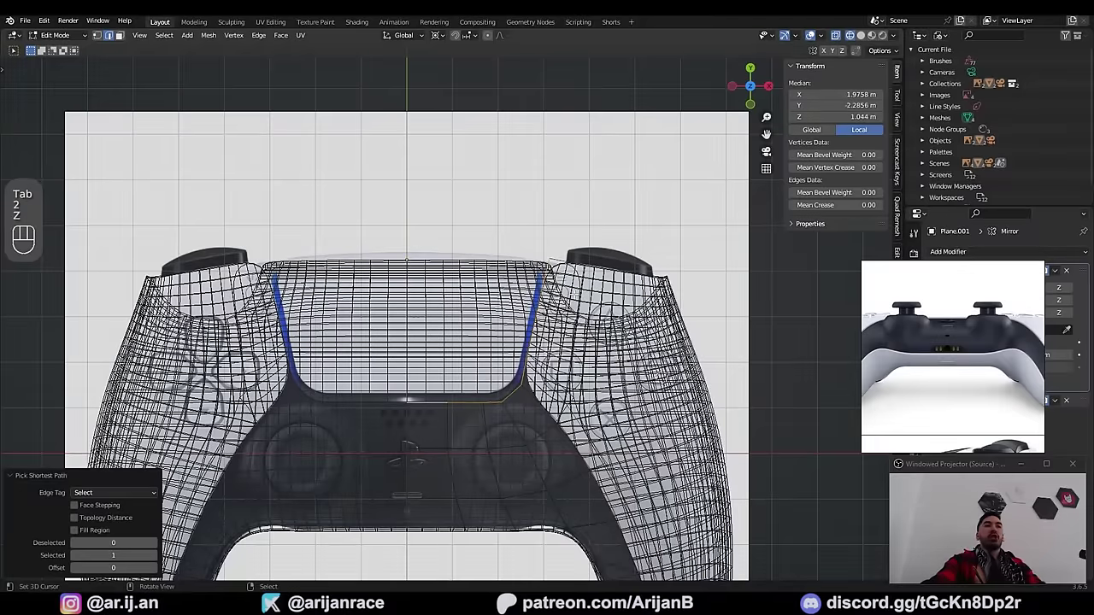
scroll(544, 387, up, 2)
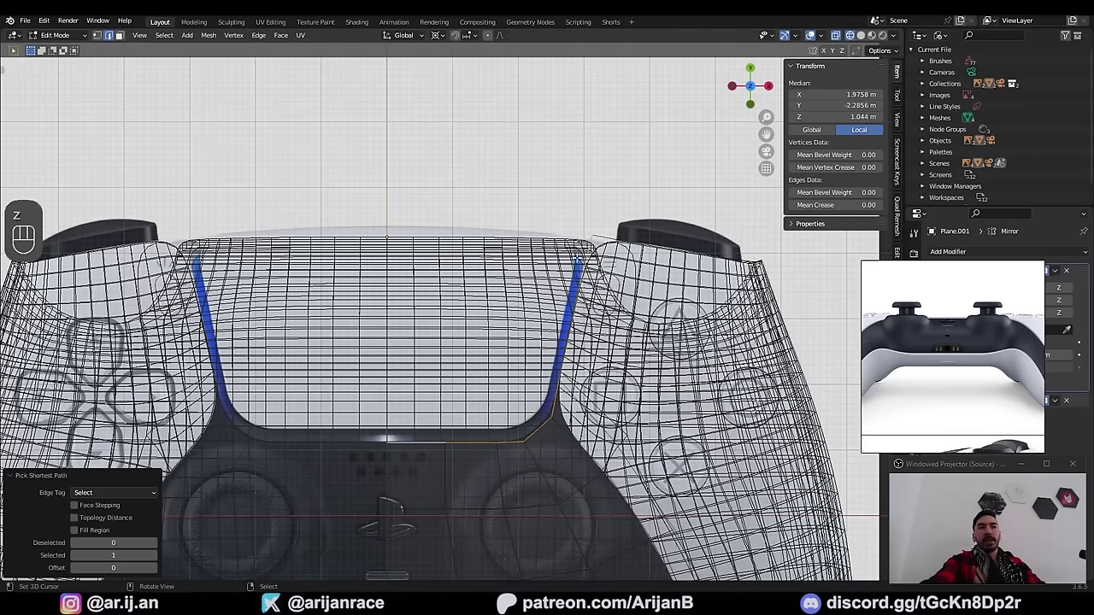
key(z)
middle_drag(576, 296, 435, 308)
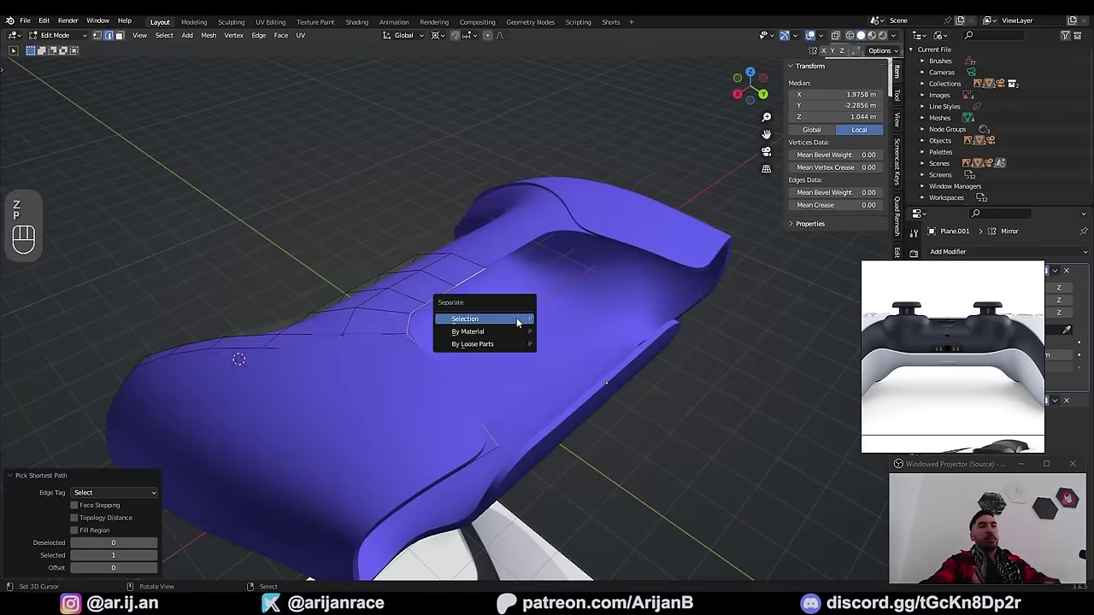
click(517, 322)
Step: Shrink the separated edges inward to the touchpad's outline in the top reference and adjust the vertex at its rounded corner
key(Tab)
right_click(437, 305)
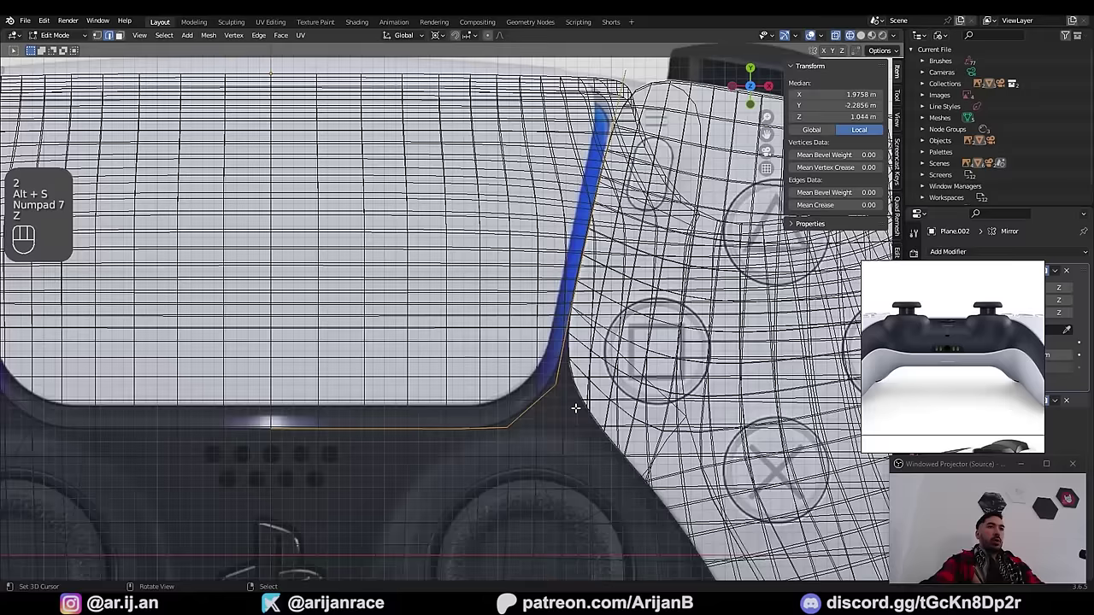
key(alt+s)
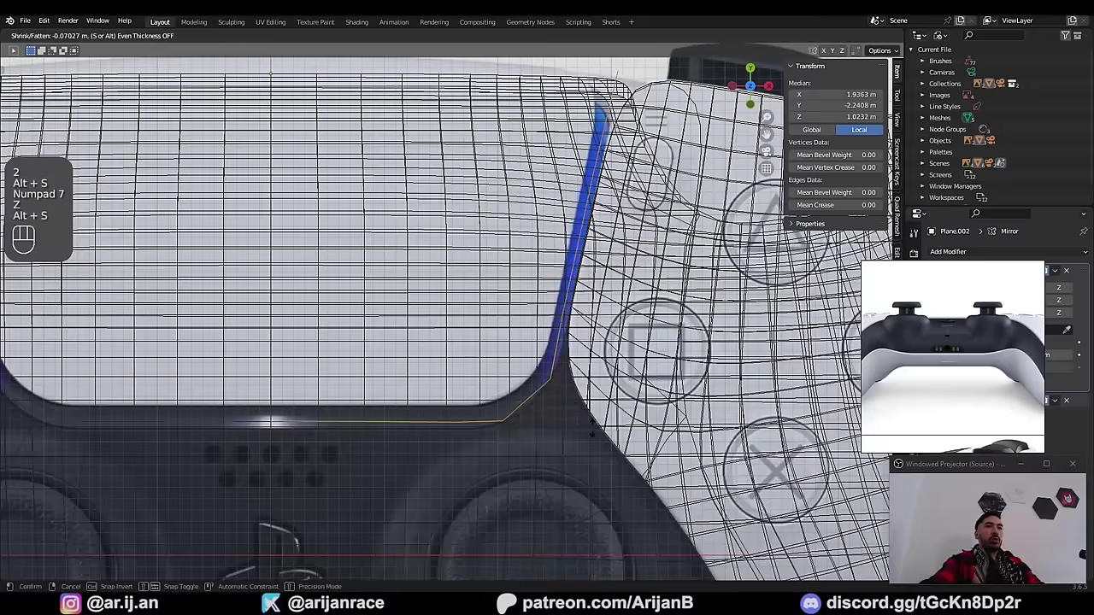
key(ctrl+z)
key(ctrl+z)
key(ctrl+z)
key(g)
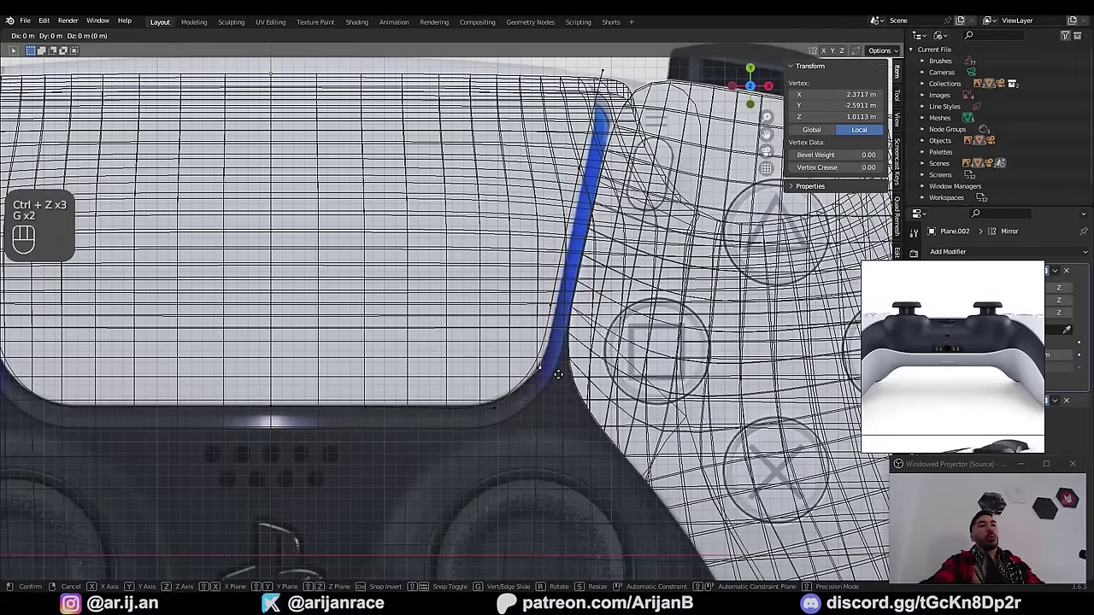
click(564, 371)
Step: Move the vertices along the touchpad's side onto the reference's side outline beside the blue light strip
click(556, 323)
shift+middle_drag(557, 323, 535, 376)
scroll(548, 393, up, 2)
key(g)
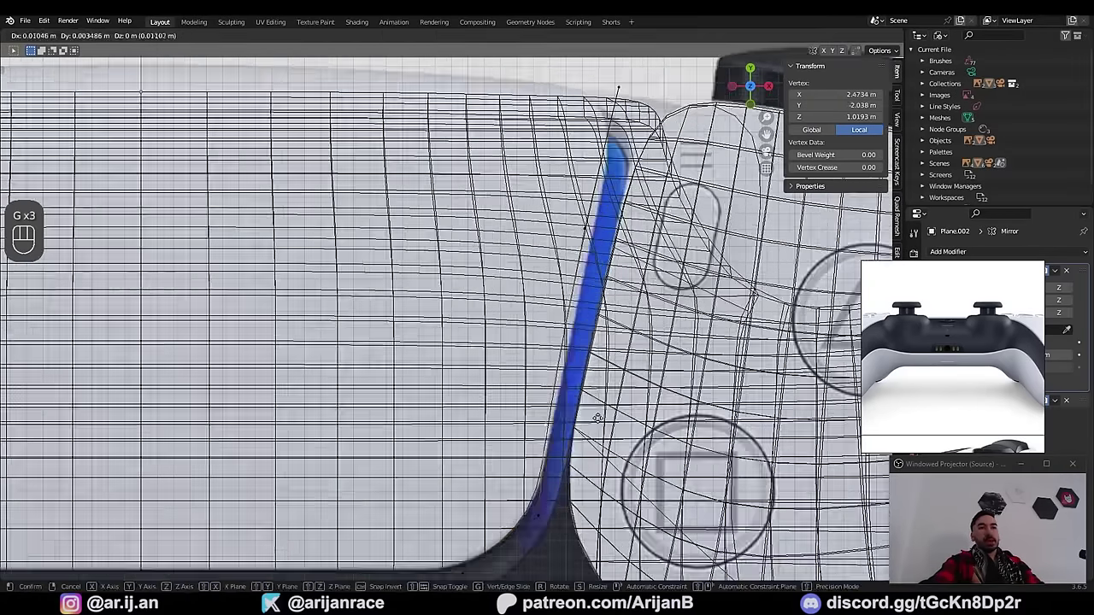
click(594, 420)
click(628, 309)
key(g)
click(633, 313)
shift+right_click(584, 295)
scroll(568, 279, down, 4)
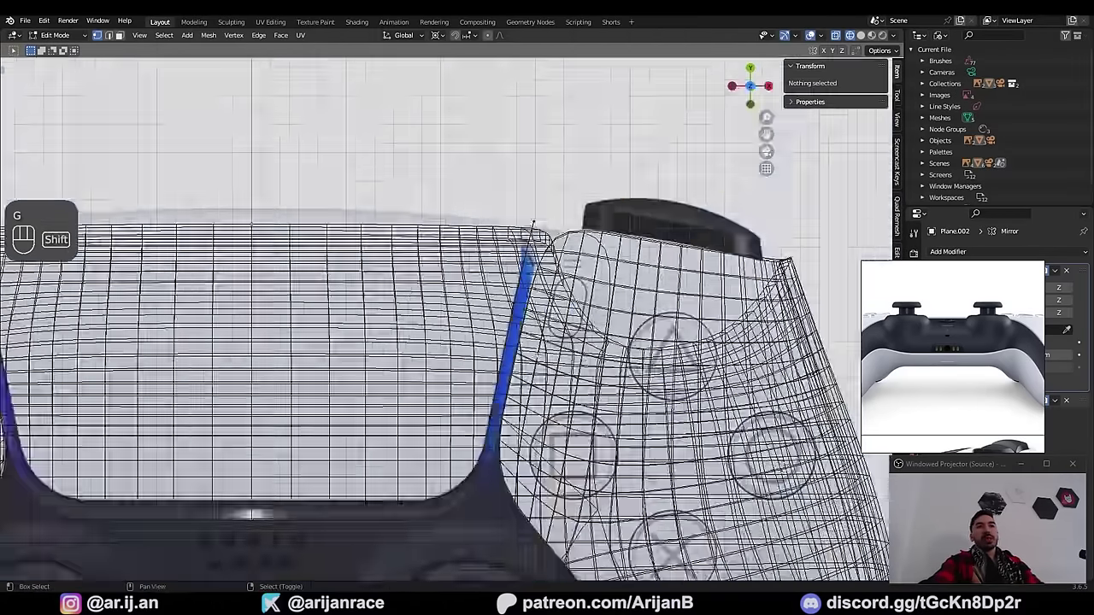
Step: Examine the touchpad outline's fit between the shells from the rear, from above and in both wireframe and solid shading
shift+middle_drag(463, 482, 481, 403)
scroll(482, 403, up, 1)
key(Tab)
scroll(482, 403, down, 1)
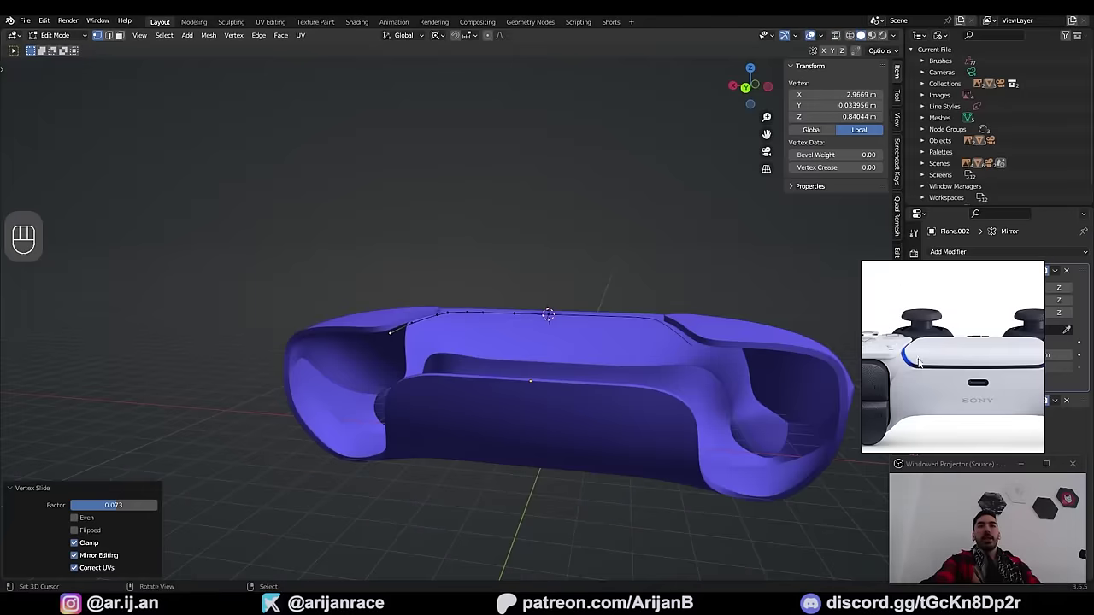
scroll(442, 326, up, 3)
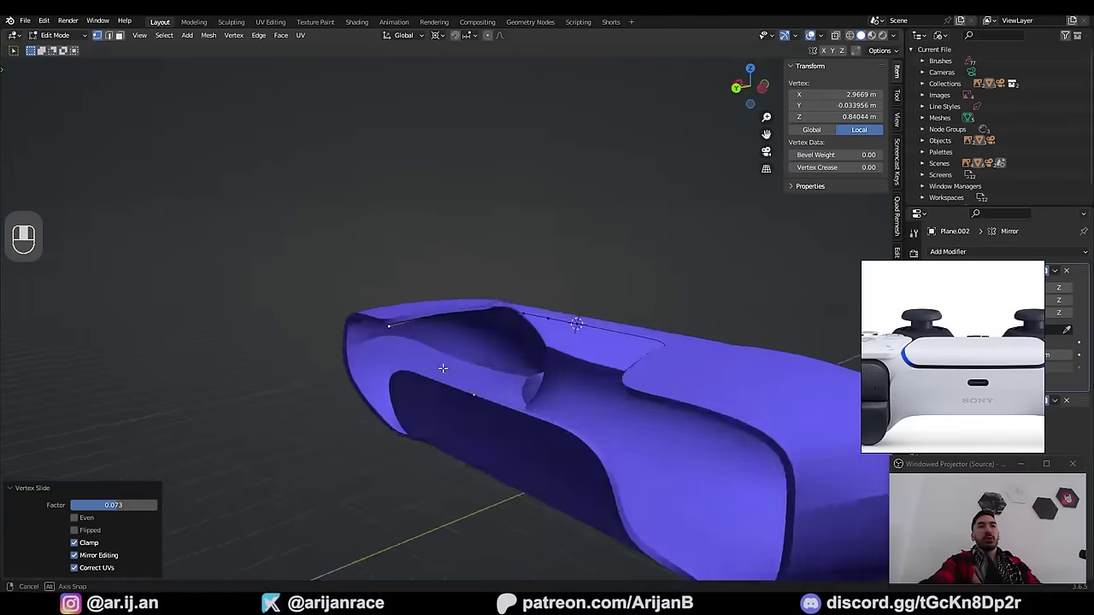
scroll(414, 353, down, 3)
middle_drag(414, 353, 434, 374)
key(KP_7)
key(z)
key(z)
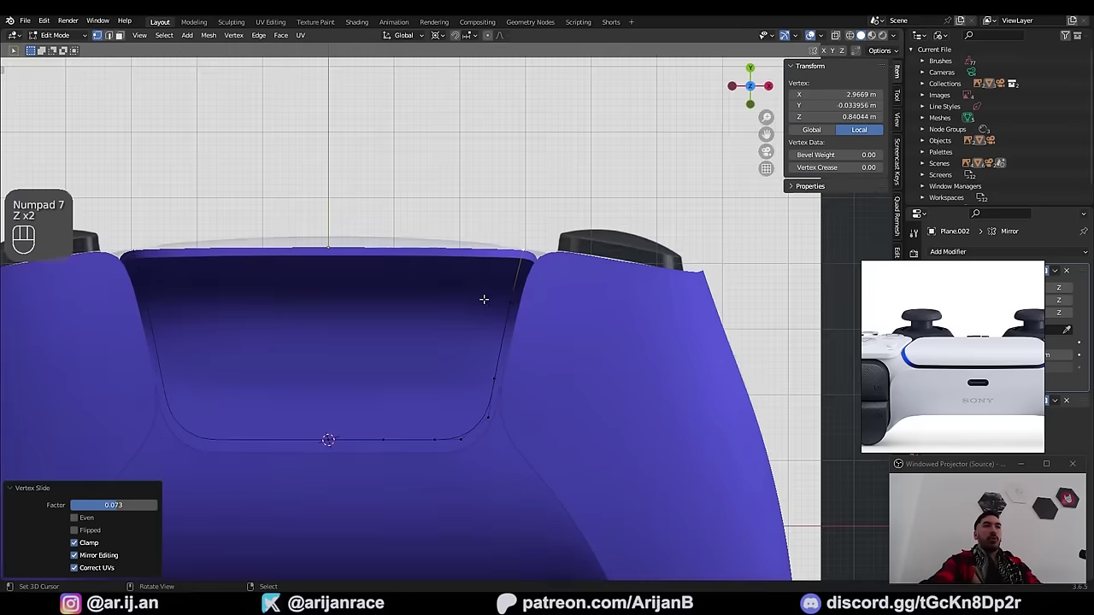
key(z)
key(z)
middle_drag(459, 399, 380, 389)
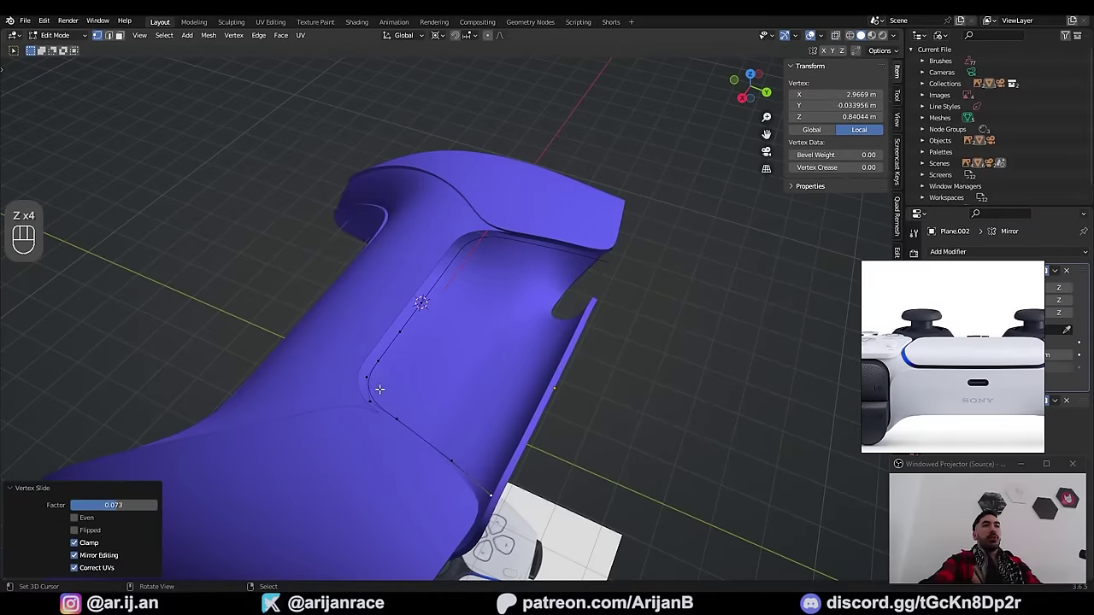
middle_drag(431, 329, 388, 356)
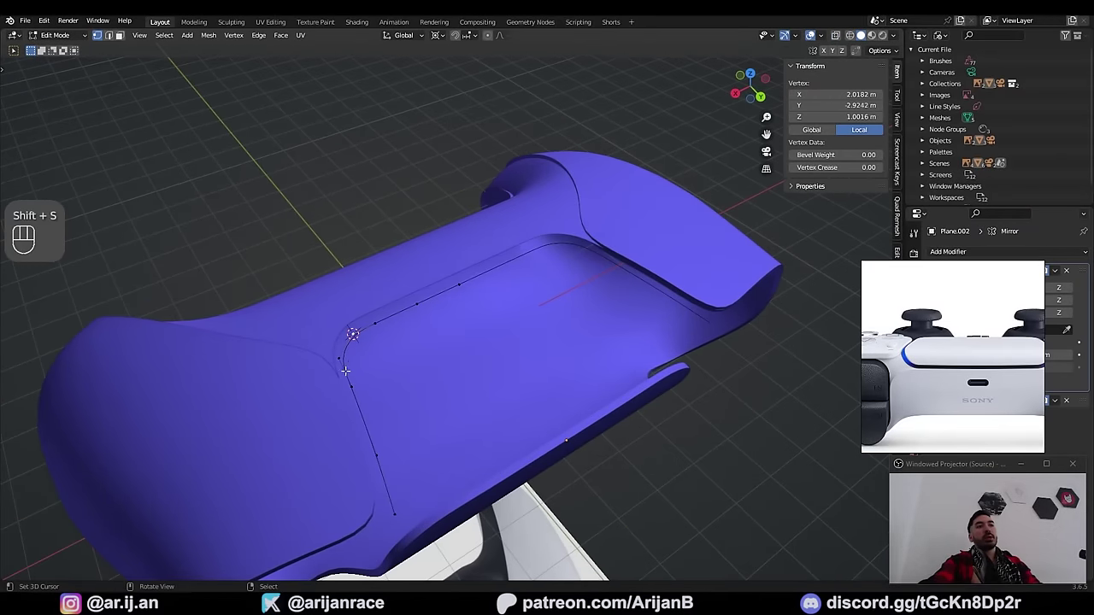
Step: Extrude the touchpad outline's side edges and scale them to 0 along X, aligned with the cursor at the rounded corner
key(2)
right_click(346, 366)
ctrl+right_click(401, 498)
key(e)
key(s)
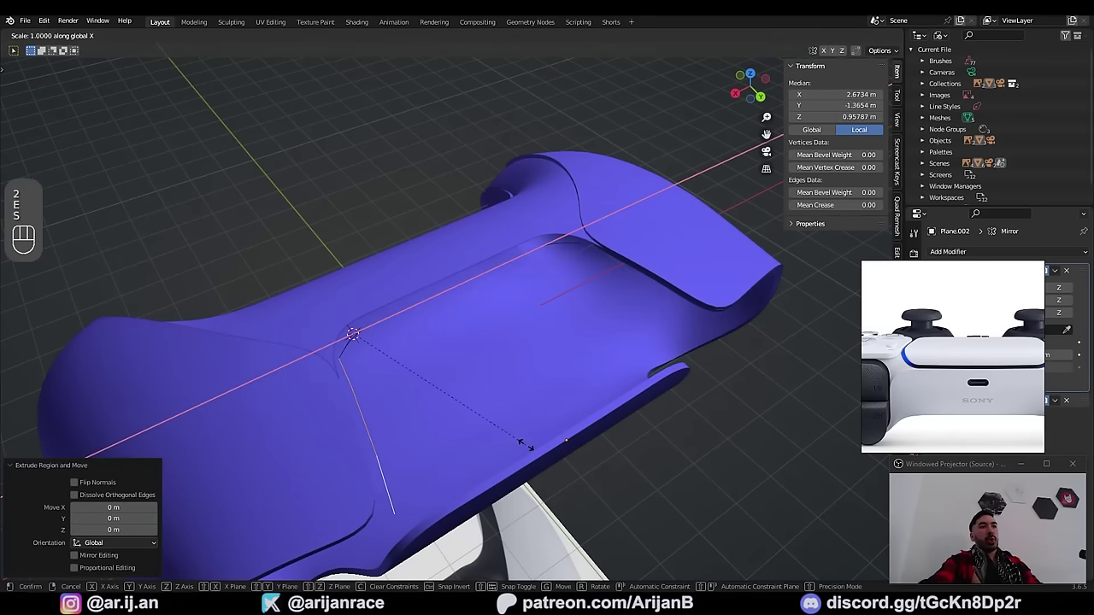
key(0)
key(Return)
Step: Check the extruded strip's corner vertices, select the whole touchpad mesh and merge its overlapping vertices
scroll(317, 341, up, 2)
shift+middle_drag(316, 342, 402, 436)
key(1)
key(z)
right_click(406, 364)
key(z)
key(shift+s)
key(a)
key(m)
click(474, 383)
Step: Duplicate the touchpad's long edge, flatten it to 0 on Y and Z at the strip's end vertex, and merge overlapping vertices
scroll(474, 384, down, 3)
right_click(416, 464)
key(shift+s)
middle_drag(505, 436, 425, 406)
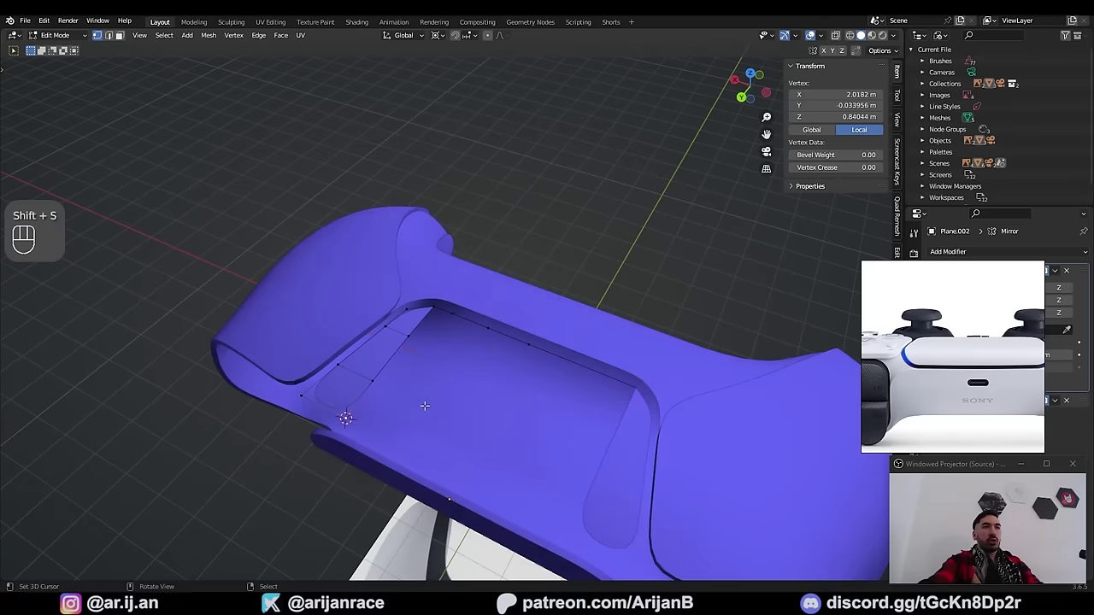
ctrl+click(456, 318)
middle_drag(457, 318, 519, 389)
right_click(479, 354)
key(s)
key(shift+x)
key(0)
key(Return)
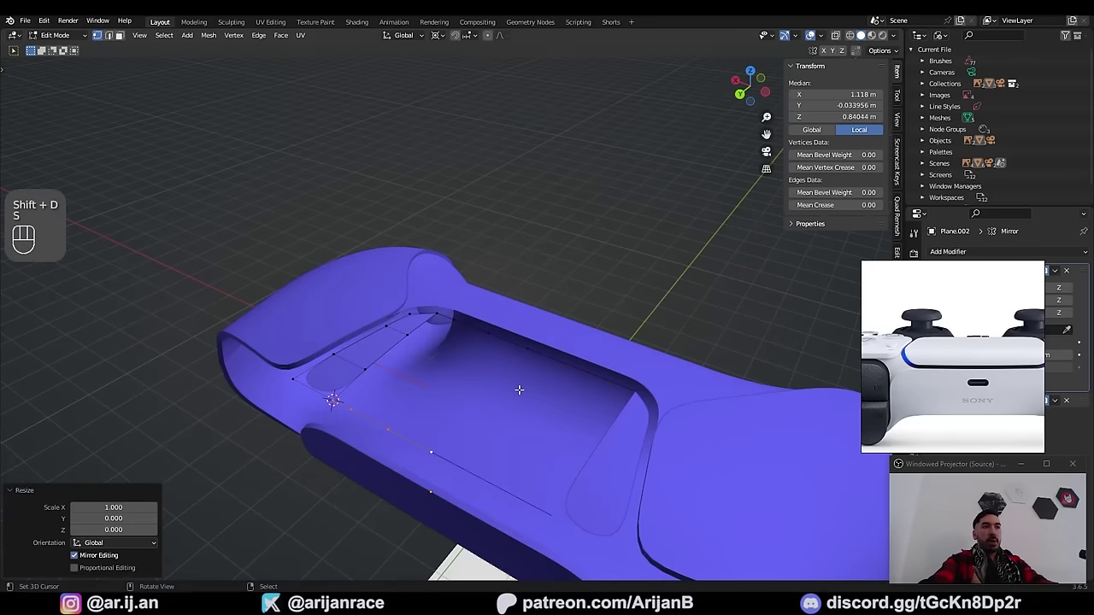
key(a)
key(m)
click(435, 401)
Step: Duplicate the side strip's inner vertices and scale them to 0 along X at the cursor on the touchpad's centre line
middle_drag(436, 400, 486, 420)
right_click(449, 458)
key(shift+s)
shift+right_click(407, 334)
key(shift+d)
right_click(448, 369)
key(s)
key(x)
key(0)
key(Return)
Step: Join the open gap in the touchpad's edge loop, try filling between its vertices and undo the last fill
key(a)
shift+right_click(440, 453)
key(f)
right_click(501, 377)
key(f)
middle_drag(517, 350, 505, 372)
key(ctrl+z)
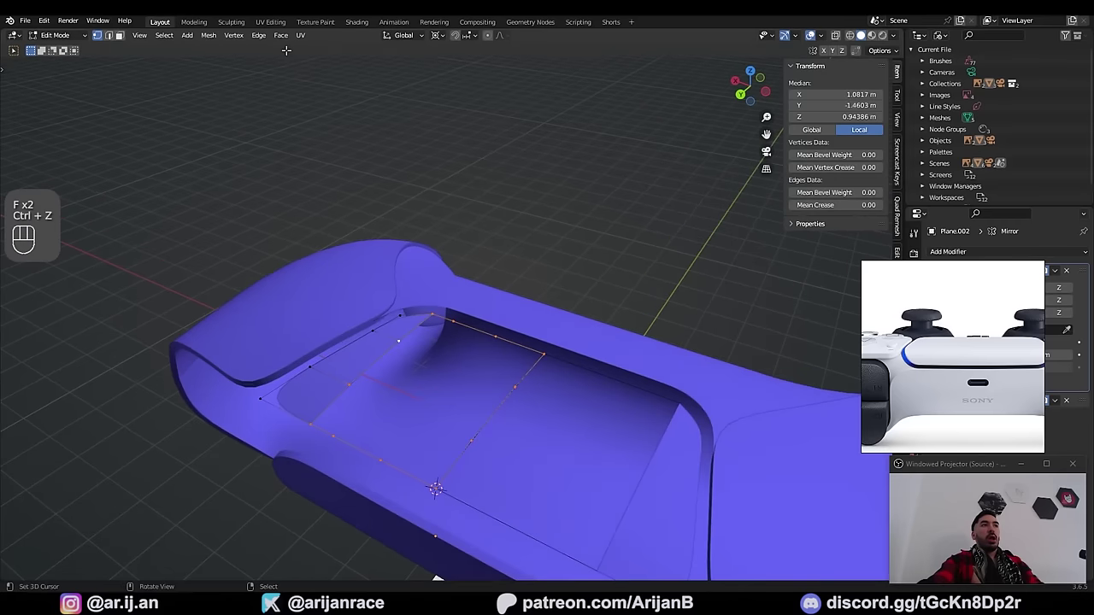
Step: Grid fill the touchpad's closed edge loop with a span of 3 and raise the fill's offset to 3
click(284, 38)
click(324, 175)
double_click(137, 543)
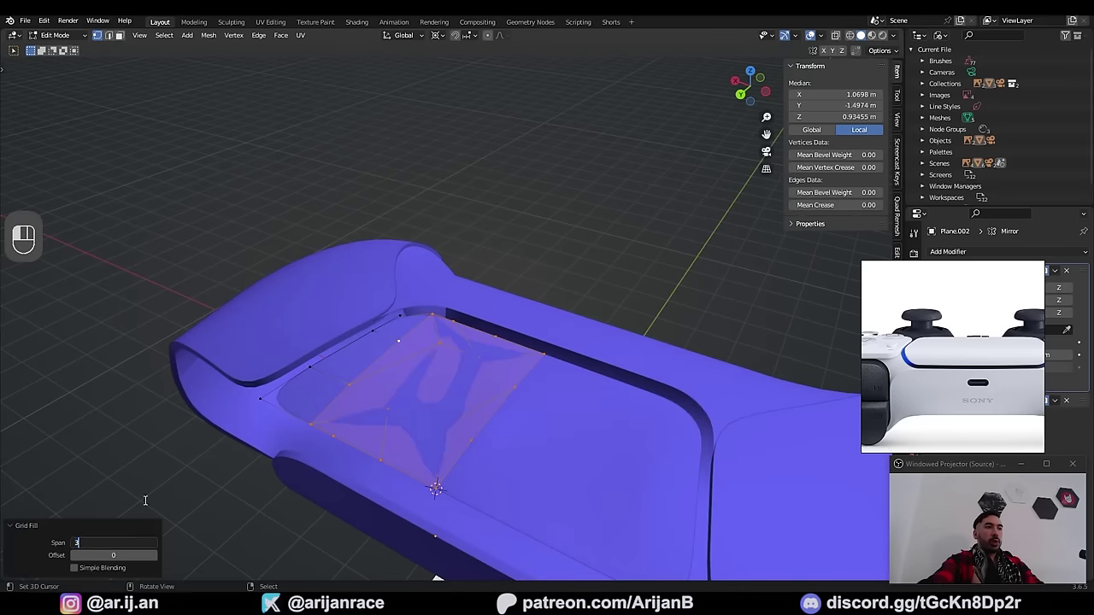
click(156, 556)
click(155, 557)
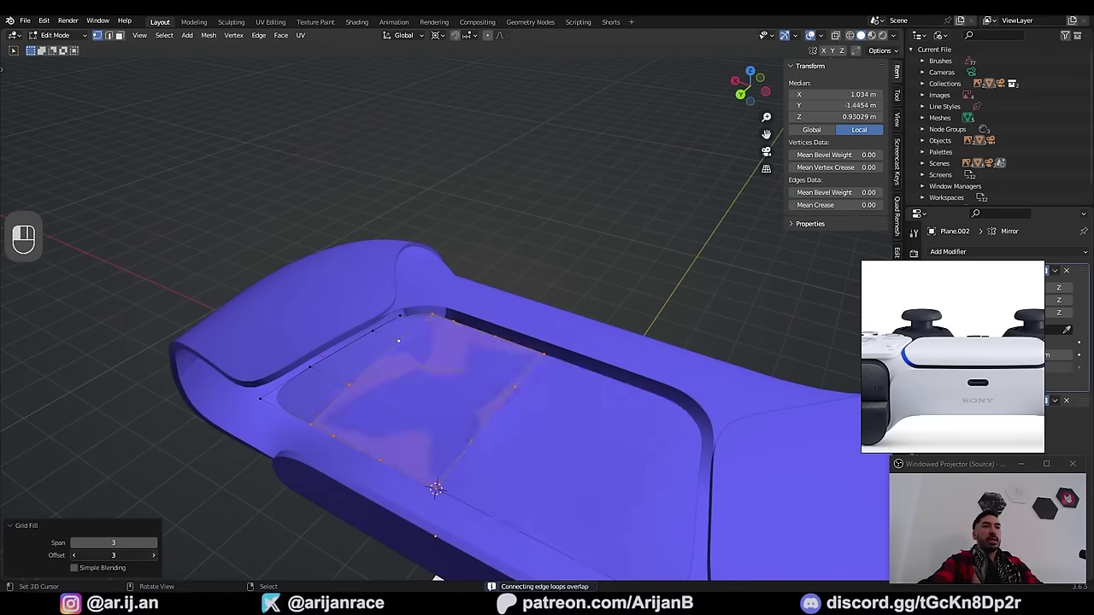
middle_drag(419, 453, 503, 399)
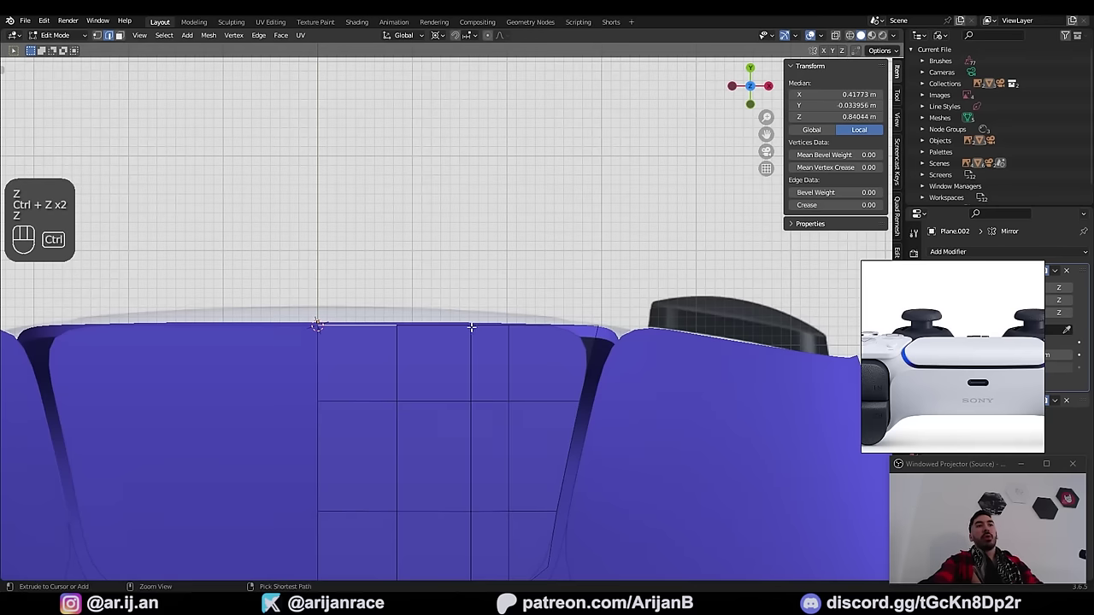
Step: Move the touchpad's front edges along Y to follow the reference curve, raising the inner ones a further 0.065 m
ctrl+click(471, 327)
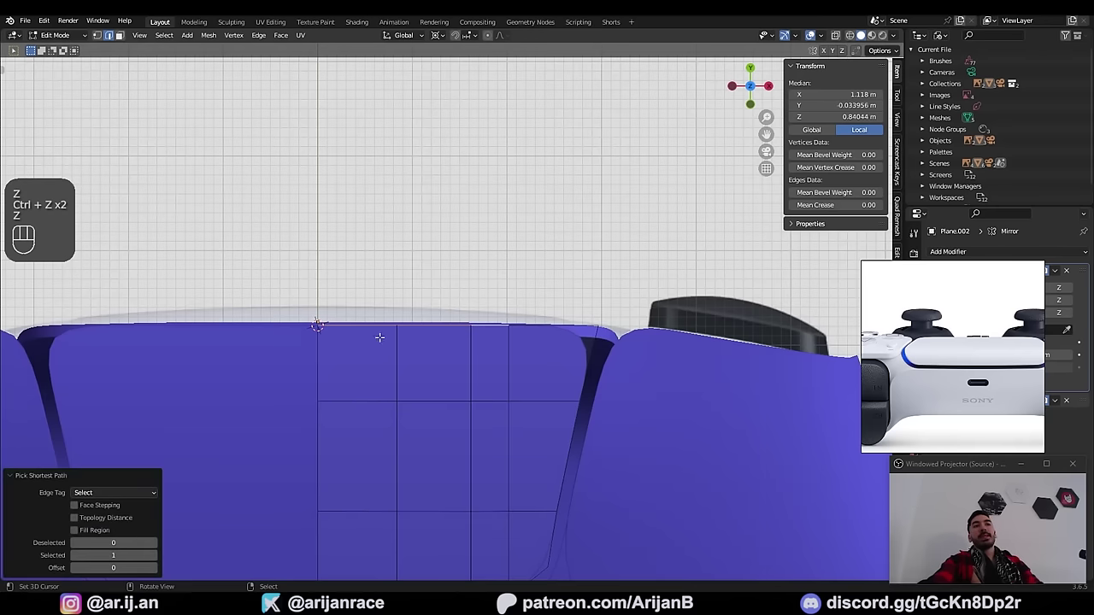
scroll(327, 365, up, 1)
key(g)
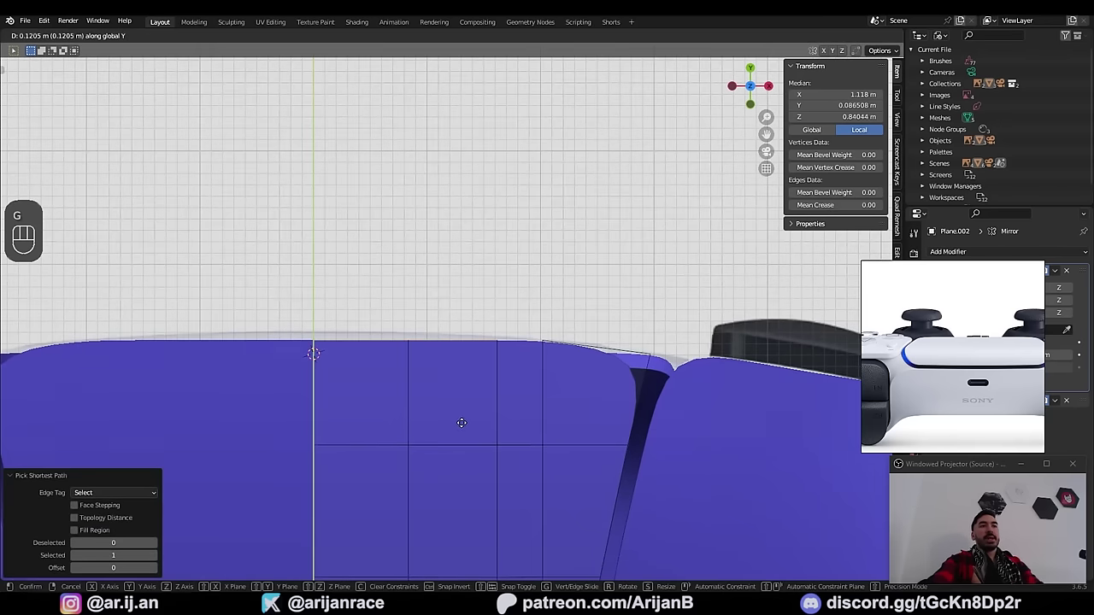
click(461, 419)
shift+right_click(510, 350)
key(g)
key(y)
click(457, 415)
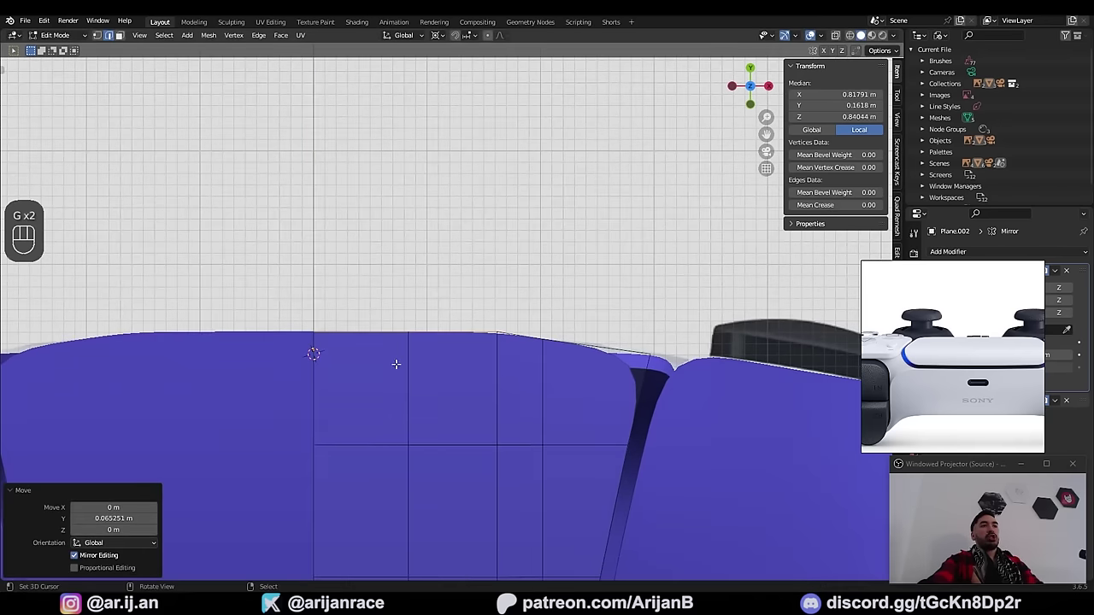
Step: Vertex slide the touchpad's outer front vertices to even out the curve toward the corner
key(Tab)
key(z)
key(z)
key(Tab)
key(z)
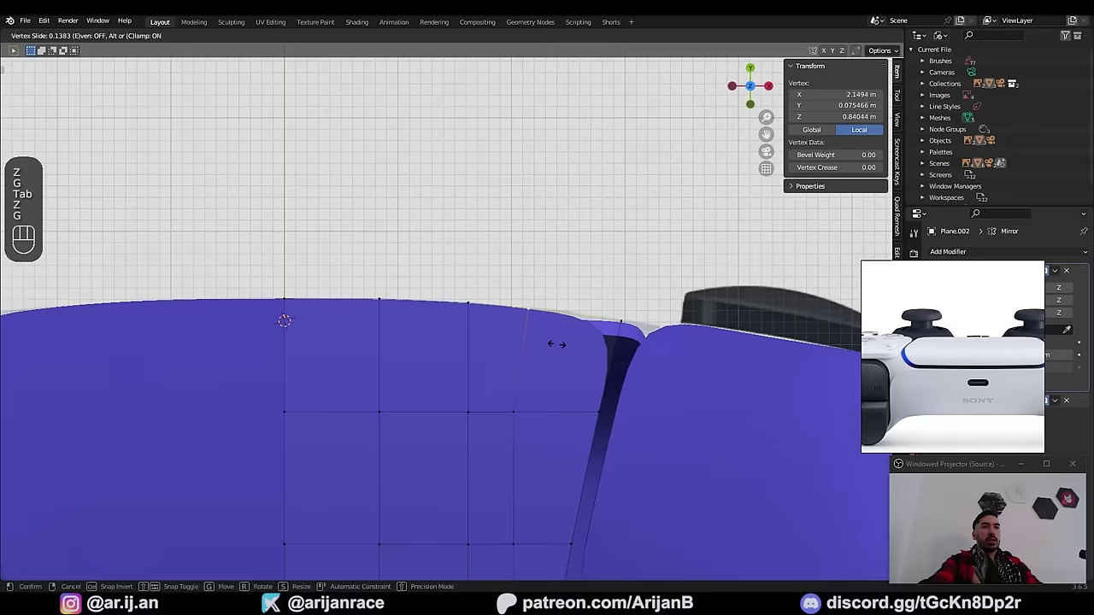
click(543, 412)
right_click(514, 413)
key(g)
key(g)
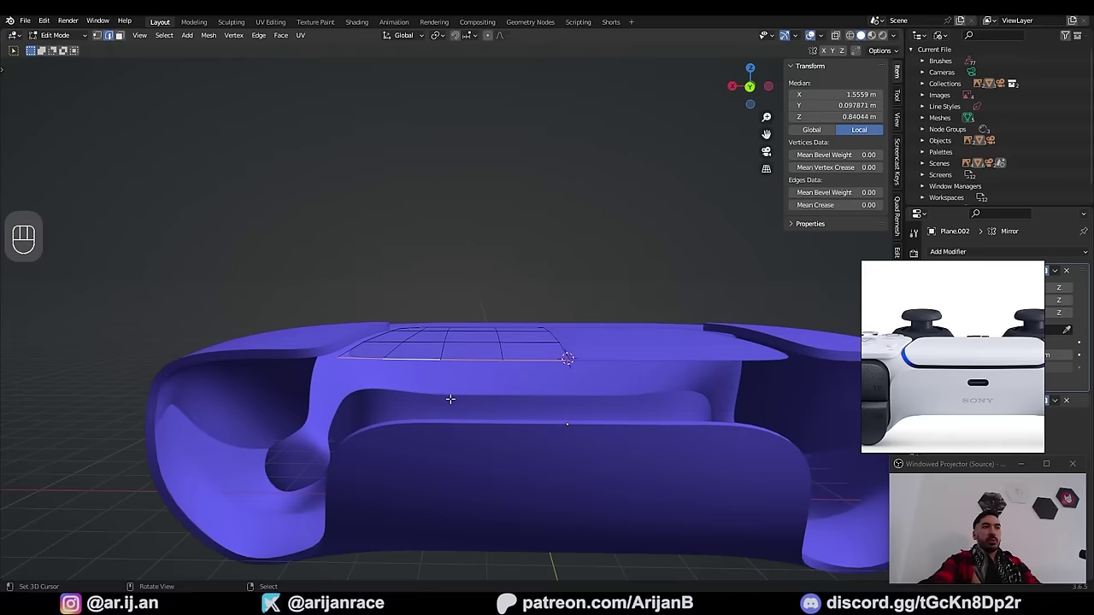
Step: Extrude the touchpad's front edges and move them down along Z to form the front face
key(e)
right_click(506, 371)
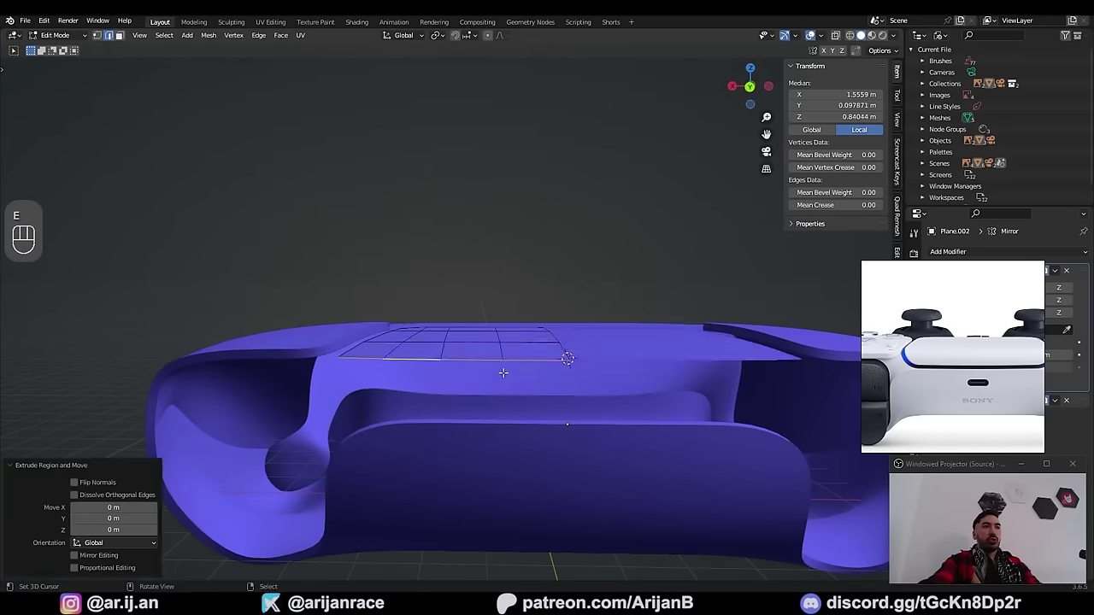
middle_drag(505, 371, 535, 364)
key(g)
key(z)
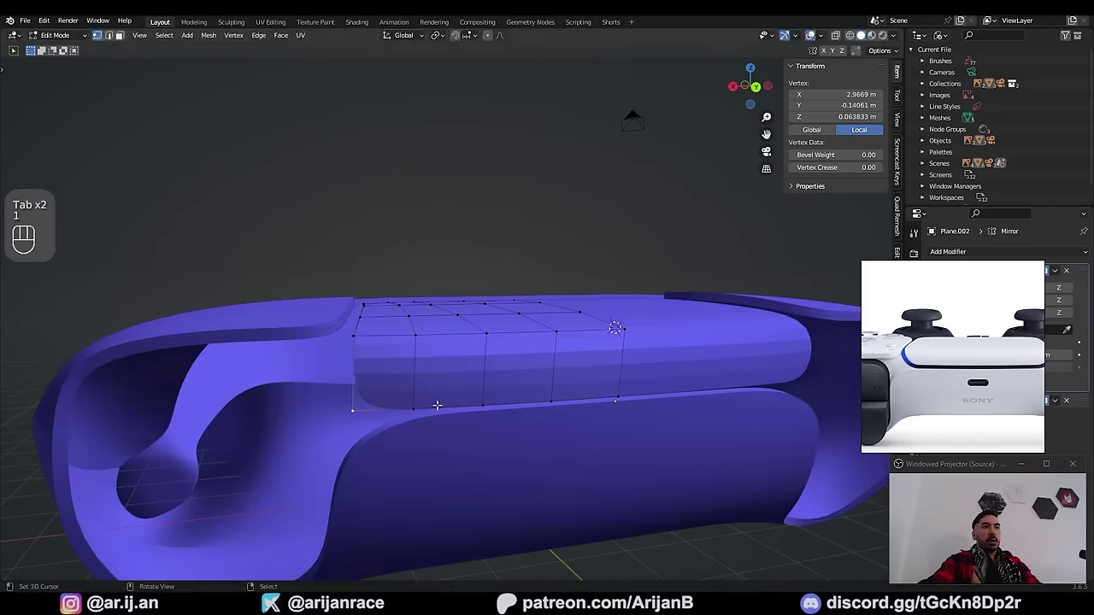
Step: Vertex slide the front face's lower corner vertex upward and inward to round the corner, with a final factor of 0.157
key(g)
key(g)
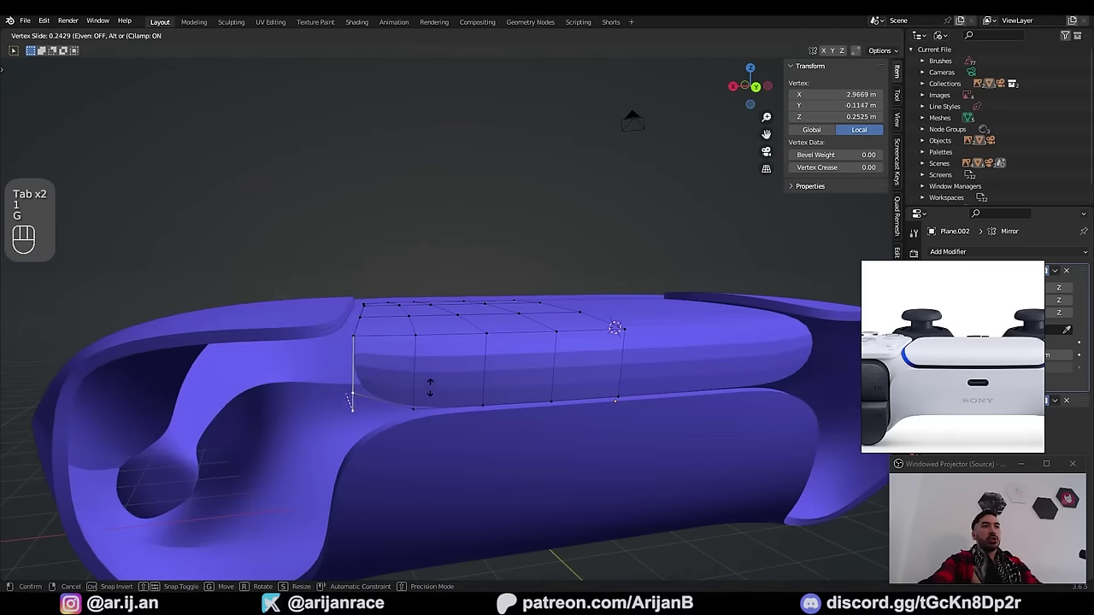
click(431, 389)
key(g)
key(g)
click(436, 390)
scroll(922, 334, up, 2)
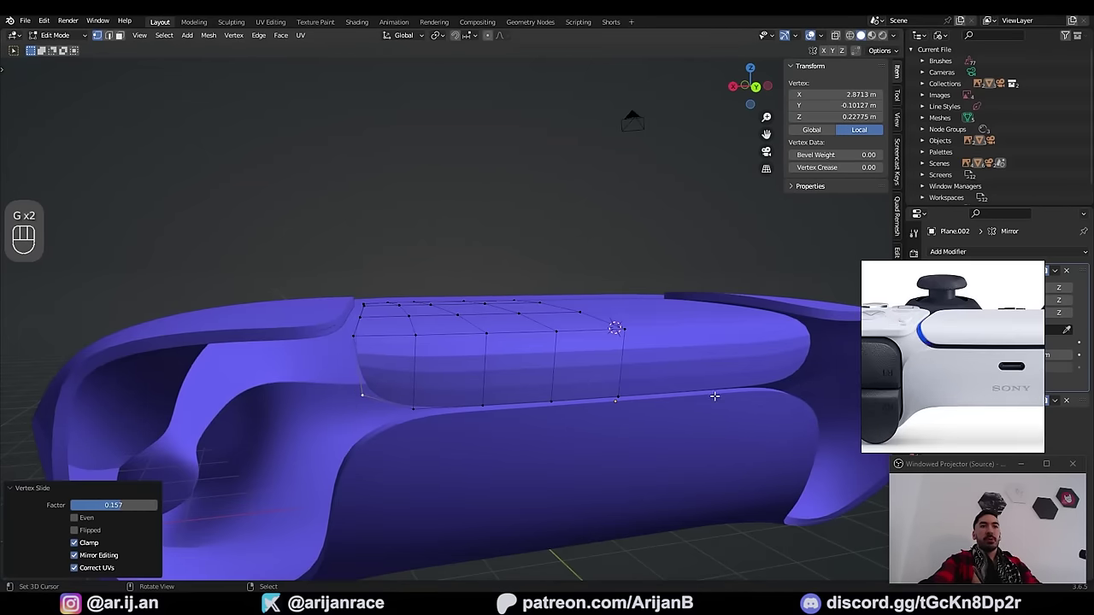
Step: Shade the touchpad object smooth
key(Tab)
click(174, 35)
click(220, 286)
Step: Scale the front face's lower edge along Z to 0.673 about the 3D cursor at the corner
key(Tab)
key(s)
key(z)
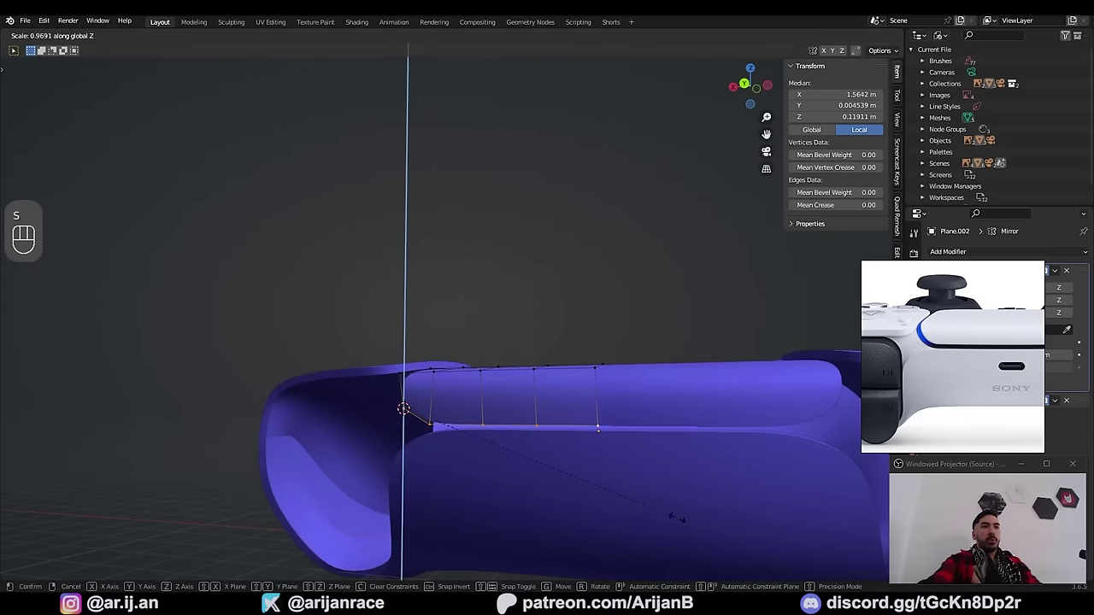
click(589, 487)
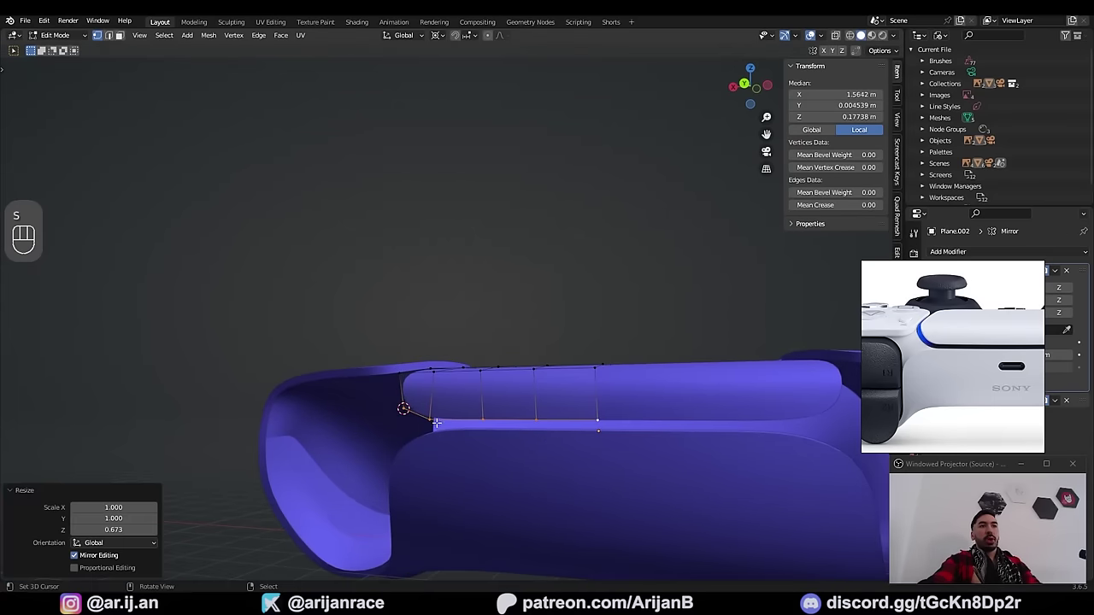
key(Tab)
scroll(921, 332, up, 4)
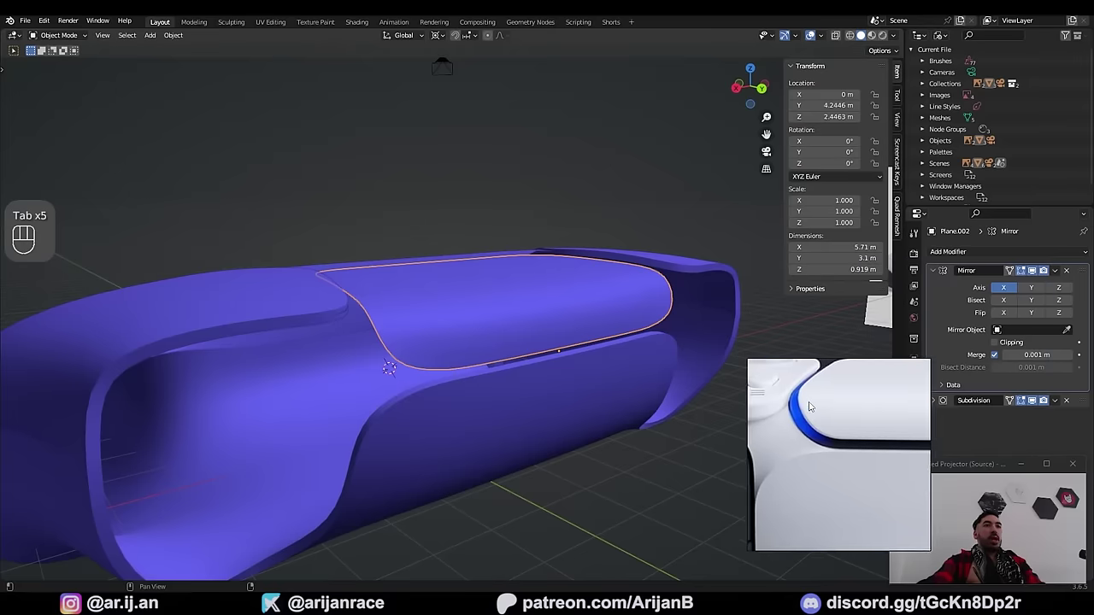
Step: Move the reference image clear of the model and add a Solidify modifier to the touchpad
drag(855, 402, 691, 472)
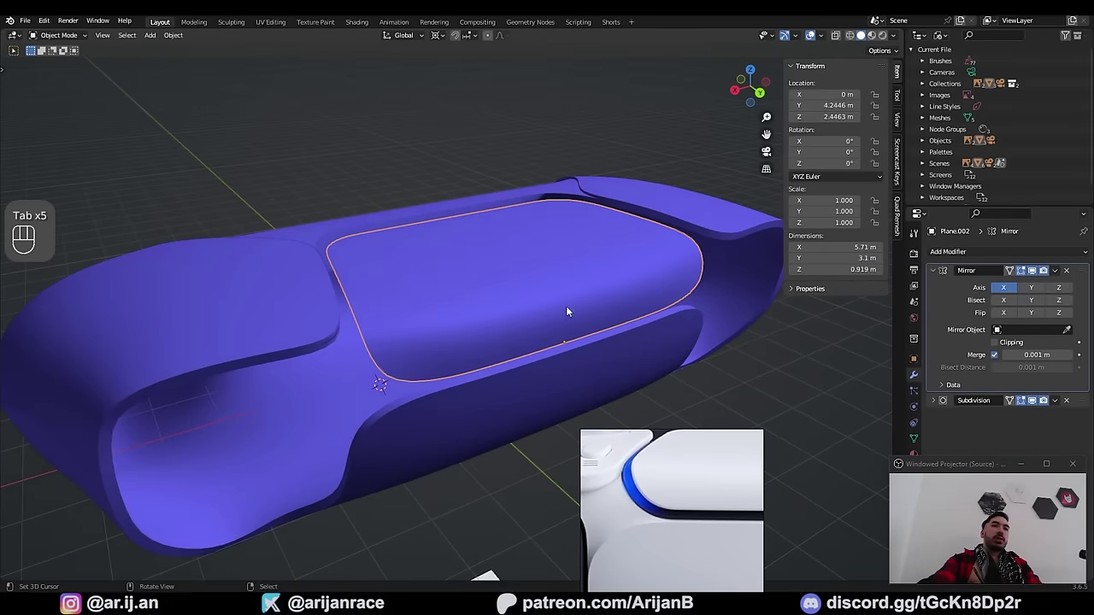
click(955, 253)
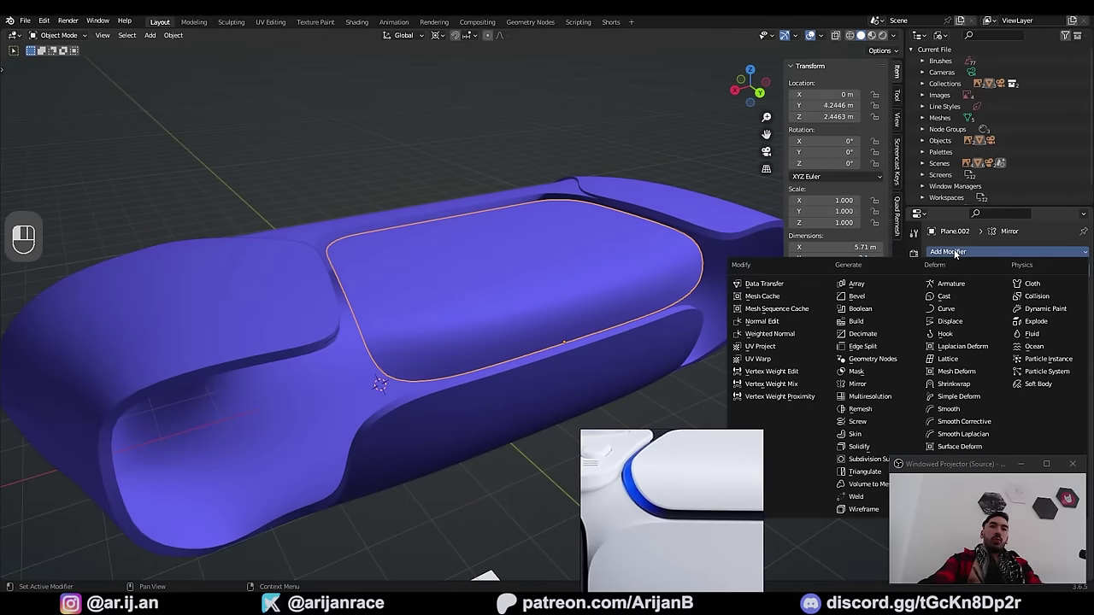
click(860, 446)
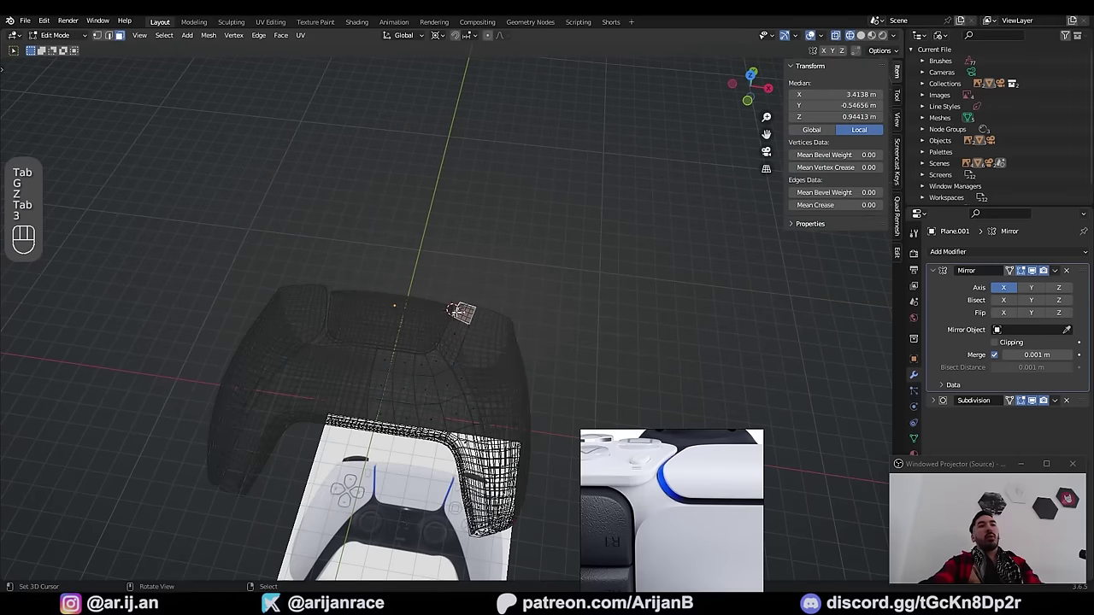
key(g)
right_click(499, 332)
middle_drag(465, 389, 471, 359)
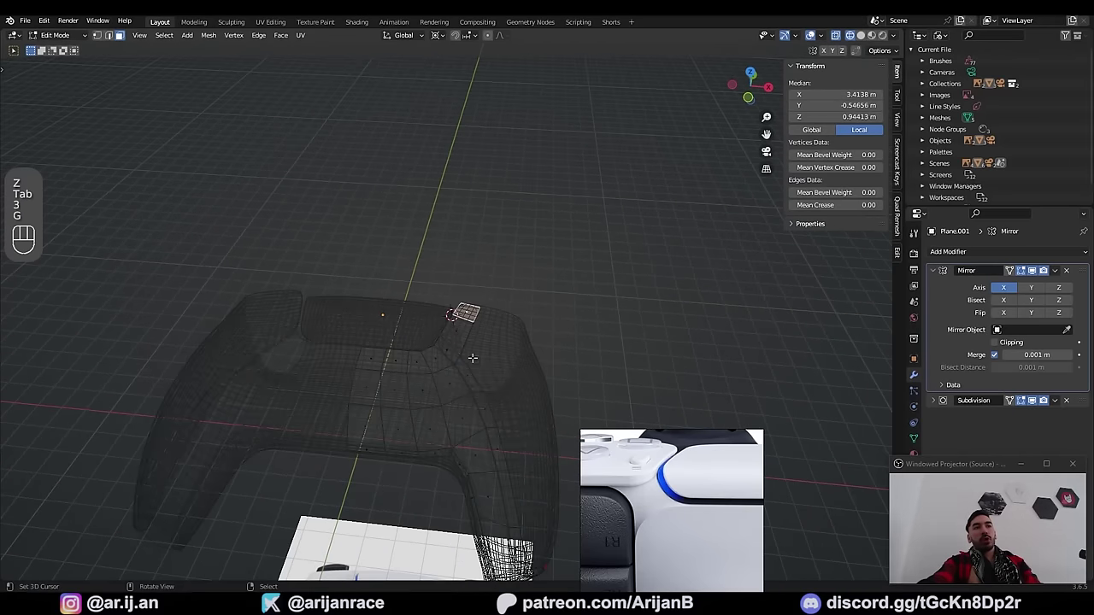
key(z)
mouse_move(336, 373)
middle_down()
mouse_move(445, 361)
mouse_move(436, 368)
mouse_move(450, 339)
middle_up()
right_click(444, 358)
scroll(463, 347, up, 4)
key(Tab)
key(Tab)
key(Tab)
key(Tab)
Step: Extrude the inner body's edge beside the touchpad corner downward twice to start a strip along the trigger opening
key(2)
key(z)
key(z)
key(e)
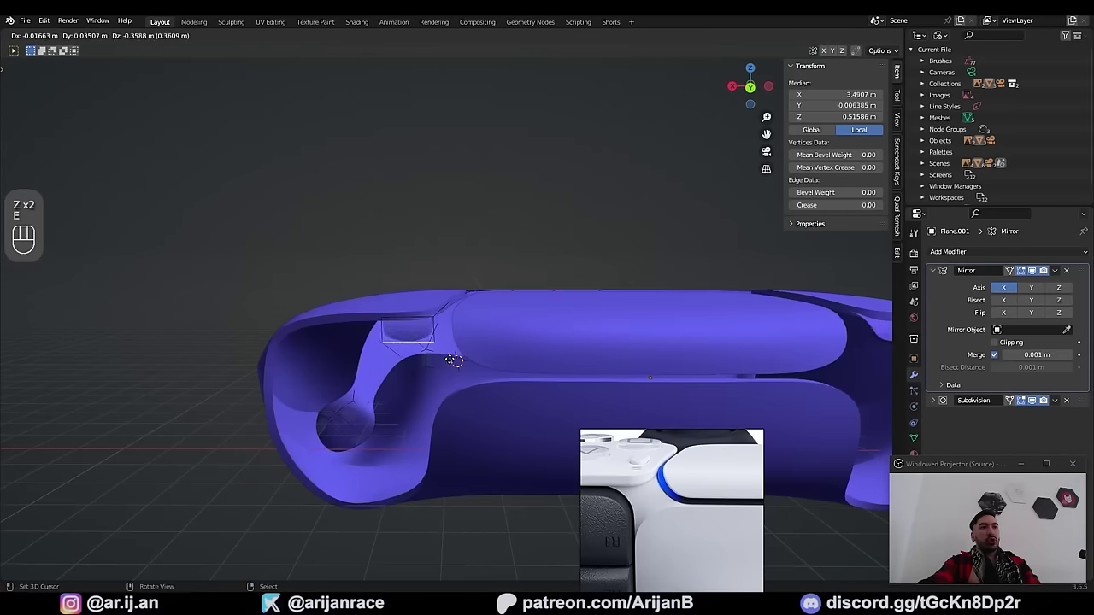
click(459, 392)
middle_drag(664, 522, 693, 488)
middle_drag(453, 368, 479, 377)
key(e)
click(442, 394)
Step: Move the new strip's edges and vertices to follow the border of the trigger opening
key(g)
click(438, 415)
key(g)
click(489, 416)
key(alt+q)
key(1)
ctrl+click(445, 329)
key(g)
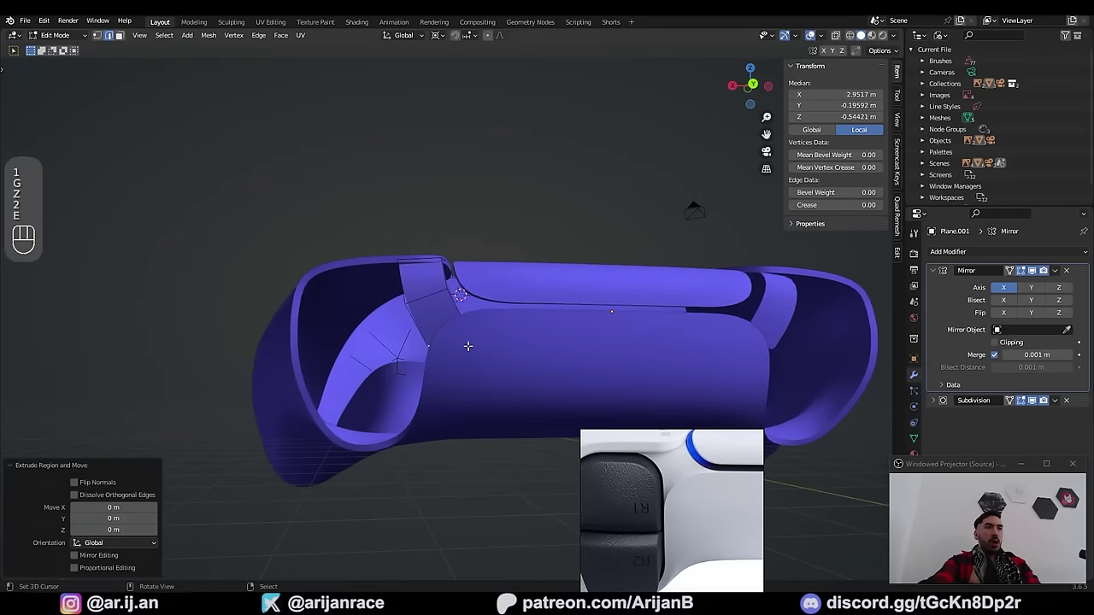
Step: Refine the strip's vertices with a vertex slide factor of 0.282 and compare its outline with the shoulder button reference
key(g)
middle_drag(467, 345, 467, 367)
right_click(466, 379)
key(Tab)
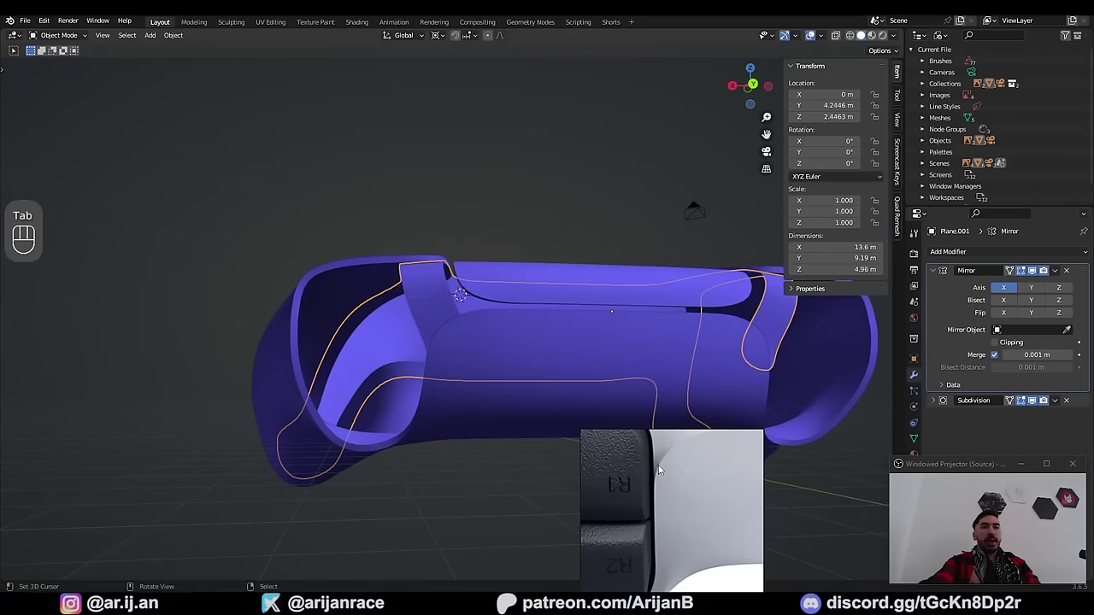
key(g)
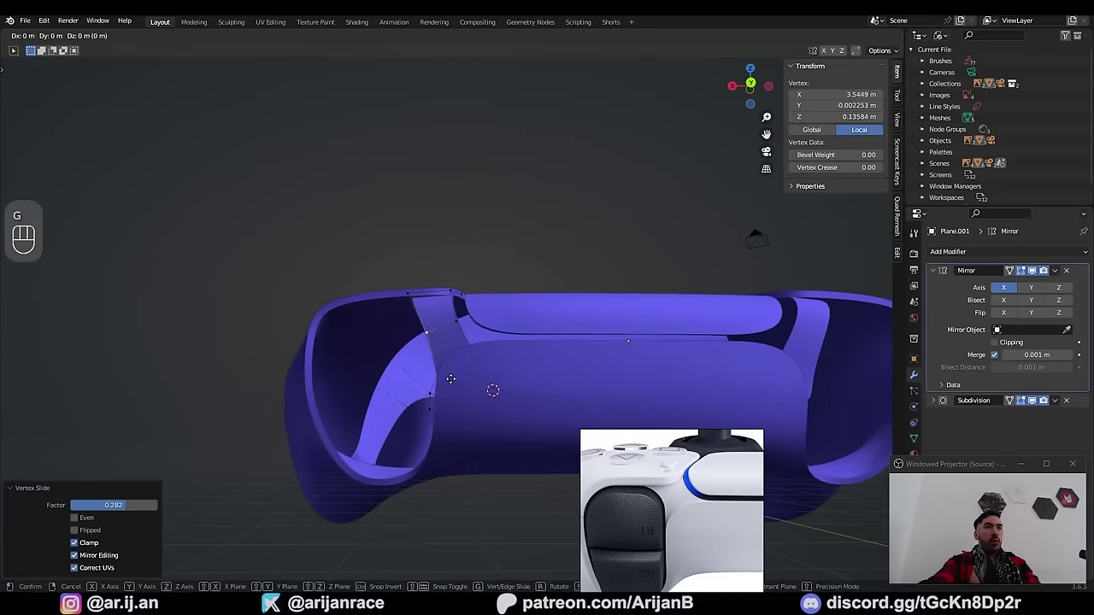
right_click(454, 379)
key(Tab)
middle_drag(445, 342, 446, 387)
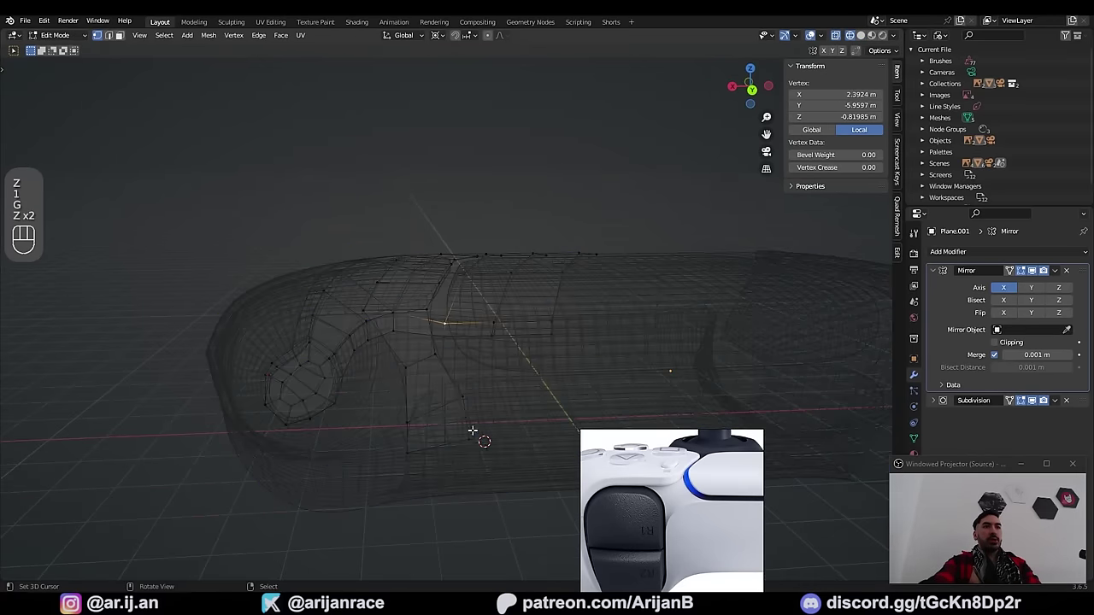
Step: Extrude the strip's lower inner edge along X toward the centre line and scale it along X
key(e)
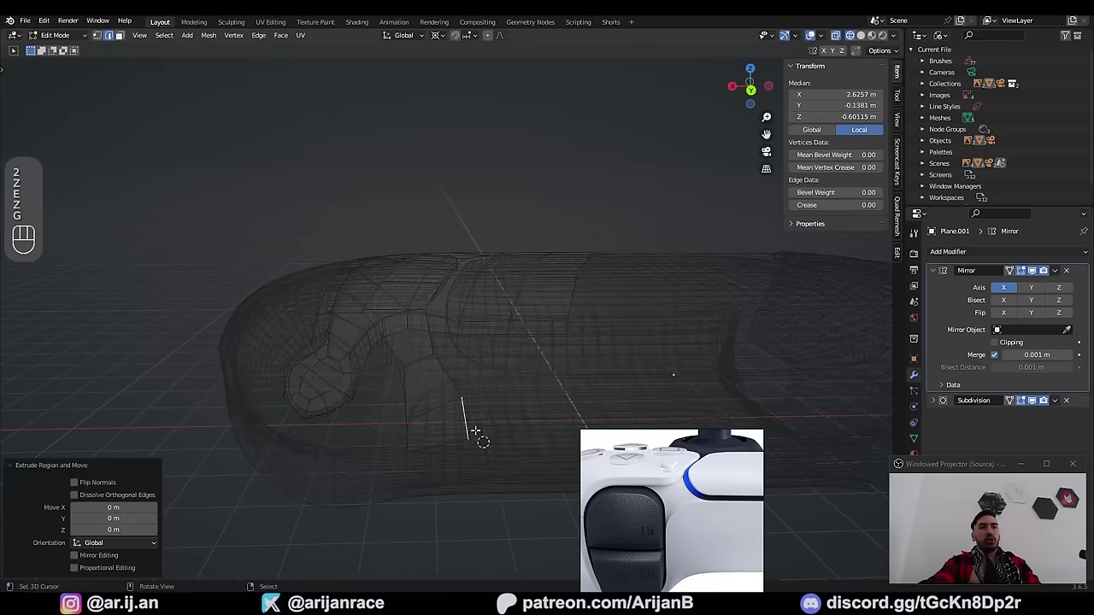
key(x)
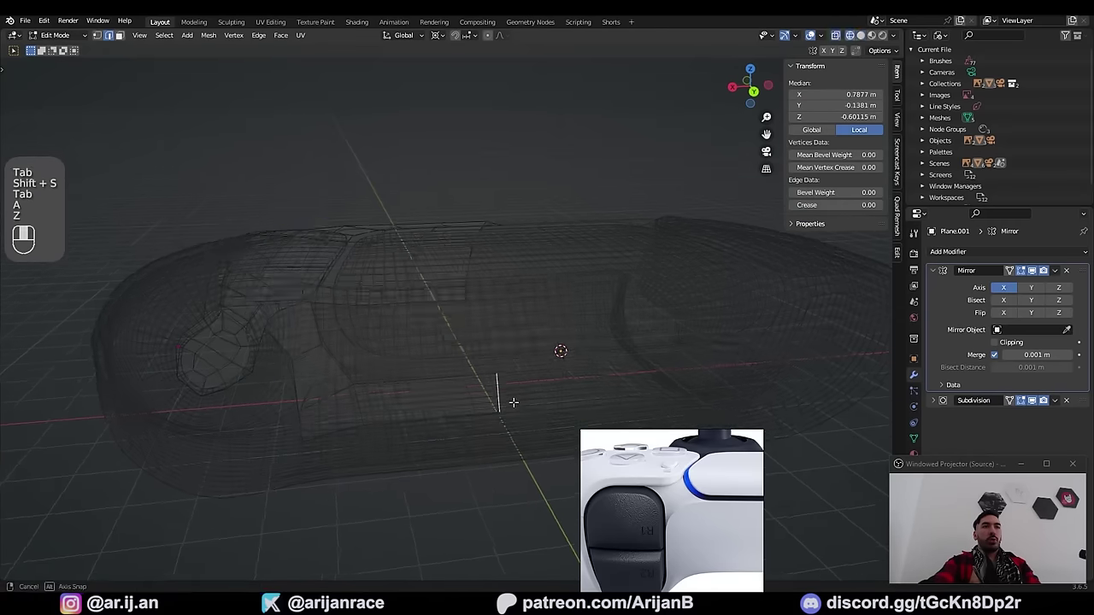
key(s)
key(x)
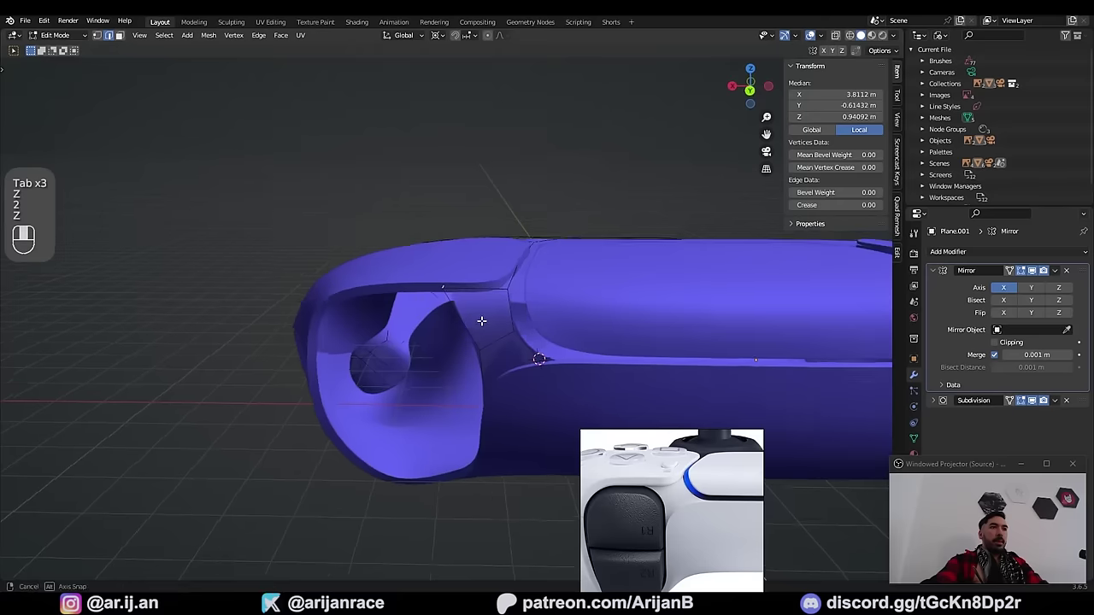
Step: Extrude the inner body's edge above the trigger opening, move it along Y and check it against the reference
key(e)
middle_drag(482, 322, 538, 337)
right_click(442, 301)
key(g)
key(y)
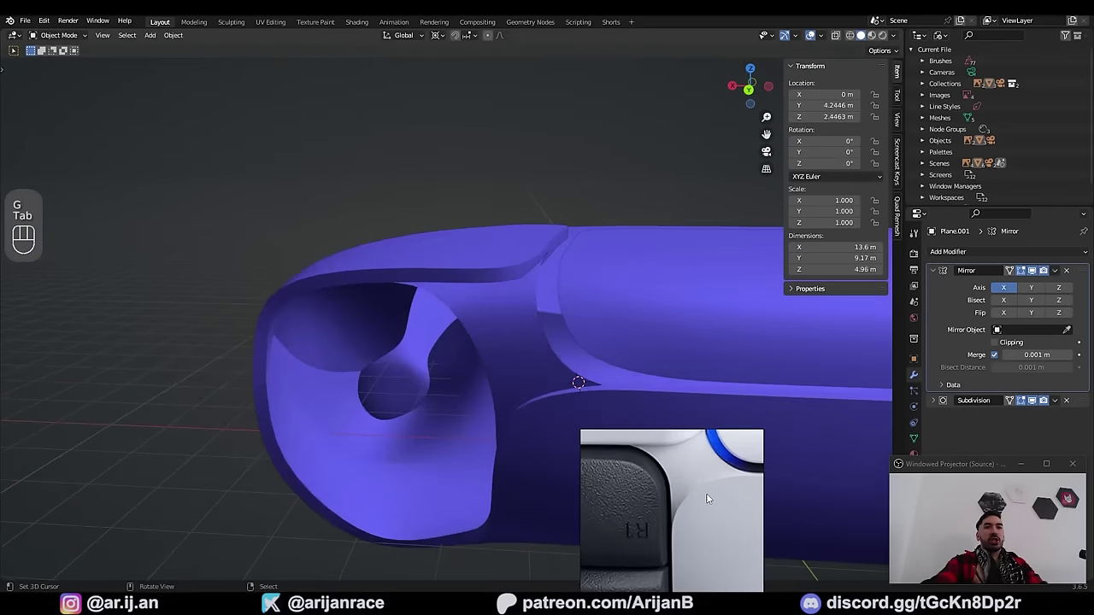
key(Tab)
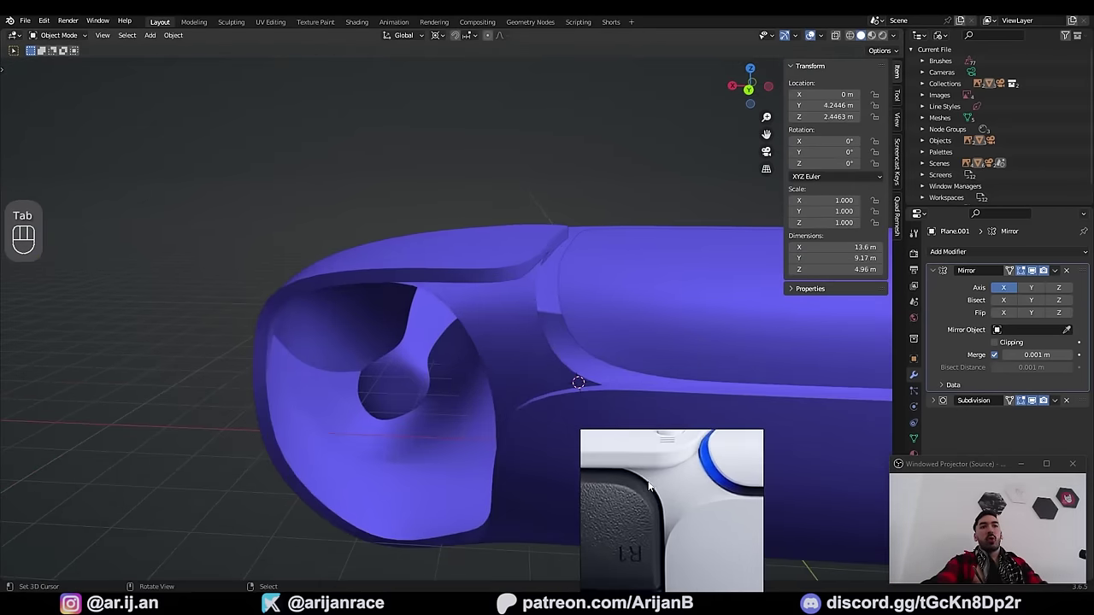
middle_drag(649, 486, 451, 301)
key(Tab)
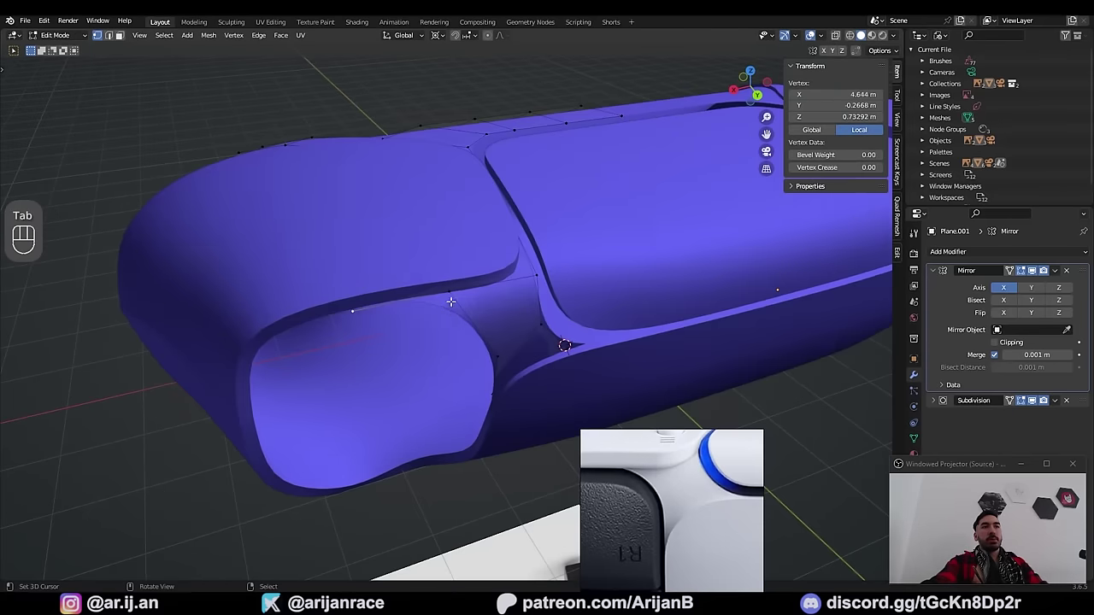
key(Tab)
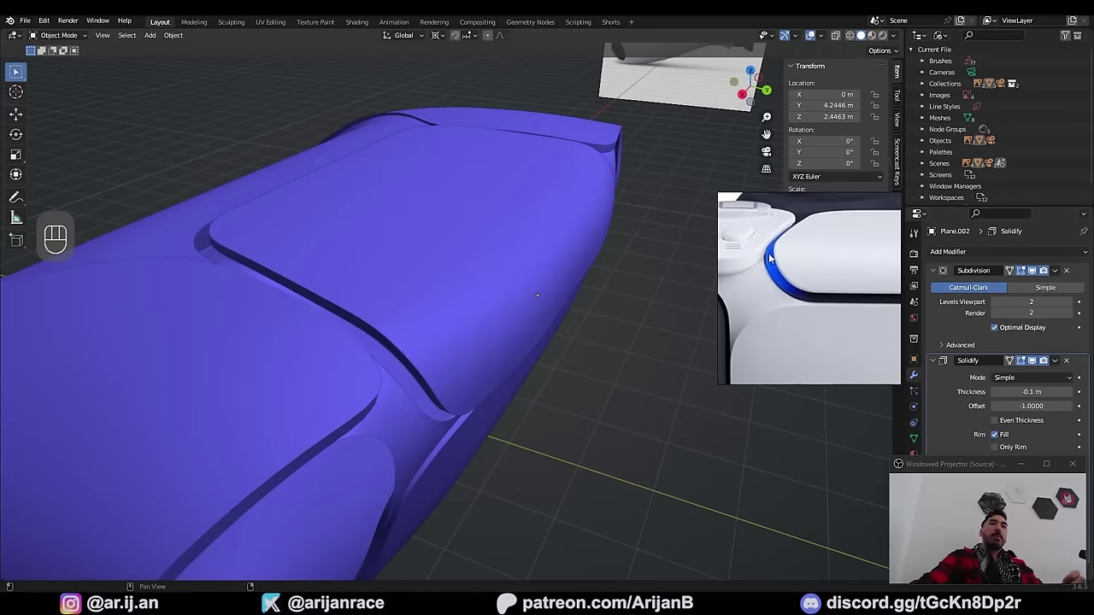
Step: Check the touchpad gap against the reference and remove the touchpad's Solidify modifier
scroll(770, 258, down, 3)
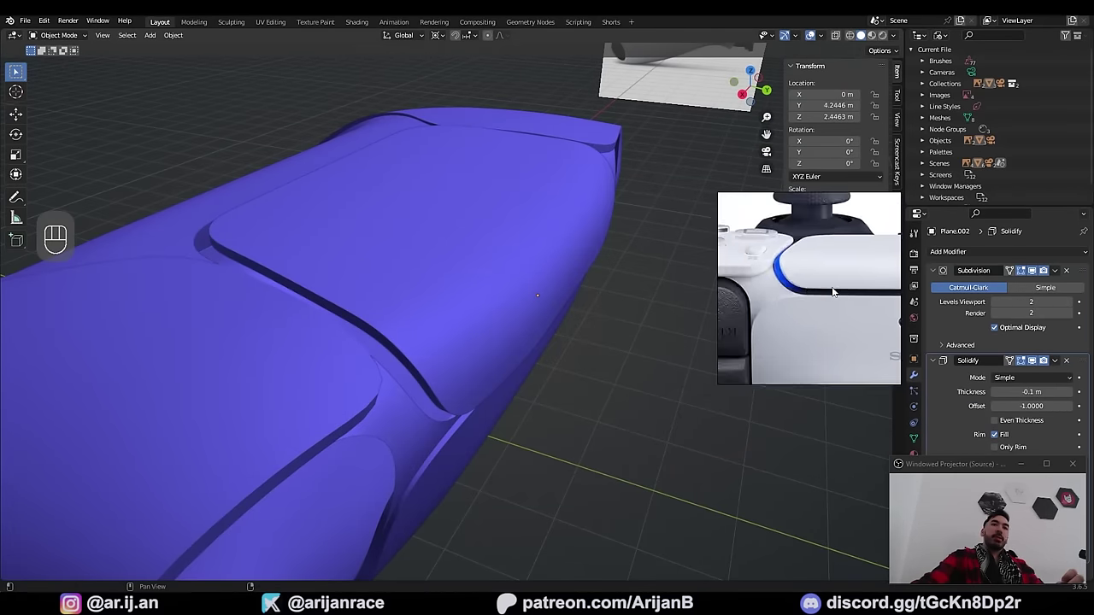
middle_drag(833, 290, 761, 288)
middle_drag(395, 362, 405, 321)
right_click(379, 355)
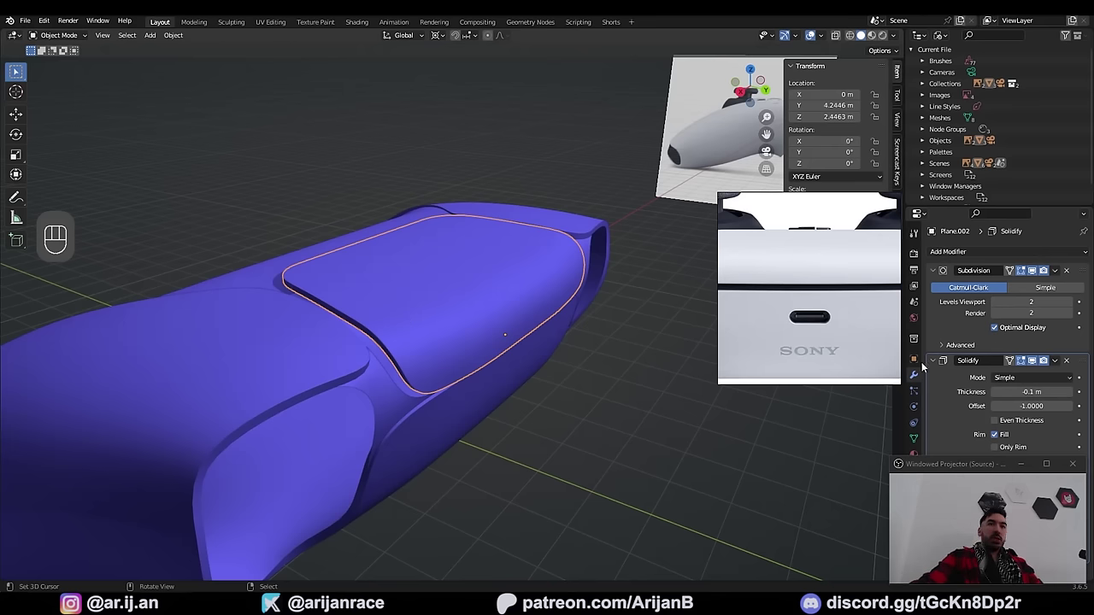
click(1066, 365)
middle_drag(618, 376, 328, 387)
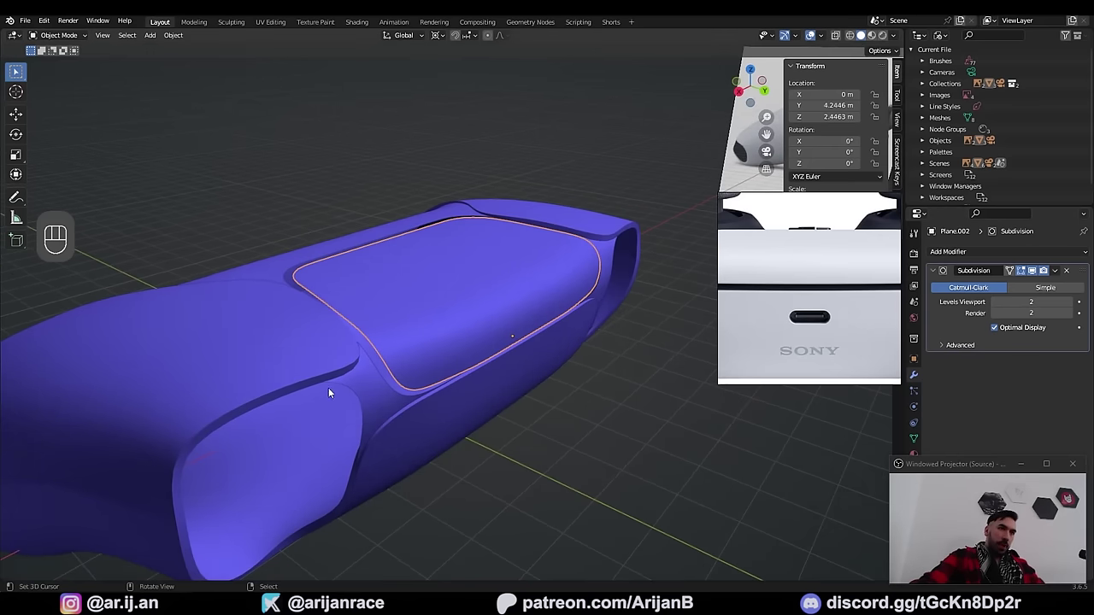
Step: Join the touchpad with the inner body and enter face editing with nothing selected
ctrl+click(375, 382)
key(Tab)
key(3)
key(a)
key(a)
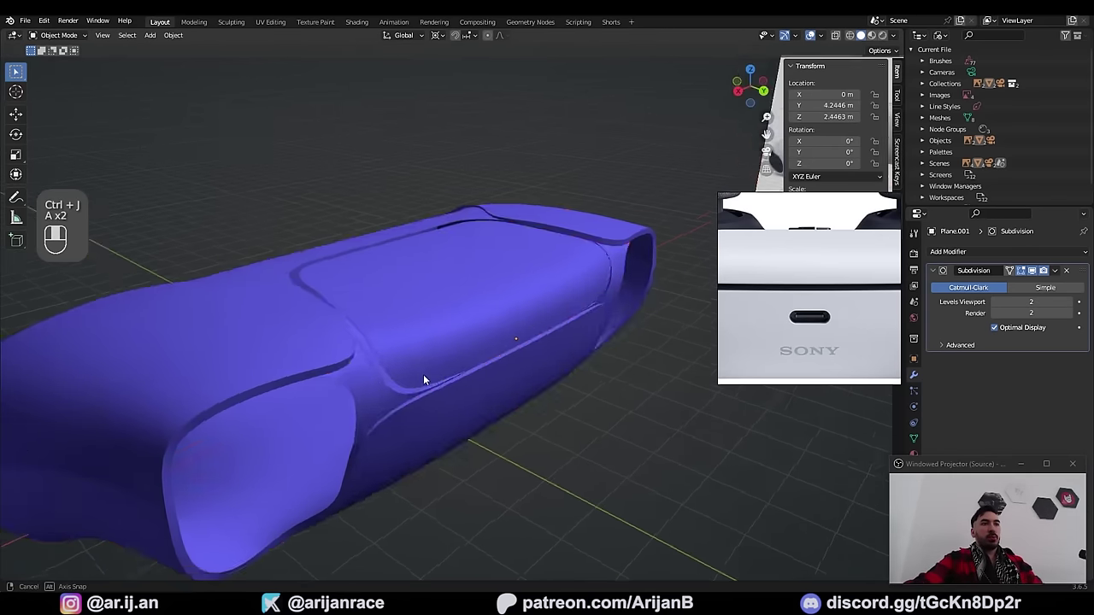
Step: Select the linked touchpad and inner body meshes, duplicate them in place and raise the copy along Z
key(l)
middle_drag(423, 376, 496, 346)
key(l)
scroll(366, 354, down, 3)
key(shift+d)
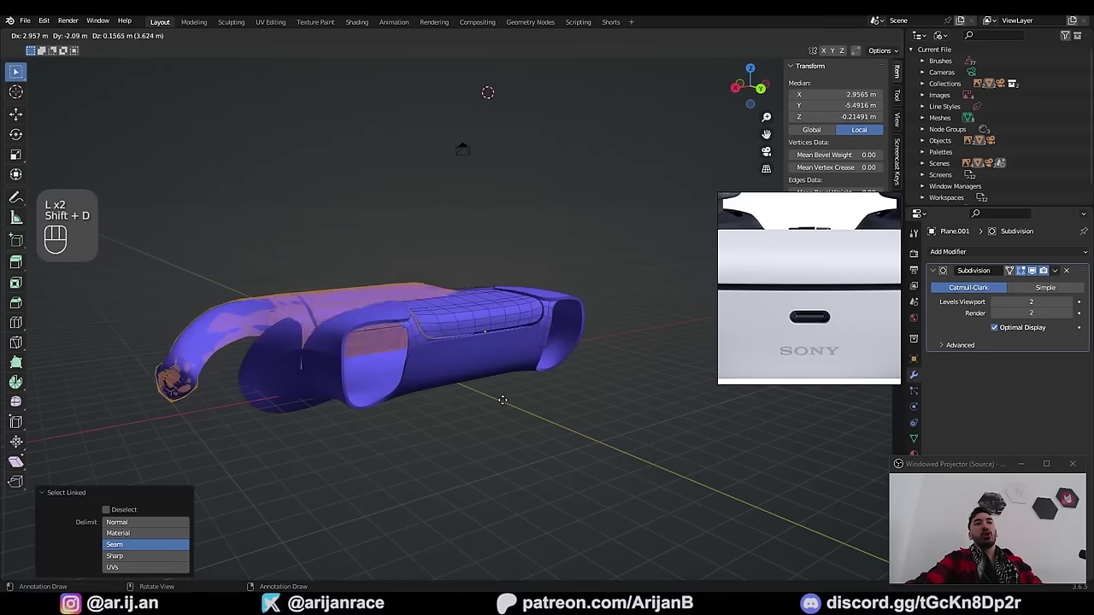
right_click(500, 258)
key(g)
key(z)
click(462, 278)
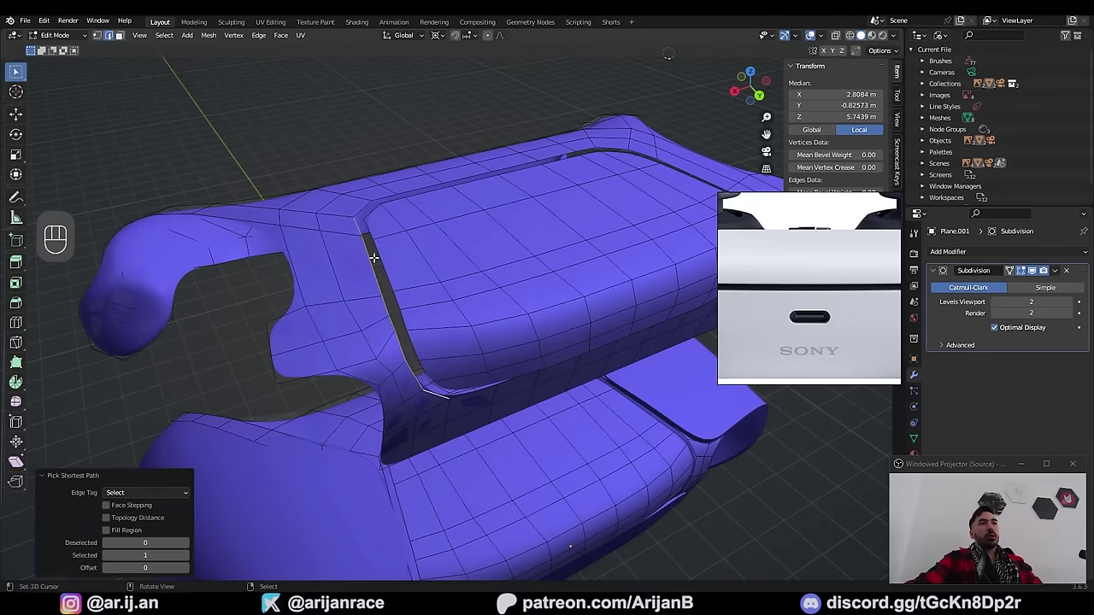
Step: Select the facing edges of the touchpad and inner body along the touchpad's +X side and bridge them
click(364, 236)
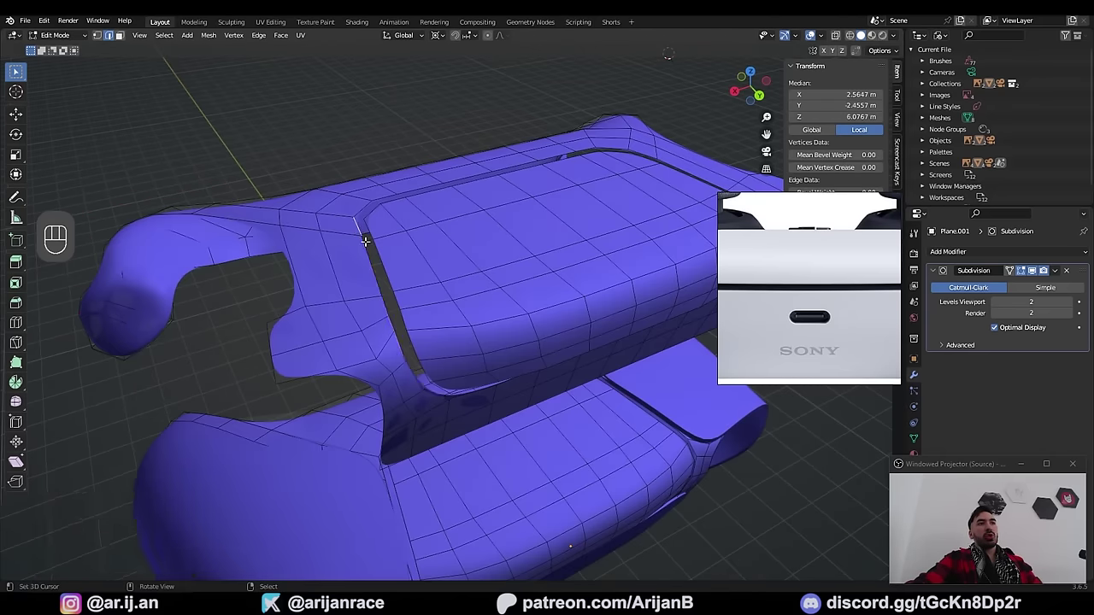
middle_drag(366, 238, 411, 214)
ctrl+right_click(412, 360)
shift+right_click(422, 357)
middle_drag(400, 287, 410, 336)
ctrl+right_click(371, 227)
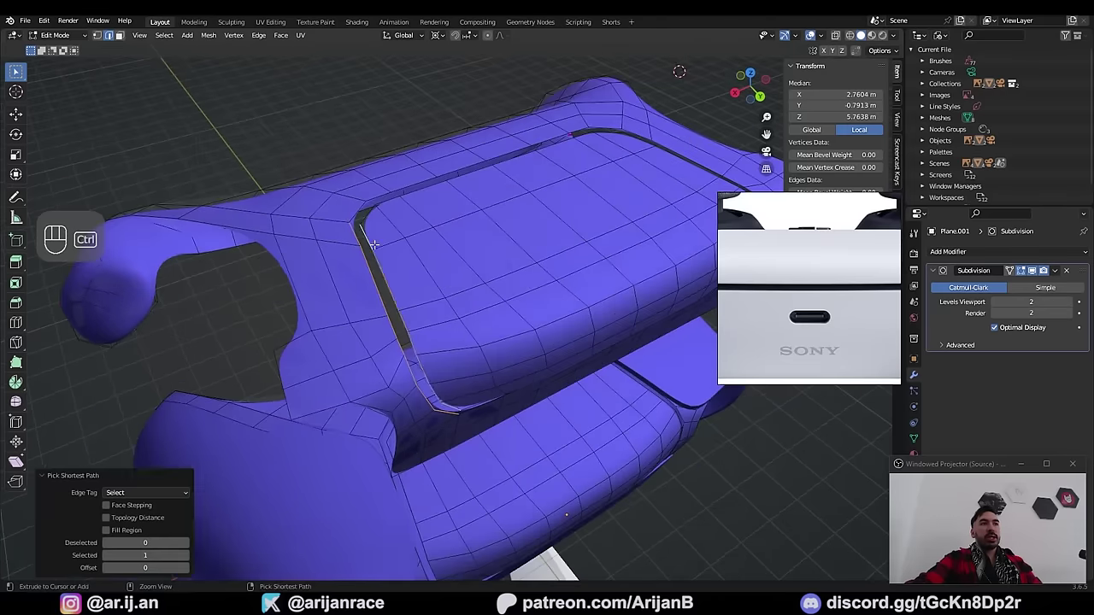
middle_drag(369, 225, 333, 181)
key(w)
key(w)
click(173, 265)
middle_drag(301, 308, 460, 383)
middle_drag(339, 292, 300, 206)
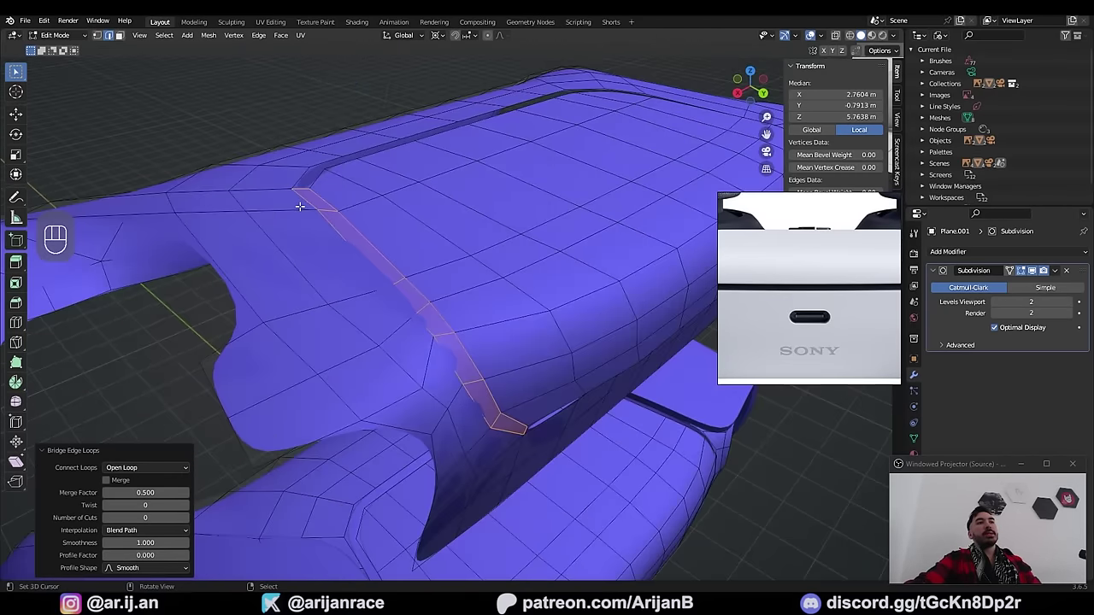
Step: Bridge the remaining gaps between touchpad and inner body along the rear edge and the −X side
middle_drag(445, 332, 505, 309)
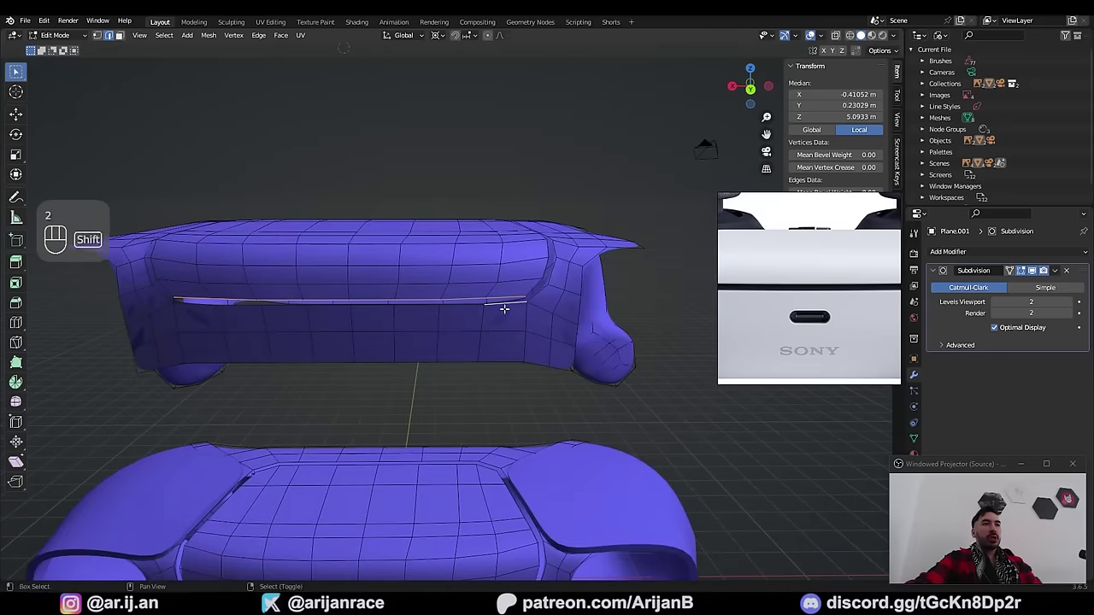
ctrl+click(196, 313)
key(w)
key(ctrl+z)
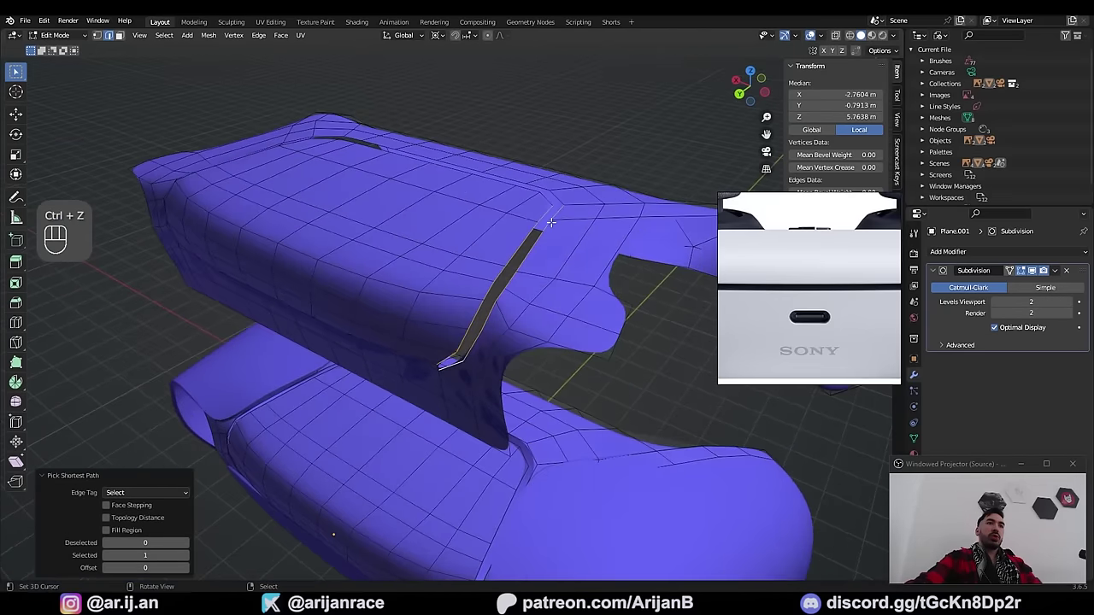
key(w)
click(265, 211)
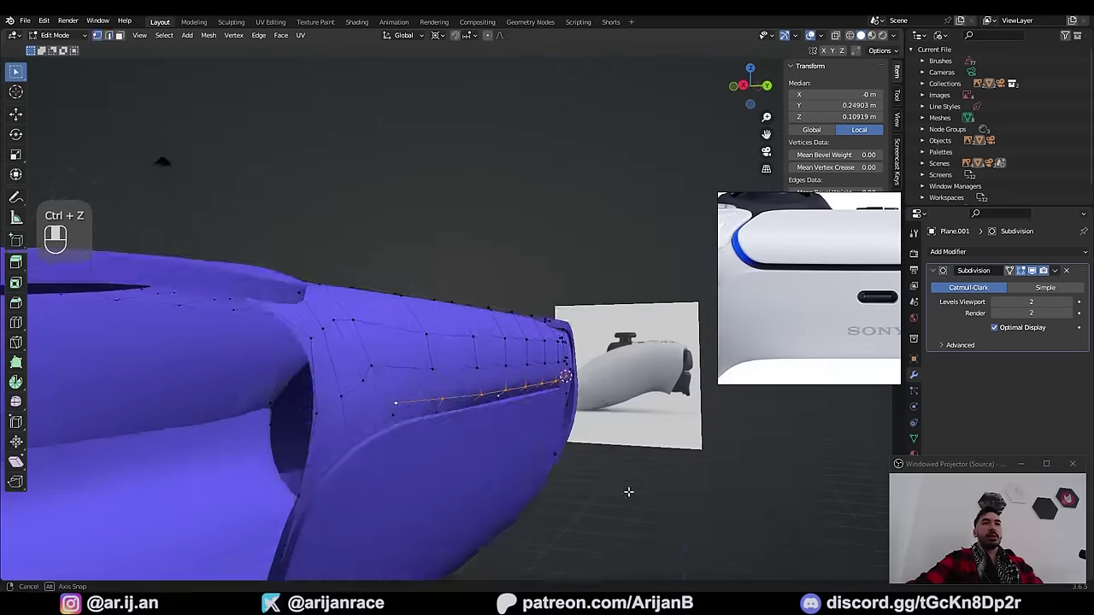
Step: Scale the inner body's lower rear vertices about the 3D cursor along Y, and a second set along X
key(s)
key(y)
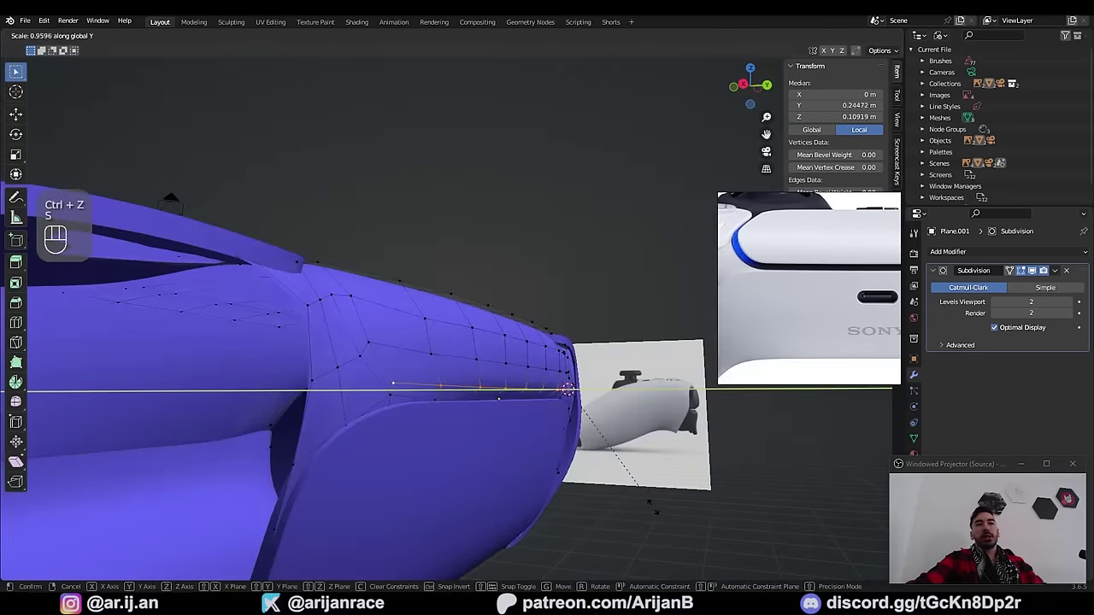
click(562, 453)
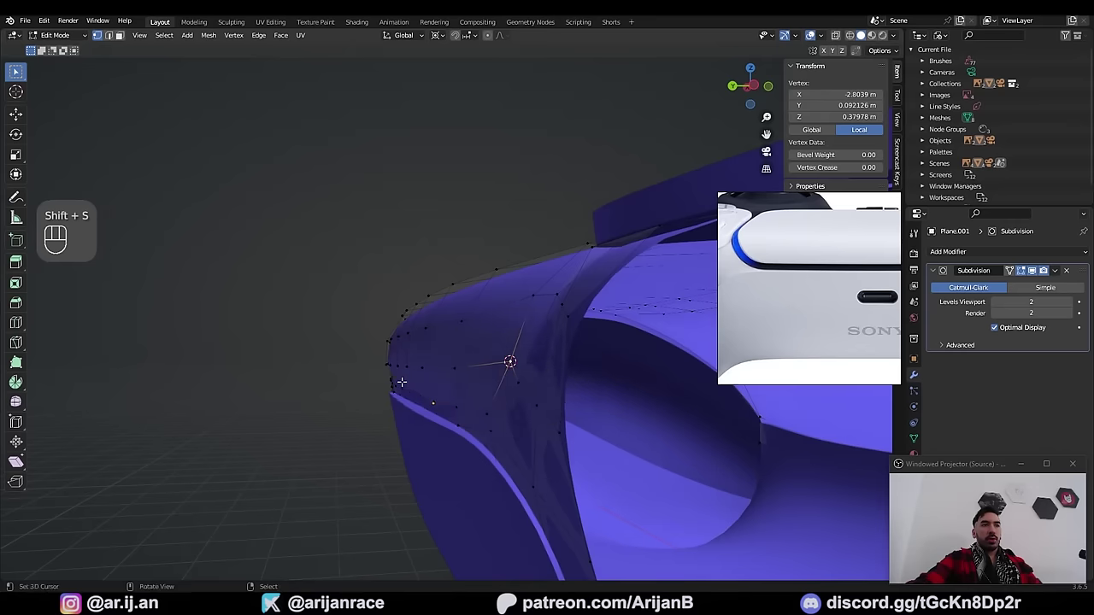
middle_drag(401, 381, 401, 373)
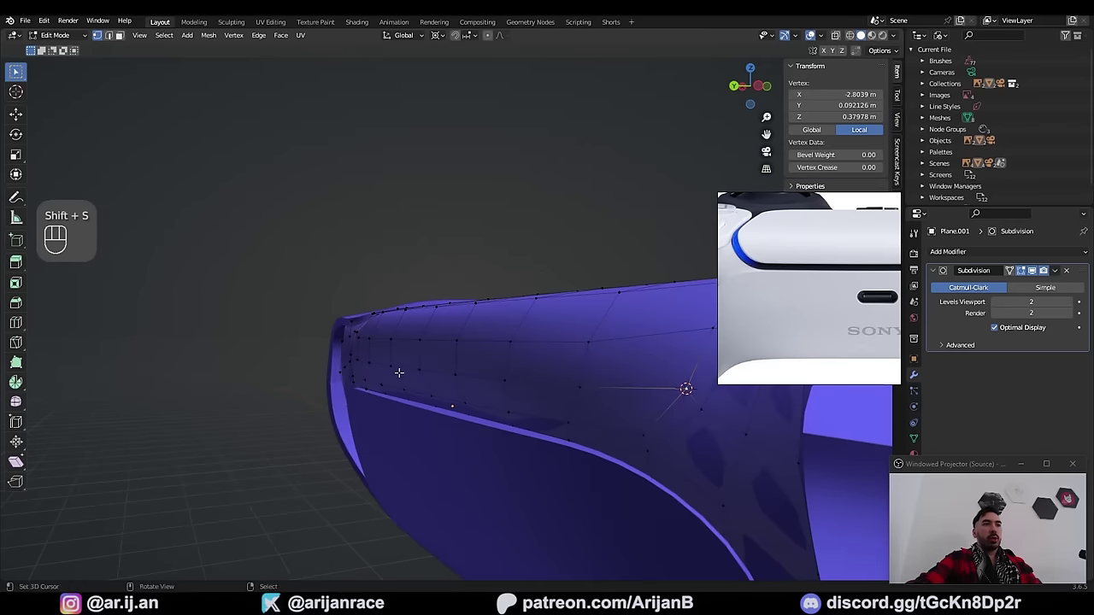
ctrl+click(350, 357)
key(s)
key(x)
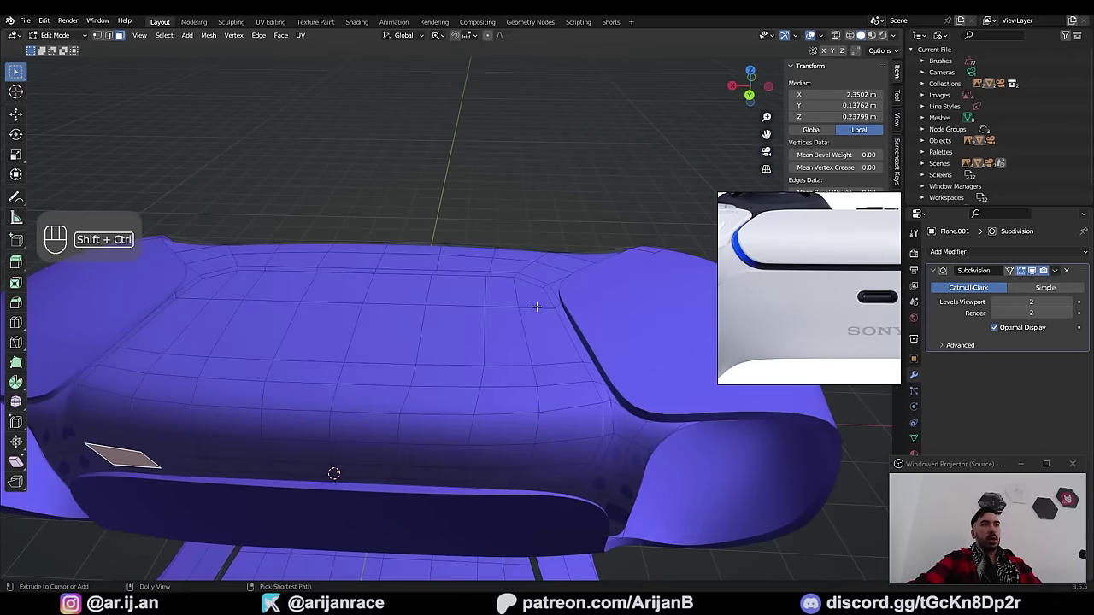
Step: Select the region of touchpad faces and separate it from the inner body mesh into its own object
ctrl+shift+click(513, 290)
middle_drag(513, 291, 479, 342)
key(p)
key(Tab)
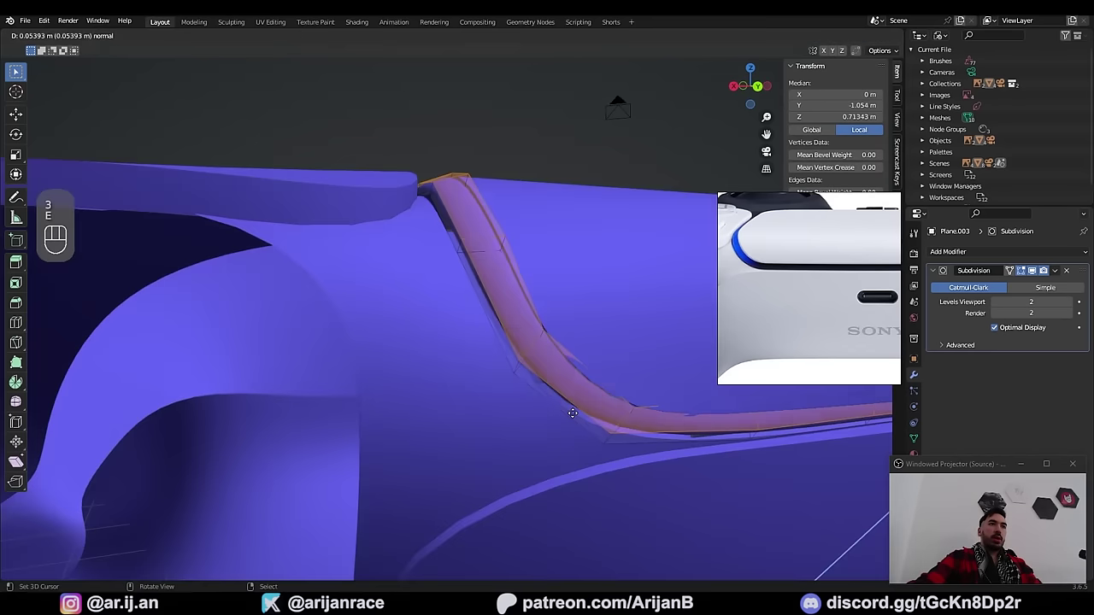
Step: Extrude the light strip around the touchpad in place and offset the new faces with Shrink/Fatten
key(3)
key(e)
right_click(570, 398)
key(alt+s)
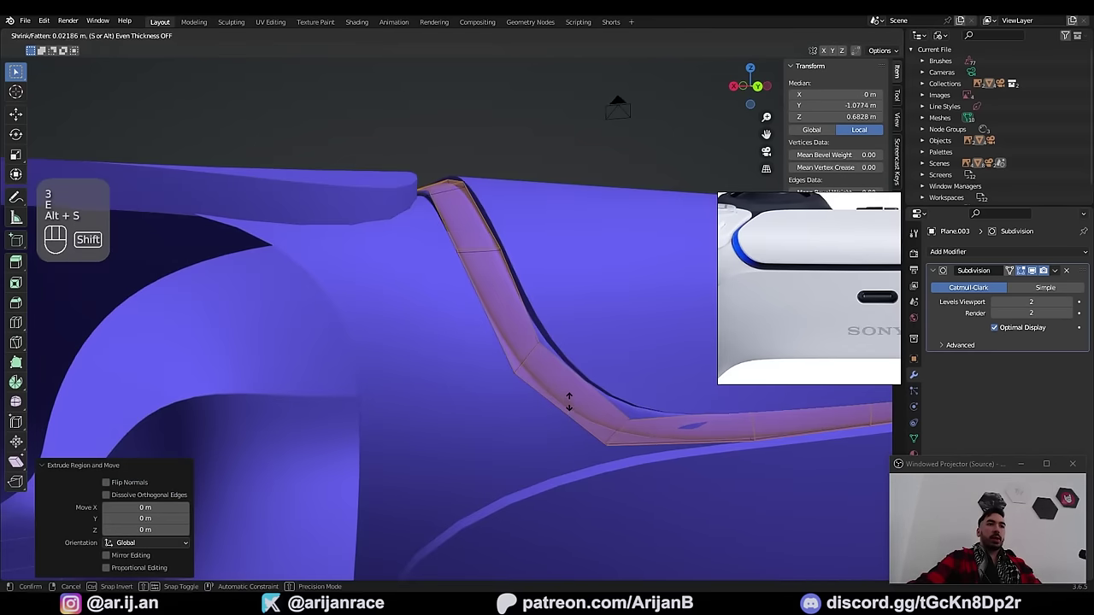
click(569, 379)
Step: Invert the selection on the light strip and delete the selected faces
key(1)
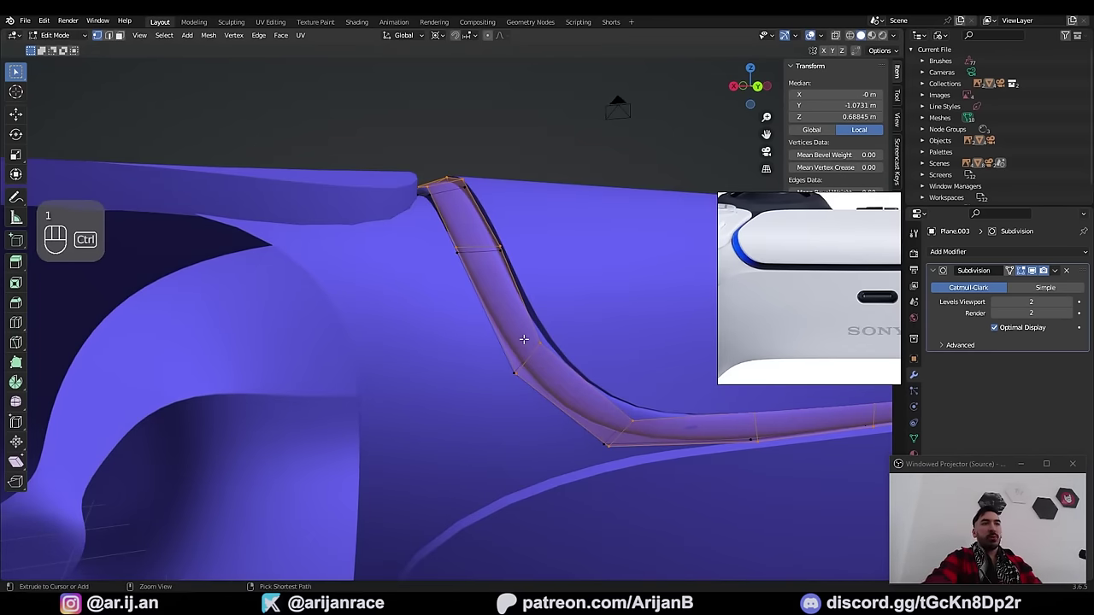
key(ctrl+i)
key(3)
key(x)
click(524, 341)
scroll(520, 340, down, 6)
middle_drag(521, 340, 518, 356)
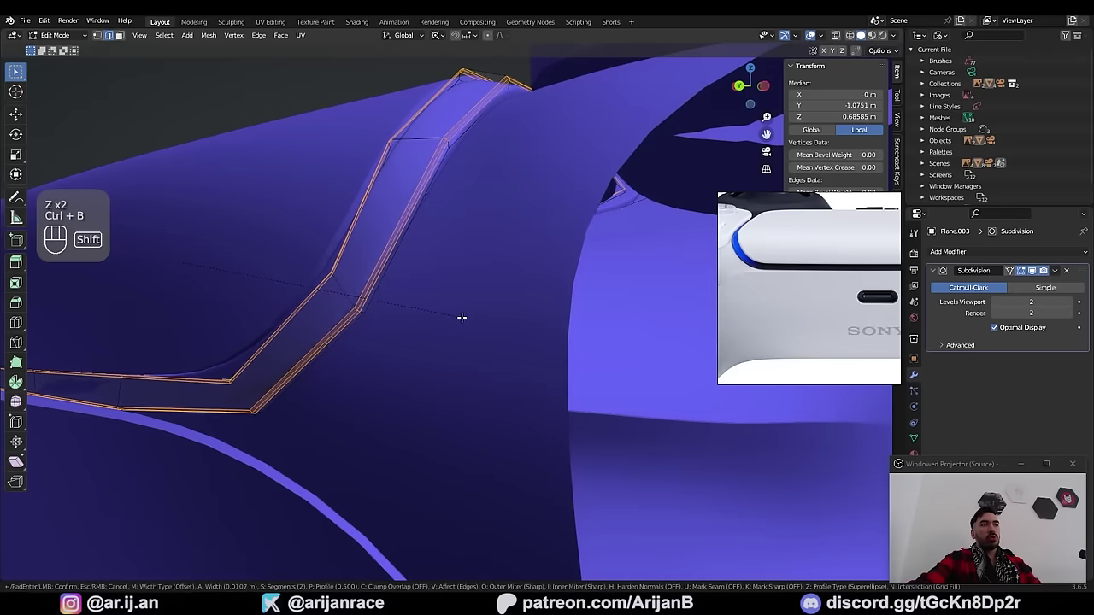
Step: Bevel the light strip's border edges with 2 segments and slide the edge near its end into place
shift+click(457, 318)
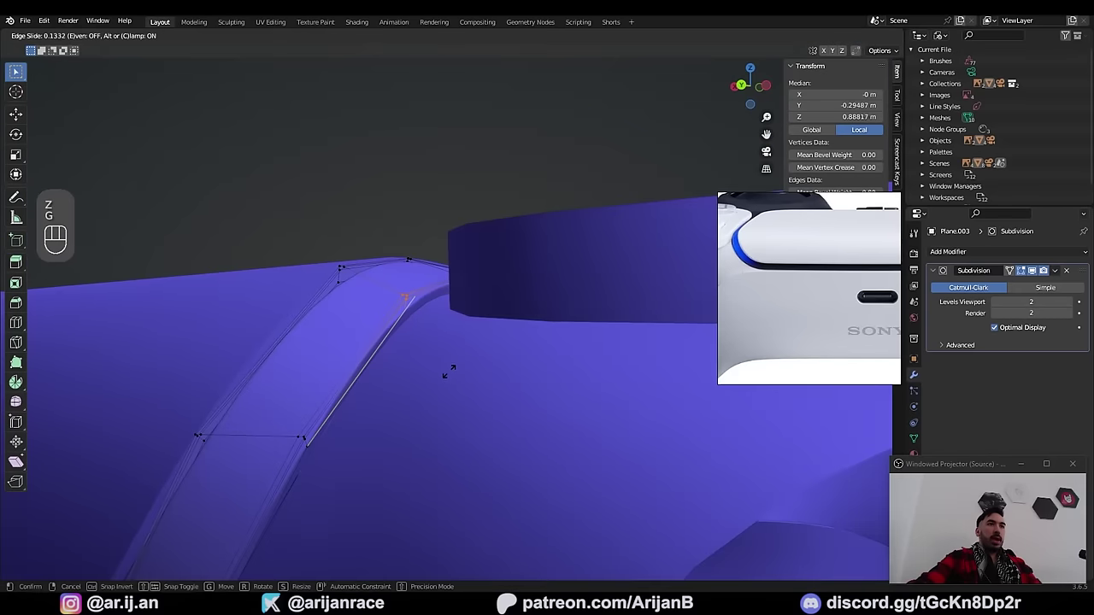
key(g)
key(g)
click(471, 328)
middle_drag(471, 327, 496, 361)
key(Tab)
key(Tab)
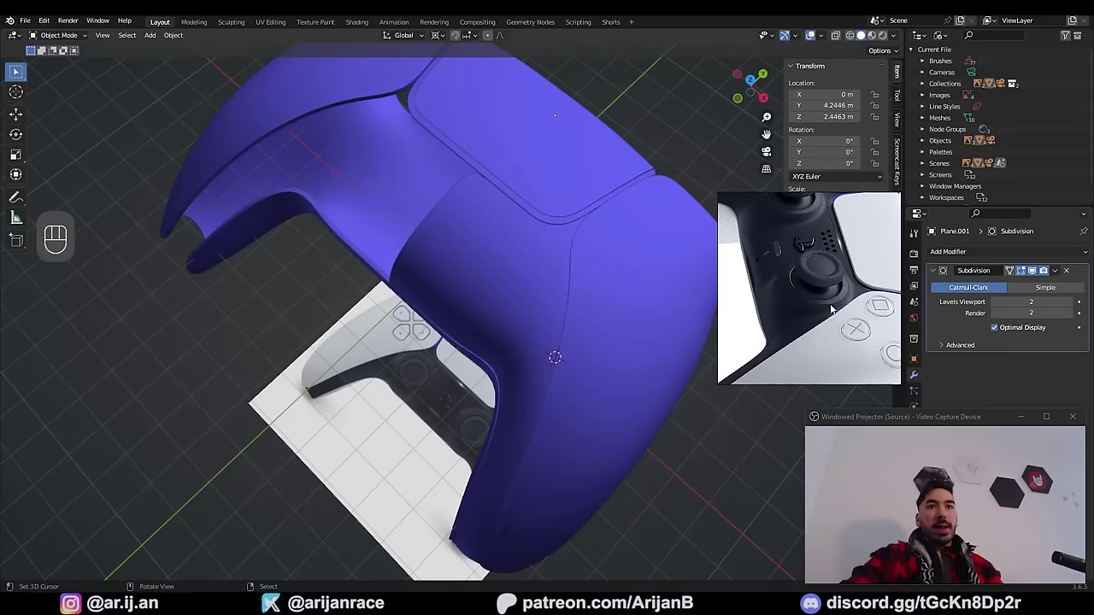
Step: Study the joystick base in the reference and select the inner body's faces under the joystick against the top image
scroll(768, 292, up, 4)
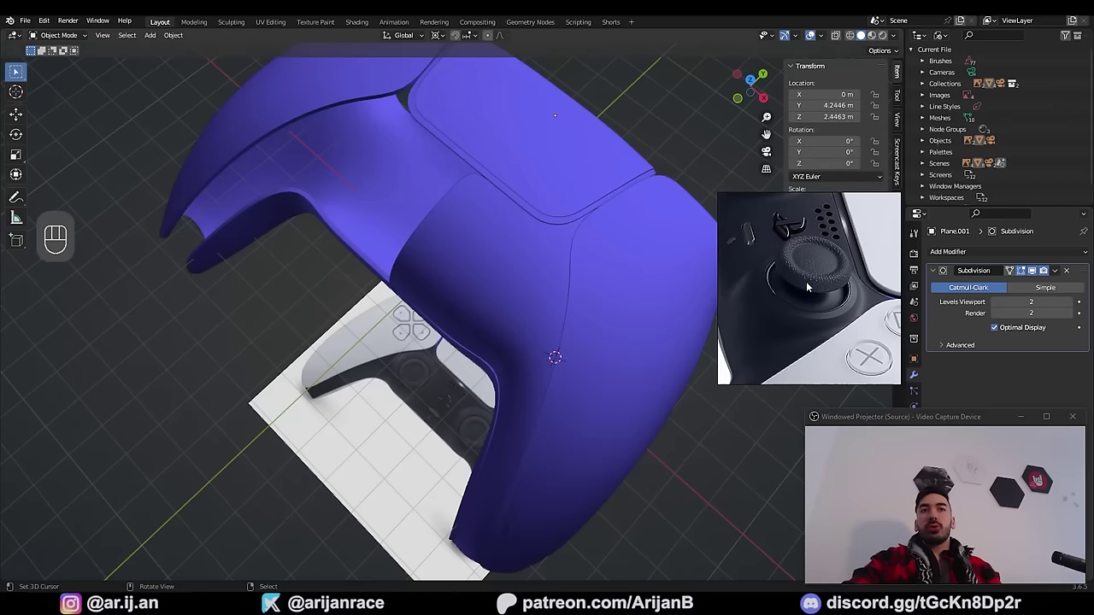
middle_drag(807, 282, 835, 255)
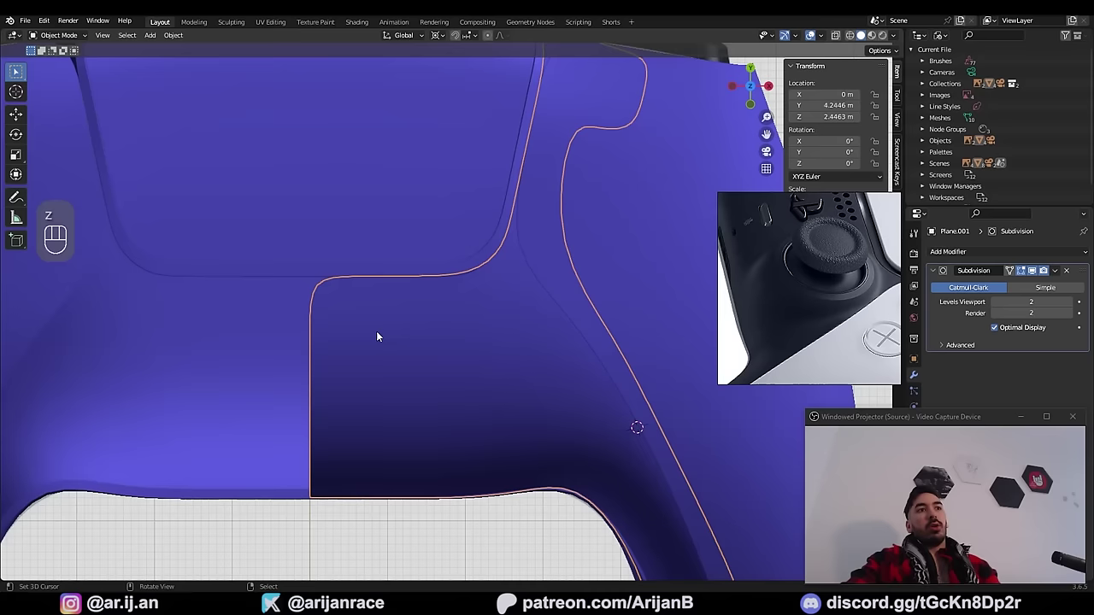
key(Tab)
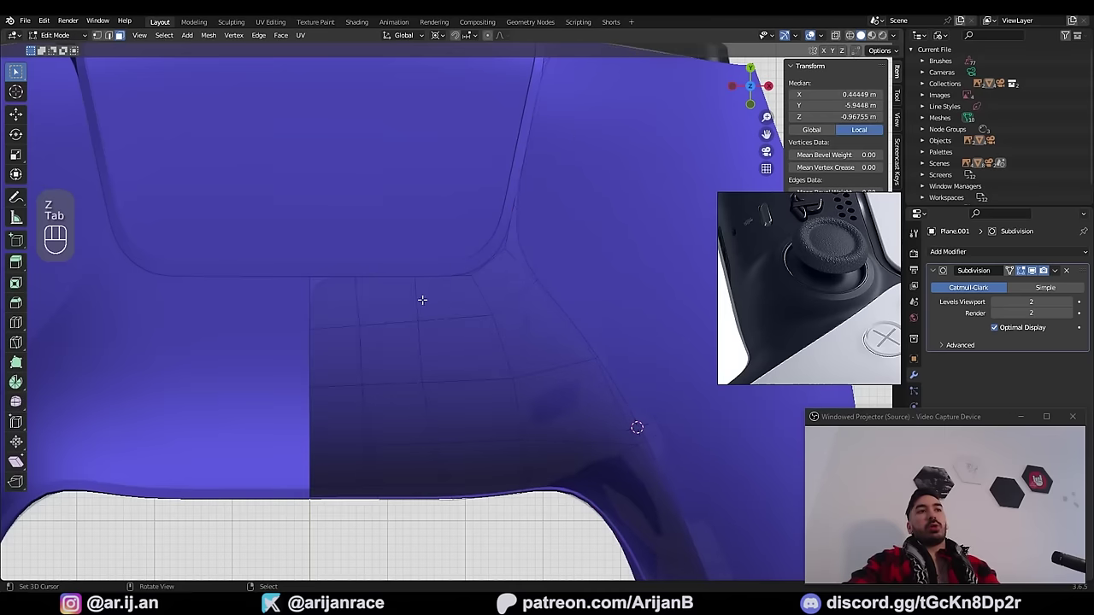
ctrl+shift+click(566, 417)
key(z)
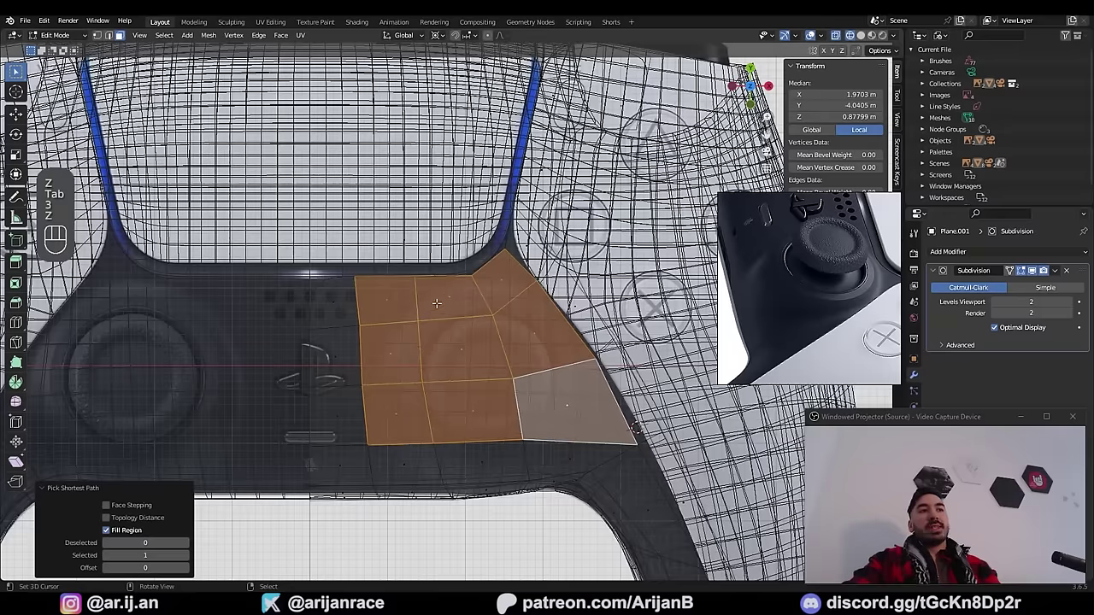
scroll(500, 418, down, 1)
scroll(496, 398, up, 1)
key(z)
Step: Reselect a larger region of inner body faces around the joystick, down to the lower edge, and inset it
click(496, 288)
key(z)
shift+middle_drag(495, 295, 498, 259)
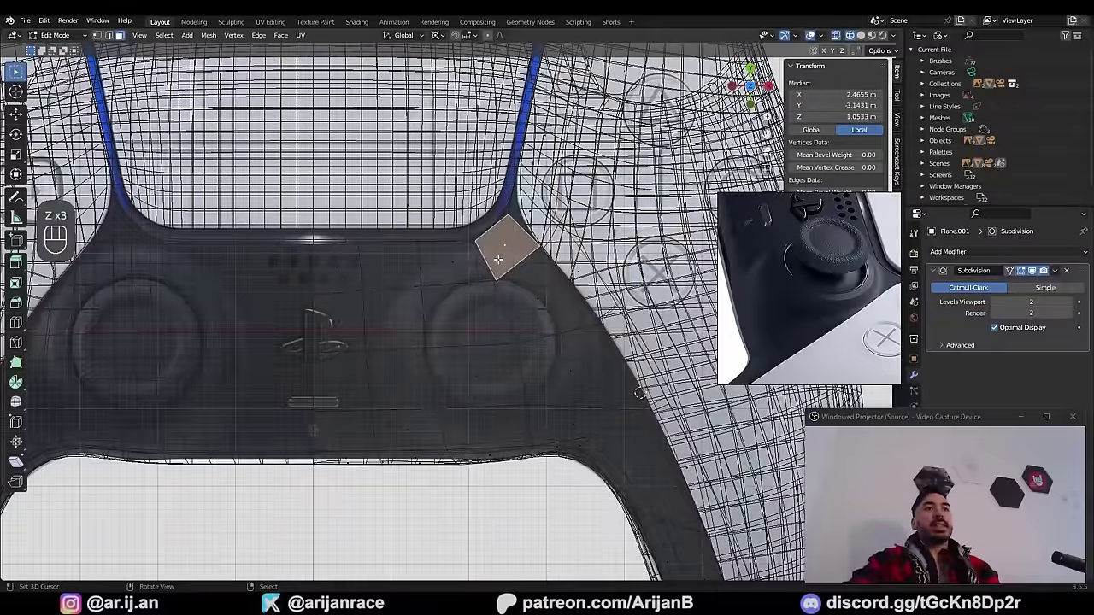
mouse_move(502, 275)
mouse_down()
mouse_move(405, 303)
mouse_move(450, 411)
mouse_move(522, 327)
mouse_move(409, 268)
mouse_up()
right_click(409, 268)
scroll(529, 427, up, 1)
shift+middle_drag(528, 427, 512, 405)
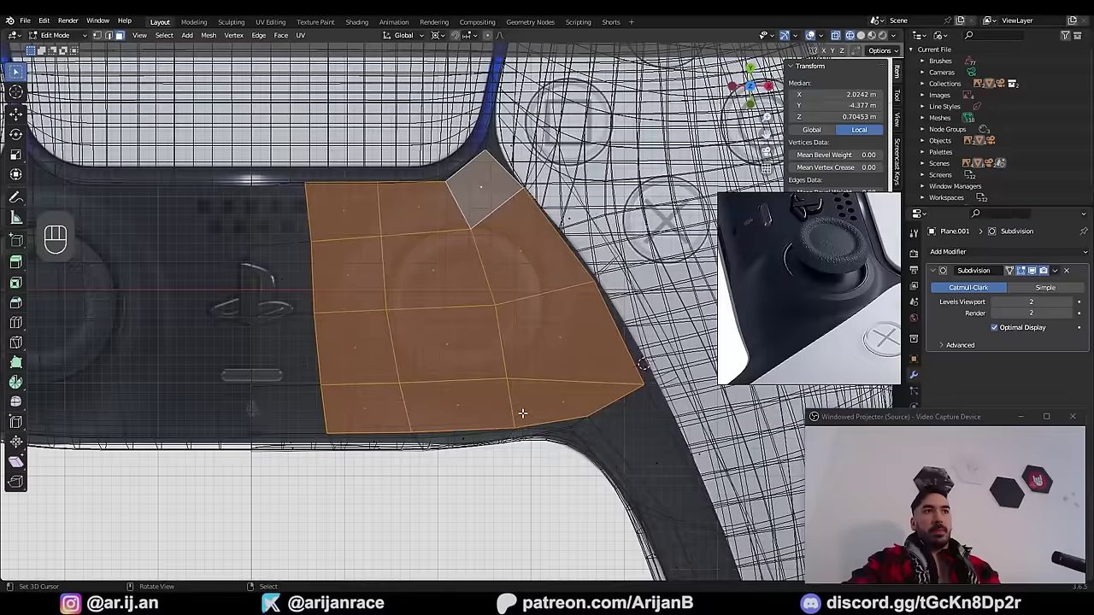
key(i)
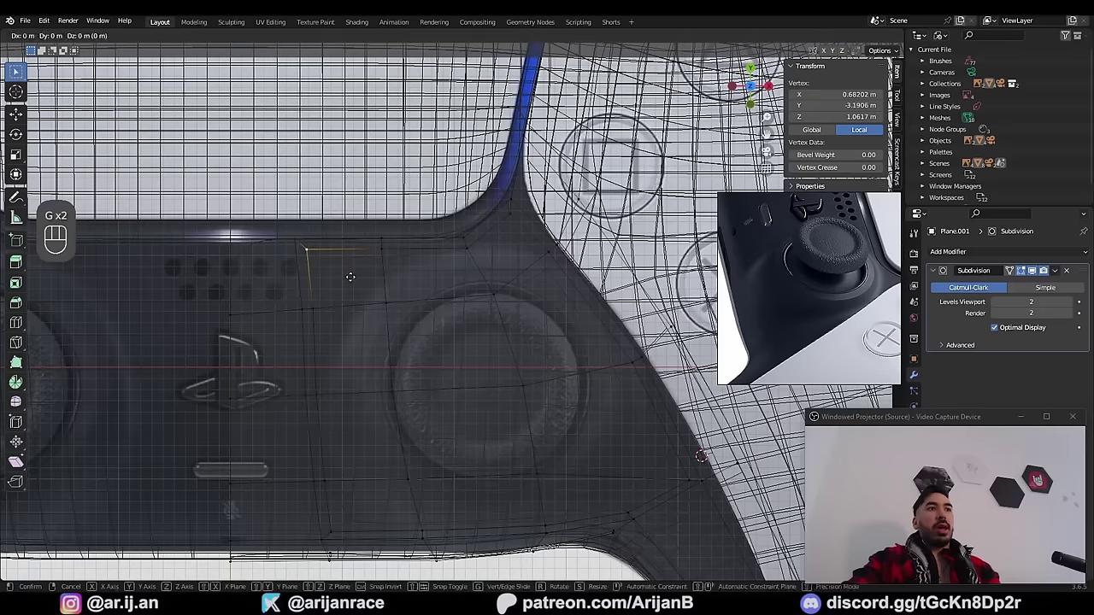
Step: Slide the inset region's upper vertices inward to round its outline around the joystick
click(352, 317)
click(396, 302)
right_click(384, 250)
key(g)
key(g)
click(395, 276)
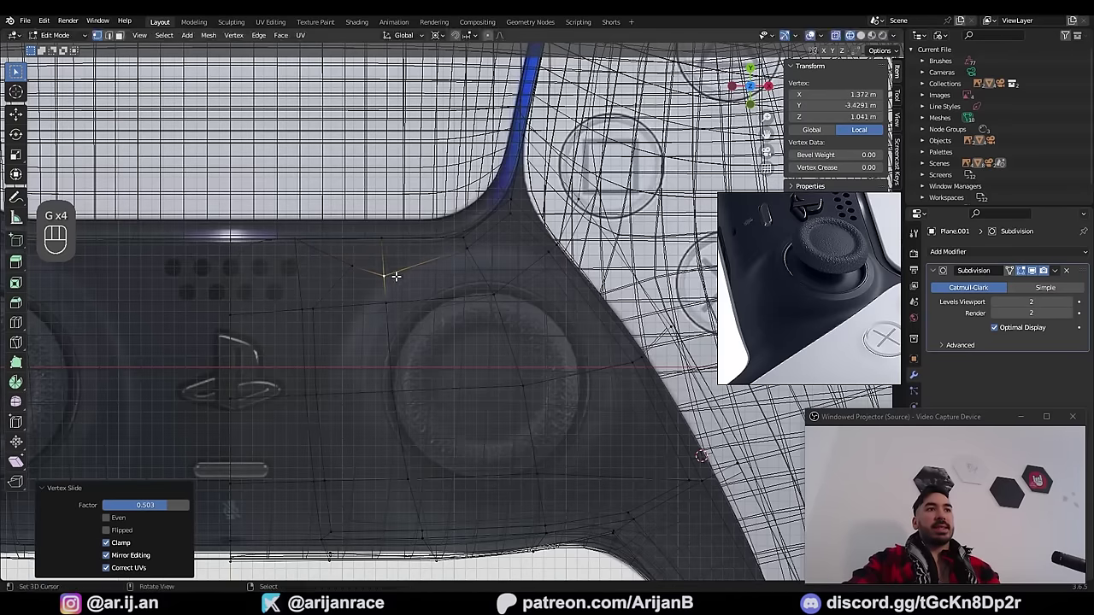
click(411, 268)
key(g)
key(g)
click(401, 260)
Step: Slide the vertices on the inset's inner side so the outline follows the joystick's round base
right_click(320, 404)
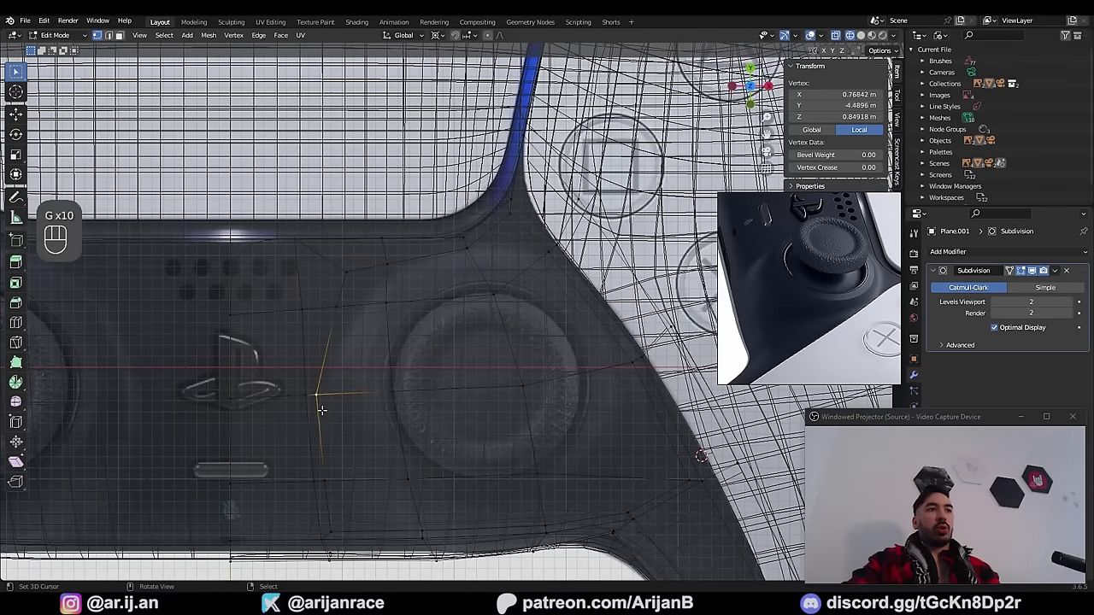
key(g)
key(g)
click(342, 516)
key(g)
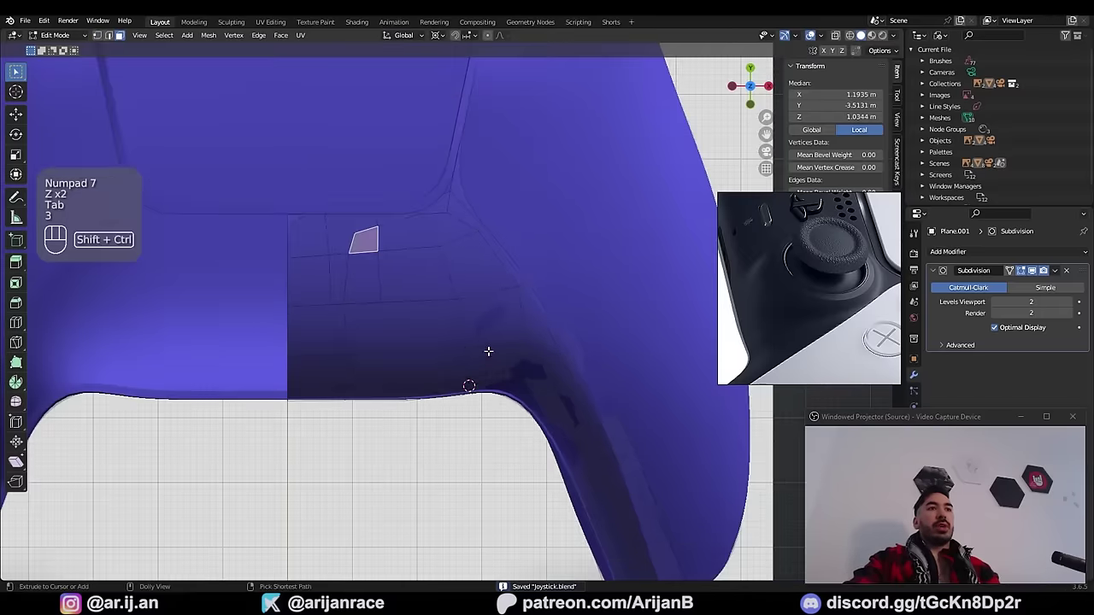
Step: Select all faces inside the rounded joystick outline, save the file and snap the 3D cursor to the selection
ctrl+shift+click(488, 351)
key(z)
key(z)
key(ctrl+s)
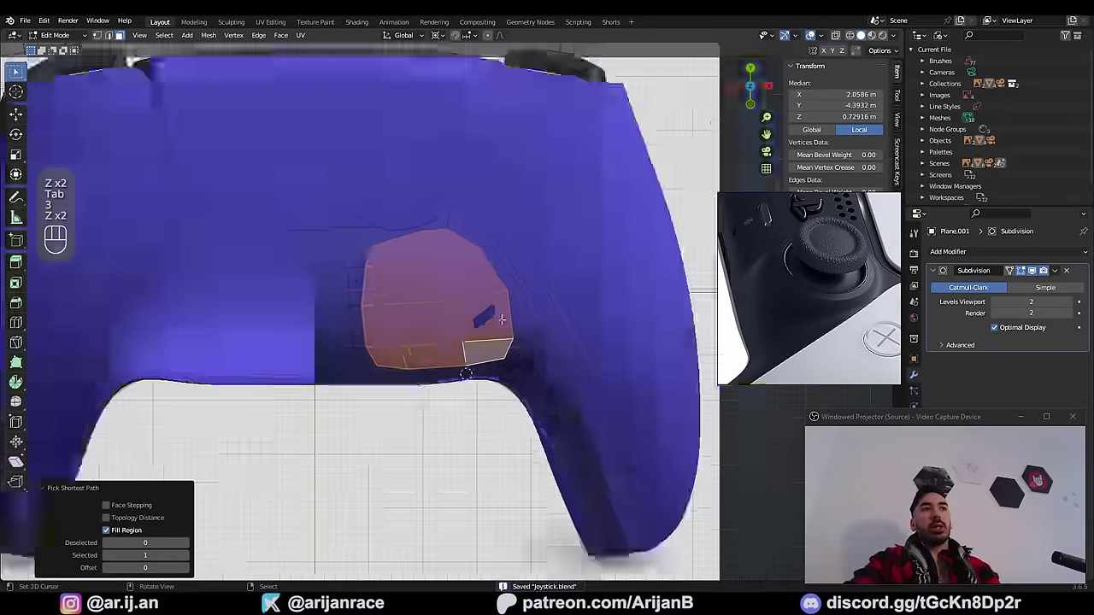
scroll(471, 287, up, 4)
scroll(408, 292, down, 3)
key(shift+s)
middle_drag(408, 385, 387, 300)
Step: Temporarily open the joystick hole, count its edge-loop vertices with the Statistics overlay, and undo the deletion
scroll(386, 300, up, 2)
key(x)
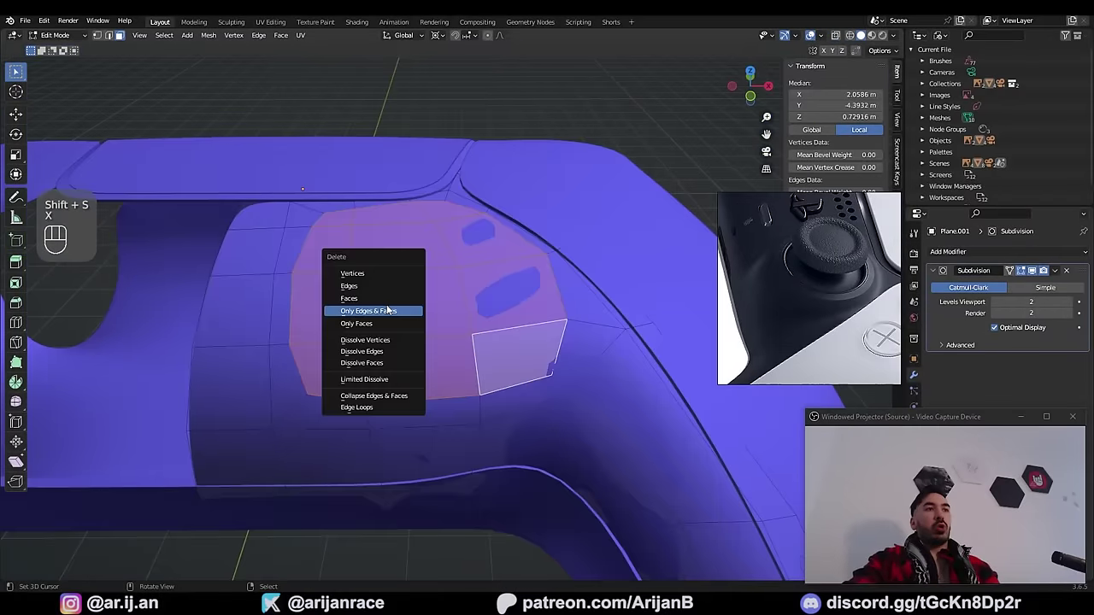
click(387, 310)
alt+click(337, 210)
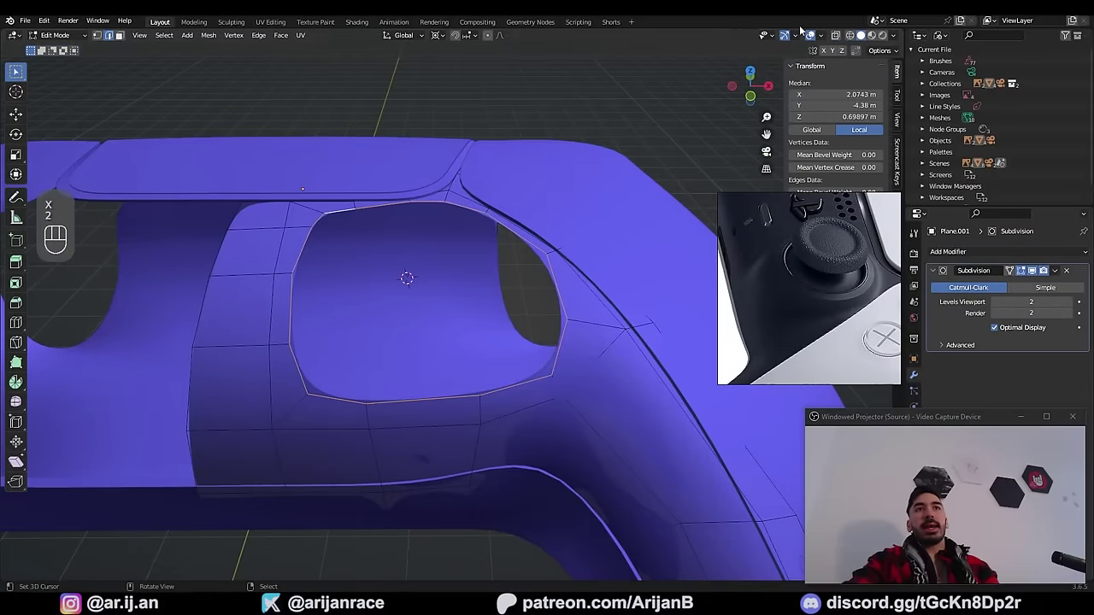
click(823, 36)
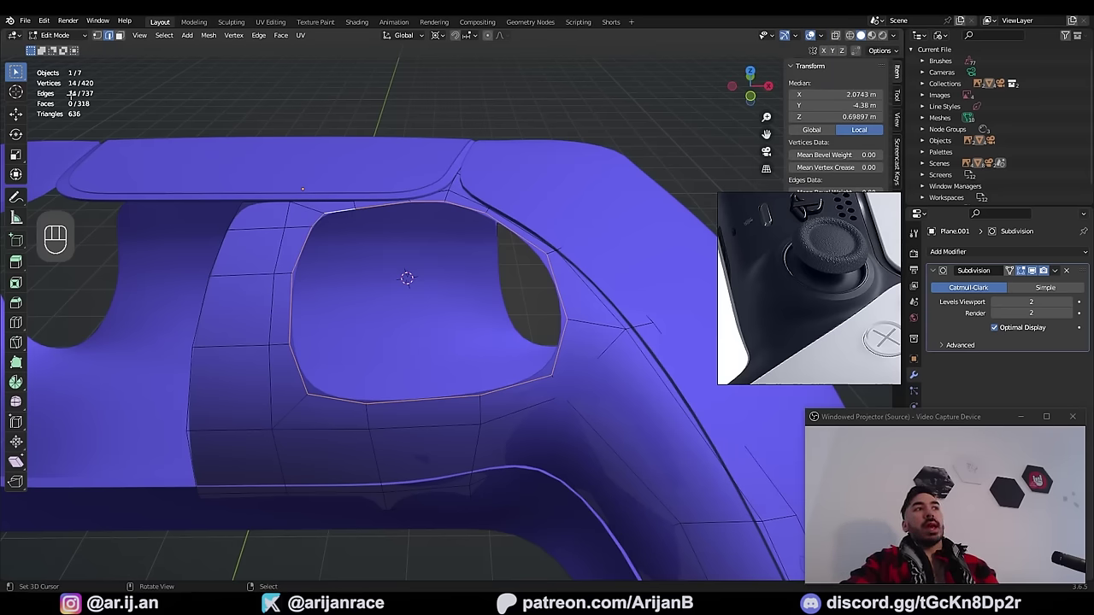
middle_drag(476, 263, 554, 272)
key(ctrl+z)
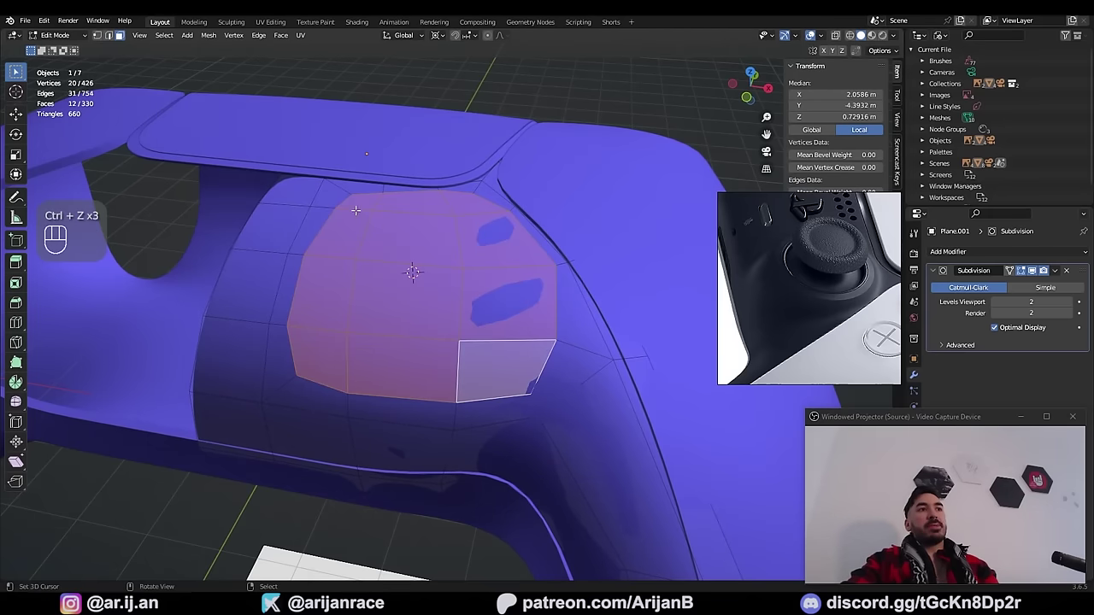
Step: Select the central faces of the joystick region and snap the 3D cursor to them
middle_drag(447, 342, 513, 323)
key(3)
click(442, 318)
shift+click(419, 299)
key(shift+s)
click(455, 391)
middle_drag(455, 392, 505, 229)
Step: Add a mesh circle with 14 vertices and a 1 m radius at the 3D cursor
key(Tab)
key(shift+a)
key(shift+a)
mouse_move(505, 229)
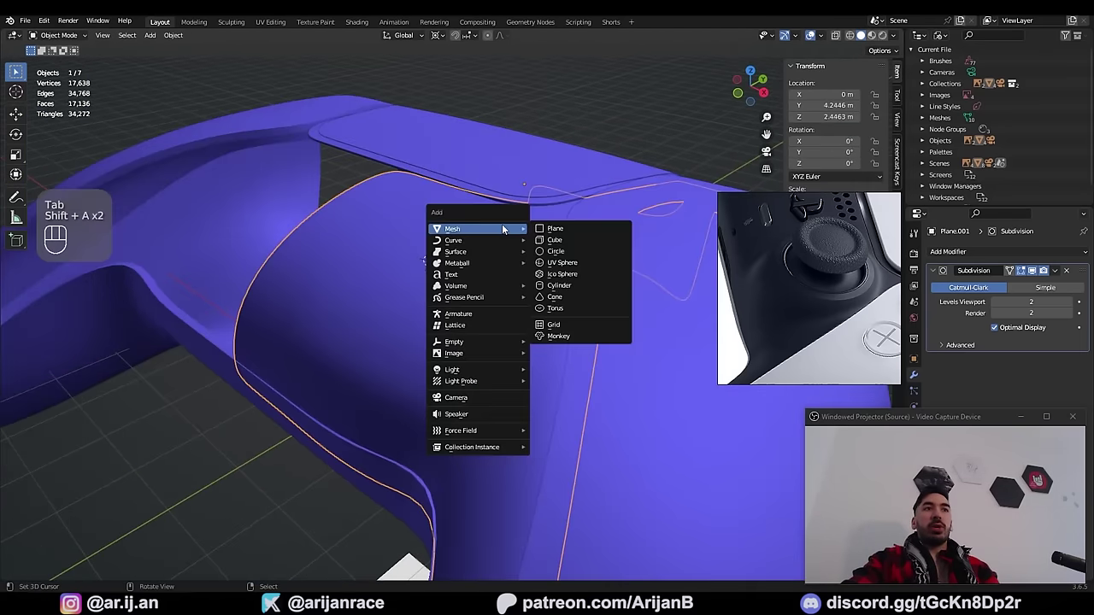
click(570, 253)
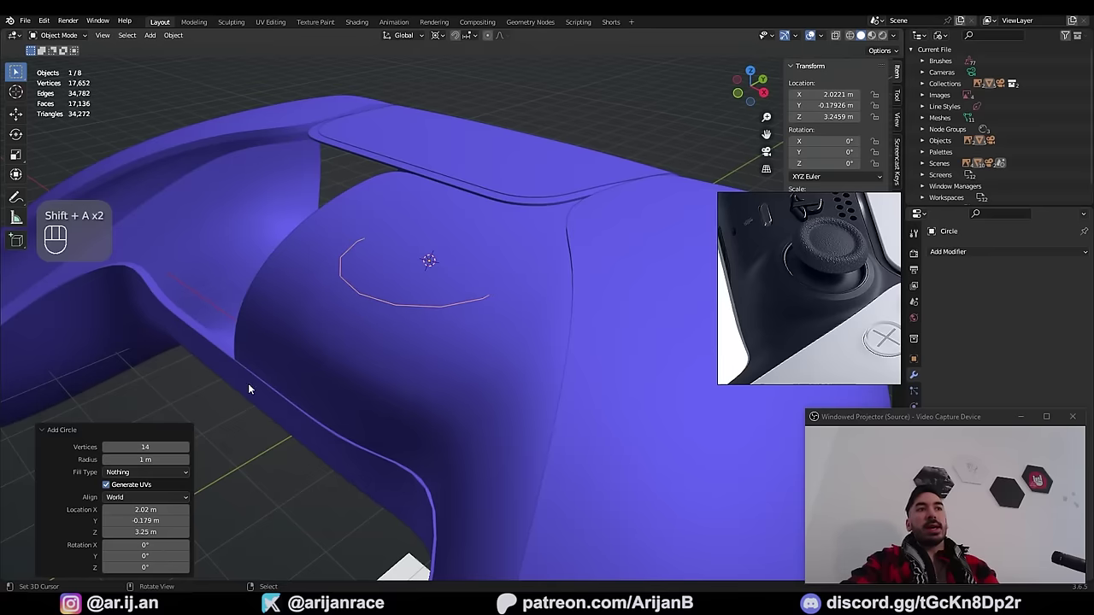
Step: Scale up and move the circle's vertices in the top view to surround the right joystick's base in the reference image
key(KP_7)
key(Tab)
key(z)
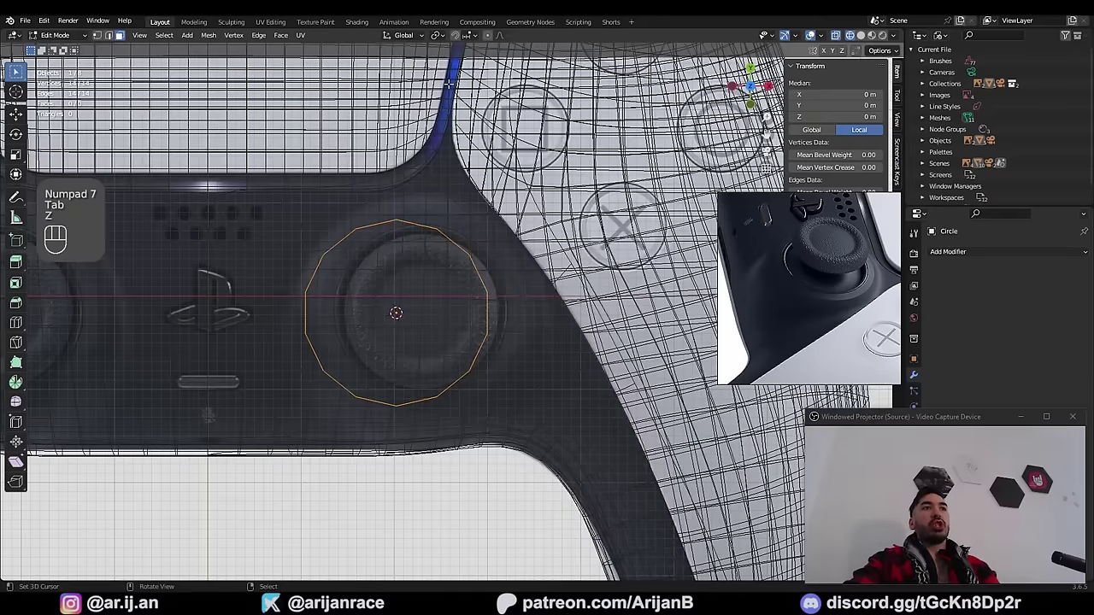
key(Tab)
key(Tab)
key(s)
click(494, 325)
key(g)
click(513, 333)
key(s)
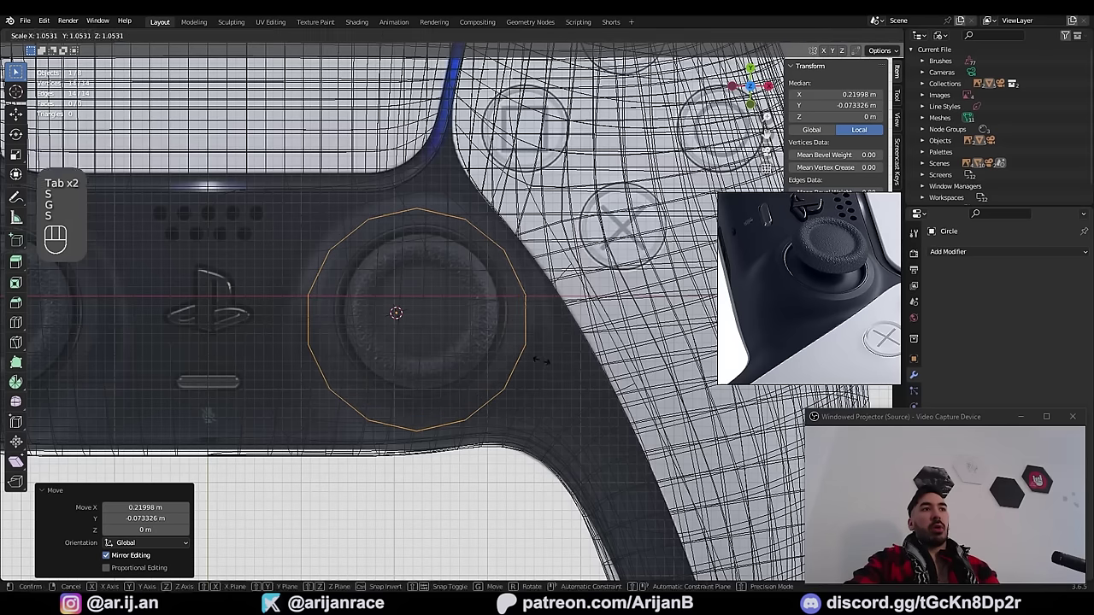
click(538, 360)
key(g)
click(537, 360)
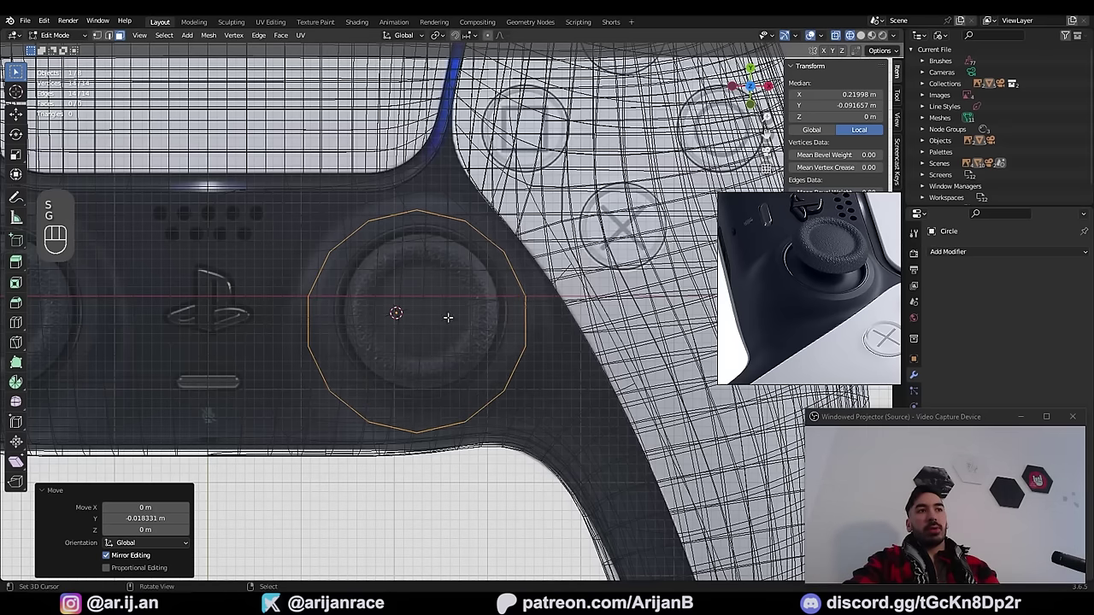
key(Tab)
Step: Raise the circle above the inner body along Z to about 3.54 m and fill it with a face
scroll(369, 249, up, 2)
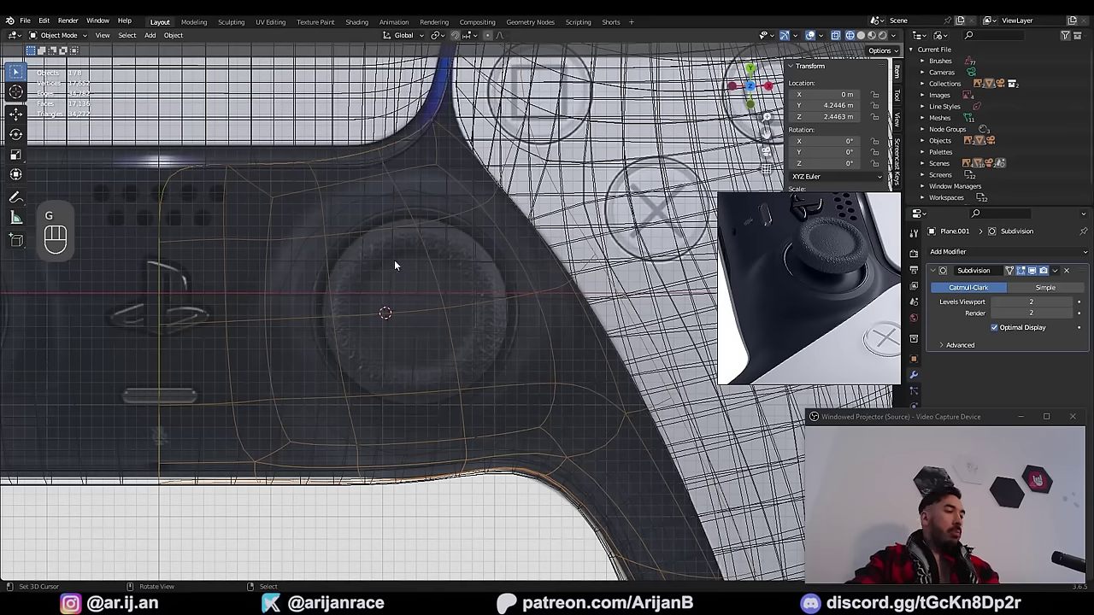
right_click(382, 202)
right_click(275, 196)
key(g)
right_click(412, 259)
scroll(294, 300, down, 2)
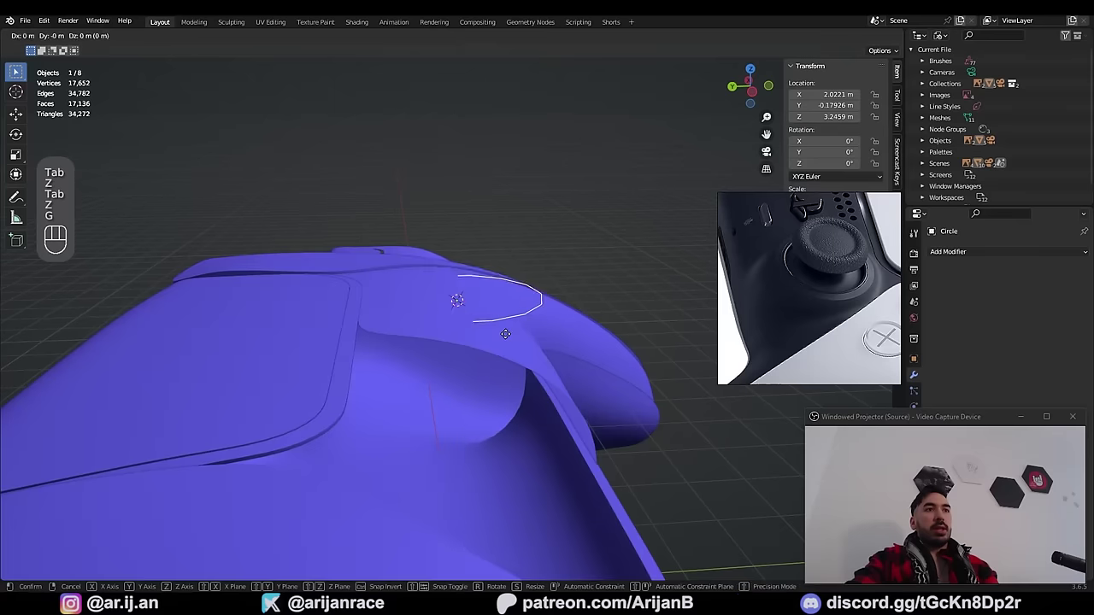
key(g)
key(z)
click(507, 314)
key(f)
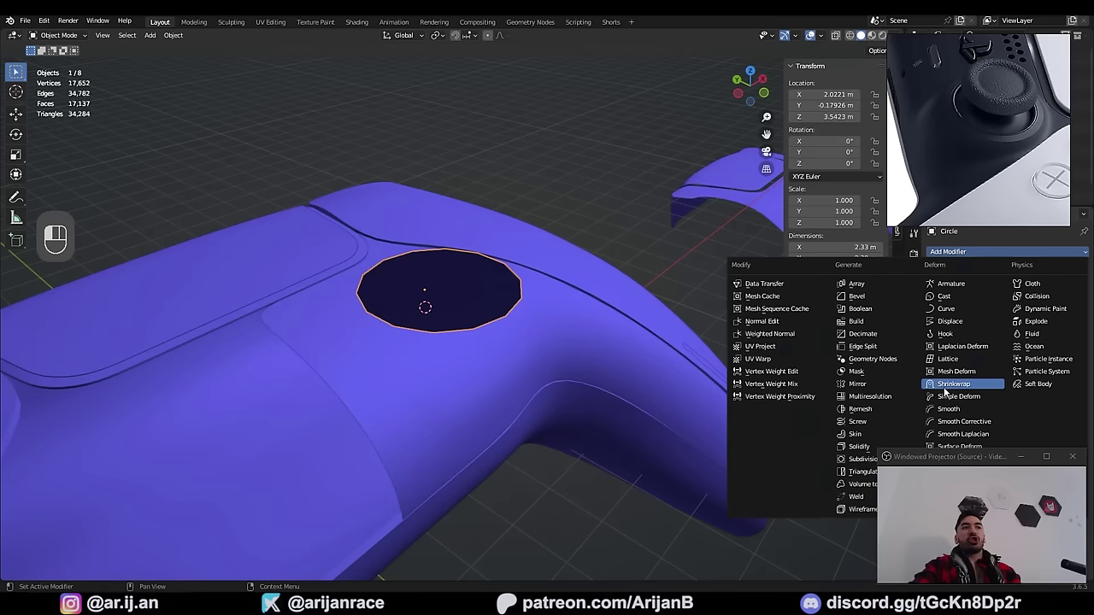
Step: Add a Shrinkwrap modifier to the circle, targeting the inner body Plane.001 with the Project wrap method
click(944, 390)
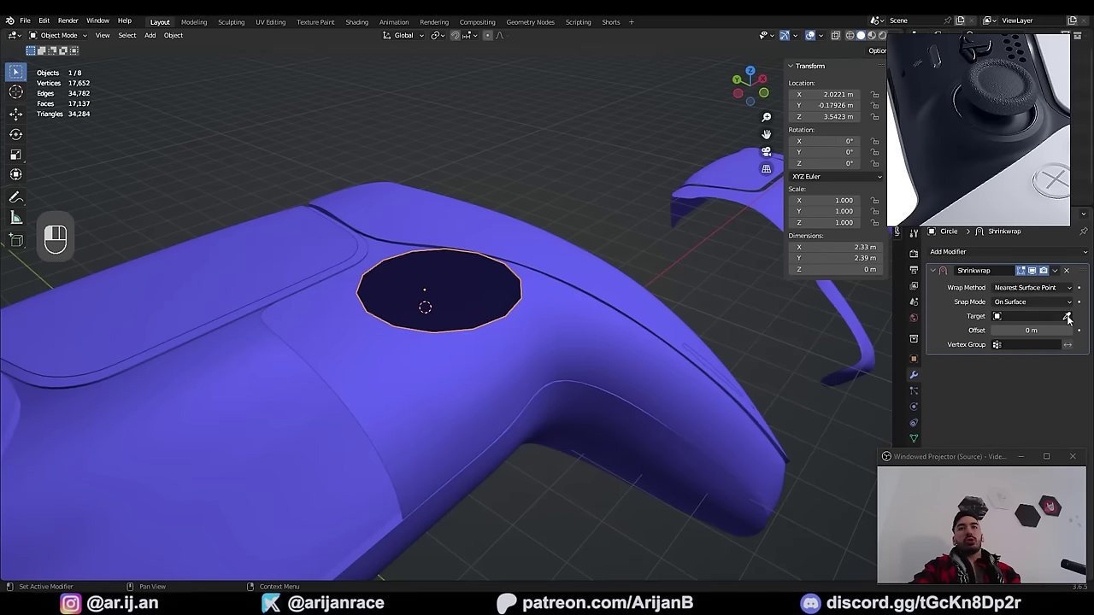
click(464, 375)
click(1026, 288)
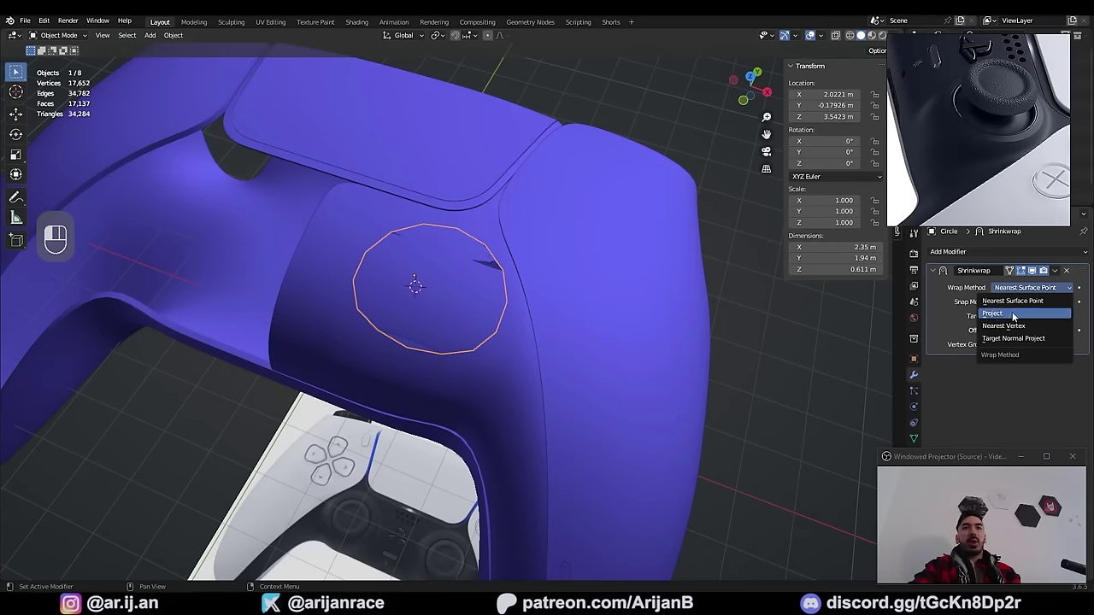
click(1014, 316)
Step: Lower the circle along Z to about 2.02 m so it projects onto the inner body, and apply its Shrinkwrap modifier
key(Tab)
key(g)
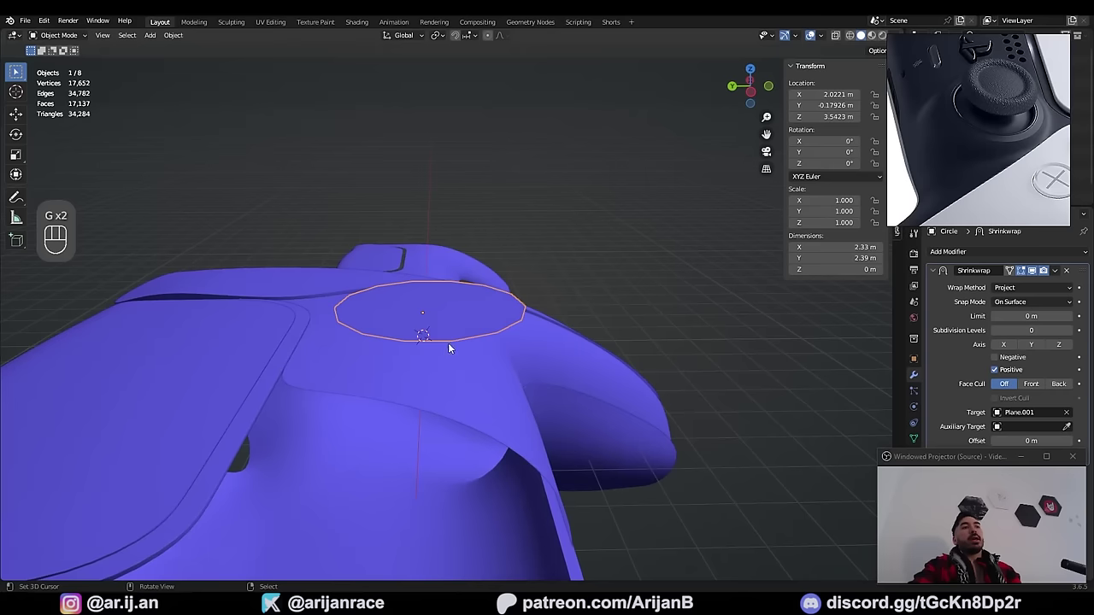
click(445, 455)
middle_drag(504, 386, 472, 415)
key(KP_7)
key(z)
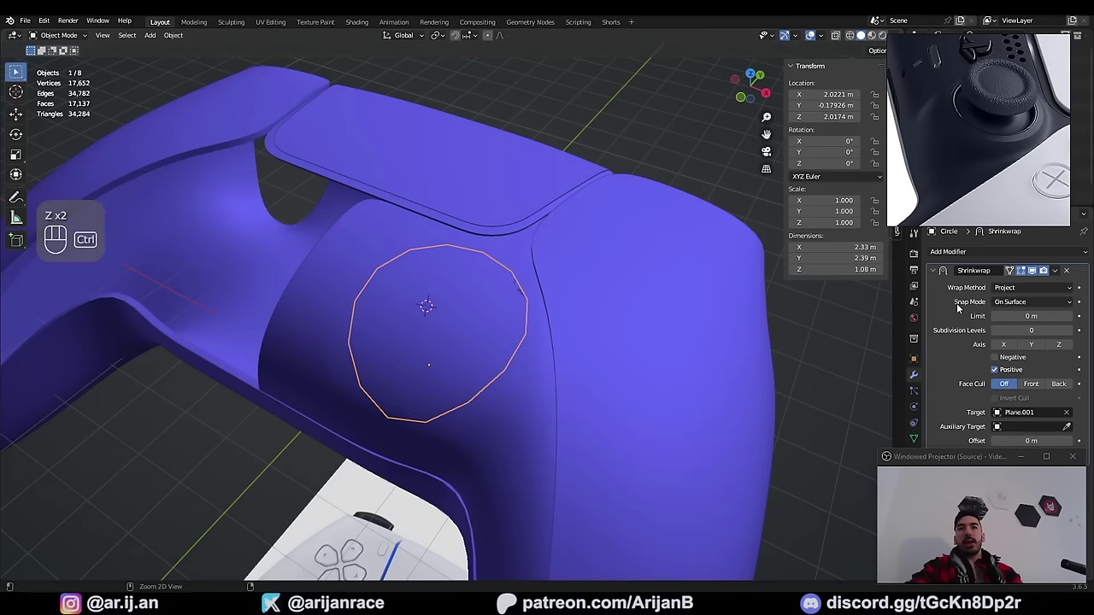
key(ctrl+a)
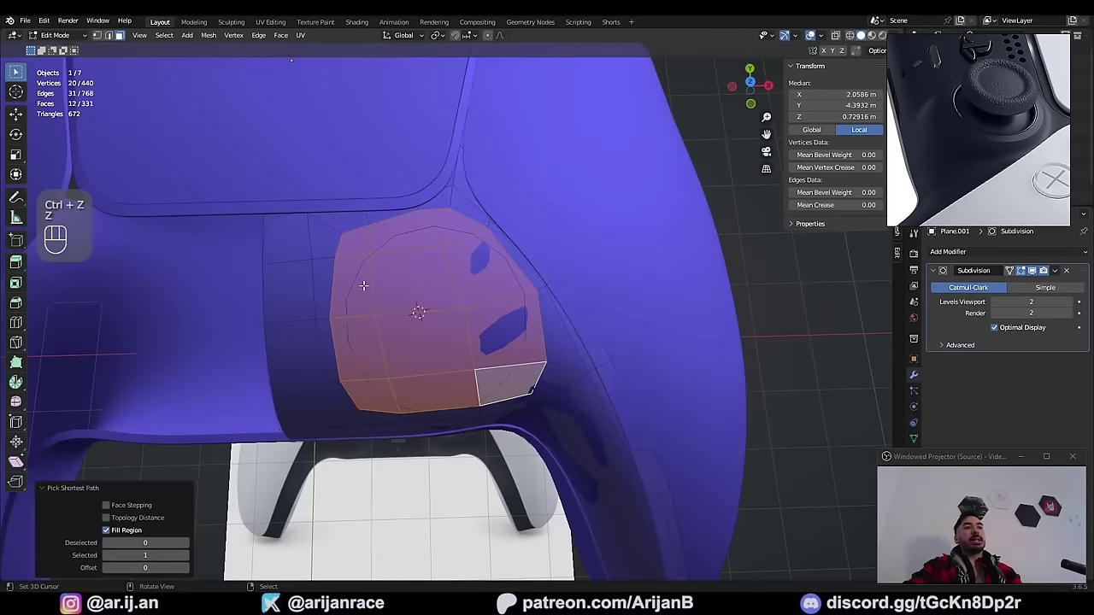
Step: Delete the selected faces in the inner body's joystick region and slide the hole's front edge toward the circle's rim
key(x)
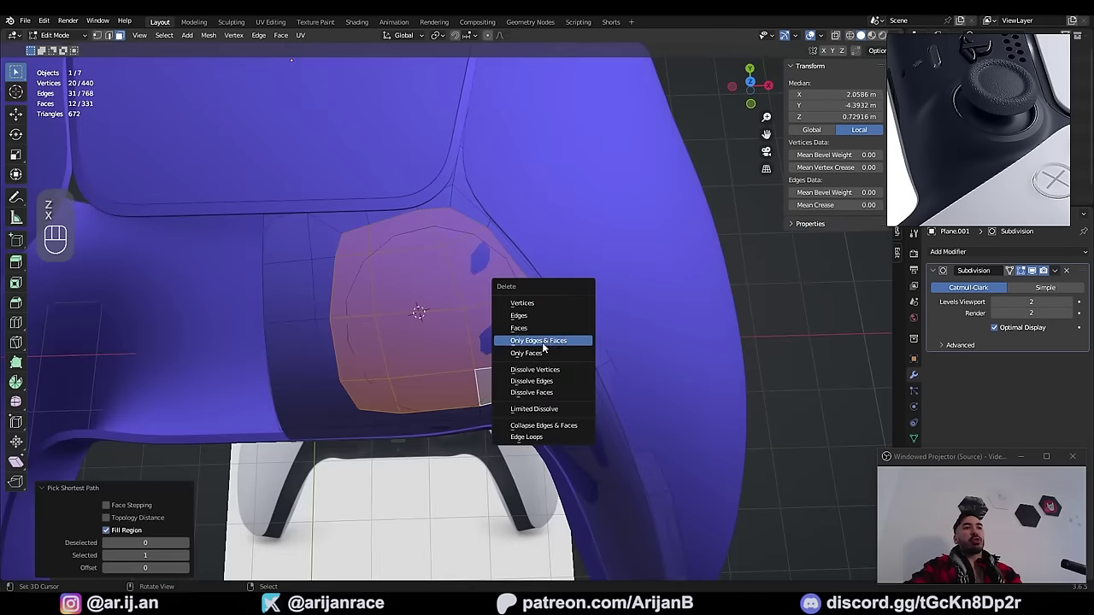
click(537, 342)
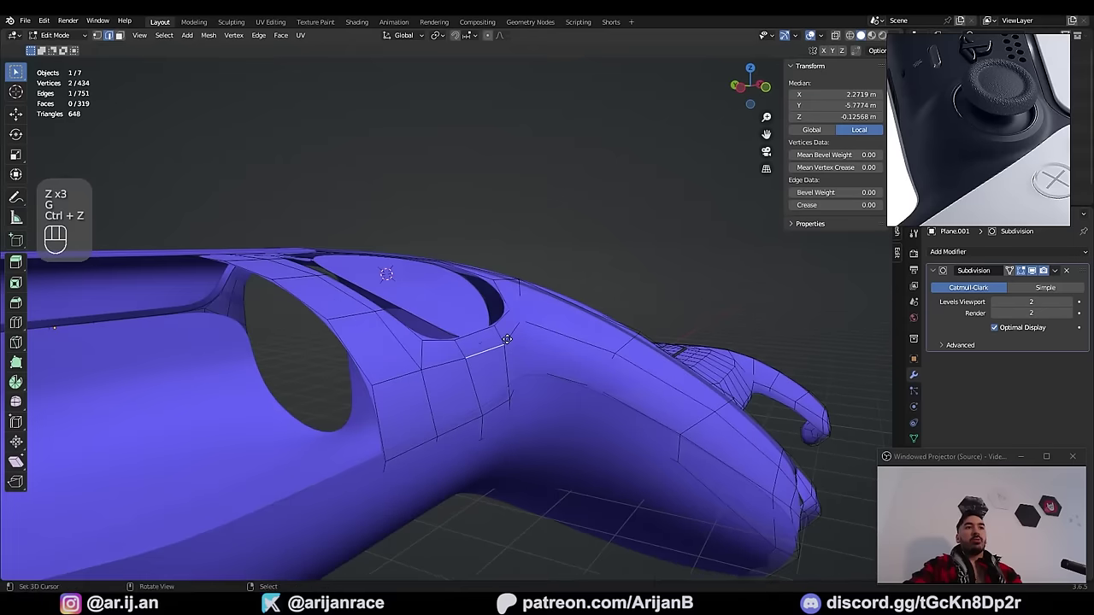
key(g)
key(g)
click(504, 350)
key(g)
key(g)
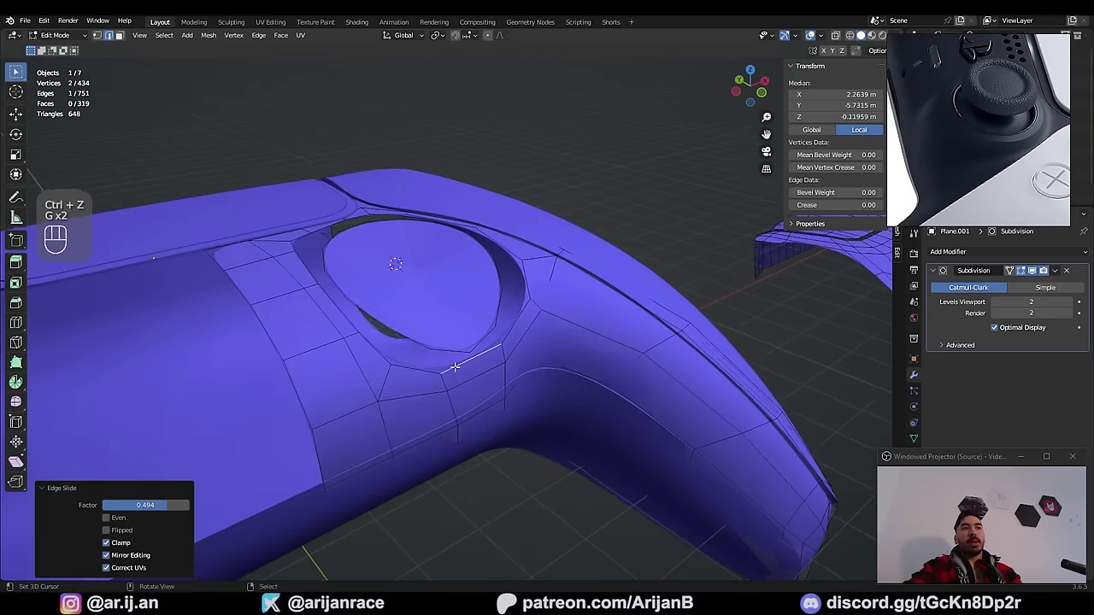
key(ctrl+z)
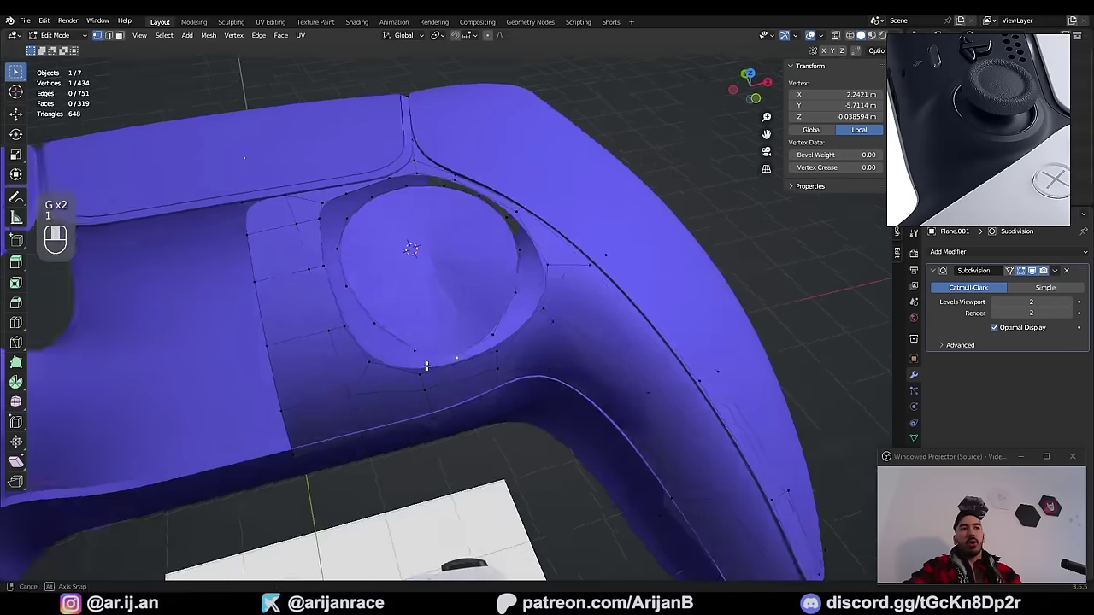
Step: Fill the gap between the thumbstick circle and the surrounding mesh with faces, sliding vertices to even out the topology
shift+middle_drag(512, 376, 567, 351)
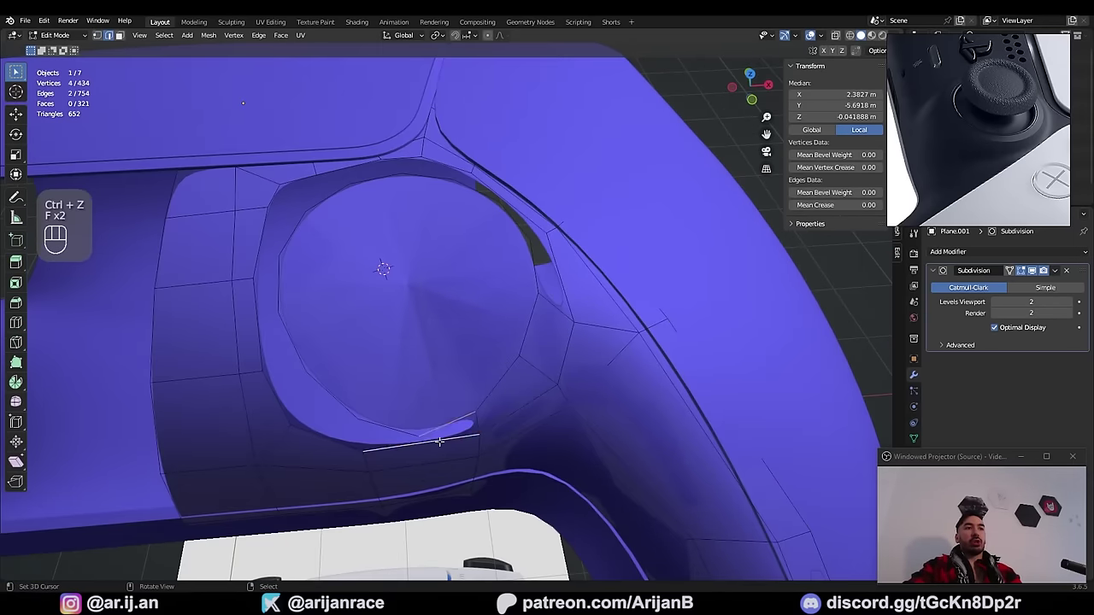
key(1)
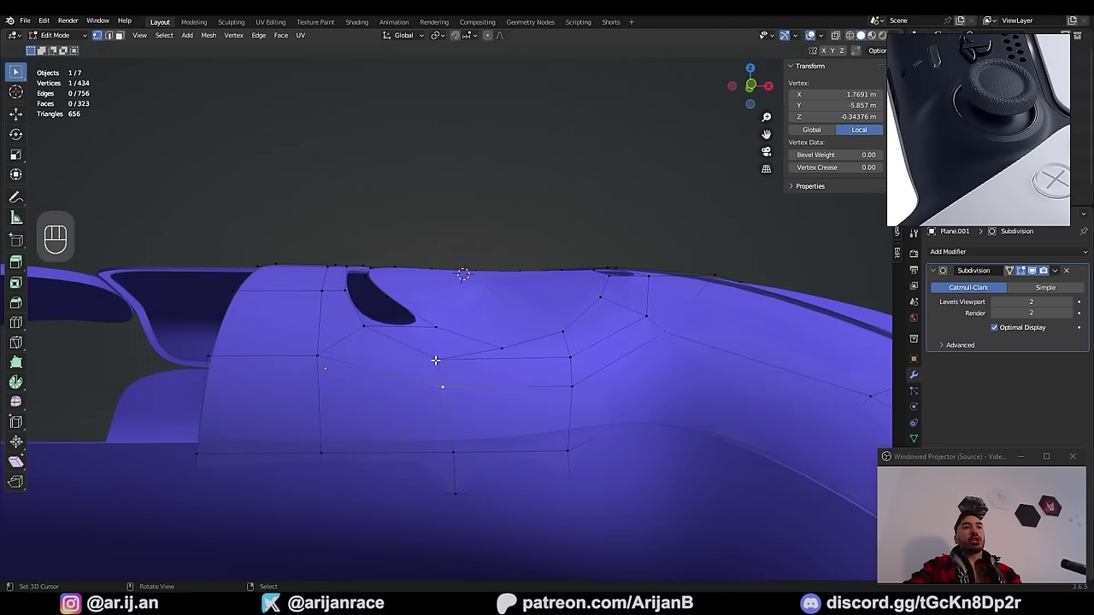
middle_drag(477, 356, 472, 373)
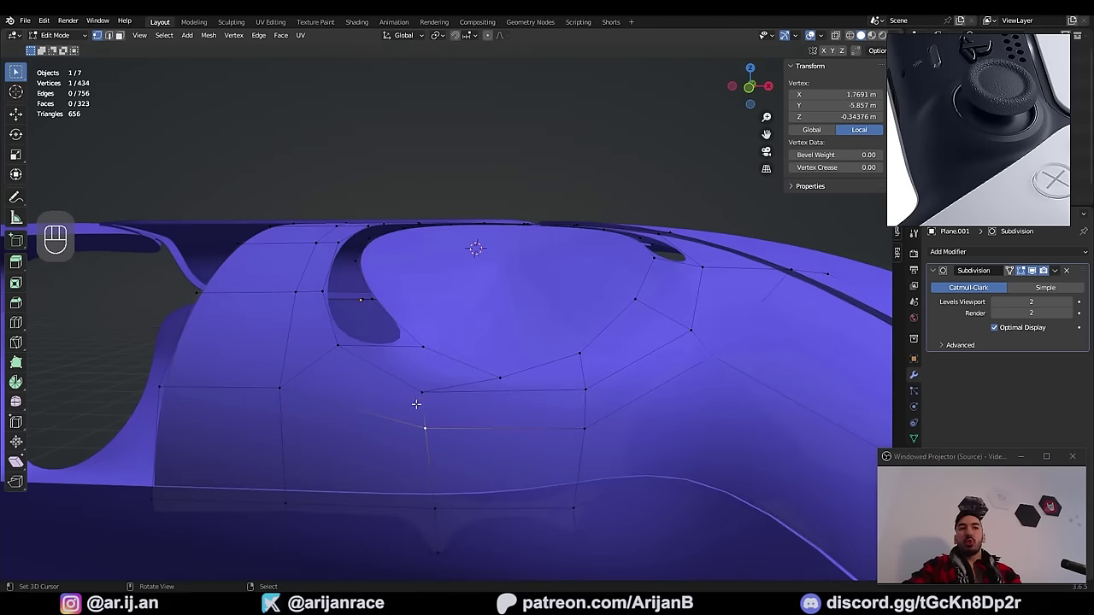
click(478, 404)
click(445, 434)
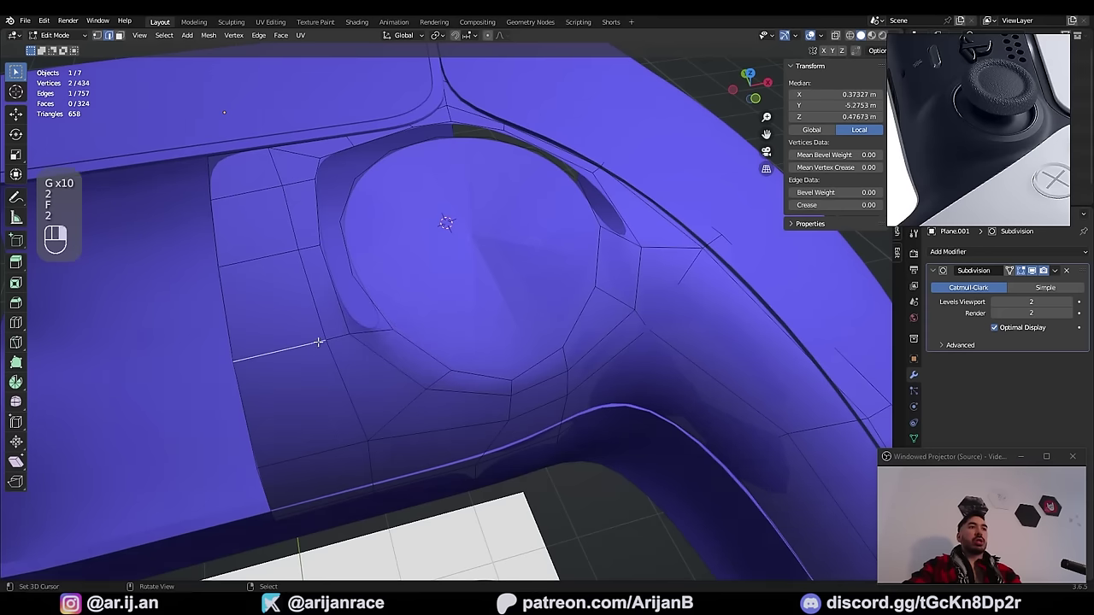
key(g)
key(g)
click(332, 348)
key(2)
right_click(343, 287)
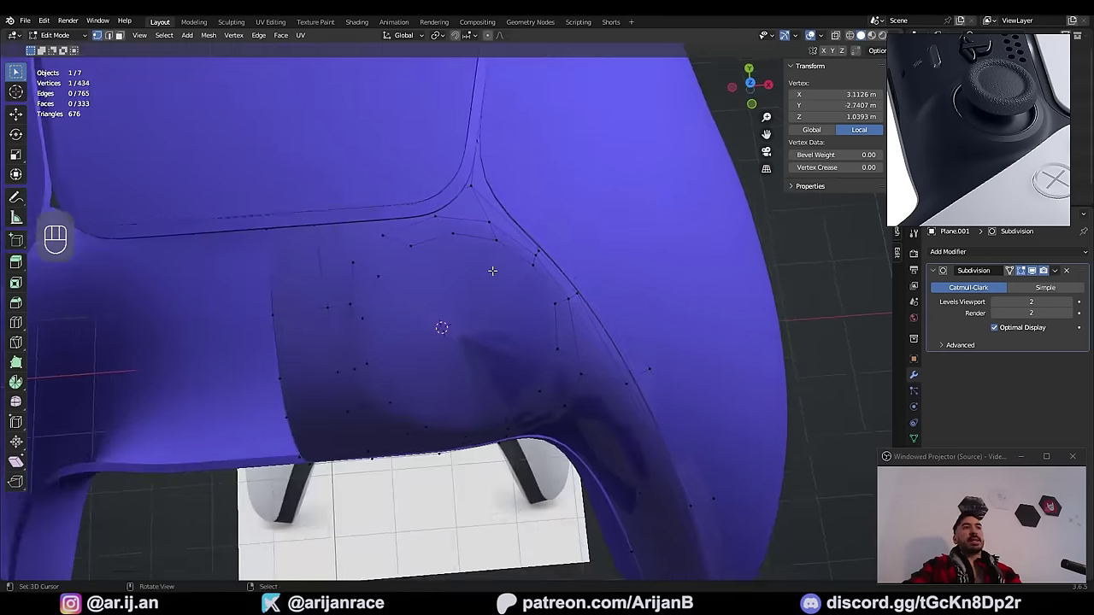
key(z)
key(z)
middle_drag(511, 221, 496, 248)
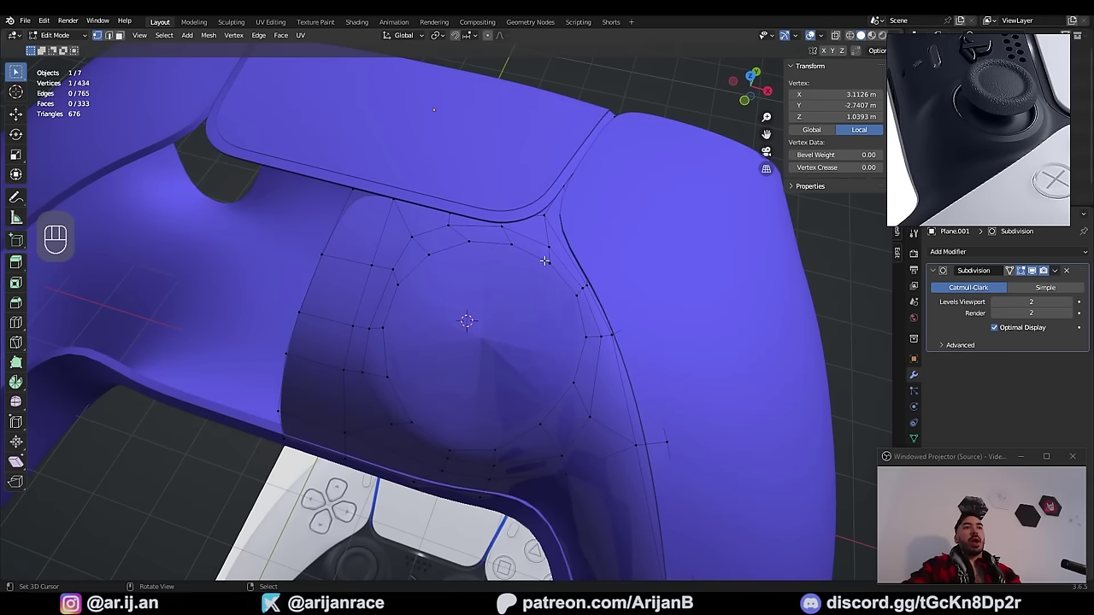
Step: Slide the edge loop surrounding the thumbstick circle and dissolve its edges
key(2)
shift+middle_drag(568, 263, 494, 290)
scroll(493, 290, up, 2)
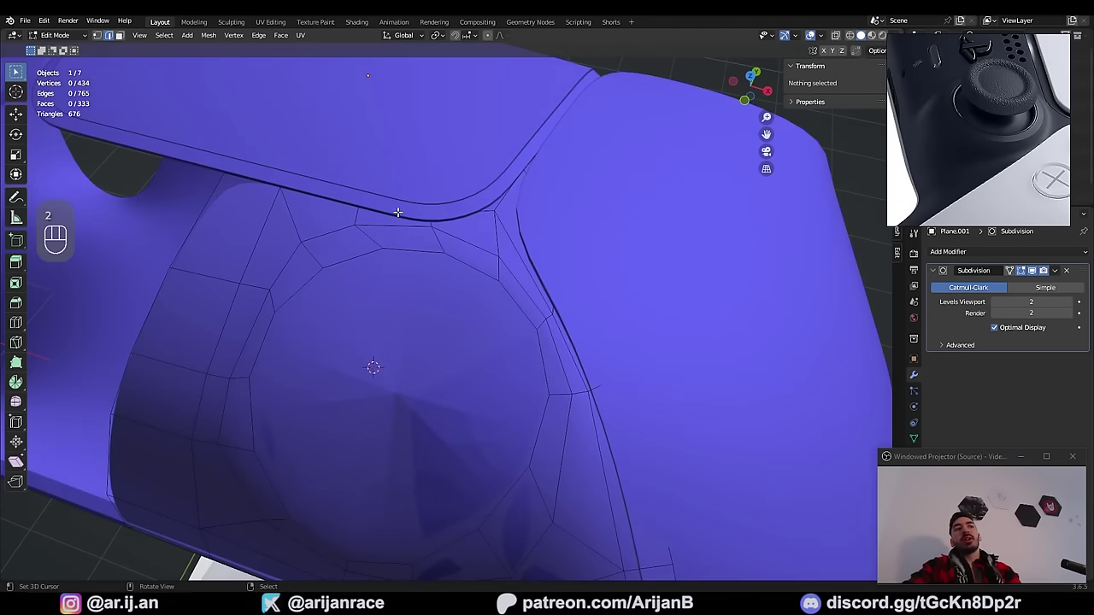
scroll(401, 248, down, 2)
key(2)
alt+right_click(335, 293)
middle_drag(461, 329, 439, 291)
key(g)
key(g)
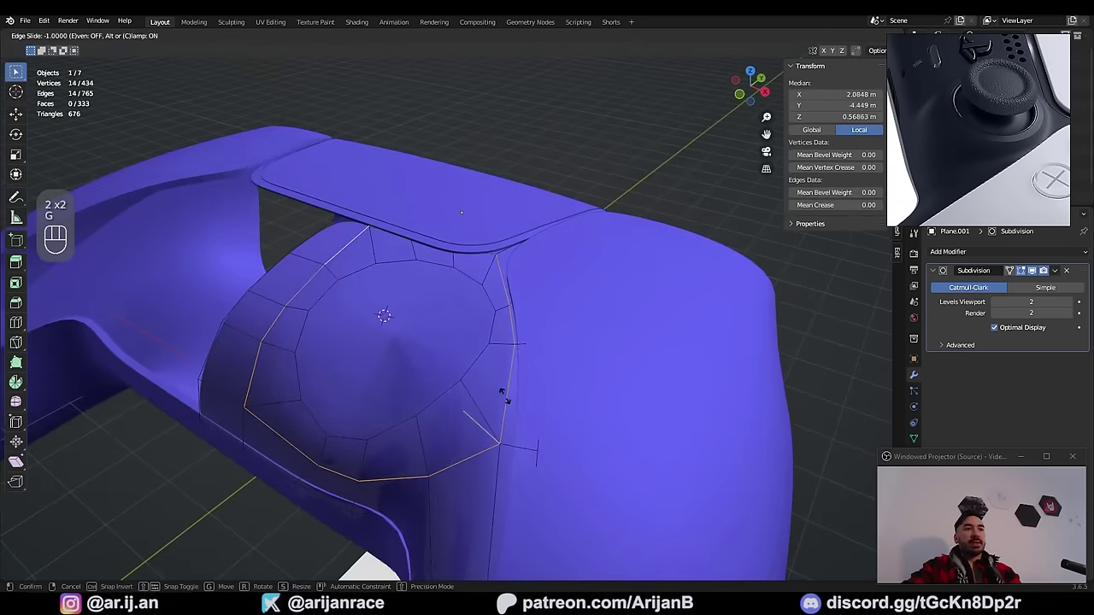
click(504, 395)
middle_drag(505, 396, 599, 402)
key(x)
click(599, 448)
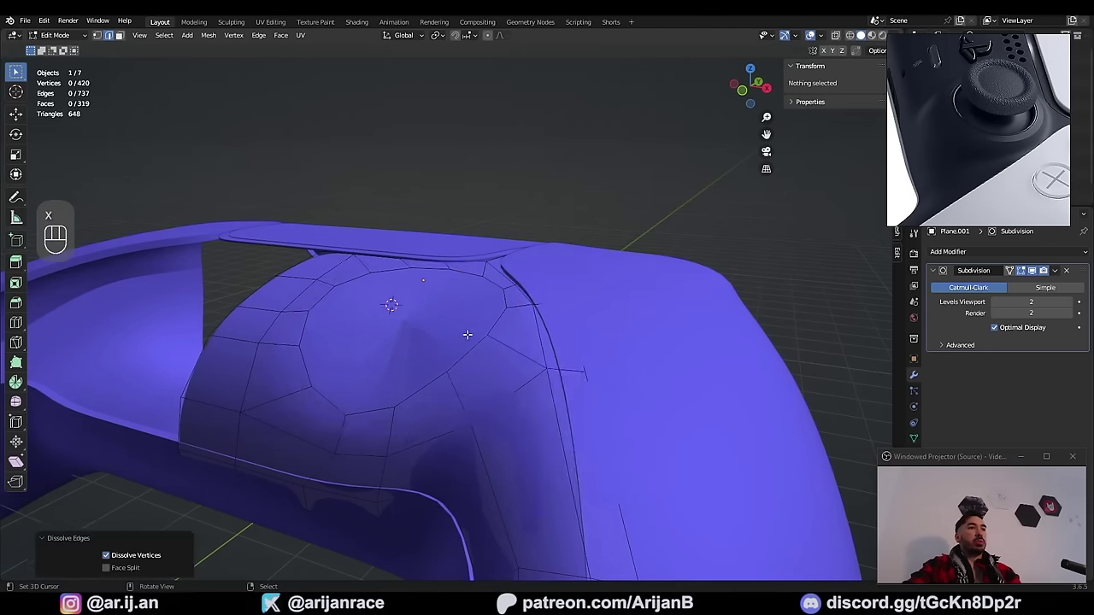
Step: Select the circular thumbstick face and extrude it upward about 0.18 m
key(Tab)
middle_drag(602, 454, 475, 307)
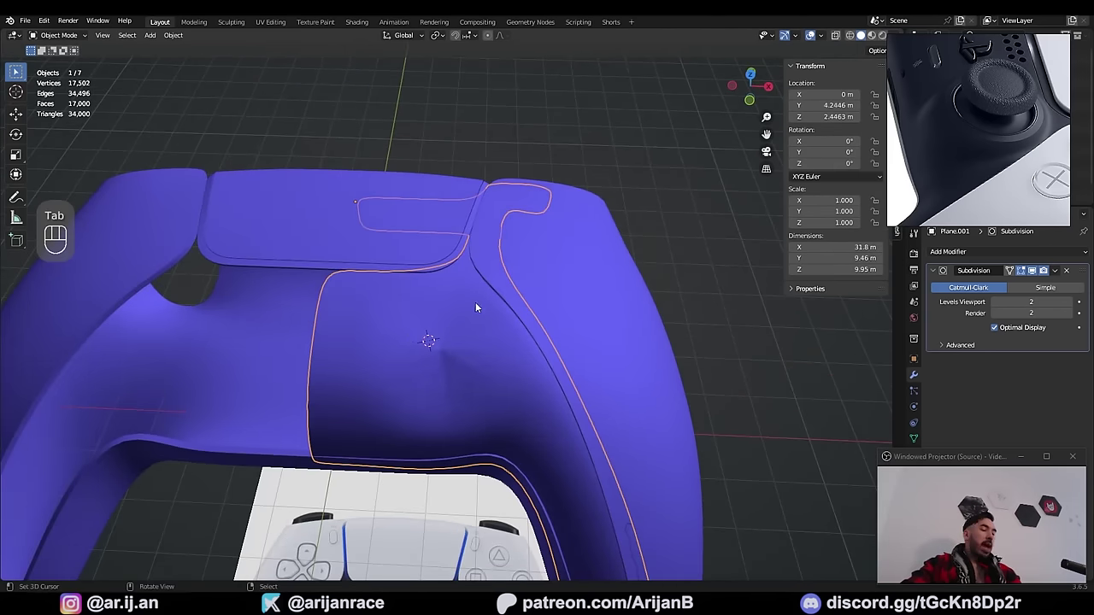
key(Tab)
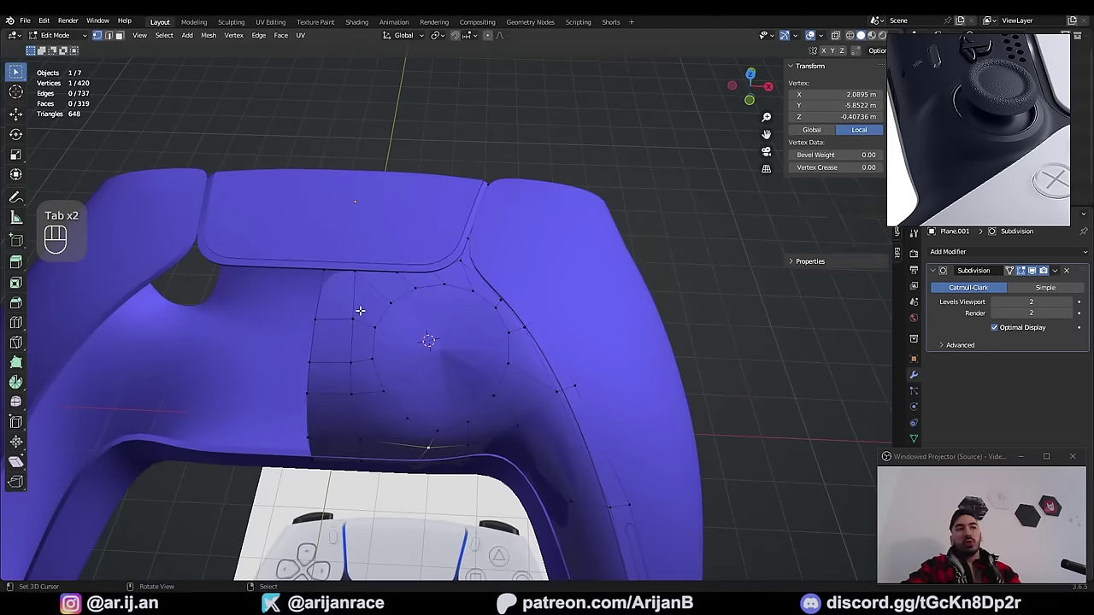
middle_drag(384, 322, 444, 305)
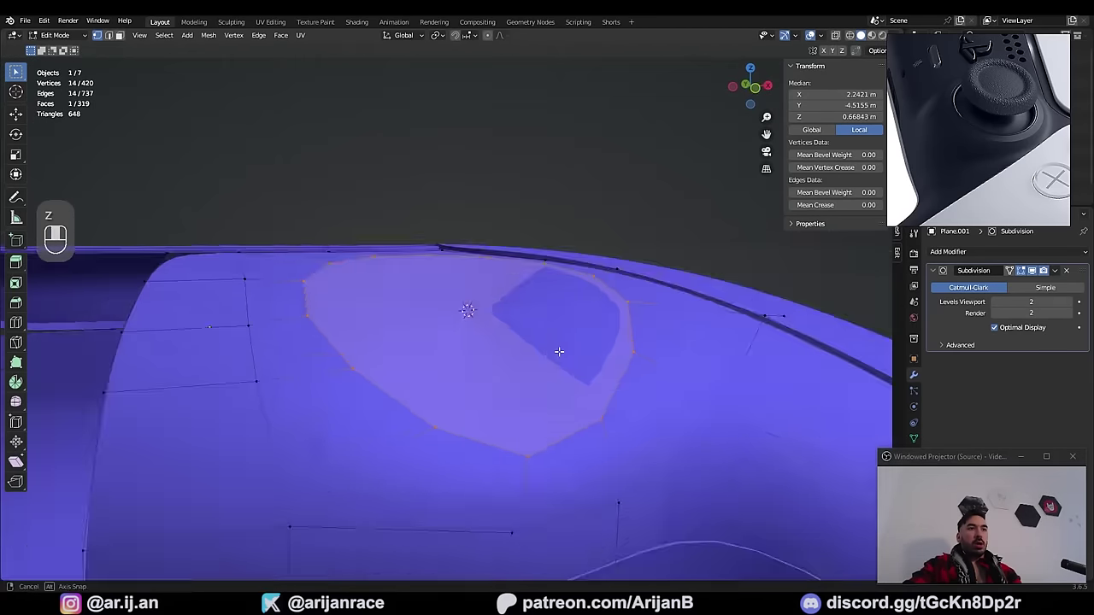
middle_drag(559, 351, 578, 389)
key(e)
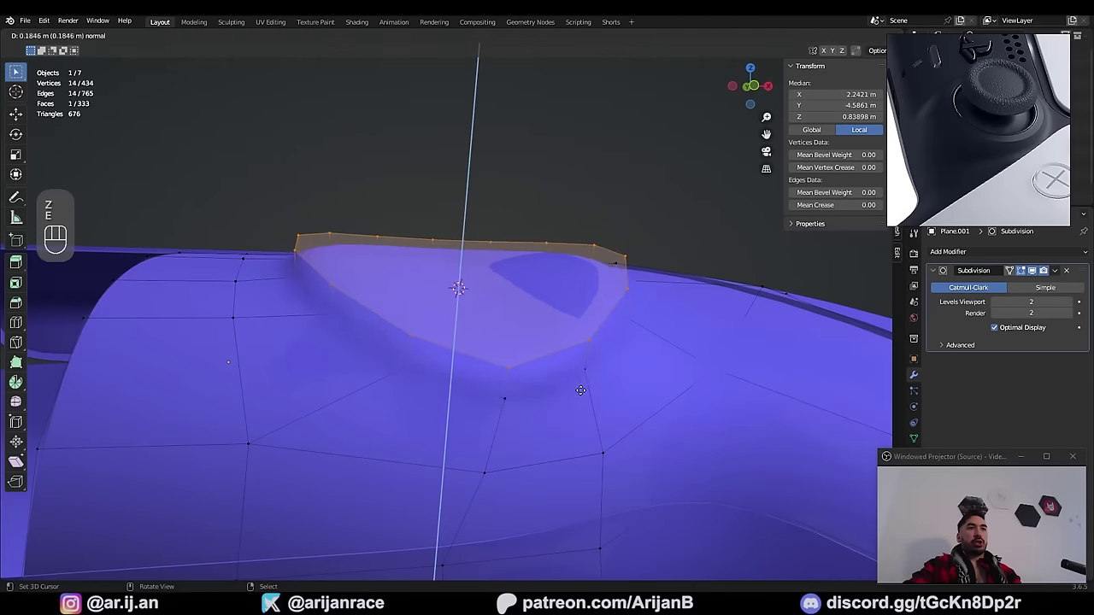
click(583, 380)
Step: Flatten the extruded face by scaling it to 0 along Z, and raise it along the Z axis
key(s)
key(z)
key(0)
click(580, 302)
scroll(580, 302, down, 3)
middle_drag(580, 302, 513, 342)
key(g)
key(z)
key(Tab)
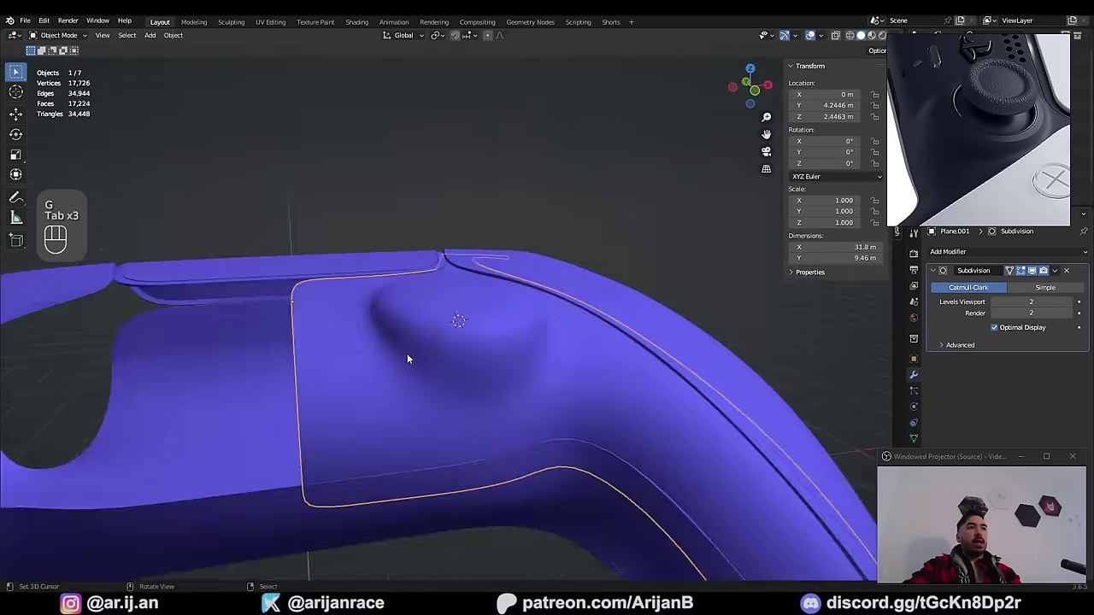
middle_drag(407, 353, 479, 359)
Step: Scale the raised face to about 0.79 in top view and move it to match the thumbstick in the reference image
key(Tab)
key(KP_7)
key(alt+z)
key(s)
click(530, 397)
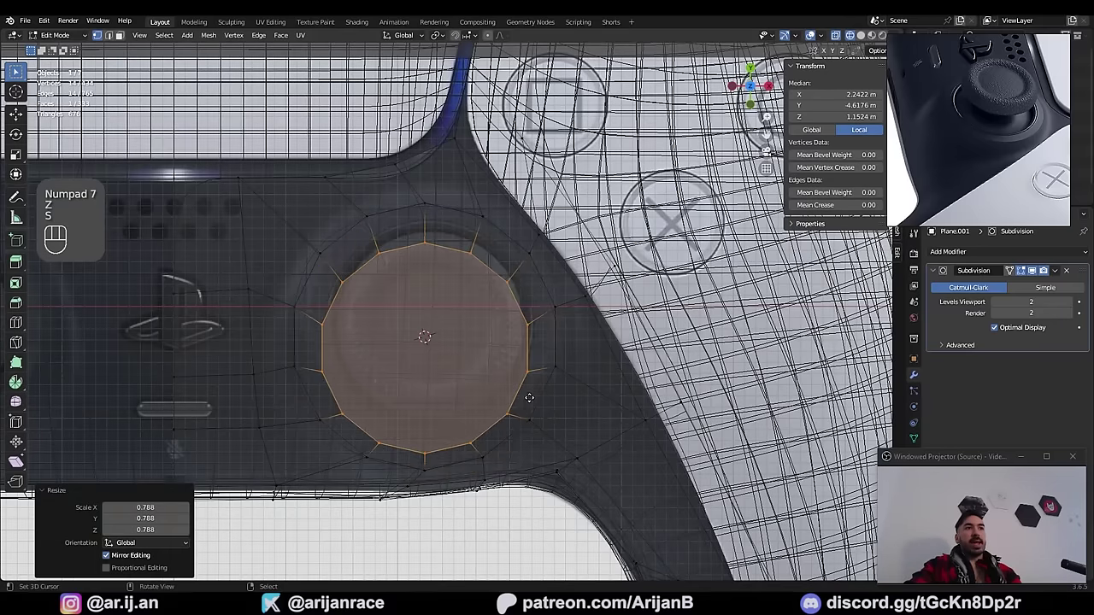
key(g)
click(532, 378)
key(s)
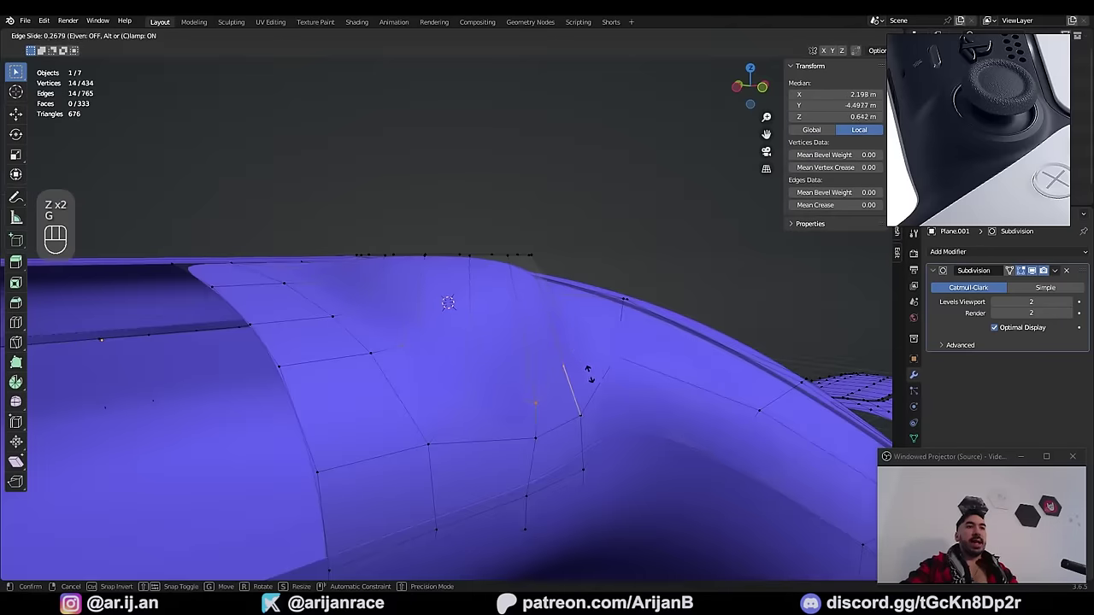
Step: Try to slide and bevel the edge loop at the base of the raised thumbstick housing
click(543, 306)
middle_drag(542, 306, 424, 306)
key(ctrl+b)
scroll(602, 423, up, 1)
right_click(604, 425)
key(Tab)
key(Tab)
Step: Inset the housing's top face, extrude it down into the housing and delete the bottom face
key(3)
right_click(422, 279)
key(i)
key(e)
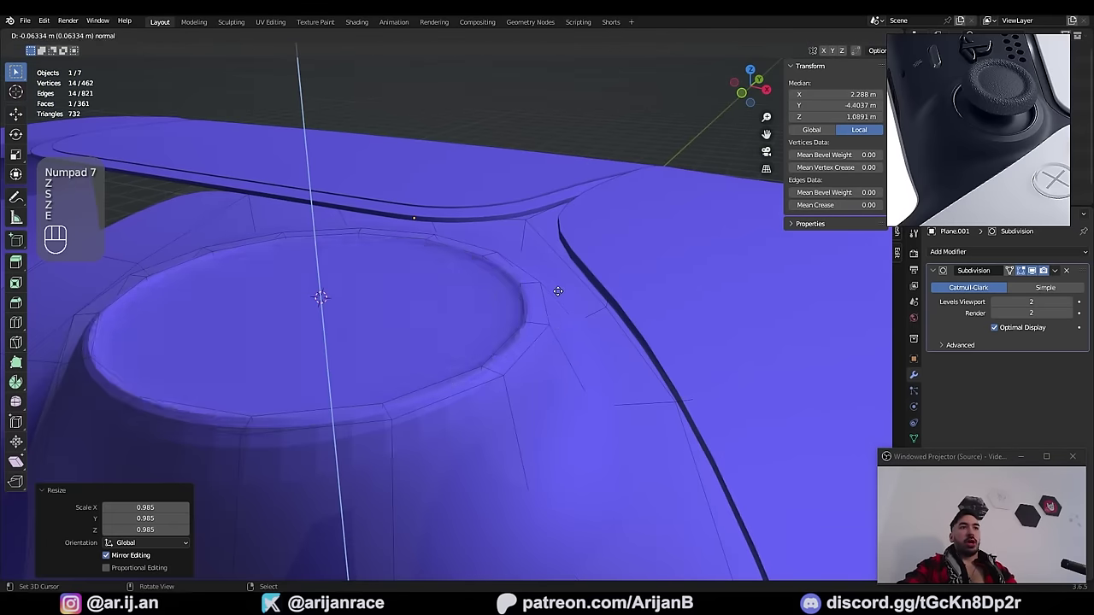
click(566, 359)
key(x)
click(446, 326)
Step: Bevel the opening's rim edges, and bevel the edge loop at the housing's base about 0.08 m wide with one segment
middle_drag(446, 326, 625, 357)
key(ctrl+b)
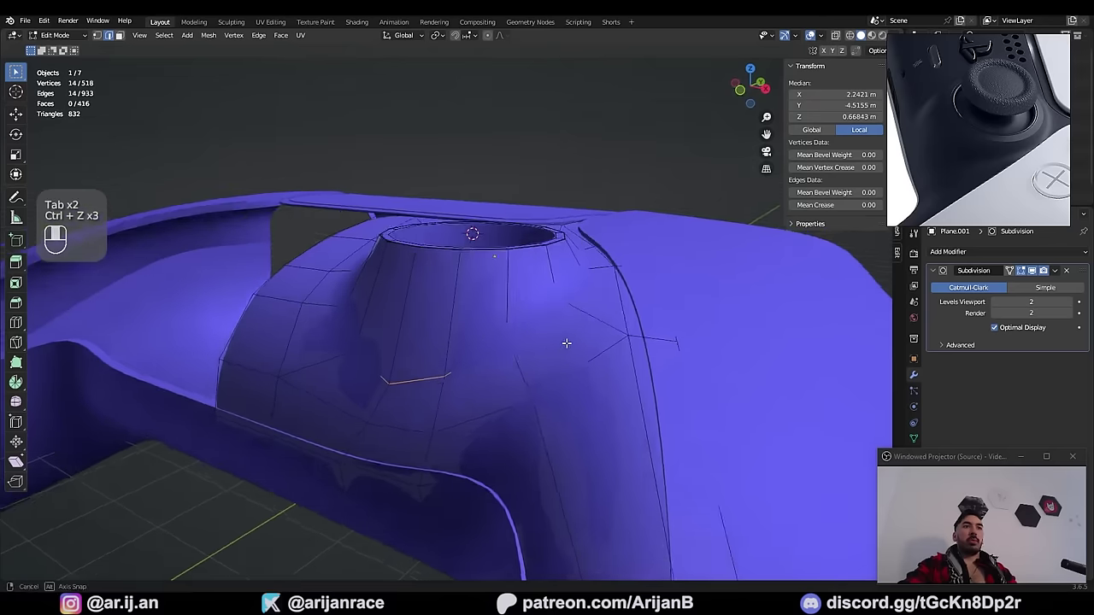
key(ctrl+b)
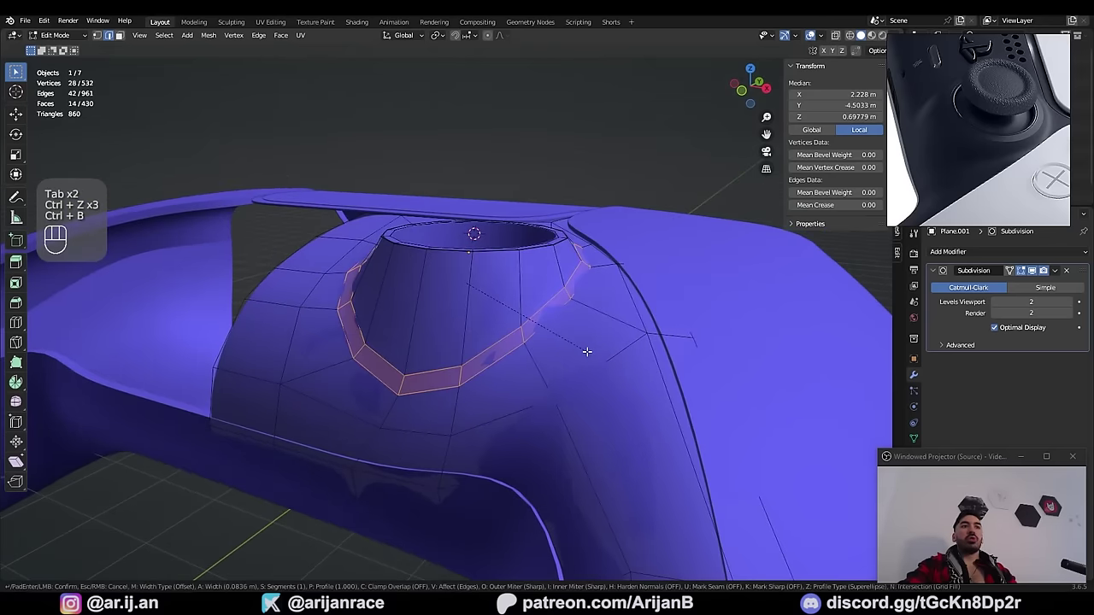
click(580, 346)
middle_drag(580, 346, 522, 342)
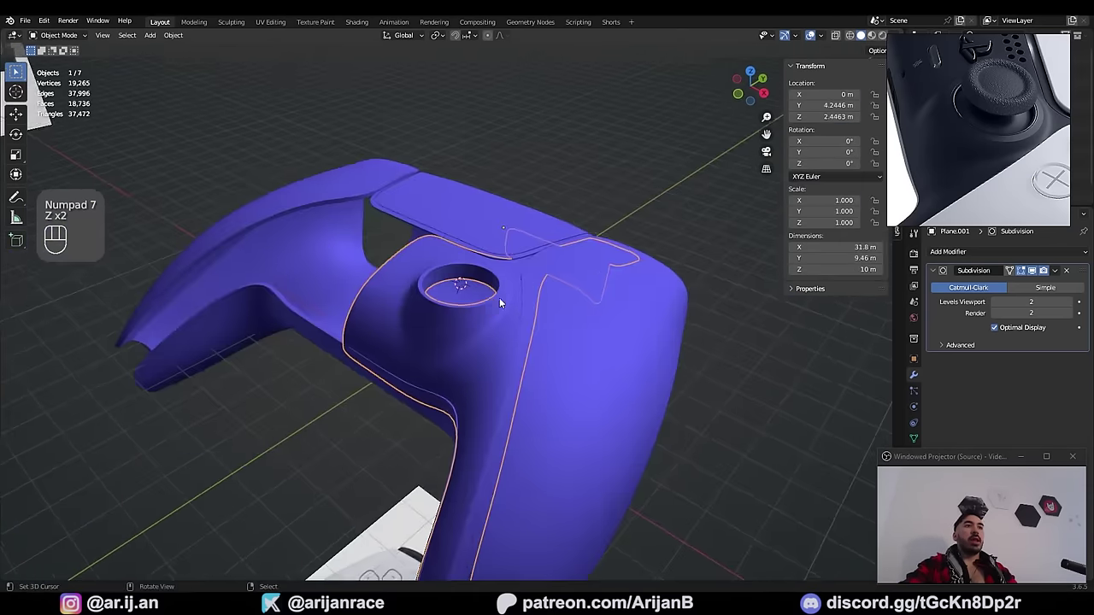
Step: Inspect the thumbstick opening's inner edge loop in wireframe and solid shading, and save the file
key(a)
key(a)
scroll(513, 316, up, 3)
middle_drag(524, 330, 400, 321)
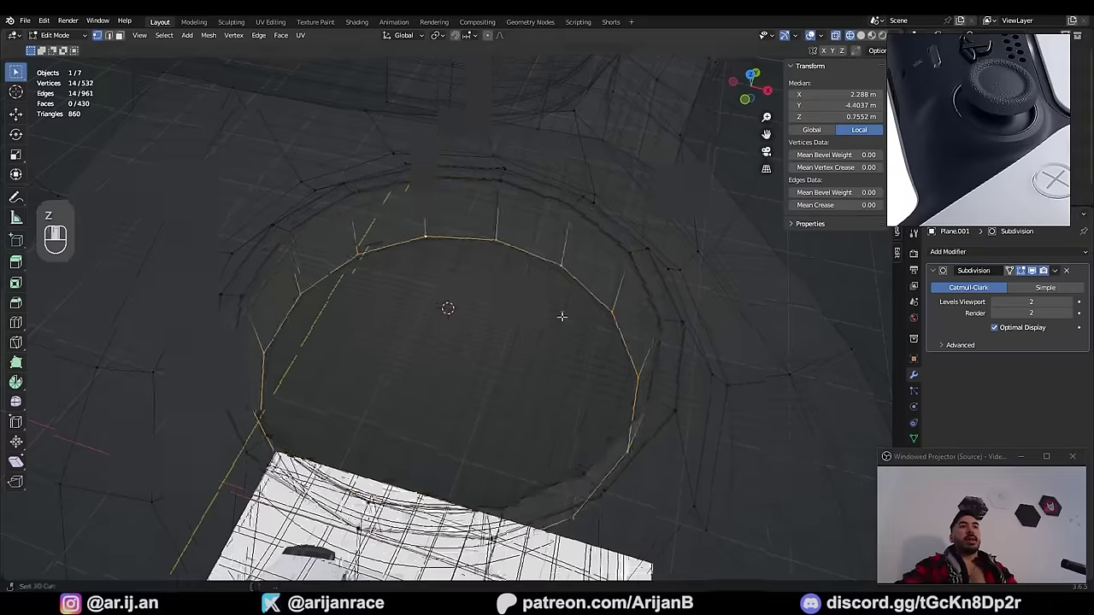
scroll(498, 264, down, 3)
middle_drag(562, 318, 432, 336)
key(Tab)
key(z)
key(ctrl+s)
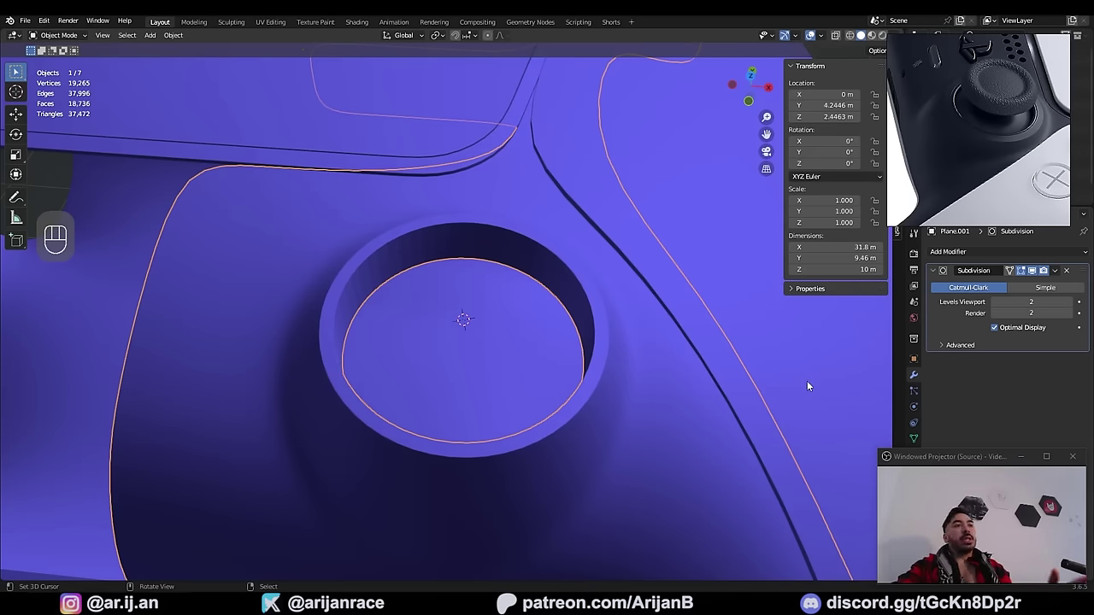
Step: Add a circle with 56 vertices and a 1 m radius at the centre of the thumbstick opening's rim
scroll(781, 331, up, 1)
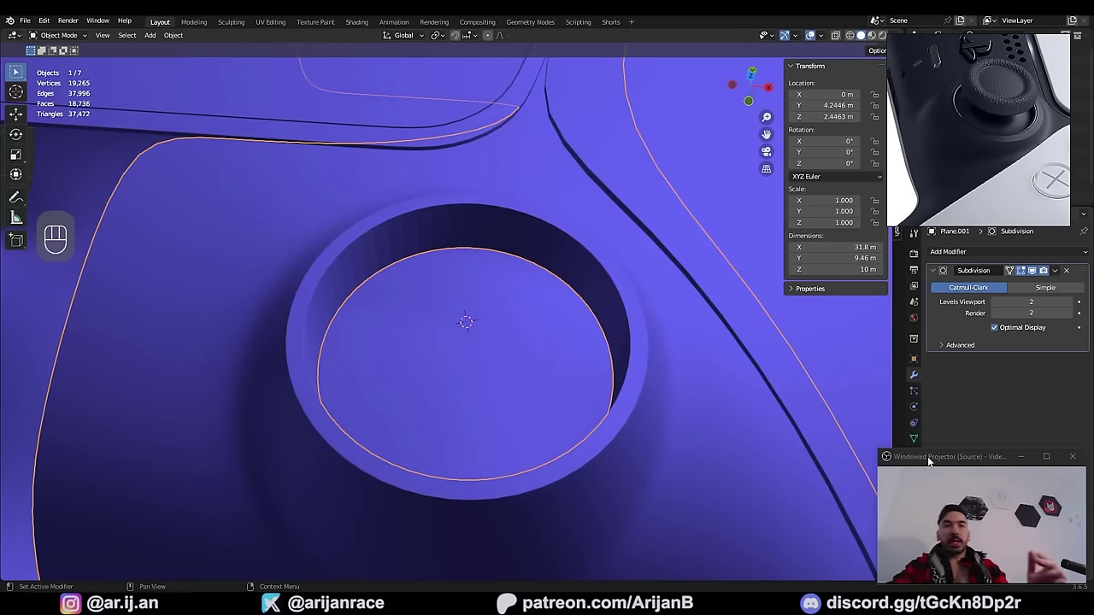
key(shift+a)
key(ctrl+z)
key(shift+a)
mouse_move(506, 267)
click(552, 288)
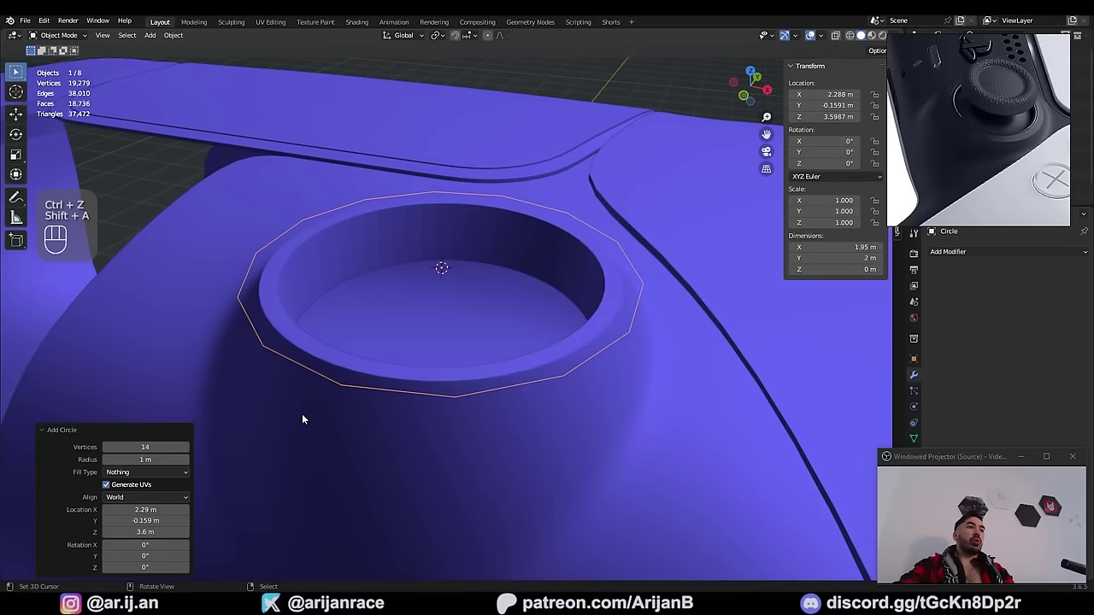
key(Return)
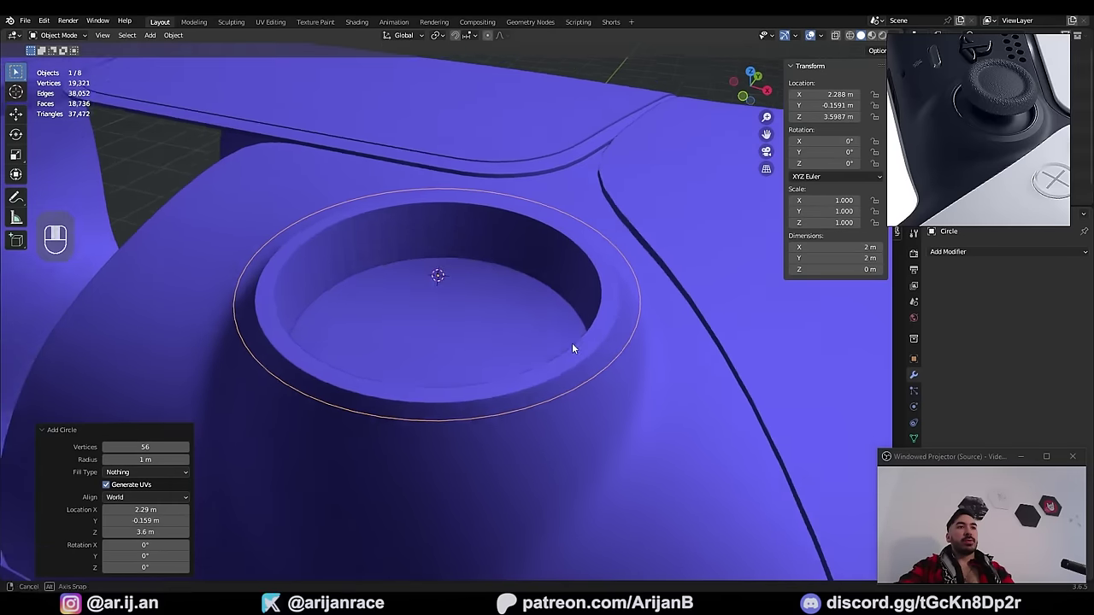
Step: Scale the circle's vertices to about 0.815 so it fits the inner edge of the opening
key(Tab)
scroll(572, 343, up, 4)
key(1)
key(s)
click(629, 385)
shift+middle_drag(629, 386, 596, 413)
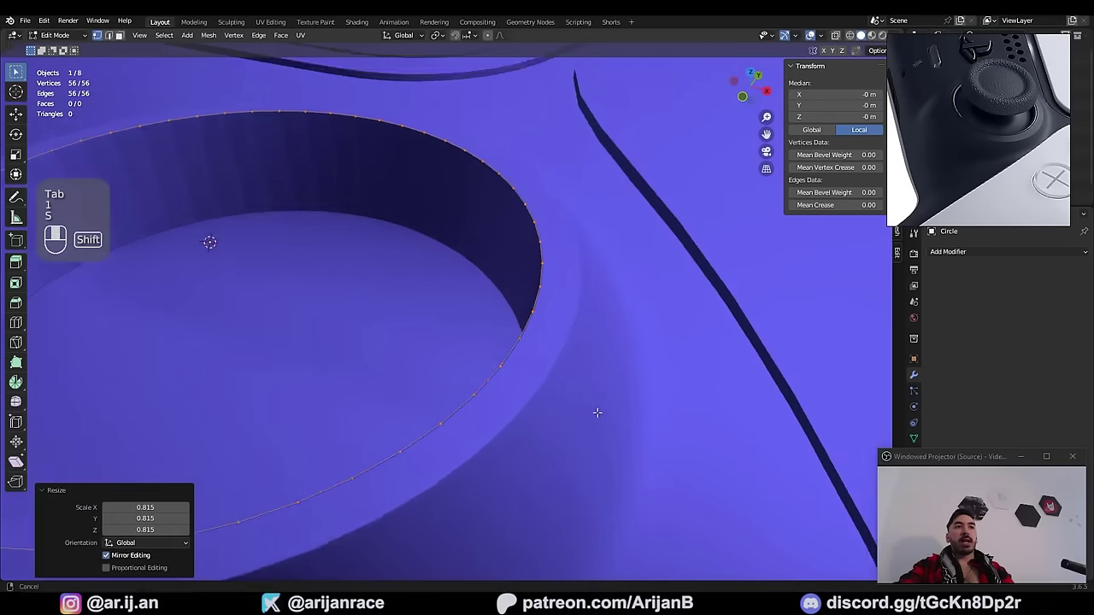
scroll(596, 400, up, 4)
scroll(624, 319, down, 4)
key(Tab)
scroll(324, 206, down, 3)
middle_drag(295, 212, 333, 234)
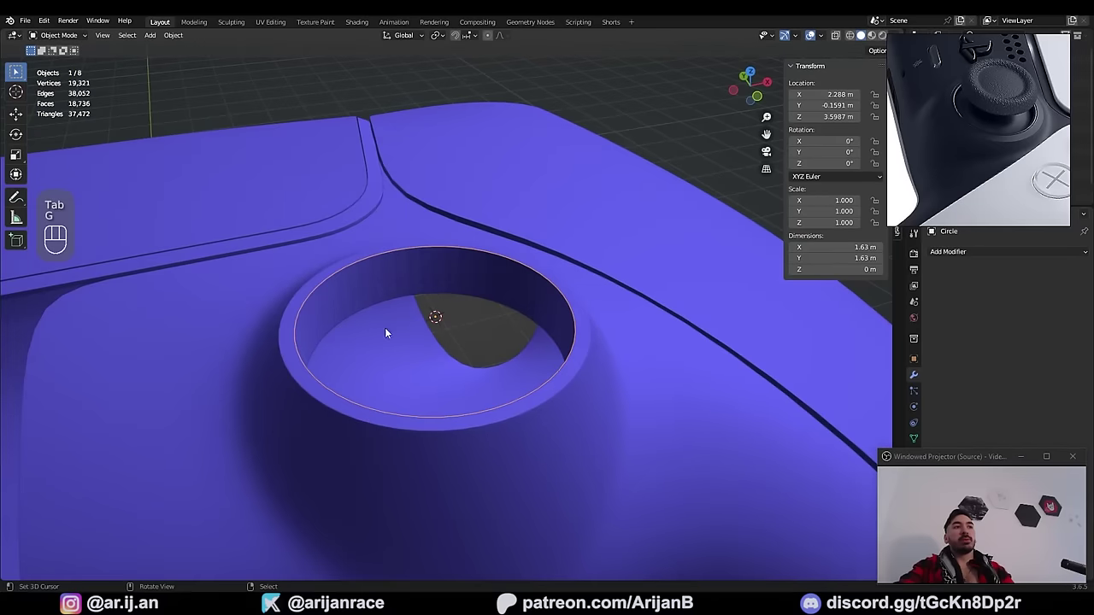
Step: Check the thumbstick collar in the reference photo and extrude the circle by scaling into a thin flat ring
scroll(255, 386, down, 4)
scroll(581, 257, up, 5)
key(Tab)
scroll(957, 168, up, 3)
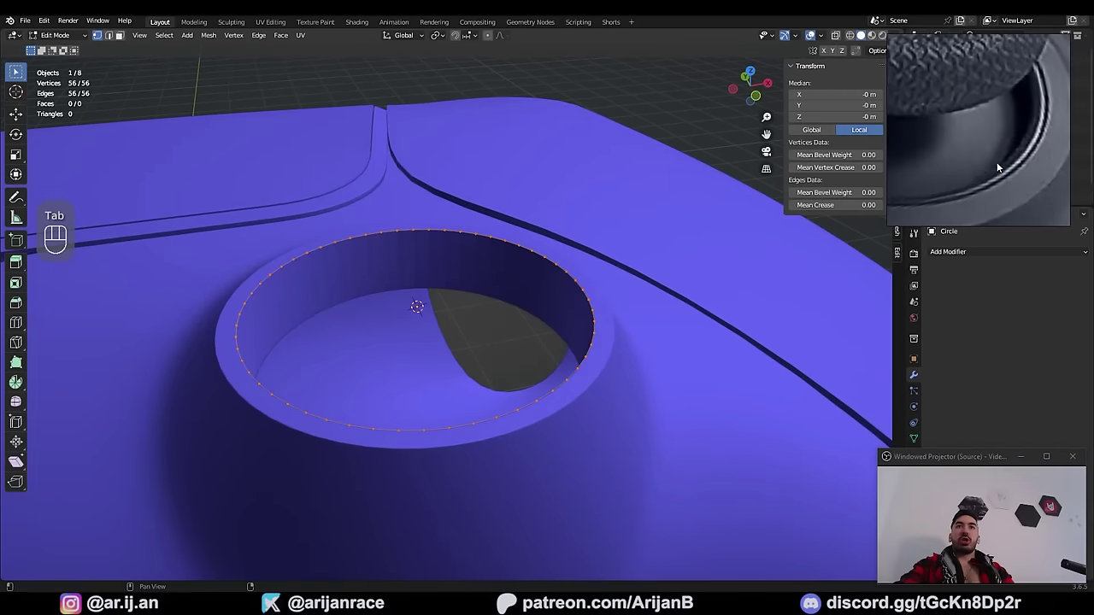
scroll(1011, 159, down, 3)
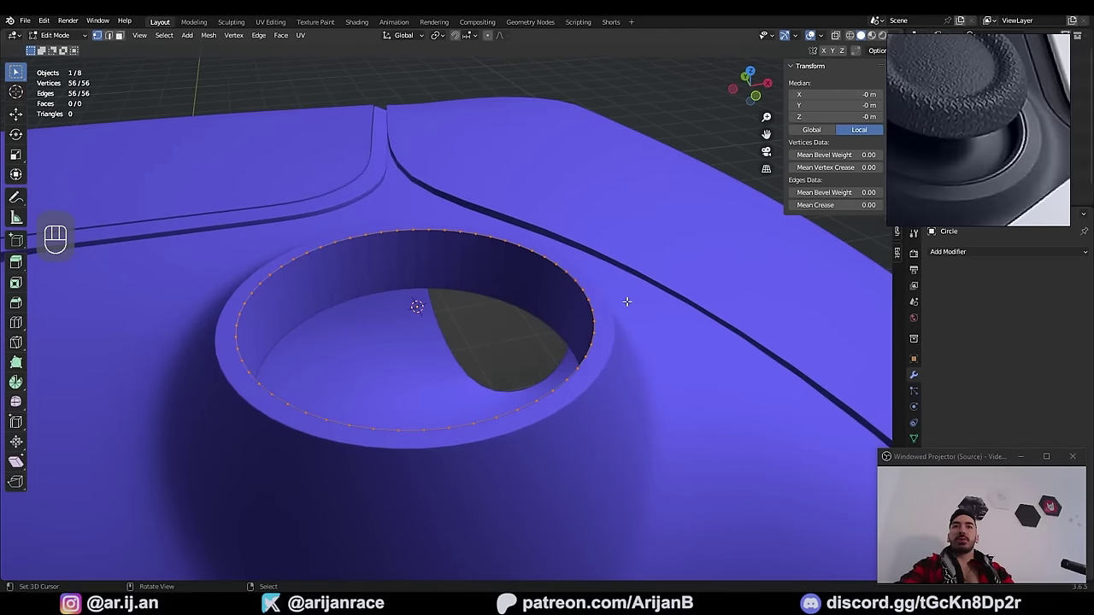
scroll(540, 320, up, 3)
key(e)
key(s)
click(525, 318)
middle_drag(525, 318, 579, 295)
Step: Extrude the ring downward about 0.04 m and scale its lower inner edge loop to about 0.96
key(a)
key(e)
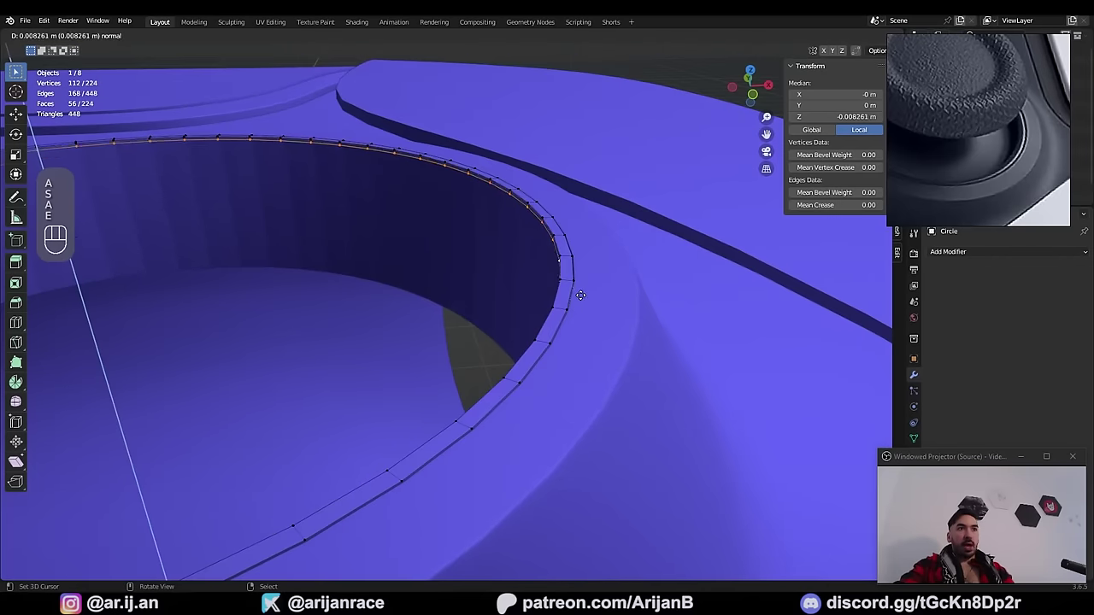
click(578, 317)
key(1)
key(z)
alt+click(544, 240)
key(z)
key(s)
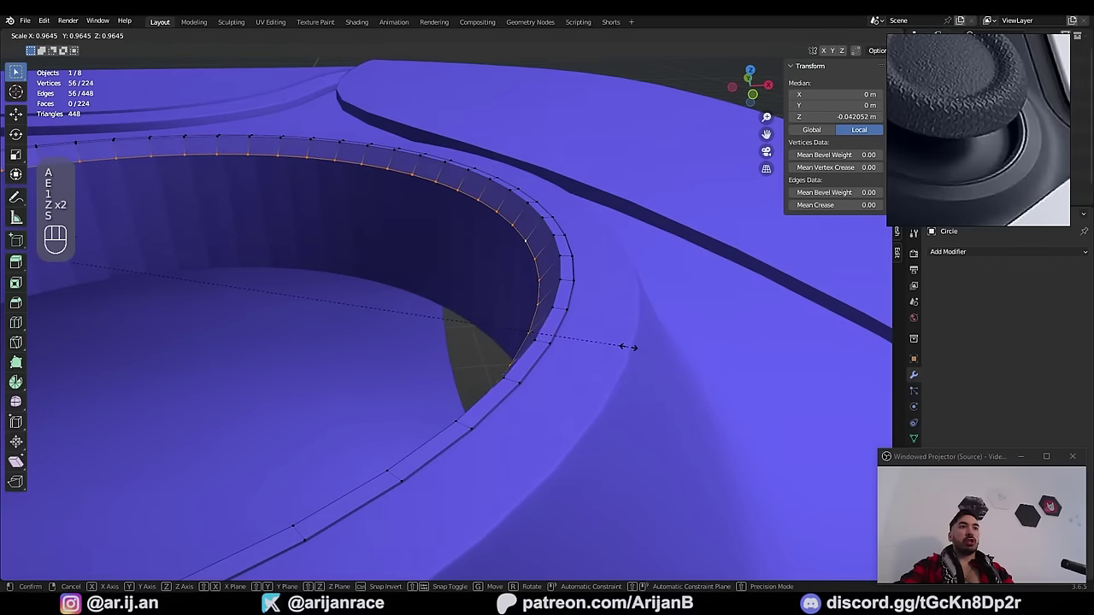
click(633, 347)
Step: Lower the ring's bottom edge loops about 0.025 m along Z and delete the faces between them
key(z)
alt+shift+click(557, 283)
key(x)
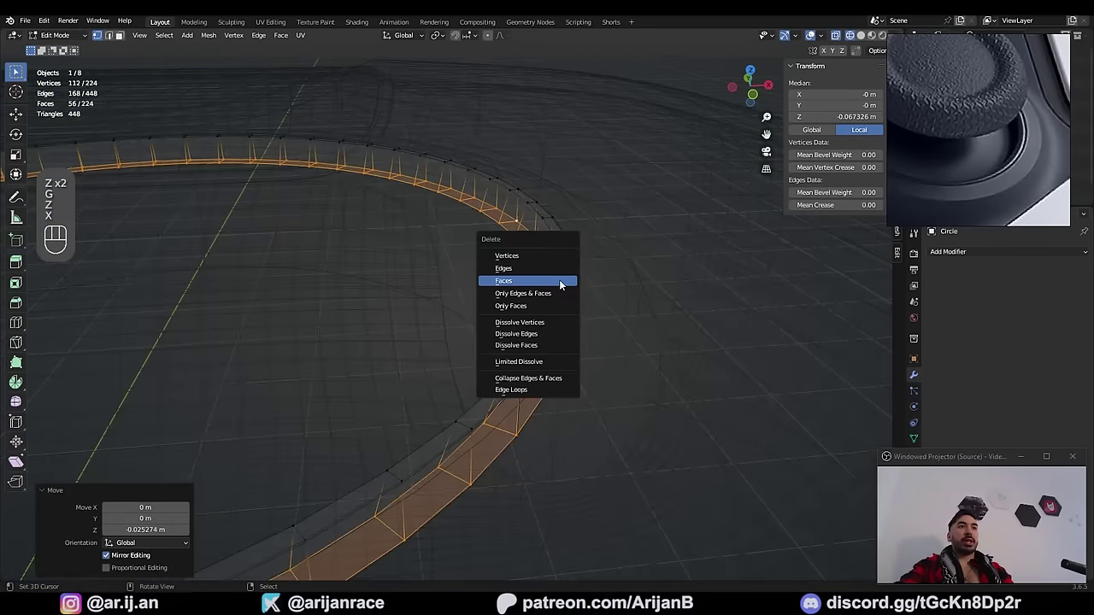
click(557, 283)
key(z)
key(Tab)
middle_drag(518, 260, 504, 299)
Step: Bevel the ring's two upper edge loops about 0.0015 m wide with two segments
key(Tab)
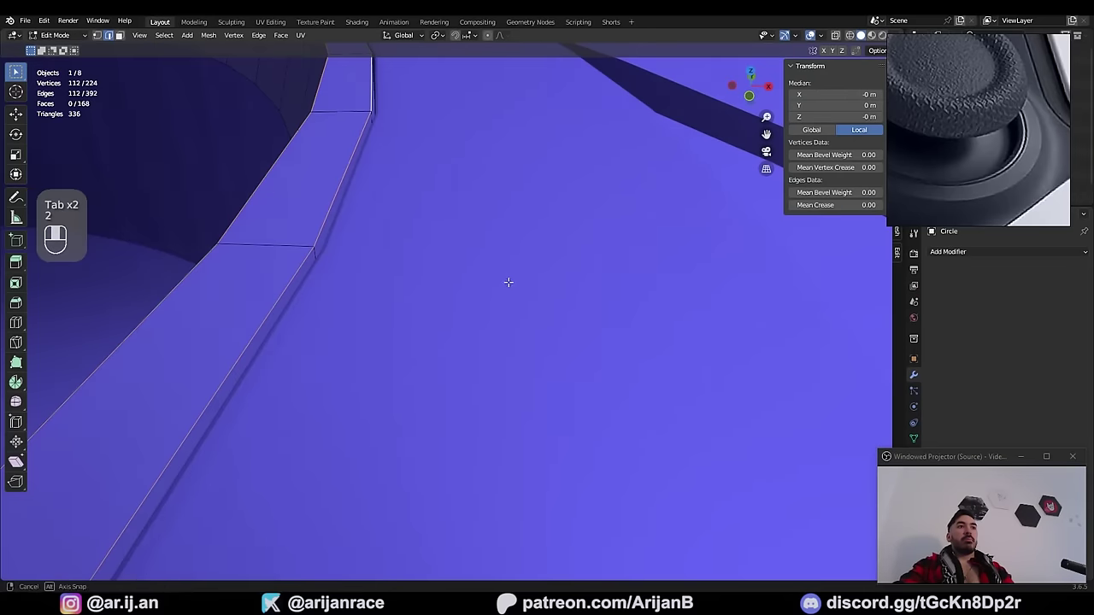
key(2)
key(ctrl+b)
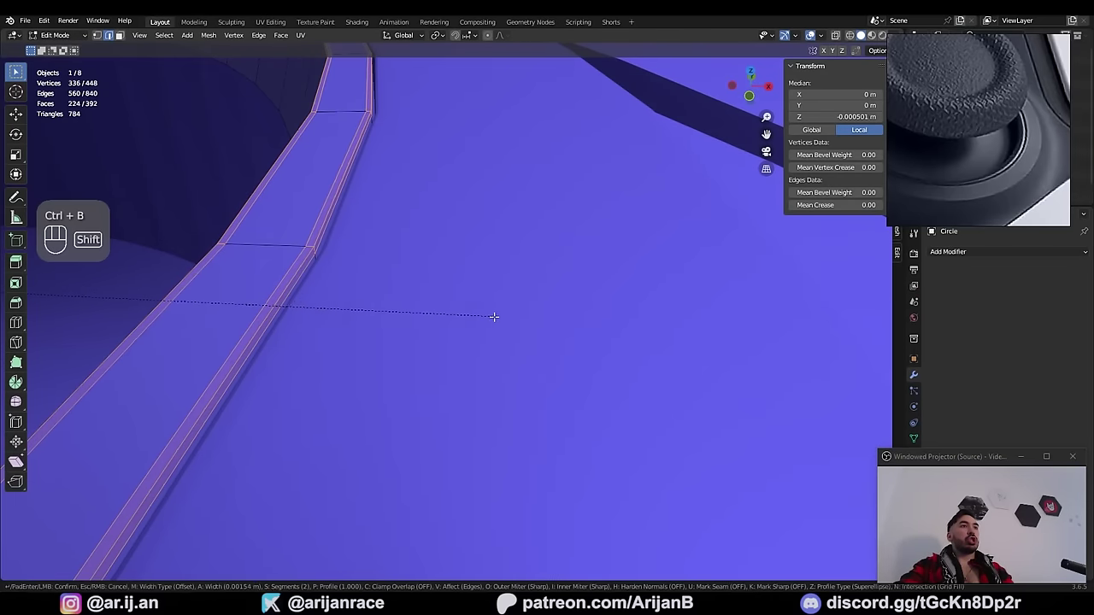
click(493, 316)
key(Tab)
Step: Shade the collar ring smooth, deselect all objects and save the file
scroll(461, 282, down, 5)
middle_drag(427, 255, 432, 268)
scroll(432, 268, up, 3)
click(174, 35)
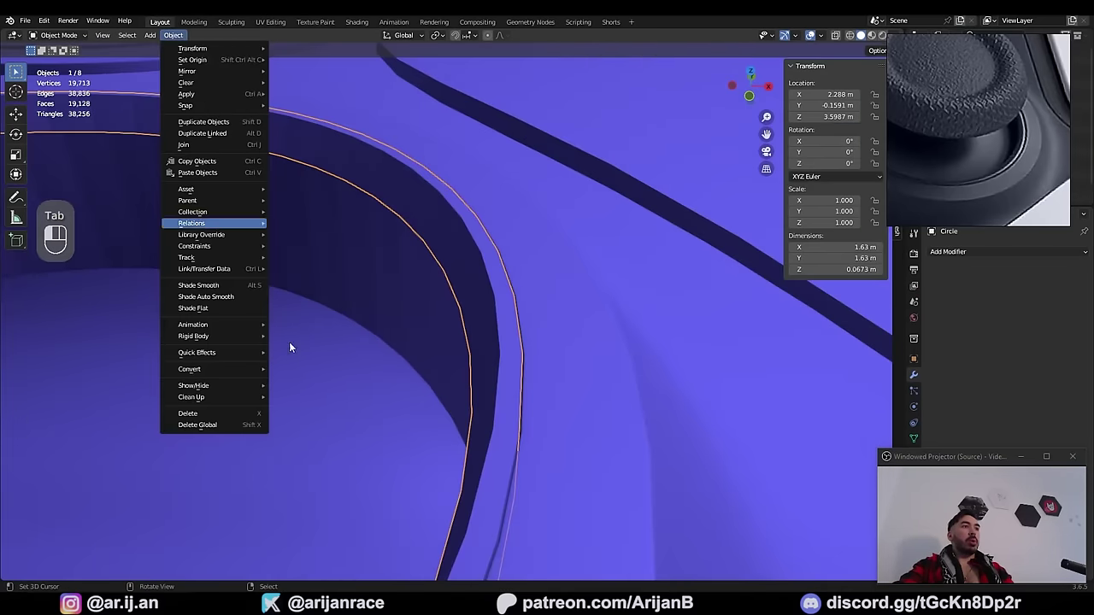
click(230, 290)
key(a)
key(a)
key(ctrl+s)
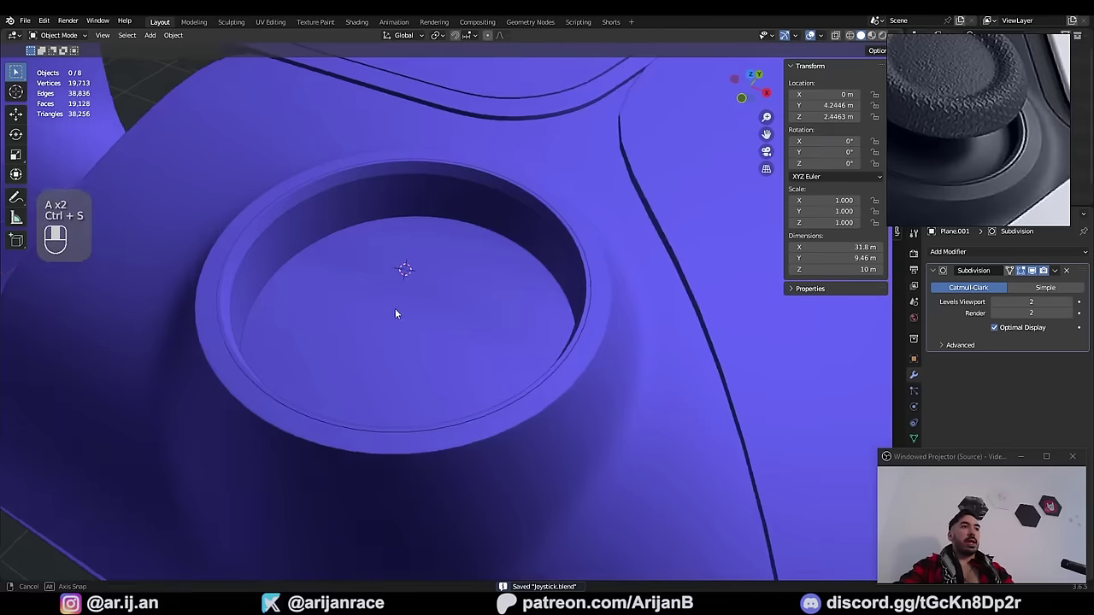
Step: Add a 14-vertex circle at the centre of the thumbstick housing and scale it to about 1.56 m across
middle_drag(394, 308, 358, 331)
scroll(357, 331, up, 3)
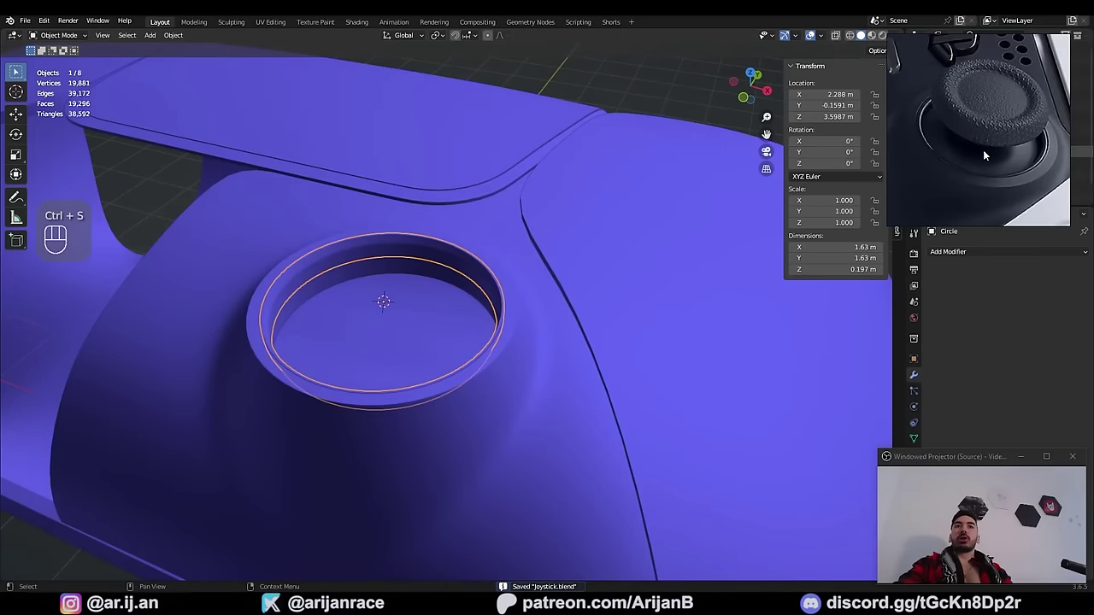
mouse_move(513, 294)
middle_down()
mouse_move(530, 278)
mouse_move(471, 303)
mouse_move(518, 281)
middle_up()
key(shift+a)
click(525, 352)
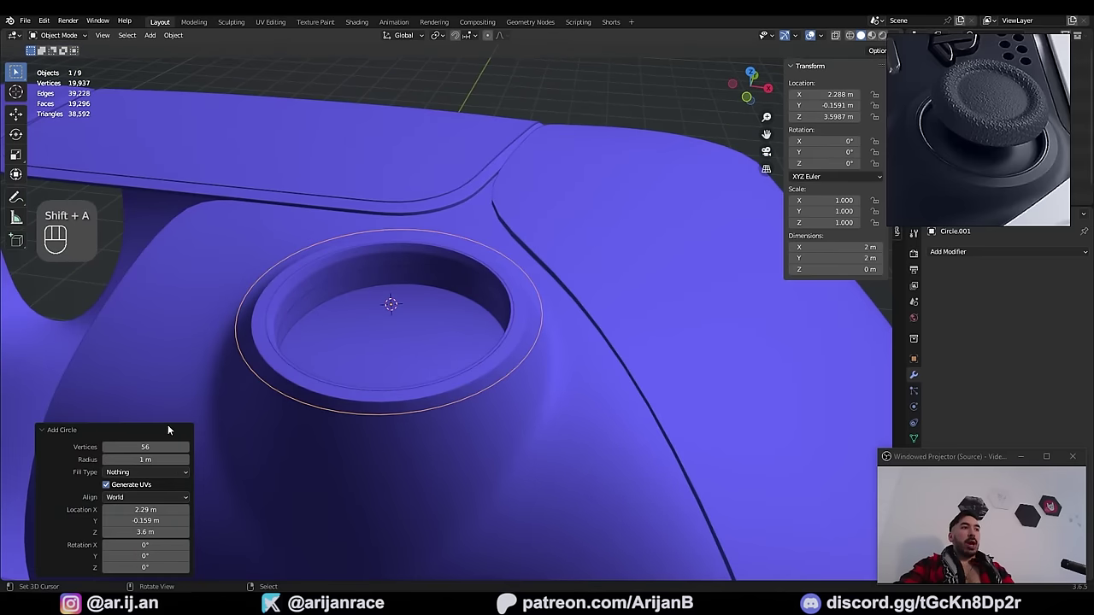
key(Tab)
key(s)
click(486, 402)
key(Tab)
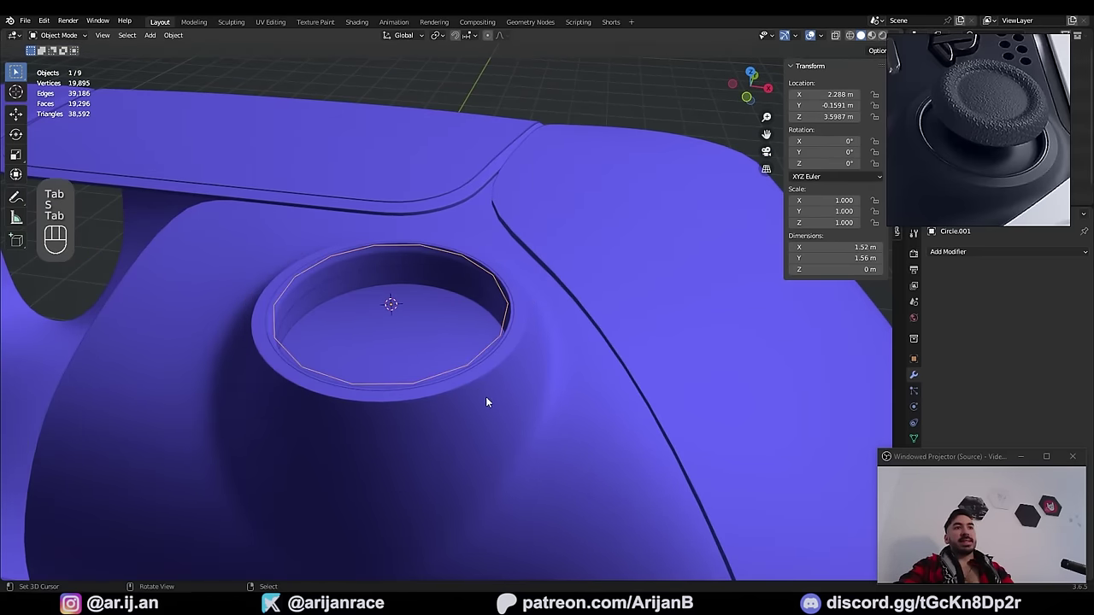
Step: Add a level 2 Subdivision modifier to the circle and lower it about 0.16 m into the housing
key(ctrl+2)
middle_drag(417, 331, 481, 330)
key(Tab)
key(a)
key(z)
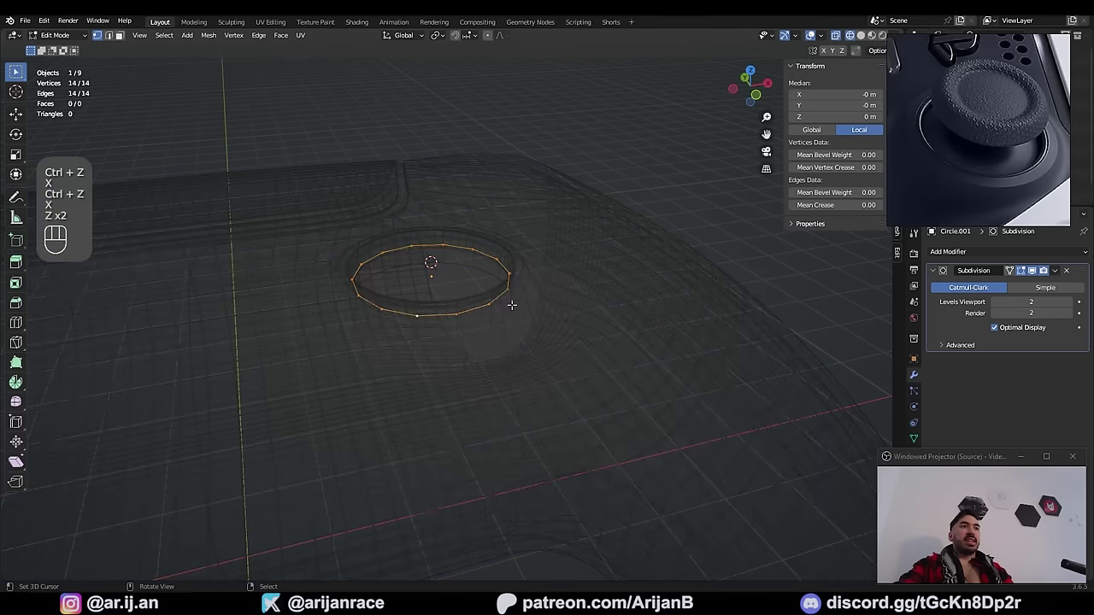
scroll(1000, 147, down, 3)
scroll(991, 148, down, 2)
mouse_move(605, 266)
middle_down()
mouse_move(535, 272)
mouse_move(483, 299)
middle_up()
key(z)
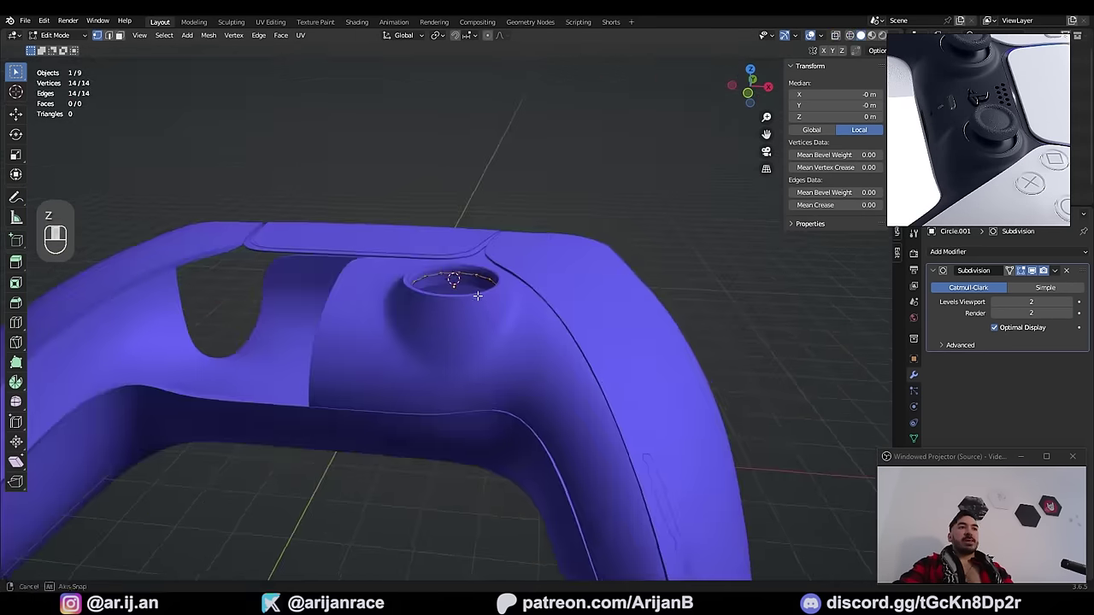
middle_drag(477, 296, 488, 296)
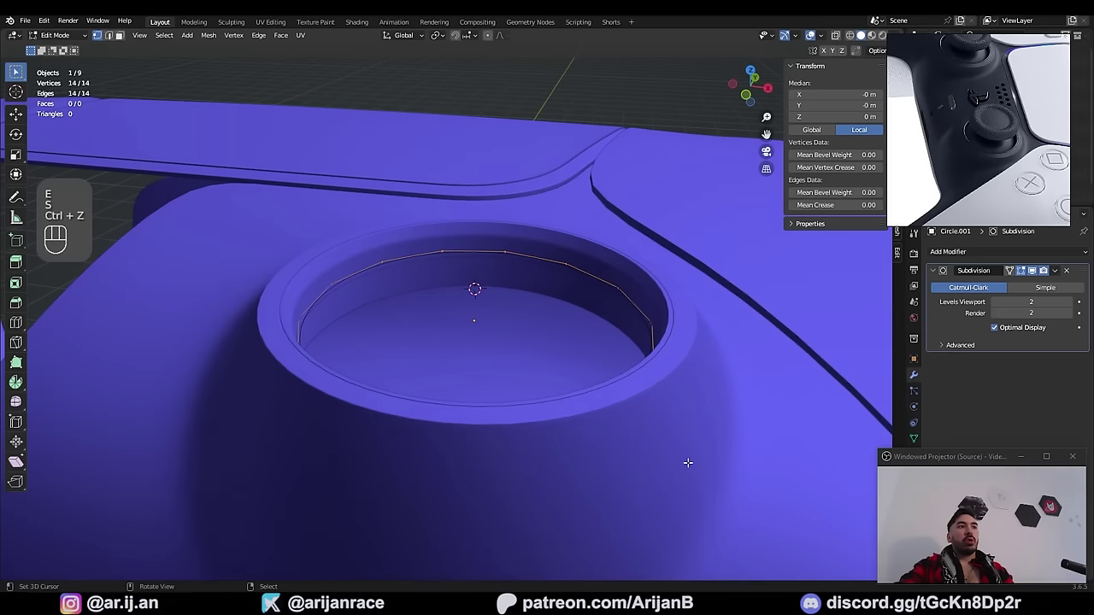
Step: Extrude the circle inward to roughly half its diameter and extrude the inner edge about 0.37 m upward as a stem
key(e)
right_click(686, 456)
key(s)
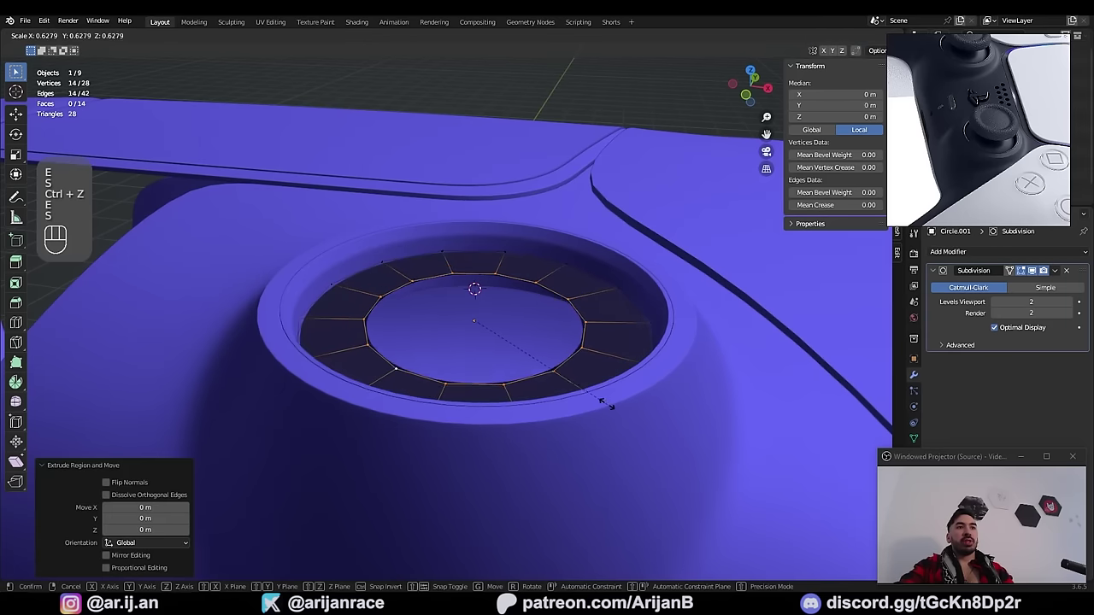
click(589, 391)
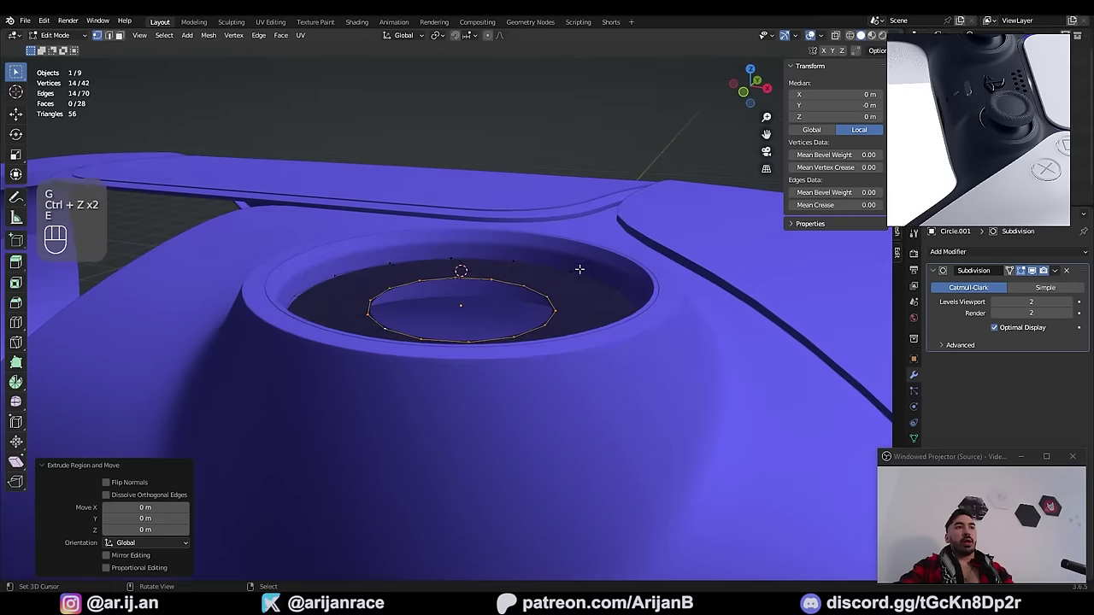
key(e)
key(z)
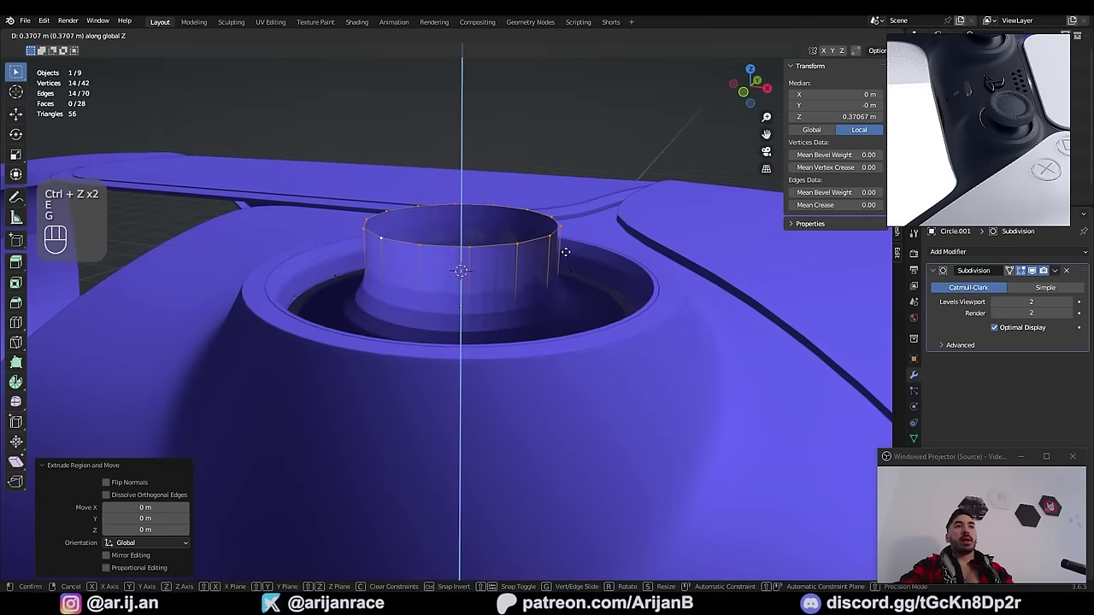
click(565, 247)
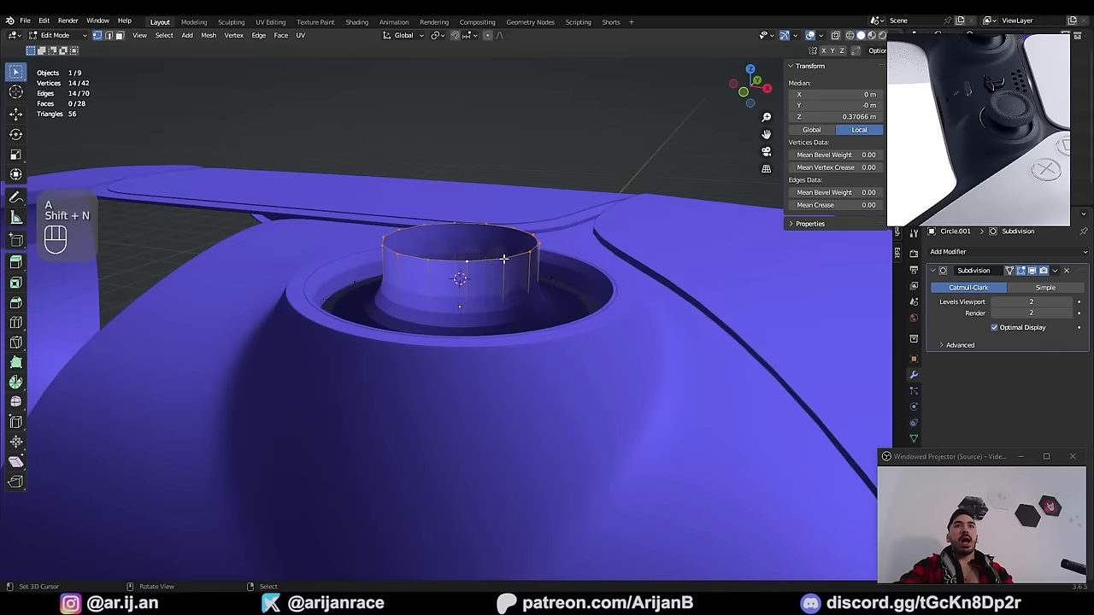
Step: Extrude the stem's top edge outward to about 1.75 times its size as the underside of the thumbstick cap
key(e)
right_click(505, 258)
key(s)
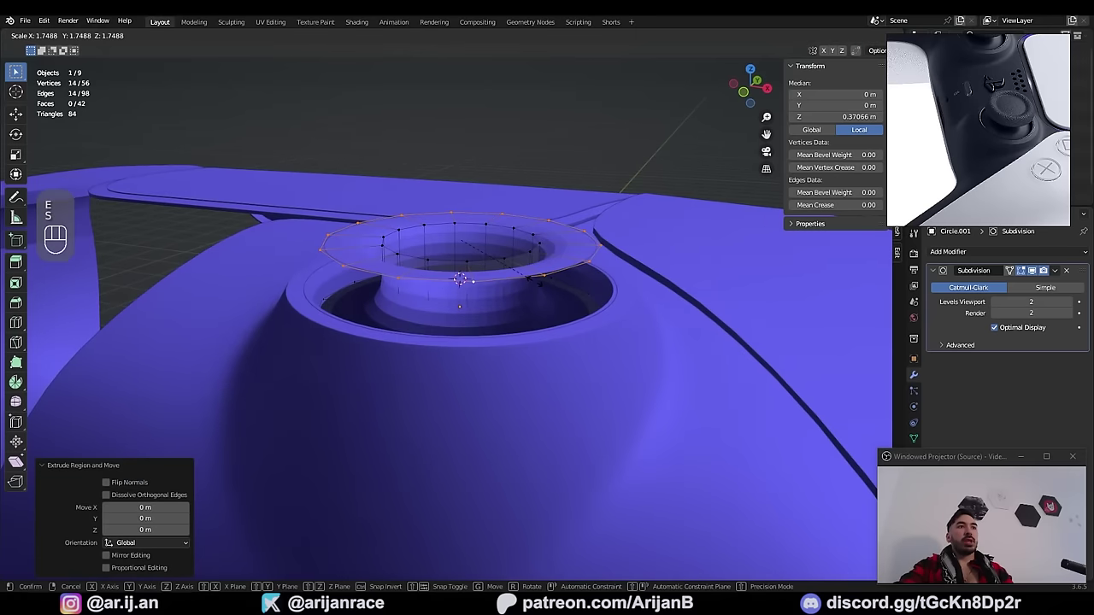
click(534, 280)
alt+shift+click(506, 258)
key(i)
key(ctrl+z)
key(ctrl+z)
key(ctrl+z)
key(ctrl+z)
key(ctrl+z)
Step: Extrude the cap's outer edge about 0.17 m upward along Z and fill the open top with a face
key(e)
right_click(586, 300)
key(g)
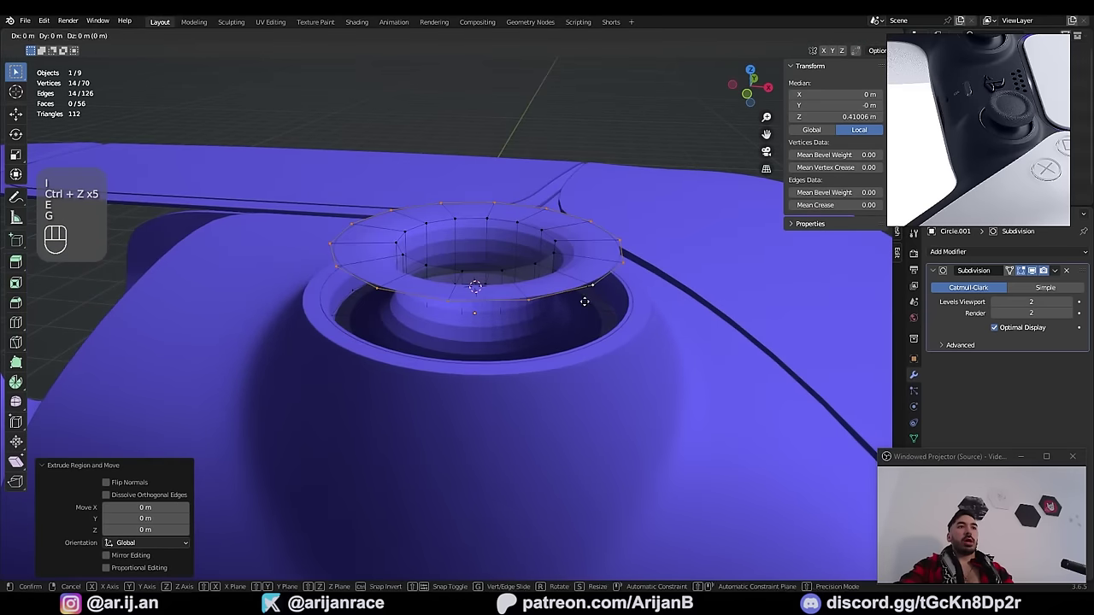
key(z)
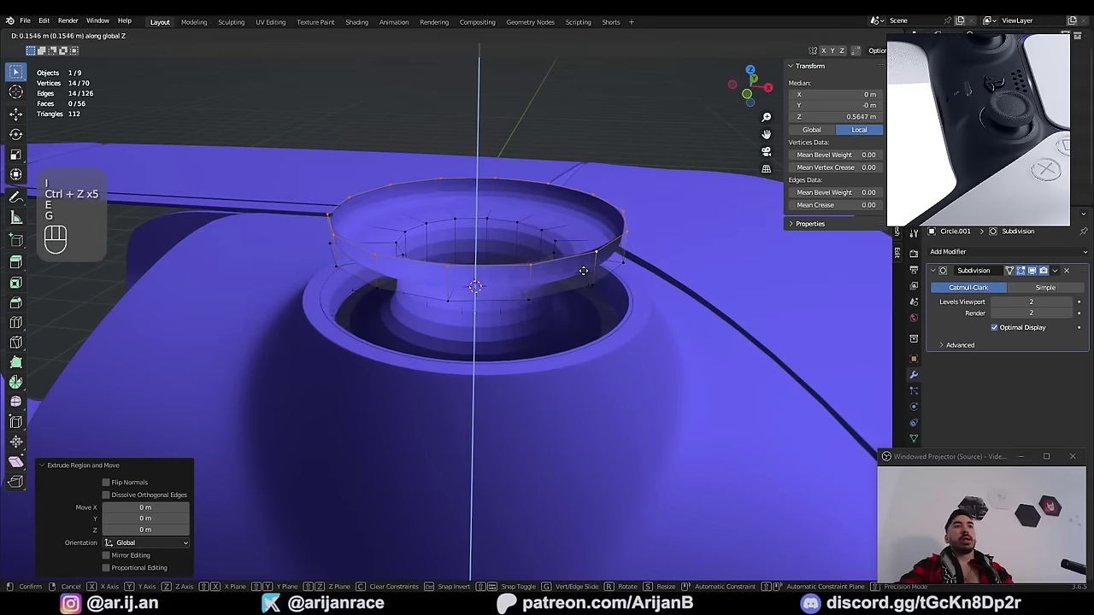
click(584, 269)
key(f)
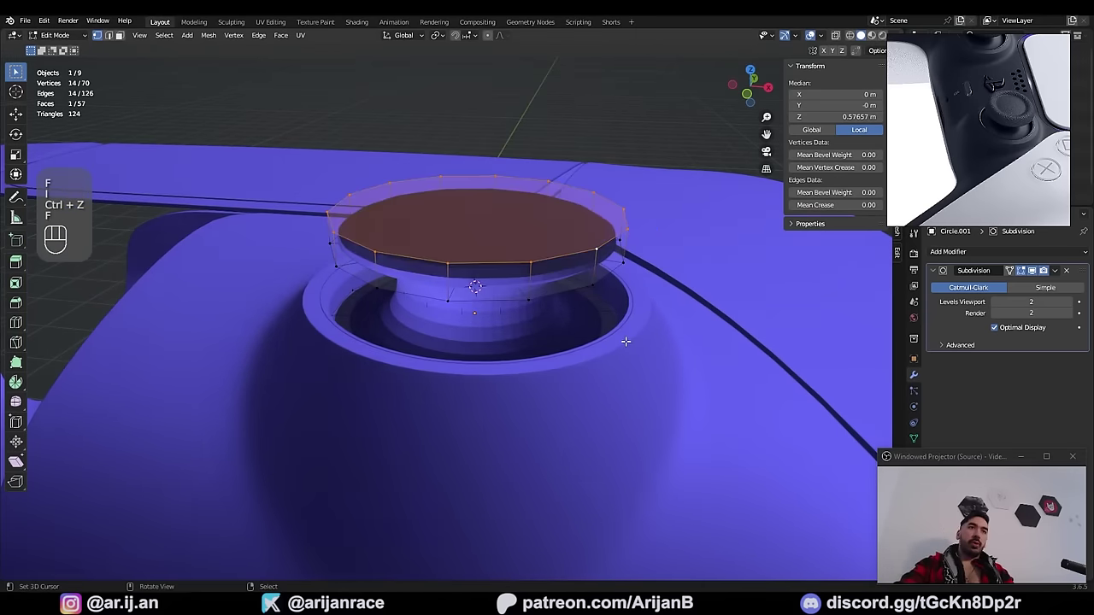
Step: Inset the cap's top face, then extrude the inner face about 0.027 m downward and scale it to about 0.9
key(i)
click(583, 299)
key(e)
click(602, 315)
key(s)
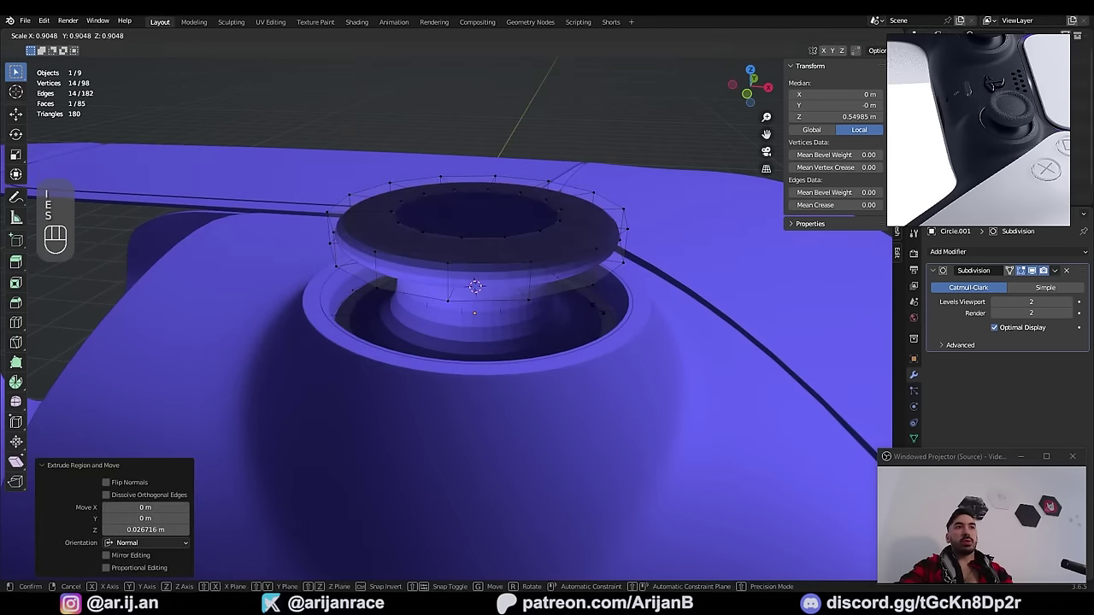
click(598, 309)
Step: Recalculate the thumbstick's normals and raise the cap's recessed centre and surrounding top faces about 0.05 m along Z
key(a)
key(shift+n)
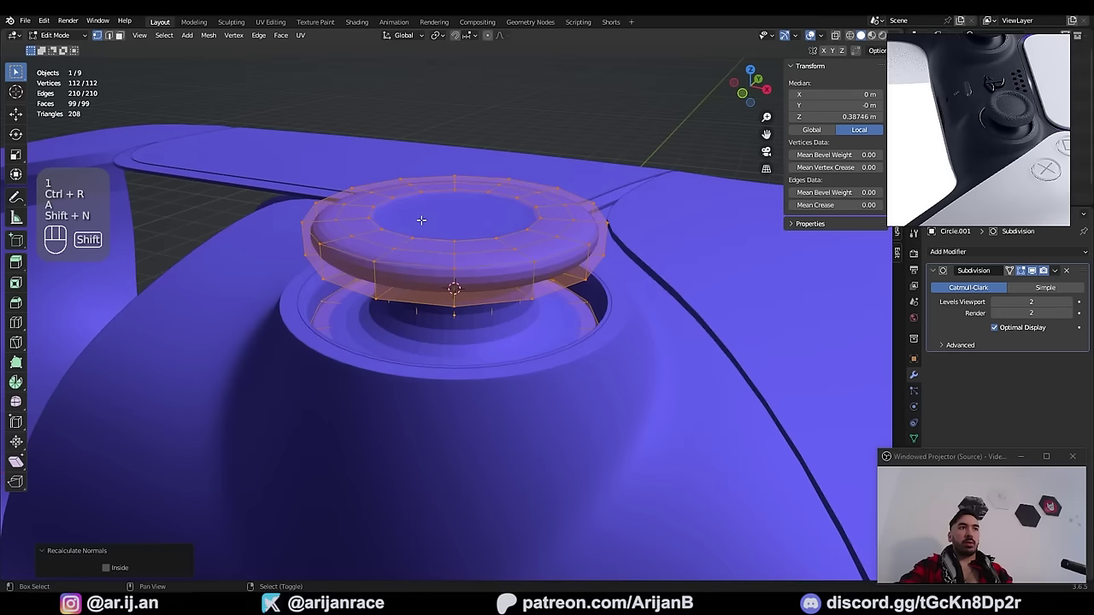
middle_drag(419, 222, 393, 235)
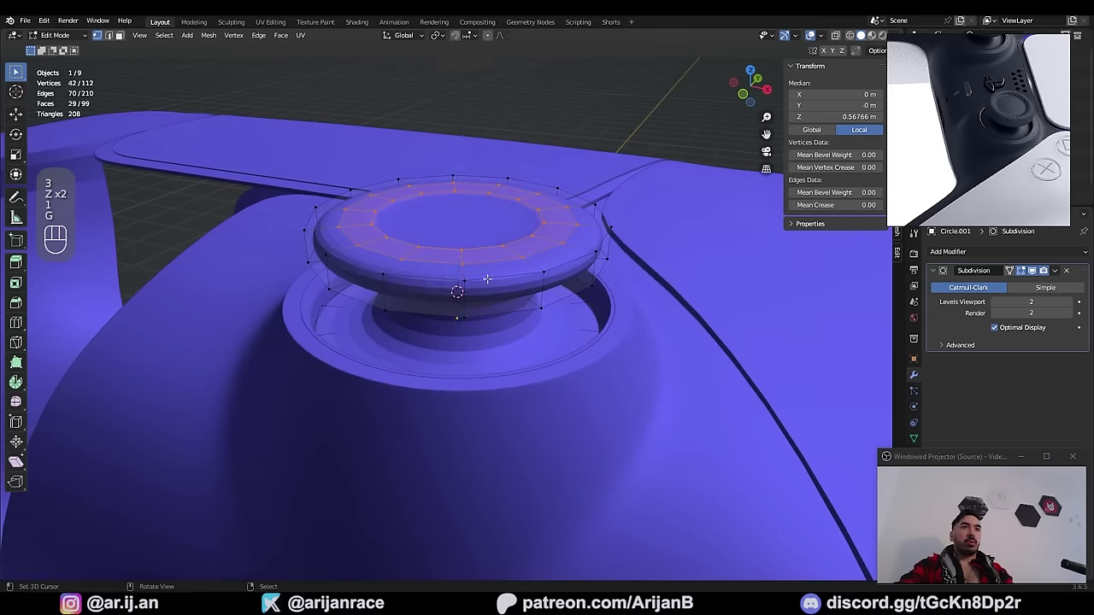
key(g)
key(z)
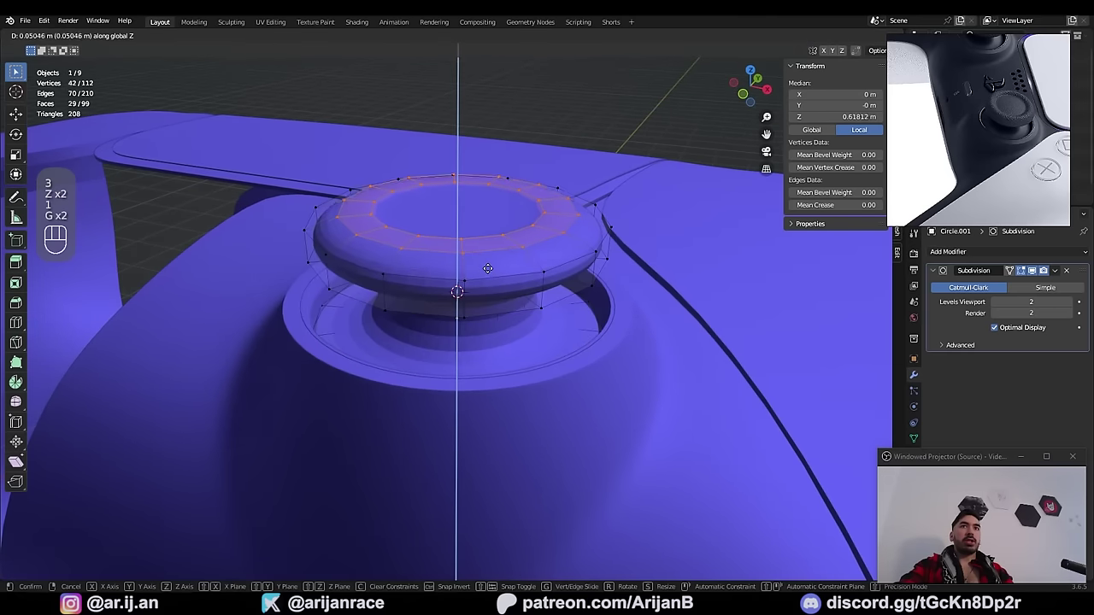
click(488, 265)
key(Tab)
Step: Bevel the edge loop where the stem meets the cap about 0.034 m wide with two segments, and bevel the cap's lower edge
middle_drag(488, 265, 454, 293)
key(ctrl+b)
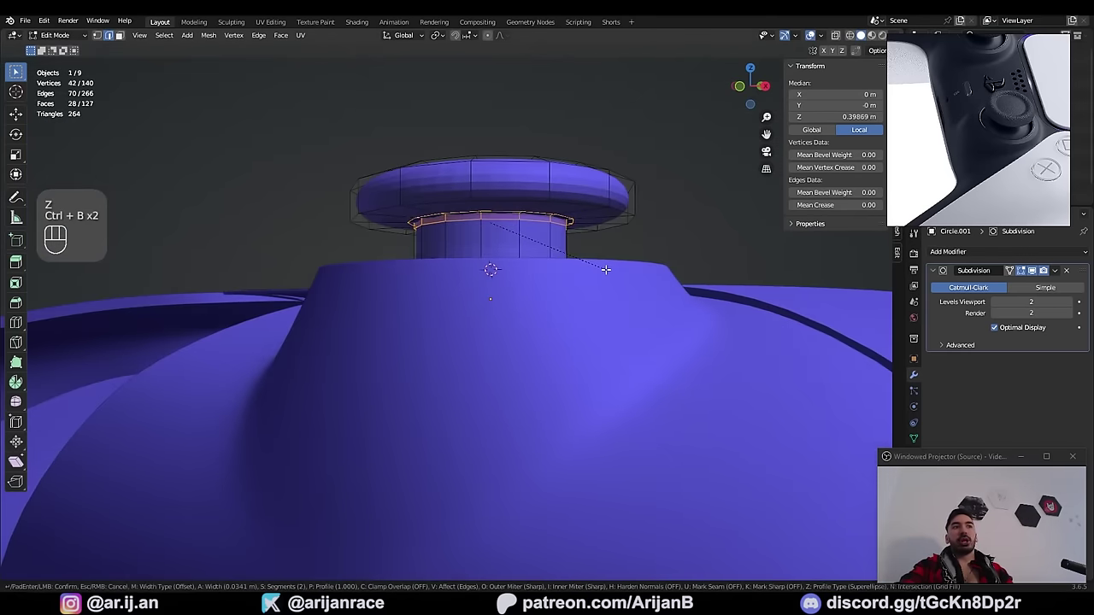
click(606, 270)
scroll(571, 245, down, 1)
key(ctrl+b)
click(499, 284)
Step: Edge-slide the loop around the side of the cap by a factor of about 0.3
key(g)
key(g)
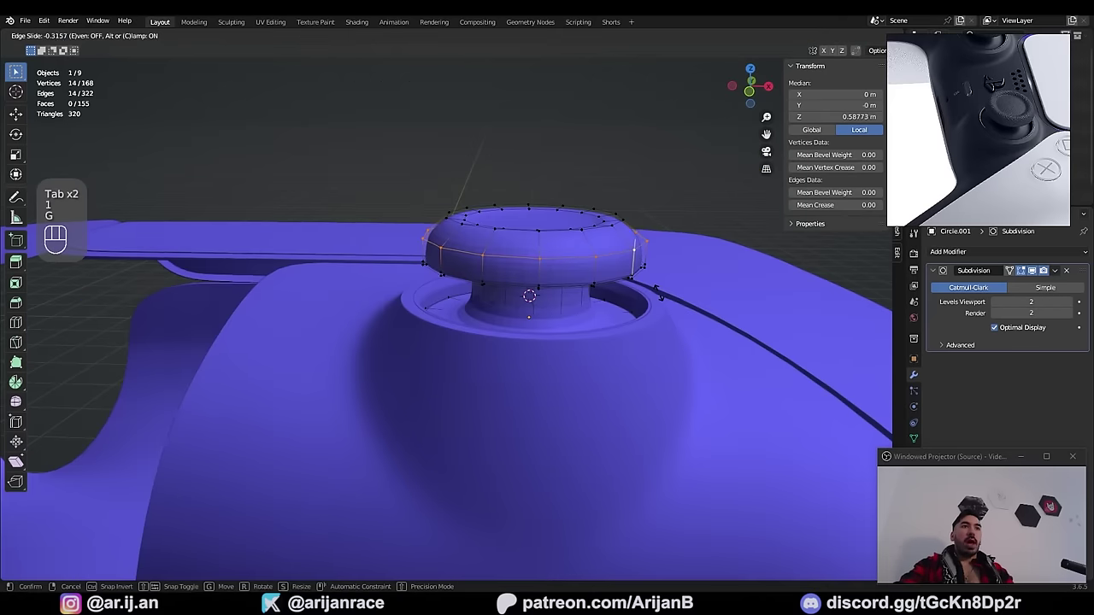
click(655, 286)
middle_drag(655, 286, 611, 347)
middle_drag(500, 295, 536, 270)
scroll(461, 281, up, 2)
key(Tab)
scroll(445, 275, down, 2)
key(Tab)
key(s)
right_click(597, 357)
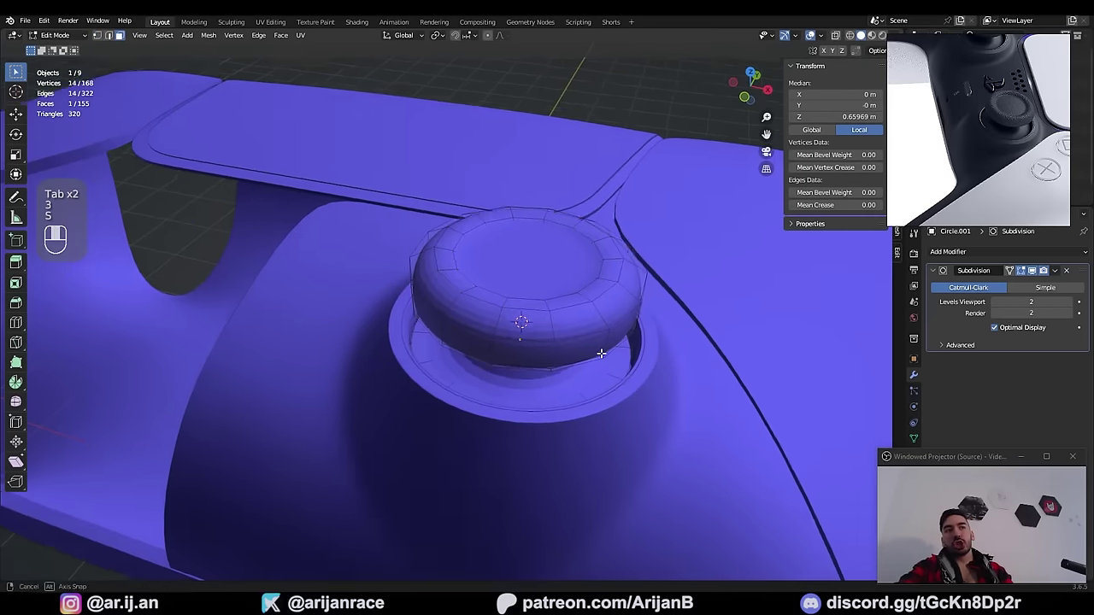
Step: Narrow the thumbstick's stem by scaling its loops to 0.902 in X and Y only
key(Tab)
middle_drag(601, 359, 570, 307)
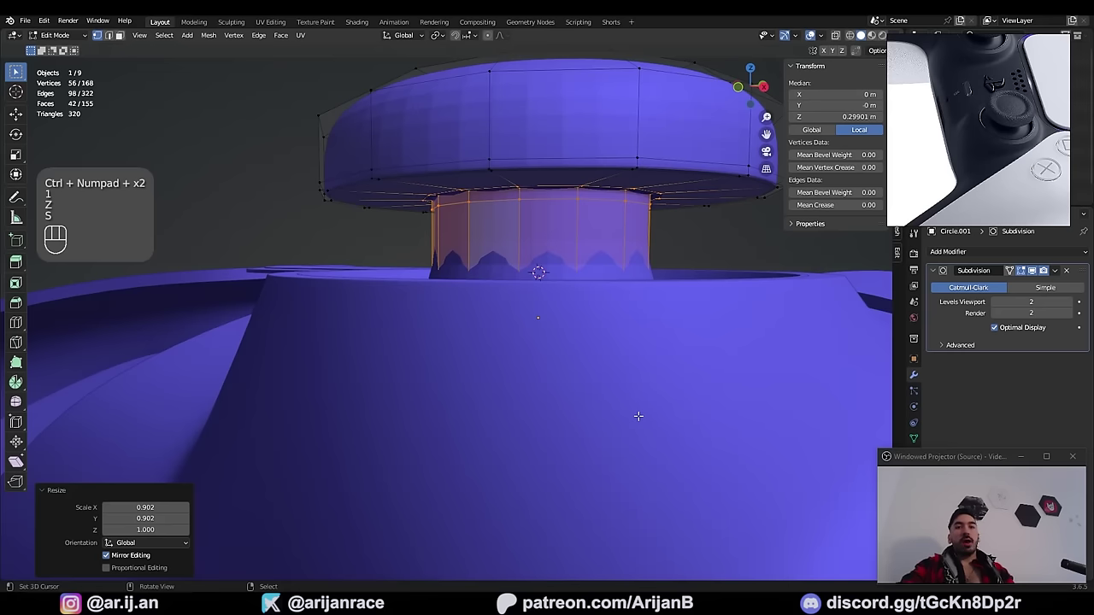
mouse_move(586, 350)
middle_down()
mouse_move(584, 364)
mouse_move(593, 347)
middle_up()
scroll(584, 364, down, 2)
key(Tab)
Step: Shade the thumbstick smooth and compare its shape with the close-up reference photo
click(174, 35)
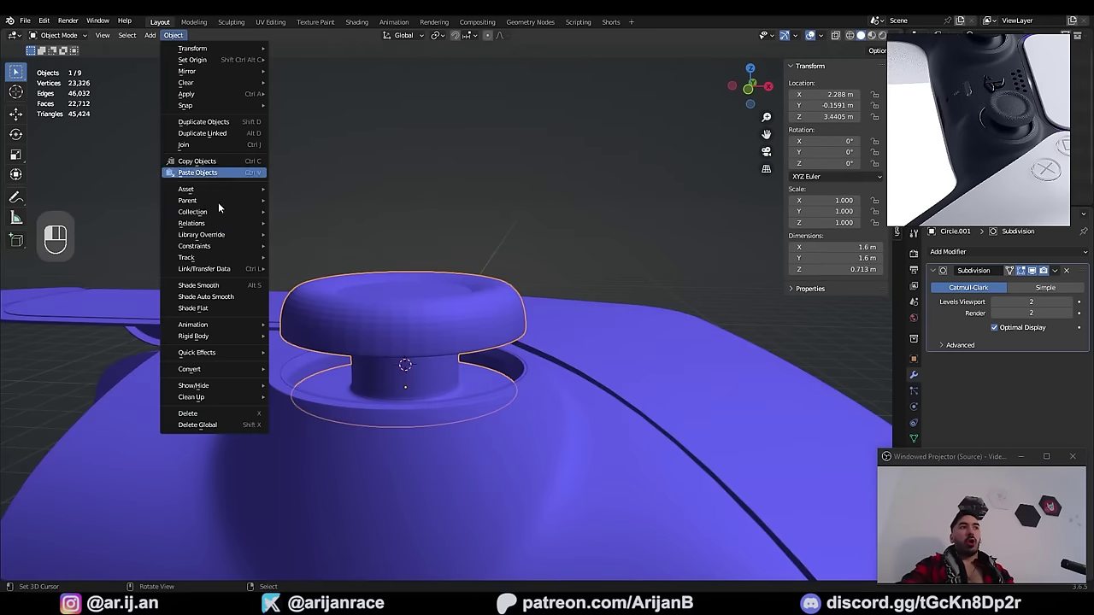
click(222, 285)
middle_drag(234, 284, 452, 288)
scroll(452, 288, up, 2)
middle_drag(939, 128, 996, 127)
middle_drag(1034, 75, 1002, 87)
scroll(708, 332, down, 3)
middle_drag(708, 332, 581, 301)
Step: Join the thumbstick into the controller's centre body object and open the combined mesh for editing
shift+click(417, 389)
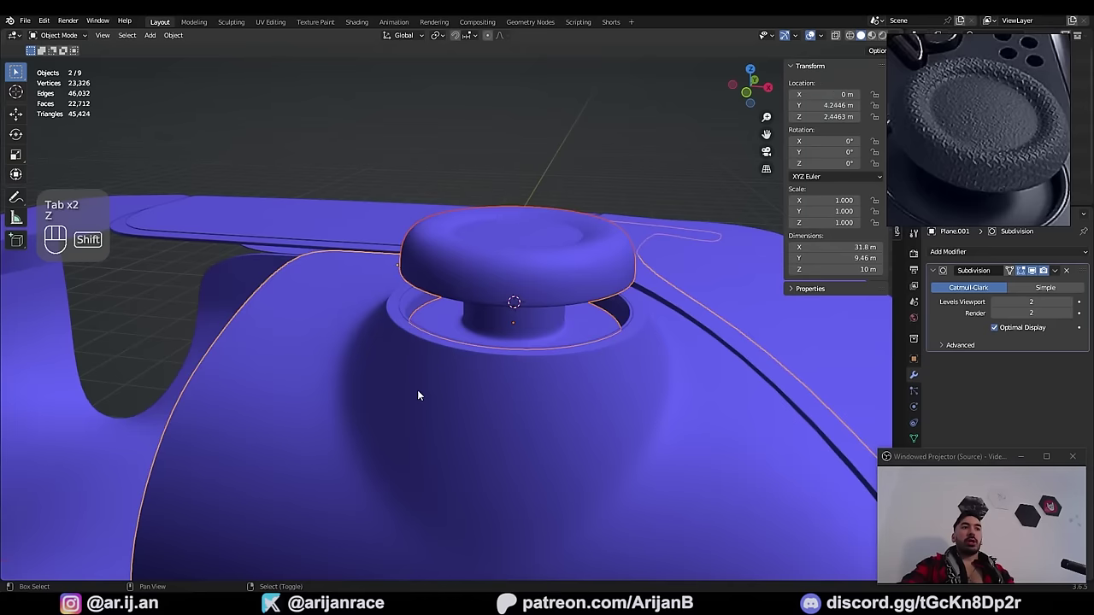
scroll(419, 390, down, 4)
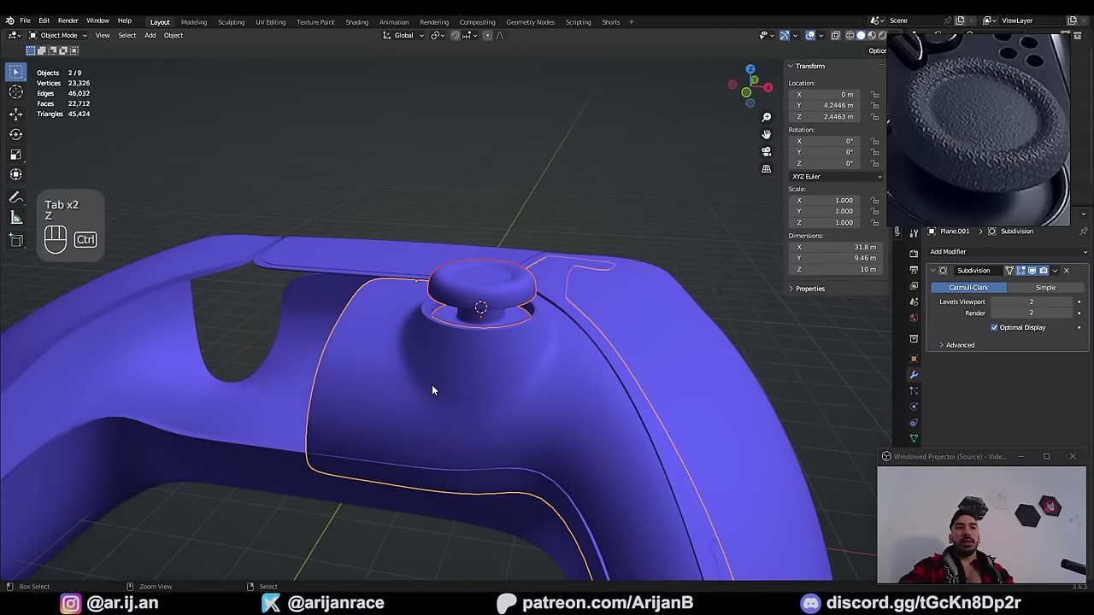
key(ctrl+j)
key(Tab)
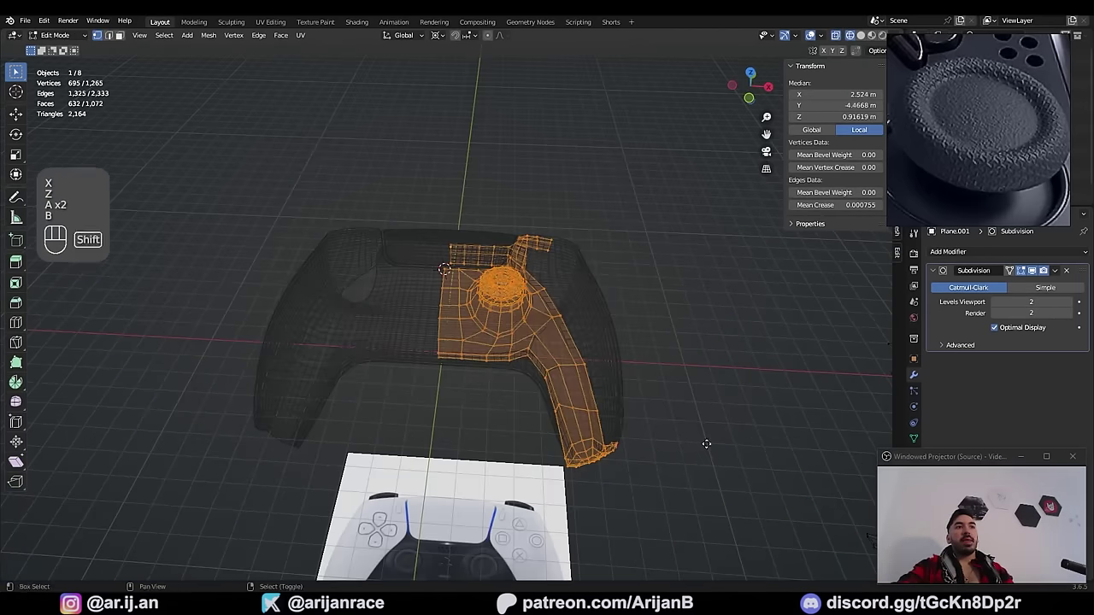
Step: Duplicate the selected half of the body with its thumbstick in place and mirror the copy by scaling it -1 along X
key(shift+d)
right_click(621, 390)
scroll(621, 390, down, 3)
text(zsx)
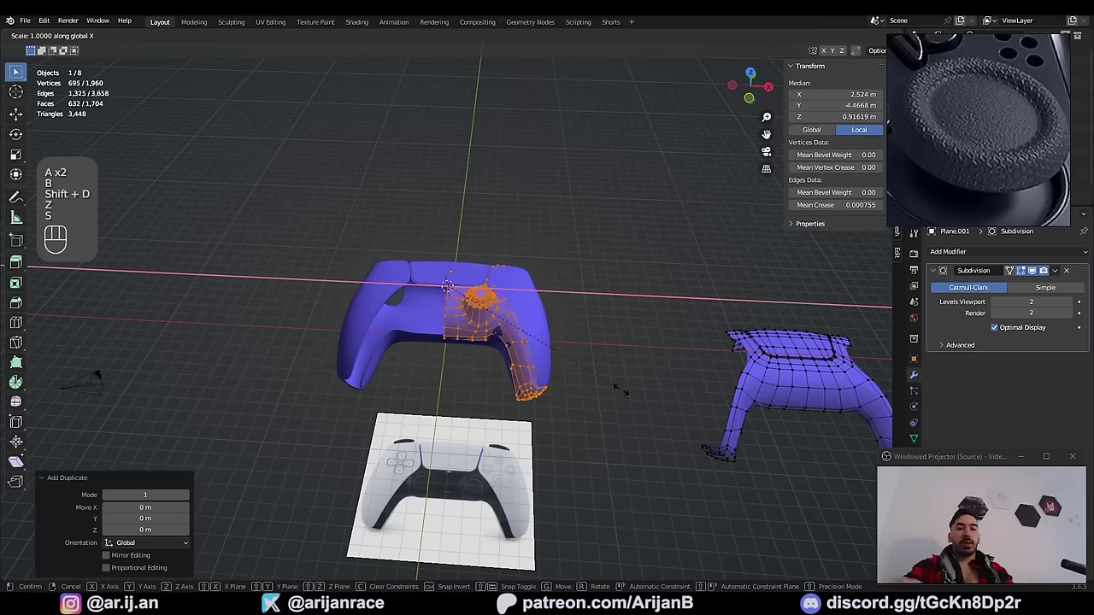
text(-1)
key(Return)
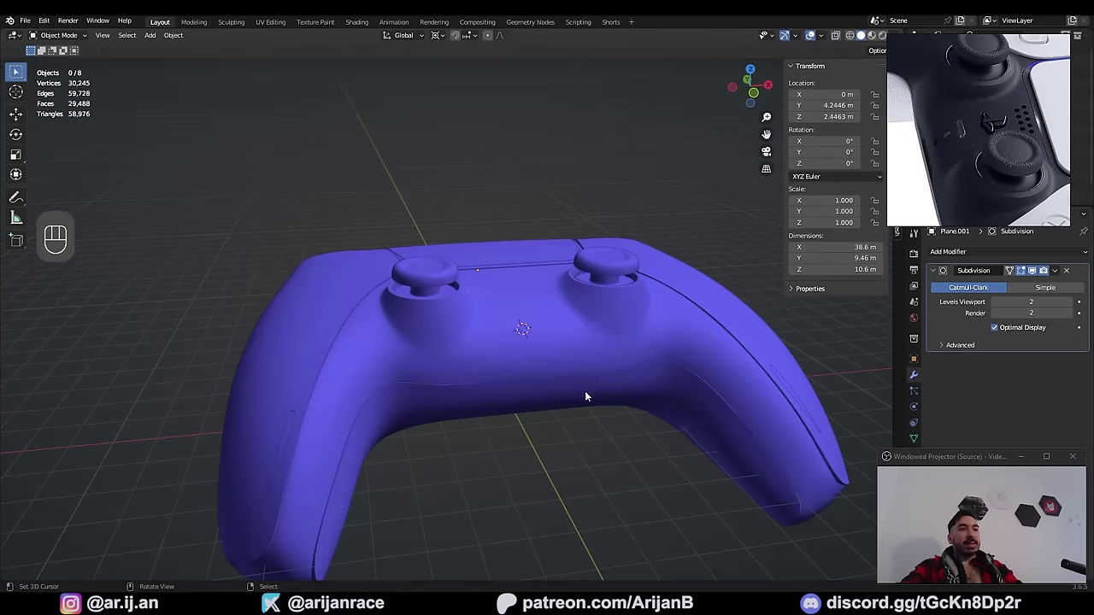
Step: Examine the shoulder openings on the mirrored controller against the reference photo of the R1 and trigger buttons
middle_drag(585, 396, 411, 368)
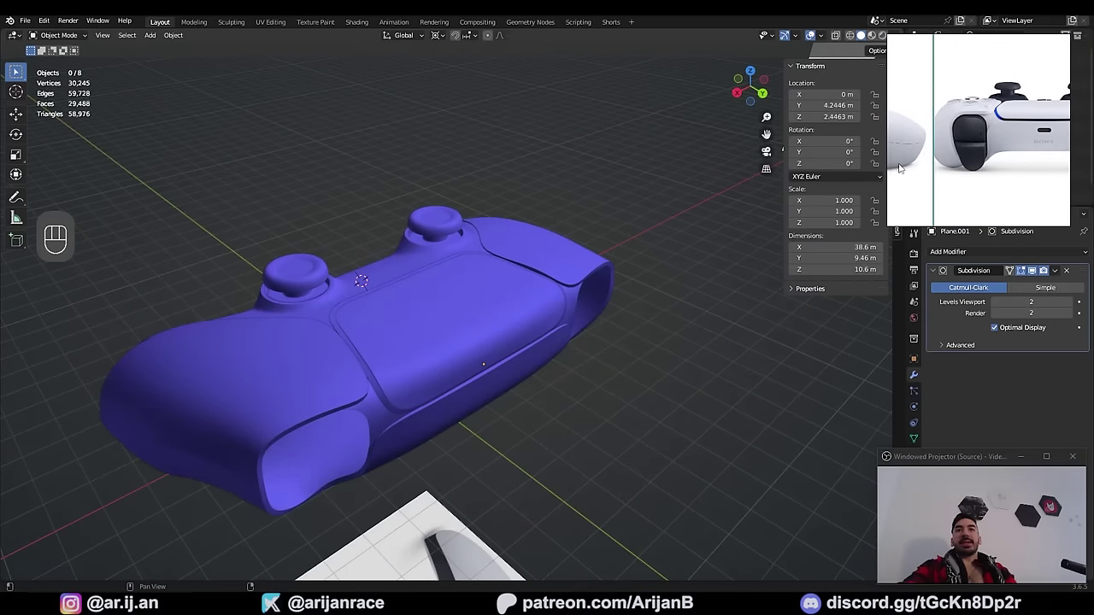
mouse_move(962, 144)
middle_down()
mouse_move(930, 175)
mouse_move(947, 149)
middle_up()
scroll(933, 165, up, 3)
scroll(941, 145, down, 2)
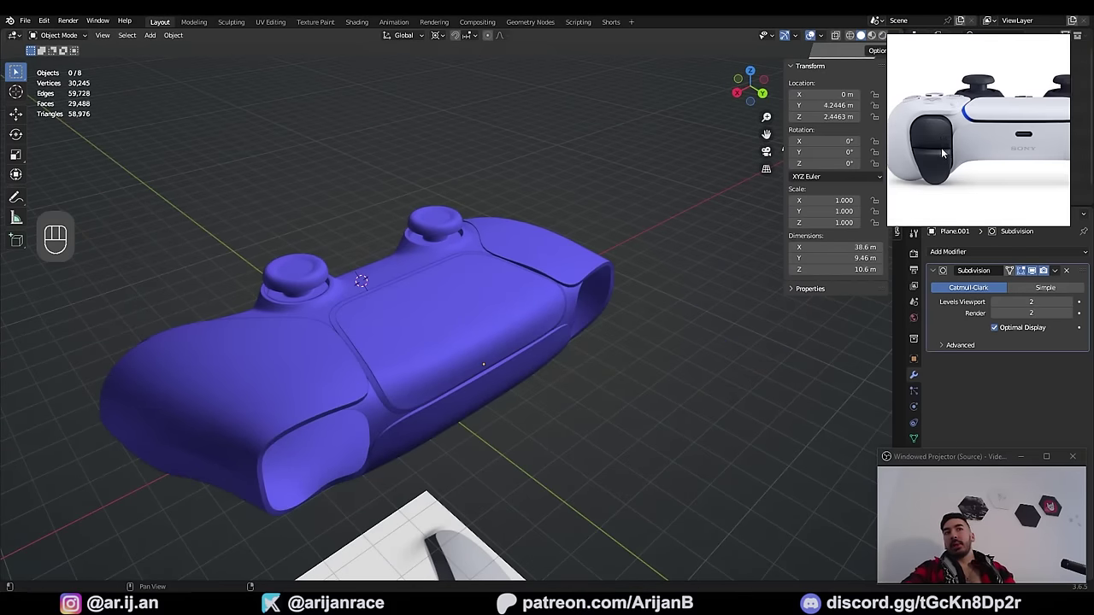
scroll(944, 153, up, 2)
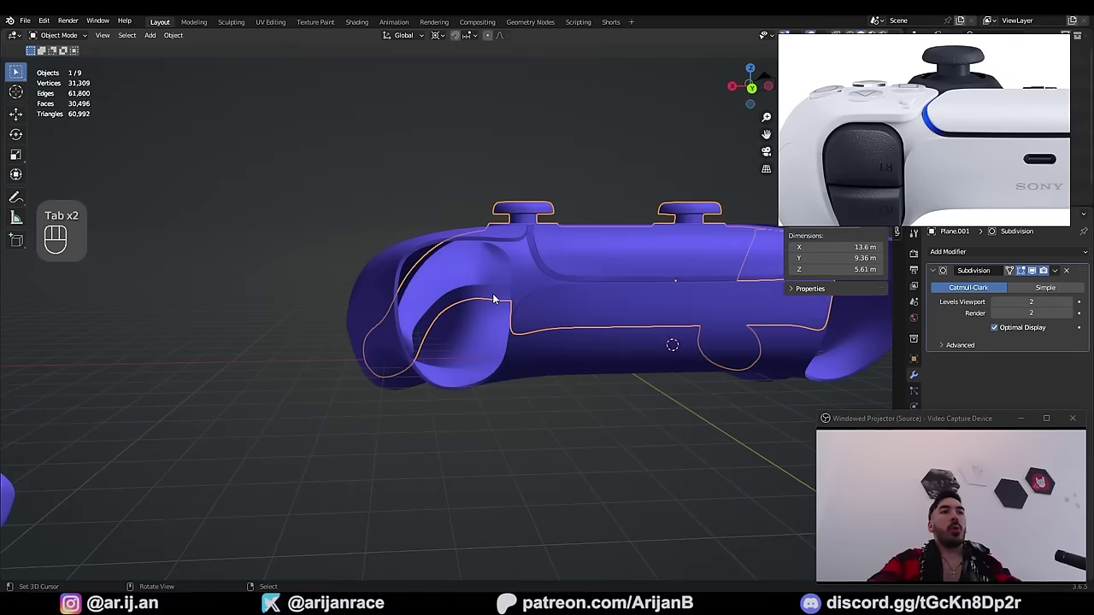
middle_drag(499, 298, 368, 366)
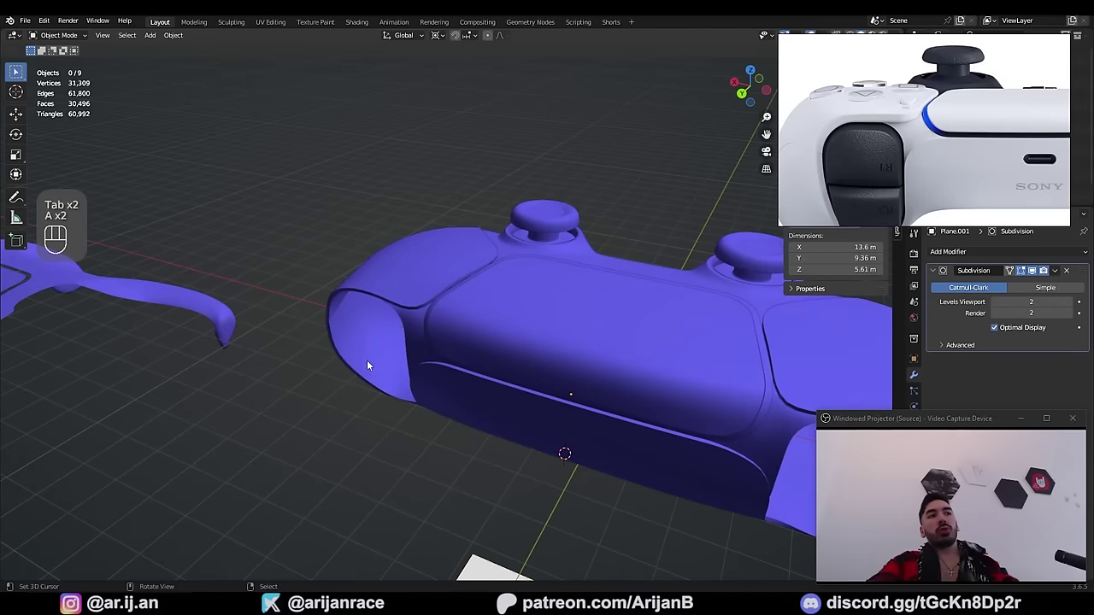
middle_drag(437, 357, 486, 317)
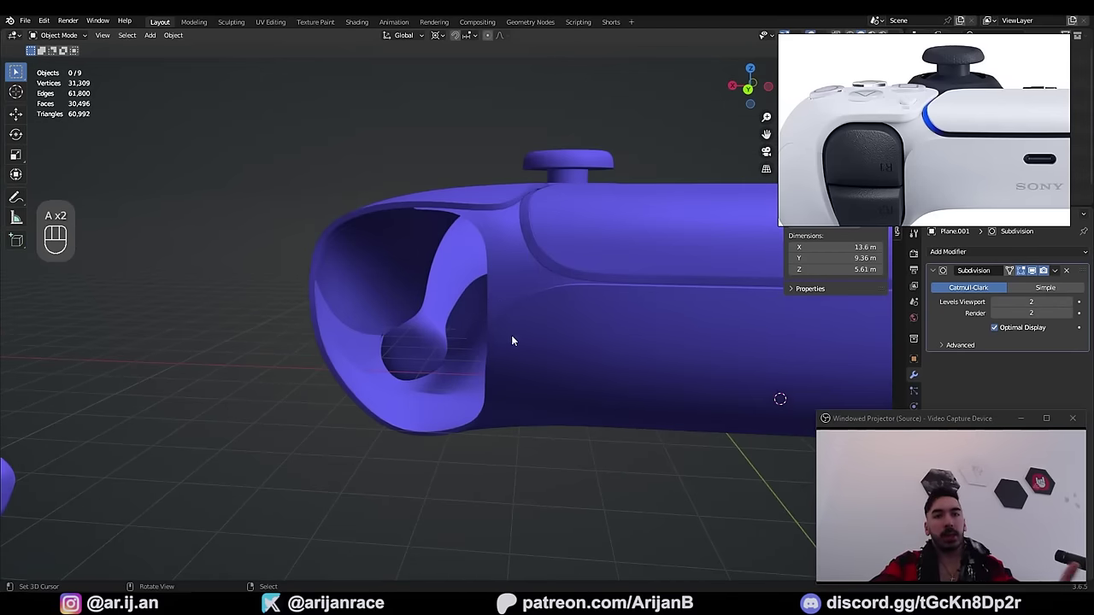
Step: Open the shell and centre body together for editing and separate the shoulder opening's rim edges into their own object
click(488, 247)
shift+click(476, 251)
key(Tab)
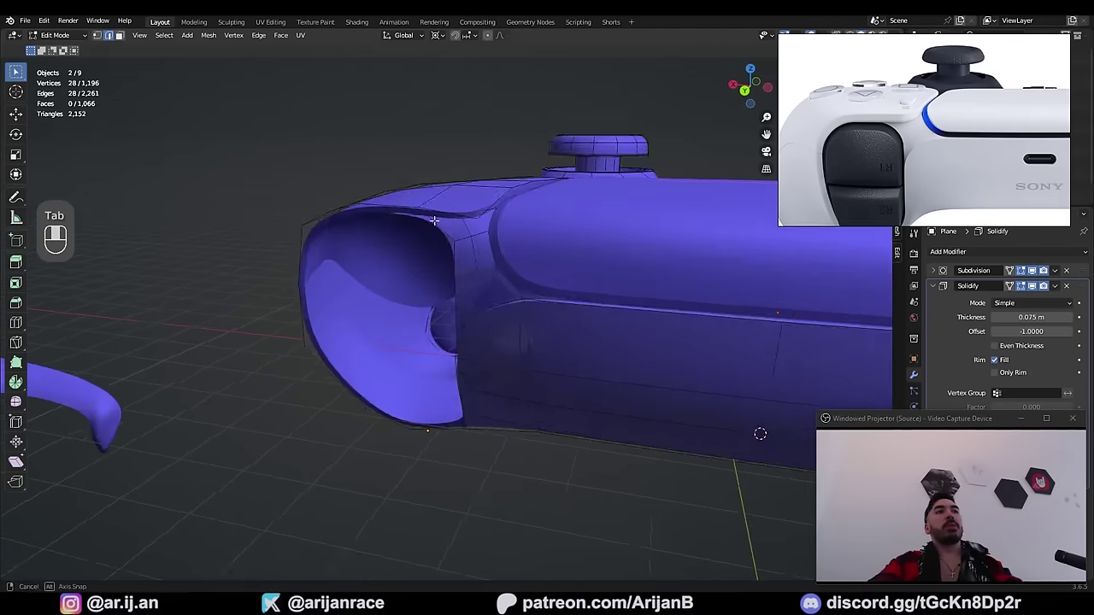
key(1)
middle_drag(434, 221, 366, 211)
key(z)
key(z)
middle_drag(328, 276, 537, 384)
alt+click(492, 340)
key(p)
click(597, 332)
key(Tab)
click(597, 332)
Step: Extract the centre body's edges along the opening's inner side as a separate object and position both outlines above the controller
key(Tab)
key(2)
key(z)
middle_drag(597, 333, 453, 271)
key(g)
right_click(432, 293)
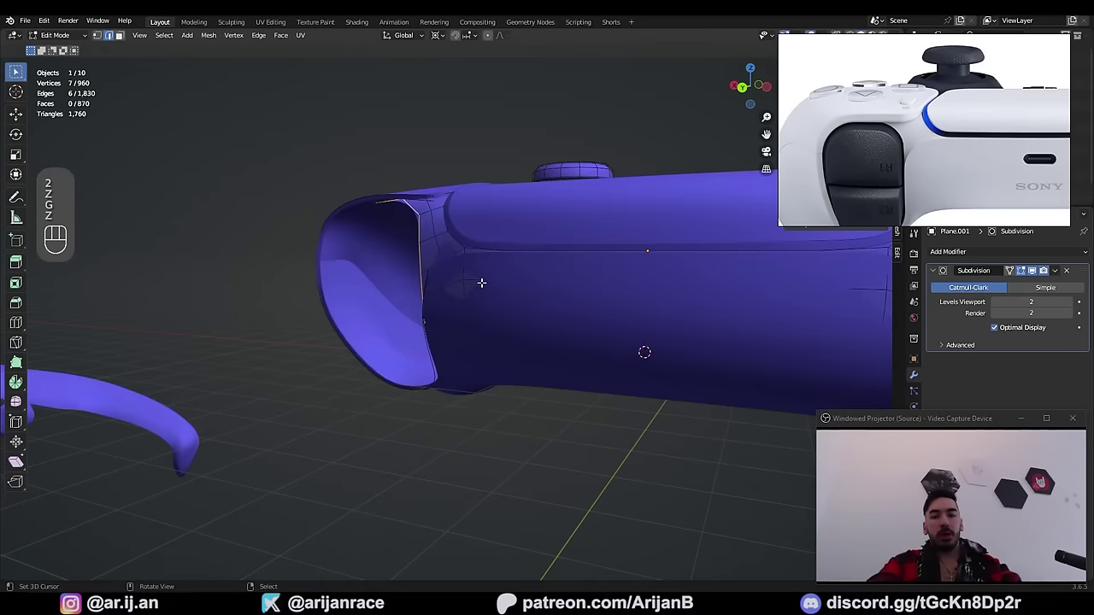
key(n)
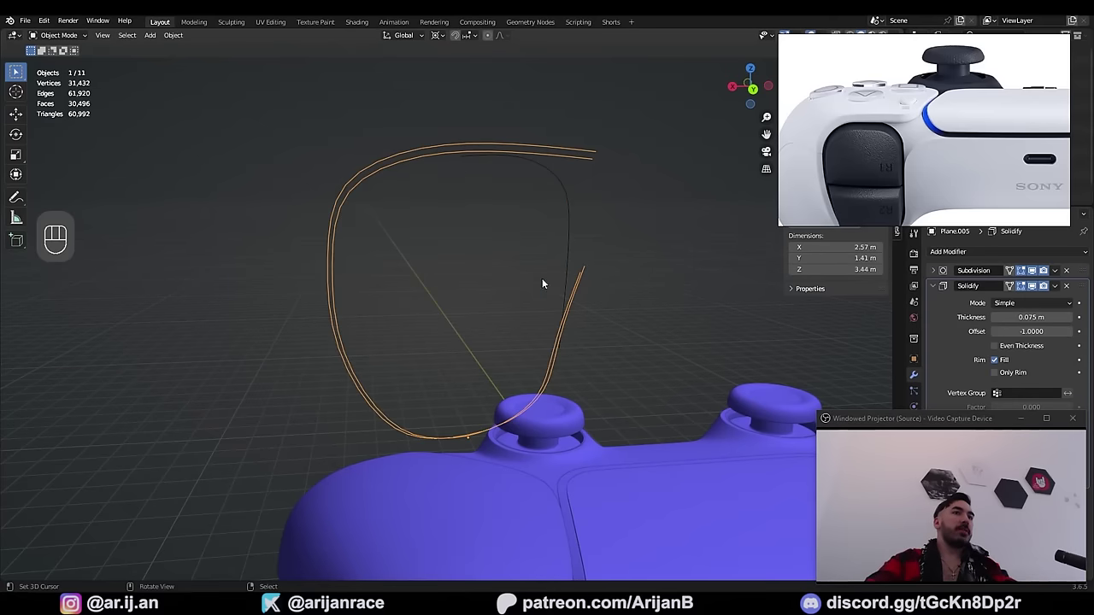
shift+middle_drag(556, 272, 836, 306)
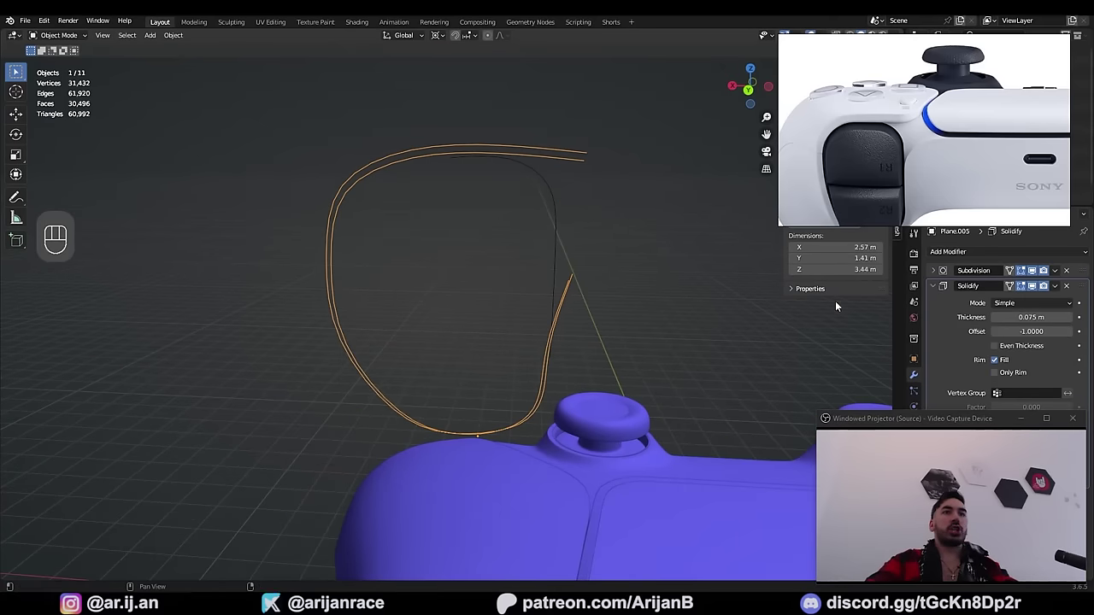
Step: Apply the rim outline's Solidify modifier and delete its extra edge loop, leaving a single line
alt+right_click(465, 147)
key(x)
click(556, 92)
key(Tab)
middle_drag(539, 354, 550, 331)
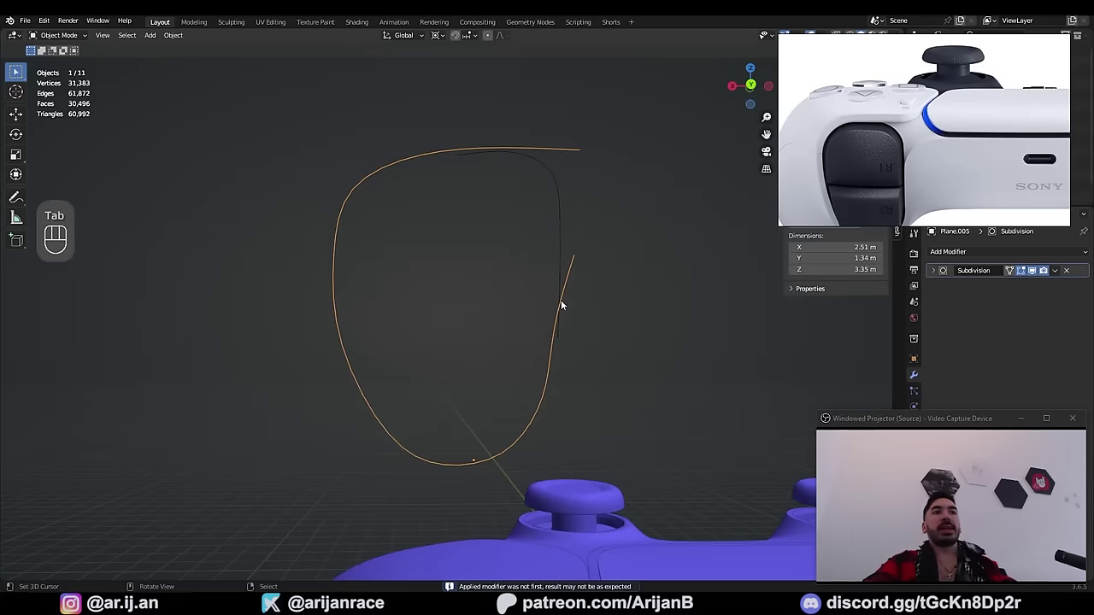
Step: Join the two opening outlines into one object and delete the overlapping vertex along the upper edge
middle_drag(536, 176, 432, 226)
shift+click(441, 218)
key(ctrl+j)
key(Tab)
key(x)
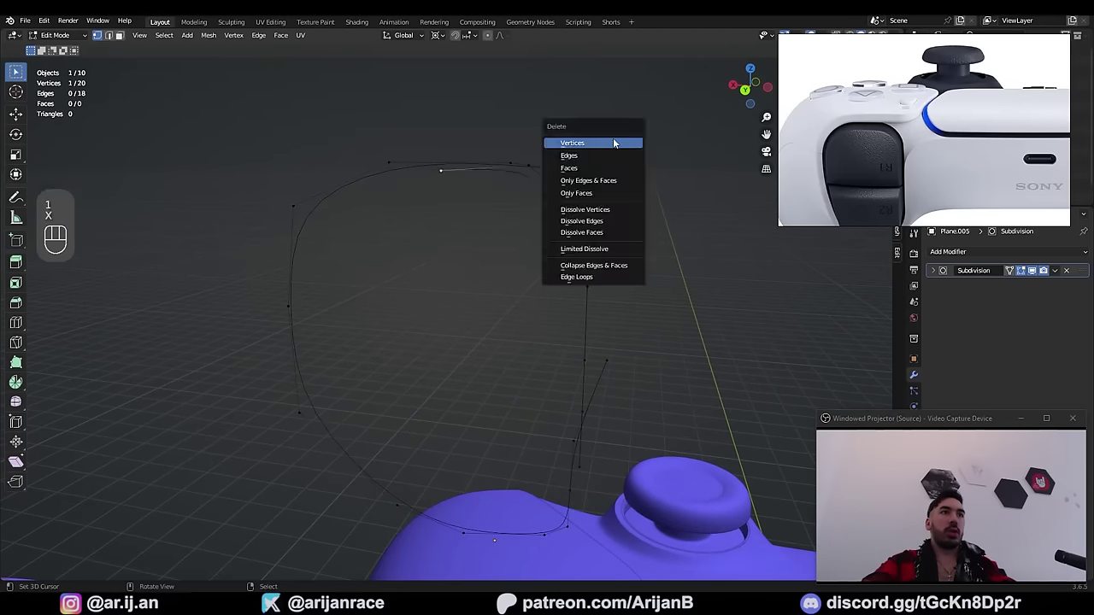
click(613, 140)
Step: Delete the remaining stray end vertices and connect the outline into one closed loop with an even curve on its inner side
right_click(488, 163)
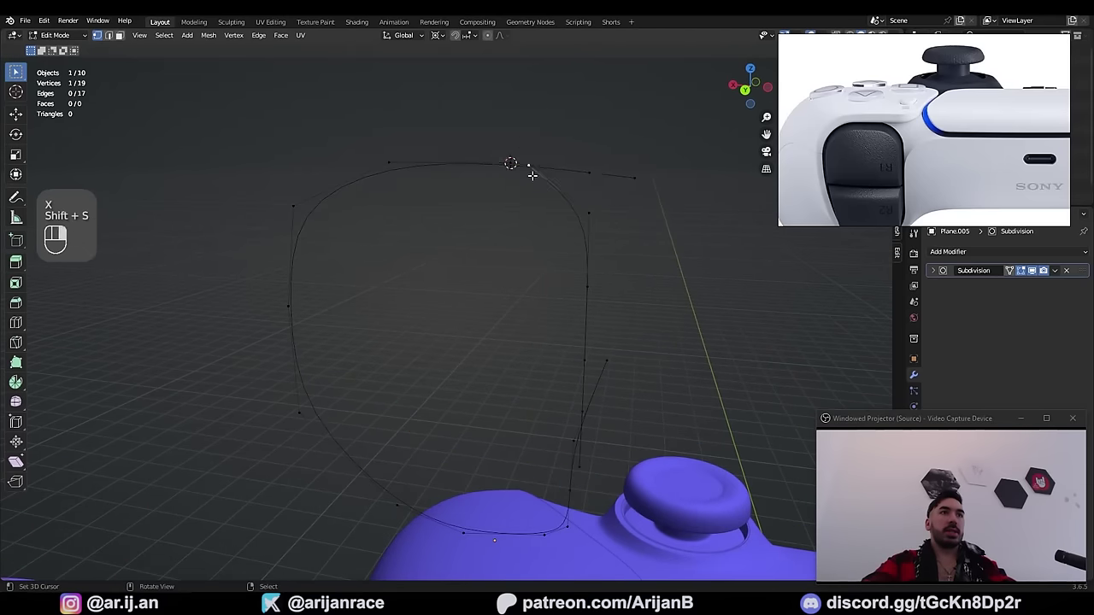
key(shift+s)
click(514, 88)
key(a)
key(x)
click(685, 167)
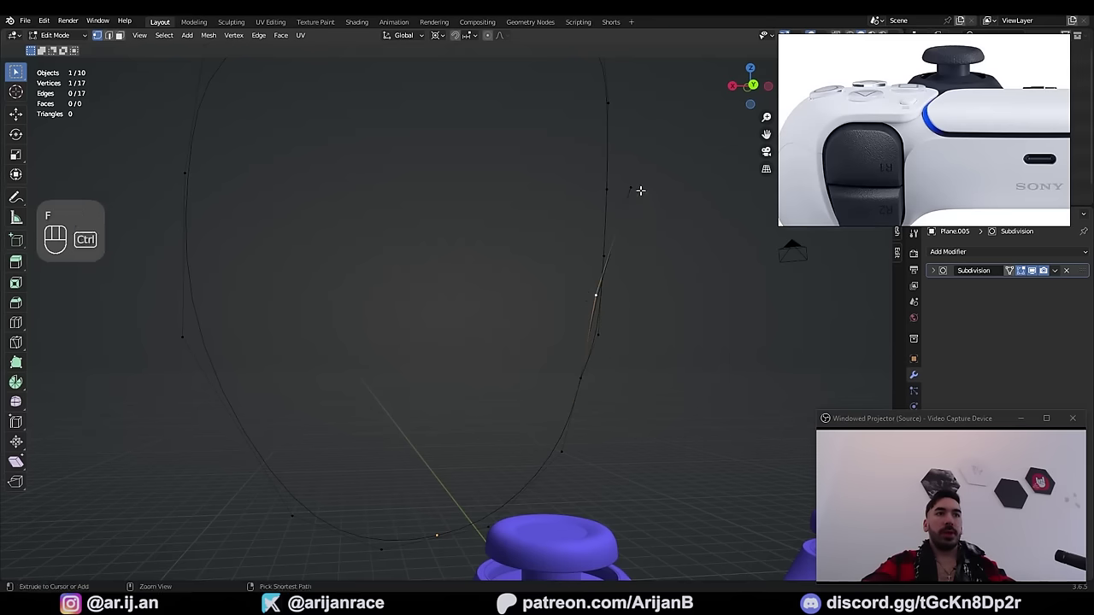
ctrl+right_click(641, 191)
key(x)
click(645, 186)
key(g)
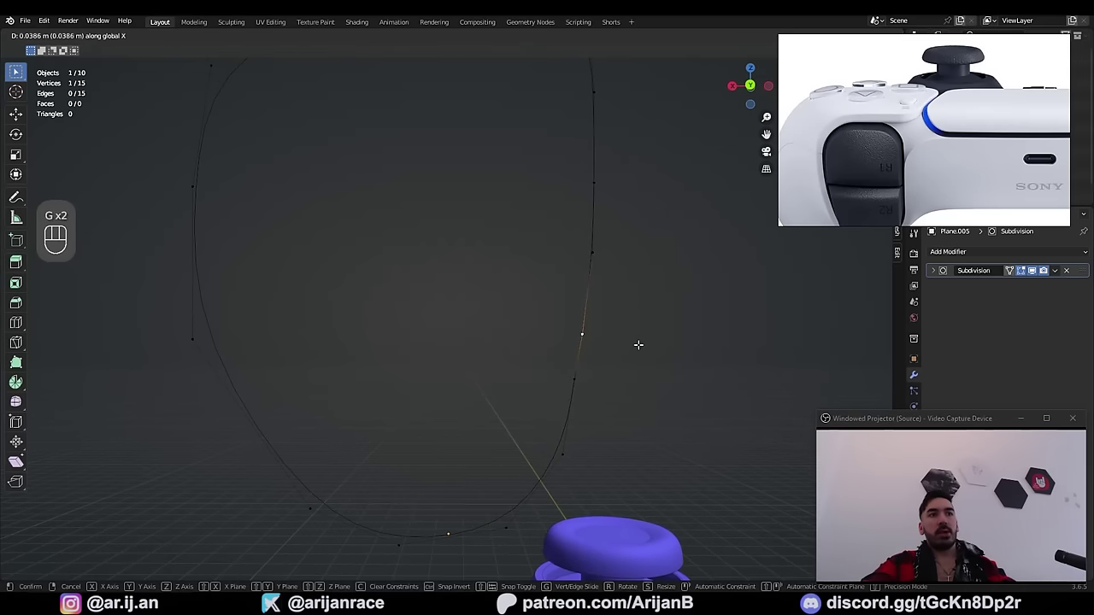
click(638, 346)
Step: Move the closed outline back onto the controller's shoulder opening
key(Tab)
scroll(633, 342, down, 11)
middle_drag(515, 267, 496, 262)
key(g)
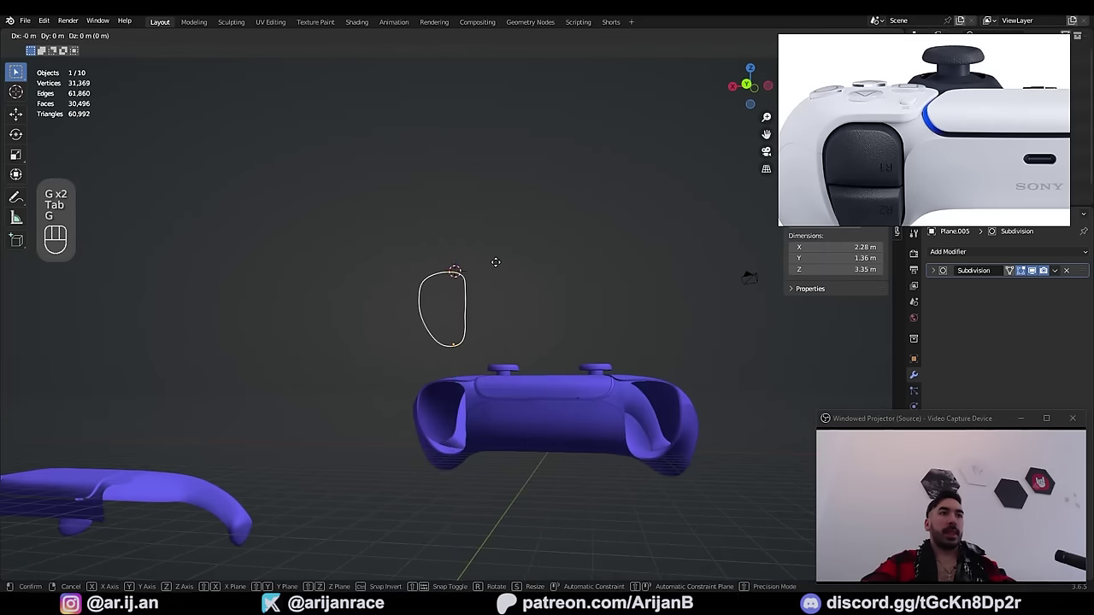
click(512, 375)
shift+middle_drag(525, 339, 540, 257)
scroll(539, 256, up, 8)
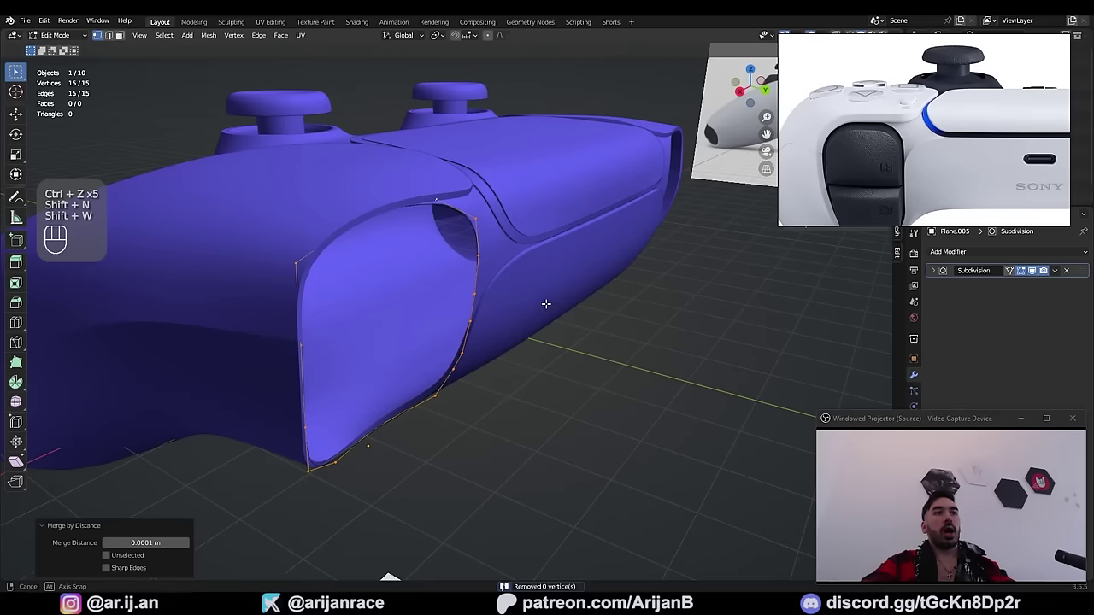
Step: Extrude the closed outline along the controller's depth to form a band around the shoulder opening
middle_drag(547, 305, 476, 311)
click(548, 316)
key(g)
middle_click(515, 311)
click(547, 316)
middle_drag(603, 235, 513, 313)
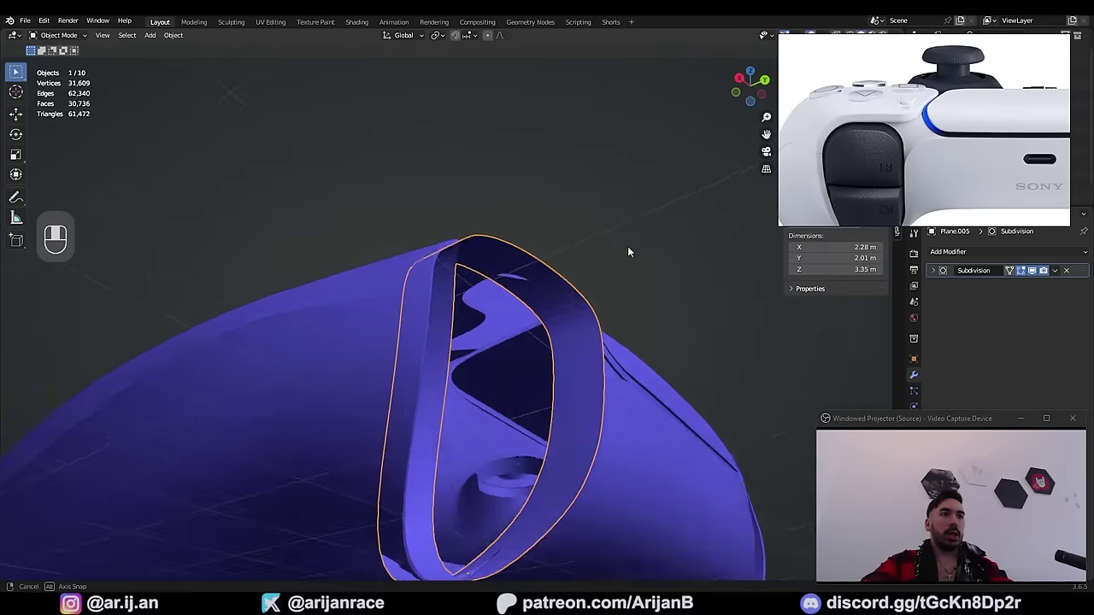
scroll(628, 251, down, 2)
Step: Slide the crowded inner-side edge onto its neighbour and merge the band's vertices by distance at 0.0001 m
key(Tab)
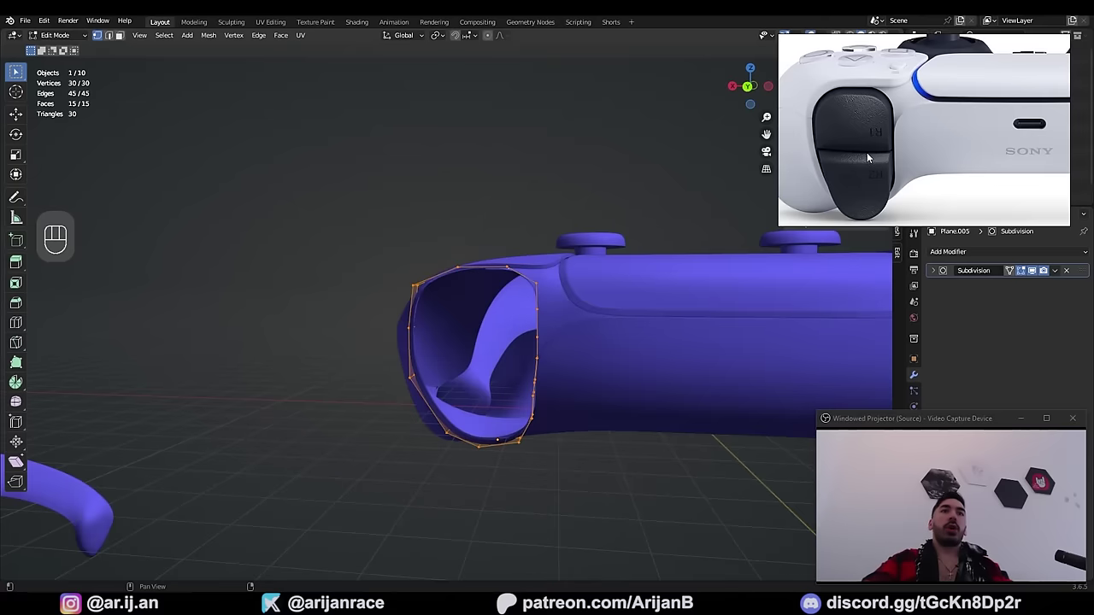
scroll(538, 338, up, 3)
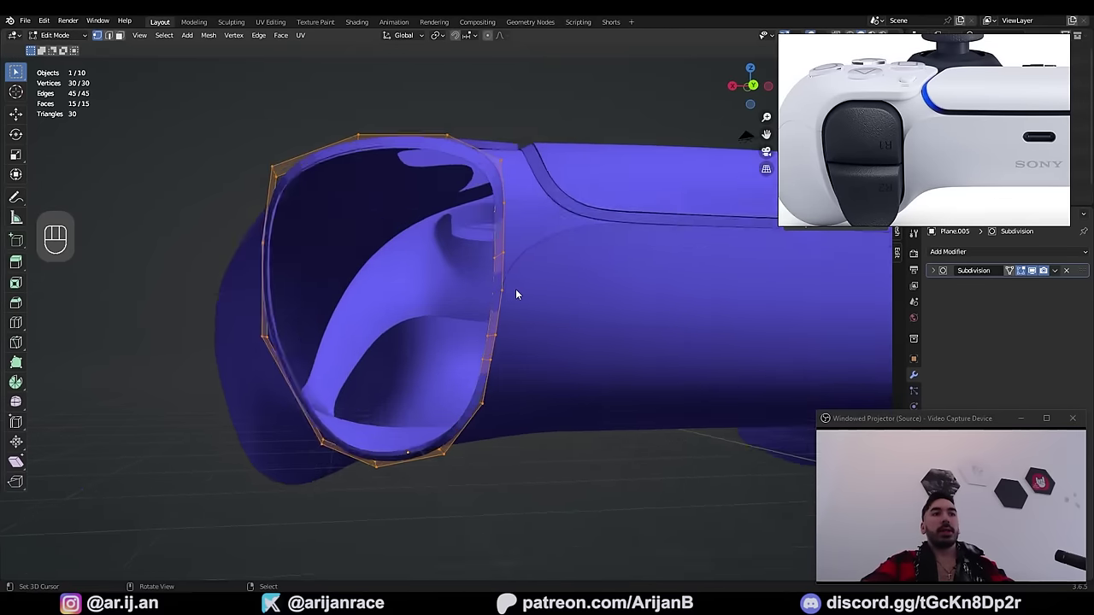
key(g)
key(a)
key(shift+w)
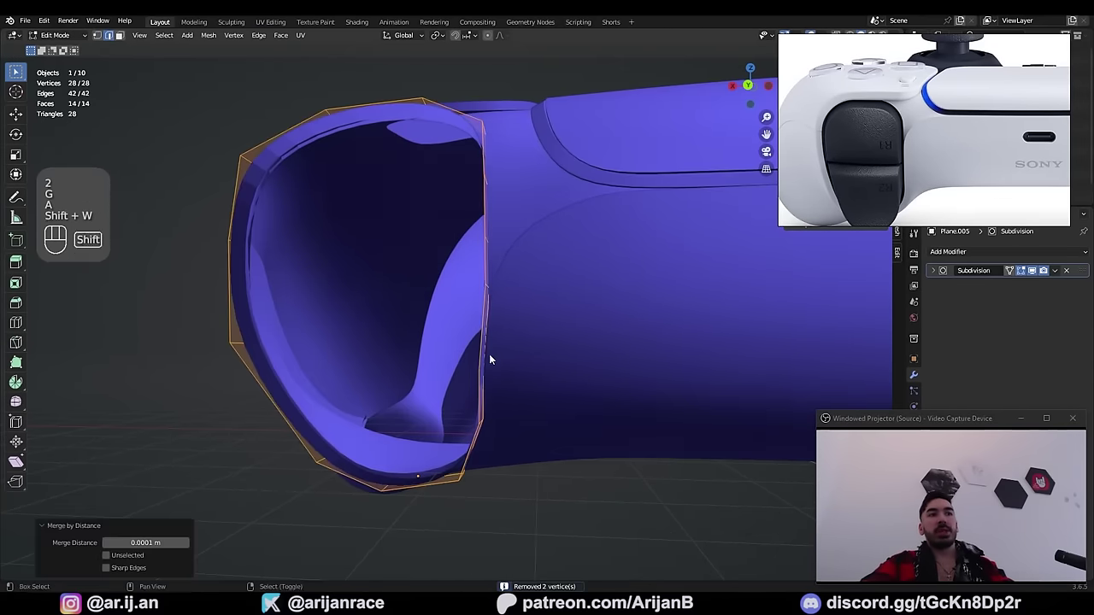
Step: Duplicate the band and place the copy up and away from the controller
key(z)
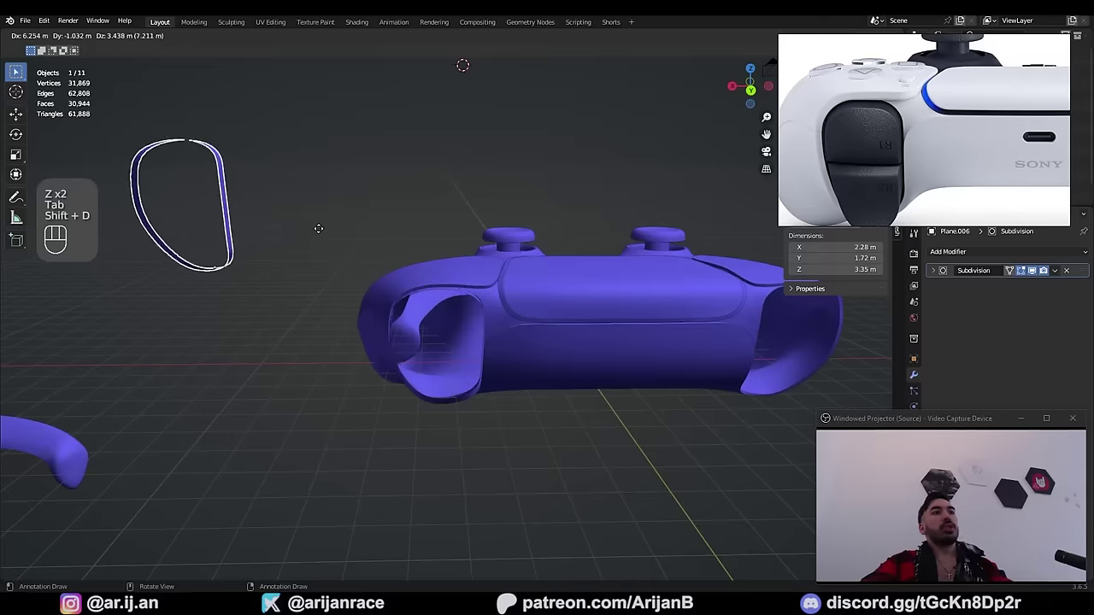
key(shift+d)
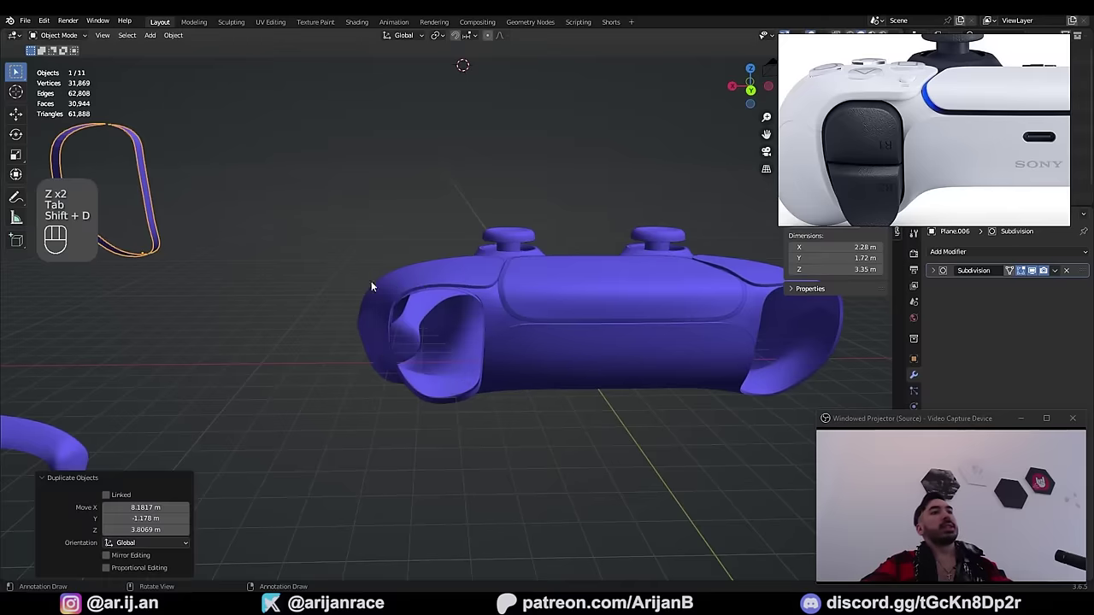
scroll(886, 306, up, 3)
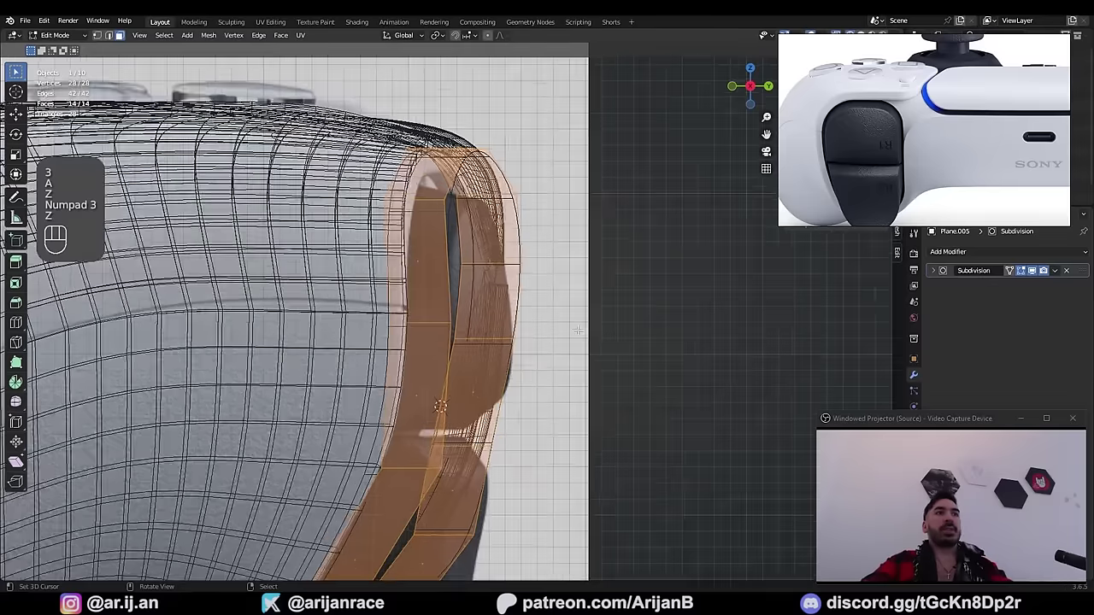
Step: Shrink the band inside the opening and scale its front edge loop to about 0.94
key(alt+s)
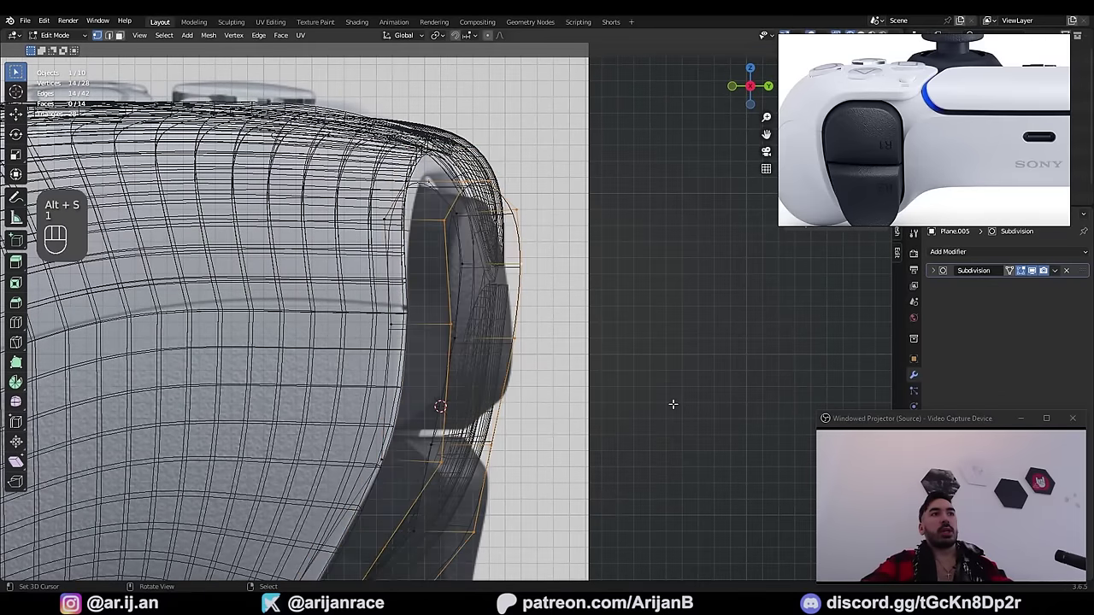
key(1)
key(s)
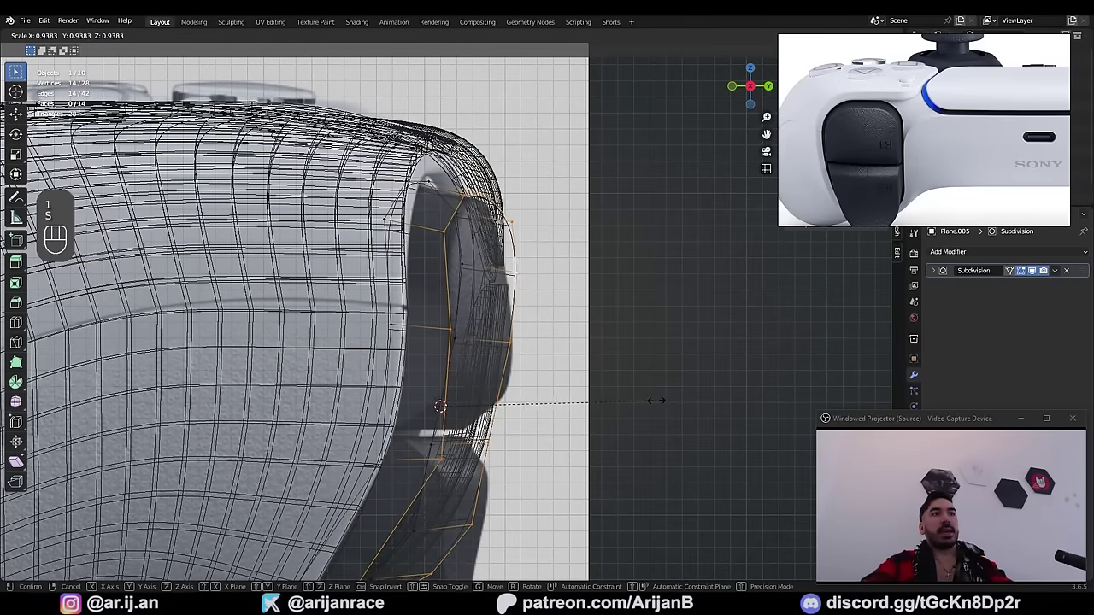
click(653, 400)
Step: Move the band's lowest vertices to the trigger's tip on the side reference image
scroll(496, 295, down, 3)
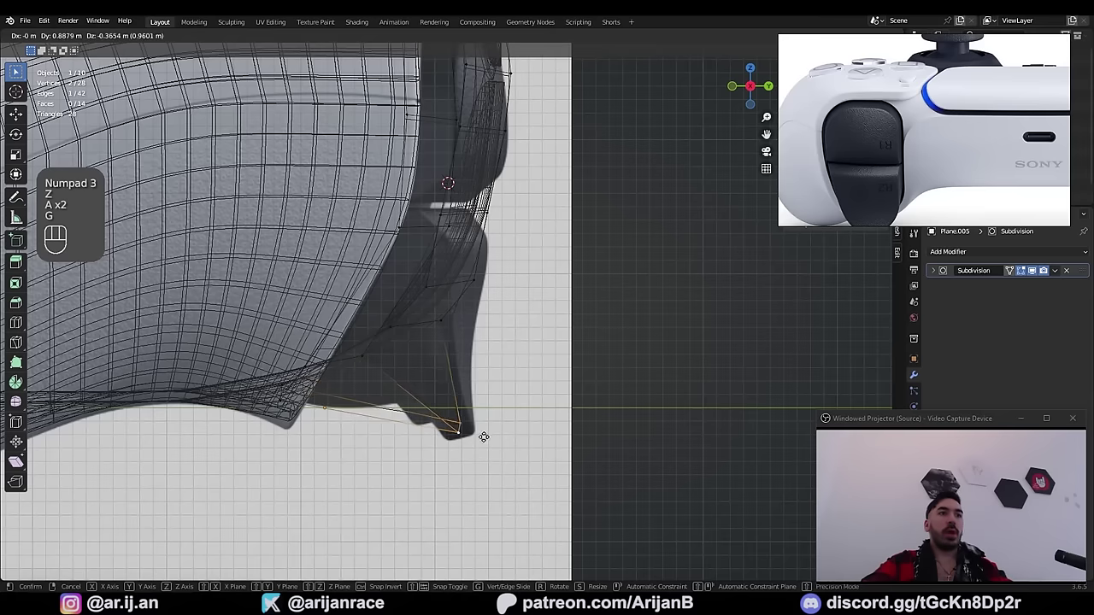
click(490, 435)
key(g)
click(383, 368)
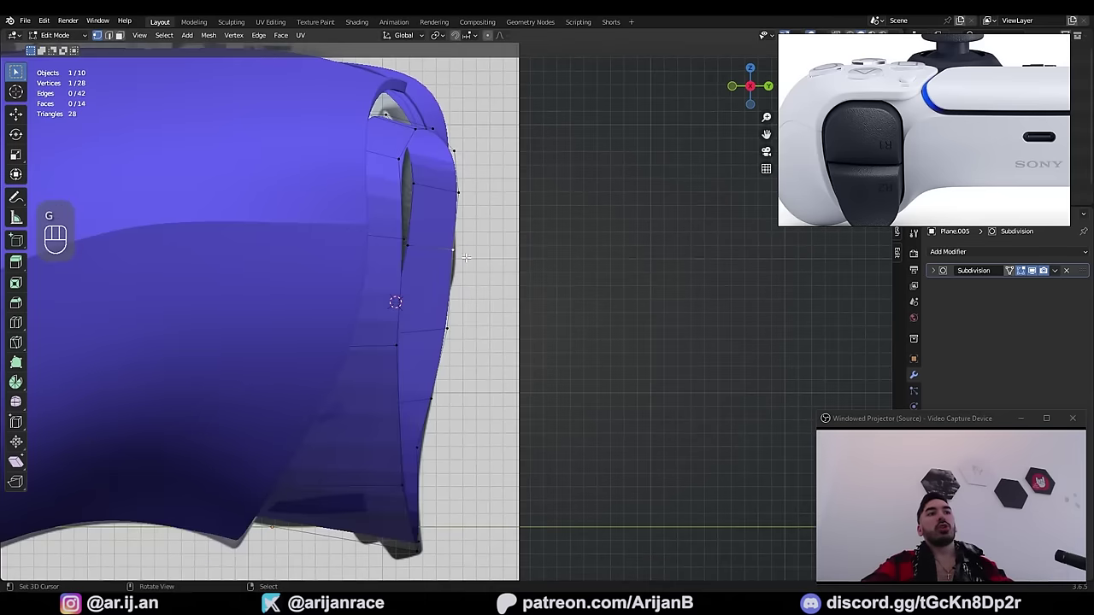
Step: Adjust the band's front-edge vertices to follow the shoulder button and trigger profile on the side reference image
click(472, 245)
key(z)
shift+middle_drag(472, 244, 459, 297)
key(z)
right_click(453, 246)
key(z)
right_click(453, 246)
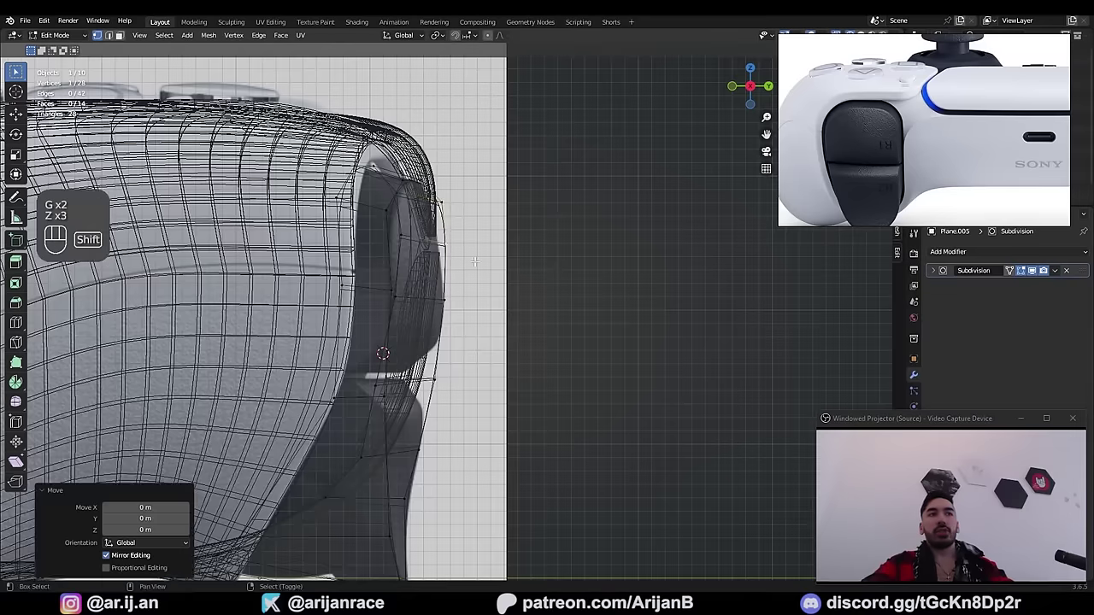
shift+middle_drag(460, 249, 504, 341)
scroll(504, 341, up, 2)
key(g)
key(g)
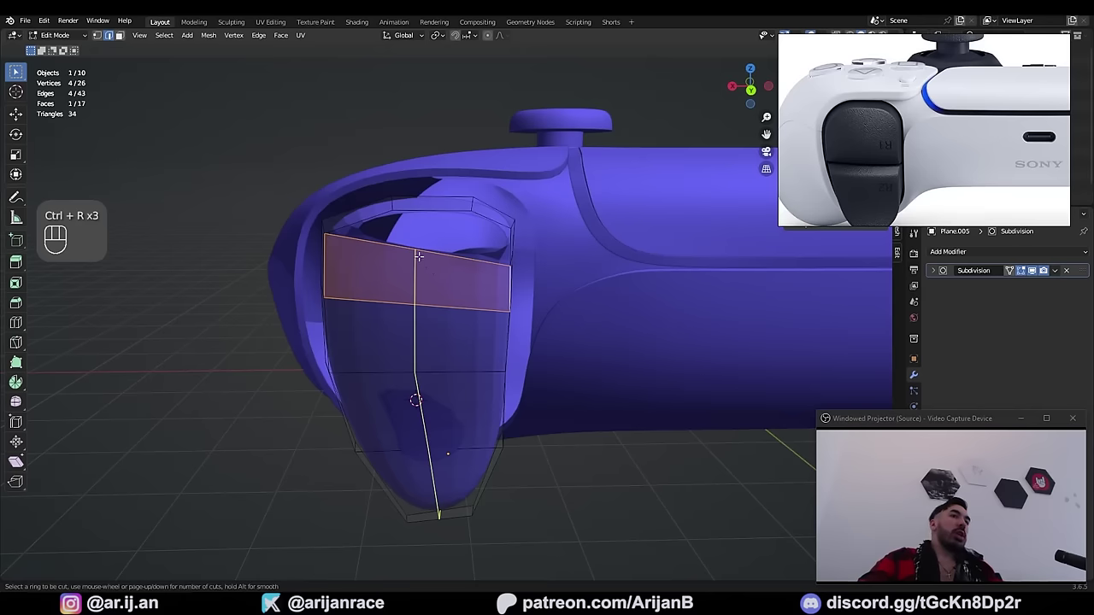
Step: Add a vertical loop cut through the trigger's front faces, slid toward the controller's centre, and shade the object smooth
click(418, 255)
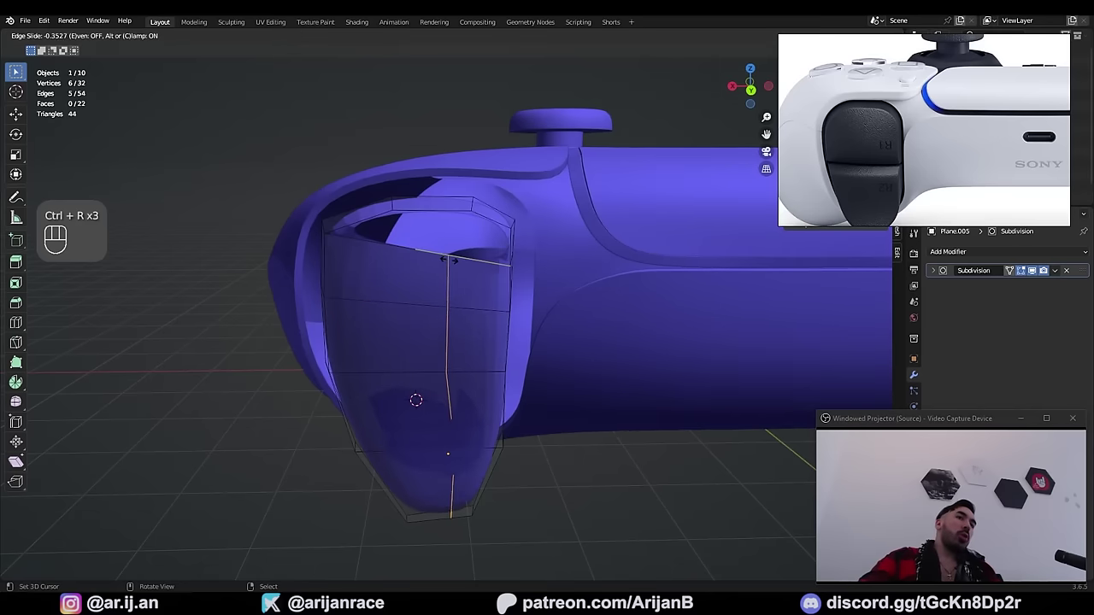
click(463, 263)
key(2)
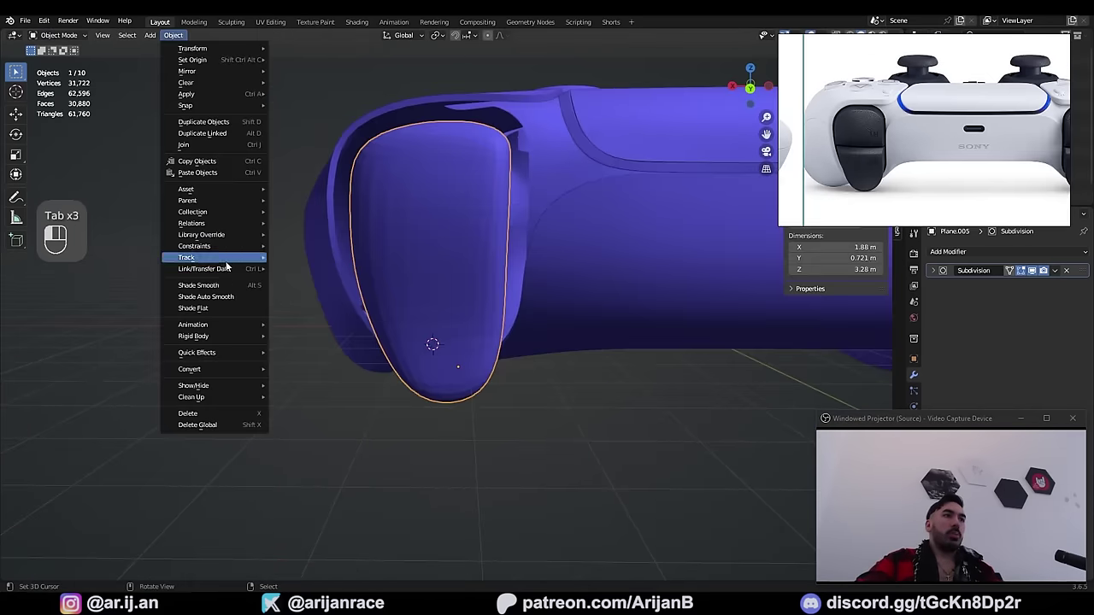
click(225, 293)
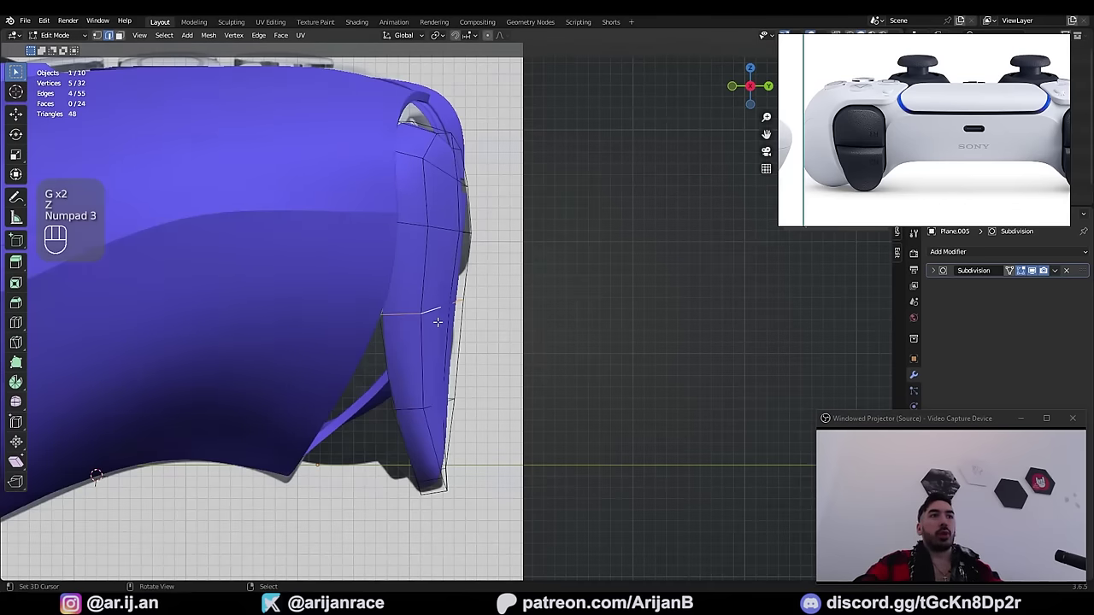
Step: Slide the horizontal edge loop to the split between the R1 button and R2 trigger on the side reference image
scroll(437, 322, up, 1)
key(z)
click(439, 303)
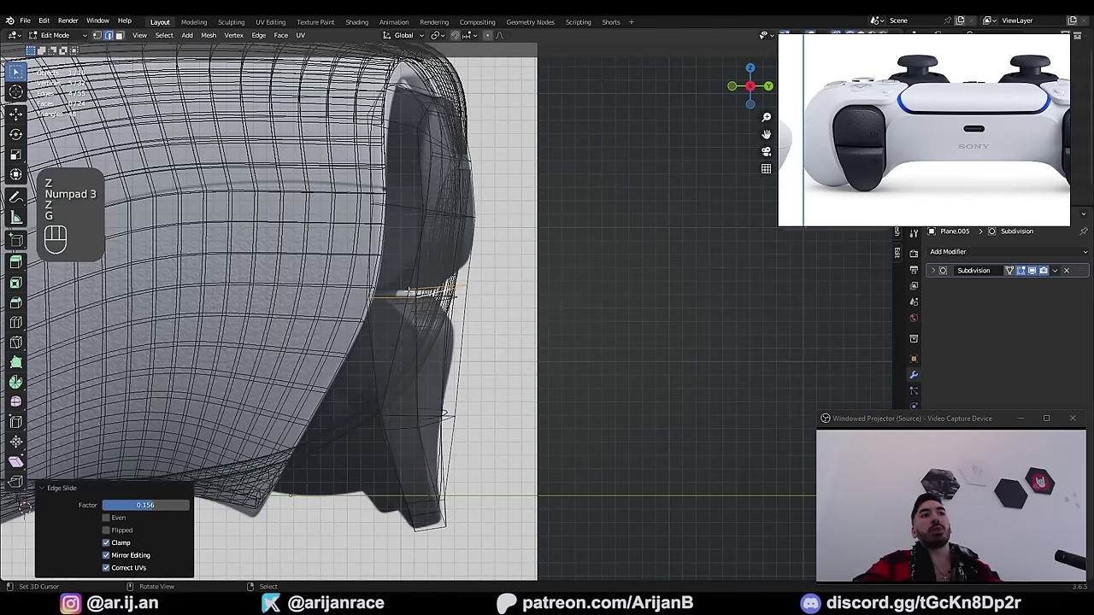
Step: Bevel the split edge loop 0.255 m wide with 2 segments and delete the narrow strip of faces between R1 and R2
key(shift+s)
click(547, 344)
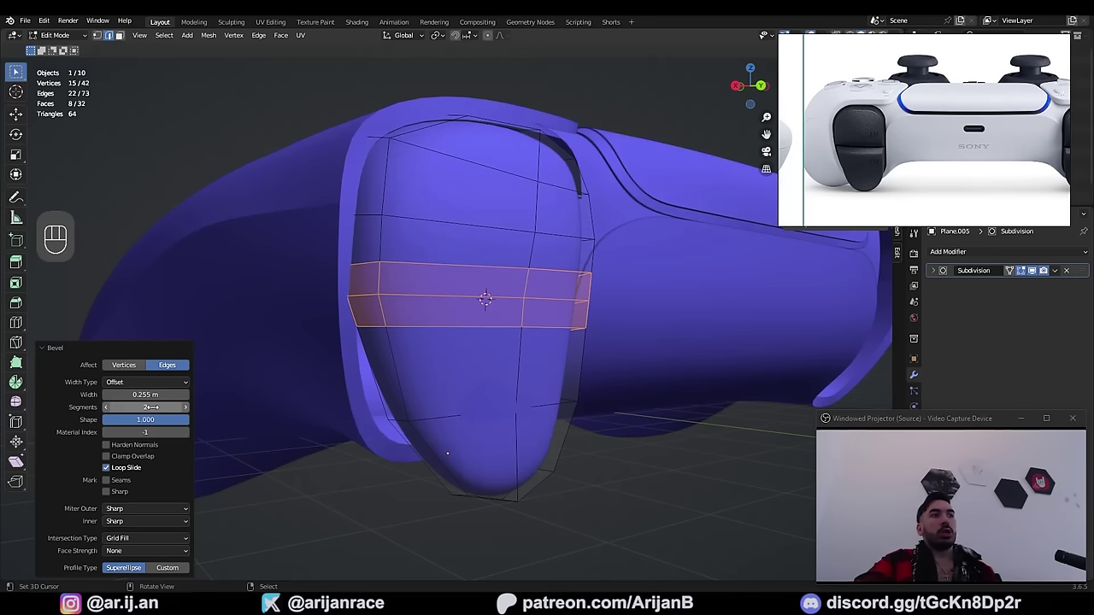
key(ctrl+b)
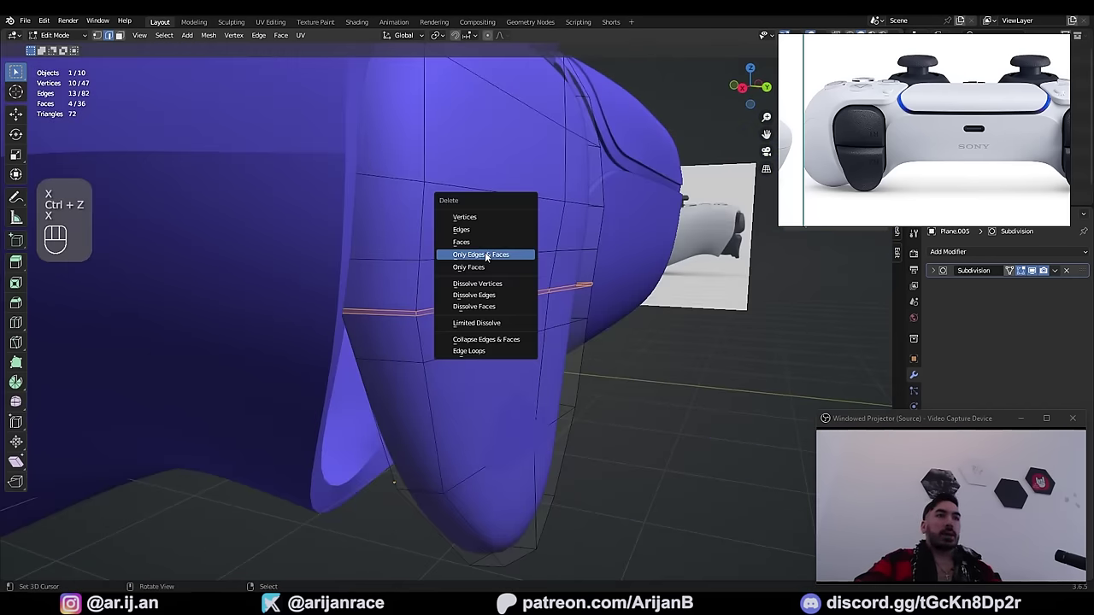
click(476, 251)
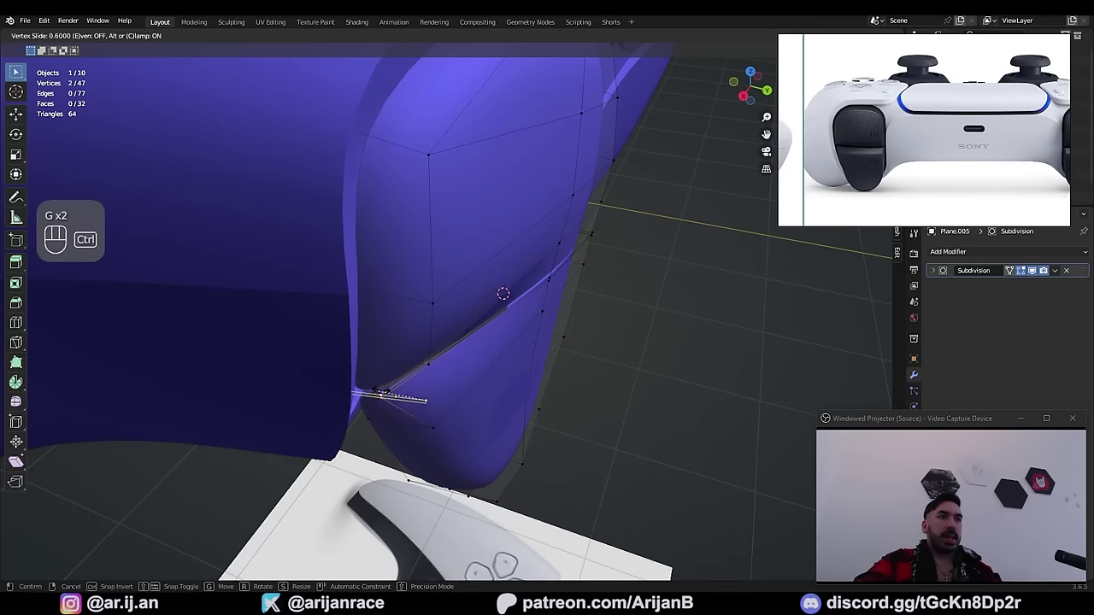
Step: Slide the paired vertices along the gap between R1 and R2 to shape the split's ends and centre
click(504, 294)
key(g)
key(g)
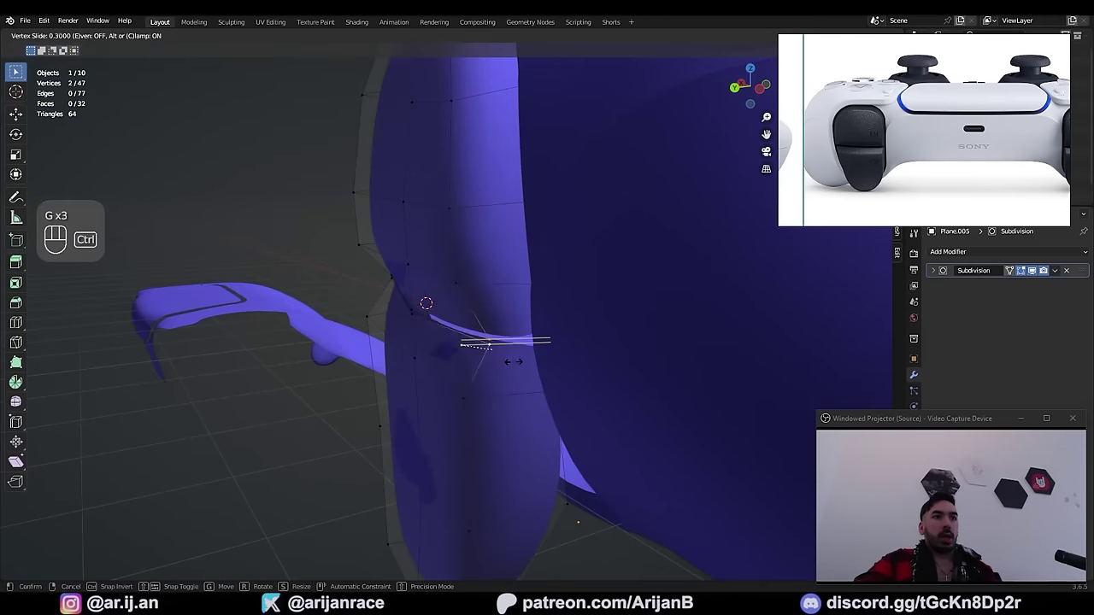
click(539, 362)
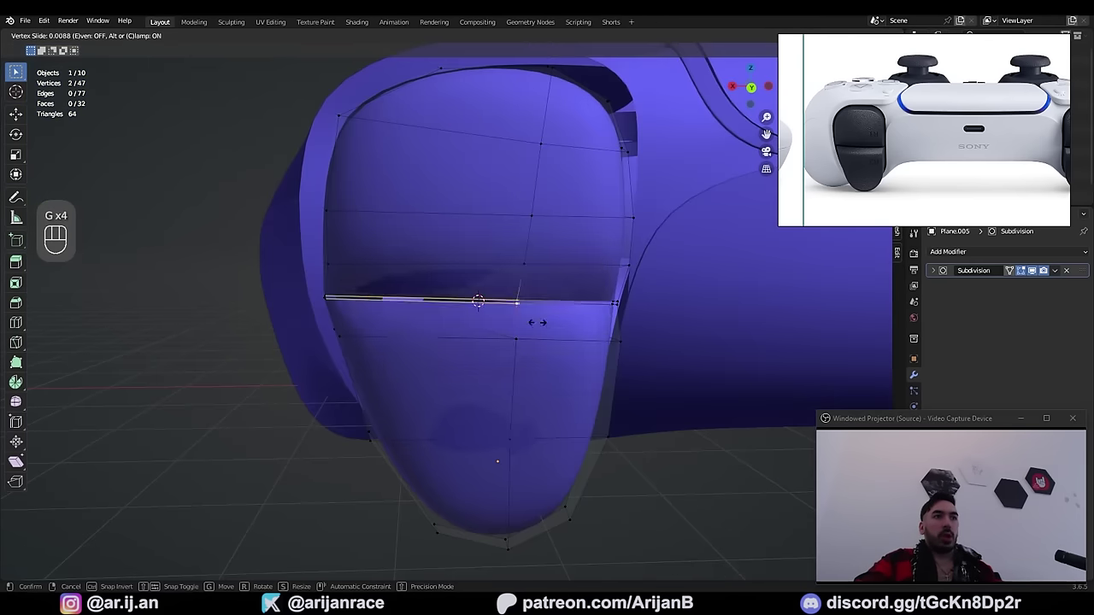
key(g)
key(g)
click(303, 313)
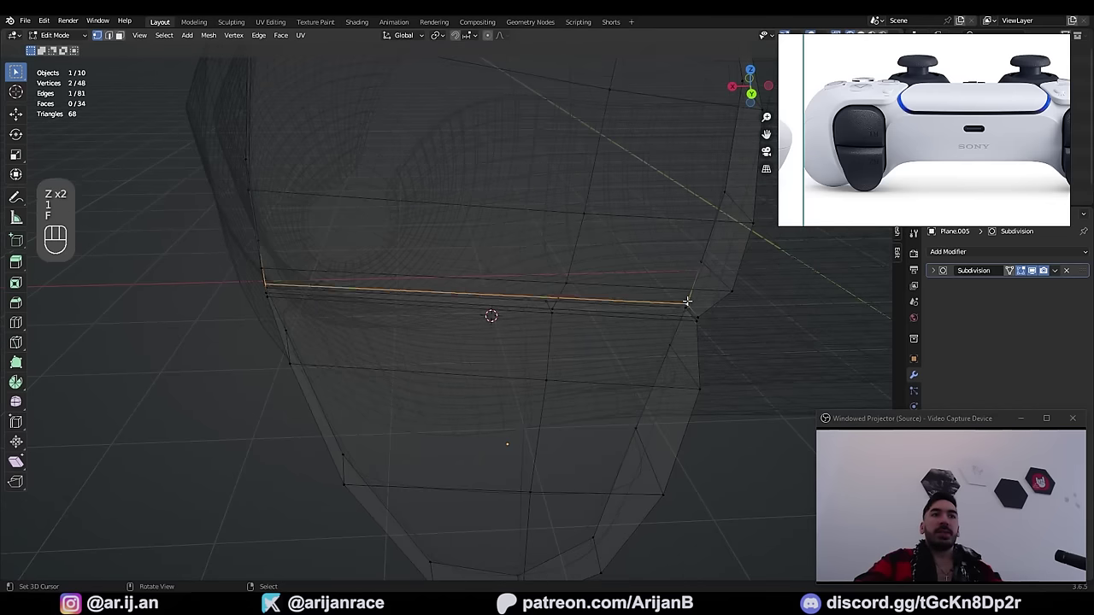
Step: Cut the edge closing the gap between R1 and R2, slide its new vertex toward the vertical loop, and fill the open faces
middle_drag(687, 301, 537, 285)
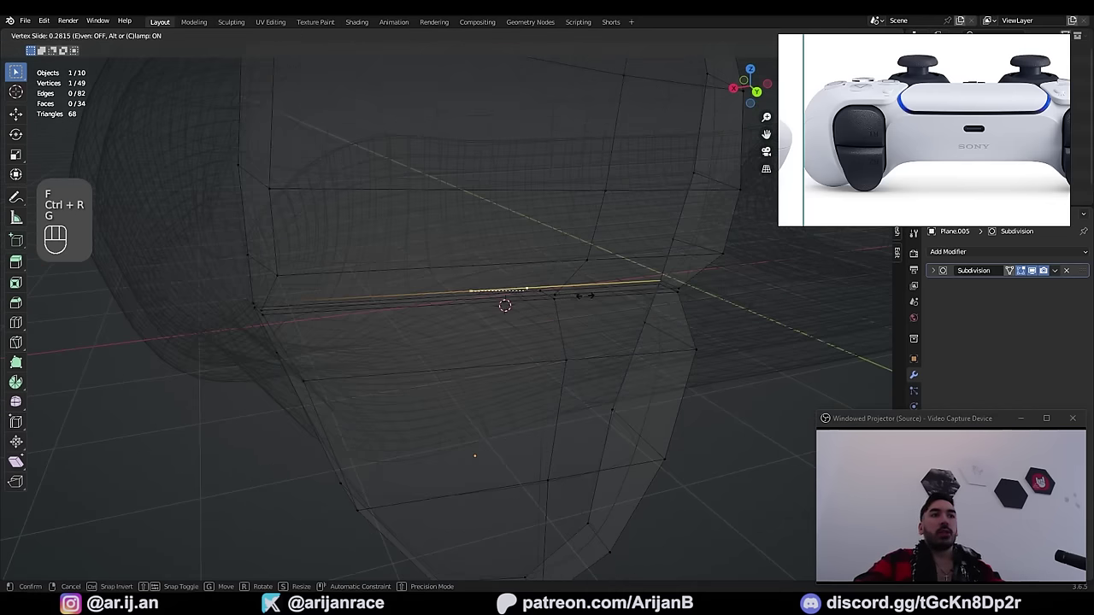
click(590, 295)
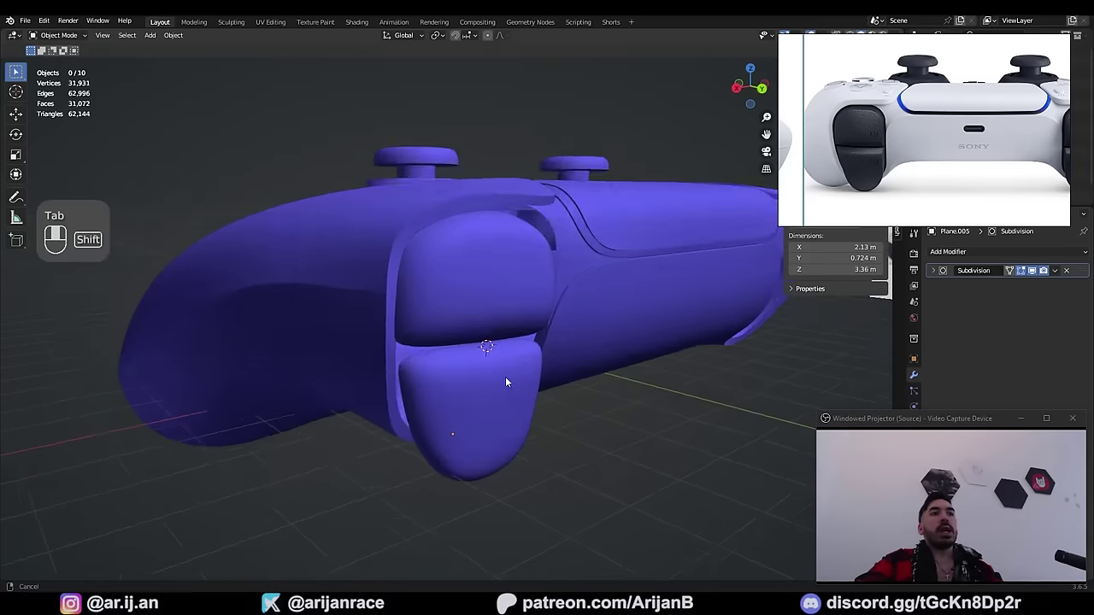
middle_drag(506, 376, 456, 279)
scroll(434, 287, up, 2)
key(Tab)
middle_drag(457, 279, 384, 292)
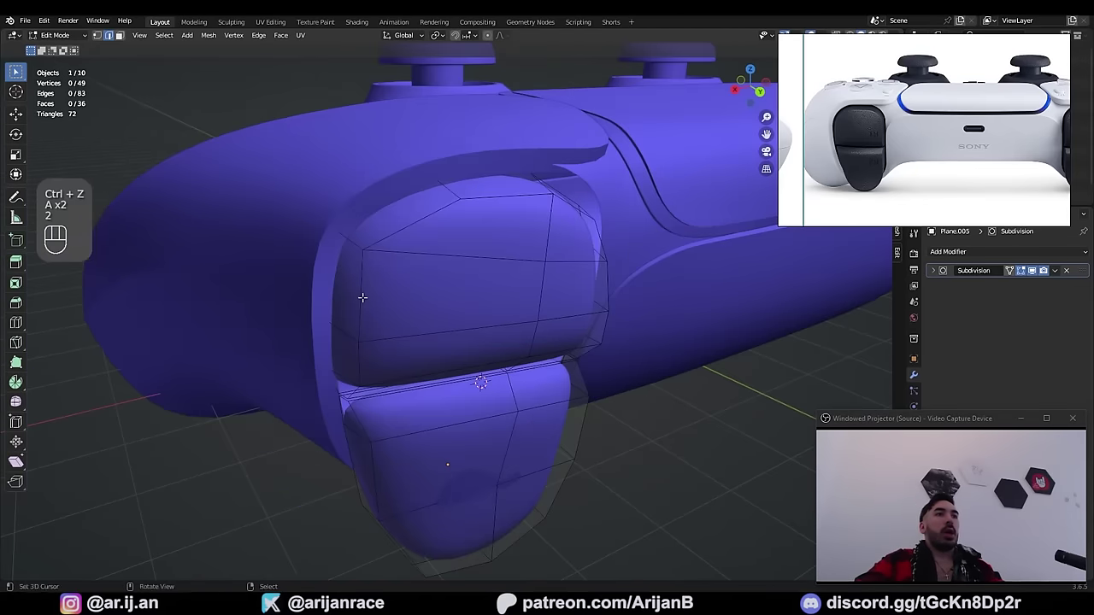
Step: Bevel the edge loops outlining the front faces of R1 and R2 about 0.023 m wide with 2 segments
alt+click(363, 298)
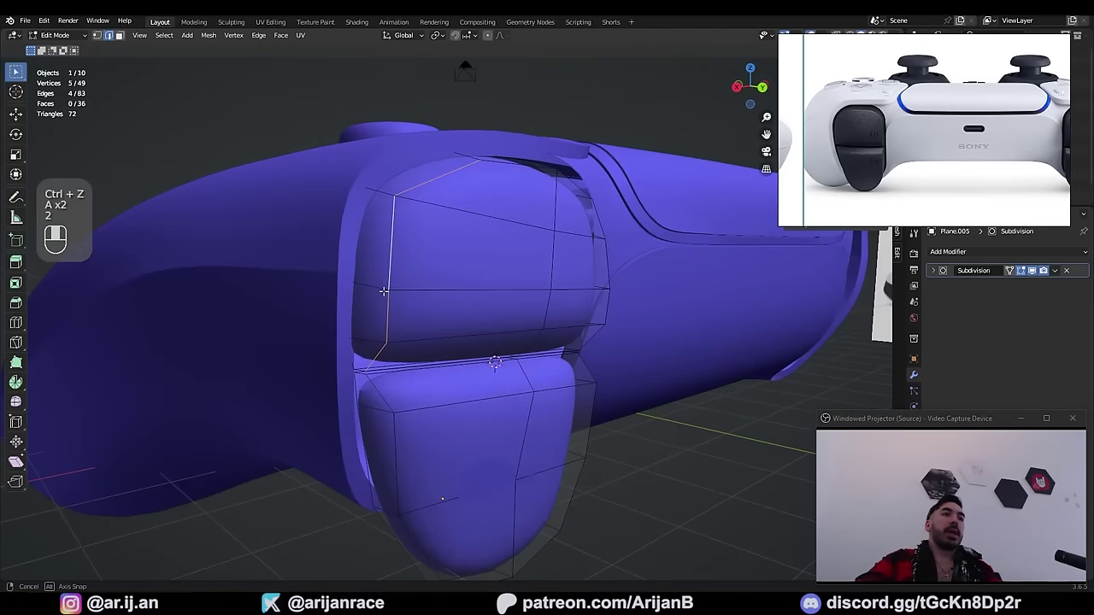
alt+shift+click(516, 173)
middle_drag(517, 174, 505, 276)
alt+shift+click(569, 357)
middle_drag(479, 524, 542, 457)
alt+shift+click(549, 466)
alt+shift+click(407, 570)
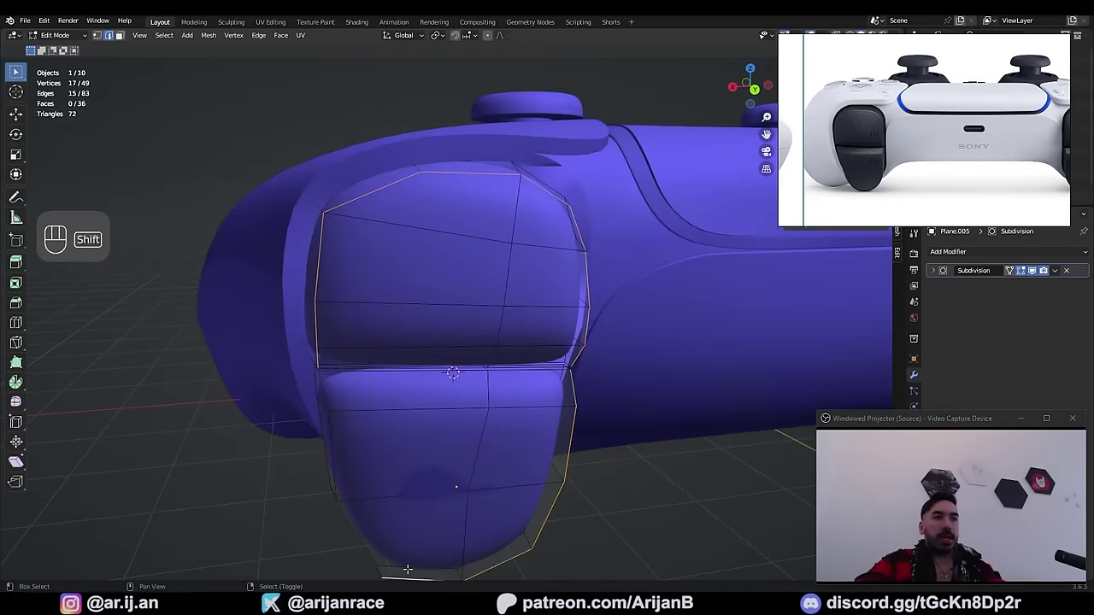
middle_drag(407, 568, 396, 480)
alt+shift+click(374, 411)
scroll(383, 366, up, 3)
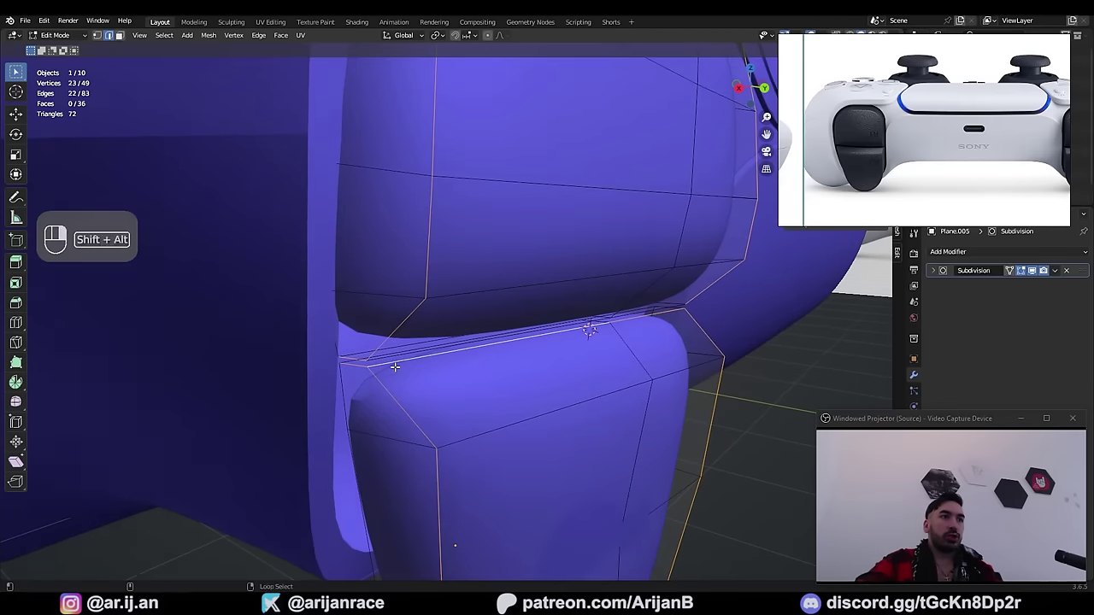
middle_drag(379, 362, 556, 334)
key(ctrl+z)
key(ctrl+z)
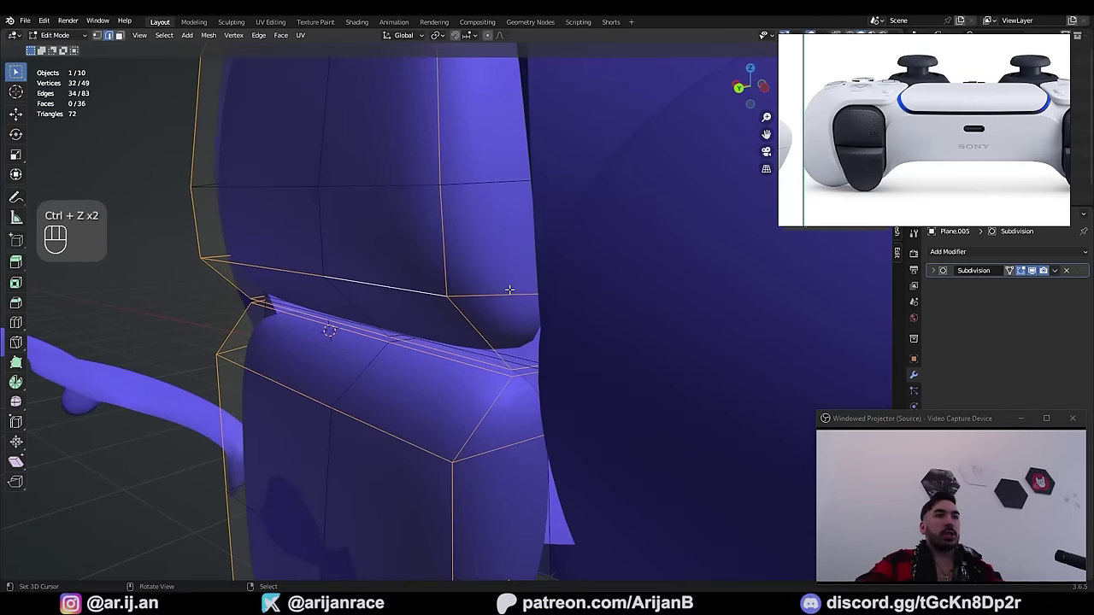
middle_drag(290, 408, 481, 320)
shift+click(479, 279)
middle_drag(479, 279, 520, 373)
key(ctrl+b)
scroll(526, 378, up, 1)
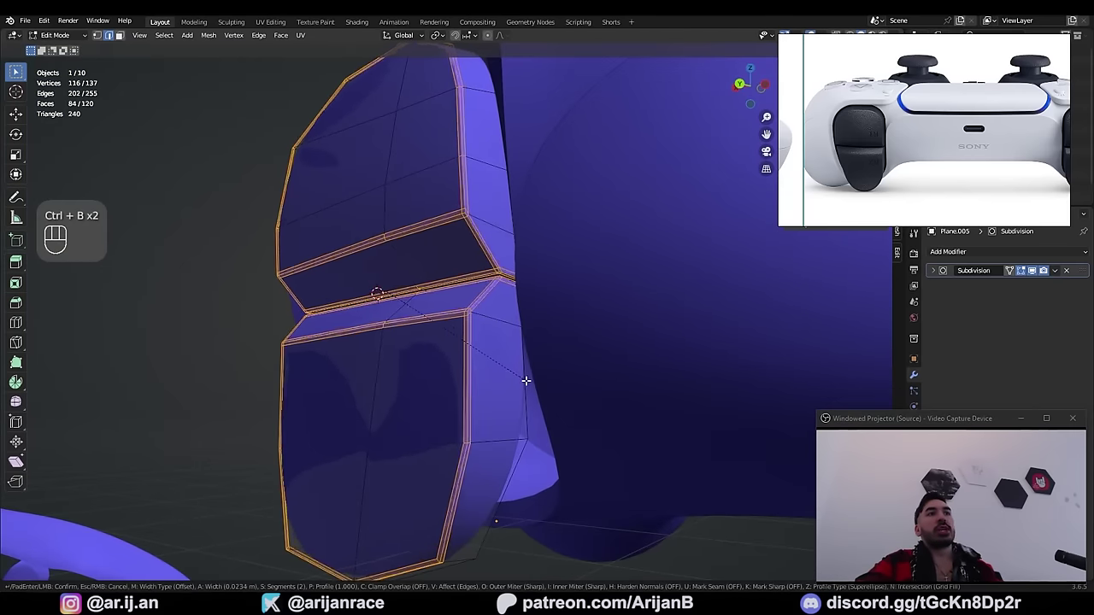
click(524, 380)
Step: Inspect the bevelled buttons in Object Mode and undo the bevel
key(Tab)
scroll(518, 379, down, 4)
middle_drag(518, 379, 425, 367)
scroll(545, 361, up, 3)
key(Tab)
key(ctrl+z)
key(ctrl+z)
key(ctrl+z)
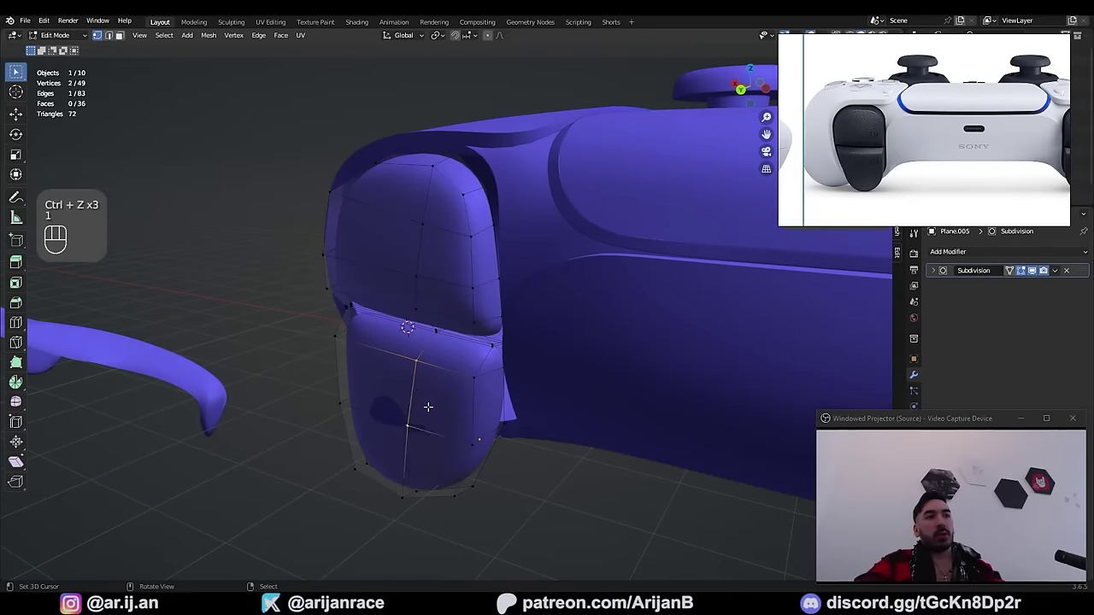
Step: Shift the two central vertices on the R2 trigger's front face along their normals
key(alt+s)
key(alt+s)
middle_drag(427, 407, 404, 398)
click(405, 397)
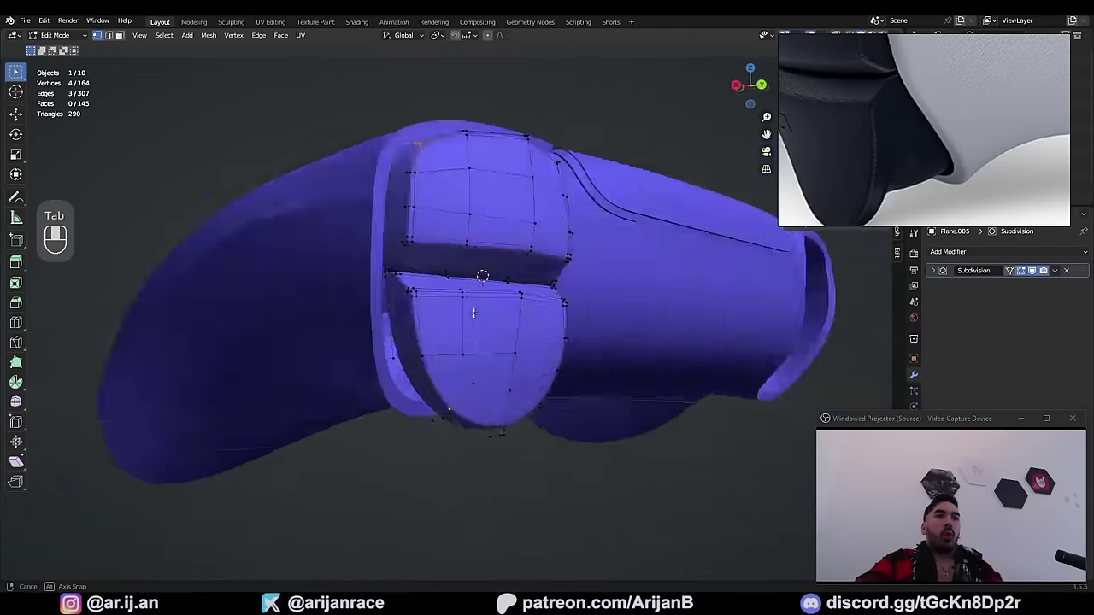
Step: Extrude the R2 trigger's upper and side rear edges and move them along the Y axis into the controller body
key(1)
mouse_move(473, 313)
middle_down()
mouse_move(436, 340)
mouse_move(377, 331)
mouse_move(493, 290)
mouse_move(461, 336)
mouse_move(476, 328)
middle_up()
alt+click(437, 340)
key(z)
key(z)
middle_drag(434, 292, 374, 300)
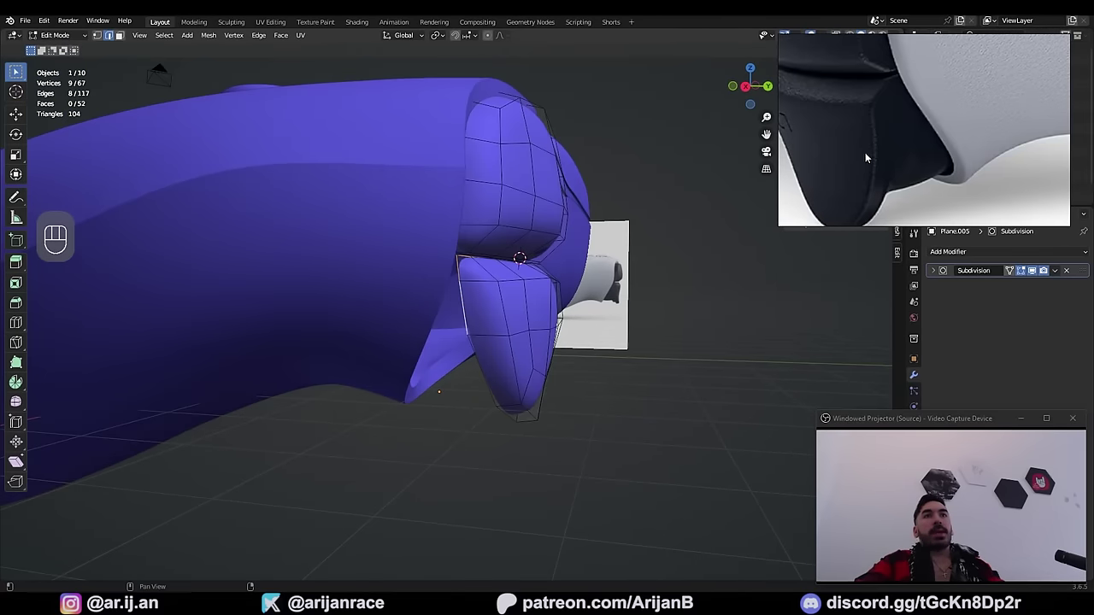
scroll(865, 152, down, 3)
middle_drag(500, 313, 300, 322)
key(z)
key(z)
key(z)
key(e)
right_click(434, 327)
key(g)
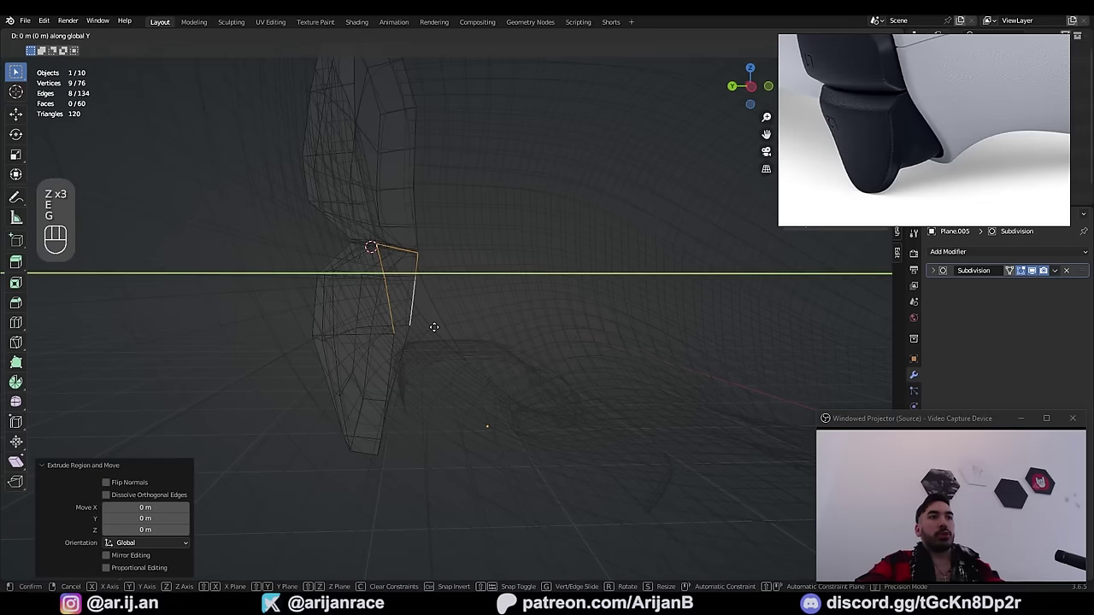
click(506, 337)
middle_drag(506, 337, 494, 313)
key(z)
key(Tab)
key(Tab)
scroll(927, 163, up, 1)
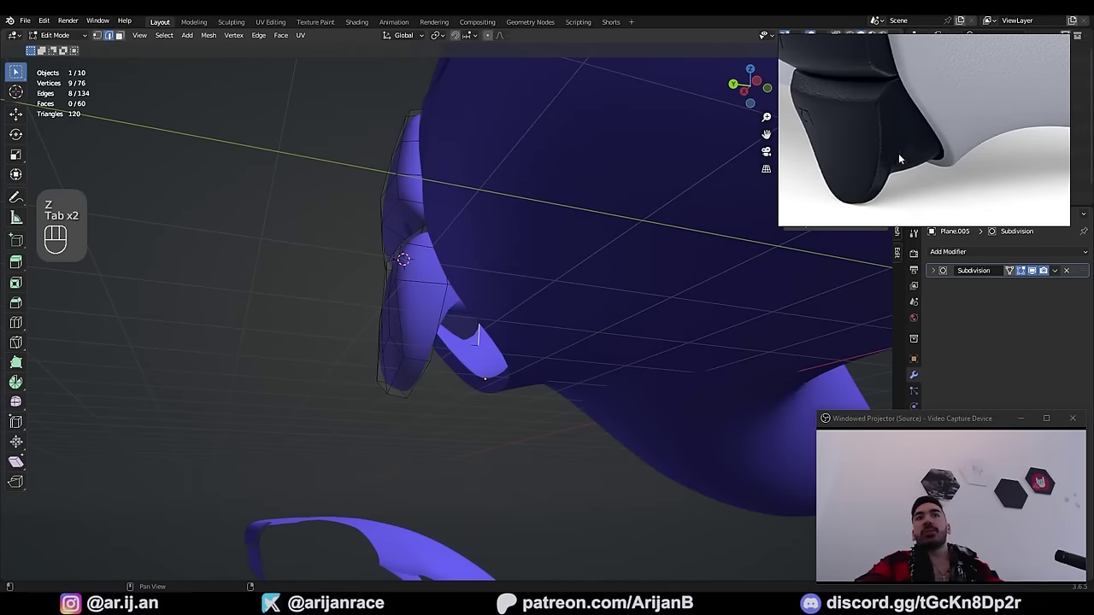
Step: Extrude the two edges at the R2 trigger's lower rear tip about 0.44 m upward and adjust their position
middle_drag(479, 381, 367, 368)
key(2)
key(z)
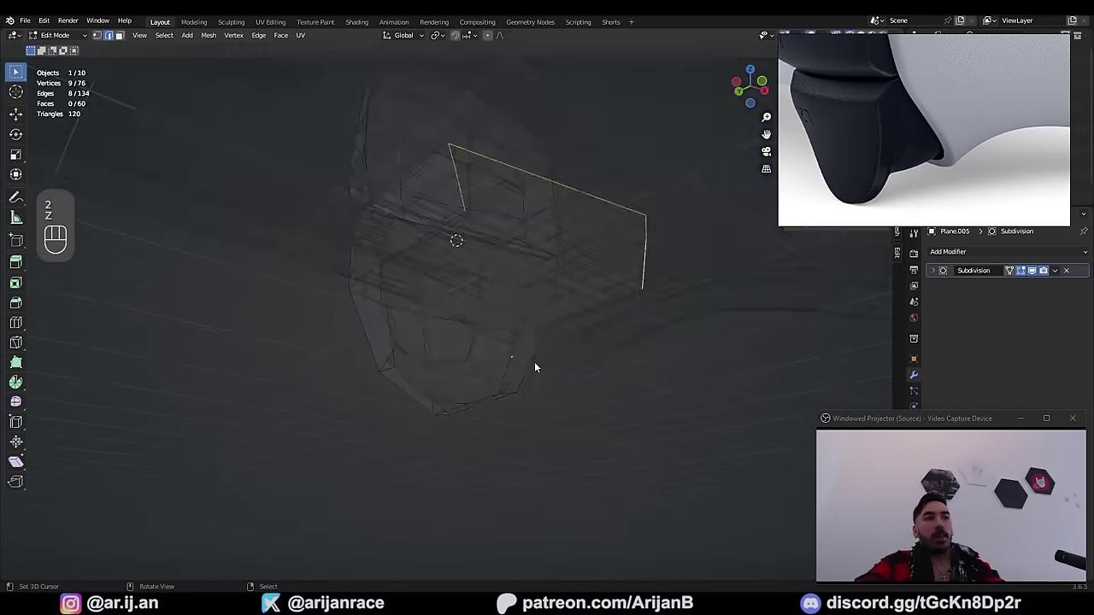
key(z)
middle_drag(535, 367, 466, 430)
shift+right_click(503, 399)
key(z)
key(e)
click(504, 389)
middle_drag(505, 389, 574, 433)
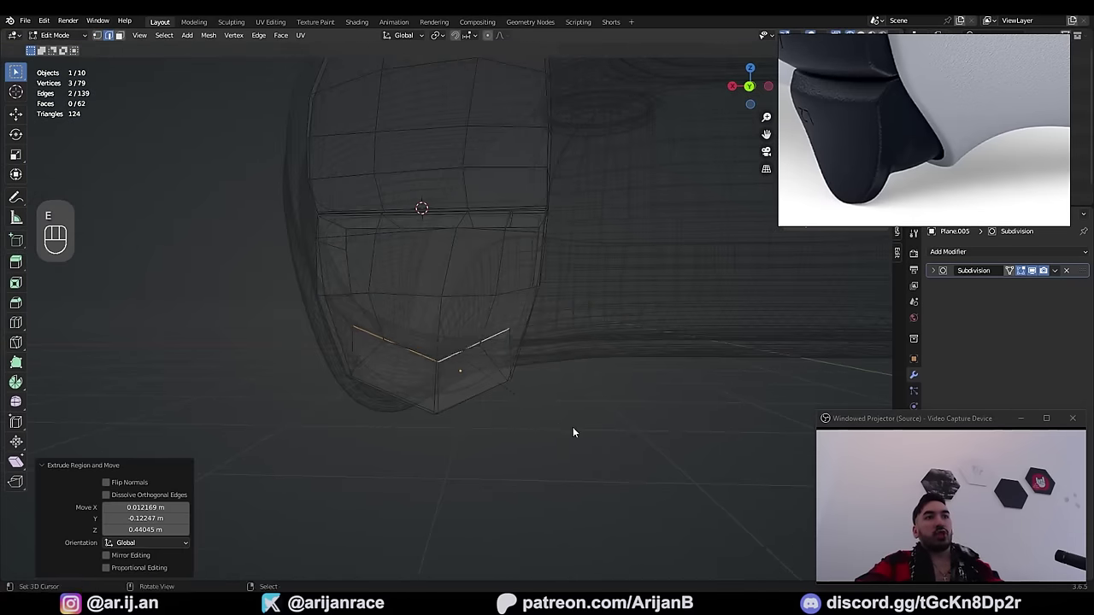
click(511, 400)
key(g)
click(512, 409)
Step: Add a loop cut and fill the faces between the extruded tip edges and the trigger's rear opening
key(1)
key(f)
key(ctrl+r)
middle_drag(434, 290, 506, 365)
click(475, 283)
key(2)
key(f)
middle_drag(560, 318, 530, 304)
key(f)
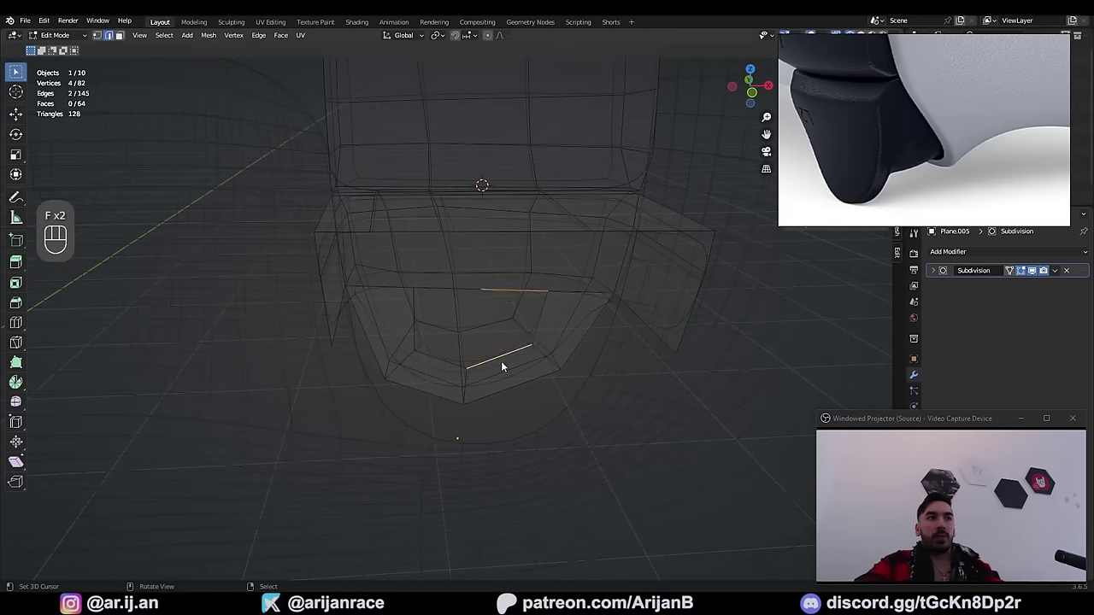
Step: Extrude the trigger's lower rear vertices and flatten them with scale 0 in line with the 3D cursor at the extension's corner
middle_drag(463, 366, 456, 311)
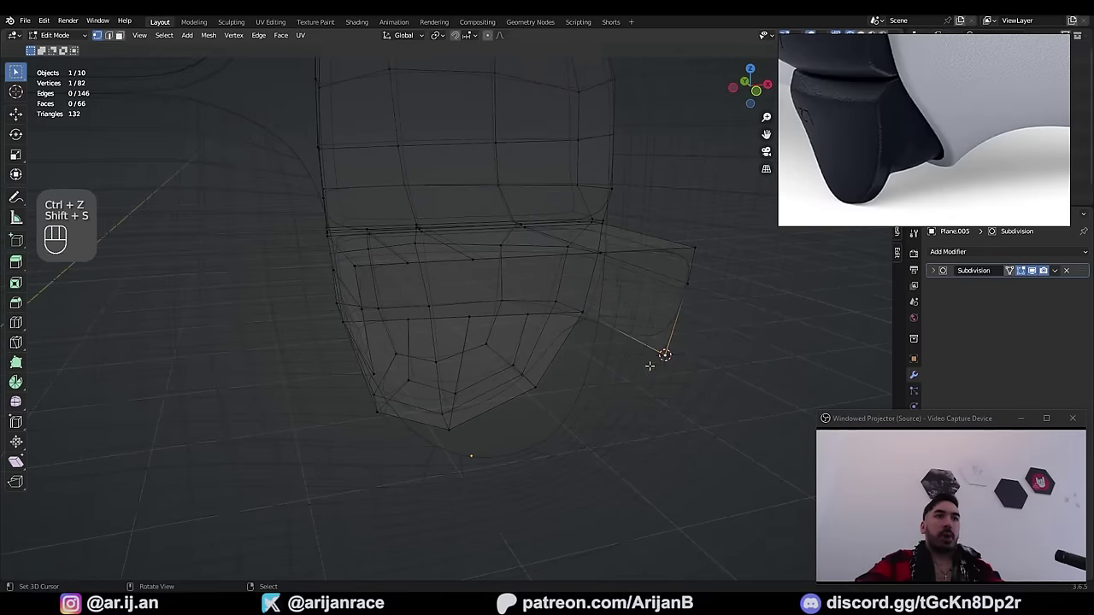
ctrl+click(409, 319)
middle_drag(409, 319, 561, 414)
key(s)
key(ctrl+z)
key(e)
middle_drag(424, 76, 590, 377)
key(0)
click(590, 377)
Step: Fill the underside faces between the newly extruded row and the R2 trigger's side extension
key(2)
key(f)
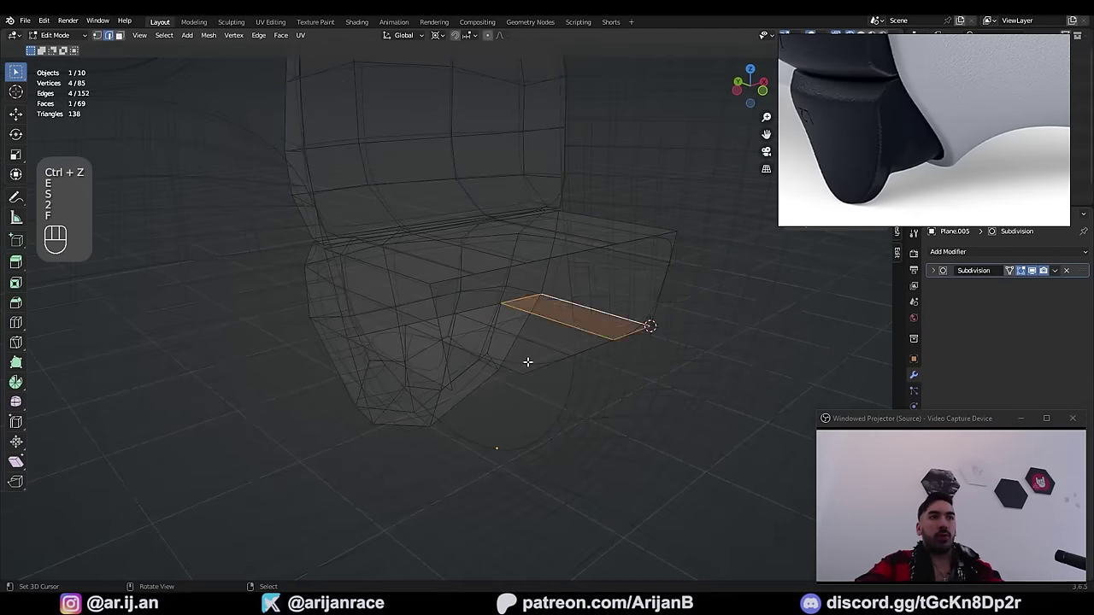
right_click(489, 367)
middle_drag(489, 367, 550, 381)
key(f)
Step: Move the vertices on the R2 trigger's rear underside to smooth its transition into the controller body
key(z)
key(z)
key(g)
click(442, 457)
middle_drag(442, 456, 475, 393)
key(g)
key(g)
key(z)
key(z)
key(g)
key(z)
key(z)
key(Tab)
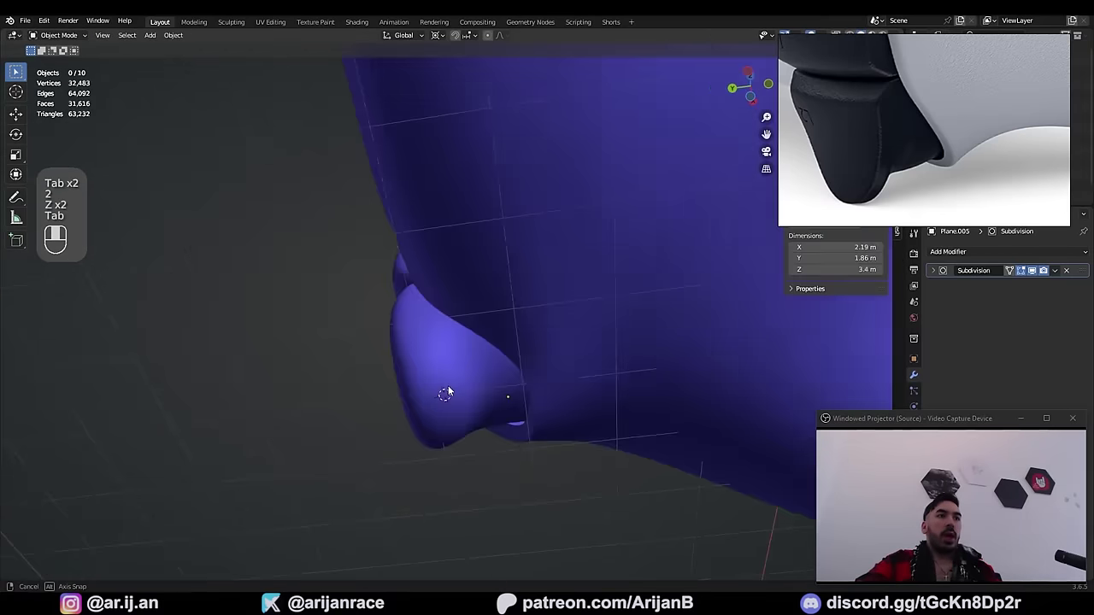
Step: Select the outline edges of R1 and R2, including the trigger's rear opening, and bevel them narrowly with 2 segments
middle_drag(447, 390, 327, 354)
scroll(441, 369, up, 3)
key(Tab)
key(2)
alt+click(327, 354)
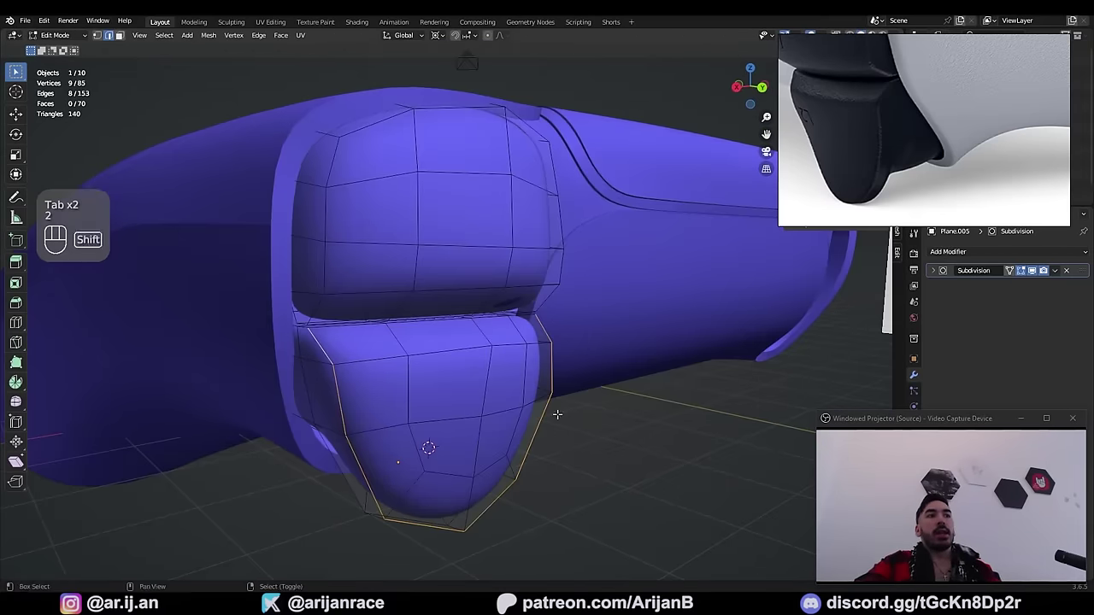
key(shift+g)
click(555, 415)
middle_drag(394, 330, 436, 344)
middle_drag(436, 344, 453, 351)
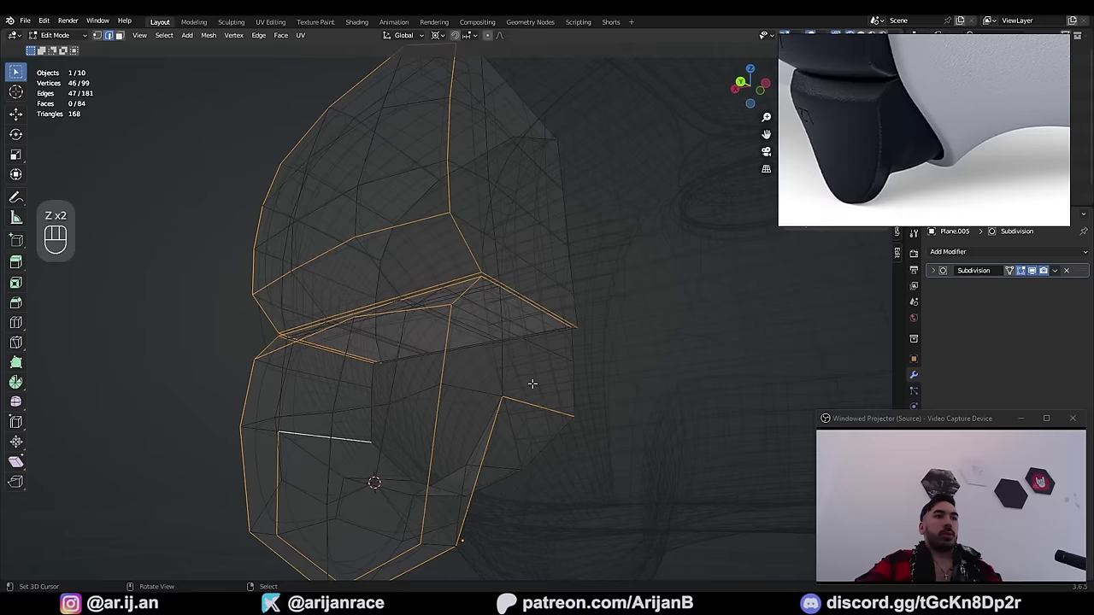
key(ctrl+b)
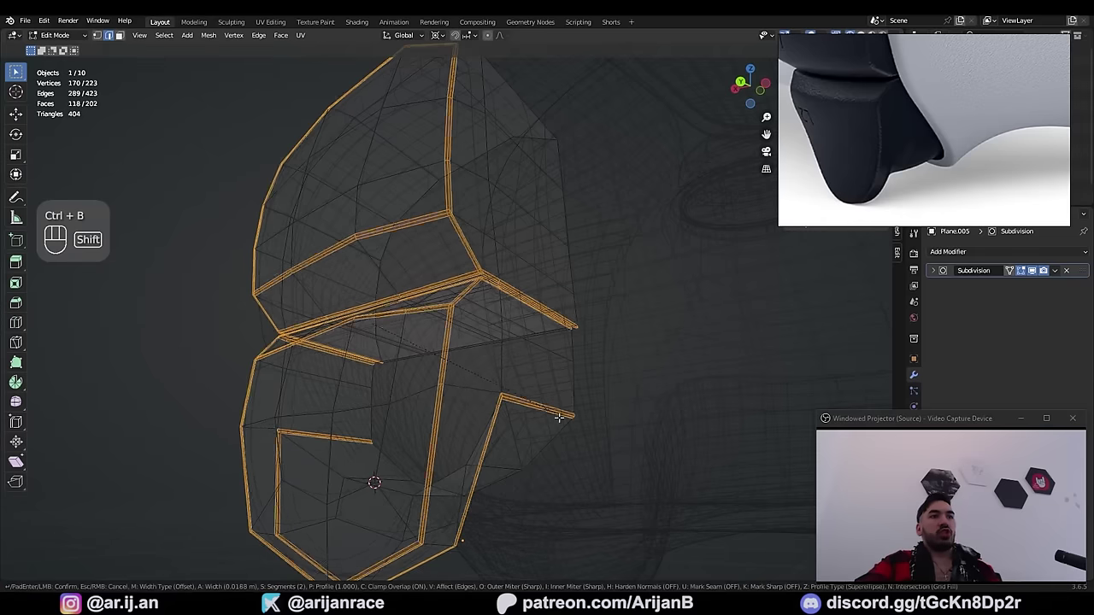
click(586, 441)
key(z)
key(Tab)
middle_drag(518, 394, 352, 417)
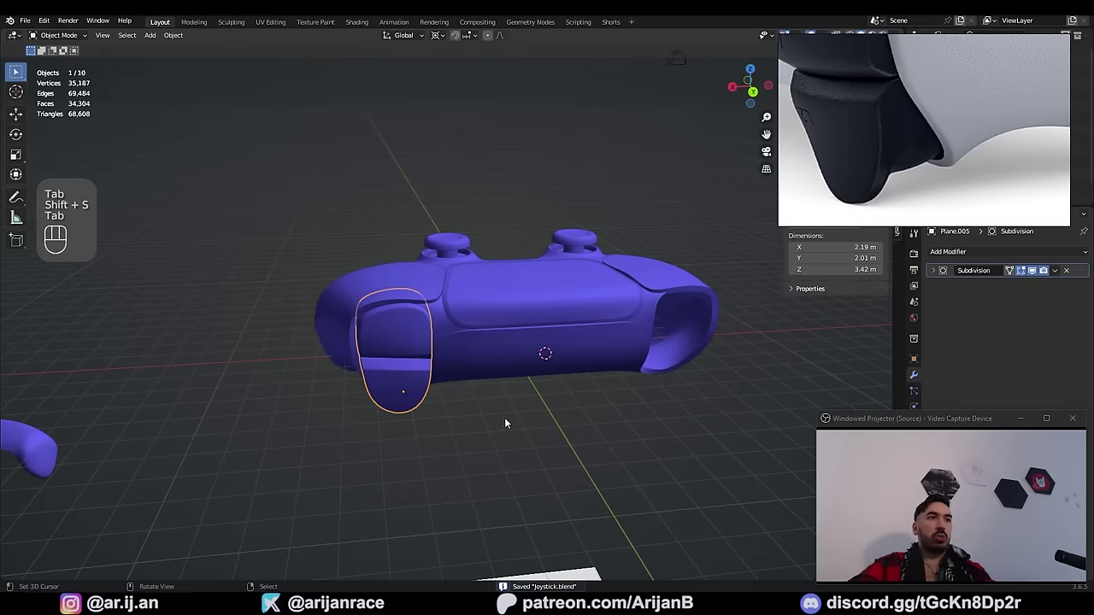
Step: Duplicate all R1 and R2 geometry in place and mirror the copy with scale -1 along X about the 3D cursor
key(Tab)
key(a)
key(shift+d)
right_click(513, 275)
text(sx)
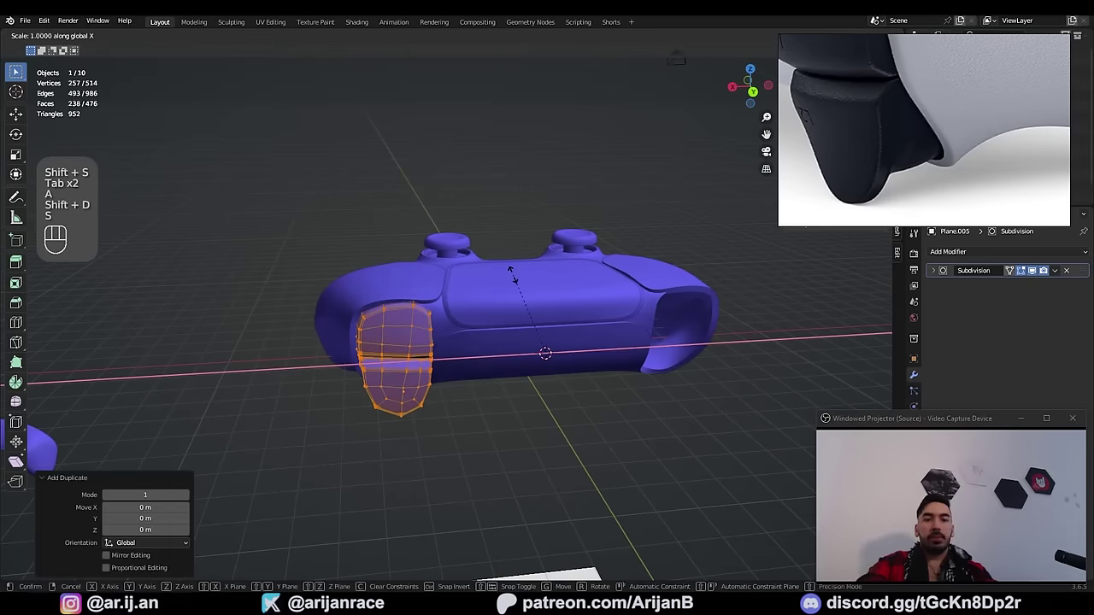
text(-1)
key(Return)
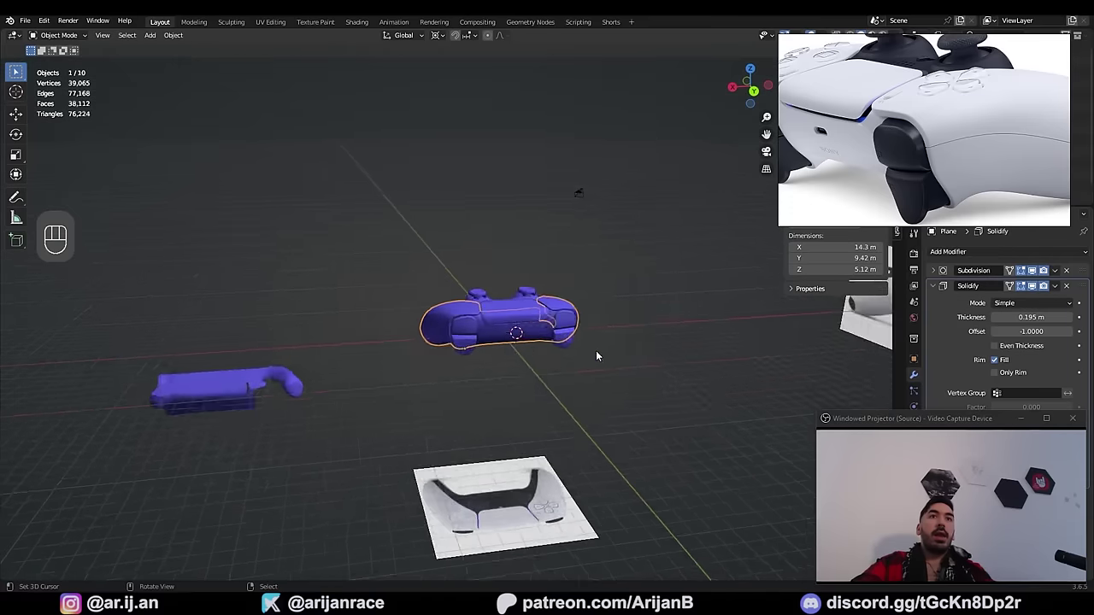
Step: Compare the finished shoulder buttons with the reference photos, examining the charging port, light strip and front of the controller
scroll(594, 354, up, 4)
middle_drag(576, 384, 830, 85)
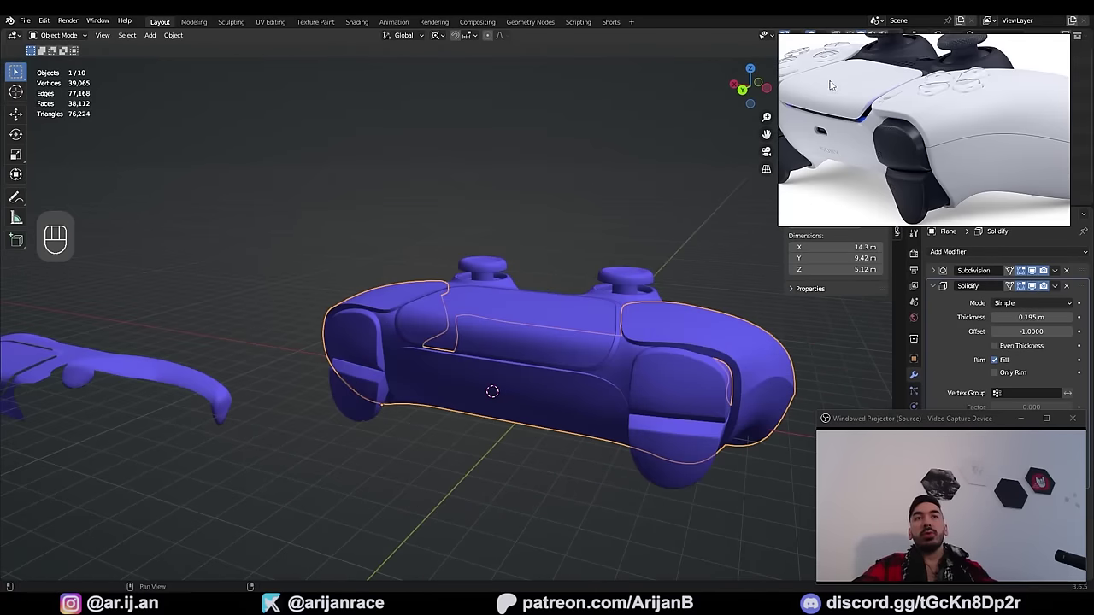
scroll(829, 85, up, 4)
scroll(893, 143, down, 3)
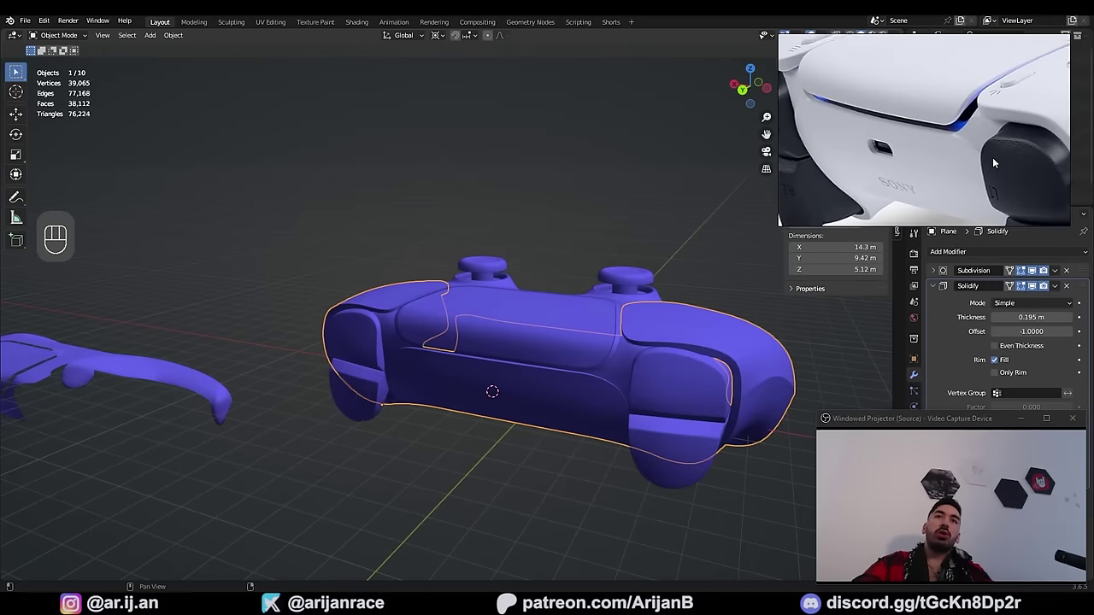
scroll(959, 135, up, 3)
scroll(878, 152, down, 3)
scroll(915, 132, up, 4)
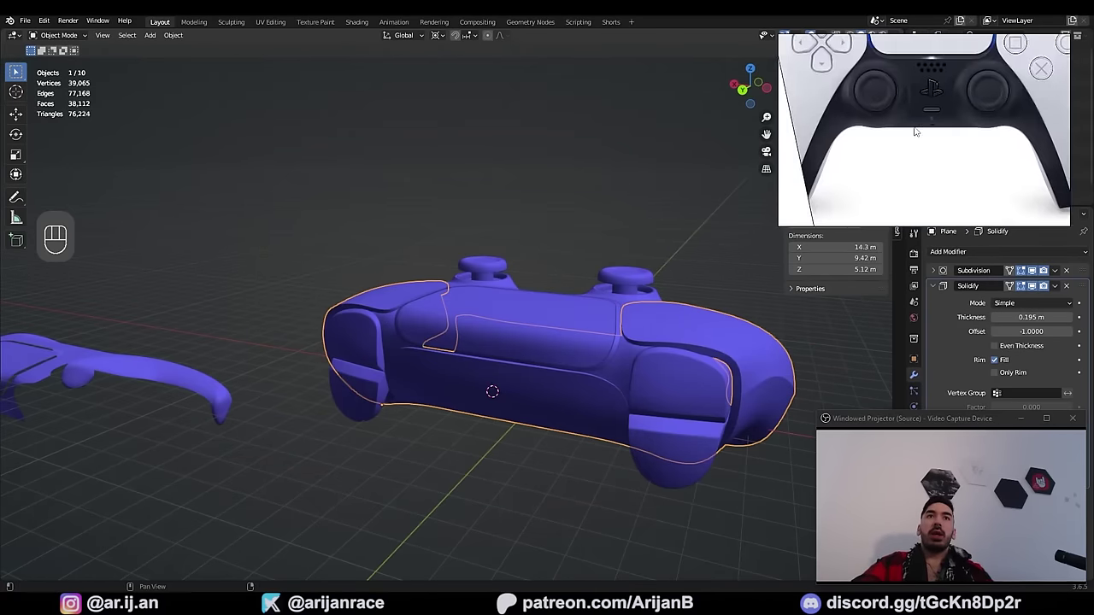
scroll(839, 123, down, 3)
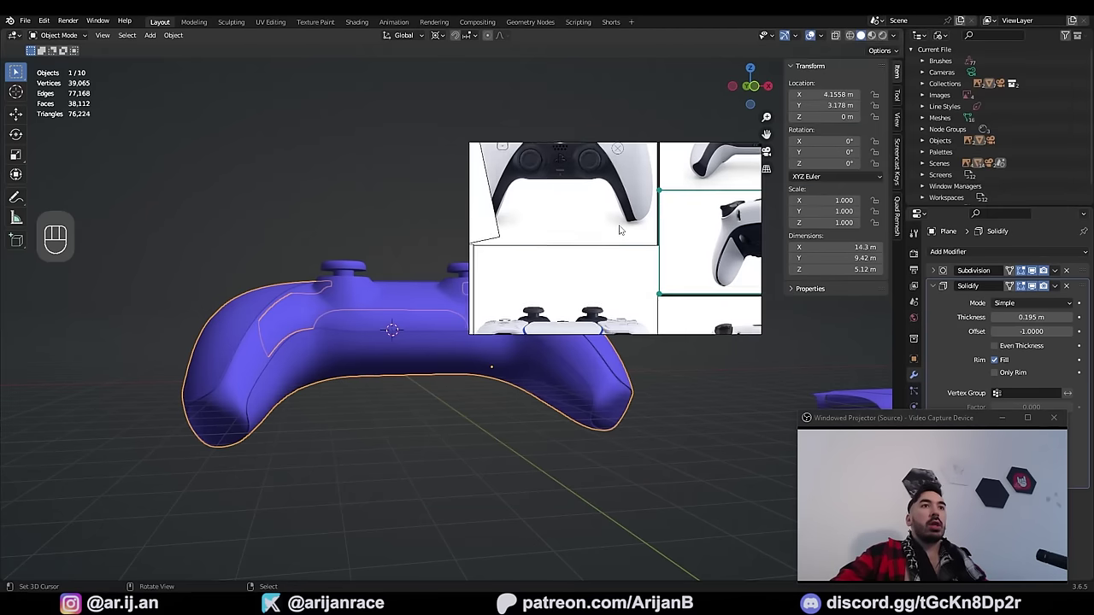
Step: Examine the underside, front and back views on the reference board for remaining details such as the port and logo
middle_drag(620, 230, 612, 236)
middle_drag(703, 227, 634, 266)
click(677, 212)
click(702, 305)
scroll(676, 277, up, 4)
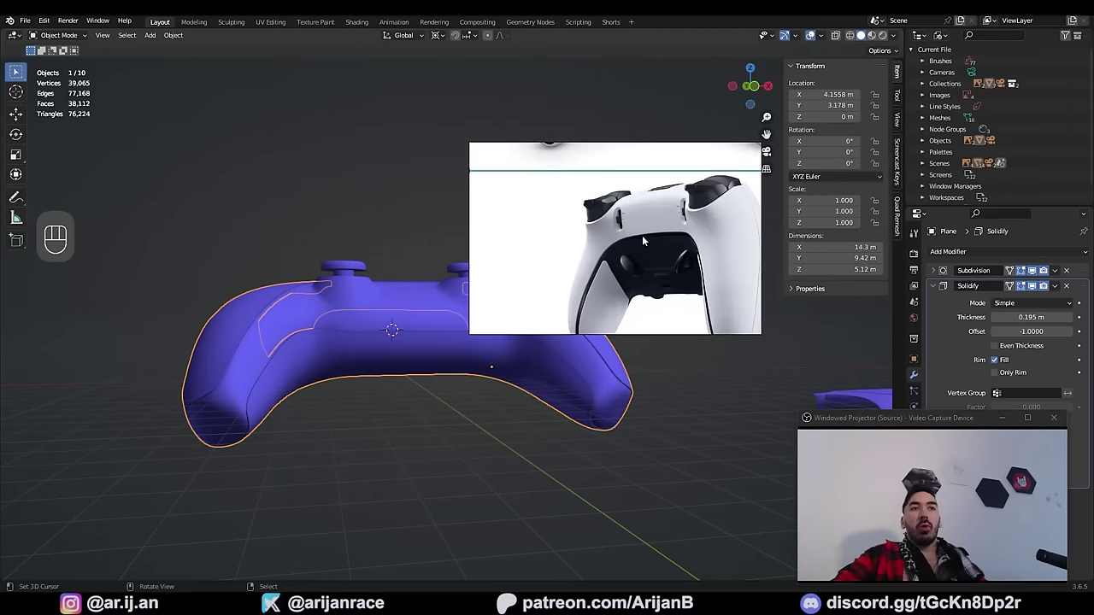
scroll(649, 240, up, 3)
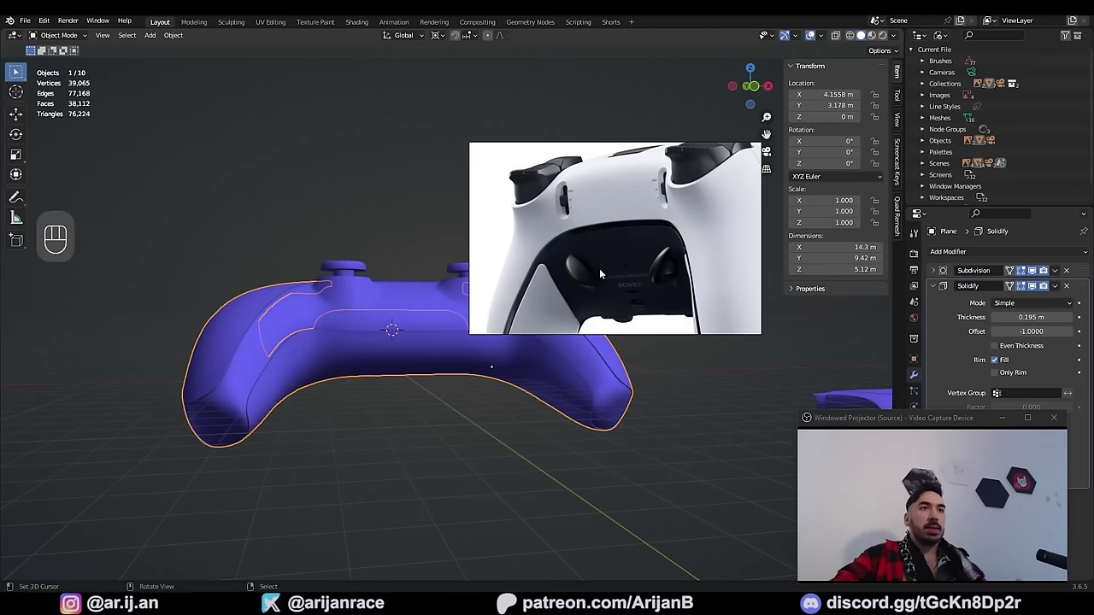
scroll(600, 272, down, 3)
middle_drag(634, 228, 638, 285)
scroll(638, 285, up, 2)
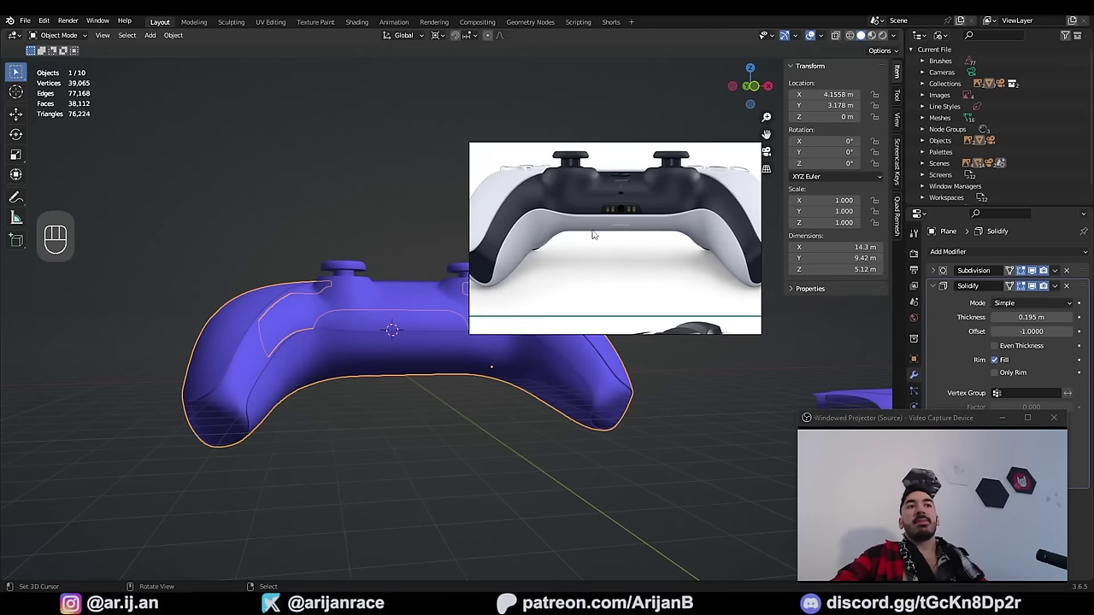
scroll(595, 236, down, 4)
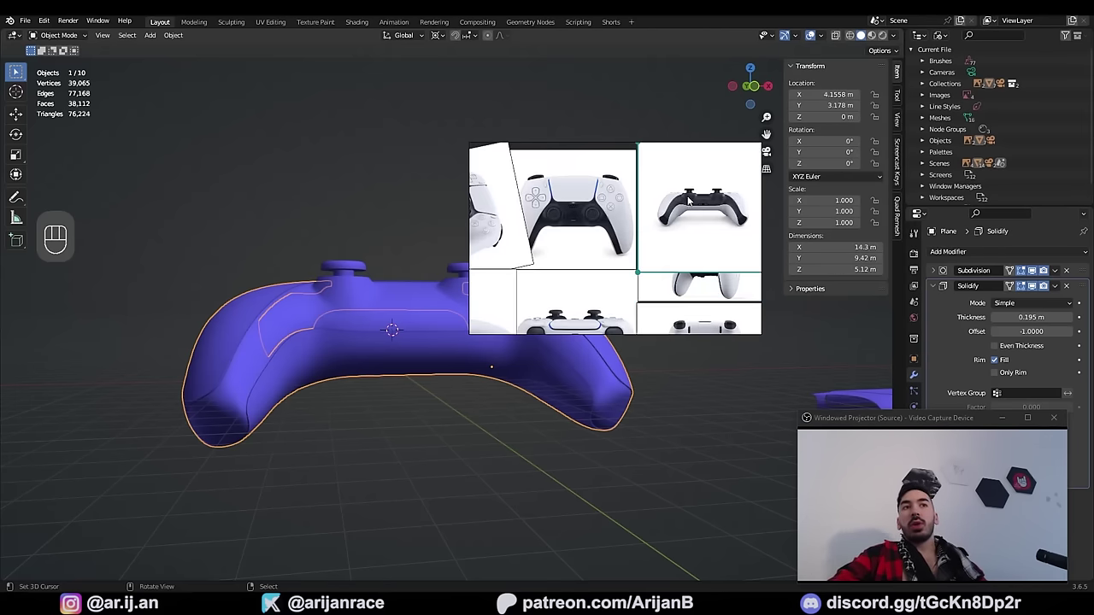
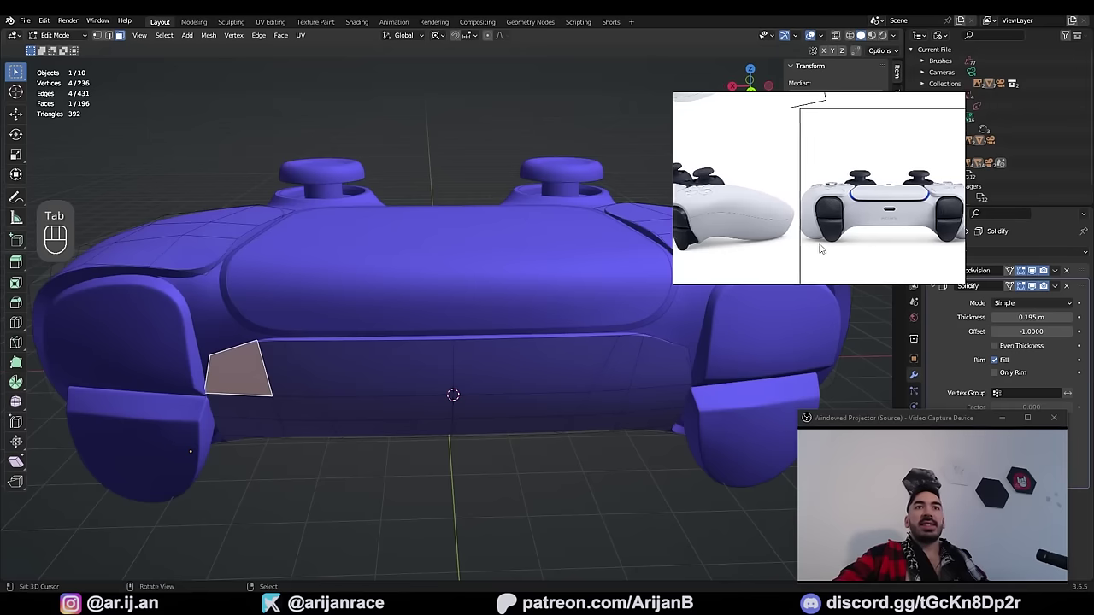
scroll(855, 218, up, 2)
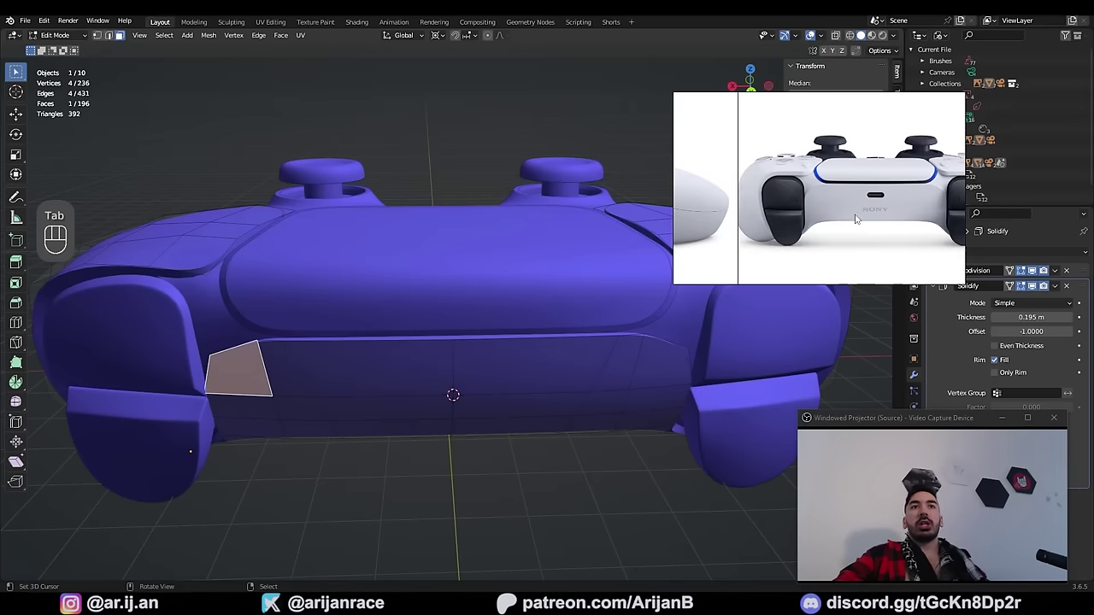
Step: Add loop cuts of 2 cuts each on both sides of the centre line across the controller's front shell
scroll(855, 218, up, 3)
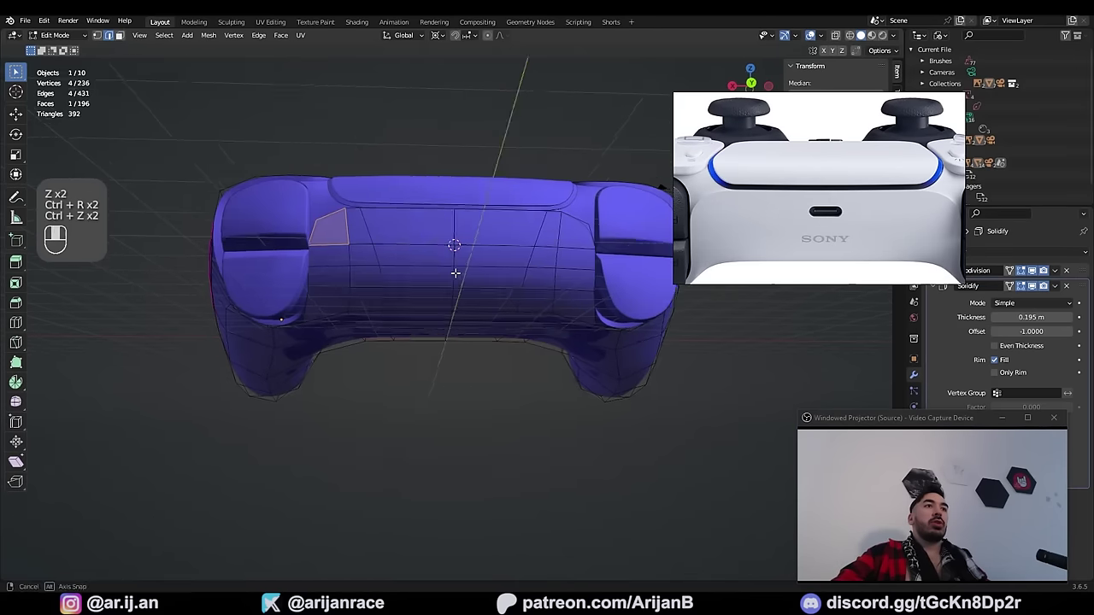
click(476, 253)
key(2)
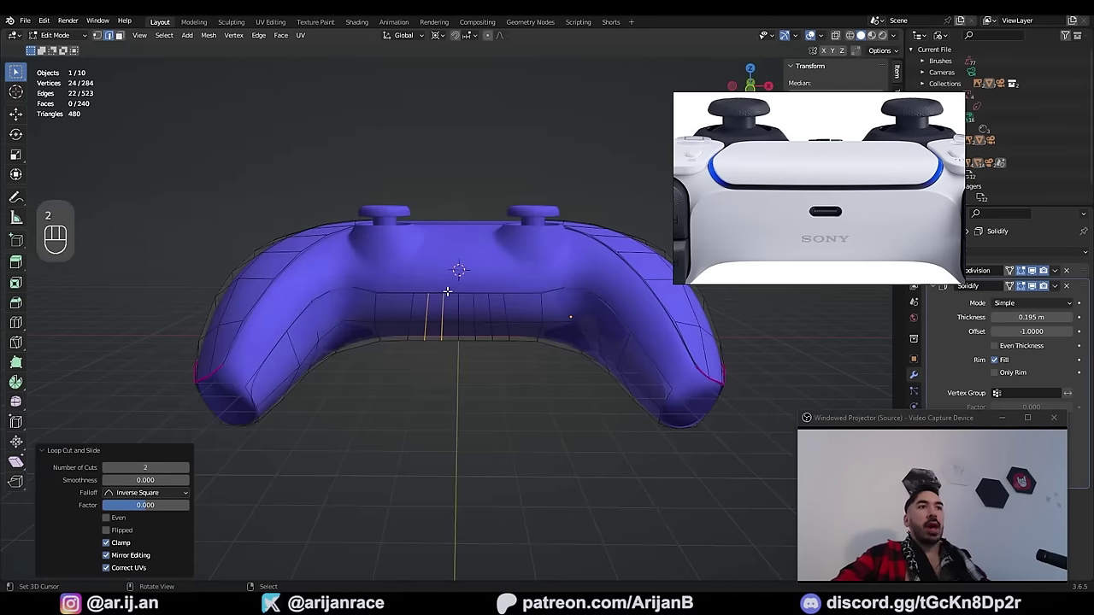
key(z)
middle_drag(460, 310, 445, 359)
key(z)
key(Tab)
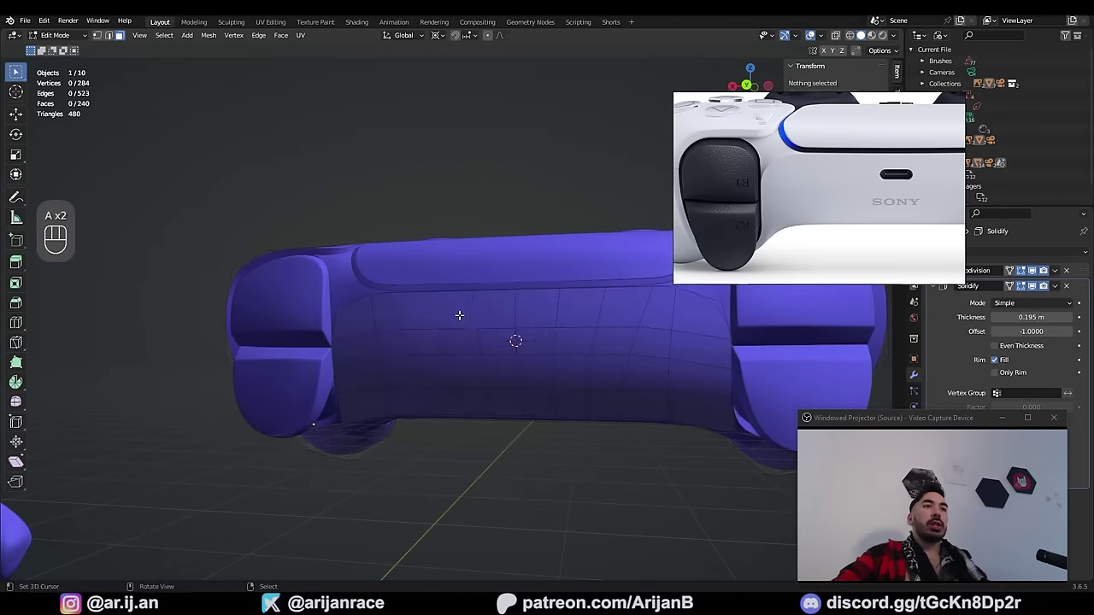
Step: Try to inset a four-by-two face block at the shell's centre, slide its edges and cut out the charging port
click(459, 313)
ctrl+shift+click(562, 343)
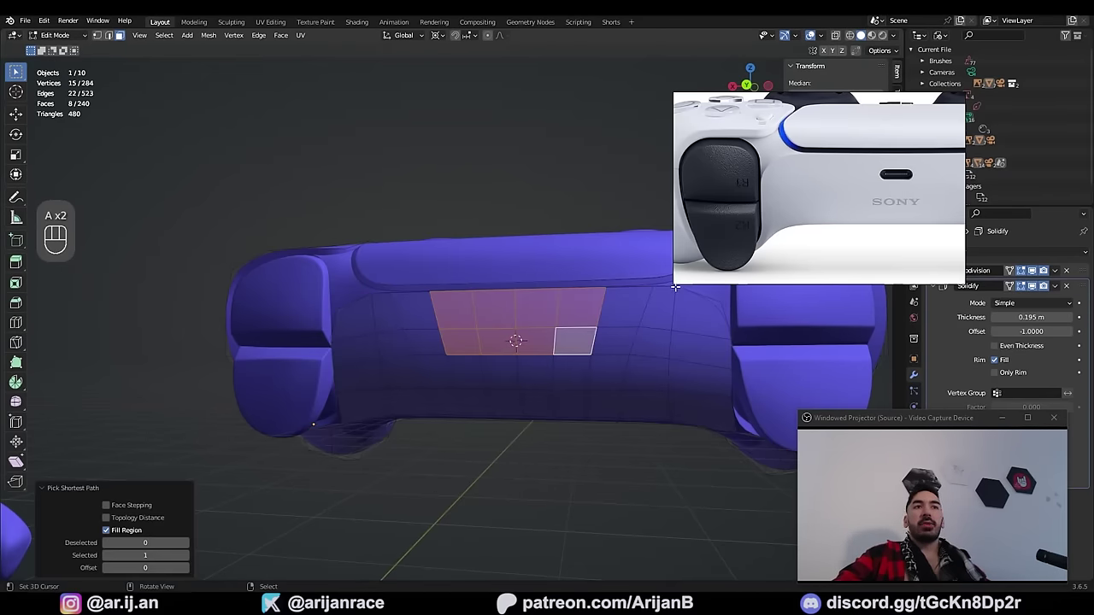
key(i)
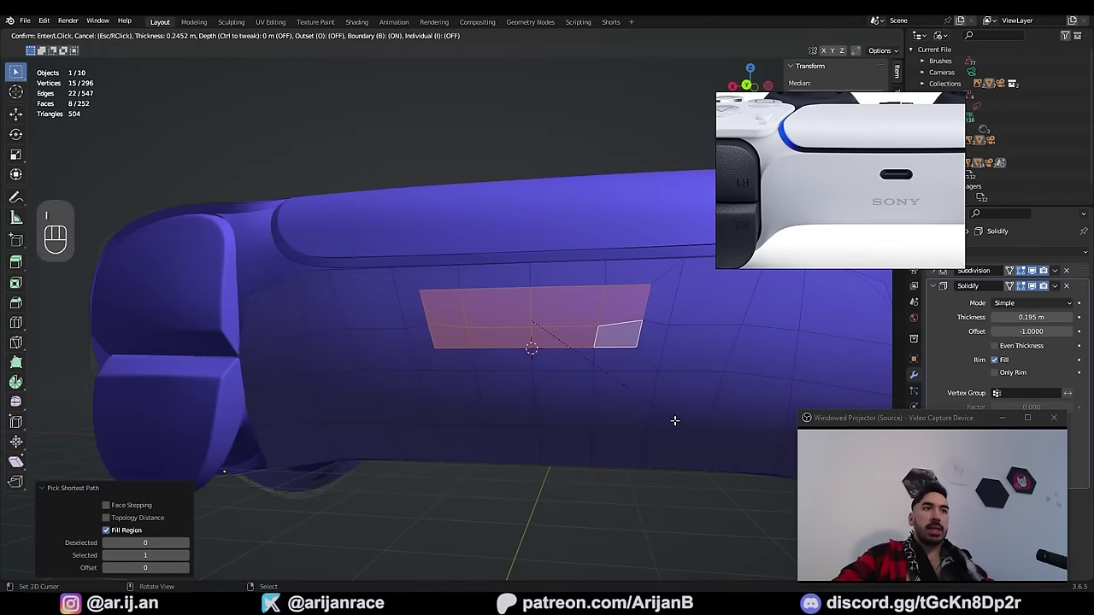
click(674, 419)
alt+click(581, 318)
key(g)
key(g)
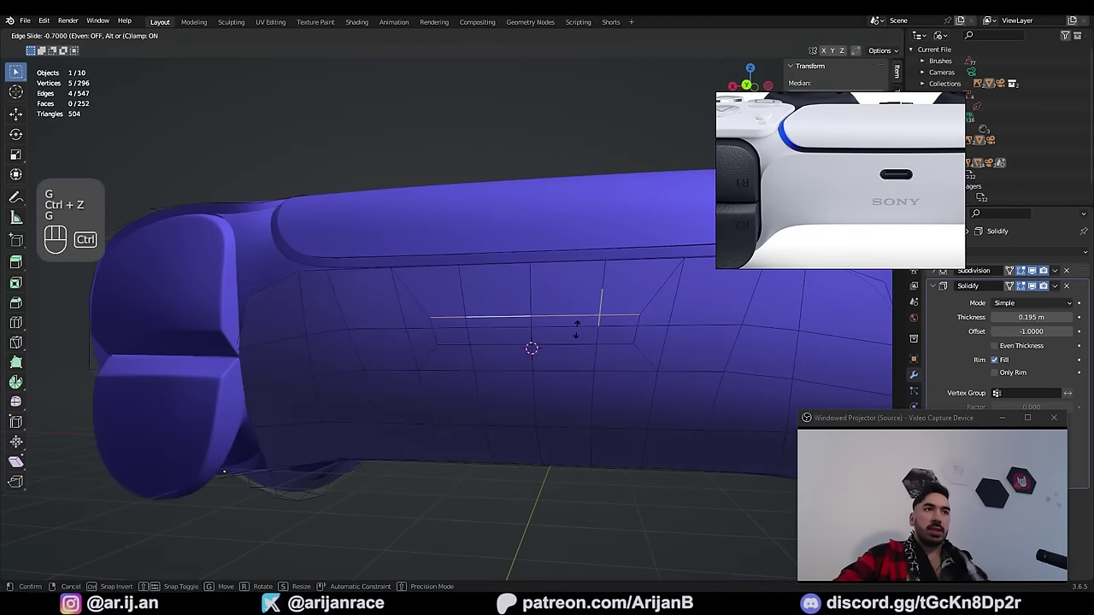
right_click(576, 328)
key(Tab)
key(Tab)
key(3)
key(x)
click(634, 305)
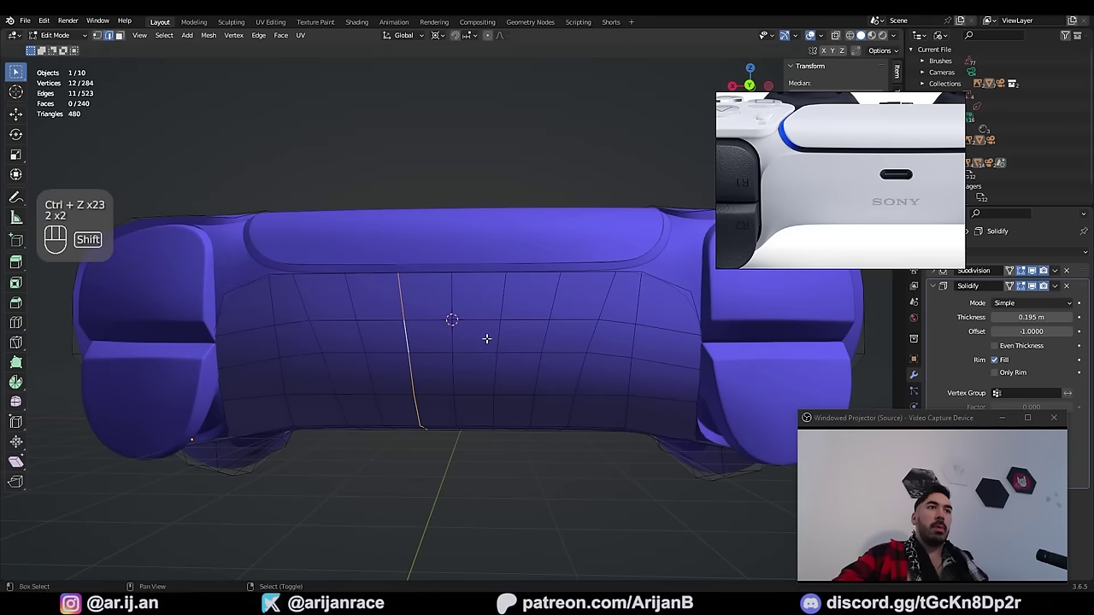
Step: Dissolve the edge loops on either side of the centre line and bevel the centre loop with 2 segments
key(x)
click(570, 442)
key(ctrl+b)
key(ctrl+b)
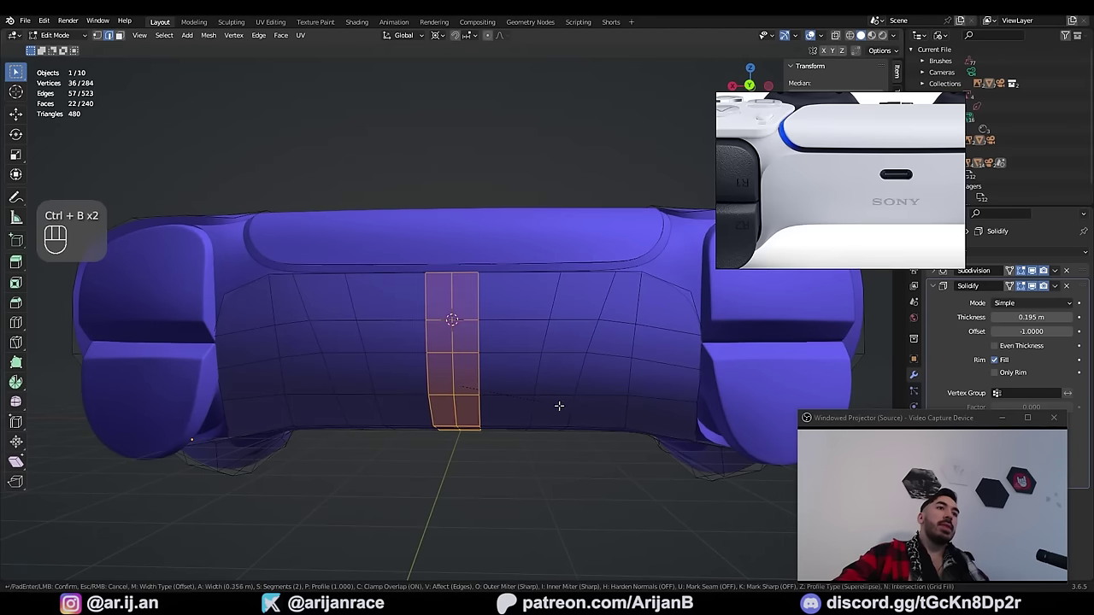
click(570, 408)
Step: Inset the six-face block around the centre line, just below the touchpad edge, for the charging port
key(3)
right_click(421, 301)
ctrl+shift+right_click(483, 337)
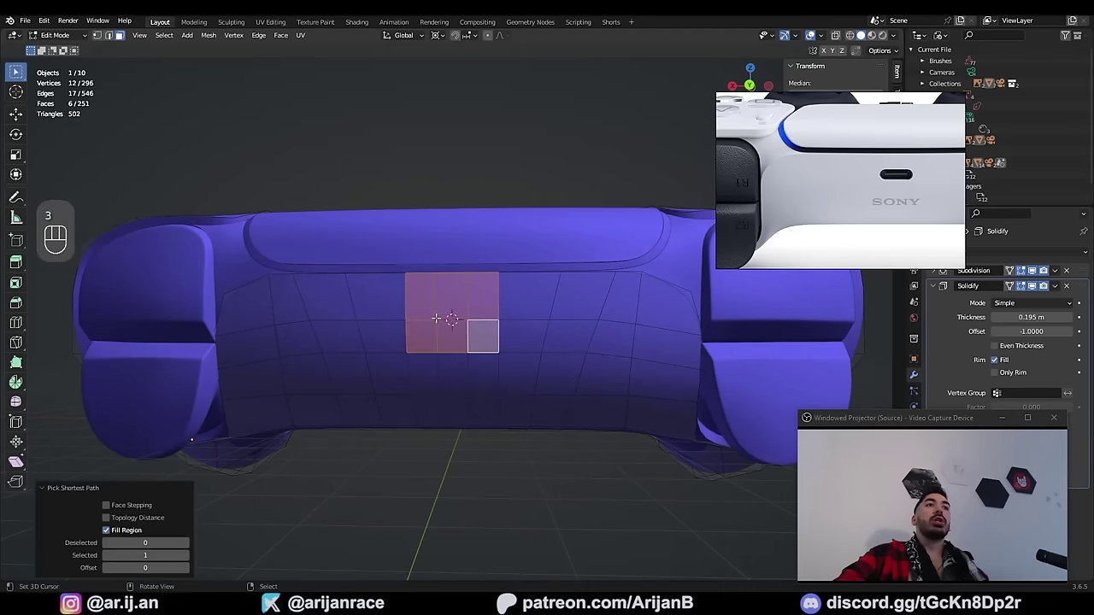
scroll(448, 325, up, 3)
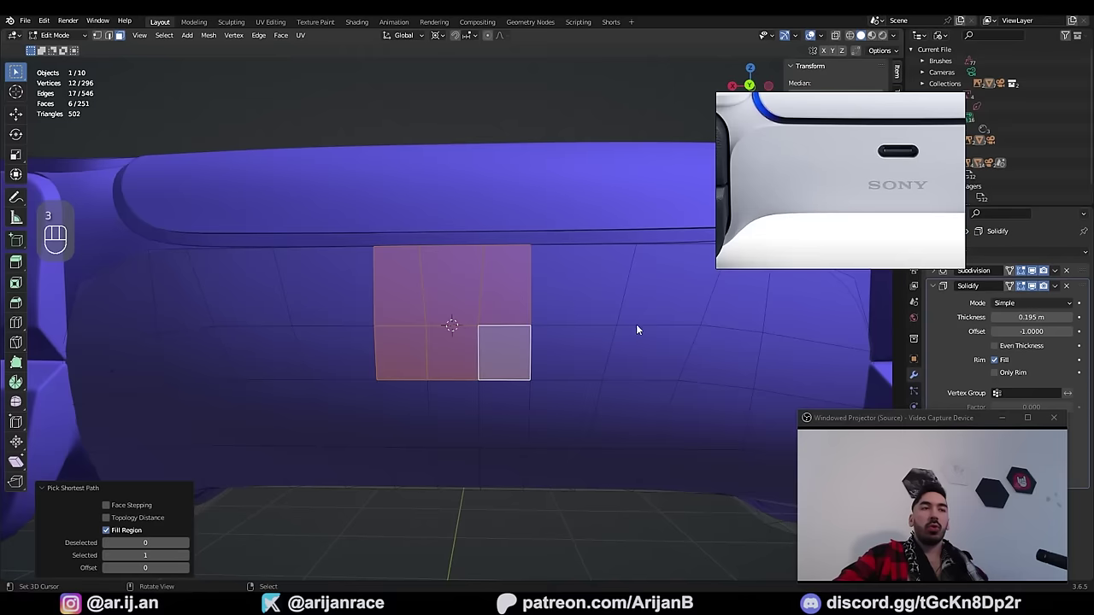
middle_drag(644, 315, 614, 422)
key(i)
click(481, 248)
Step: Slide the port inset's edge to narrow its outline and delete the faces inside to open the port
key(2)
alt+right_click(481, 242)
key(g)
key(g)
click(493, 285)
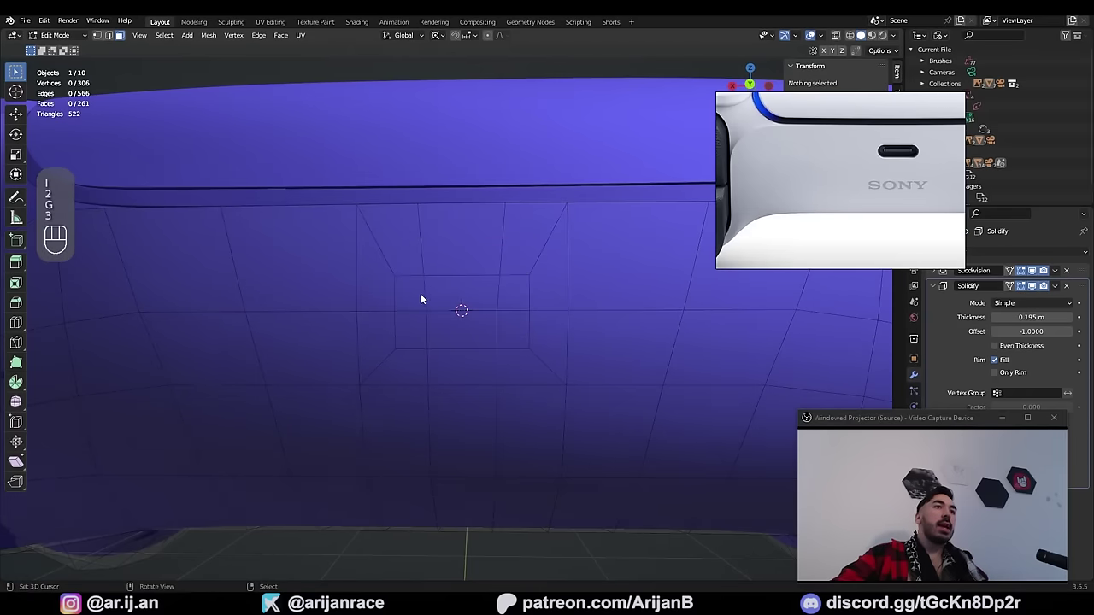
key(x)
click(519, 275)
Step: Scale the port opening's rim vertices slightly inward to refine the slim rounded hole
key(1)
key(s)
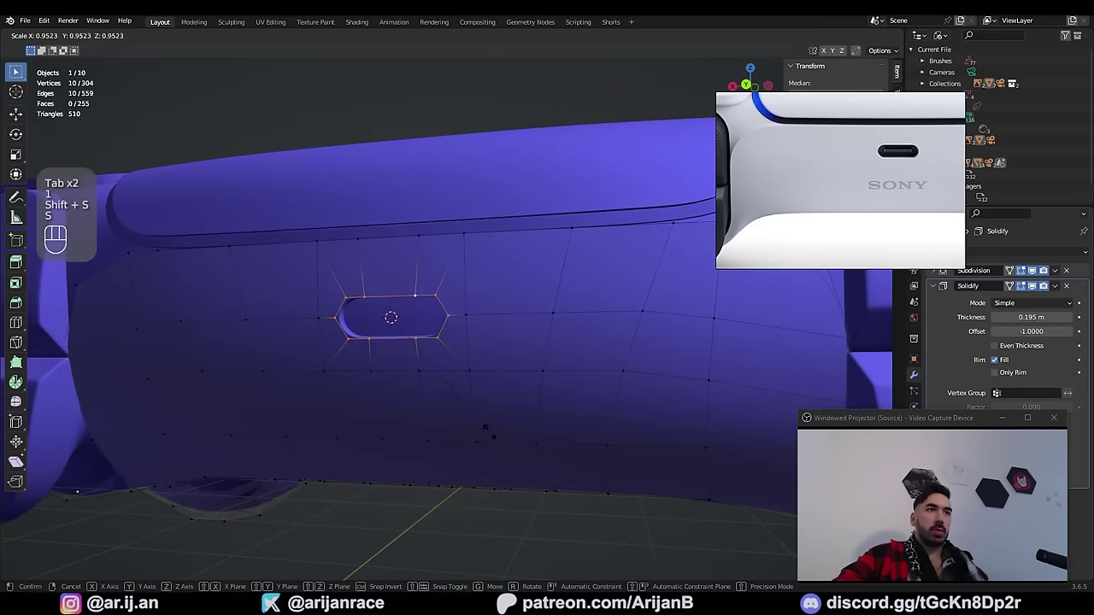
click(476, 419)
key(Tab)
middle_drag(476, 420, 347, 376)
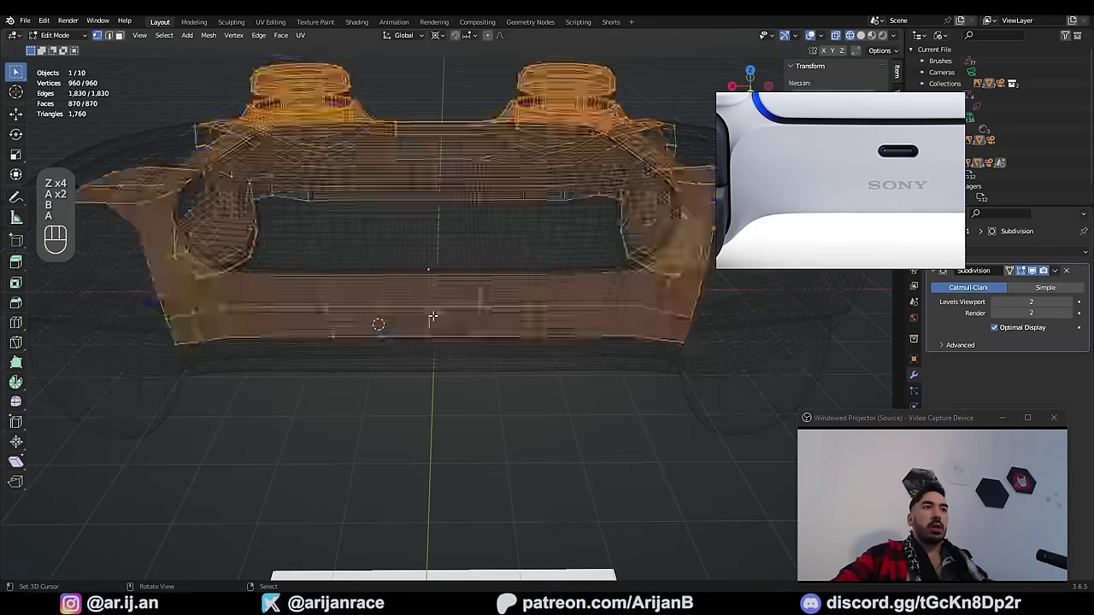
Step: Delete the faces of the inner body mesh that sit behind the port opening
key(a)
key(a)
key(z)
key(x)
key(Escape)
scroll(501, 272, up, 5)
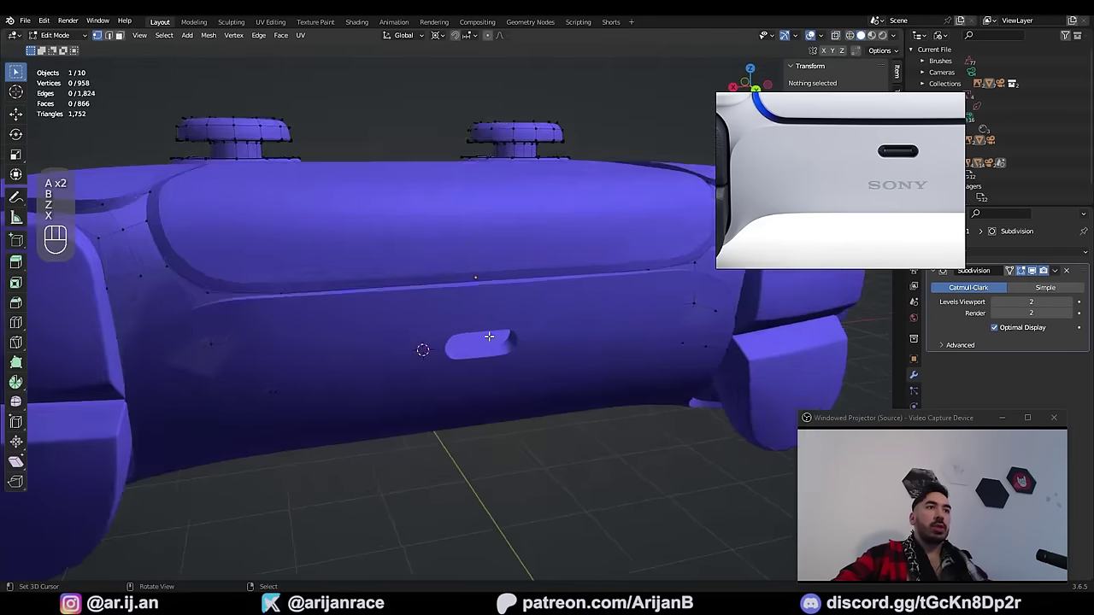
Step: Add a cube at the charging port and scale its mesh down to a tiny block that fits the opening
key(Tab)
key(shift+a)
click(633, 331)
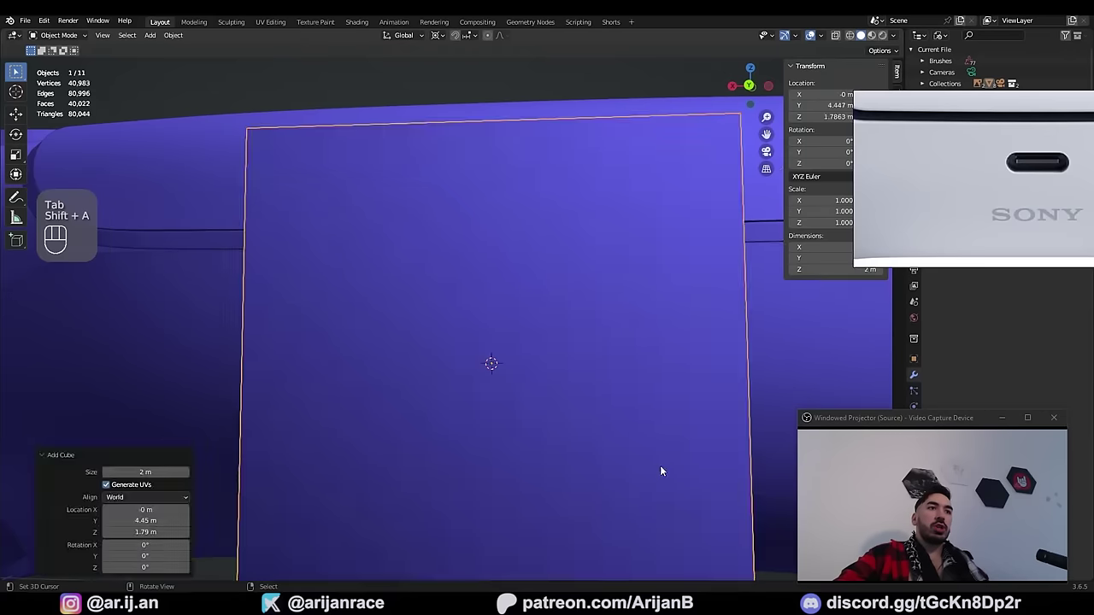
key(Tab)
key(s)
click(521, 385)
key(s)
click(549, 394)
key(Tab)
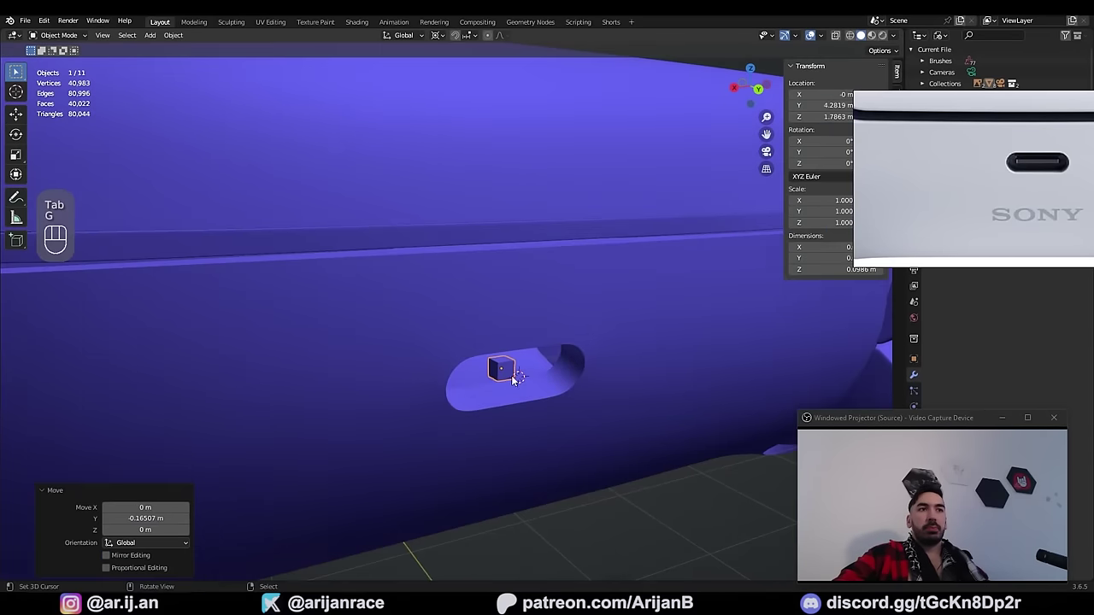
Step: Move the block about -0.165 m along Y into the port and scale its mesh by about 8.03 along X
key(g)
key(Tab)
key(a)
key(s)
click(520, 431)
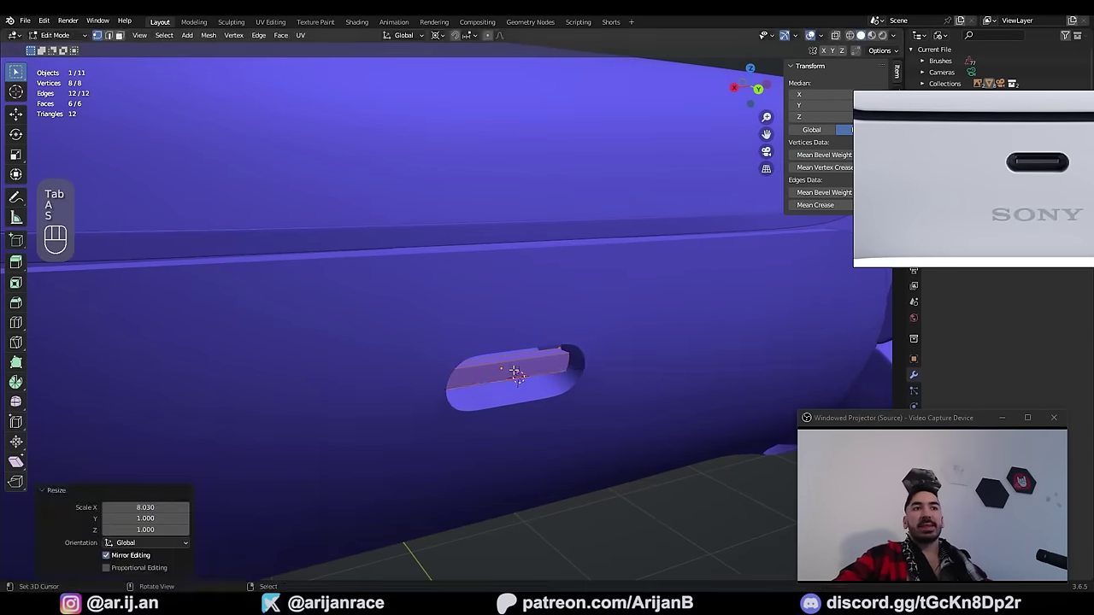
Step: Duplicate the bar's four side faces in place, expand them to the port's size and bevel their corners into a rounded sleeve
key(shift+d)
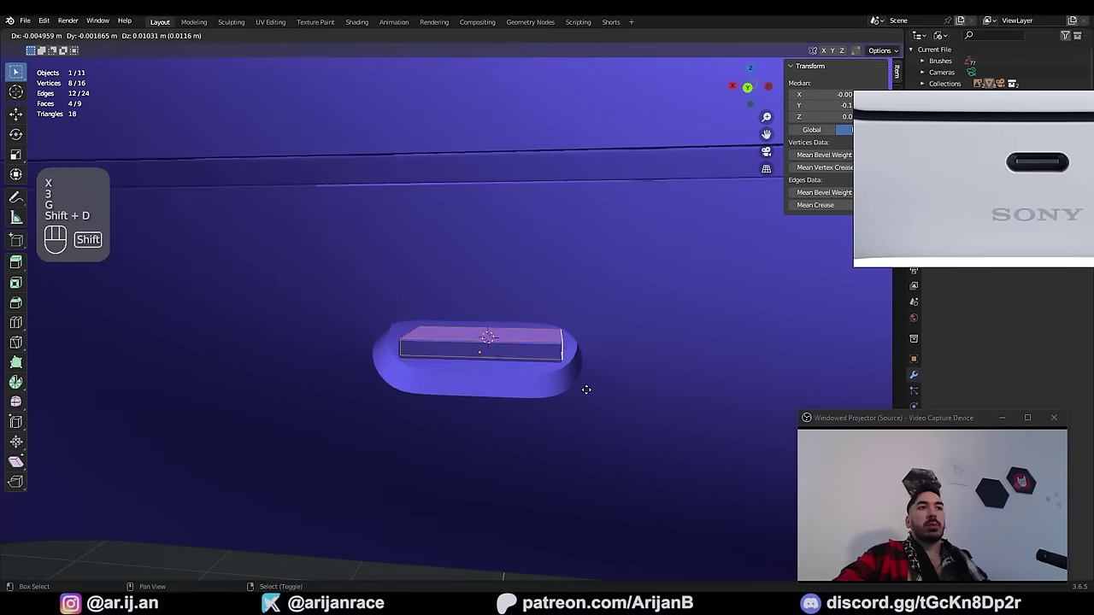
right_click(557, 393)
middle_drag(556, 393, 562, 390)
key(3)
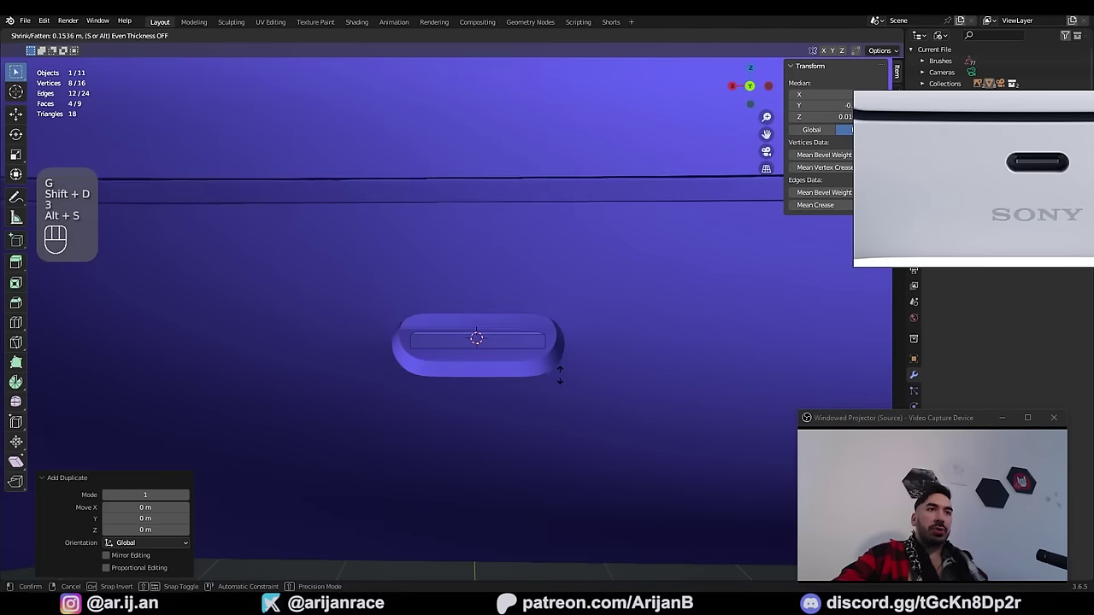
click(561, 376)
key(ctrl+b)
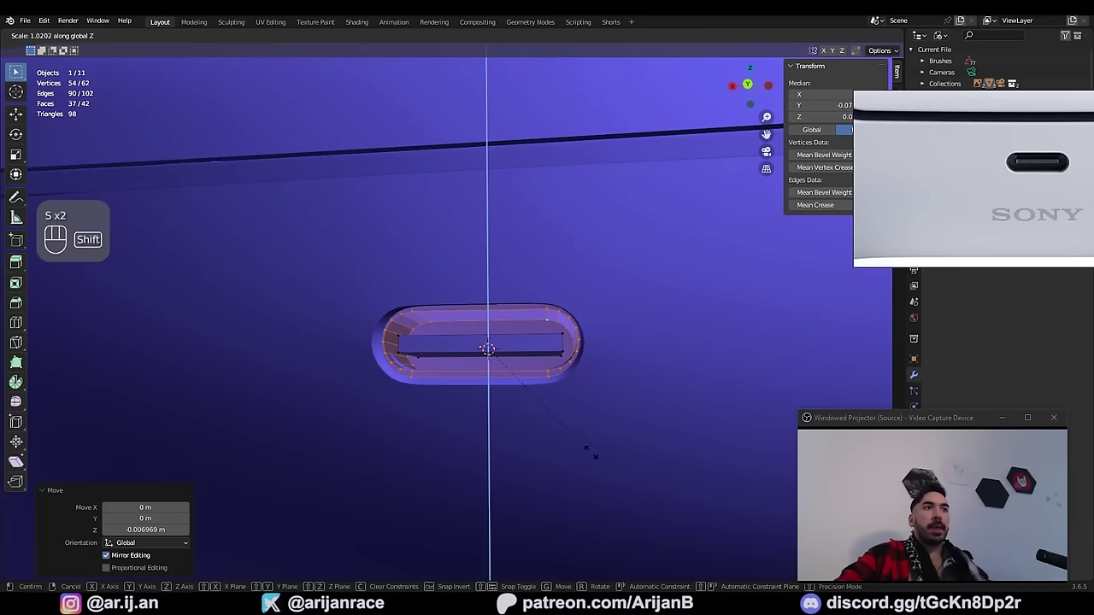
click(459, 418)
key(Tab)
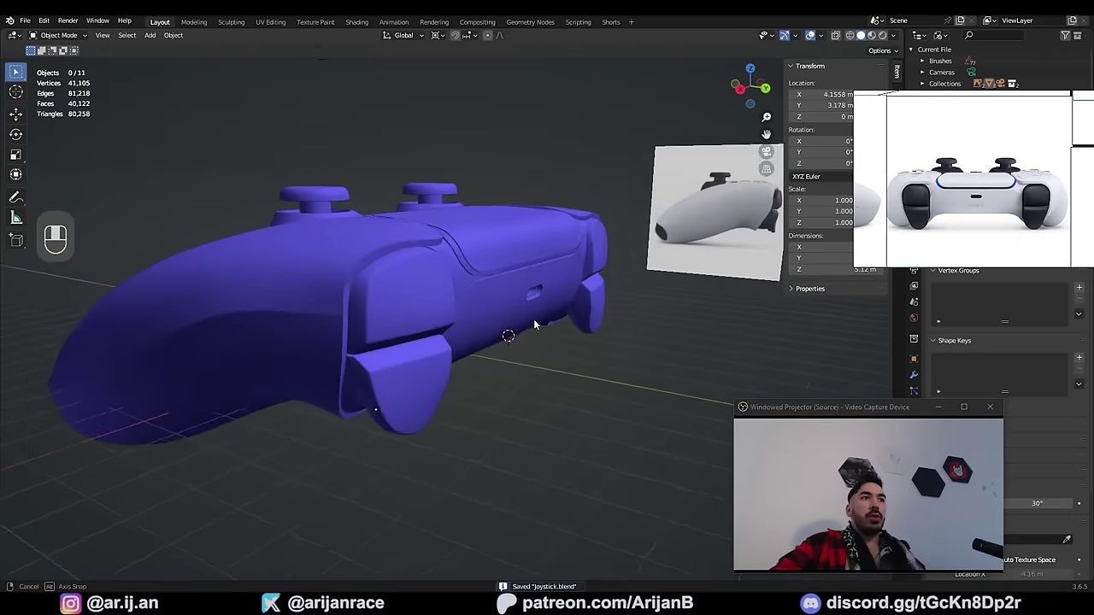
Step: Compare the controller's top with the reference photos, examining the face buttons and the small button beside the touchpad
middle_drag(534, 319, 557, 366)
scroll(1039, 203, down, 5)
scroll(1026, 132, up, 9)
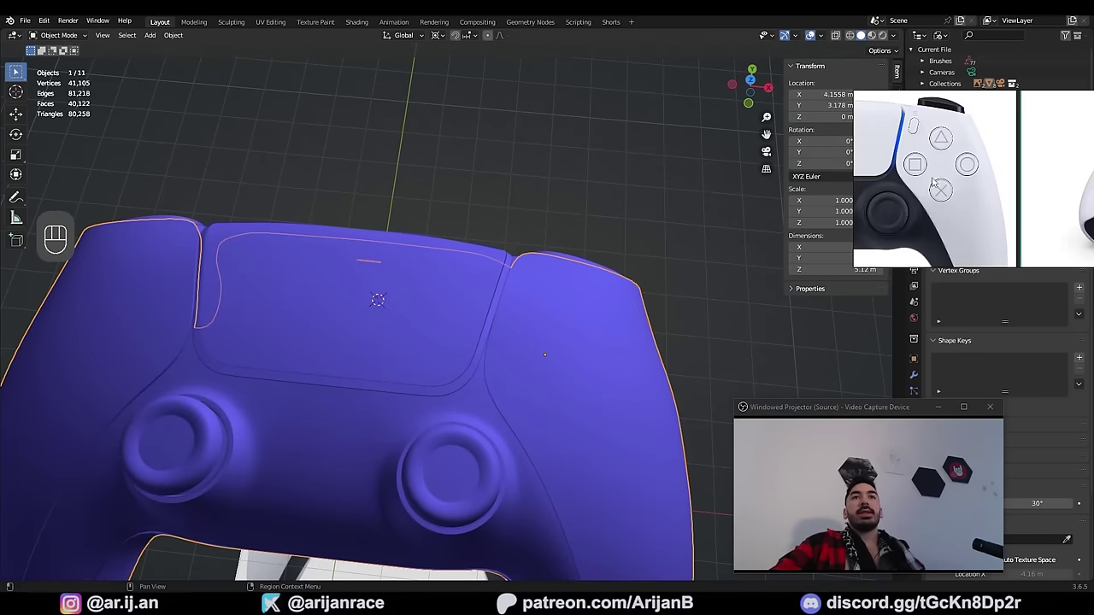
middle_drag(937, 163, 957, 197)
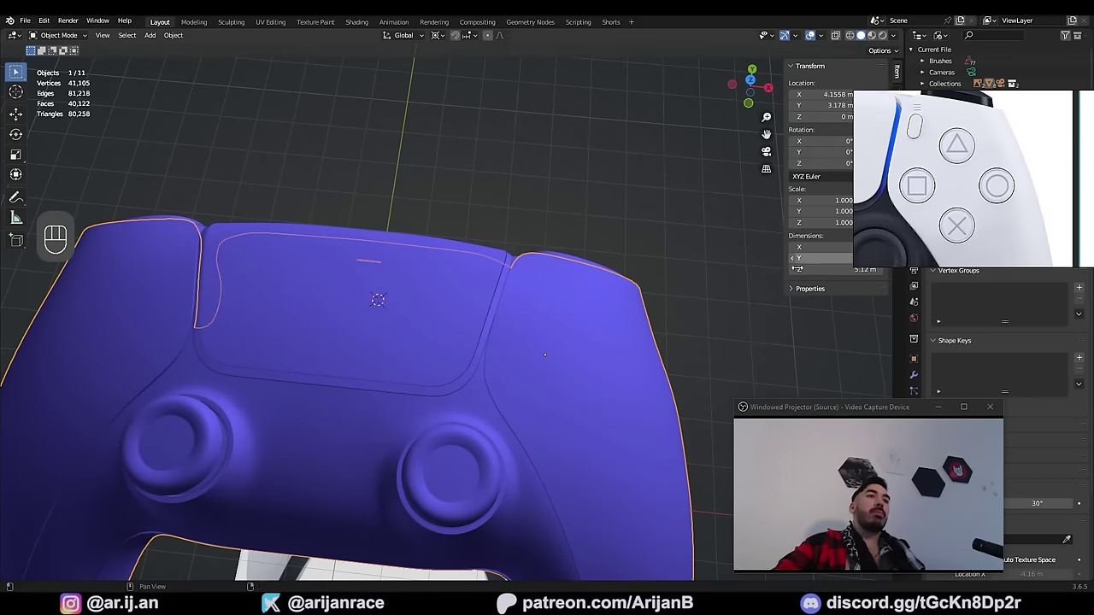
key(Tab)
Step: Duplicate the controller's outer shell and place the copy away from the model as a backup
scroll(583, 331, down, 2)
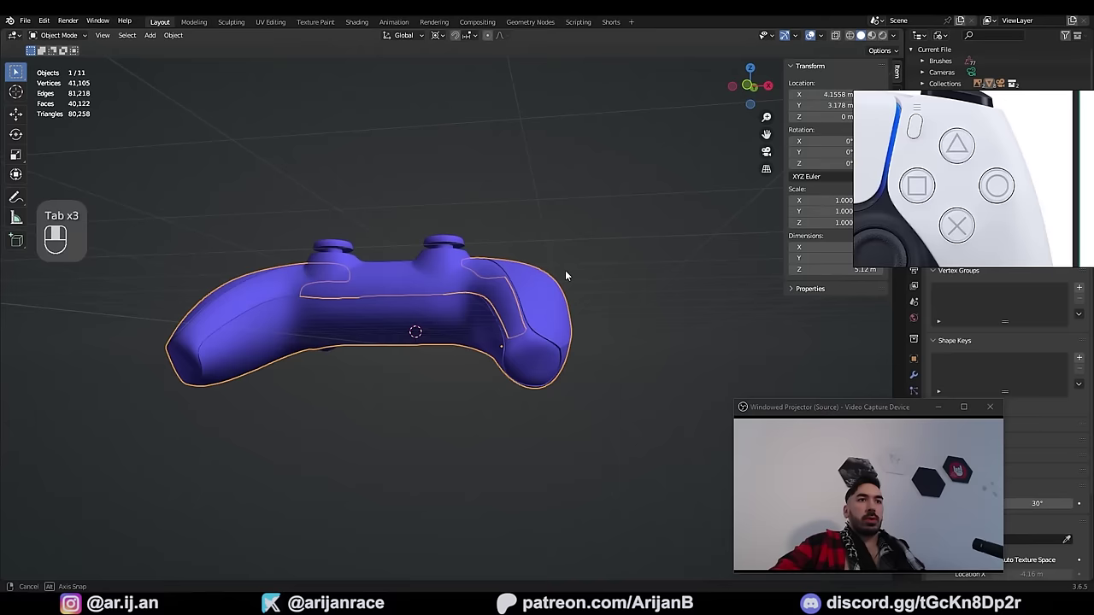
middle_drag(567, 276, 516, 294)
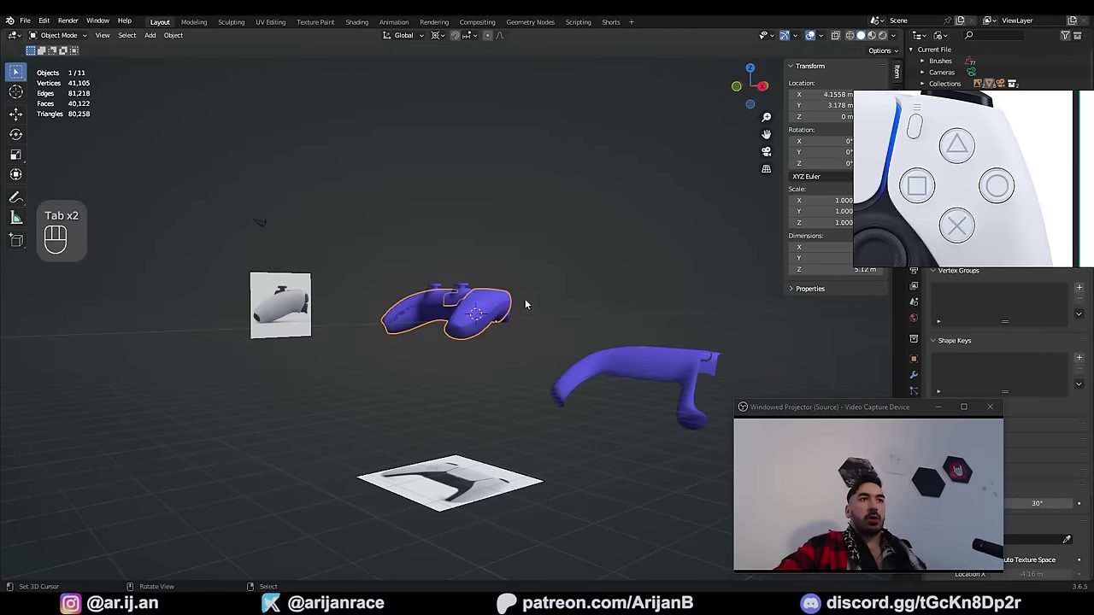
key(shift+d)
click(578, 450)
Step: Bevel the seam edge along the grip's side very narrowly with 1 segment and delete the resulting faces to form a gap
scroll(578, 447, up, 3)
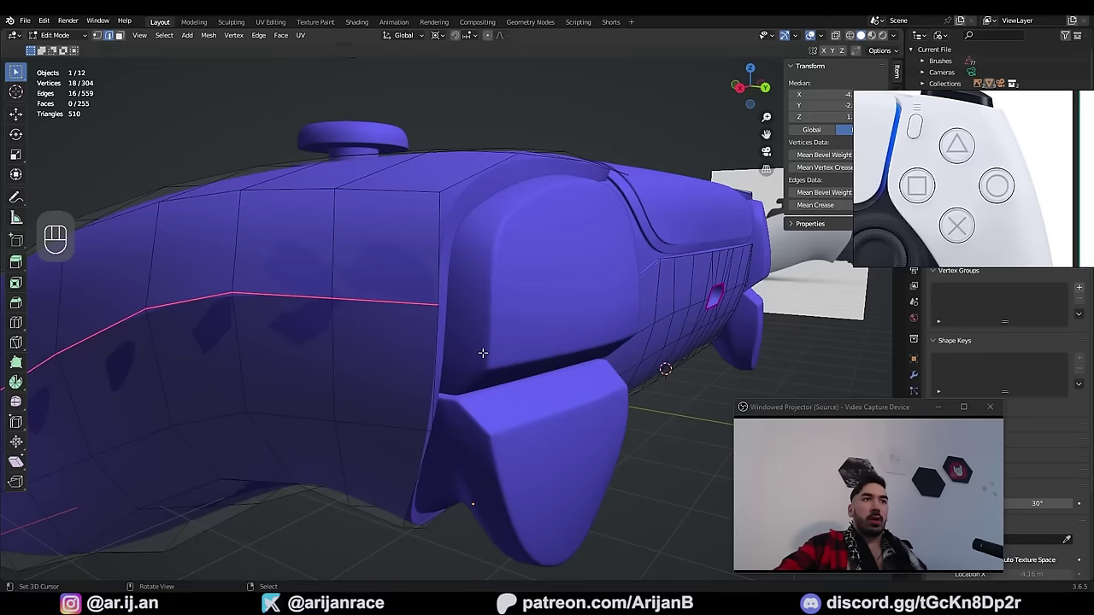
scroll(483, 352, up, 2)
key(ctrl+b)
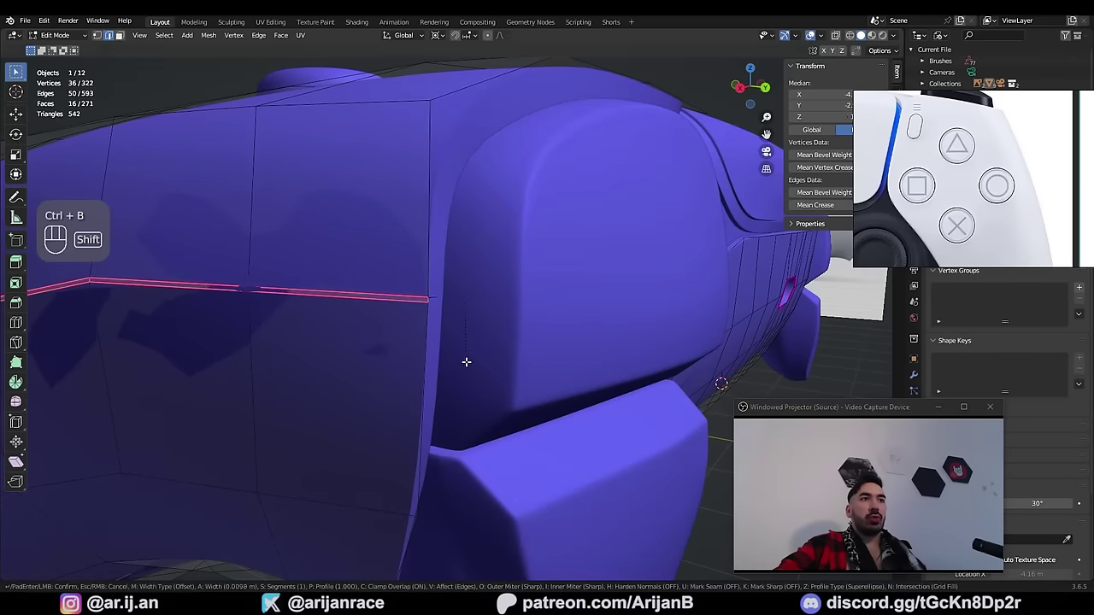
click(466, 362)
middle_drag(466, 361, 544, 333)
key(x)
click(514, 360)
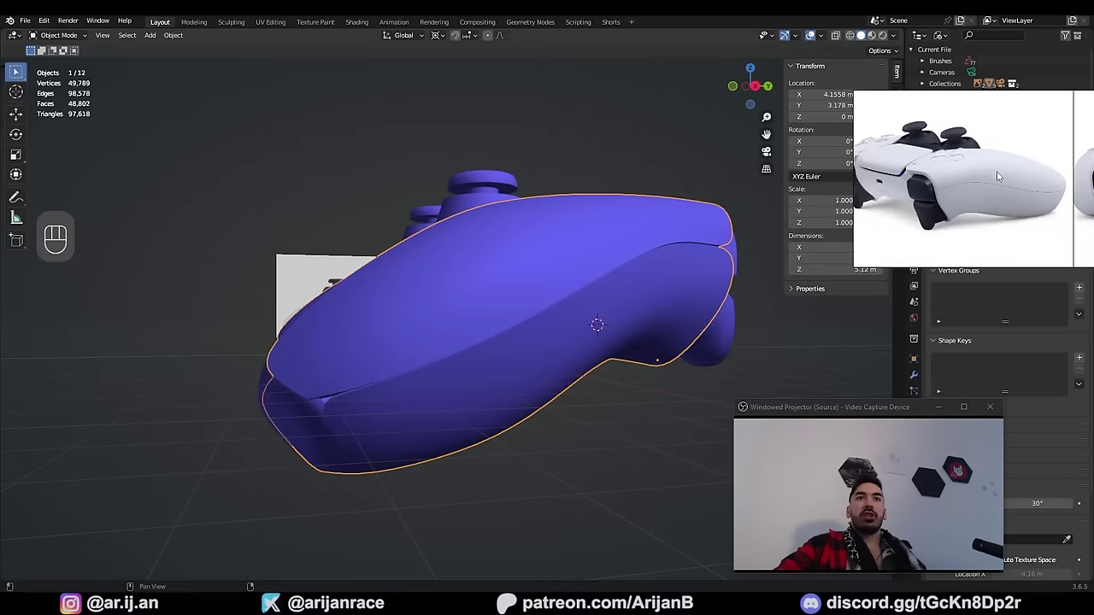
Step: Set the outer shell's viewport subdivision level to 1 and apply its Subdivision modifier
scroll(1018, 168, up, 5)
key(ctrl+z)
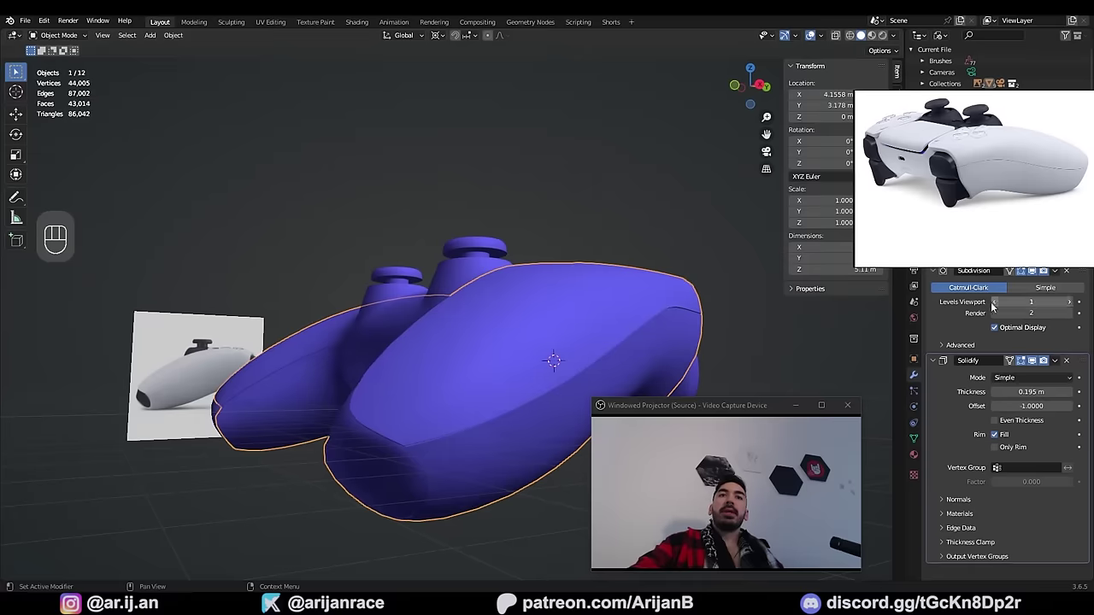
key(ctrl+a)
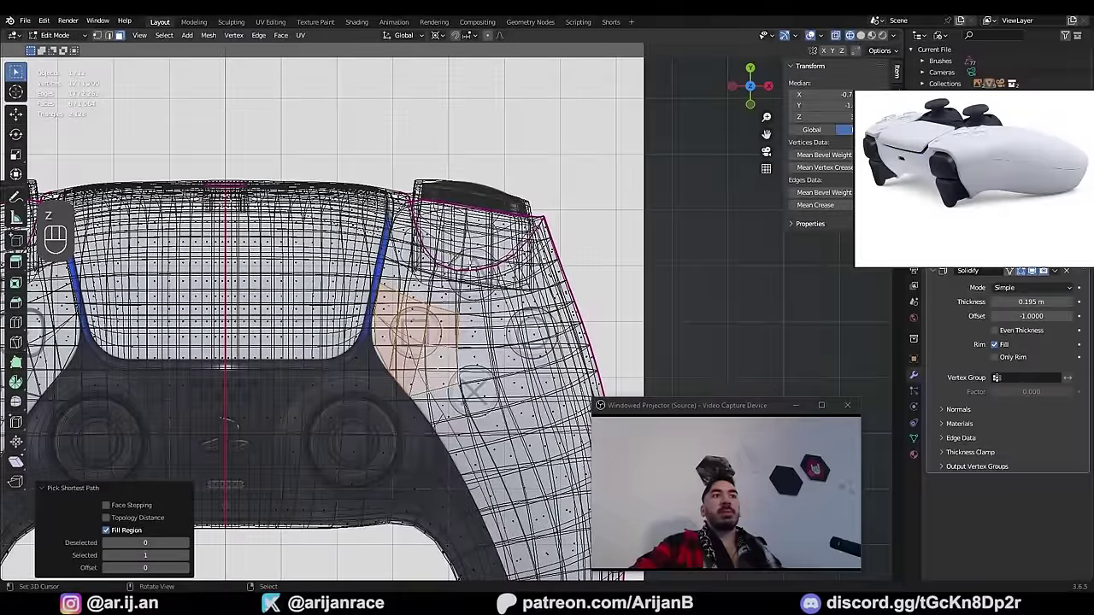
Step: Select the three-by-three face block around the triangle button and check its position against the top reference in wireframe
scroll(445, 328, up, 1)
key(z)
key(3)
click(453, 231)
ctrl+shift+click(508, 296)
key(z)
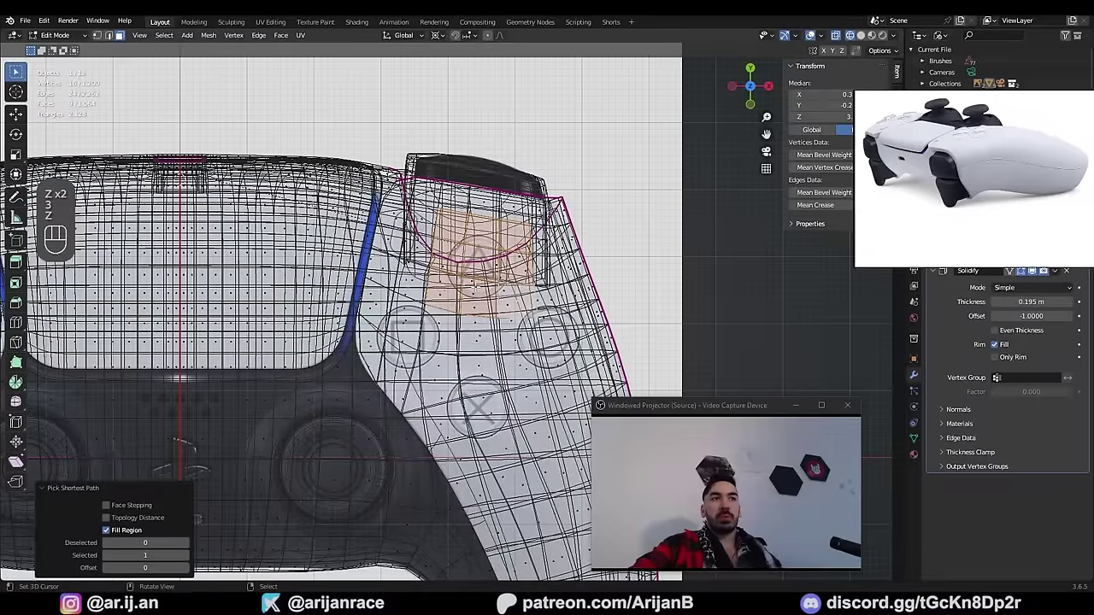
shift+middle_drag(489, 284, 496, 302)
scroll(496, 303, up, 1)
scroll(462, 325, down, 2)
Step: Select the face block around the square button beside the touchpad and compare it with the reference outline
key(z)
click(388, 355)
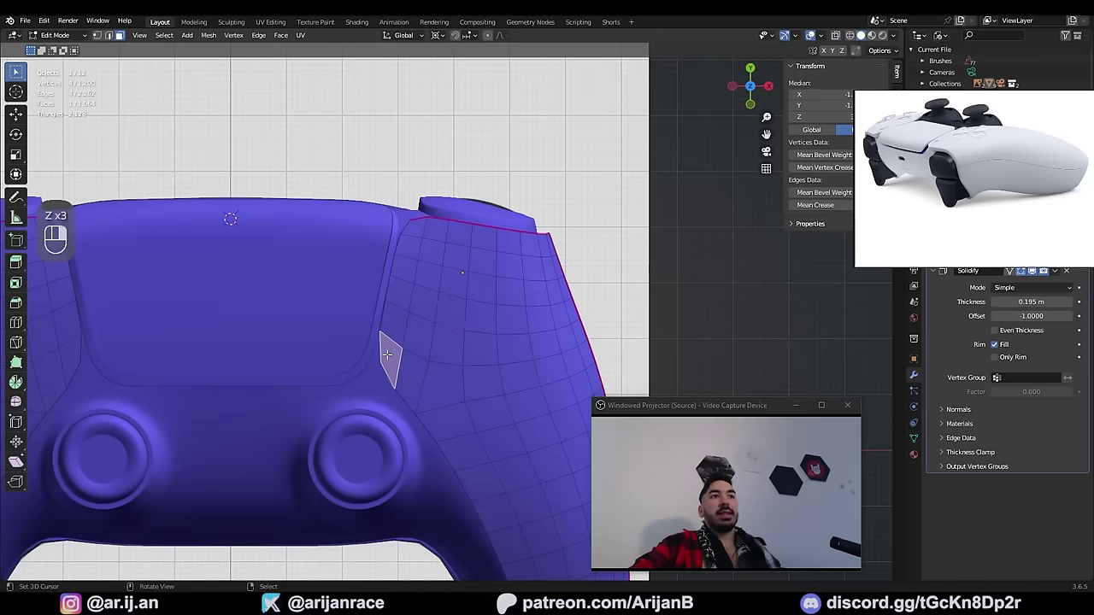
ctrl+shift+click(443, 318)
scroll(427, 354, up, 2)
key(shift+z)
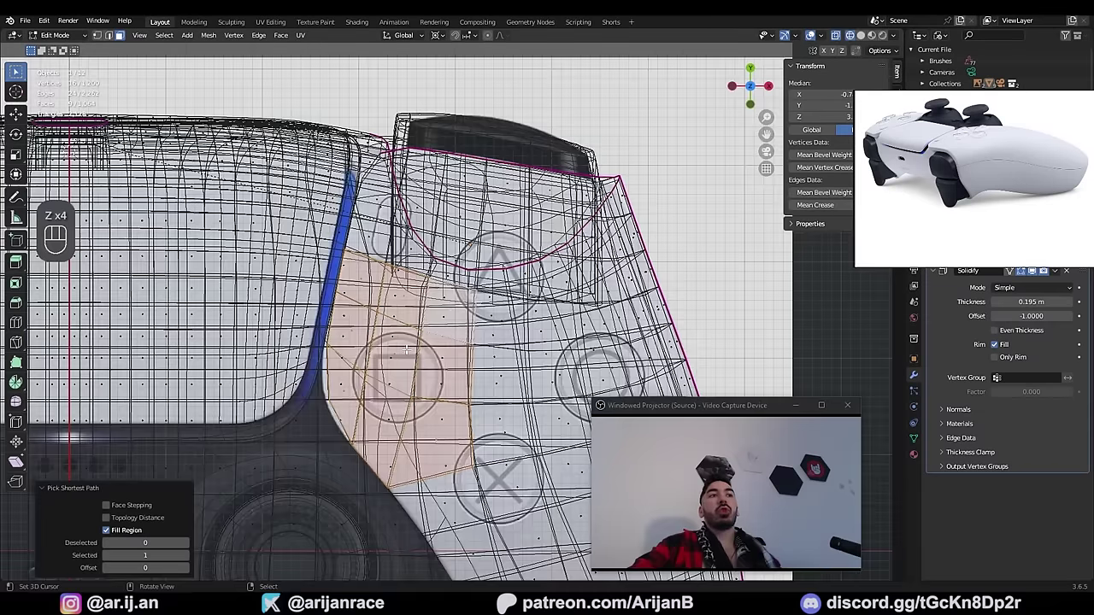
key(shift+z)
Step: Reselect the triangle button's face block and compare its spacing with the square button's outline
scroll(408, 353, down, 2)
click(469, 266)
key(shift+z)
ctrl+shift+click(509, 317)
scroll(510, 317, up, 2)
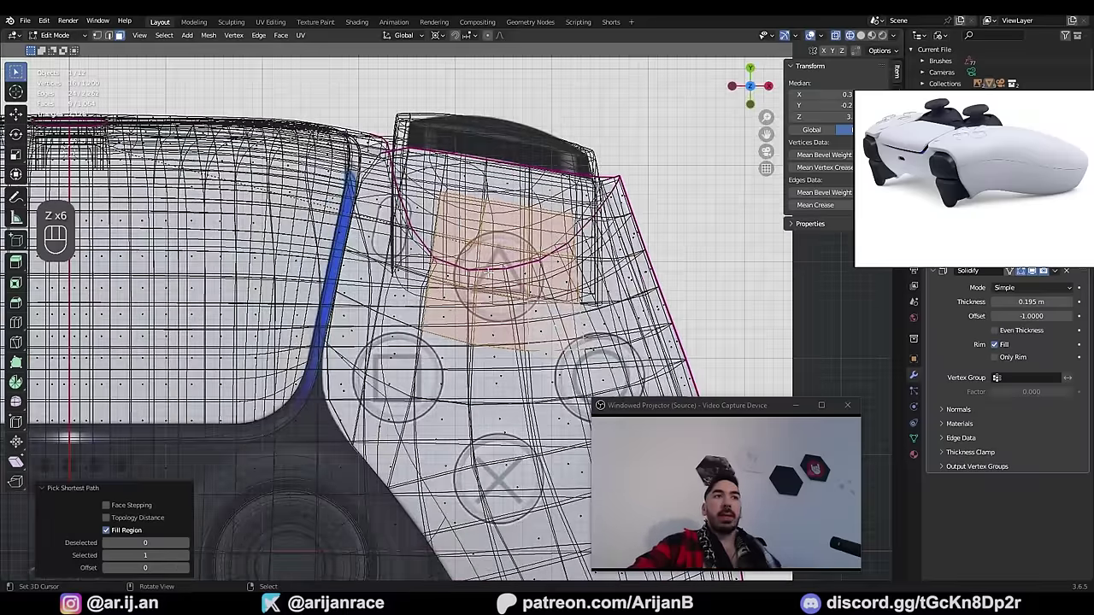
scroll(510, 317, down, 2)
Step: Select the face block around the circle button near the grip's outer edge and compare it with the reference in wireframe
key(shift+z)
shift+middle_drag(518, 330, 453, 311)
click(462, 306)
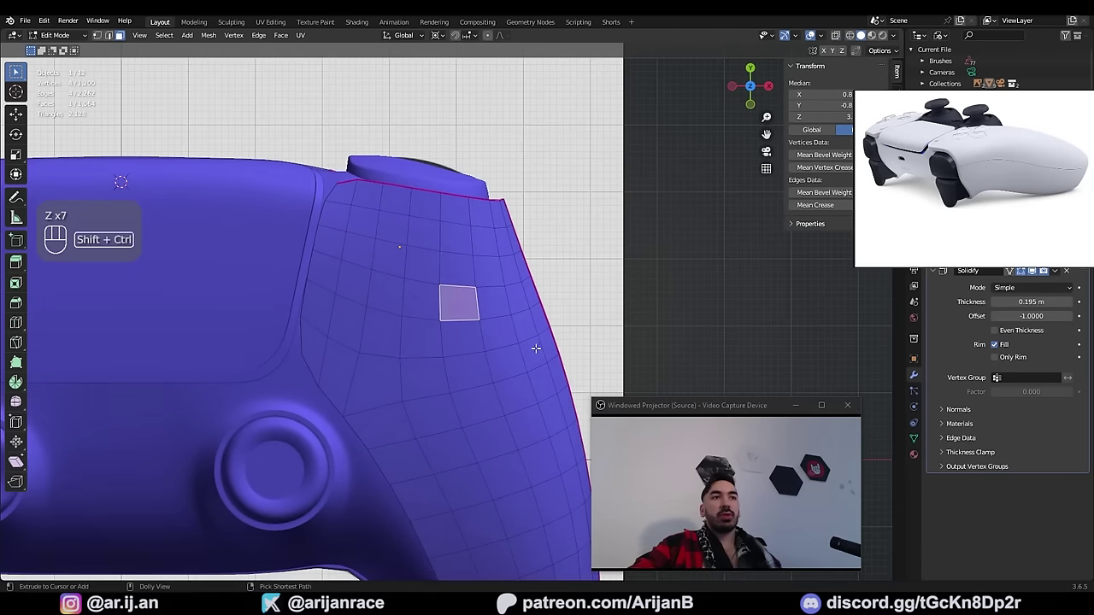
ctrl+shift+click(534, 351)
key(shift+z)
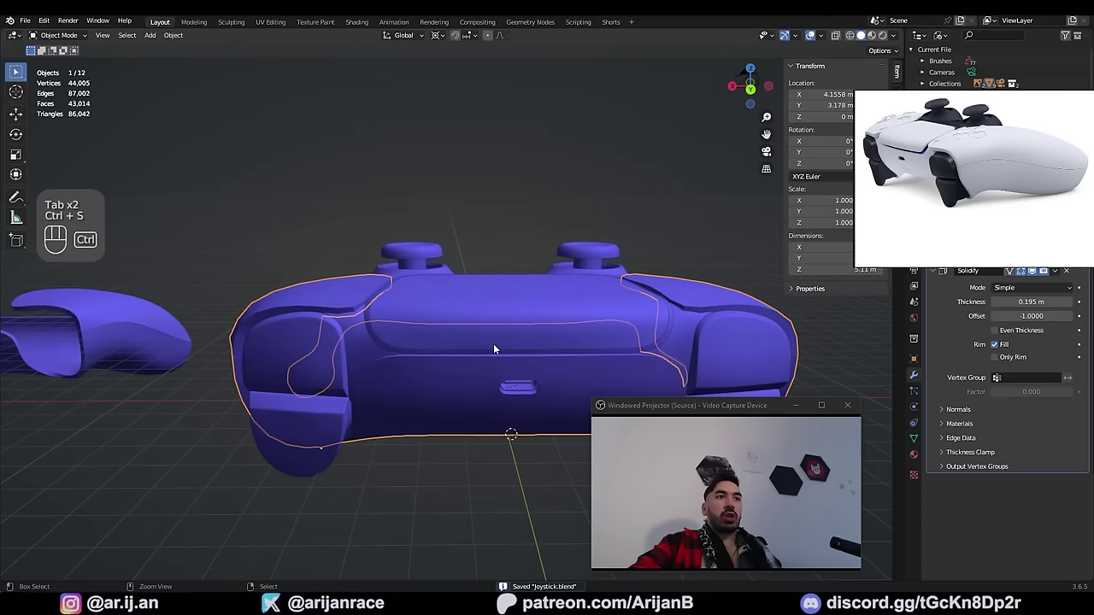
Step: Add a level 1 Subdivision modifier to the outer shell, move it above Solidify and apply it
key(ctrl+1)
middle_drag(493, 344, 409, 346)
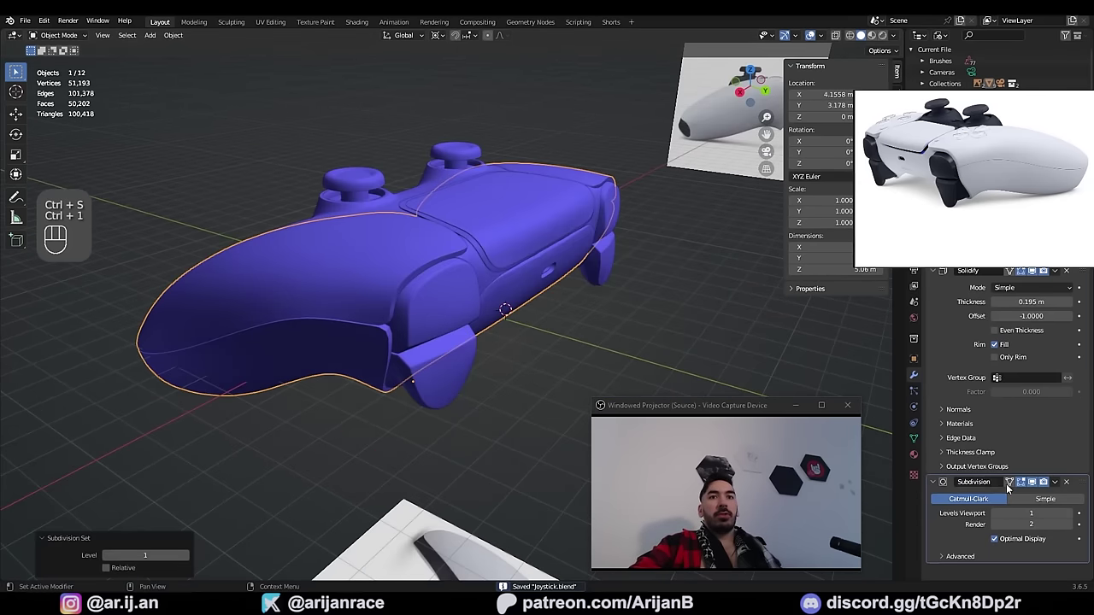
drag(1081, 482, 1081, 272)
right_drag(1013, 213, 1005, 141)
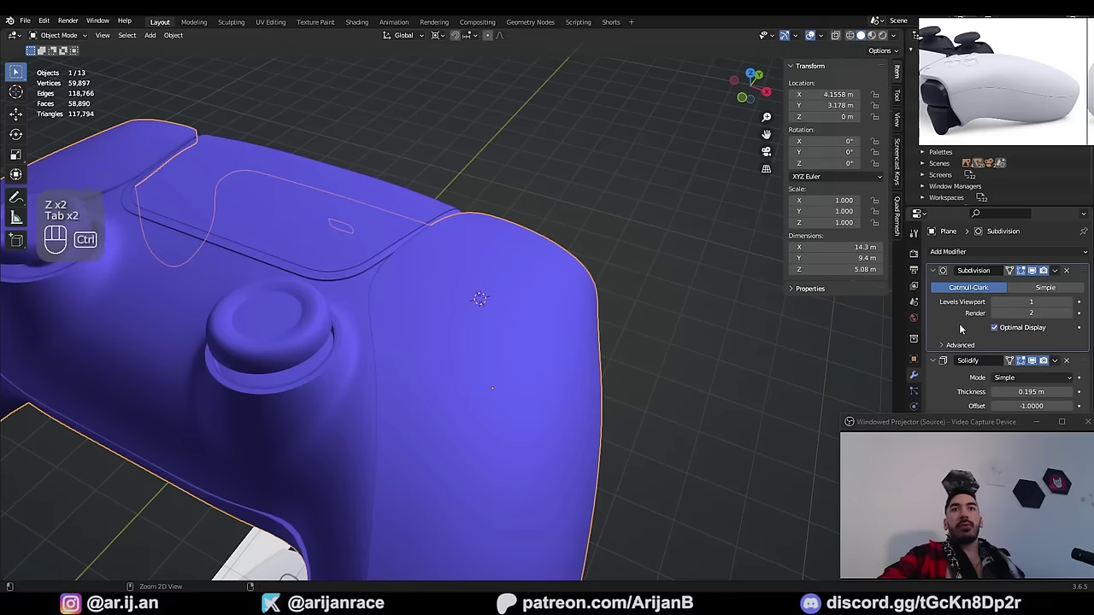
key(ctrl+a)
Step: Select the four-by-four face block over the triangle button in top view and check it against the reference
key(Tab)
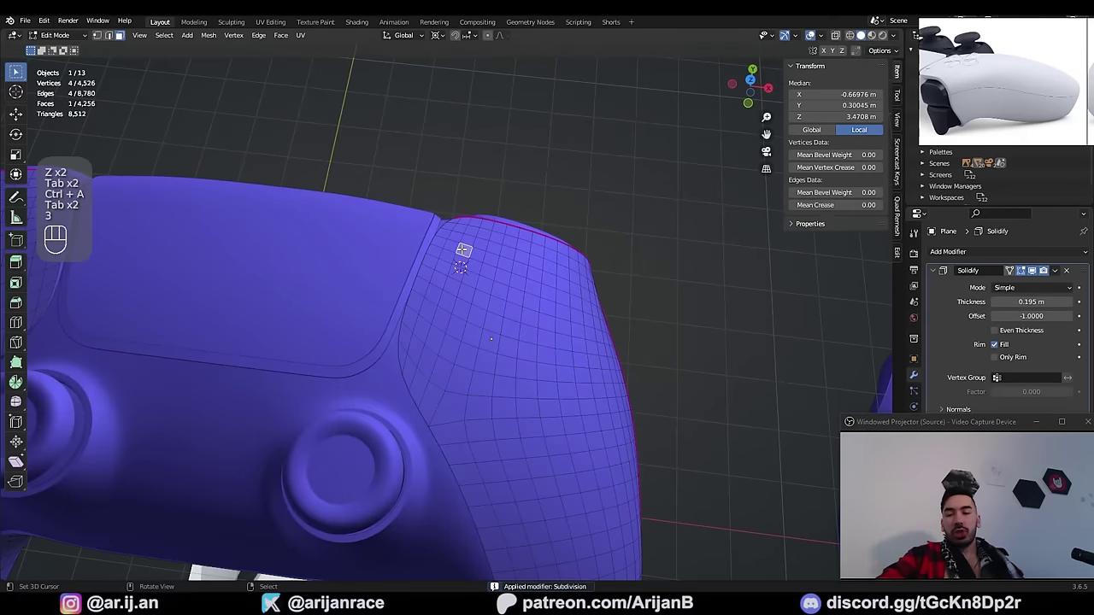
key(KP_7)
key(z)
key(z)
scroll(513, 290, up, 2)
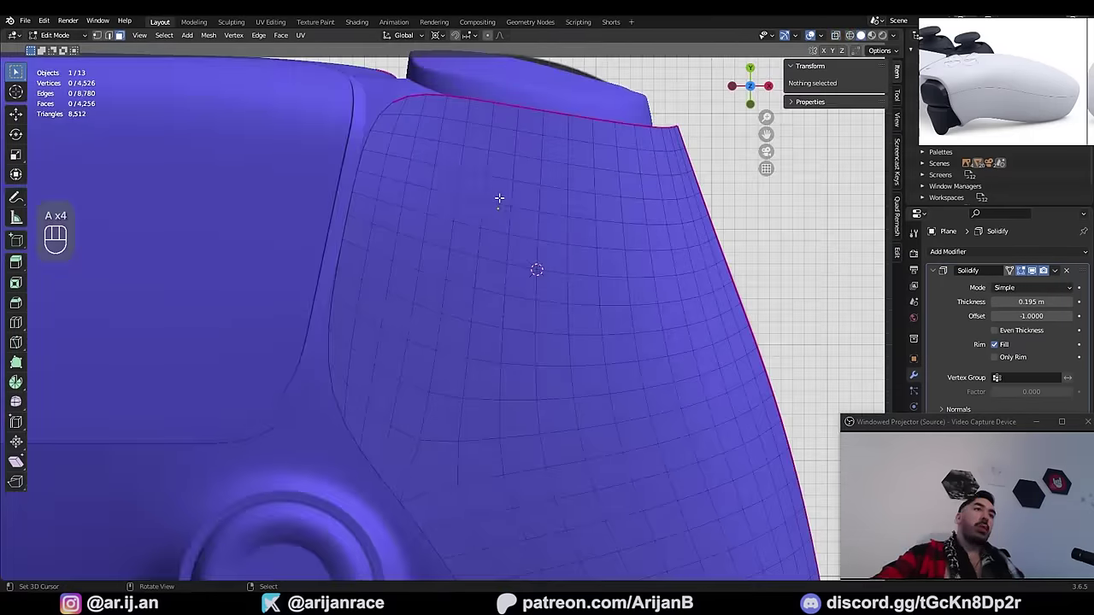
click(499, 198)
ctrl+shift+click(585, 293)
key(z)
key(z)
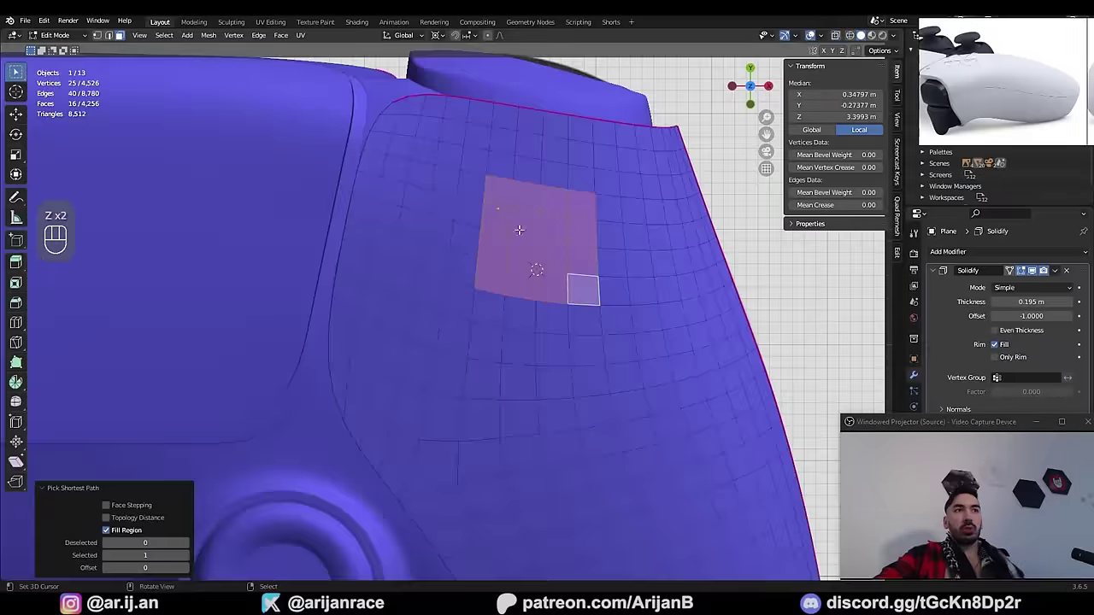
Step: Add the four-by-four face blocks around the square and cross buttons to the selection
shift+click(453, 306)
ctrl+shift+click(362, 374)
key(z)
key(z)
shift+middle_drag(449, 427, 401, 341)
shift+click(434, 377)
ctrl+shift+click(583, 450)
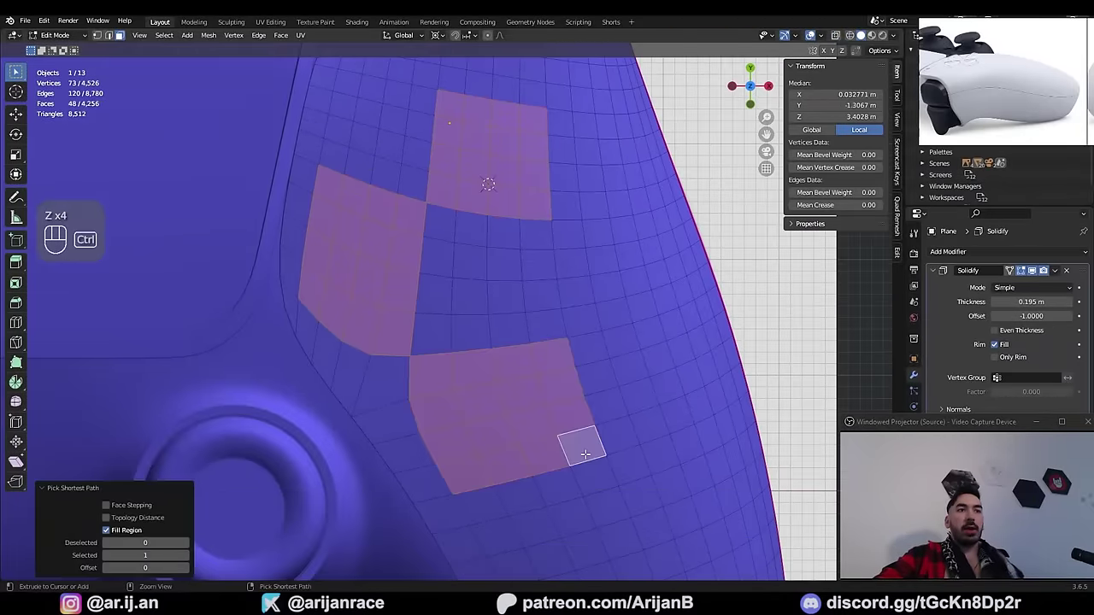
Step: Add the circle button's face block to the selection and compare all four blocks with the reference in wireframe
key(z)
key(z)
shift+click(566, 253)
ctrl+shift+click(655, 319)
key(z)
scroll(559, 335, down, 3)
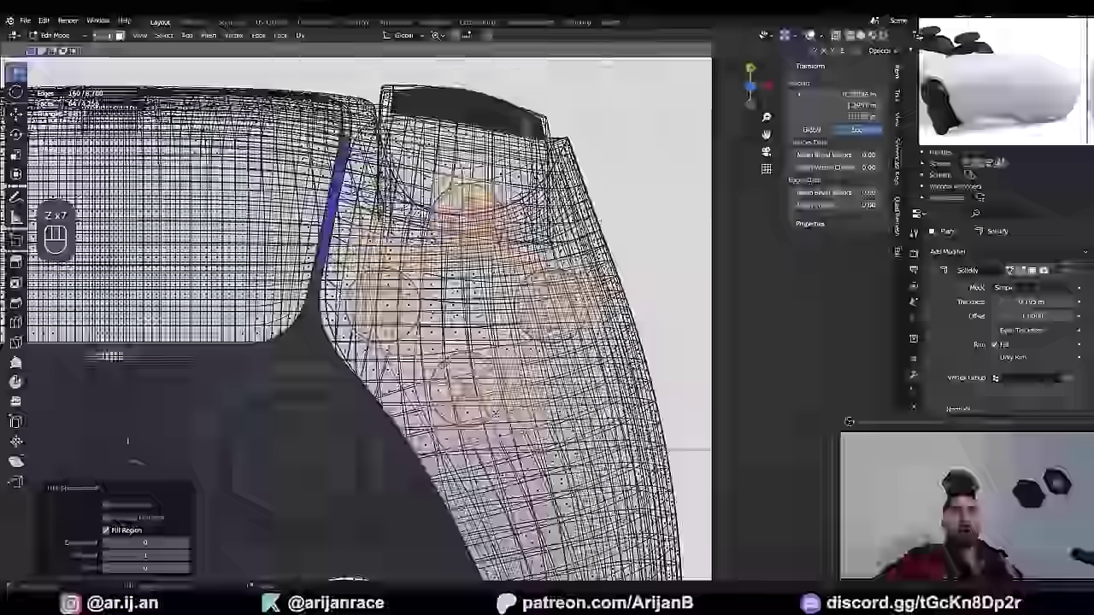
key(z)
key(z)
scroll(513, 312, up, 4)
scroll(474, 355, down, 2)
scroll(440, 329, up, 2)
mouse_move(384, 325)
shift+middle_down()
mouse_move(486, 337)
mouse_move(444, 333)
shift+middle_up()
key(z)
scroll(427, 335, down, 2)
scroll(485, 336, up, 1)
scroll(444, 332, down, 1)
Step: Try to inset the four button blocks by about 0.109 m and round them with LoopTools Circle
key(i)
click(512, 416)
key(w)
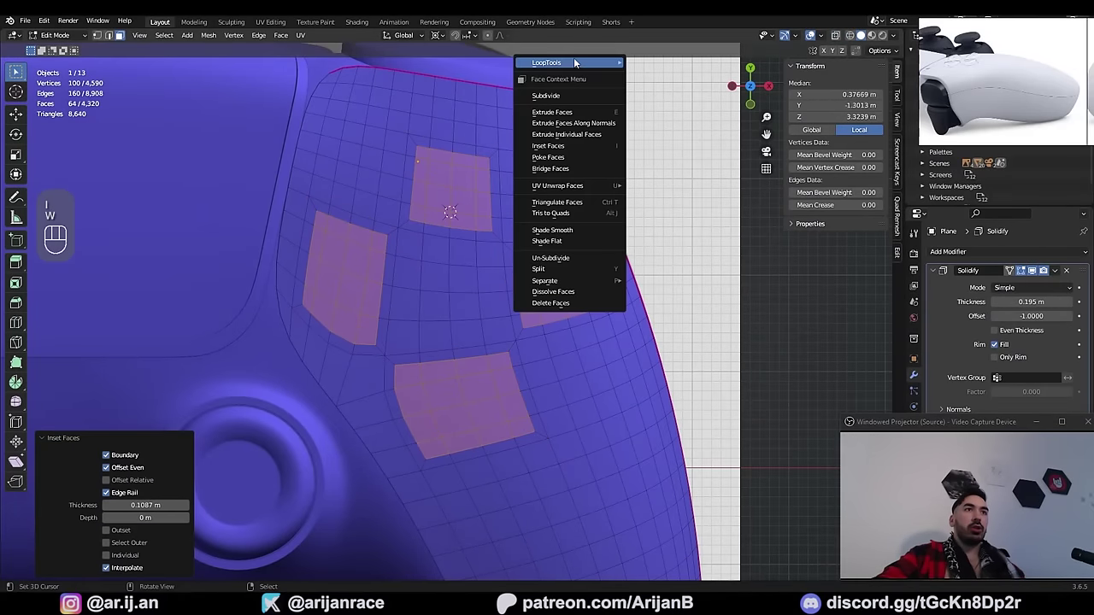
mouse_move(576, 65)
click(679, 75)
key(s)
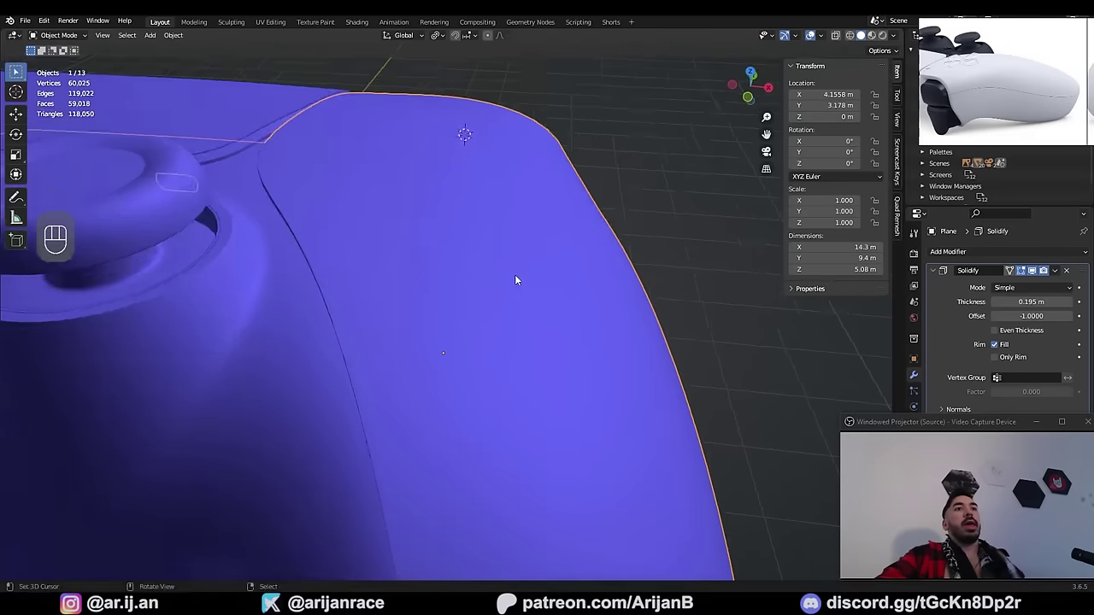
Step: Inspect the shell's shading and undo the inset and rounding of the four button blocks
middle_drag(515, 279, 639, 287)
key(Tab)
key(ctrl+z)
key(ctrl+z)
key(ctrl+z)
key(ctrl+z)
key(ctrl+z)
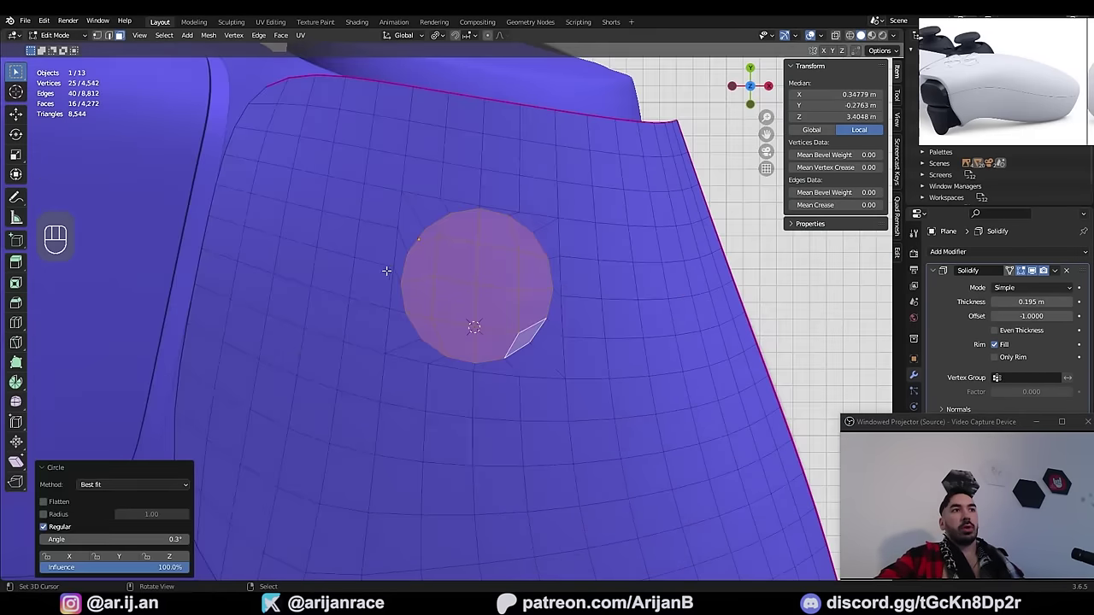
Step: Slide the vertices around the upper side of the round triangle-button outline to even out the surrounding faces
key(1)
click(393, 266)
shift+middle_drag(432, 295, 463, 318)
scroll(463, 318, up, 1)
key(g)
key(g)
click(441, 293)
key(g)
click(557, 208)
key(g)
click(564, 211)
Step: Slide the edges directly above the triangle-button circle and adjust a vertex on its outer side for even spacing
key(2)
right_click(498, 206)
shift+right_click(542, 214)
key(g)
key(g)
click(557, 230)
key(1)
right_click(621, 322)
key(g)
key(g)
click(621, 322)
key(2)
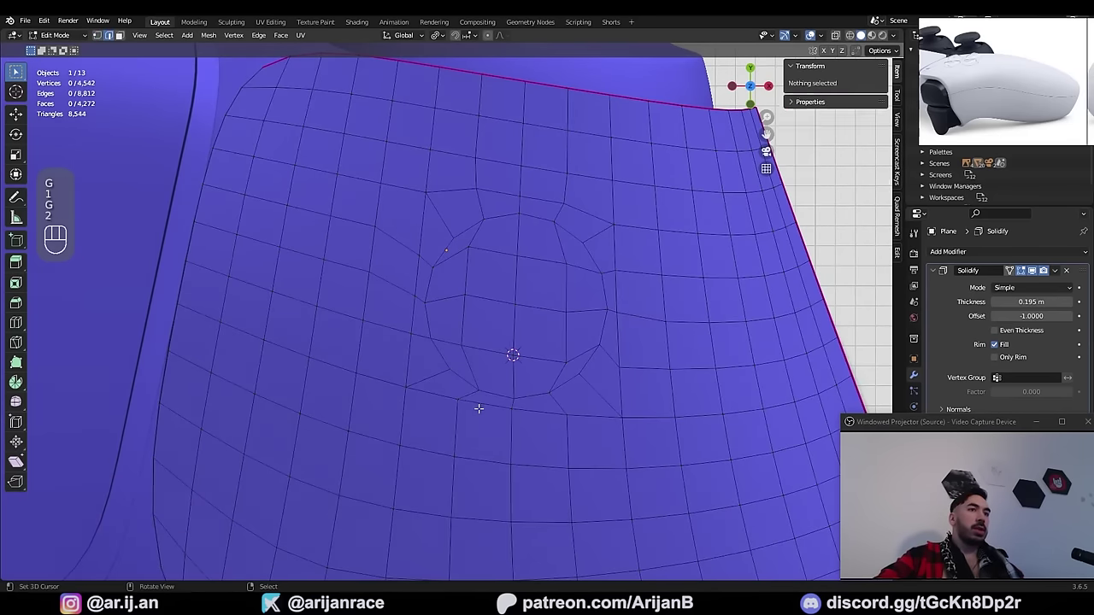
Step: Slide the edges below and beside the triangle-button circle to relax the topology, and inspect the shell's reflections
right_click(483, 405)
shift+right_click(538, 413)
key(g)
key(g)
click(535, 424)
click(449, 316)
key(1)
key(2)
click(630, 309)
click(623, 329)
key(Tab)
scroll(613, 360, down, 5)
middle_drag(613, 361, 523, 292)
middle_drag(528, 337, 444, 379)
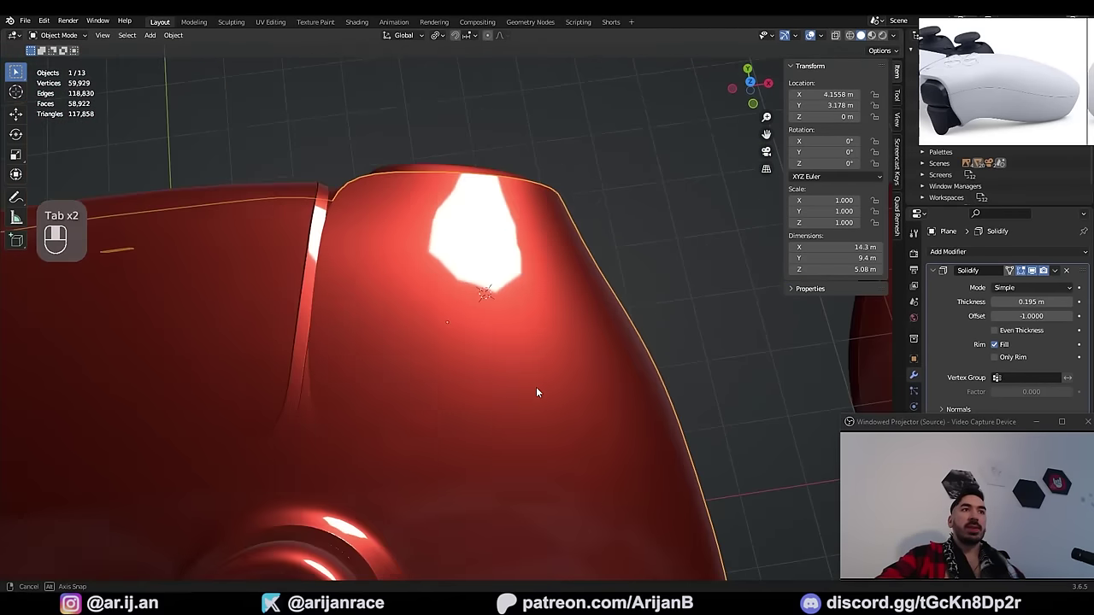
Step: Select the four-by-four face block for the circle button and compare it with the reference in wireframe
key(Tab)
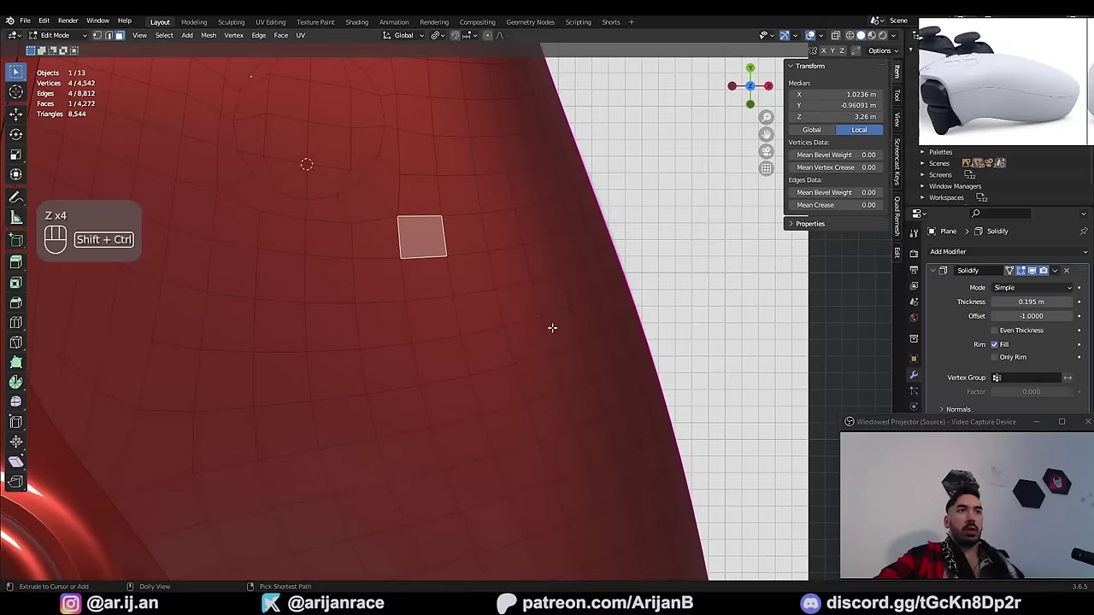
ctrl+shift+click(559, 331)
key(z)
key(shift+z)
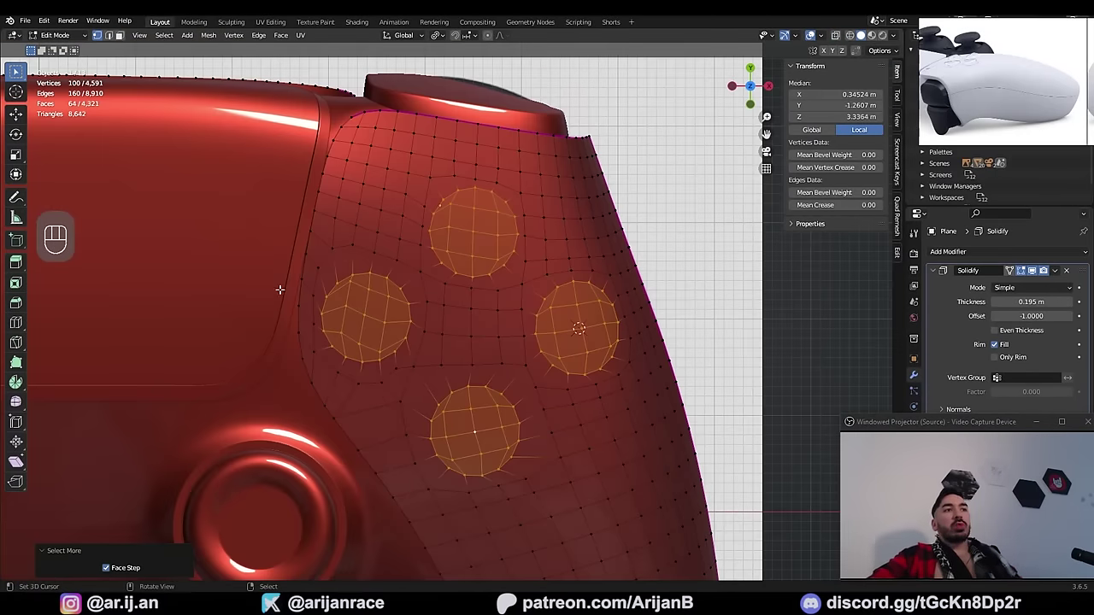
Step: Delete the faces inside the four round button outlines and inspect the resulting openings
key(x)
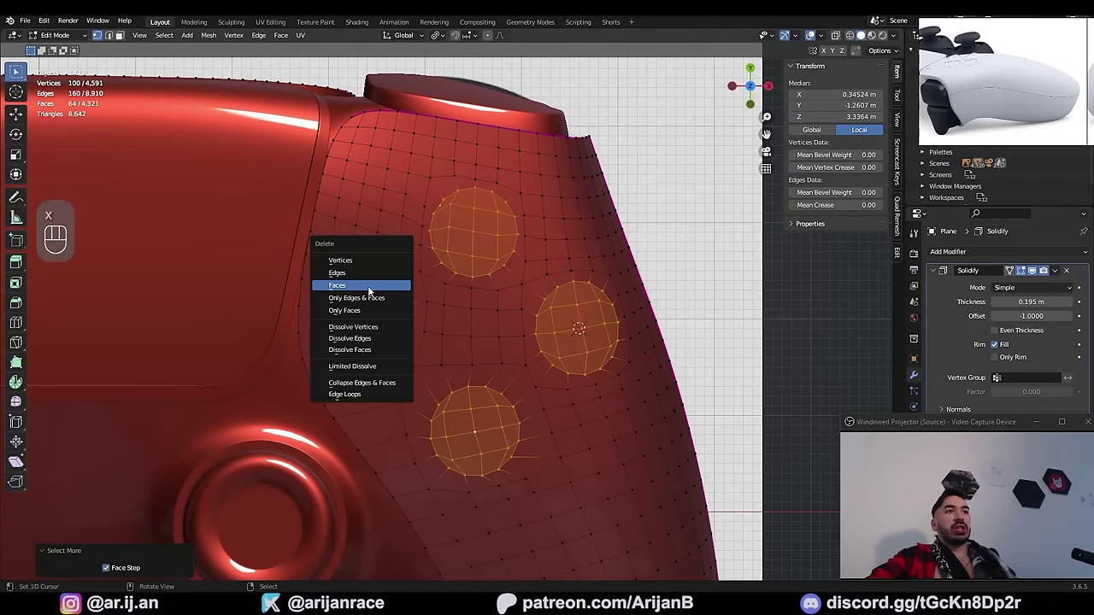
click(369, 292)
middle_drag(459, 245, 438, 311)
key(Tab)
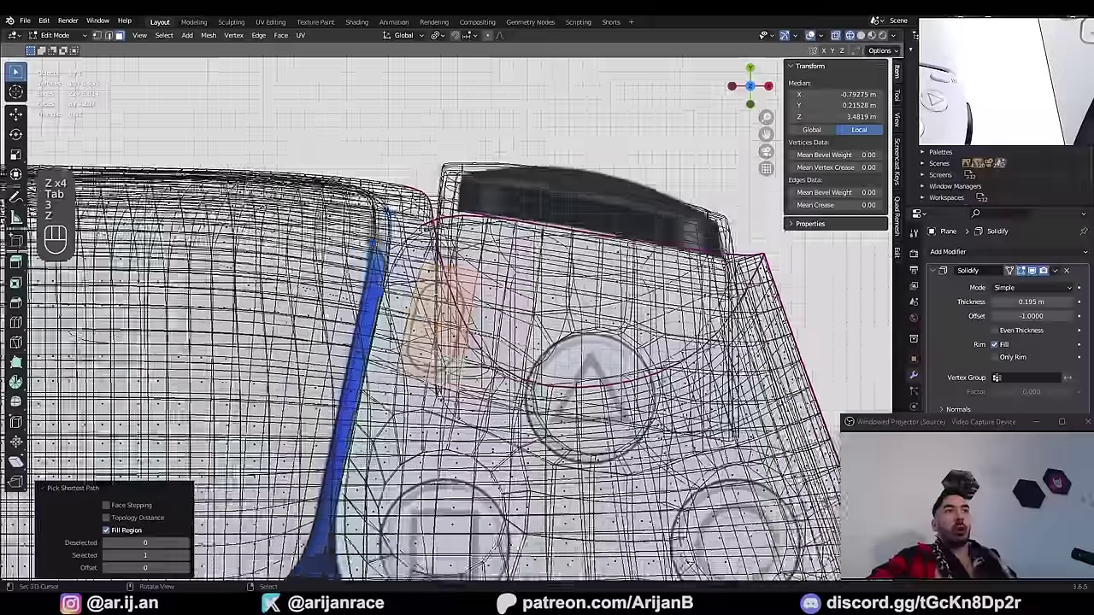
Step: Inset the eight-face block for the small elongated button beside the touchpad by about 0.045 m and delete its faces
key(shift+z)
key(shift+z)
key(shift+z)
key(x)
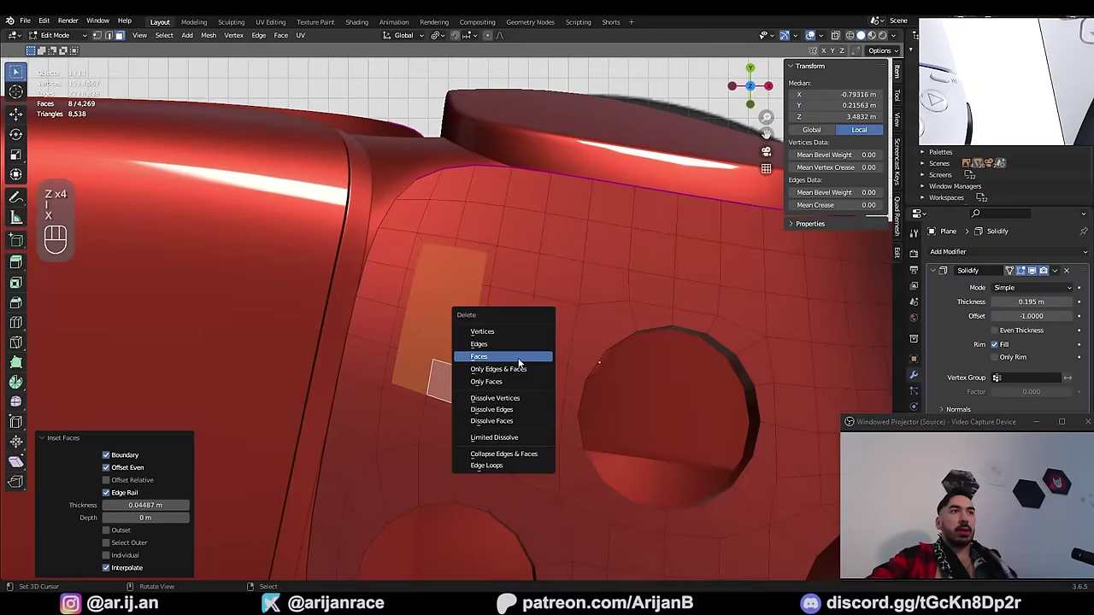
click(520, 357)
Step: Add a level 1 Subdivision modifier to the cut shell and move it above Solidify
key(Tab)
scroll(503, 318, down, 5)
key(ctrl+1)
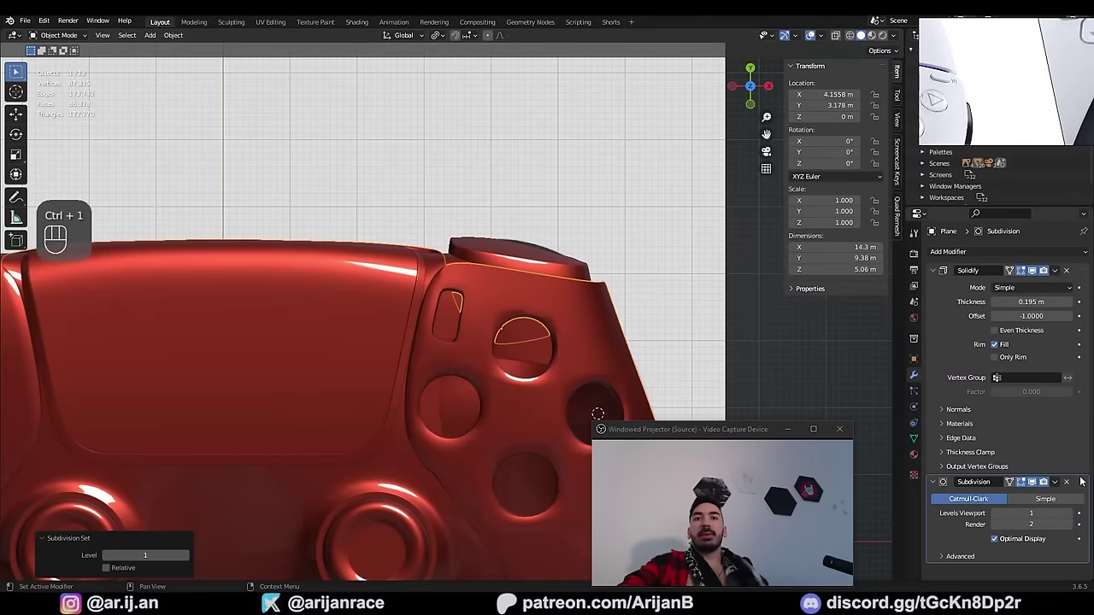
drag(1083, 484, 1083, 272)
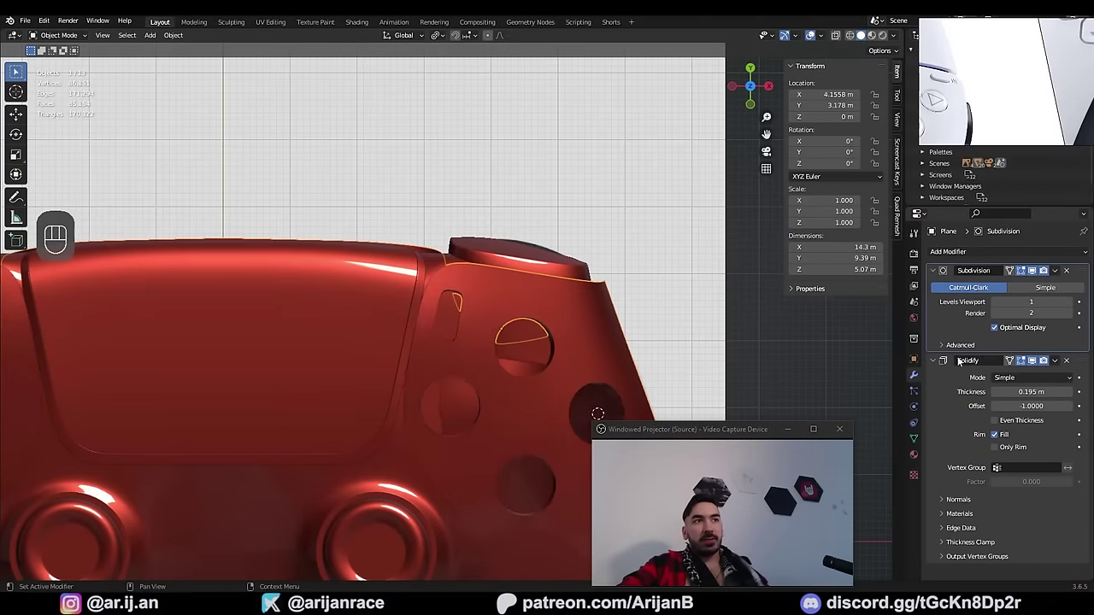
Step: Slide the corner vertices of the elongated opening beside the touchpad to round its ends
scroll(551, 342, up, 2)
click(403, 384)
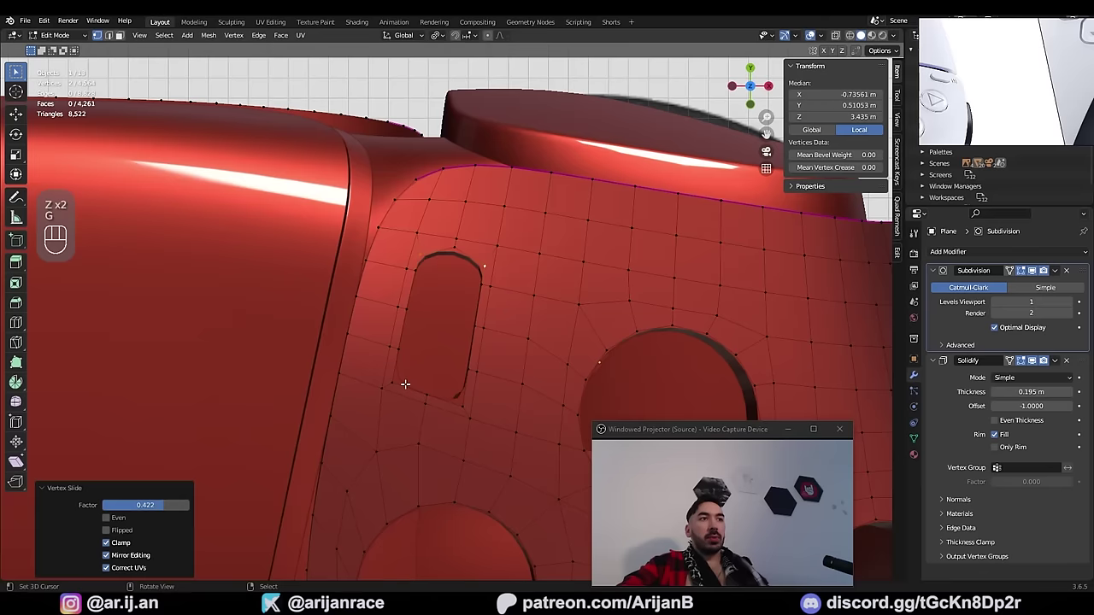
shift+right_click(464, 399)
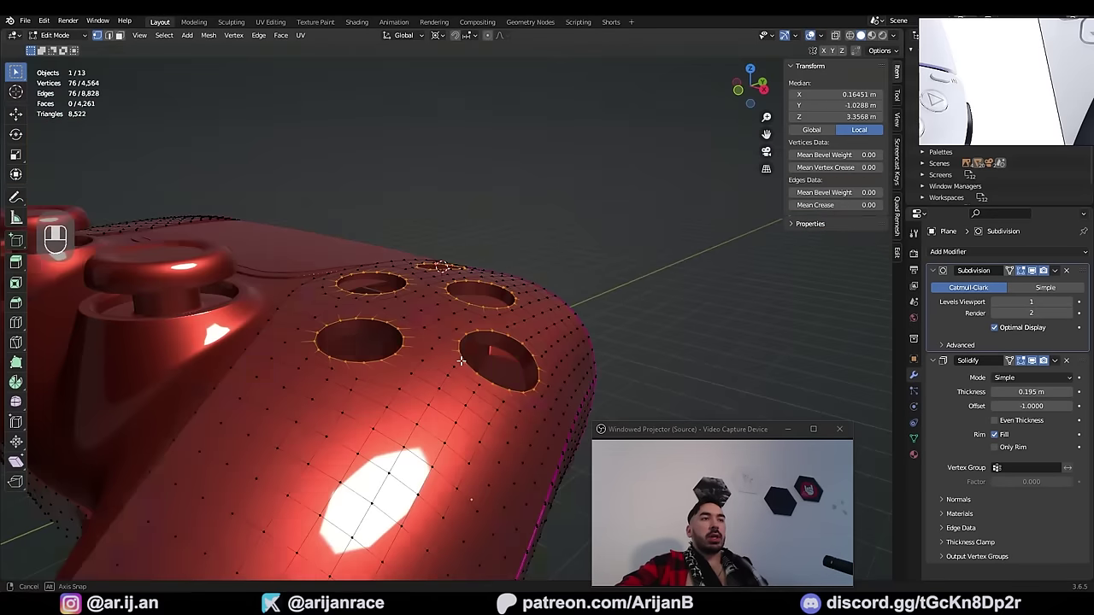
Step: Duplicate the rim loops of all five button openings in place
middle_drag(381, 376, 452, 383)
key(shift+d)
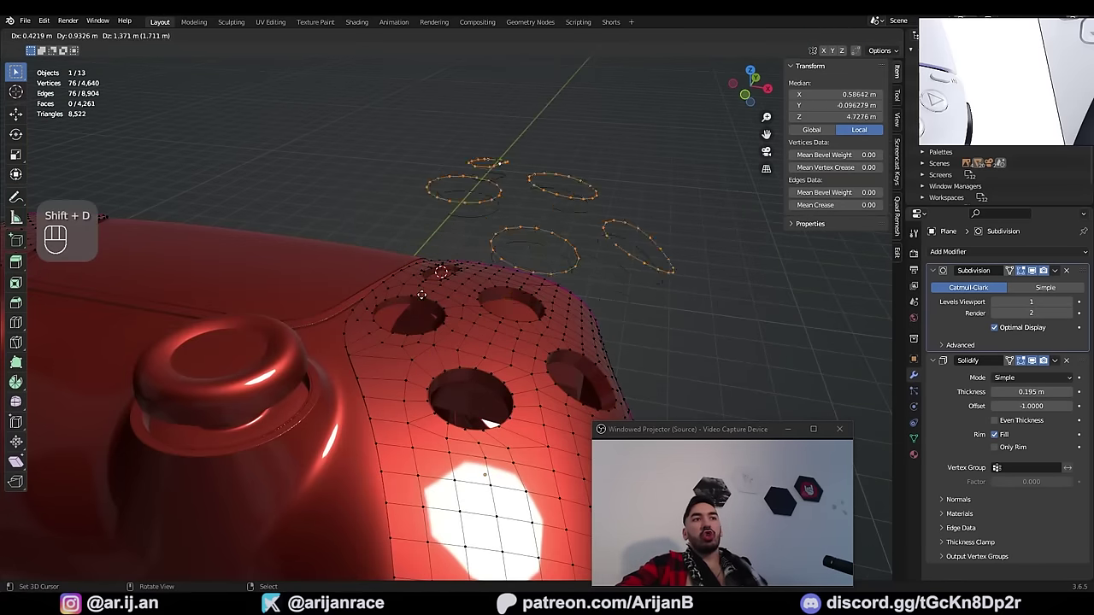
right_click(508, 319)
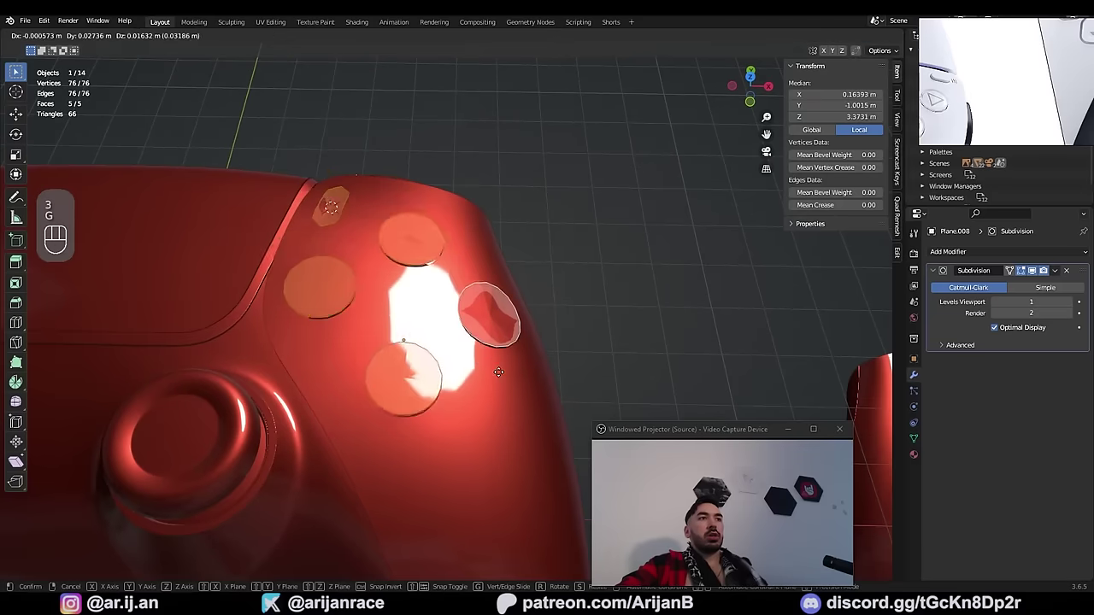
Step: Inset the five filled button faces and shrink them along their normals by about 0.067 m into the openings
middle_drag(500, 367, 496, 403)
key(i)
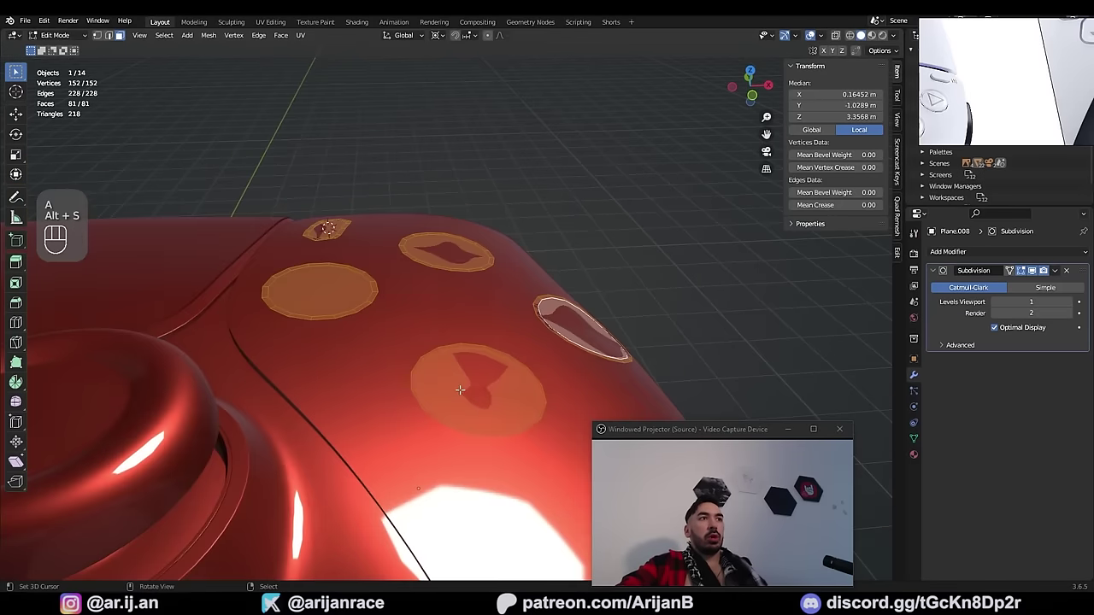
key(alt+s)
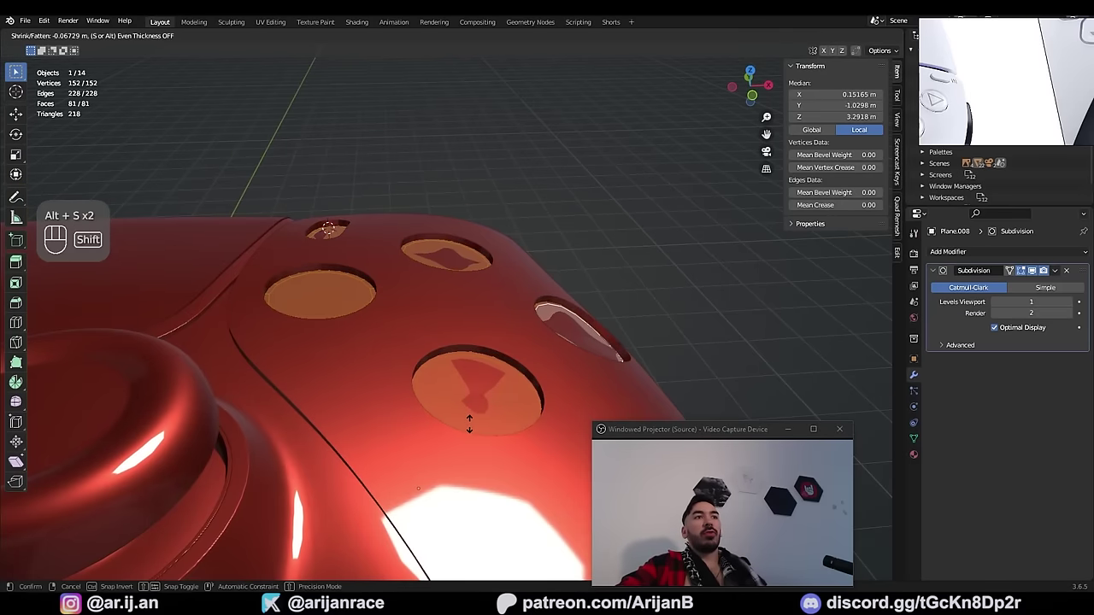
click(469, 424)
Step: Extrude the five button faces and push them outward along their normals above the shell
key(e)
right_click(459, 393)
key(alt+s)
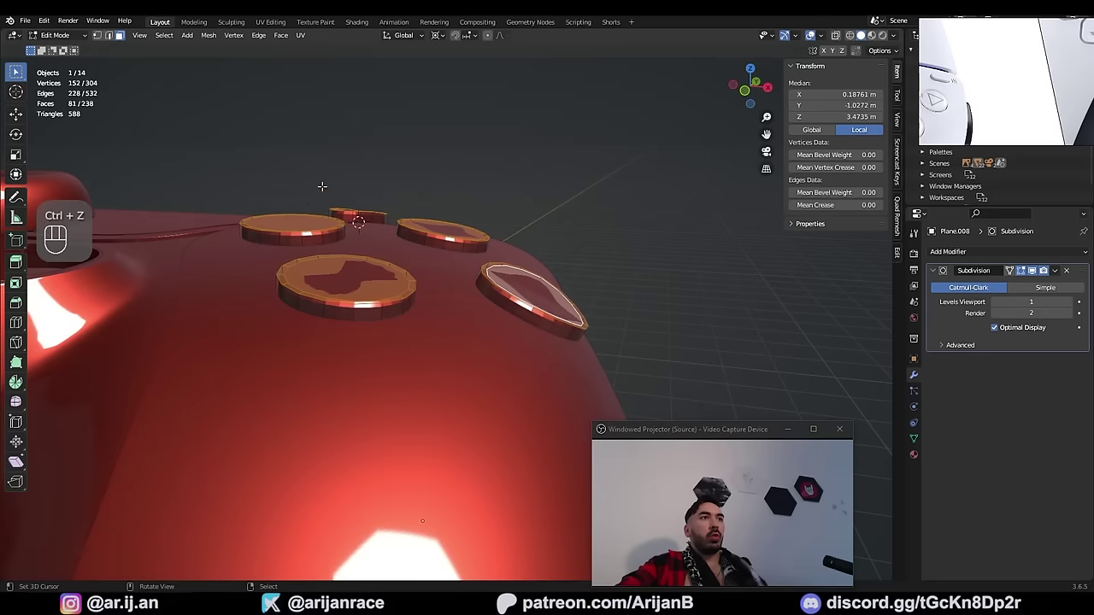
Step: Flatten the raised tops of the five buttons with LoopTools Flatten
middle_drag(322, 185, 214, 176)
key(w)
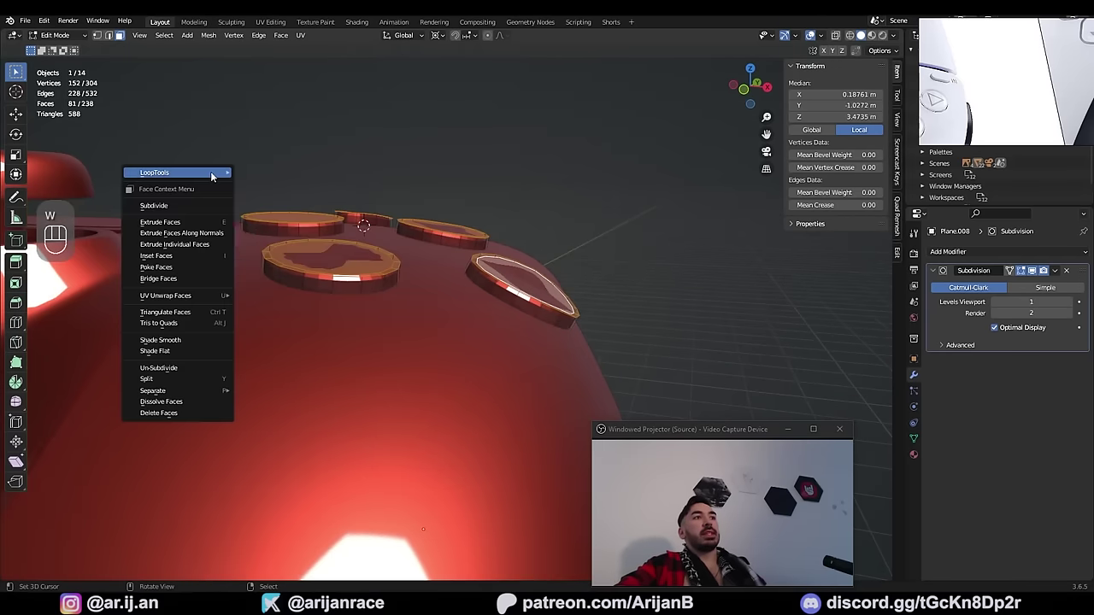
mouse_move(212, 177)
click(270, 208)
Step: Bevel the edge loops around the sides of all five buttons into supporting loops and shade the buttons smooth
middle_drag(270, 207, 488, 294)
key(ctrl+b)
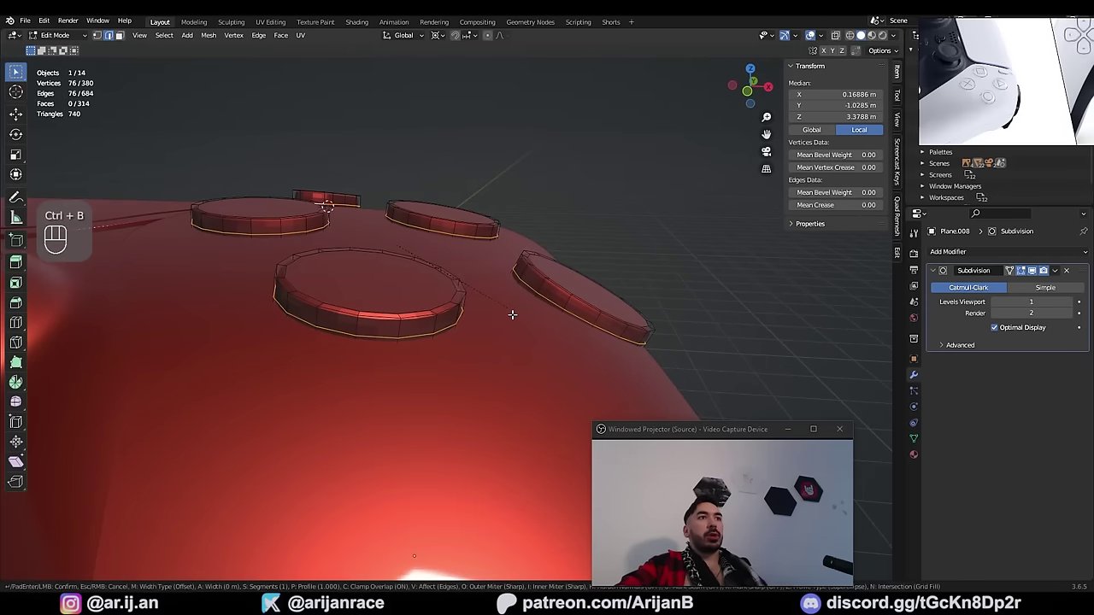
click(560, 369)
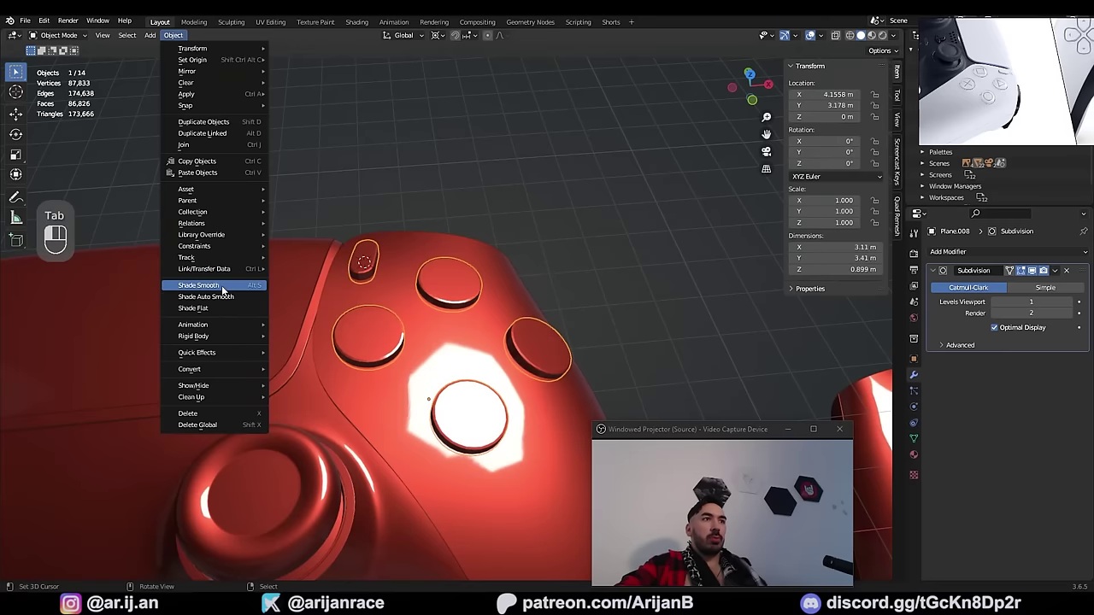
click(225, 289)
middle_drag(384, 321, 407, 336)
Step: Inset the top faces of all five buttons and inspect their rounded rims
key(Tab)
key(3)
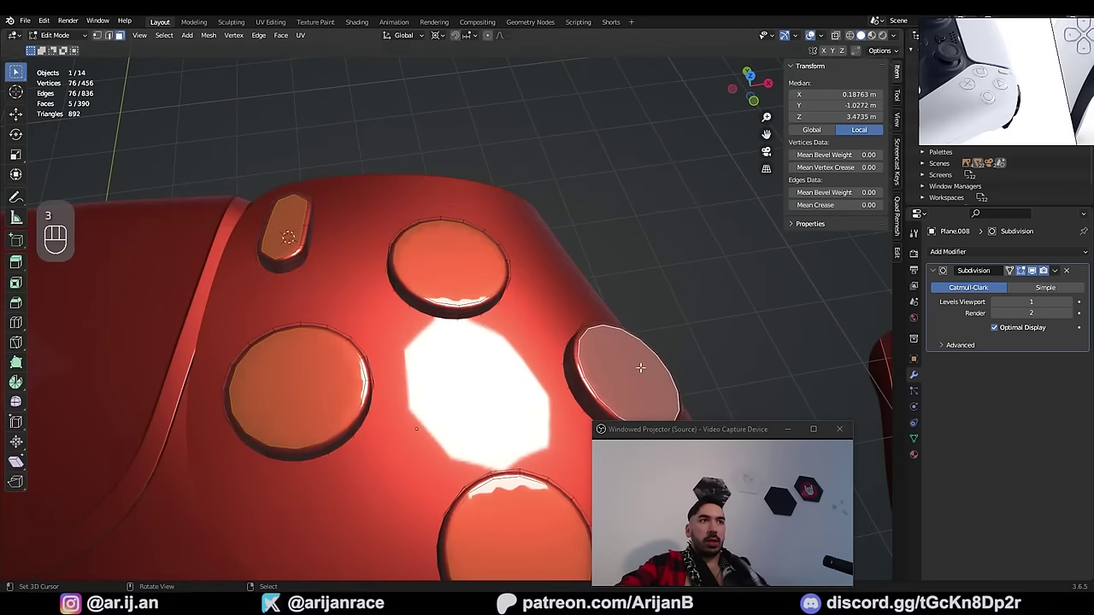
key(i)
click(639, 368)
key(Tab)
middle_drag(414, 295, 430, 344)
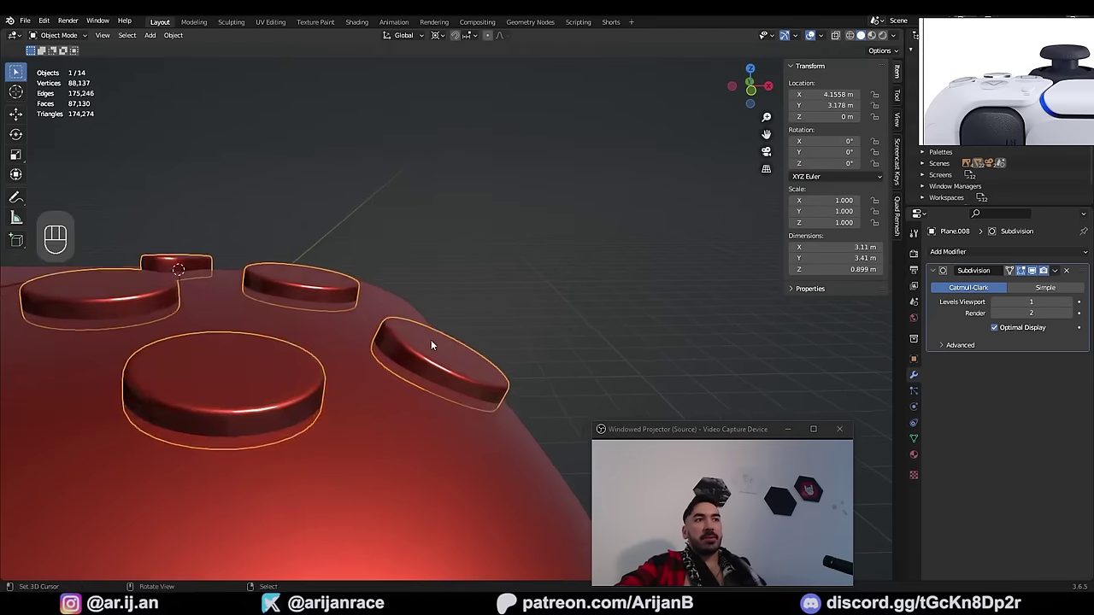
Step: Scale the circle button's top ring along Z by about 0.59 around the 3D cursor at its upper edge
key(Tab)
key(s)
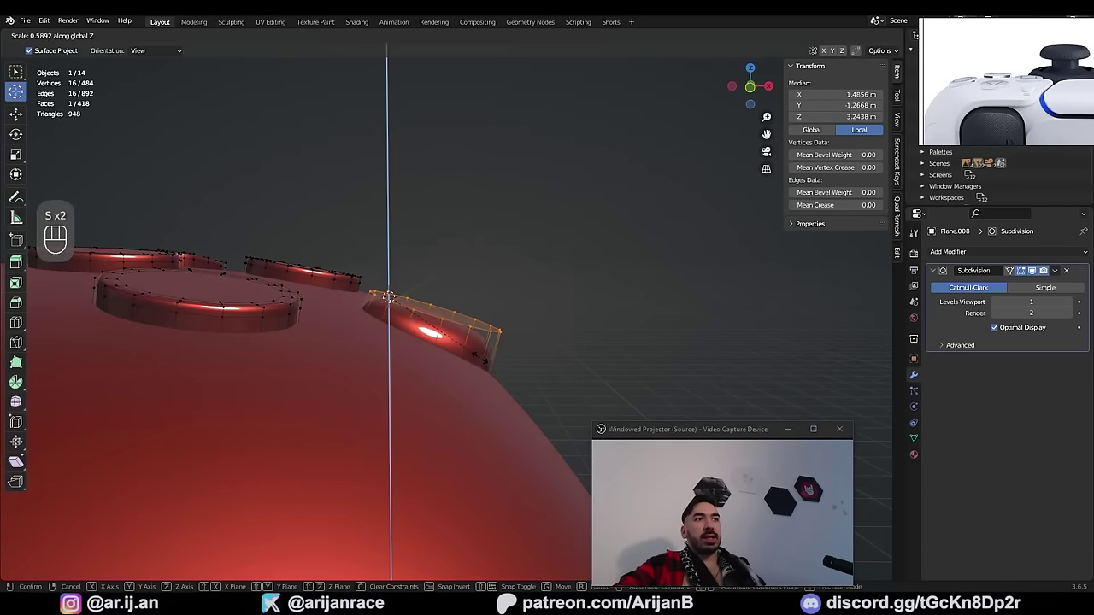
click(468, 363)
Step: Examine the circle button's rescaled top ring and its slope relative to the shell
key(Tab)
key(a)
key(a)
key(a)
key(a)
middle_drag(472, 373, 436, 282)
scroll(433, 436, up, 2)
right_click(437, 284)
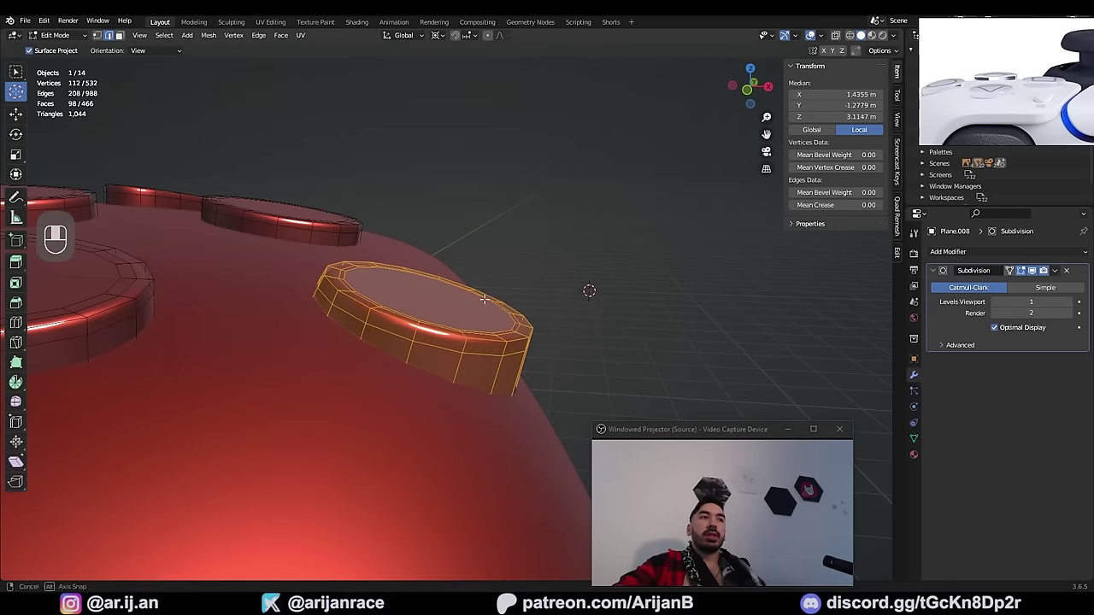
Step: Replace the circle button's top face with a grid fill, span 4 and offset 5, and adjust its outer edge with proportional editing
middle_drag(485, 299, 488, 325)
key(3)
right_click(489, 325)
key(x)
click(488, 325)
key(1)
alt+right_click(353, 347)
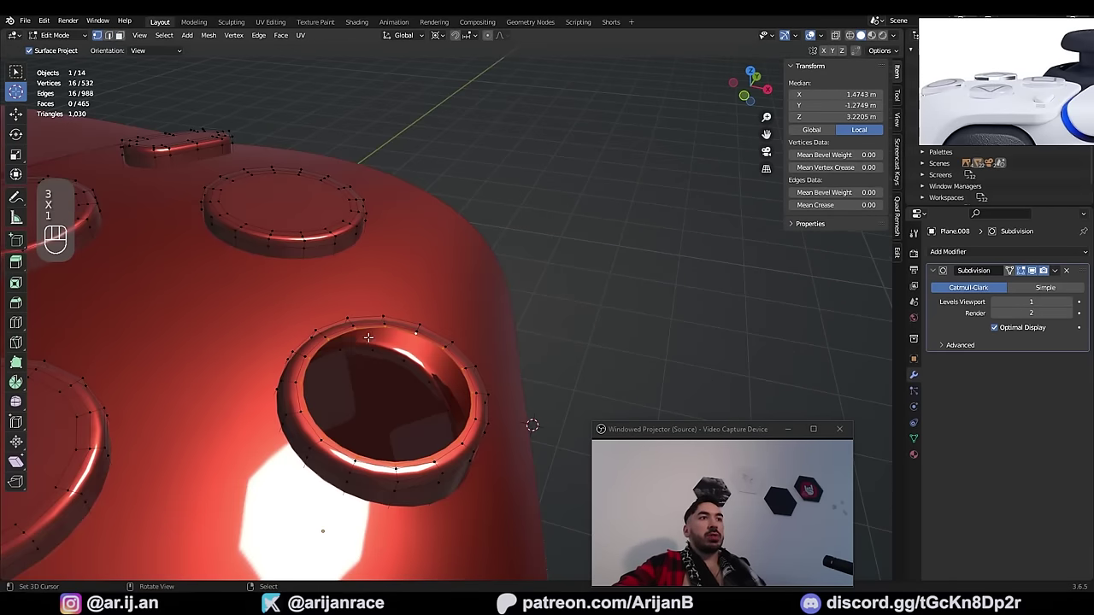
middle_drag(369, 339, 435, 306)
click(280, 36)
click(302, 173)
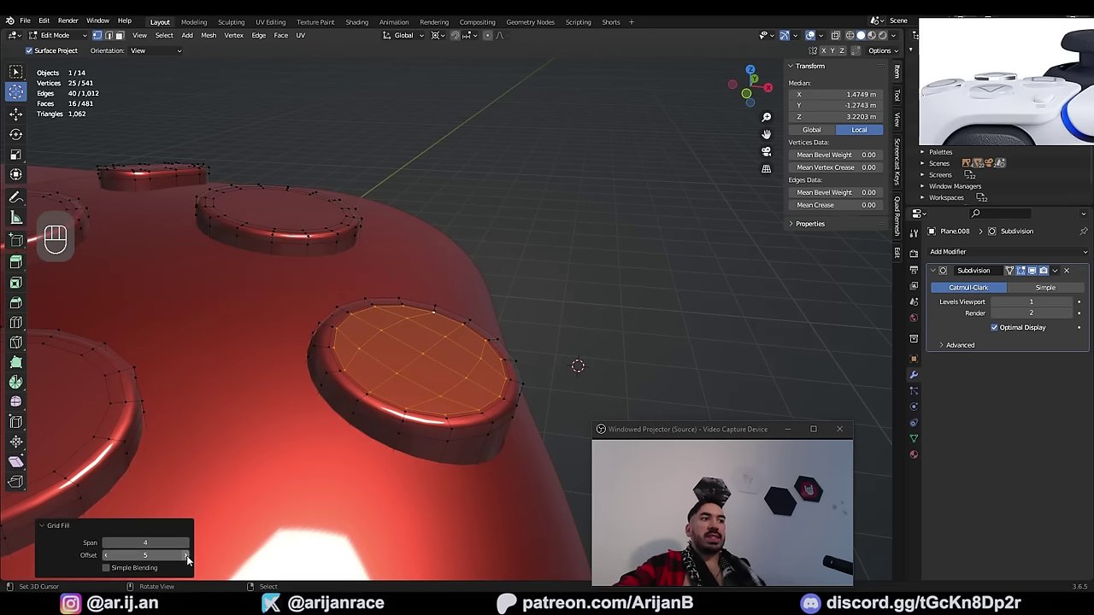
middle_drag(516, 395, 516, 374)
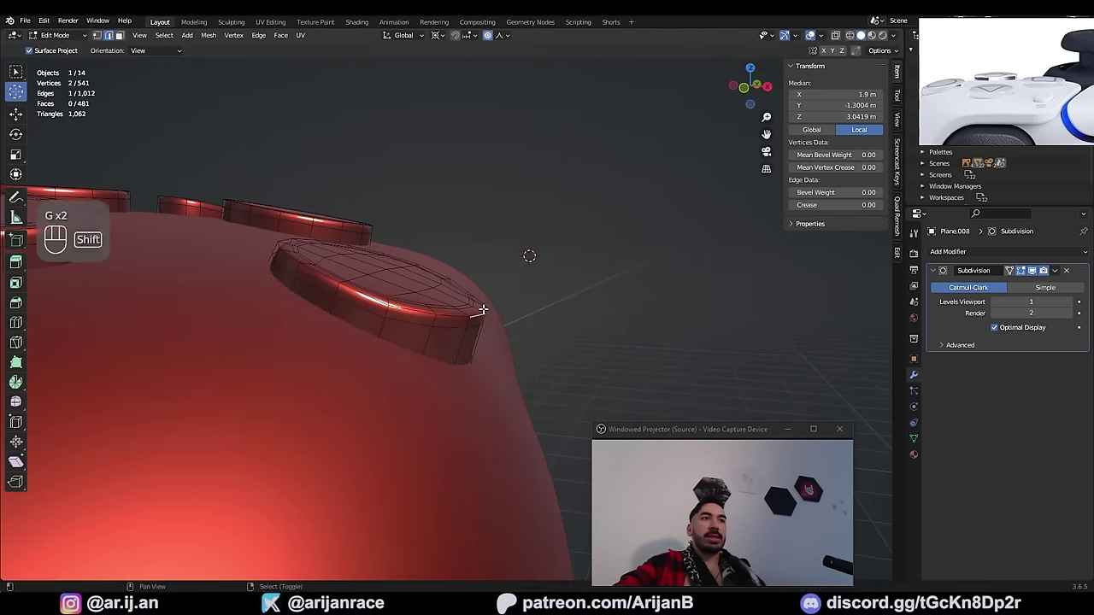
key(g)
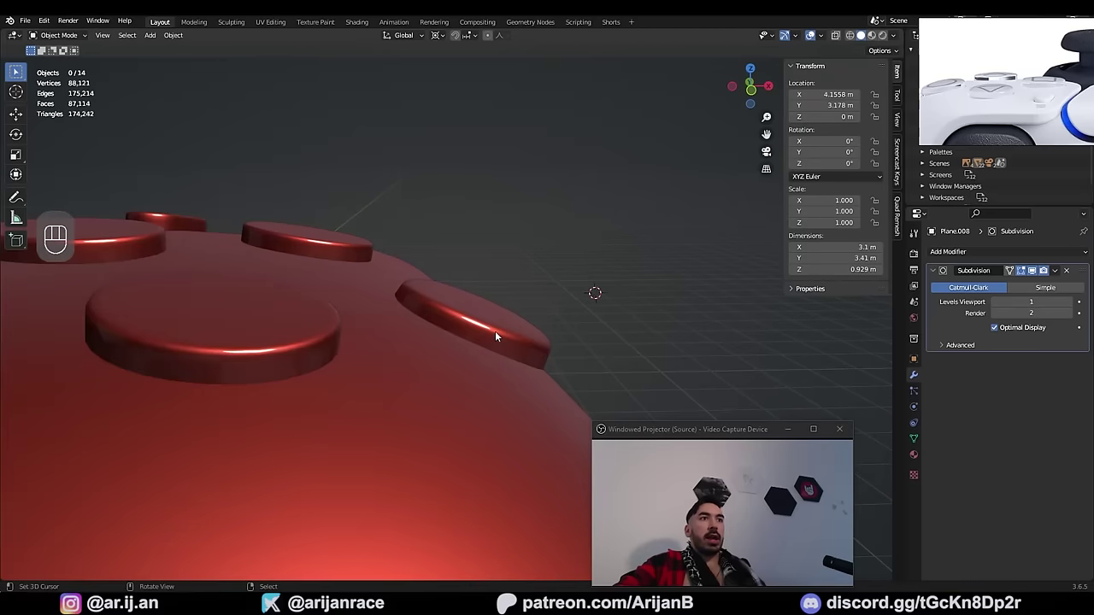
Step: Parent the button object to the controller shell using Object (Keep Transform)
key(a)
middle_drag(500, 344, 412, 345)
key(a)
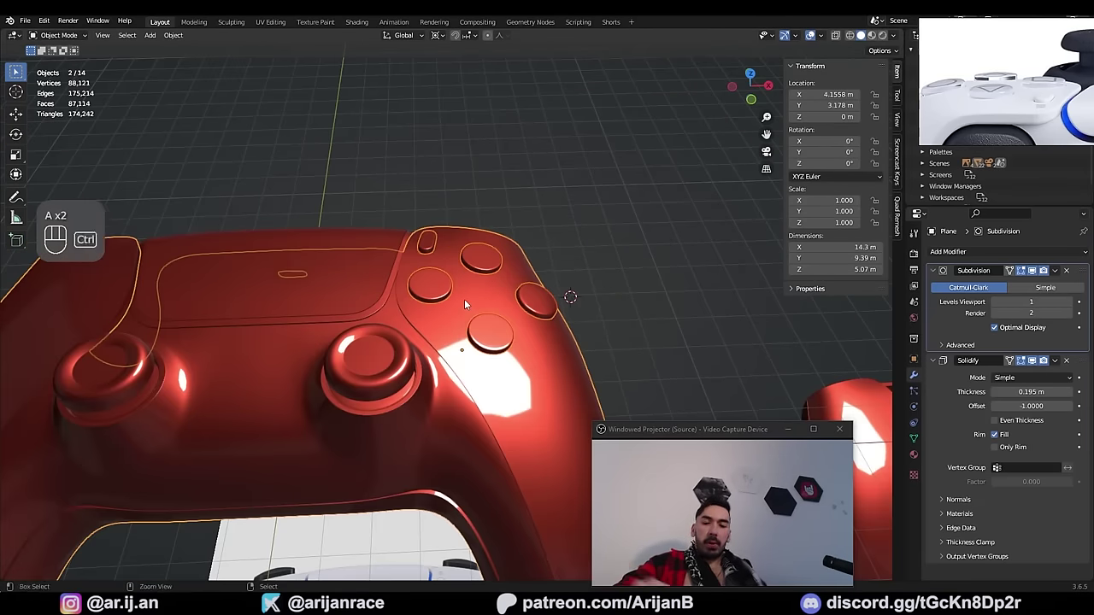
key(ctrl+p)
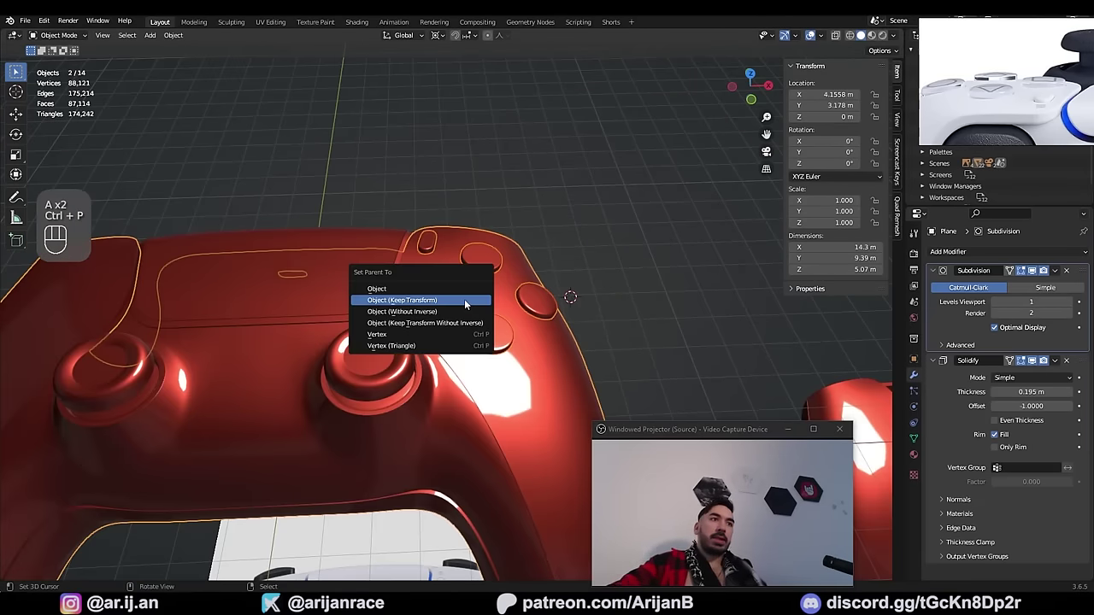
click(465, 299)
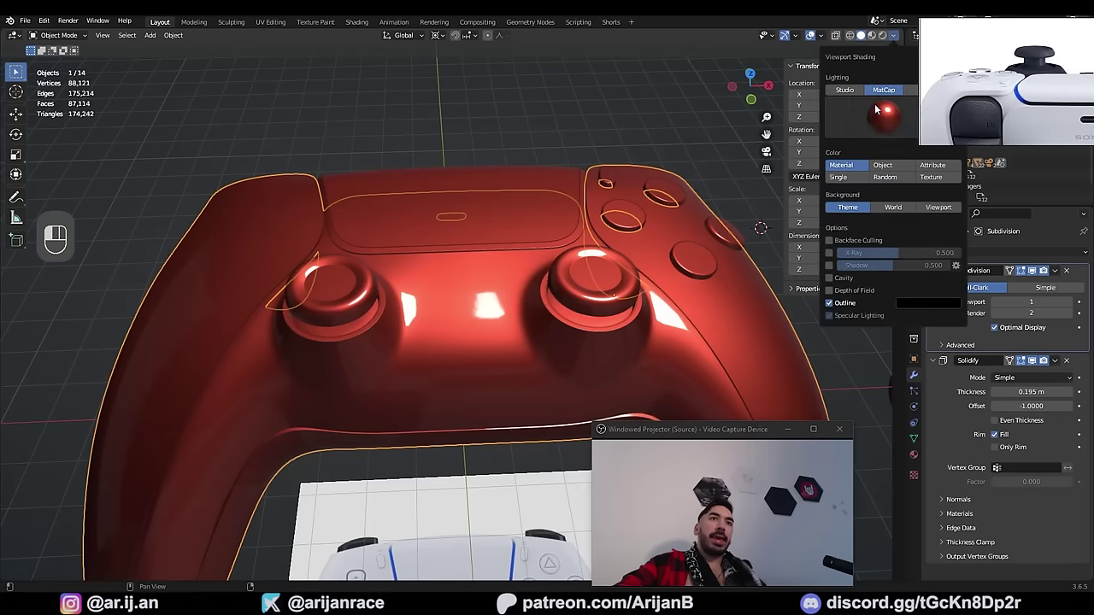
Step: Switch the viewport MatCap from red to grey and check the D-pad reference beneath the shell in wireframe
click(877, 113)
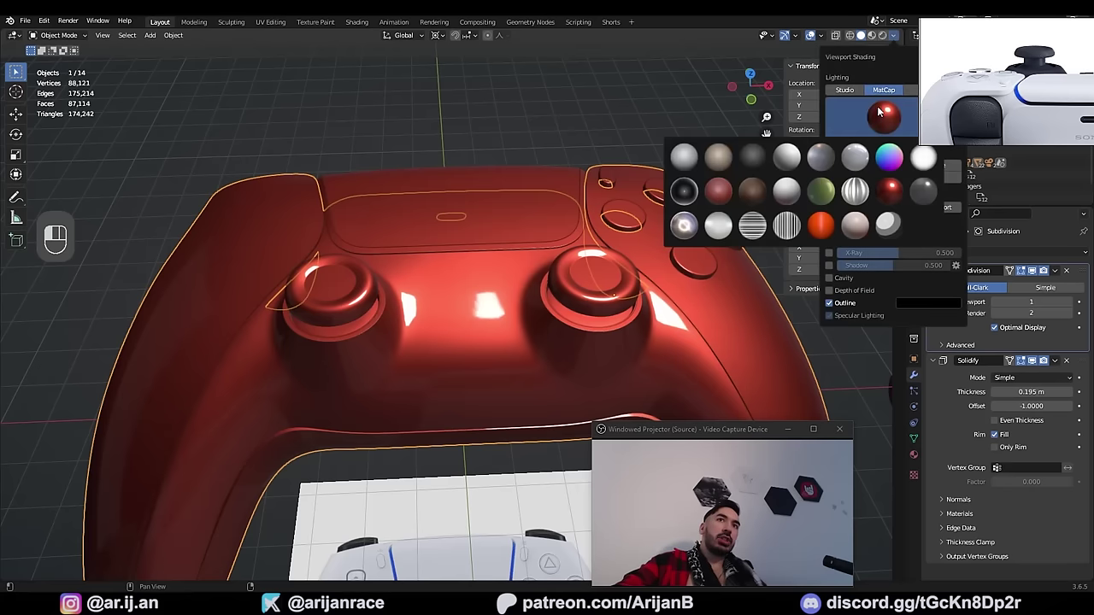
click(829, 162)
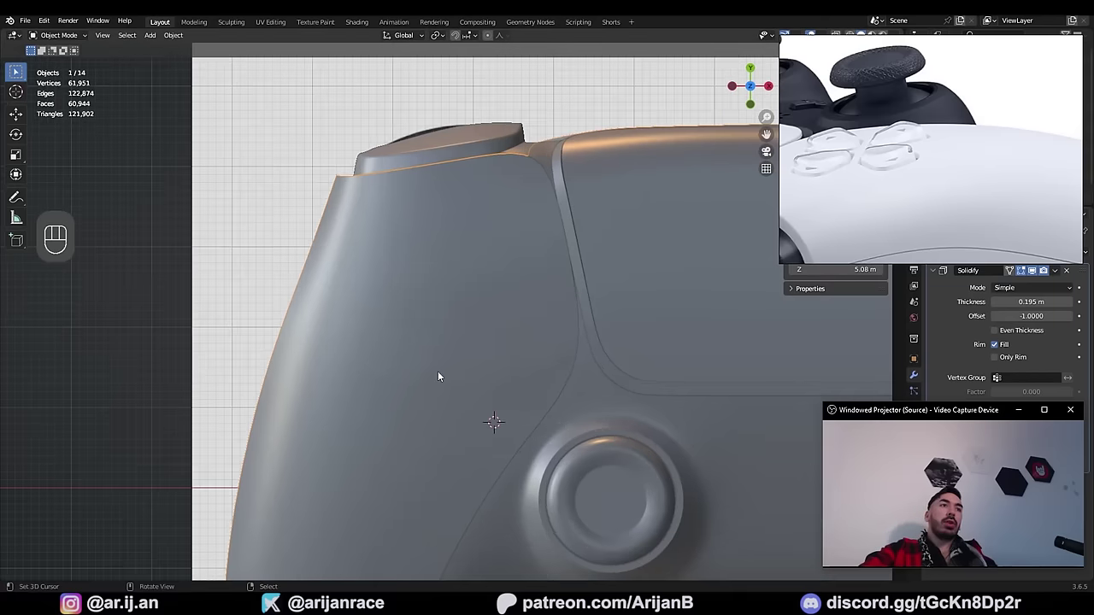
key(z)
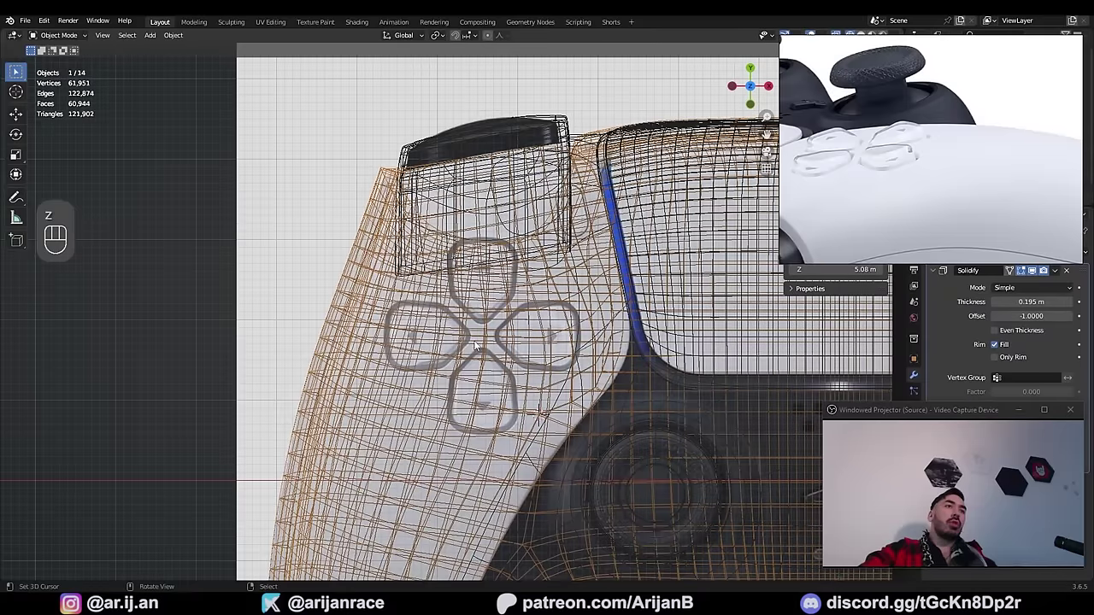
key(z)
key(z)
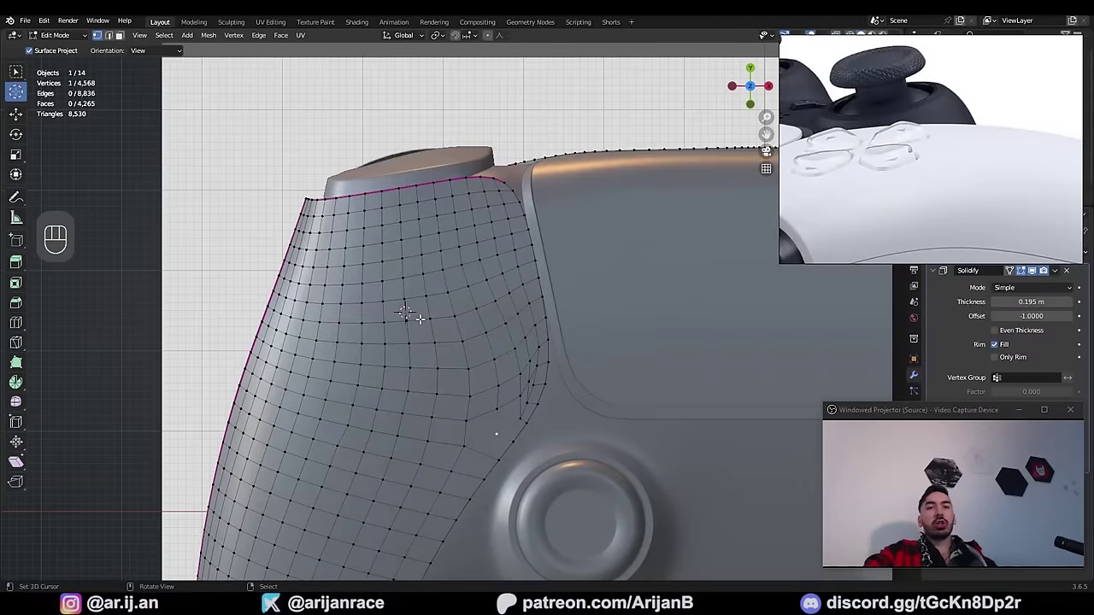
scroll(420, 317, up, 2)
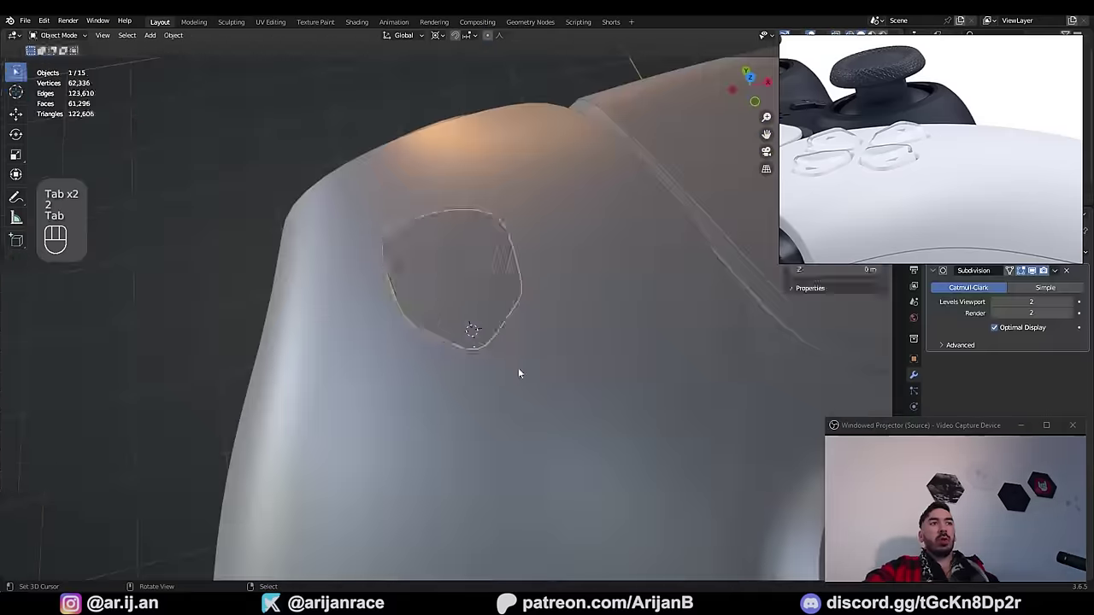
Step: Select the whole D-pad button shape and position it just above the 3D cursor, checking it from the top view
key(Tab)
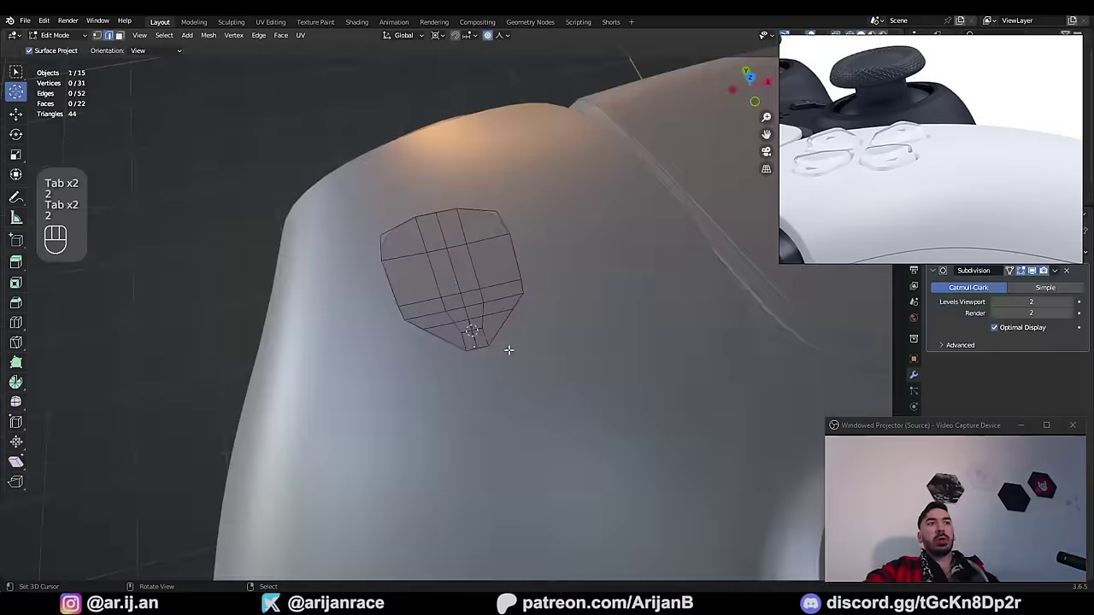
key(2)
key(a)
key(g)
click(560, 336)
key(KP_7)
key(z)
key(z)
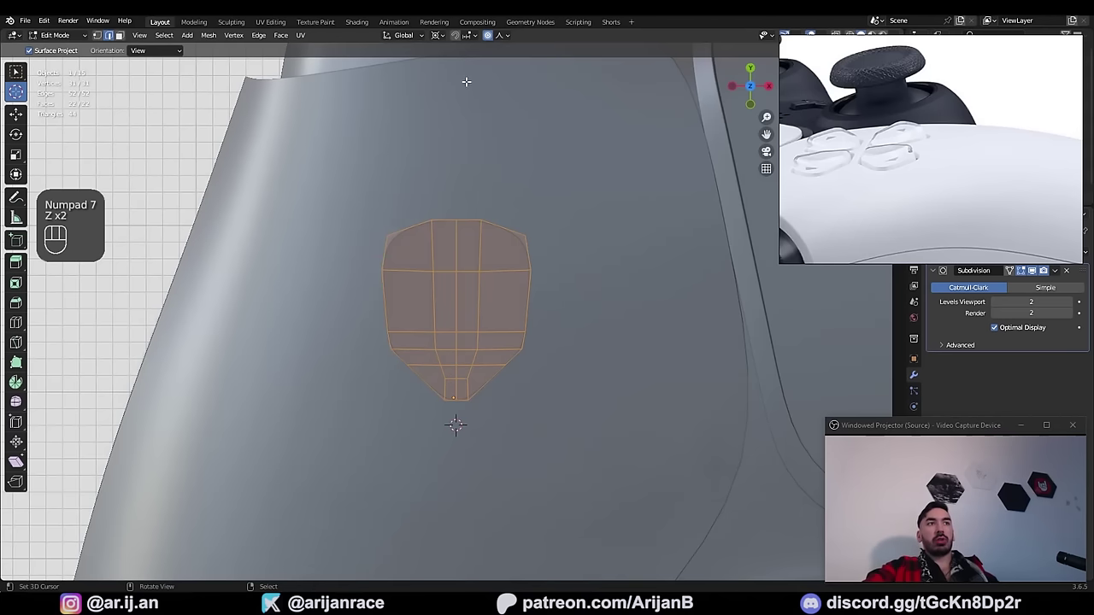
Step: Spin the D-pad button shape 360° around the 3D cursor in 4 steps with Use Duplicates enabled
key(alt+e)
click(530, 491)
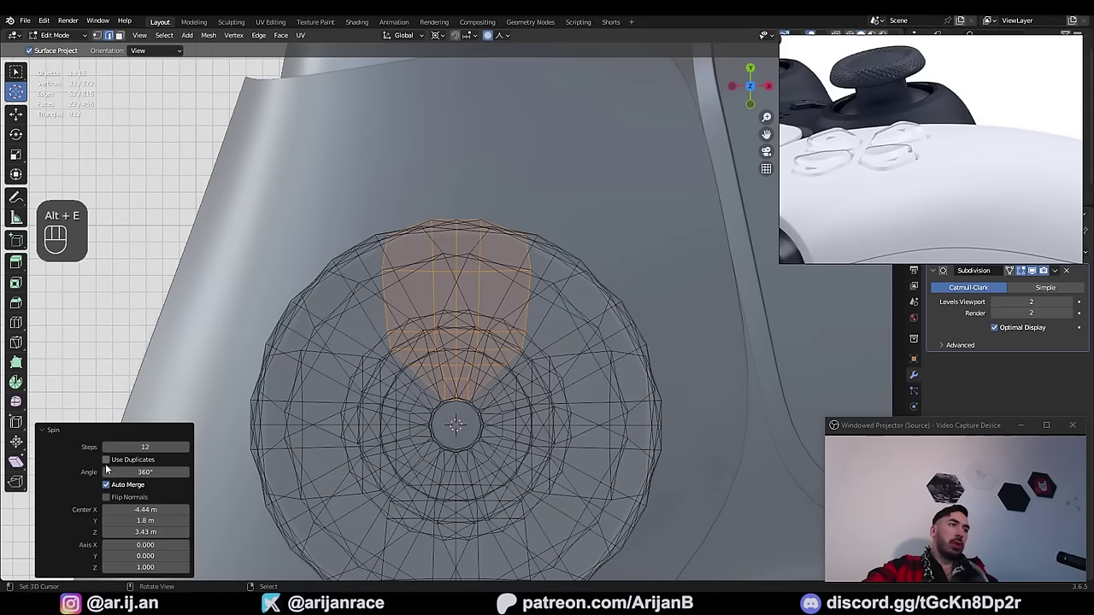
text(4)
key(Return)
scroll(475, 449, down, 1)
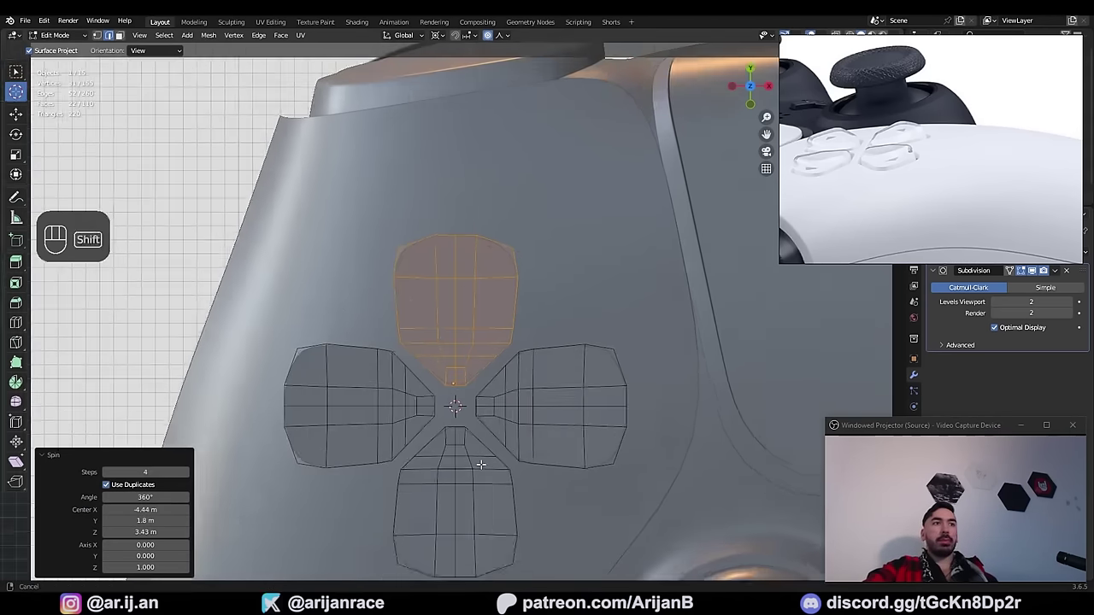
right_click(464, 379)
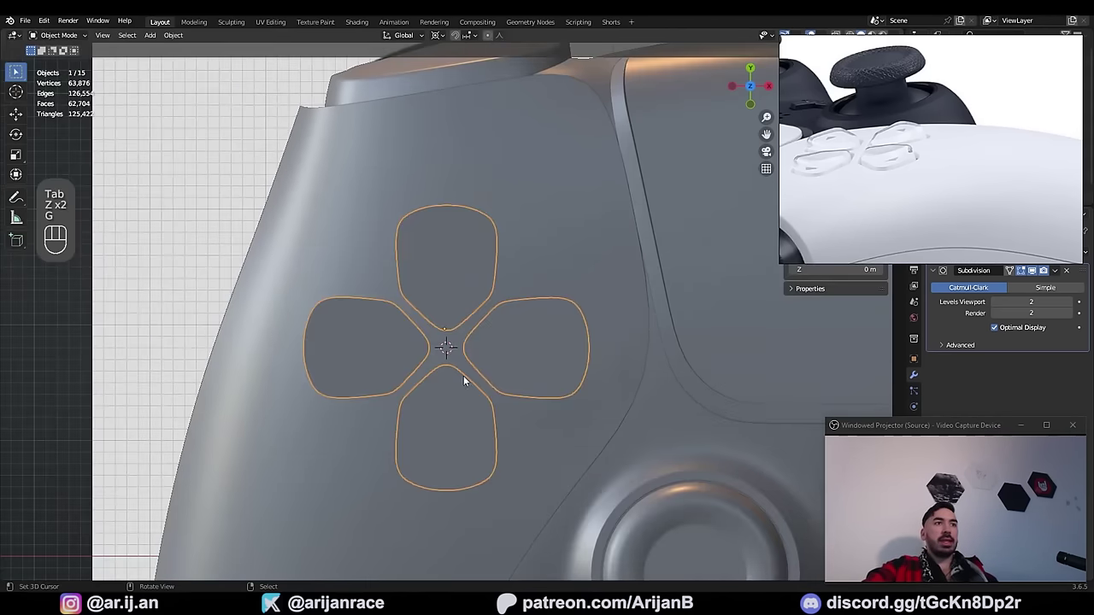
key(Tab)
scroll(458, 386, up, 2)
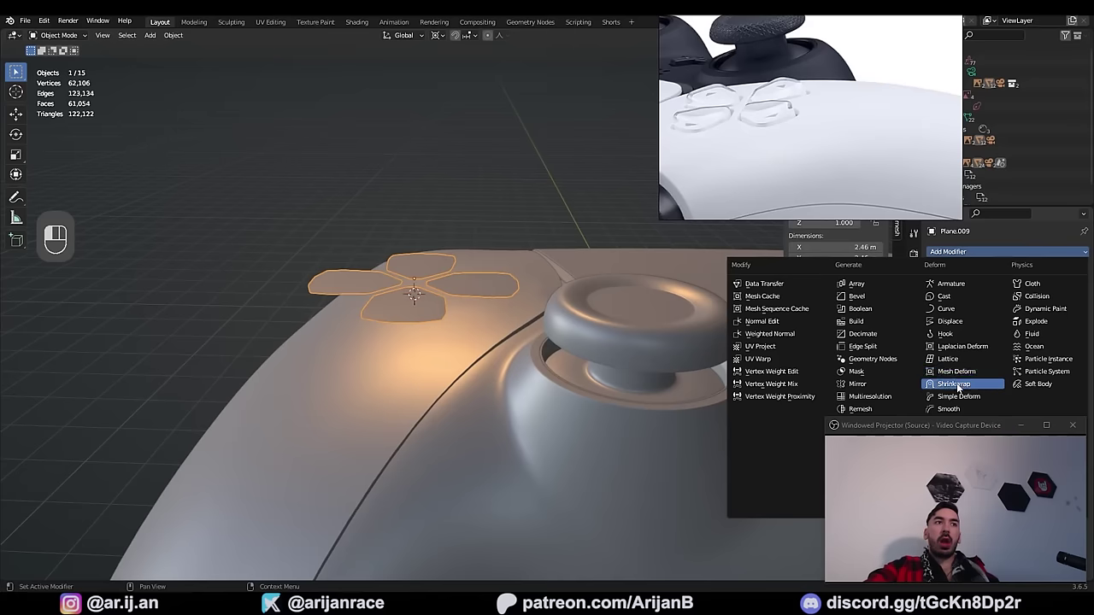
Step: Project the D-pad shapes onto the shell with a Shrinkwrap modifier set to Project, and apply it
click(960, 383)
click(430, 403)
middle_drag(430, 402, 500, 439)
middle_drag(501, 439, 515, 453)
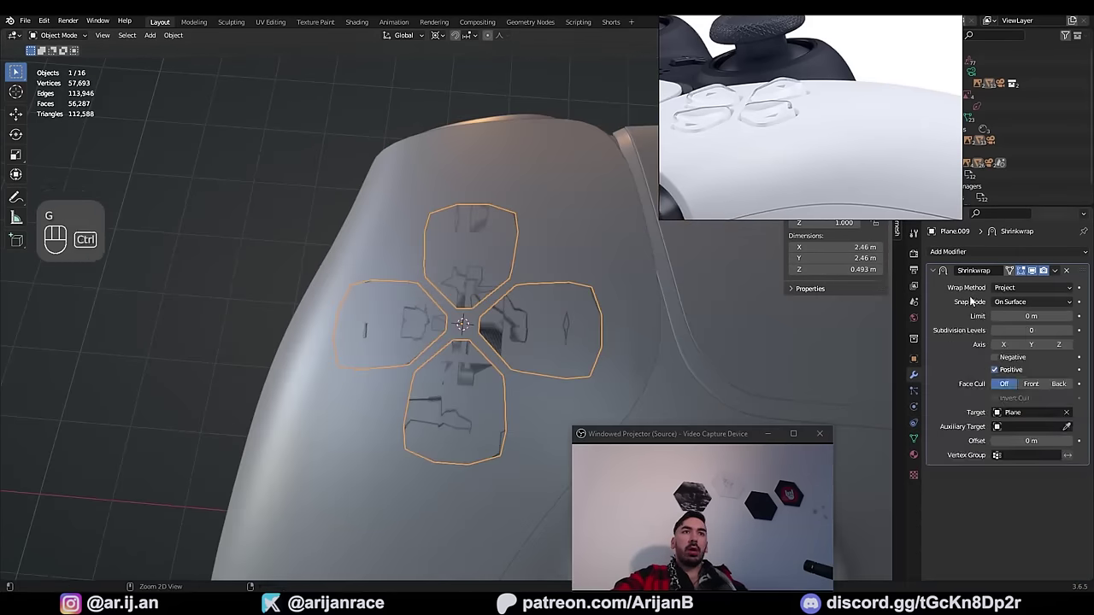
key(ctrl+a)
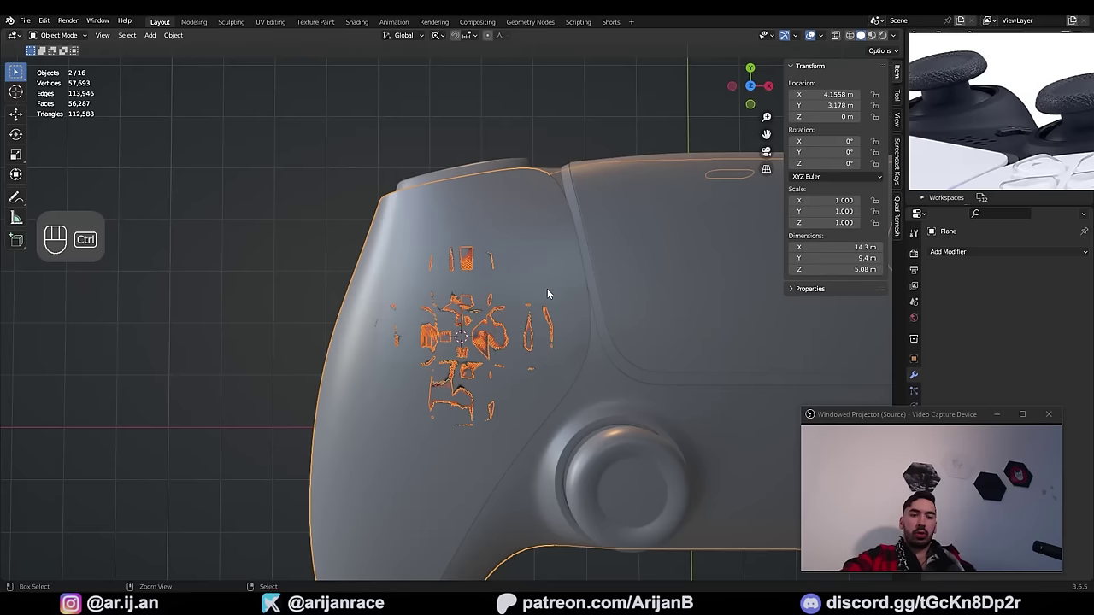
Step: Join the D-pad shapes with the shell mesh and select the shell faces beneath the D-pad area
key(ctrl+j)
key(Tab)
scroll(547, 288, up, 3)
key(c)
ctrl+shift+click(543, 279)
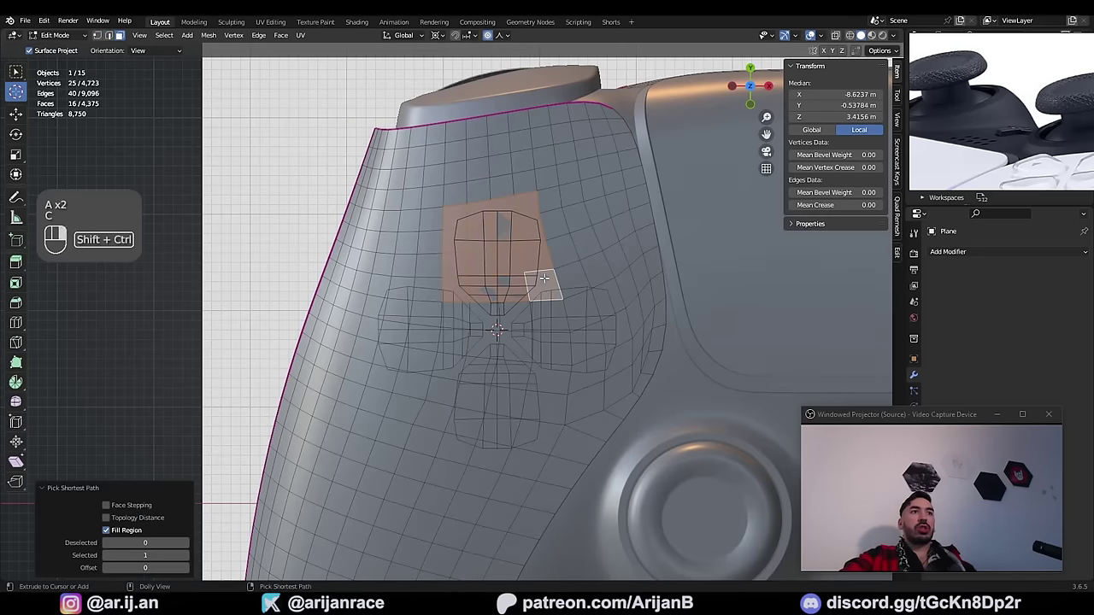
shift+click(481, 313)
ctrl+shift+click(550, 376)
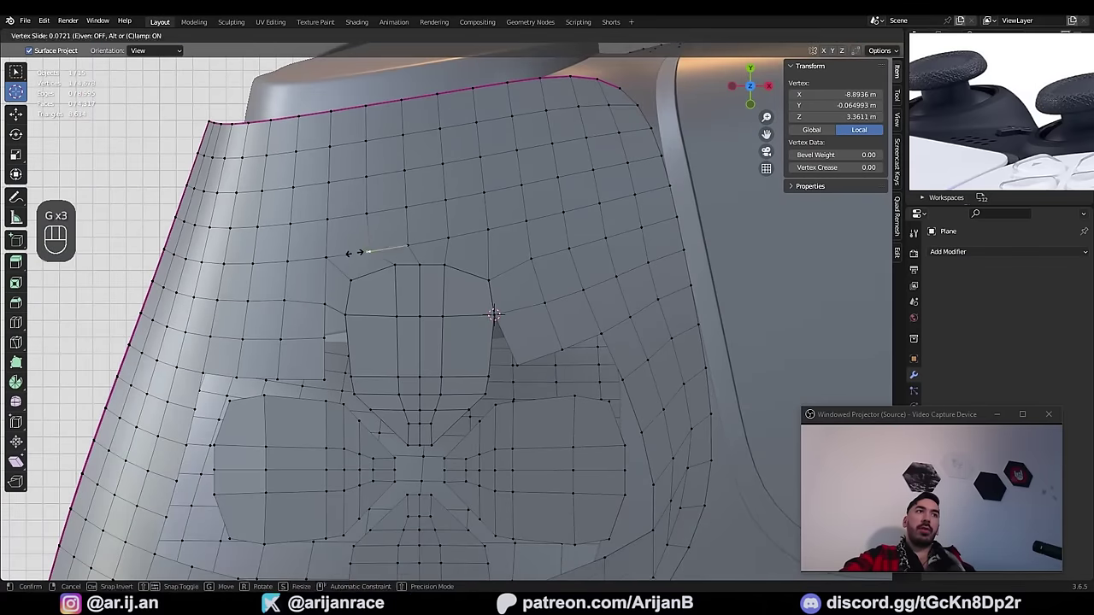
Step: Fill faces between the D-pad outlines and the surrounding shell grid, adjusting vertices so the topology connects
scroll(528, 369, up, 3)
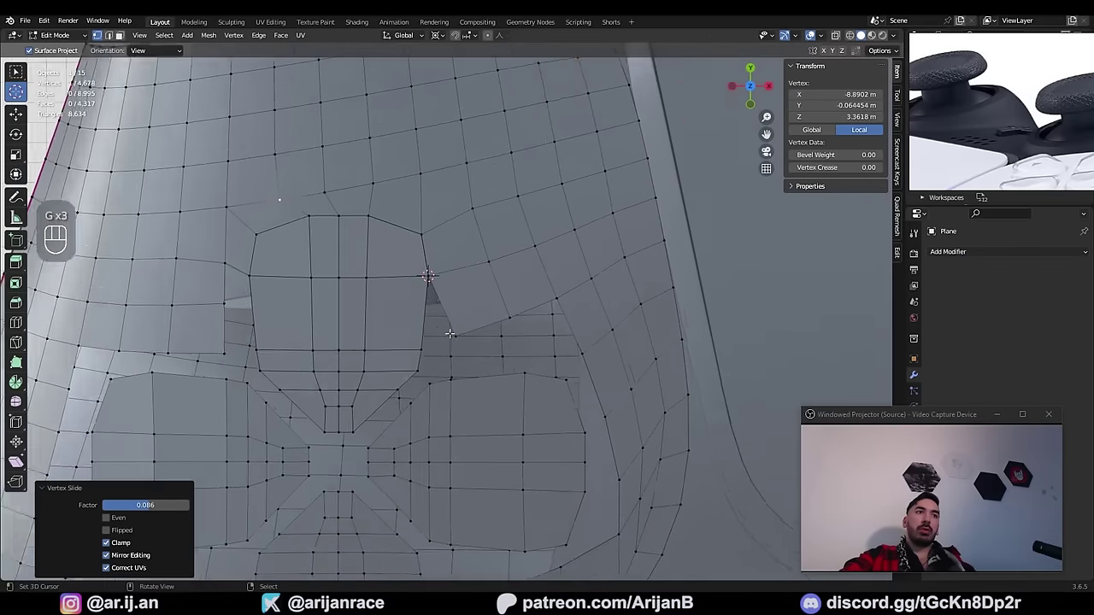
key(f)
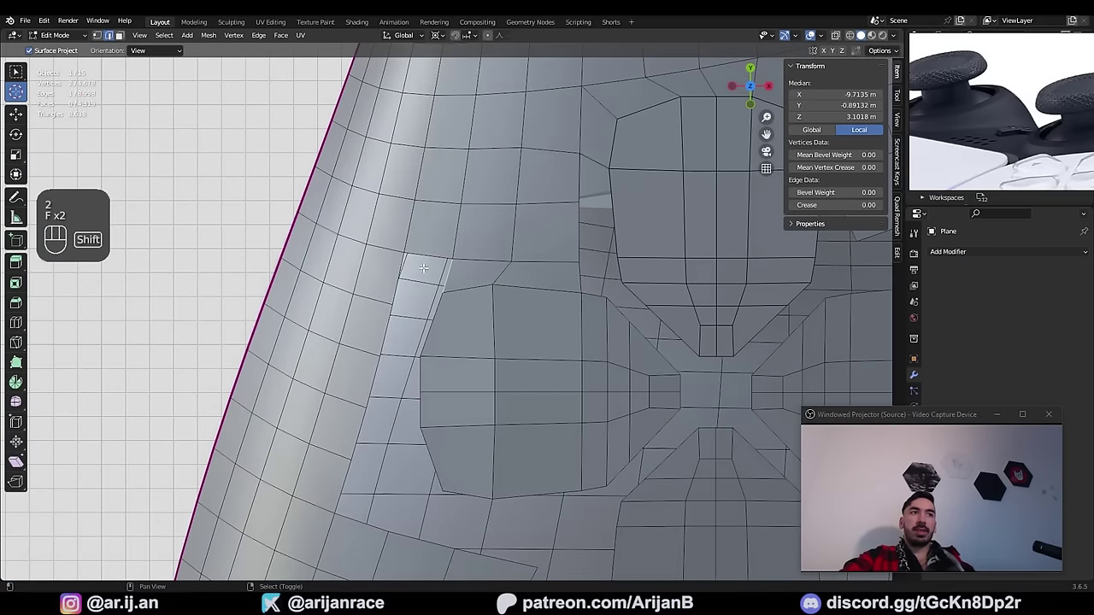
key(f)
scroll(399, 271, down, 1)
right_click(394, 331)
shift+right_click(432, 325)
shift+middle_drag(408, 432, 426, 372)
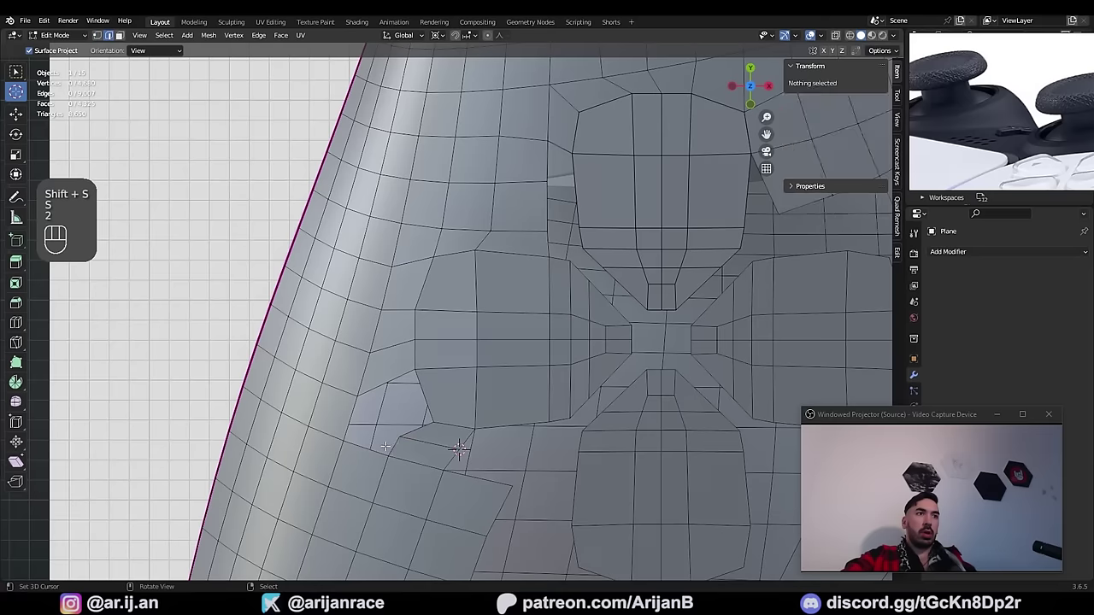
right_click(393, 447)
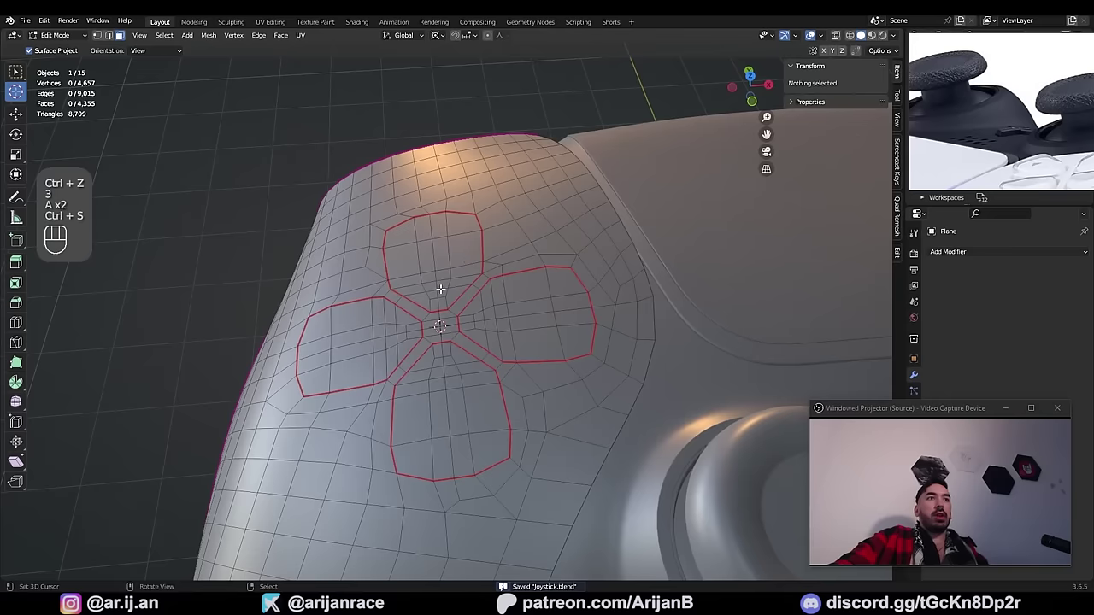
Step: Select the four D-pad regions bounded by seams, extrude them and lower them about 0.217 m along Z
middle_drag(439, 288, 510, 297)
key(l)
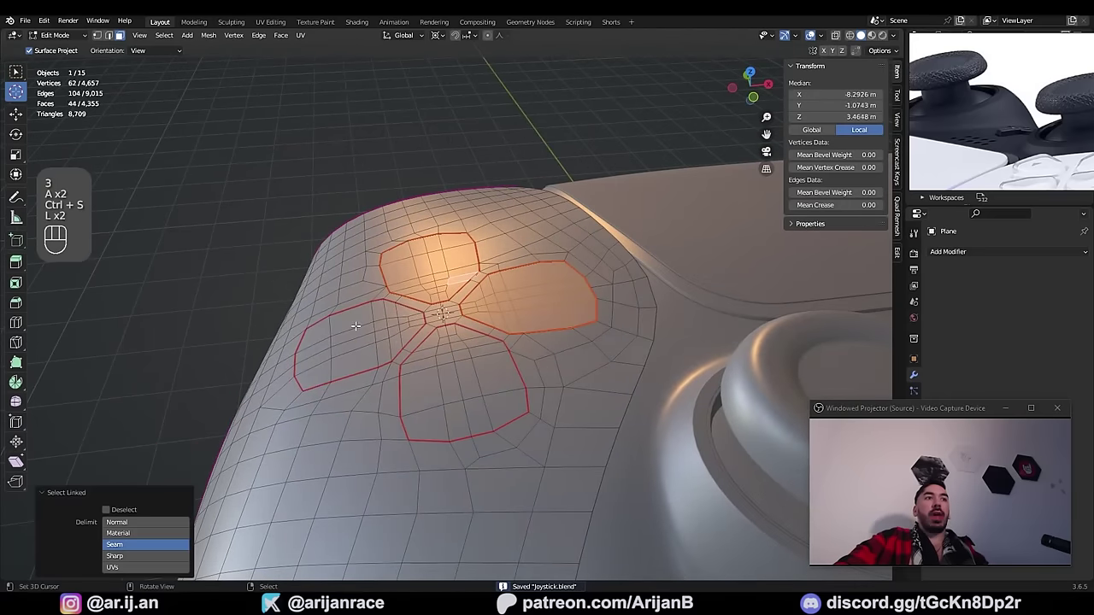
key(l)
key(l)
middle_drag(453, 389, 667, 334)
key(e)
right_click(513, 338)
key(g)
key(z)
click(517, 349)
Step: Delete the recessed D-pad faces and inspect the four openings from several angles
key(x)
key(x)
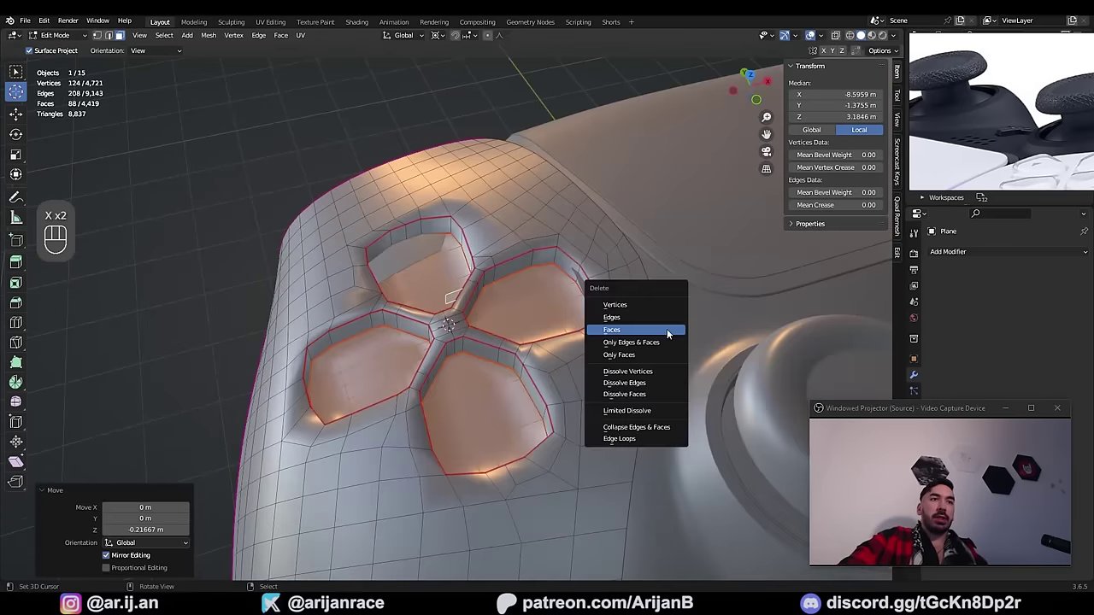
click(668, 334)
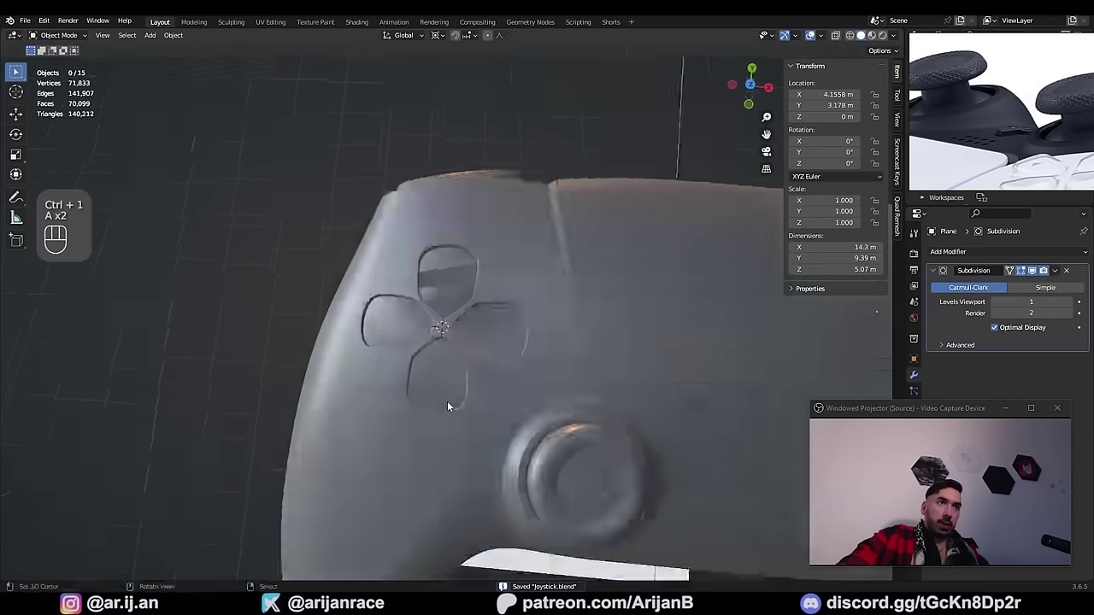
mouse_move(447, 407)
middle_down()
mouse_move(515, 325)
mouse_move(501, 354)
mouse_move(437, 389)
middle_up()
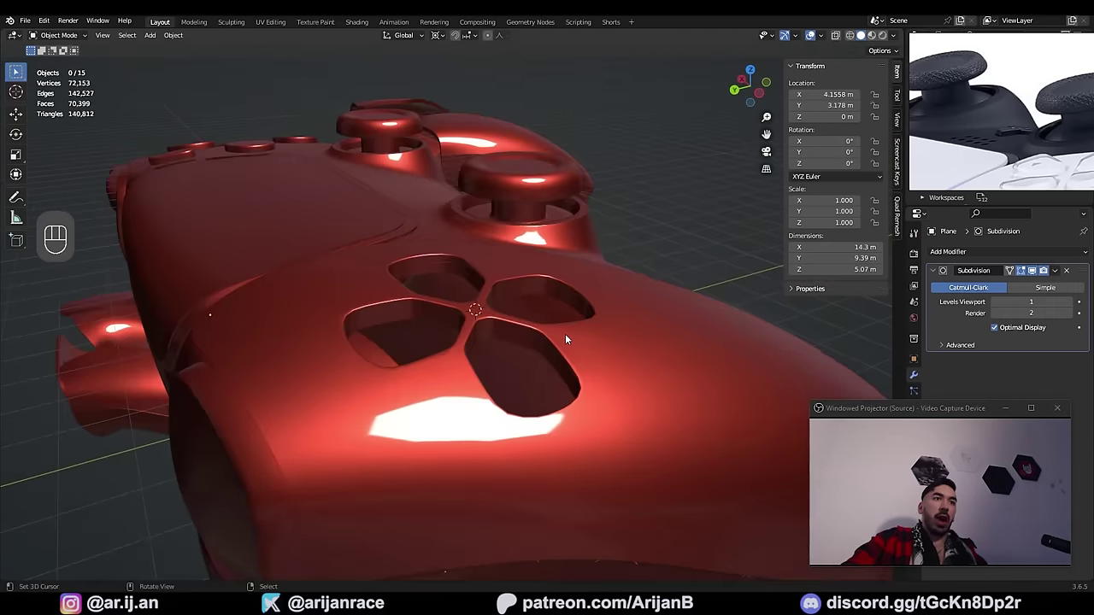
middle_drag(570, 334, 418, 351)
scroll(542, 229, down, 3)
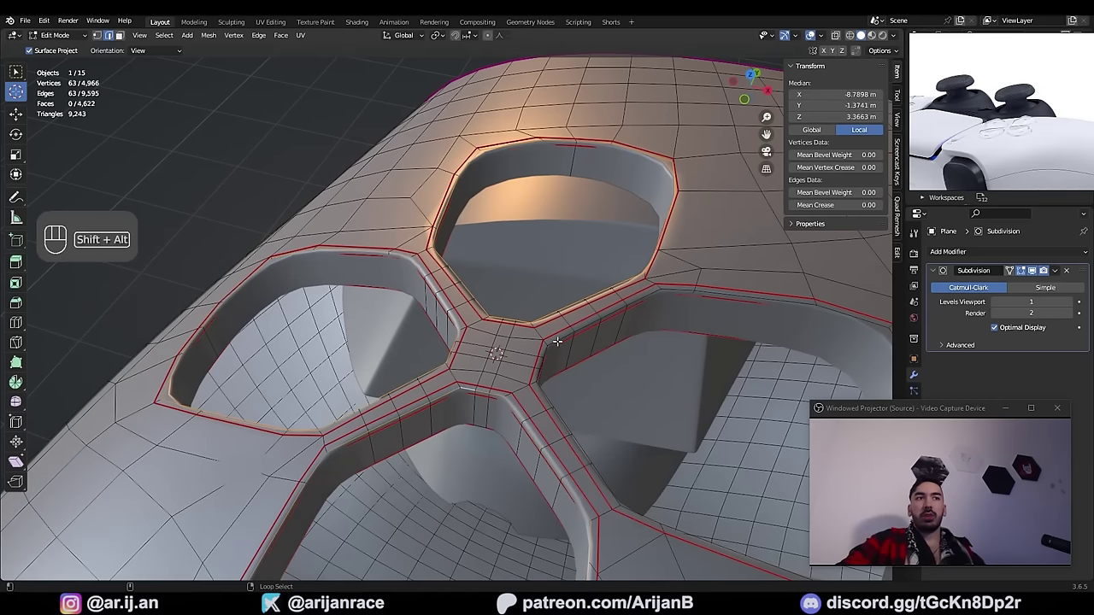
Step: Duplicate the edge loops around the four D-pad openings in place and separate them into their own object
scroll(571, 333, down, 4)
middle_drag(571, 333, 513, 320)
key(z)
key(z)
key(shift+d)
right_click(502, 326)
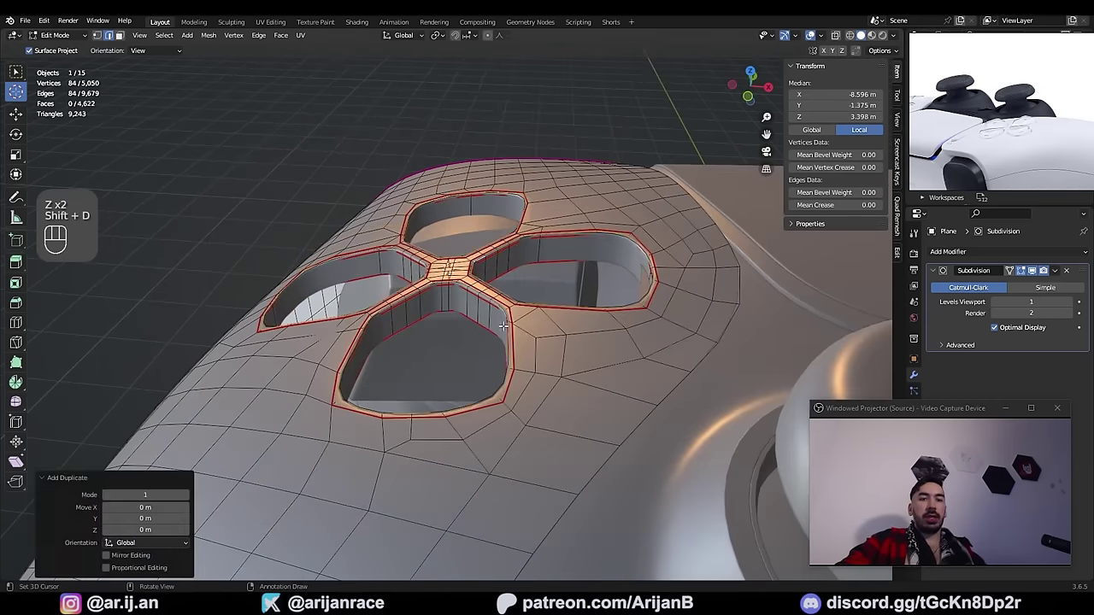
click(531, 328)
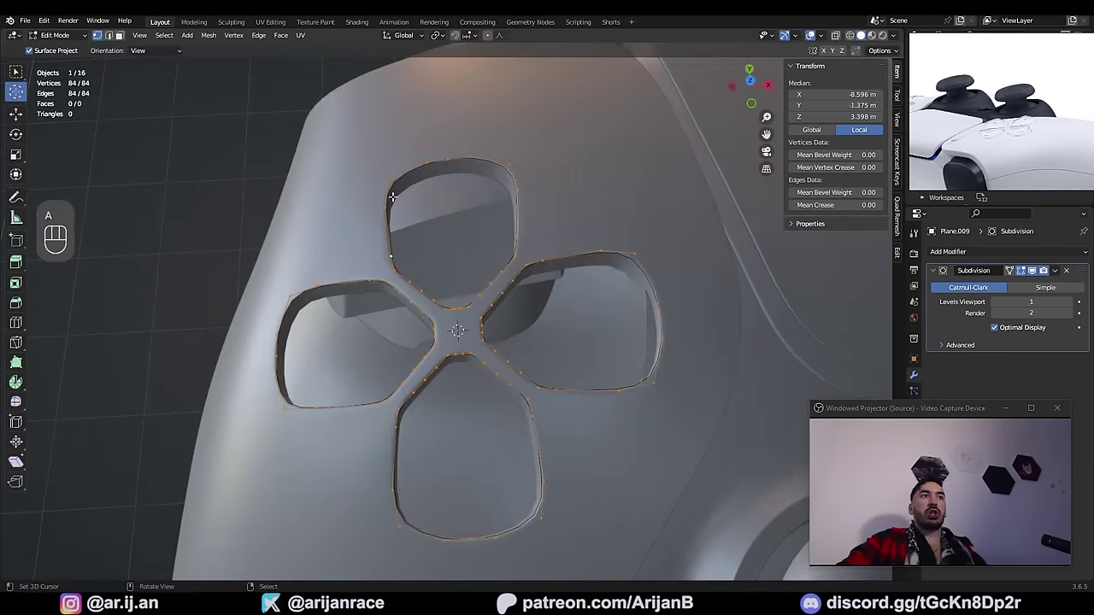
scroll(393, 197, down, 3)
middle_drag(393, 197, 530, 376)
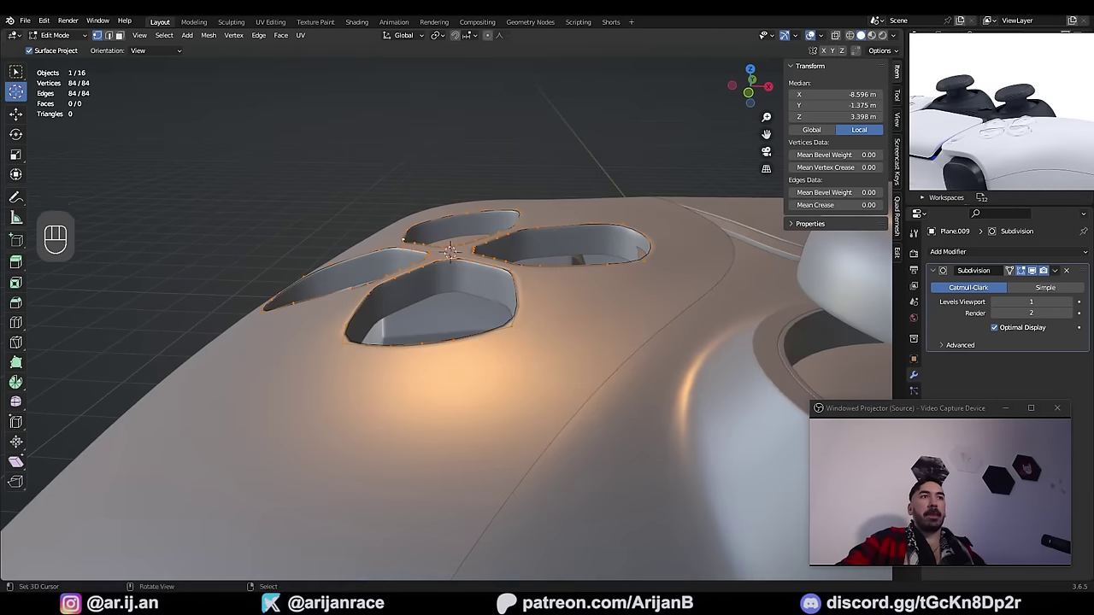
Step: Flatten the four D-pad outlines along Z, raise them slightly above the shell and fill each with a face
key(s)
key(z)
click(561, 391)
key(g)
key(z)
click(556, 339)
key(f)
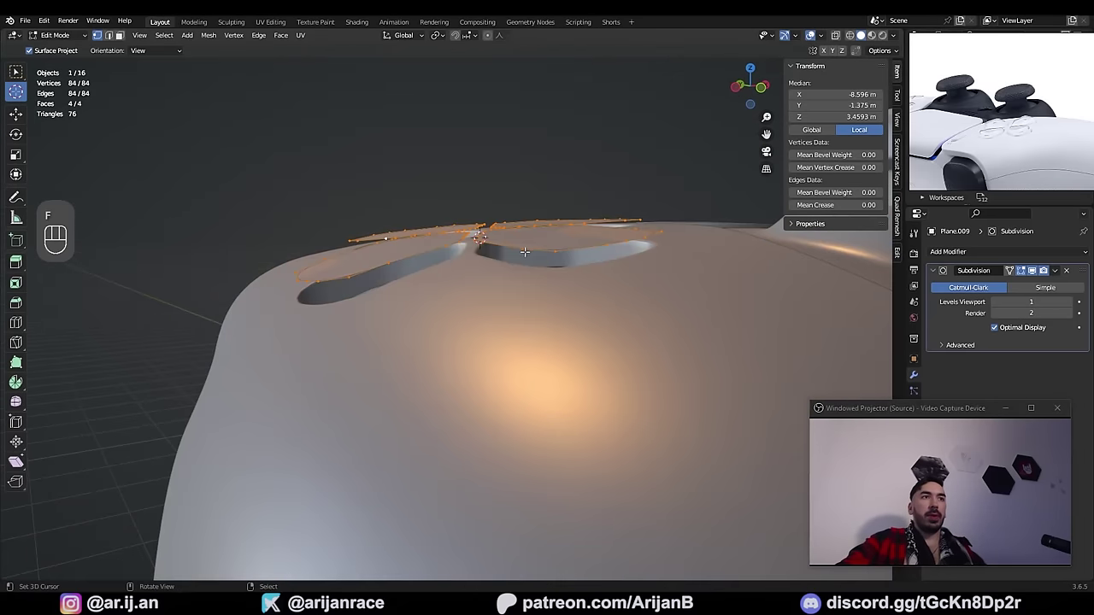
Step: Extrude the four D-pad faces about 0.45 m down along Z and delete the bottom faces
key(e)
right_click(525, 253)
key(g)
key(z)
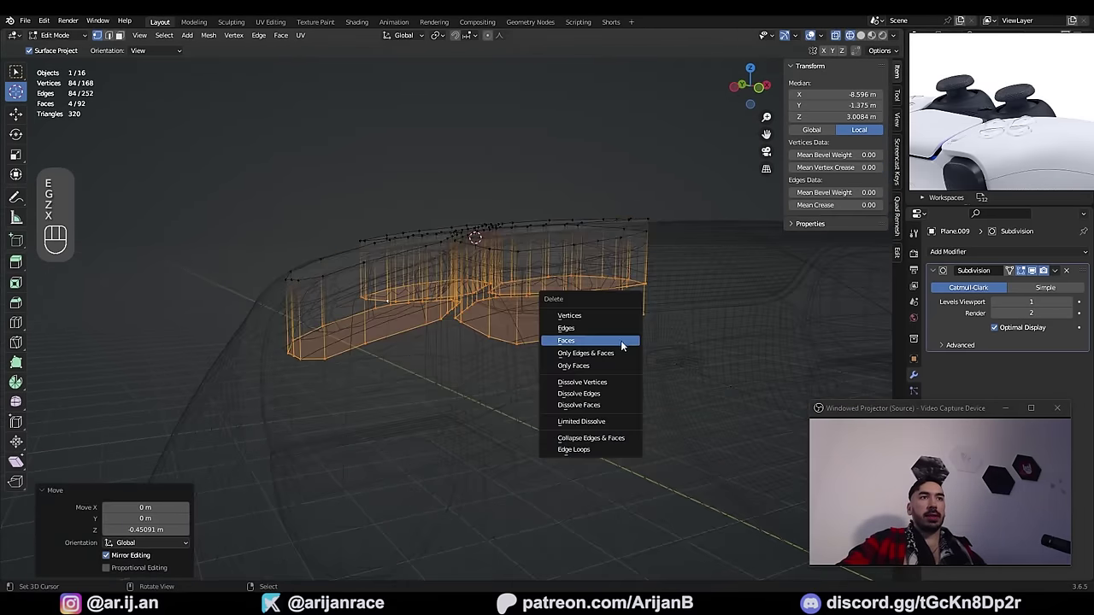
click(618, 342)
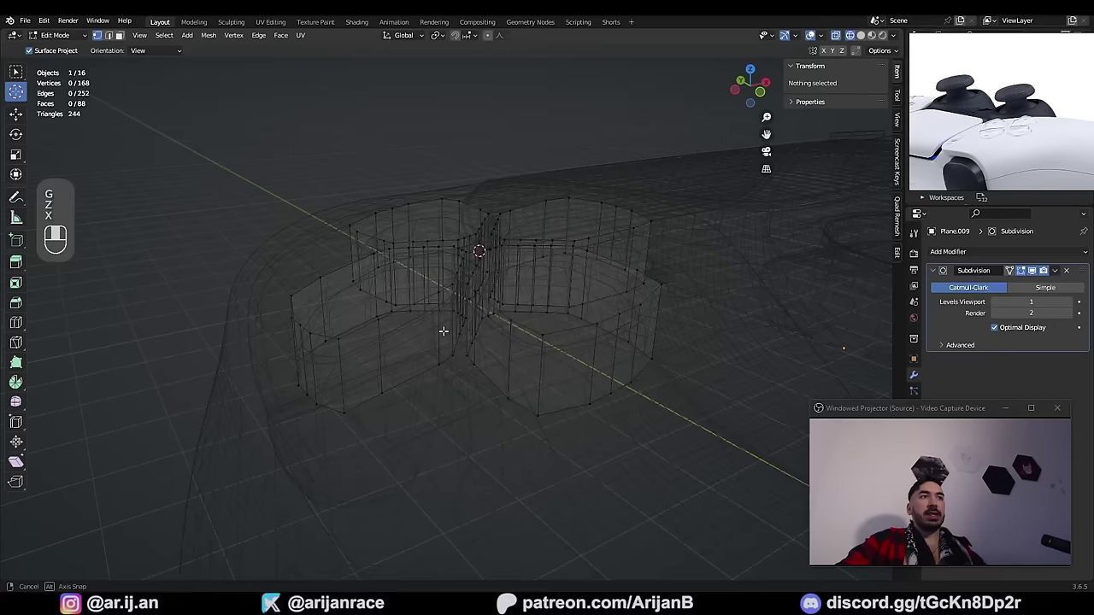
Step: Bevel the edges of the D-pad buttons and connect opposite vertices across their top faces
key(alt+z)
key(ctrl+b)
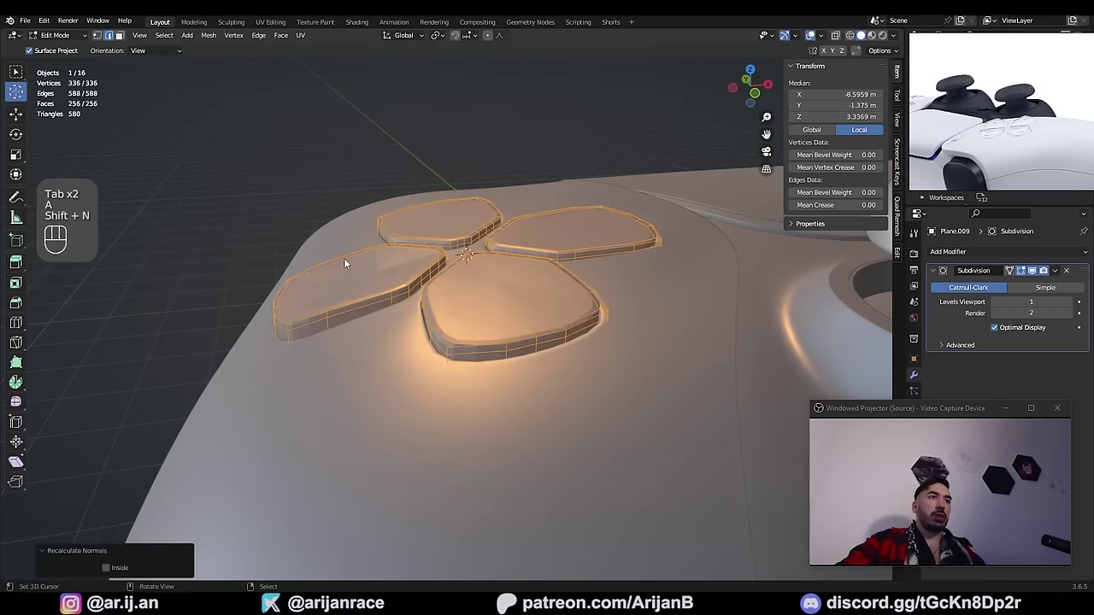
key(1)
key(j)
scroll(465, 308, up, 3)
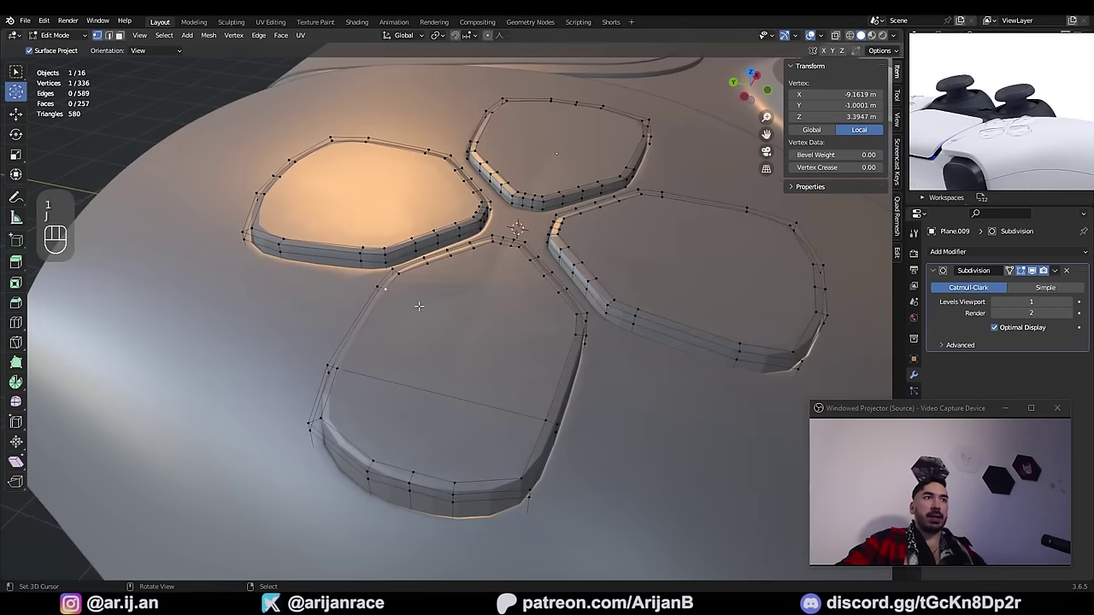
key(Tab)
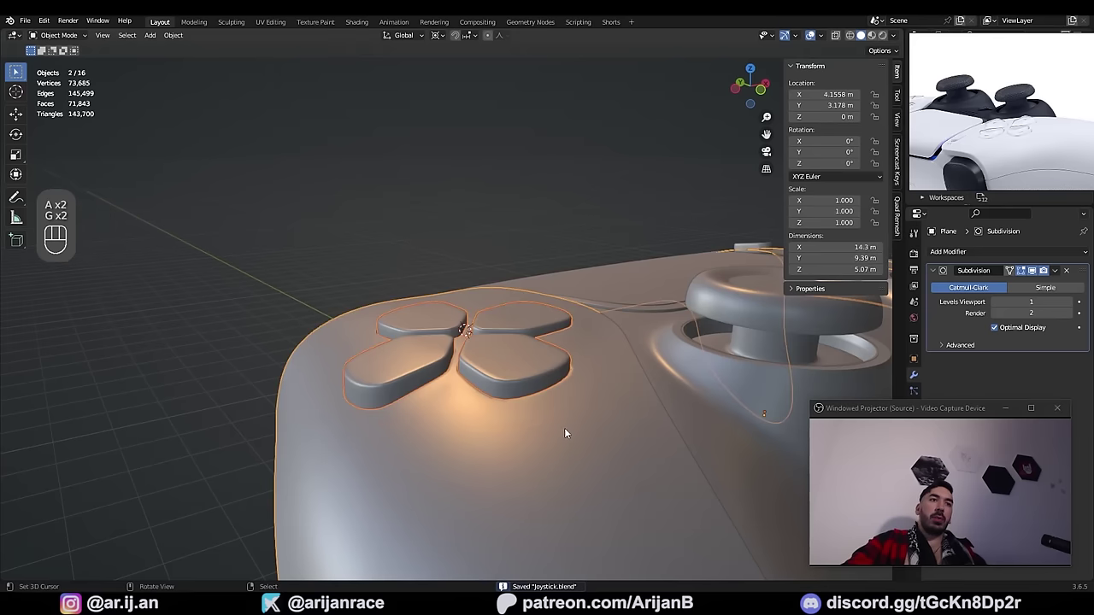
Step: Parent the D-pad buttons to the controller shell and check the whole controller from several angles
key(ctrl+p)
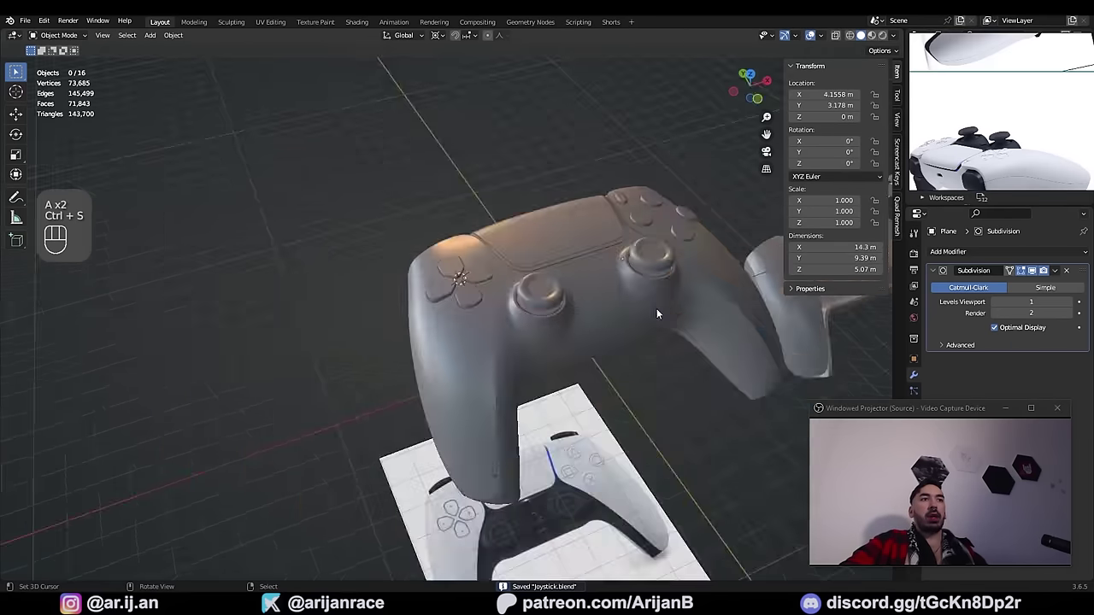
middle_drag(656, 309, 637, 272)
scroll(623, 308, up, 4)
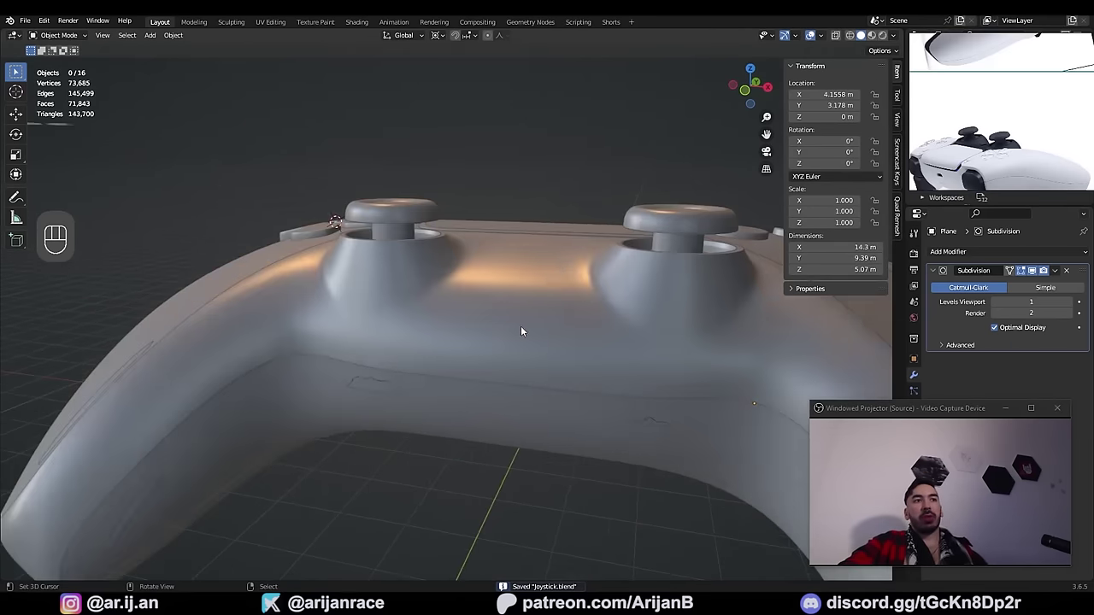
middle_drag(521, 328, 459, 402)
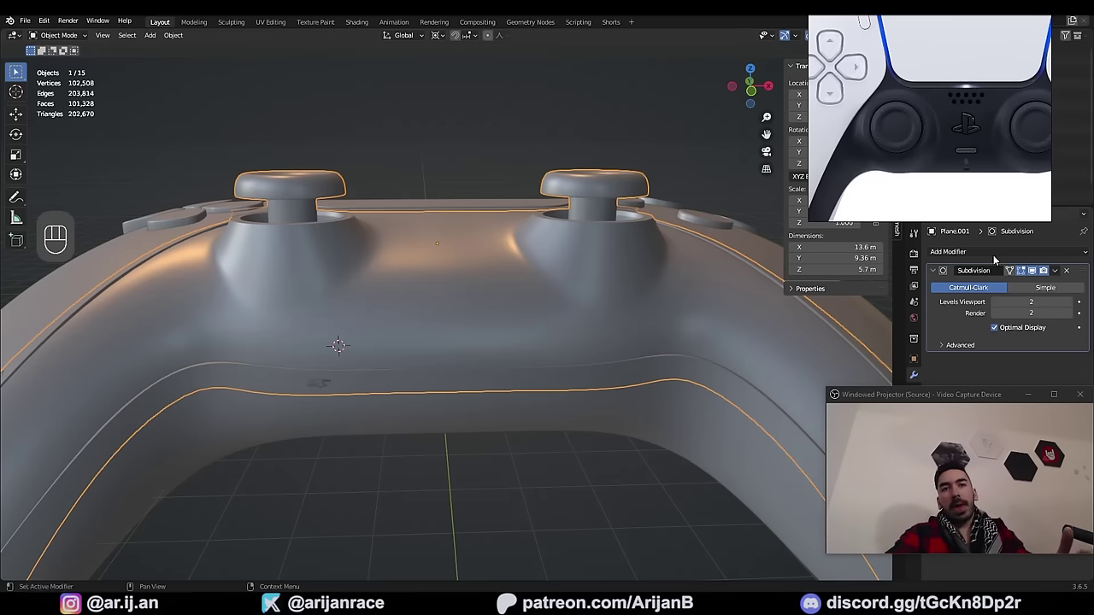
Step: Examine the reference photos for the mute button, PlayStation logo, speaker holes and charging contacts between the joysticks
scroll(954, 158, down, 3)
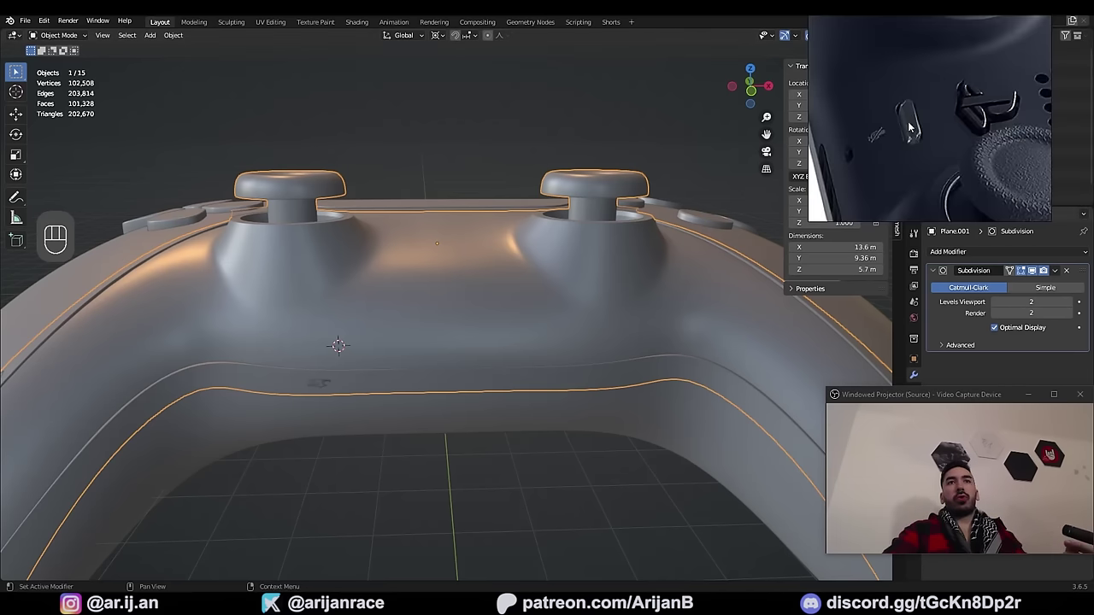
scroll(906, 136, up, 2)
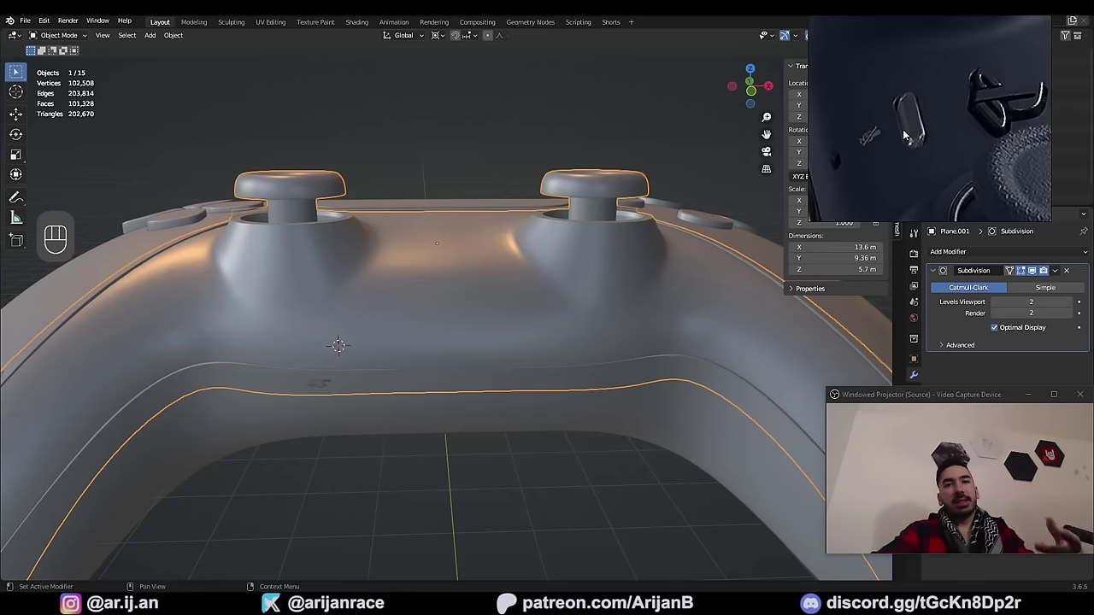
scroll(907, 143, down, 5)
scroll(878, 152, up, 3)
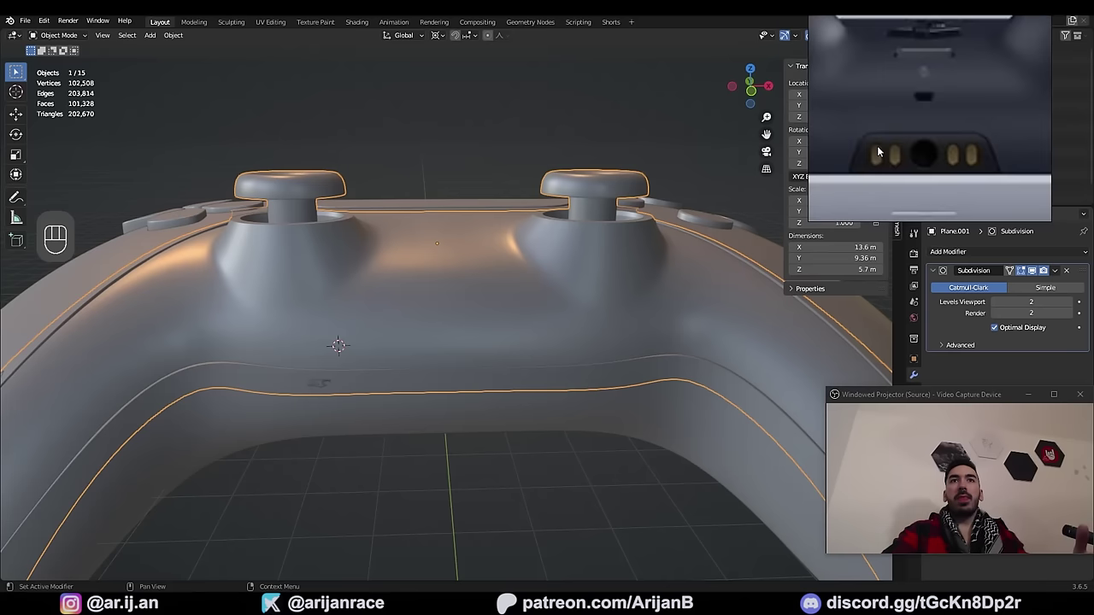
scroll(932, 151, down, 2)
scroll(949, 145, up, 3)
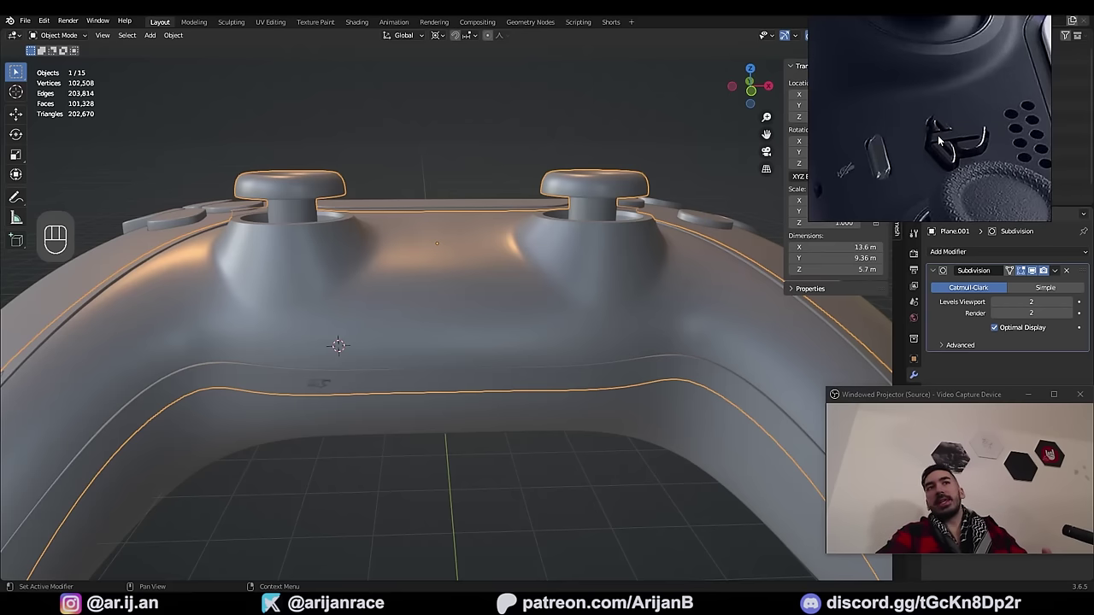
middle_drag(954, 150, 939, 146)
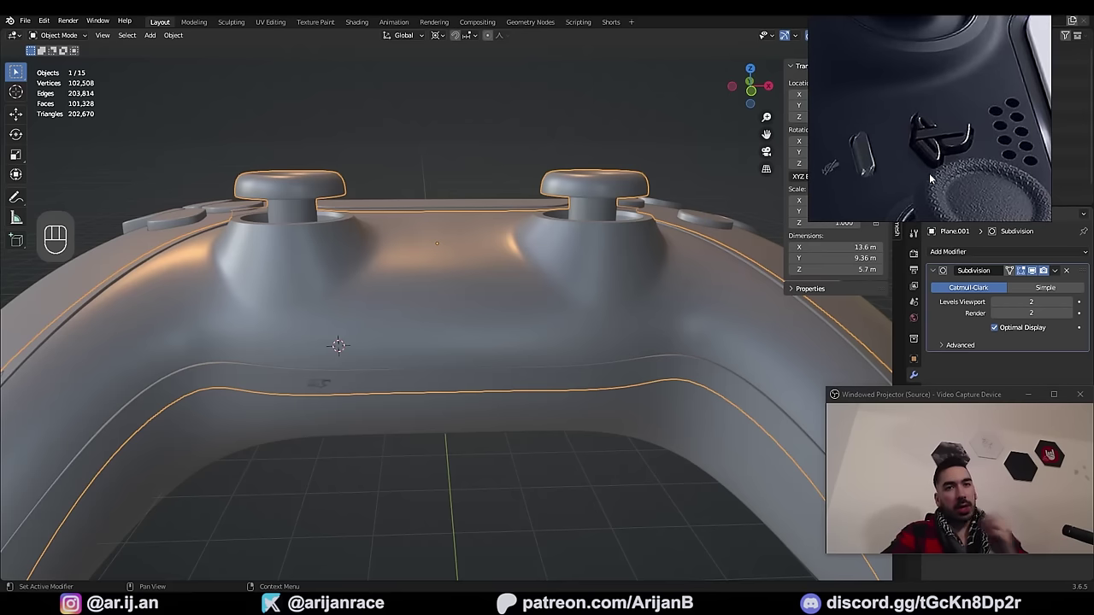
scroll(923, 162, down, 2)
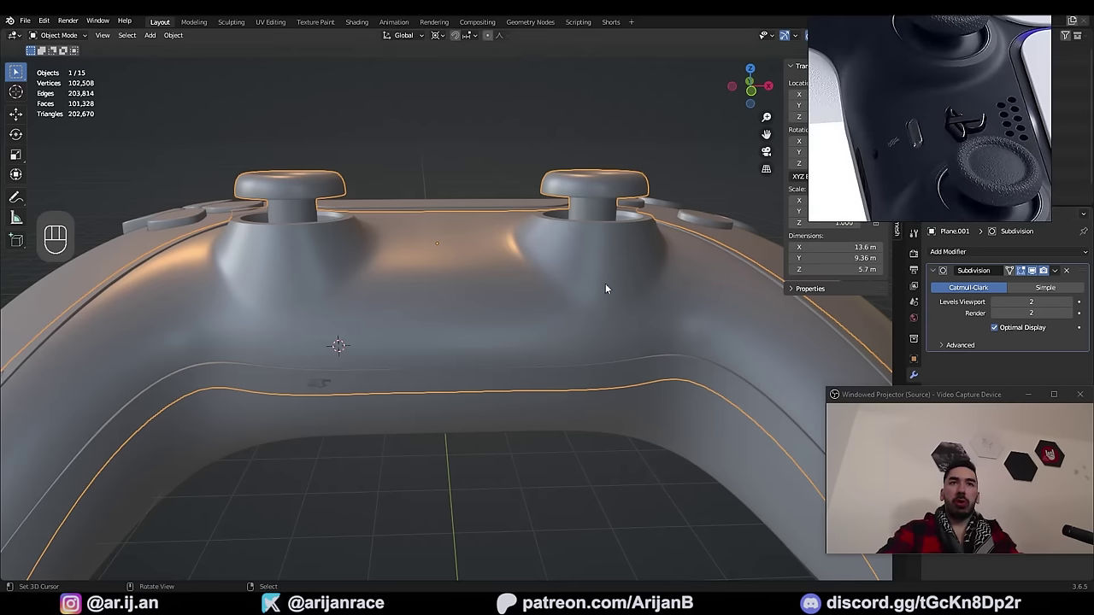
Step: Inset the eight faces at the front centre between the joysticks and delete the inner faces to open the mute button hole
key(Tab)
key(3)
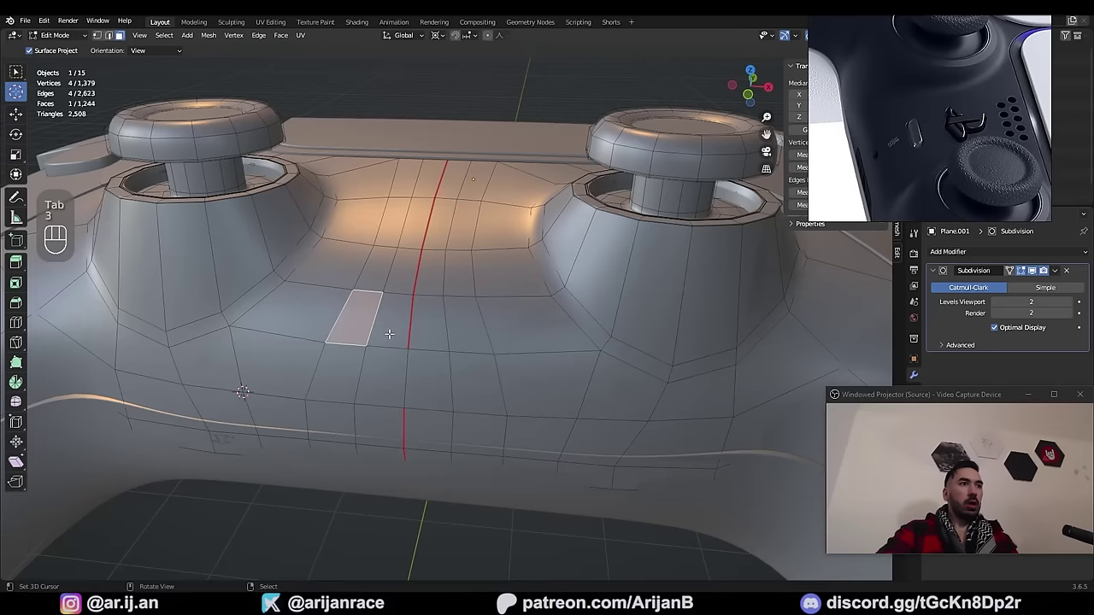
ctrl+shift+click(524, 389)
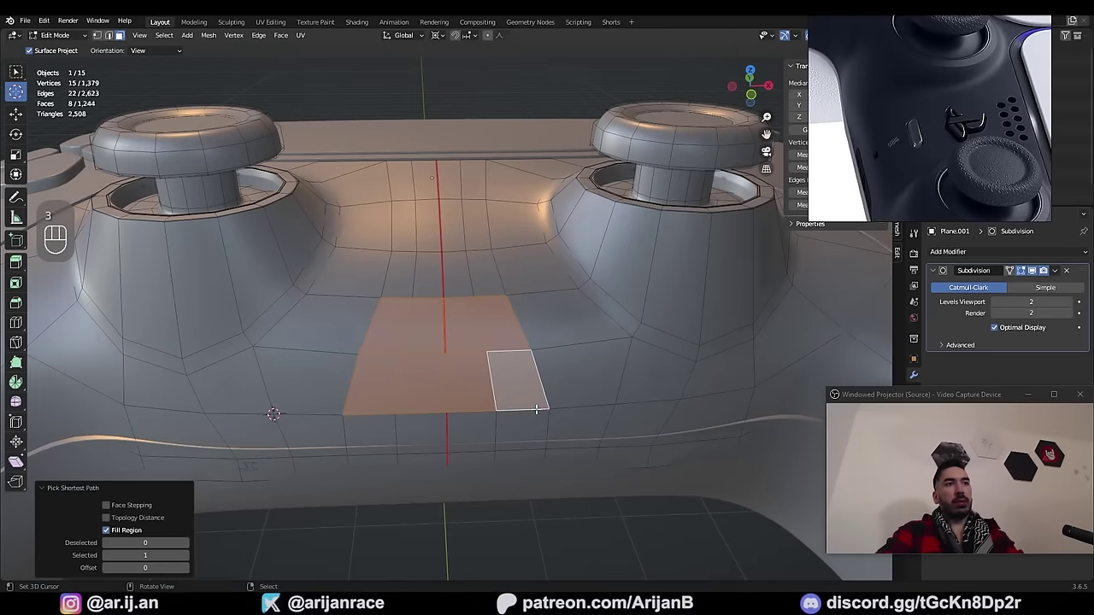
key(i)
click(516, 391)
key(x)
click(582, 345)
Step: Straighten the side edges of the mute button opening by scaling them to 0 along X
key(2)
right_click(392, 349)
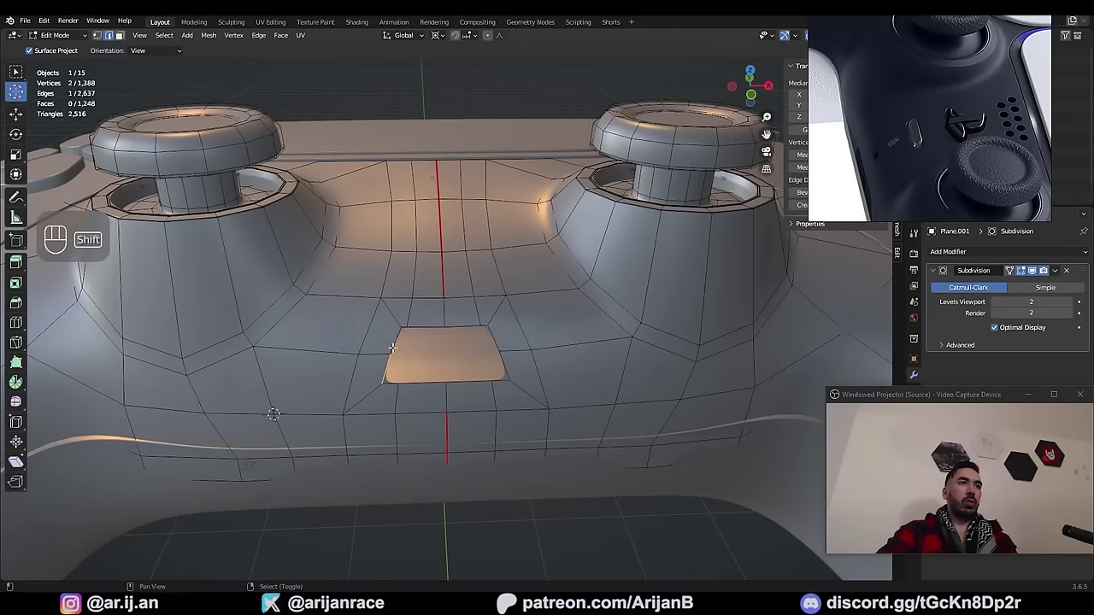
scroll(411, 369, up, 1)
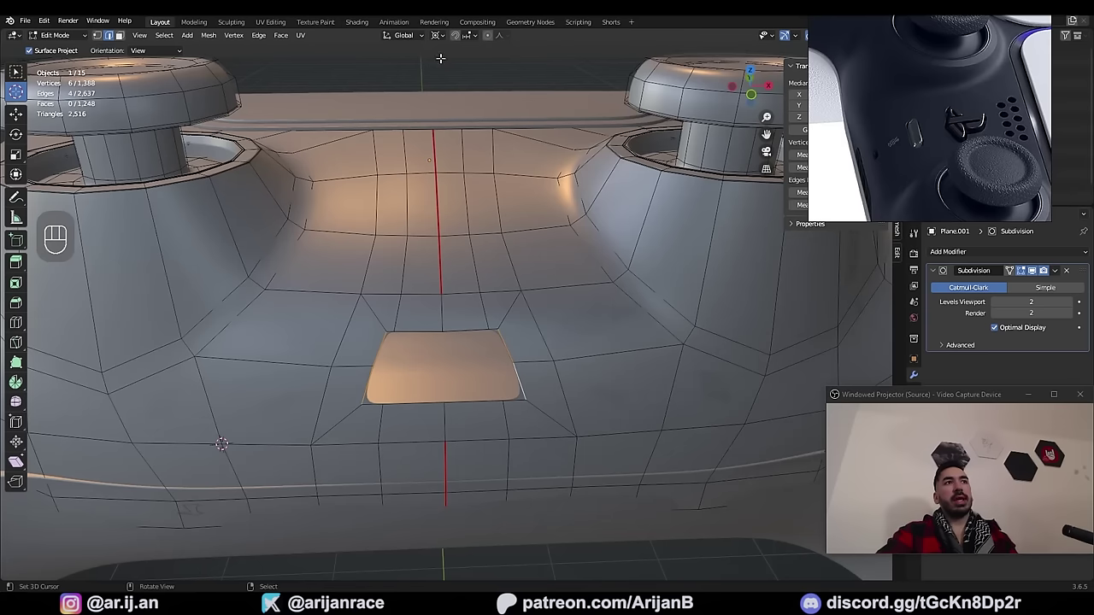
key(s)
key(x)
key(0)
key(Return)
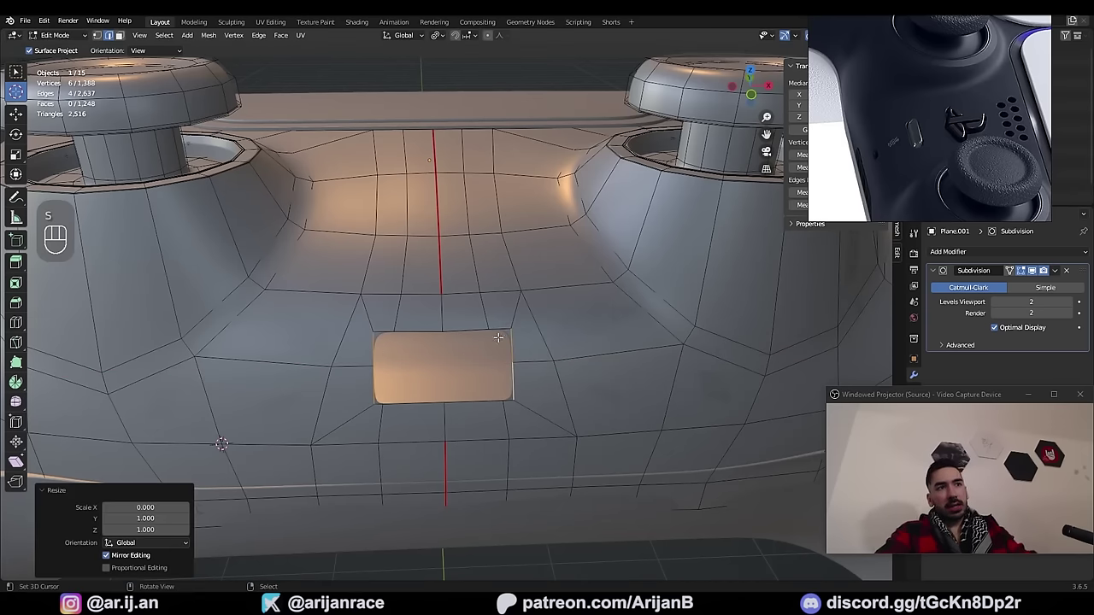
Step: Space the opening's side vertices with LoopTools and scale its four corner vertices to about 0.94 along X to round the ends
key(w)
click(746, 295)
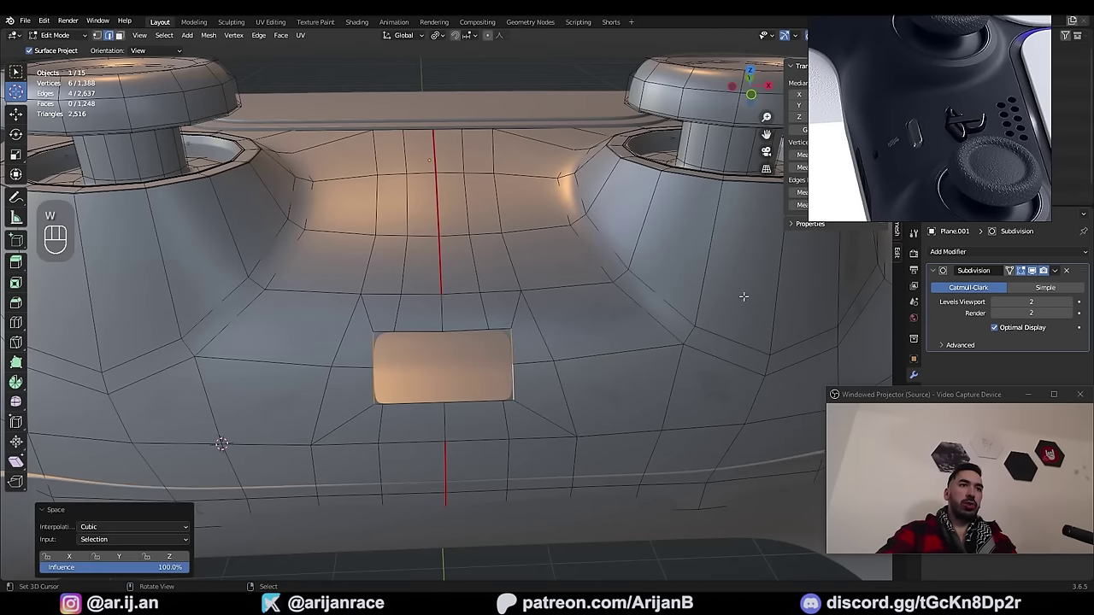
key(s)
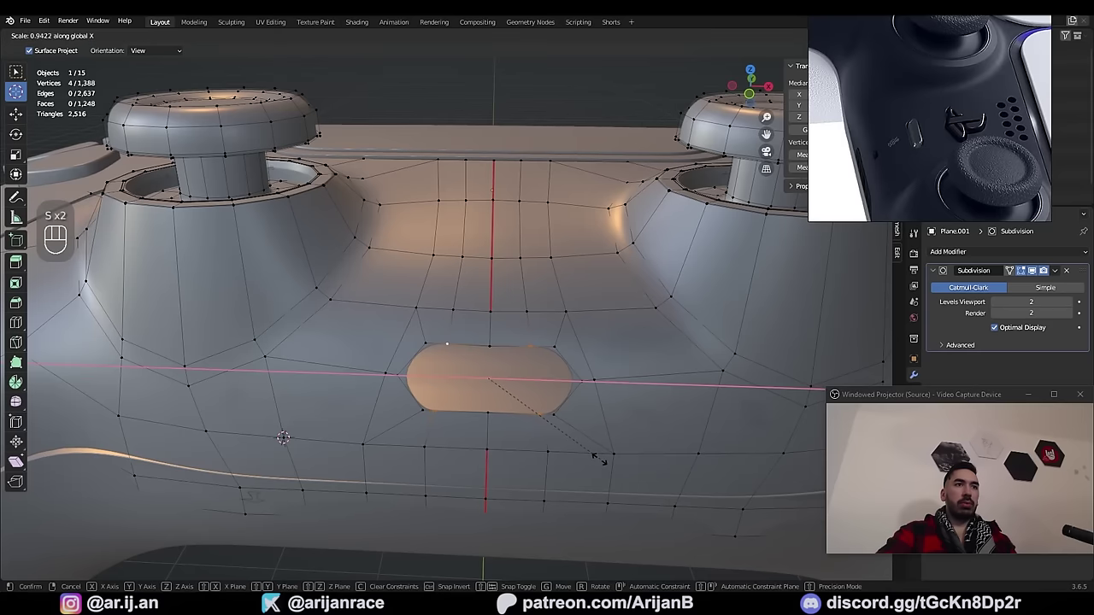
click(596, 458)
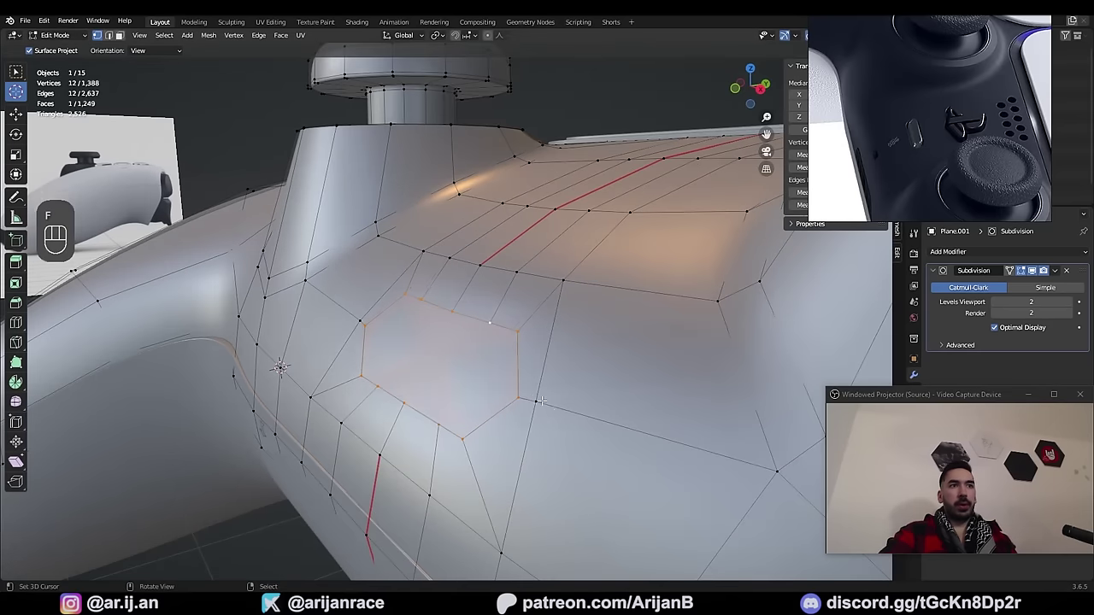
Step: Fill the mute button opening, inset its face and extrude it about 0.24 m inward
key(alt+s)
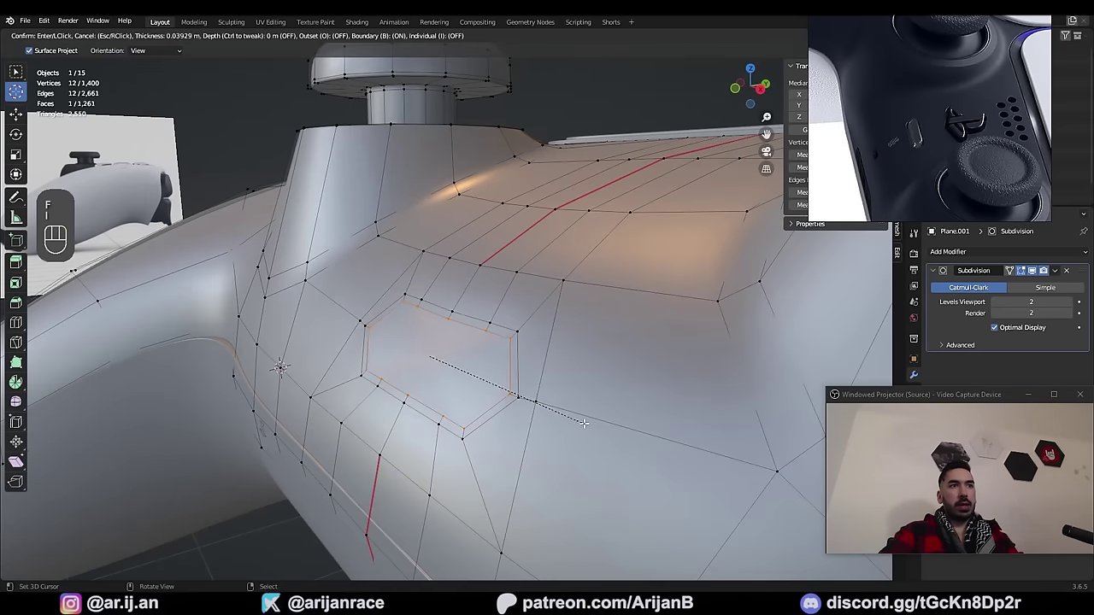
key(ctrl+z)
key(e)
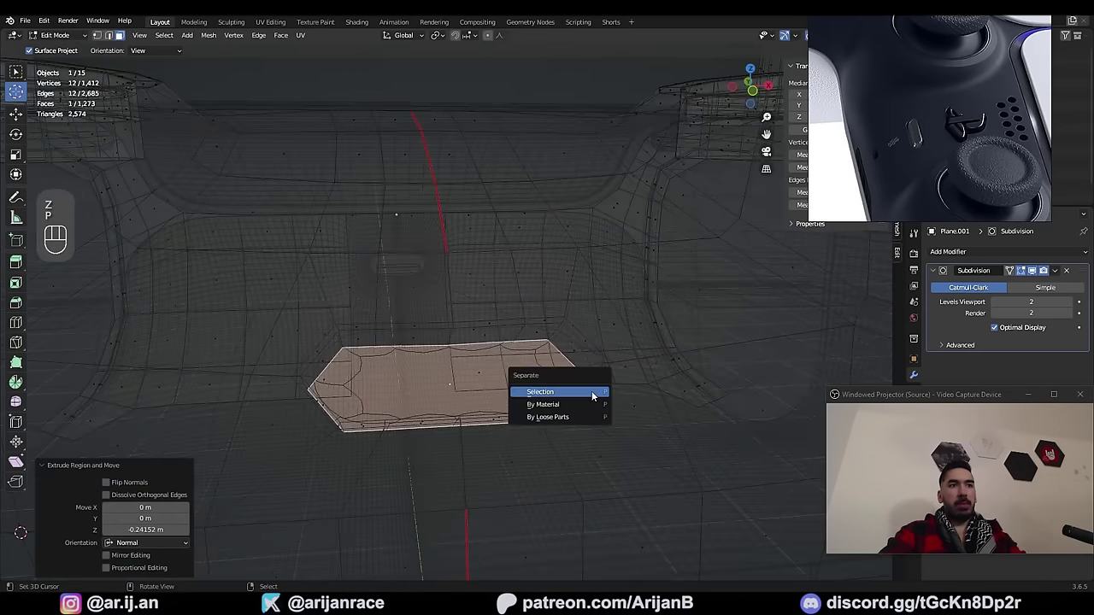
Step: Separate the recessed mute button face into its own object and start editing that object
key(Escape)
key(Tab)
key(Tab)
Step: Inset the separated mute button face slightly and delete its outer vertex loop to leave a gap around it
key(i)
click(585, 477)
alt+right_click(589, 367)
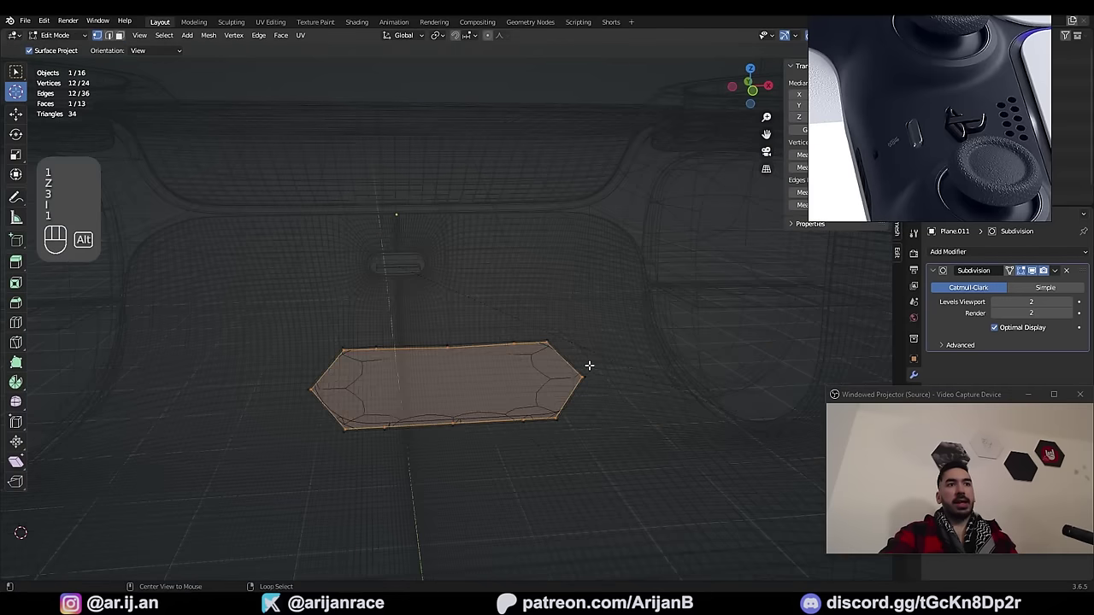
key(x)
click(567, 330)
Step: Connect opposite vertices of the mute button face to divide it into a grid of eight faces
shift+right_click(572, 354)
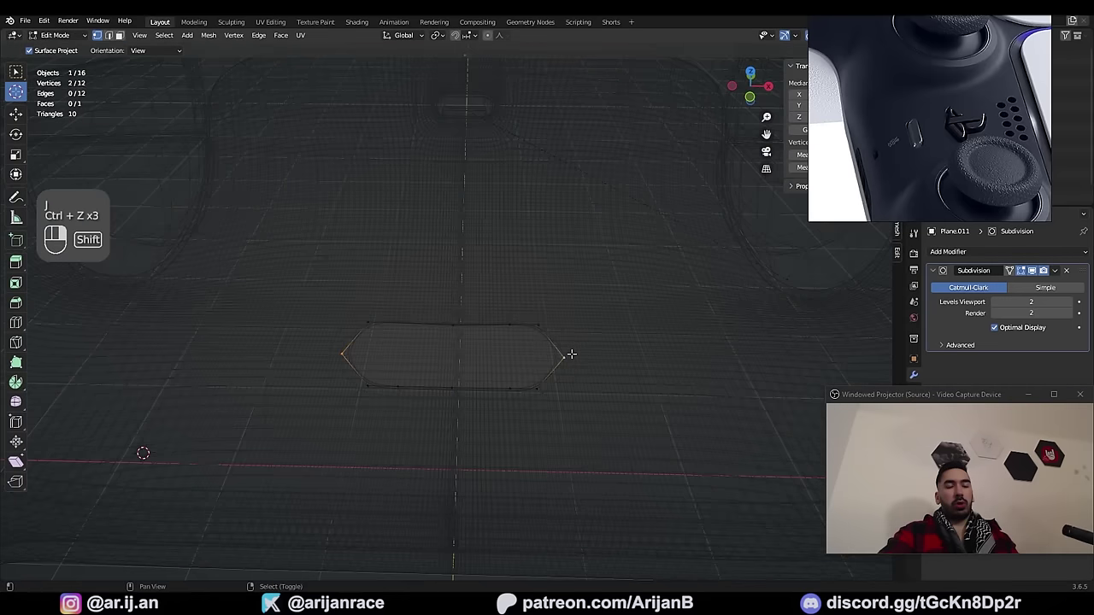
key(j)
click(407, 365)
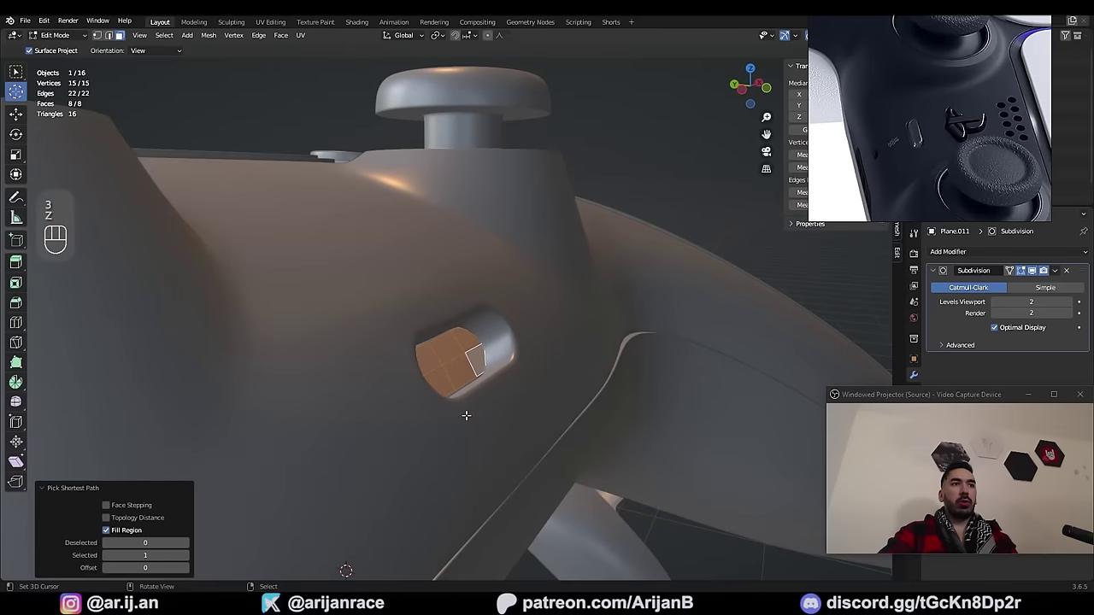
Step: Extrude the mute button faces about 0.29 m outward and bevel the rim with two segments, about 0.012 m wide
key(e)
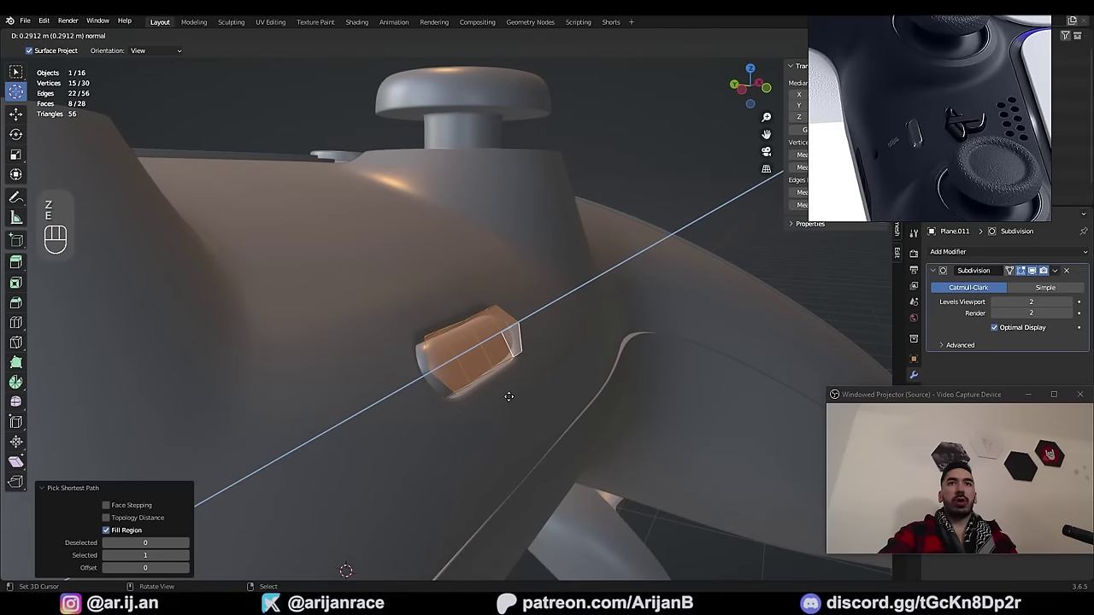
key(c)
key(ctrl+b)
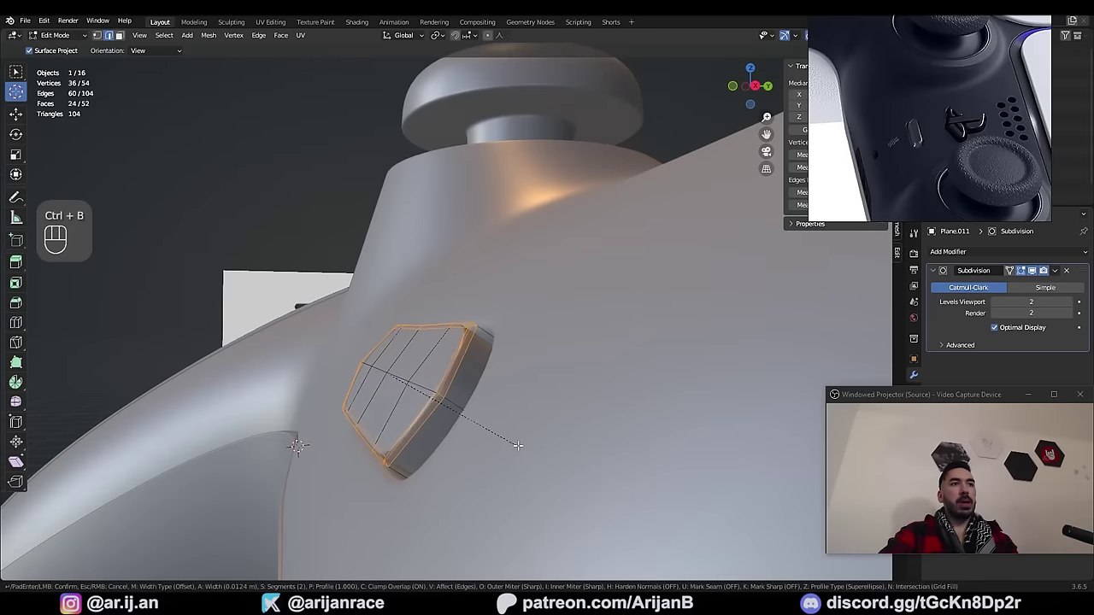
click(518, 446)
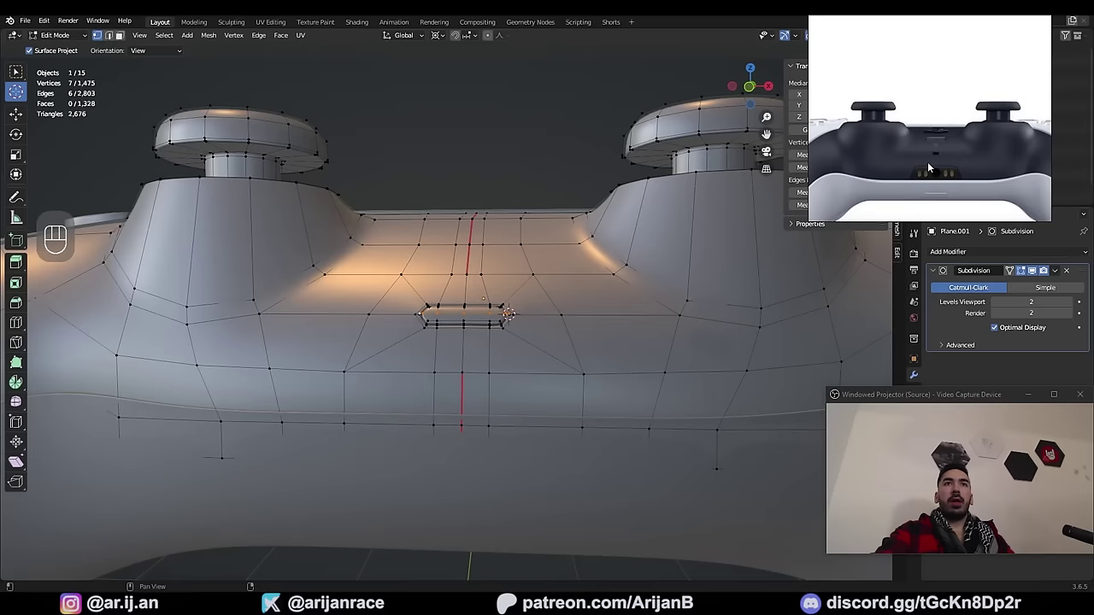
Step: Delete the eight shell faces below the mute button to open the charging contact area
scroll(903, 164, up, 3)
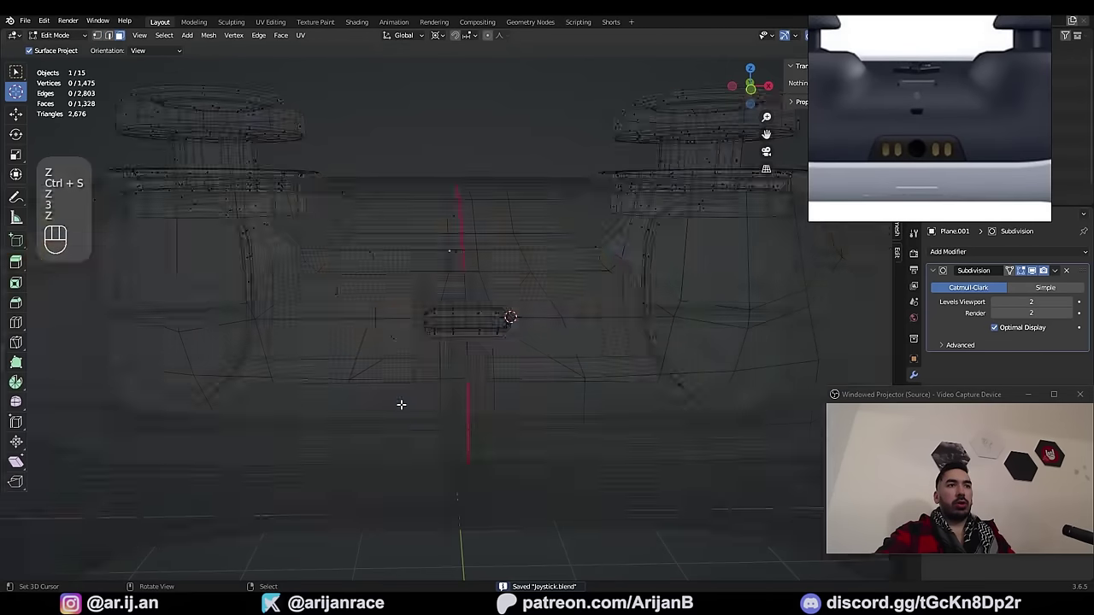
key(z)
right_click(401, 406)
ctrl+shift+right_click(513, 439)
key(x)
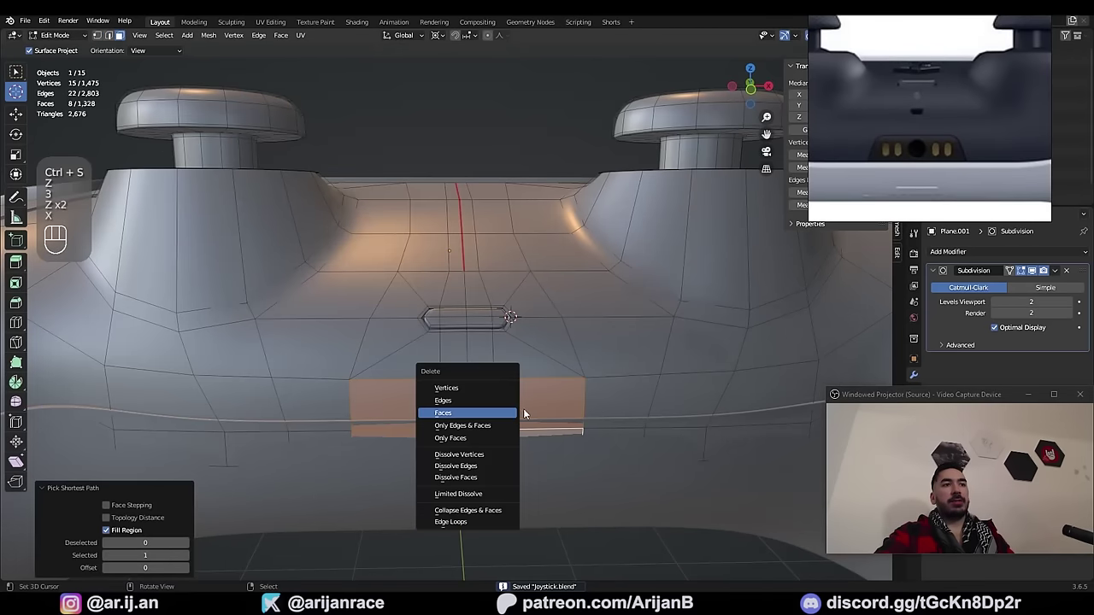
click(498, 418)
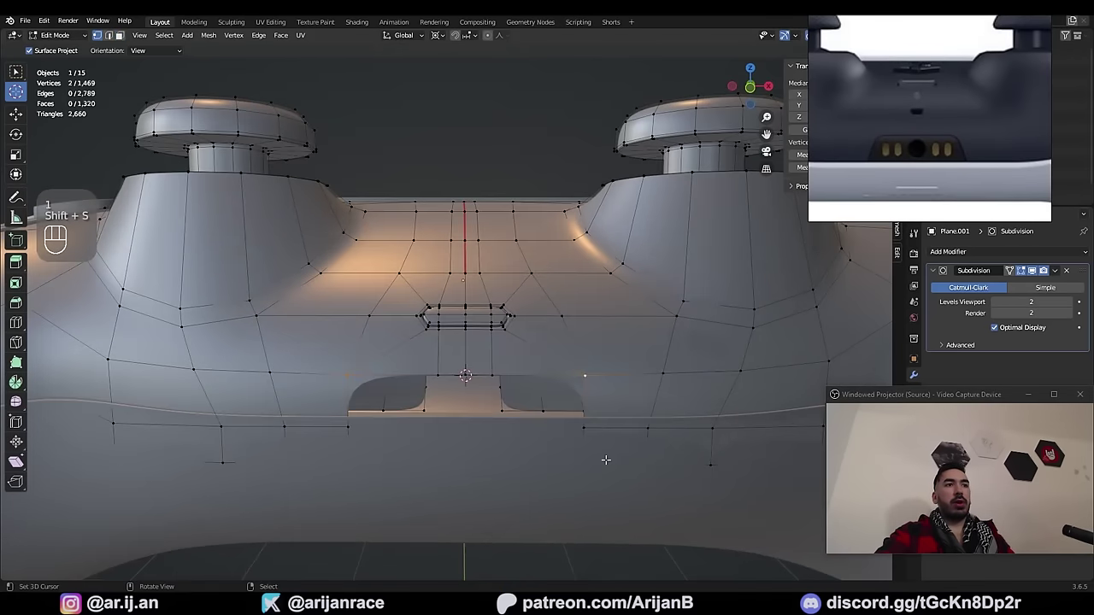
Step: Scale the opening's two upper corner vertices inward to about 0.78 and delete the triangular shell faces on both sides above the opening
key(s)
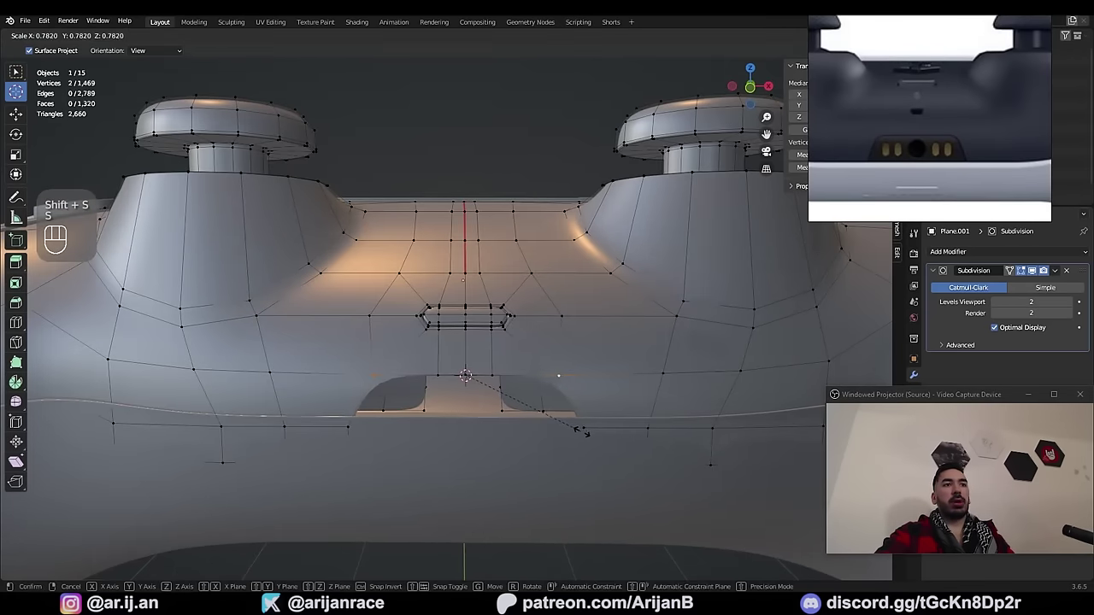
click(584, 432)
middle_drag(584, 432, 578, 340)
key(3)
click(500, 331)
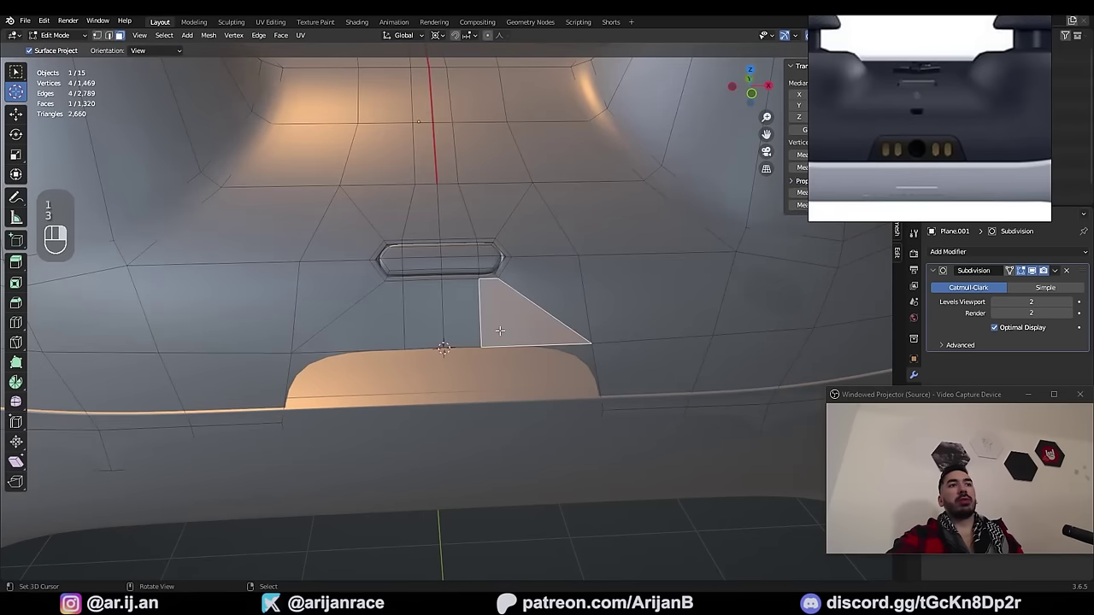
shift+right_click(381, 328)
key(x)
click(588, 330)
Step: Delete the two shell faces flanking the mute button to widen the gap above the contact opening
middle_drag(448, 336, 470, 337)
right_click(546, 283)
shift+right_click(350, 299)
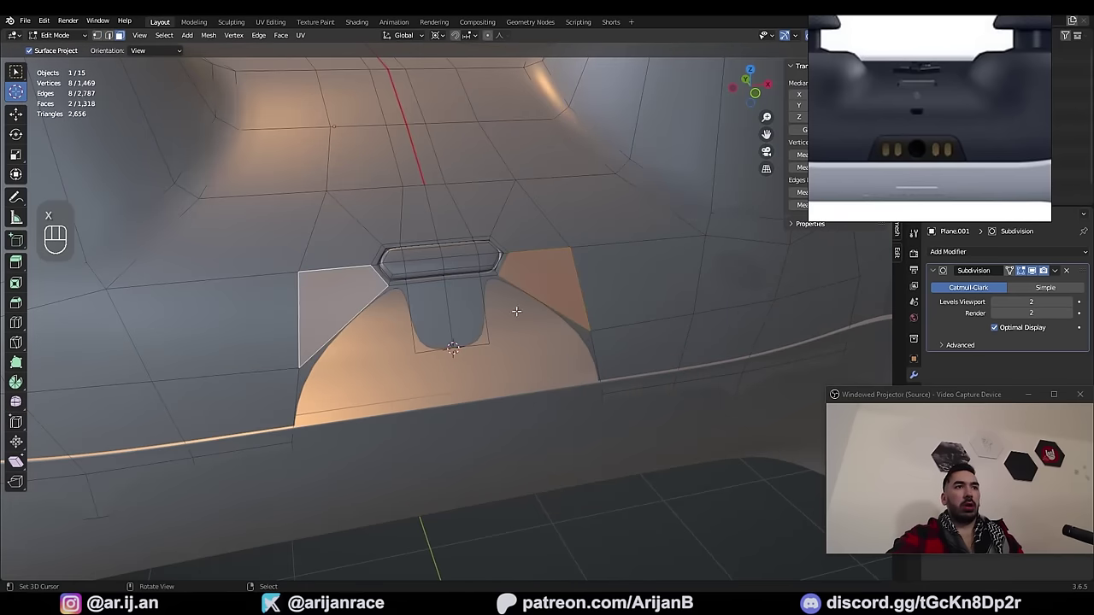
key(x)
click(691, 310)
Step: Extrude the edge chains on both sides below the mute button and flatten them to 0 on Y and Z about the opening's centre vertex
key(1)
right_click(459, 350)
middle_drag(684, 312, 513, 359)
key(shift+s)
key(2)
scroll(504, 325, up, 3)
right_click(529, 270)
ctrl+right_click(589, 229)
shift+right_click(361, 313)
ctrl+right_click(246, 294)
middle_drag(427, 376, 549, 346)
key(e)
key(s)
key(s)
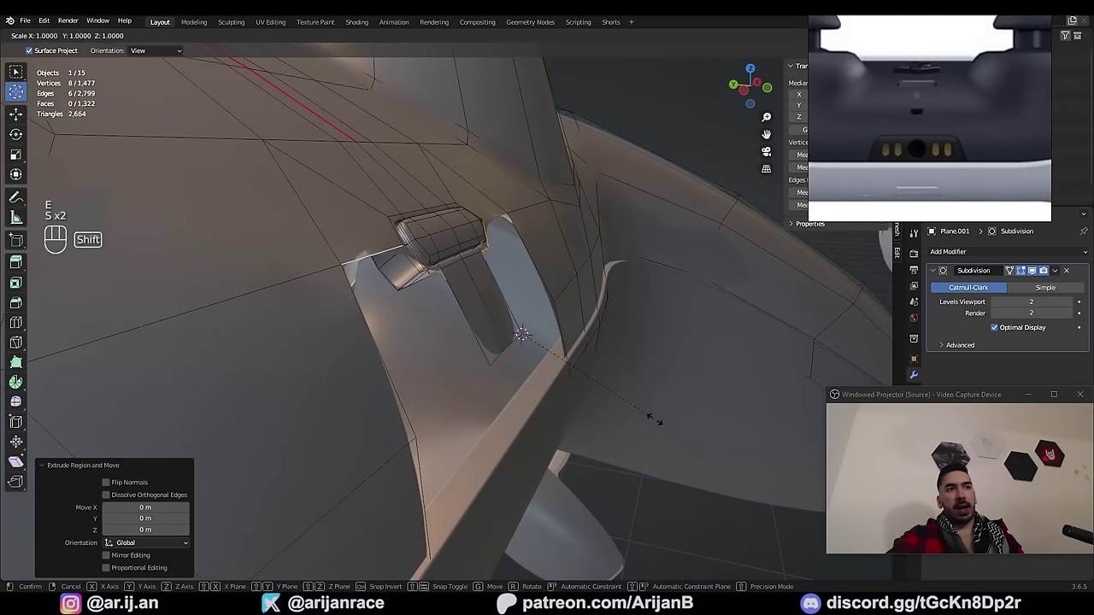
key(shift+x)
text(0)
key(Return)
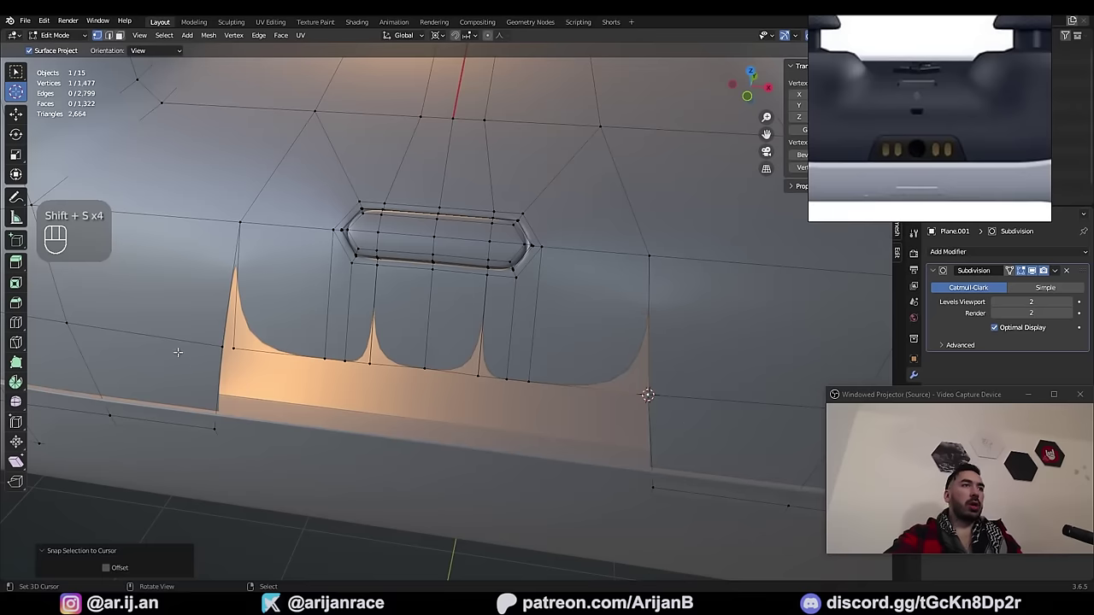
Step: Snap the extruded end vertex to the neighbouring shell vertex and spread the opening's inner top vertices outward by a scale of 1.787
key(shift+s)
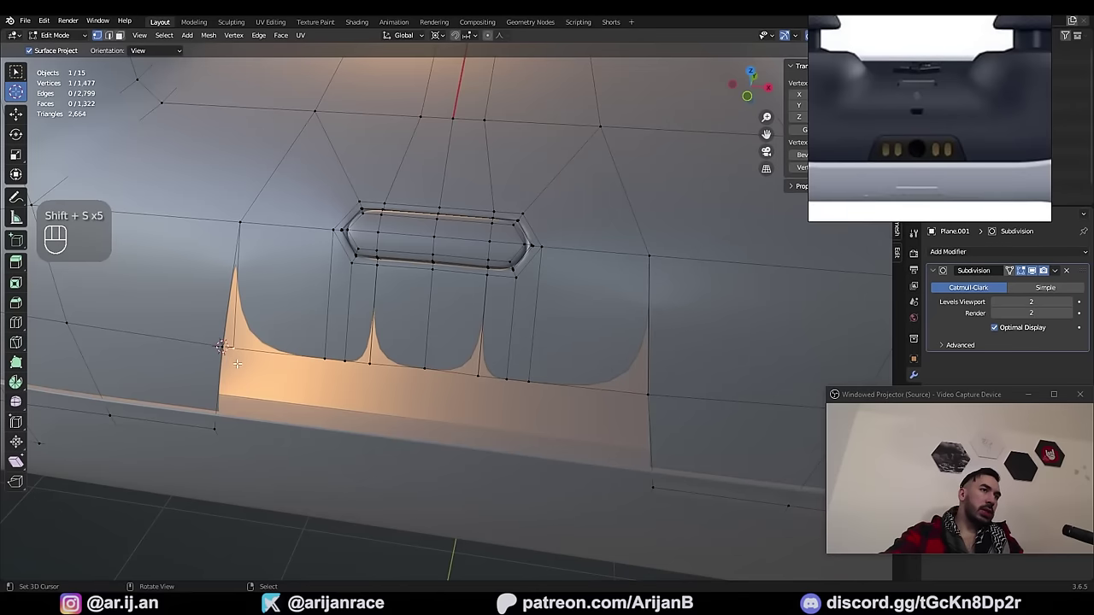
key(shift+s)
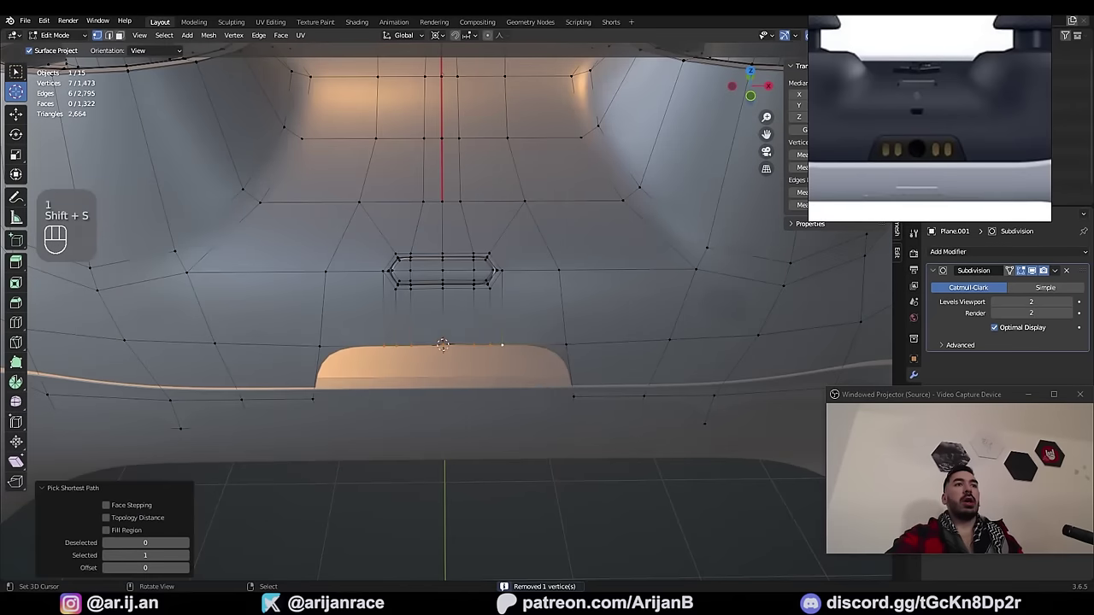
key(s)
click(527, 390)
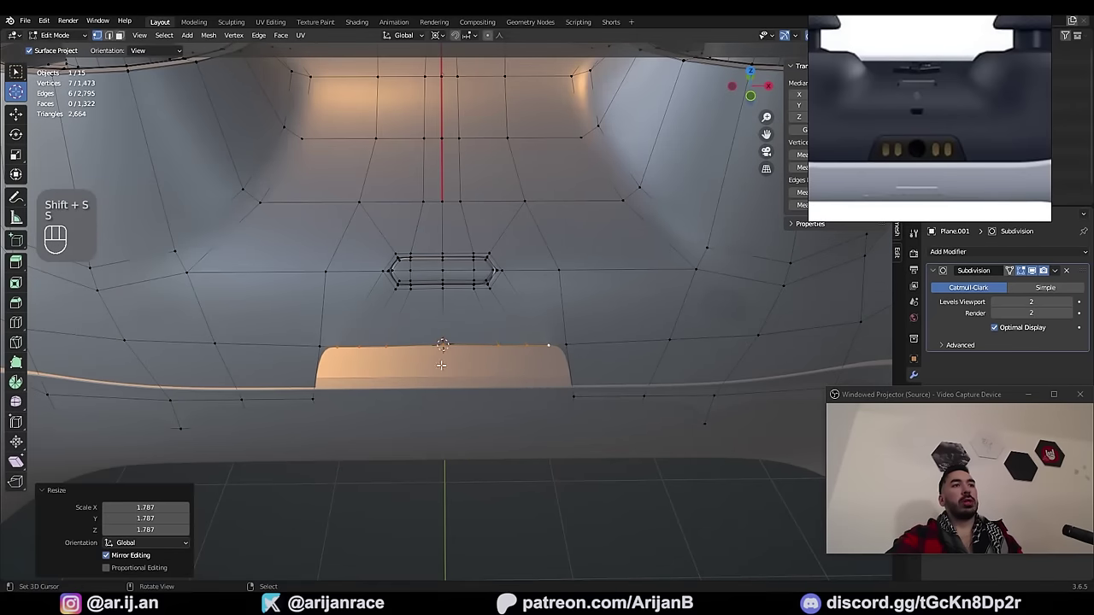
Step: Scale the contact plate's three extruded side vertices to 0 on X so they line up with the inner top corner
middle_drag(527, 389, 570, 328)
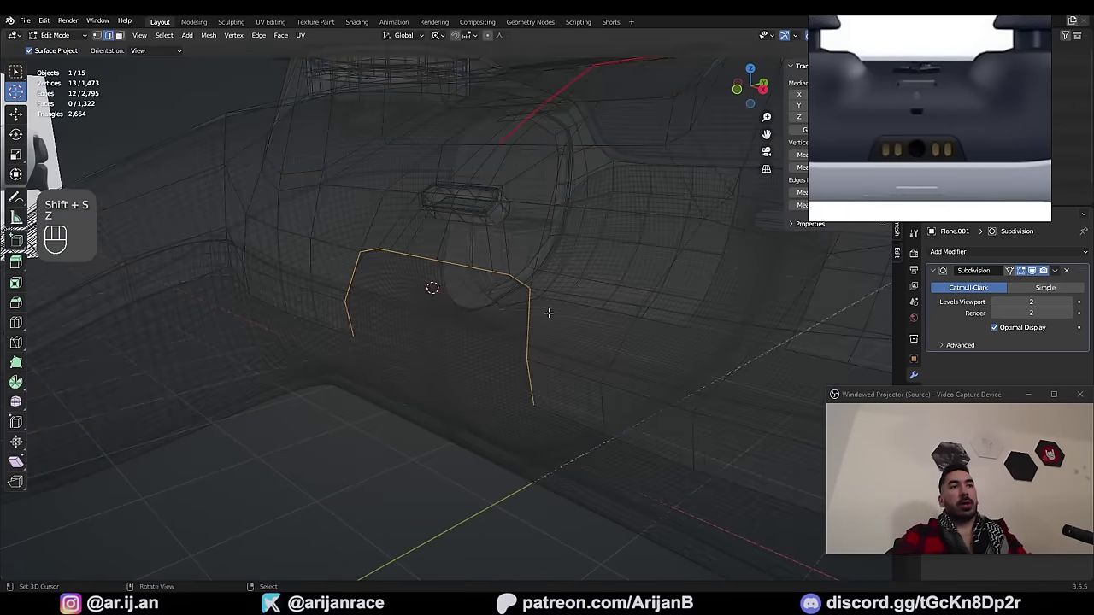
key(s)
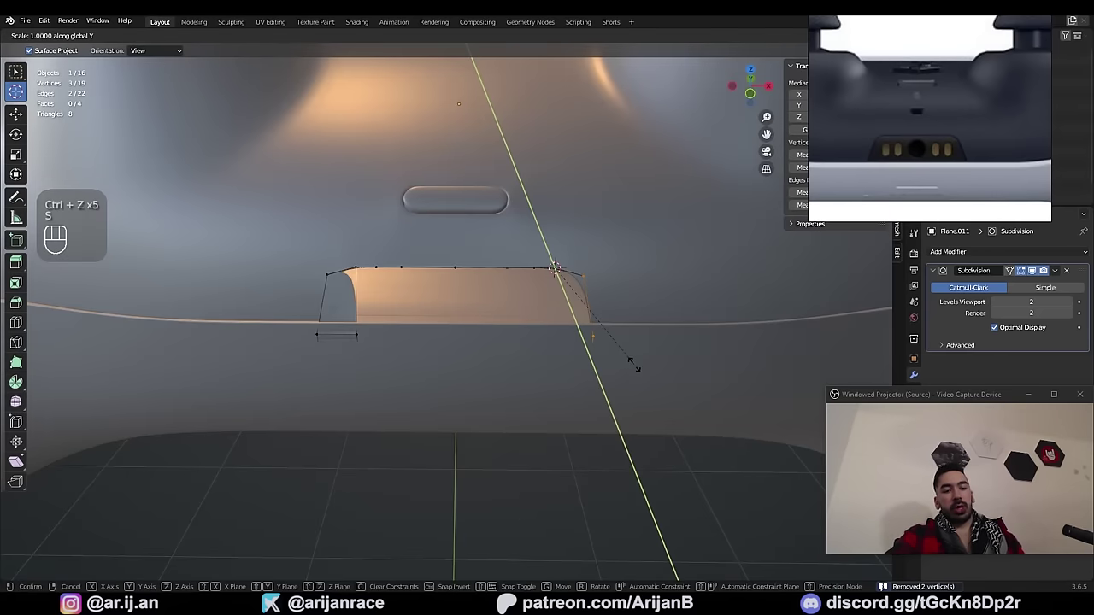
key(x)
key(0)
key(Return)
scroll(640, 351, up, 2)
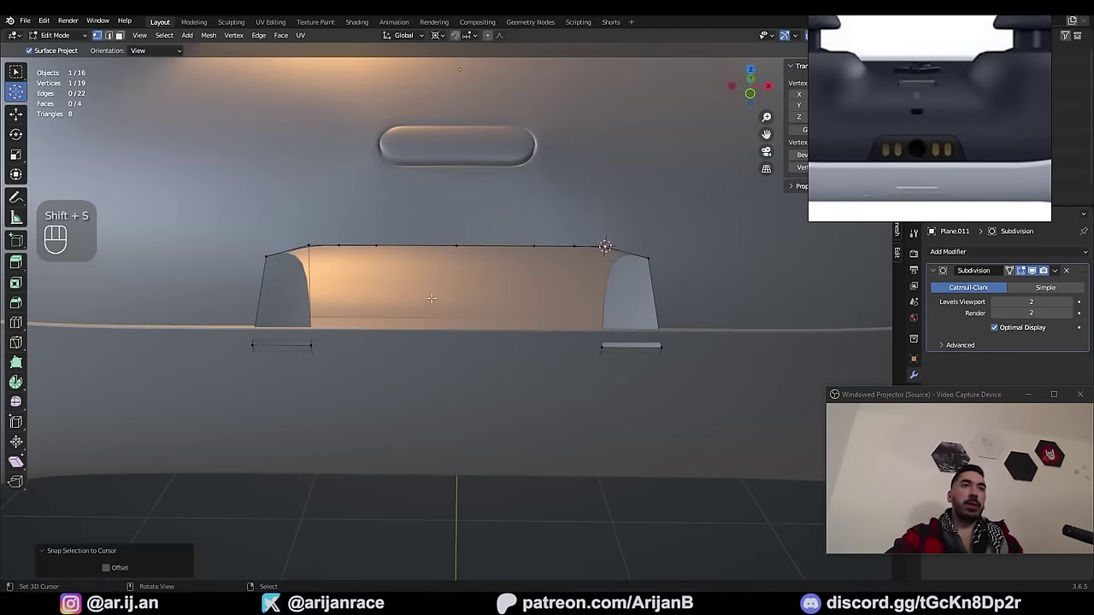
Step: Add five loop cuts across the plate's lower strip and bridge the top and lower inner edge rows to fill the centre
key(ctrl+z)
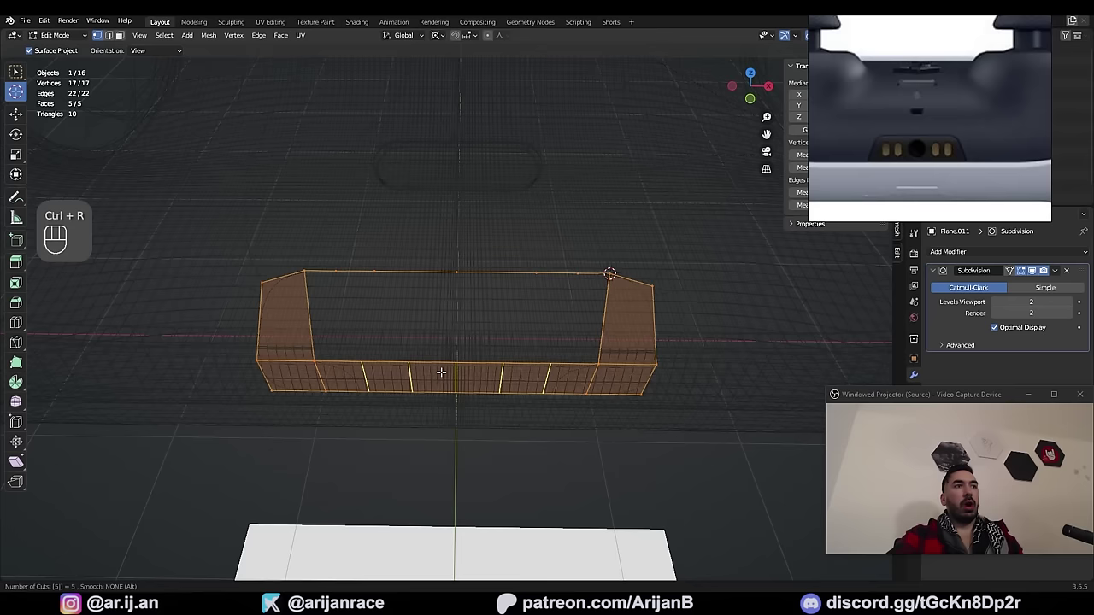
right_click(443, 368)
key(2)
alt+right_click(425, 282)
alt+shift+right_click(346, 363)
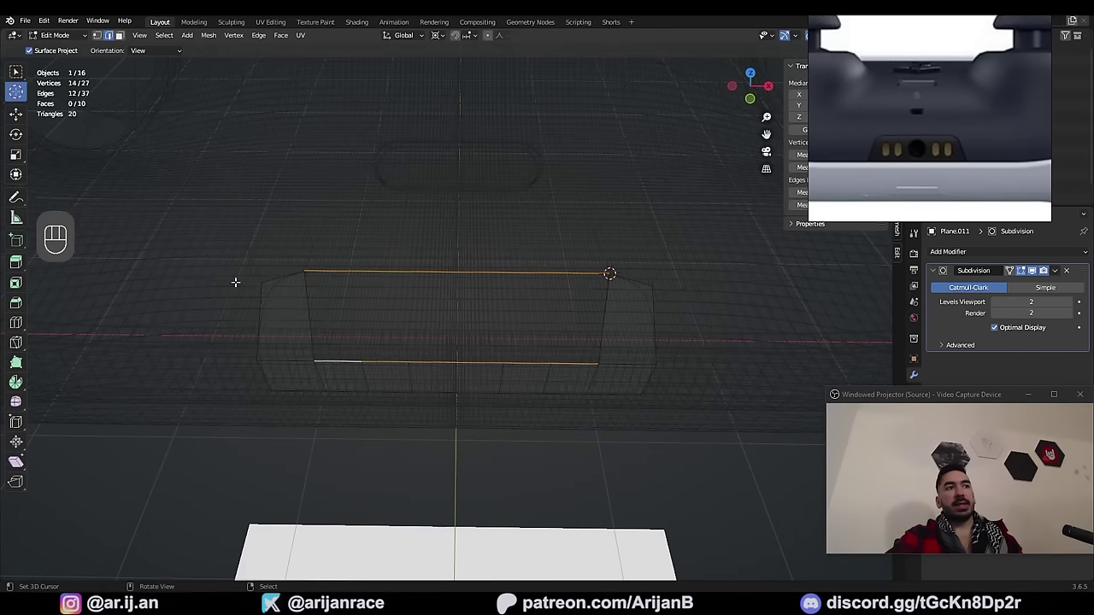
key(w)
click(200, 269)
Step: Try to inset the contact plate's faces to add a thin border along its outline
middle_drag(373, 382, 414, 372)
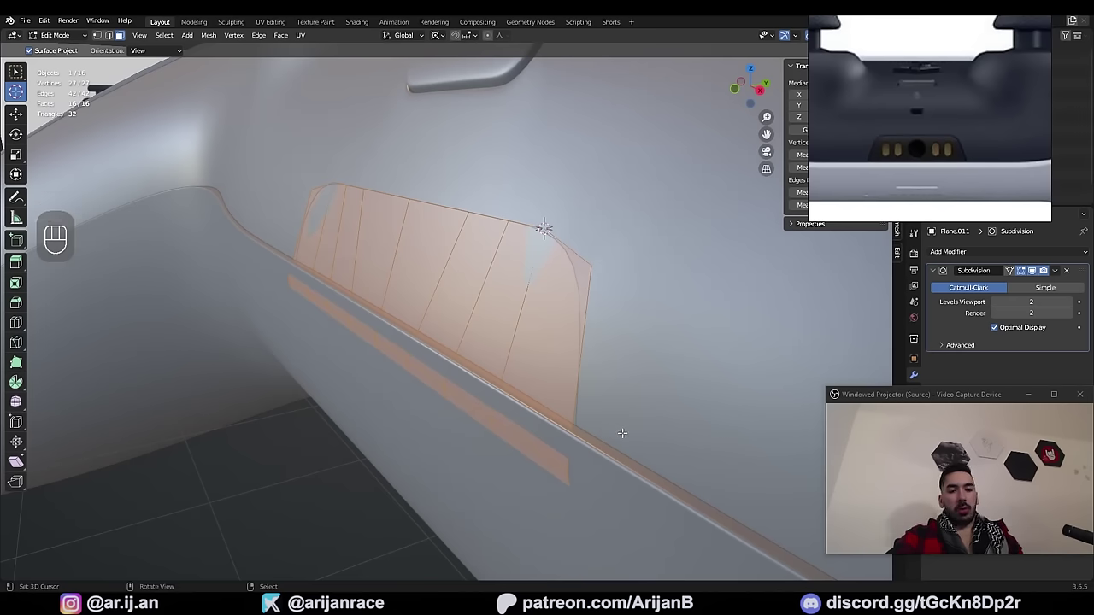
key(i)
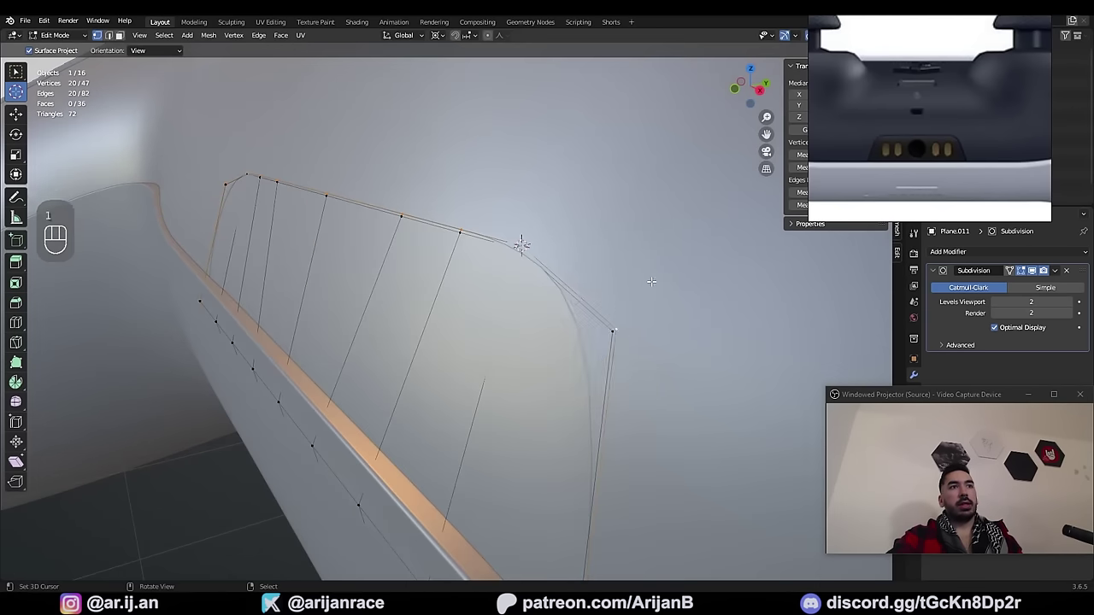
right_click(590, 248)
click(599, 254)
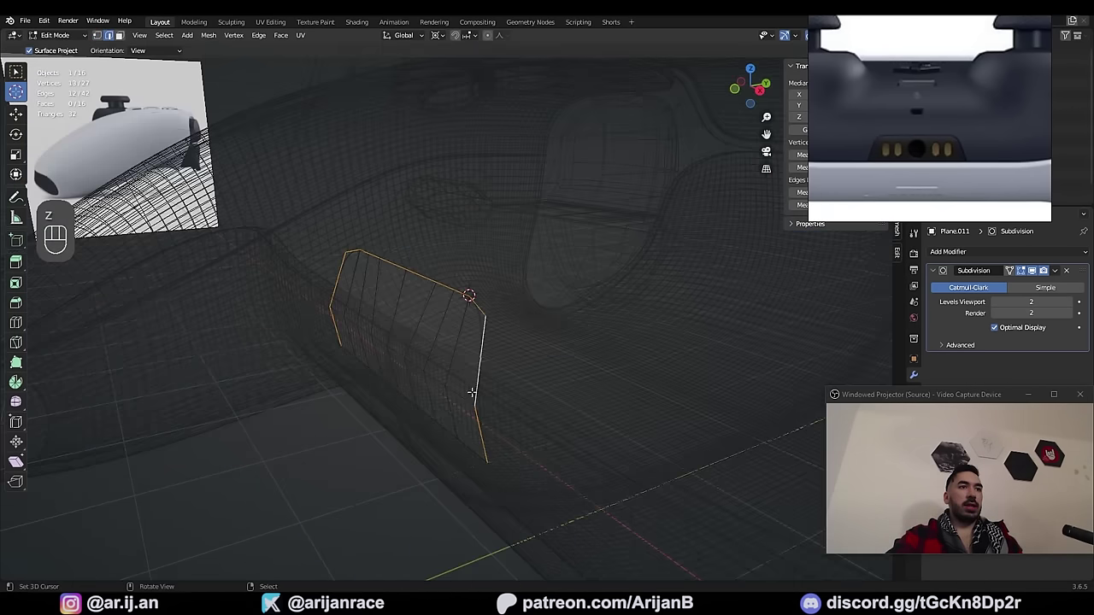
Step: Extrude the contact plate's outer edge chain and move the new edges to form a rim
key(e)
right_click(526, 317)
scroll(508, 317, up, 3)
key(z)
key(g)
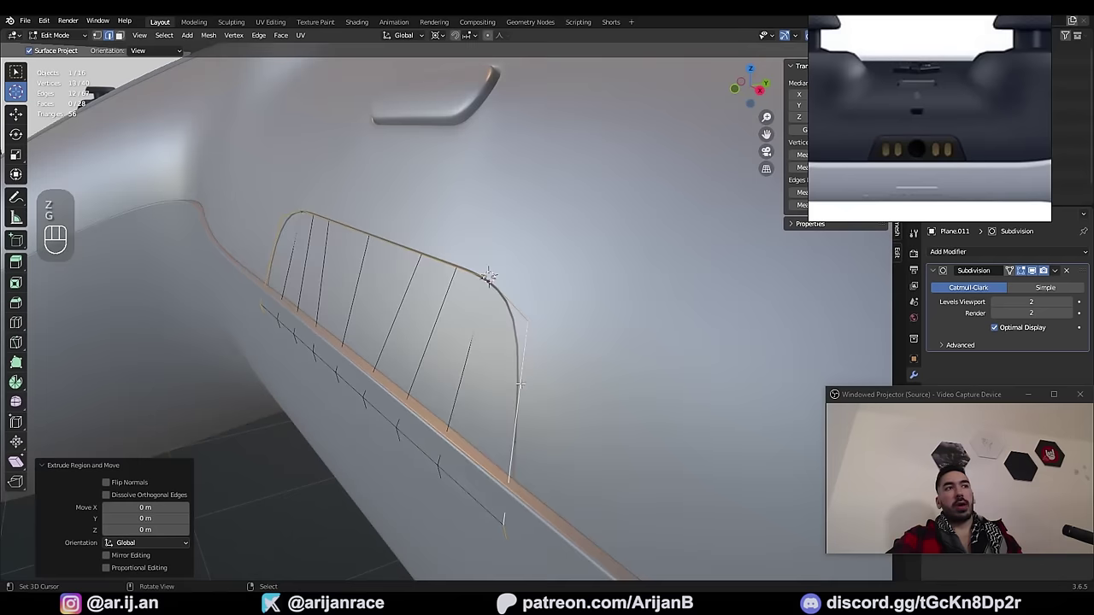
middle_drag(520, 384, 557, 374)
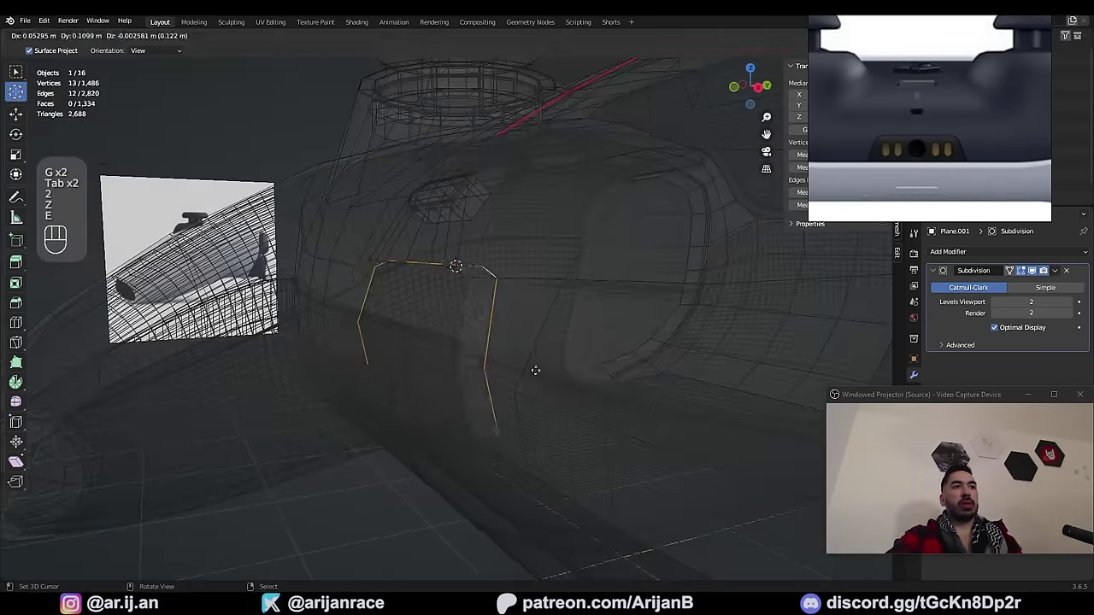
Step: Extrude the shell opening's edge chain and bevel the rim edges of the shell opening and contact plate together
middle_drag(535, 371, 496, 411)
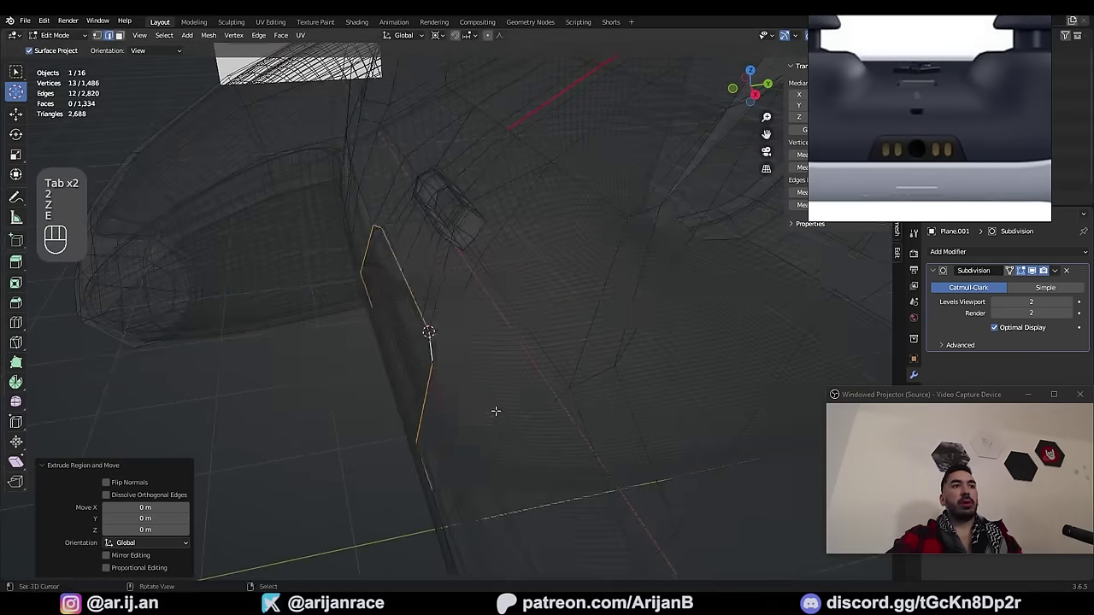
key(e)
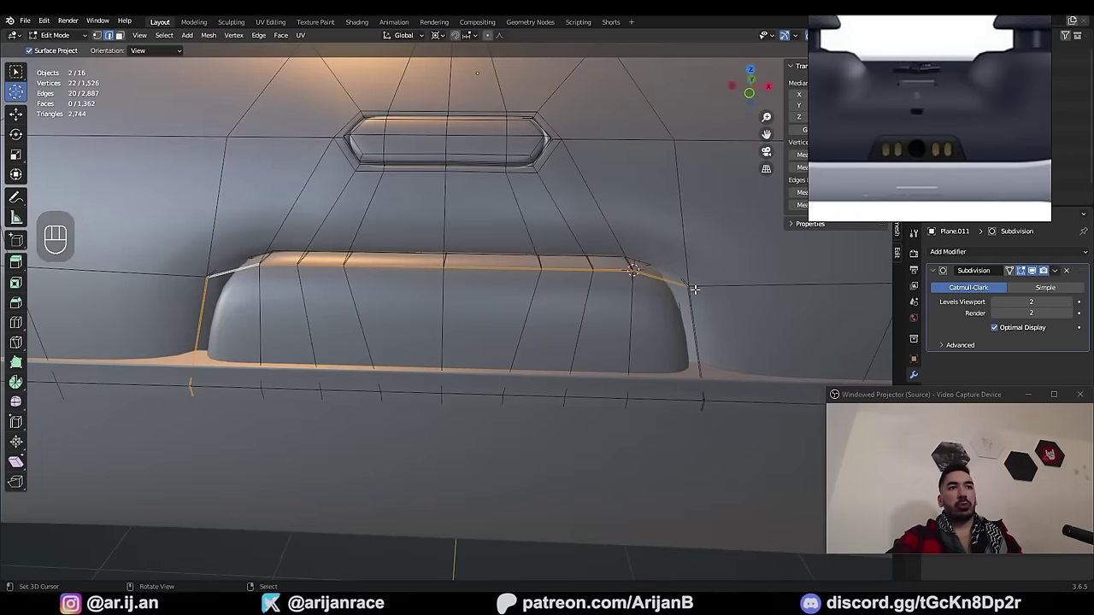
scroll(695, 290, up, 1)
alt+shift+right_click(752, 325)
key(ctrl+b)
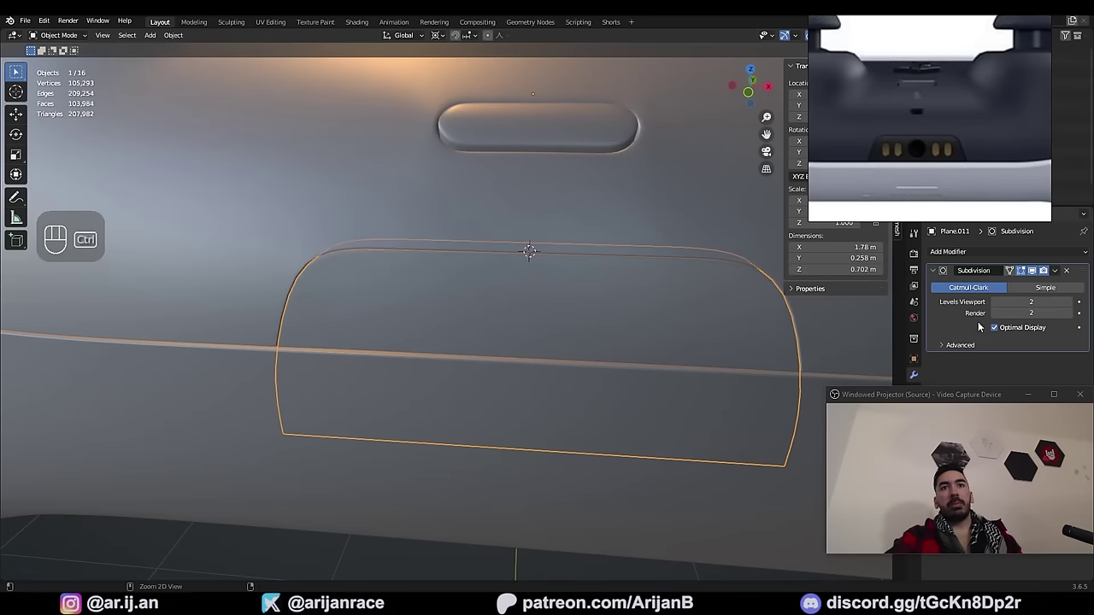
Step: Apply the contact plate's Subdivision modifier and reopen its dense mesh for editing
key(ctrl+a)
key(Tab)
middle_drag(647, 368, 504, 359)
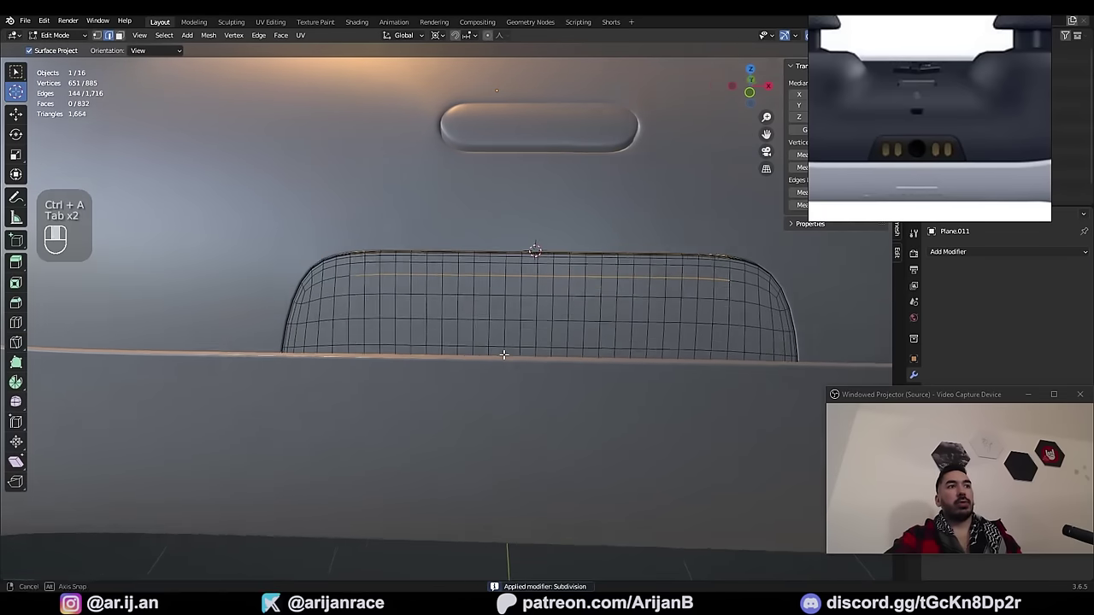
key(1)
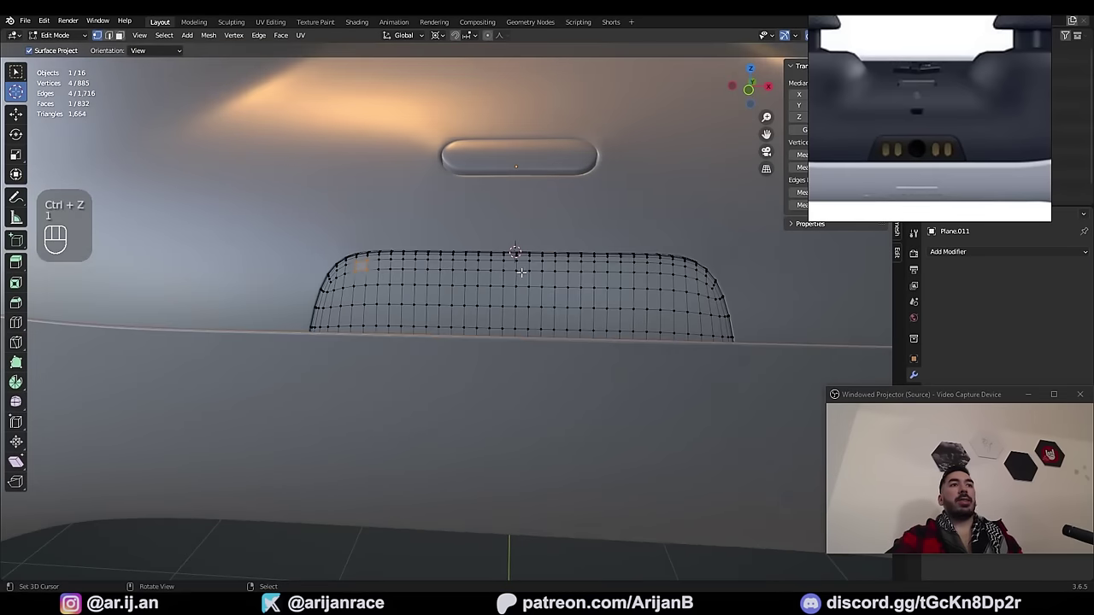
key(z)
key(a)
key(a)
key(b)
drag(507, 234, 744, 427)
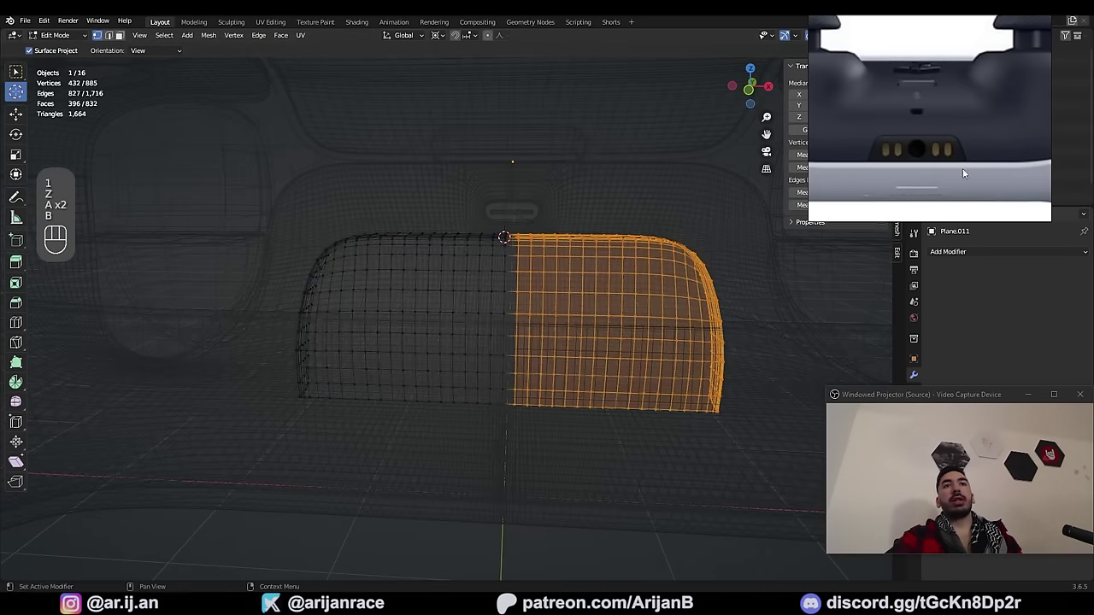
scroll(584, 310, down, 2)
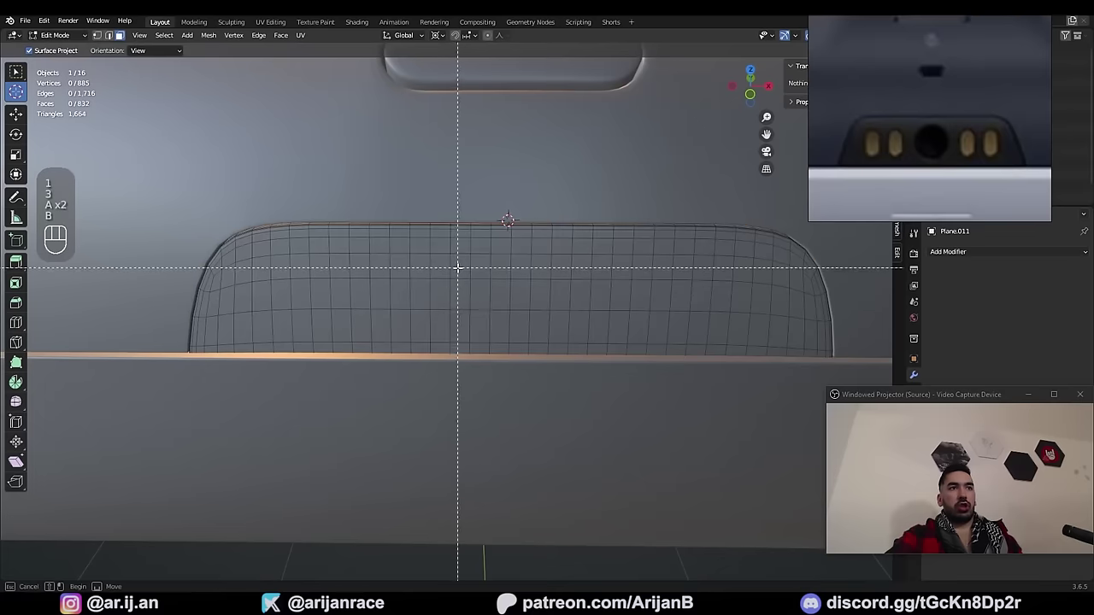
Step: Inset the central block of plate faces by about 0.024 m and reshape it into a circle with LoopTools
drag(457, 266, 567, 337)
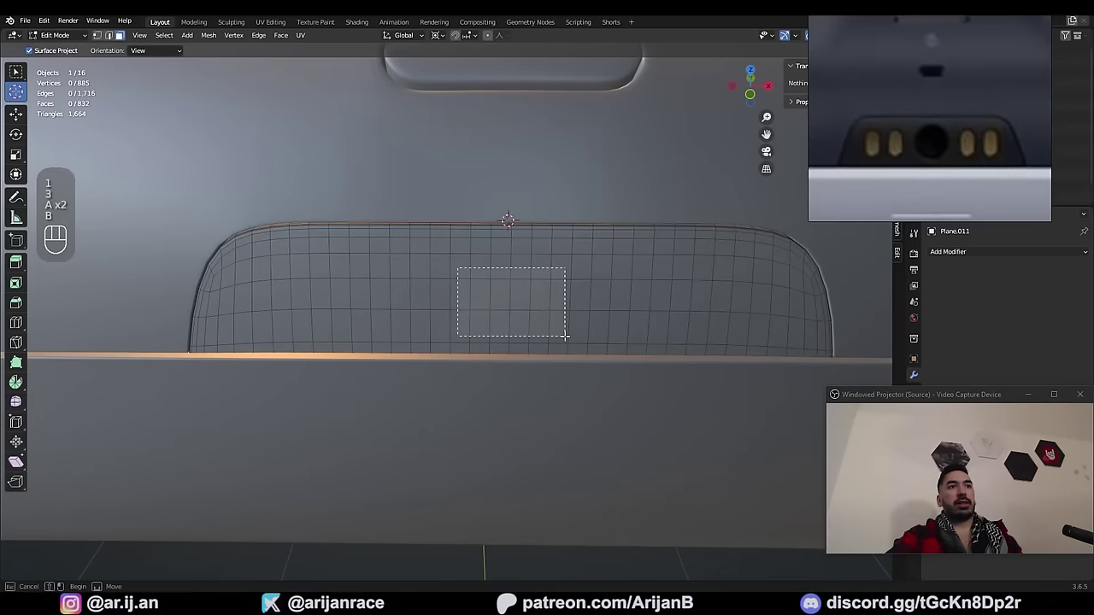
scroll(553, 335, down, 2)
middle_drag(552, 335, 526, 329)
key(1)
key(i)
click(537, 347)
key(w)
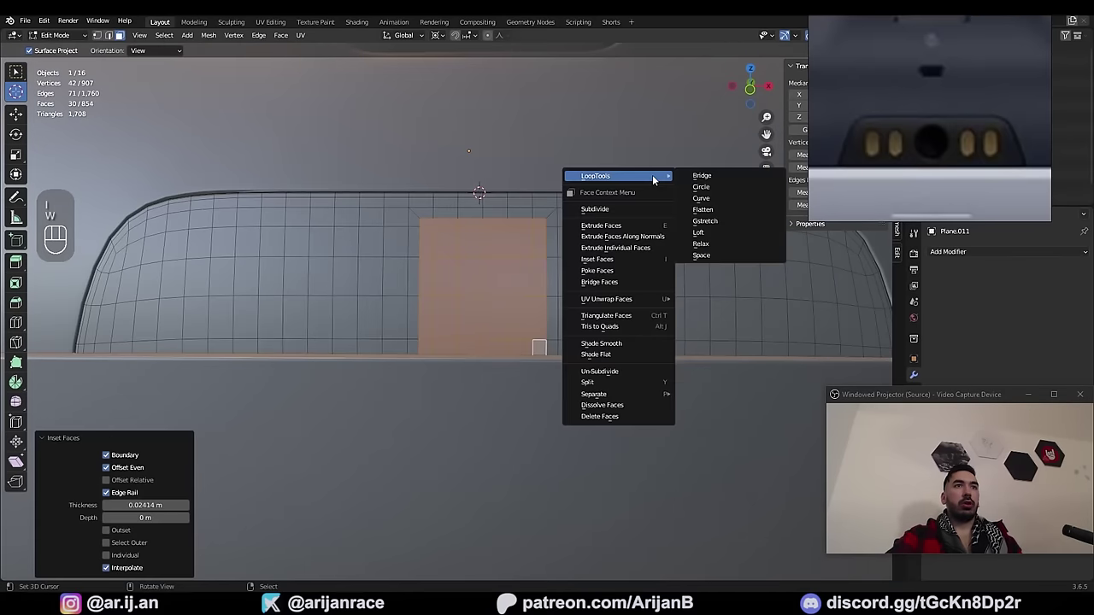
click(701, 185)
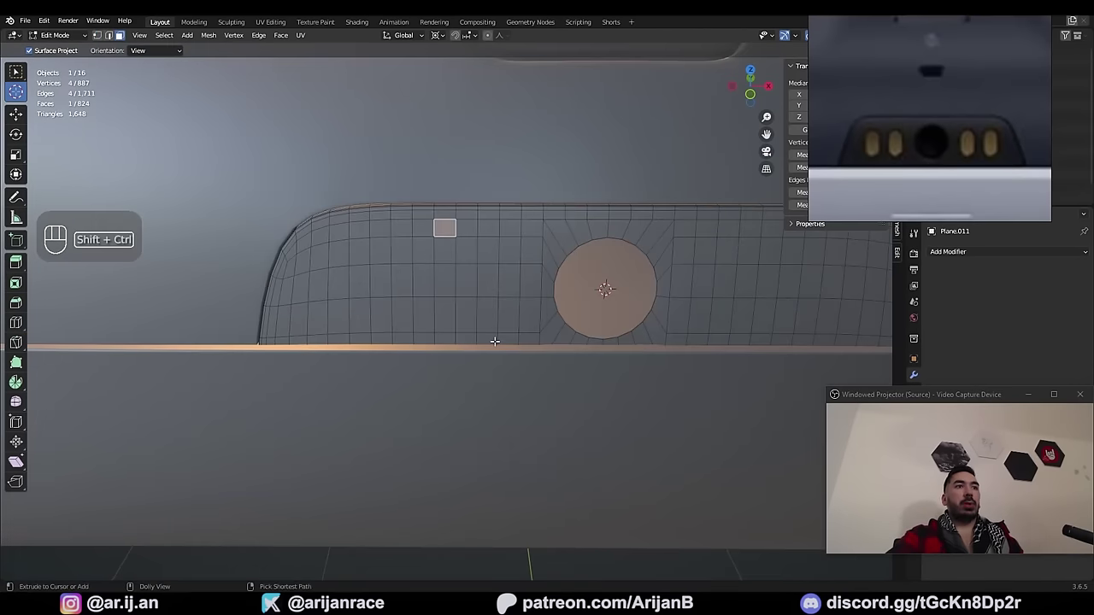
Step: Inset two rectangular face blocks on one side of the circular hole and delete their inner faces to open two contact slots
ctrl+shift+right_click(498, 338)
shift+click(339, 234)
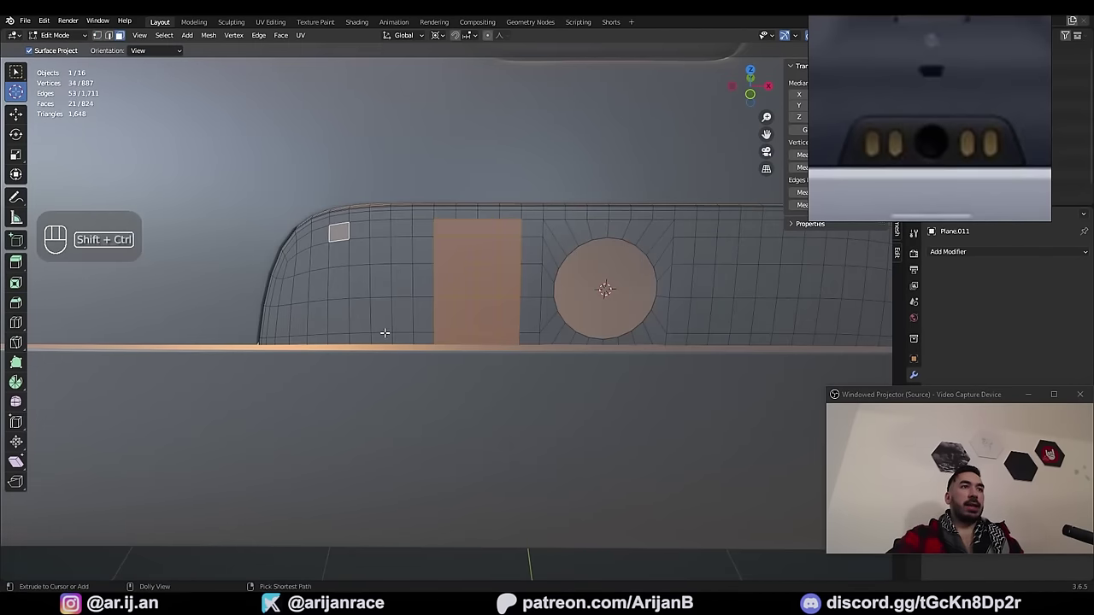
ctrl+shift+click(393, 337)
scroll(399, 337, up, 1)
key(i)
click(539, 405)
key(x)
click(650, 269)
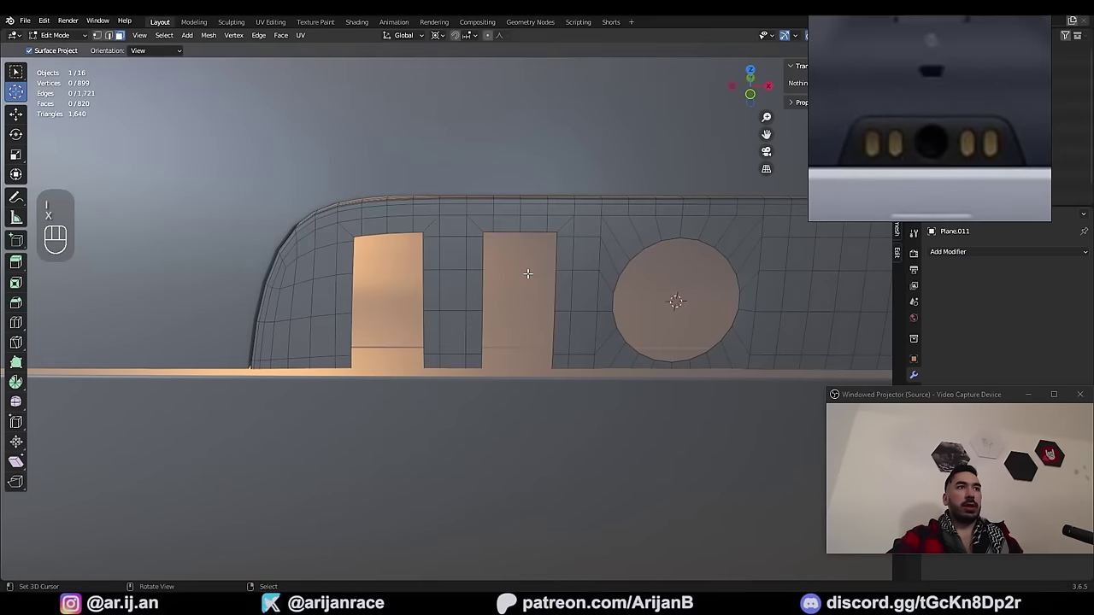
Step: Slide the edges beside the two contact slots and the slots' four upper corner vertices to start rounding the slot ends
shift+middle_drag(436, 273, 442, 286)
key(Tab)
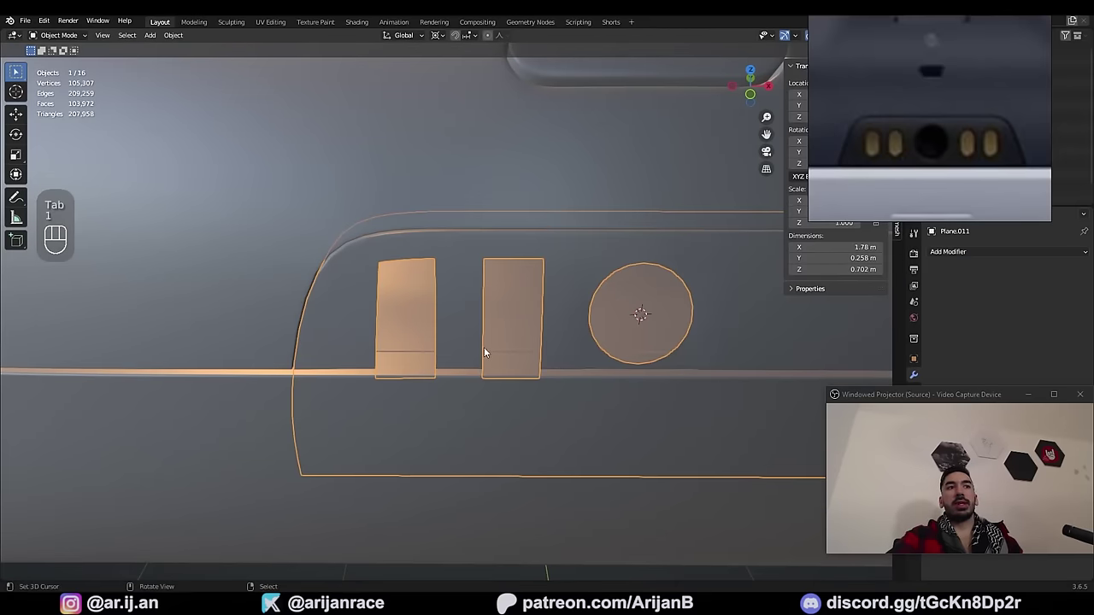
key(g)
key(g)
ctrl+click(538, 287)
key(1)
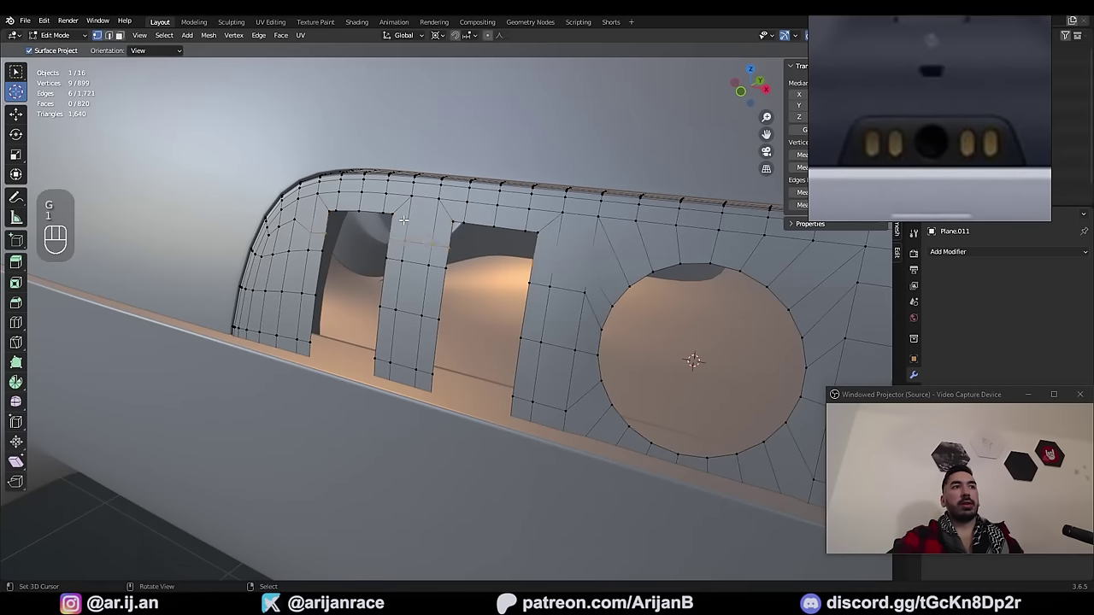
shift+click(537, 234)
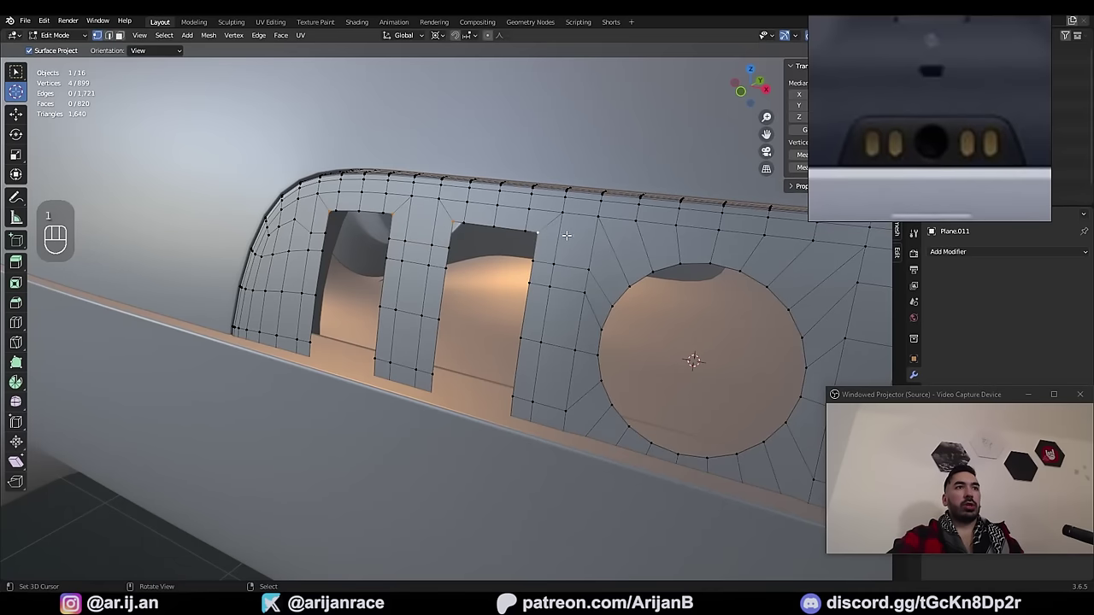
key(g)
key(g)
click(563, 250)
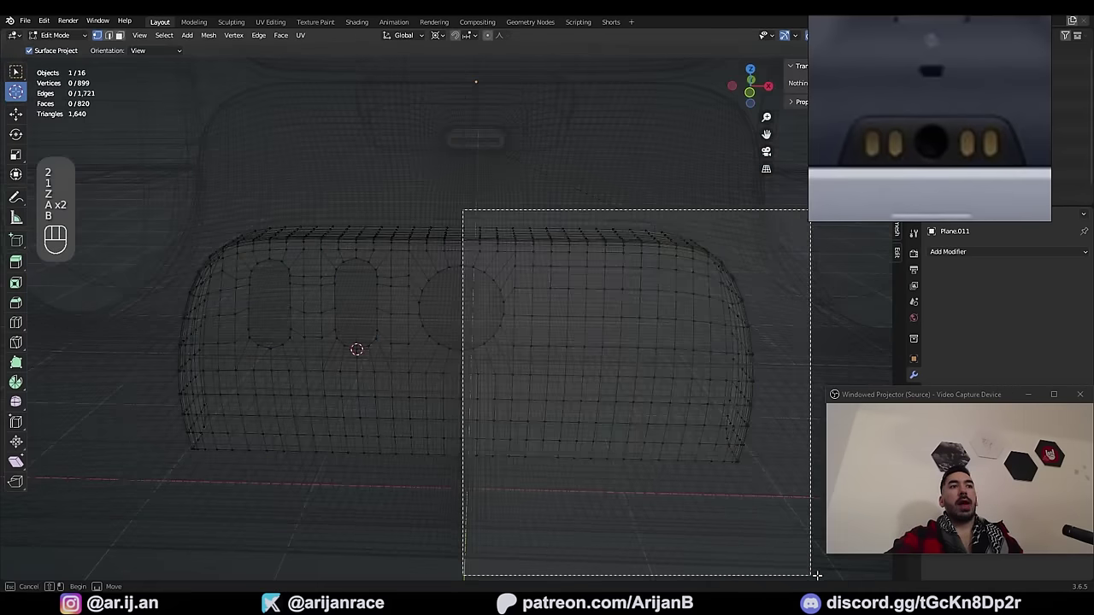
Step: Delete the half of the contact plate without slots, from the centre line outward
drag(464, 207, 806, 488)
key(x)
click(655, 285)
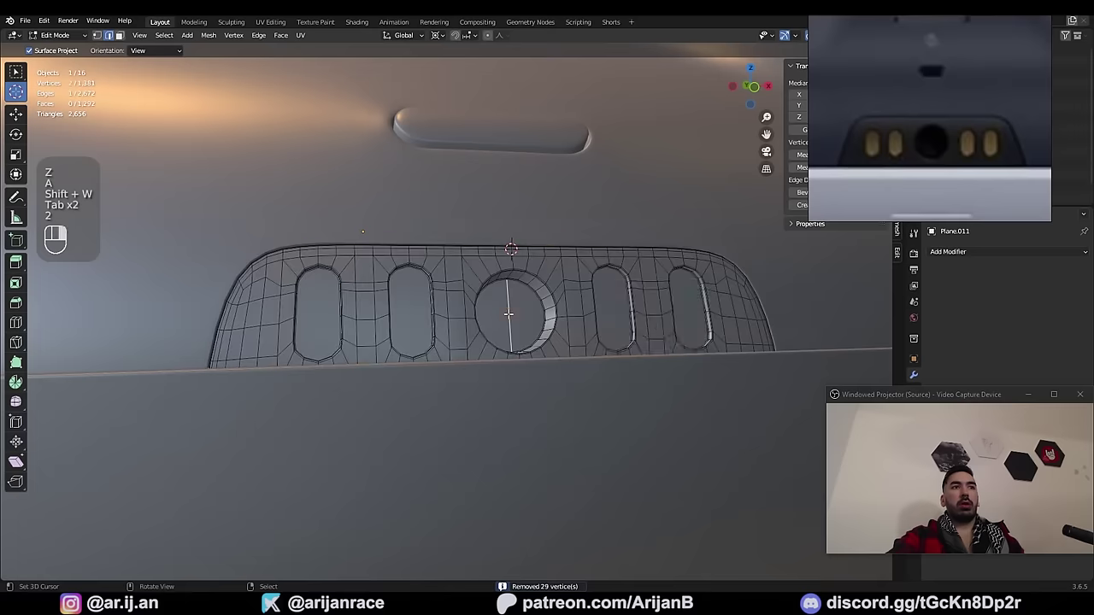
Step: Finish editing the controller mesh around the contact plate and logo area and save the file
right_click(659, 381)
click(659, 381)
key(Tab)
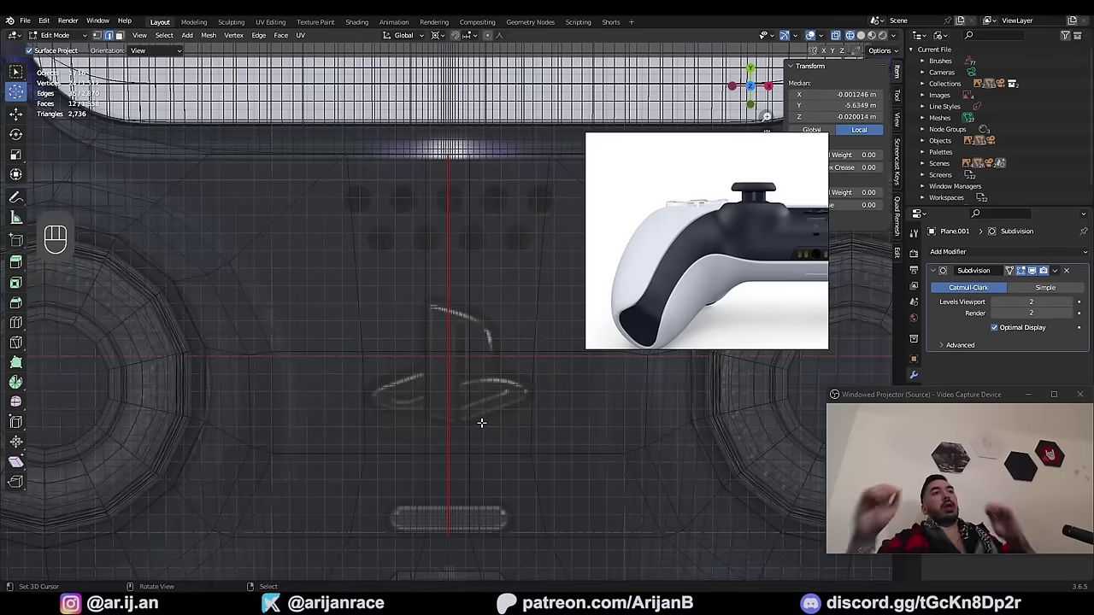
scroll(462, 438, down, 2)
key(Tab)
mouse_move(454, 440)
middle_down()
mouse_move(473, 433)
mouse_move(463, 321)
mouse_move(427, 271)
mouse_move(496, 368)
mouse_move(501, 358)
middle_up()
key(KP_7)
key(z)
key(z)
scroll(448, 368, up, 3)
scroll(461, 362, down, 3)
key(z)
key(Tab)
key(3)
key(Tab)
key(ctrl+s)
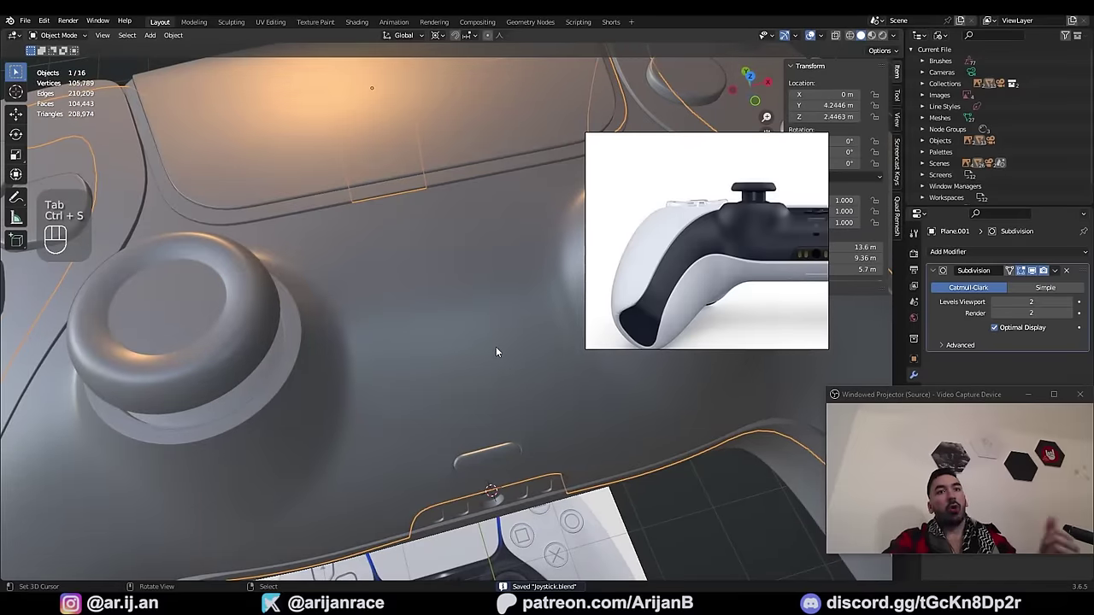
Step: Examine the controller's front centre and the logo reference from above, in wireframe and solid shading
key(KP_7)
key(z)
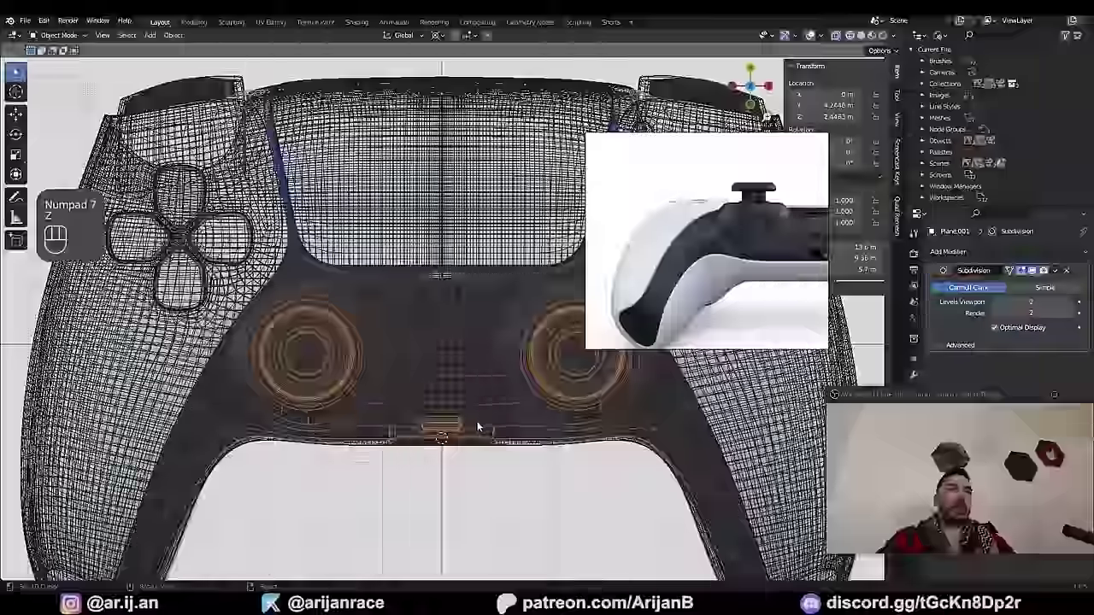
scroll(464, 324, up, 4)
key(z)
key(z)
scroll(433, 313, down, 3)
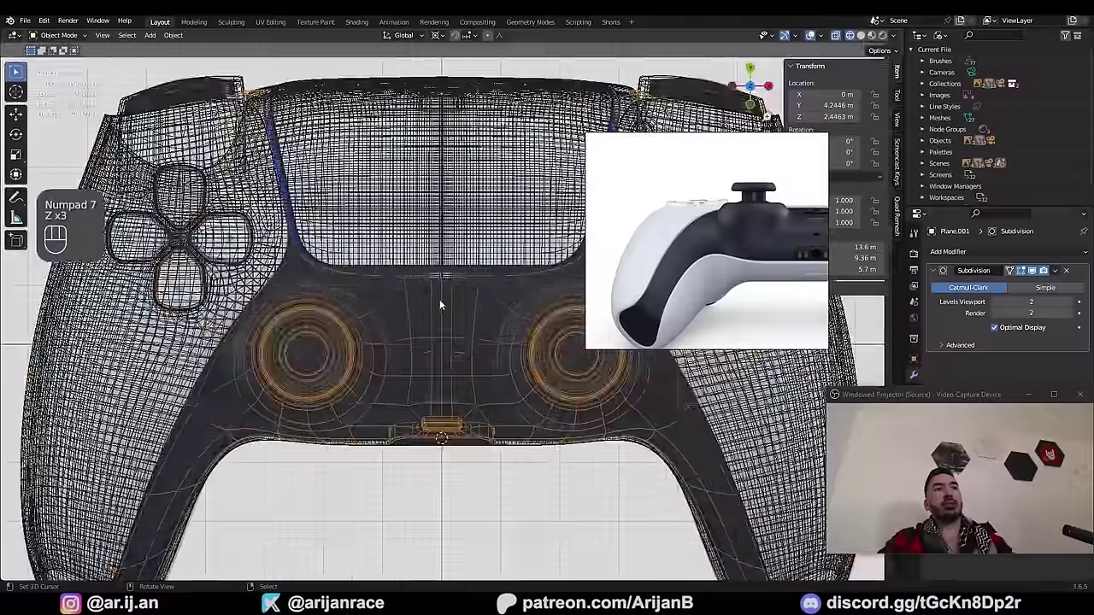
key(z)
middle_drag(437, 364, 496, 380)
key(a)
key(a)
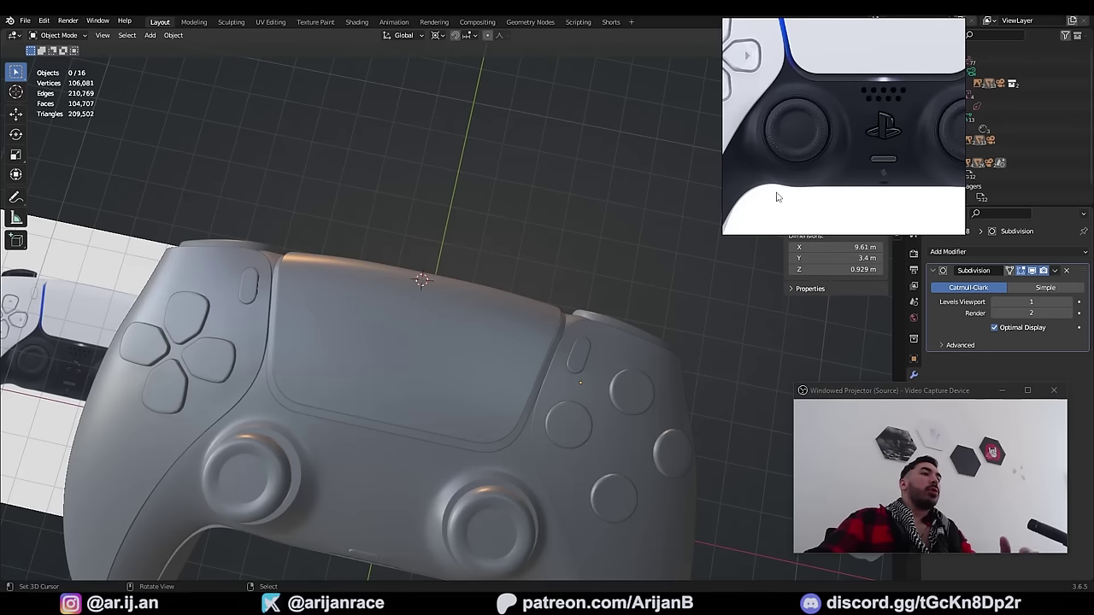
scroll(723, 211, up, 3)
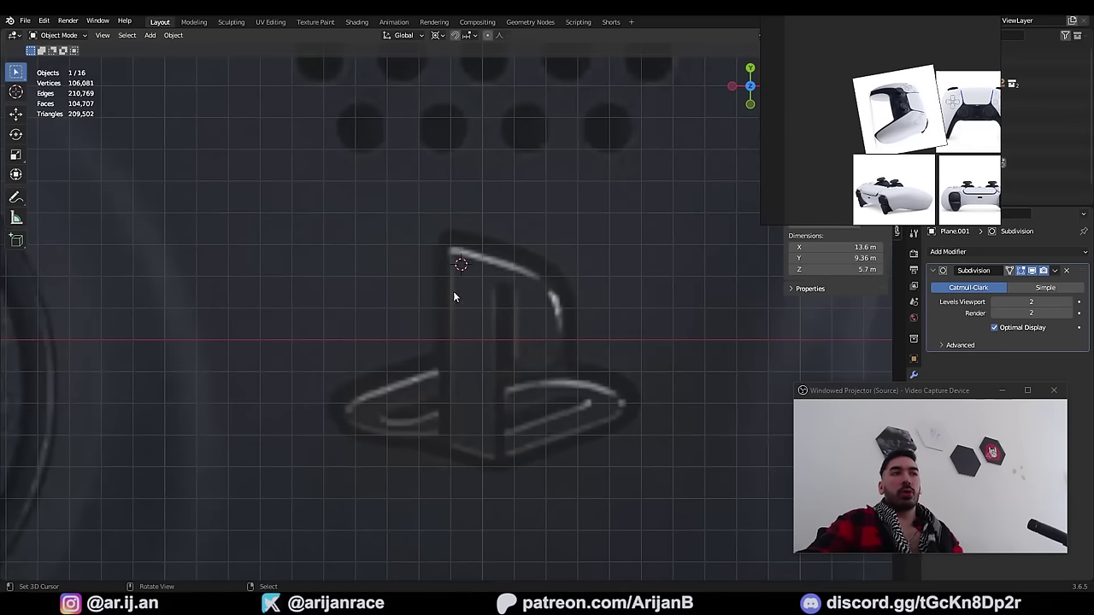
Step: Add a plane over the PlayStation logo reference and stretch it along Y down the length of the P's stem
key(shift+a)
mouse_move(457, 141)
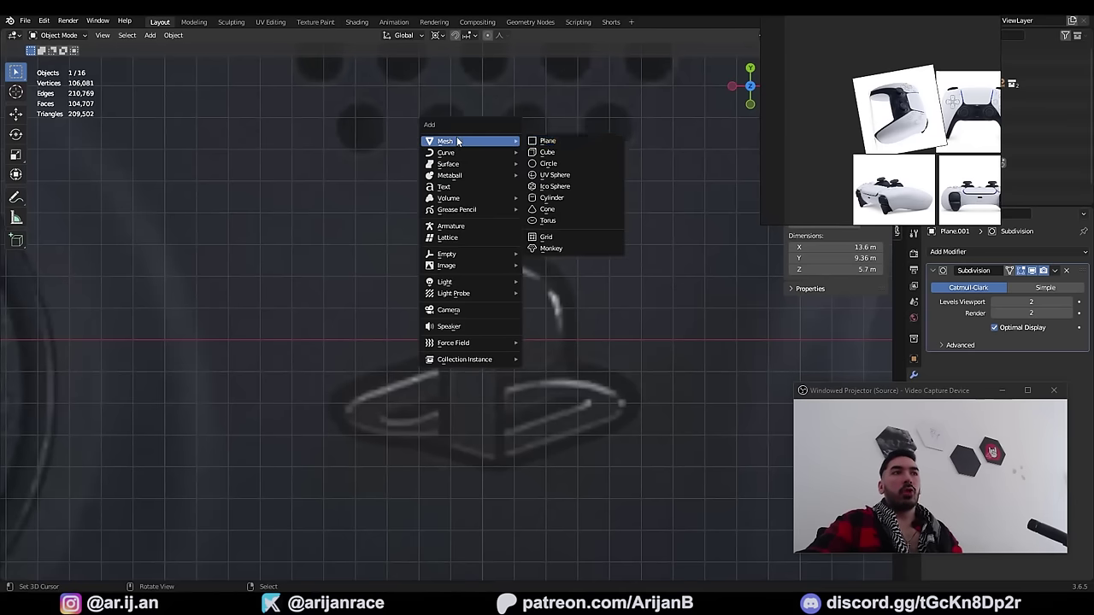
click(548, 141)
key(Tab)
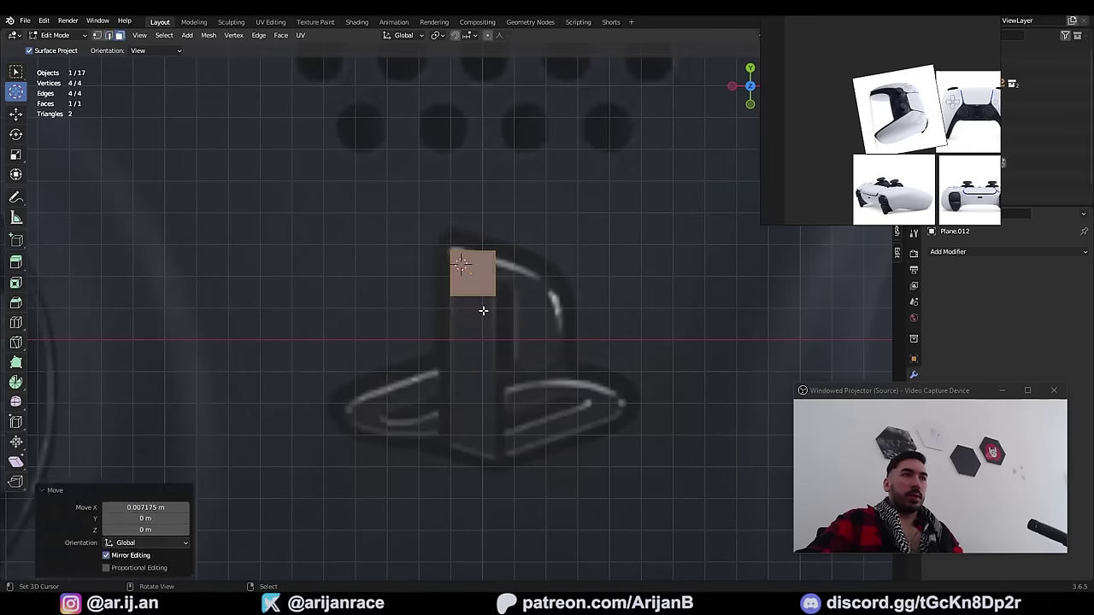
key(2)
click(485, 308)
key(g)
key(y)
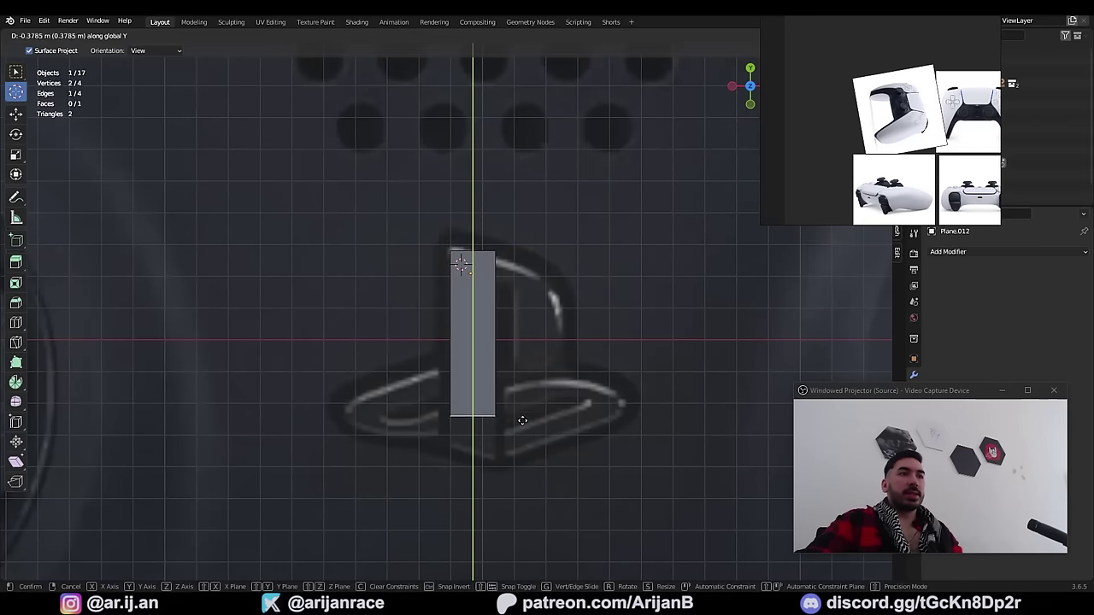
click(515, 446)
Step: Raise the extruded slanted top edge of the stem about 0.067 m along Y to match the reference
key(g)
key(y)
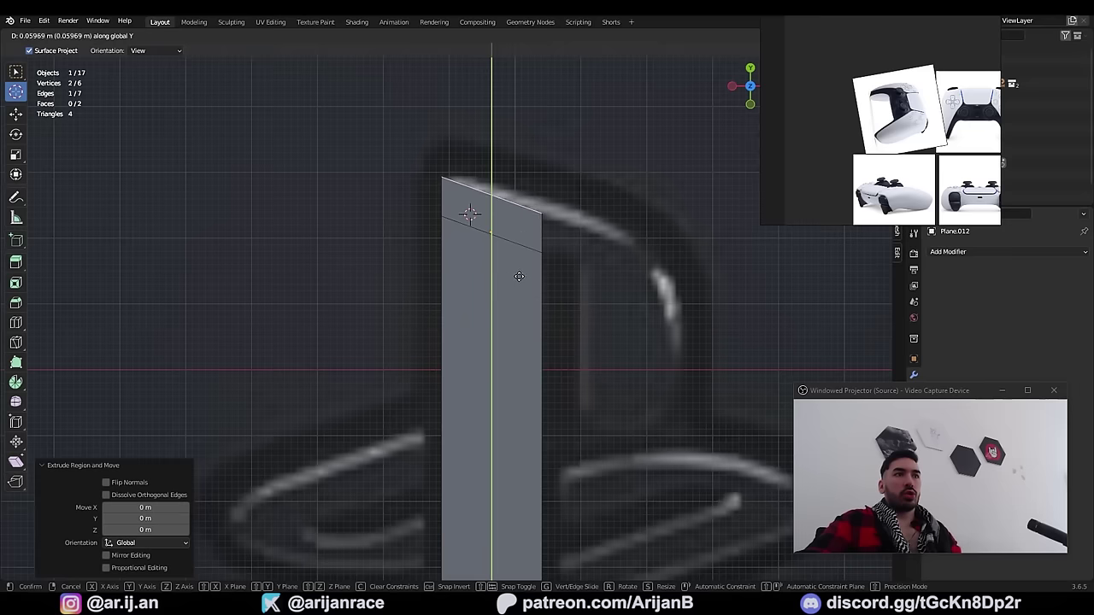
click(520, 272)
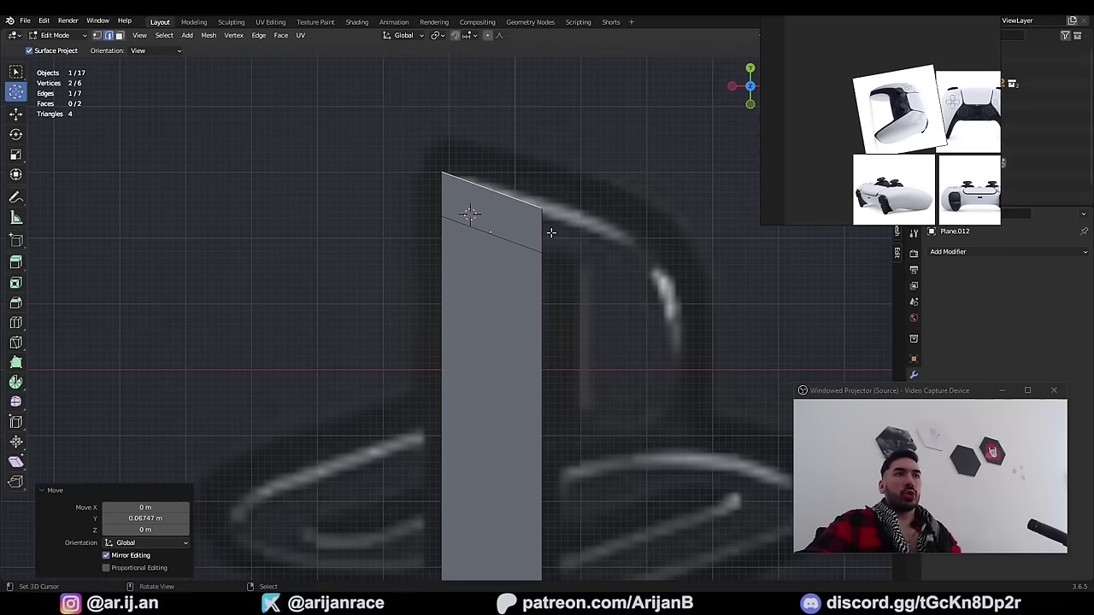
right_click(552, 233)
Step: Extrude the stem's upper right corner vertex along the slope of the logo's top edge
shift+middle_drag(553, 234, 474, 224)
key(e)
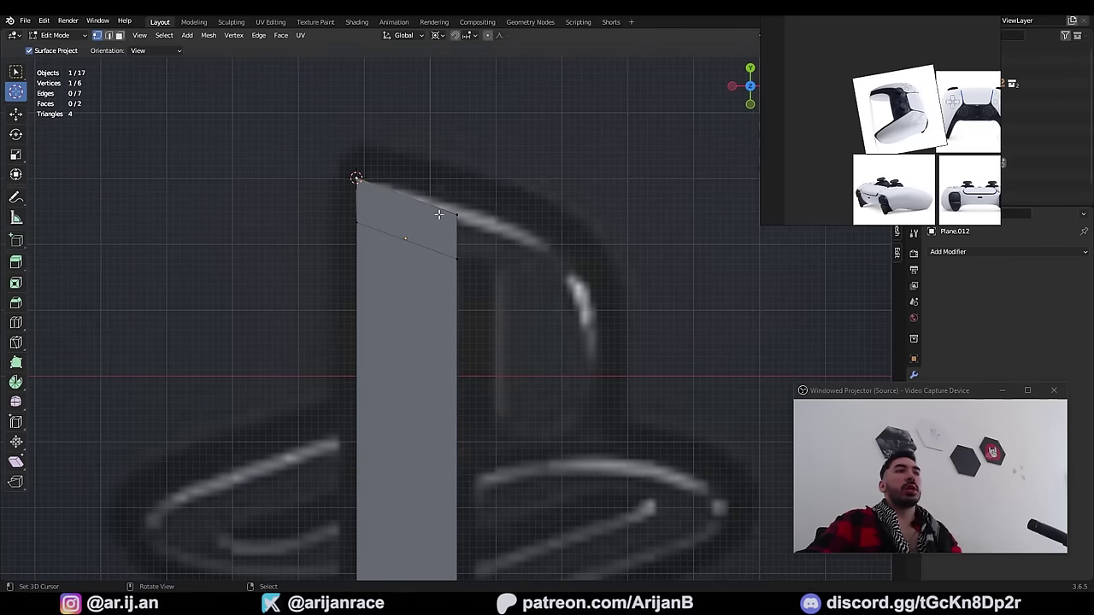
key(e)
right_click(458, 232)
key(s)
click(501, 259)
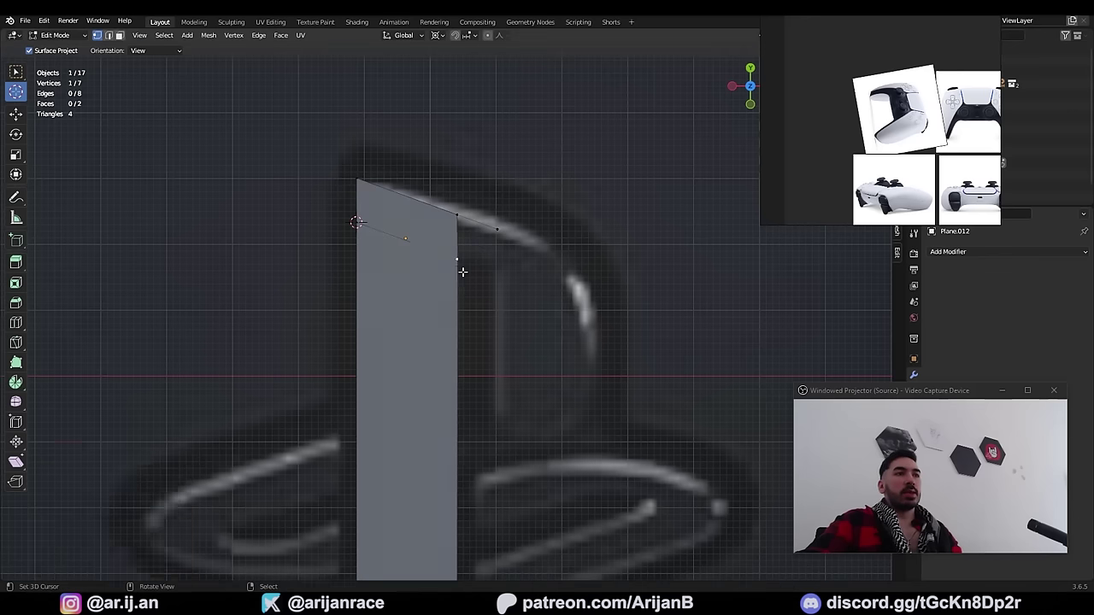
Step: Extrude the vertex below that corner along the same slope and fill the gap between the two extrusions with a face
key(e)
right_click(460, 270)
key(s)
click(500, 301)
key(2)
right_click(485, 266)
key(f)
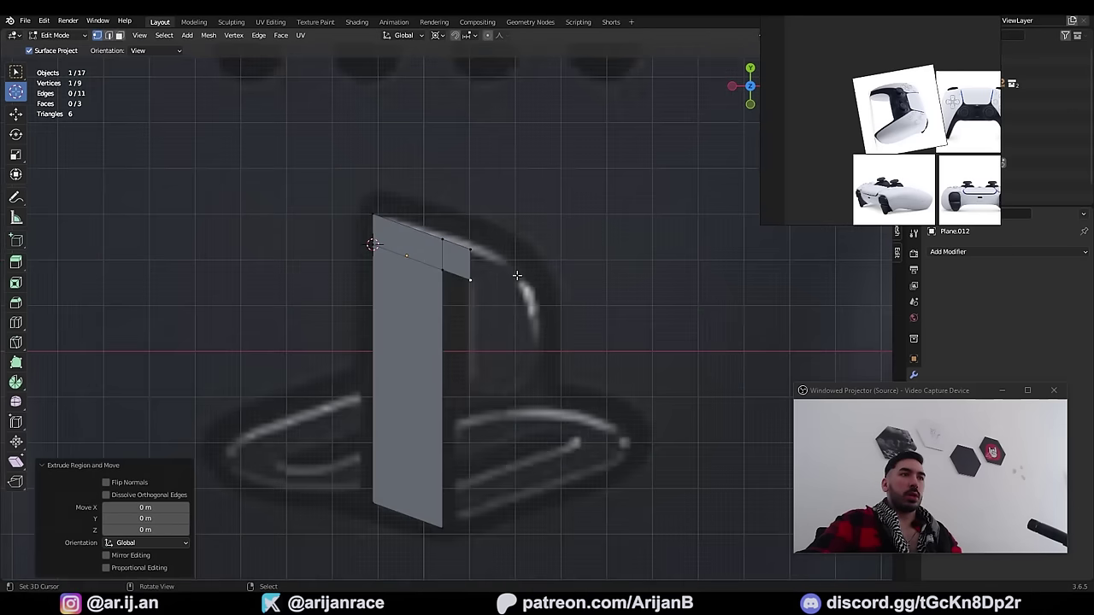
Step: Extend the extruded lower vertex down along Y and extrude the resulting side edges along X to start the P's bowl
key(g)
key(y)
click(511, 362)
shift+right_click(482, 333)
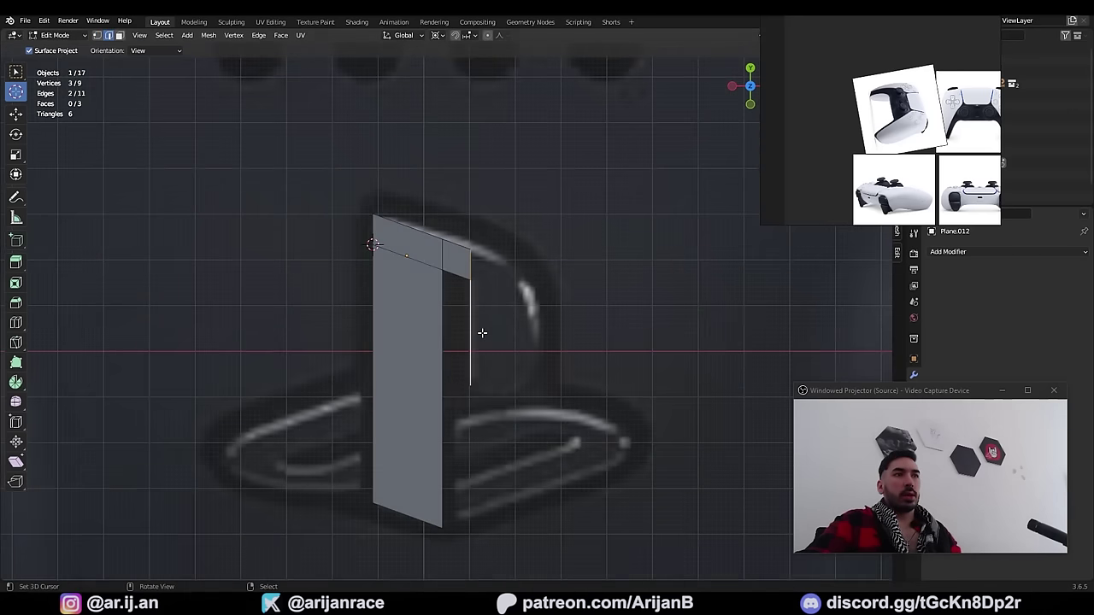
key(e)
key(z)
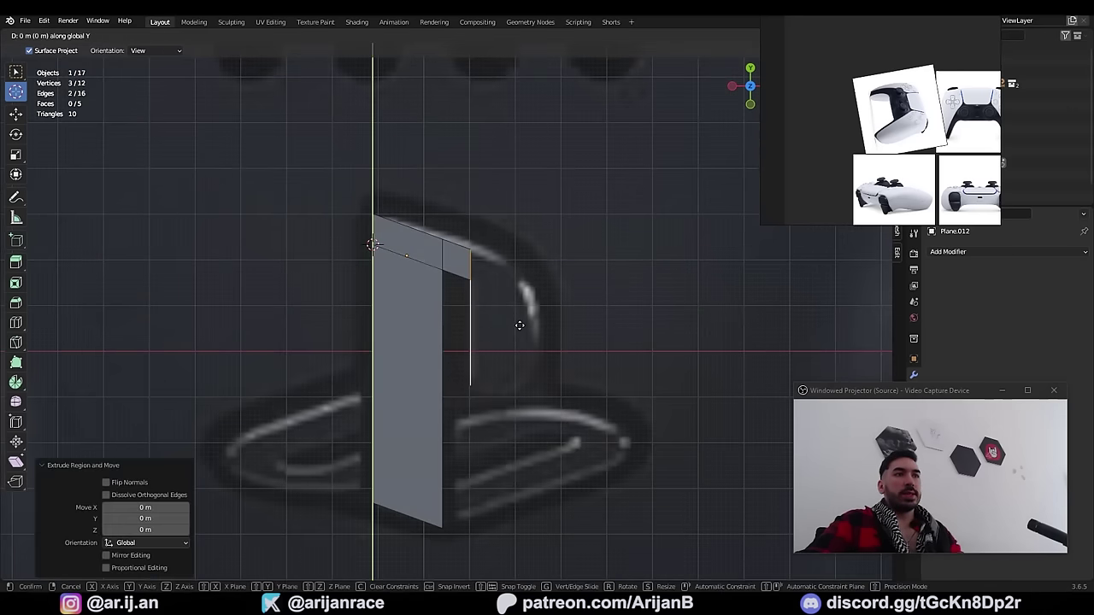
key(x)
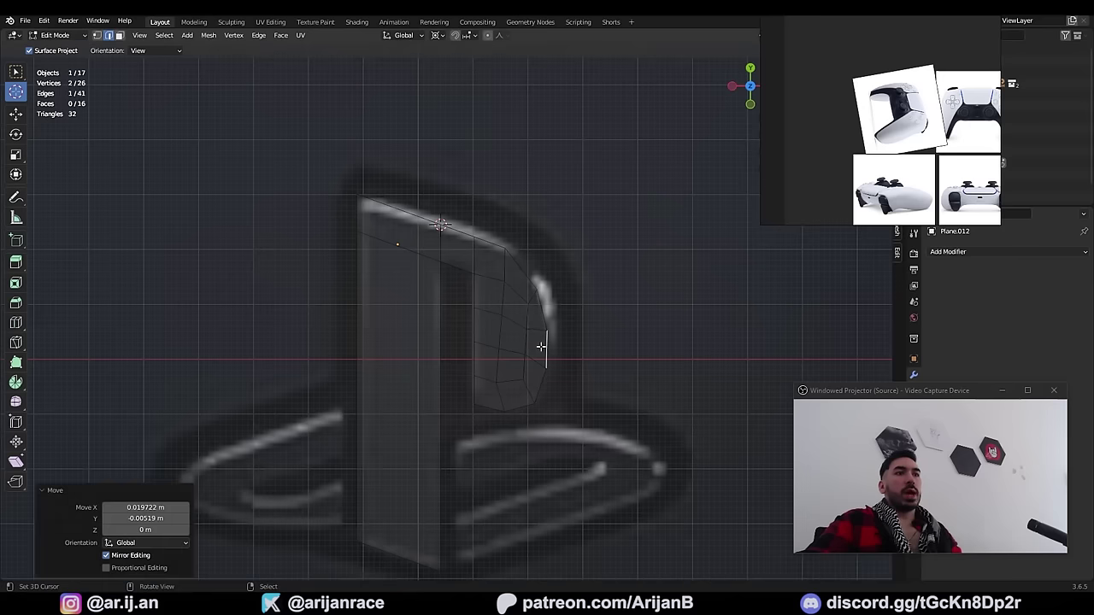
Step: Add a level 1 Subdivision modifier and move two vertices on the bowl's outer side out to the reference outline
key(ctrl+1)
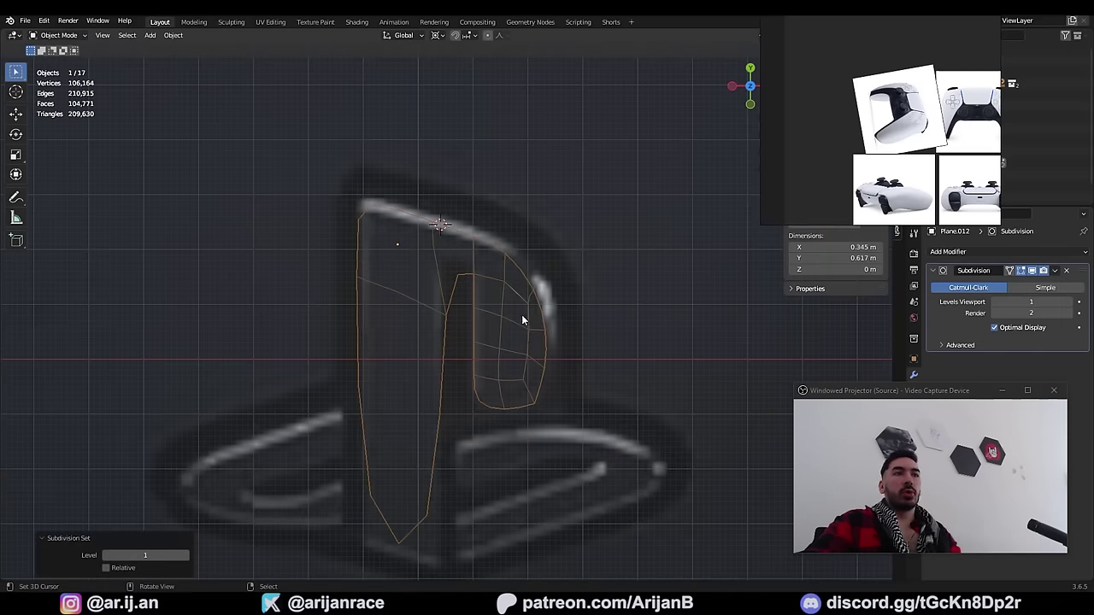
key(Tab)
right_click(551, 325)
key(g)
click(556, 326)
right_click(547, 367)
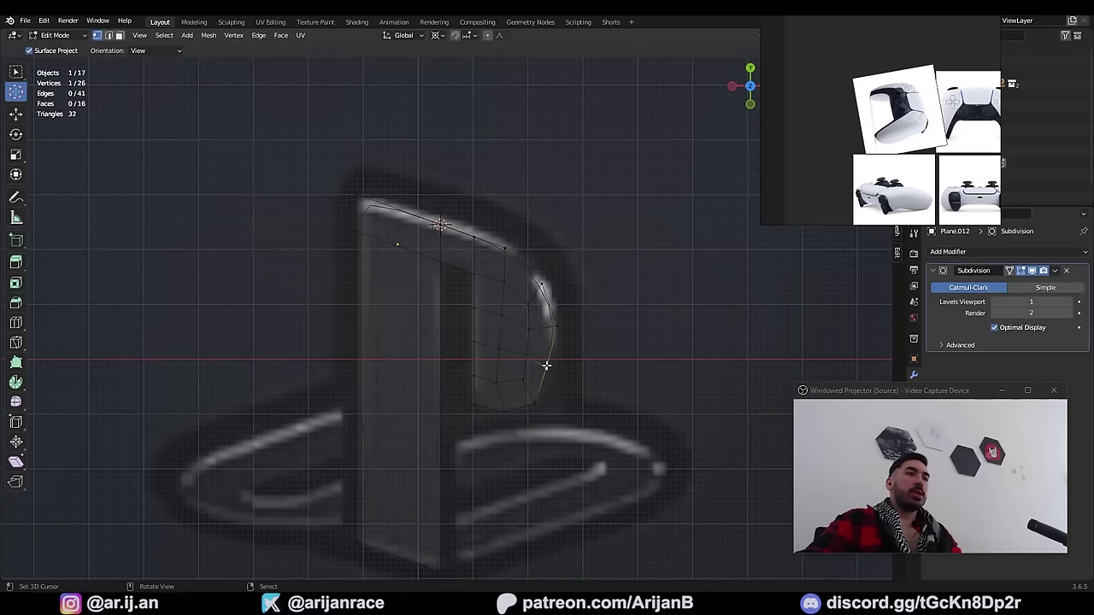
key(g)
click(556, 372)
Step: Adjust two vertices along the lower end of the P's bowl to follow the reference curve
right_click(539, 400)
key(g)
click(540, 401)
right_click(503, 409)
key(g)
click(504, 412)
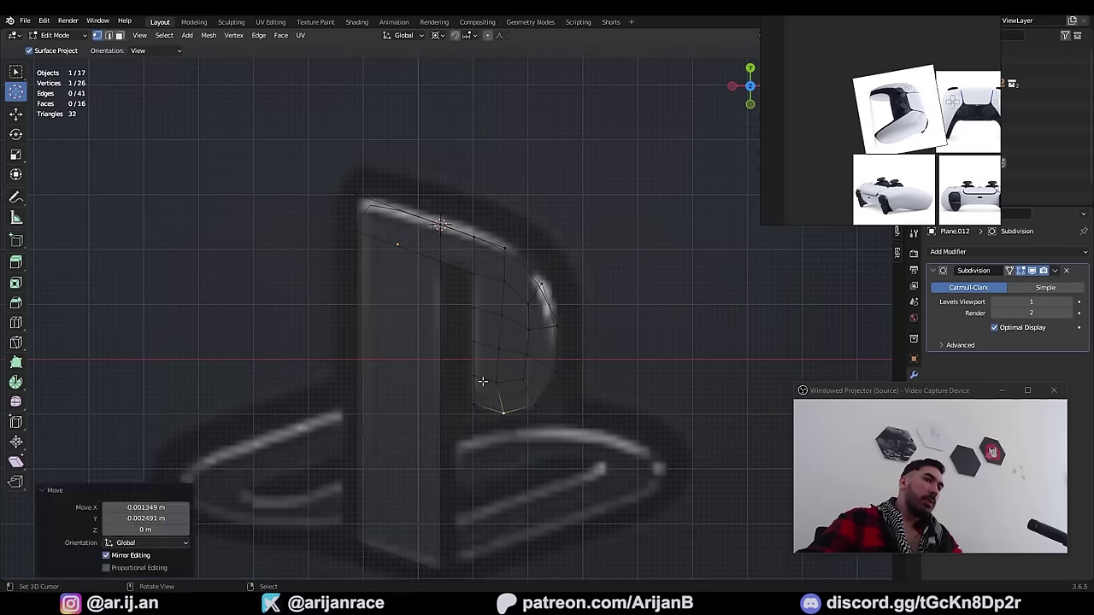
Step: Add supporting loop cuts close to the edges of the P's stem to sharpen its corners
scroll(481, 381, down, 1)
key(ctrl+r)
click(476, 219)
click(451, 213)
key(ctrl+r)
click(465, 219)
click(487, 225)
key(ctrl+r)
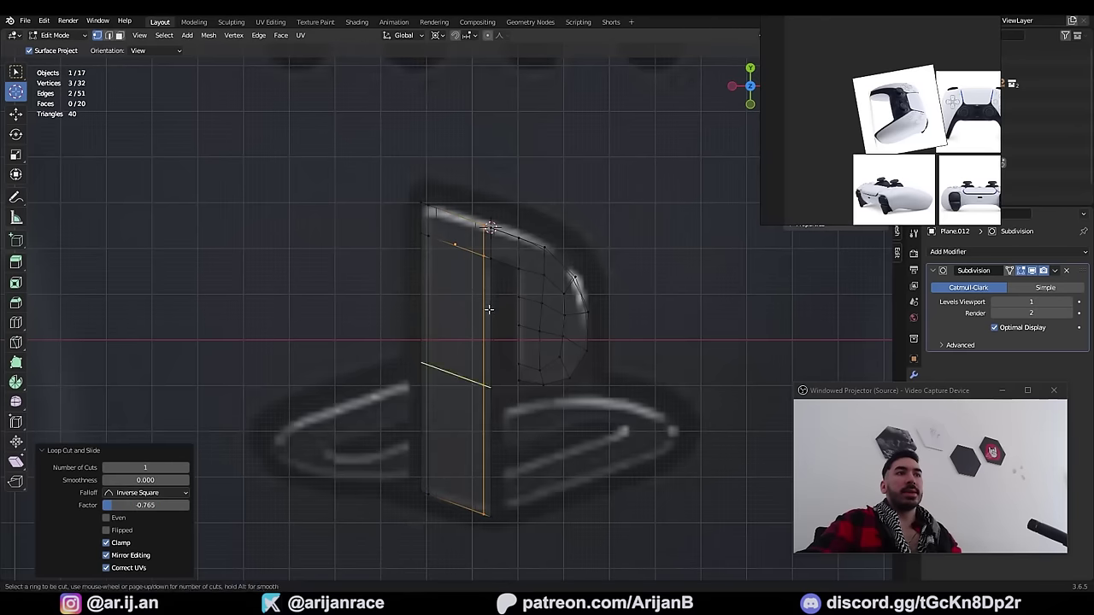
click(488, 305)
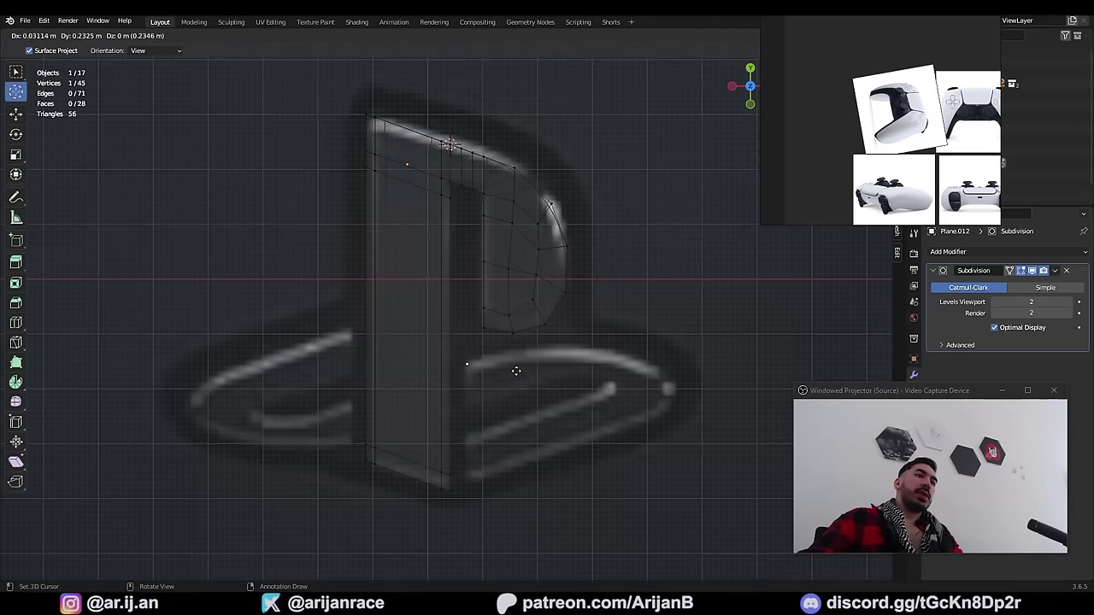
Step: Place a vertex at the upper inner corner of the logo's right lobe and extrude it down along Y into an edge
click(516, 371)
key(e)
key(y)
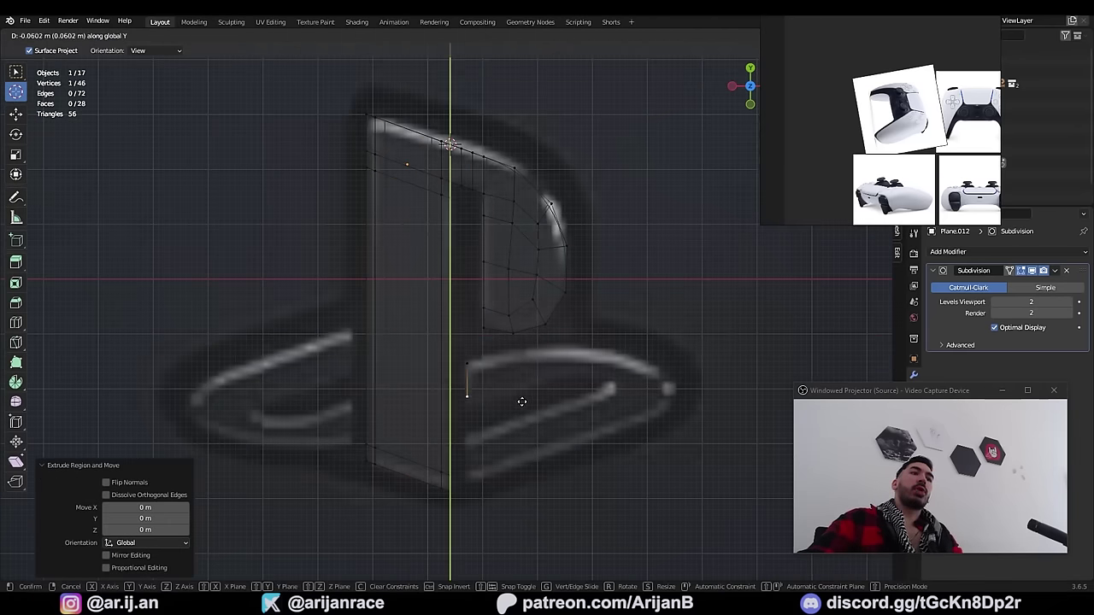
click(520, 416)
shift+click(484, 419)
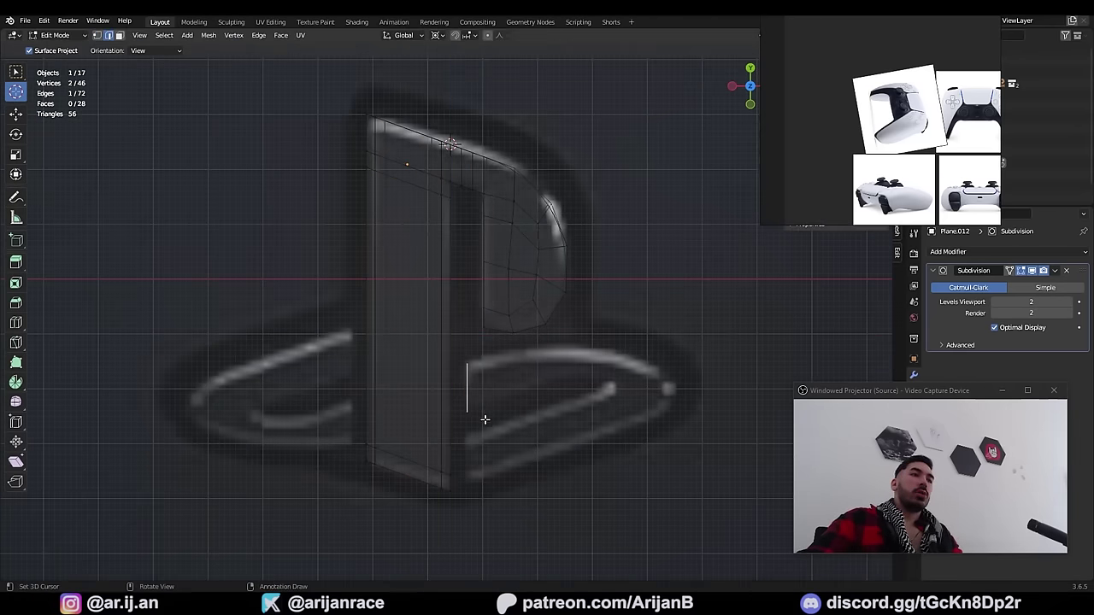
Step: Extrude the lobe's starting edge repeatedly along the curved band of the right lobe, following the reference
key(e)
click(534, 380)
key(e)
click(564, 363)
key(e)
click(605, 382)
shift+click(598, 353)
key(e)
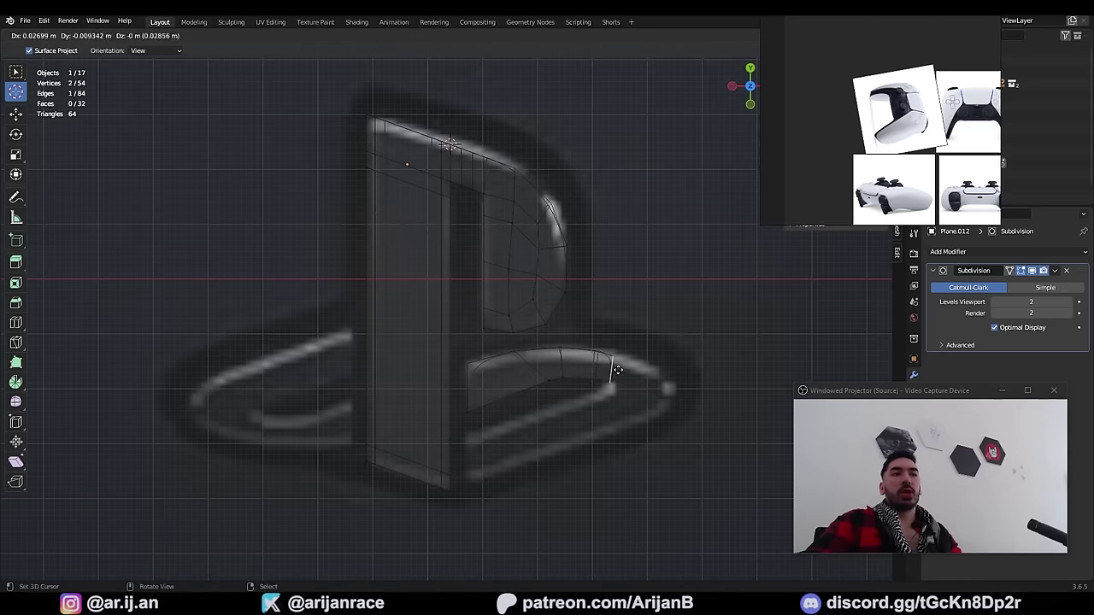
key(e)
Step: Add two loop cuts along the right lobe's band, near its outer and inner borders
key(ctrl+r)
click(500, 356)
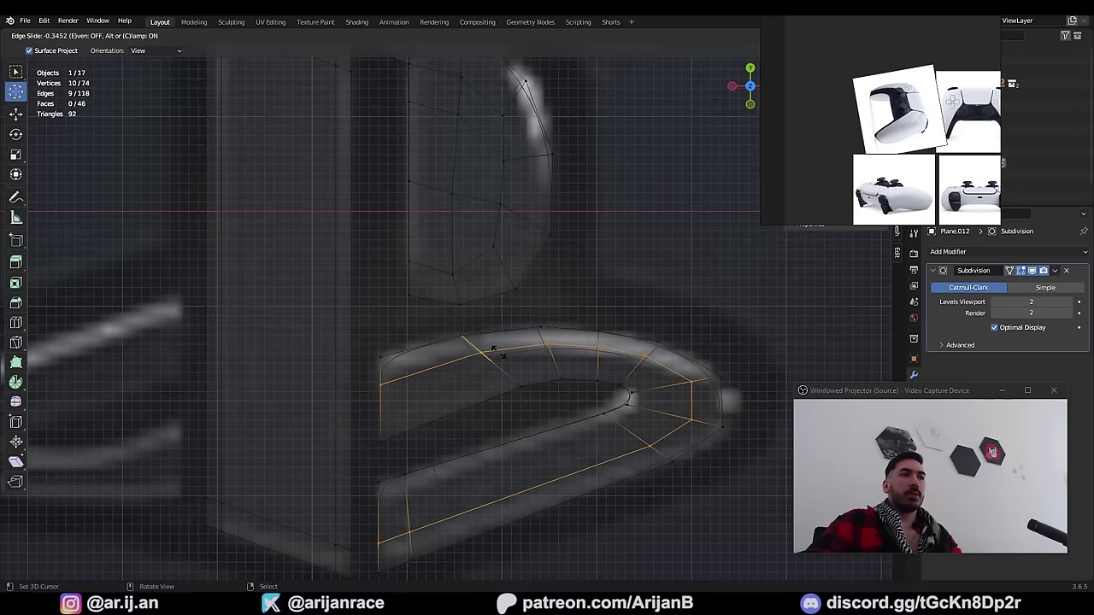
click(483, 344)
key(ctrl+r)
click(503, 362)
click(510, 374)
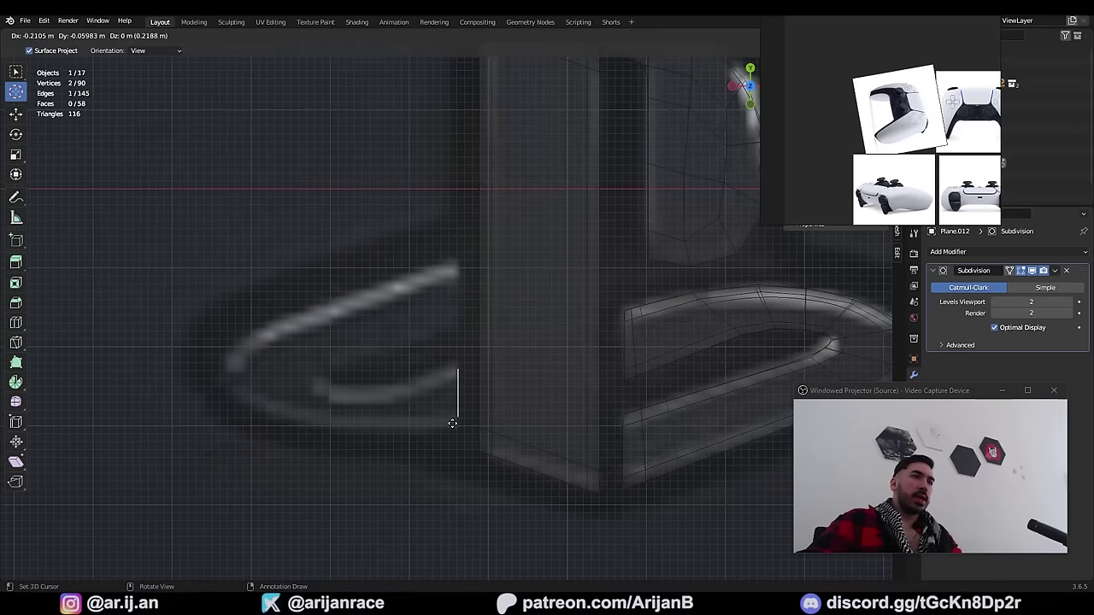
Step: Place a vertical edge at the lower inner end of the logo's left lobe and adjust it to the reference
click(454, 423)
right_click(466, 385)
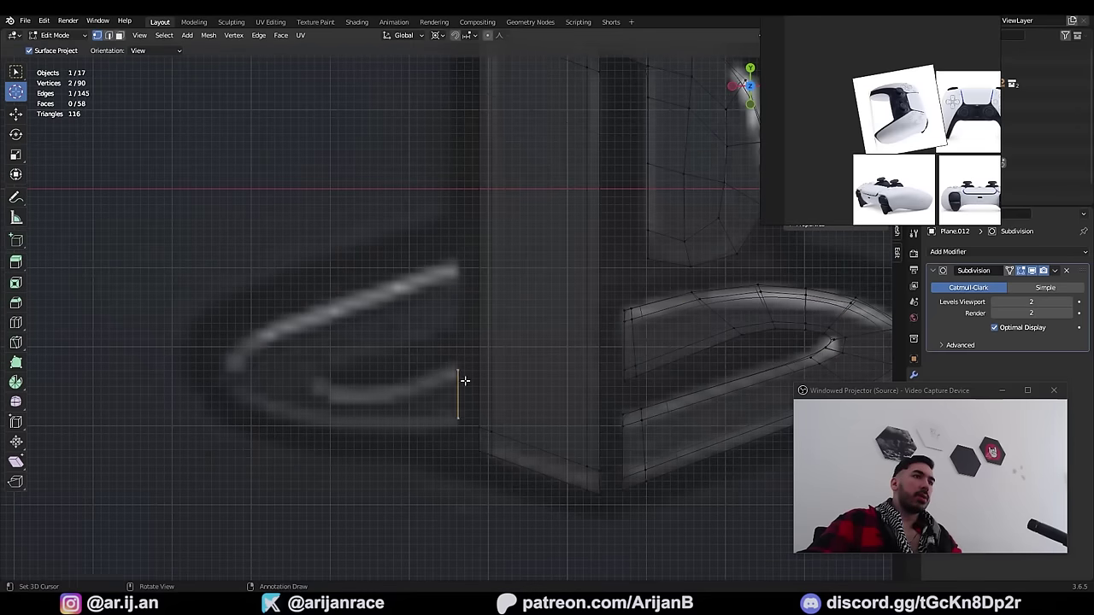
key(g)
Step: Move the finished logo and the camera to centre the logo in the frame, and set the camera type to Orthographic
key(g)
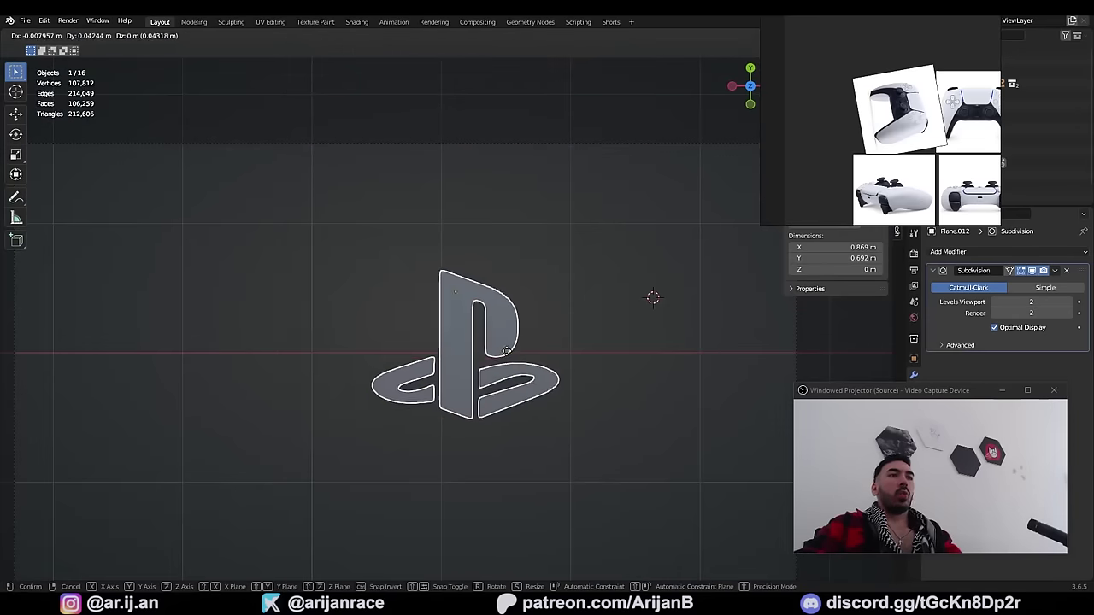
click(462, 353)
scroll(463, 353, down, 2)
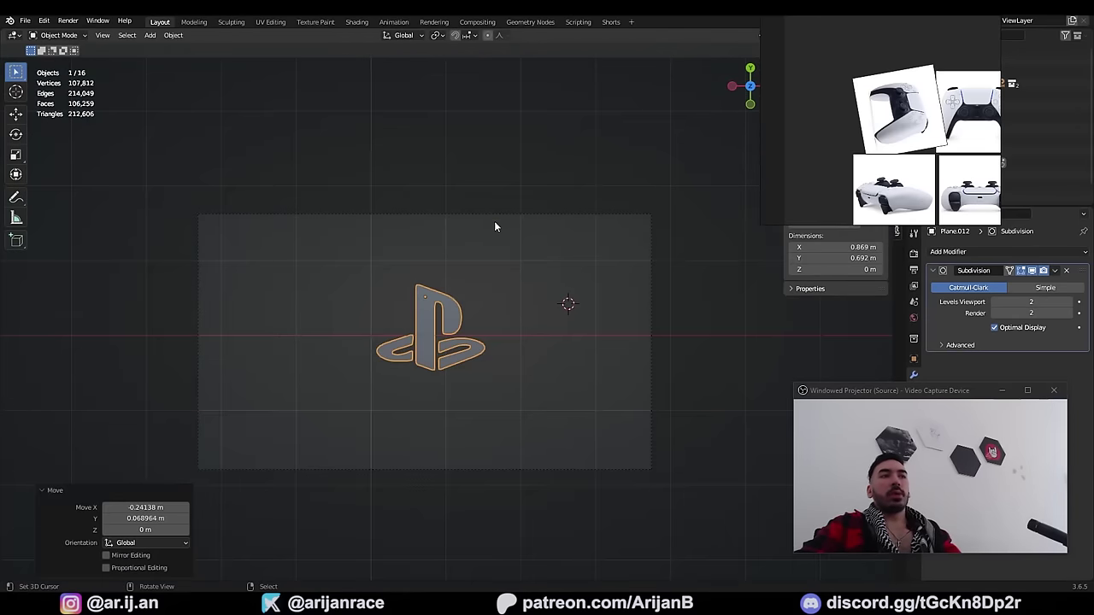
right_click(510, 215)
key(g)
click(544, 341)
key(g)
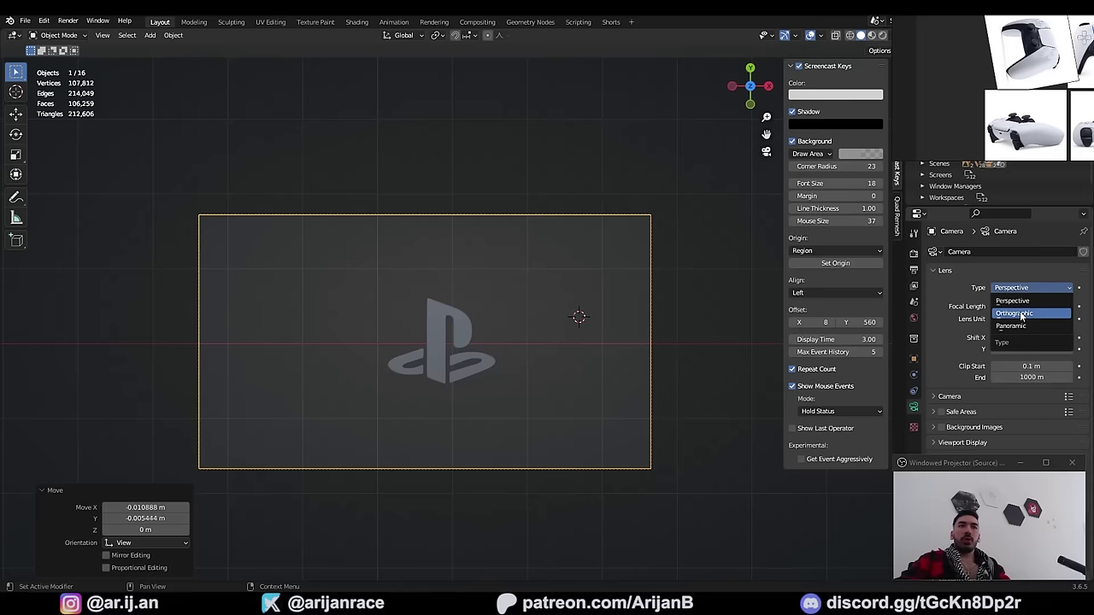
click(1017, 313)
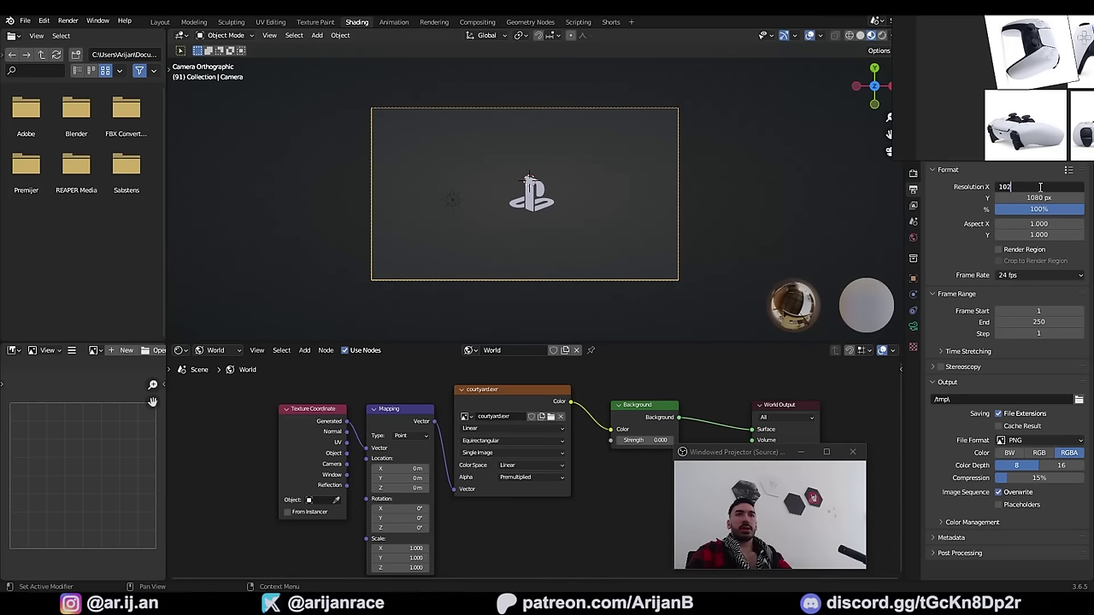
Step: Set the render resolution to 1024 by 1024 px and the camera's orthographic scale to 1.4
key(Tab)
text(1)
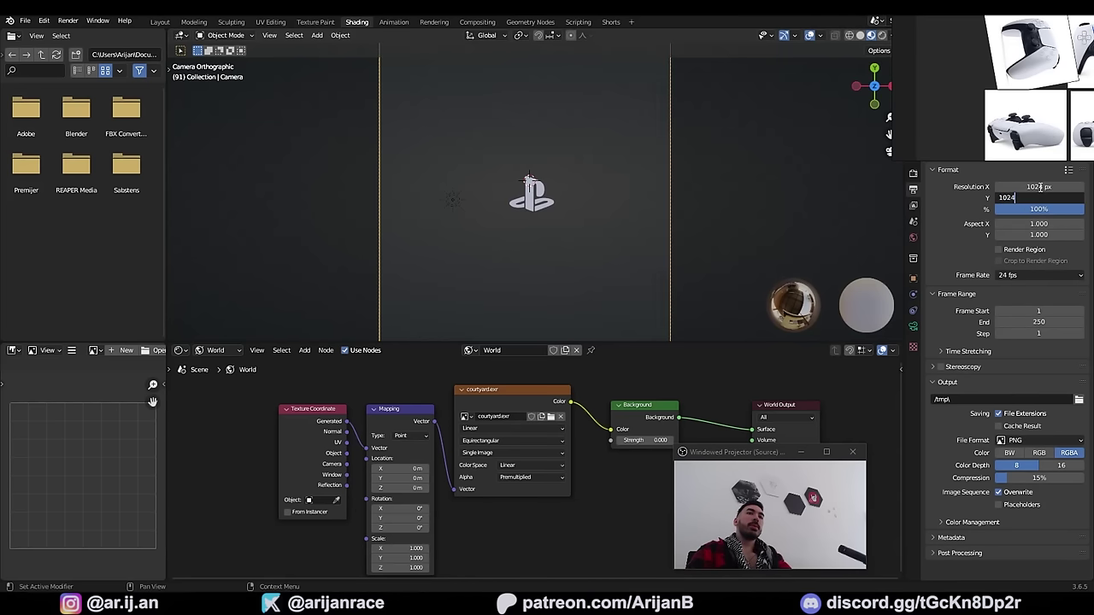
key(Return)
click(913, 327)
drag(1028, 225, 989, 225)
Step: Render the PlayStation logo from the camera and save the render result as an image file
key(F12)
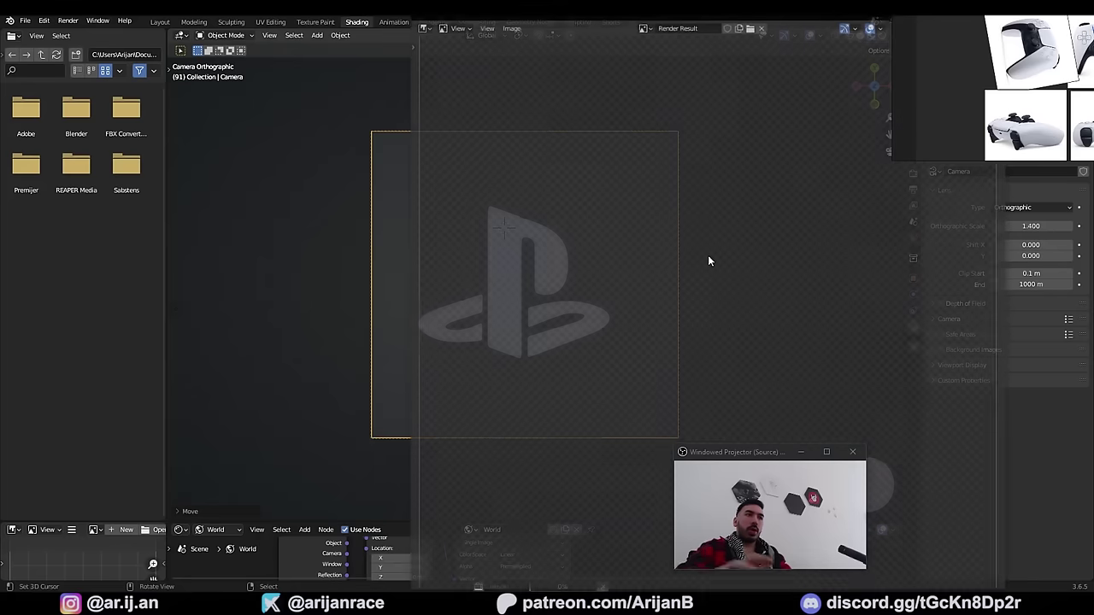
click(511, 27)
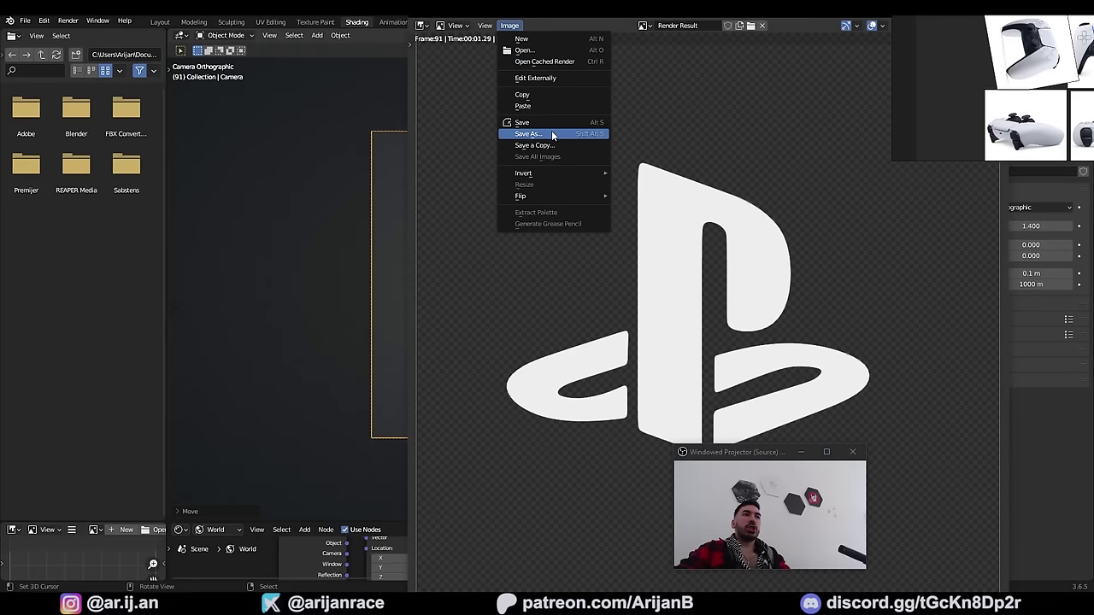
click(552, 134)
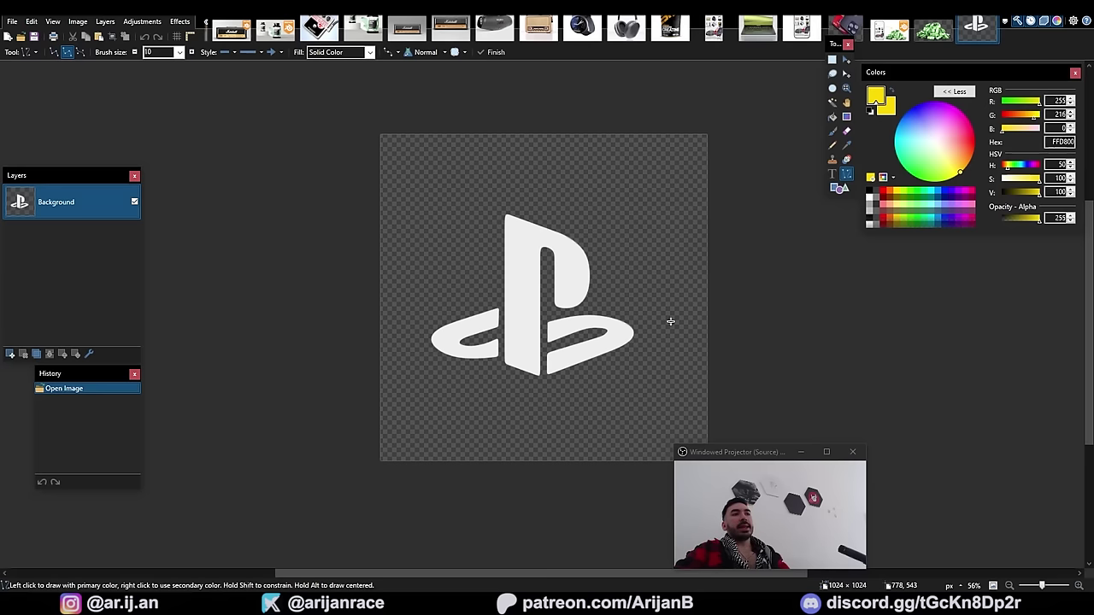
Step: In paint.net, fill a new layer beneath the rendered logo with black (000000) and duplicate the logo layer
key(ctrl+a)
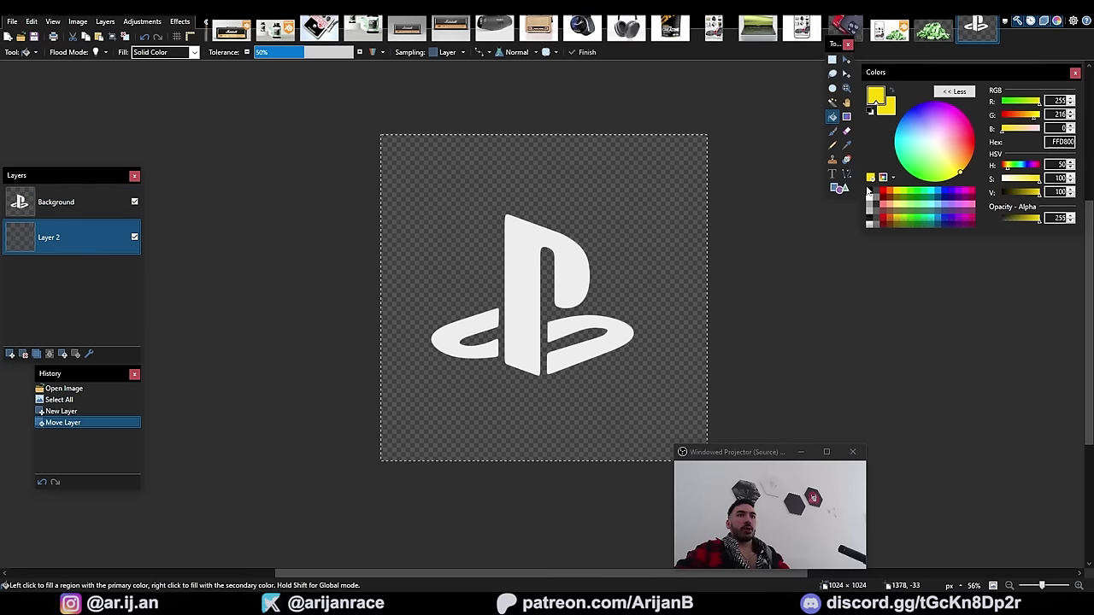
click(870, 191)
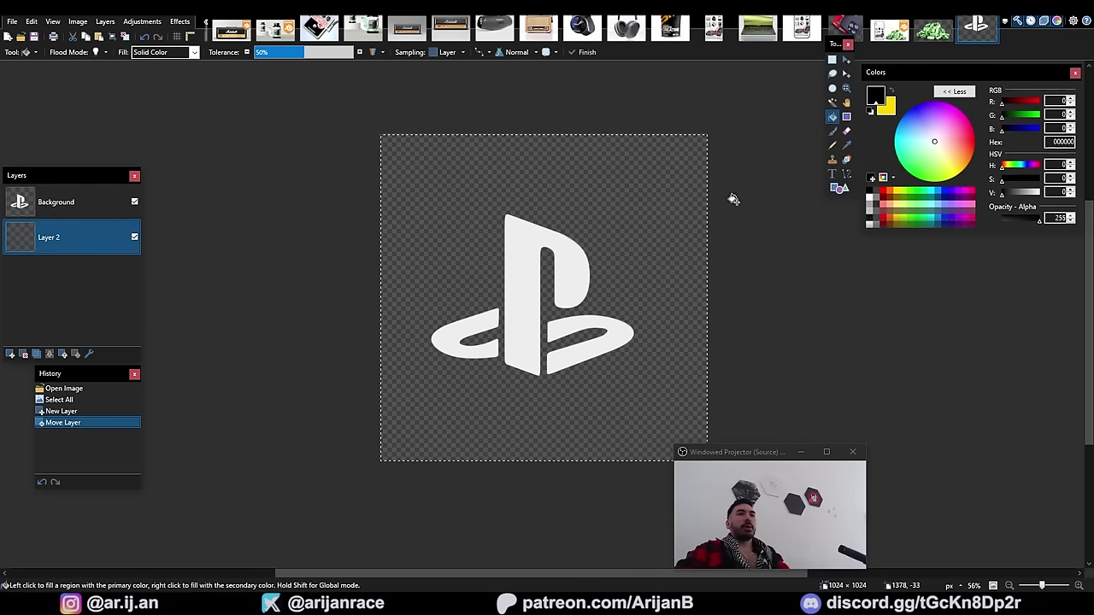
click(570, 212)
scroll(567, 211, up, 2)
click(36, 354)
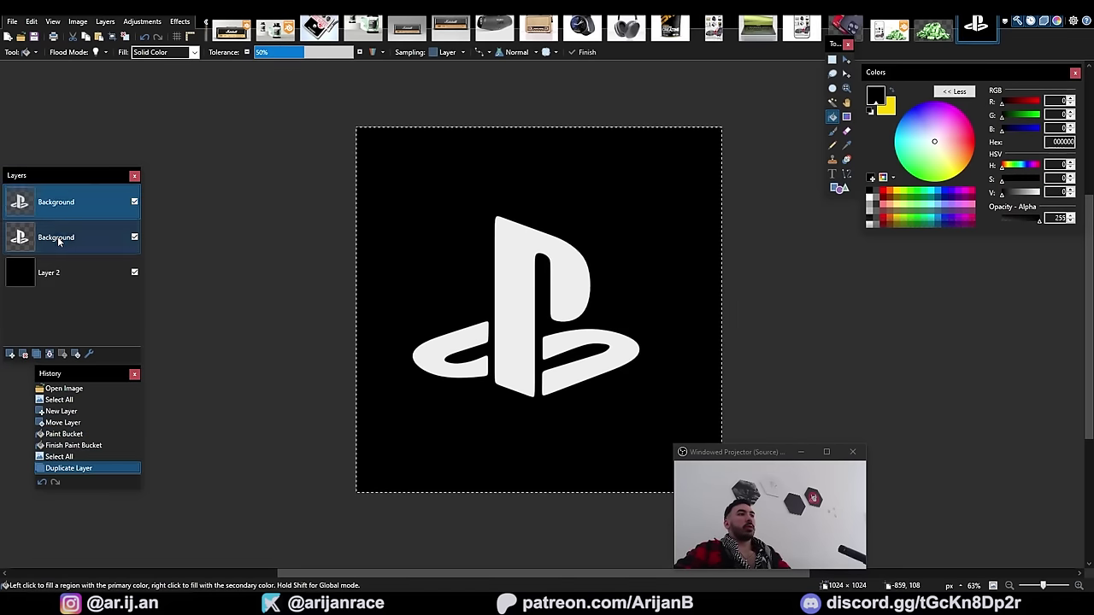
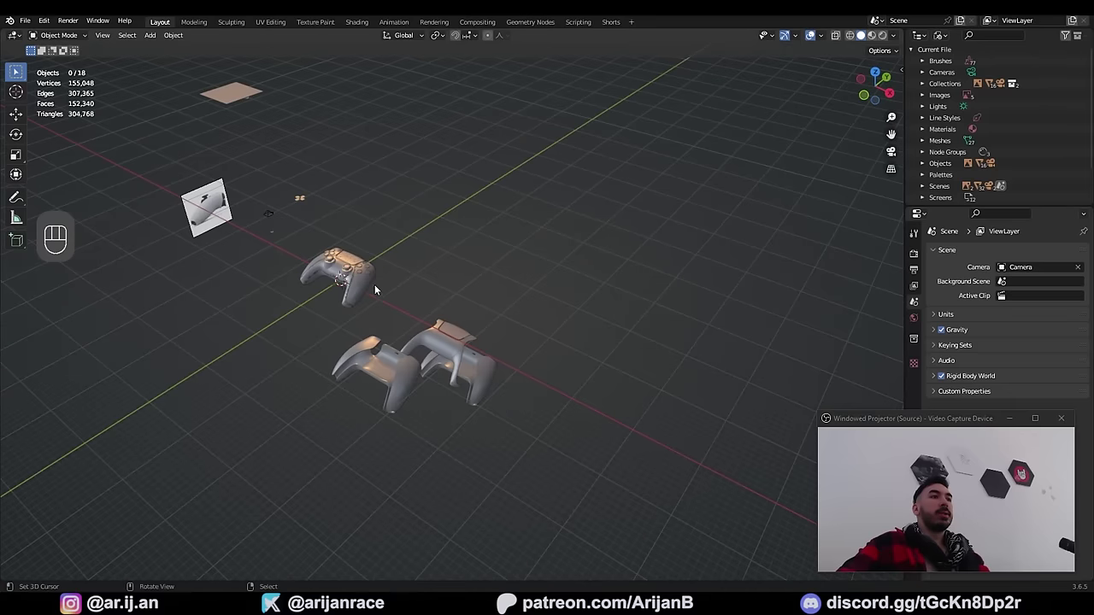
Step: Back in Blender, switch to the Shading workspace and show the controller in Material Preview with its inner body selected
click(355, 280)
key(KP_Decimal)
key(a)
key(a)
scroll(371, 274, down, 2)
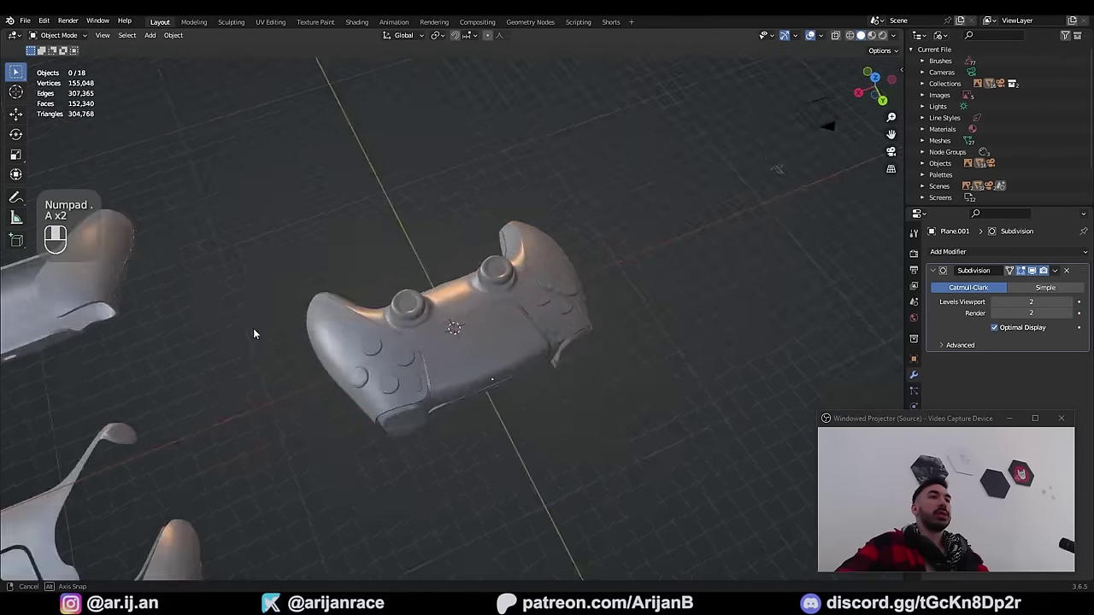
click(352, 24)
shift+middle_drag(506, 329, 546, 260)
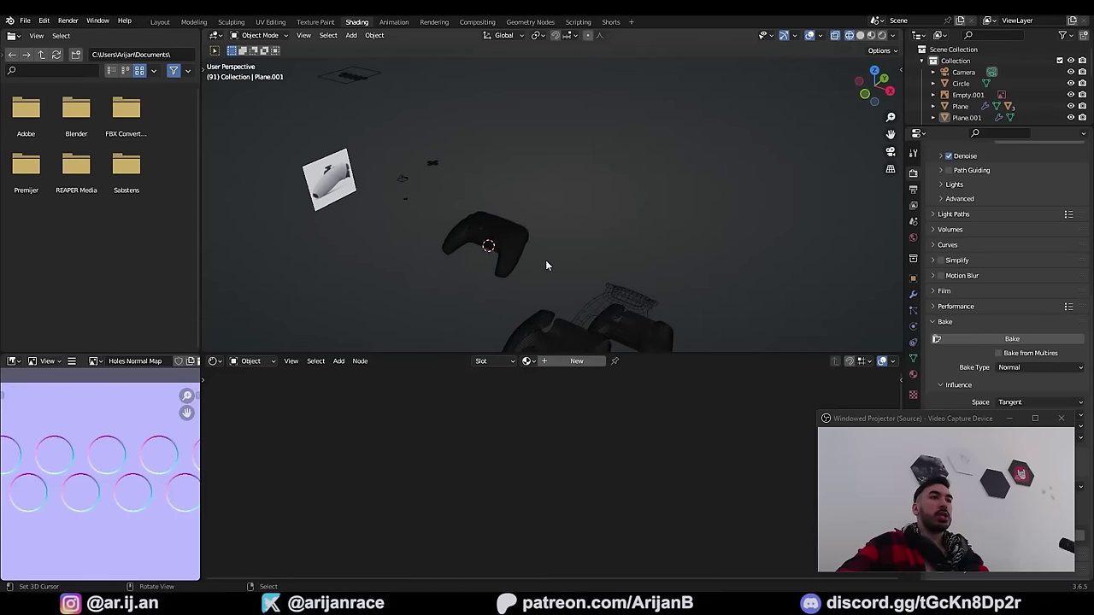
key(KP_Decimal)
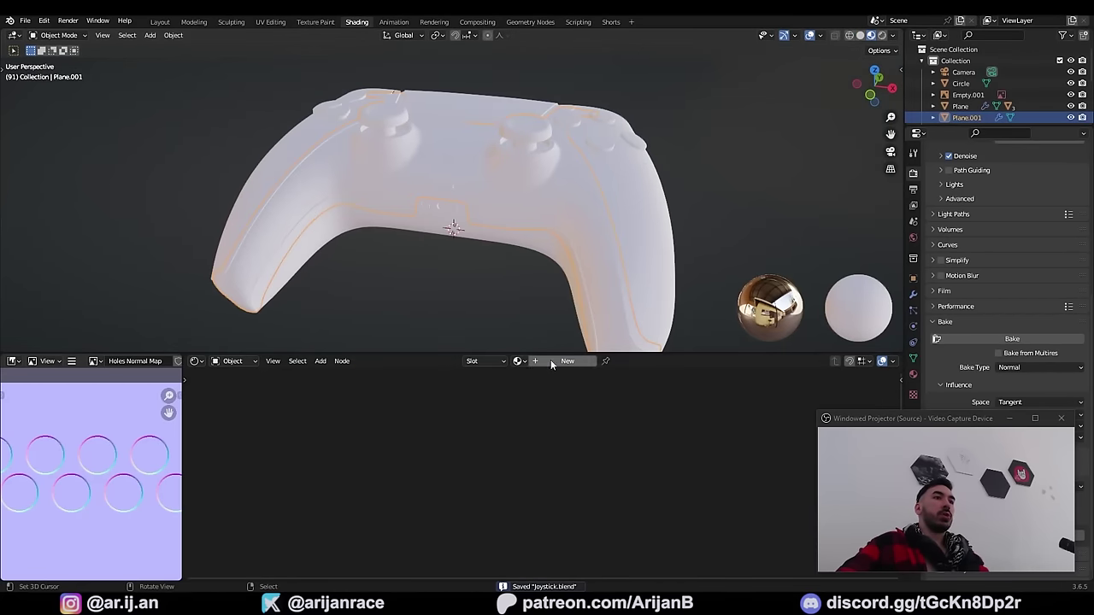
Step: Create a material named Black Plastic for the controller's inner body, with a near-black base color and a roughness of 0.618
click(564, 360)
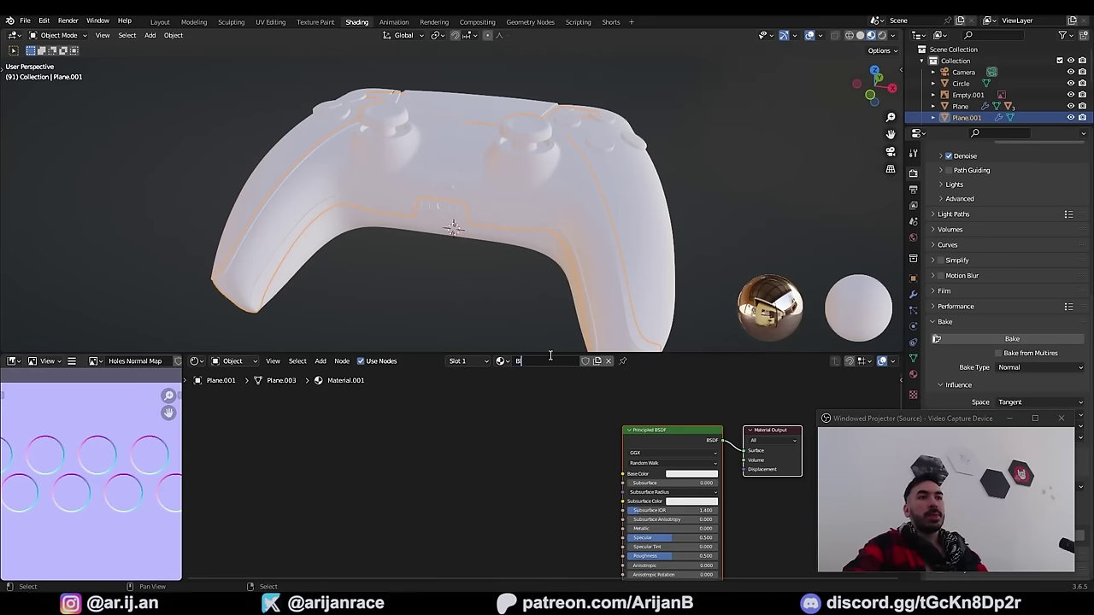
text(Black Plast)
text(ic)
key(Return)
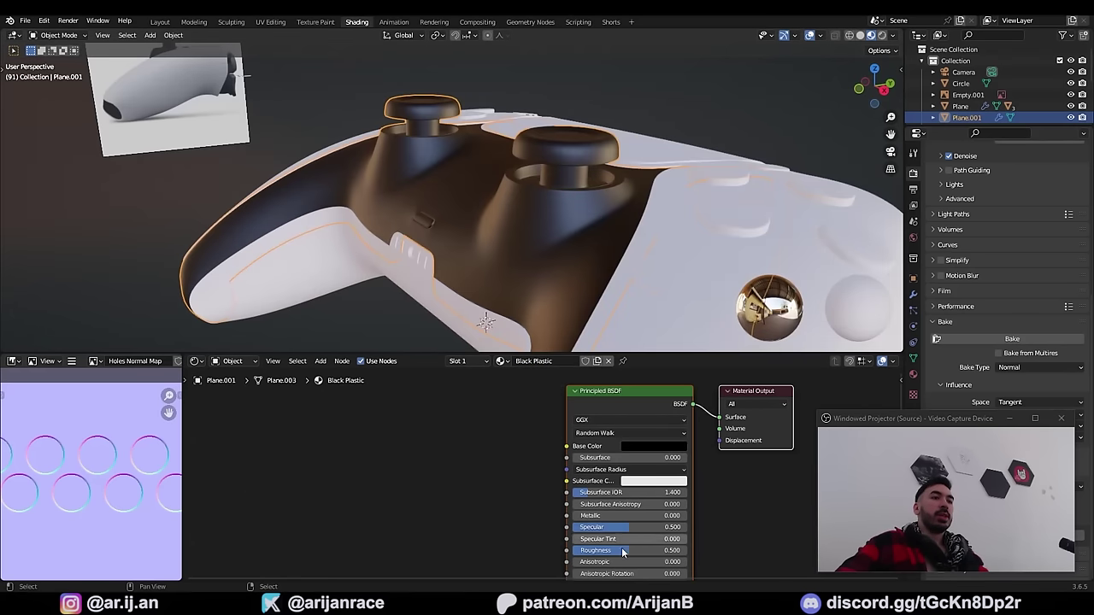
drag(623, 553, 632, 553)
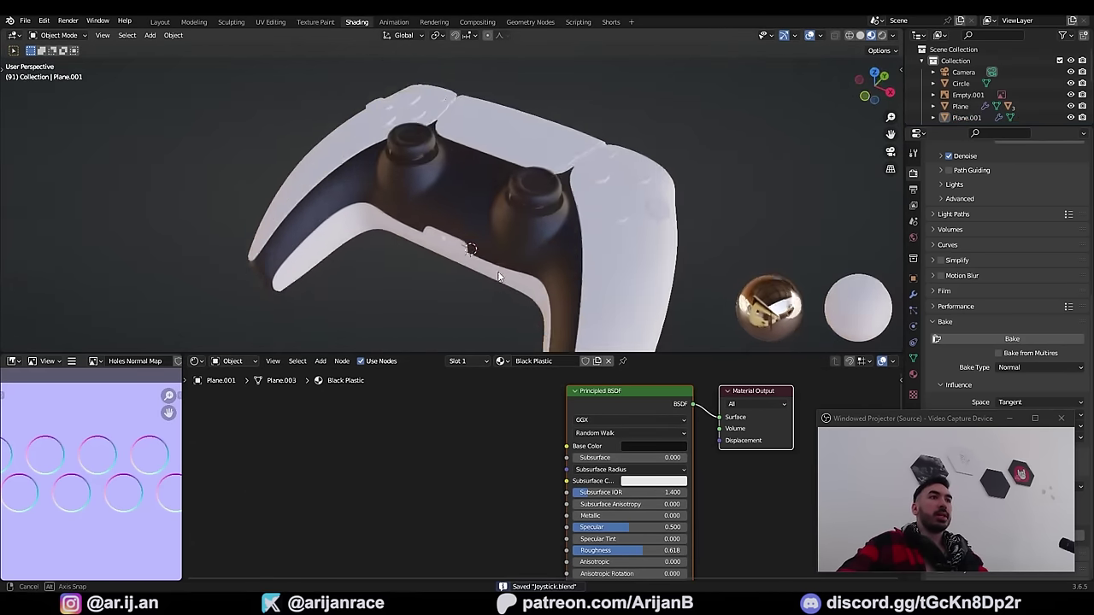
Step: Create a new material for the controller's outer shell and open its name for editing
double_click(564, 362)
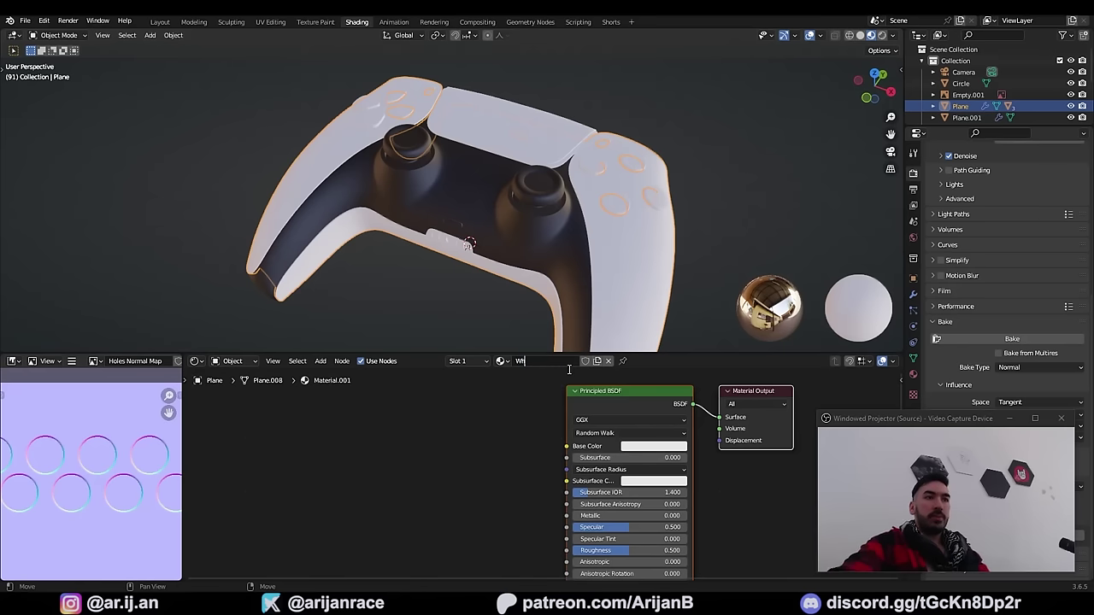
Step: Rename the controller shell's material as "White Plastic"
text(White Plastc)
key(BackSpace)
text(ic)
key(Return)
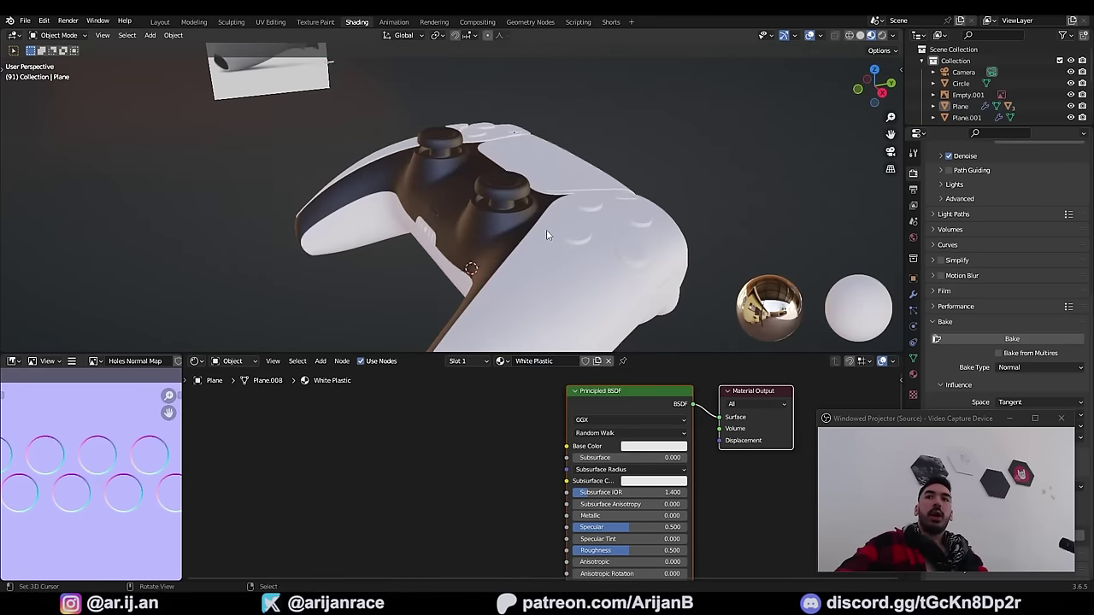
middle_drag(546, 229, 452, 235)
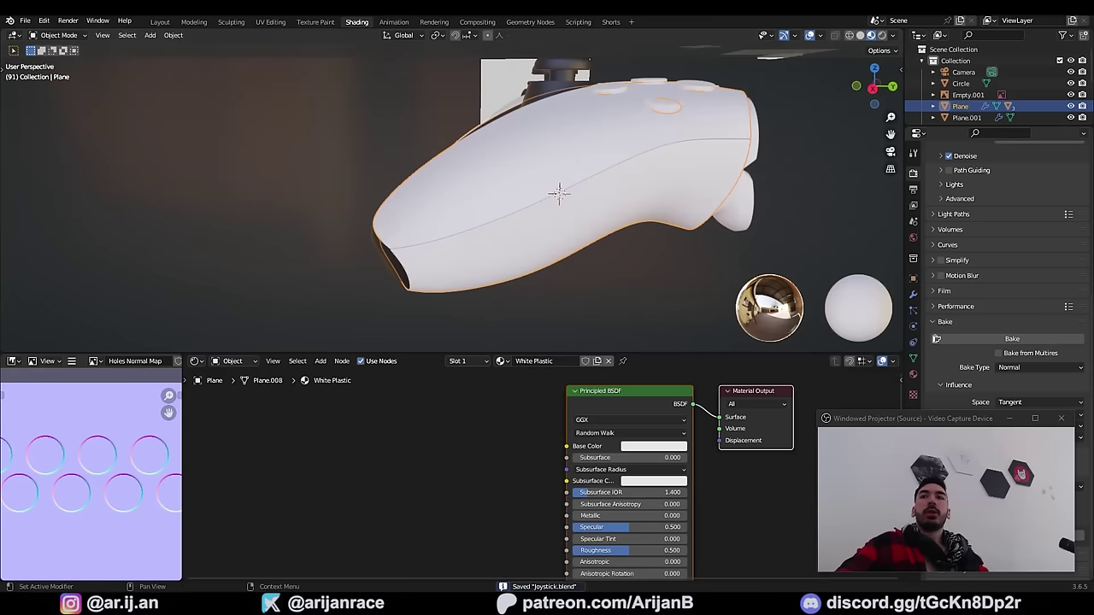
Step: Add a Noise Texture node to the White Plastic material's node tree, beside the Principled BSDF
right_drag(1093, 320, 488, 312)
scroll(514, 265, down, 2)
scroll(529, 268, up, 3)
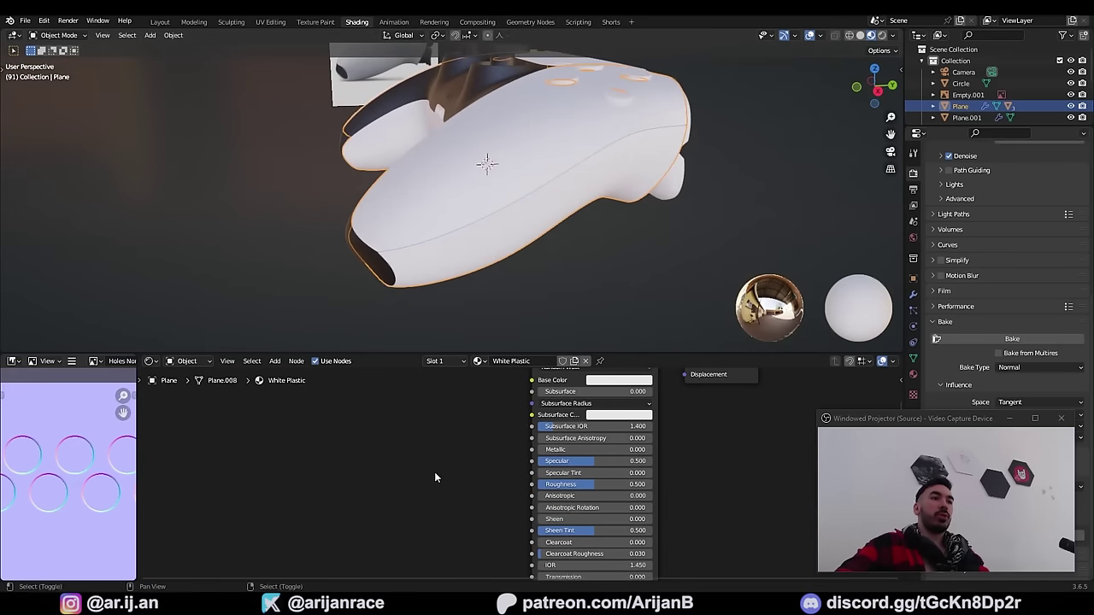
key(shift+a)
text(no)
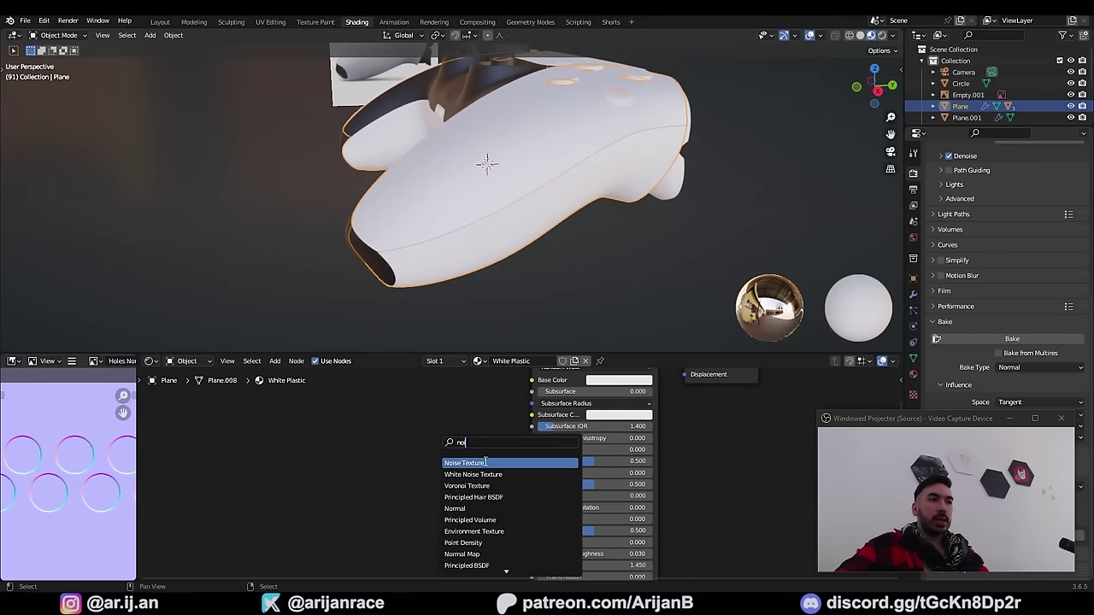
click(486, 462)
click(508, 442)
Step: Add a Bump node between the Noise Texture and the Principled BSDF, feeding the shader's Normal input
key(shift+a)
text(b)
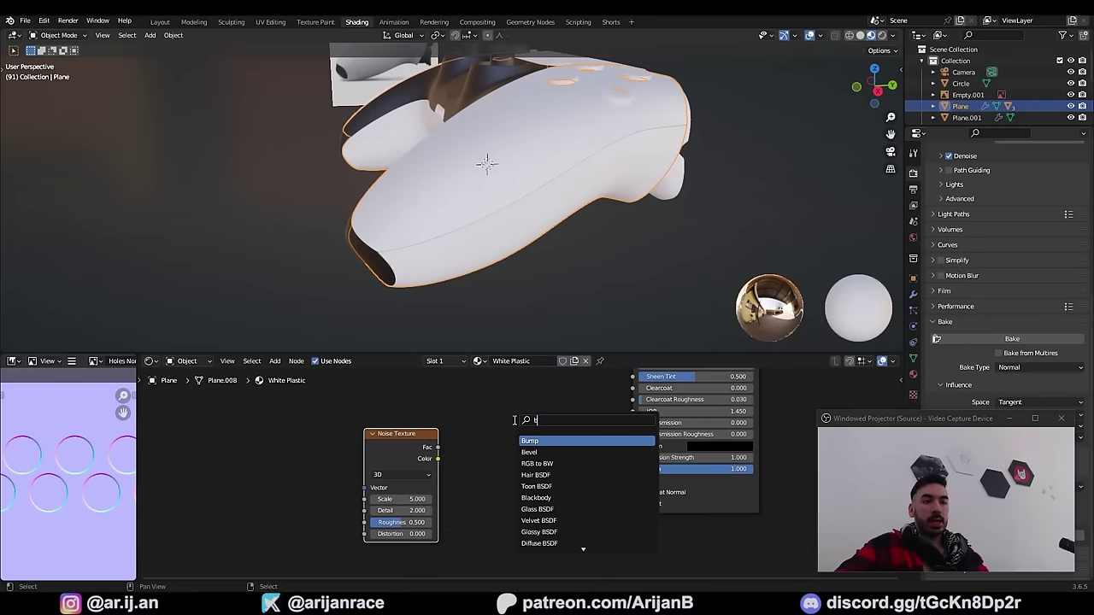
click(539, 440)
click(500, 459)
scroll(500, 462, up, 3)
Step: Link the Noise Texture's Color to the Bump node's Height and set the noise scale to 31.1
drag(416, 454, 463, 511)
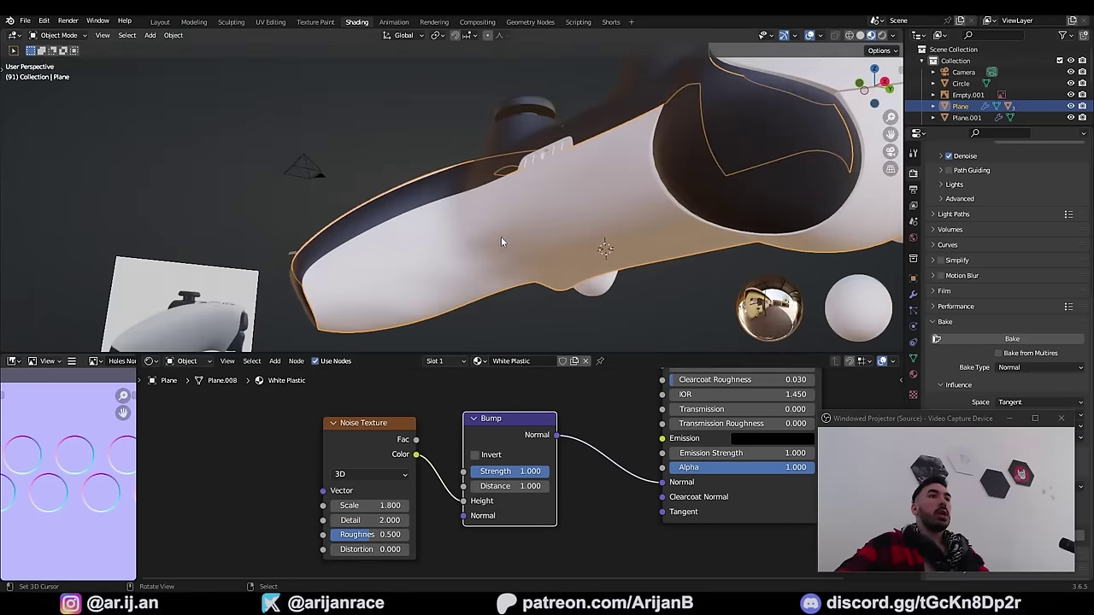
middle_drag(501, 237, 589, 231)
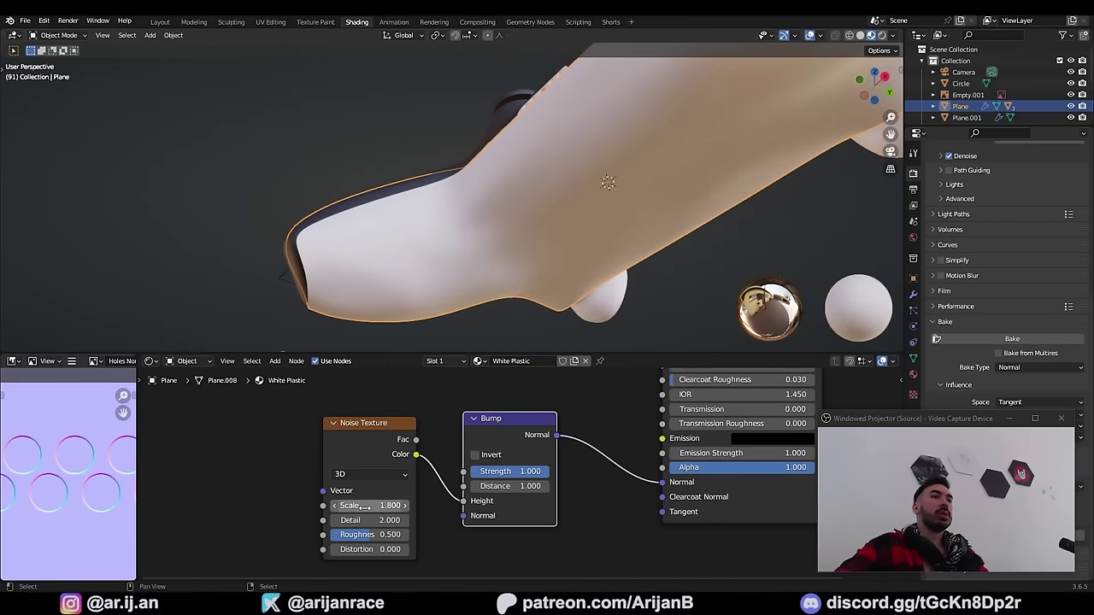
drag(366, 506, 599, 505)
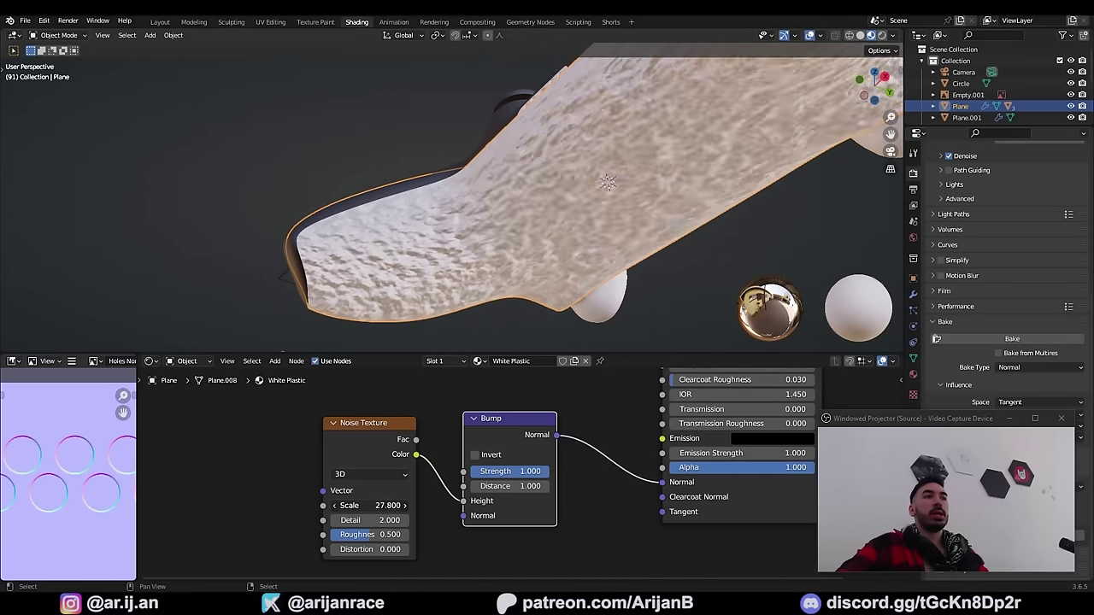
Step: Search the add-on preferences for "node" and check whether Node Wrangler is enabled
click(44, 19)
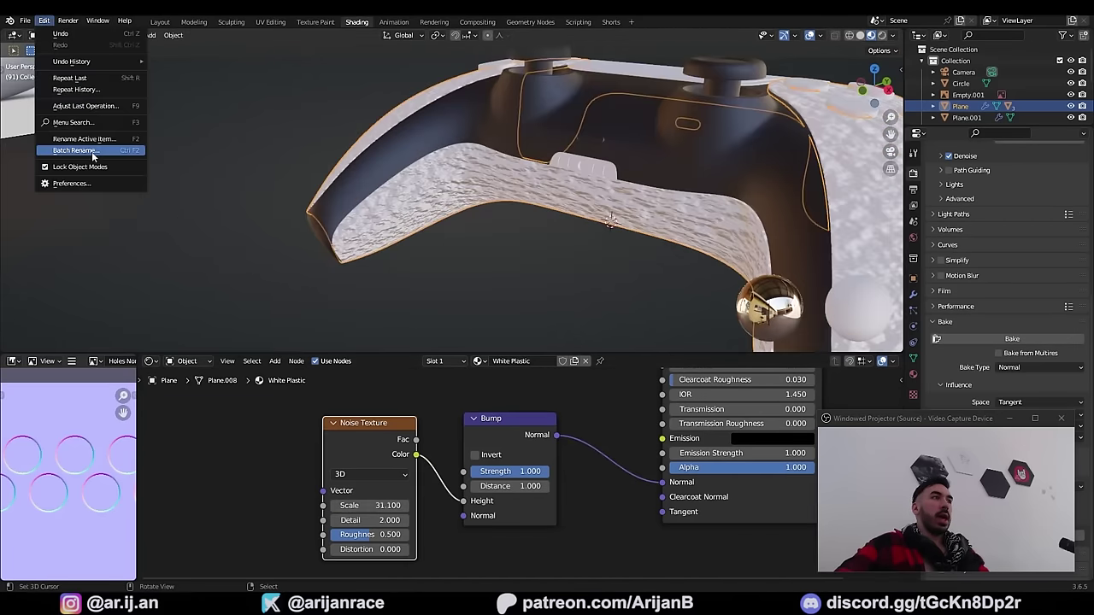
click(82, 183)
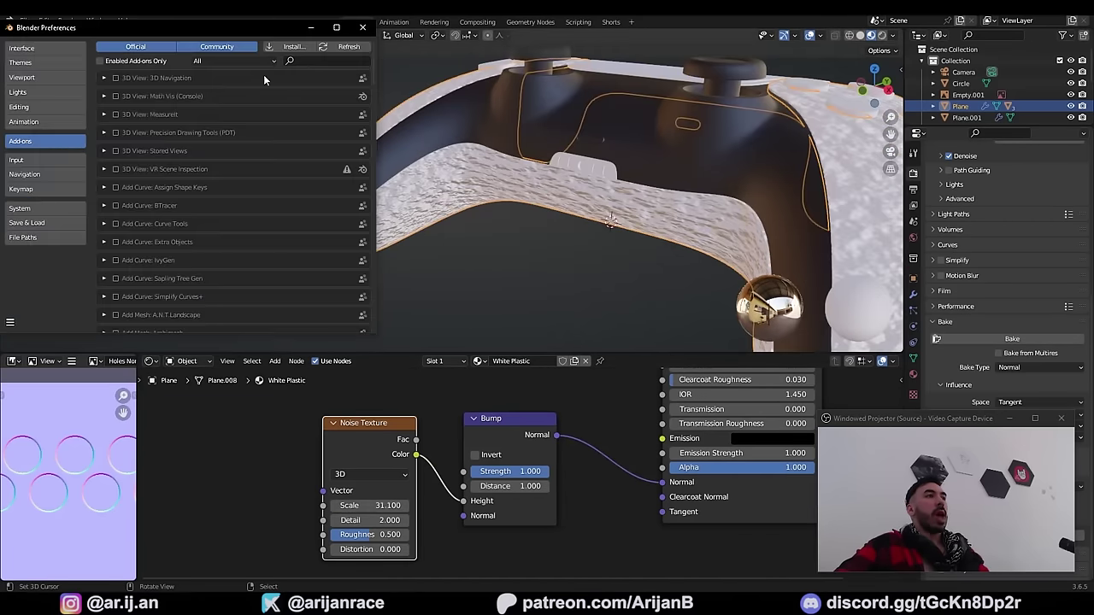
click(323, 63)
text(node)
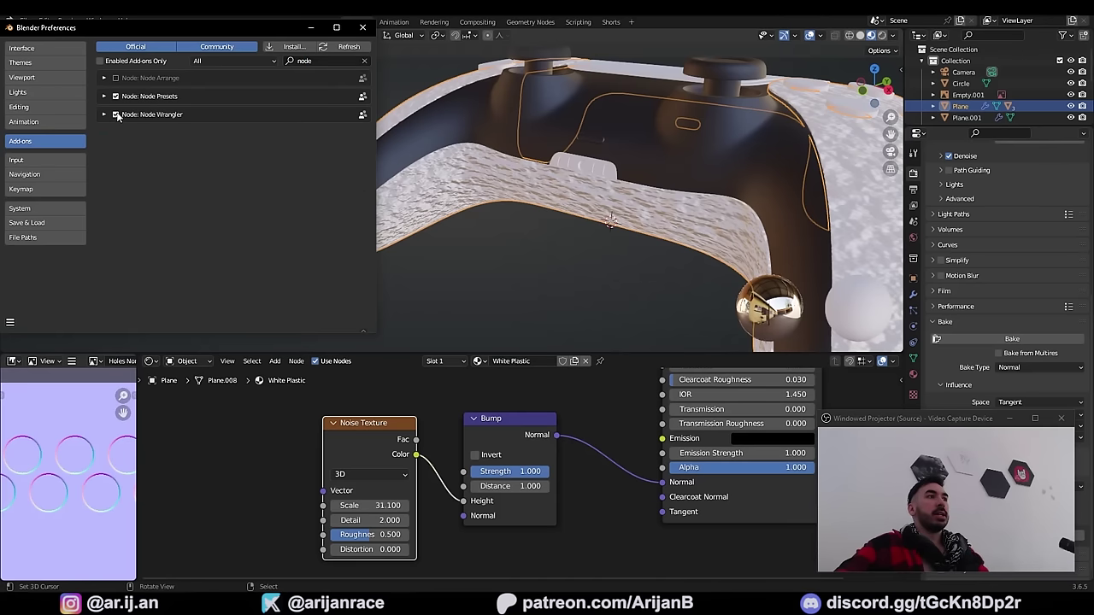
click(362, 28)
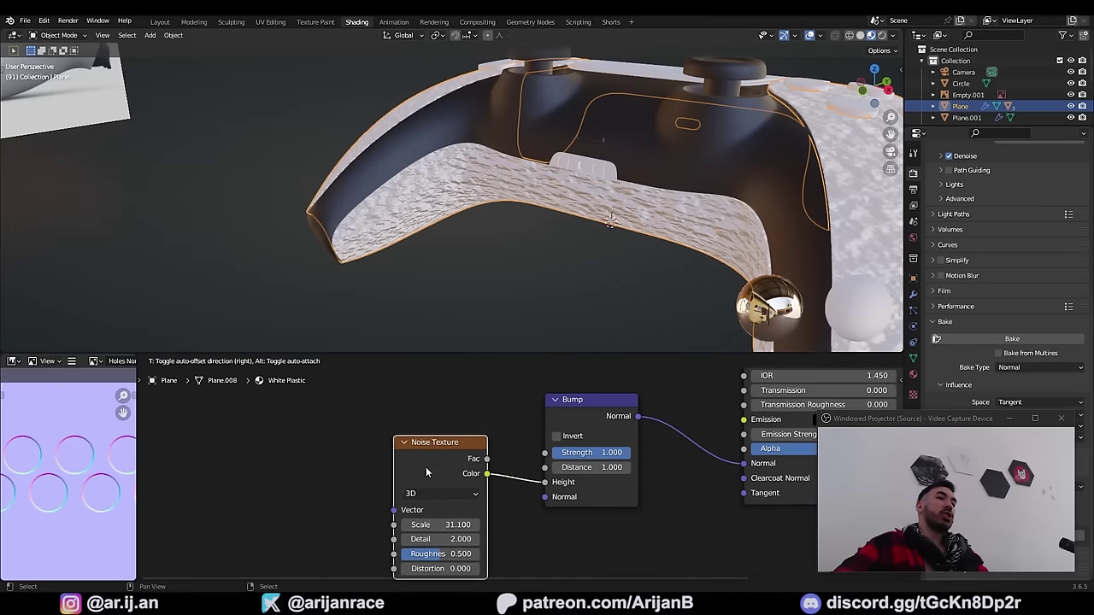
Step: Add Texture Coordinate and Mapping nodes ahead of the Noise Texture and feed Object coordinates into the Mapping vector
key(ctrl+t)
click(269, 459)
middle_drag(270, 459, 299, 430)
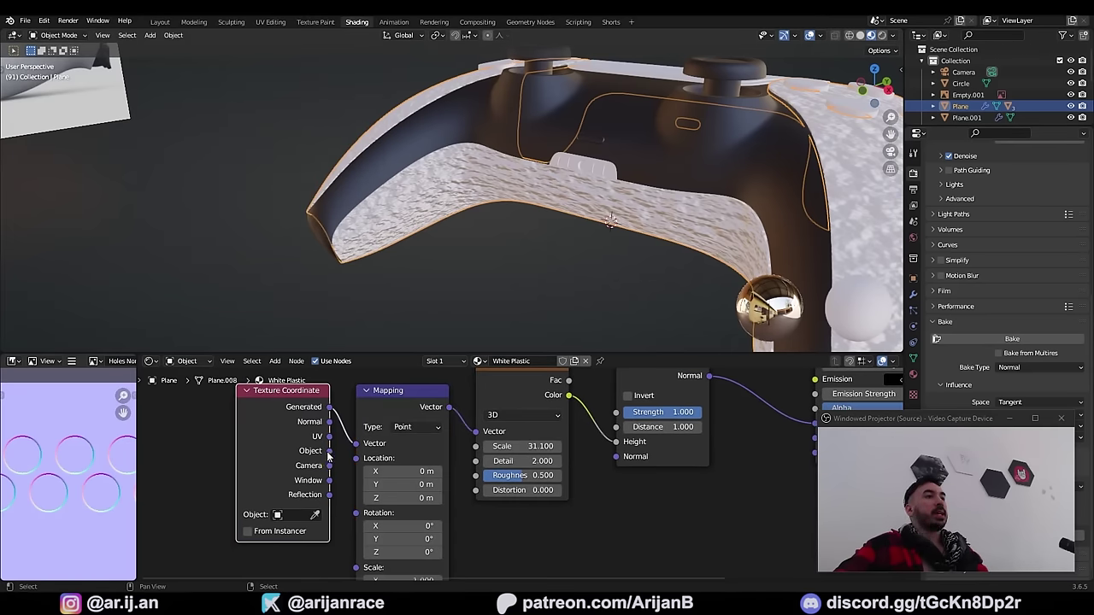
drag(353, 446, 355, 443)
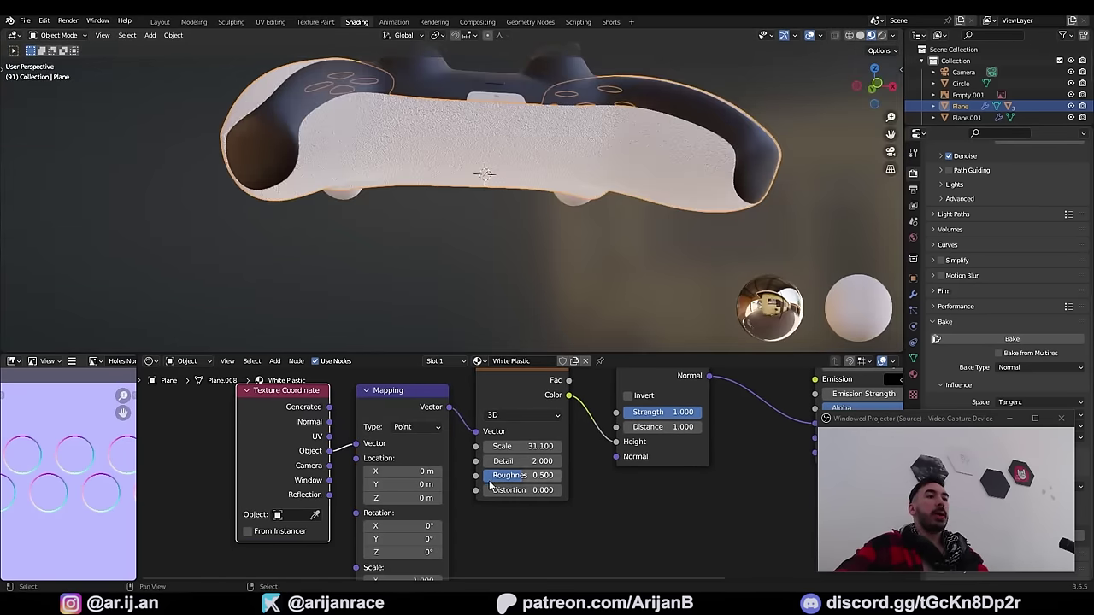
Step: Lower the Bump node's strength in the White Plastic material to soften the grain on the shell
middle_drag(489, 485, 465, 536)
click(486, 414)
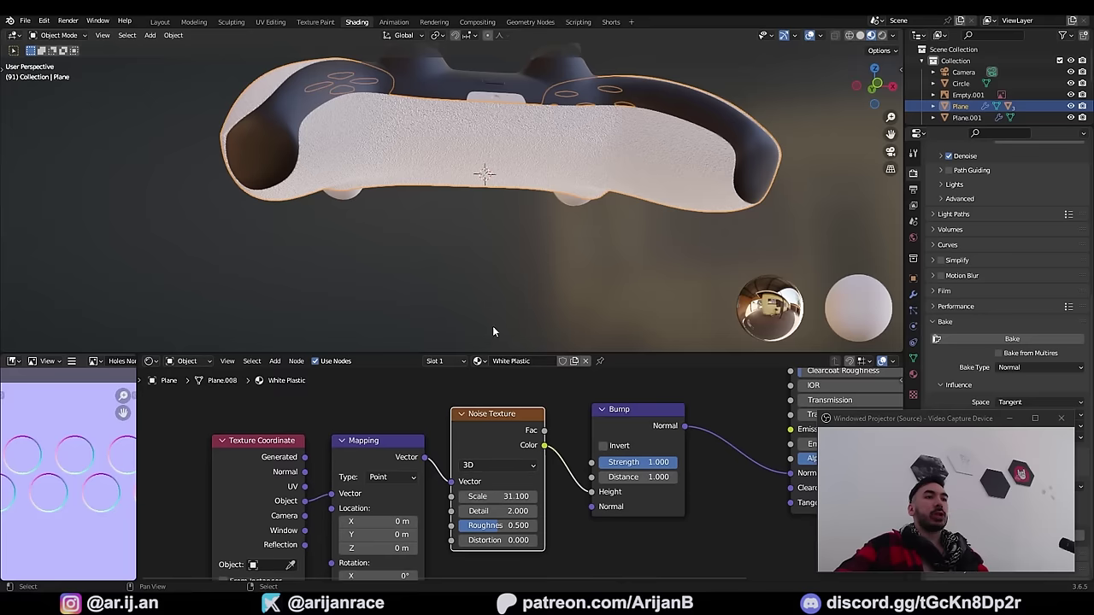
middle_drag(574, 200, 498, 219)
scroll(527, 213, up, 3)
scroll(498, 219, up, 2)
scroll(497, 218, up, 2)
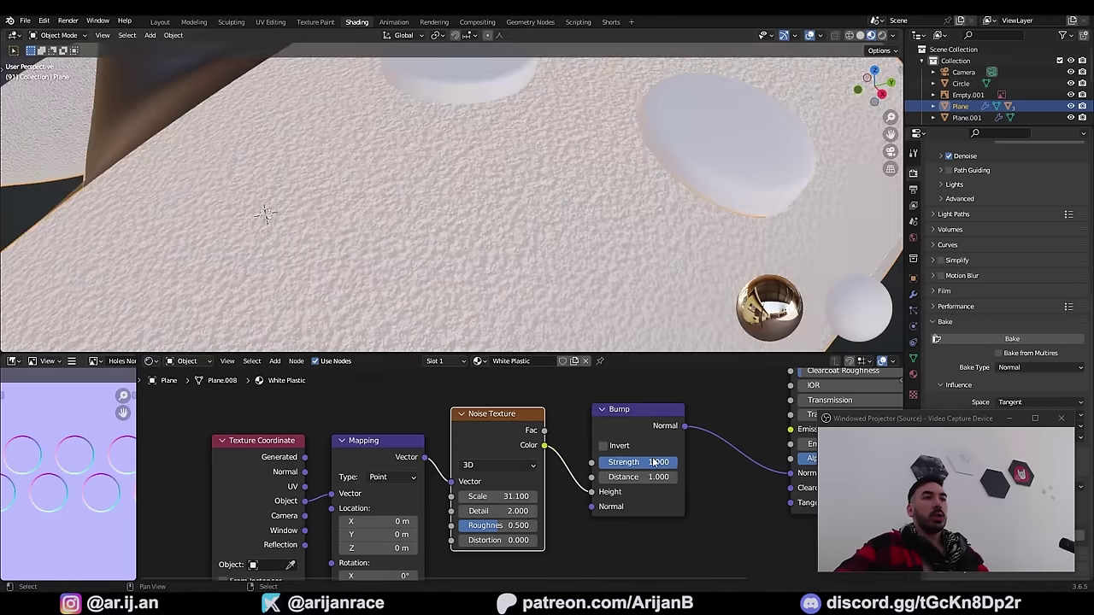
drag(667, 462, 630, 461)
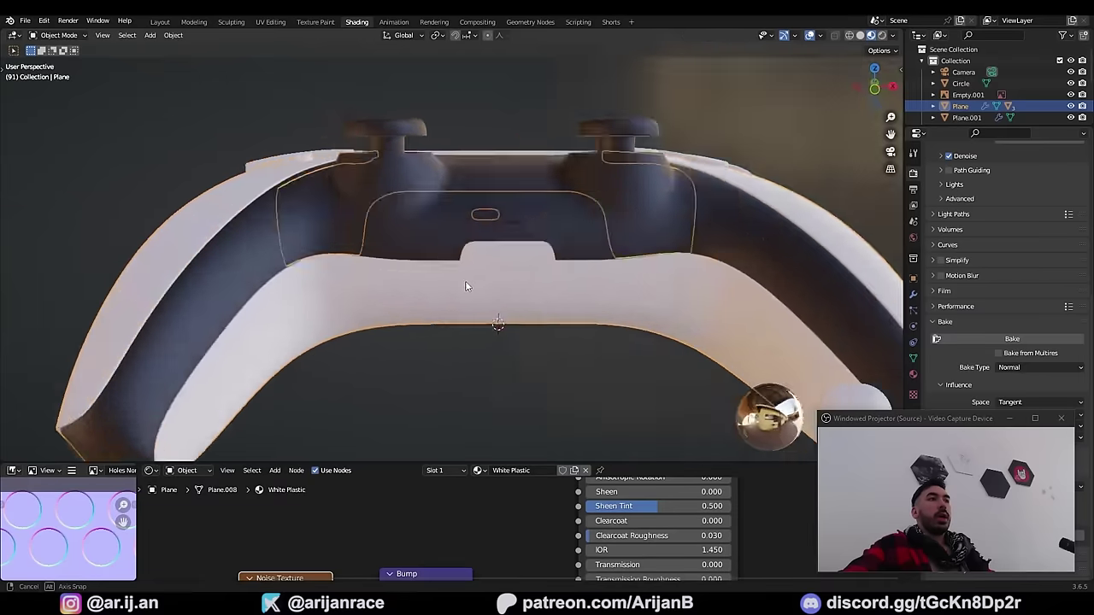
Step: Assign the existing Black Plastic material to the small connector plate at the controller's lower front edge
middle_drag(466, 287, 442, 253)
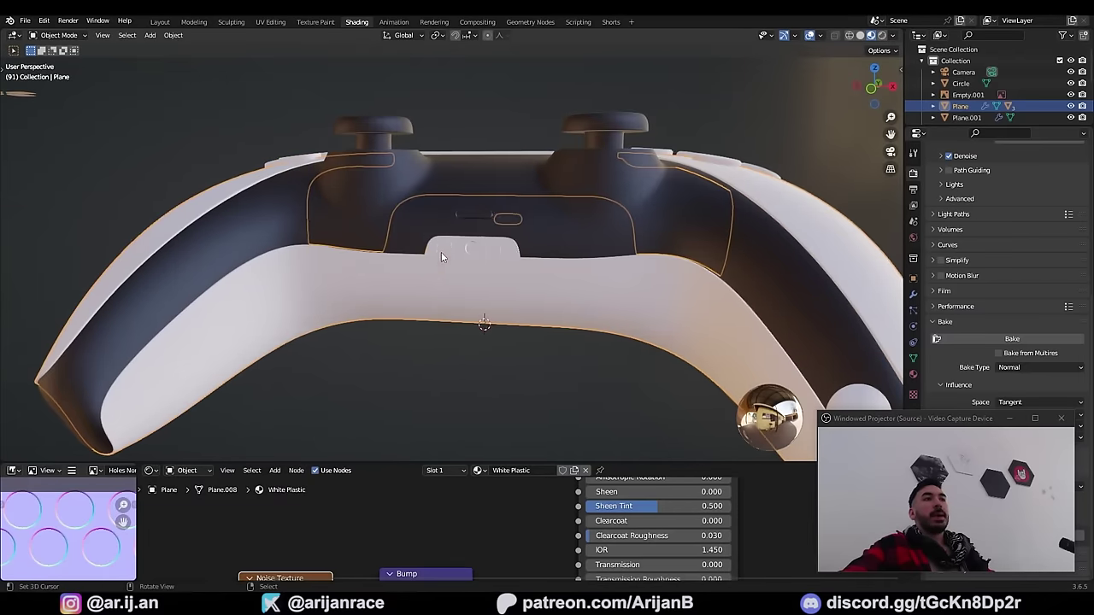
right_click(444, 251)
scroll(465, 253, up, 3)
click(531, 470)
middle_drag(510, 335, 487, 342)
scroll(492, 342, up, 1)
middle_drag(539, 535, 445, 573)
drag(479, 463, 486, 344)
click(480, 352)
click(497, 369)
middle_drag(479, 243, 441, 231)
Step: Assign the inner faces of the connector plate's four elongated slots to a new second material slot
key(Tab)
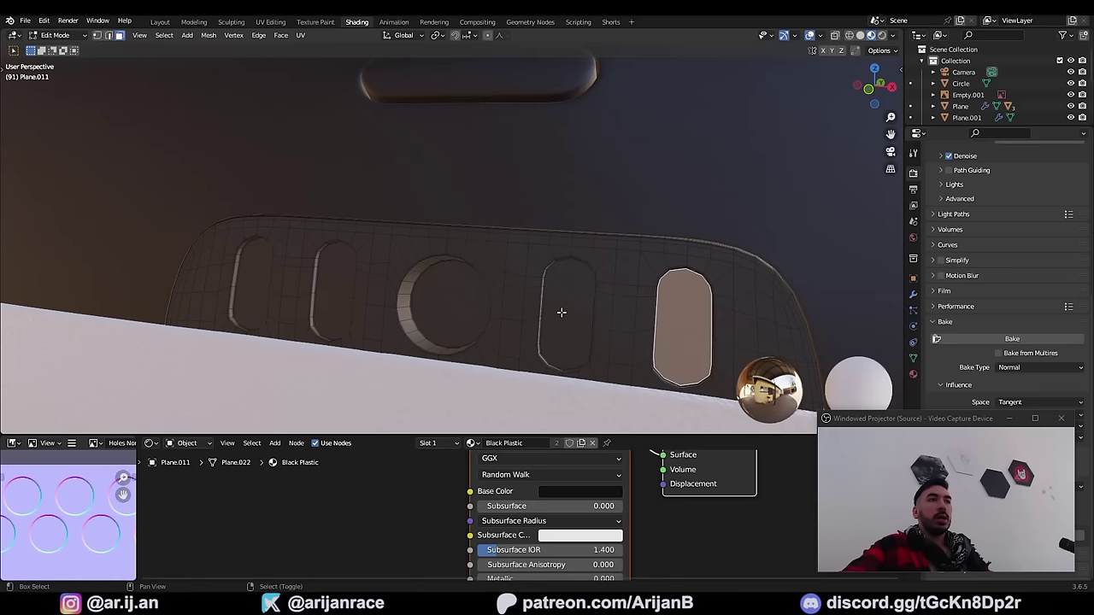
shift+click(561, 312)
shift+click(342, 290)
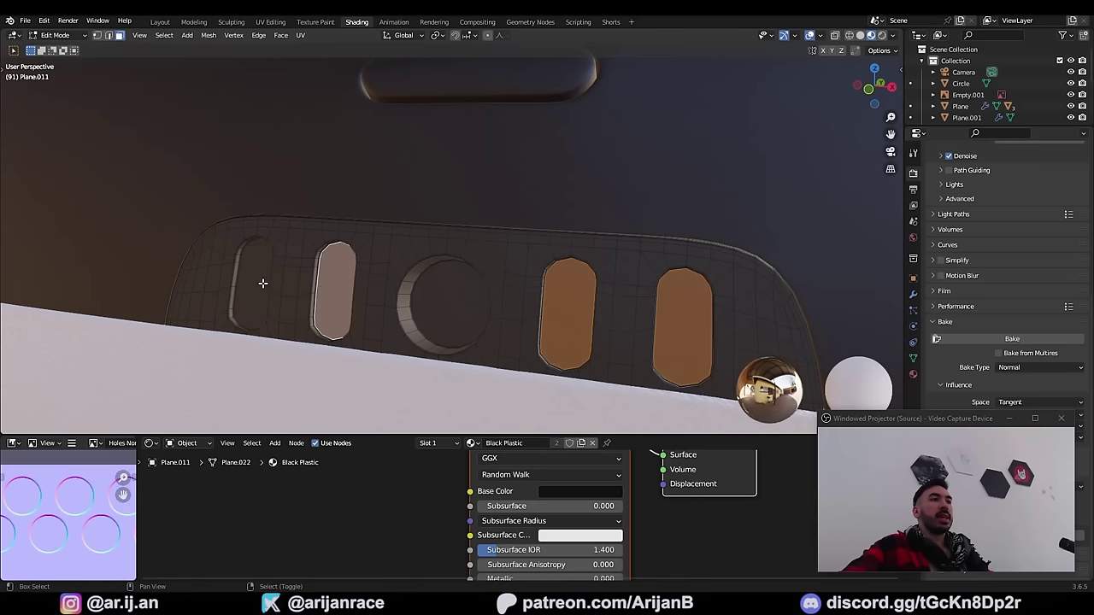
shift+click(264, 283)
click(913, 374)
click(1084, 171)
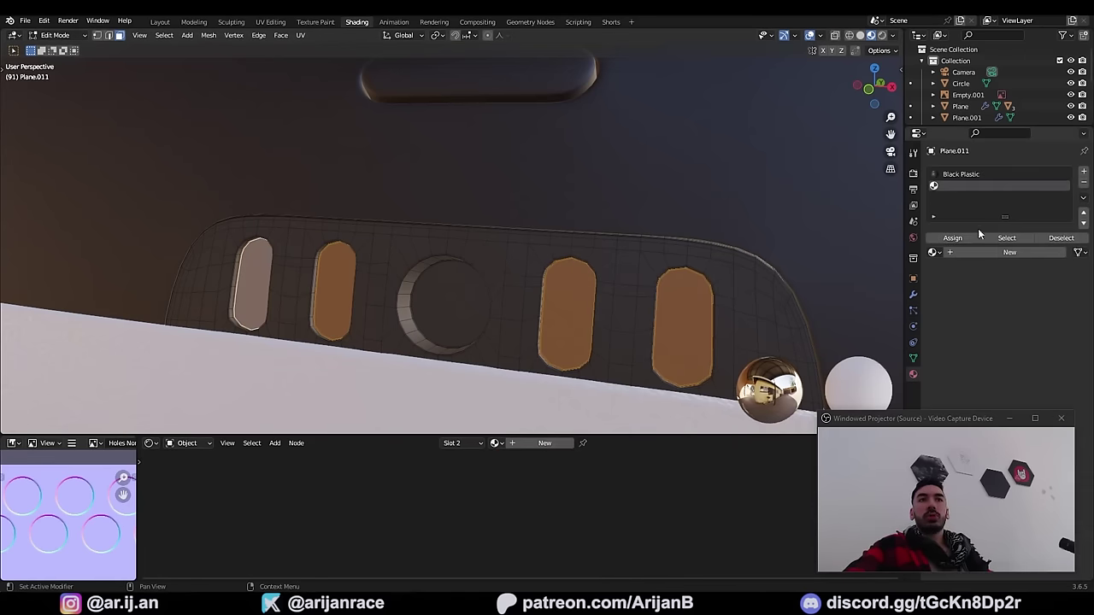
click(972, 239)
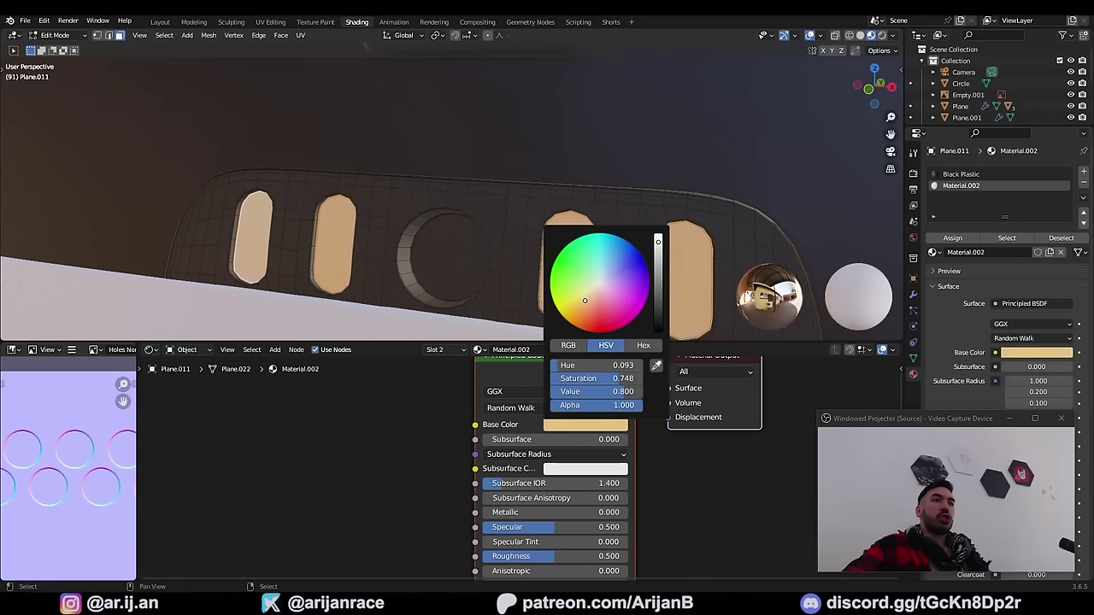
Step: Give the slot contacts' material an orange-gold base color, metallic 1.0 and roughness 0.291
drag(585, 301, 578, 310)
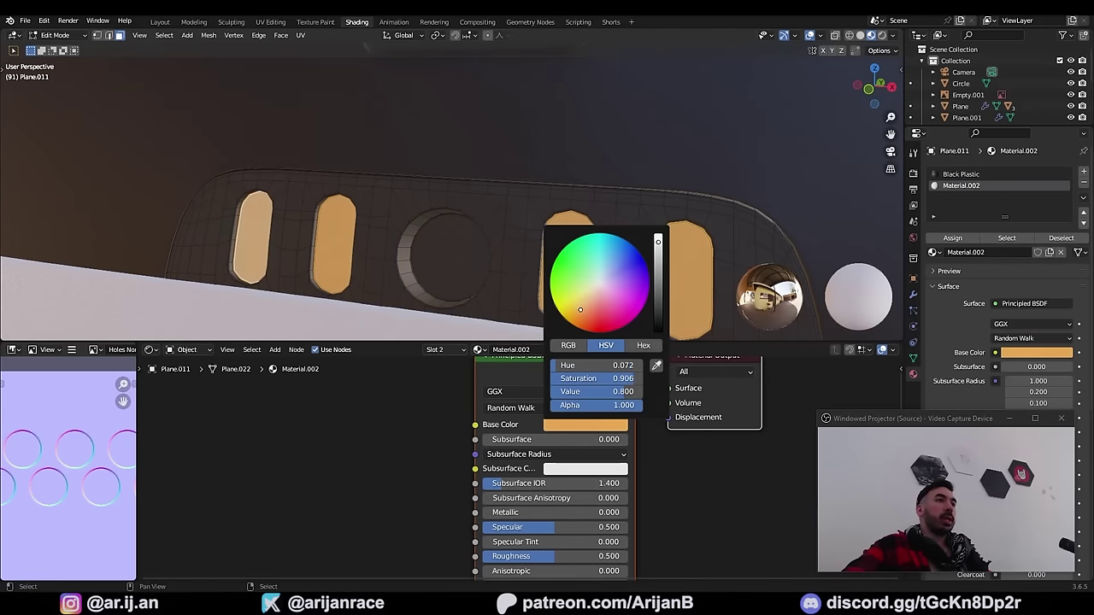
key(Tab)
middle_drag(468, 231, 465, 220)
drag(525, 513, 671, 513)
drag(560, 557, 546, 557)
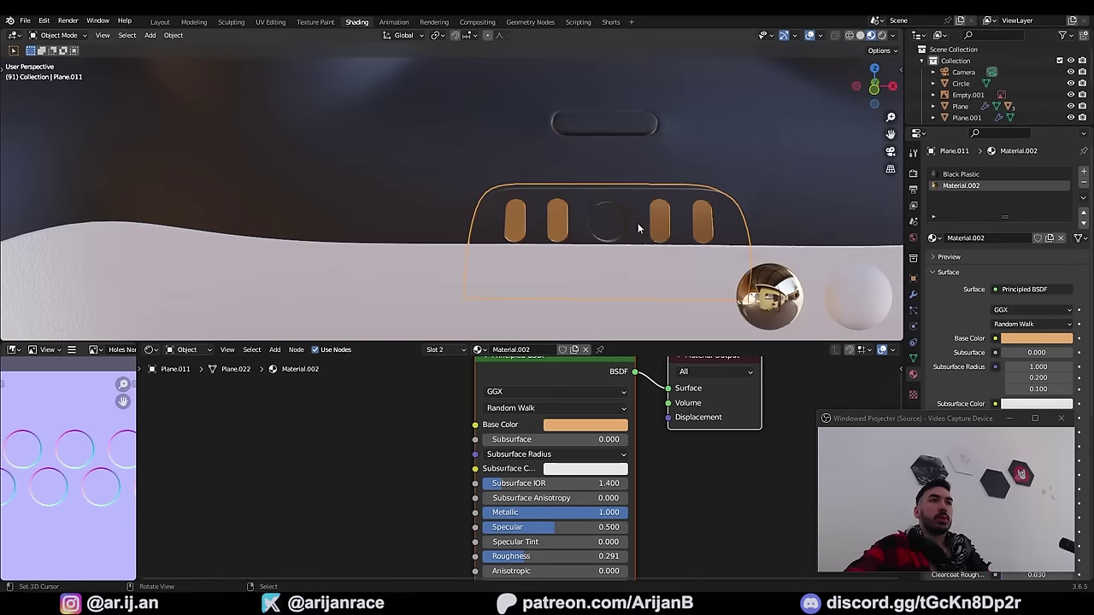
Step: Assign a new material named "Dark" to the face inside the connector plate's round hole
middle_drag(638, 223, 631, 229)
scroll(631, 228, up, 4)
key(Tab)
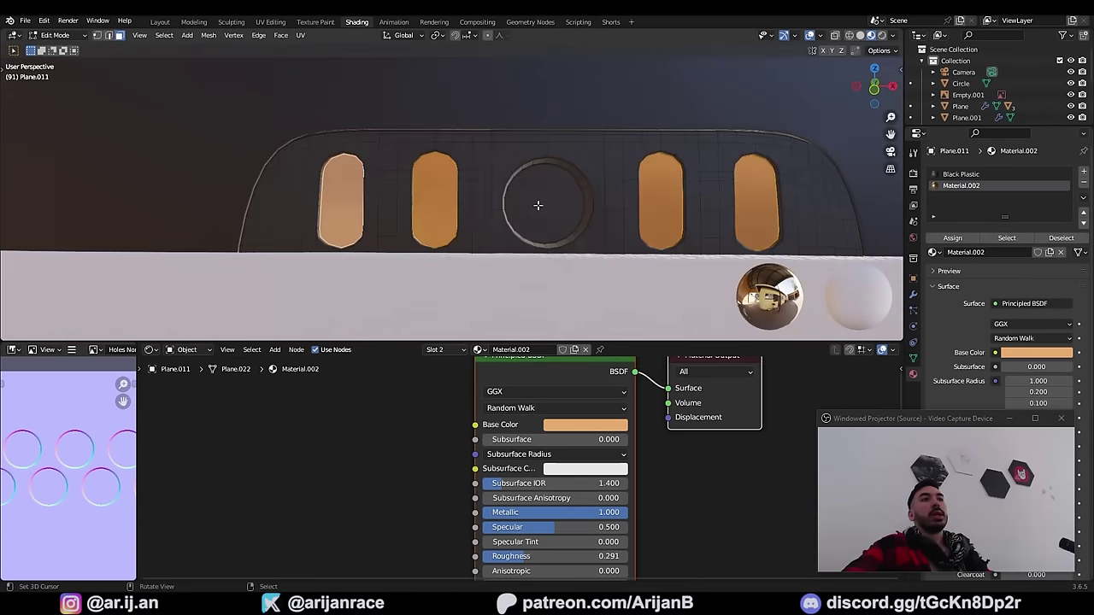
click(539, 205)
middle_drag(546, 205, 537, 205)
scroll(542, 203, up, 3)
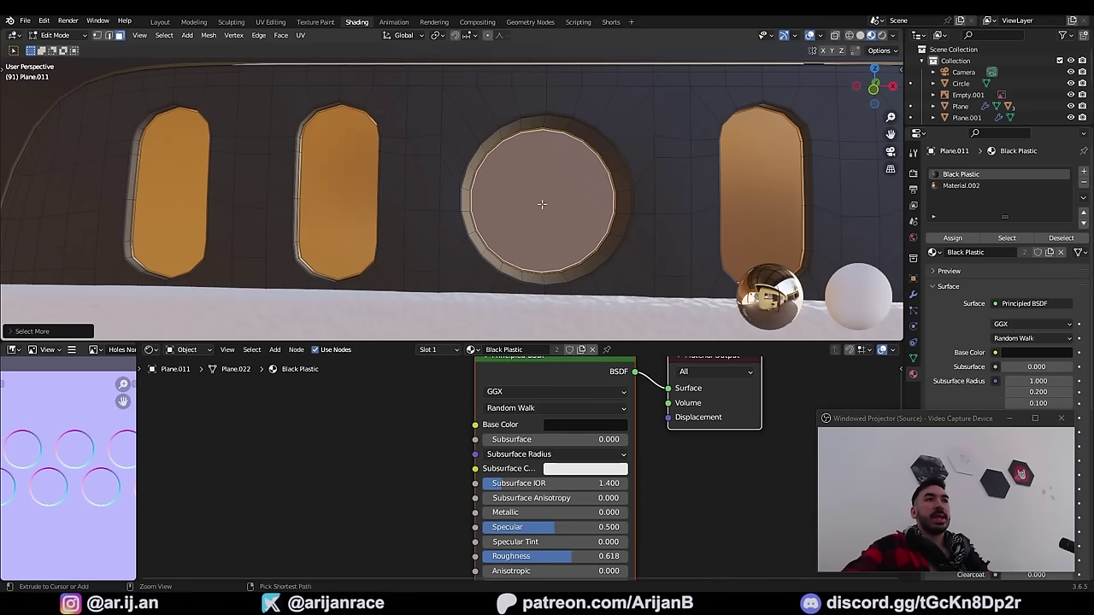
click(1084, 173)
double_click(536, 348)
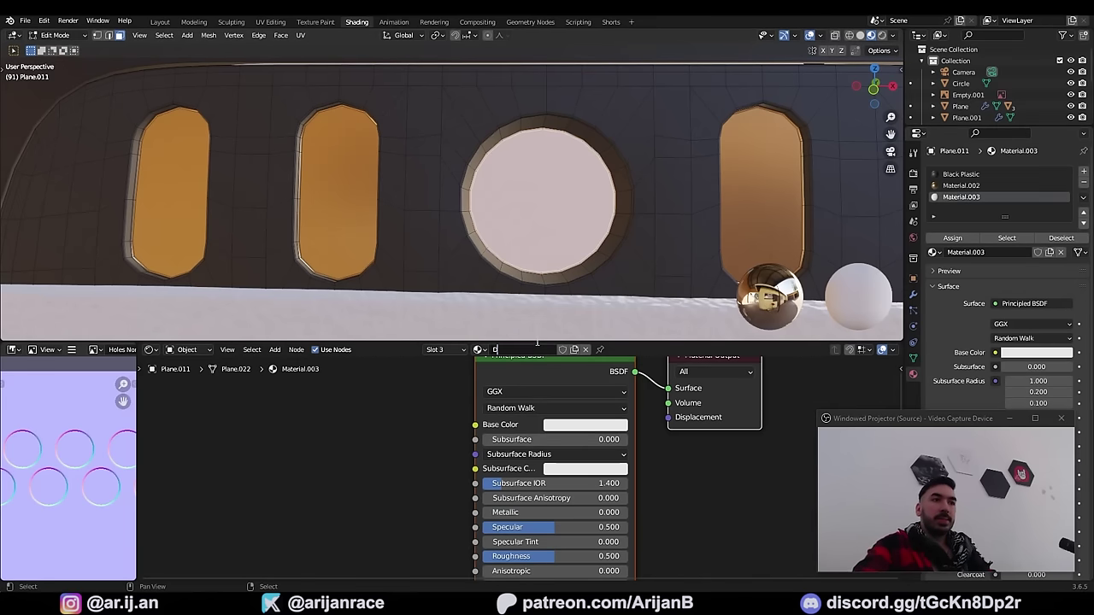
Step: Make the Dark material's base color black, with specular 0 and roughness 1.0
click(585, 425)
drag(658, 265, 657, 338)
middle_drag(590, 557, 599, 491)
drag(599, 490, 600, 491)
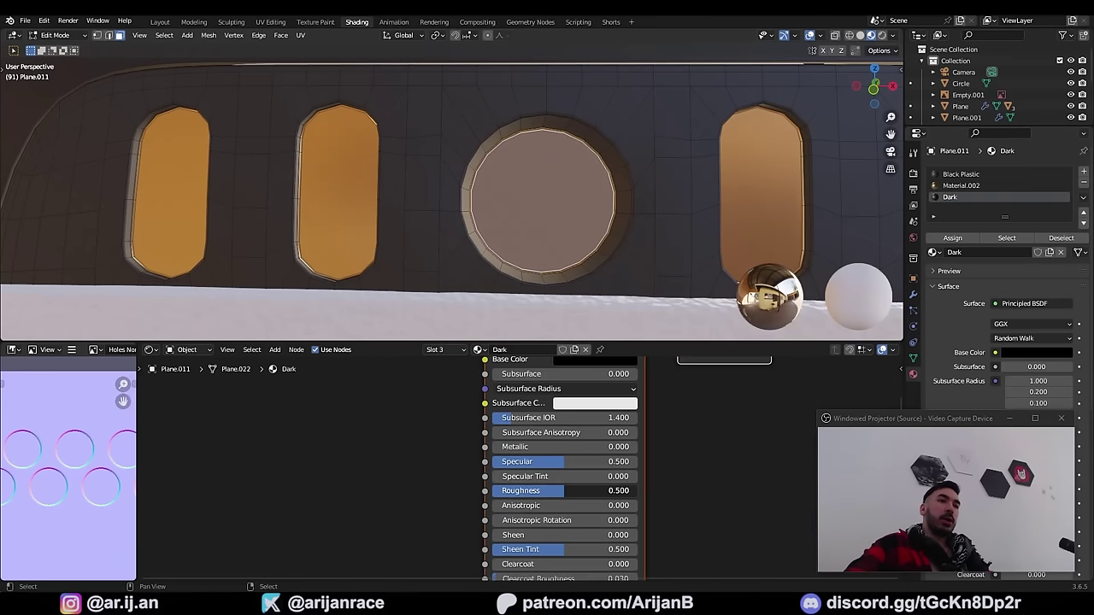
key(Tab)
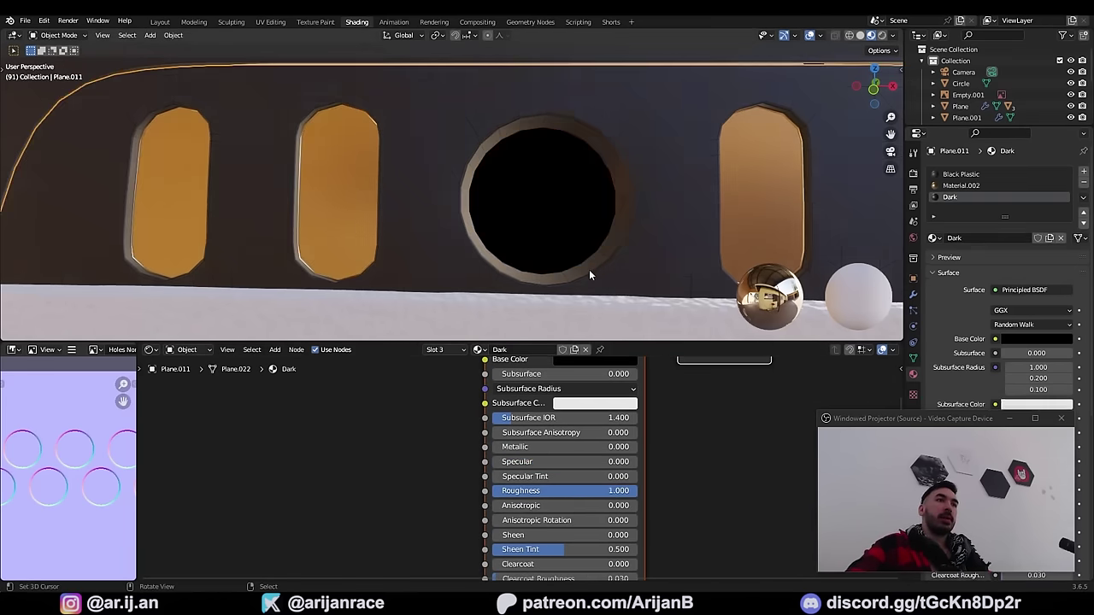
scroll(589, 269, down, 8)
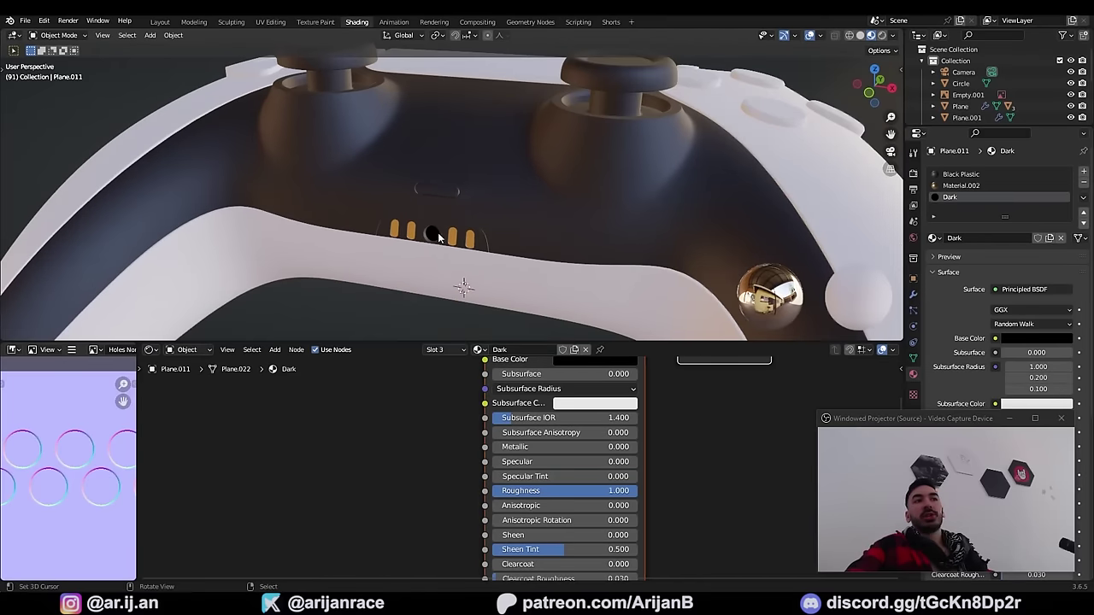
Step: Assign a new material named "Transparent" to the small elongated inset above the connector plate on the black body
scroll(438, 238, up, 4)
click(423, 220)
key(Tab)
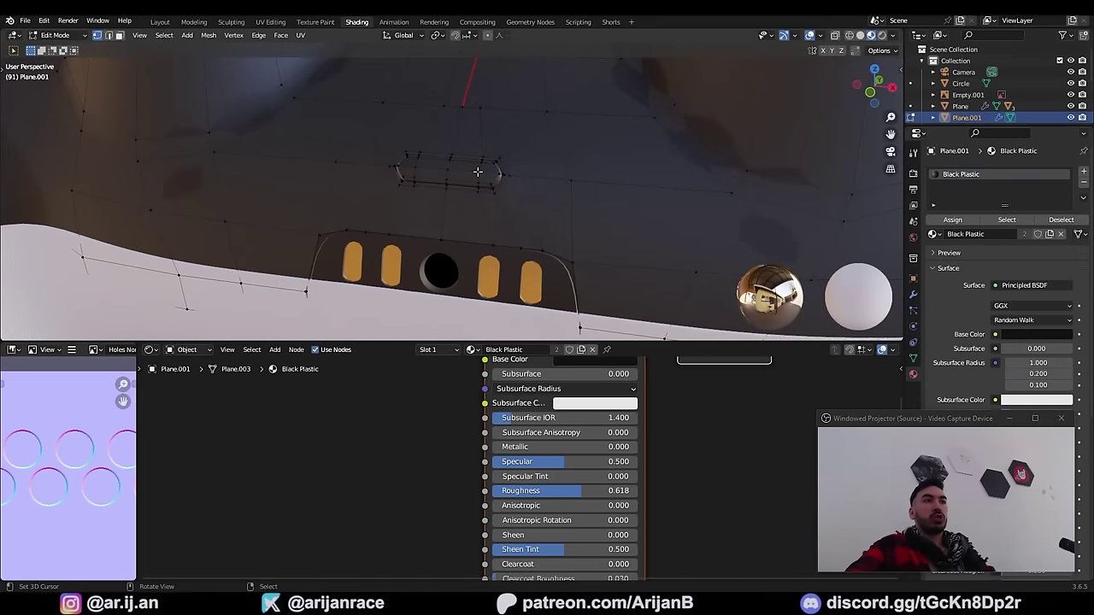
click(1084, 171)
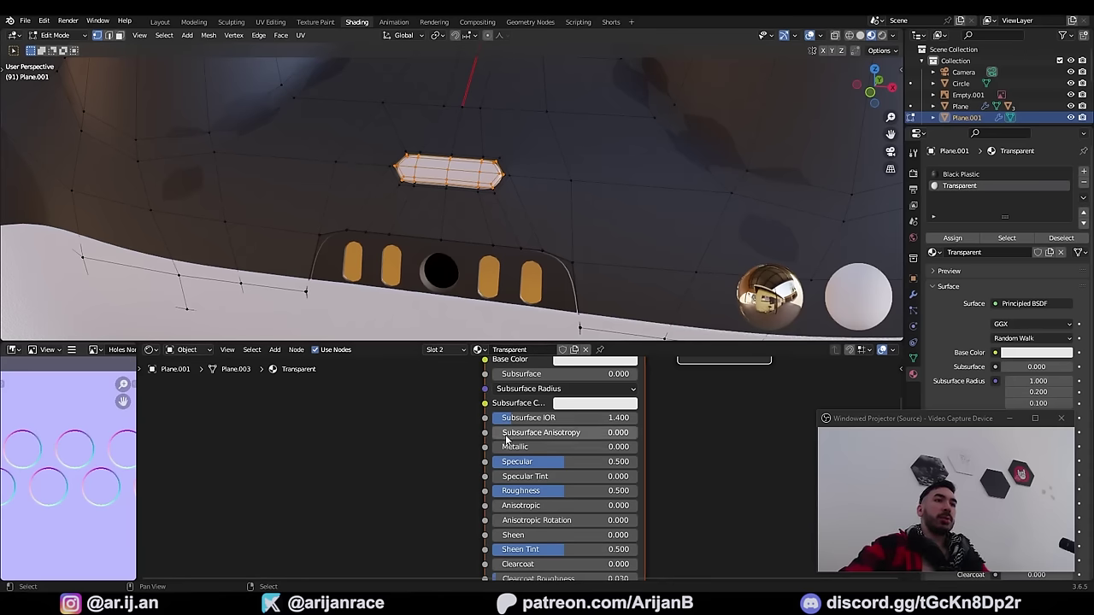
Step: Set the Transparent material's transmission to 1.0 and its roughness to about 0.19
drag(513, 525, 621, 525)
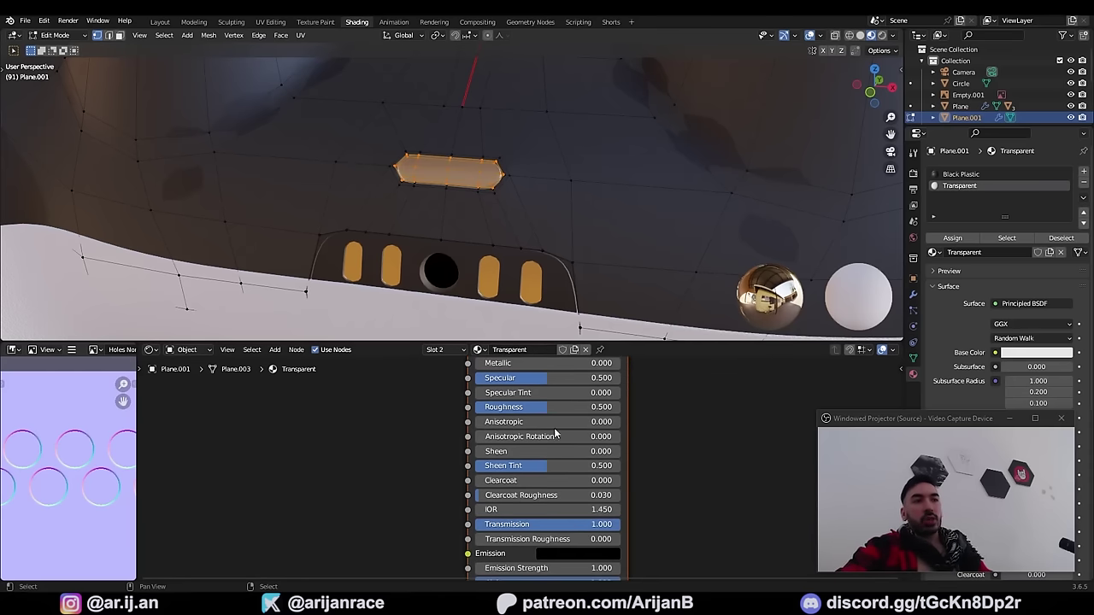
scroll(555, 436, up, 1)
drag(555, 419, 507, 420)
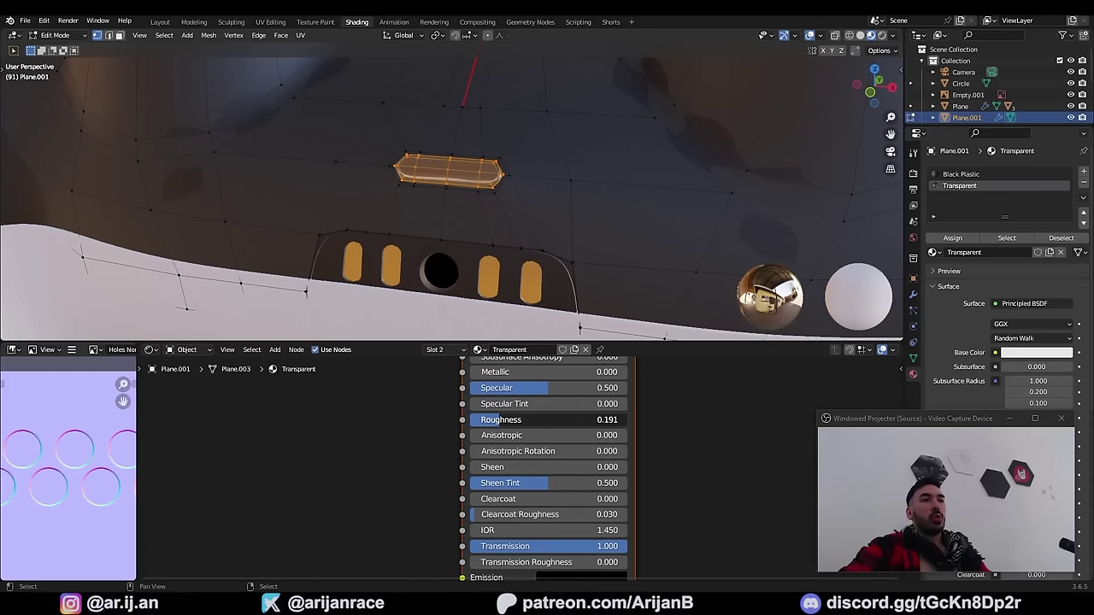
key(Tab)
middle_drag(547, 274, 490, 243)
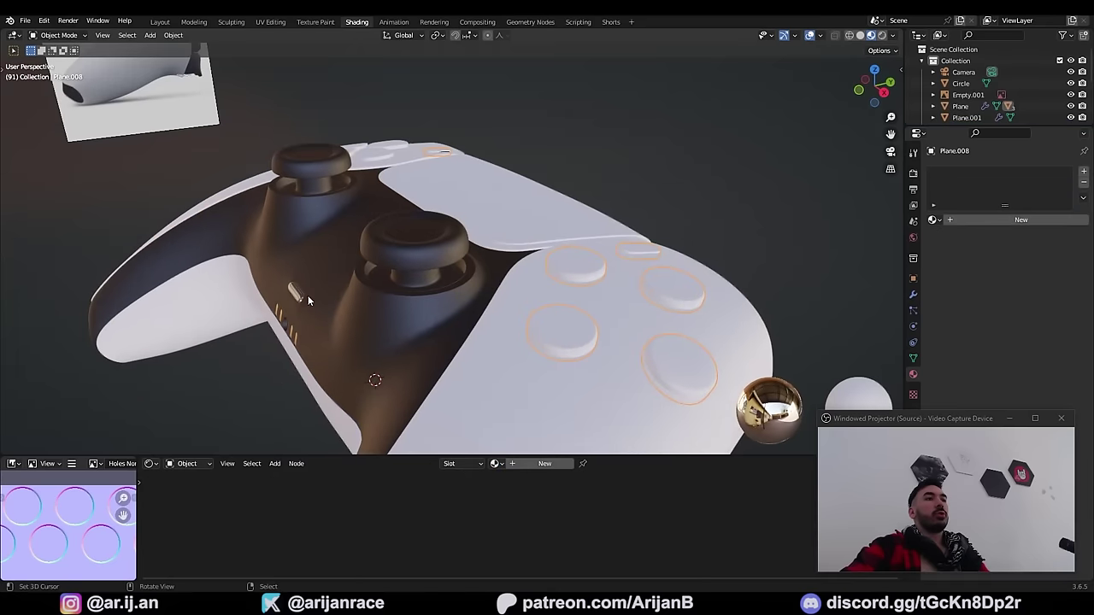
Step: Examine the raised face buttons' mesh in wireframe and shaded display from several angles
middle_drag(482, 313, 393, 401)
key(Tab)
scroll(384, 425, up, 4)
key(shift+z)
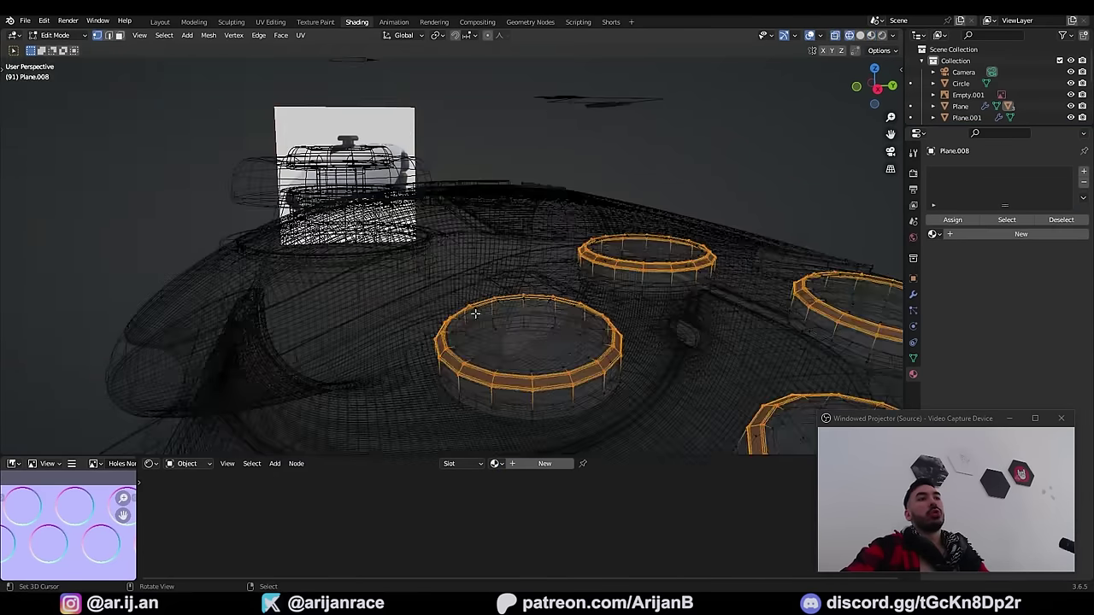
middle_drag(471, 313, 457, 310)
key(shift+z)
key(Tab)
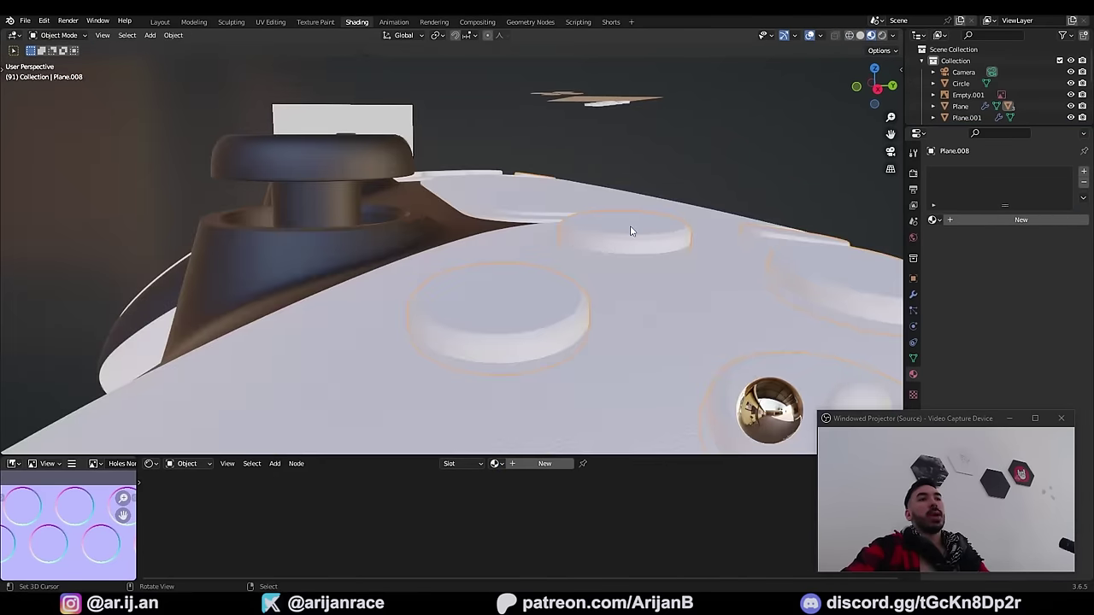
middle_drag(470, 386, 526, 253)
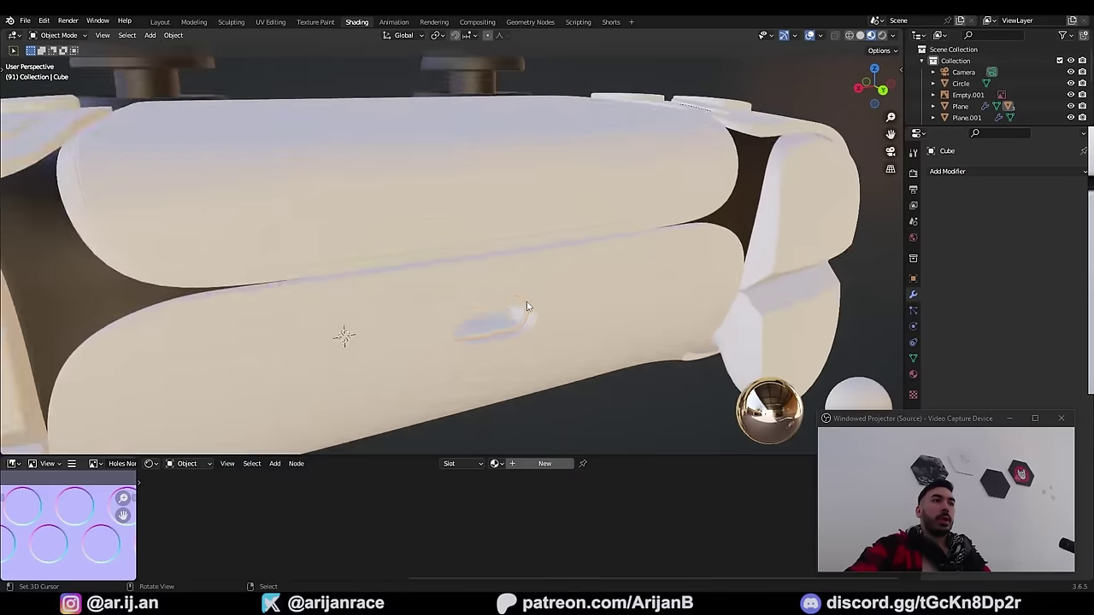
Step: Assign the existing "Black Plastic" material to the small port insert on the back of the controller
key(KP_Decimal)
click(496, 463)
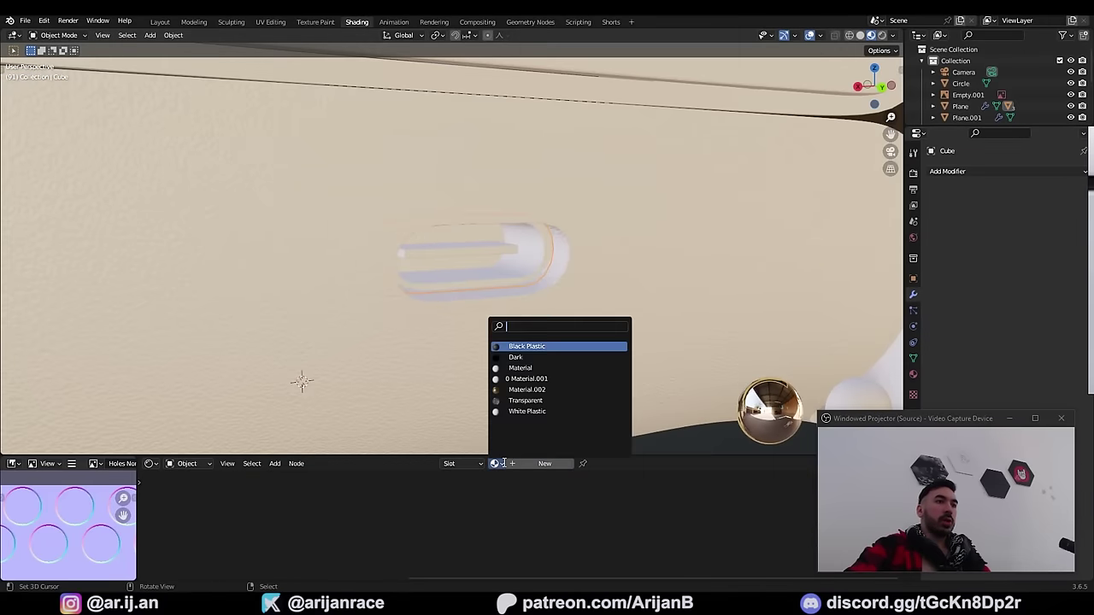
click(537, 346)
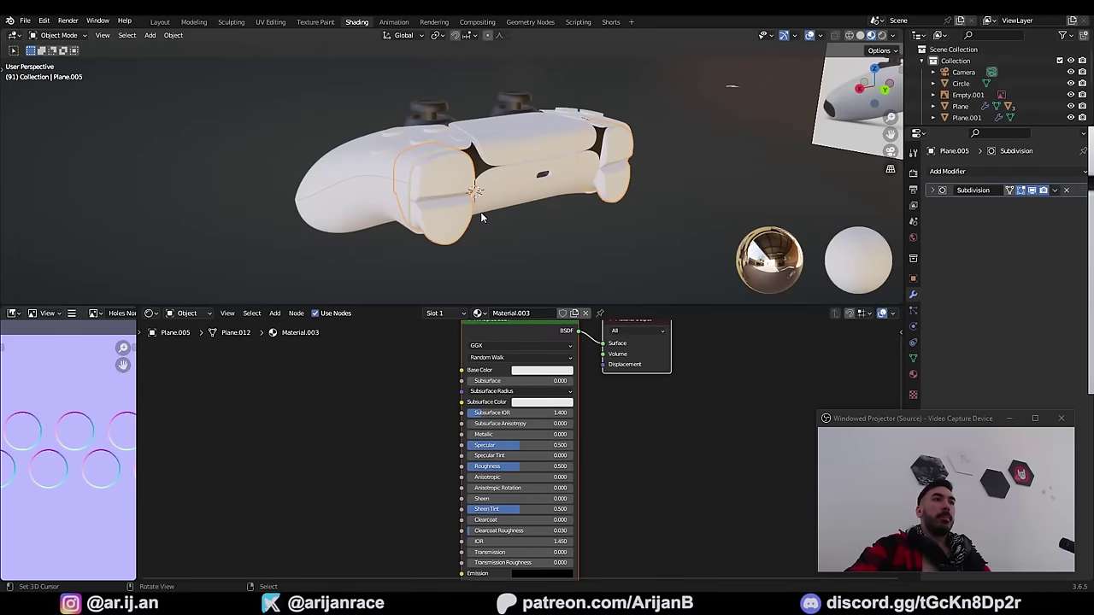
Step: Add the copied Texture Coordinate, Mapping, Noise Texture and Bump nodes to the triggers' new material and name it "Grey Rough Plastic"
scroll(481, 214, up, 3)
middle_drag(490, 205, 600, 164)
right_click(485, 217)
scroll(510, 288, down, 4)
scroll(368, 438, down, 3)
middle_drag(368, 438, 515, 328)
drag(239, 419, 529, 510)
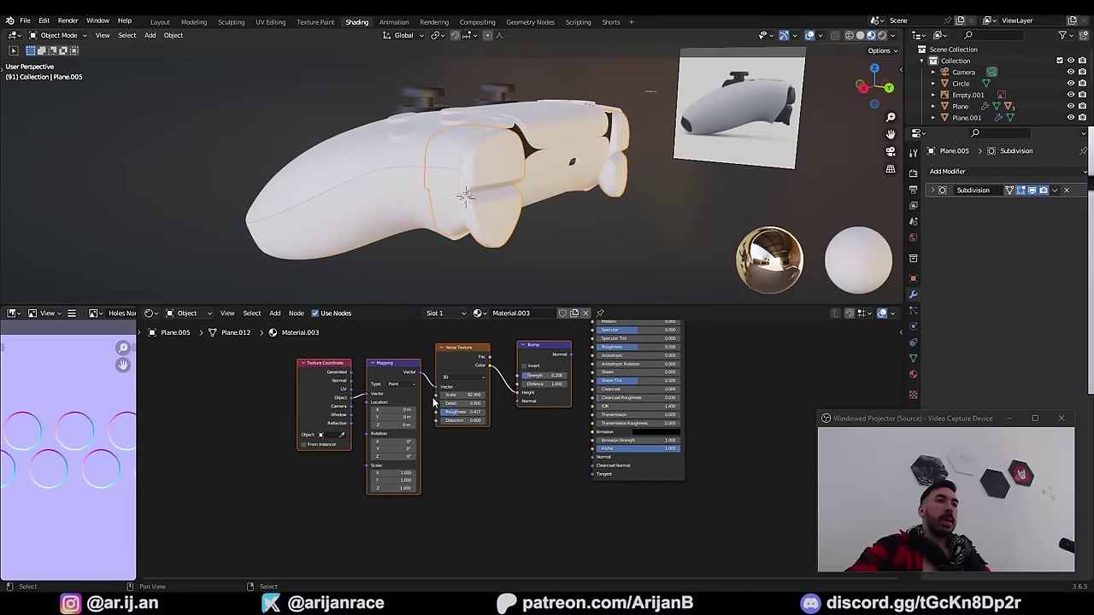
scroll(513, 410, up, 3)
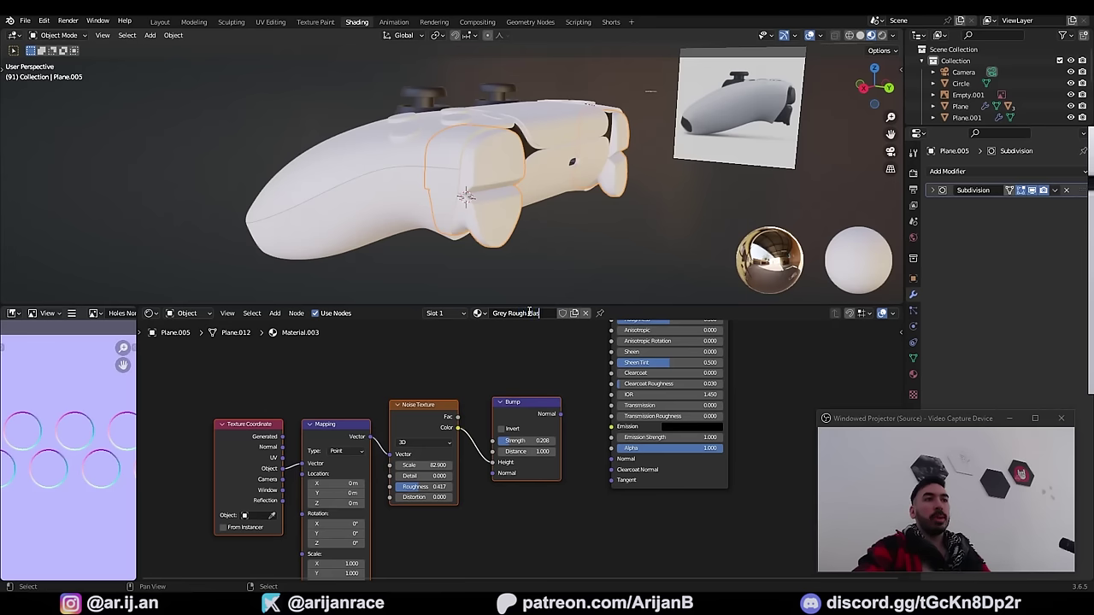
text(tic)
key(Return)
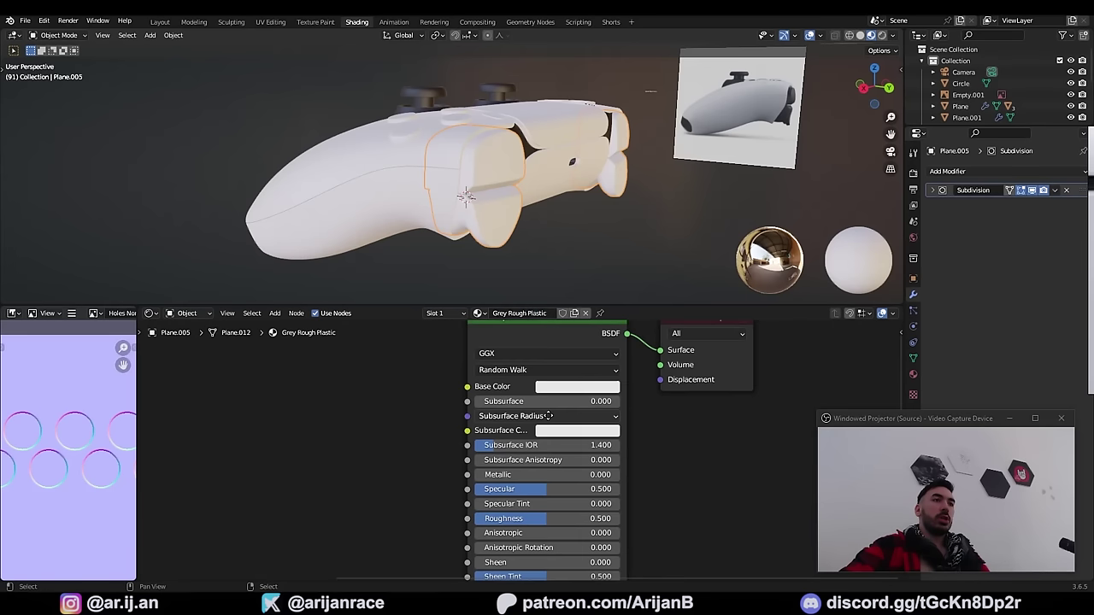
Step: Darken the Grey Rough Plastic material's base color to nearly black
middle_drag(547, 415, 554, 417)
click(590, 388)
drag(658, 242, 658, 282)
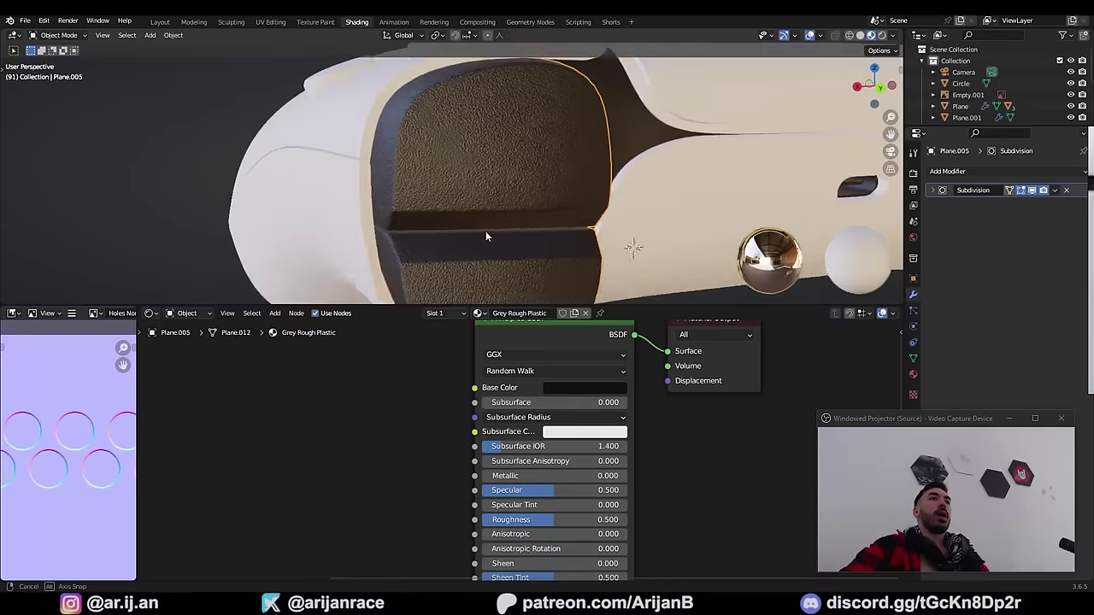
mouse_move(486, 232)
middle_down()
mouse_move(467, 212)
mouse_move(437, 222)
mouse_move(481, 231)
middle_up()
scroll(467, 213, down, 3)
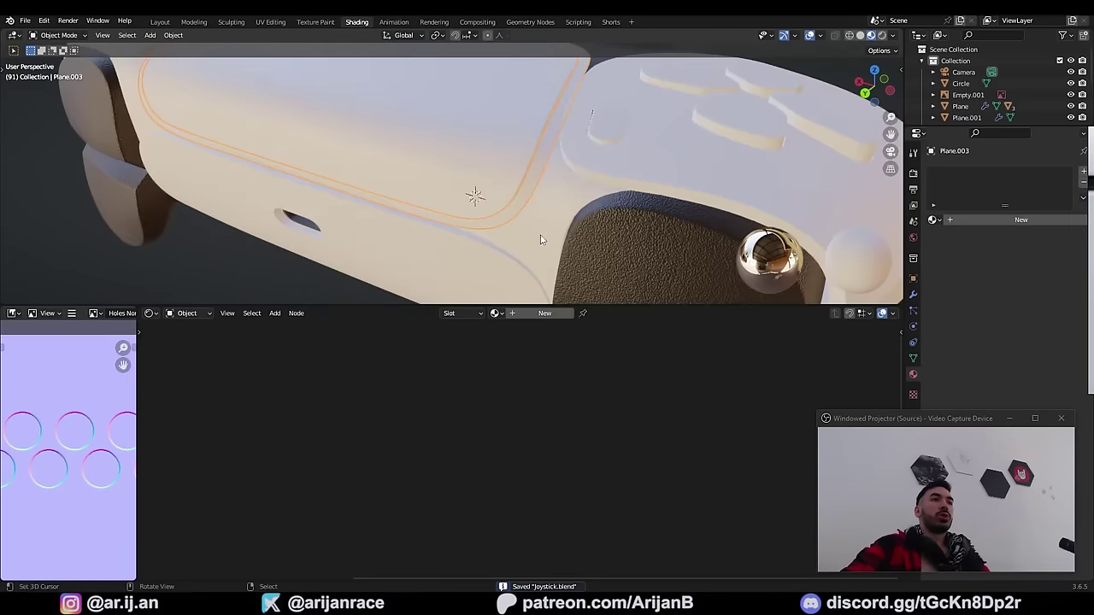
Step: Give the trim around the touchpad a new black material with roughness about 0.109 and save the file
scroll(512, 162, down, 1)
middle_drag(542, 237, 277, 121)
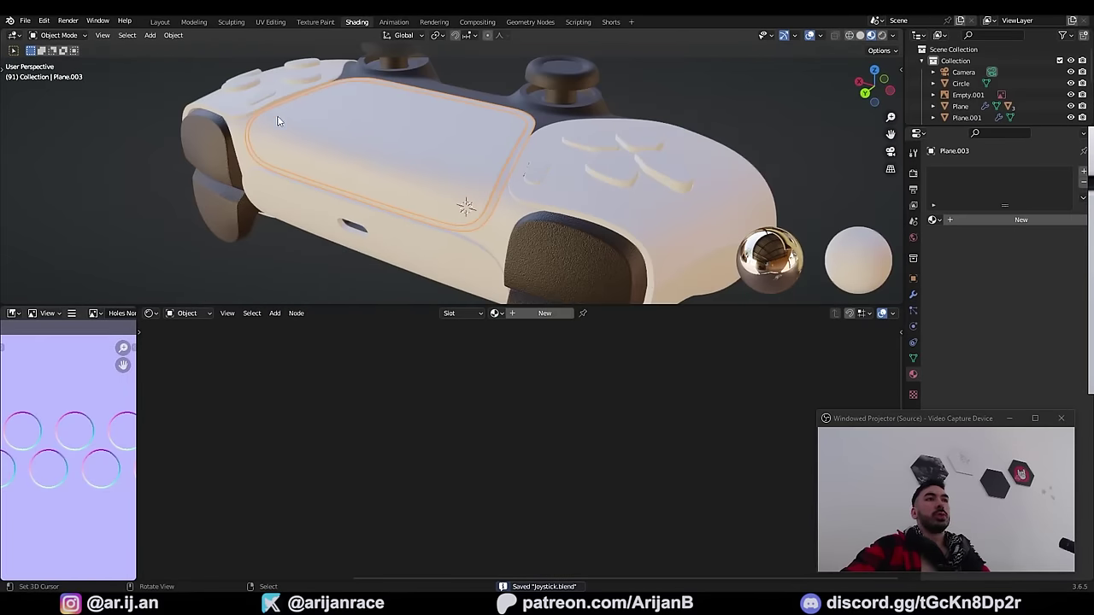
click(545, 314)
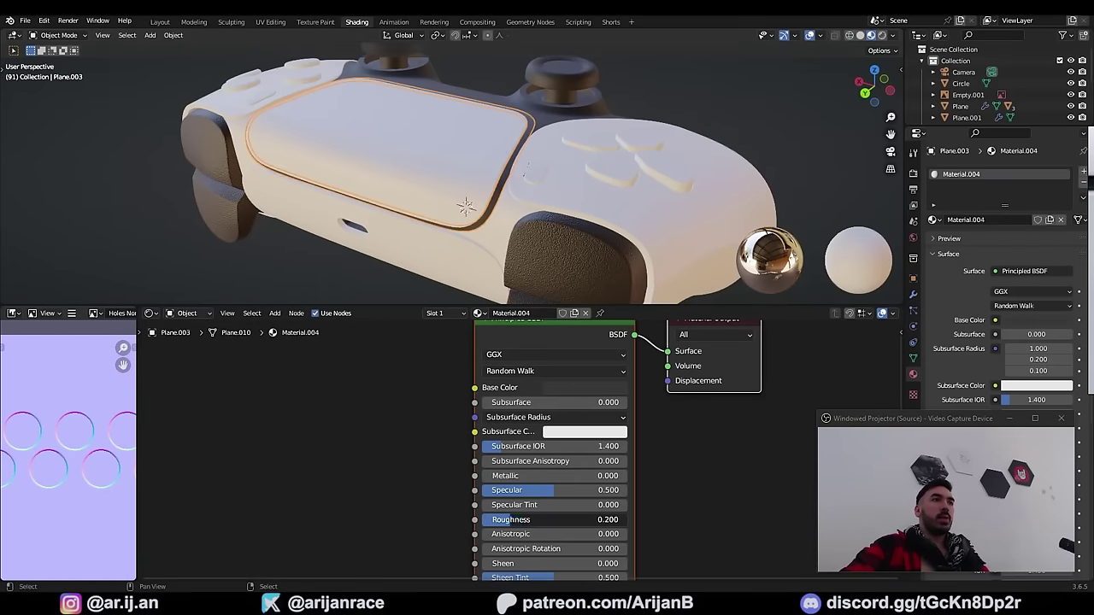
middle_drag(547, 244, 486, 253)
click(479, 312)
click(479, 312)
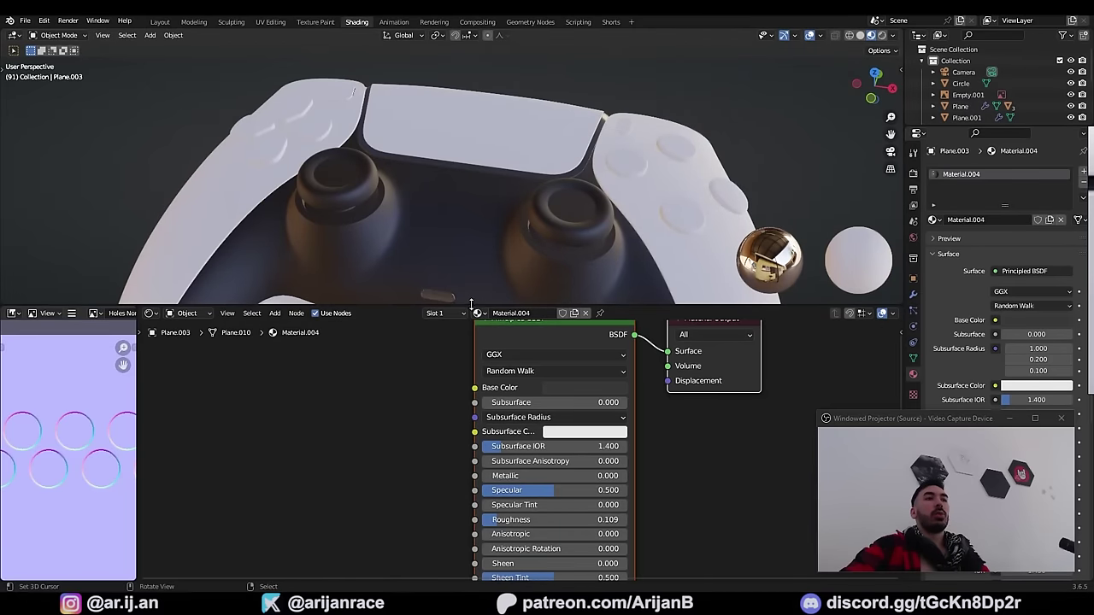
drag(473, 304, 475, 364)
scroll(502, 204, down, 3)
key(ctrl+s)
Step: Assign a new material named "Buttons" to the round face buttons and small option buttons
middle_drag(502, 204, 487, 159)
scroll(480, 139, up, 3)
click(480, 139)
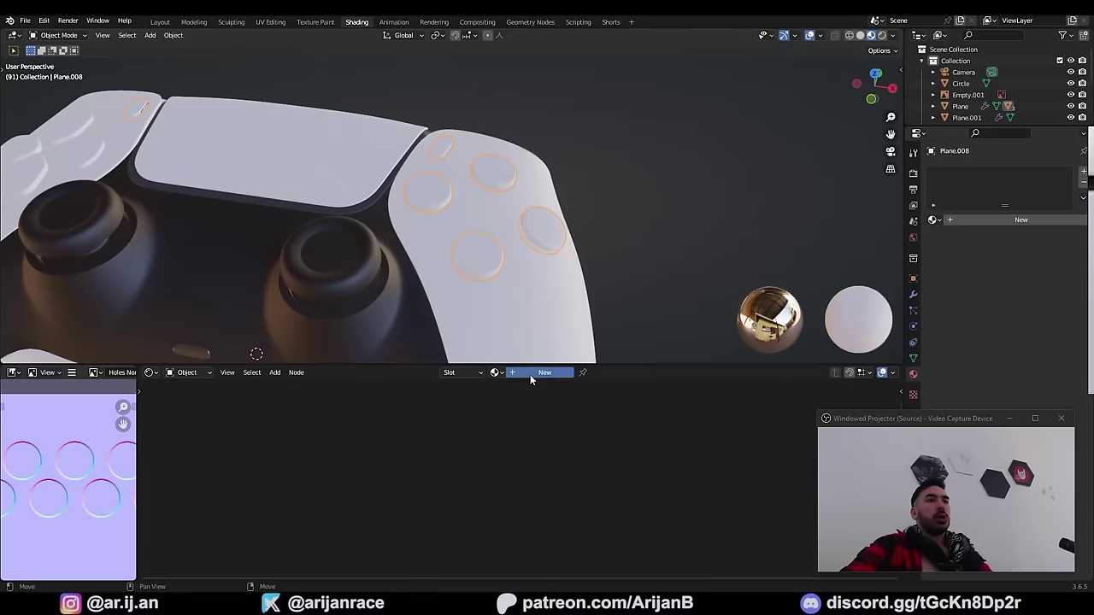
click(526, 372)
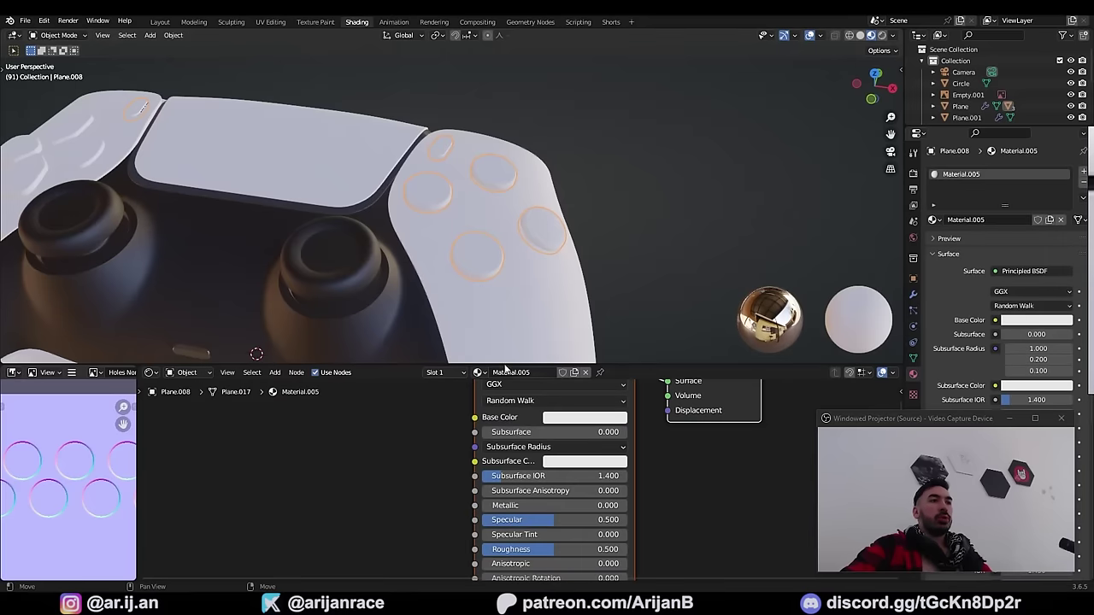
double_click(528, 372)
text(Buttons)
key(Return)
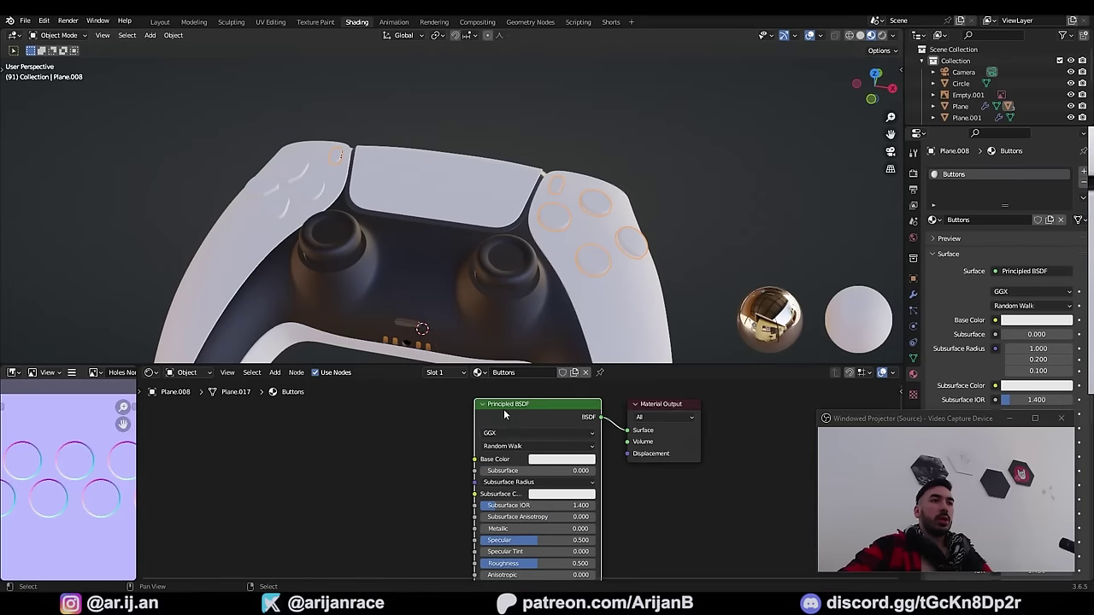
Step: Connect the Shapes.png image texture with UV mapping nodes to the Buttons material's base color and arrange the nodes beside the shader
middle_drag(496, 434, 510, 437)
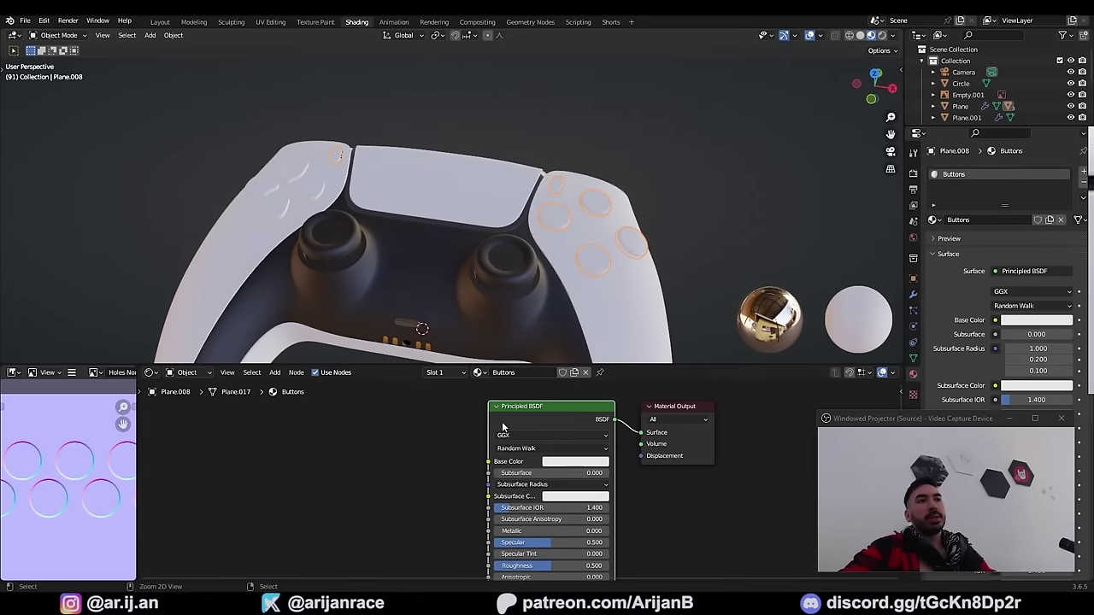
key(ctrl+t)
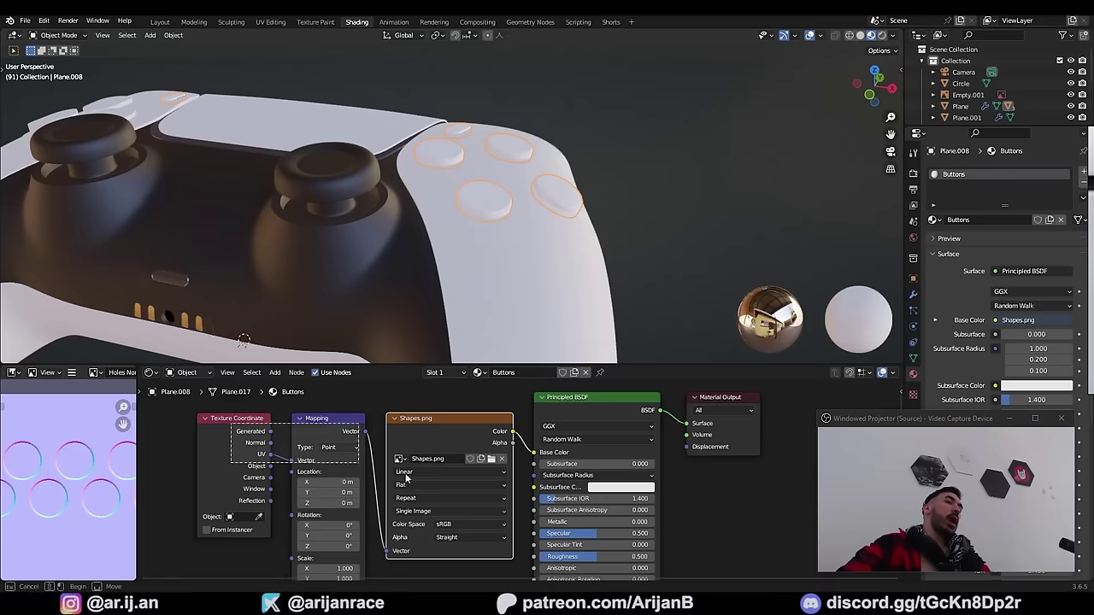
key(g)
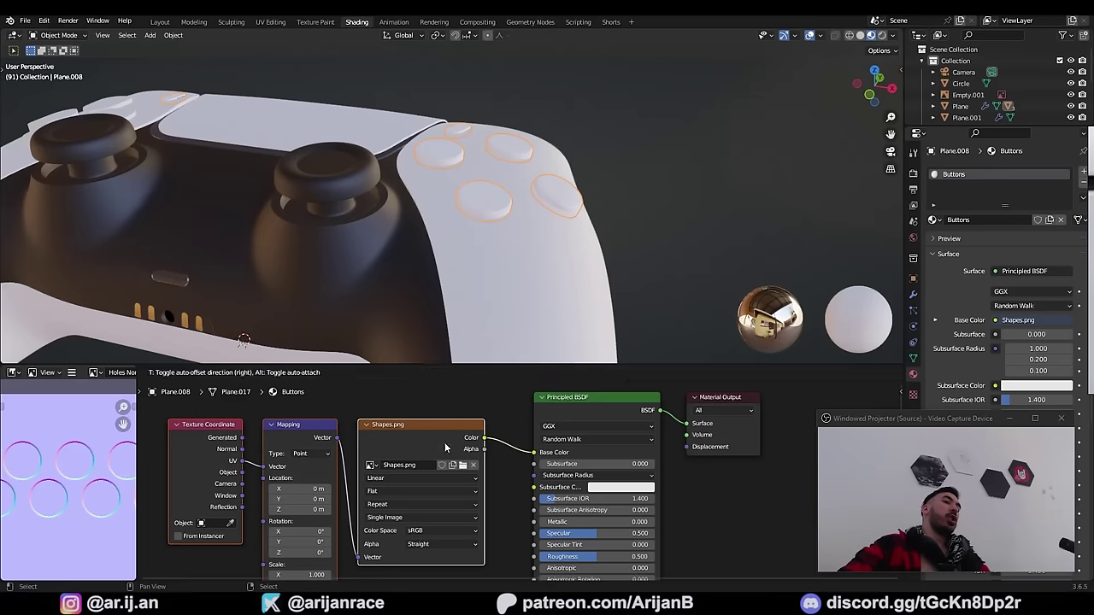
Step: Apply the Subdivision modifier on the round face buttons and mark seams around their top faces
click(913, 295)
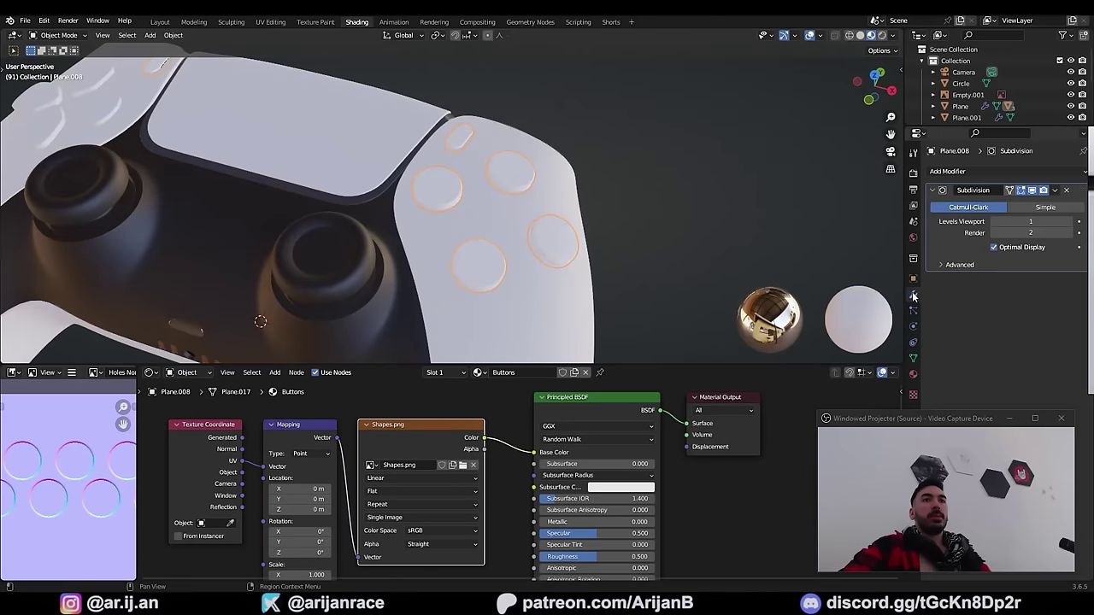
key(ctrl+a)
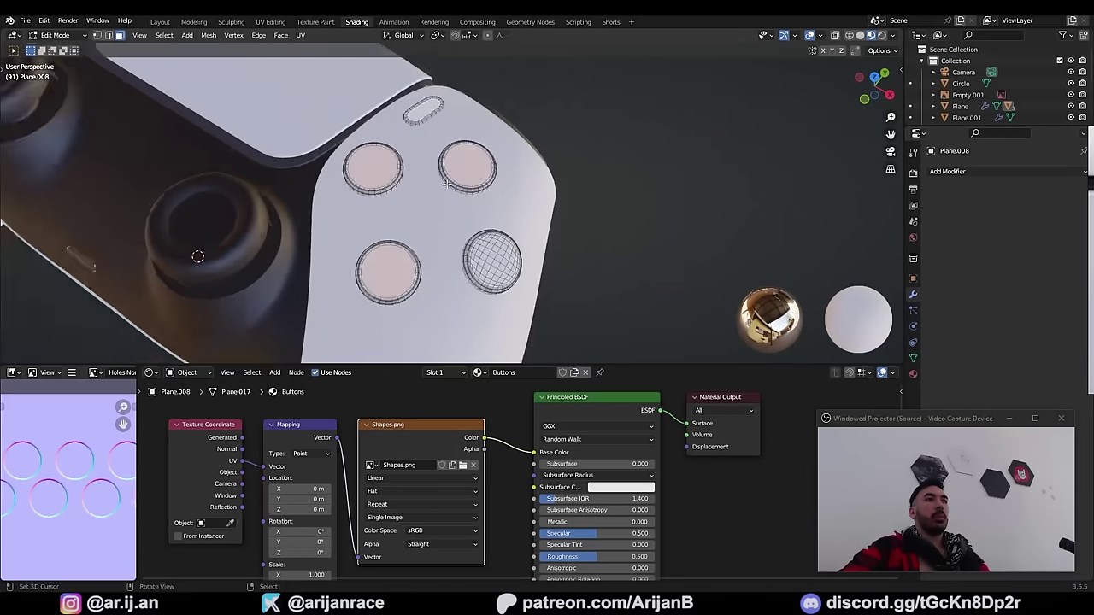
key(ctrl+e)
click(344, 389)
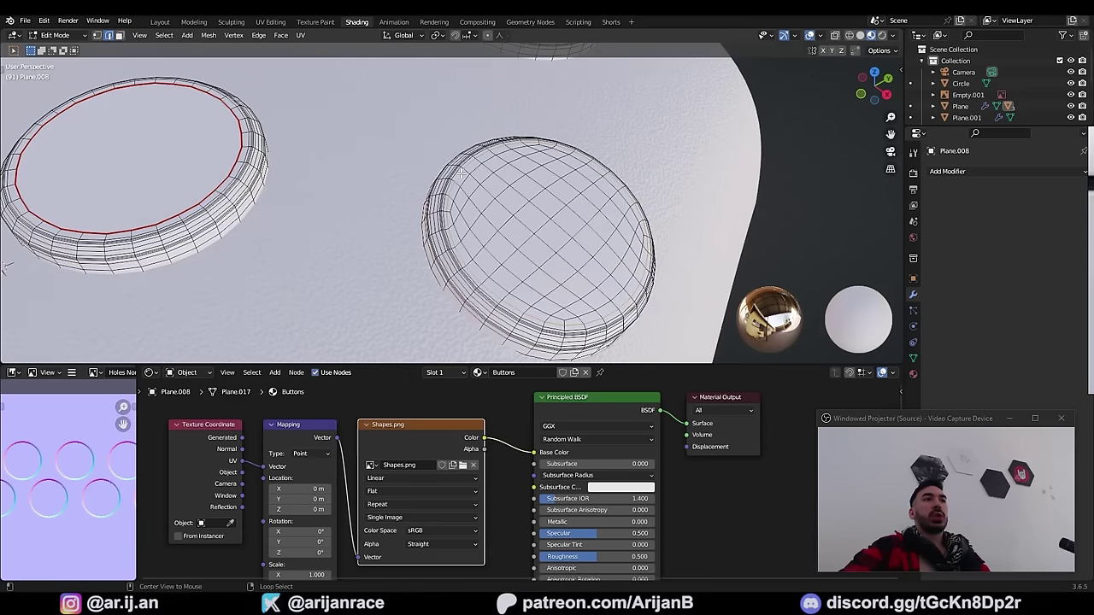
key(shift+z)
alt+click(573, 159)
key(shift+z)
key(ctrl+e)
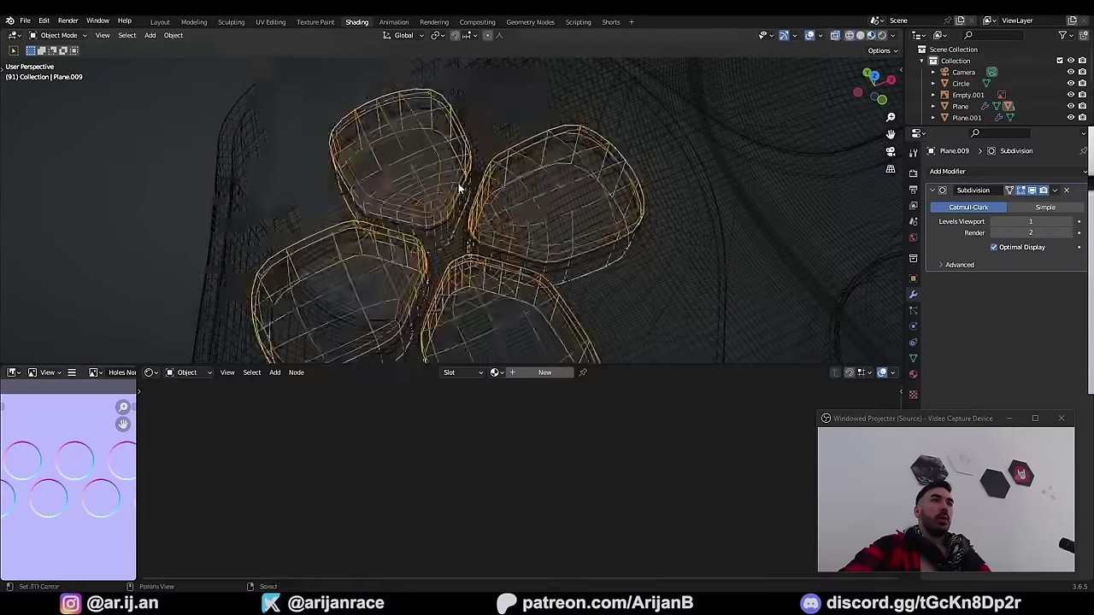
Step: Apply the Subdivision modifier on the four directional buttons and mark seams around their top faces
key(shift+z)
key(ctrl+a)
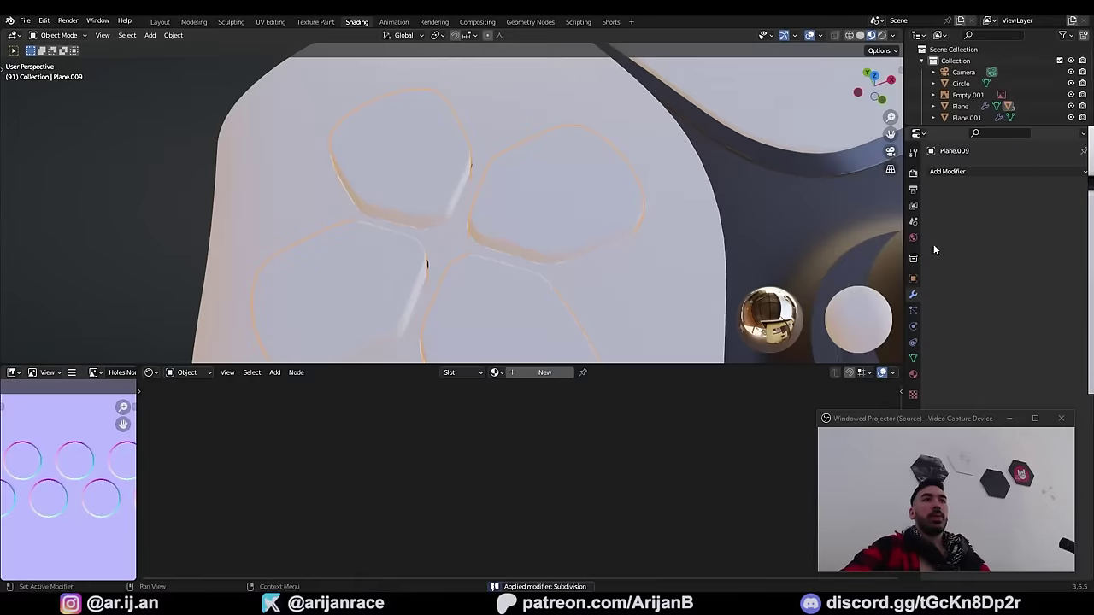
key(Tab)
scroll(477, 308, up, 2)
key(alt+a)
shift+middle_drag(477, 308, 486, 252)
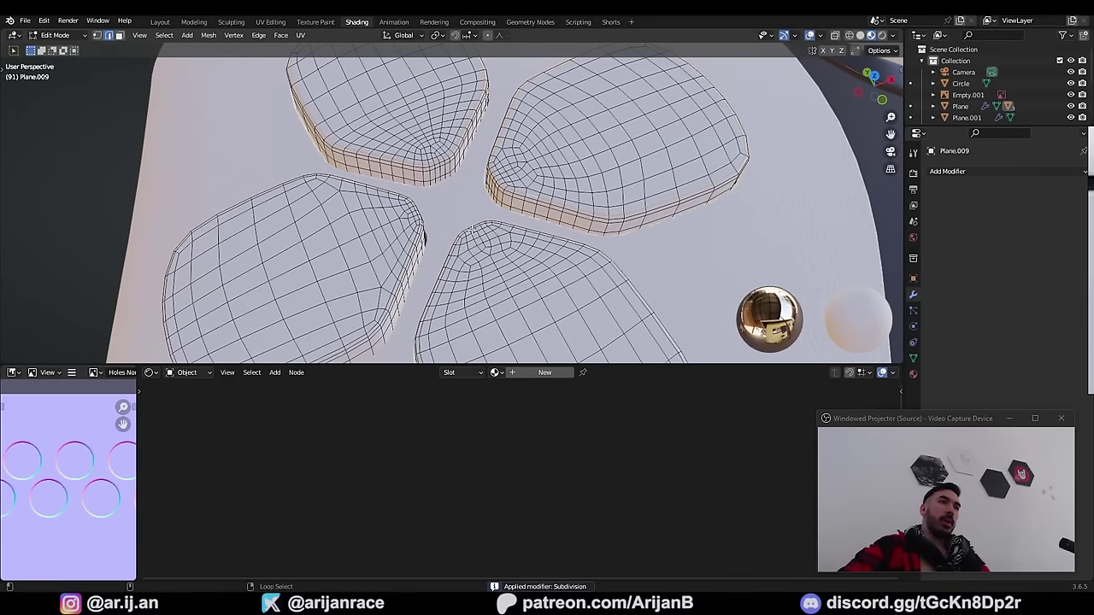
click(594, 229)
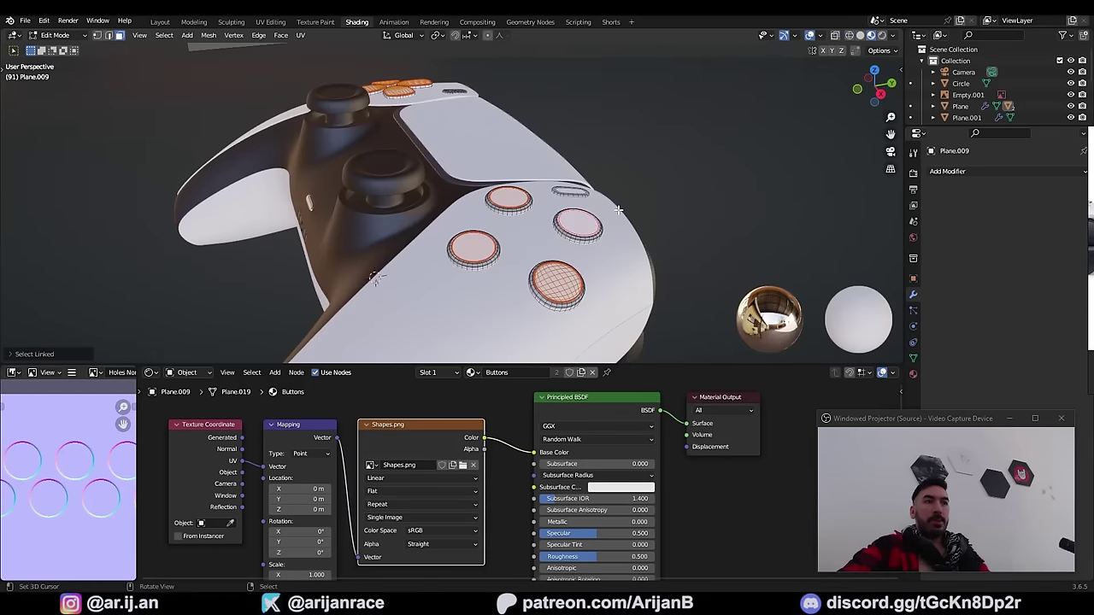
Step: Unwrap the selected button top faces and switch the small image area to the UV Editor
key(u)
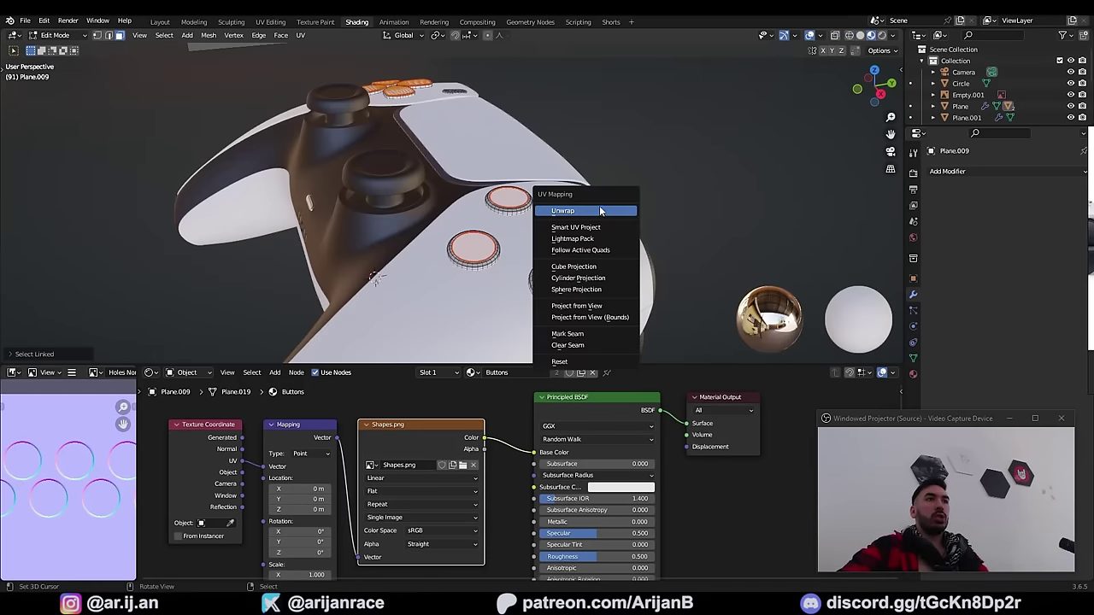
click(601, 211)
drag(17, 367, 17, 350)
click(14, 357)
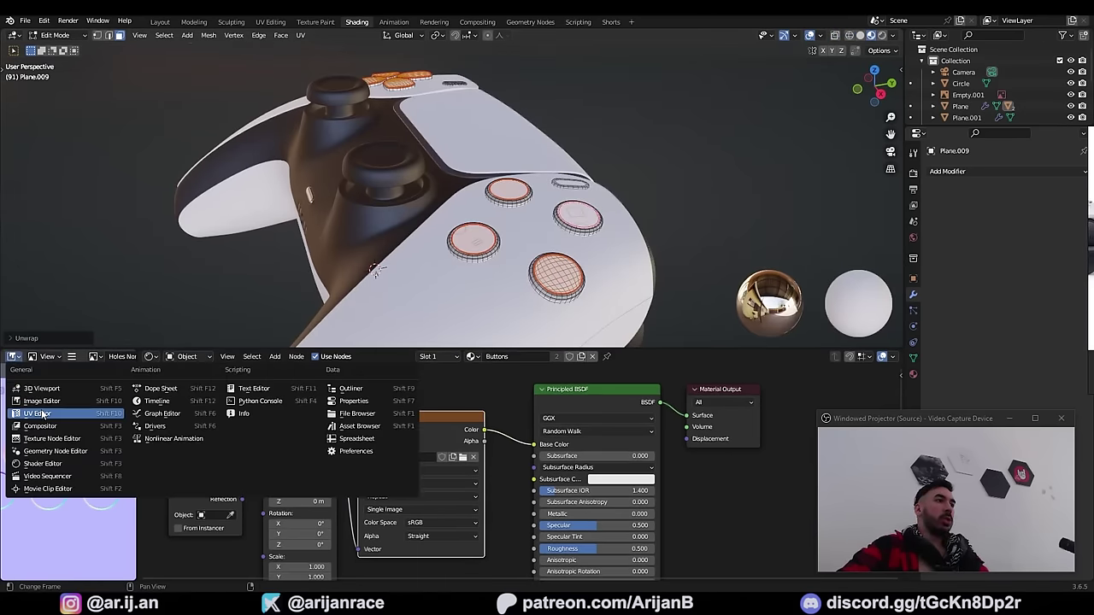
click(38, 413)
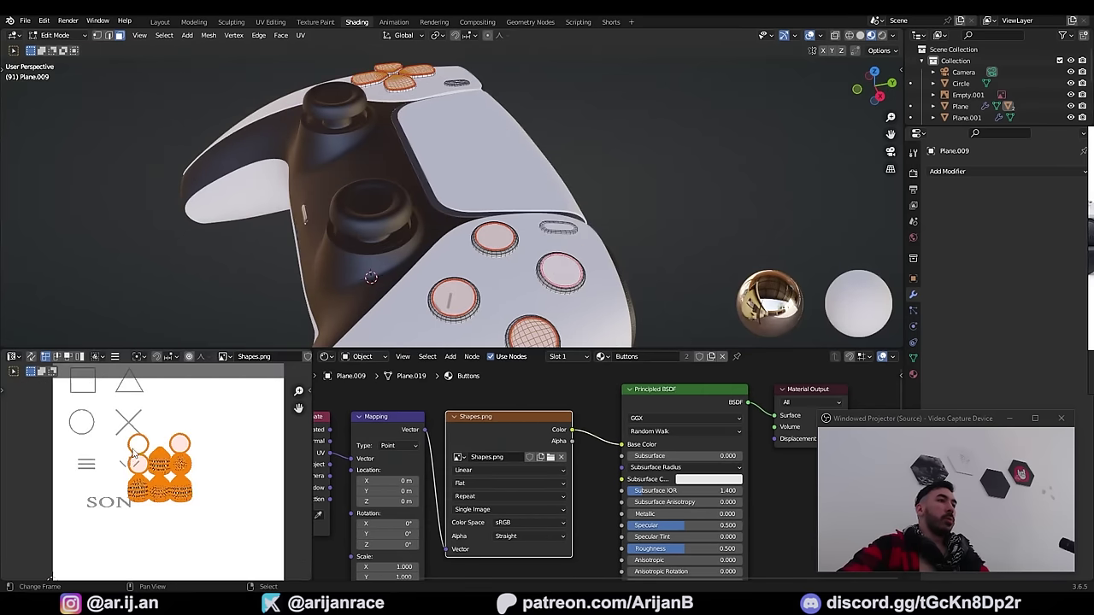
Step: Move all unwrapped button islands onto the blank area beside the symbols in Shapes.png
drag(159, 464, 214, 471)
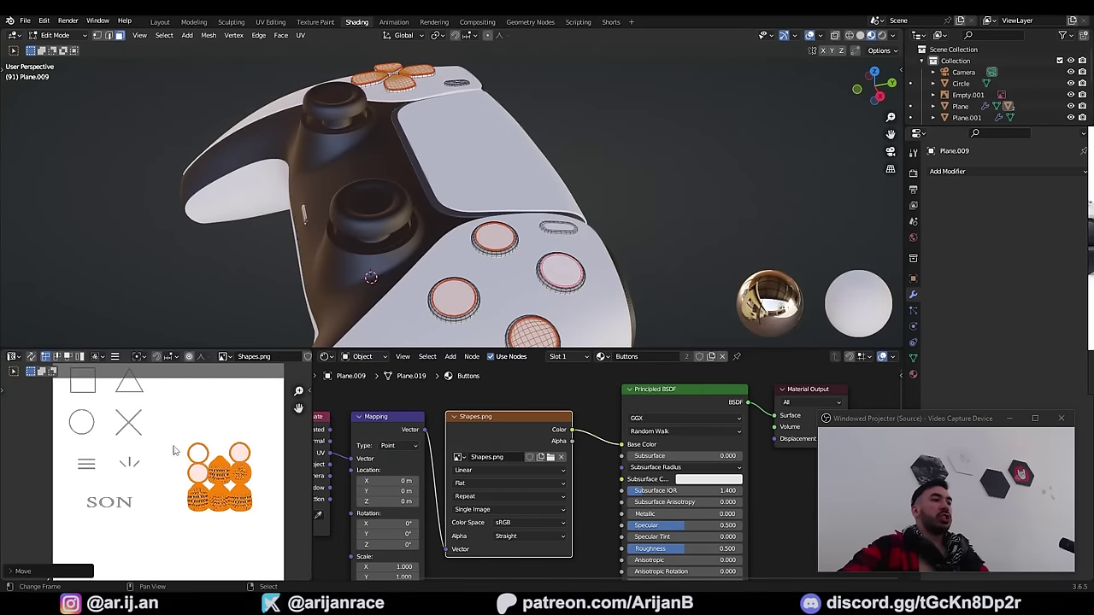
scroll(162, 496, down, 3)
scroll(171, 502, up, 1)
drag(410, 350, 410, 377)
middle_drag(400, 342, 366, 336)
scroll(366, 336, up, 1)
middle_drag(428, 247, 447, 216)
Step: Move the left round button's UV island onto the square symbol and scale it up to enclose the symbol
key(g)
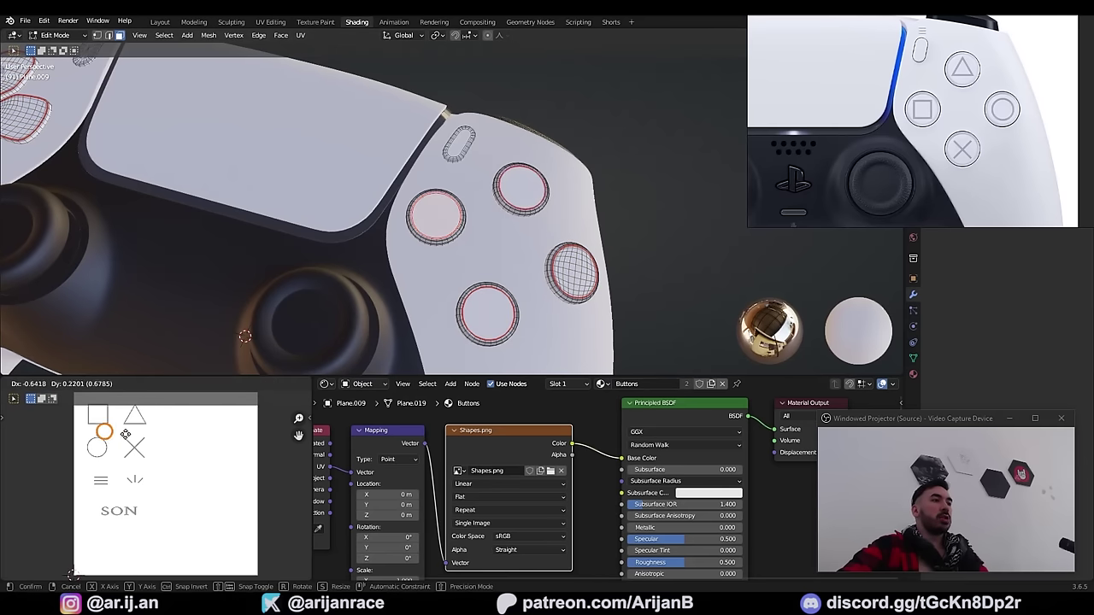
click(121, 435)
scroll(117, 439, up, 2)
middle_drag(117, 439, 156, 475)
key(g)
click(153, 462)
key(s)
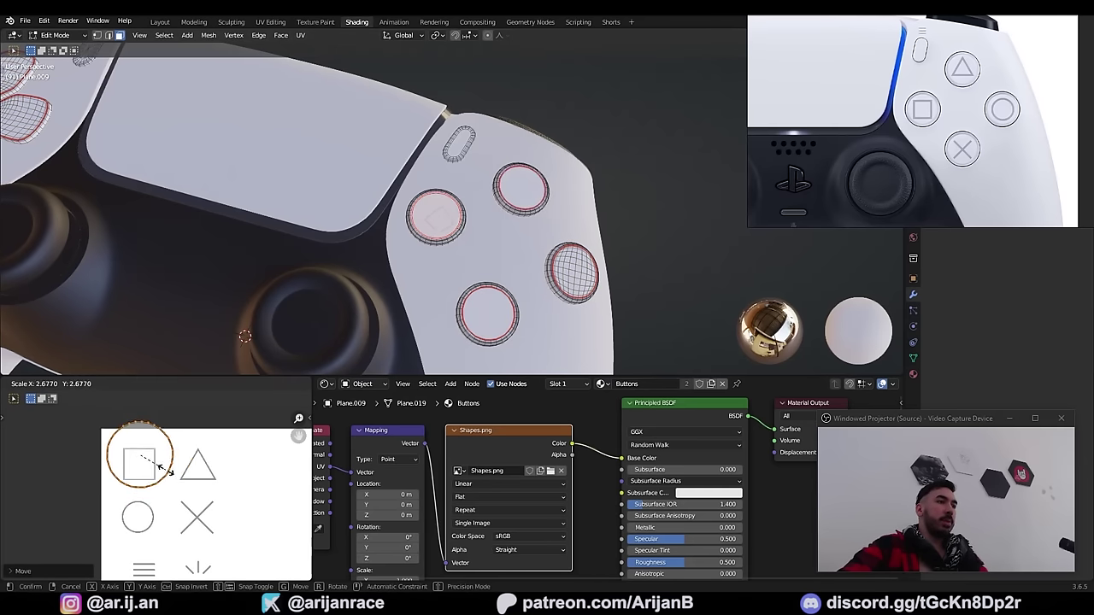
Step: Move the other three round buttons' UV islands onto the triangle, circle and cross symbols and scale them to enclose each symbol
key(g)
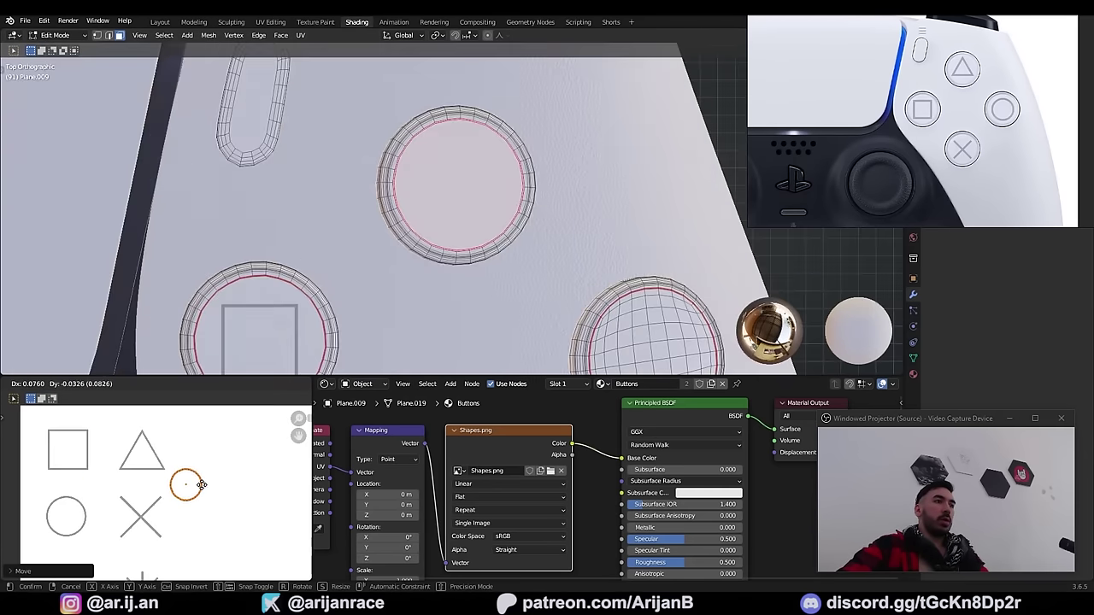
click(195, 480)
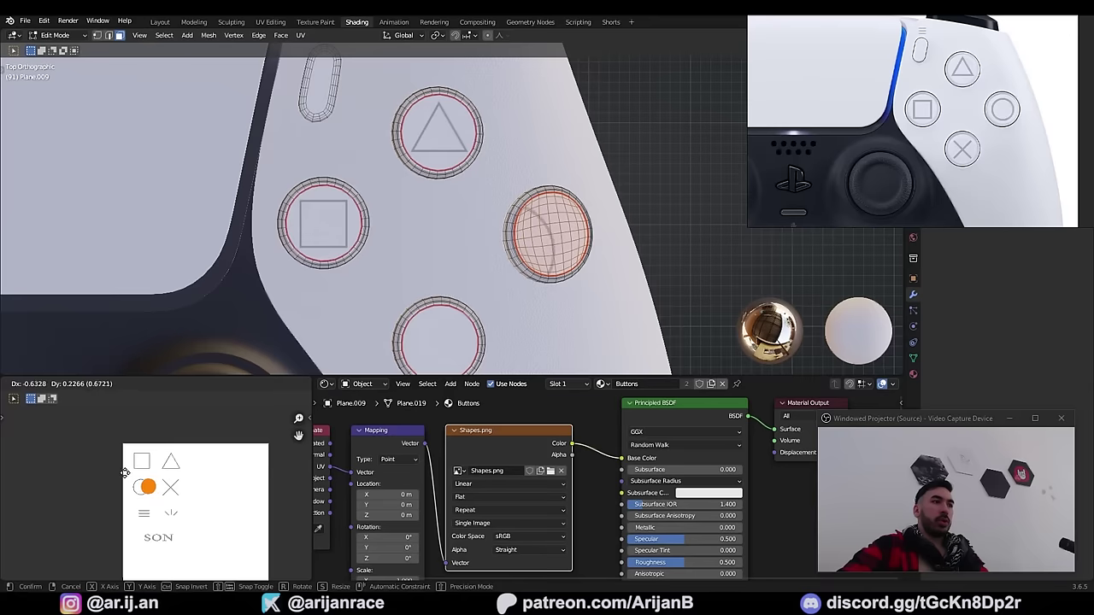
scroll(190, 500, up, 5)
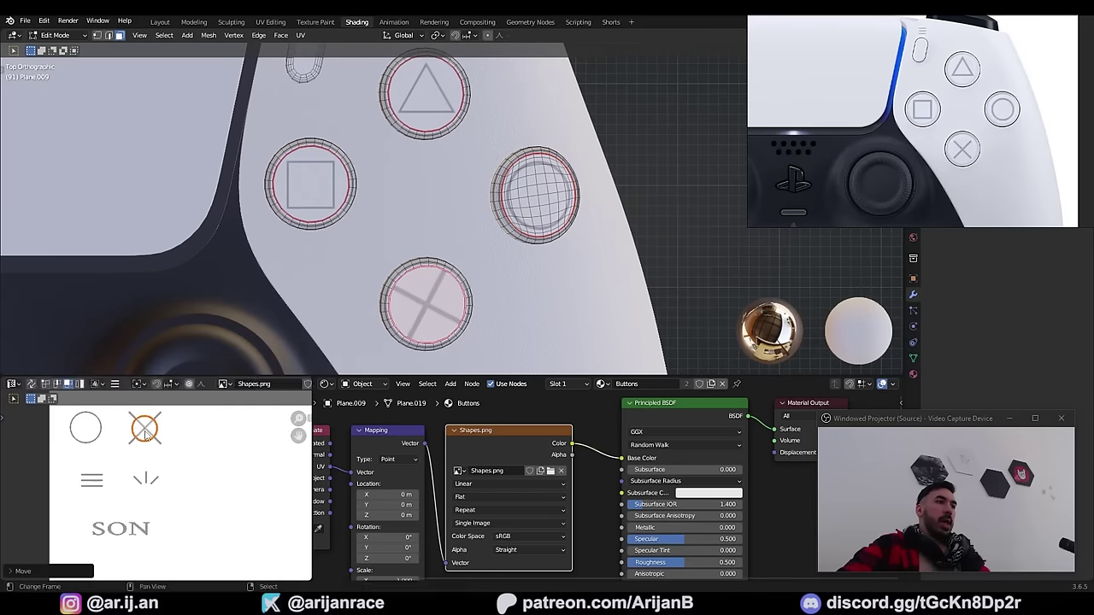
scroll(154, 444, up, 2)
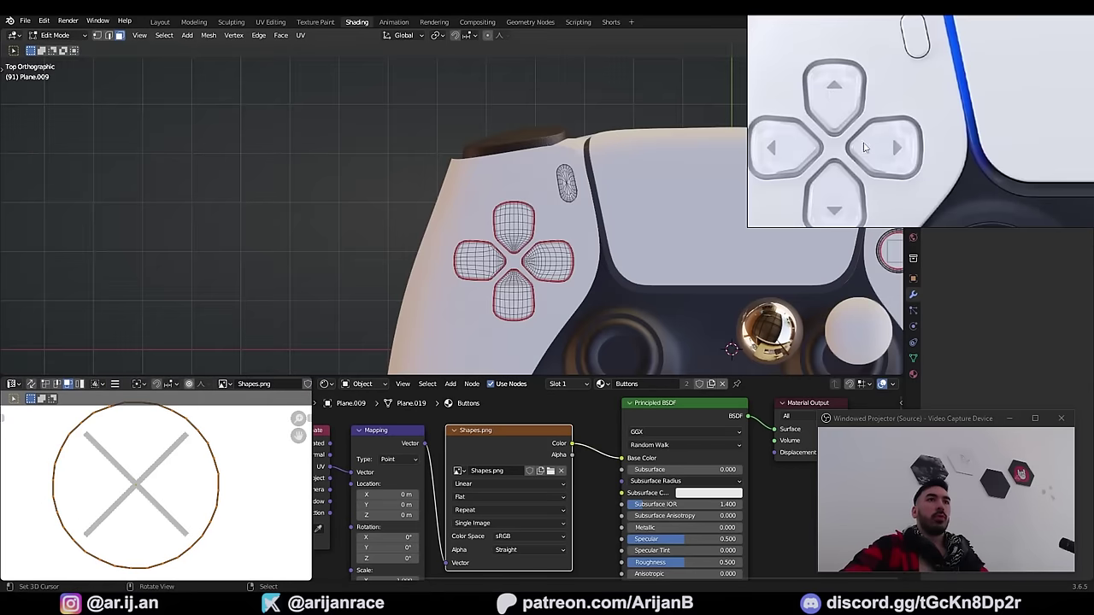
Step: Switch to paint.net and draw a solid grey triangle about 216 × 111 px in the blank area beside the outlined triangle
click(170, 91)
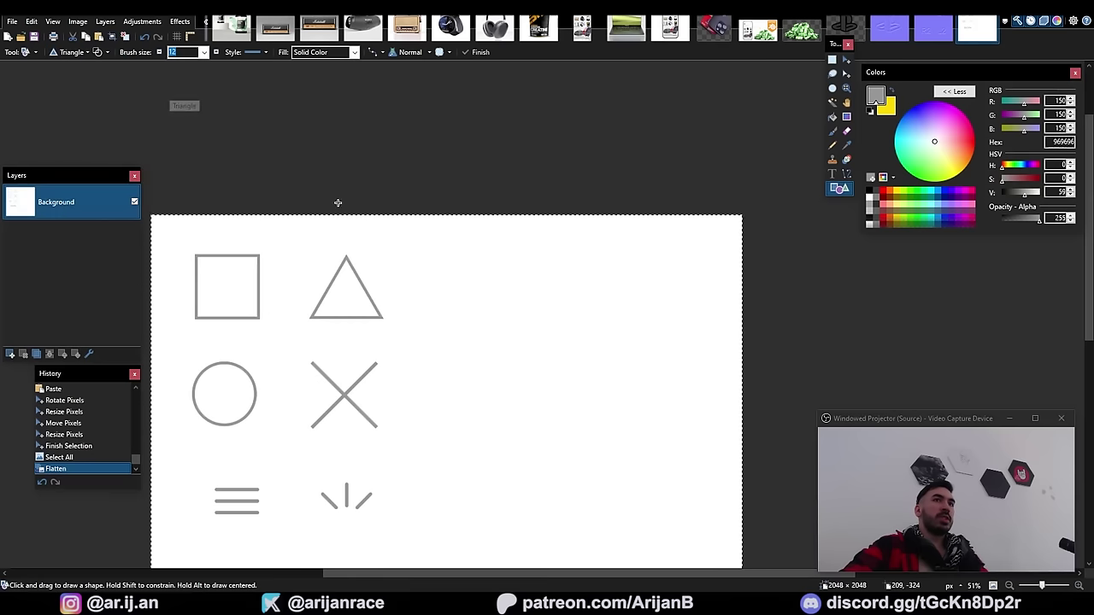
click(99, 54)
shift+drag(425, 335, 533, 276)
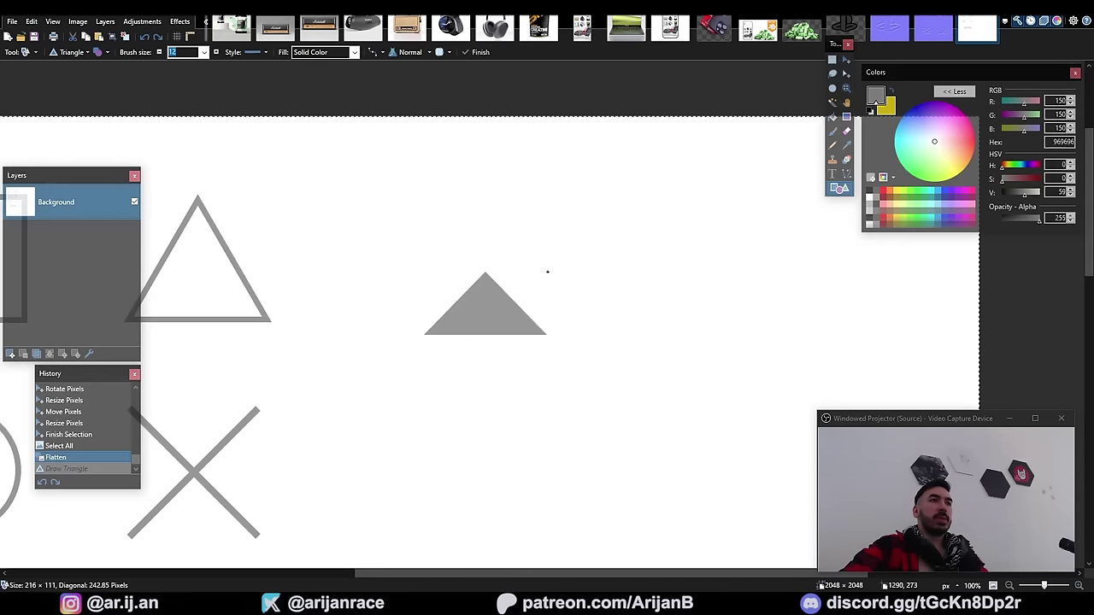
drag(537, 275, 544, 274)
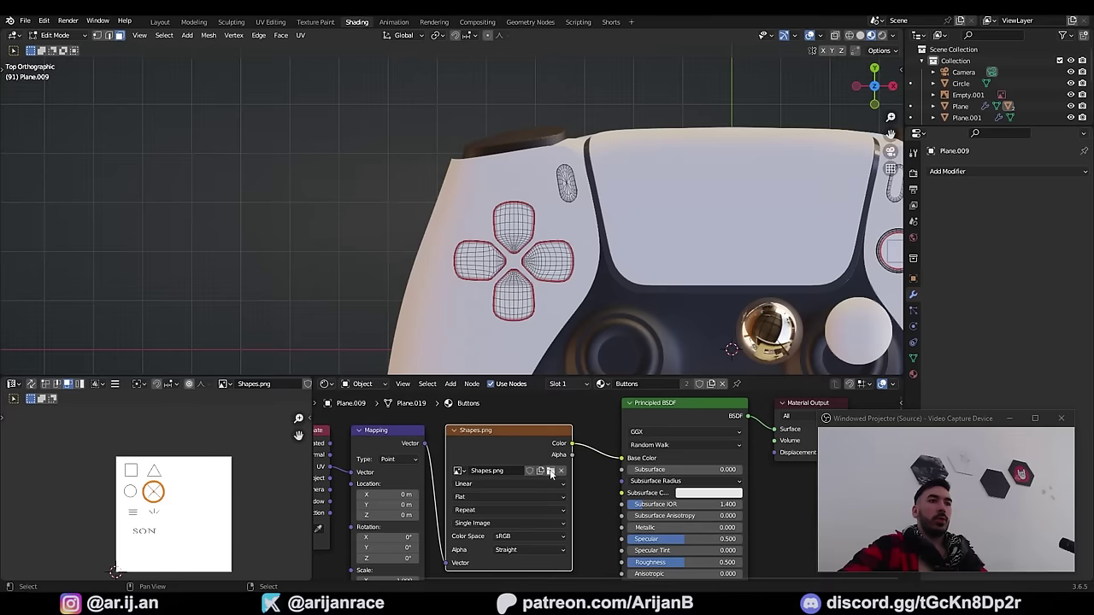
Step: Return to Blender and load the updated Shapes.png into the Buttons material's image texture
click(550, 472)
double_click(495, 216)
scroll(187, 450, up, 4)
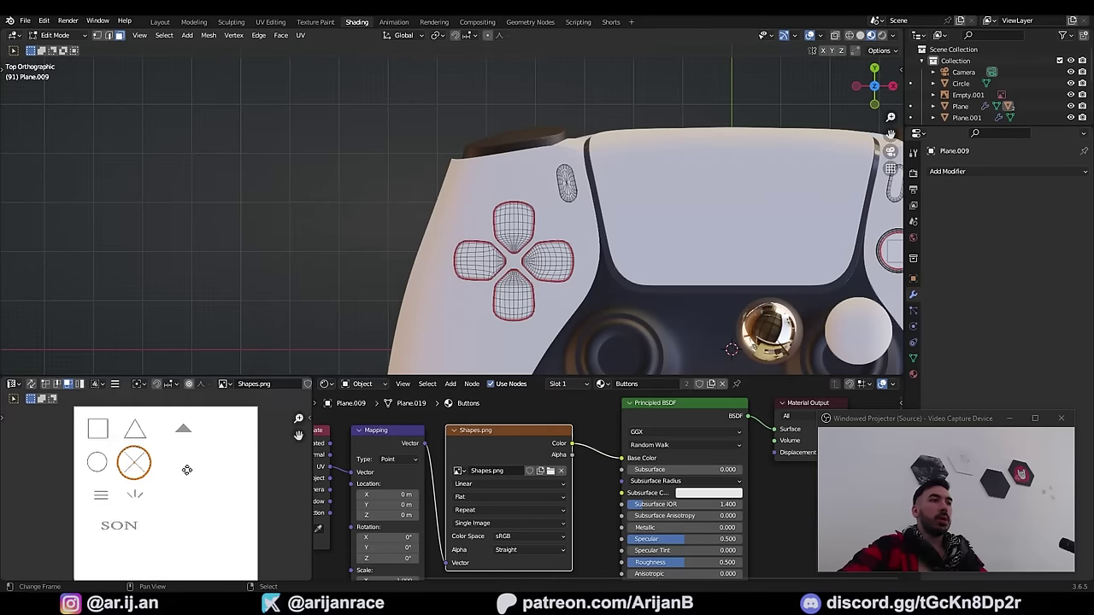
scroll(493, 291, up, 2)
Step: Select the linked faces of the four directional buttons and stack their UV islands on each other in the blank area
key(ctrl+l)
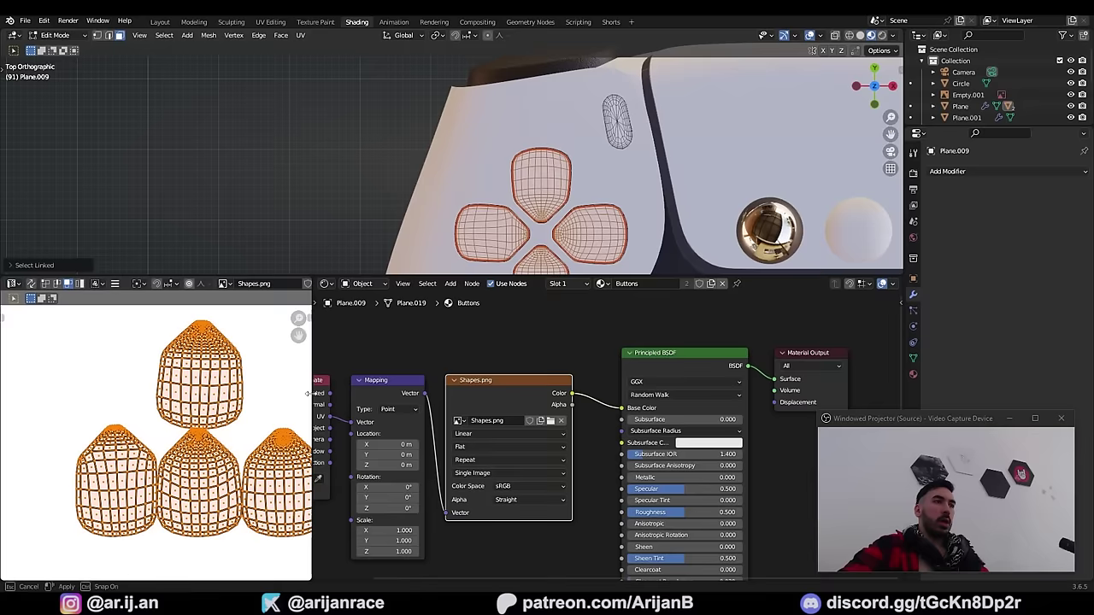
drag(313, 377, 387, 376)
key(alt+a)
key(l)
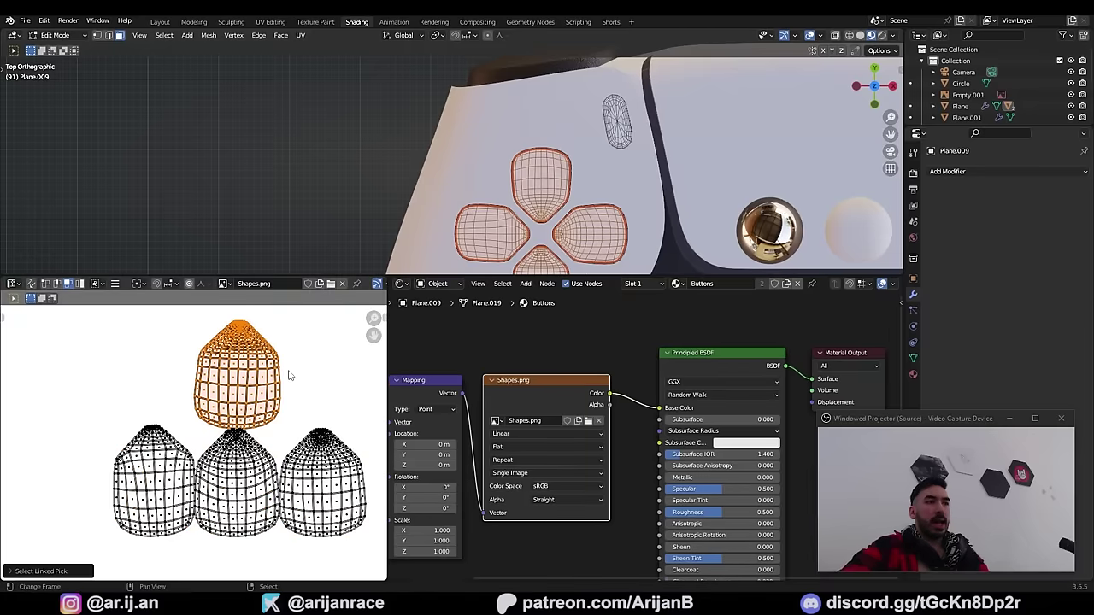
key(g)
click(205, 485)
scroll(206, 470, up, 3)
middle_drag(214, 520, 274, 455)
key(g)
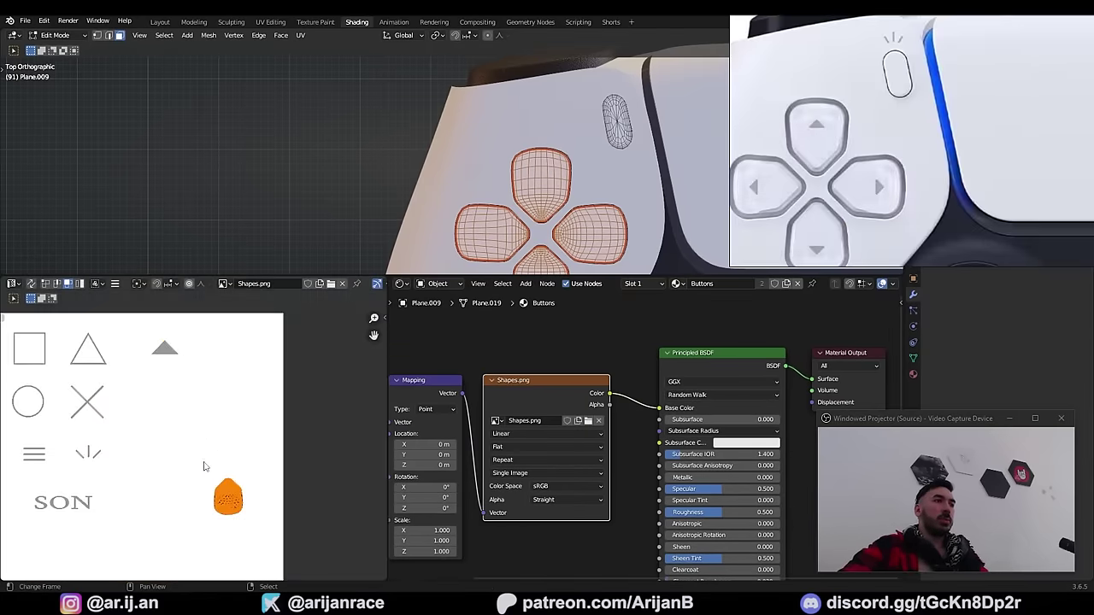
Step: Move the stacked directional button islands onto the solid triangle, rotate them 180° and scale them up around it
key(g)
click(233, 394)
key(KP_Decimal)
text(r)
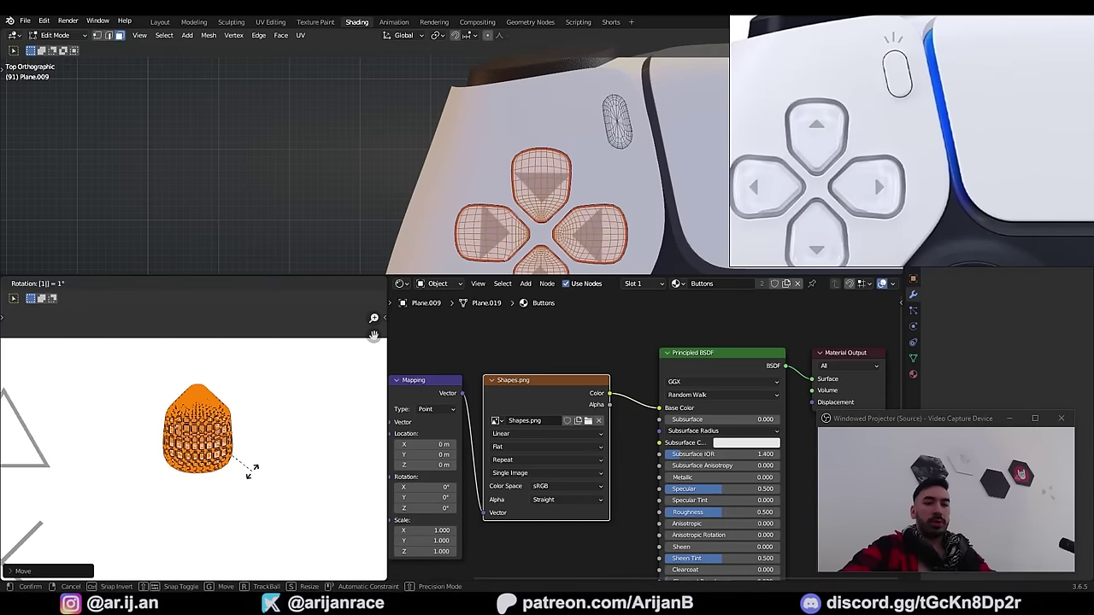
text(180)
key(Return)
key(s)
click(293, 470)
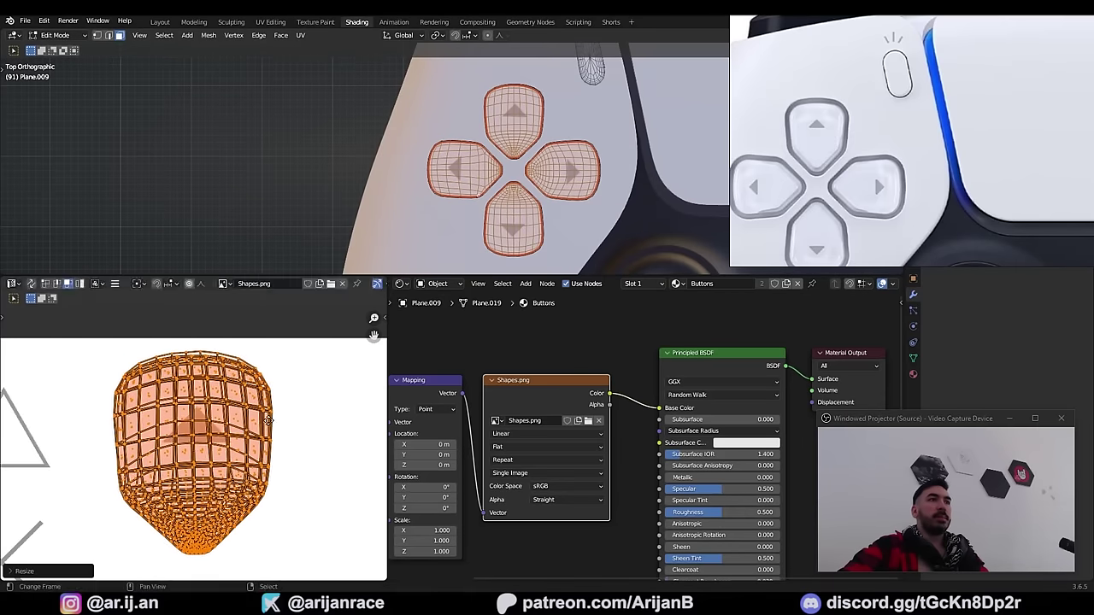
click(265, 425)
key(g)
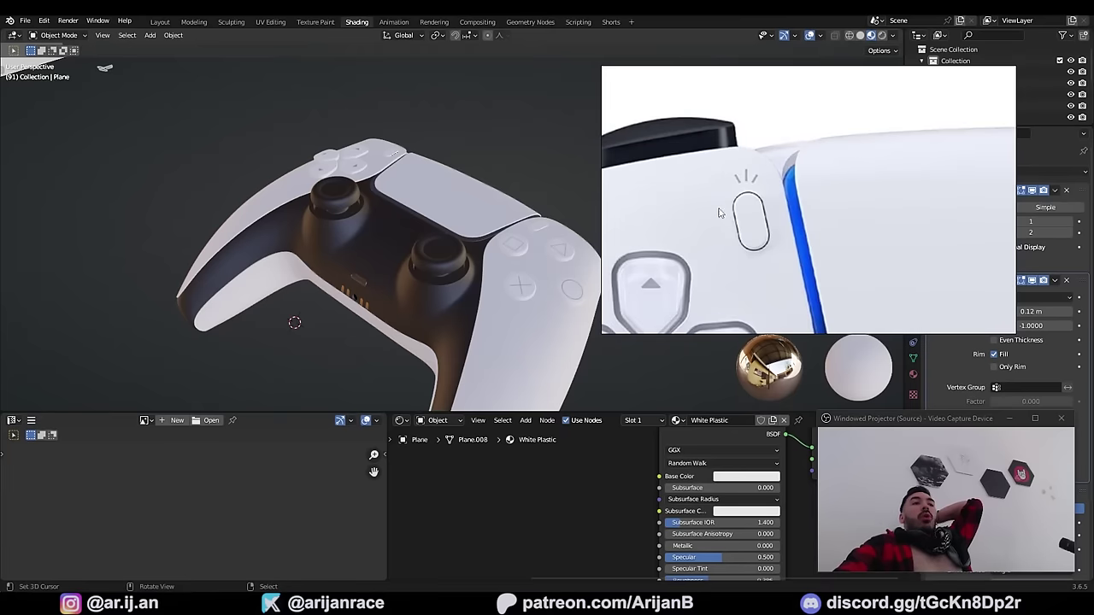
Step: Select the white controller shell and assign Shapes.png to an image texture feeding the White Plastic base color
middle_drag(643, 243, 701, 209)
right_click(527, 364)
middle_drag(527, 364, 519, 314)
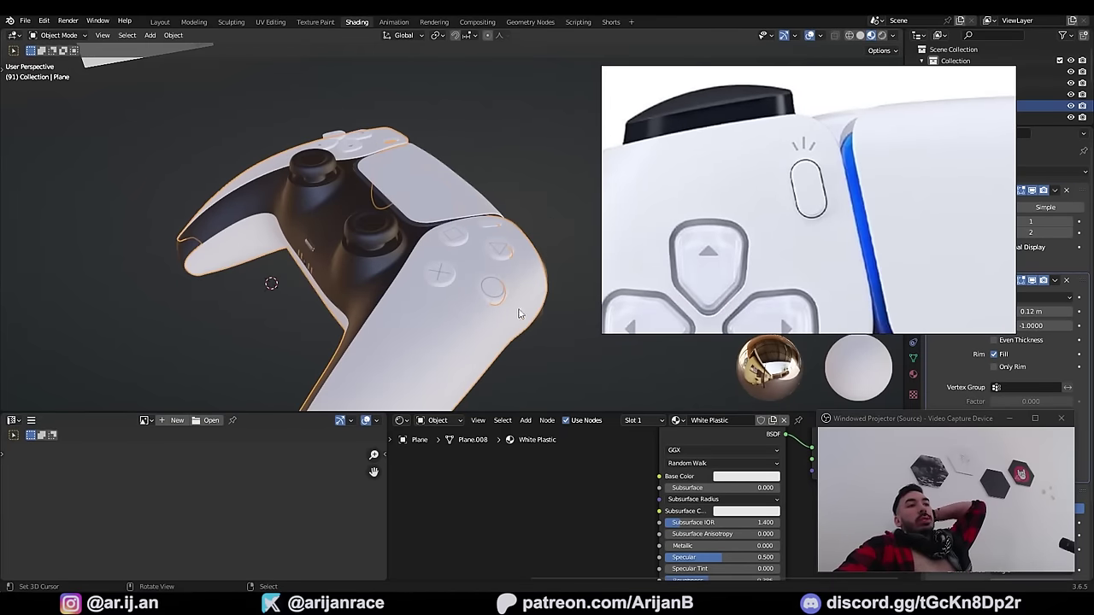
middle_drag(821, 145, 782, 149)
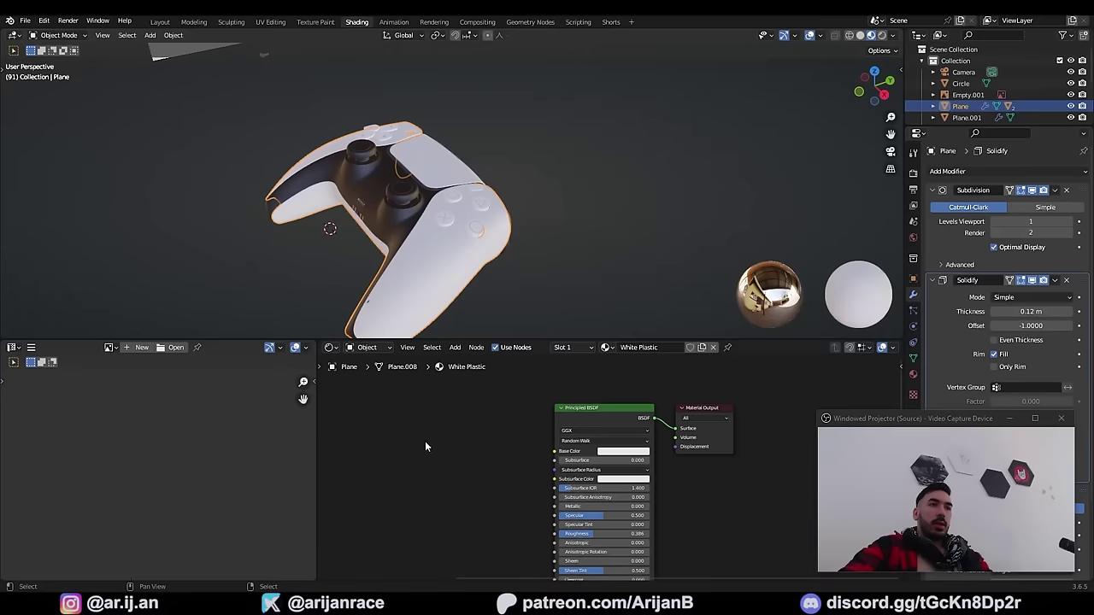
middle_drag(424, 447, 416, 423)
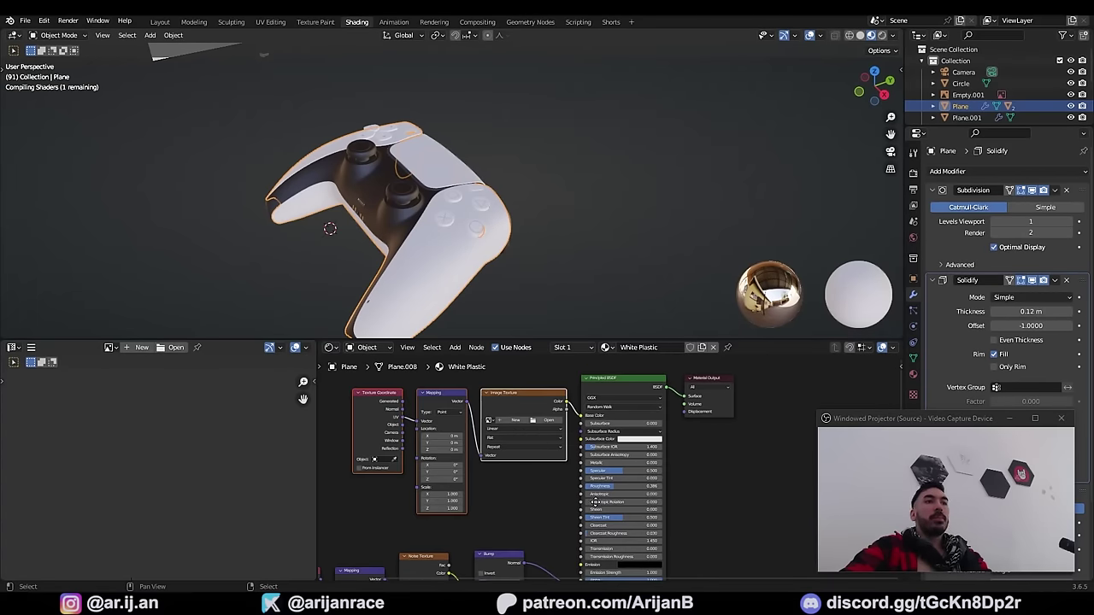
click(489, 420)
click(528, 360)
Step: Shrink the shell's whole UV layout and move it onto the blank area beside the lettering in Shapes.png
scroll(532, 363, up, 3)
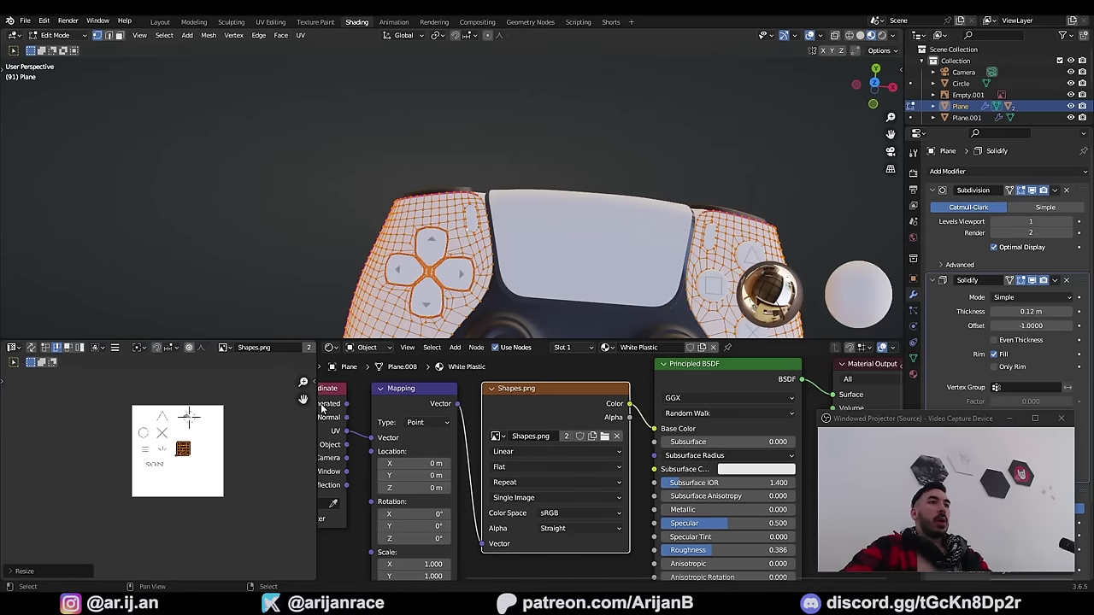
scroll(164, 447, up, 3)
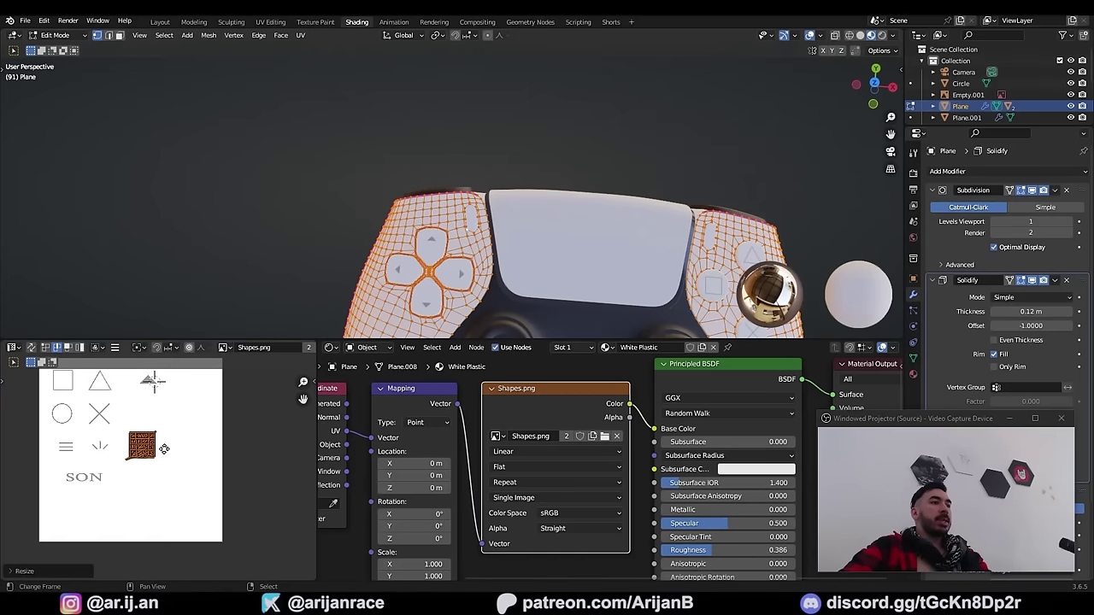
key(g)
click(208, 494)
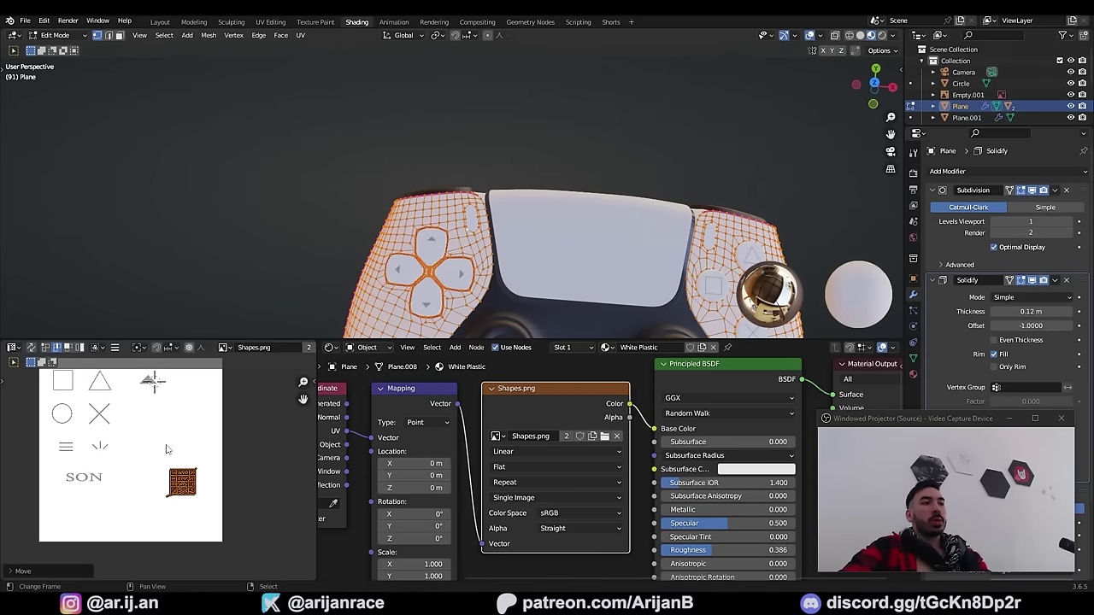
Step: Select the shell faces directly above the small oval button beside the directional buttons and unwrap them
scroll(205, 495, up, 2)
scroll(527, 242, up, 4)
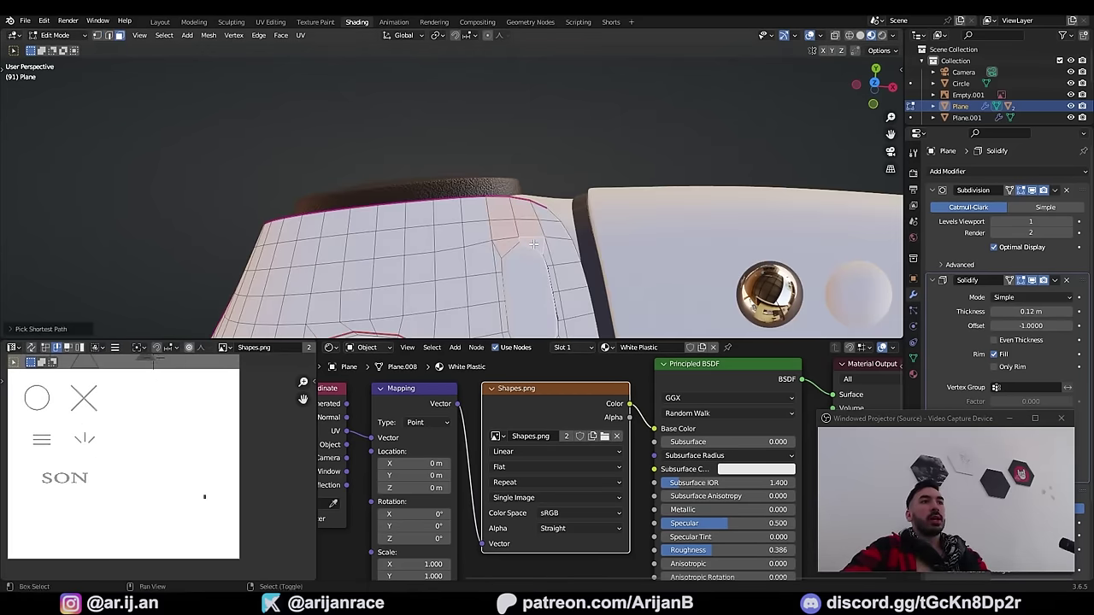
shift+middle_drag(533, 244, 455, 240)
key(u)
click(545, 256)
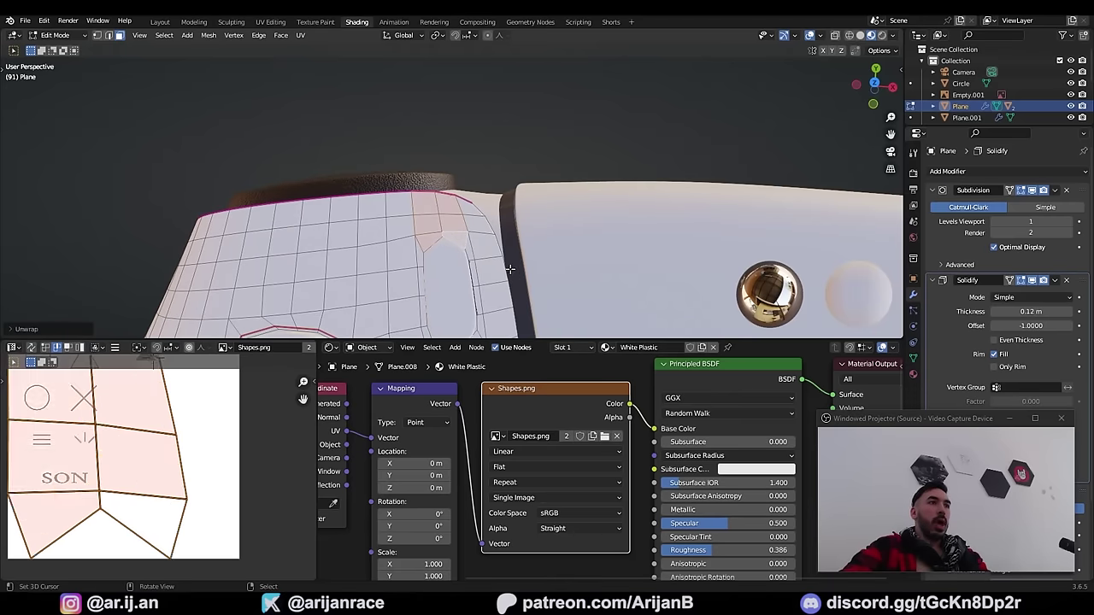
Step: Scale, rotate and position the unwrapped faces' UV island over the three-ray symbol
key(s)
click(126, 443)
key(r)
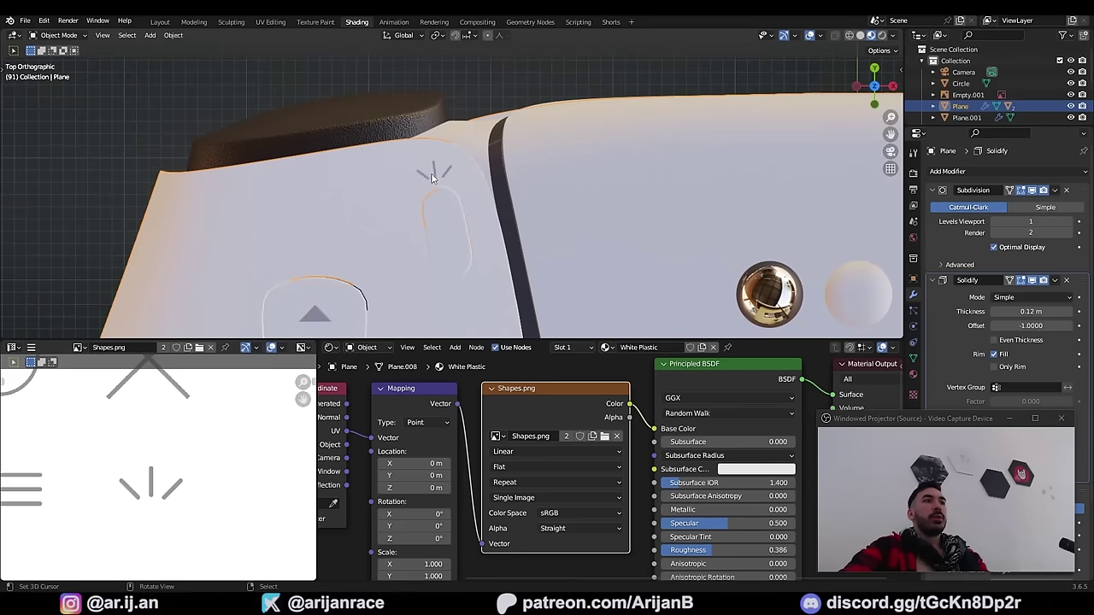
Step: Select the shell faces above the small oval button beside the triangle button and unwrap them
scroll(433, 179, down, 4)
shift+middle_drag(499, 271, 359, 203)
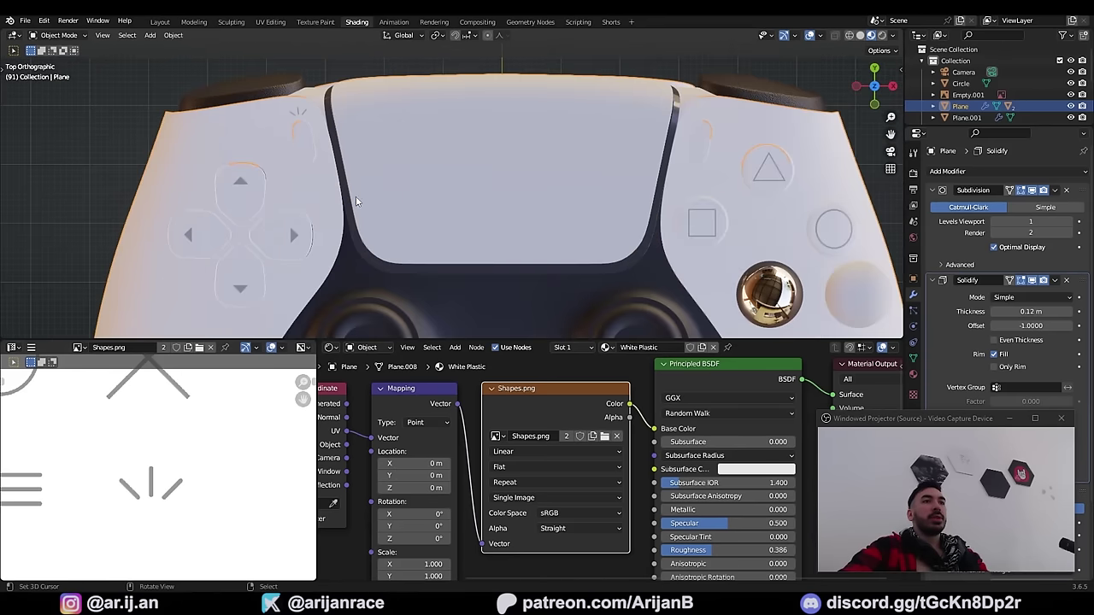
shift+middle_drag(629, 163, 340, 256)
scroll(430, 229, up, 4)
key(Tab)
key(u)
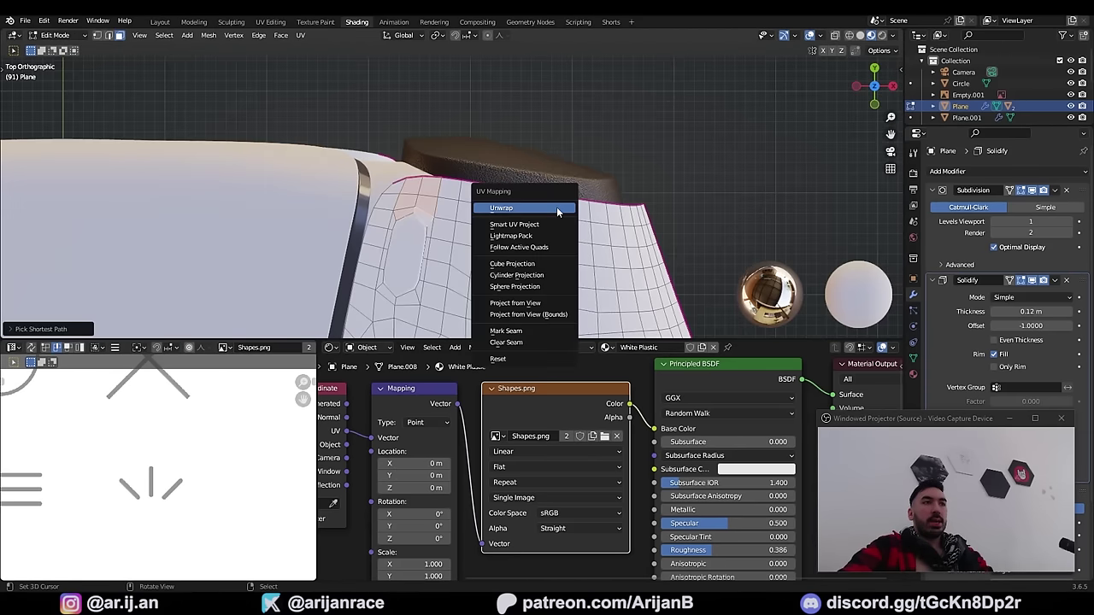
click(557, 212)
Step: Move the new UV island onto the three-line symbol and rotate it to align the lines with the oval button
scroll(251, 463, down, 9)
key(g)
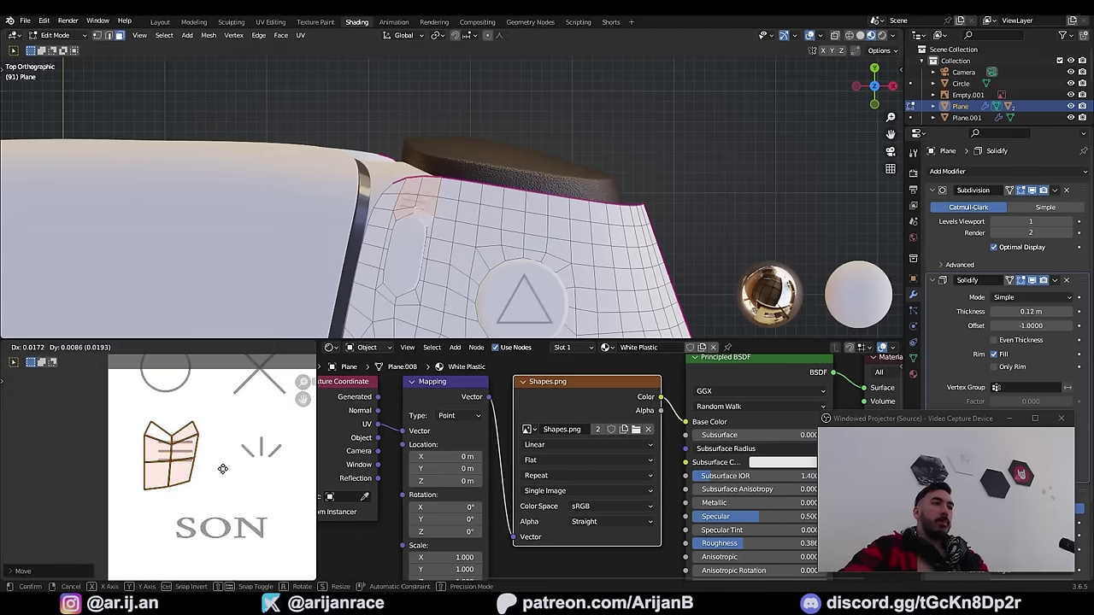
click(224, 469)
scroll(427, 257, up, 1)
key(r)
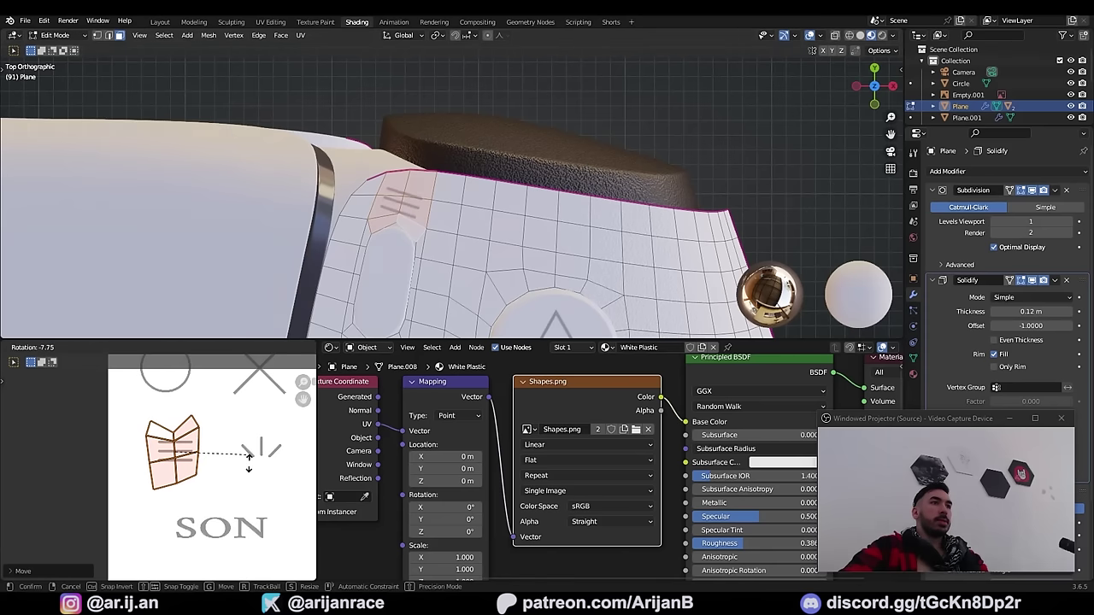
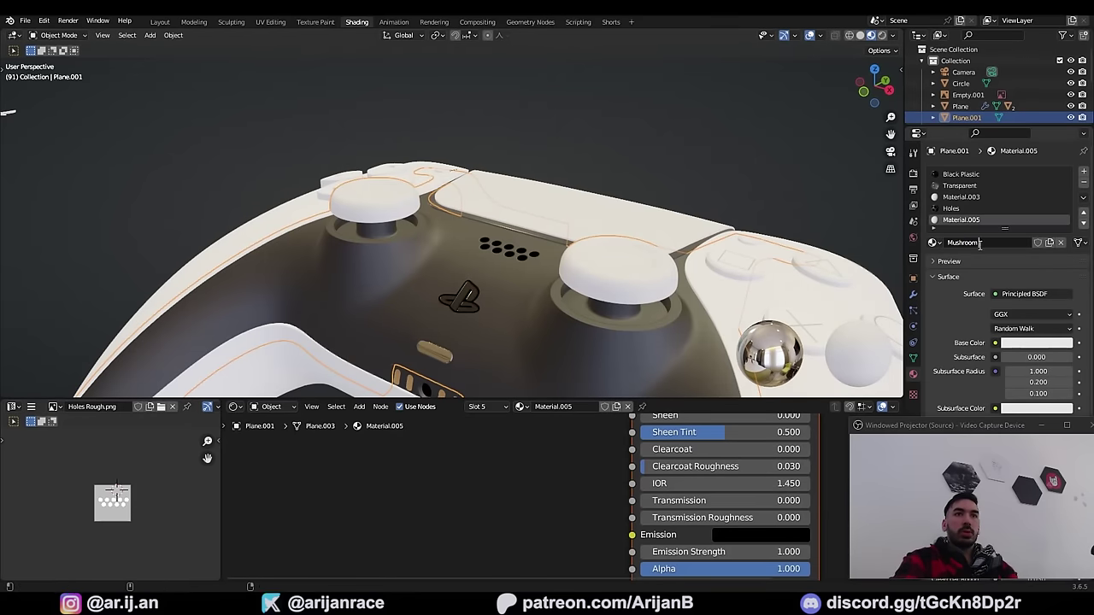
Step: Rename the thumbstick cap material as Mushroom Tip and set its base color to black
text(Mushroom Tip)
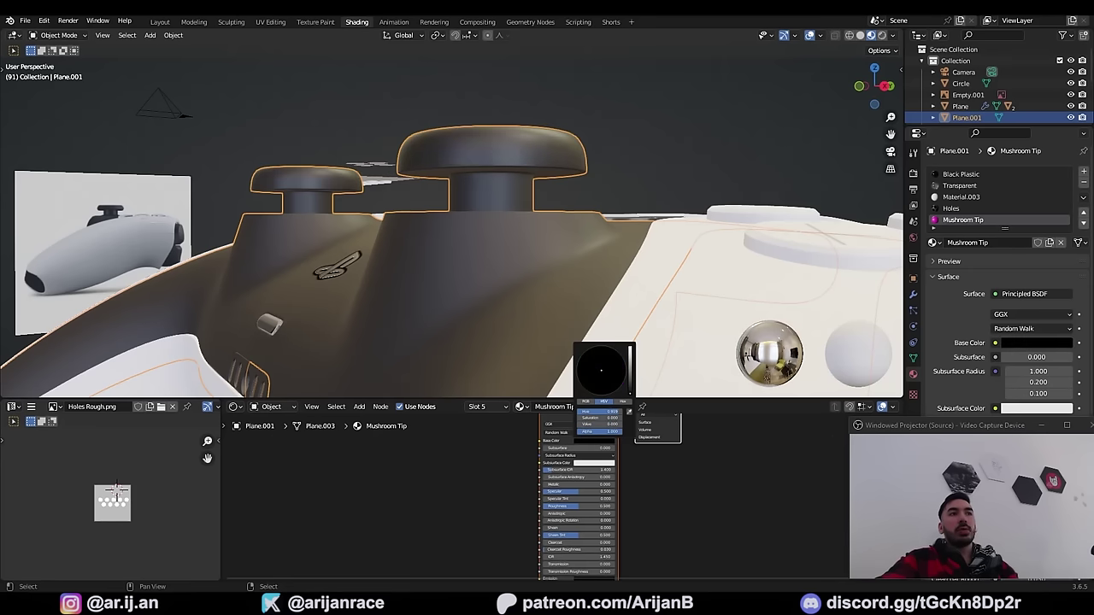
drag(458, 396, 500, 455)
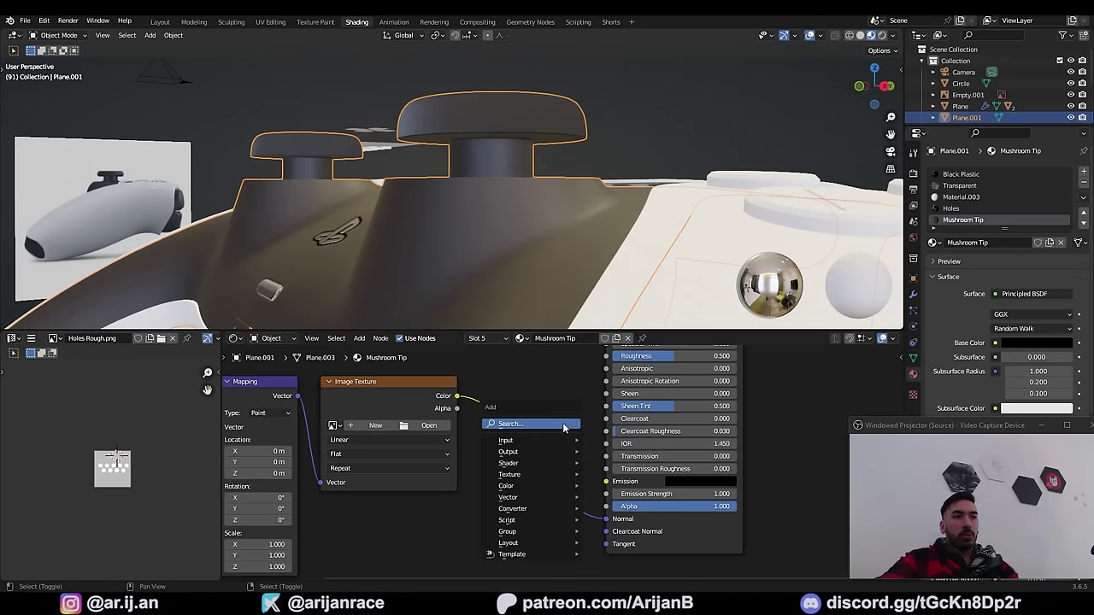
Step: Add a Normal Map node fed by the image texture's color in the Mushroom Tip material
drag(565, 428, 564, 424)
text(nor)
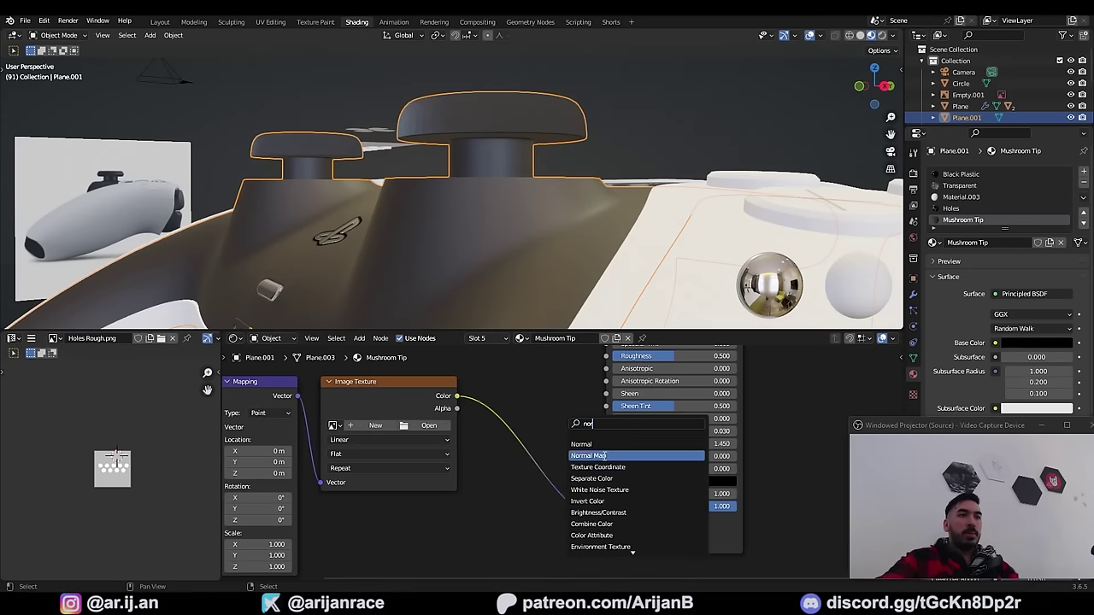
click(594, 456)
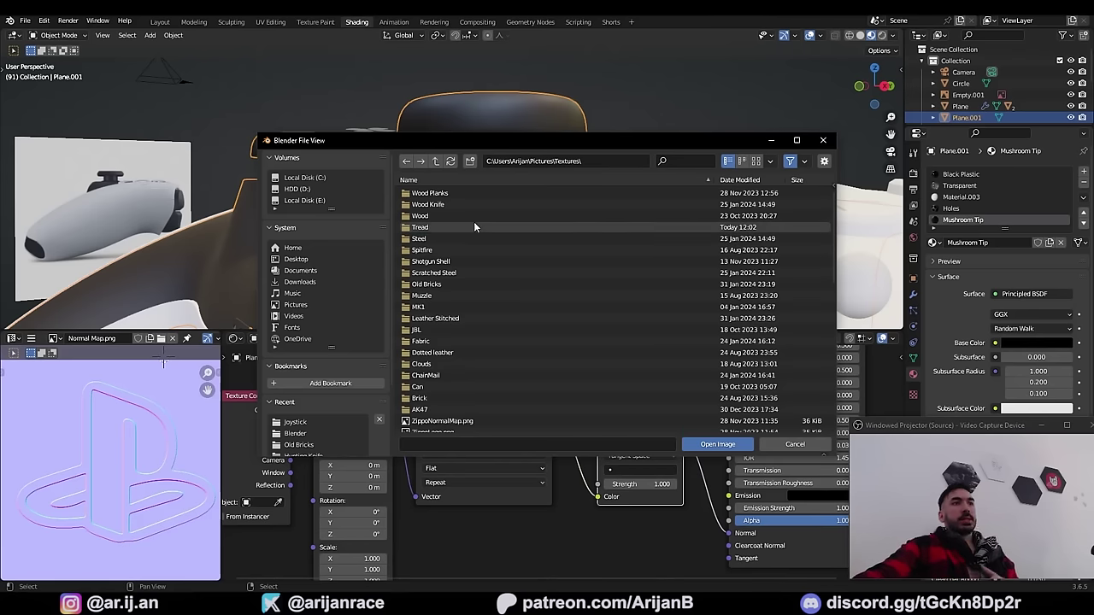
Step: Load DiamondPlate008B_2K-PNG_NormalGL.png from the Tread folder into the Mushroom Tip image texture and inspect the thumbstick cap
double_click(475, 227)
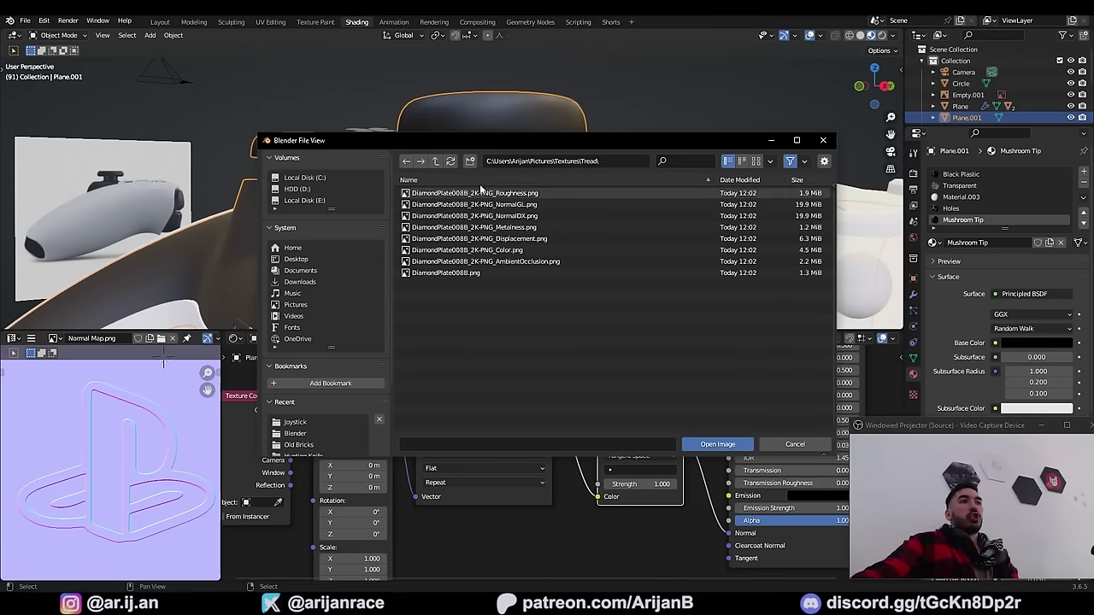
drag(564, 143, 492, 154)
double_click(457, 215)
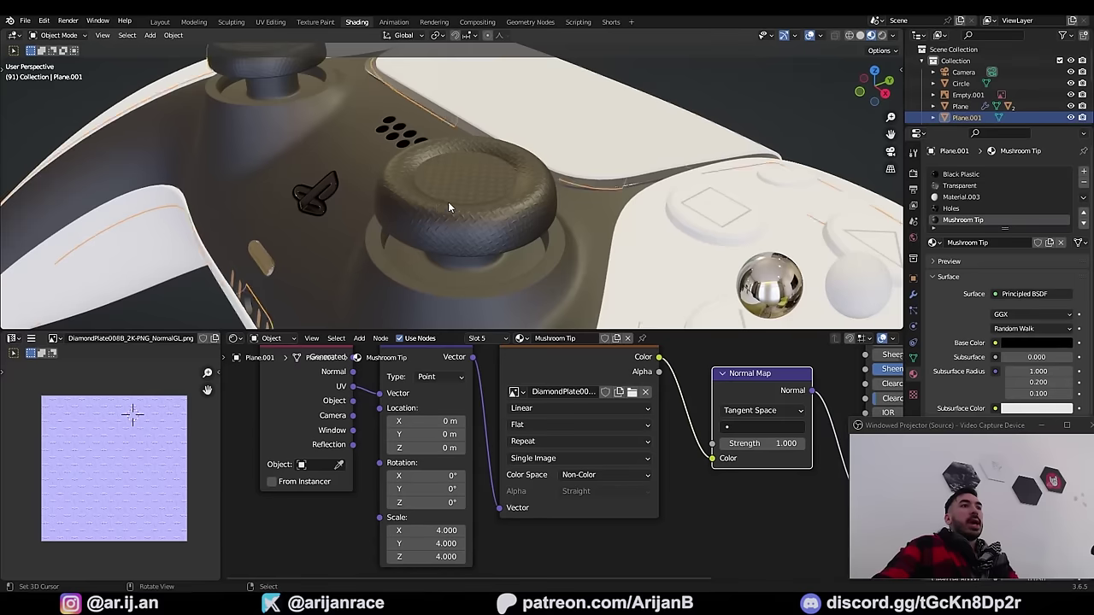
middle_drag(447, 203, 510, 191)
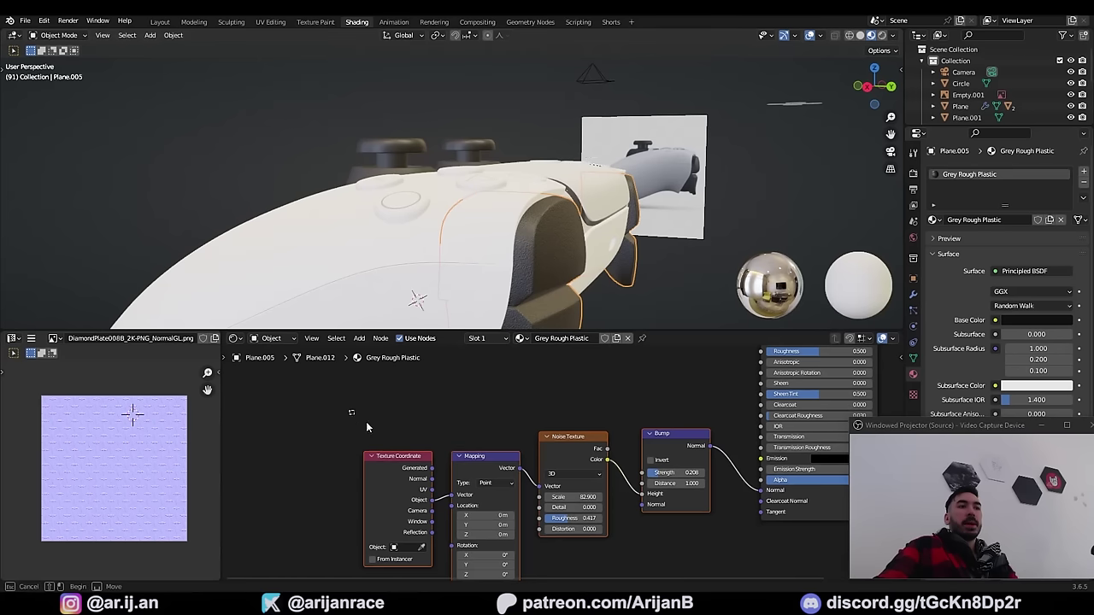
Step: Copy the Texture Coordinate, Mapping, Noise Texture and Bump nodes from Grey Rough Plastic into Mushroom Tip and connect the bump to the shader's Normal
drag(368, 428, 678, 508)
click(404, 154)
key(ctrl+v)
key(g)
click(618, 456)
middle_drag(633, 451, 616, 461)
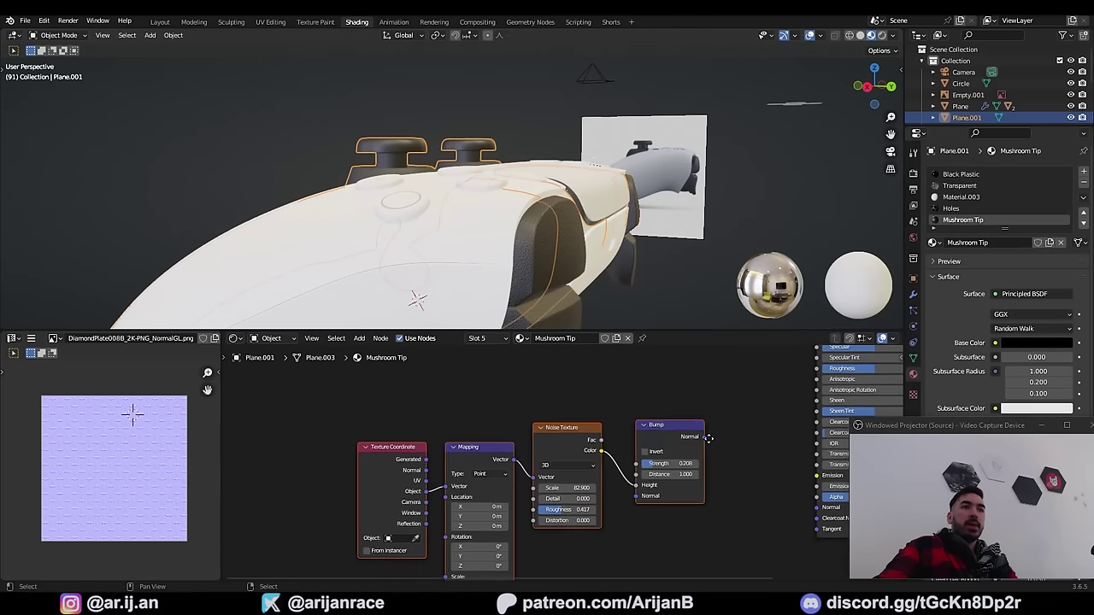
drag(704, 436, 745, 474)
drag(814, 511, 813, 510)
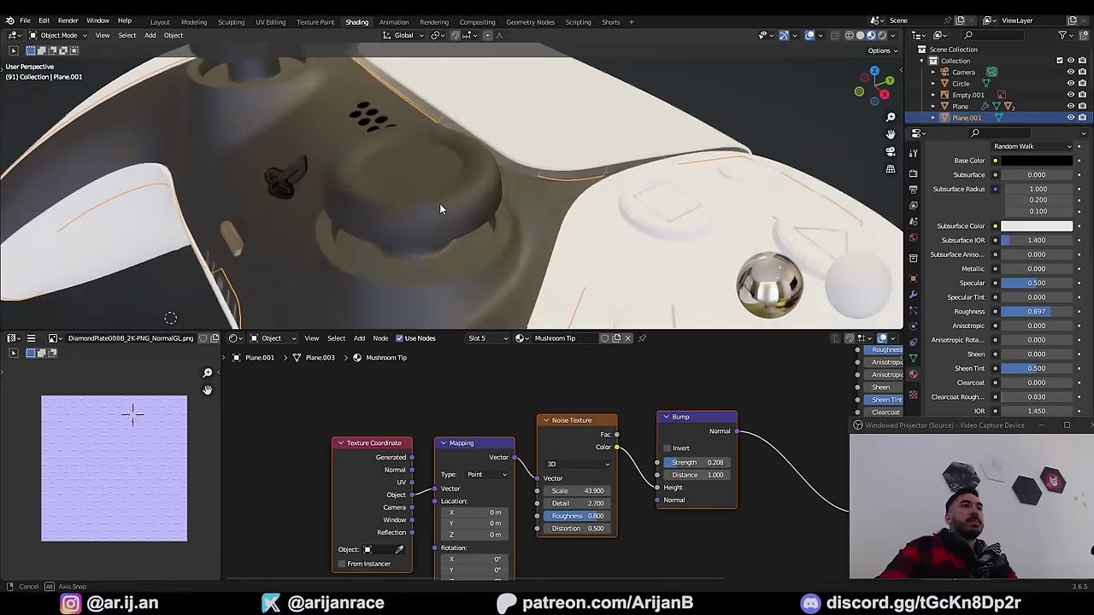
middle_drag(526, 197, 537, 250)
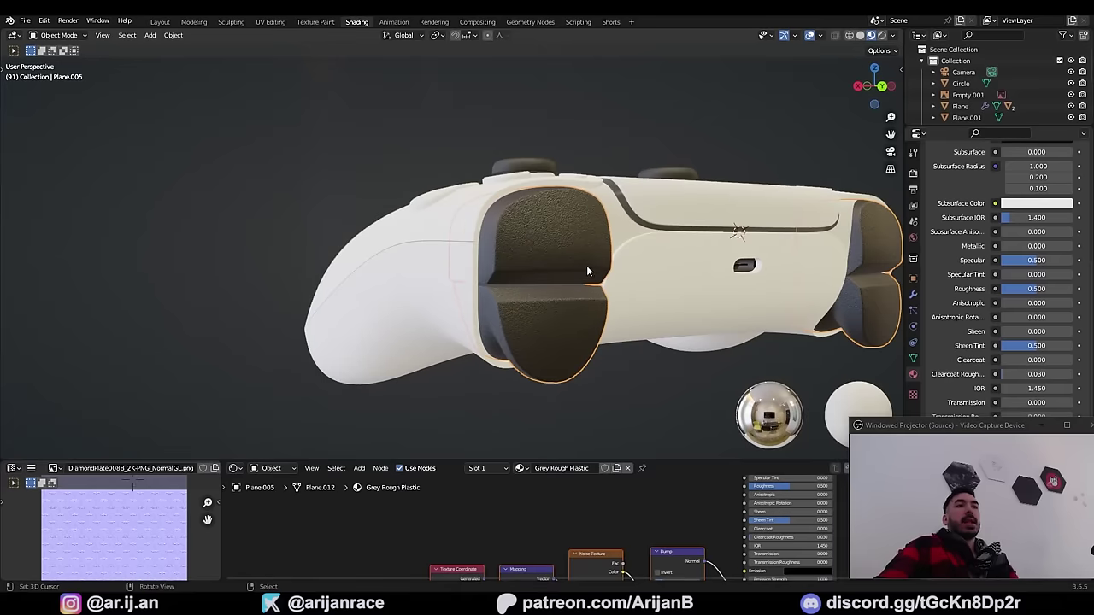
Step: Apply the Subdivision modifier on the trigger buttons and enter mesh editing
middle_drag(589, 271, 563, 463)
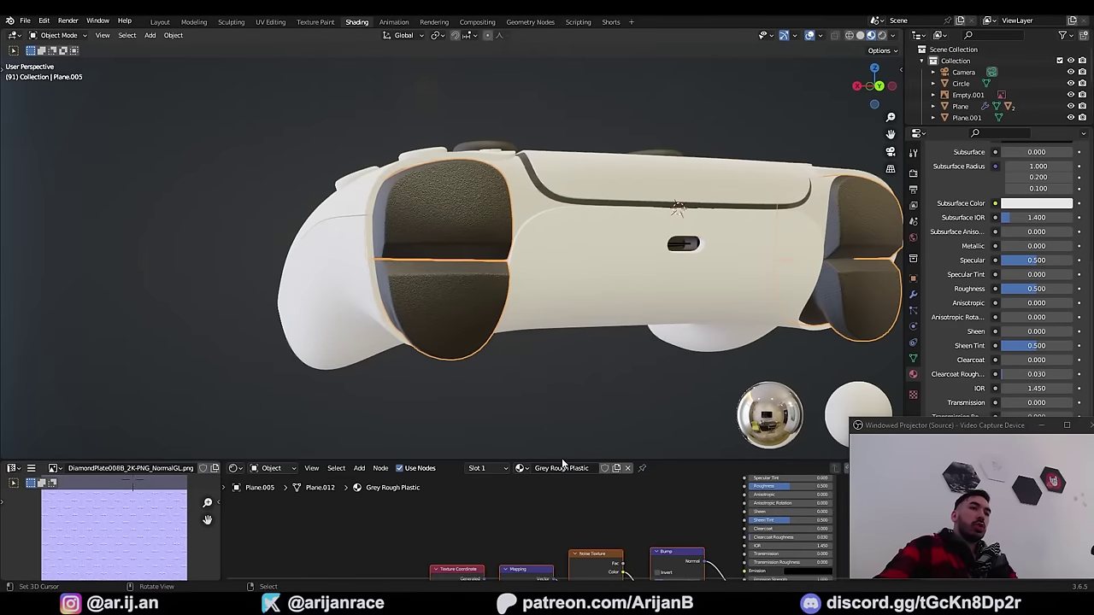
click(913, 294)
key(ctrl+x)
key(Tab)
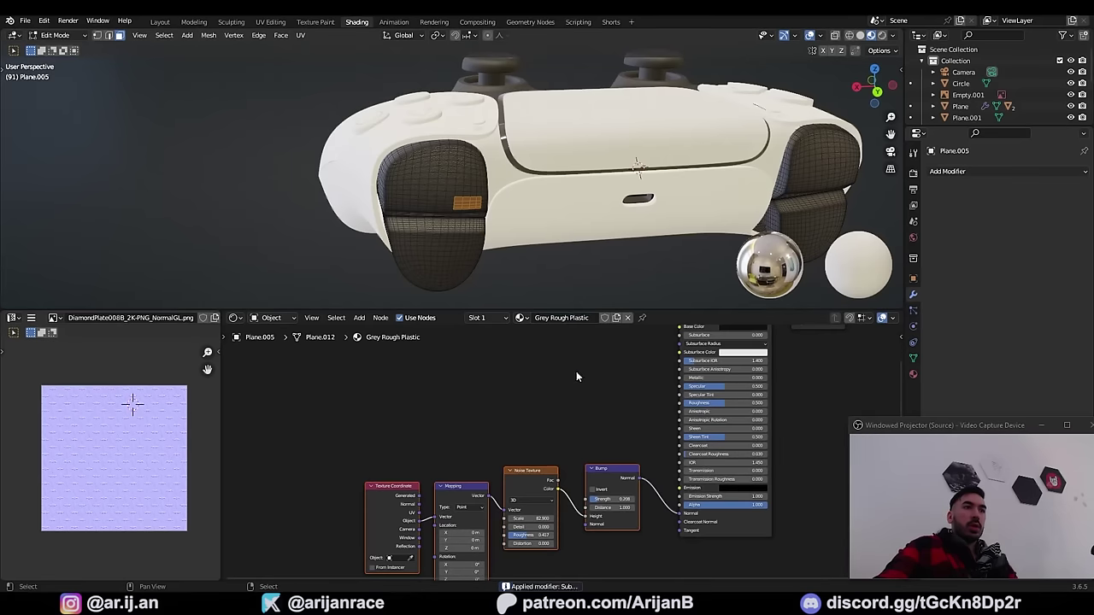
Step: Add a UV-mapped image texture to Grey Rough Plastic, loading RL Normal.png with its color space set to Non-Color
key(b)
key(Escape)
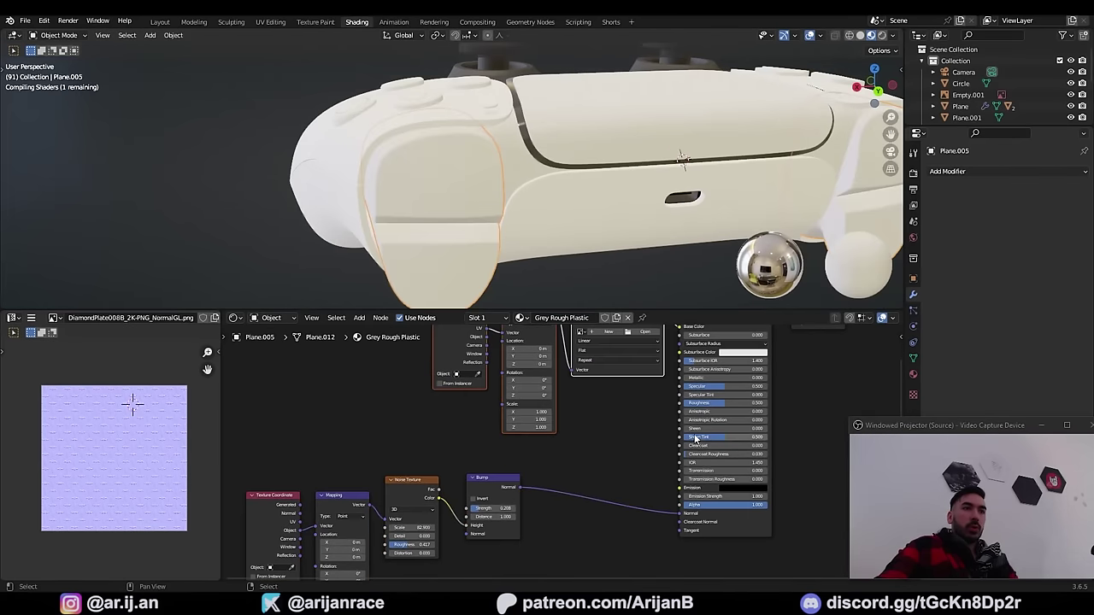
click(494, 372)
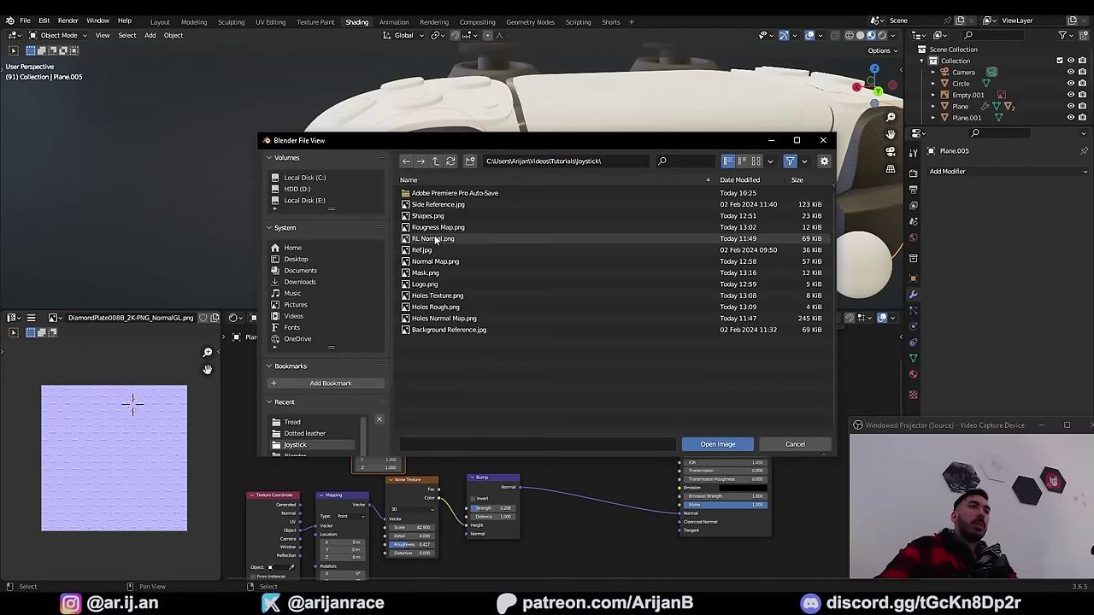
double_click(435, 239)
click(483, 420)
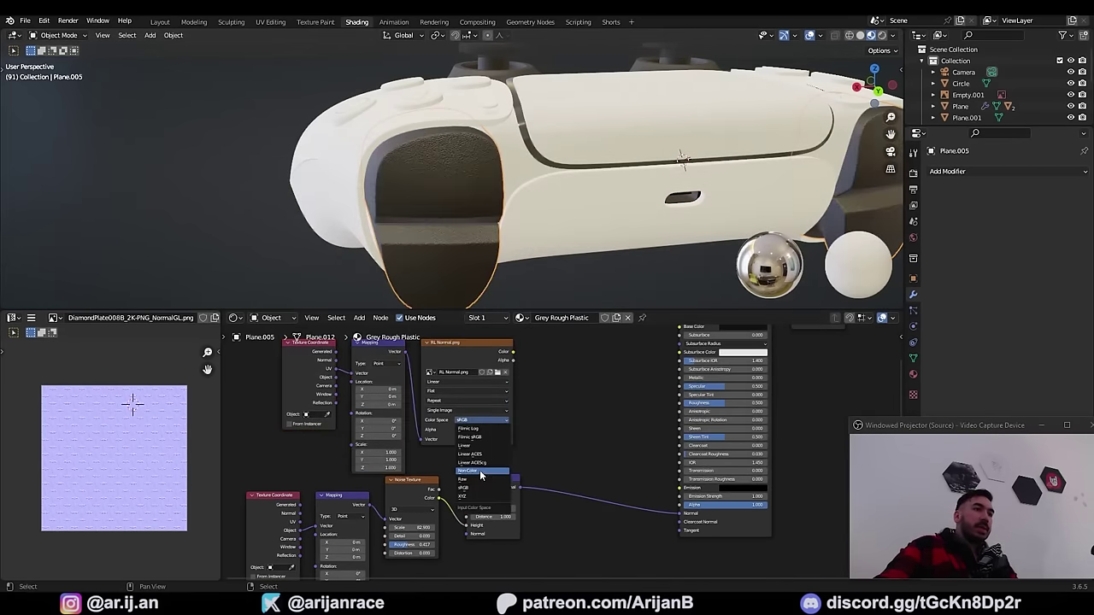
click(481, 471)
Step: Add a Normal Map node to Grey Rough Plastic and feed it the RL Normal.png color
scroll(548, 428, up, 1)
key(shift+a)
text(normal)
click(622, 441)
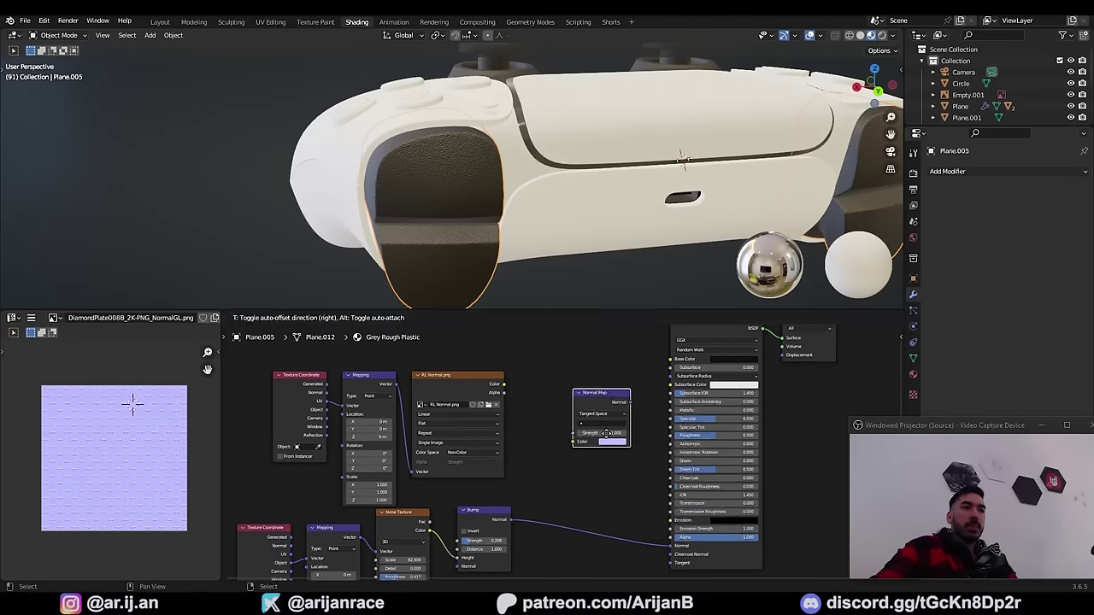
click(589, 413)
scroll(547, 409, up, 1)
drag(496, 365, 570, 440)
drag(608, 385, 572, 388)
Step: Connect the Normal Map node to the Normal input of the Grey Rough Plastic shader
scroll(534, 404, down, 1)
middle_drag(523, 479, 559, 399)
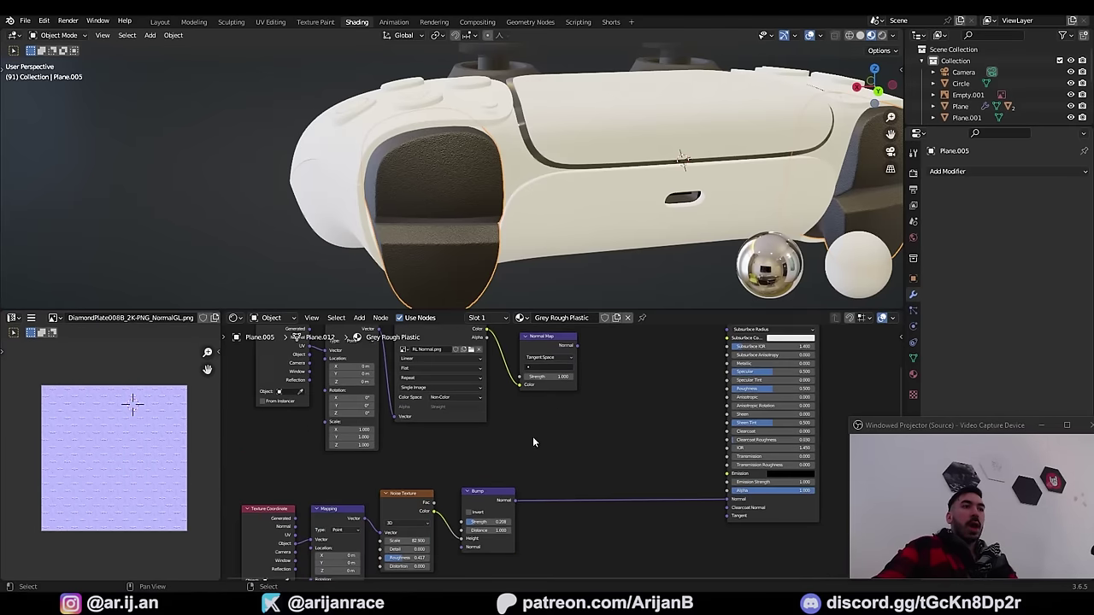
scroll(559, 398, up, 1)
middle_drag(496, 197, 541, 198)
scroll(541, 199, up, 2)
scroll(474, 173, up, 3)
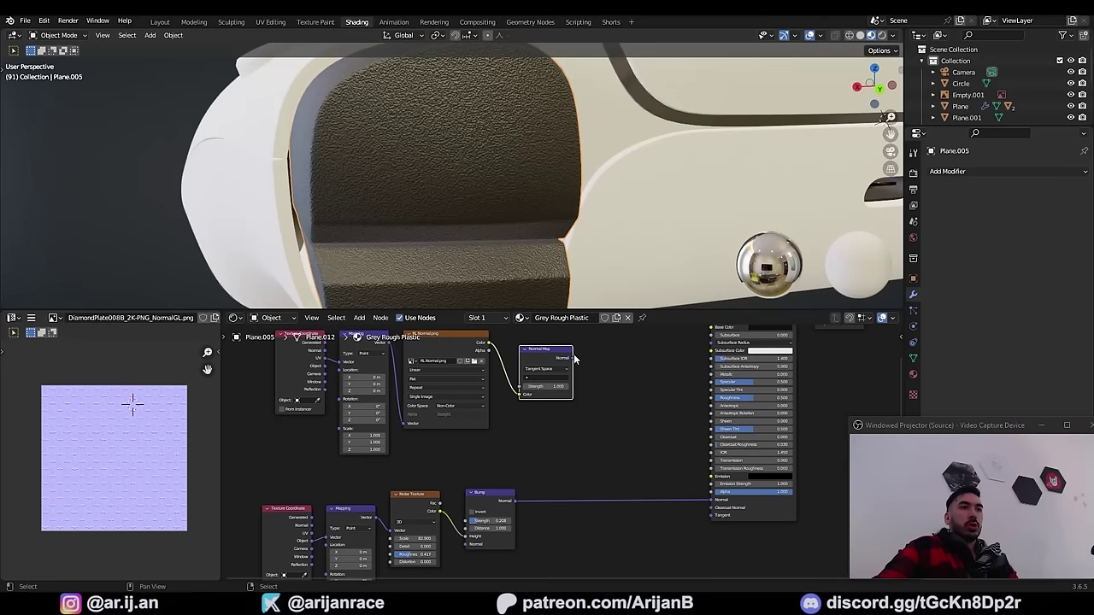
drag(574, 355, 675, 453)
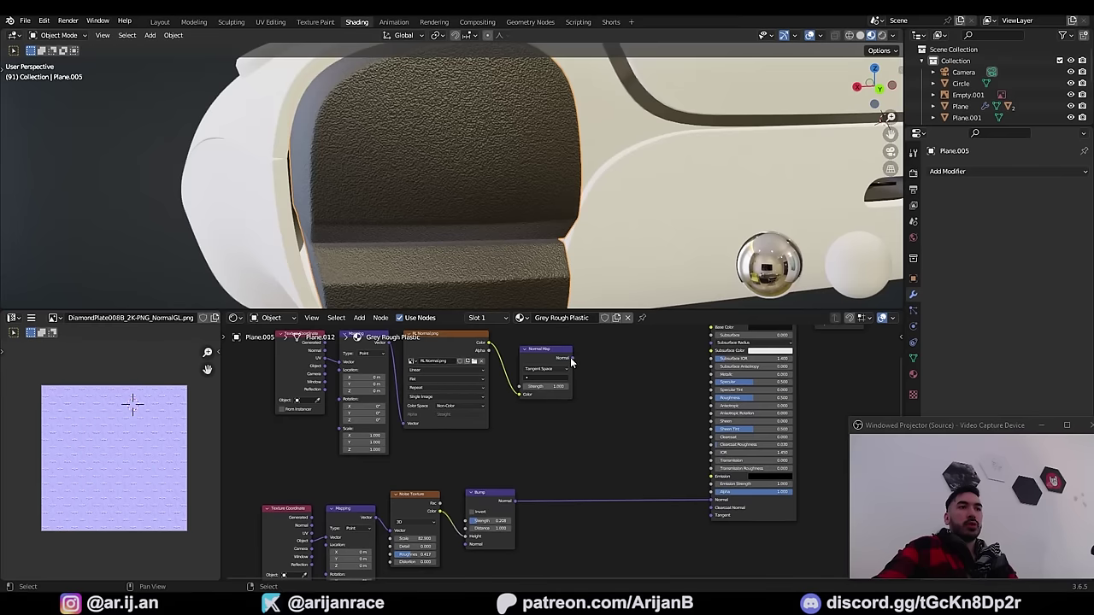
drag(712, 502, 712, 501)
Step: Select a rectangular patch of faces on the upper and lower right-hand triggers and unwrap both patches
key(Tab)
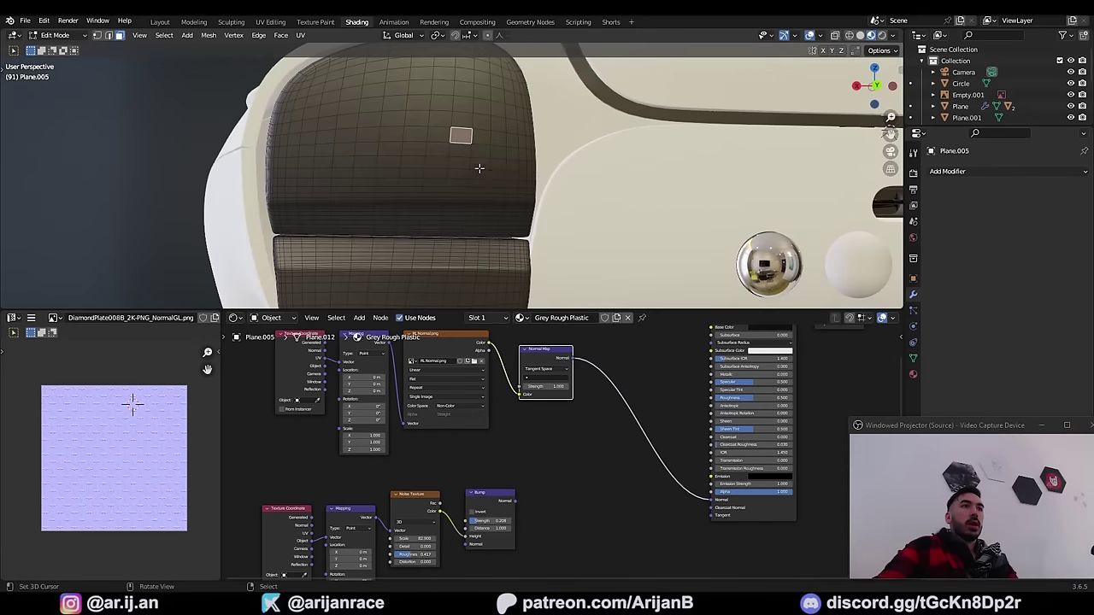
ctrl+shift+click(510, 186)
middle_drag(489, 244, 500, 189)
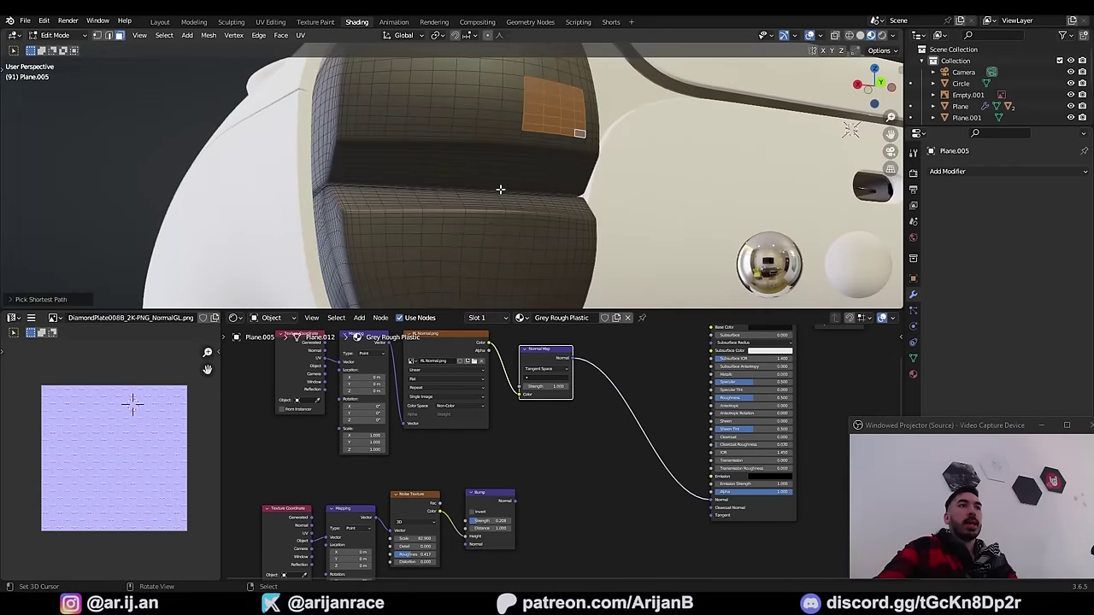
scroll(528, 239, down, 5)
key(u)
click(539, 193)
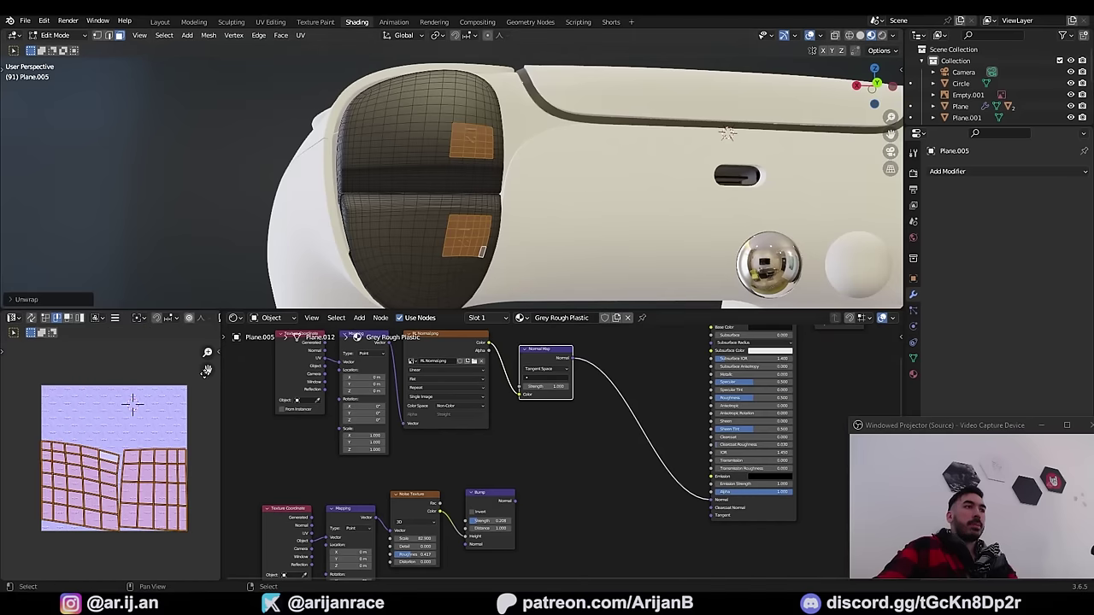
Step: Scale and move the trigger patches' UV islands onto the R1 and R2 lettering in RL Normal.png and inspect the triggers
key(s)
click(140, 473)
key(g)
click(141, 476)
key(g)
click(120, 467)
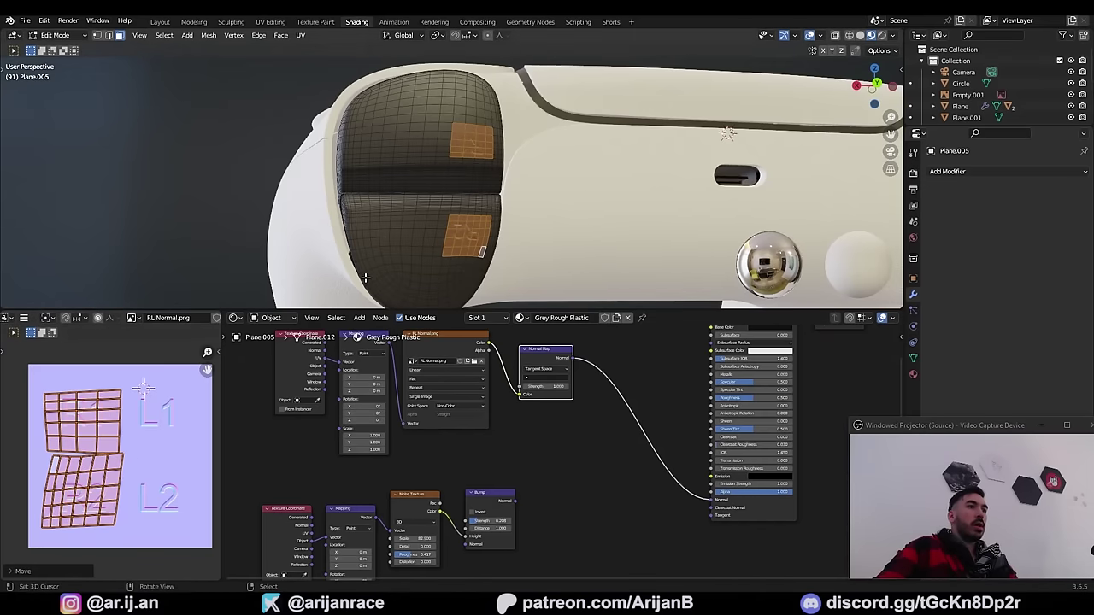
middle_drag(420, 226, 405, 227)
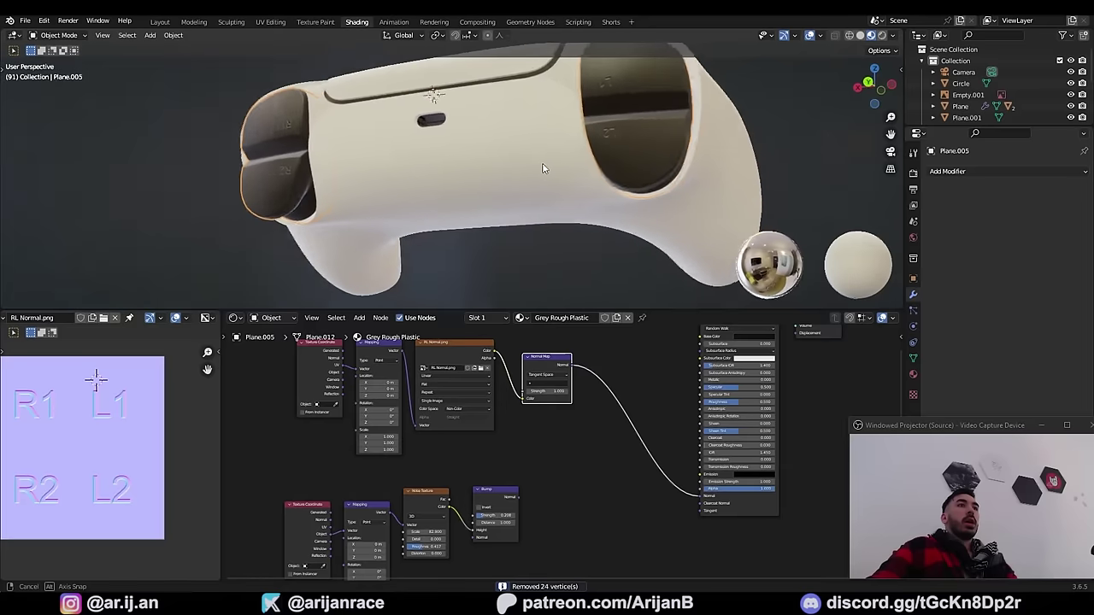
mouse_move(544, 168)
middle_down()
mouse_move(584, 171)
mouse_move(547, 162)
middle_up()
middle_drag(399, 149, 402, 162)
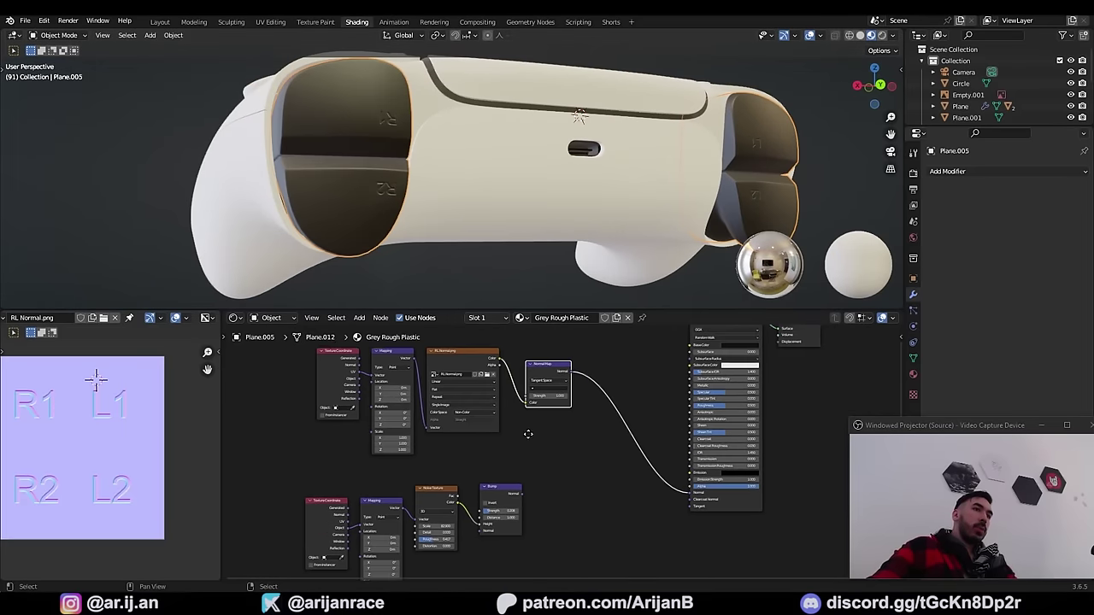
Step: Add a Mix node to Grey Rough Plastic and set its data type to Vector
scroll(603, 436, up, 2)
key(shift+a)
click(638, 456)
click(555, 485)
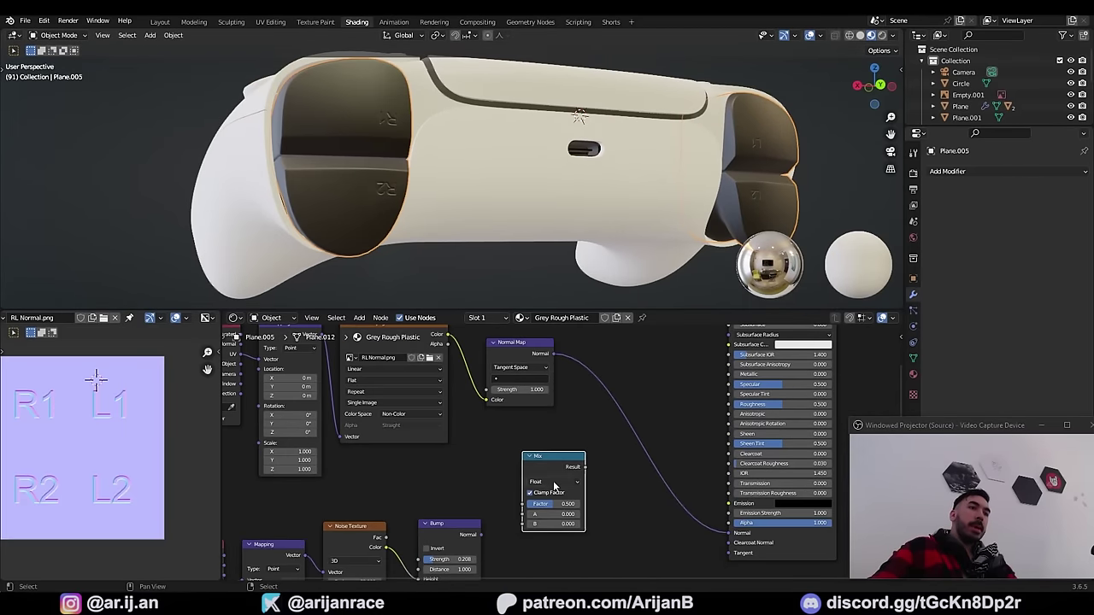
scroll(556, 486, up, 1)
click(557, 449)
click(552, 475)
scroll(650, 492, down, 1)
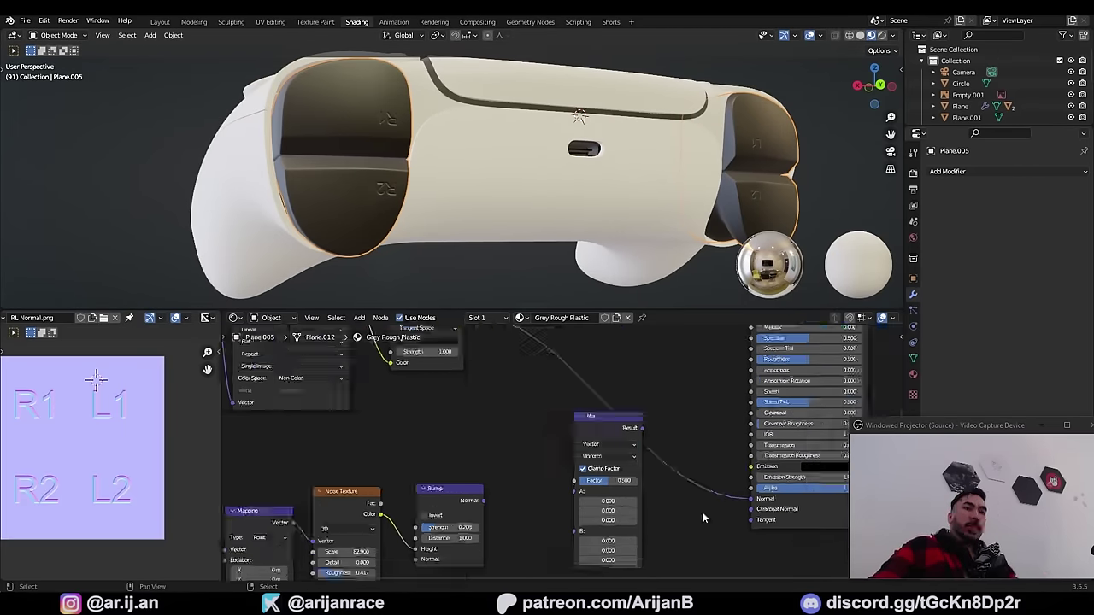
Step: Mix the Normal Map as input A with the Bump as input B and connect the result to the shader's Normal
drag(573, 495, 575, 492)
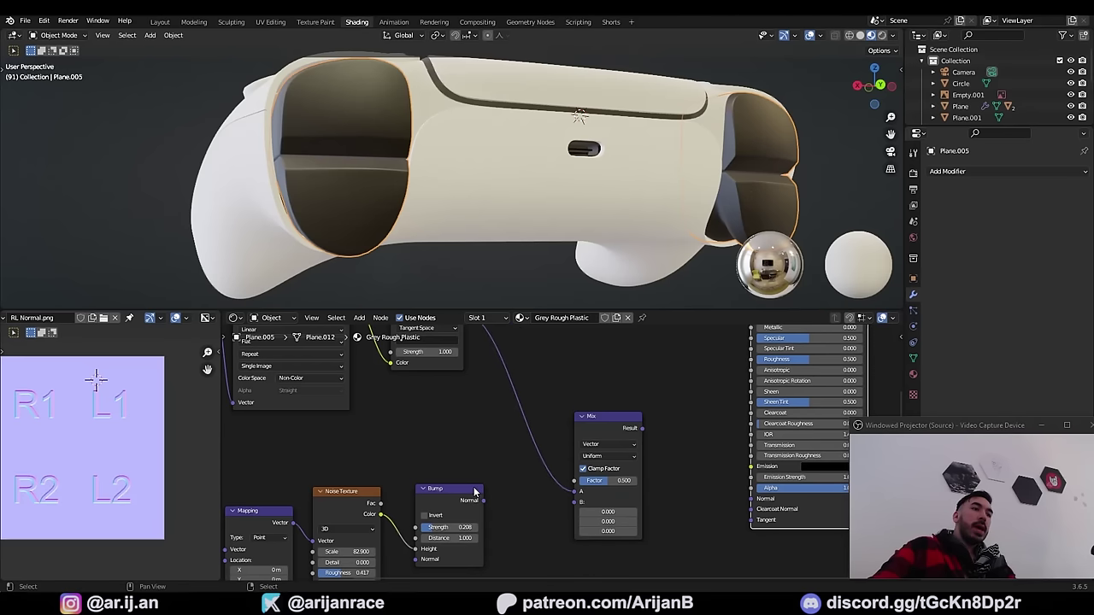
scroll(528, 458, up, 1)
drag(633, 460, 634, 456)
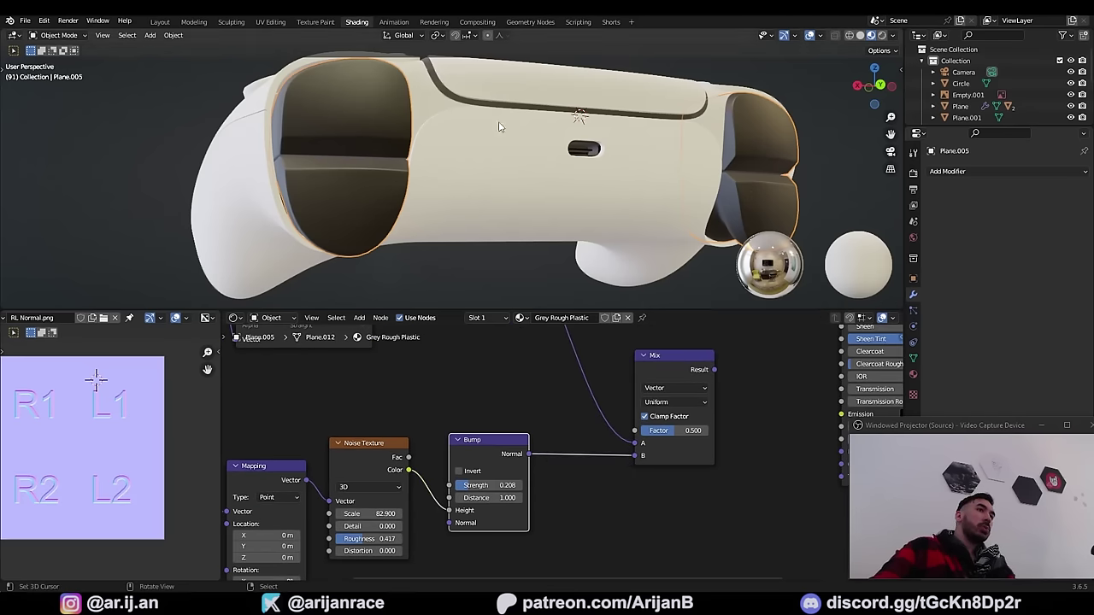
drag(709, 459, 706, 453)
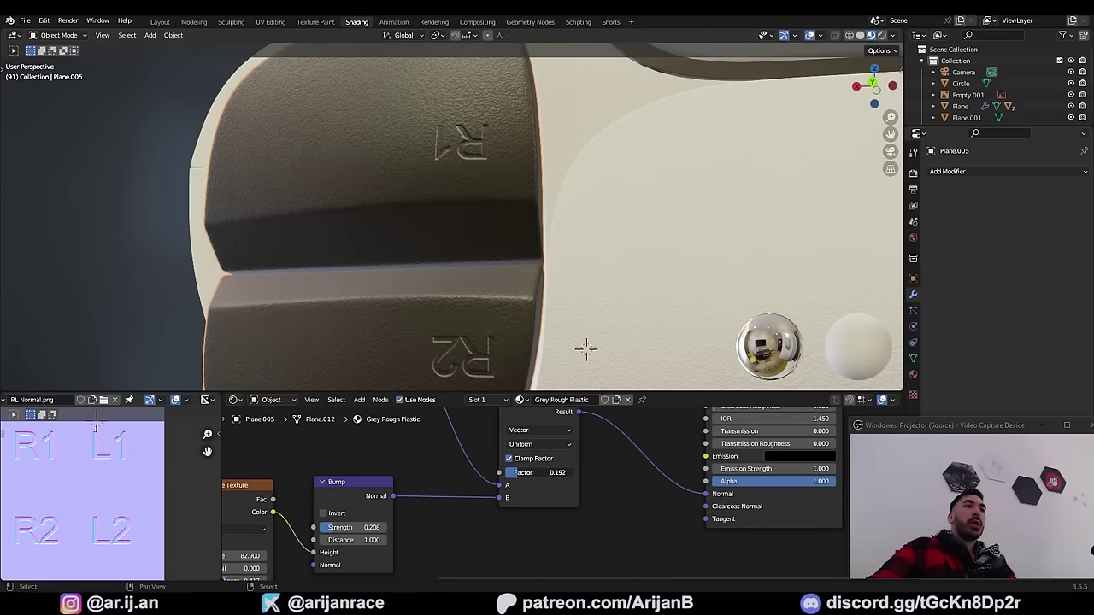
Step: Adjust the Mix factor and the Normal Map strength to balance the trigger lettering with the grain, and save the file
drag(509, 473, 568, 472)
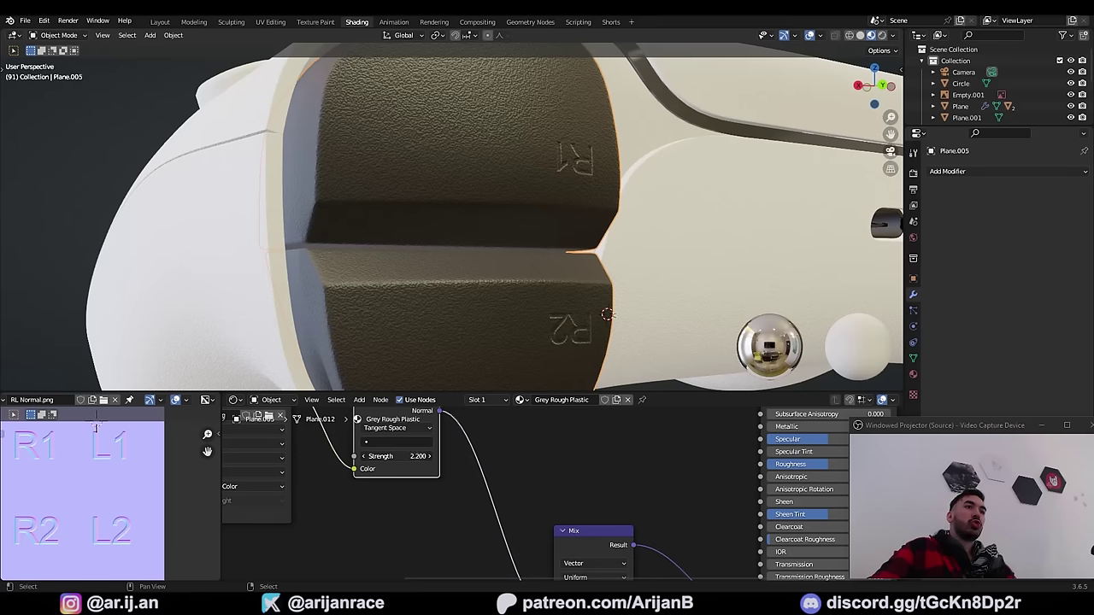
drag(398, 457, 427, 457)
scroll(542, 303, down, 5)
key(ctrl+s)
Step: Assign the Transparent material to a duplicate of the controller buttons and fatten its mesh outward by about 0.006 m
middle_drag(542, 303, 501, 295)
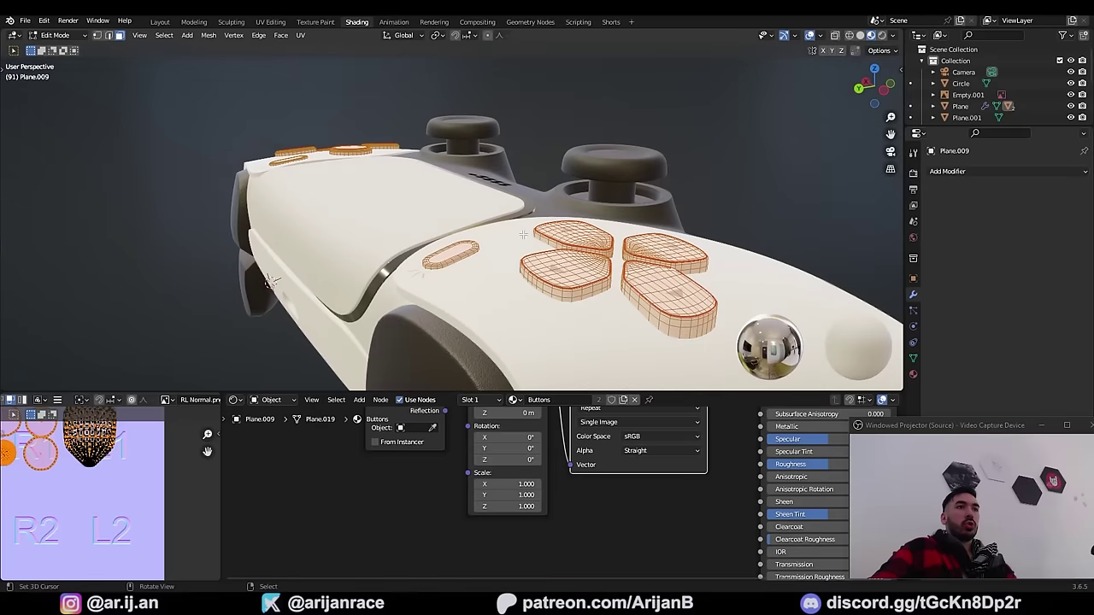
key(Tab)
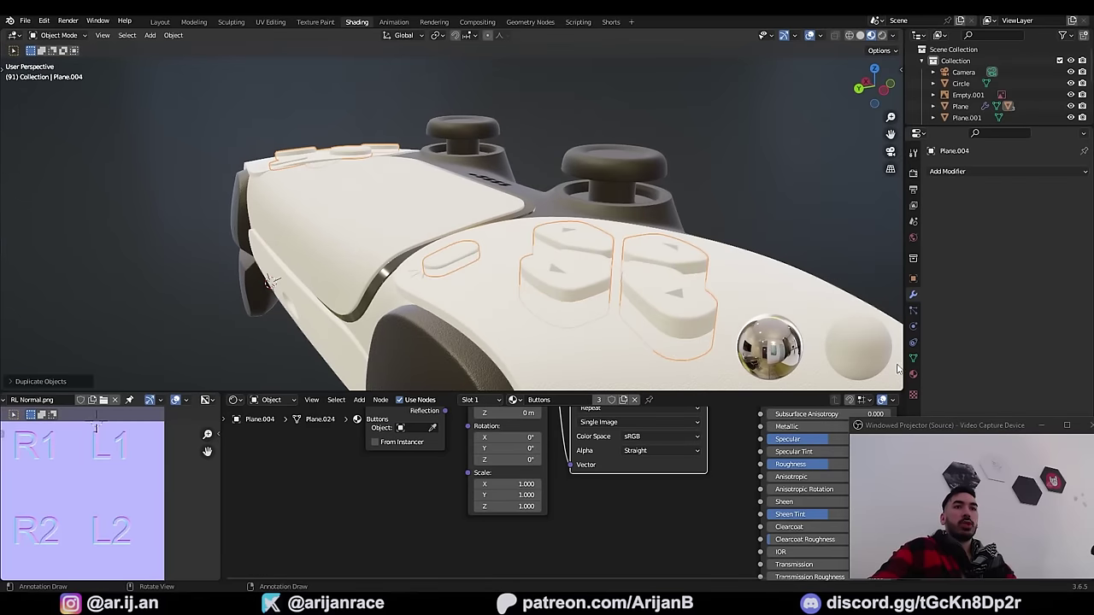
click(913, 374)
click(933, 220)
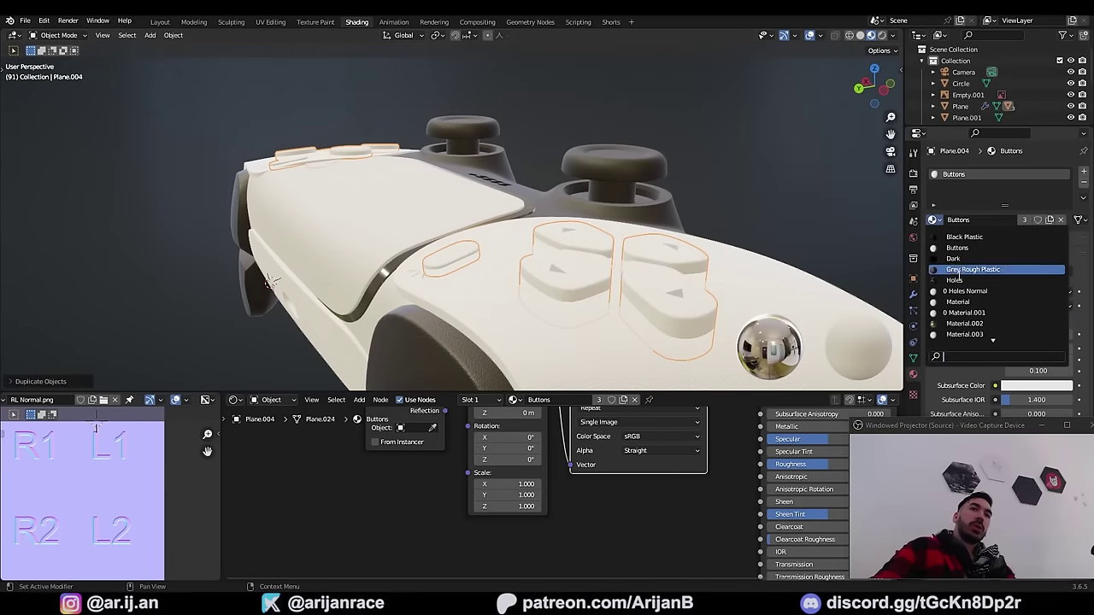
scroll(963, 295, down, 7)
click(963, 323)
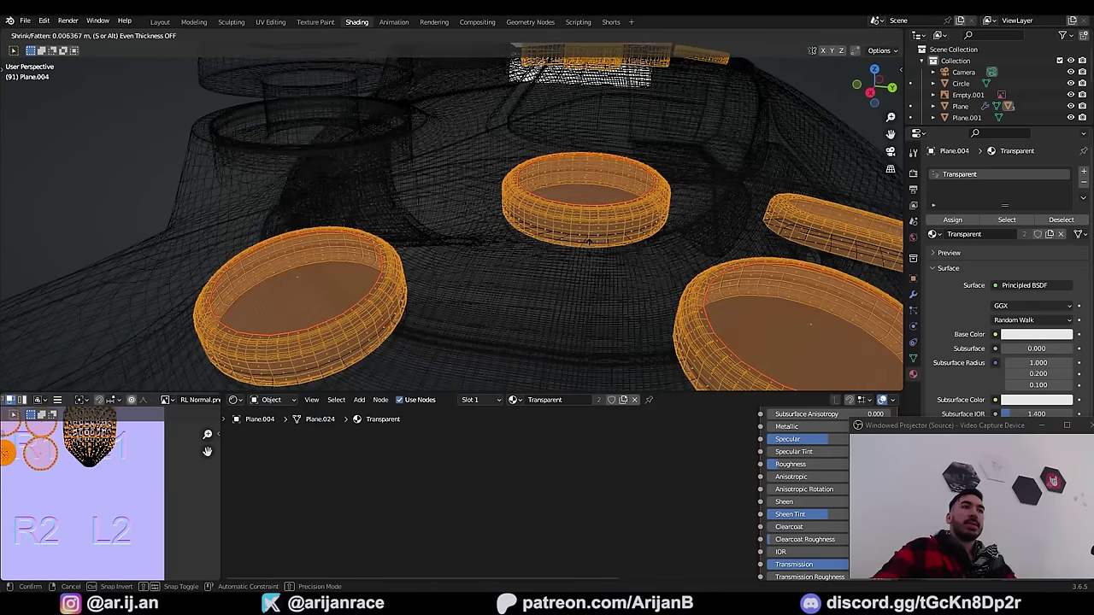
key(Tab)
key(shift+z)
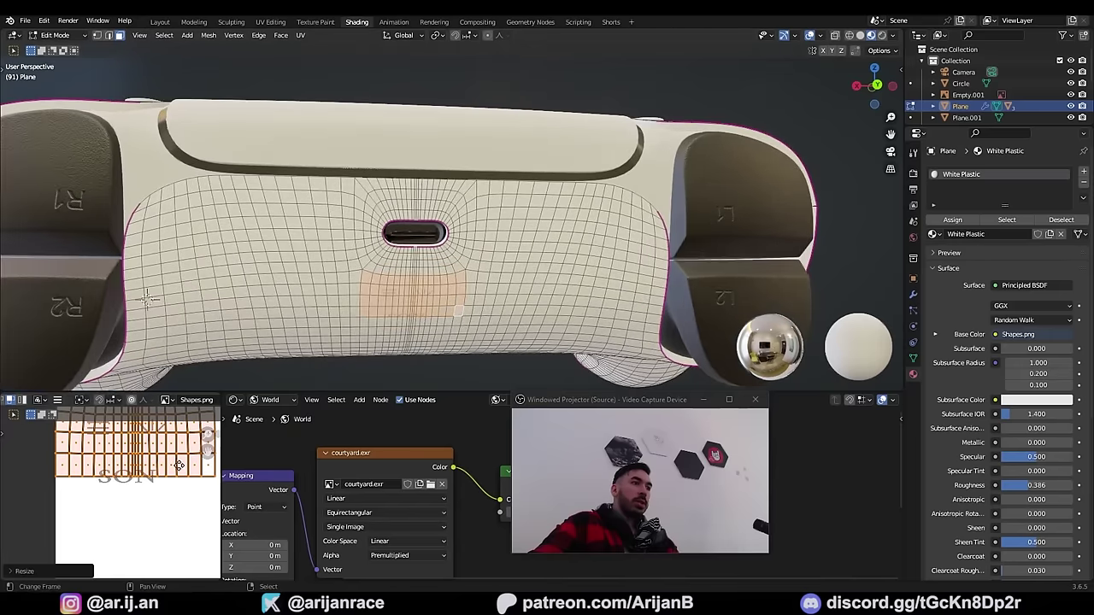
Step: Move and scale the UV island of the patch below the USB port to fit the SONY lettering in Shapes.png
key(g)
click(171, 499)
key(s)
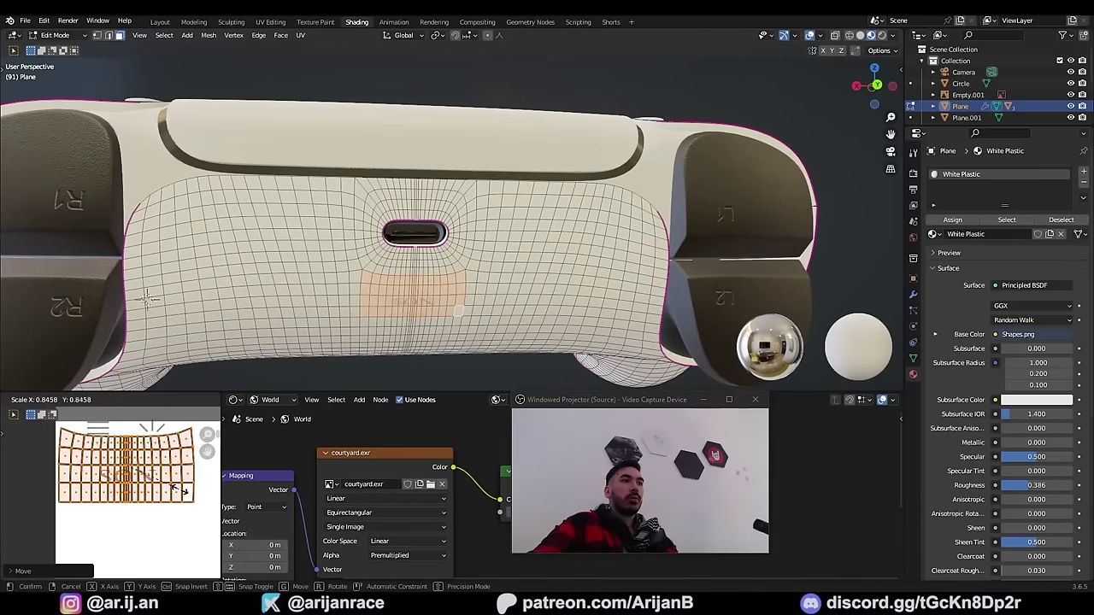
click(172, 490)
key(g)
click(171, 490)
key(Tab)
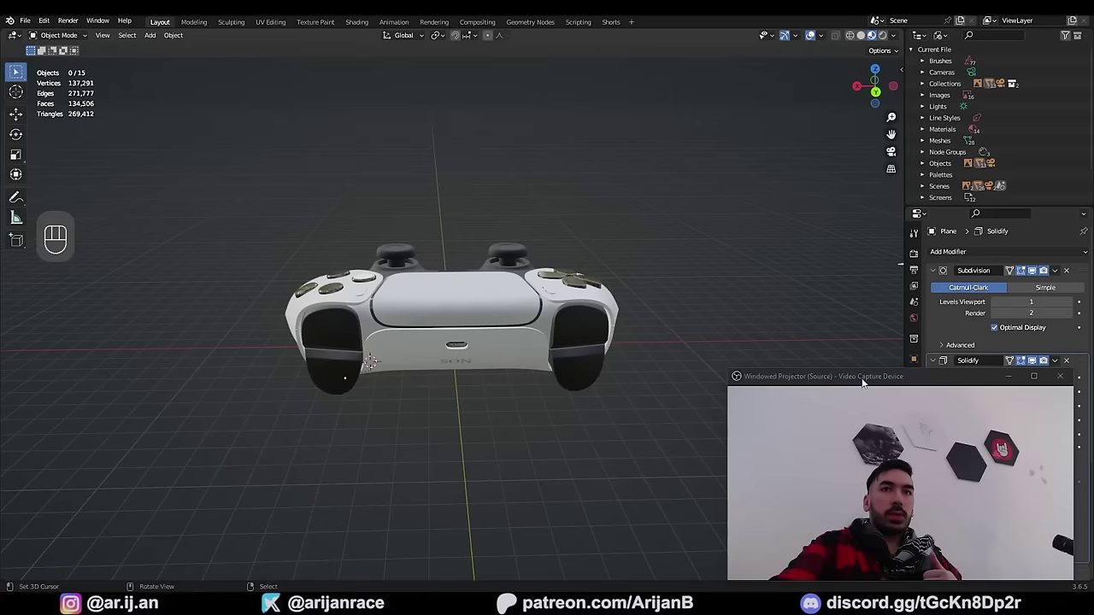
Step: Examine the textured controller from the front and from above with nothing selected
mouse_move(850, 388)
mouse_down()
mouse_move(832, 377)
mouse_move(847, 384)
mouse_up()
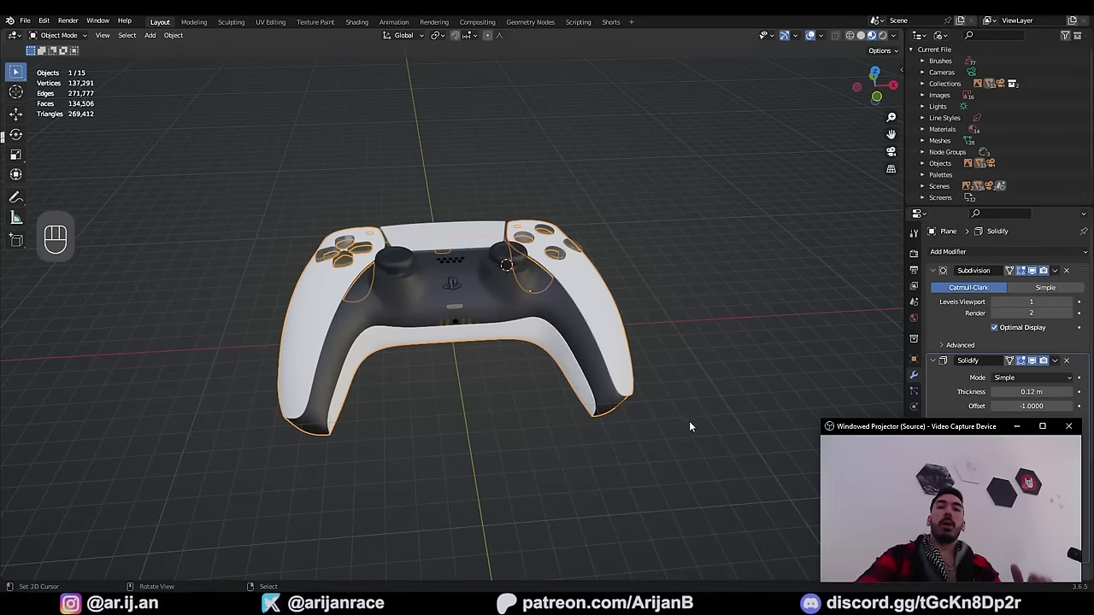
click(477, 409)
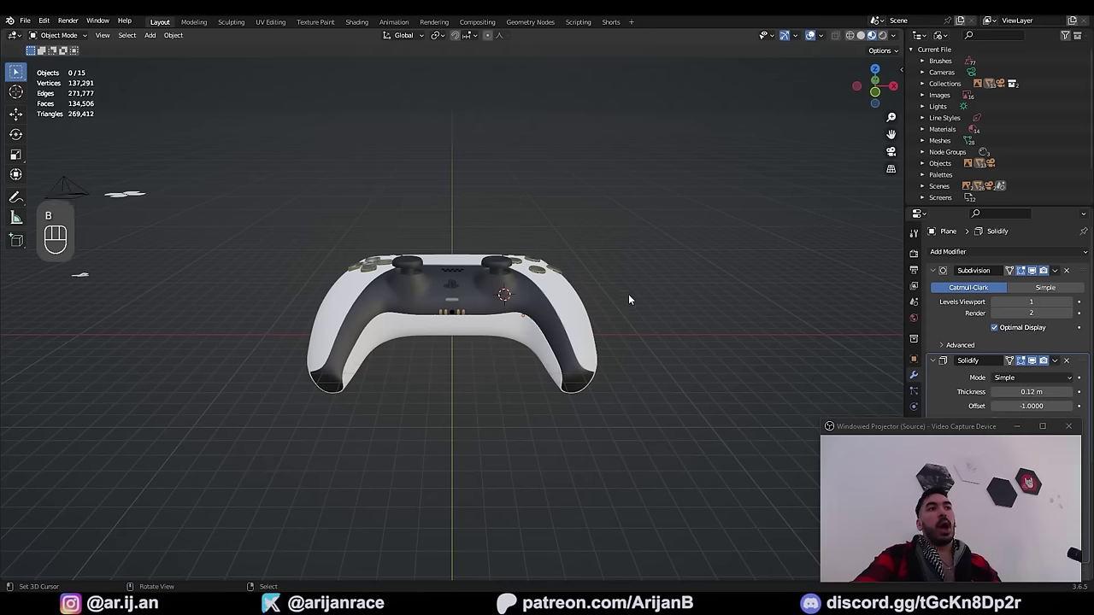
middle_drag(637, 303, 583, 374)
ctrl+middle_drag(583, 375, 583, 434)
middle_drag(583, 434, 617, 402)
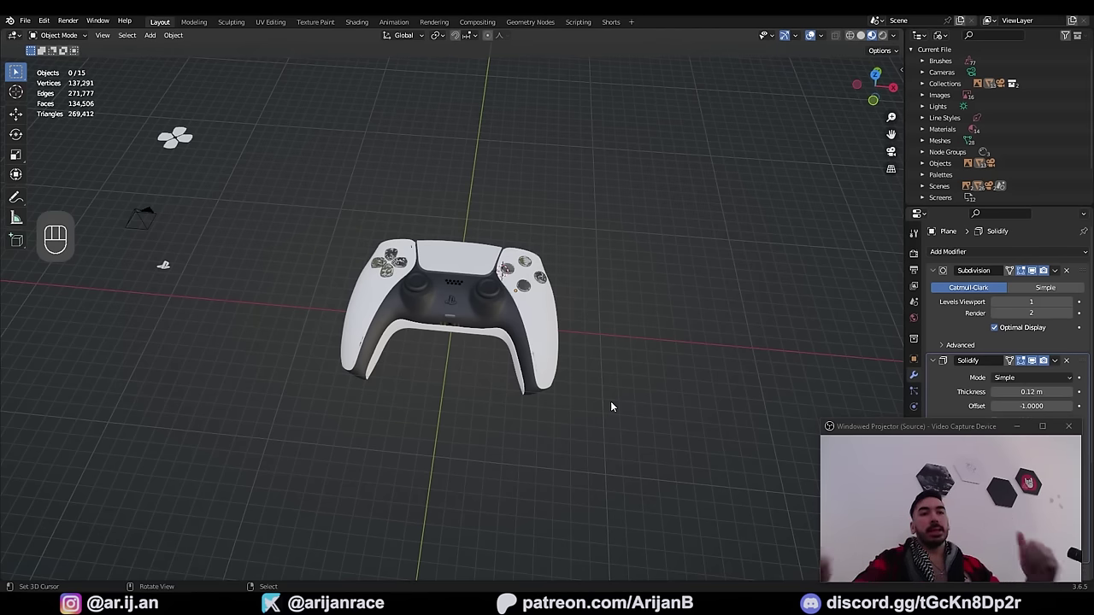
scroll(610, 402, up, 4)
middle_drag(396, 291, 400, 337)
scroll(374, 287, up, 2)
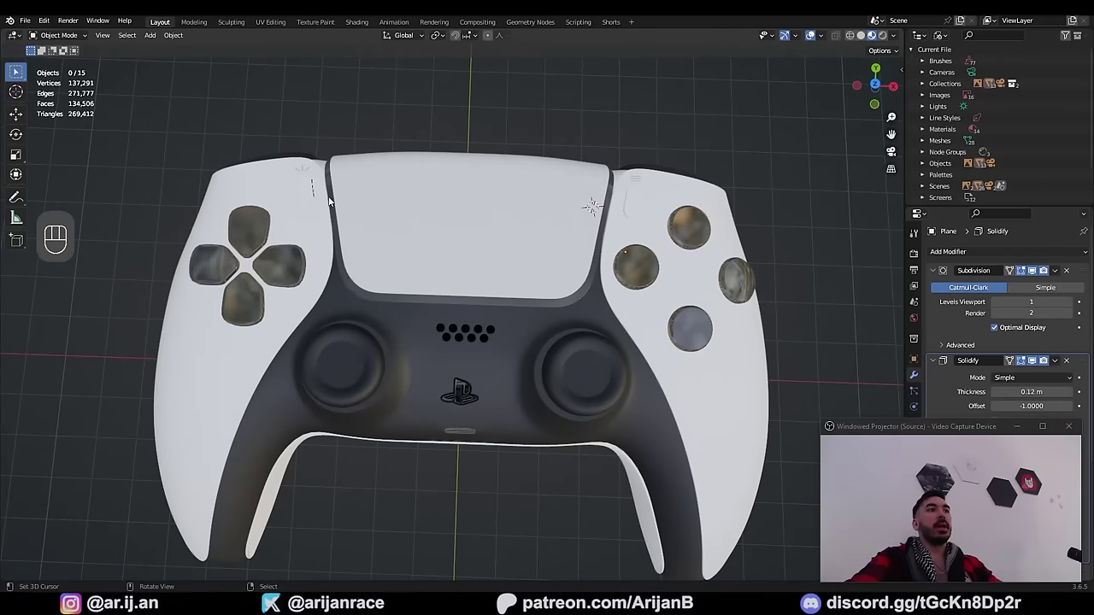
click(343, 285)
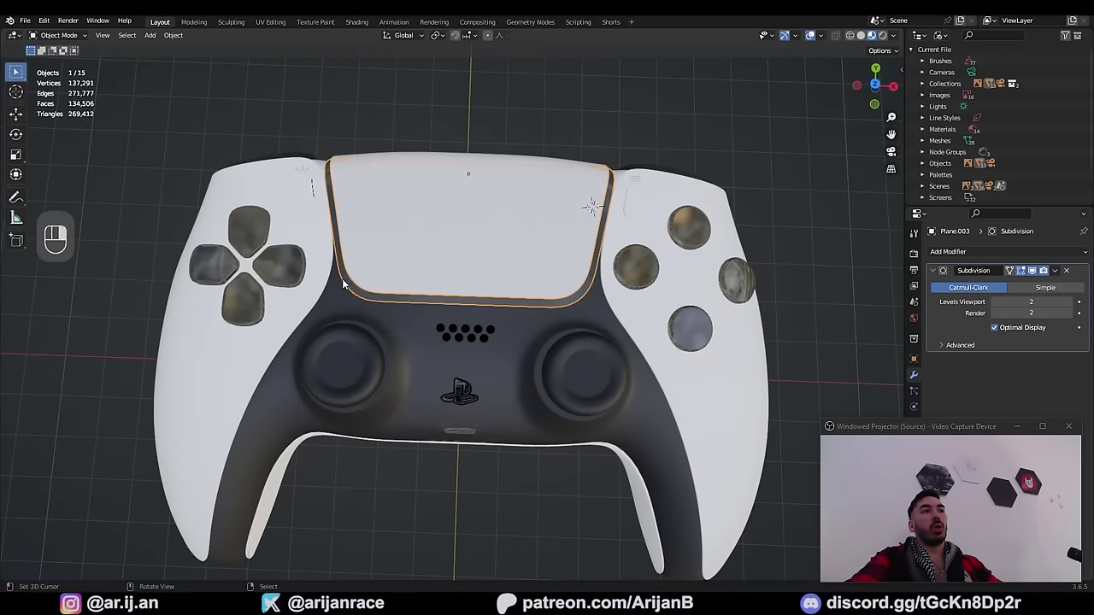
key(Tab)
key(Tab)
middle_drag(366, 306, 398, 310)
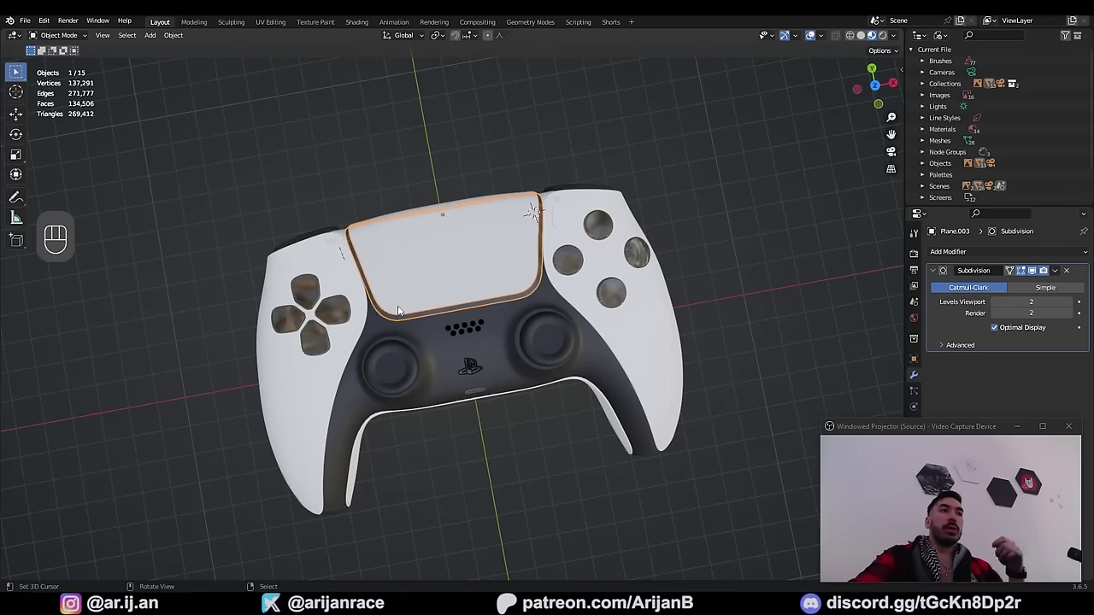
Step: Add a cube empty and scale it to about 7.33 × 6.35 × 3.58 so that it encloses the whole controller
key(shift+a)
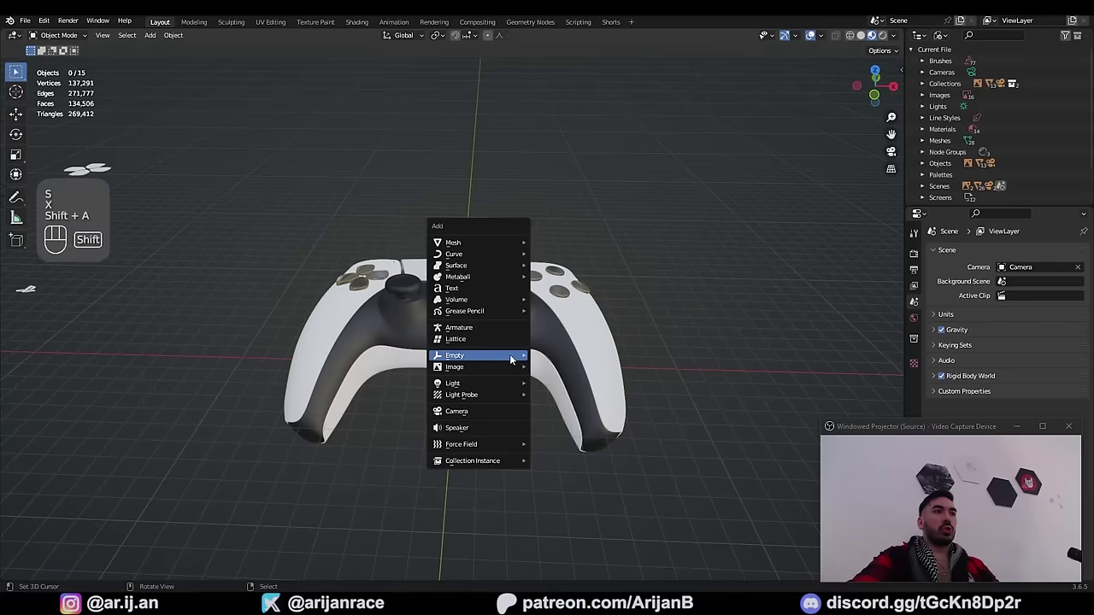
mouse_move(500, 355)
click(572, 410)
key(s)
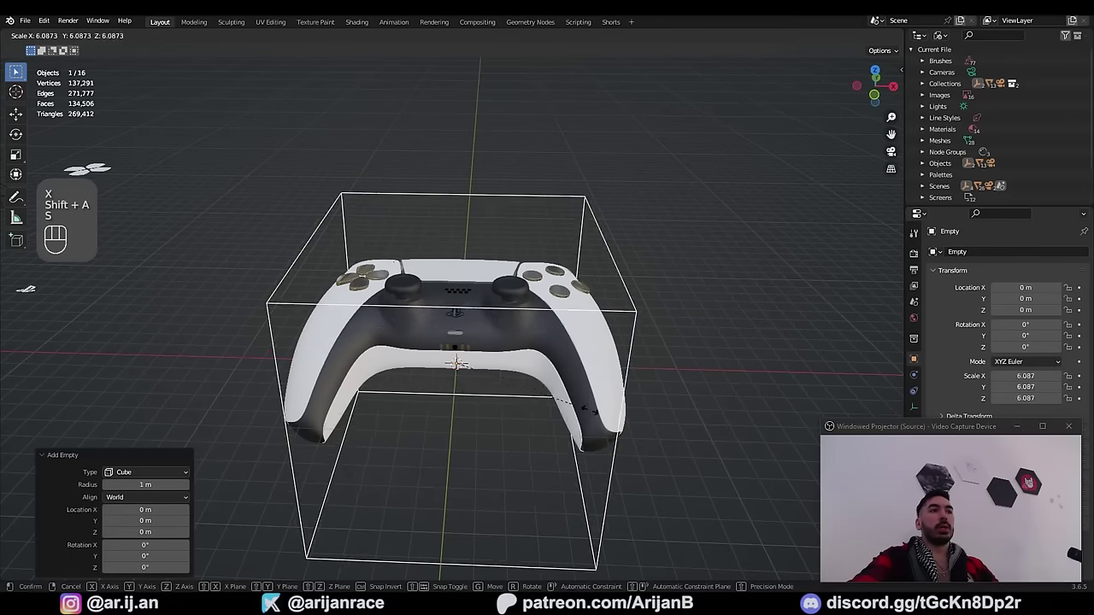
click(613, 448)
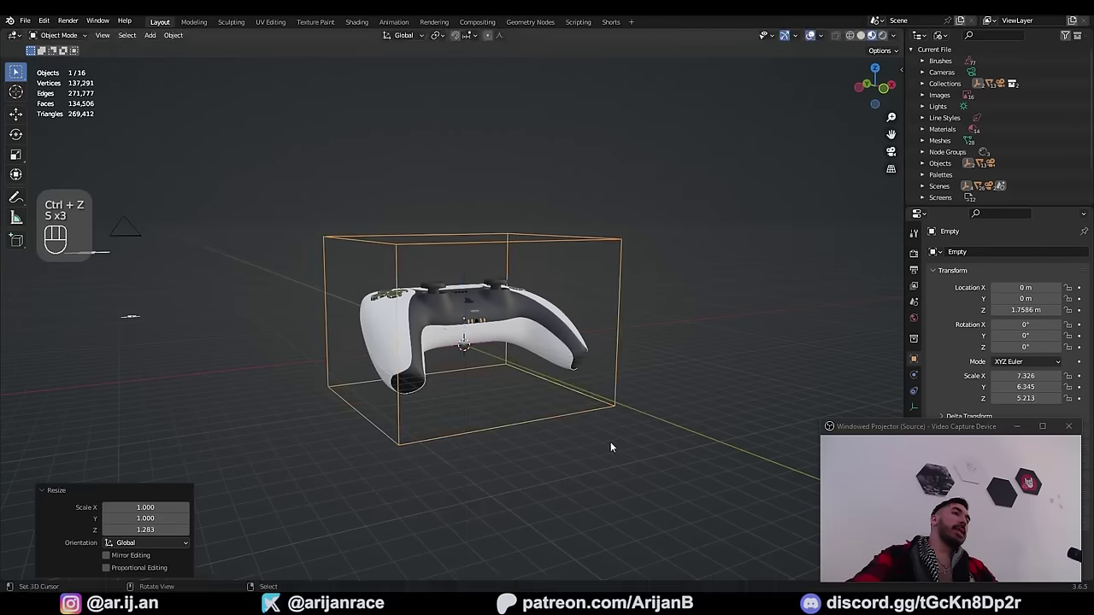
key(s)
key(z)
click(559, 412)
middle_drag(566, 390, 540, 418)
Step: Parent all controller parts to the cube empty with Object (Keep Transform)
key(b)
drag(271, 213, 624, 435)
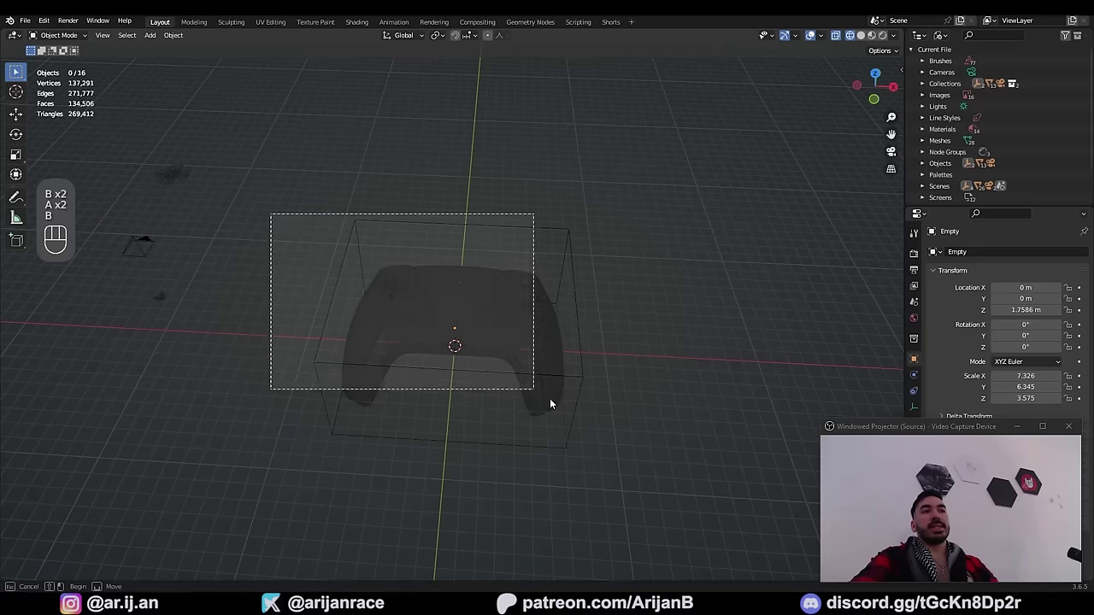
shift+right_click(556, 223)
shift+right_click(473, 227)
key(ctrl+p)
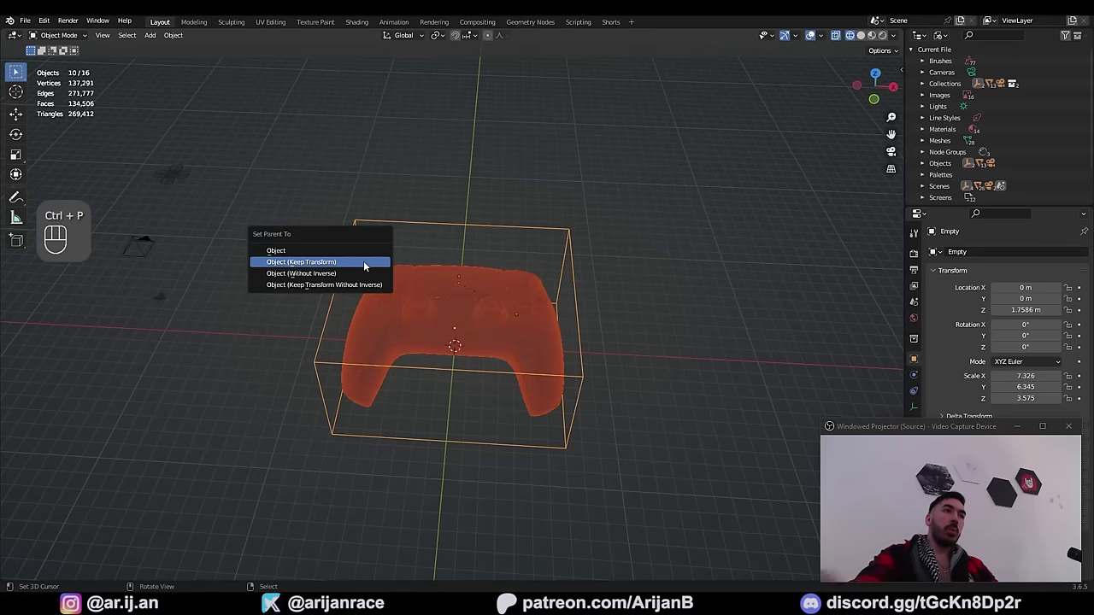
click(363, 262)
Step: Test the parenting by moving and rotating the cube empty in material preview
right_click(459, 272)
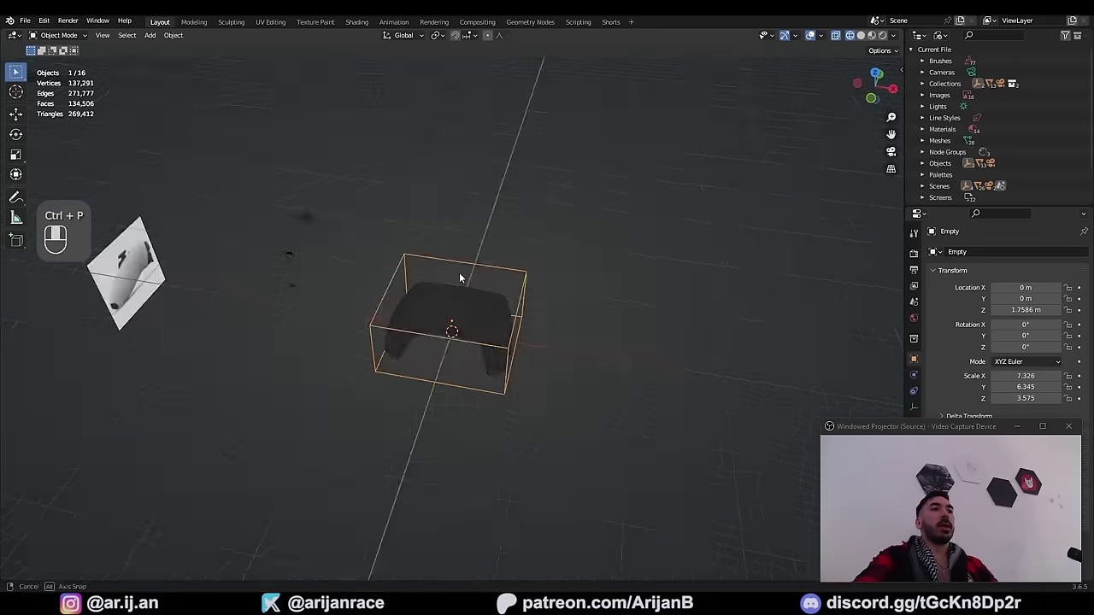
middle_drag(459, 272, 427, 258)
key(g)
right_click(520, 351)
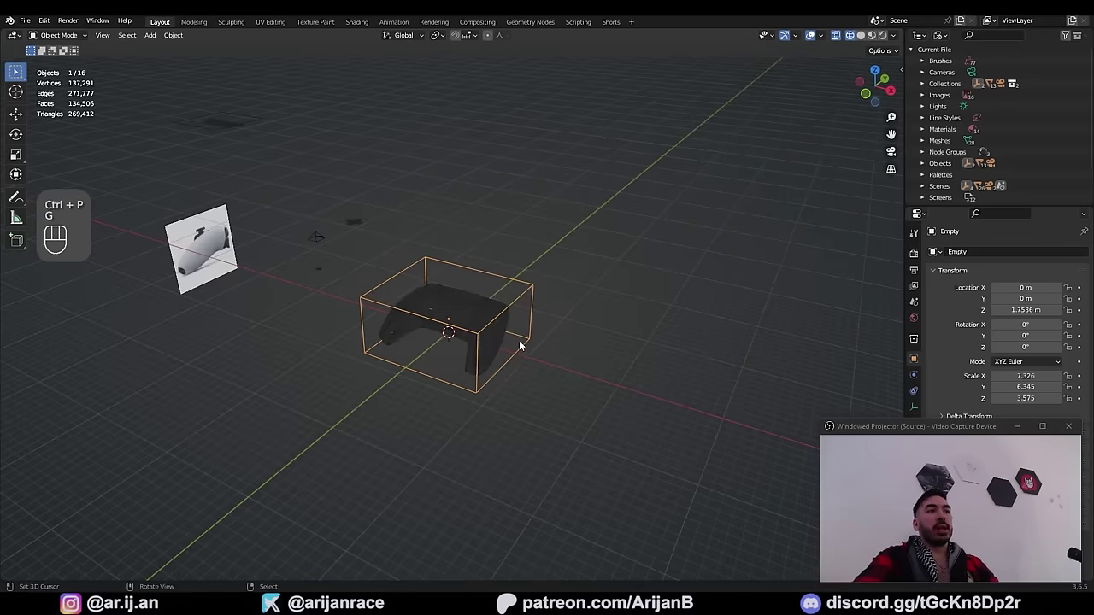
key(z)
middle_drag(588, 419, 562, 401)
scroll(562, 401, up, 3)
key(r)
key(x)
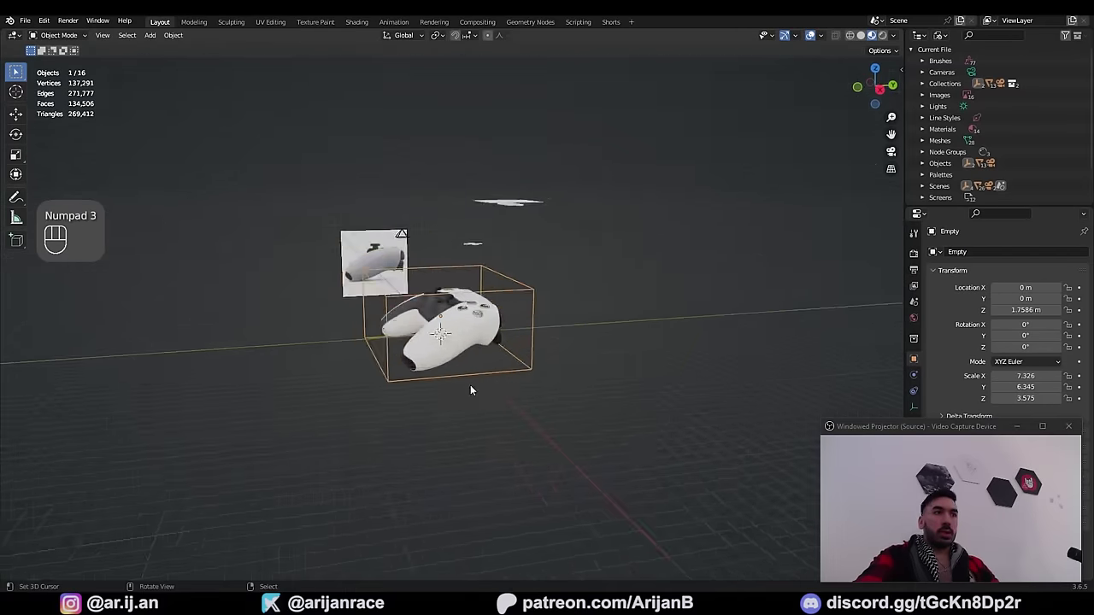
Step: Align the camera to the front view of the controller and select the camera
middle_drag(471, 391, 504, 372)
key(KP_1)
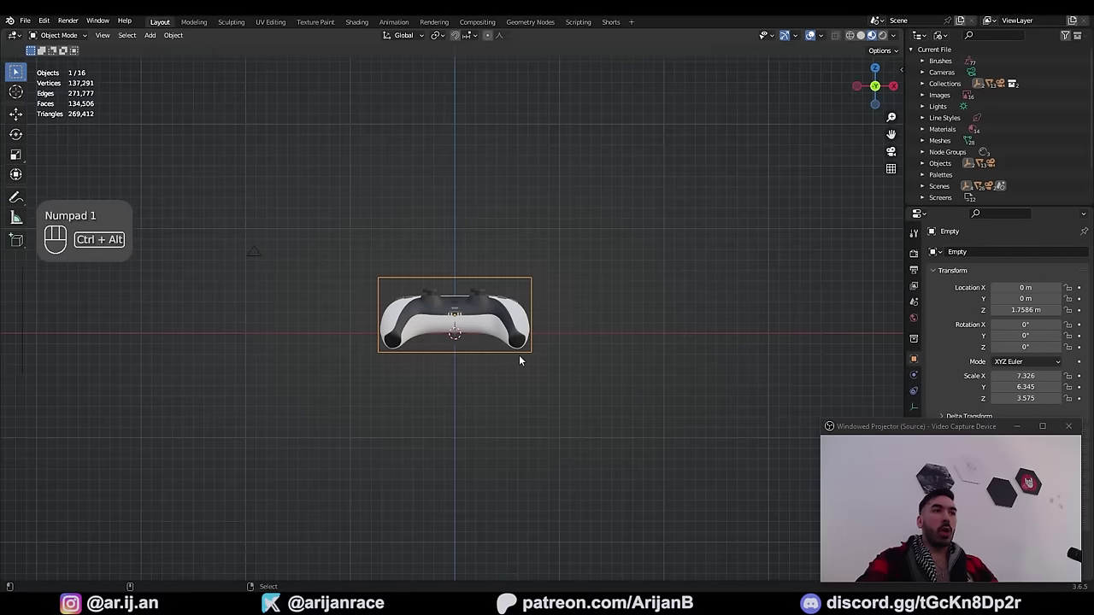
key(ctrl+alt+KP_0)
shift+middle_drag(379, 379, 427, 330)
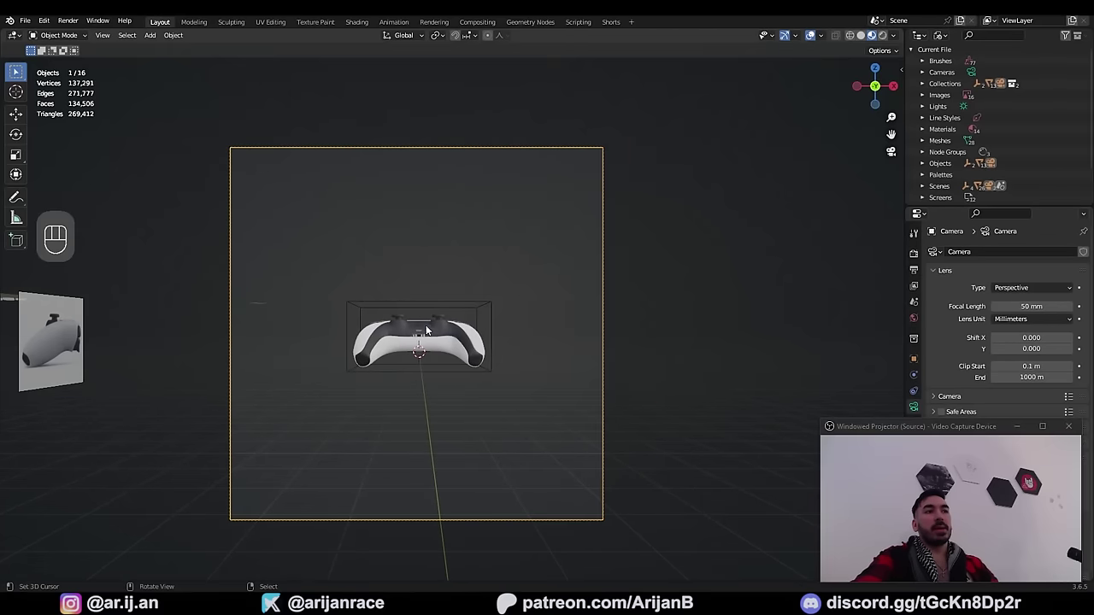
Step: Try a 13 mm focal length with the camera moved about 14.6 m along its local Z axis and rotated about X
drag(1031, 306, 1077, 306)
drag(1031, 306, 1075, 306)
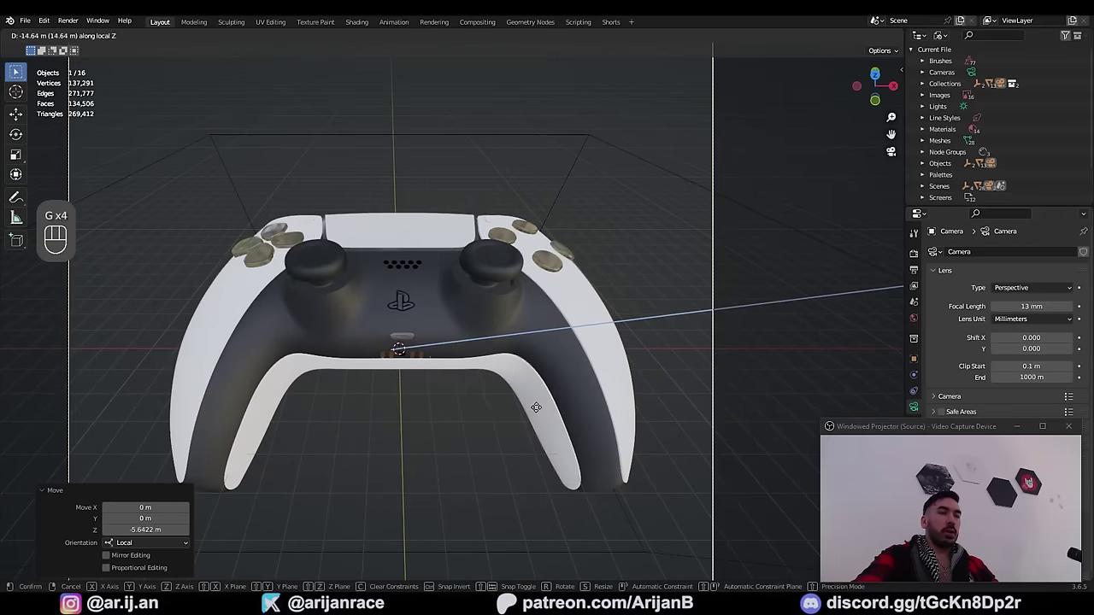
click(535, 409)
key(r)
key(x)
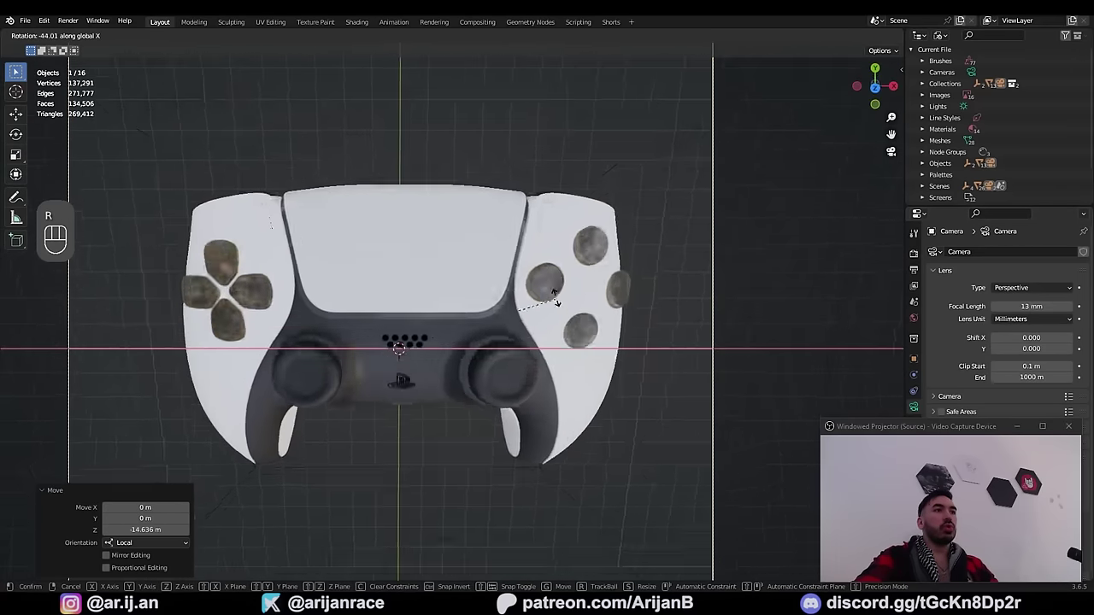
Step: Set the camera's focal length to 155 mm and move it back about 24.8 m along its local Z axis
drag(1032, 306, 1037, 306)
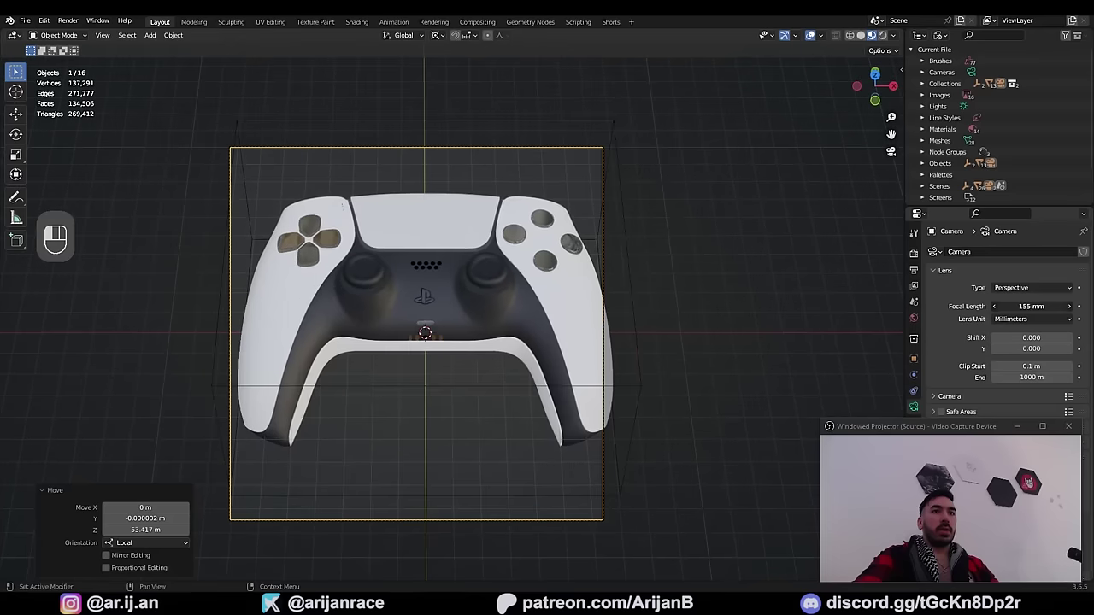
key(g)
key(z)
key(z)
click(500, 389)
Step: Rotate the camera about its local X axis to look down on the controller
key(r)
key(x)
key(x)
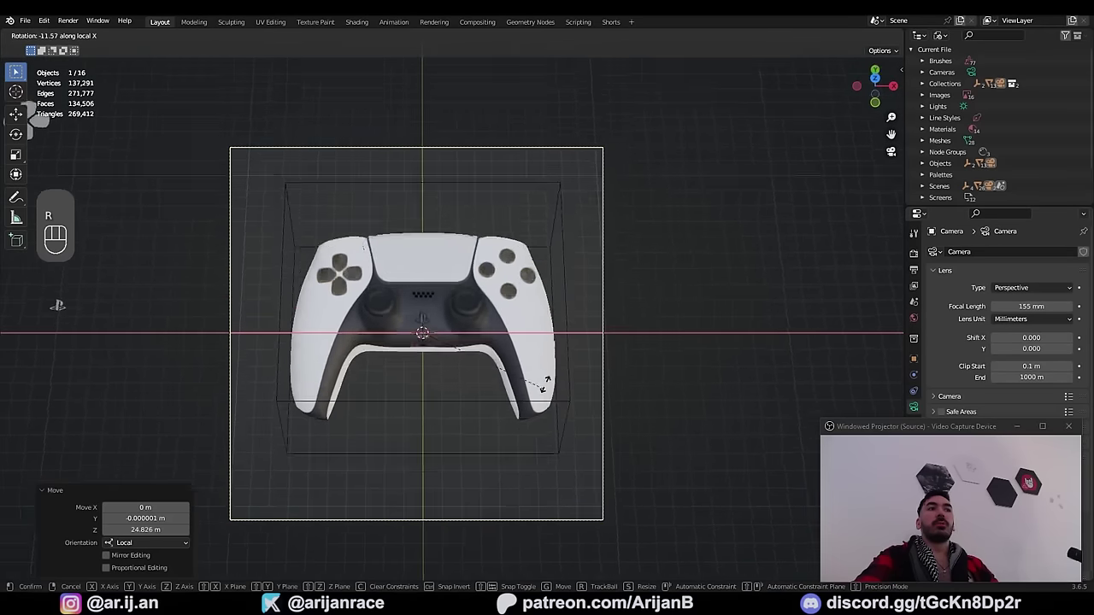
key(x)
key(x)
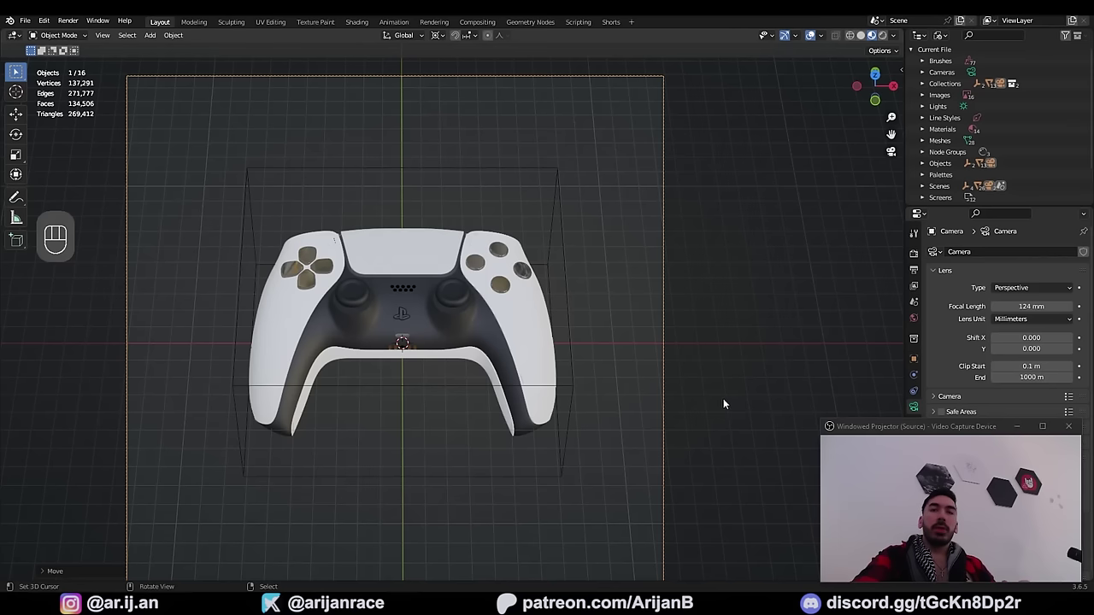
key(r)
key(x)
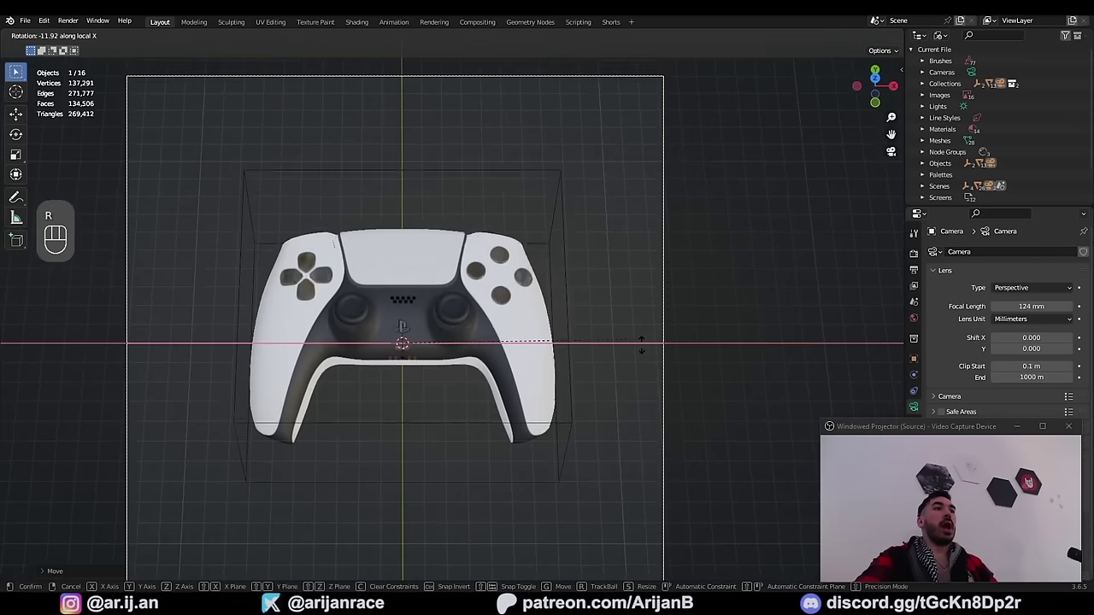
click(484, 458)
Step: Add an arrows empty at the controller's centre and scale it up beyond the controller
middle_drag(484, 453, 399, 335)
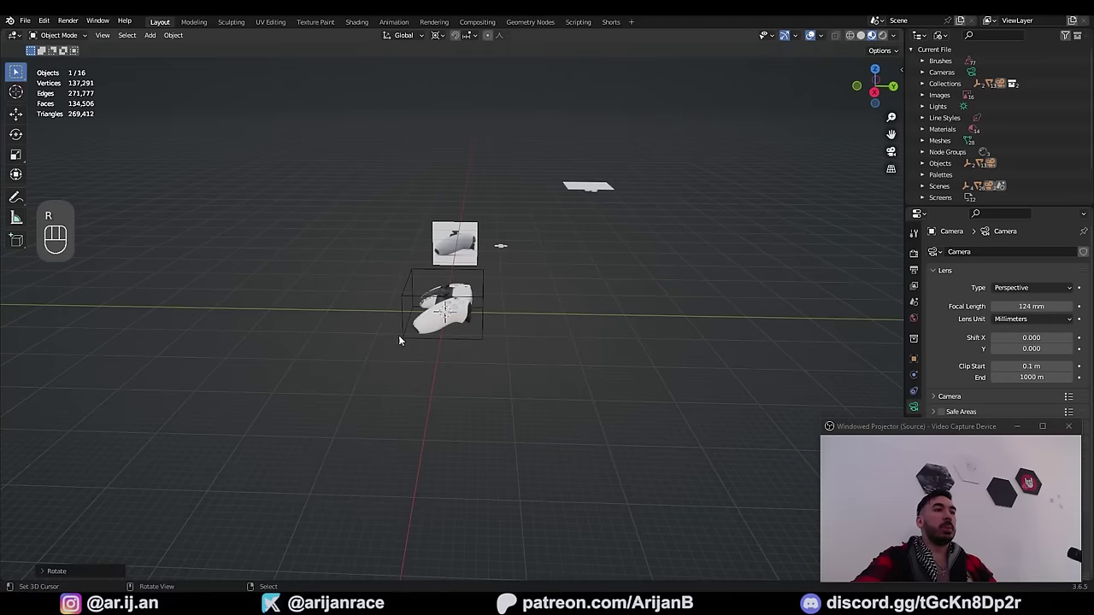
key(shift+a)
mouse_move(402, 342)
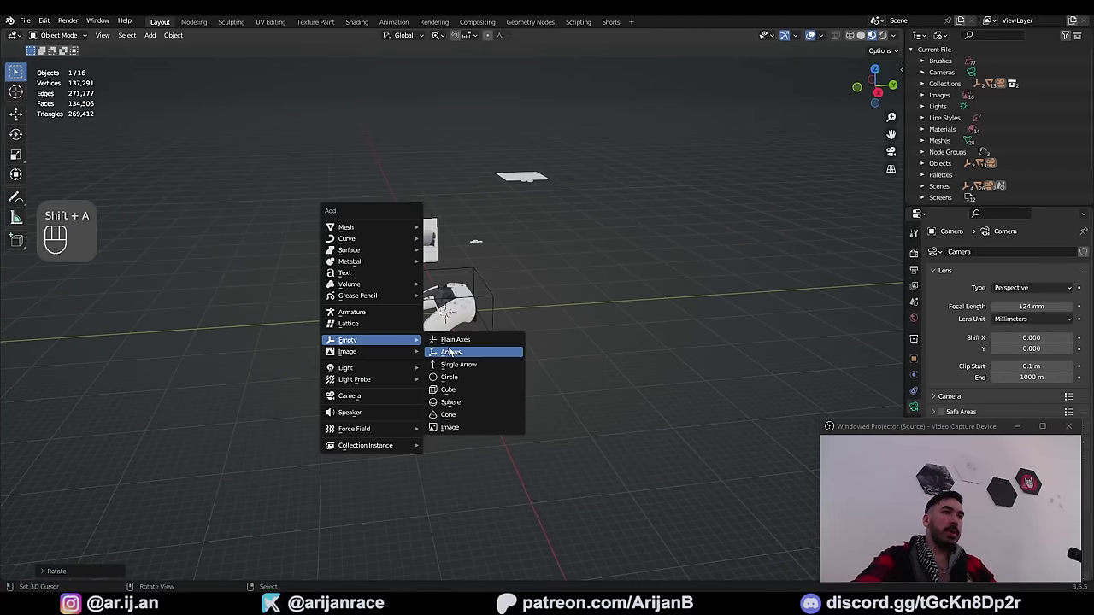
click(450, 351)
key(s)
click(601, 444)
key(s)
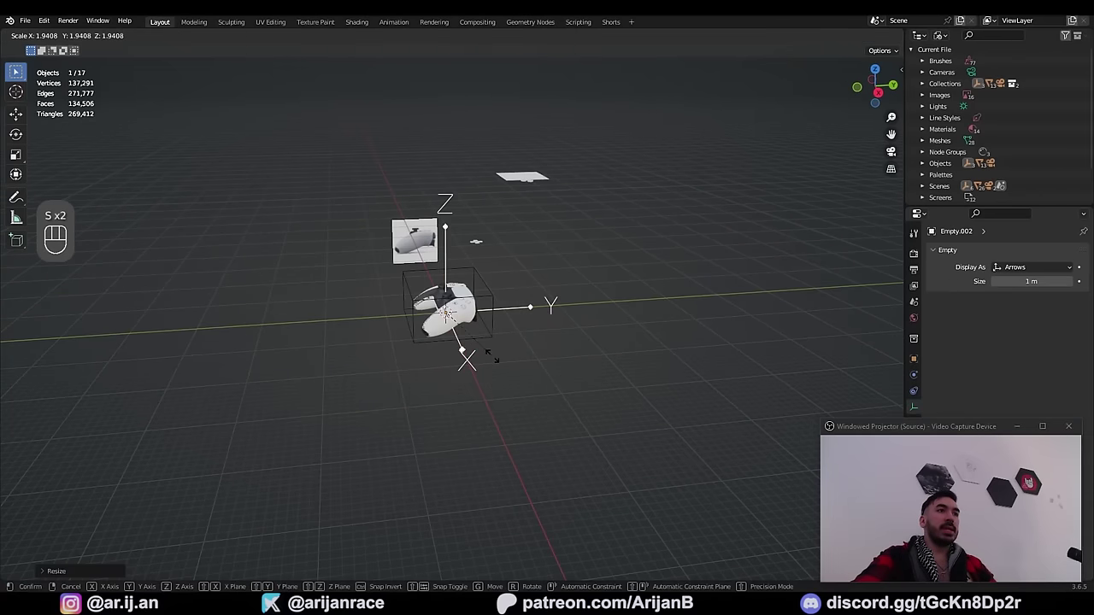
click(496, 363)
Step: Parent the camera to the arrows empty and select that empty
scroll(436, 330, down, 3)
shift+middle_drag(353, 330, 435, 337)
right_click(213, 351)
scroll(513, 308, up, 2)
shift+click(637, 323)
key(ctrl+p)
click(632, 320)
right_click(612, 318)
scroll(619, 354, down, 2)
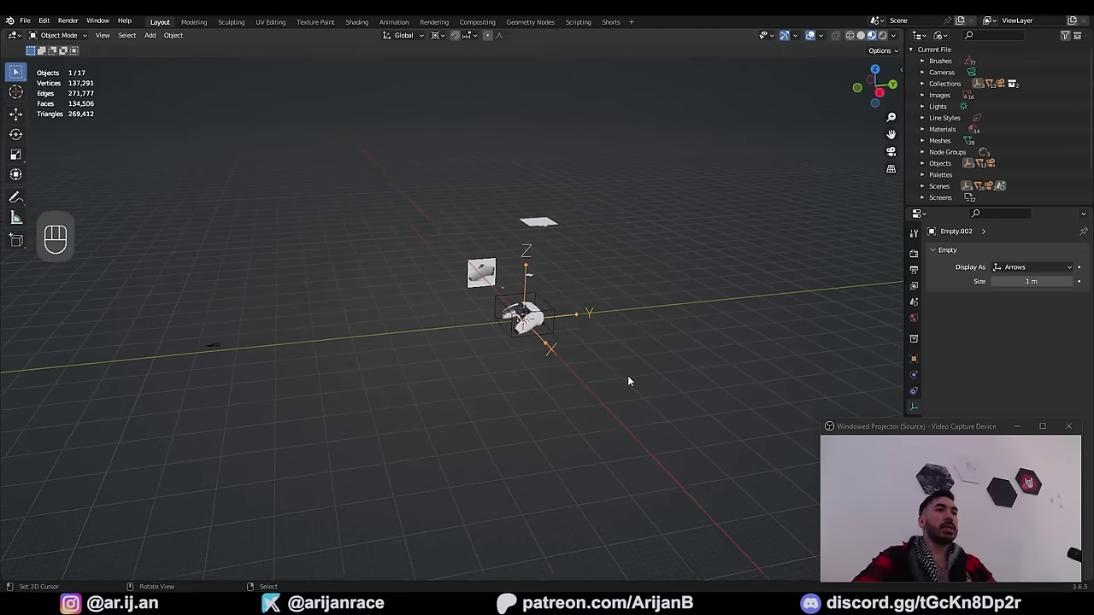
Step: Test rotating the arrows empty about X, and look at the controller through the camera
key(r)
key(x)
right_click(578, 391)
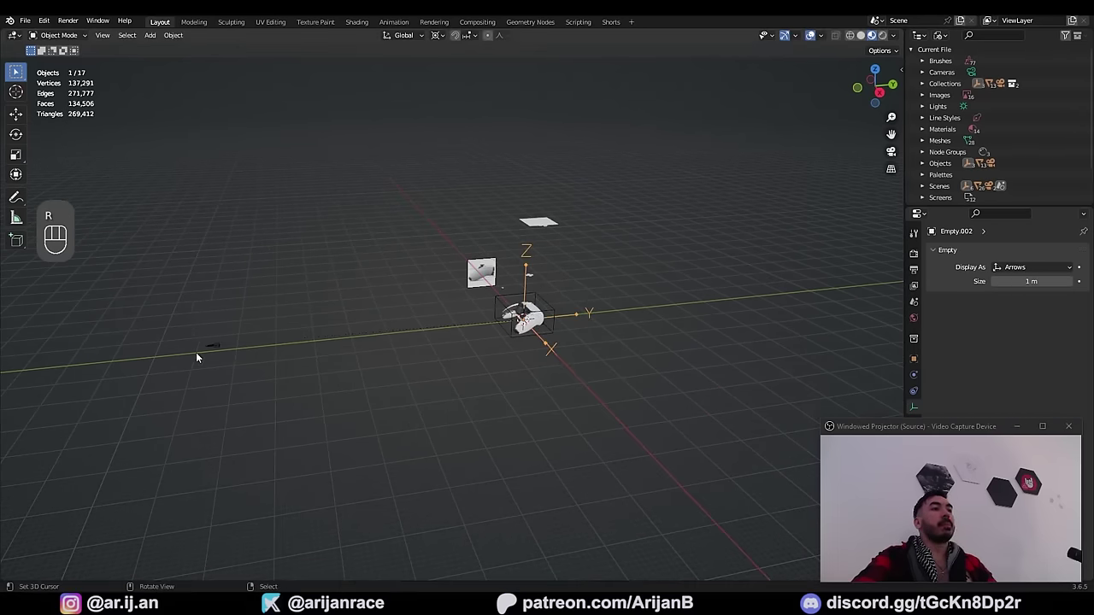
middle_drag(189, 356, 368, 389)
key(KP_0)
right_click(602, 317)
right_click(630, 347)
right_click(610, 332)
right_click(591, 312)
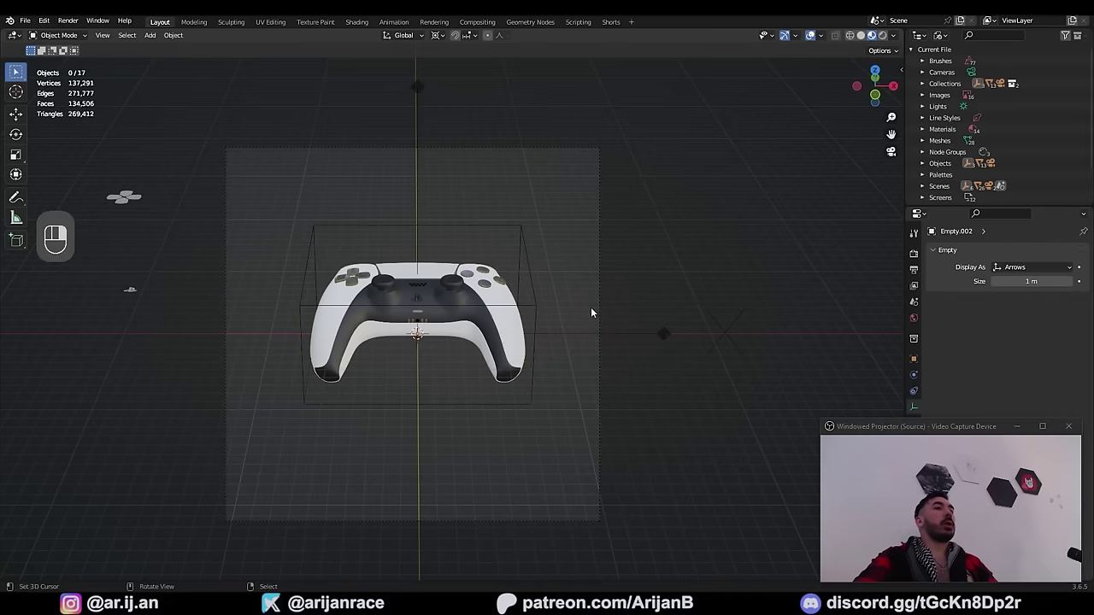
Step: Test rotating the cube empty about the X axis in the camera view
click(596, 308)
click(527, 270)
key(g)
key(r)
key(x)
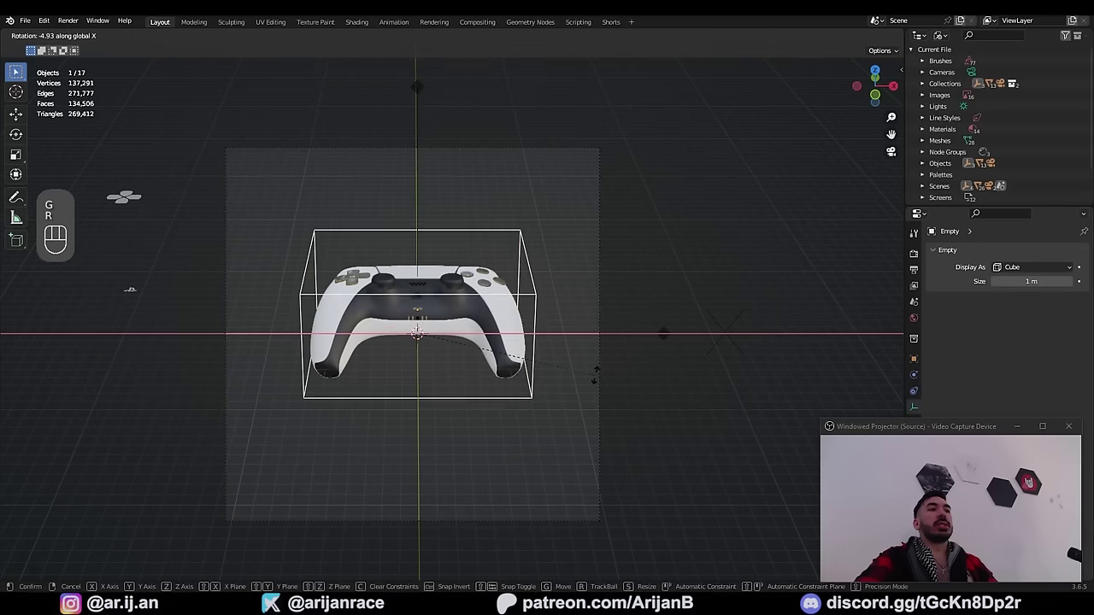
right_click(598, 299)
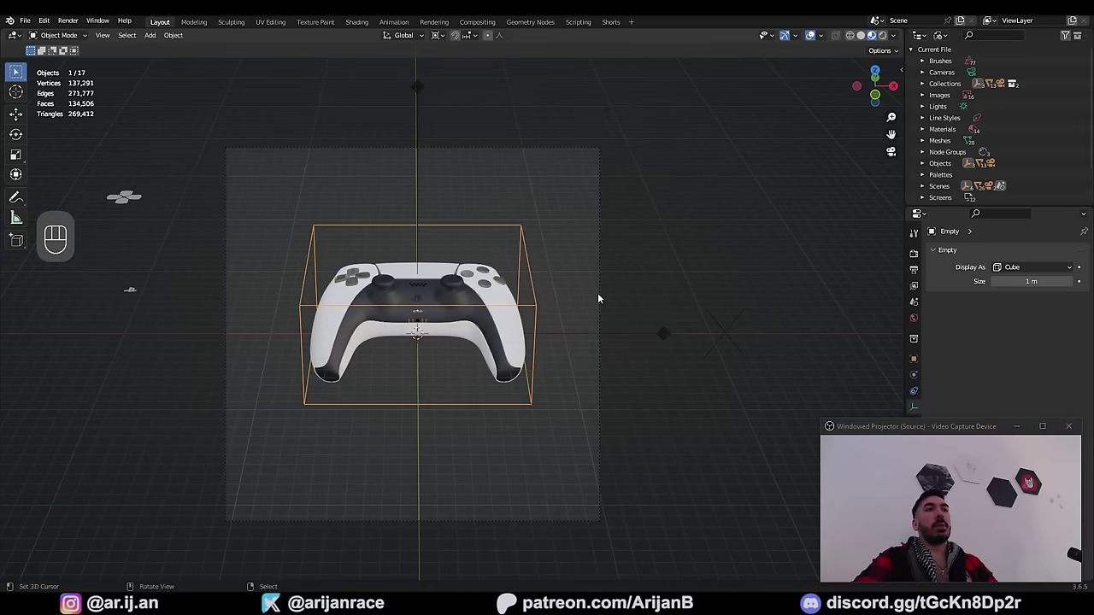
Step: Open the Animation workspace and insert a Location & Rotation keyframe for the cube empty at frame 0
click(599, 298)
scroll(578, 319, up, 1)
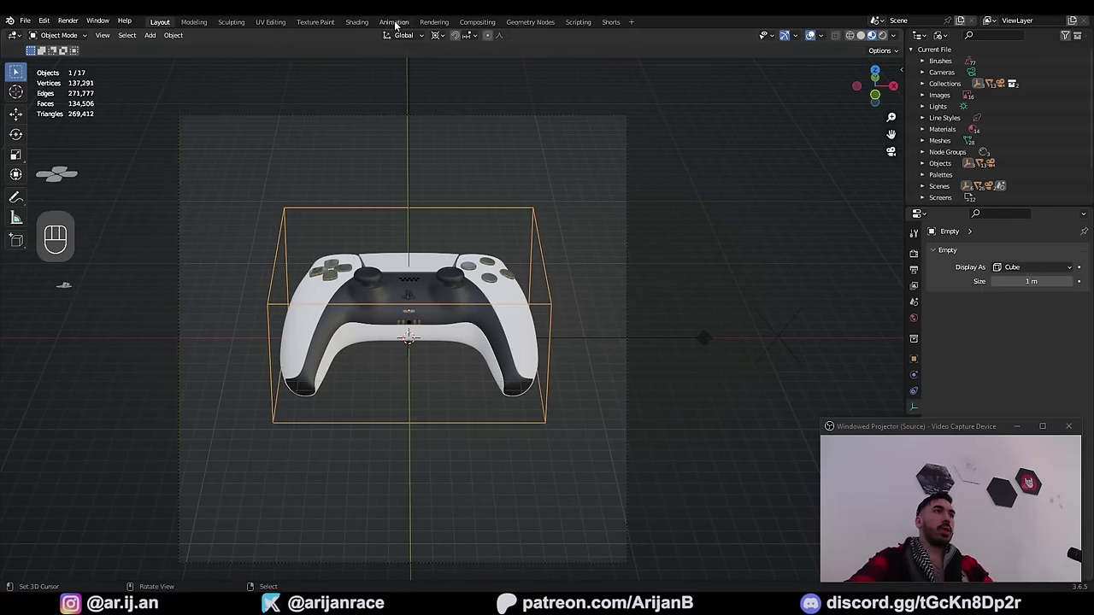
click(395, 22)
click(259, 453)
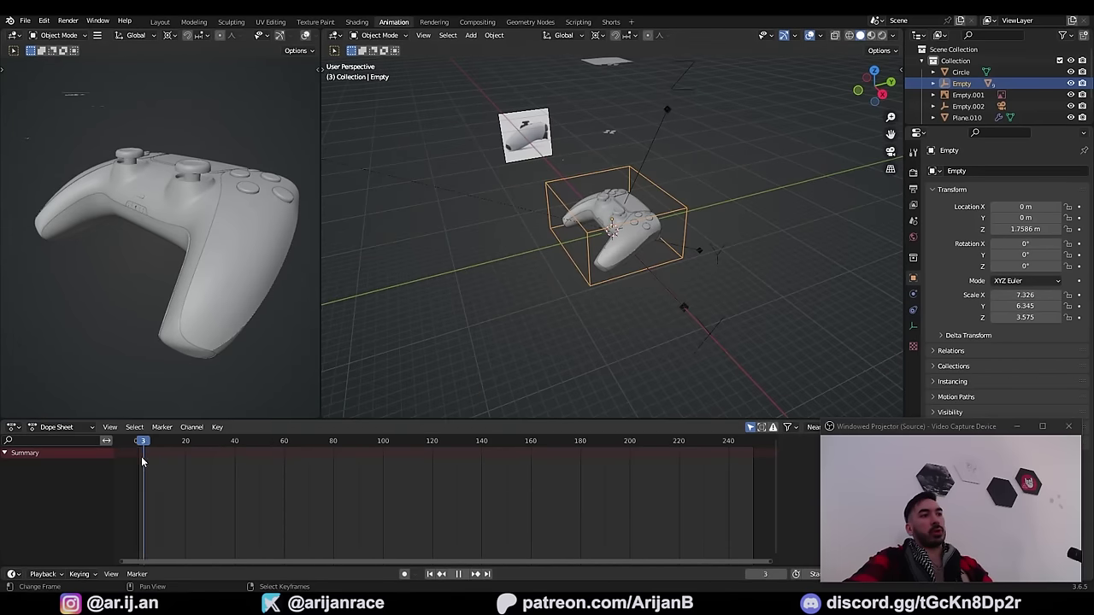
middle_drag(681, 314, 638, 288)
scroll(638, 288, down, 1)
key(i)
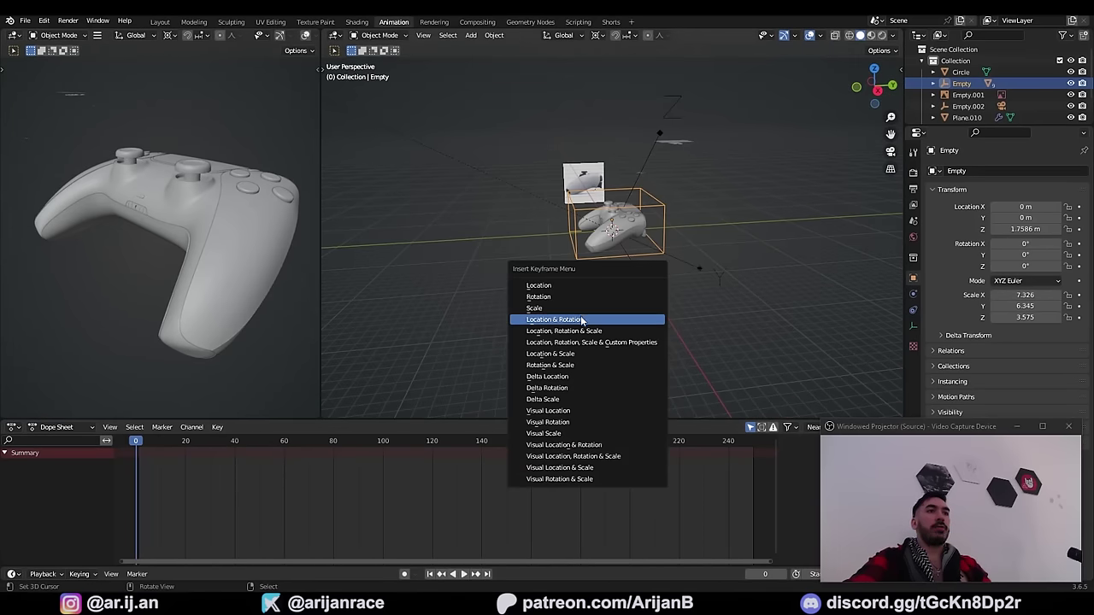
click(582, 319)
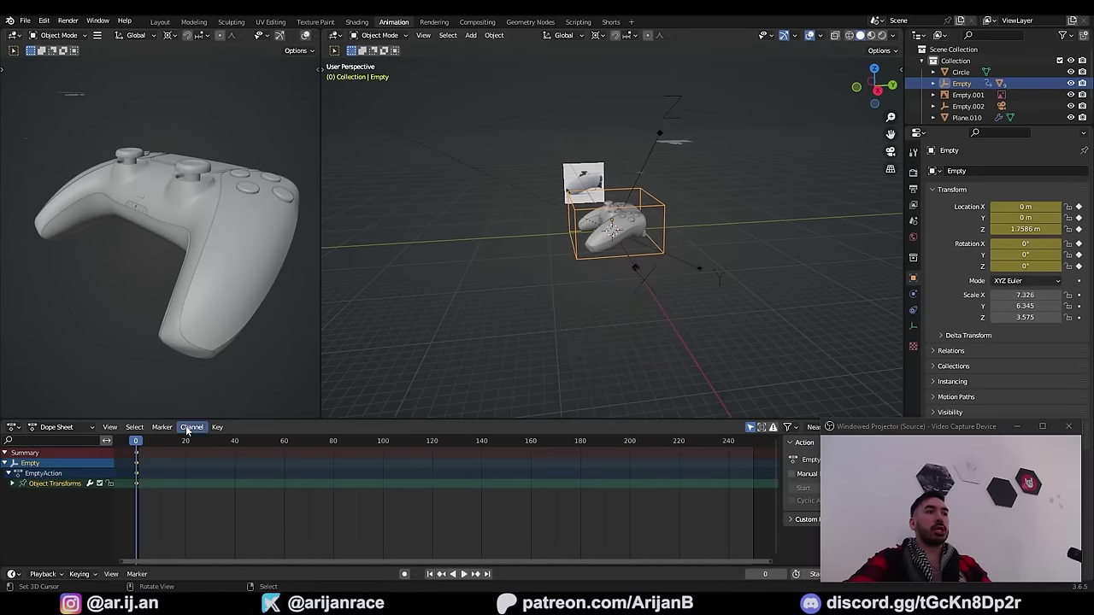
click(5, 454)
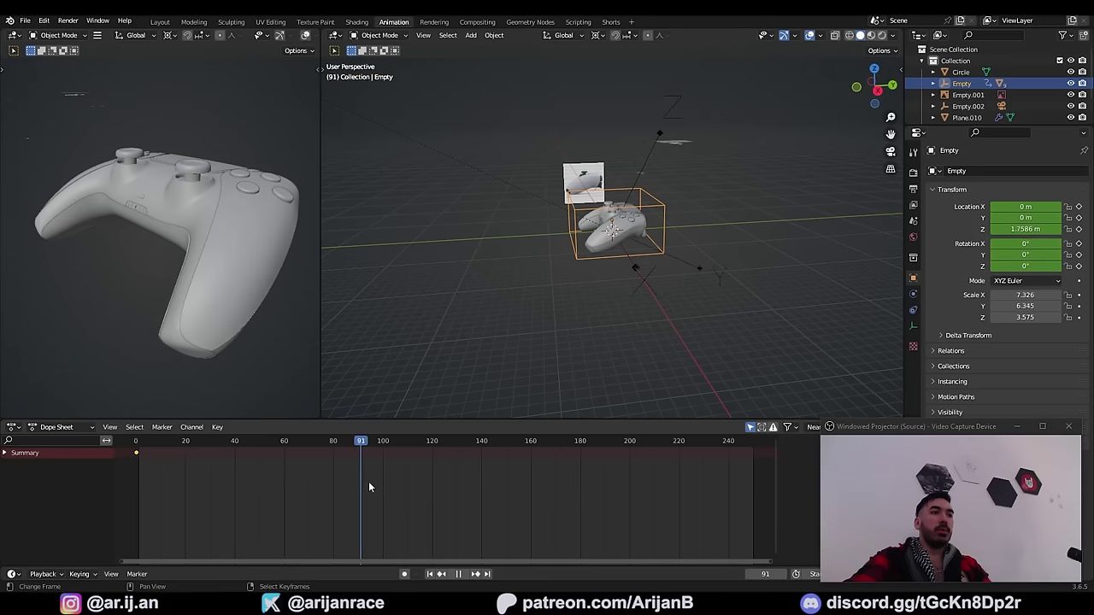
Step: At frame 120, rotate the cube empty about 70° around X and insert a Location & Rotation keyframe
drag(428, 487, 434, 486)
middle_drag(658, 355, 642, 357)
scroll(642, 357, down, 2)
key(r)
key(x)
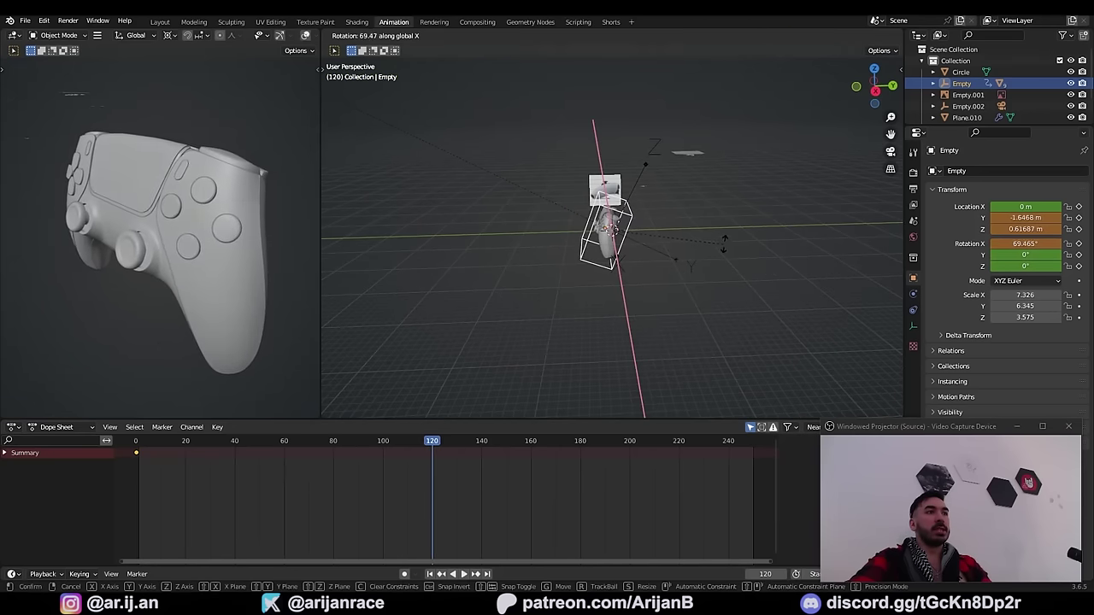
click(589, 272)
middle_drag(589, 272, 679, 306)
key(i)
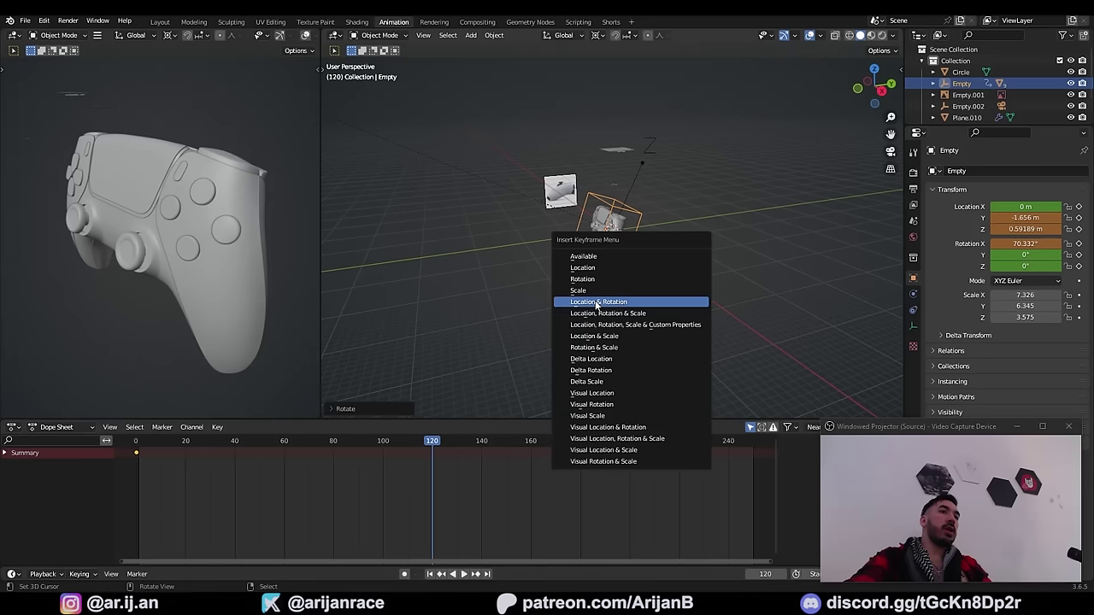
click(597, 301)
Step: Return to frame 0 and preview the controller's rotation animation
click(141, 450)
key(space)
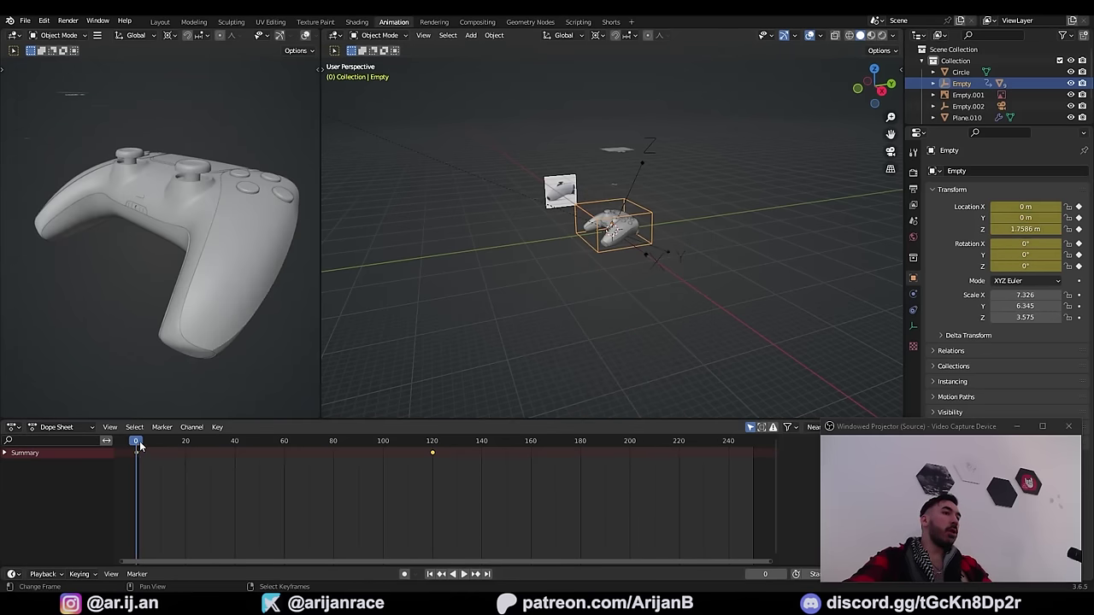
middle_drag(613, 293, 793, 289)
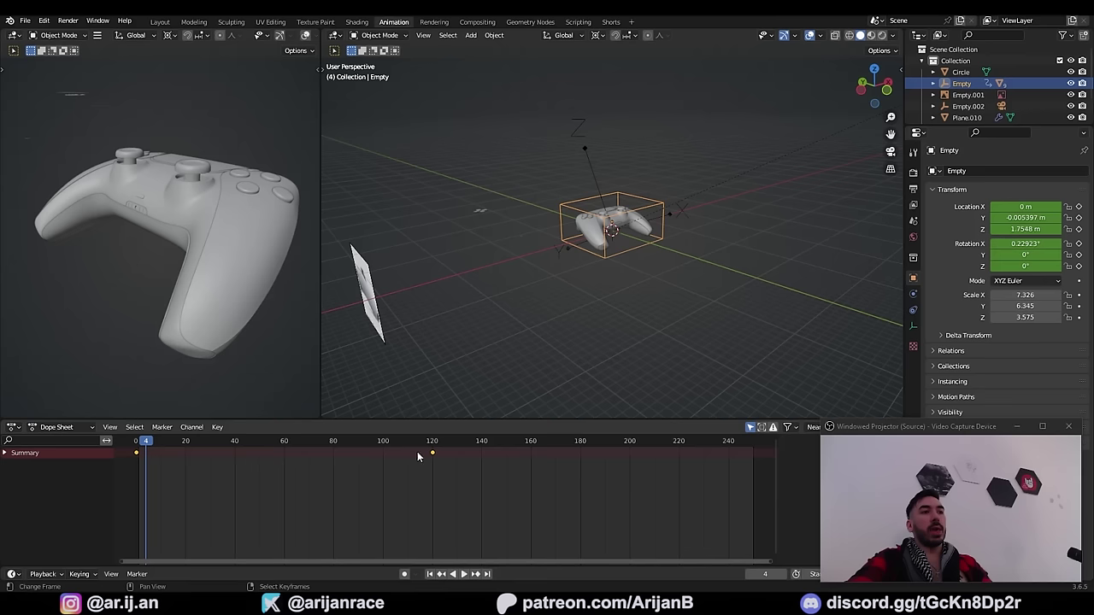
Step: Set both of the cube empty's keyframes to Linear interpolation and play the animation
drag(455, 490, 116, 435)
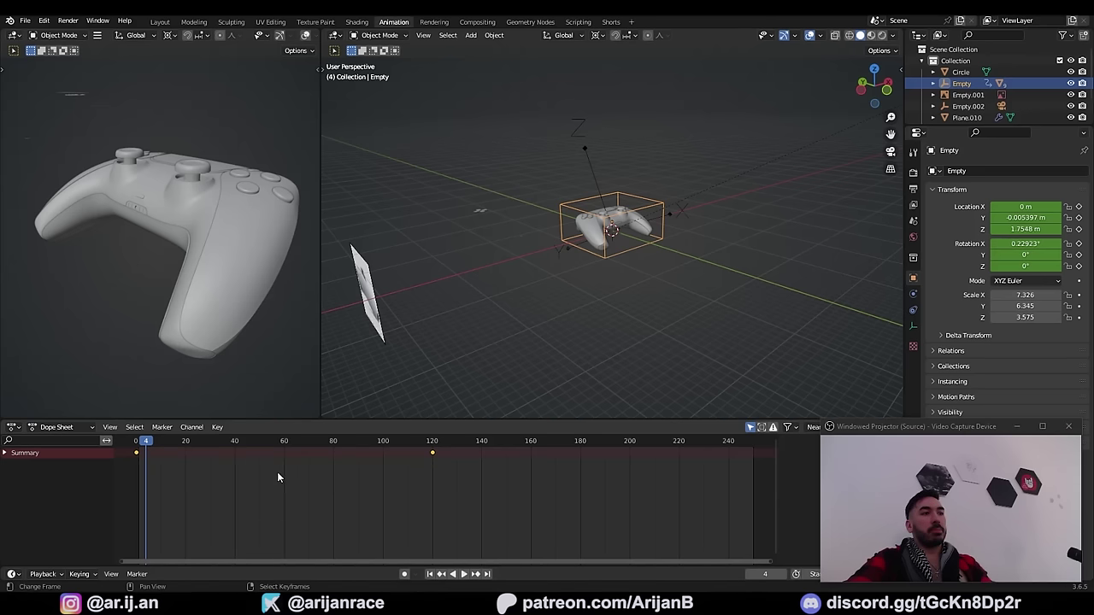
key(t)
click(74, 511)
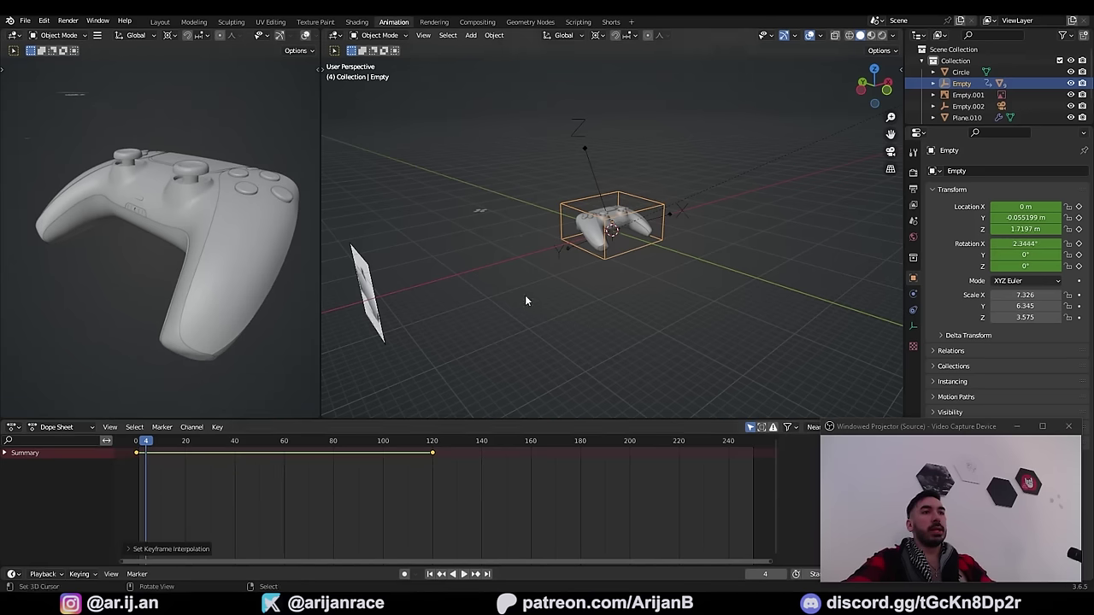
key(space)
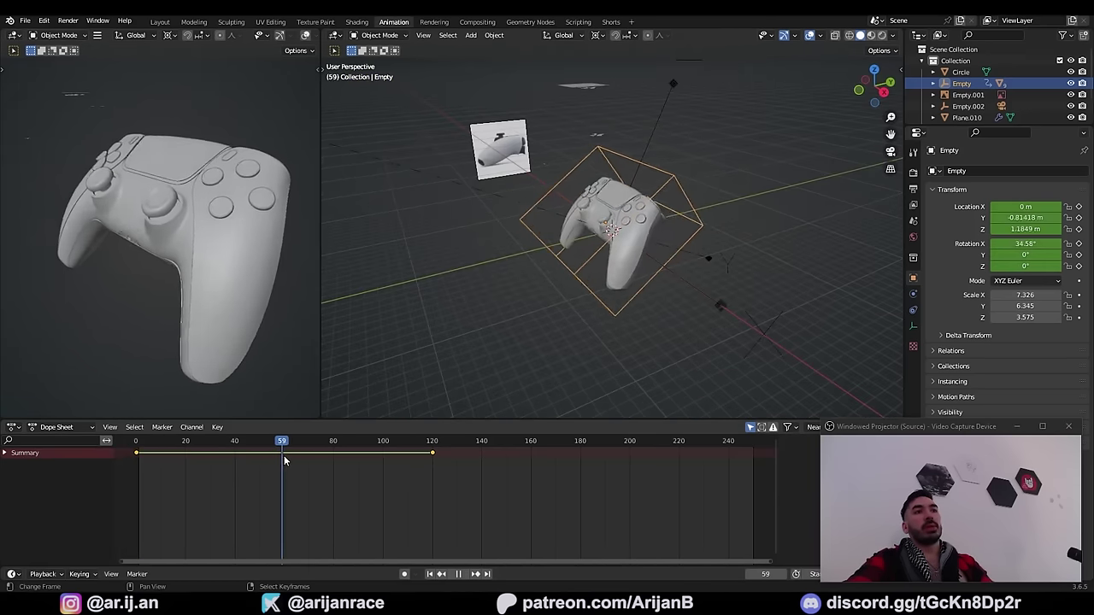
key(Escape)
Step: Switch the cube empty's keyframes to Bezier interpolation and play the animation from frame 0 to compare
key(t)
click(142, 454)
key(Left)
key(t)
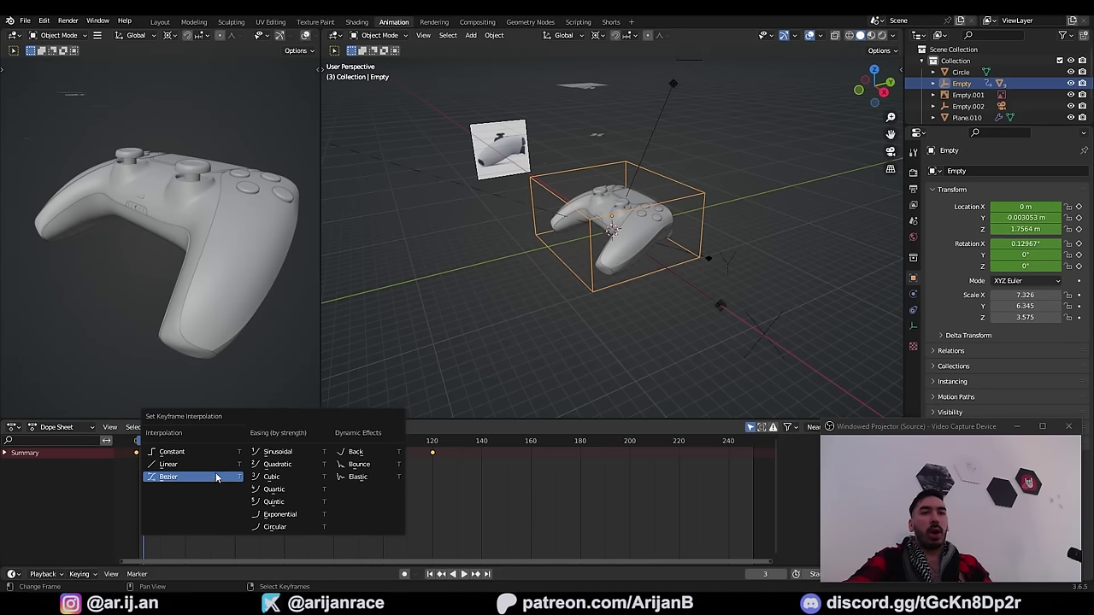
click(221, 477)
key(shift+Left)
key(t)
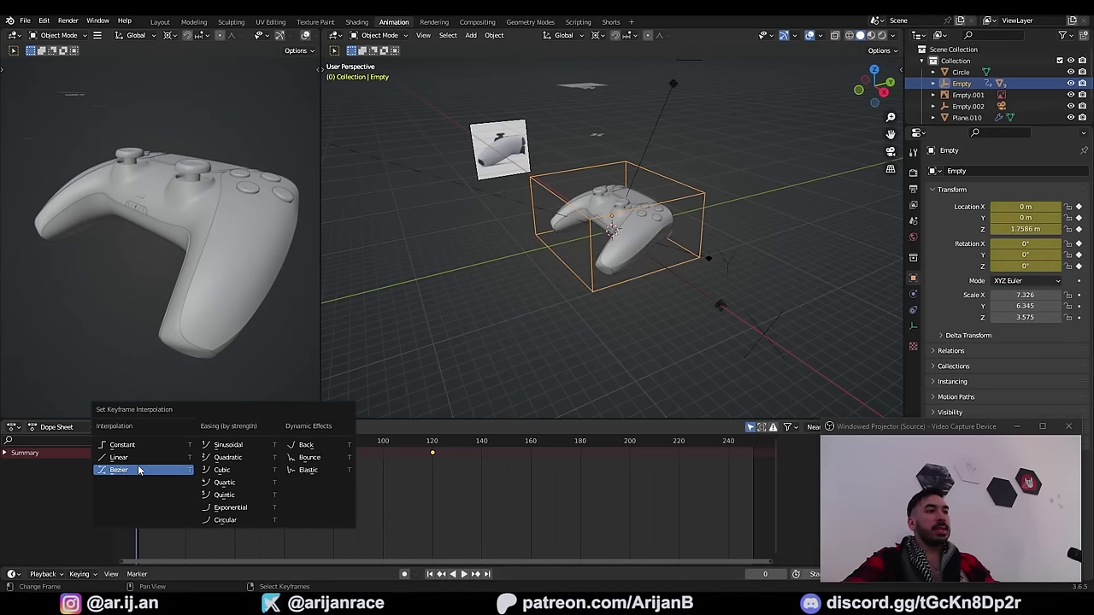
click(108, 476)
key(space)
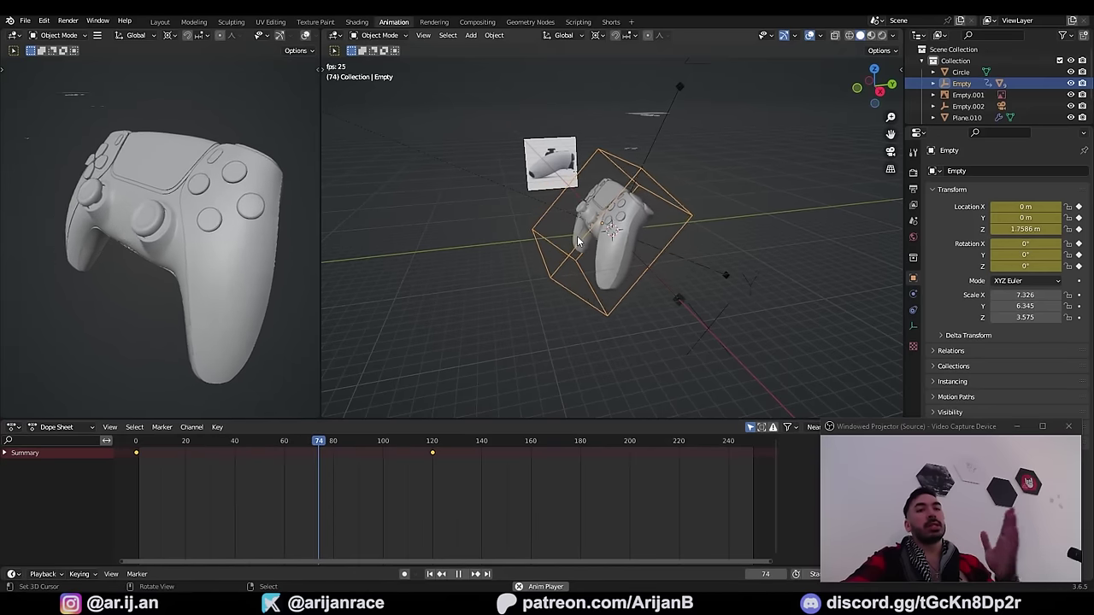
Step: Return the cube empty's keyframes to Linear interpolation and replay the animation, ending in the camera view
key(Escape)
key(space)
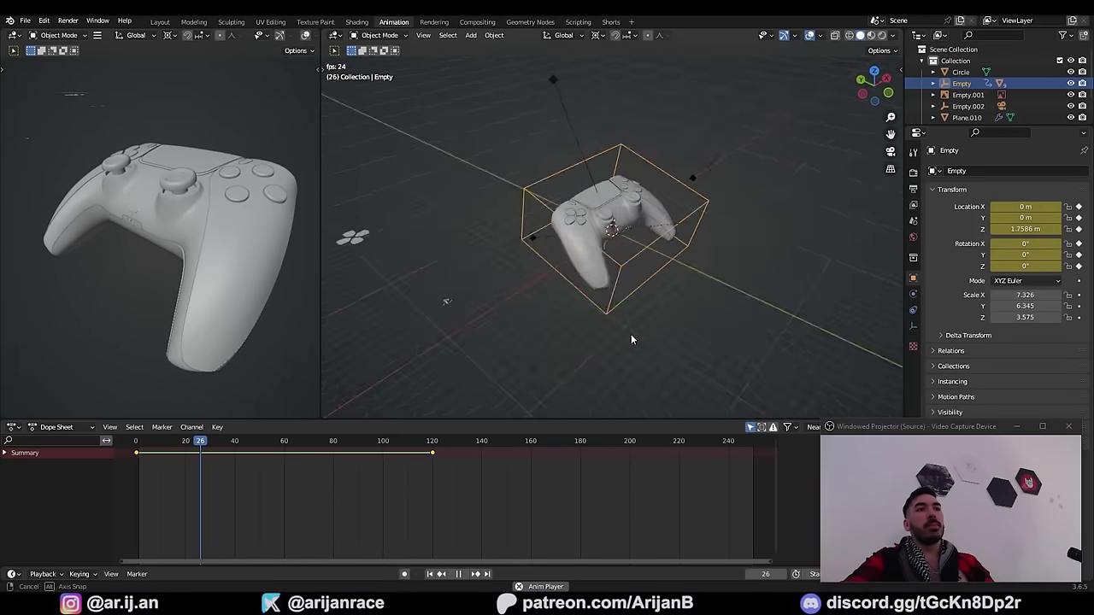
key(Escape)
key(KP_0)
key(r)
key(x)
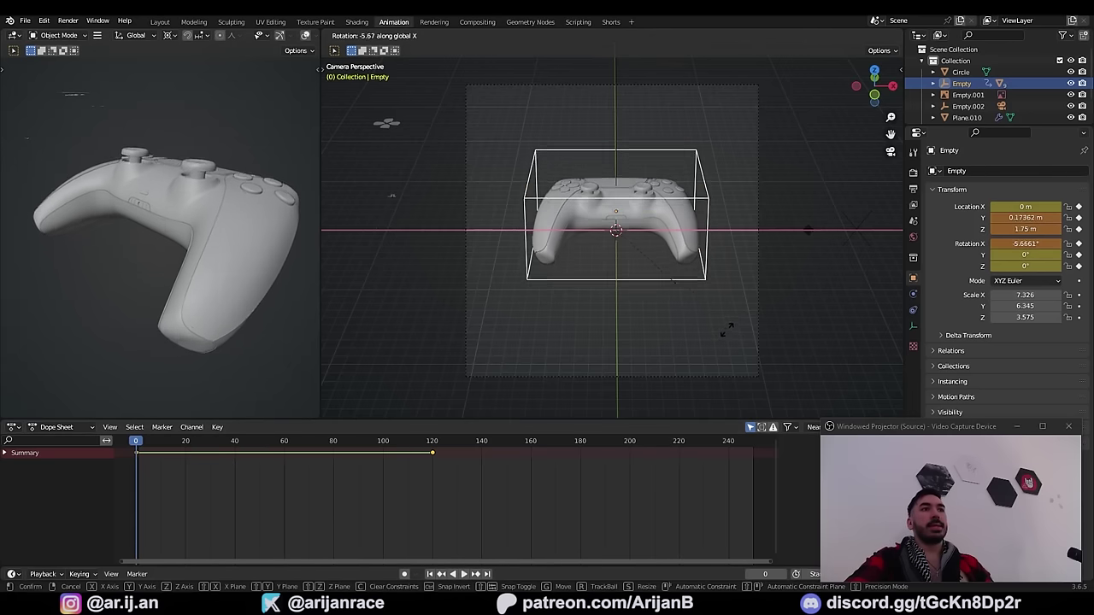
key(Escape)
key(space)
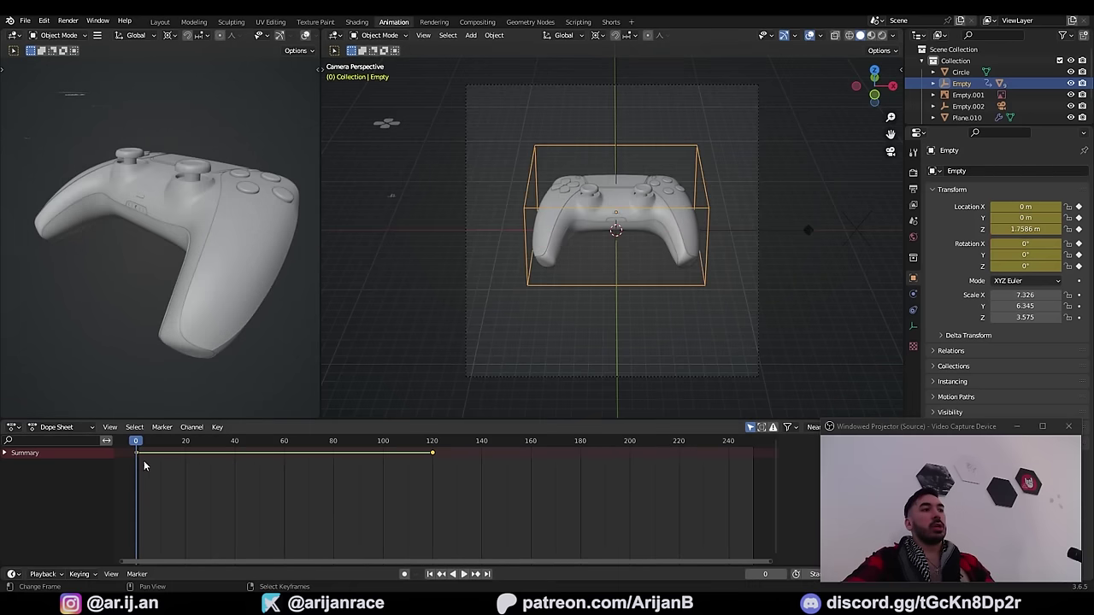
Step: At frame 0, tilt the cube empty slightly backward around X, replace its Location & Rotation keyframe and play the animation
click(137, 442)
key(r)
key(x)
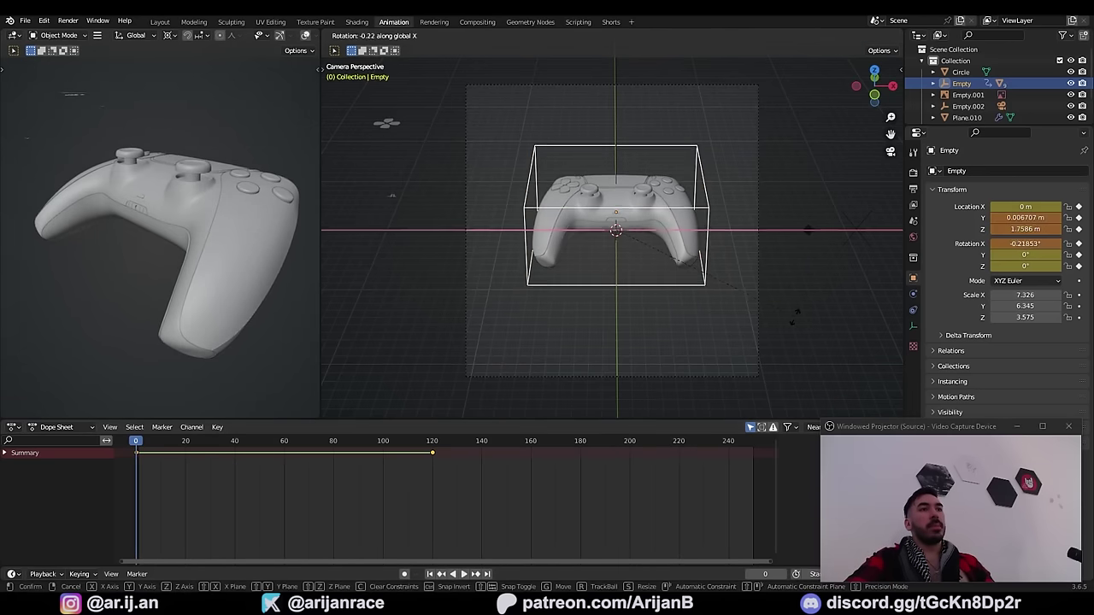
click(730, 315)
key(i)
click(543, 289)
key(space)
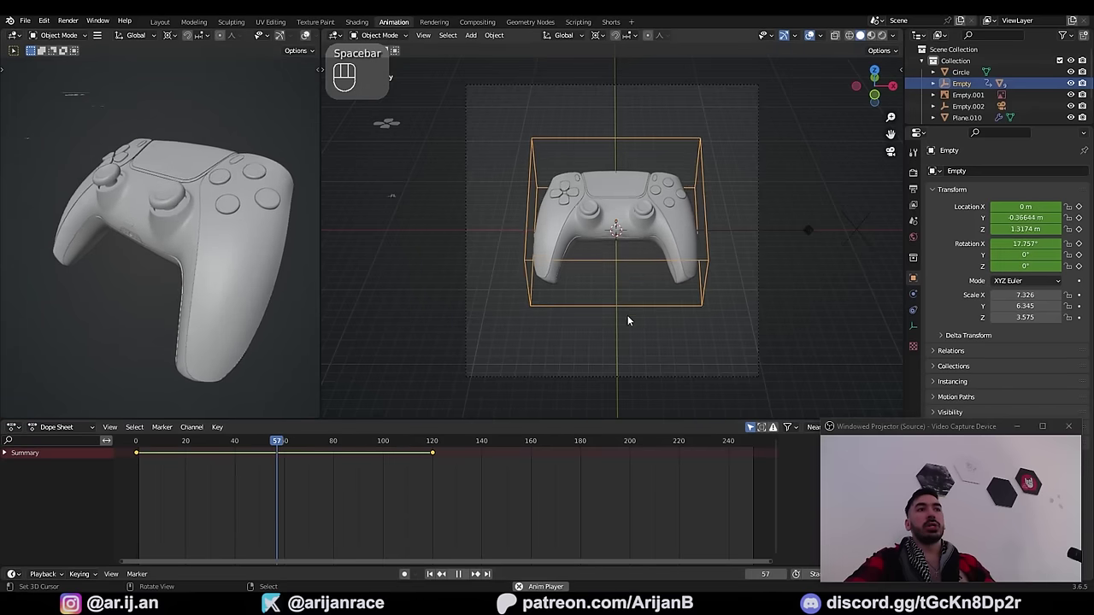
Step: Select the camera and, at frame 0, move it back about 5 m along its local Z axis
right_click(695, 374)
drag(196, 448, 131, 452)
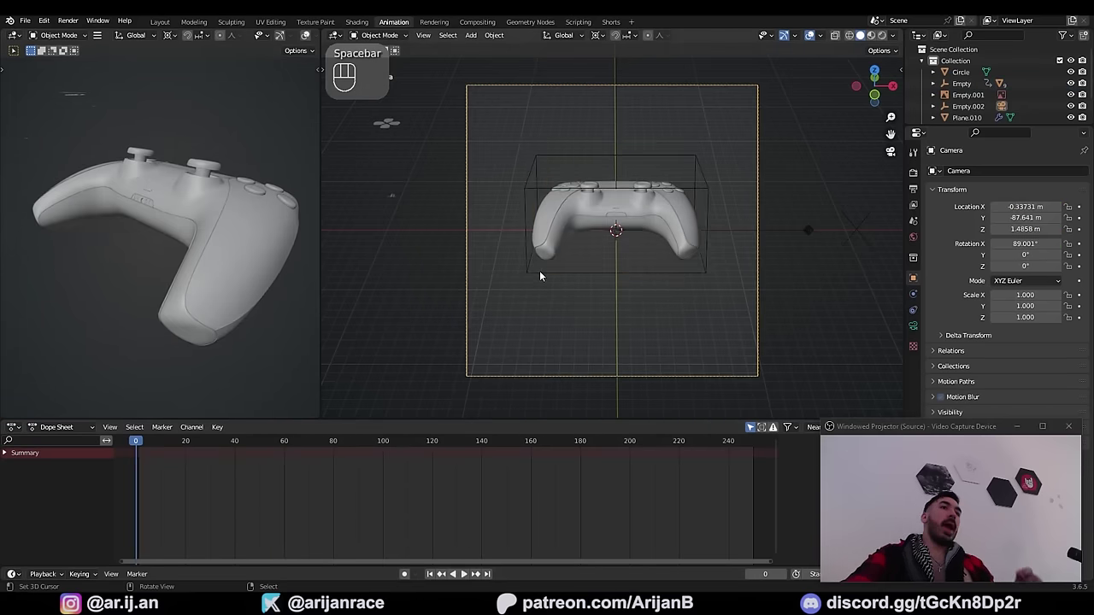
key(g)
key(z)
key(z)
click(549, 243)
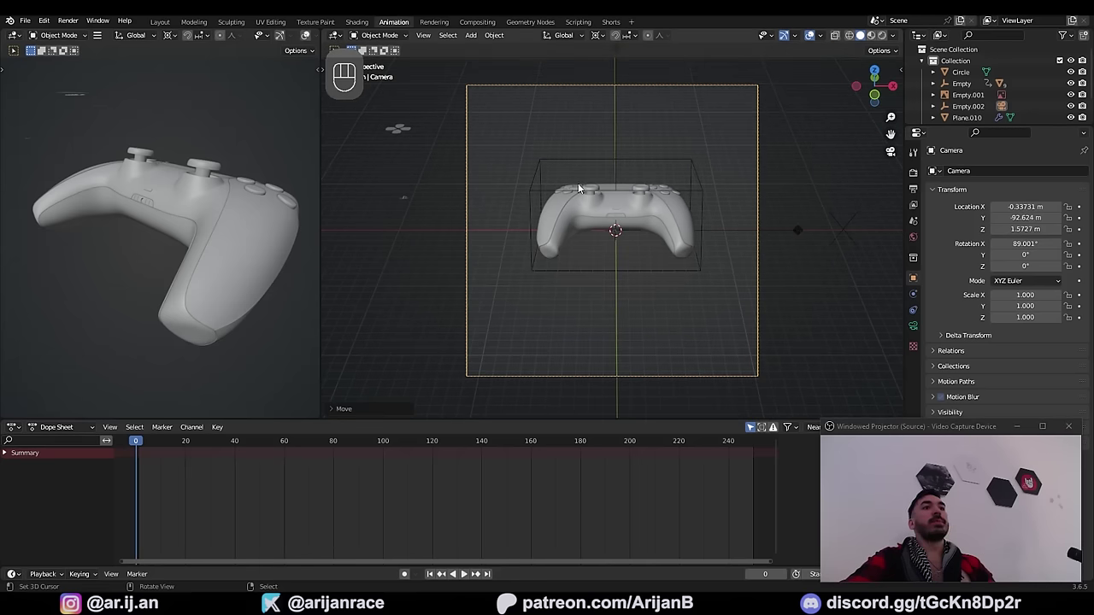
Step: Keyframe the camera's focal length at 124 mm on frame 0 and 164 mm on frame 120
click(913, 326)
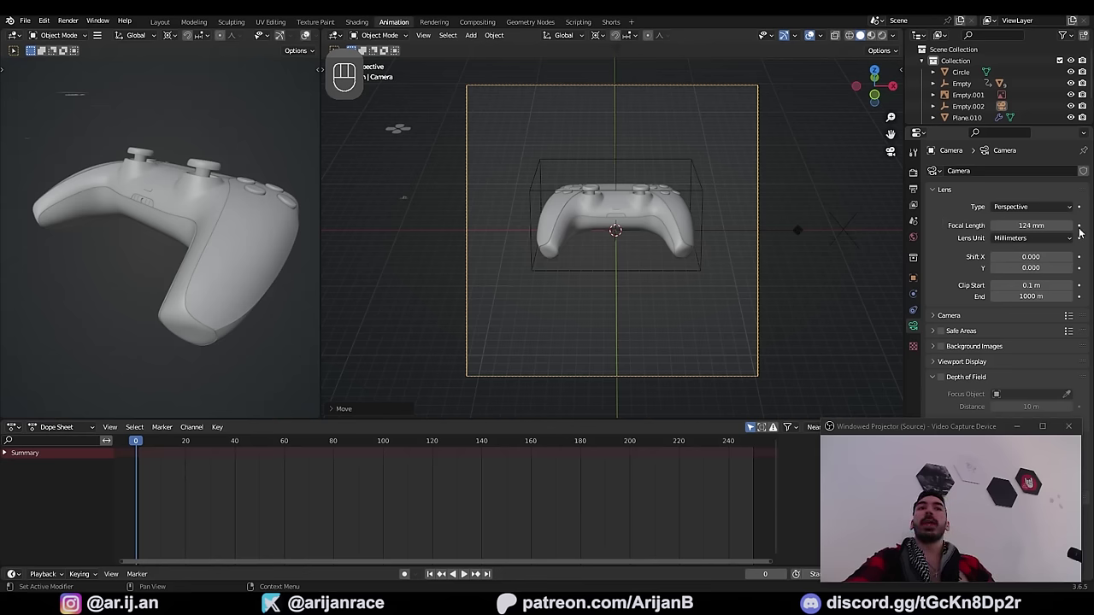
drag(133, 443, 432, 452)
drag(1076, 226, 1075, 227)
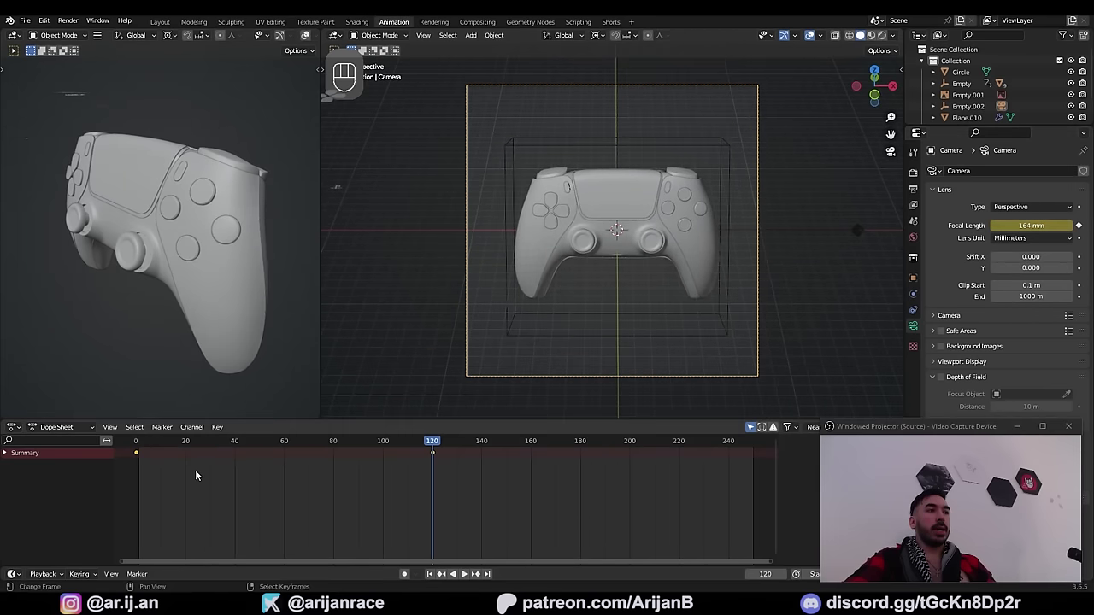
Step: Set the focal length keyframes to Linear interpolation and play the combined zoom and rotation
key(t)
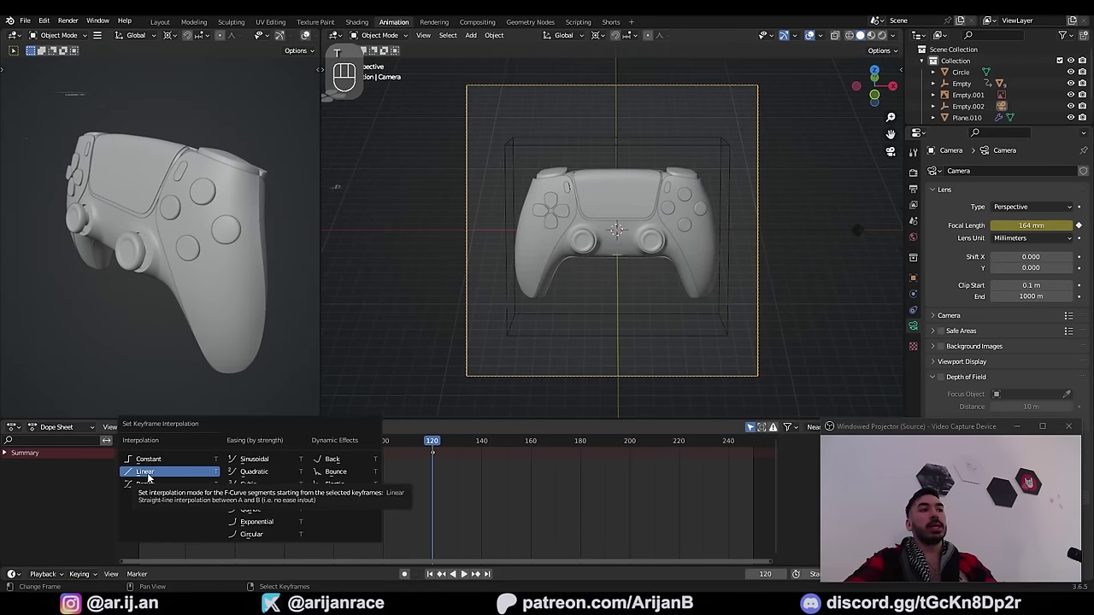
click(147, 473)
key(space)
key(space)
key(space)
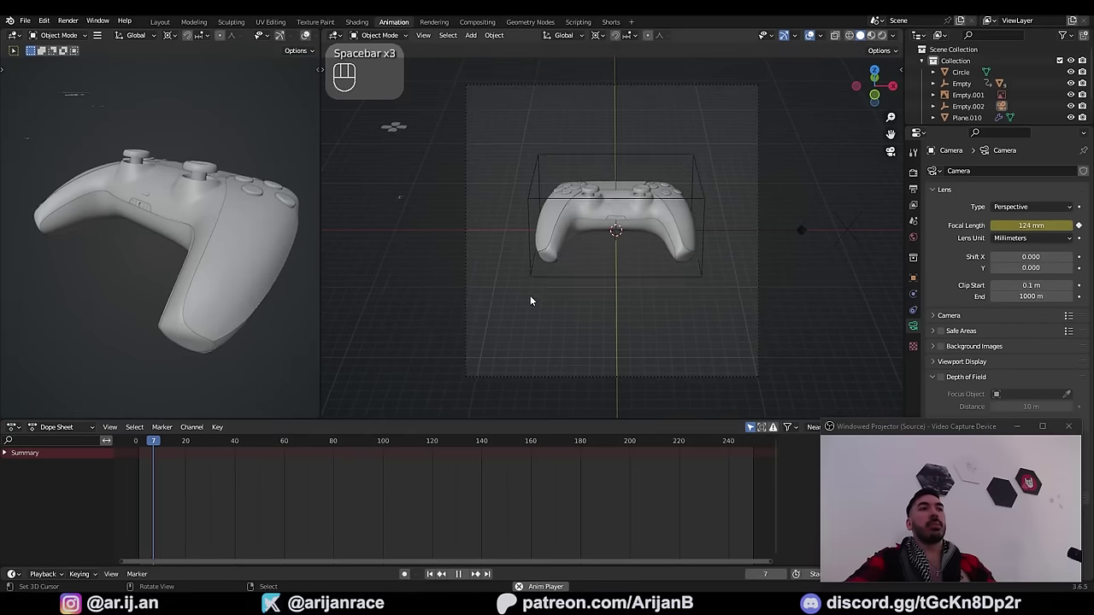
Step: Display the scene in Material Preview and select all objects so all their keyframes are shown
scroll(788, 324, up, 1)
shift+middle_drag(788, 324, 761, 315)
scroll(762, 316, up, 1)
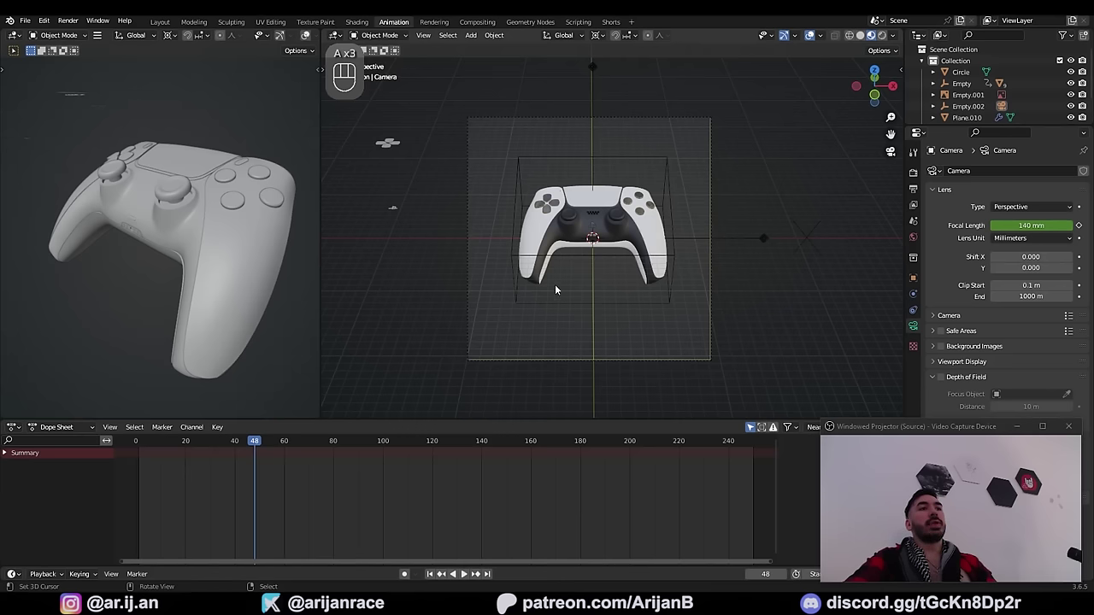
key(a)
key(a)
key(w)
key(a)
key(a)
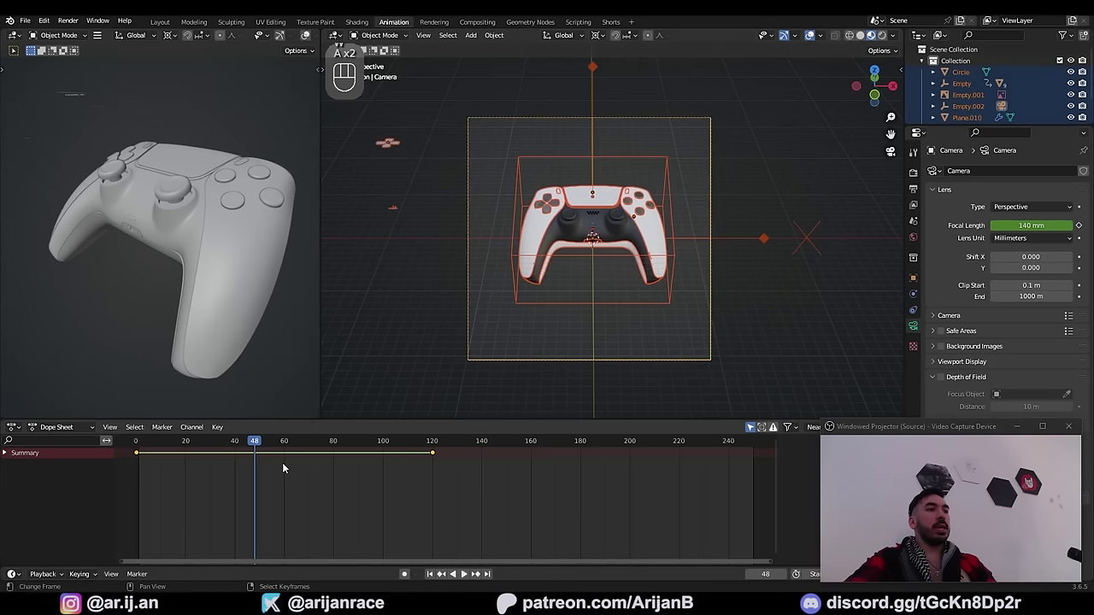
Step: Select all keyframes and scale them from frame 0 so the last ones land at about frame 233
key(a)
key(a)
drag(275, 448, 133, 458)
scroll(203, 479, down, 3)
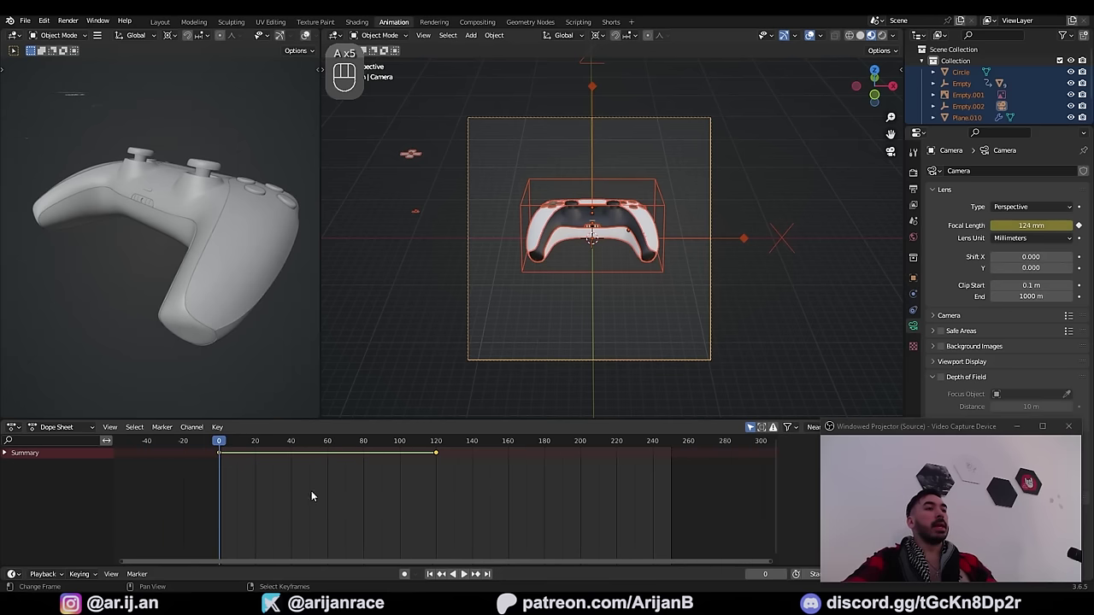
key(s)
click(441, 531)
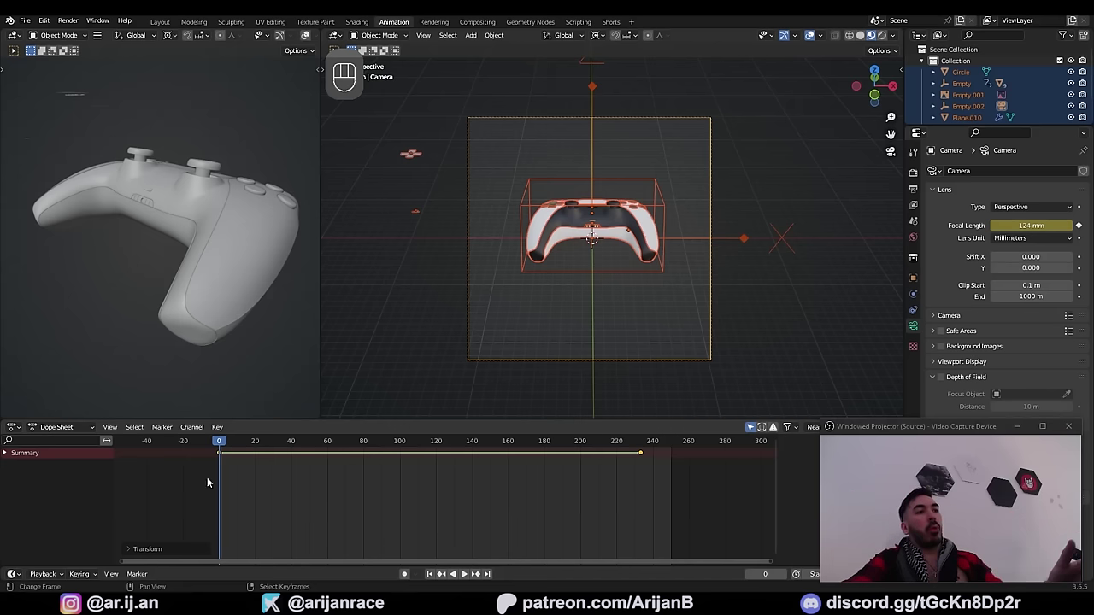
Step: Play and scrub through the slowed animation, and adjust the scene's end frame to shorten the playback range
key(space)
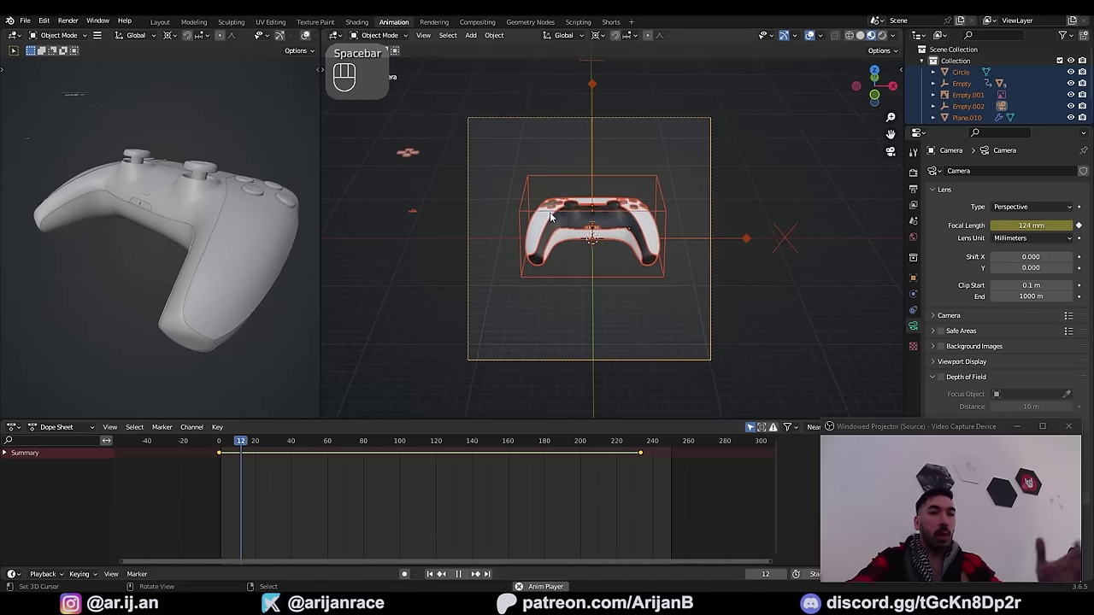
click(430, 443)
drag(430, 447, 524, 448)
drag(882, 432, 833, 221)
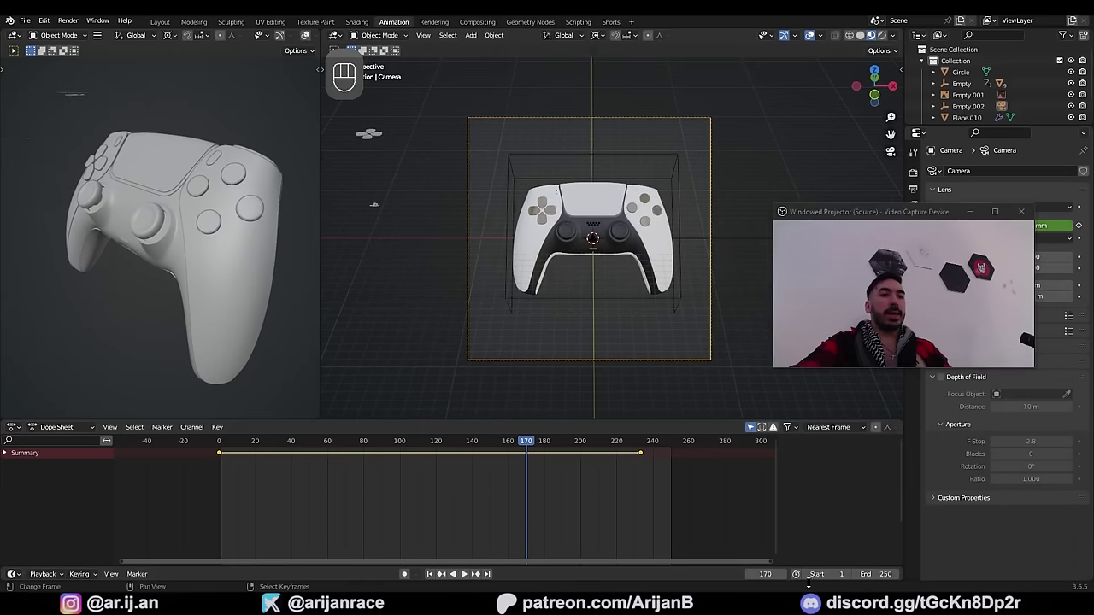
drag(886, 574, 871, 575)
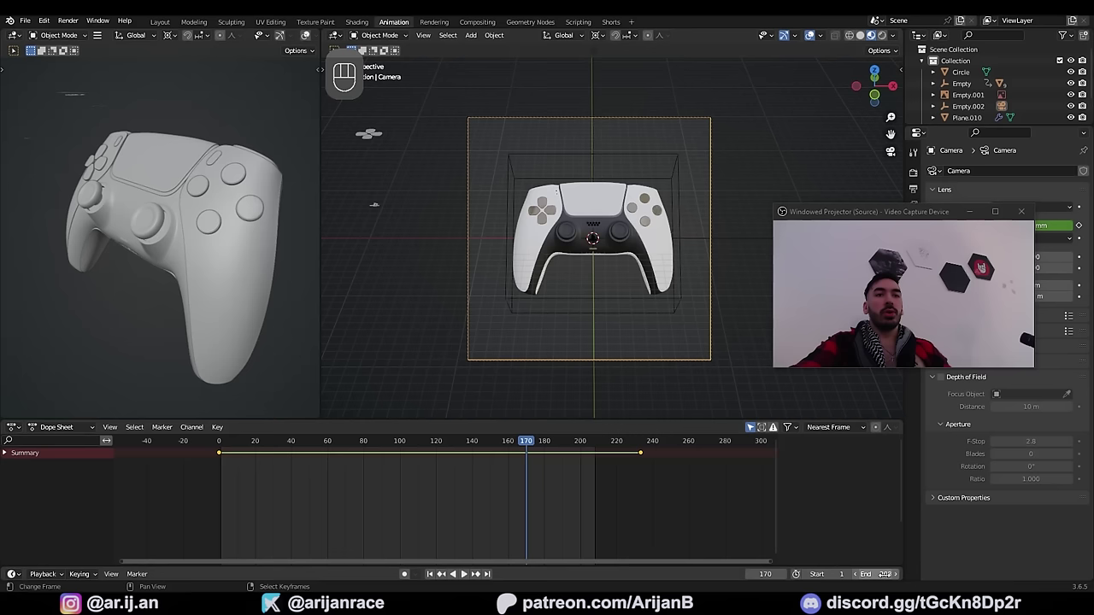
text(0)
key(Return)
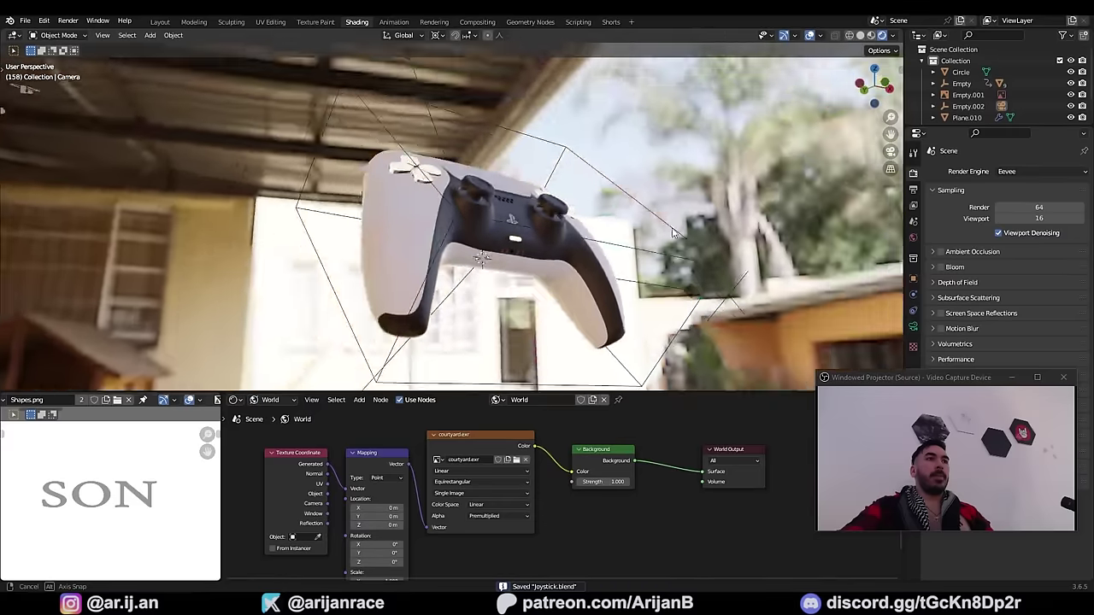
Step: Examine the rendered controller and its touchpad from several angles and save the file
middle_drag(479, 256, 484, 330)
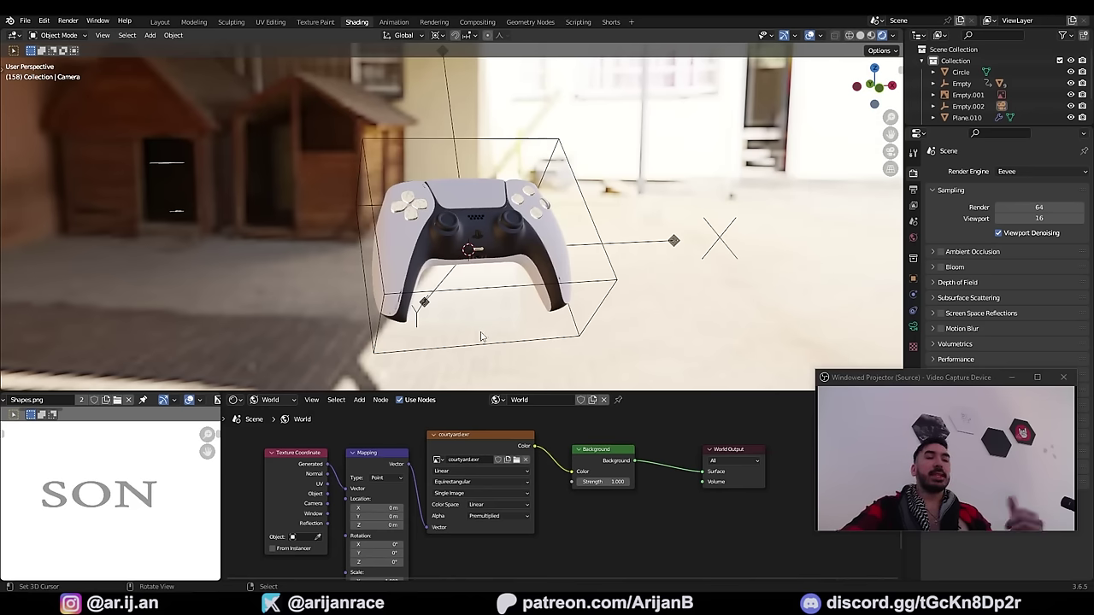
scroll(439, 190, up, 1)
right_click(439, 189)
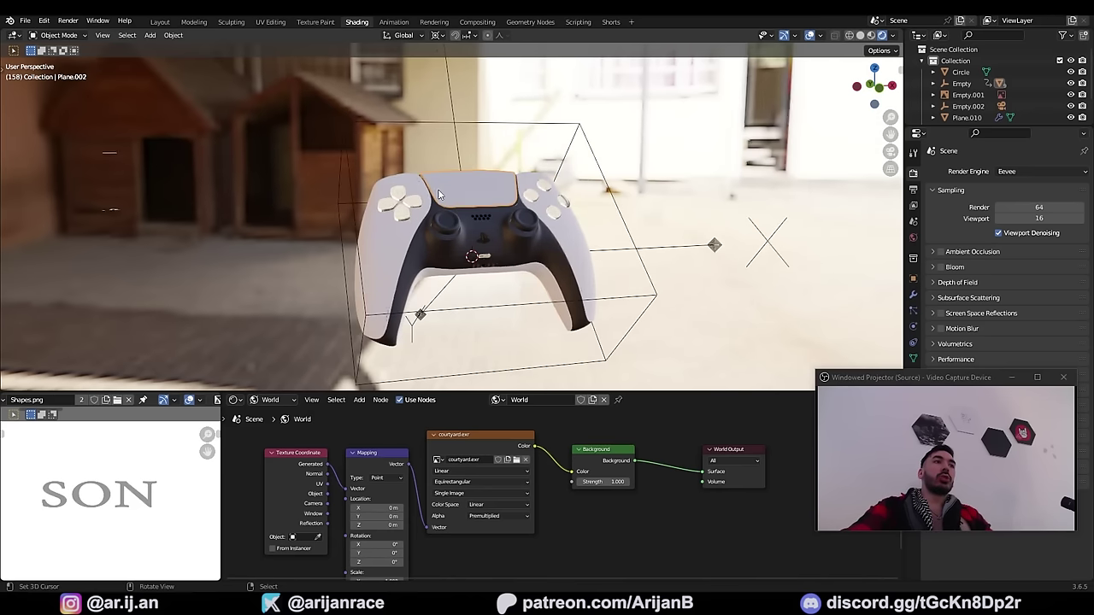
key(g)
right_click(519, 218)
middle_drag(518, 218, 577, 347)
key(ctrl+s)
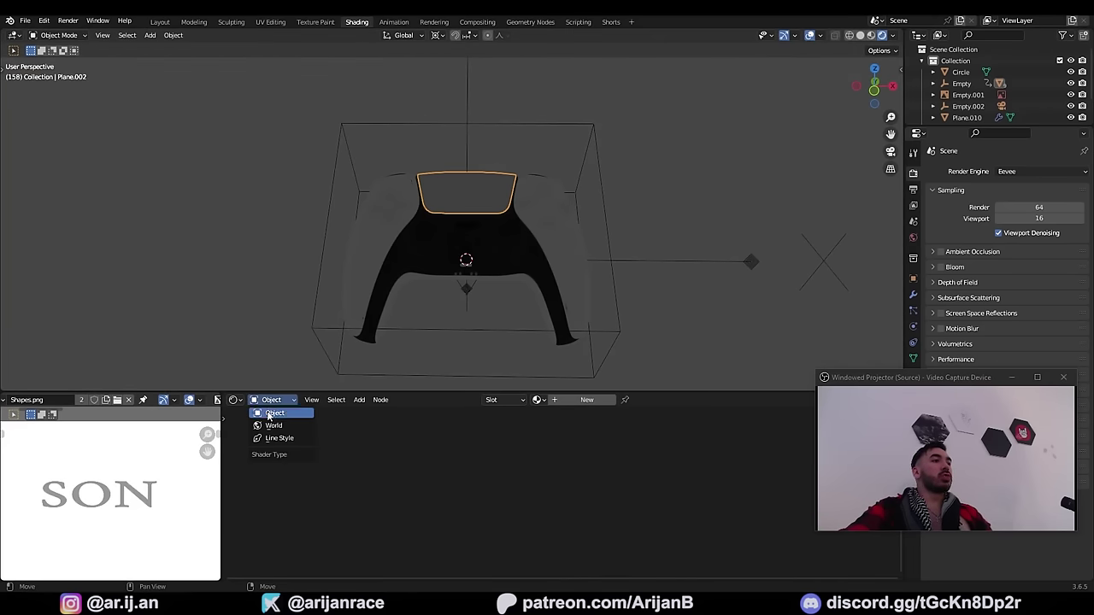
Step: Show the World shader nodes and add an Environment Texture node in front of the Background node
click(273, 428)
key(shift+a)
text(s)
text(en)
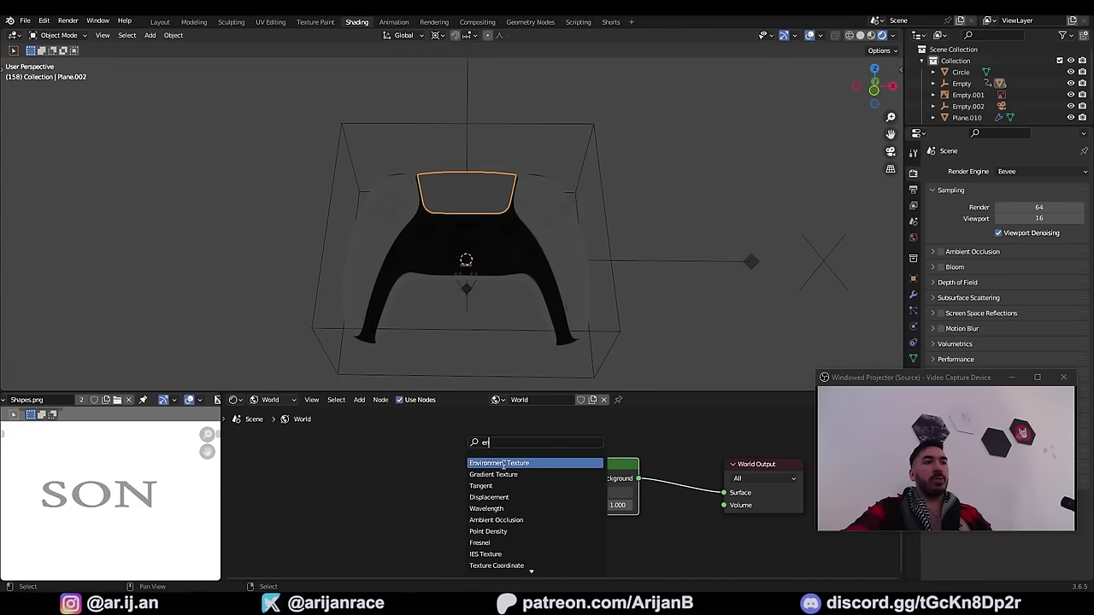
click(503, 463)
click(463, 478)
click(383, 499)
Step: Link the Environment Texture's Color to the Background's Color and bring up its image file selection
drag(557, 494, 558, 493)
drag(597, 471, 589, 464)
middle_drag(464, 500, 555, 489)
scroll(554, 489, up, 1)
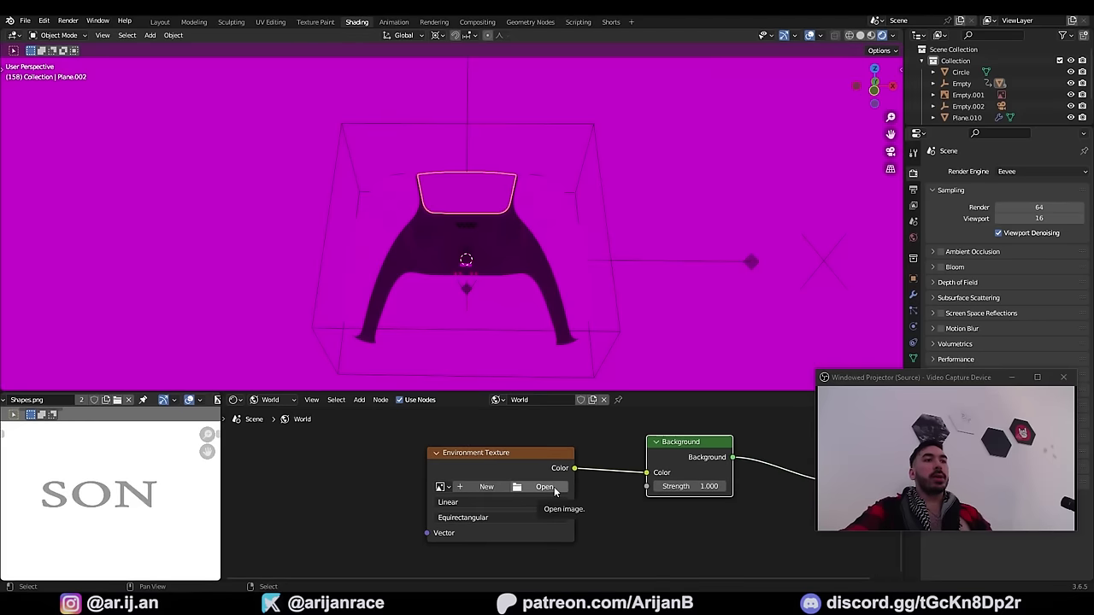
click(545, 486)
key(Escape)
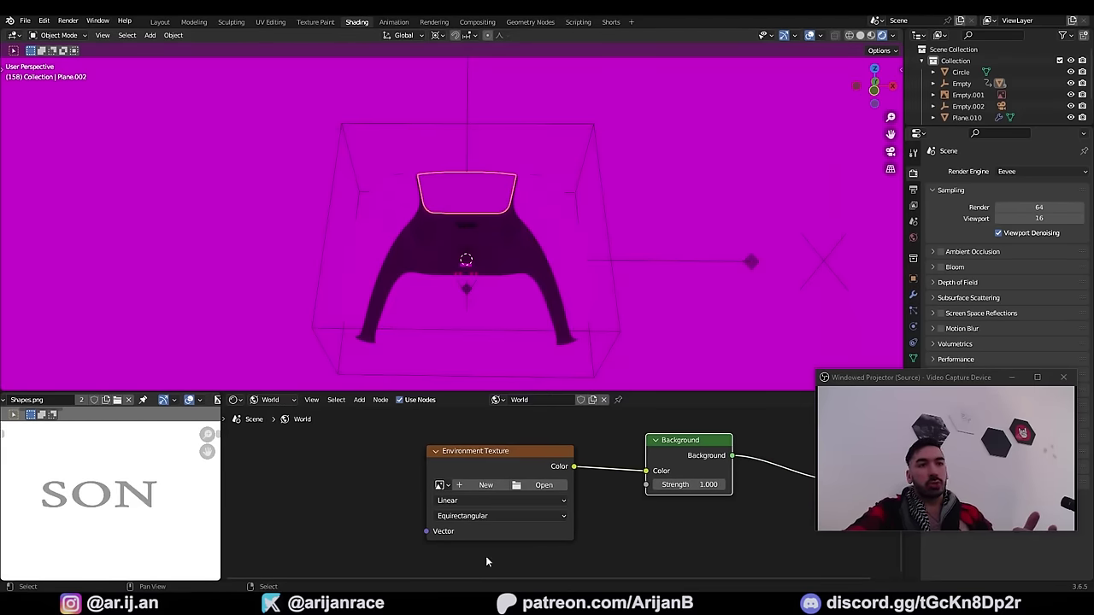
Step: Switch to the web browser, open Poly Haven's HDRIs page from the search results and browse the available environments
key(alt+Tab)
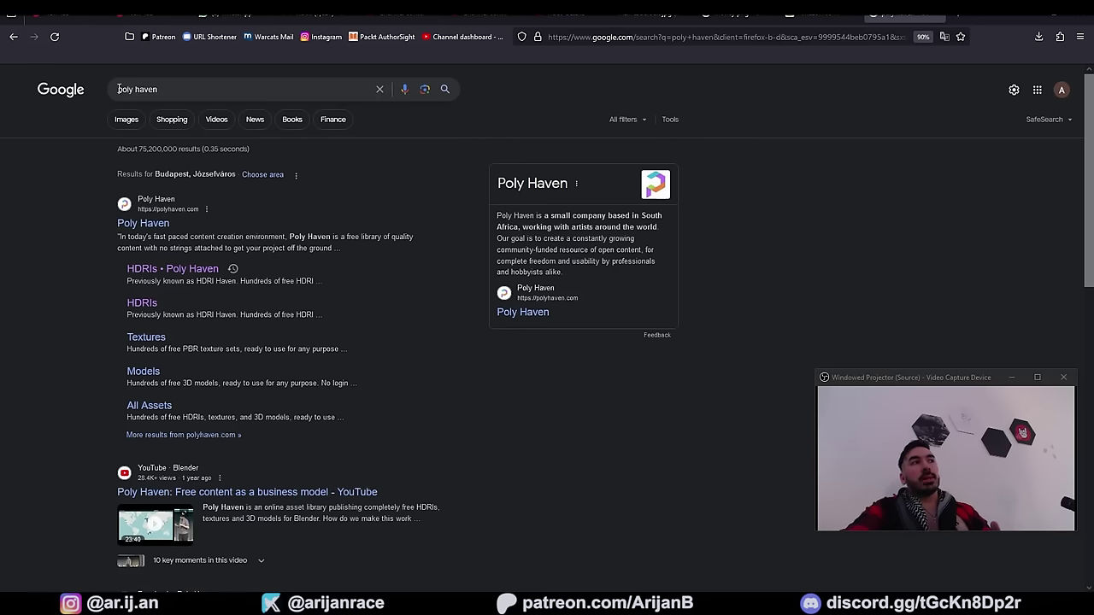
click(171, 270)
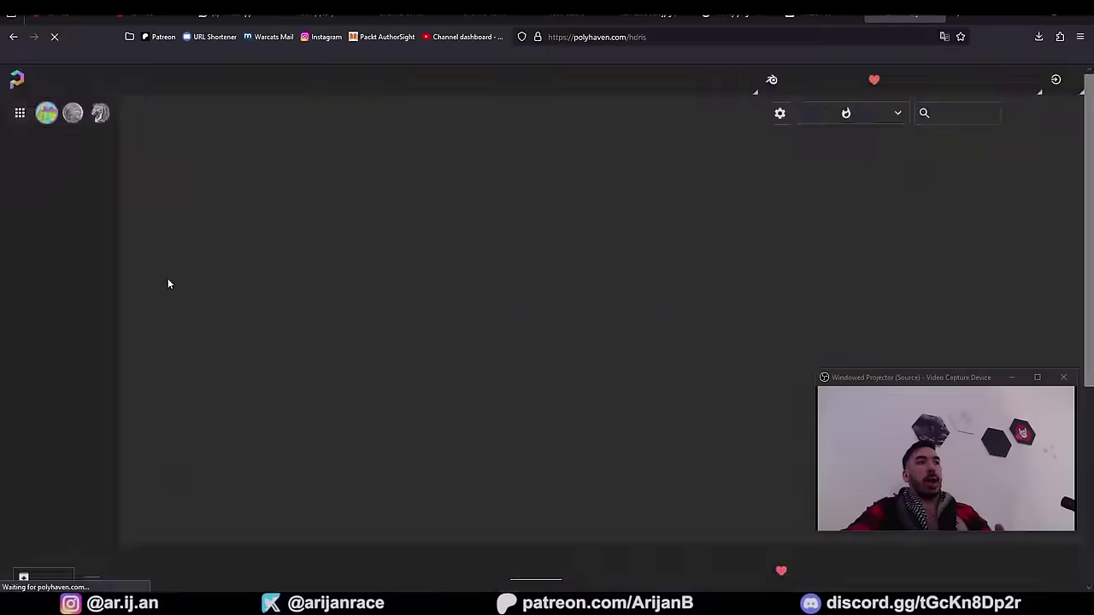
scroll(519, 259, down, 10)
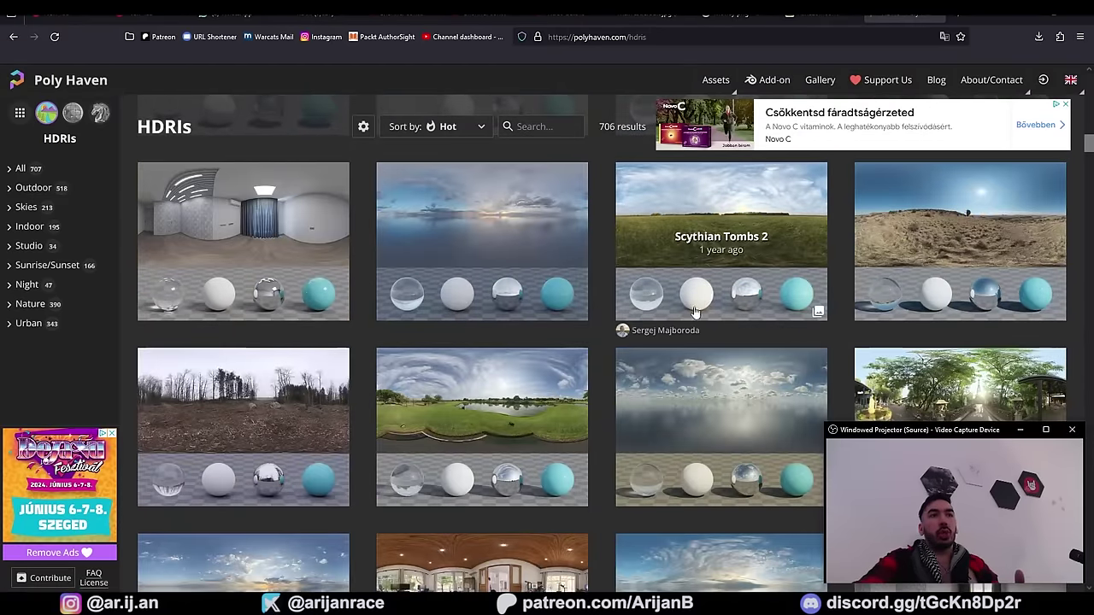
scroll(889, 256, down, 1)
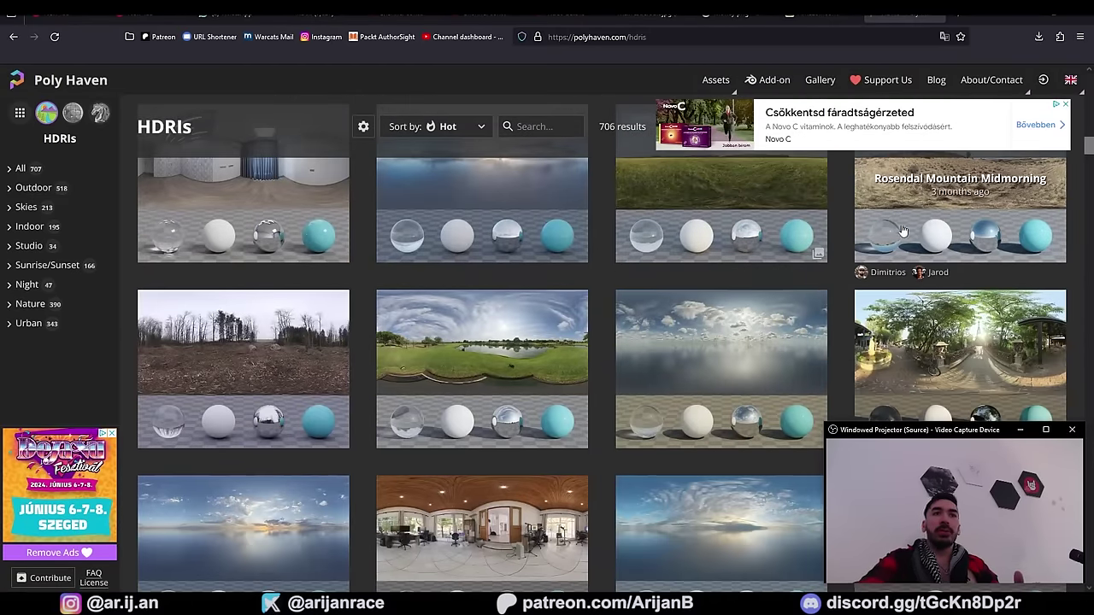
Step: Browse further down the Poly Haven HDRIs and open the Studio Small 09 page
scroll(902, 231, down, 4)
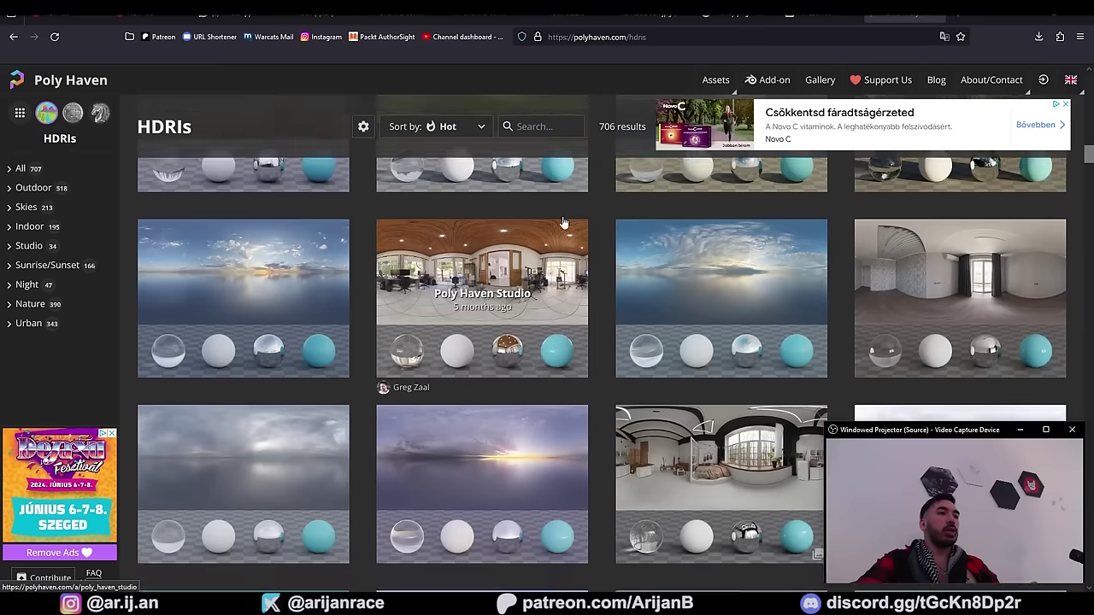
scroll(530, 220, down, 15)
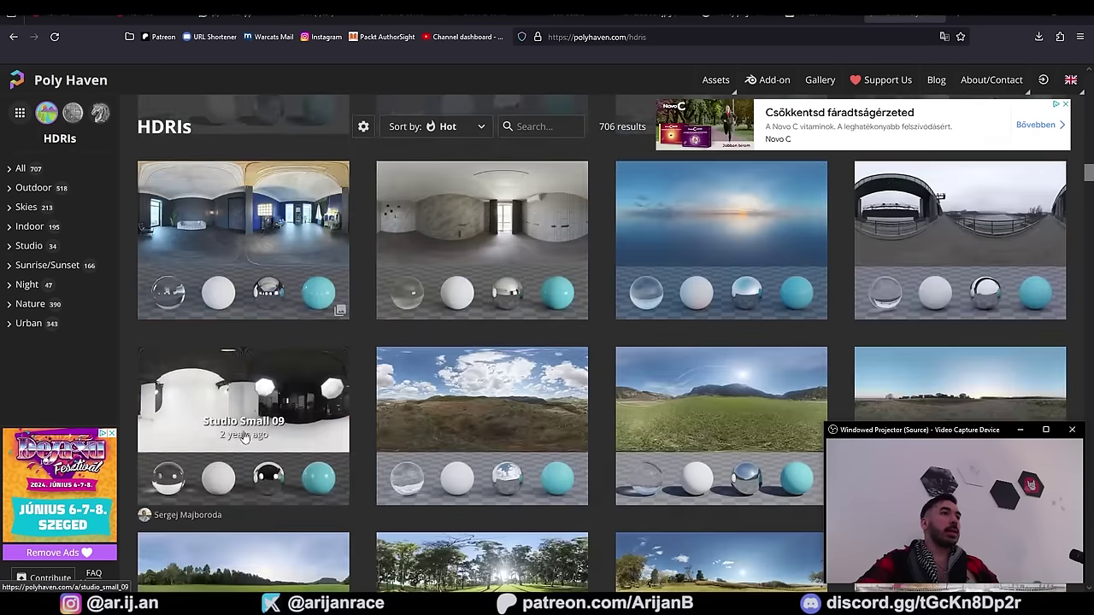
click(243, 436)
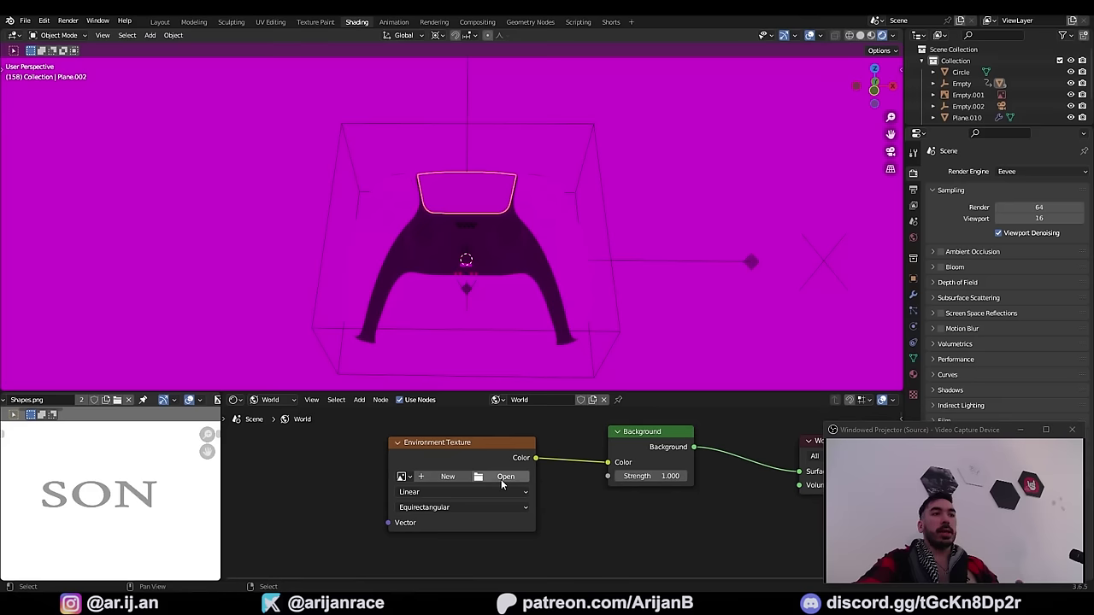
Step: Switch back to Blender, load royal_esplanade_4k.exr into the Environment Texture node and examine the controller under its lighting
click(505, 476)
double_click(440, 196)
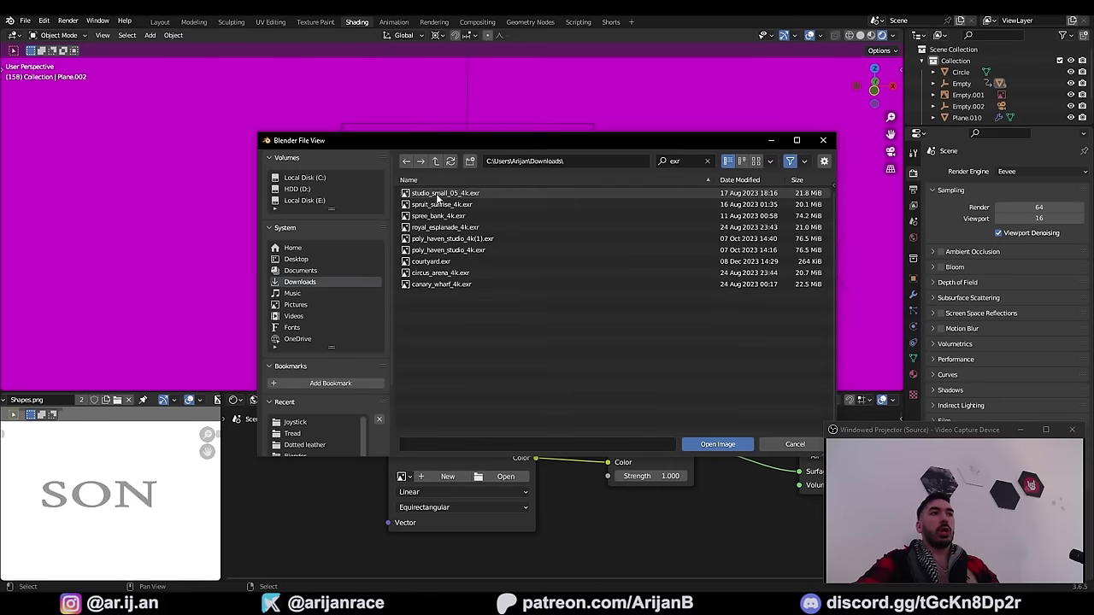
double_click(437, 199)
mouse_move(436, 237)
middle_down()
mouse_move(429, 246)
mouse_move(551, 267)
mouse_move(462, 256)
mouse_move(436, 221)
middle_up()
middle_drag(526, 223, 534, 299)
scroll(534, 299, up, 2)
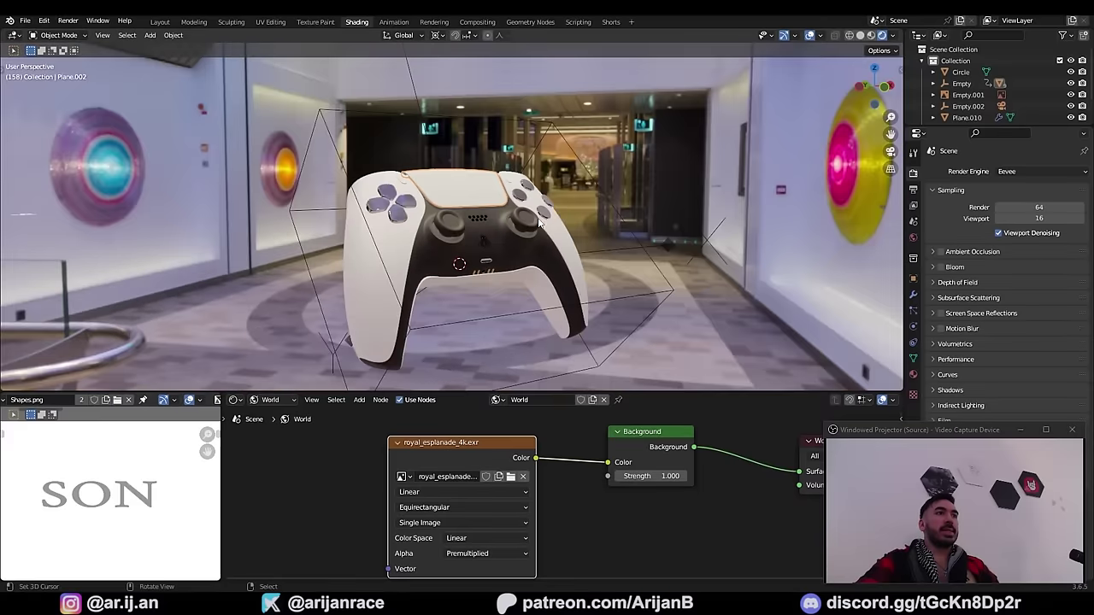
middle_drag(513, 282, 547, 257)
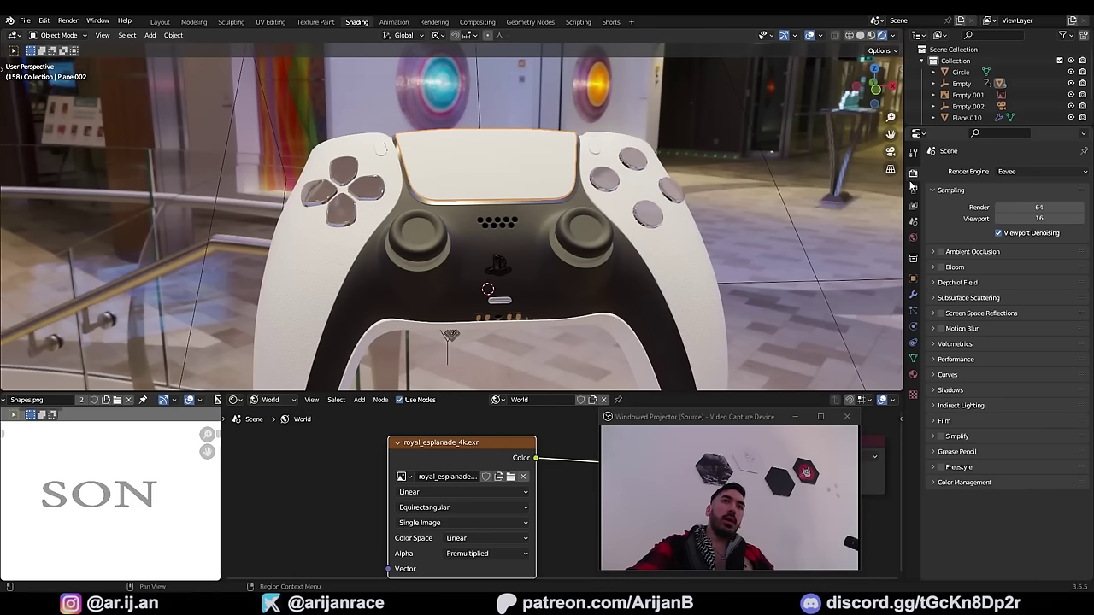
Step: Make the render's film background transparent, switch to the camera view and save the file
click(940, 421)
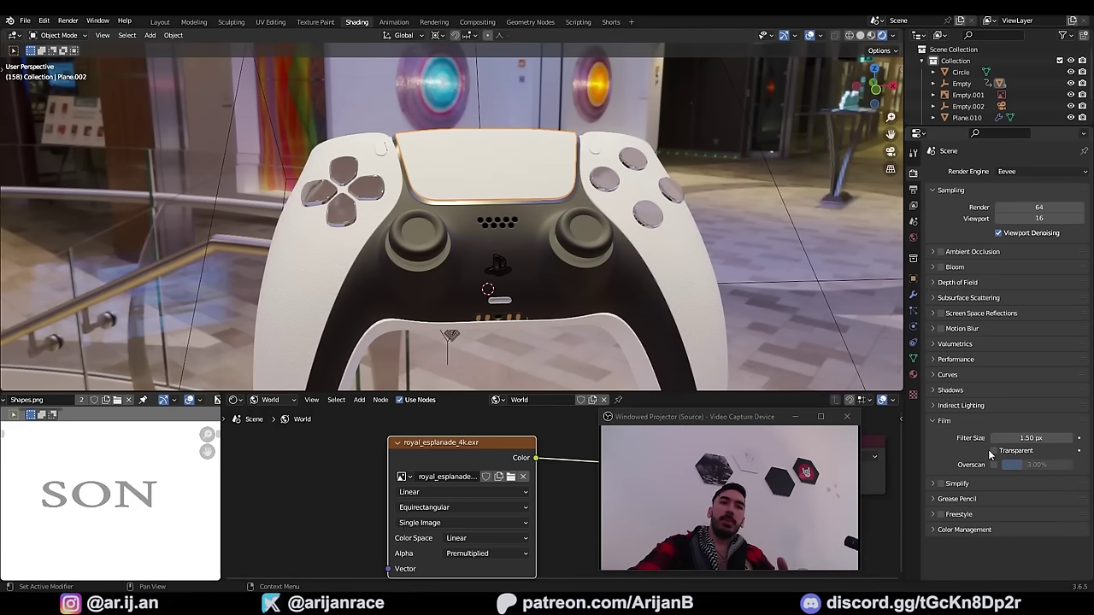
click(991, 451)
middle_drag(684, 214, 605, 205)
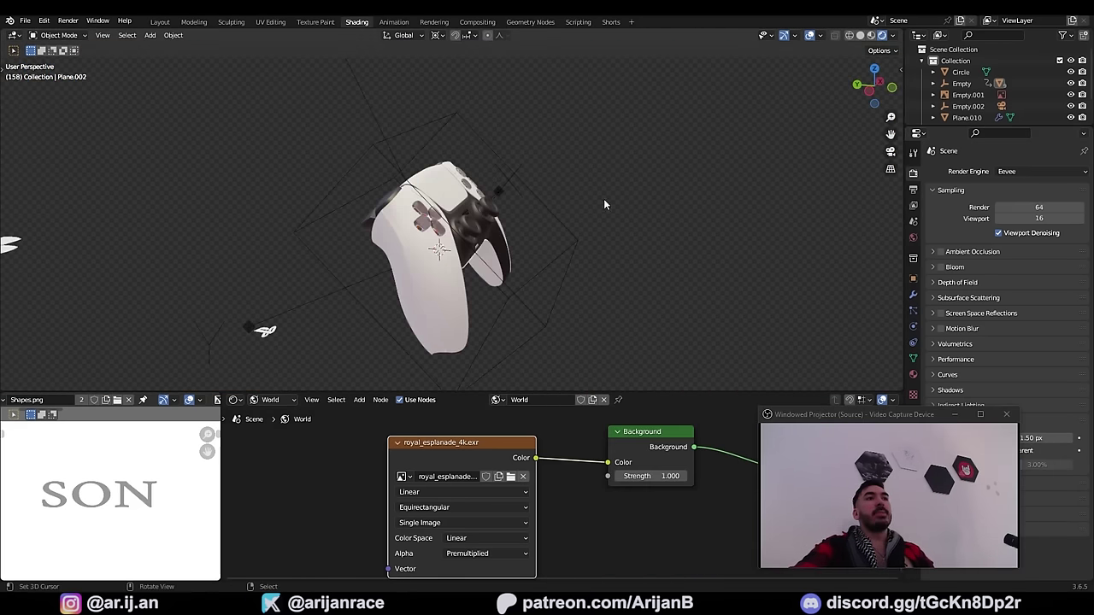
key(KP_0)
key(ctrl+s)
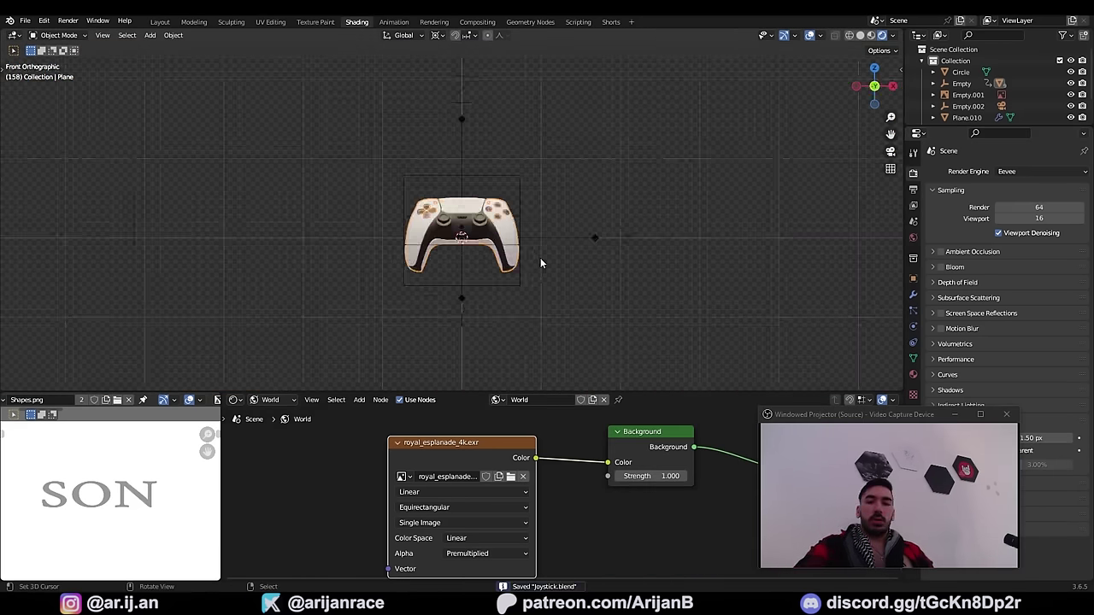
Step: Add a plane mesh at the controller and align it to the camera view
scroll(491, 245, up, 2)
scroll(491, 245, down, 1)
key(shift+a)
click(496, 202)
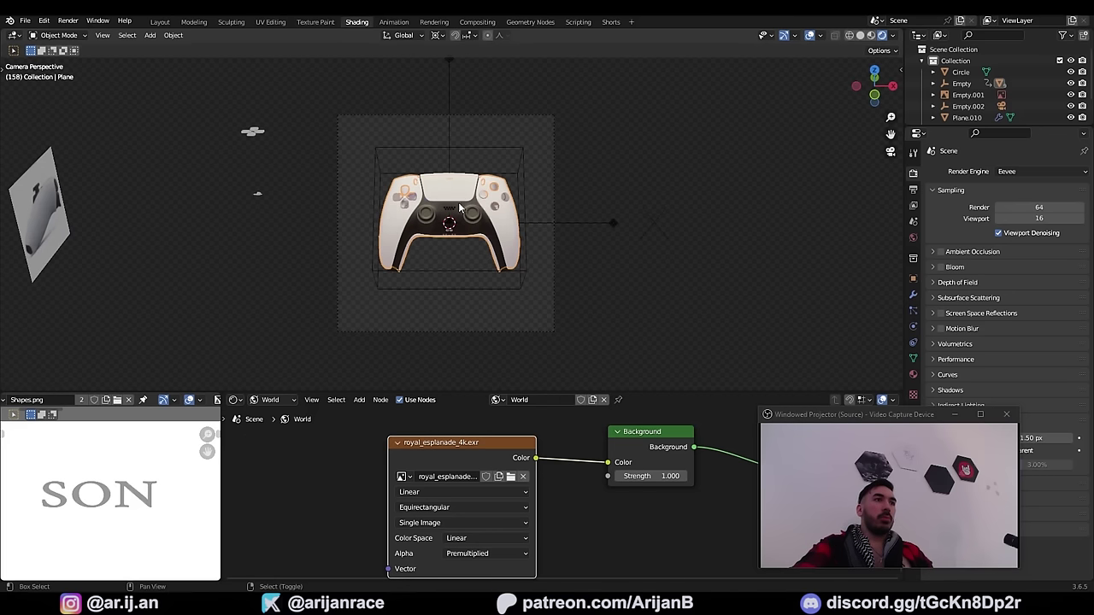
click(50, 384)
click(100, 310)
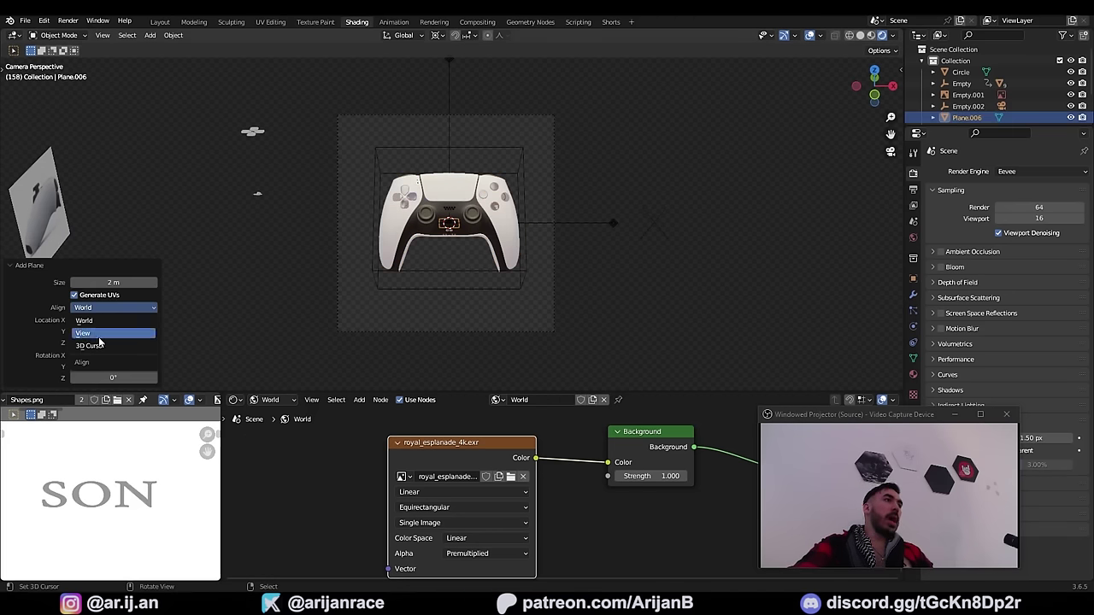
click(98, 335)
Step: Scale the plane to about 13.4 times, move it behind the controller along its local Z axis and enlarge it as a backdrop
key(s)
click(543, 291)
key(g)
key(z)
key(z)
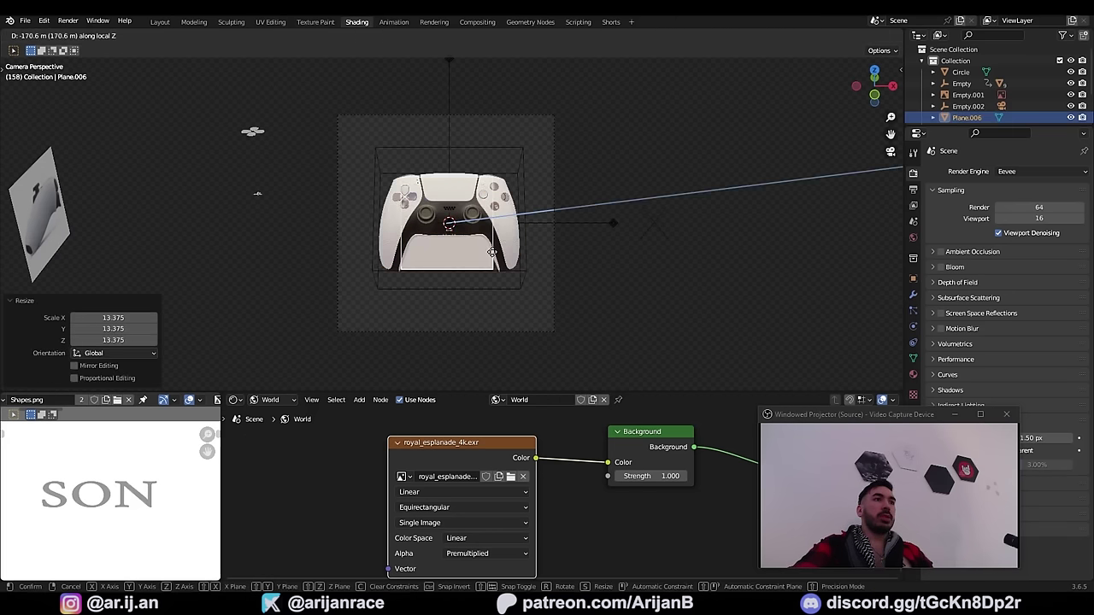
click(480, 241)
key(s)
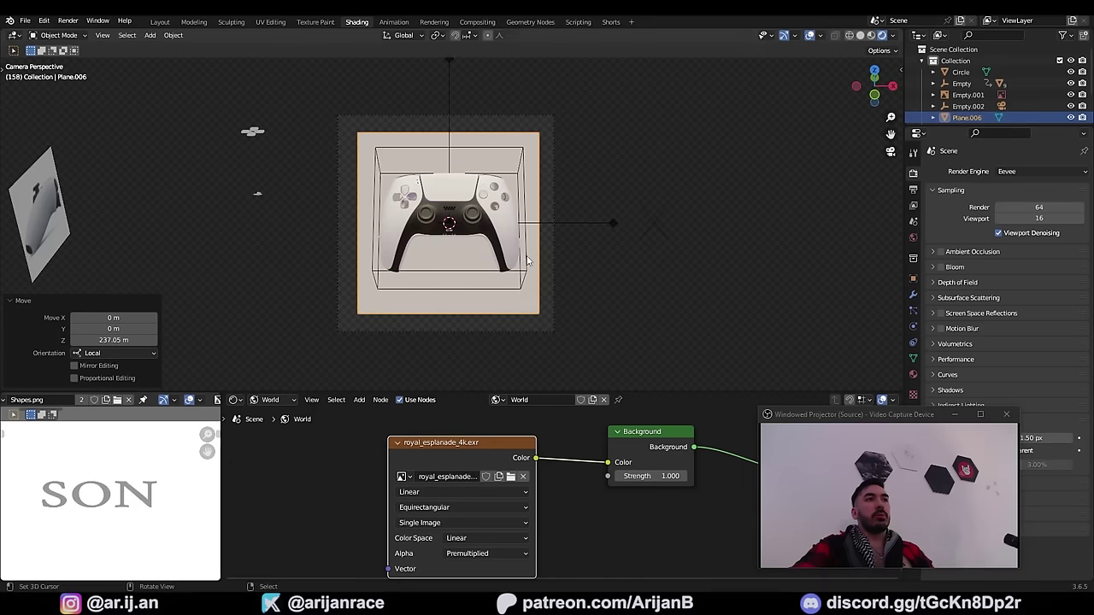
Step: Adjust the backdrop plane along its local Z to cover the camera frame and give it a black material with Specular 0 and Roughness 1
key(g)
key(z)
key(z)
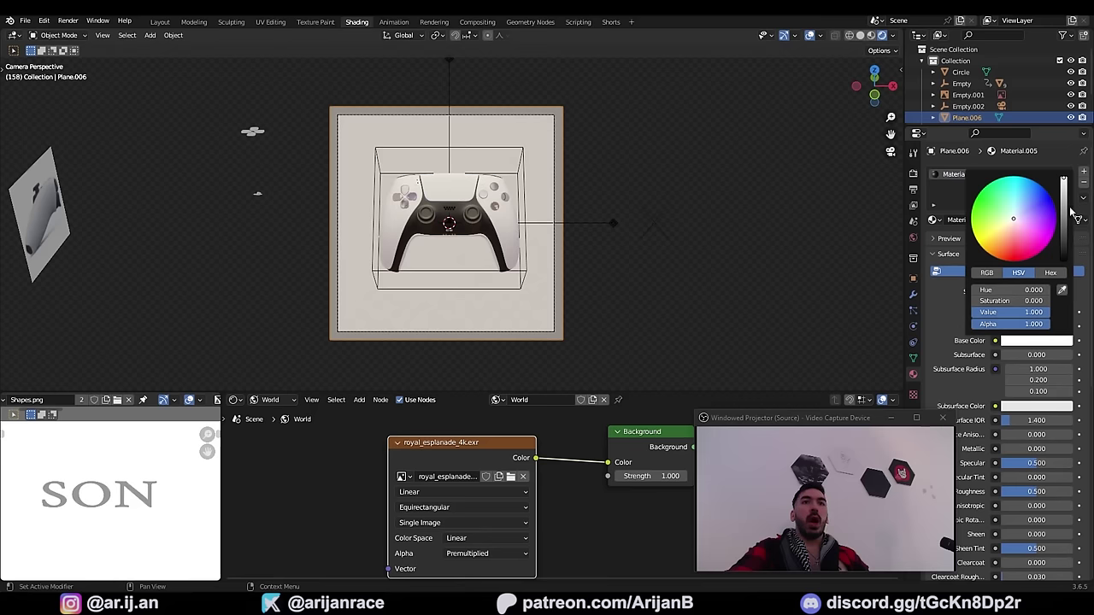
drag(1064, 214, 1064, 254)
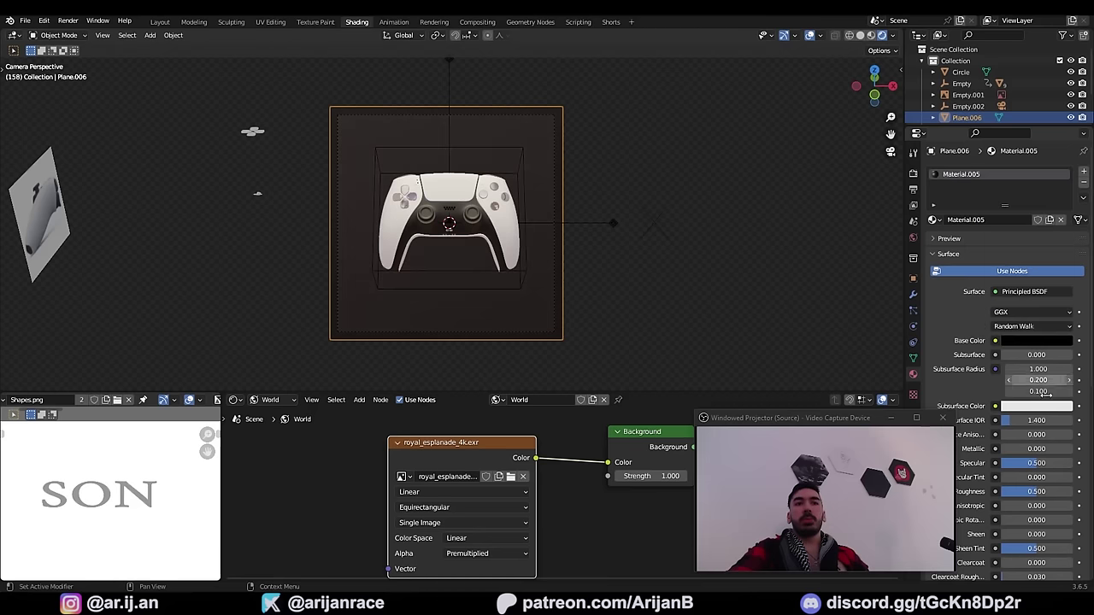
key(BackSpace)
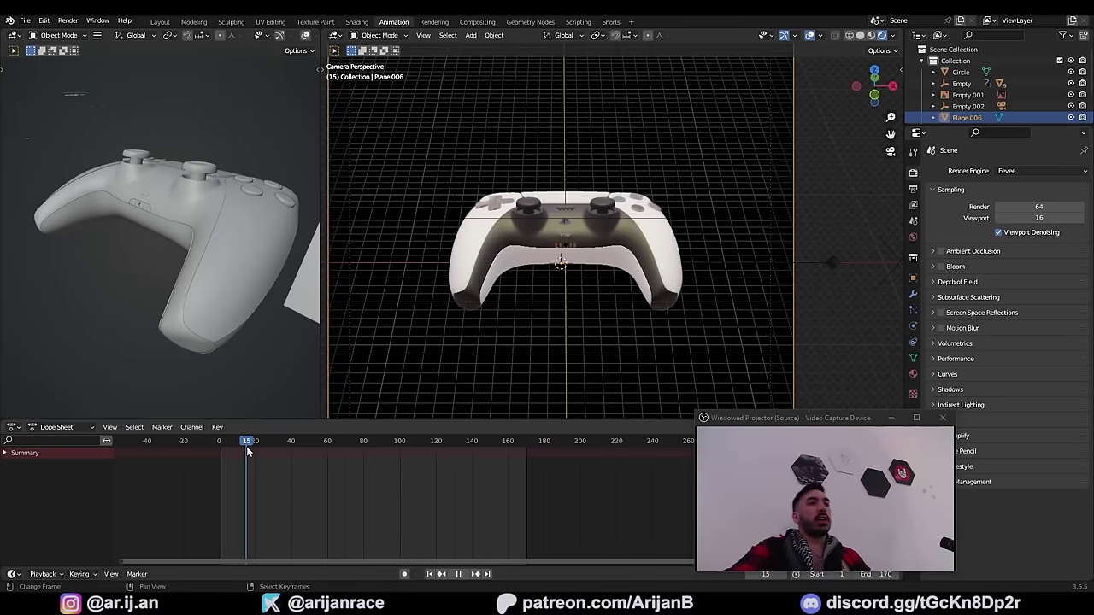
Step: At frame 0, set the World Background node's Strength to 0 and keyframe it
drag(248, 453, 220, 446)
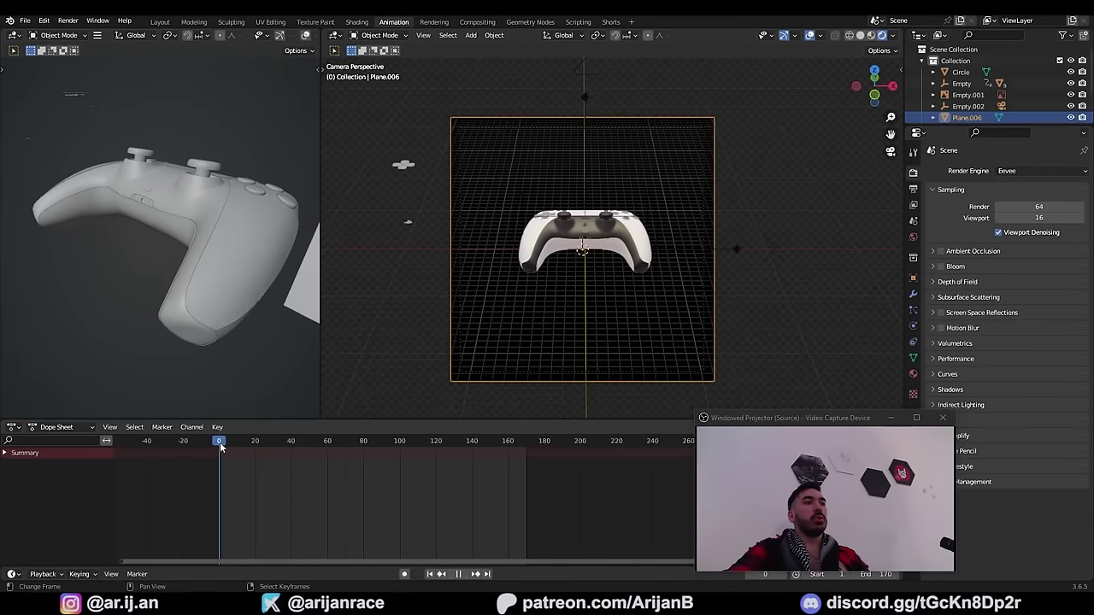
click(358, 23)
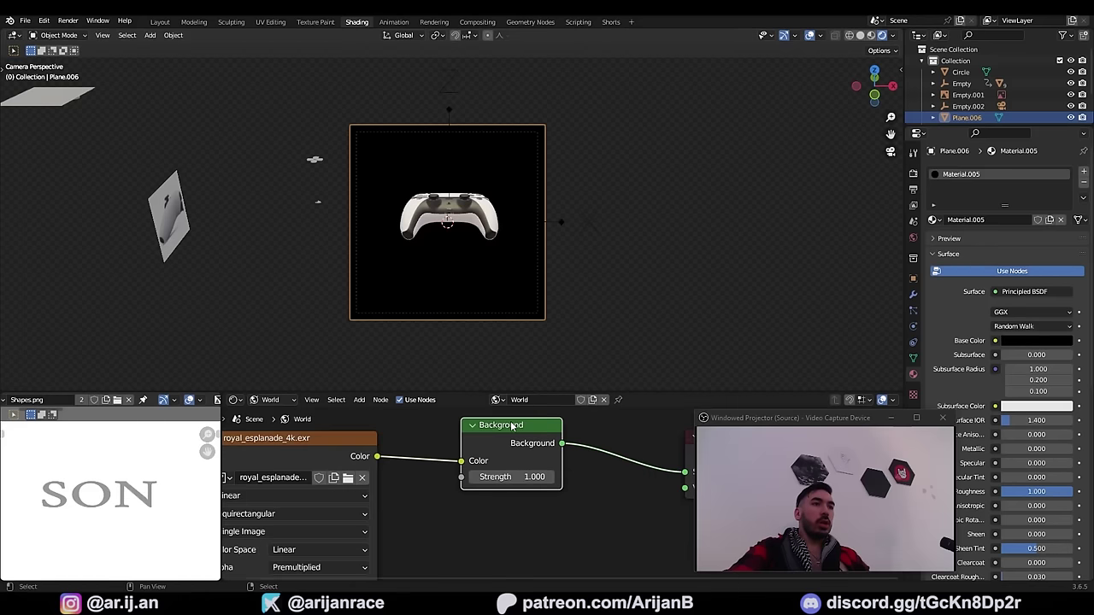
right_click(530, 479)
middle_drag(508, 483, 541, 475)
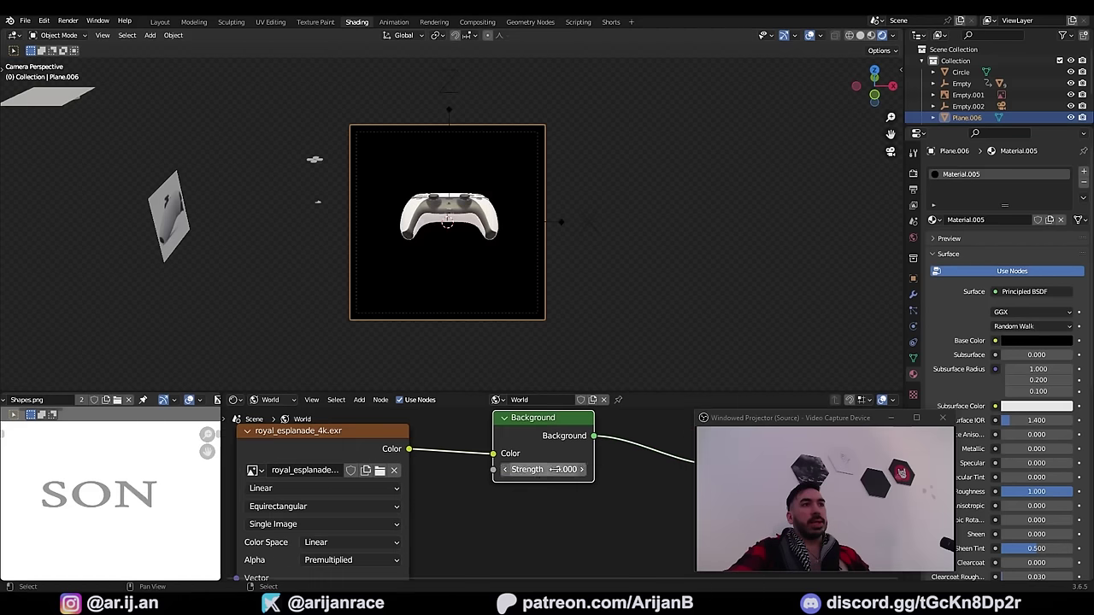
drag(548, 469, 466, 470)
right_click(541, 470)
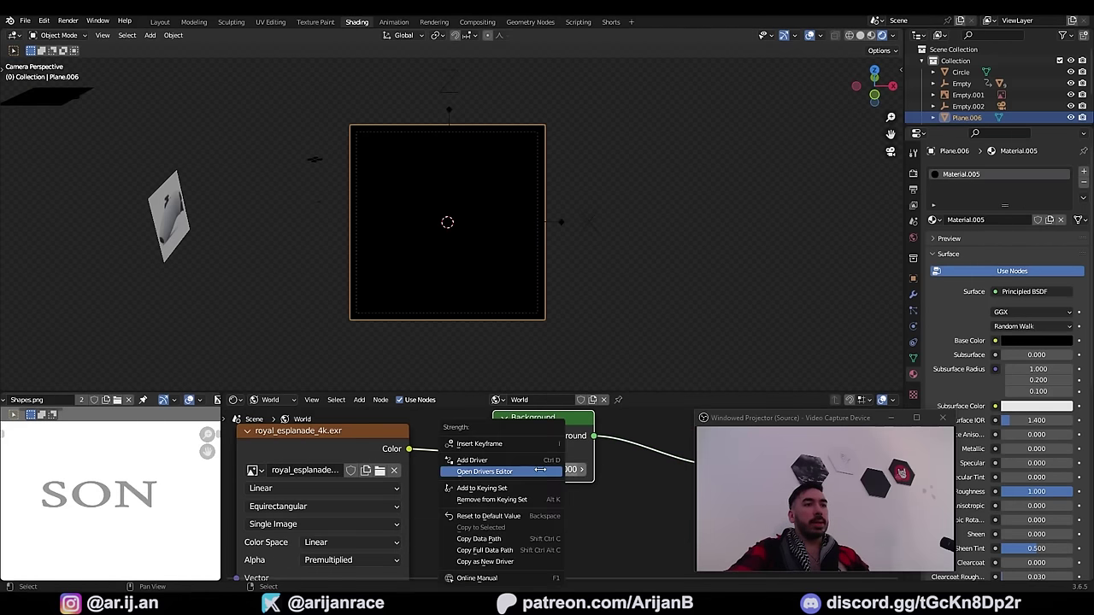
click(498, 444)
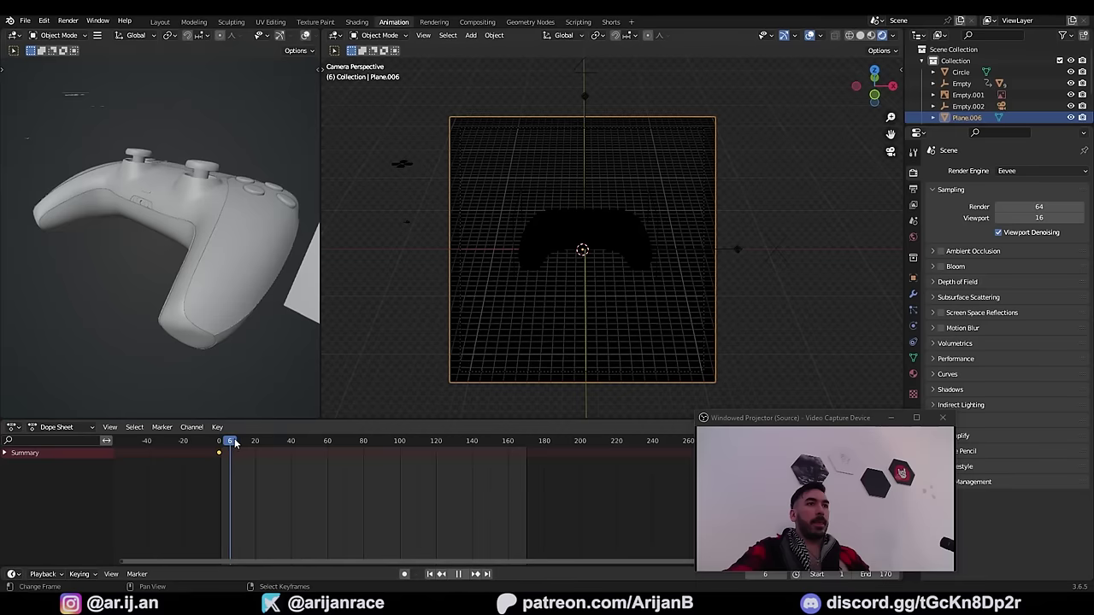
Step: Keyframe a higher World Background Strength further along the timeline and place that keyframe at frame 240 for a slow fade-in
drag(235, 443, 399, 449)
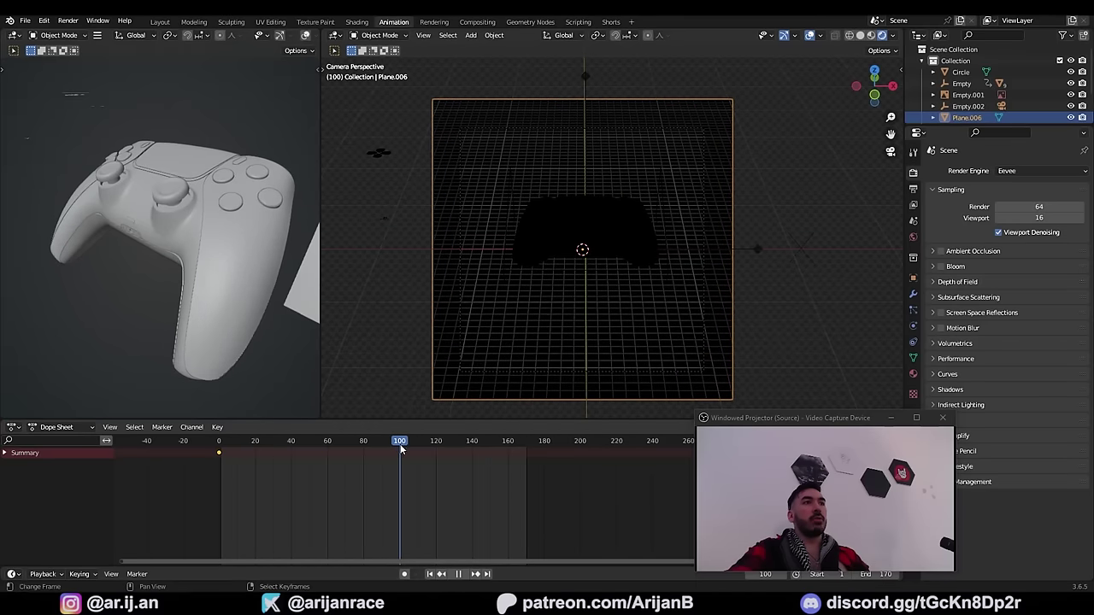
click(357, 22)
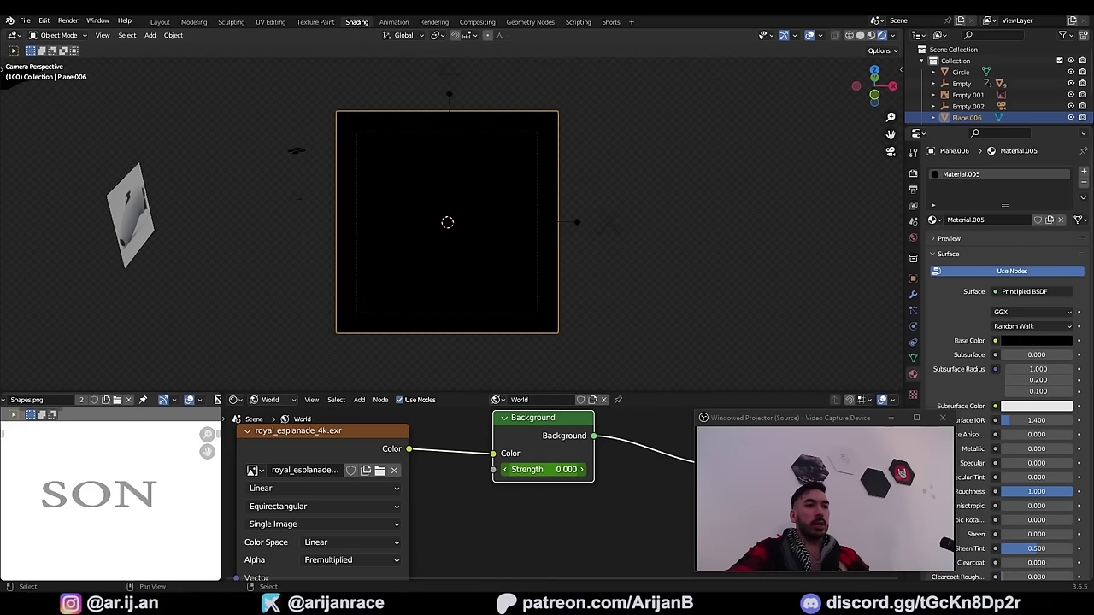
right_click(540, 471)
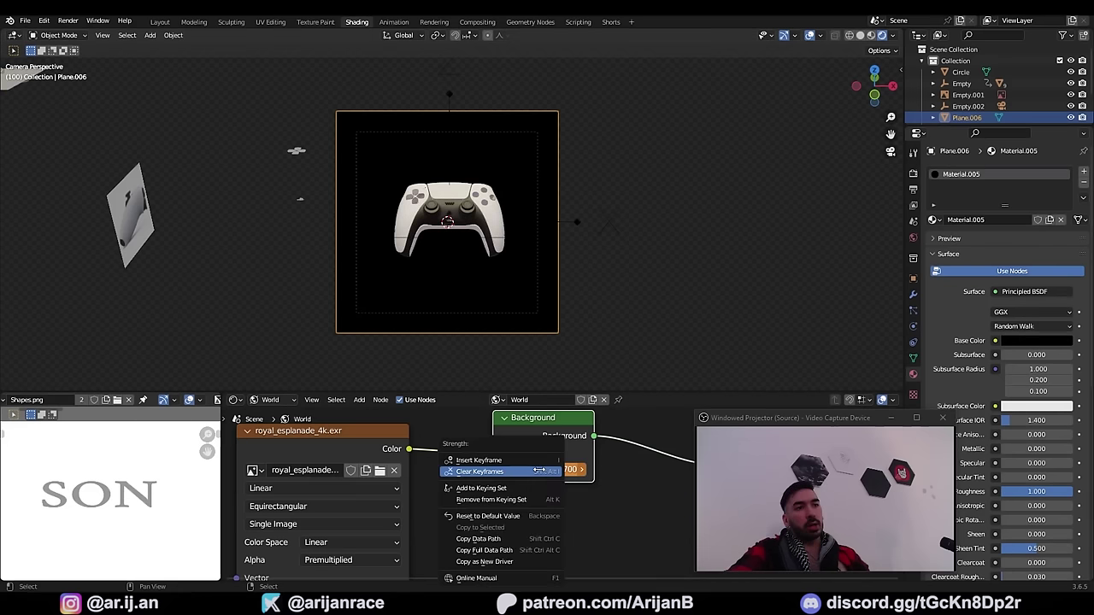
click(481, 461)
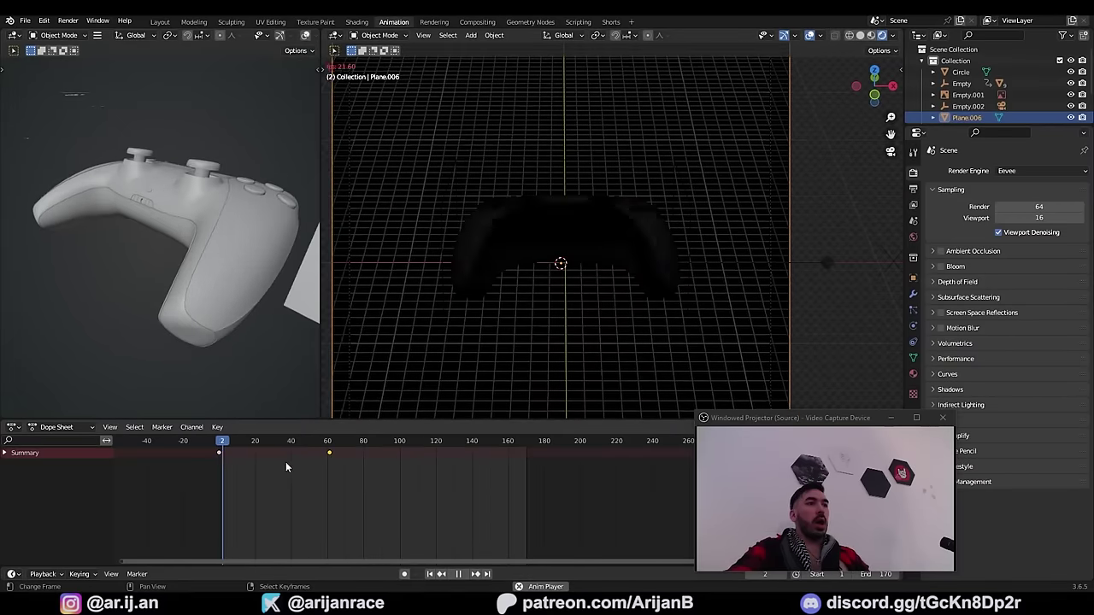
drag(331, 454, 655, 458)
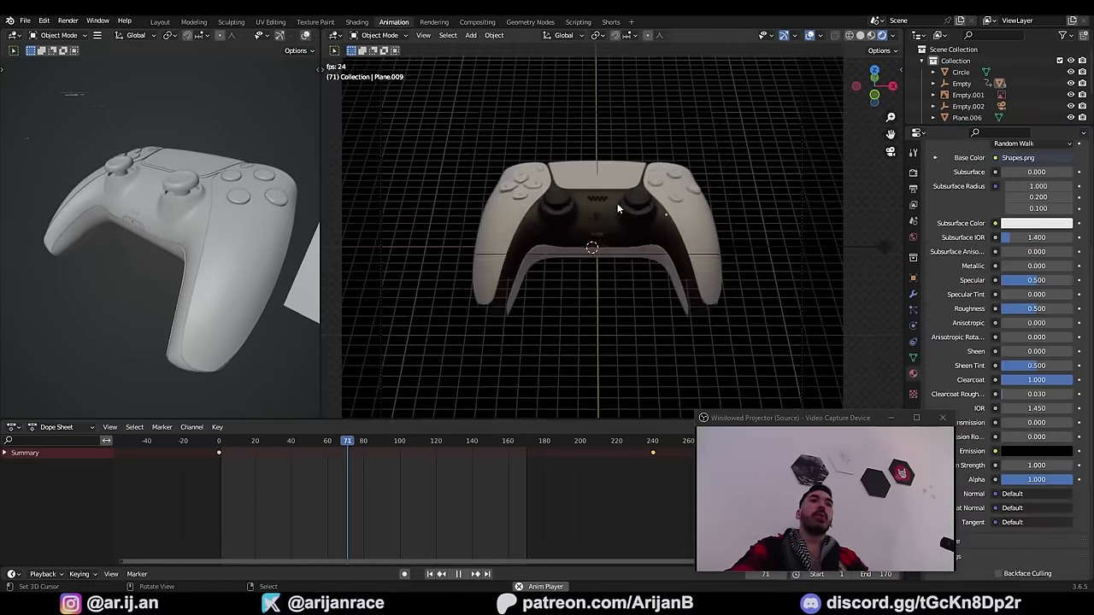
Step: Hide the floor grid and axis lines in the camera viewport's overlays
click(821, 36)
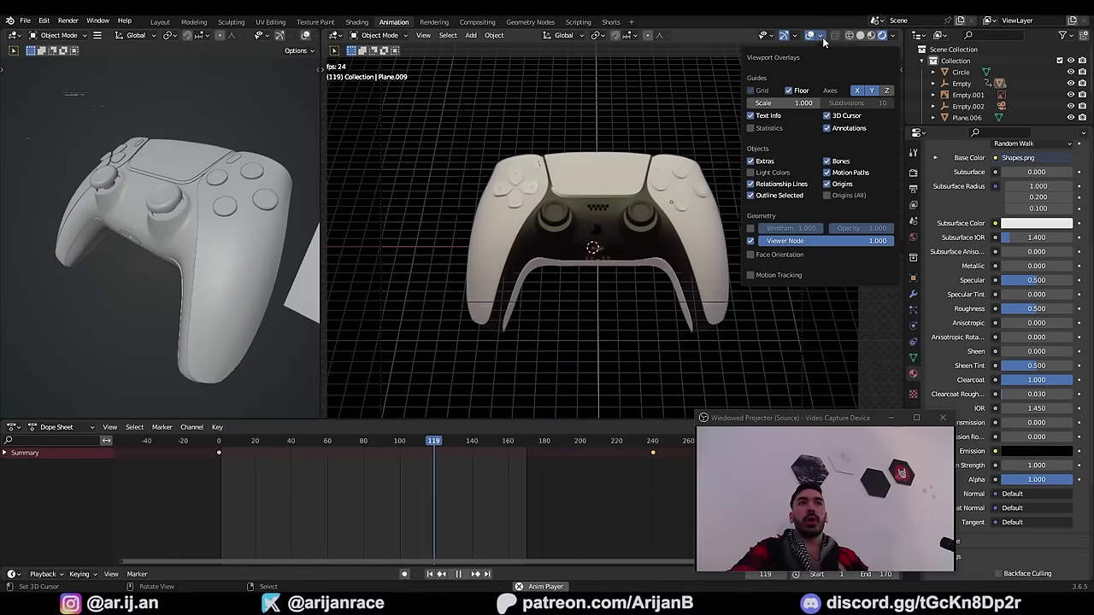
click(791, 91)
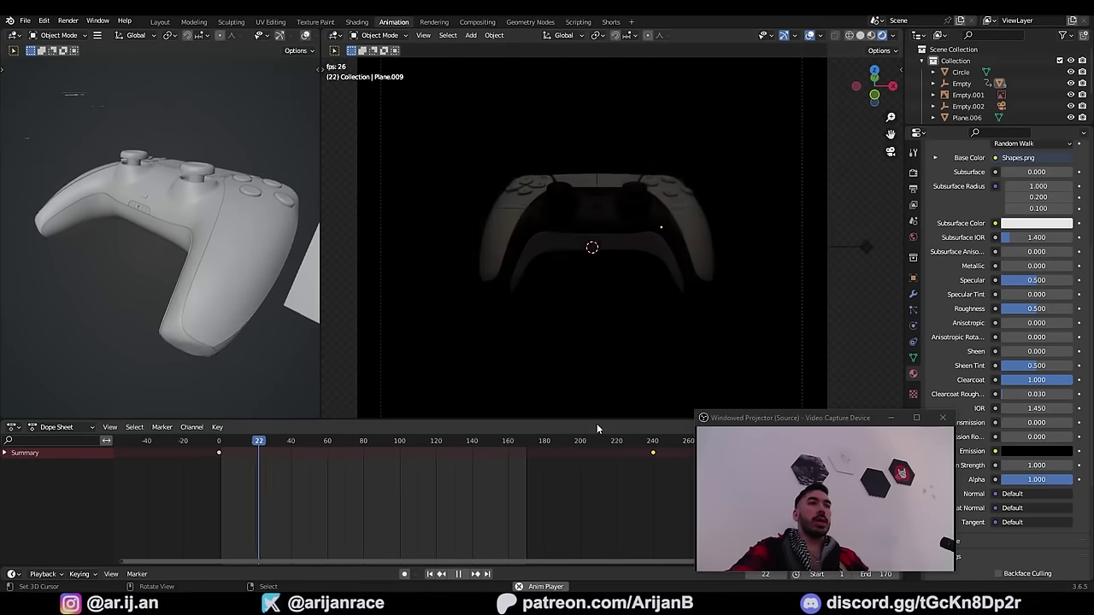
drag(795, 422, 878, 428)
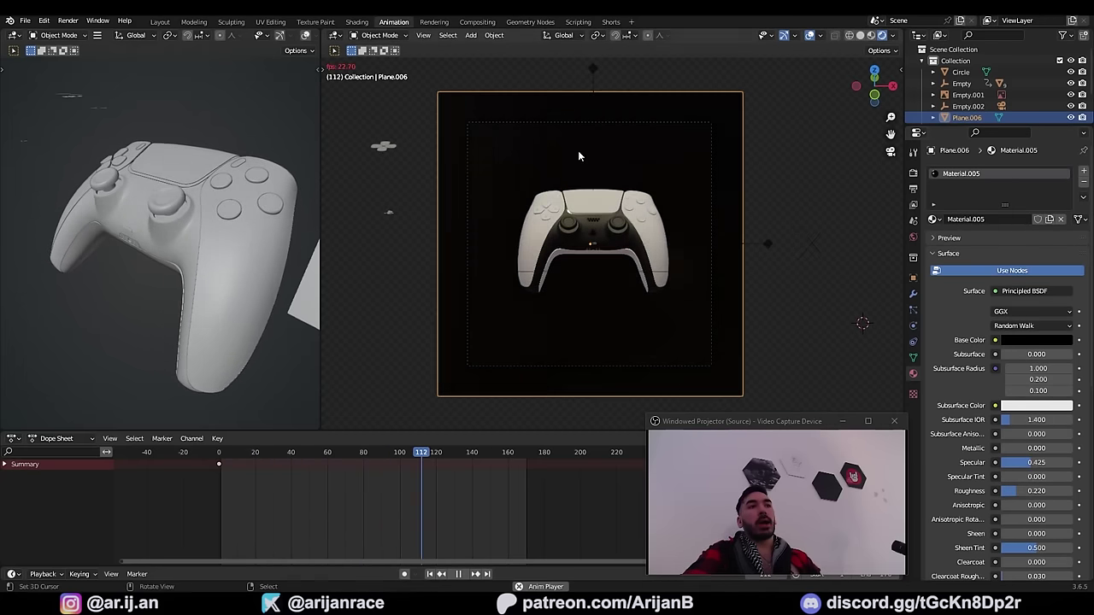
Step: Add an area light with 99999 W power and position it above the controller in front of the backdrop
key(shift+a)
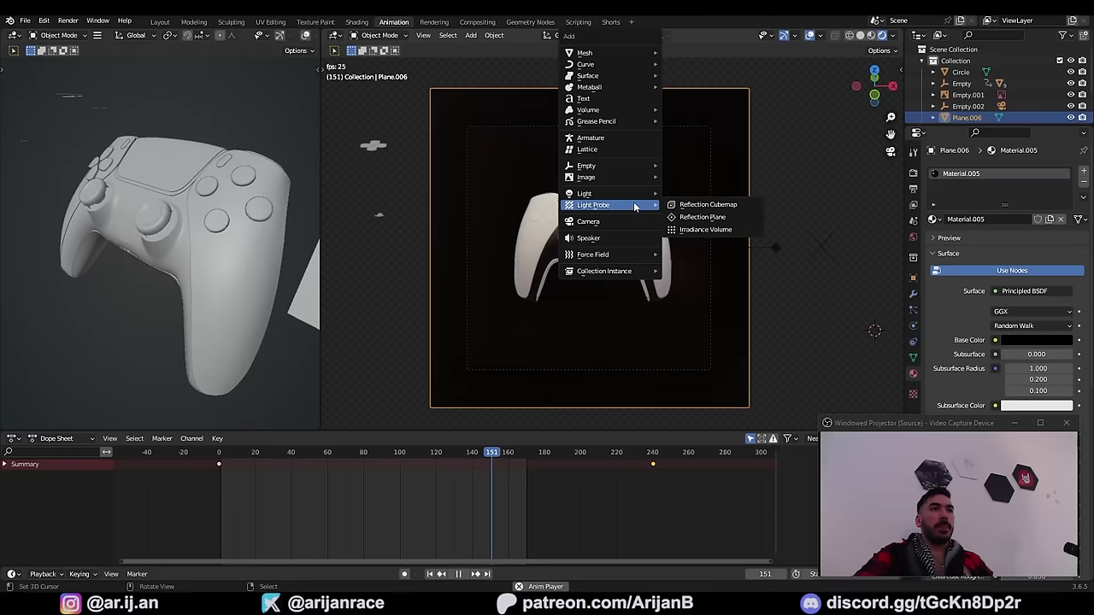
click(709, 232)
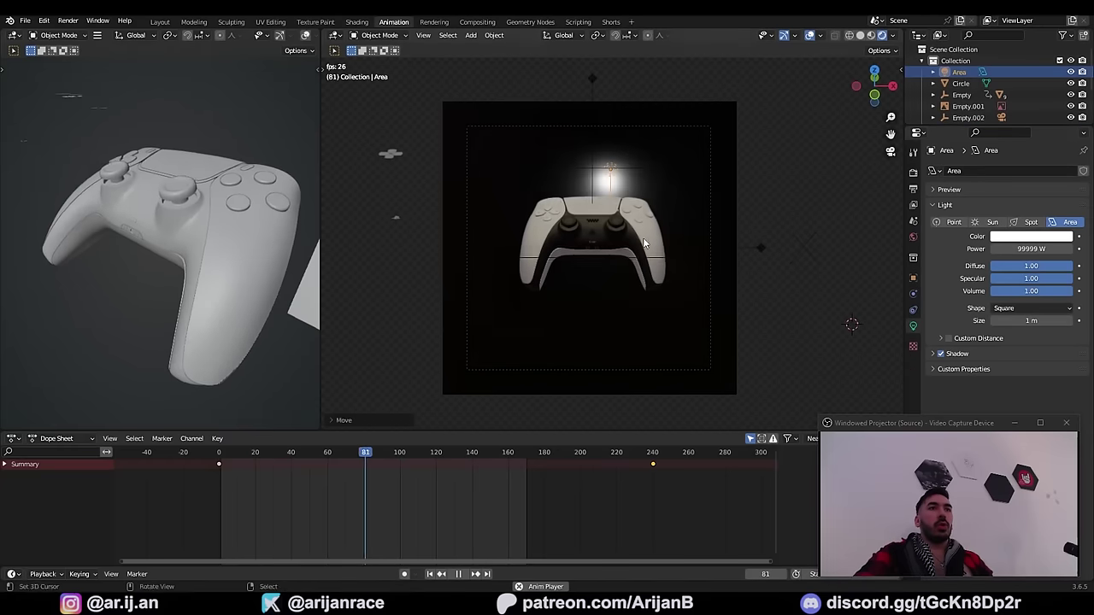
click(1023, 248)
click(958, 256)
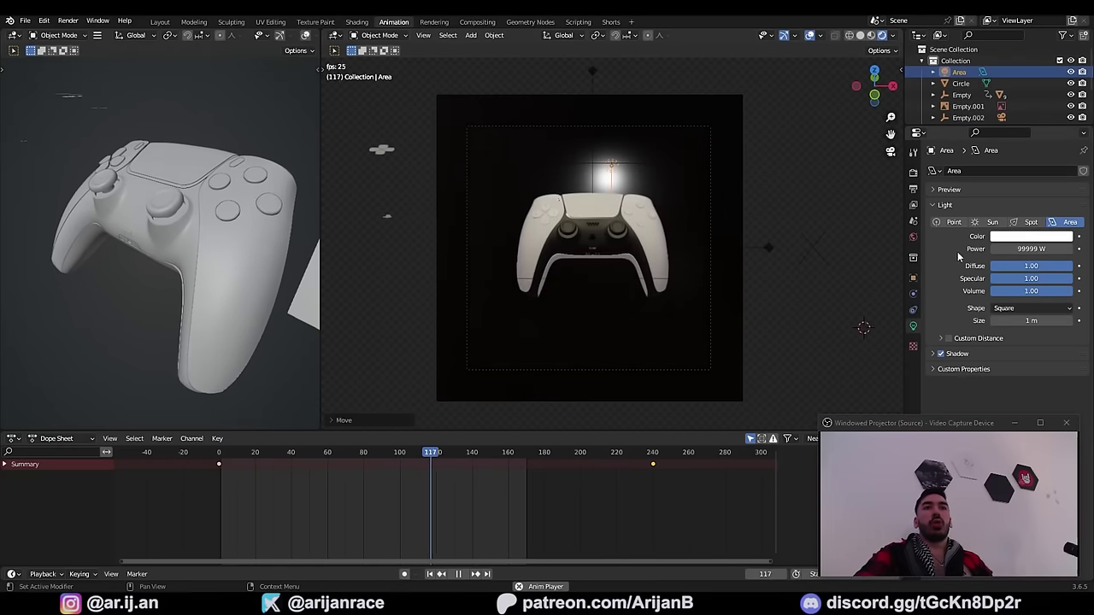
right_click(616, 168)
Step: Raise the backdrop material's Roughness, then place the light as a 199999 W Spot with 0.93 m radius above the controller's upper-left side
right_click(535, 137)
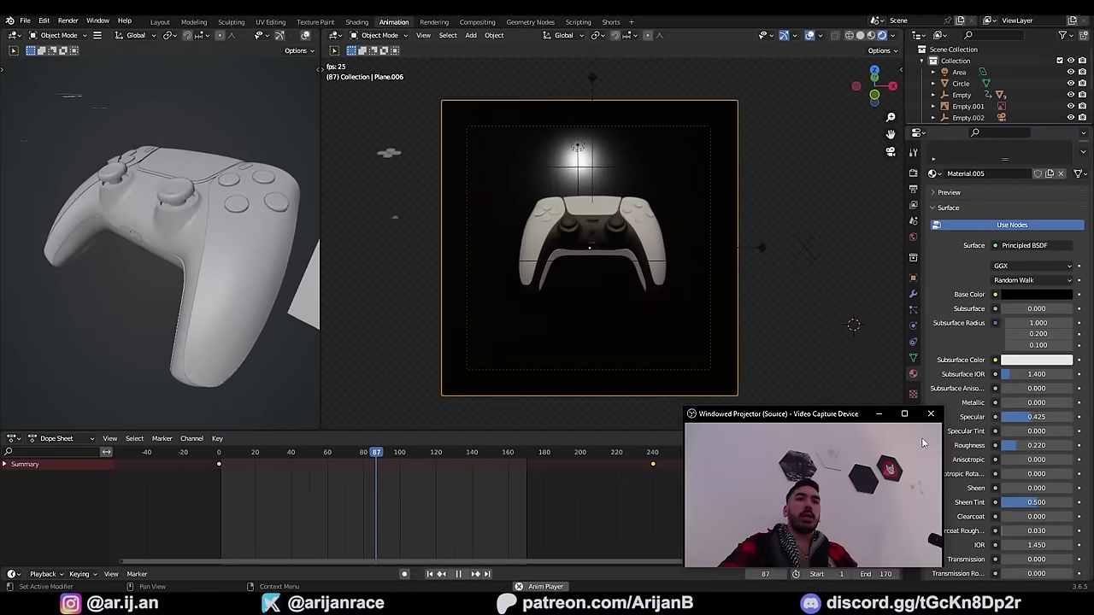
drag(1021, 446, 1045, 447)
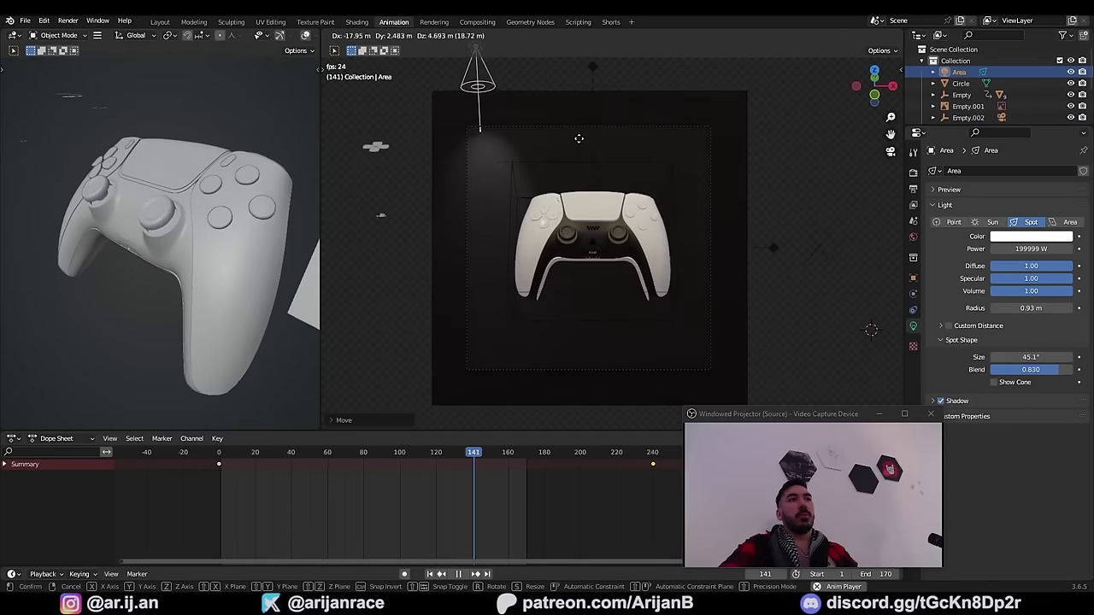
click(597, 138)
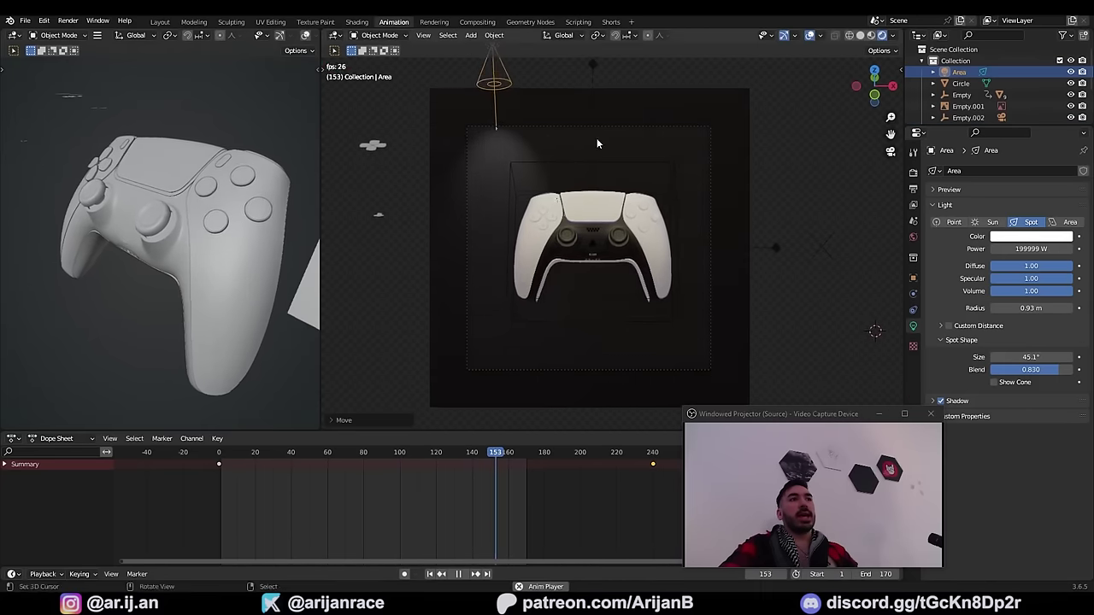
Step: Try to shift the spot light toward the backdrop's upper-left corner and duplicate it into a row above the controller
scroll(583, 154, up, 2)
shift+middle_drag(505, 118, 495, 146)
key(Escape)
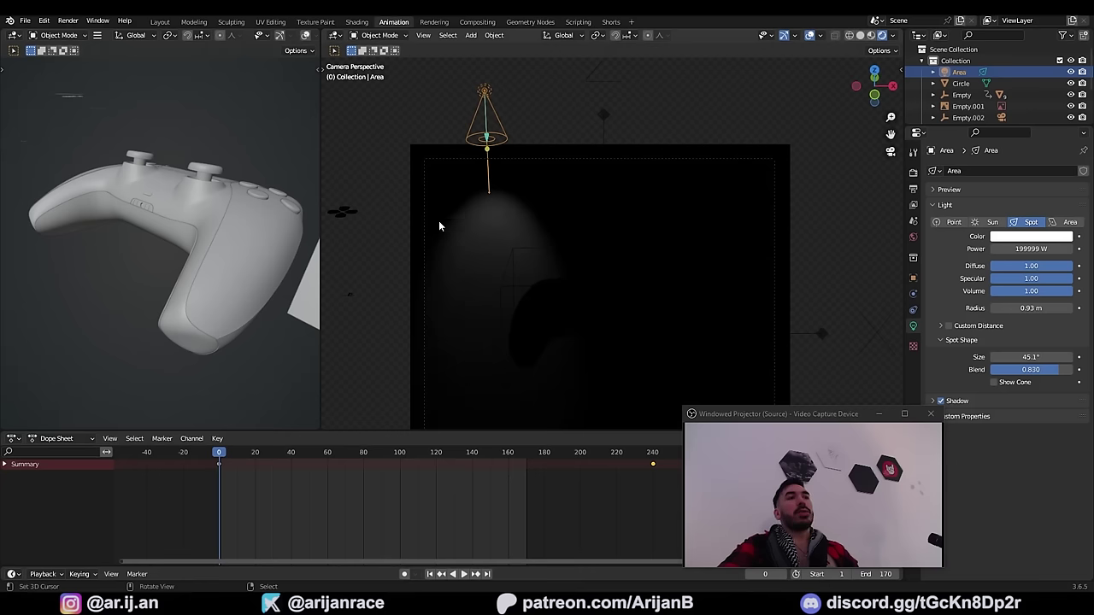
key(g)
click(432, 176)
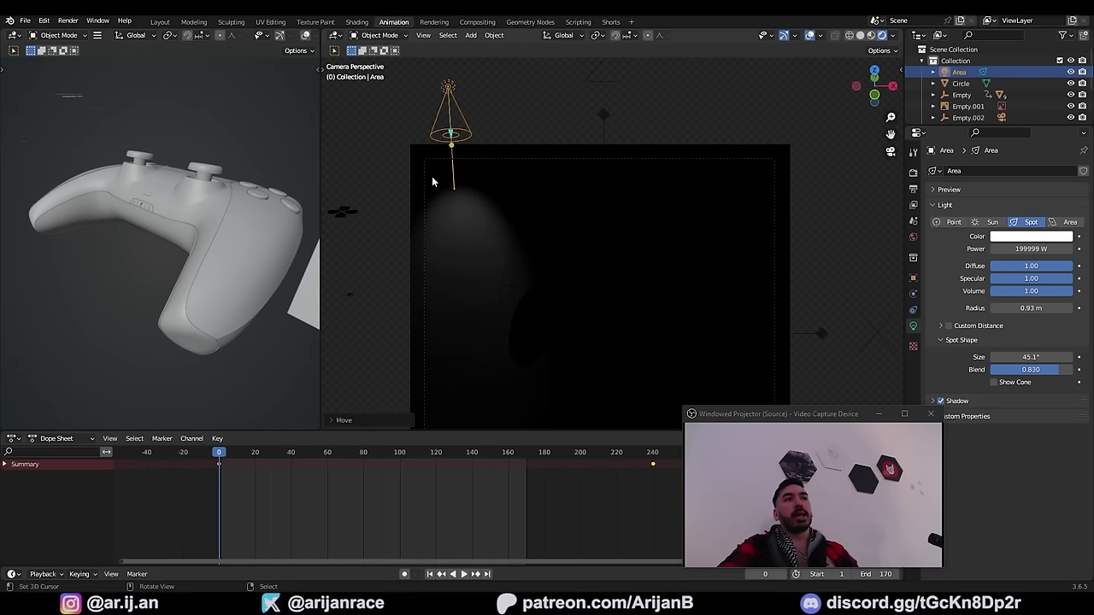
key(shift+d)
click(568, 151)
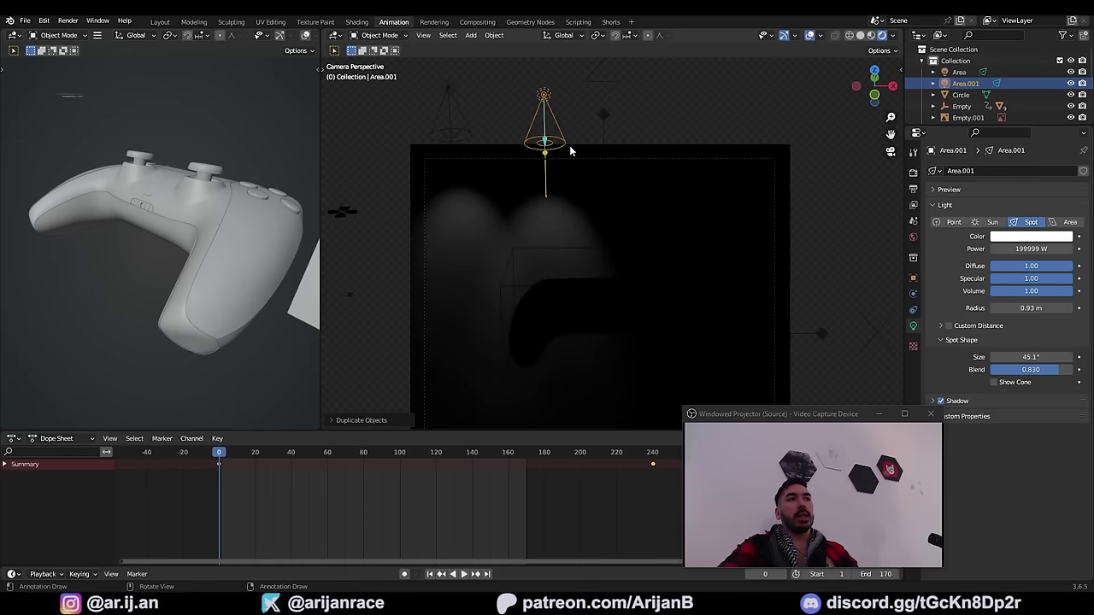
key(shift+d)
click(680, 144)
key(shift+d)
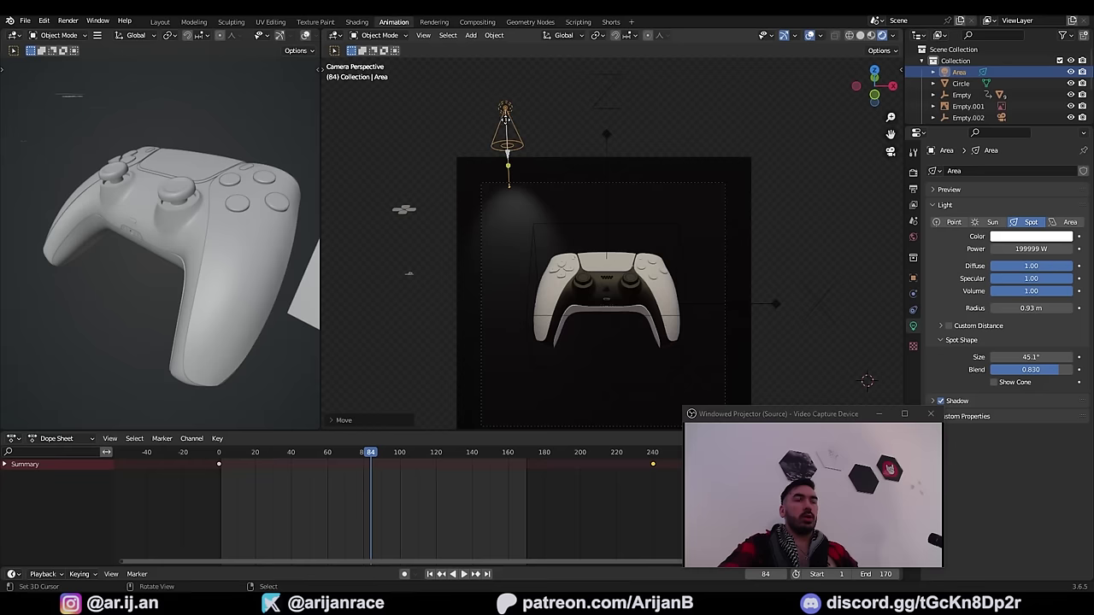
Step: Place the spot light above the backdrop's upper-left part and set its radius to 1.82 m, spot size to 58.7° and blend to 0.687
click(512, 130)
scroll(662, 200, up, 1)
drag(1026, 309, 1060, 309)
mouse_move(1031, 357)
mouse_down()
mouse_move(1053, 357)
mouse_move(969, 371)
mouse_move(1026, 369)
mouse_up()
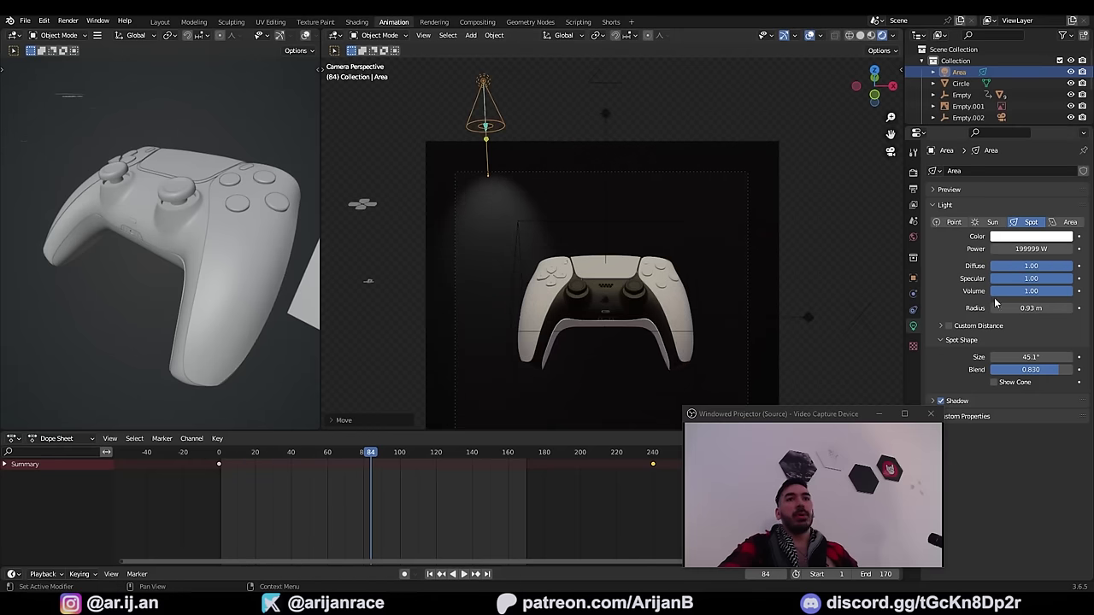
Step: Duplicate the spot light and offset the copy slightly downward along the Z axis
key(shift+d)
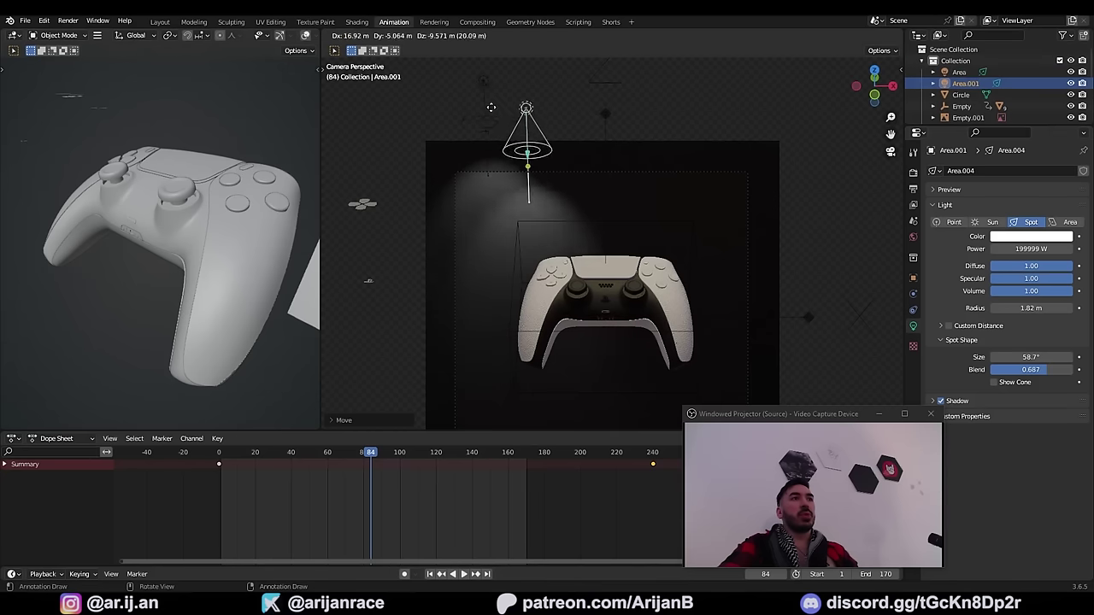
key(z)
click(517, 120)
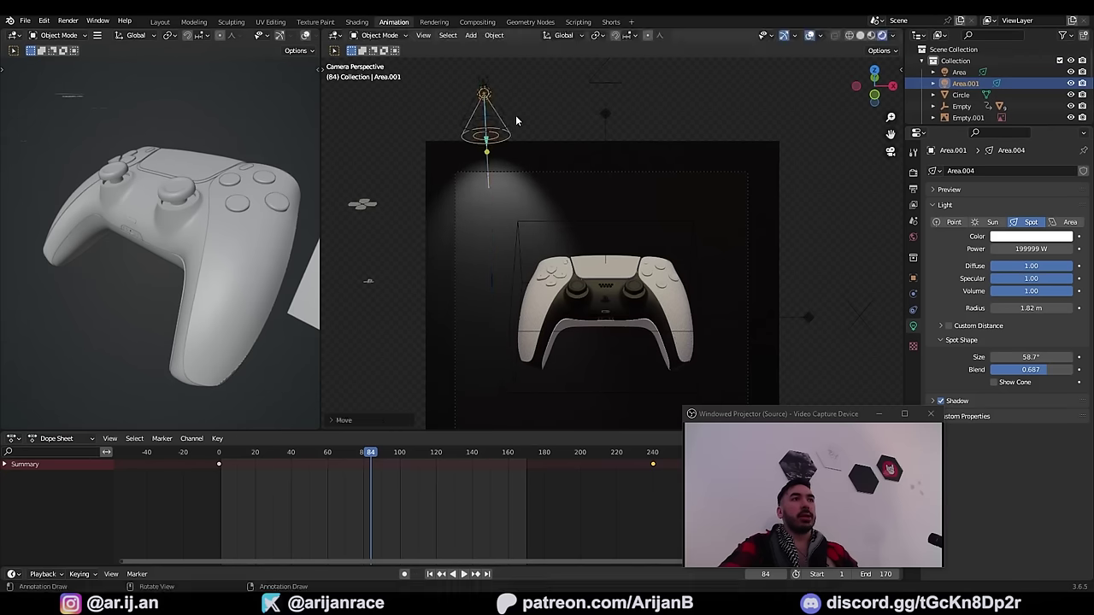
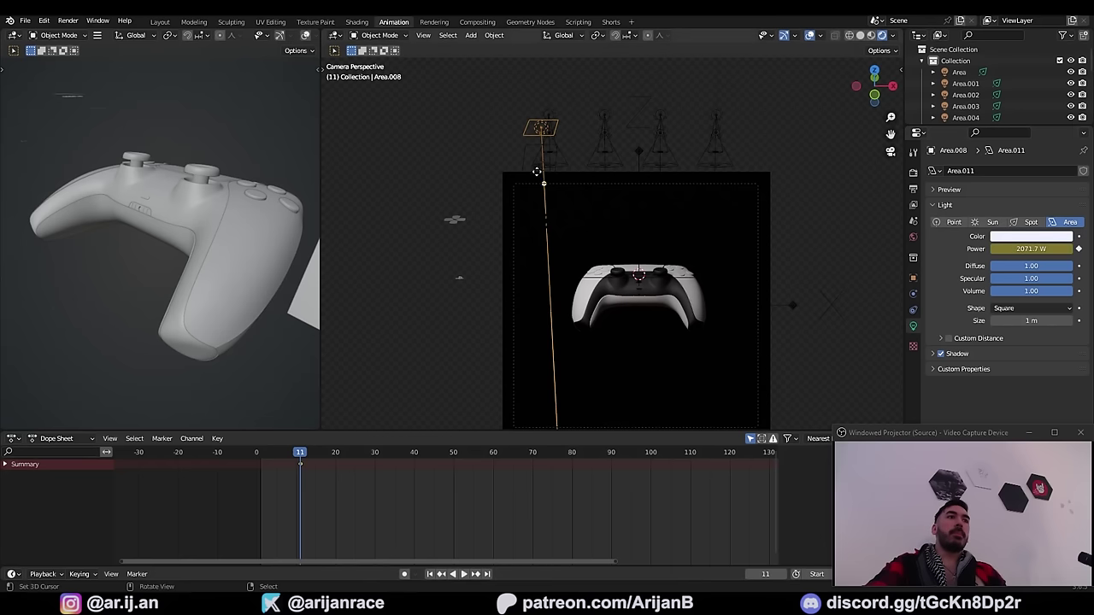
Step: Keyframe the Power of the upper-left pair of area lights and move those keyframes to about frame 19
click(537, 172)
click(1079, 249)
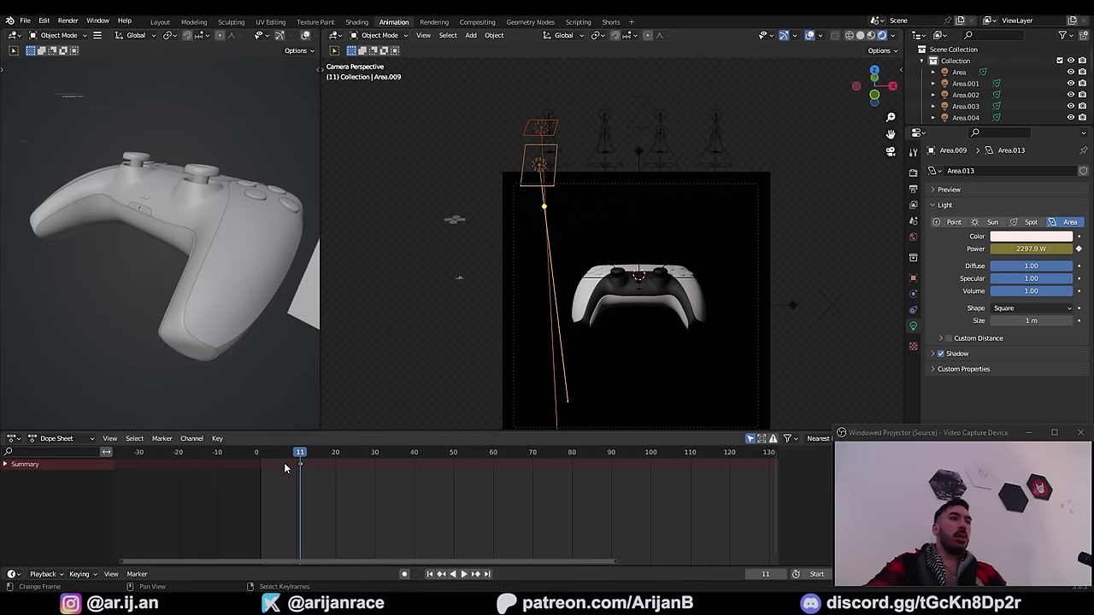
drag(284, 457, 260, 459)
key(g)
click(331, 464)
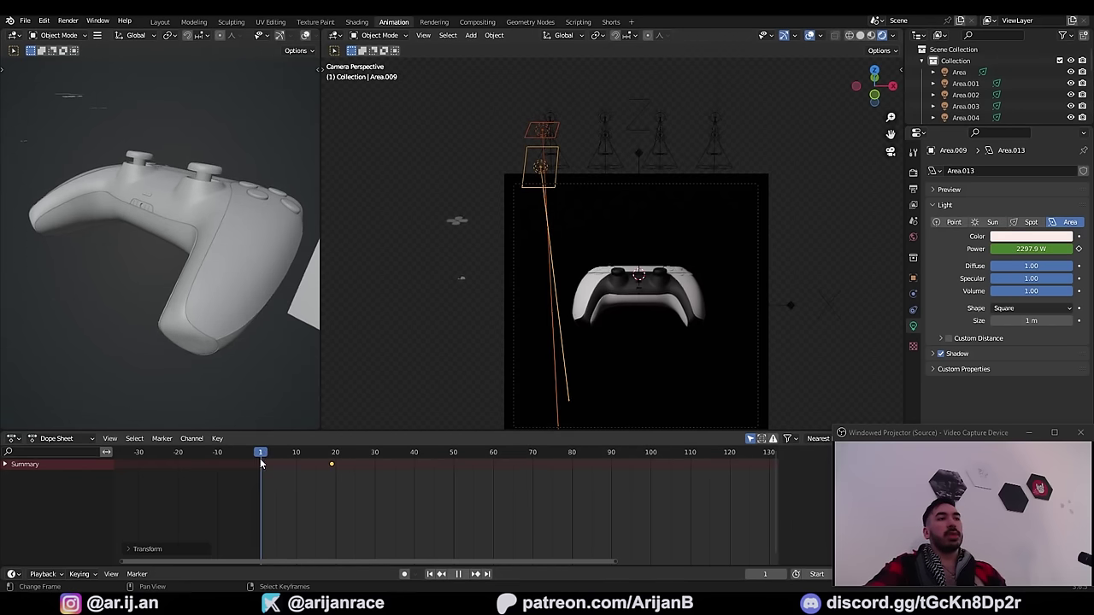
Step: Keyframe the area lights' Power at 0 W on frame 1 and play the fade-in
key(BackSpace)
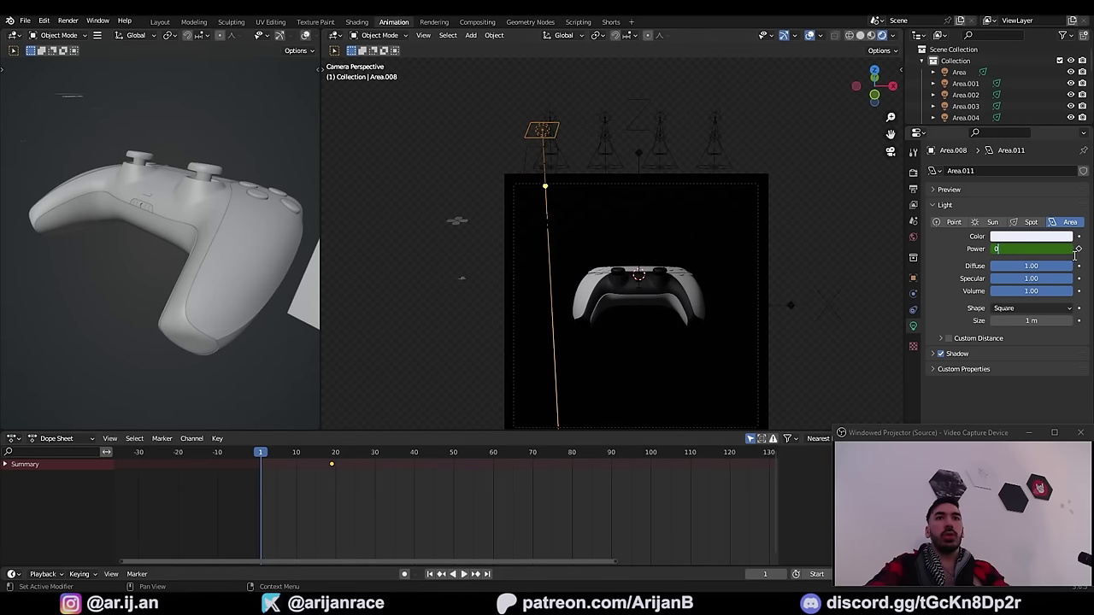
key(Return)
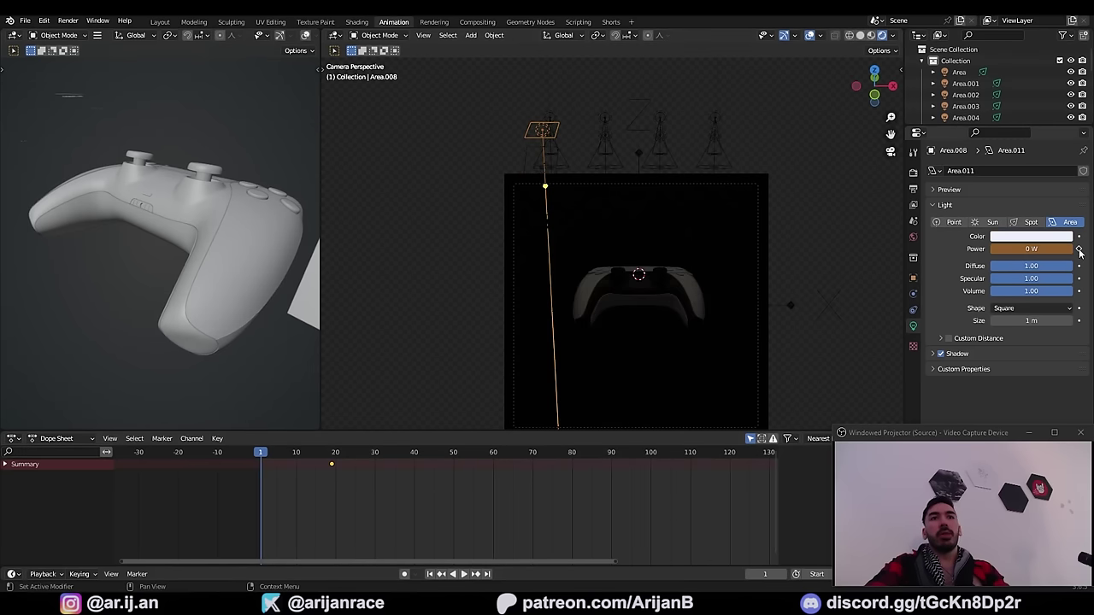
click(1079, 250)
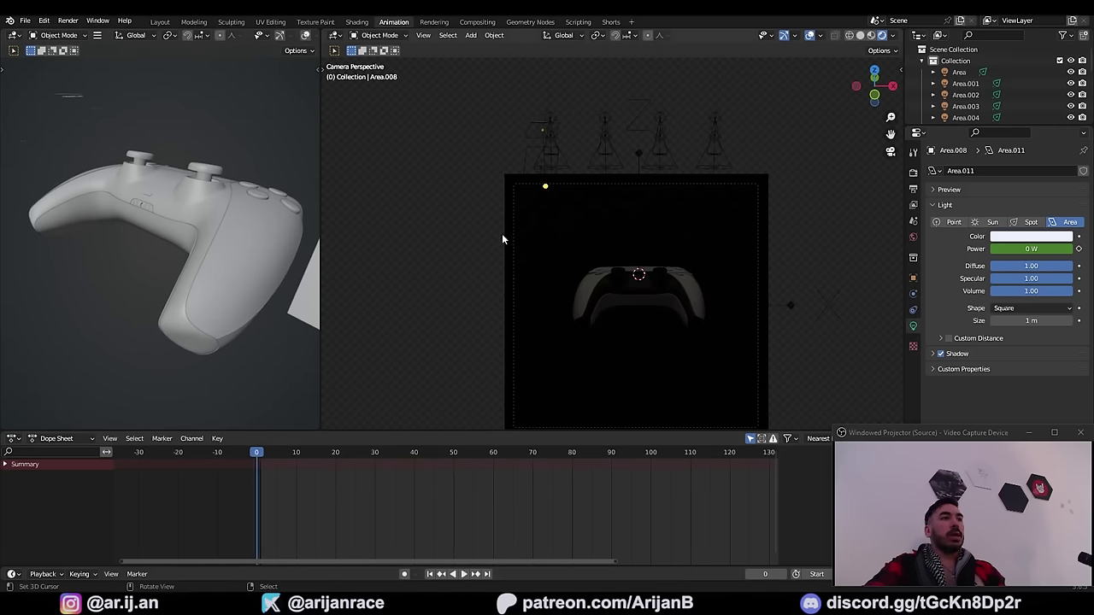
key(space)
key(space)
Step: Duplicate the pair of area lights, move the copies along X, and delay their power keyframes by 10 frames
drag(575, 189, 522, 113)
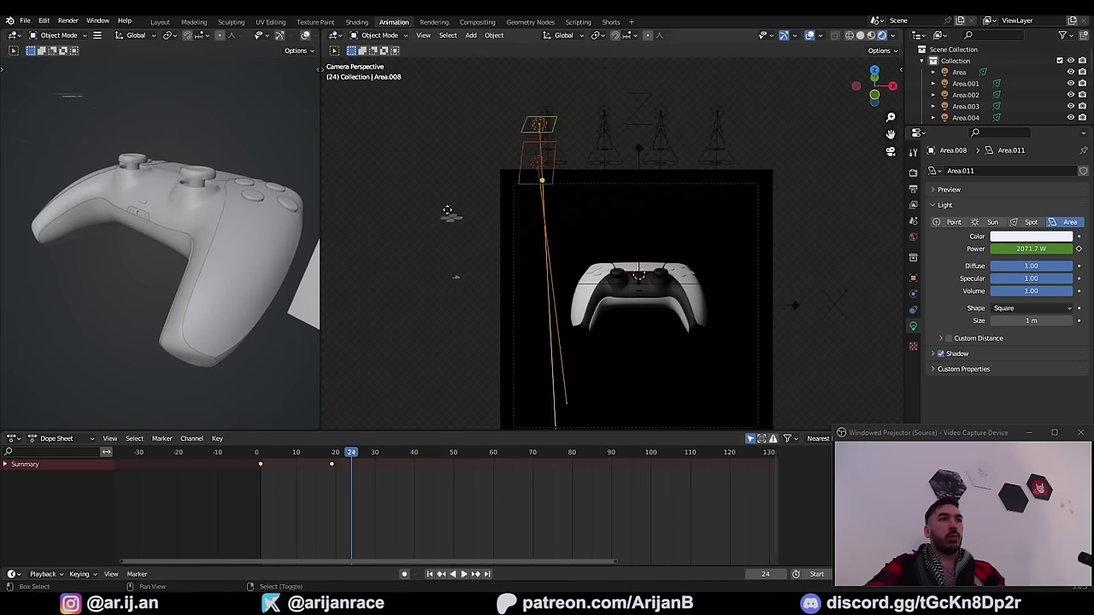
key(shift+d)
right_click(552, 224)
key(g)
key(x)
key(Escape)
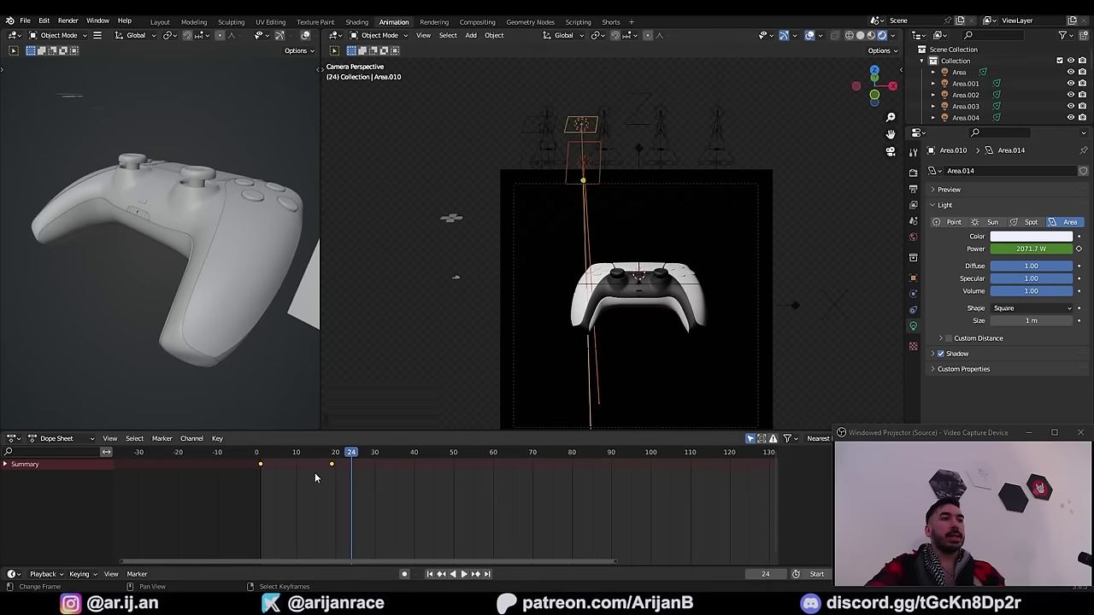
text(g10)
key(Return)
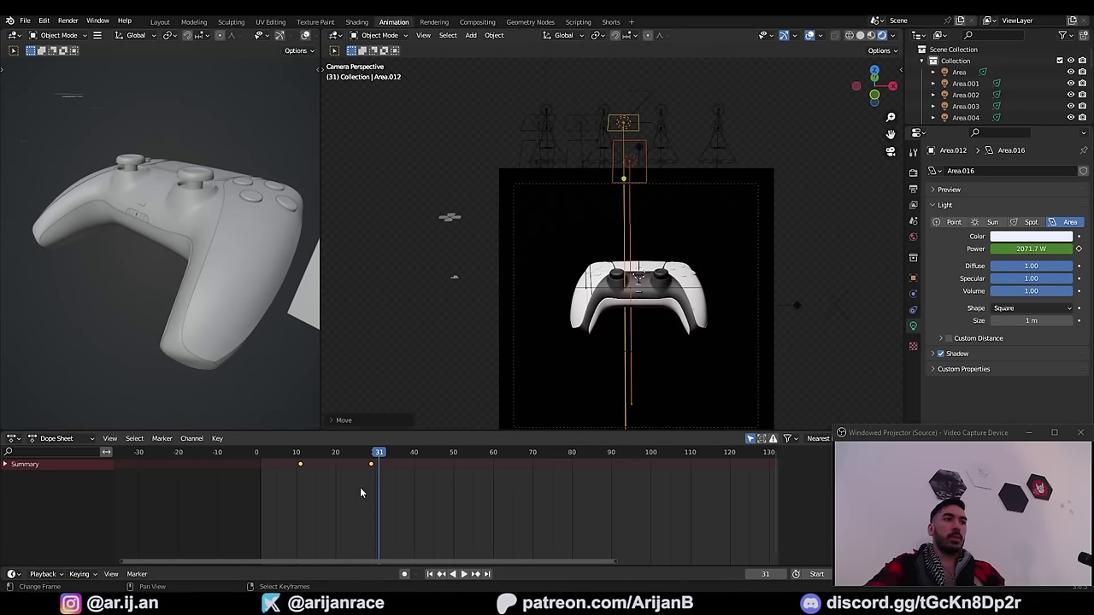
Step: Delay the third area-light pair's keyframes by 10 more frames and duplicate that pair further along the X axis
text(g10)
key(Return)
key(shift+d)
right_click(647, 188)
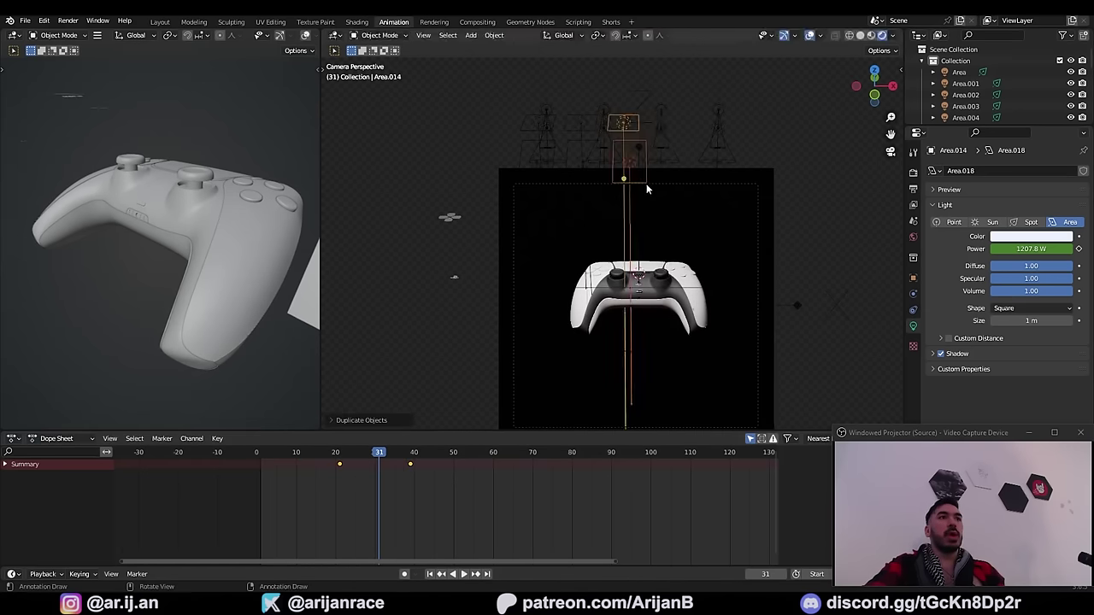
key(g)
key(x)
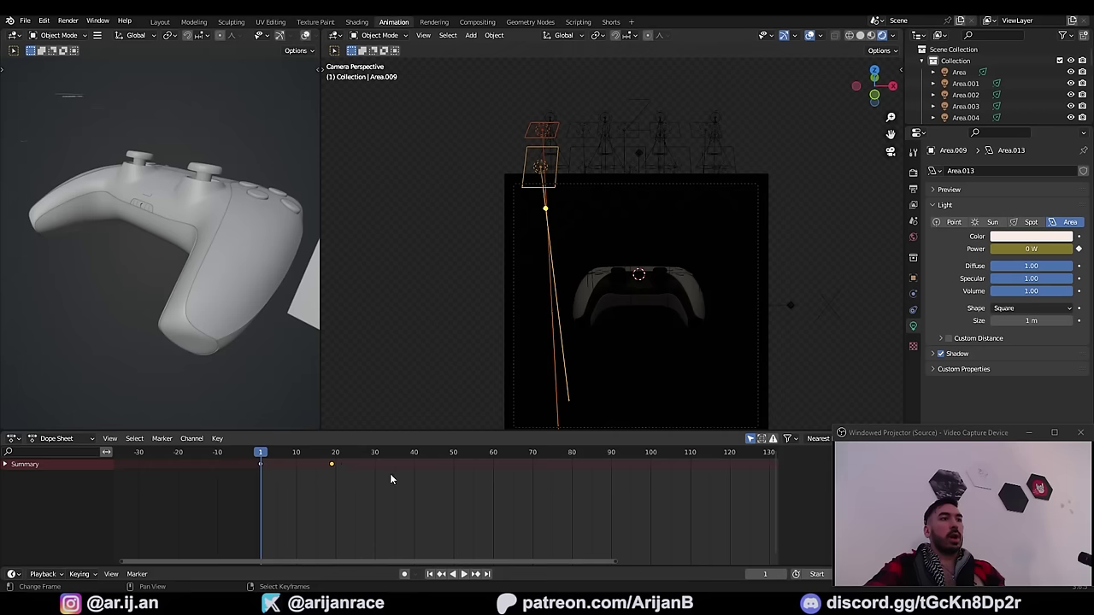
Step: Shorten the first area-light pair's fade-in by moving its full-power keyframe to about frame 4, and play it from the start
key(g)
click(331, 485)
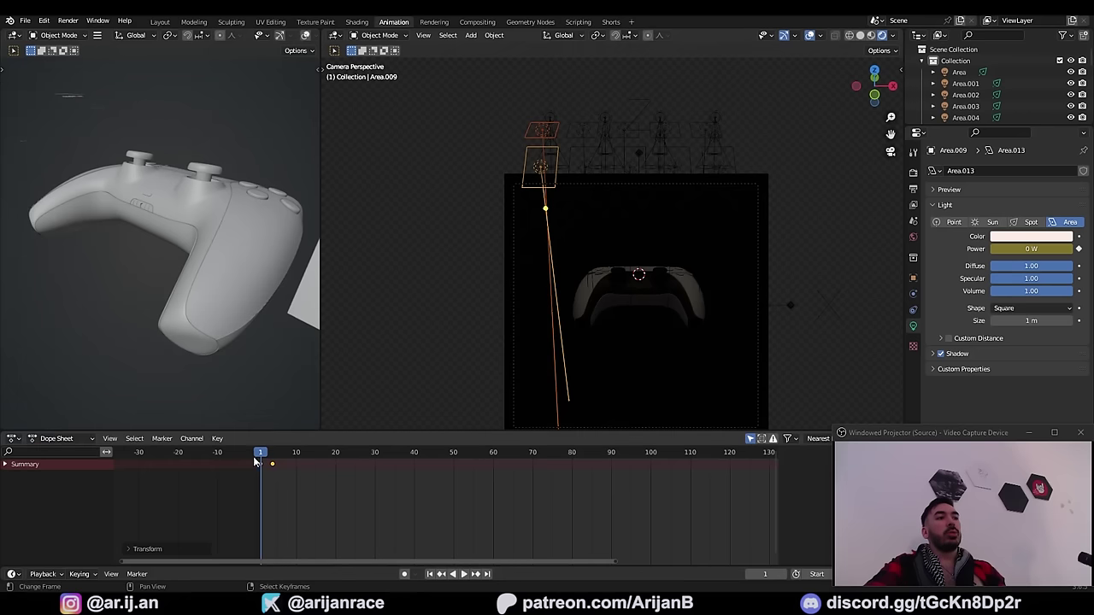
click(253, 457)
key(space)
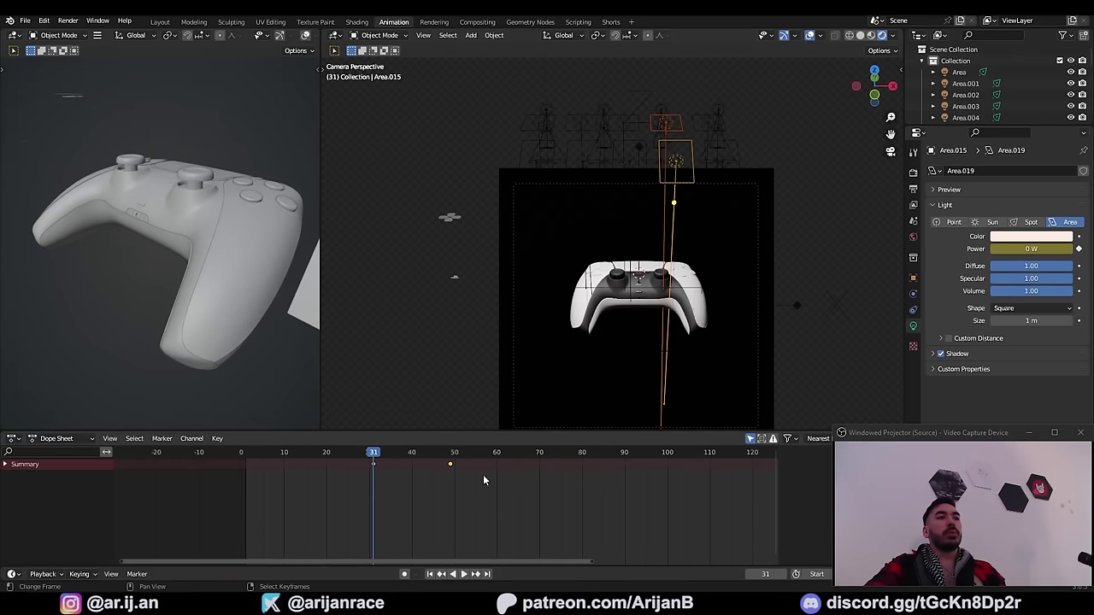
Step: Move the full-power keyframes of the fourth and fifth area-light pairs to about frames 37 and 46, and play the animation
key(g)
click(432, 483)
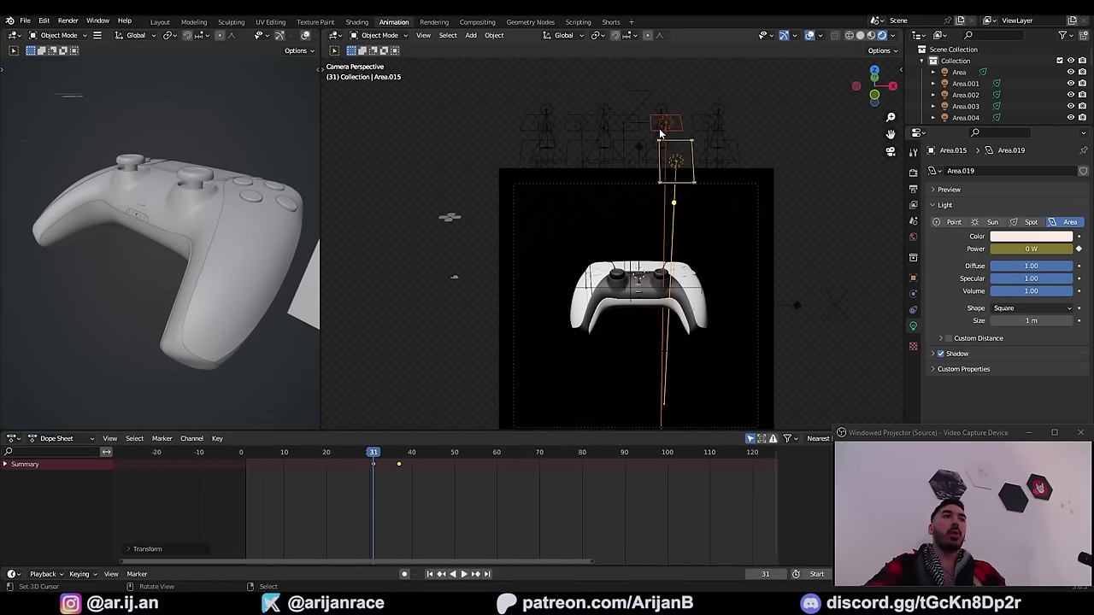
right_click(694, 130)
shift+right_click(706, 152)
right_drag(493, 464, 437, 469)
click(305, 462)
click(242, 447)
key(space)
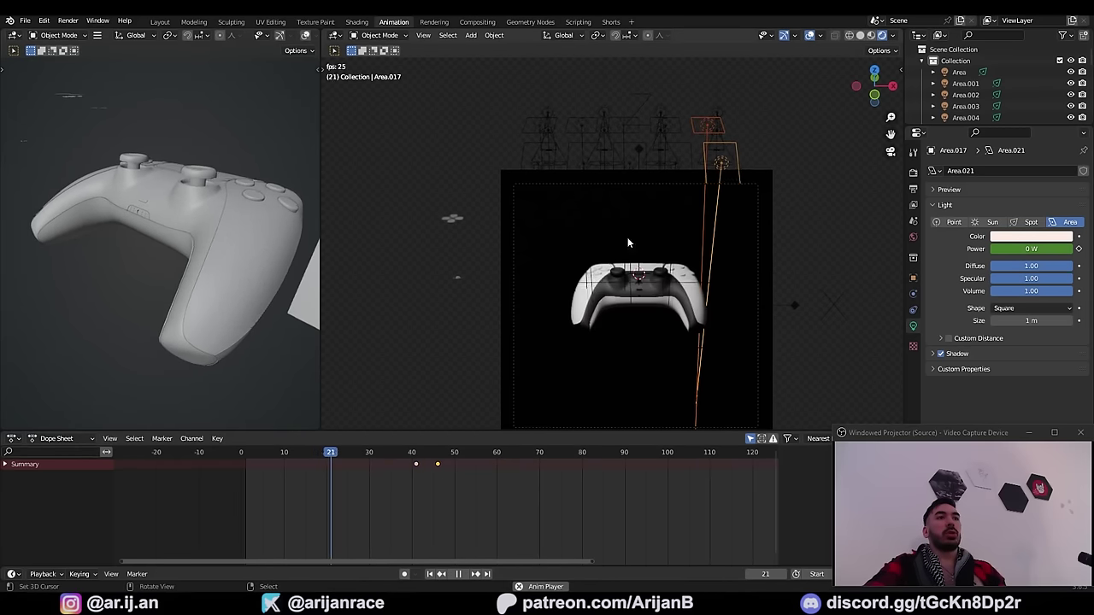
Step: Swing the first pair of area lights around the global Y axis to the controller's left side and reposition it there
key(r)
key(y)
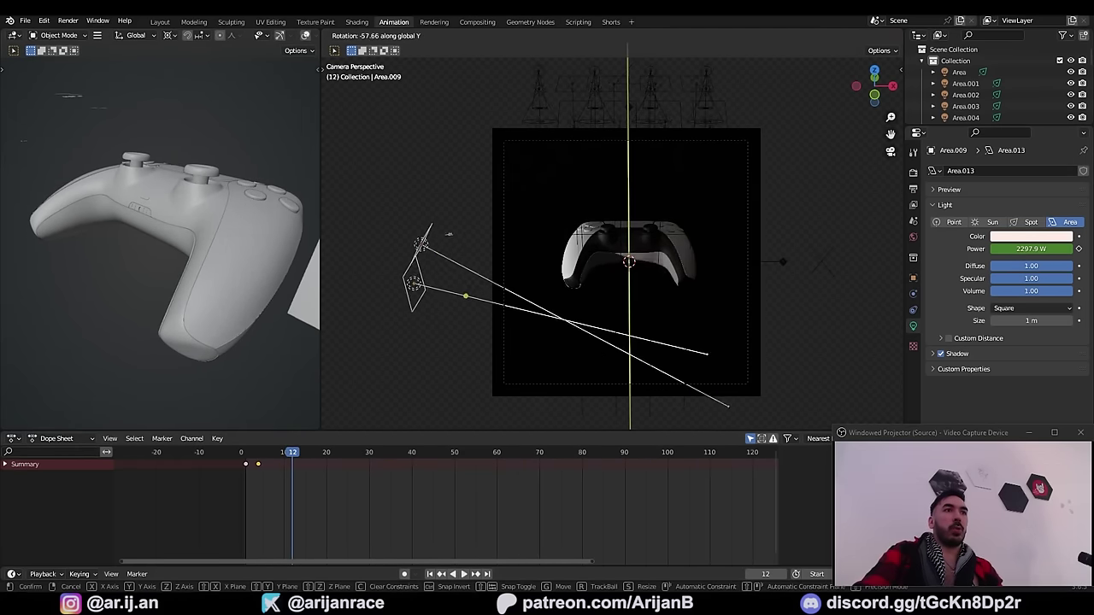
click(723, 305)
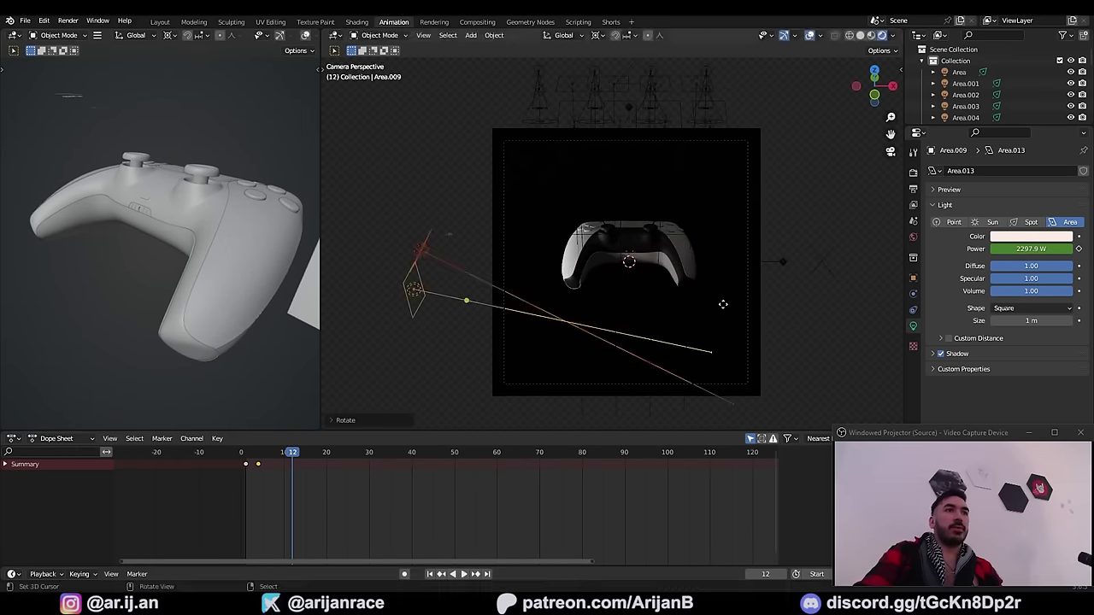
key(g)
click(670, 332)
Step: Rotate the side pair of area lights around the Z axis and move it into place to light the controller's left side
key(r)
key(z)
click(718, 255)
key(g)
click(726, 208)
scroll(666, 256, down, 5)
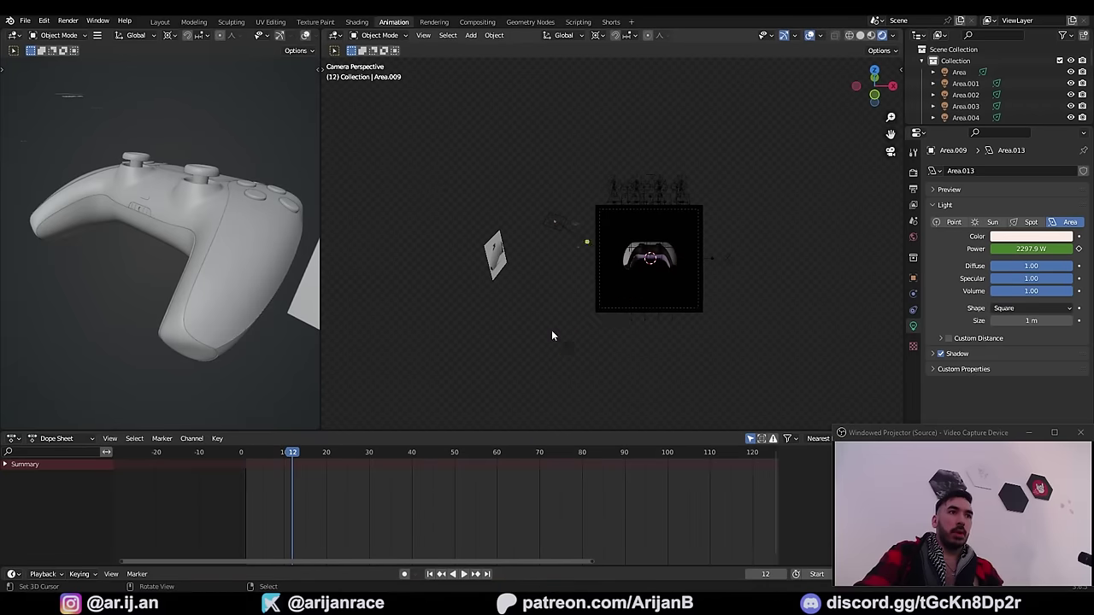
right_click(570, 349)
Step: Play the animation through the camera to review how the lights switch on behind the controller
scroll(616, 359, up, 4)
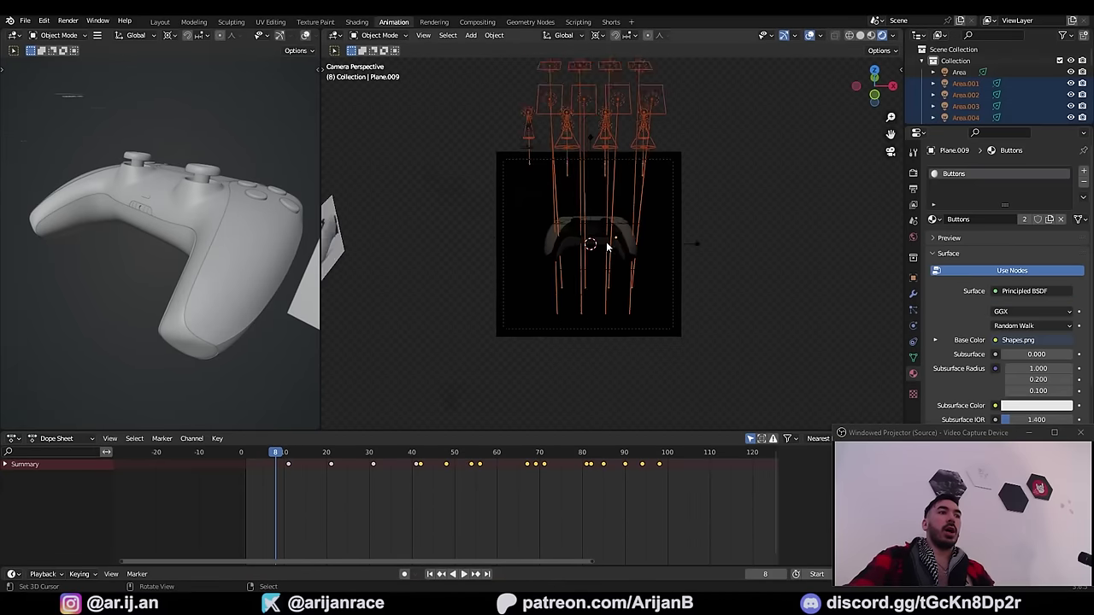
scroll(606, 245, up, 1)
scroll(444, 350, up, 3)
key(space)
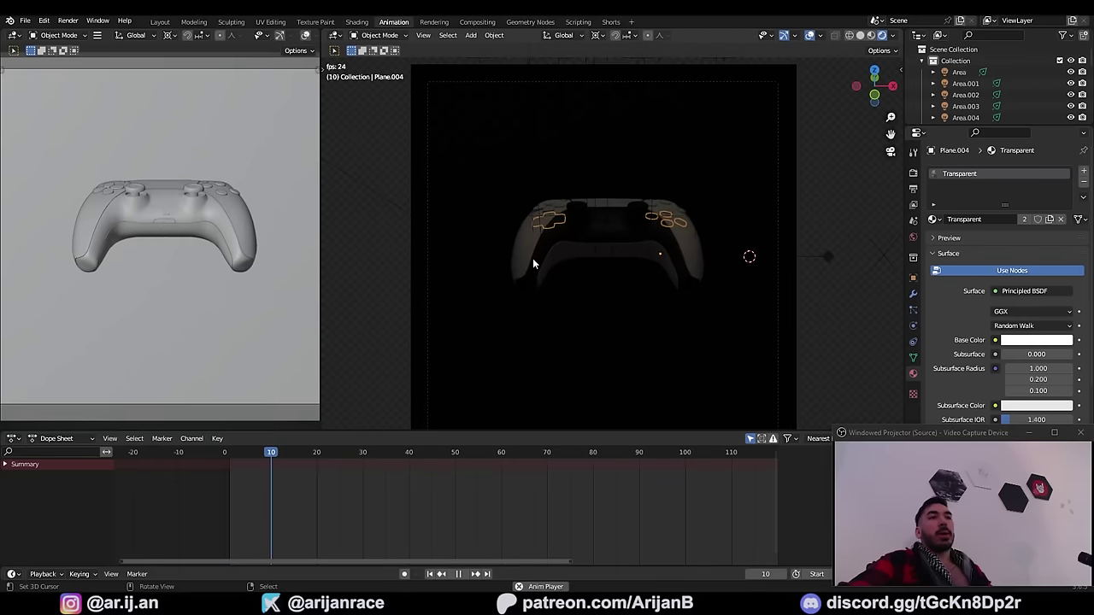
right_click(806, 220)
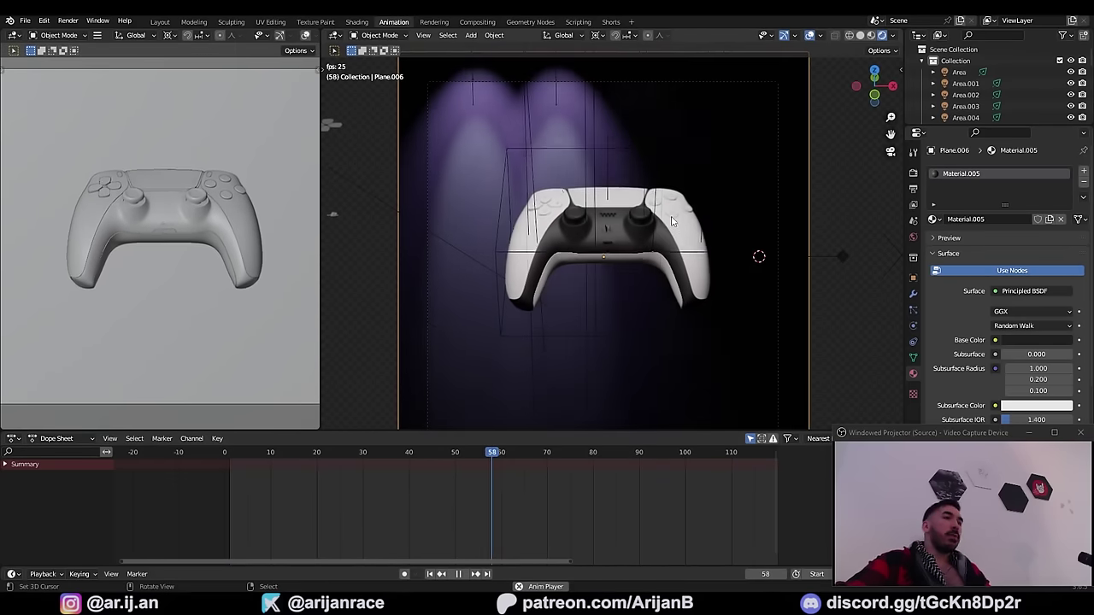
key(space)
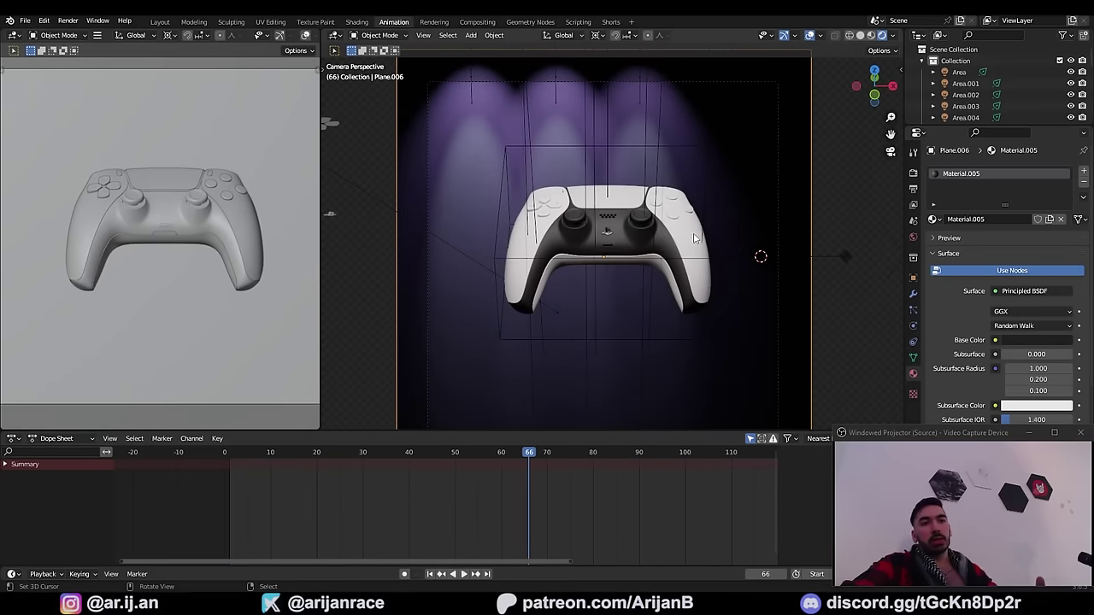
scroll(730, 332, down, 2)
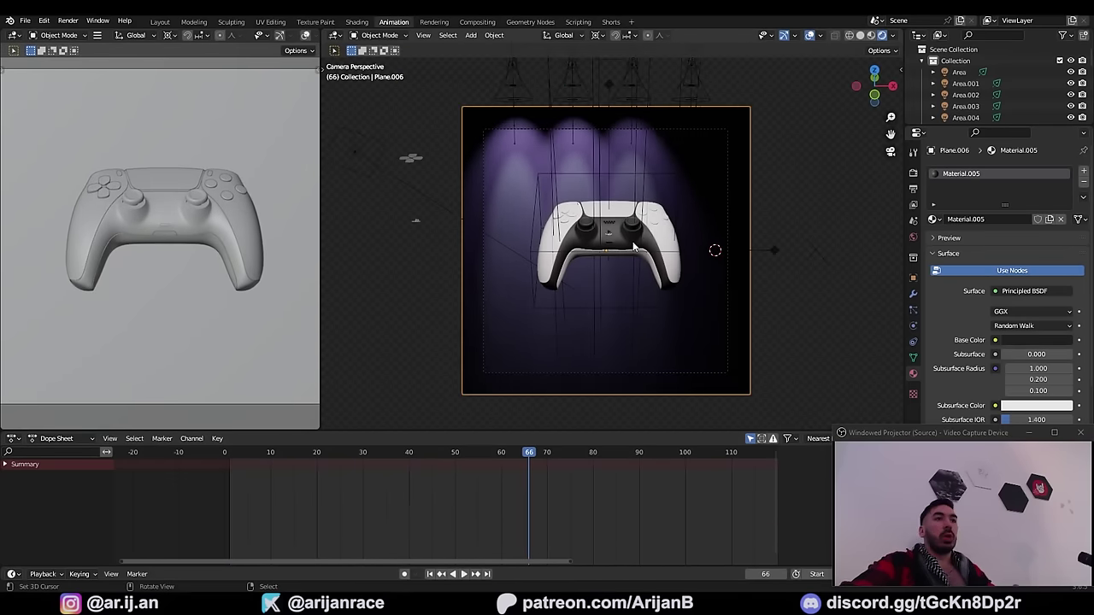
scroll(634, 245, up, 1)
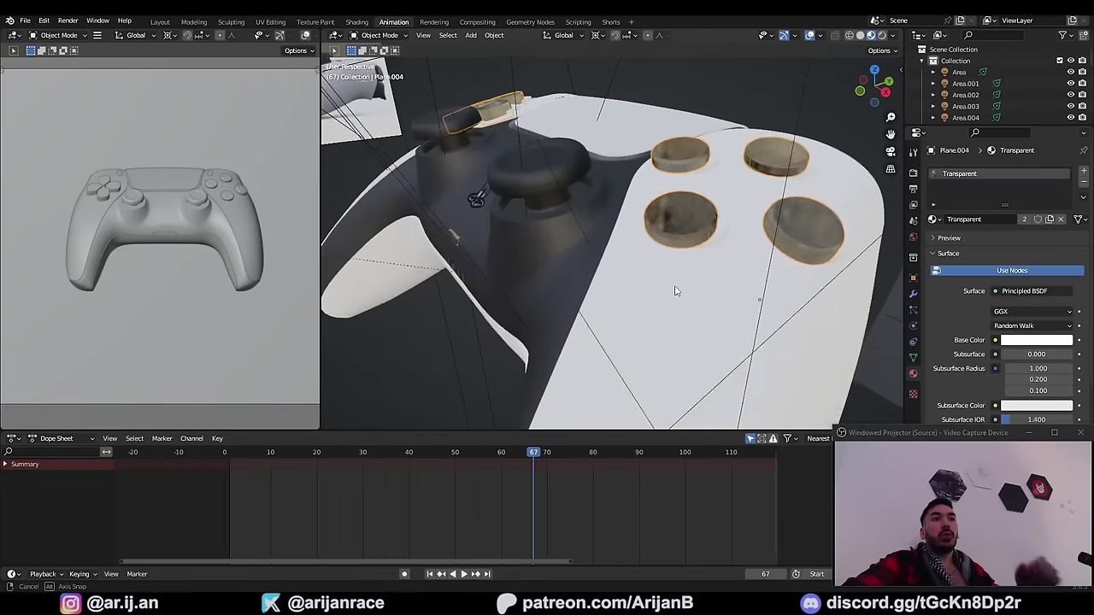
Step: Examine the controller's transparent button caps and their printed symbols up close from several angles
middle_drag(676, 290, 647, 285)
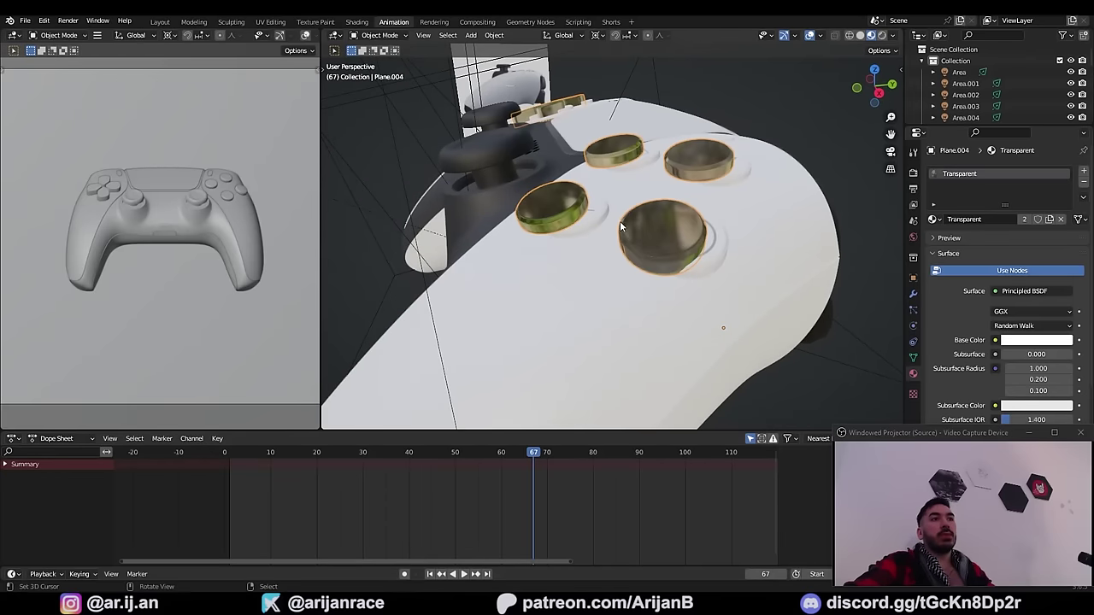
key(shift+z)
middle_drag(620, 223, 619, 241)
key(shift+z)
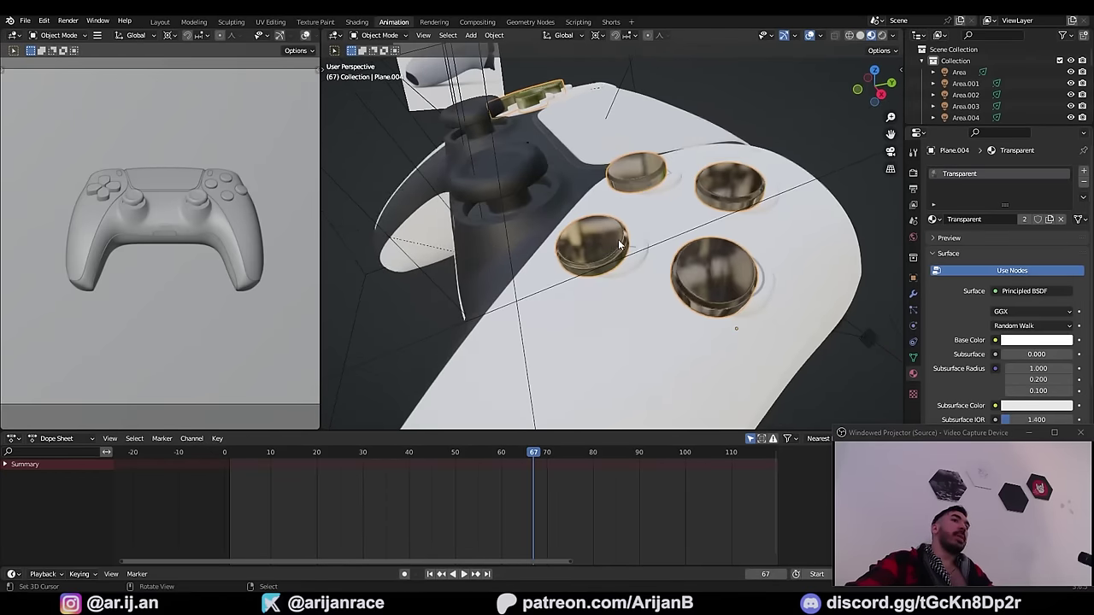
scroll(621, 246, up, 4)
scroll(634, 255, down, 4)
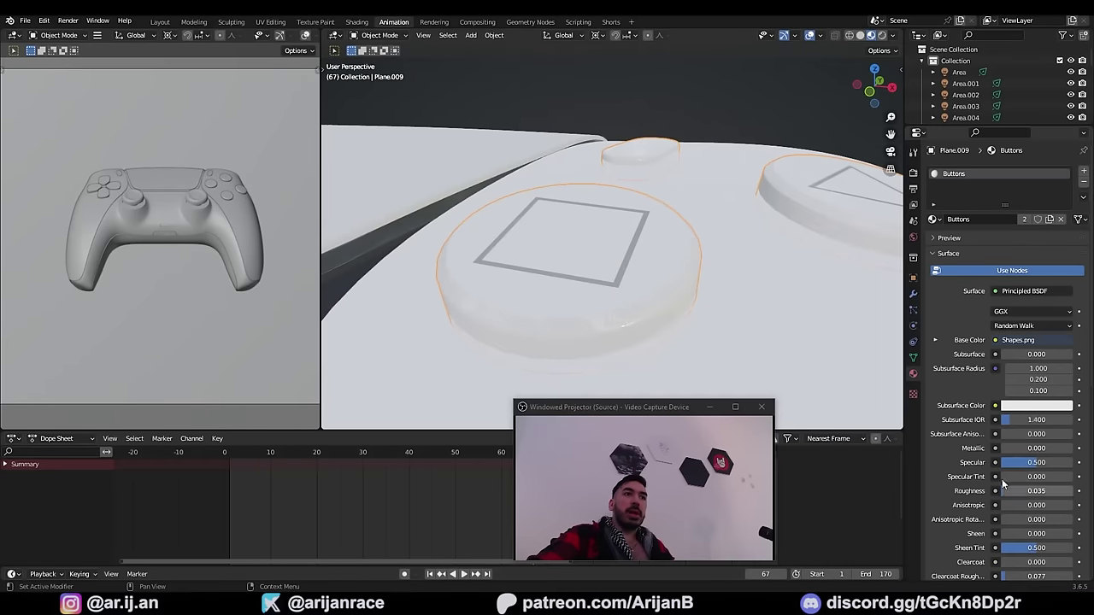
middle_drag(643, 272, 636, 205)
scroll(658, 307, down, 6)
scroll(639, 254, down, 3)
scroll(636, 205, up, 2)
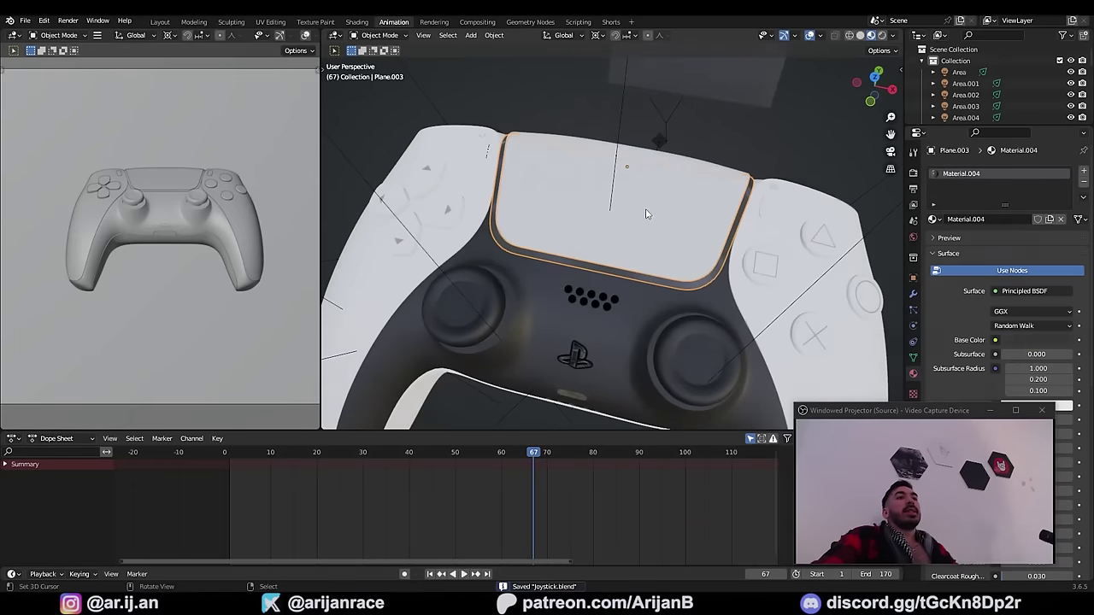
middle_drag(582, 234, 494, 168)
mouse_move(779, 246)
middle_down()
mouse_move(765, 260)
mouse_move(702, 262)
middle_up()
key(Tab)
key(Tab)
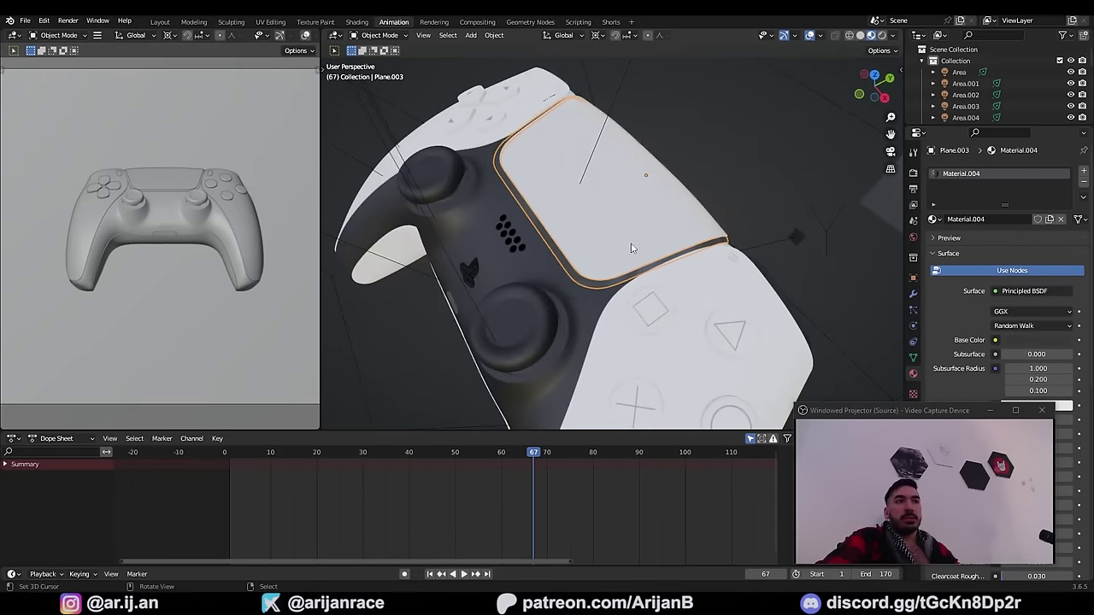
Step: Switch to paint.net and fill the blank 1024 × 1024 image with a vertical gradient from black at the top to blue 0026FF
key(alt+Tab)
ctrl+scroll(608, 257, down, 2)
click(847, 117)
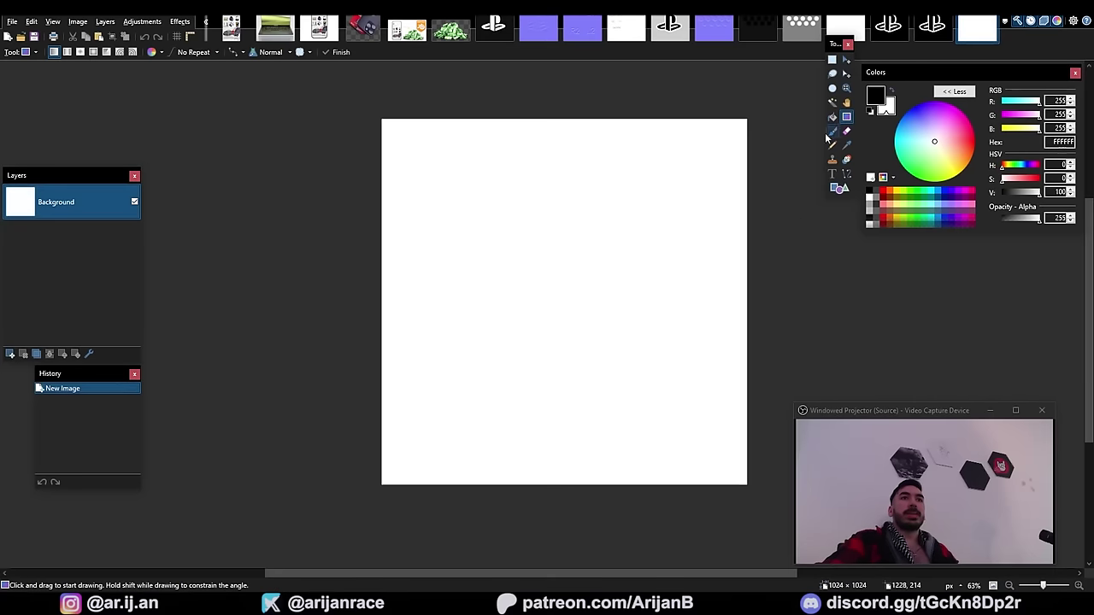
click(945, 193)
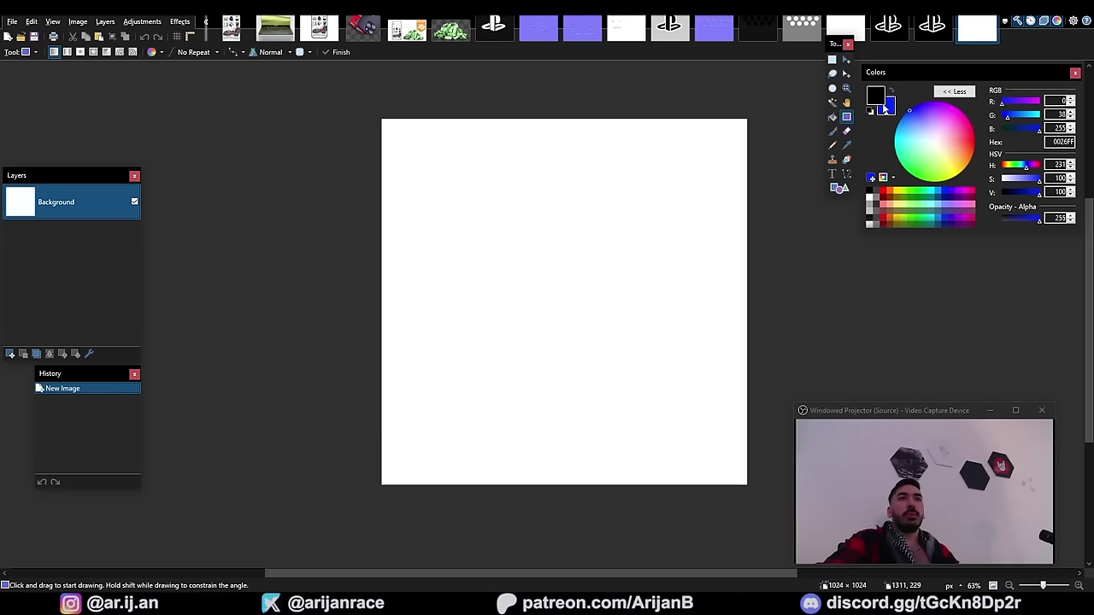
click(874, 97)
ctrl+scroll(555, 312, down, 2)
drag(564, 183, 564, 406)
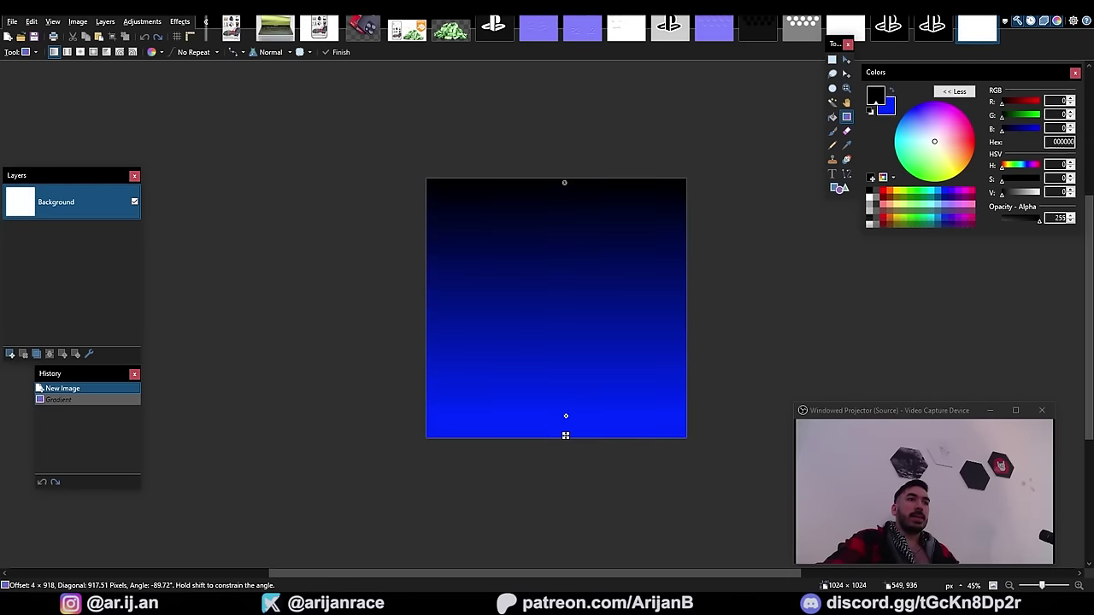
Step: Select the whole gradient canvas and save the image as a PNG named Light Gradient in the Joystick folder
key(ctrl+a)
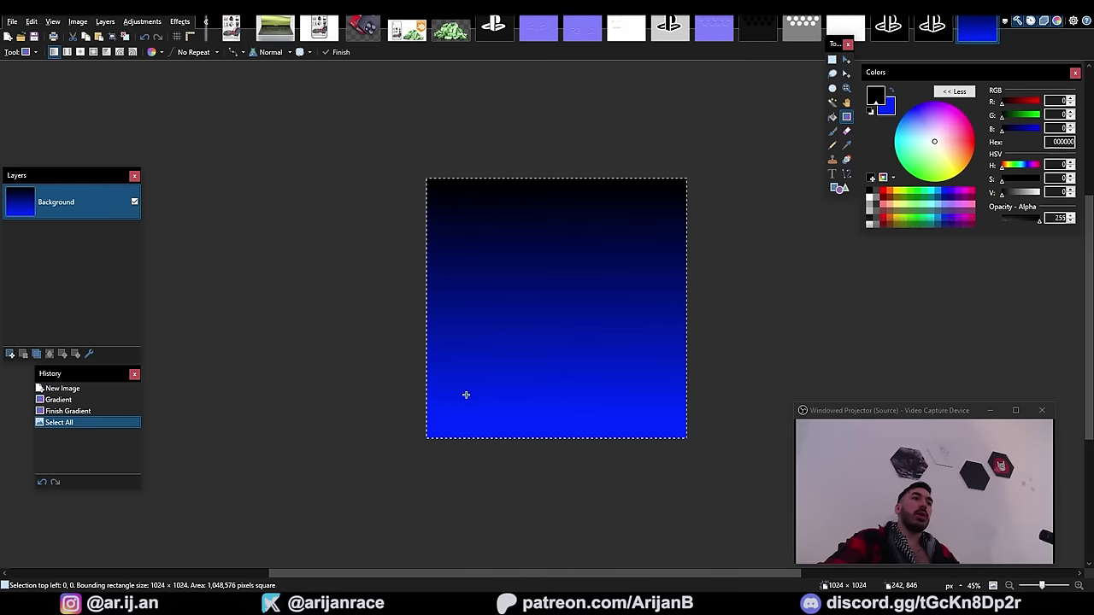
ctrl+scroll(518, 296, up, 1)
key(ctrl+shift+s)
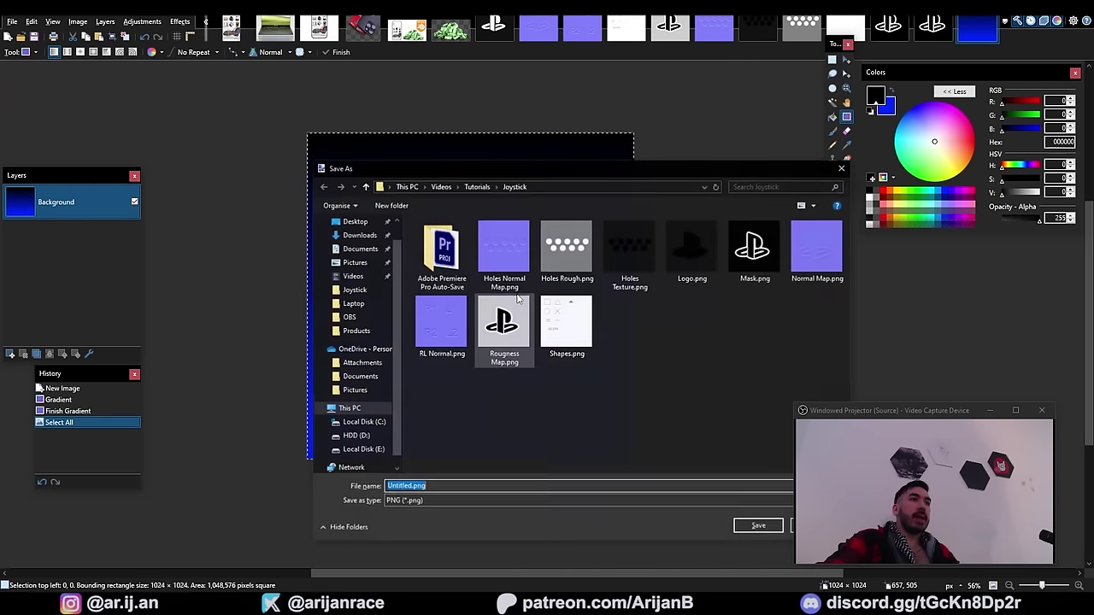
text(Light Gradient)
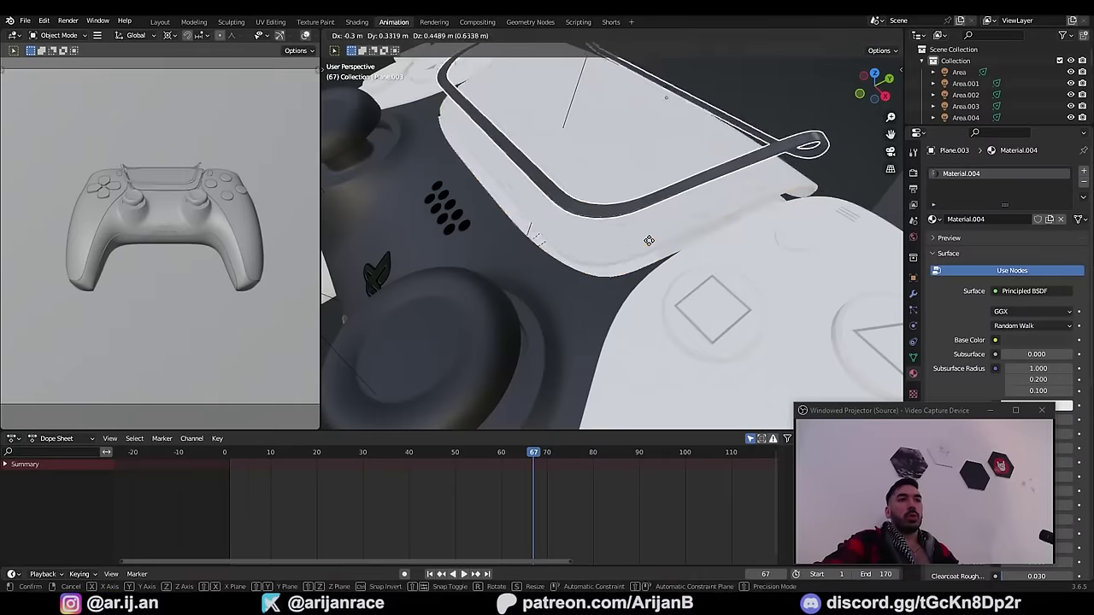
Step: Return to Blender and rename the touchpad strip's material to Light
click(991, 222)
text(Ligh)
text(t)
key(Return)
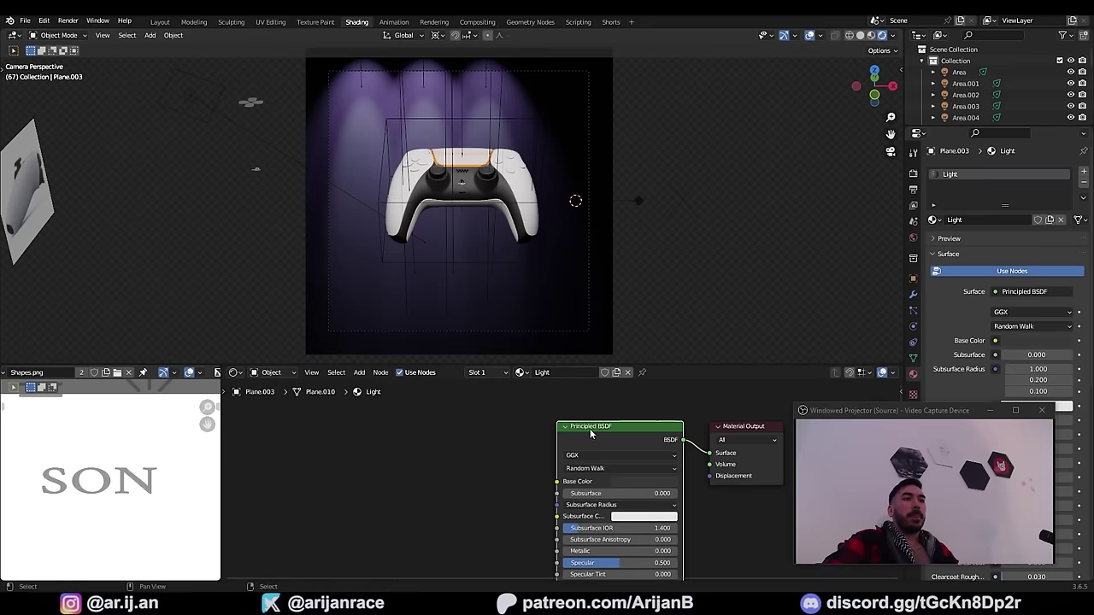
Step: Add an image texture with mapping nodes to the Light material's Principled BSDF and load Light Gradient.png into it
middle_drag(588, 432, 644, 421)
key(ctrl+t)
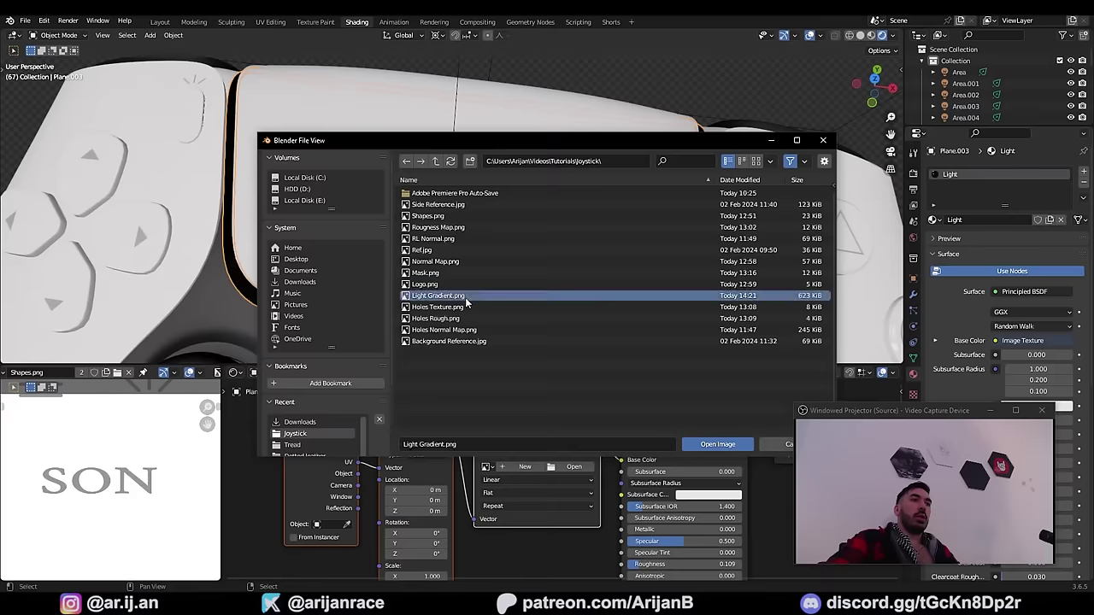
double_click(472, 300)
Step: Save the file, unwrap the light strip's mesh, and select all of its UVs over the gradient image
middle_drag(472, 300, 575, 291)
key(Tab)
key(ctrl+s)
key(u)
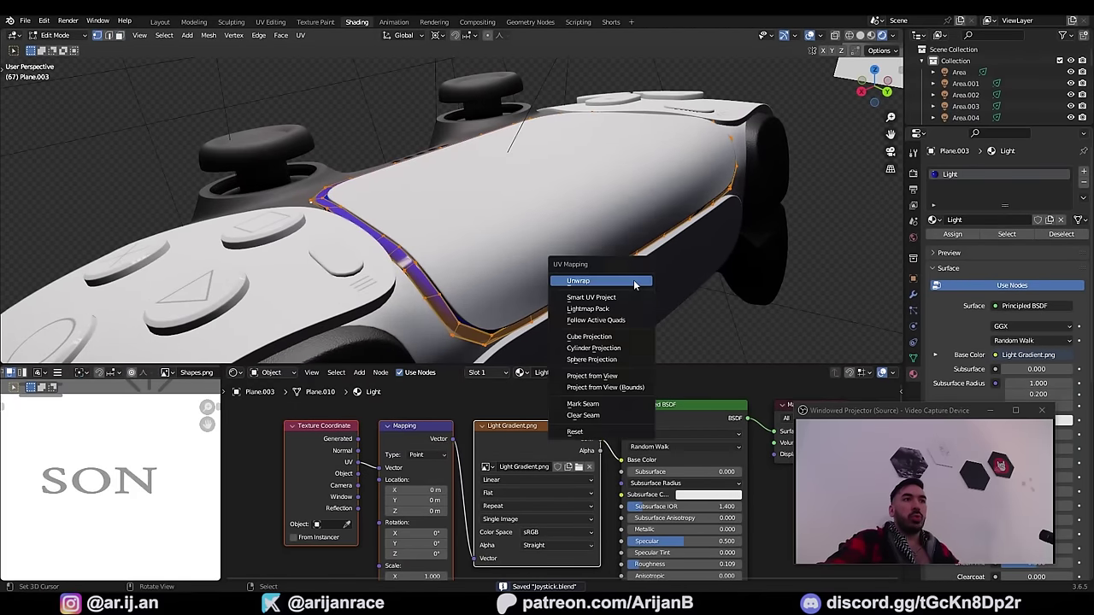
click(635, 284)
key(a)
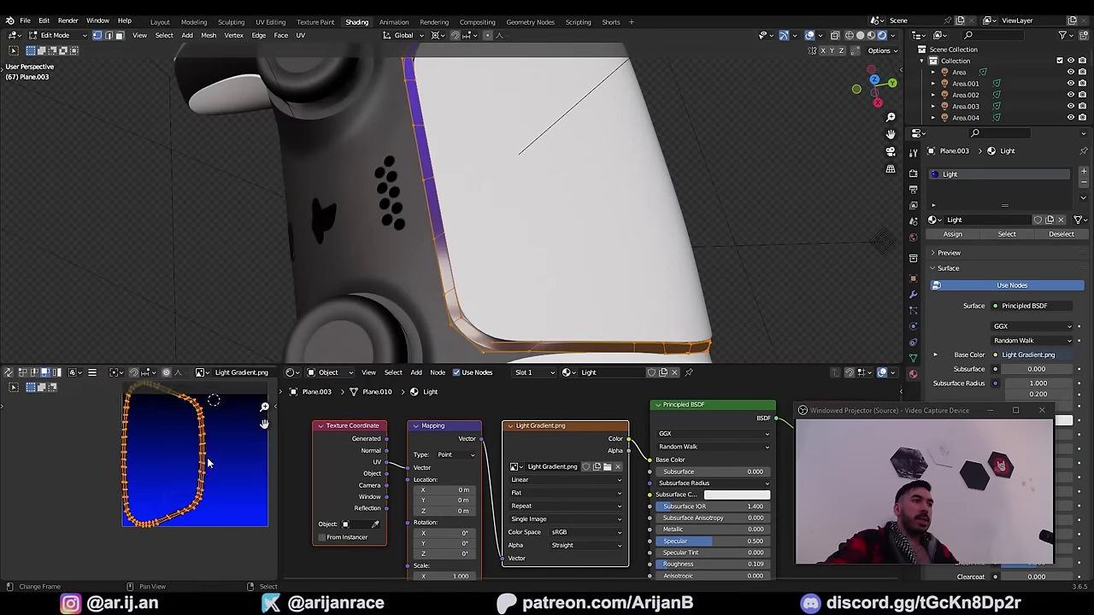
Step: Rotate the strip's UV island 90°, then move and scale it to span the gradient image horizontally
middle_drag(208, 462, 181, 476)
text(r90)
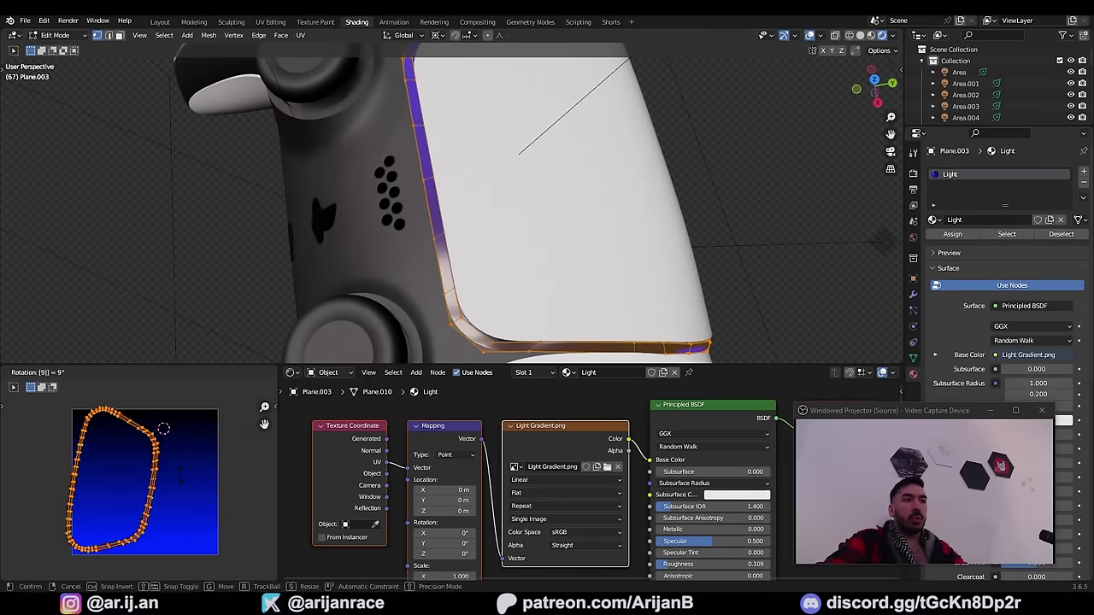
key(Return)
key(g)
click(212, 489)
key(s)
click(224, 491)
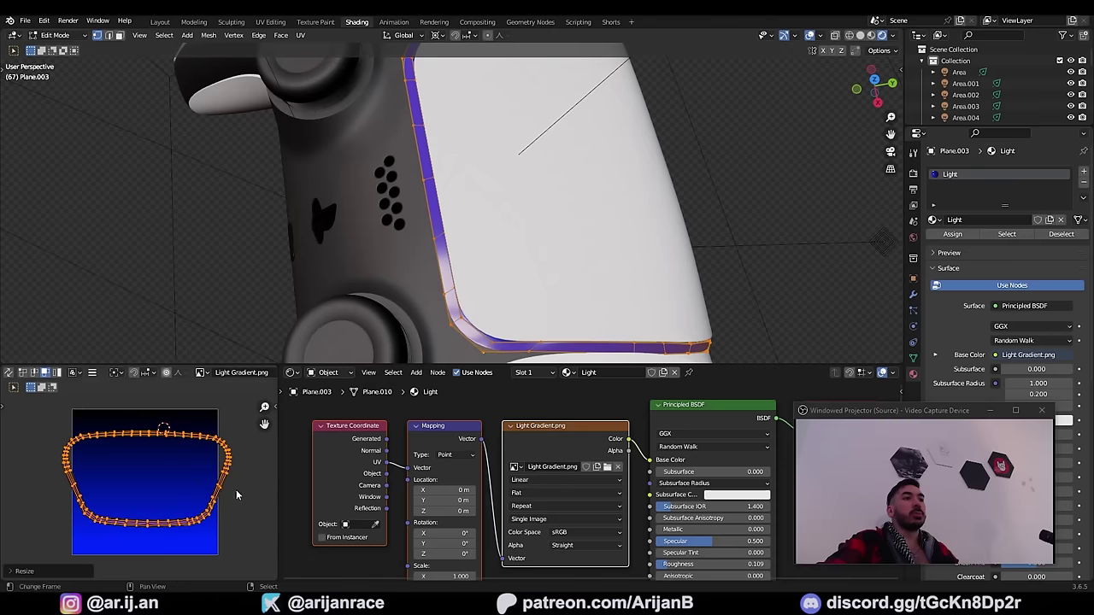
Step: Leave mesh editing and reroute the Light Gradient texture's color from Base Color into the Light material's Emission input
key(Tab)
middle_drag(377, 248, 406, 190)
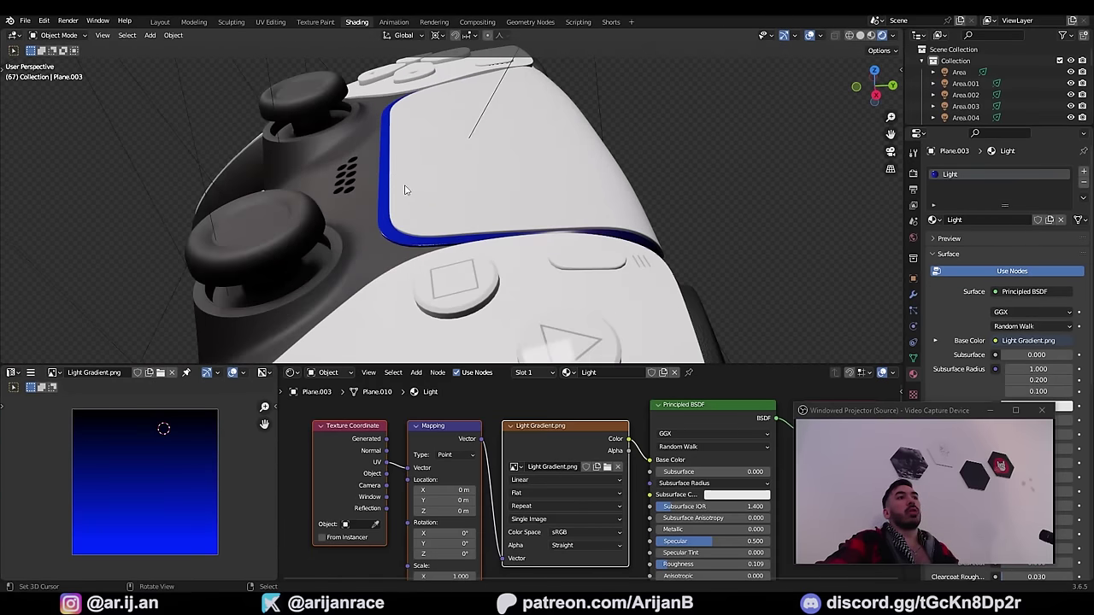
middle_drag(412, 250, 504, 256)
scroll(535, 462, down, 1)
middle_drag(620, 494, 613, 398)
key(g)
click(523, 493)
drag(596, 393, 581, 542)
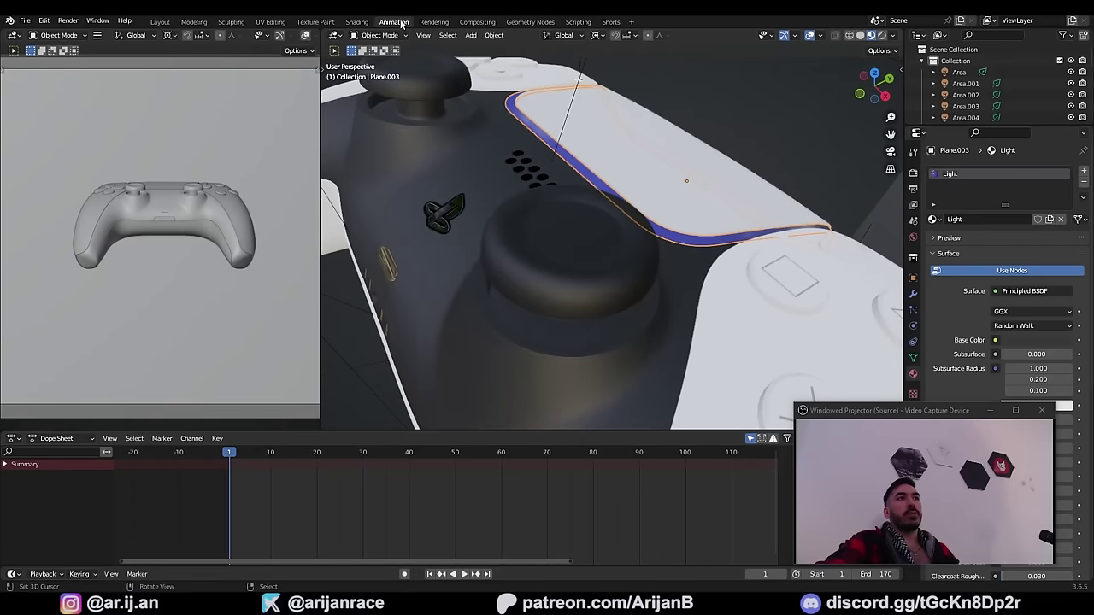
Step: Insert a keyframe on the Light material's Emission Strength
click(357, 22)
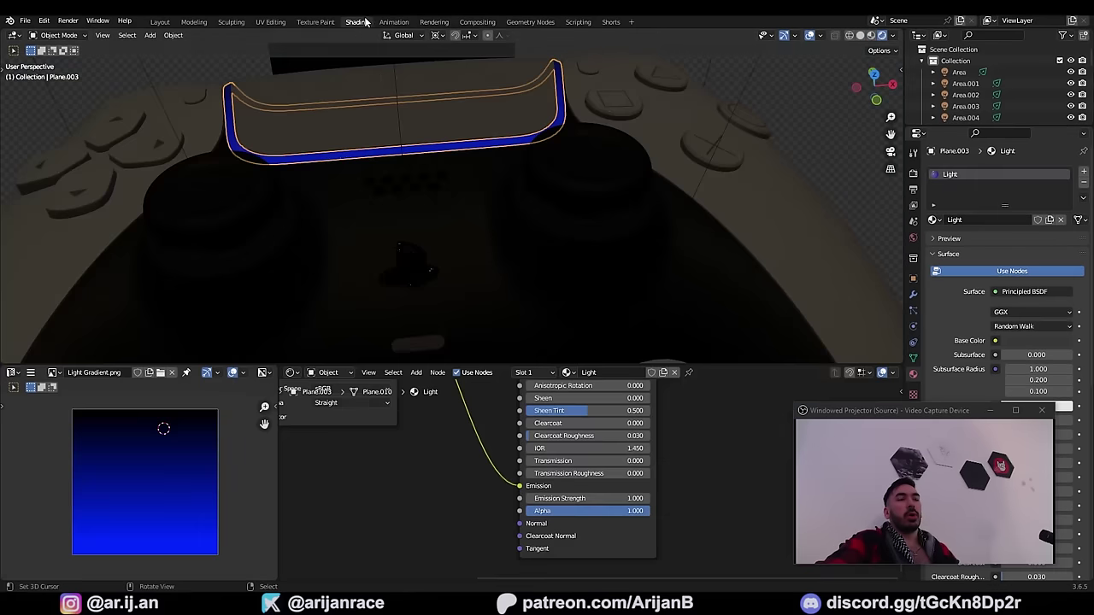
right_click(607, 501)
click(554, 445)
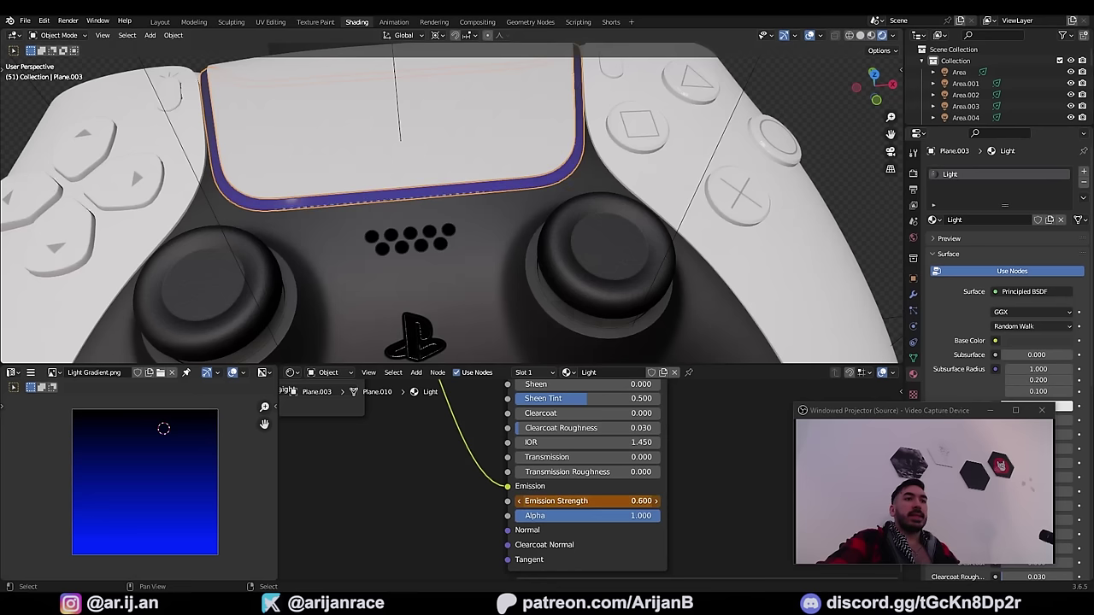
Step: Set the Light material's Emission Strength to 1.1 and keyframe it at frame 51
text(1.1)
key(Return)
right_click(640, 502)
click(602, 460)
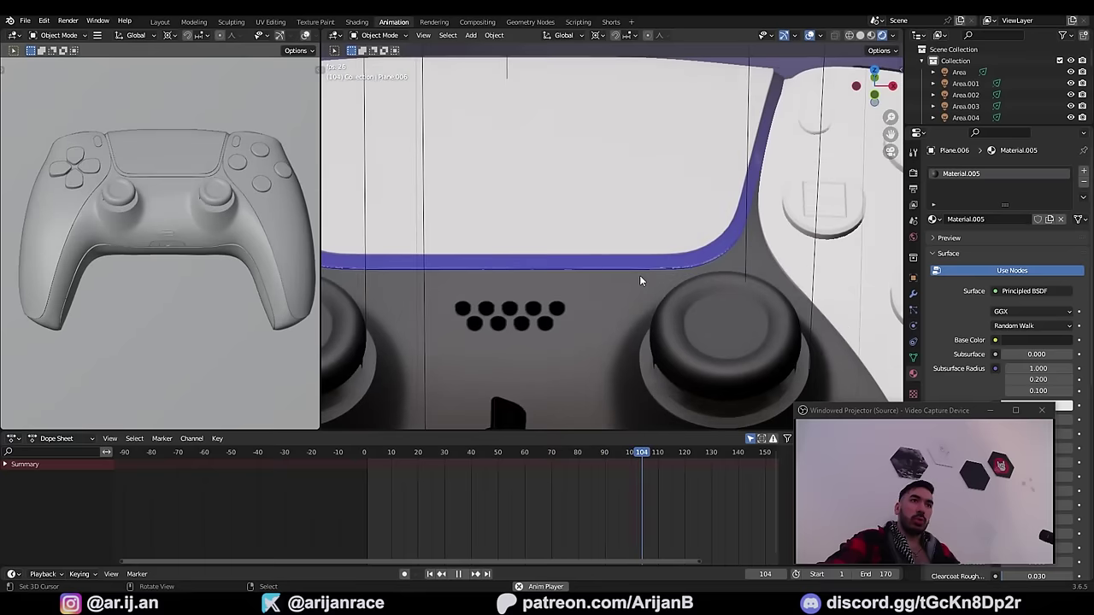
Step: Play and scrub the animation through the camera to review the strip light around the touchpad
scroll(530, 256, down, 2)
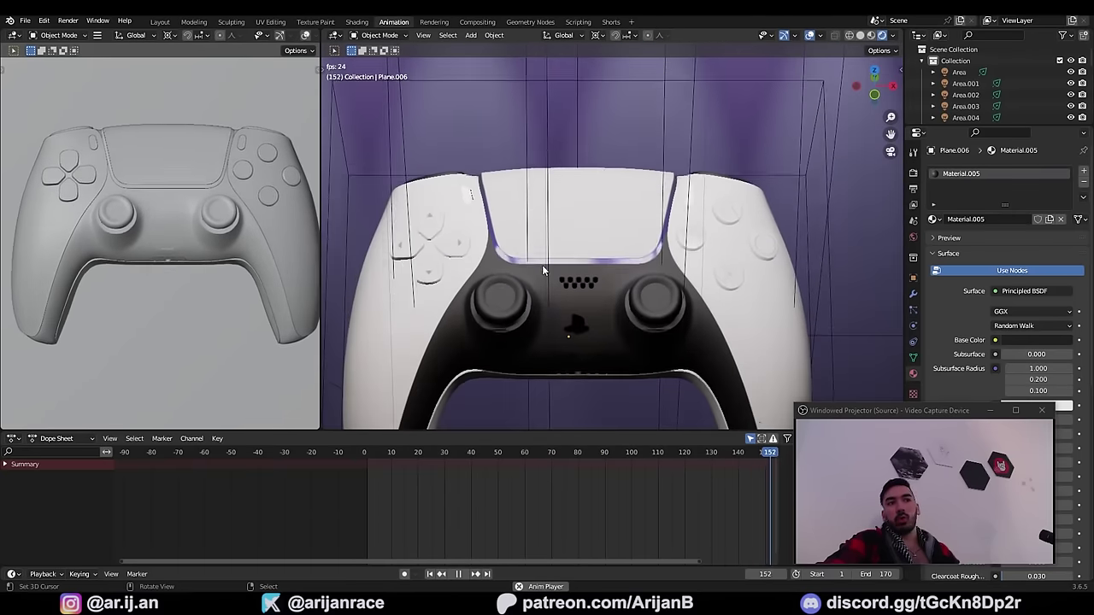
scroll(542, 265, down, 2)
drag(407, 477, 373, 476)
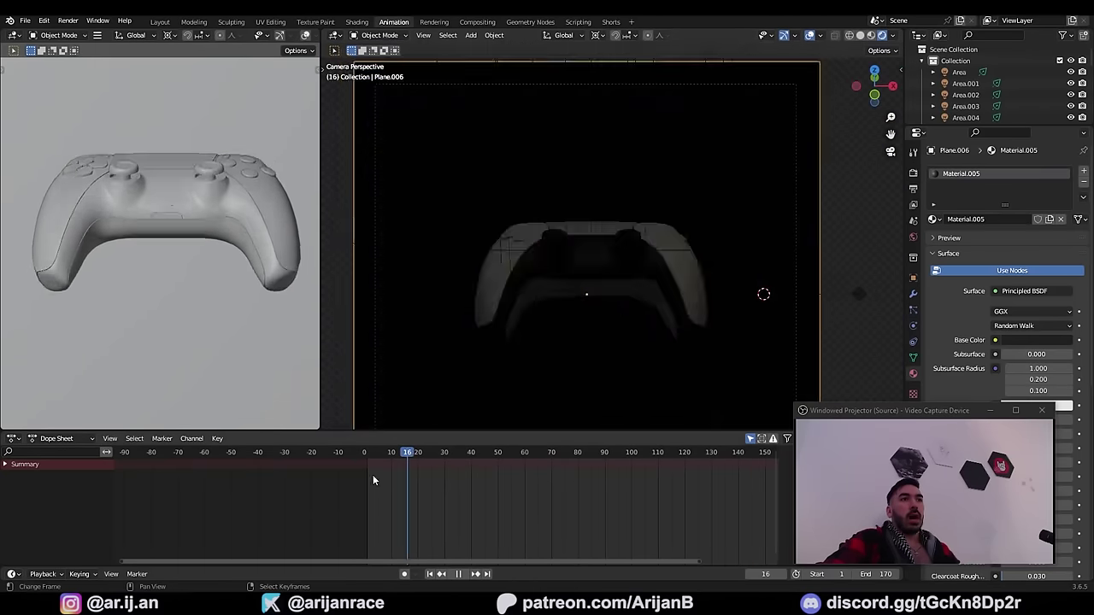
click(604, 490)
key(space)
scroll(592, 283, up, 5)
scroll(582, 281, up, 1)
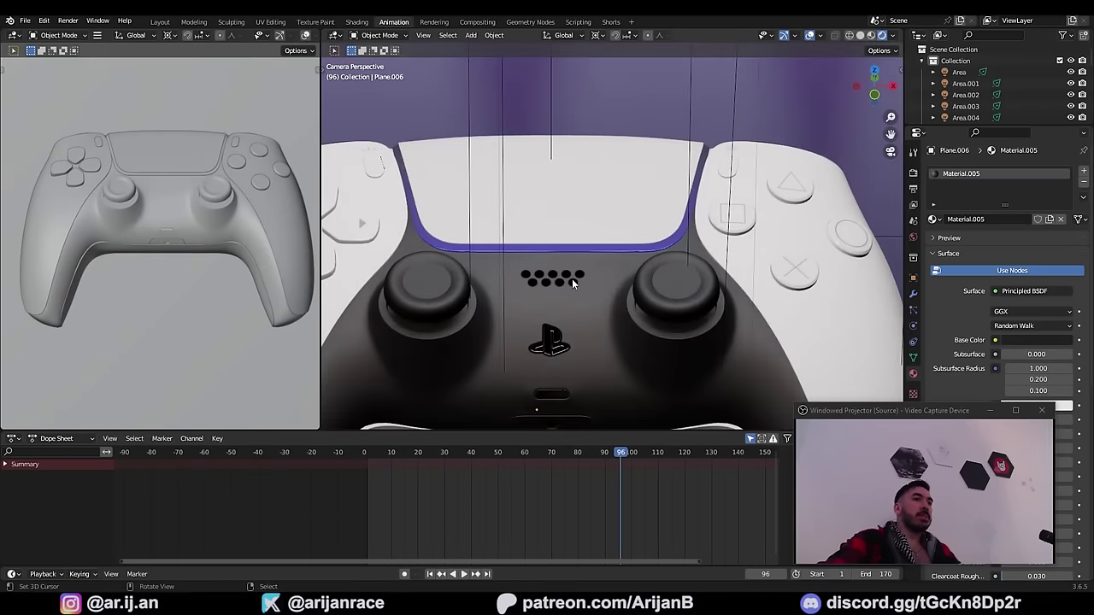
shift+middle_drag(572, 279, 616, 195)
Step: Add a cube to the scene and move it away from the controller
scroll(616, 193, down, 2)
scroll(616, 193, down, 4)
middle_drag(543, 214, 536, 245)
scroll(537, 237, down, 2)
key(shift+a)
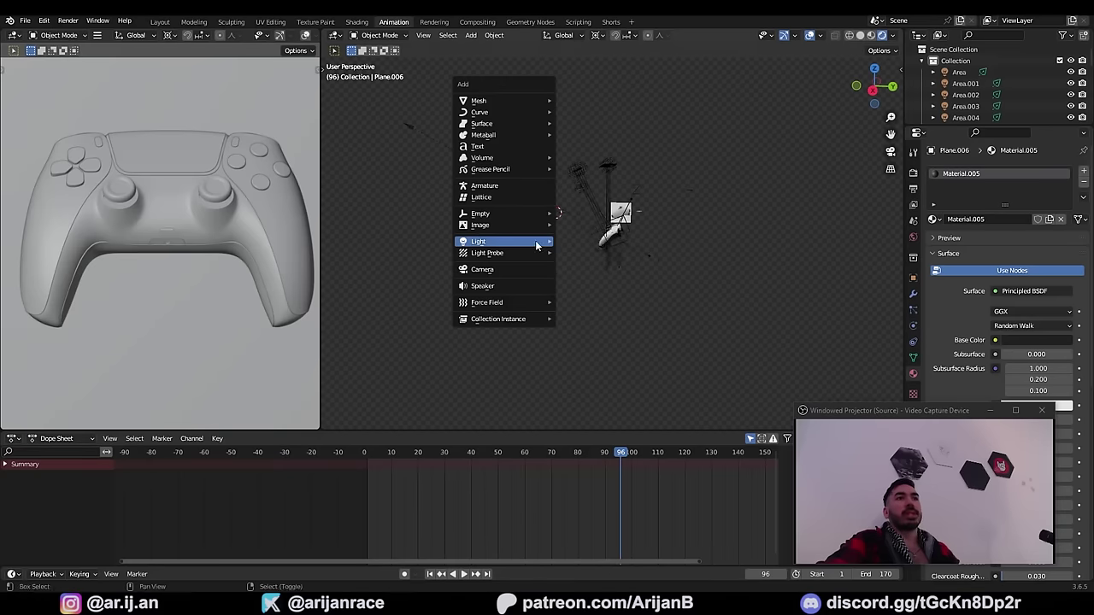
mouse_move(492, 102)
click(583, 112)
key(g)
click(510, 180)
Step: Enlarge the new cube and reposition it near the camera, in front of and above the controller
key(shift+s)
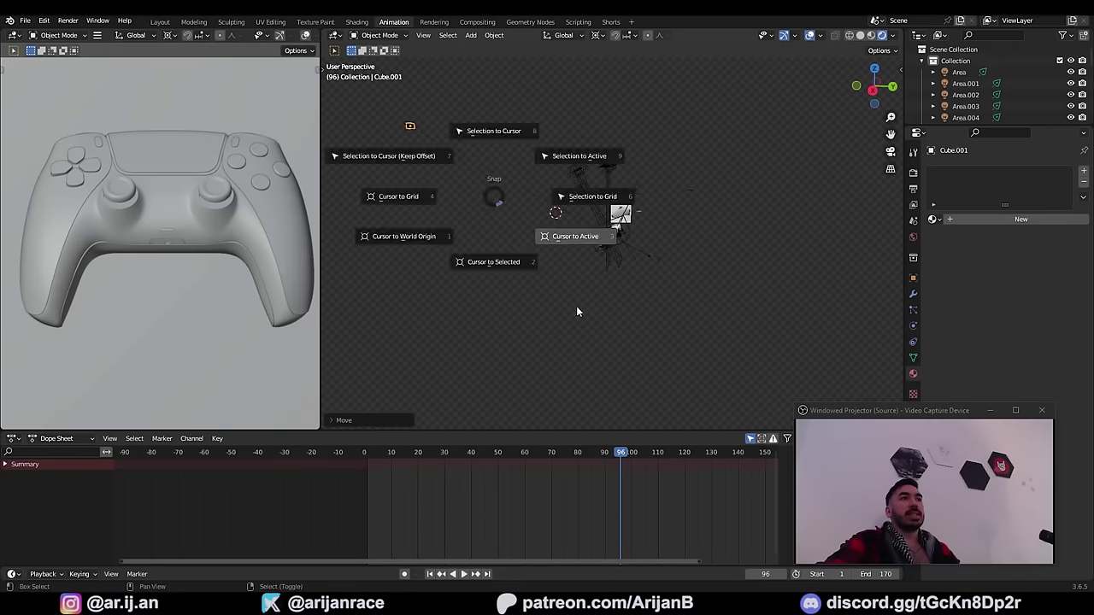
click(578, 310)
key(g)
click(482, 138)
key(g)
click(563, 91)
key(shift+s)
click(562, 171)
Step: Give the cube a new material and raise its Emission color to white
click(1020, 220)
drag(906, 410, 775, 434)
scroll(965, 307, down, 5)
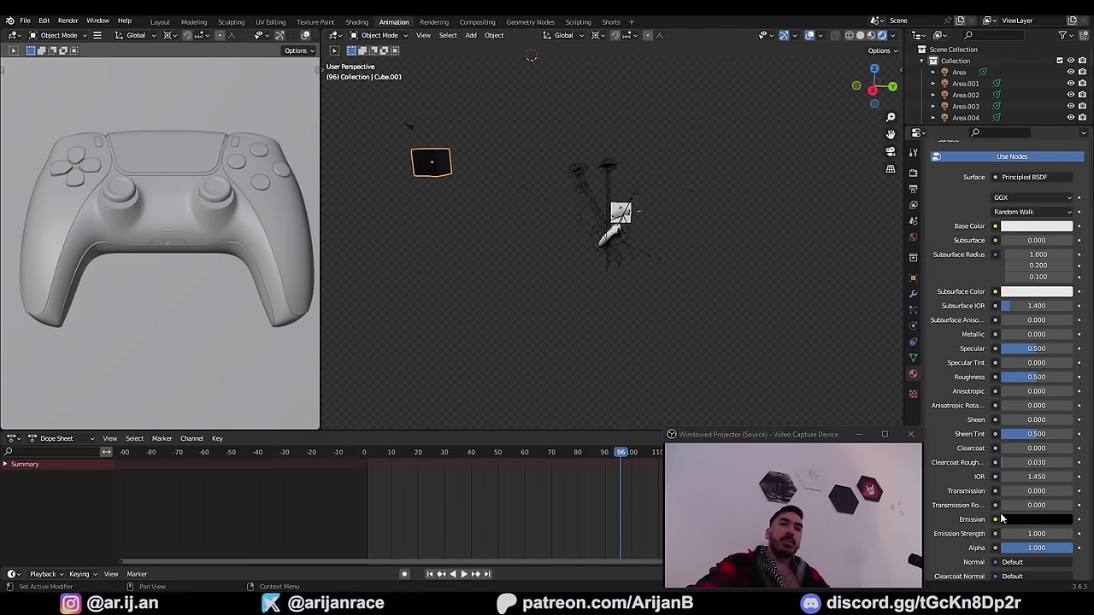
click(1023, 520)
drag(1065, 391, 1064, 355)
Step: Reposition the emissive cube and inspect its effect on the controller's surface up close
middle_drag(556, 300, 684, 351)
key(g)
click(523, 313)
middle_drag(637, 278, 615, 234)
scroll(606, 242, up, 3)
scroll(644, 247, up, 3)
right_click(616, 235)
scroll(596, 292, down, 1)
scroll(595, 293, down, 4)
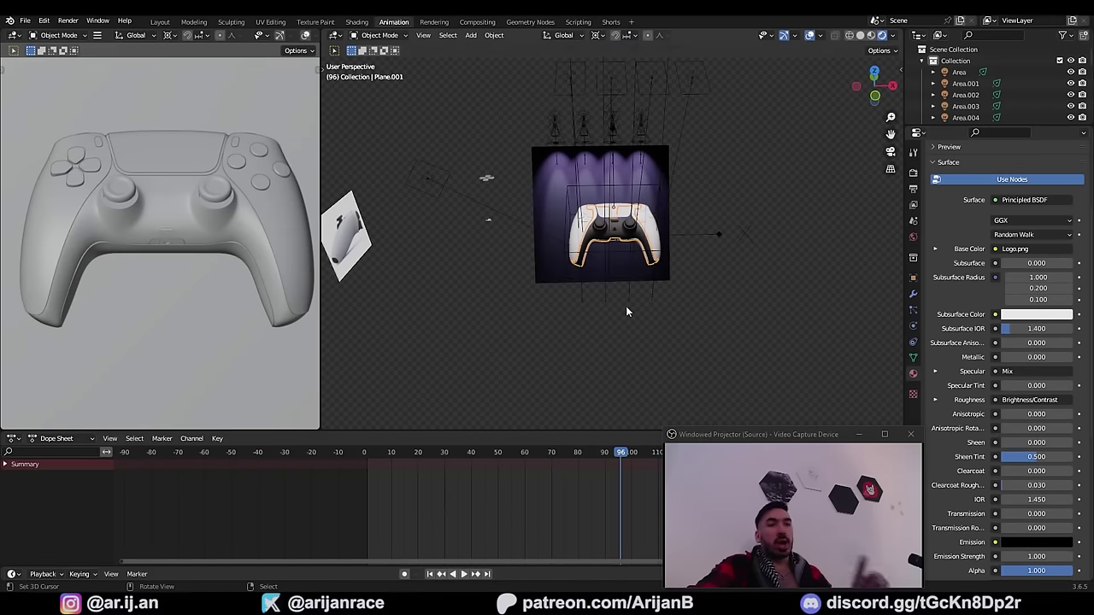
Step: Examine the controller, backdrop and emissive cube through the camera at different zoom levels
drag(783, 435, 921, 435)
key(KP_0)
click(588, 245)
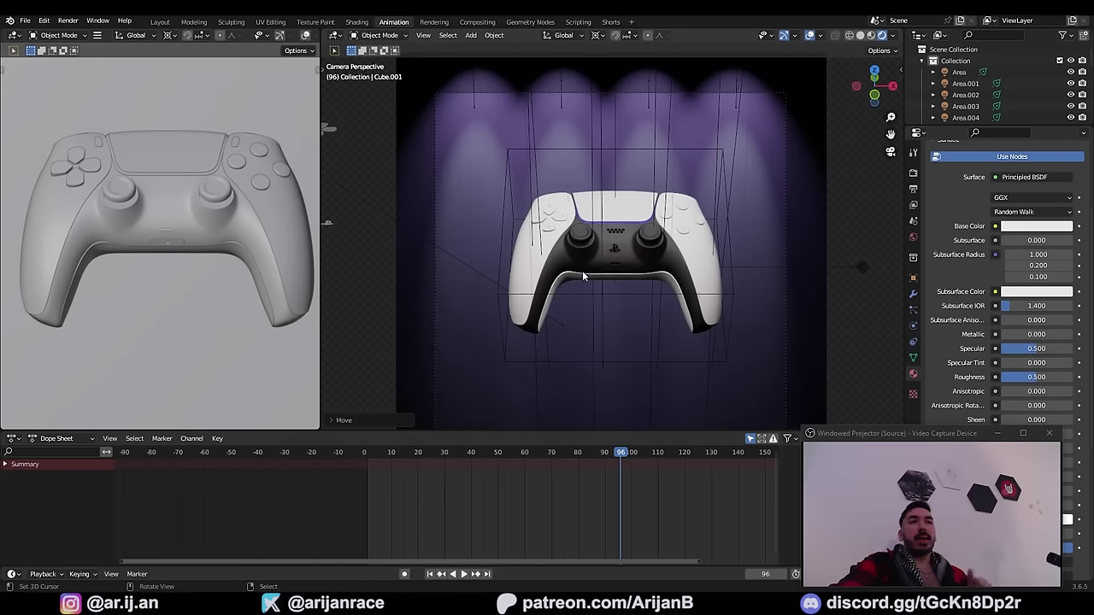
scroll(582, 270, up, 2)
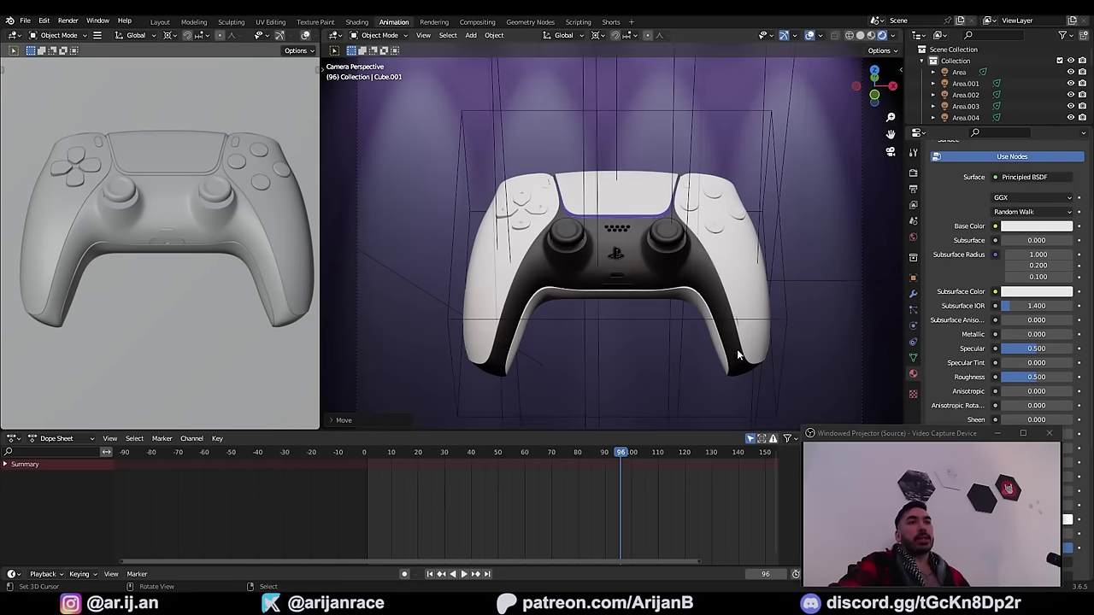
scroll(456, 124, down, 5)
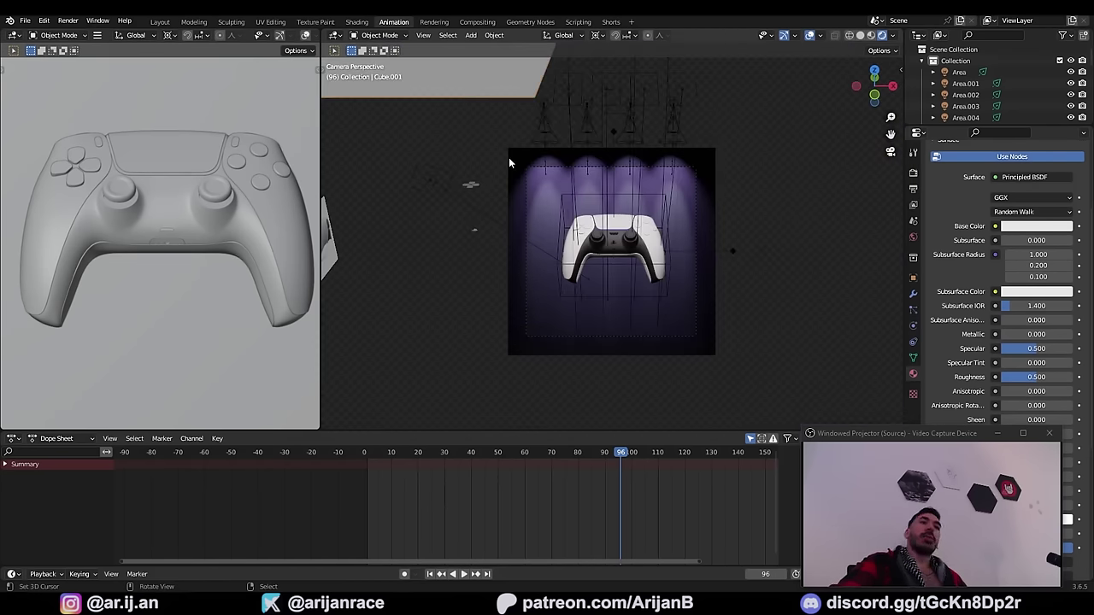
scroll(419, 120, up, 1)
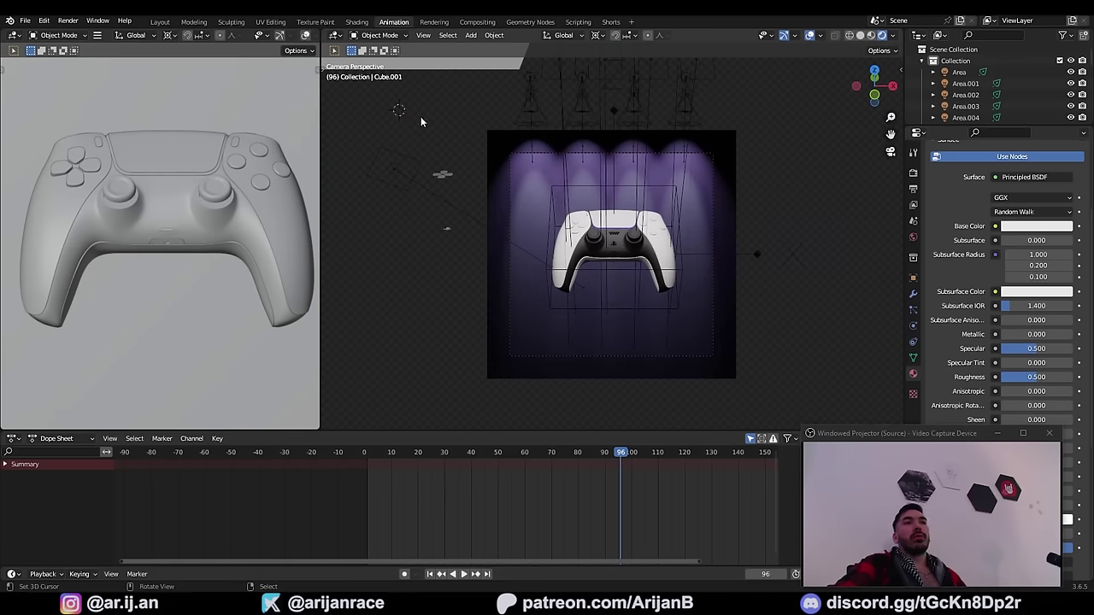
scroll(721, 160, down, 3)
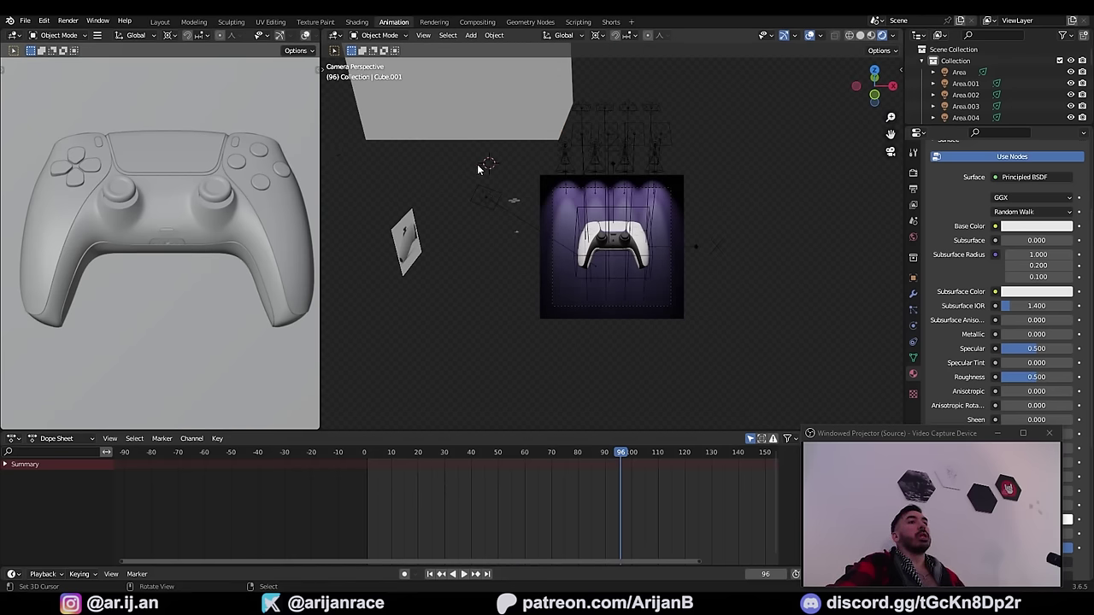
scroll(739, 248, up, 1)
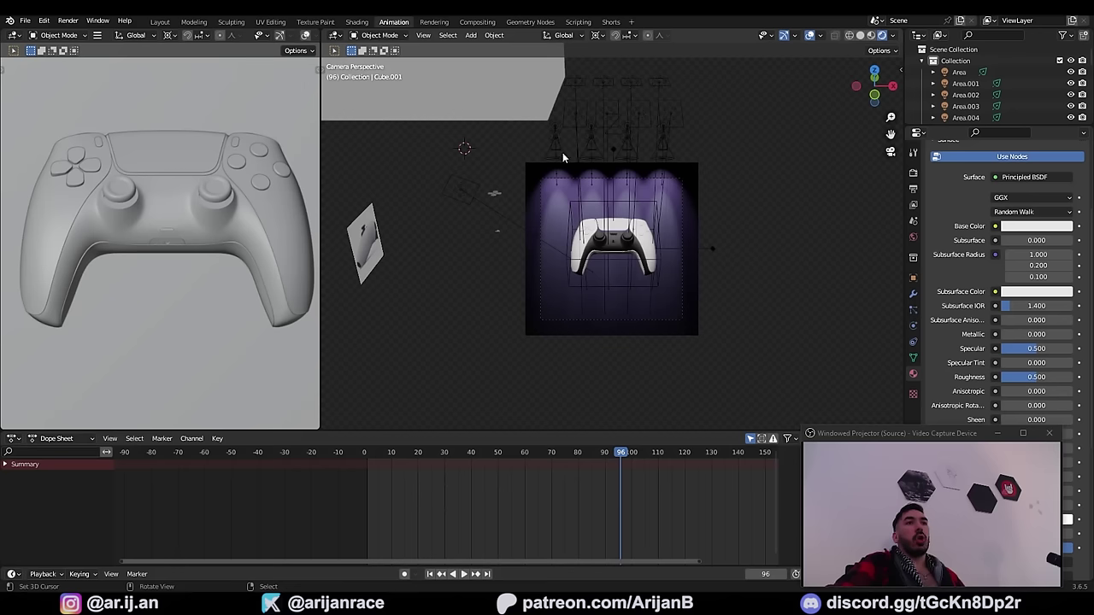
scroll(362, 338, up, 3)
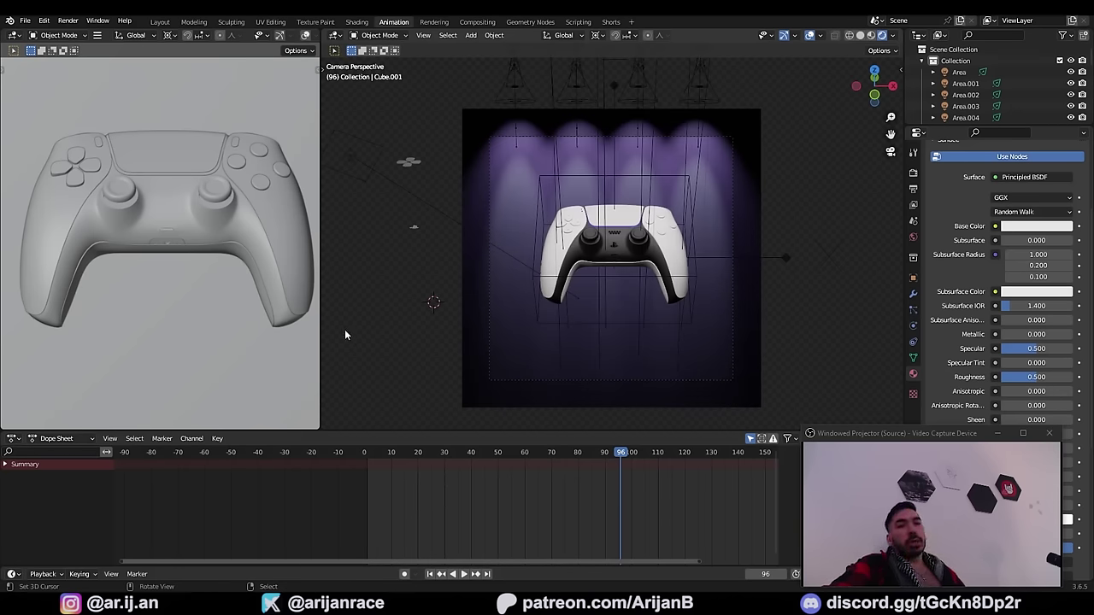
Step: Check the animation through the camera, selecting the backdrop and the camera and scrubbing back toward the start
click(499, 192)
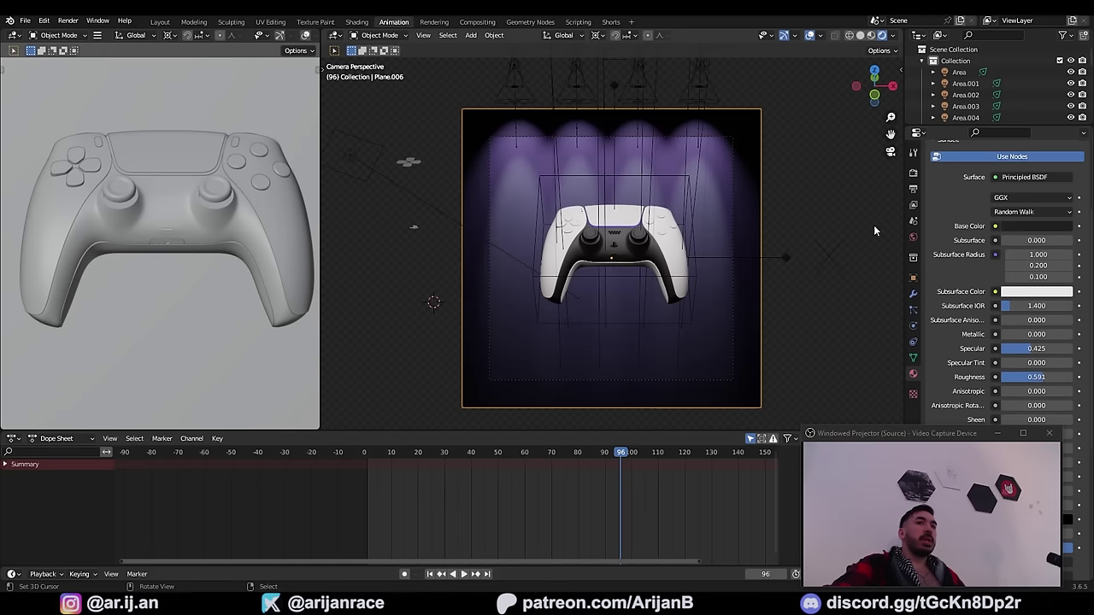
scroll(764, 236, down, 1)
scroll(764, 237, up, 2)
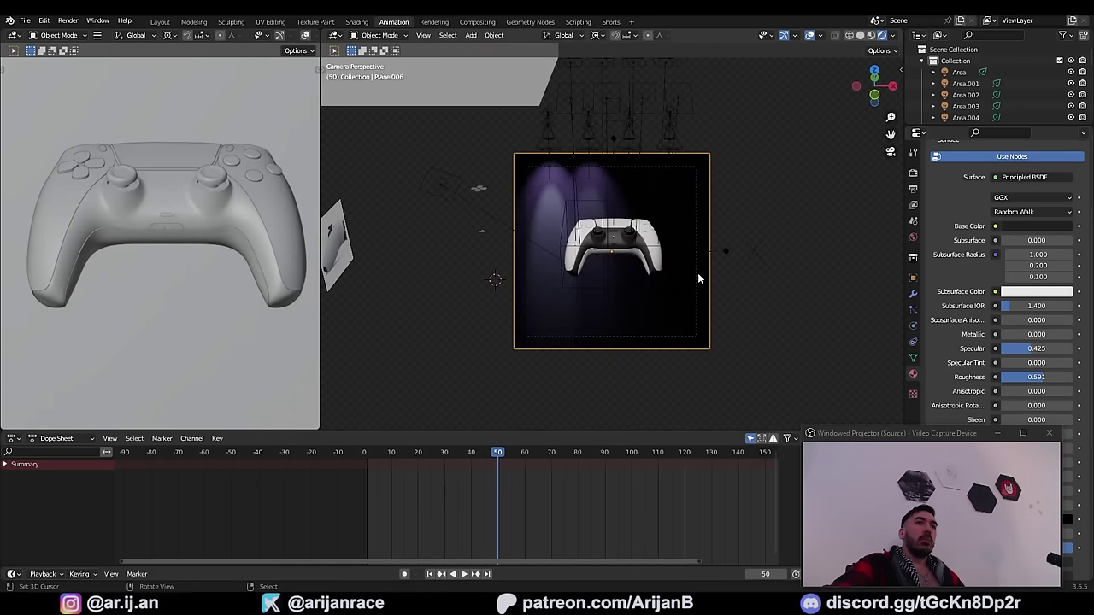
click(697, 280)
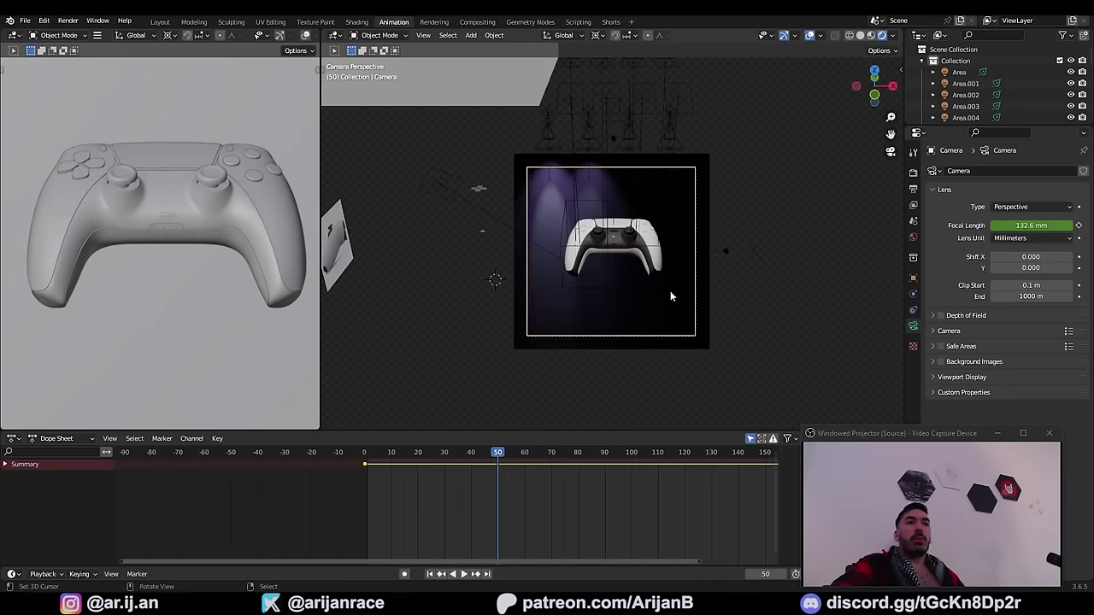
drag(485, 452, 345, 466)
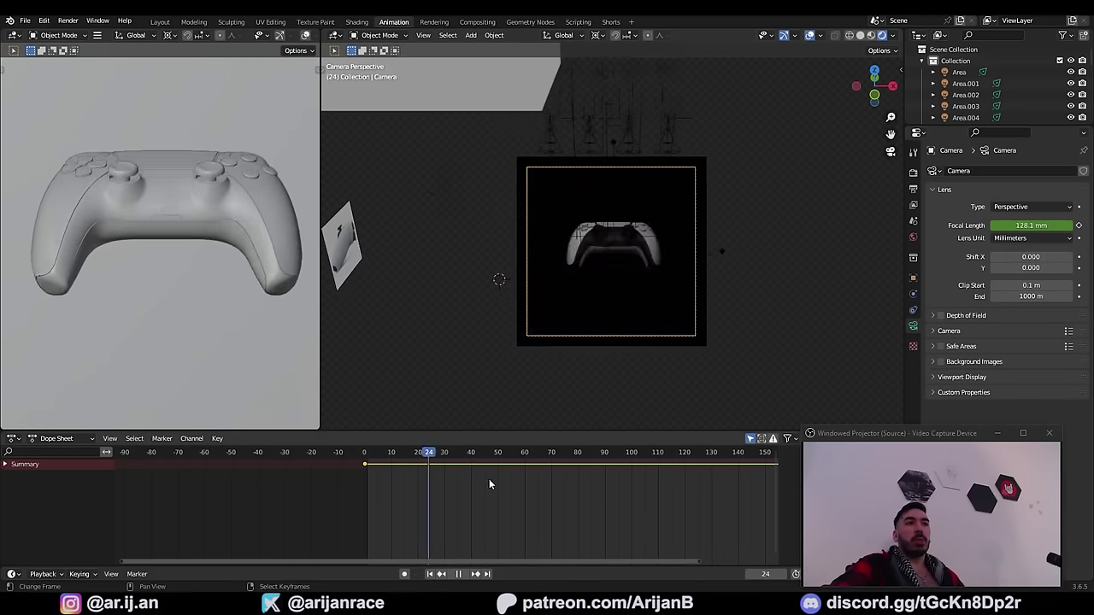
Step: Look over the scene's output and render settings and move the timeline to frame 170
click(913, 204)
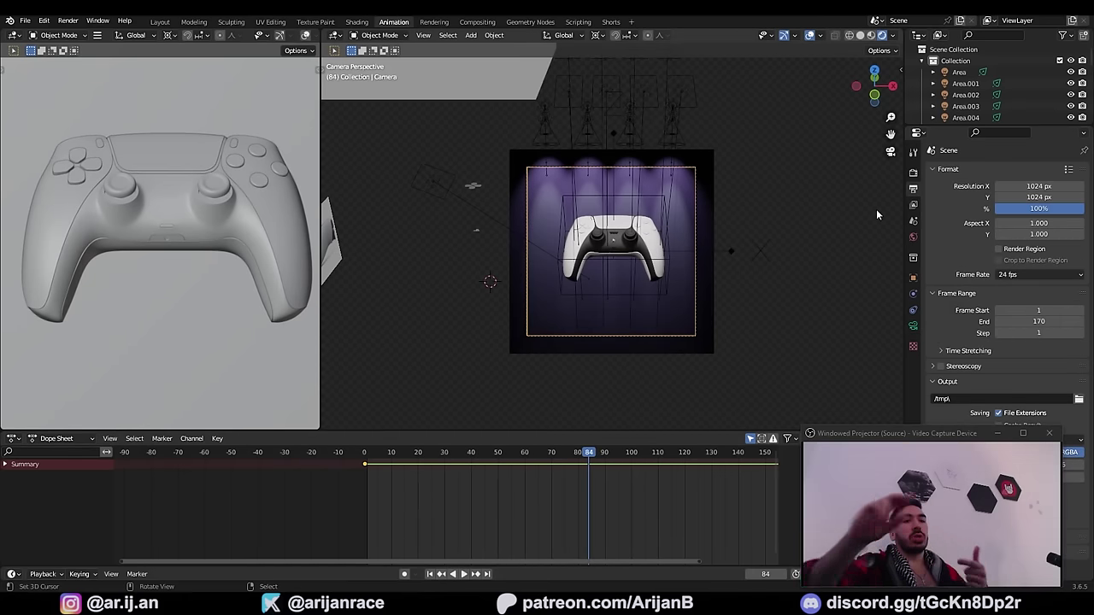
click(913, 172)
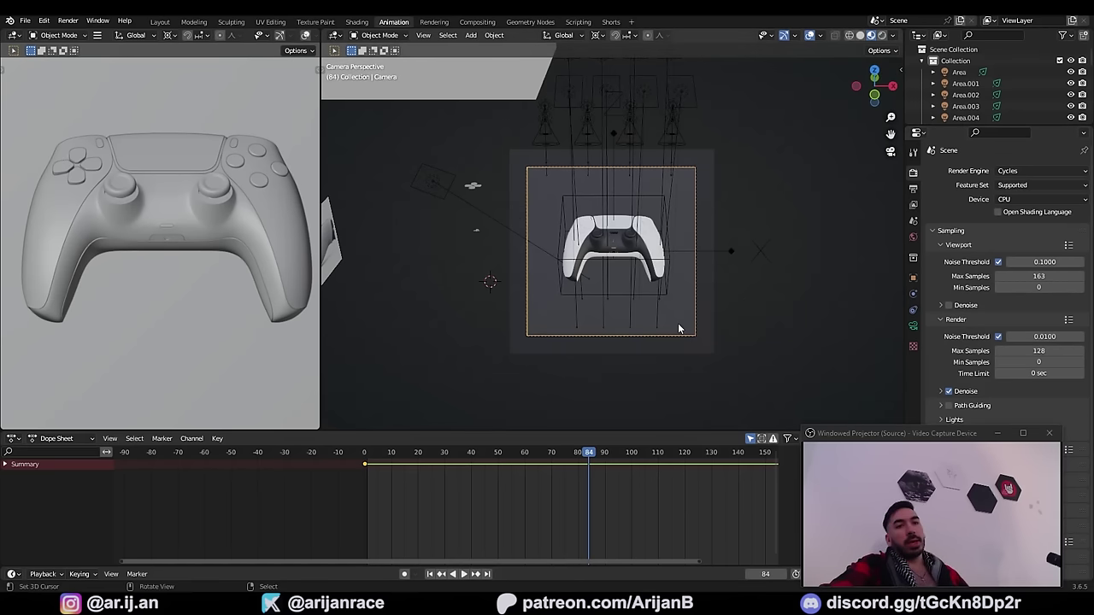
scroll(684, 496, down, 1)
drag(684, 453, 693, 459)
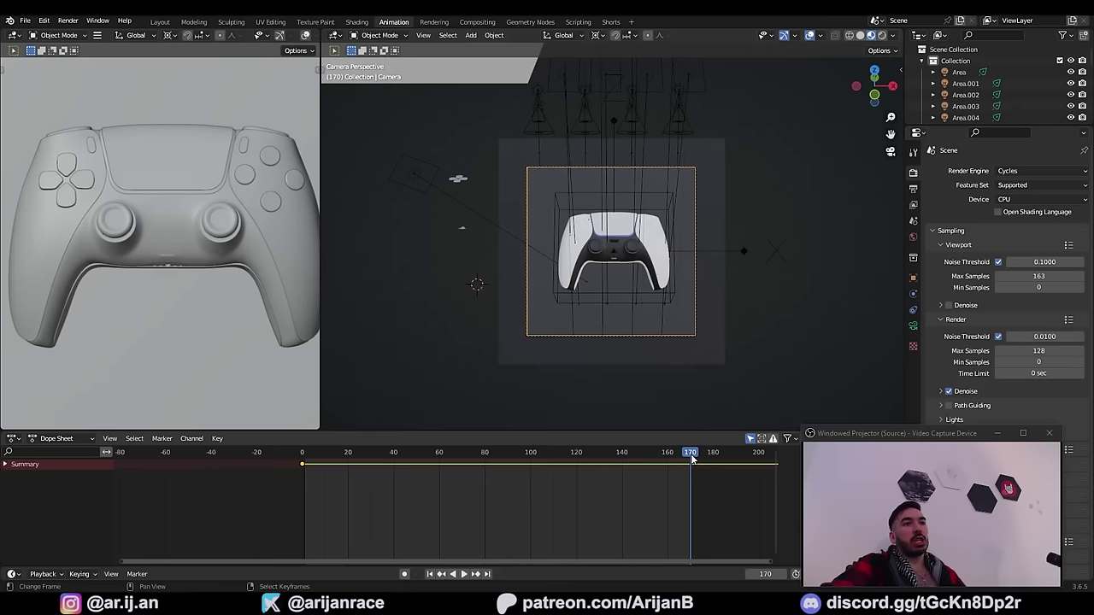
click(803, 339)
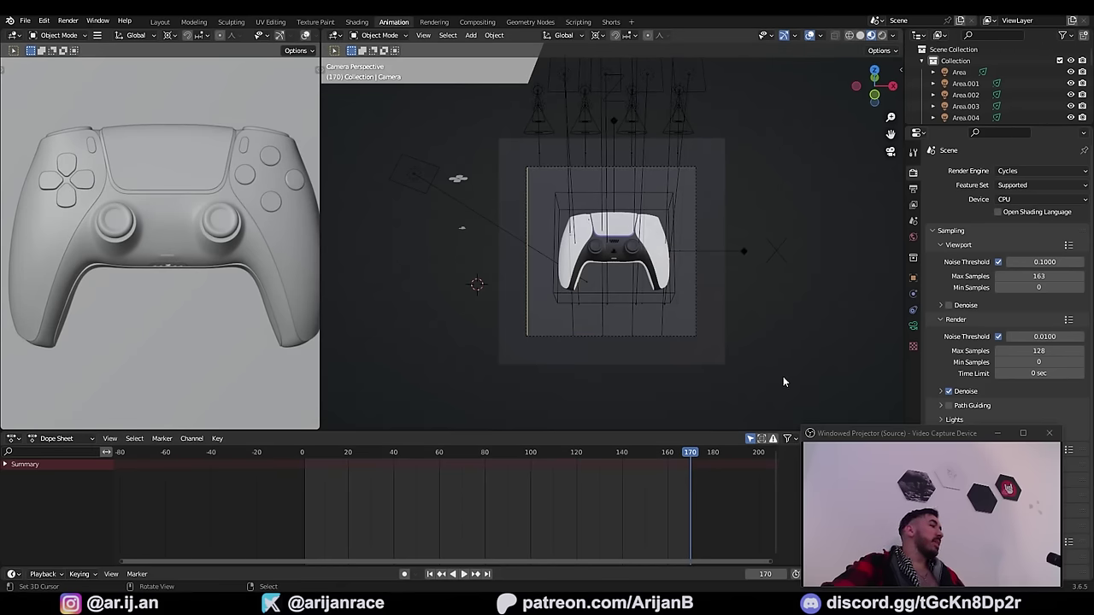
drag(898, 434, 752, 424)
Step: Set the render output file format to FFmpeg Video
click(913, 188)
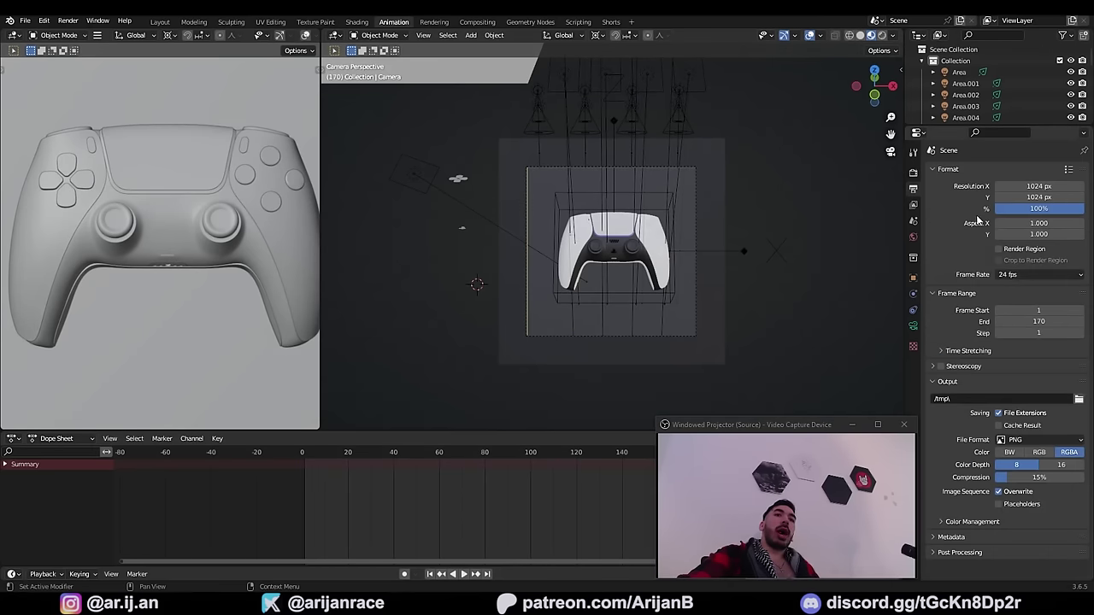
click(975, 382)
click(974, 382)
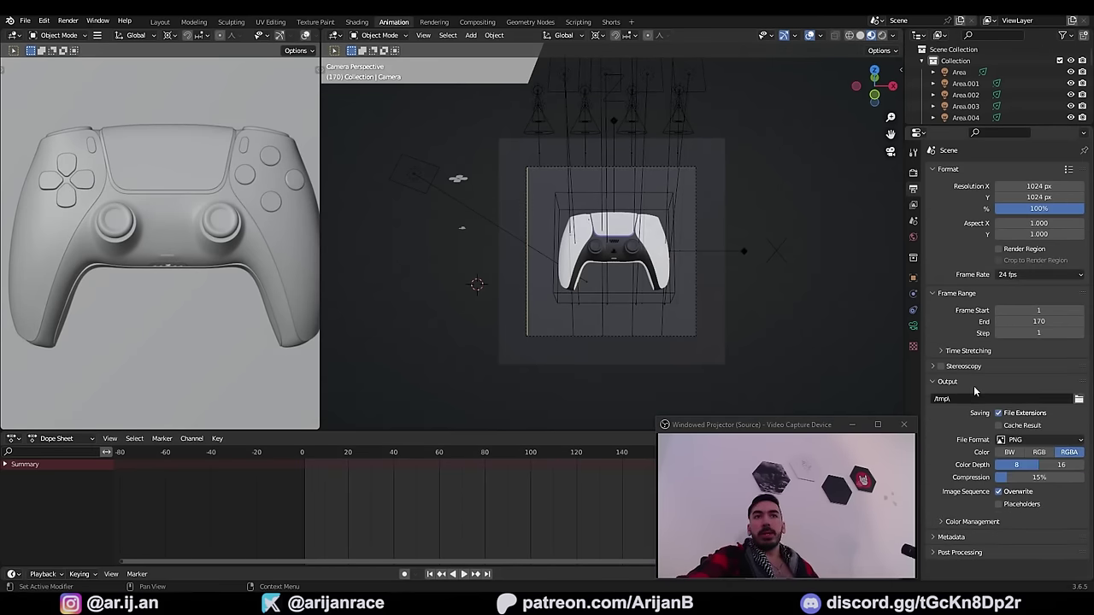
click(1022, 441)
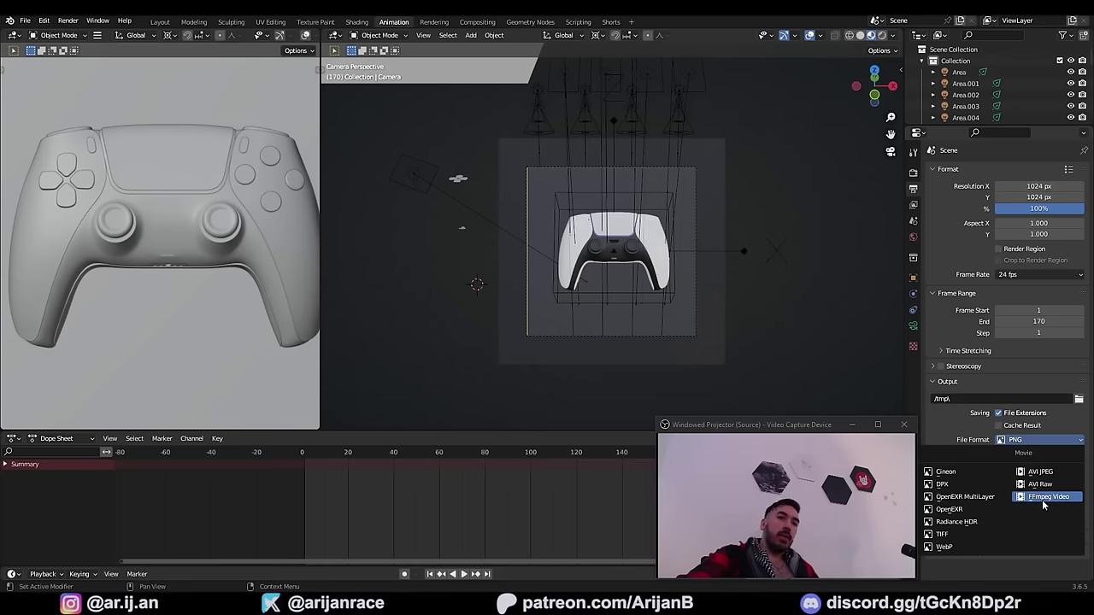
click(1043, 499)
click(955, 485)
scroll(966, 453, down, 3)
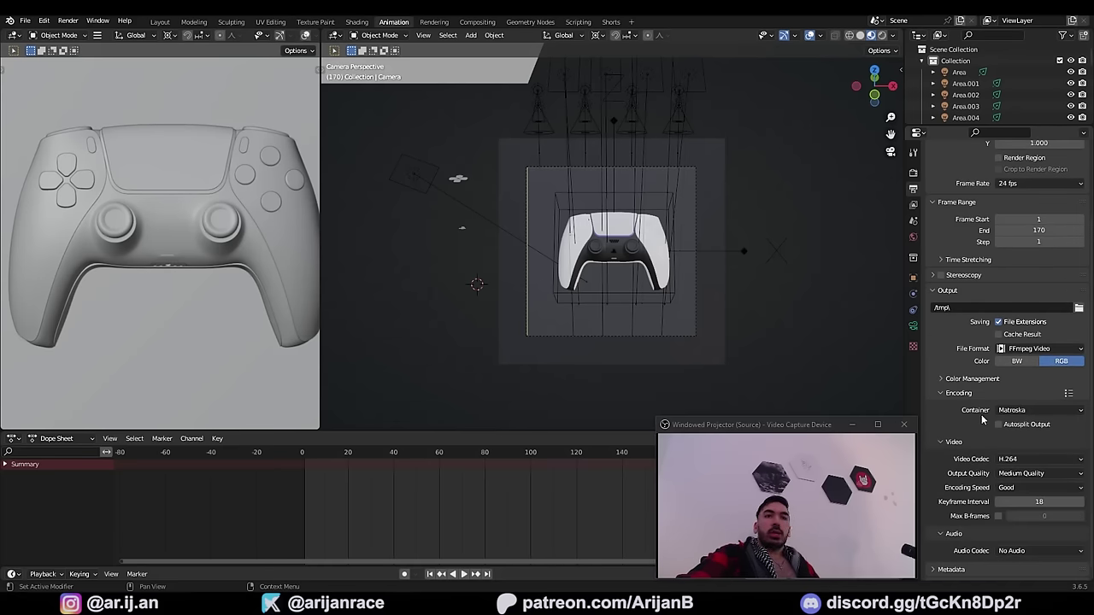
Step: Set the video encoding container to MPEG-4 and the output quality to High Quality
click(1017, 411)
click(1025, 449)
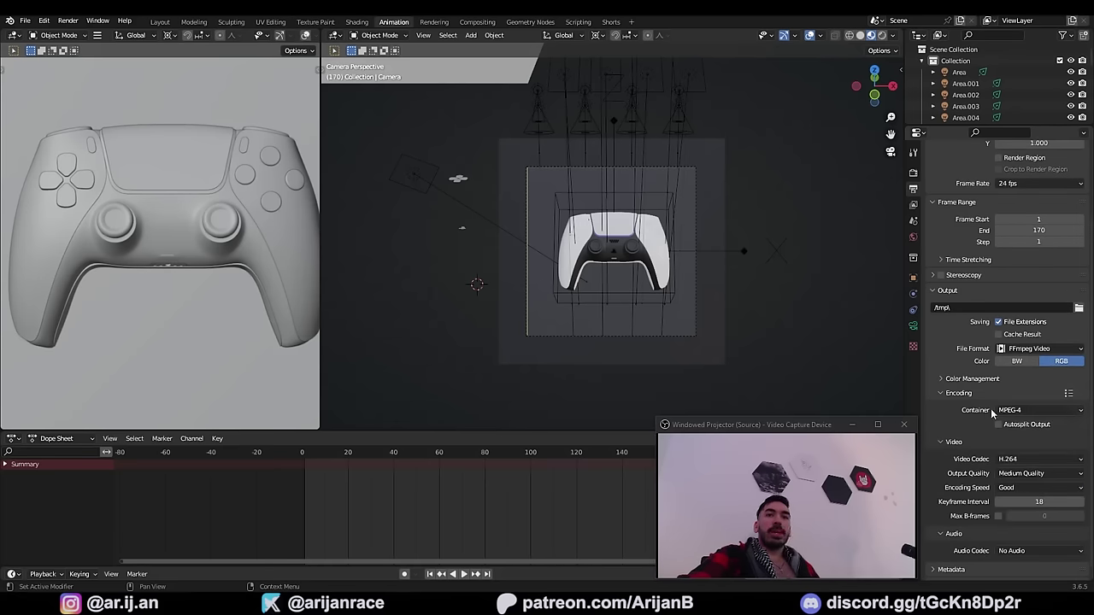
click(1025, 474)
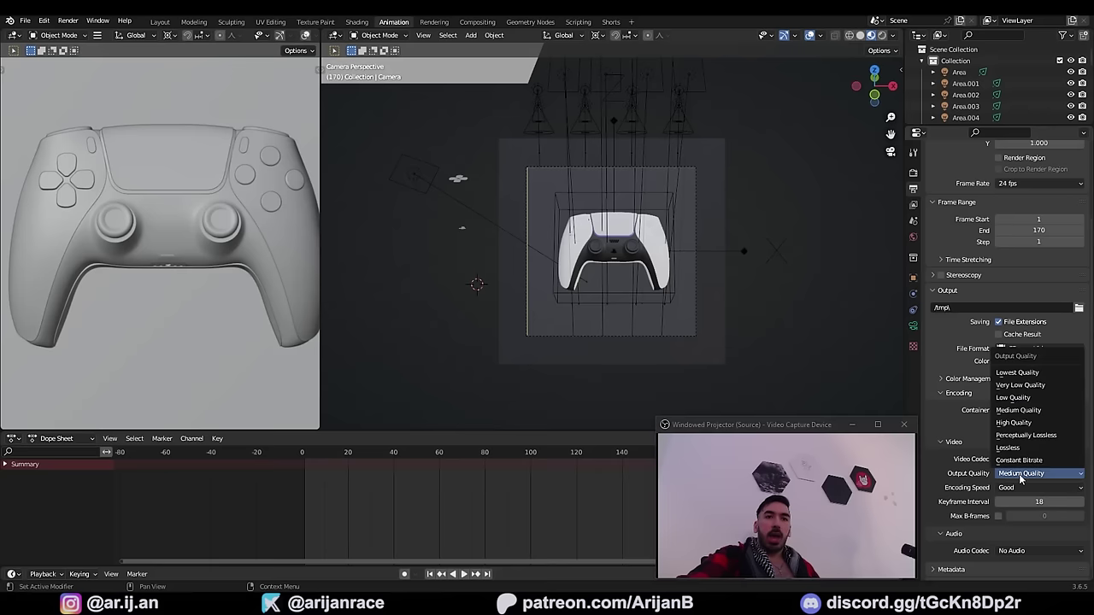
click(1018, 423)
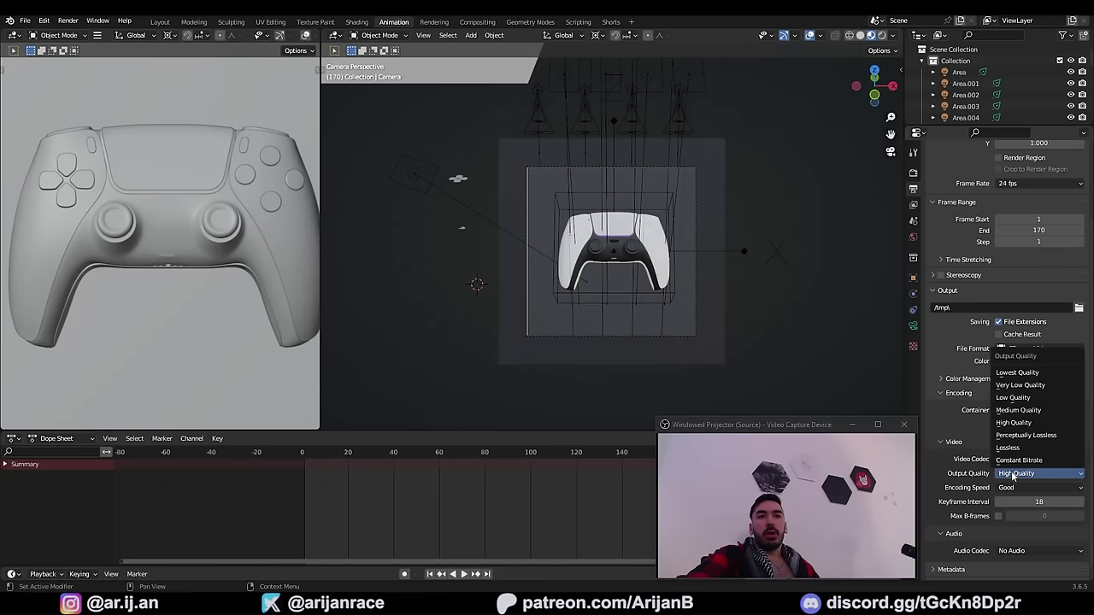
Step: Choose Good as the encoding speed and set the render output path to the Joystick tutorial folder
click(1017, 489)
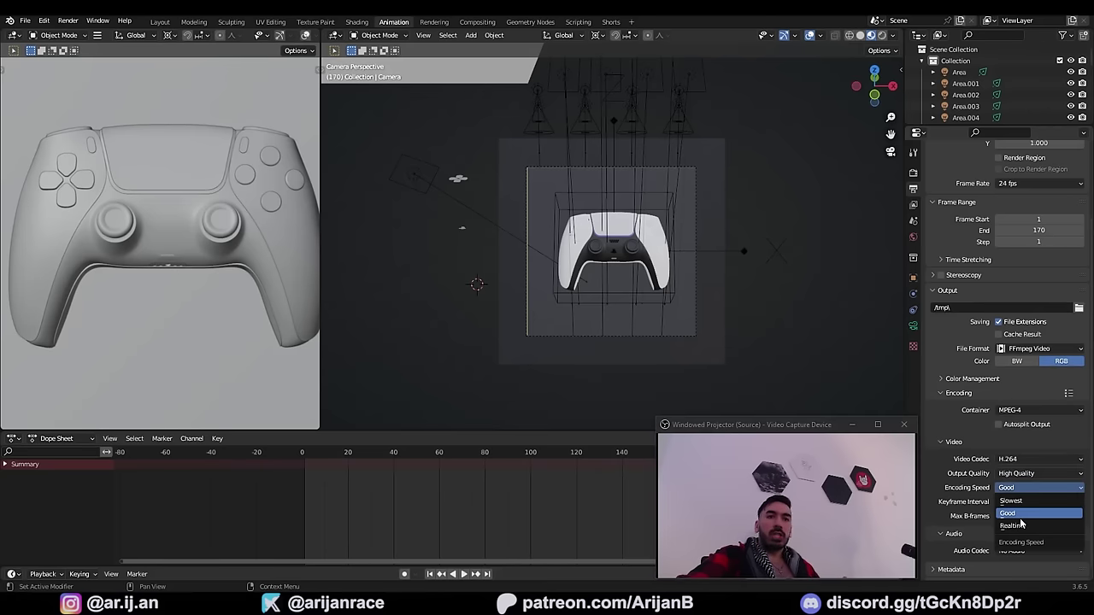
click(1018, 514)
scroll(1018, 537, down, 1)
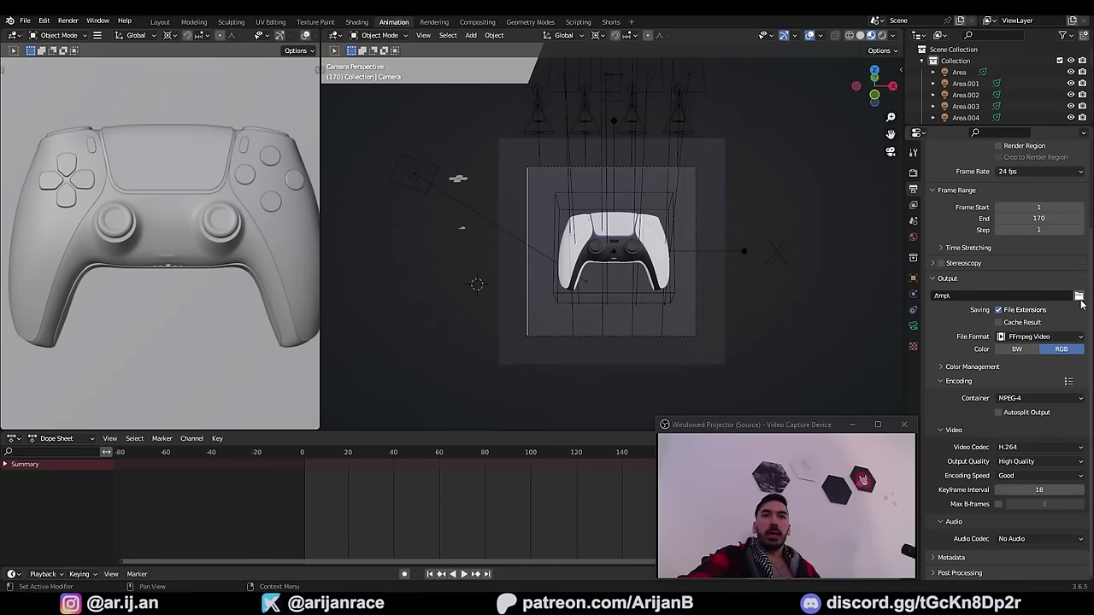
click(1079, 296)
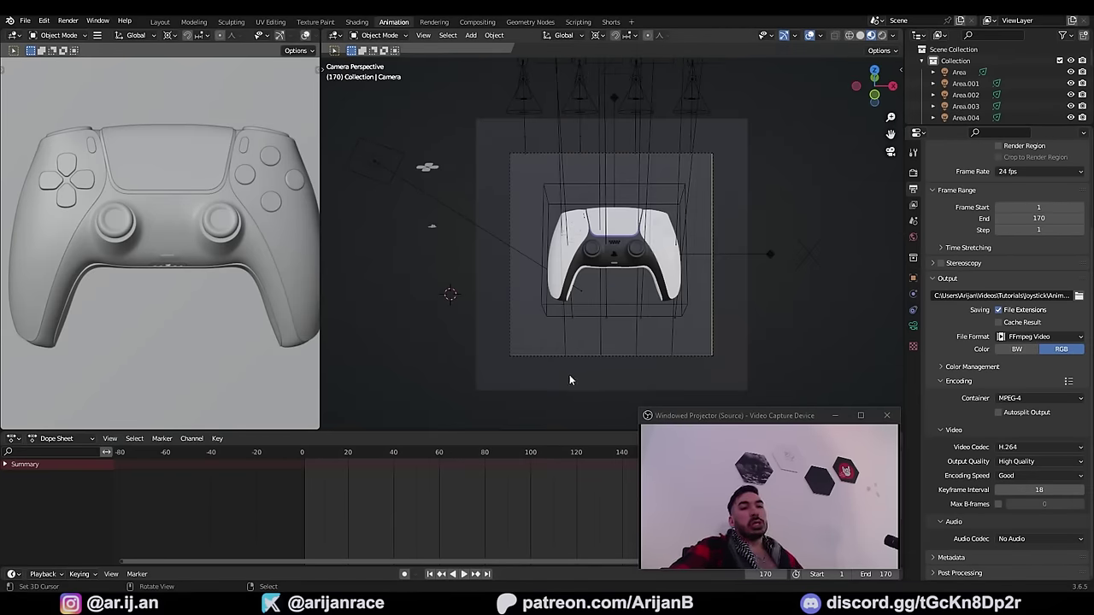
drag(692, 421, 733, 427)
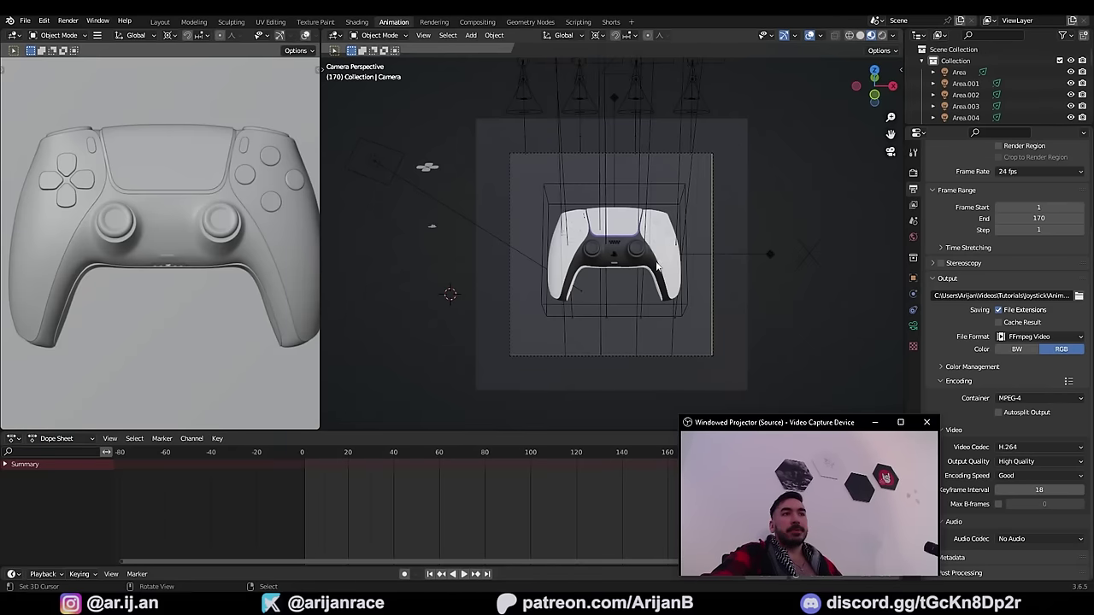
Step: Scrub through the animation and try a test render with the Eevee engine
scroll(799, 331, up, 1)
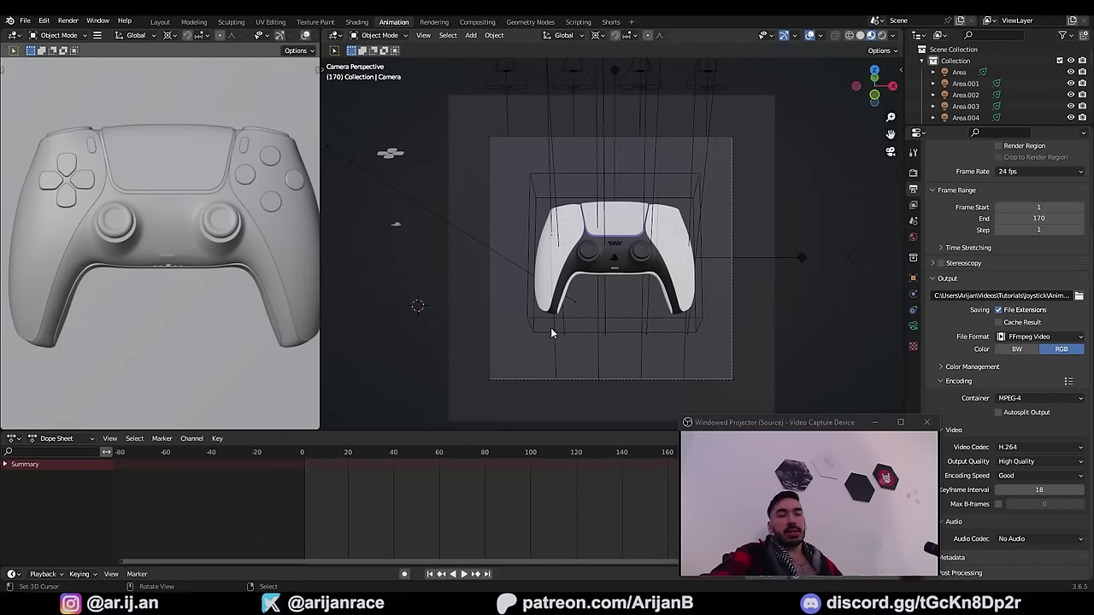
scroll(551, 332, up, 1)
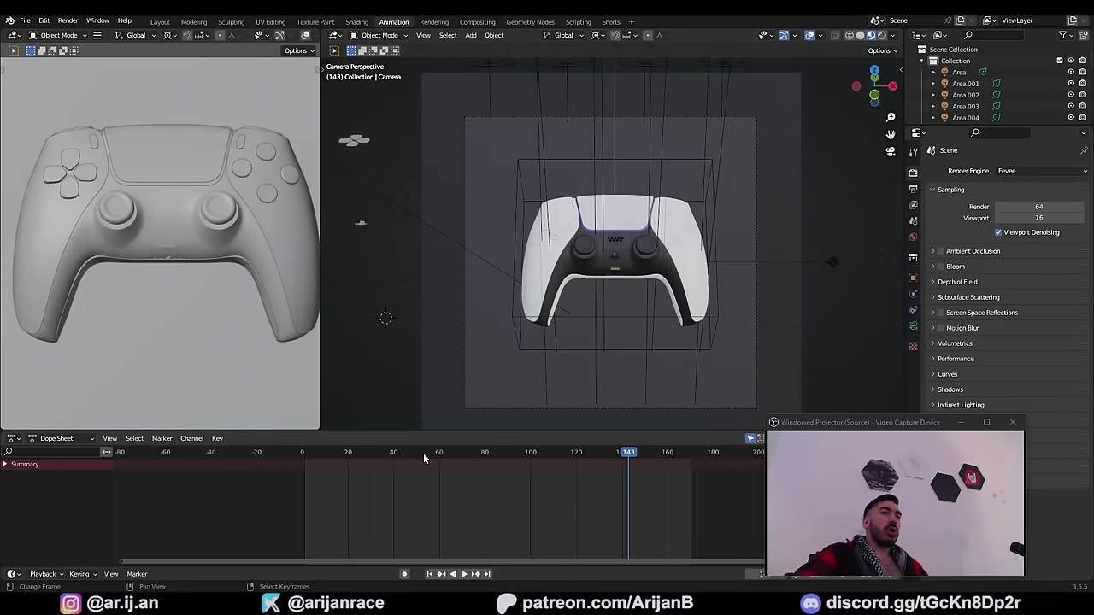
drag(424, 459, 644, 463)
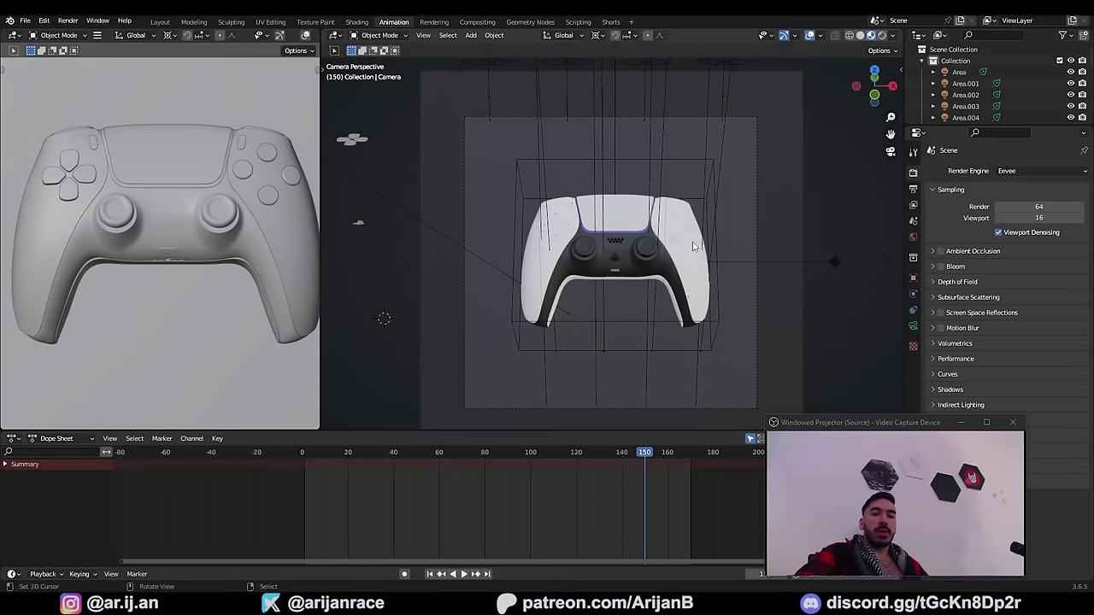
key(F12)
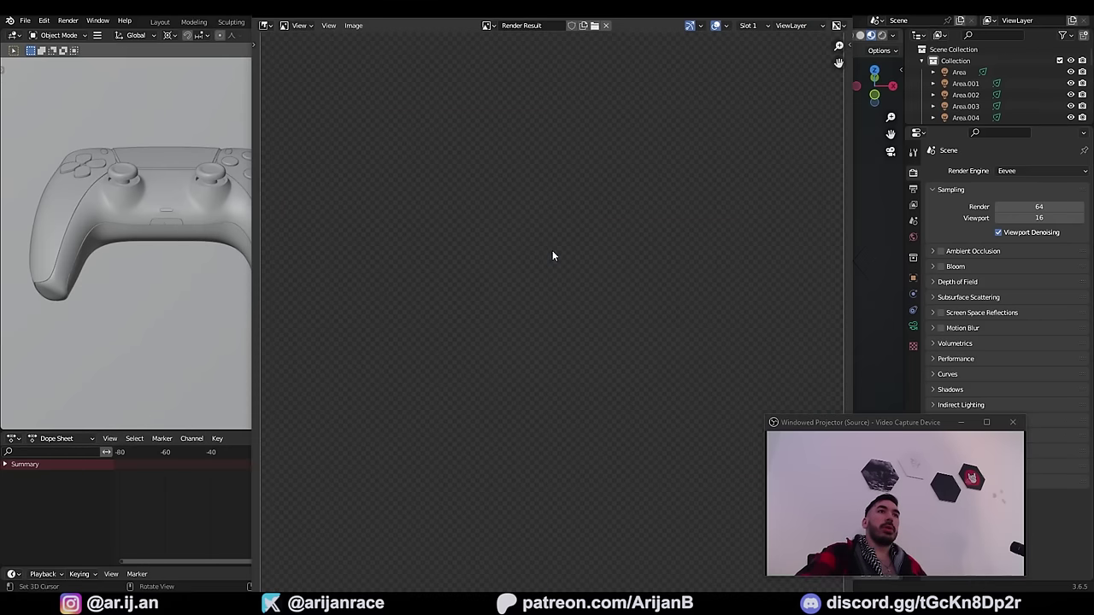
key(Escape)
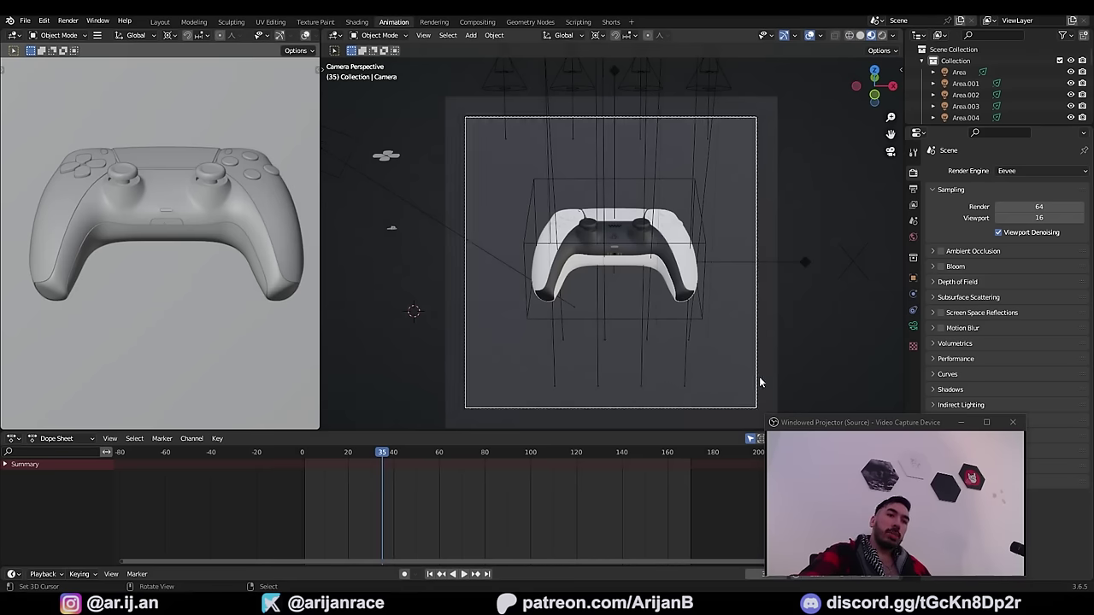
Step: Return the render engine to Cycles and set the render Max Samples to 32
click(913, 188)
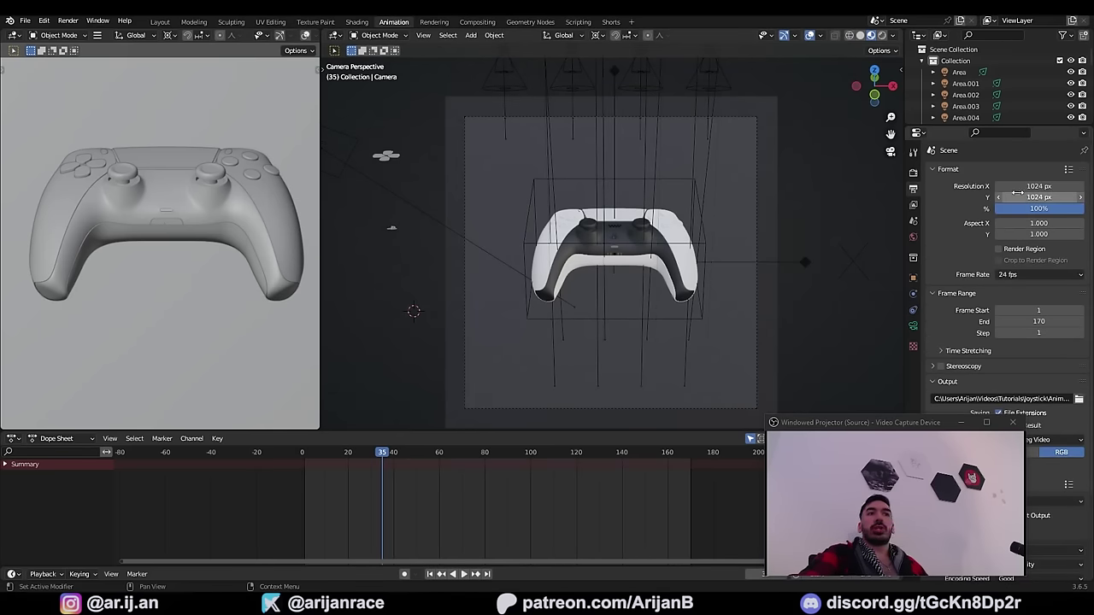
click(913, 172)
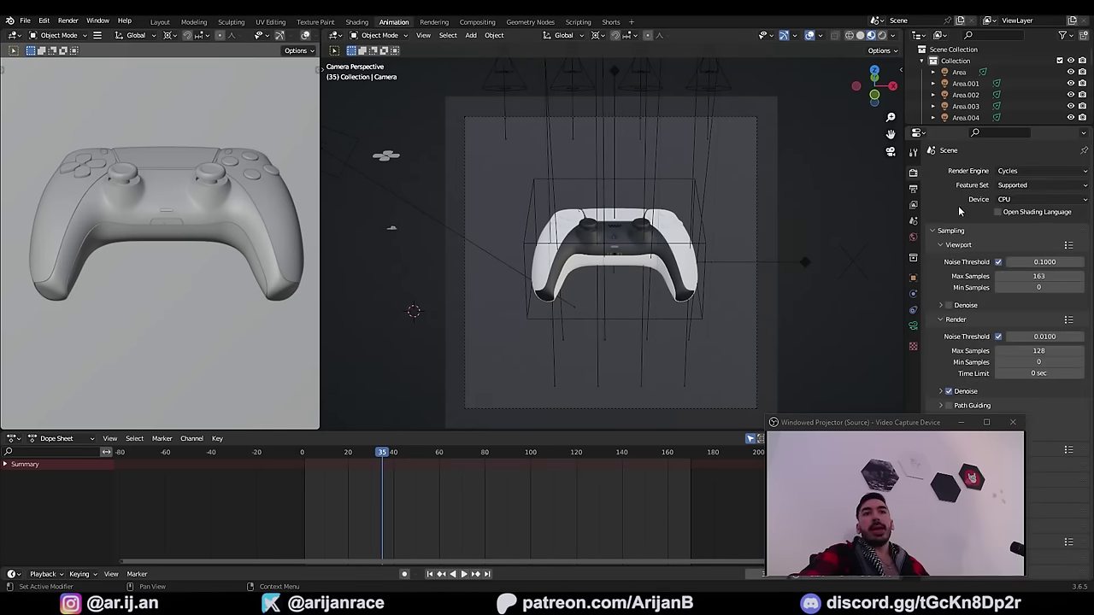
click(1038, 351)
text(32)
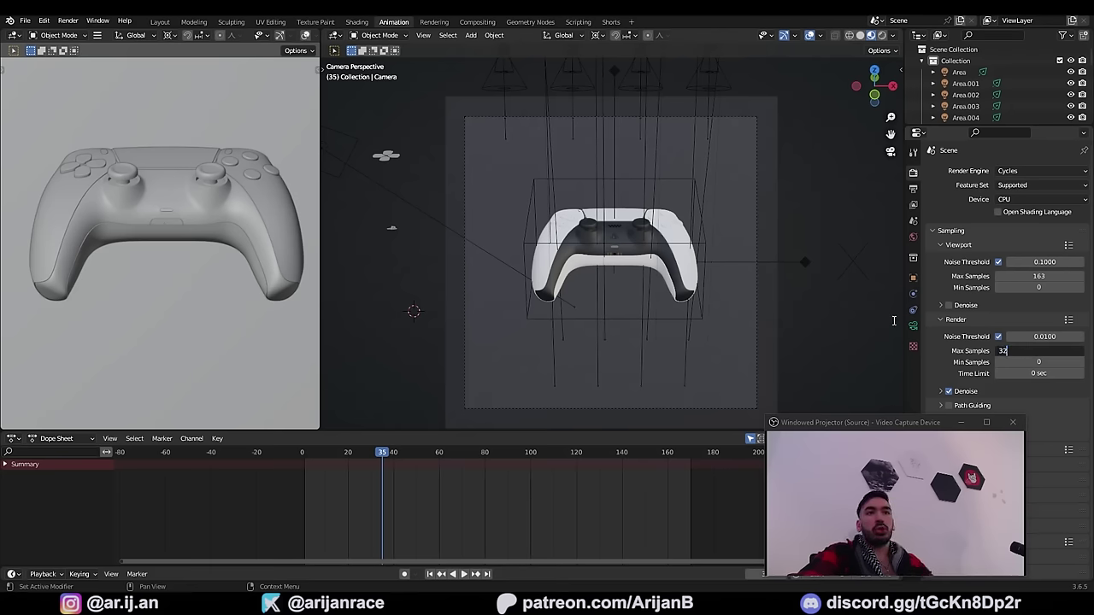
key(Return)
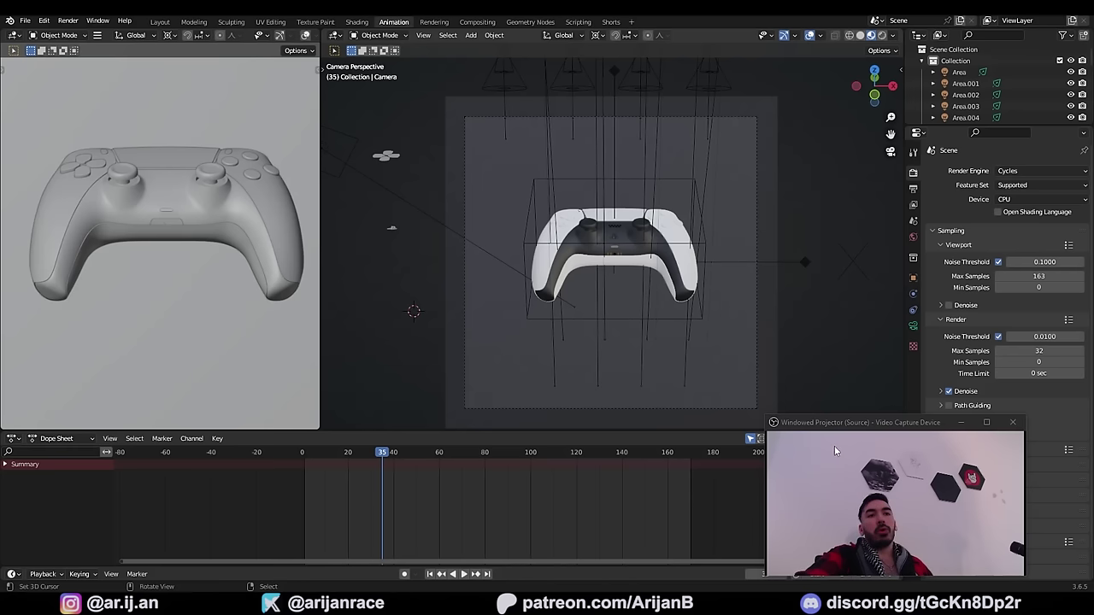
drag(830, 426, 858, 422)
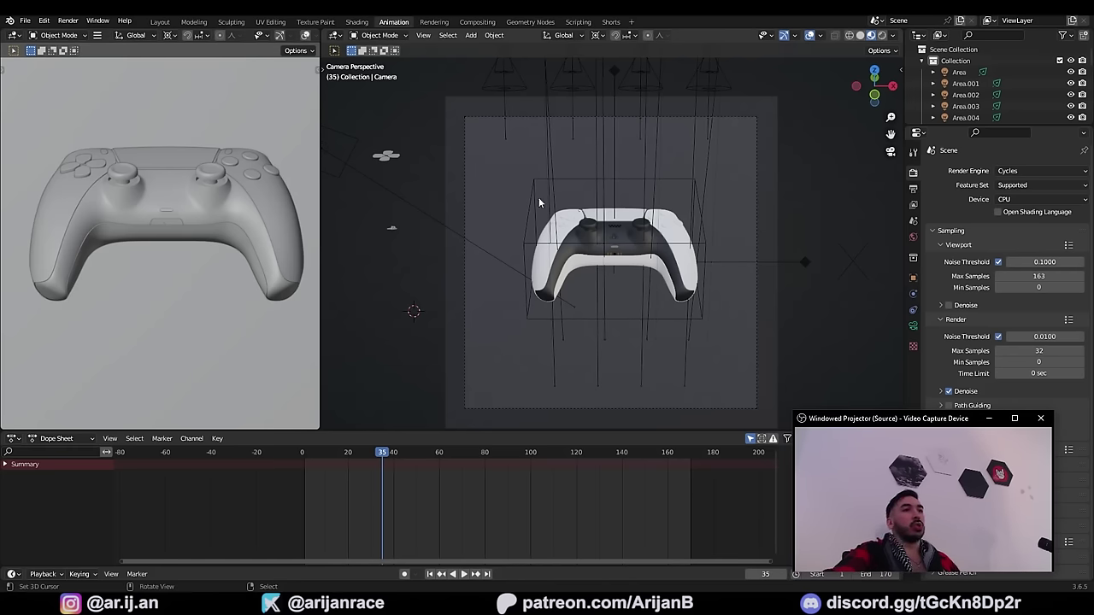
key(space)
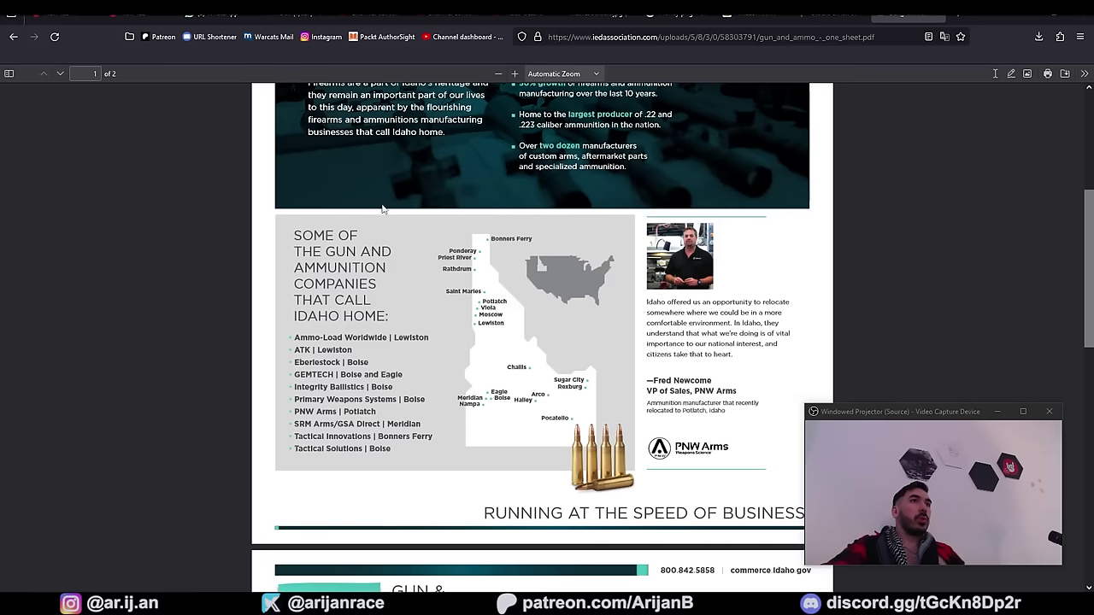
Step: In the web browser, copy Primary Weapons Systems from the PDF's company list and search for "Primary Weapons Systems instagram"
scroll(460, 315, down, 1)
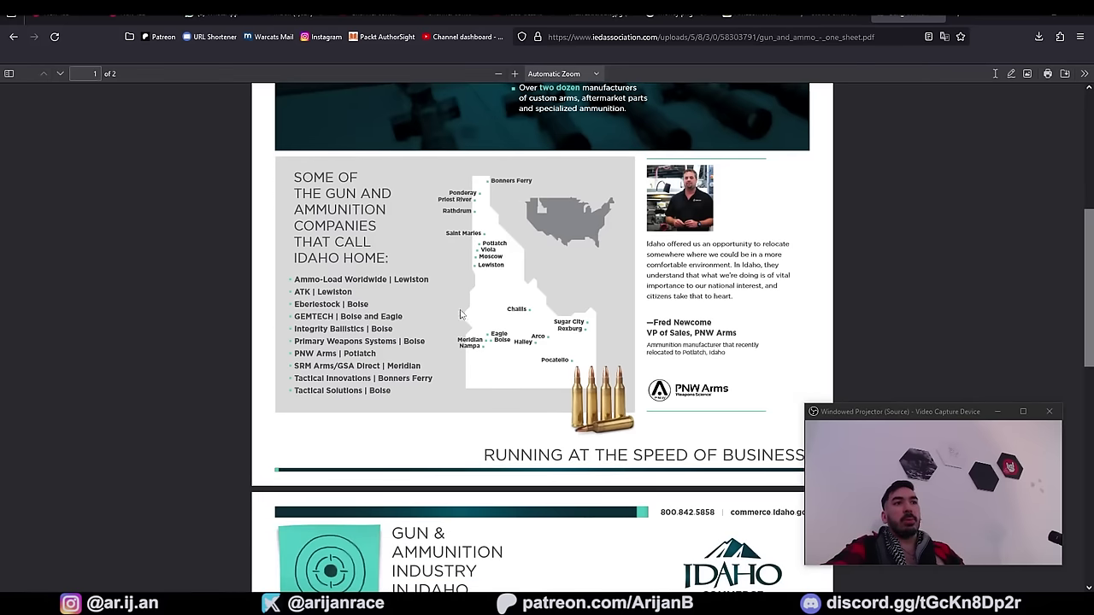
drag(295, 341, 396, 341)
key(ctrl+c)
key(ctrl+t)
key(ctrl+v)
key(Return)
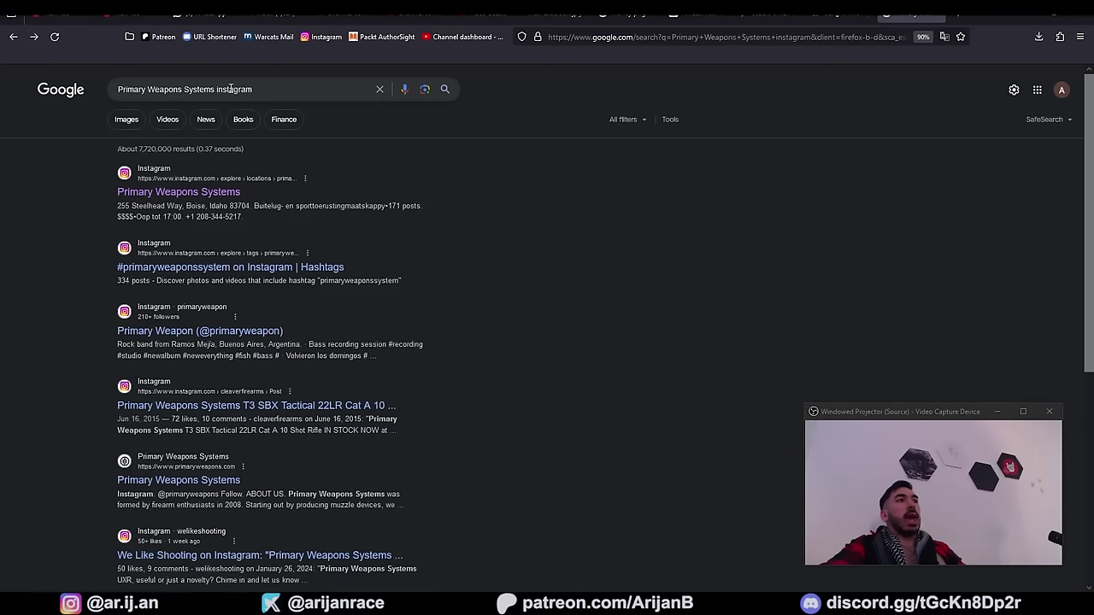
Step: Open the Primary Weapons Systems Instagram profile and look through its posts and profile details
click(158, 200)
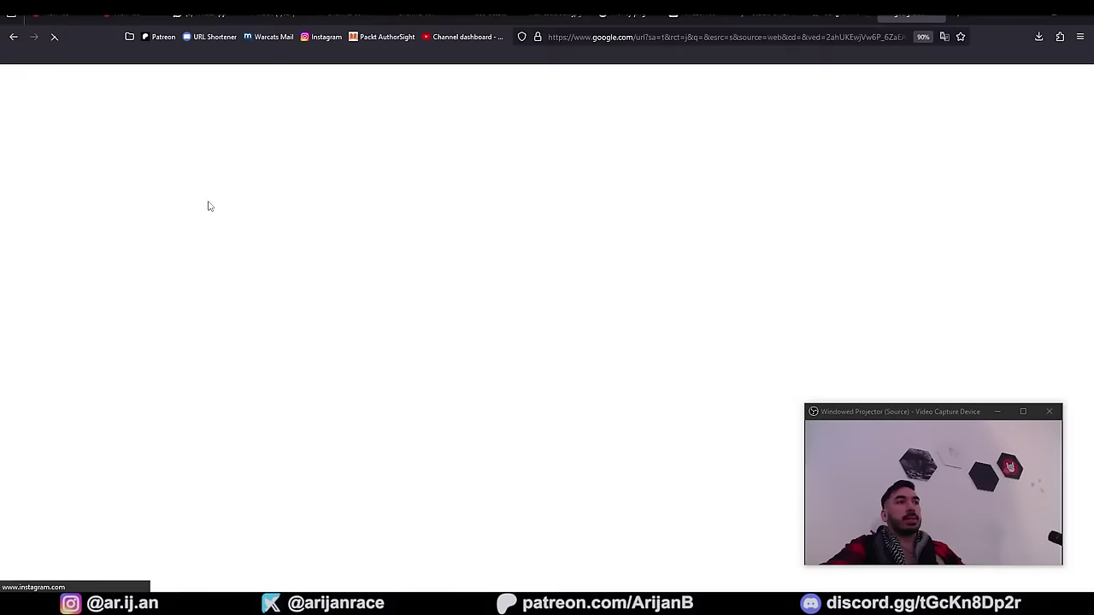
scroll(658, 163, down, 3)
scroll(778, 277, down, 1)
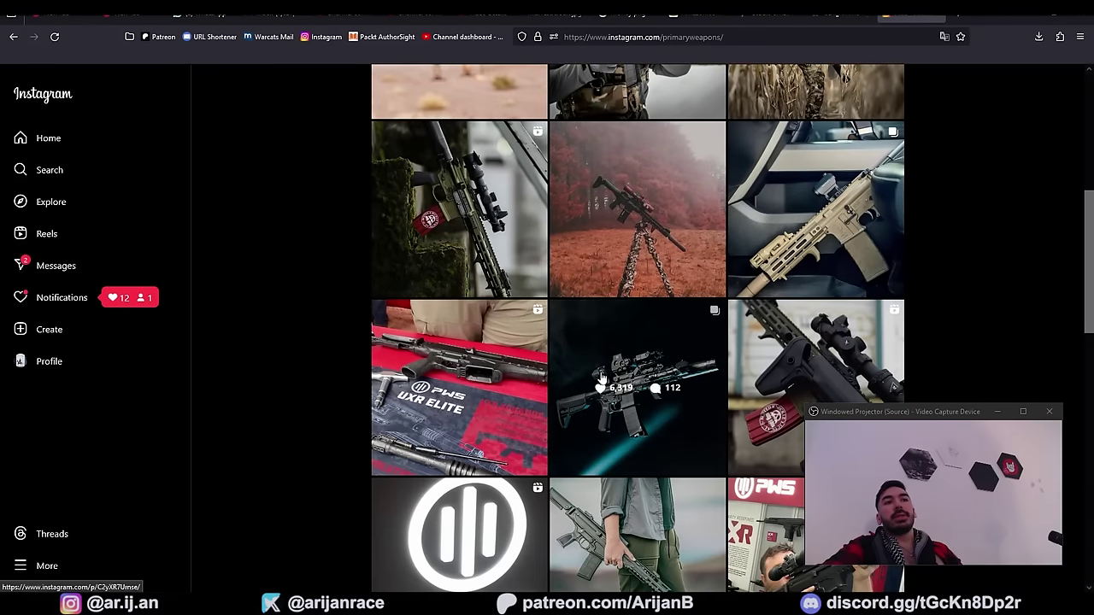
scroll(696, 425, up, 4)
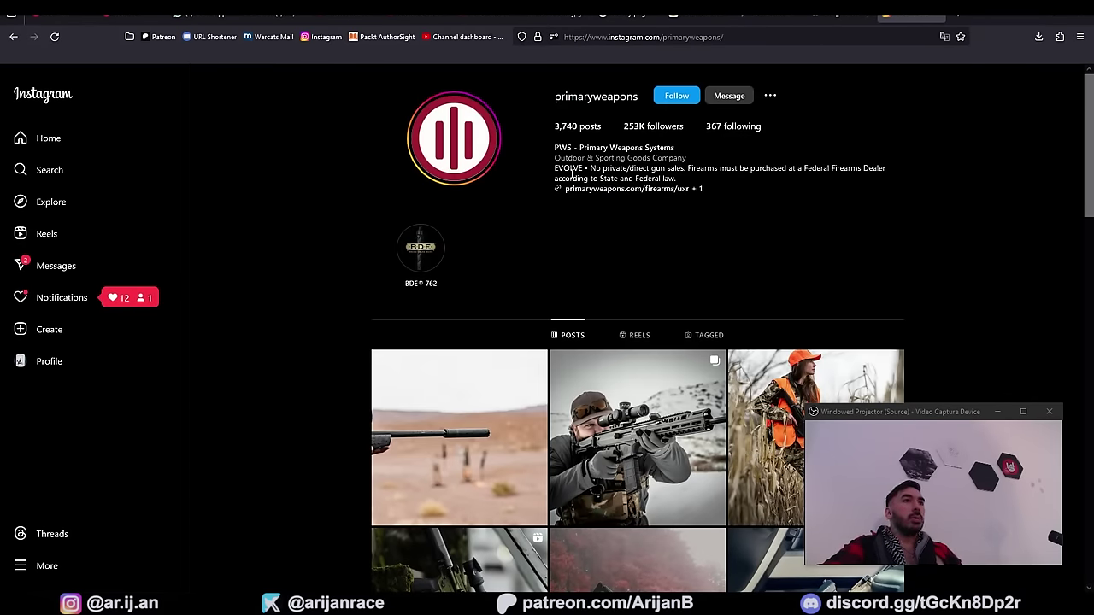
Step: Open the TZ brand store from the Stellar X2 microphone's Amazon listing and skim the whole store page
scroll(684, 205, down, 2)
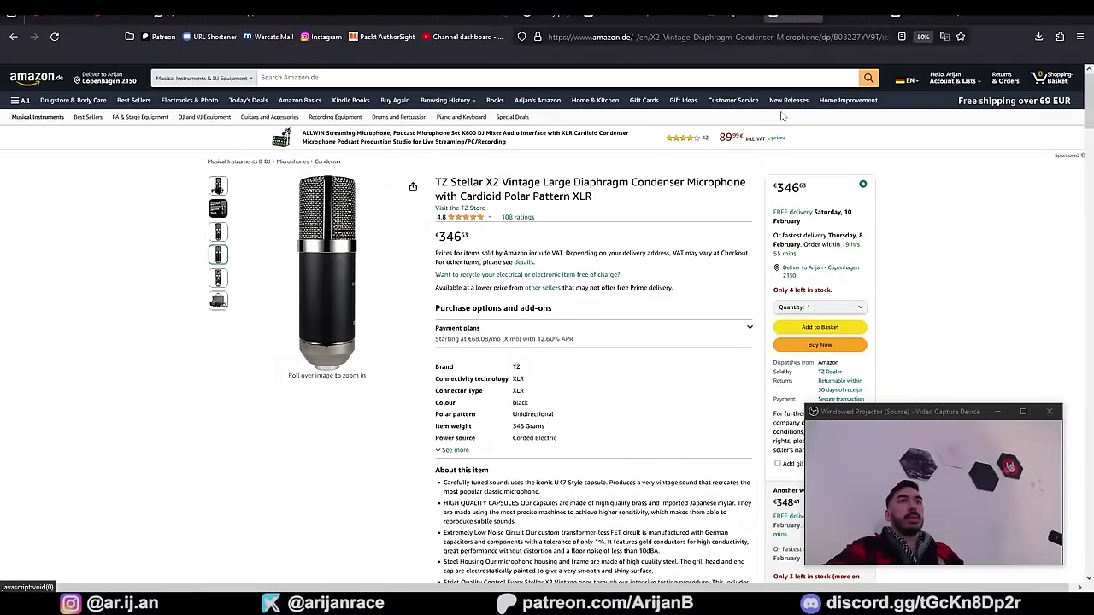
click(460, 209)
scroll(410, 261, down, 3)
scroll(547, 356, down, 10)
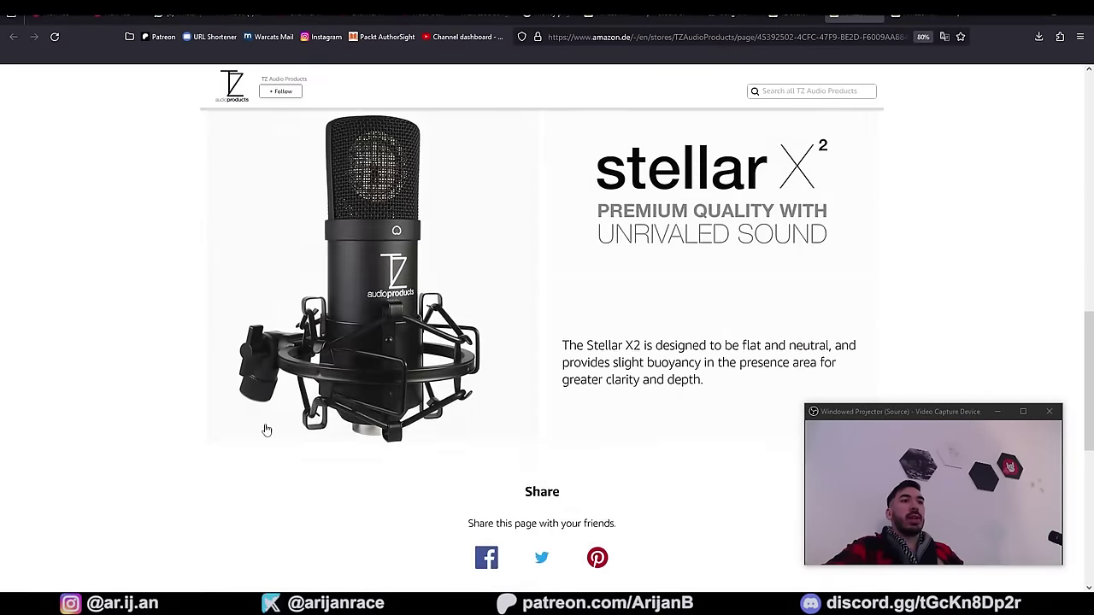
scroll(465, 259, up, 12)
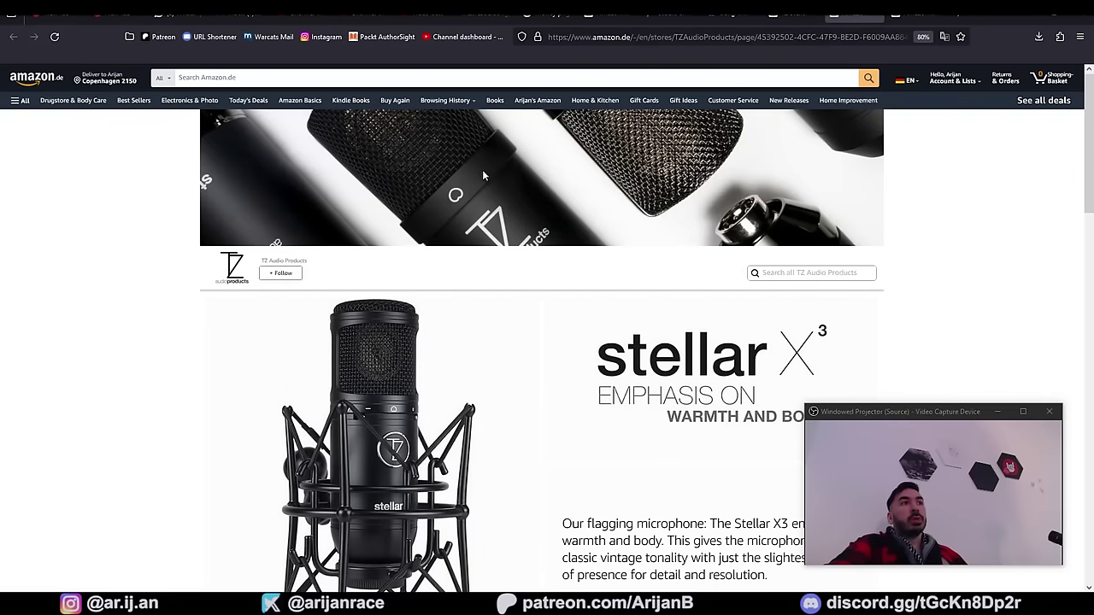
Step: Examine the Stellar microphone images and descriptions in the TZ Audio Products store, through to the sharing section and page footer
scroll(402, 316, down, 3)
scroll(369, 301, up, 2)
scroll(369, 300, down, 1)
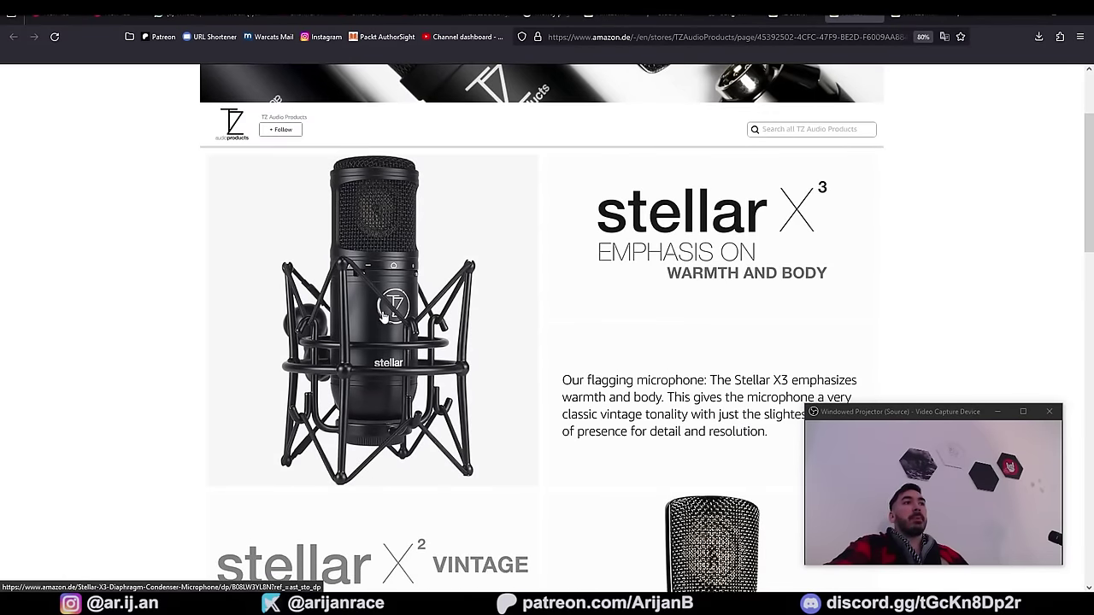
scroll(362, 348, up, 1)
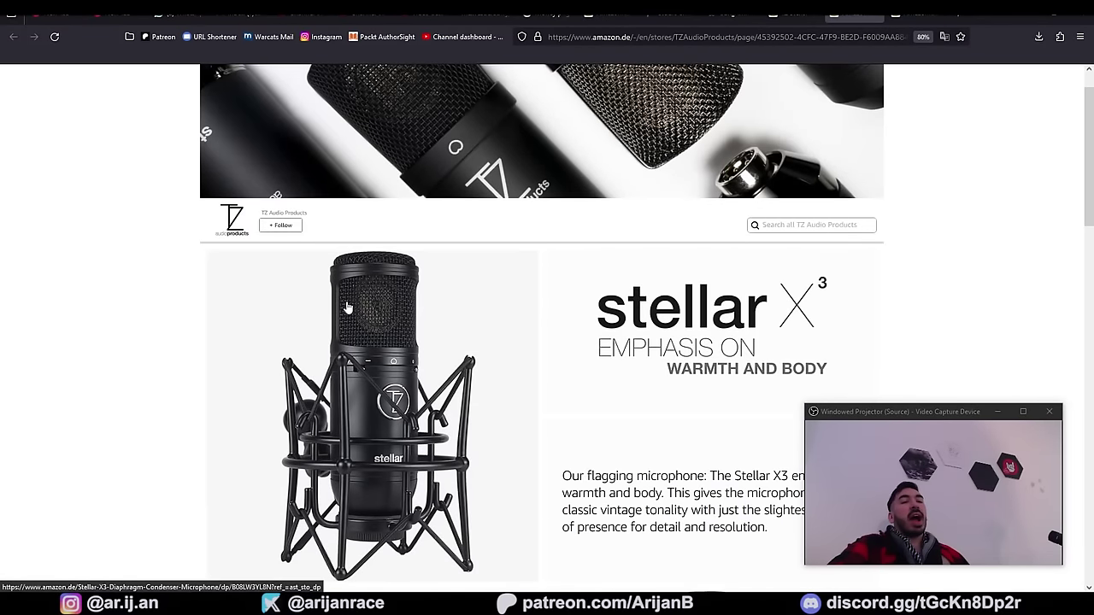
scroll(376, 316, up, 1)
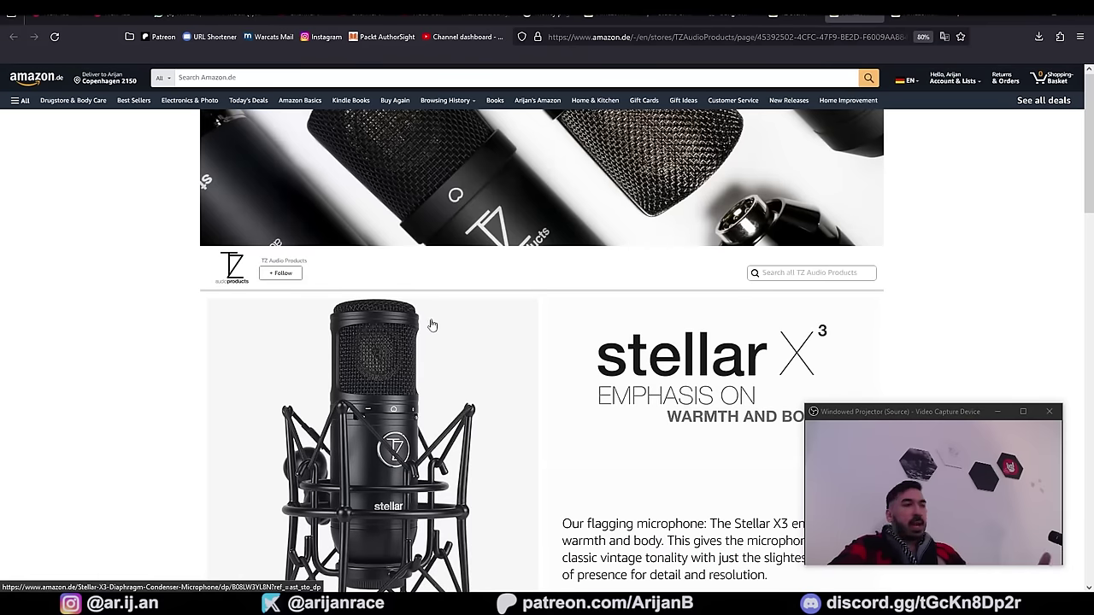
scroll(597, 416, down, 2)
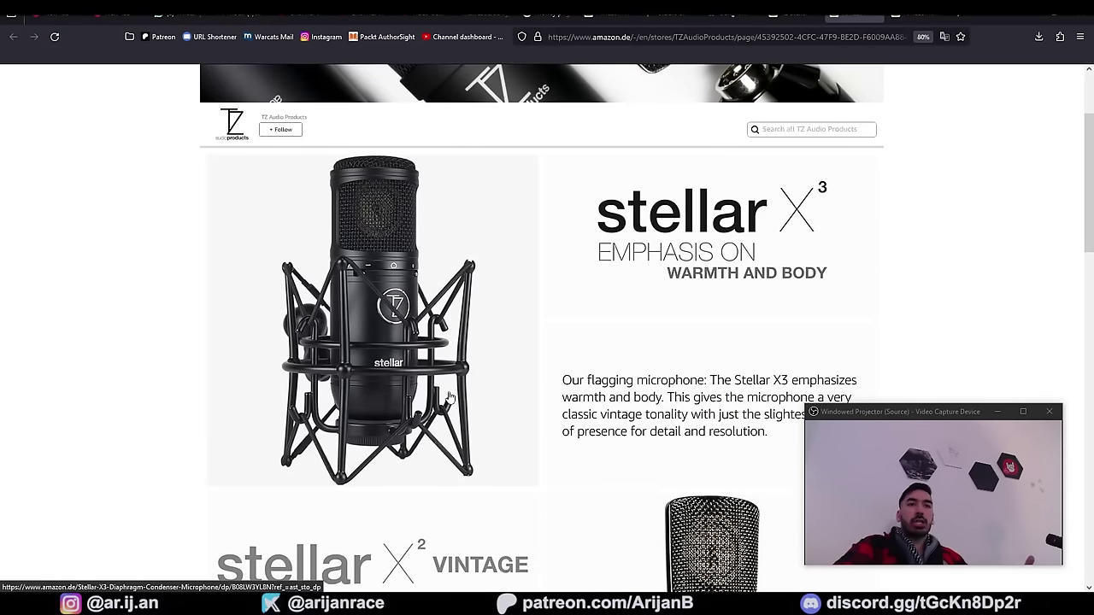
scroll(434, 404, up, 2)
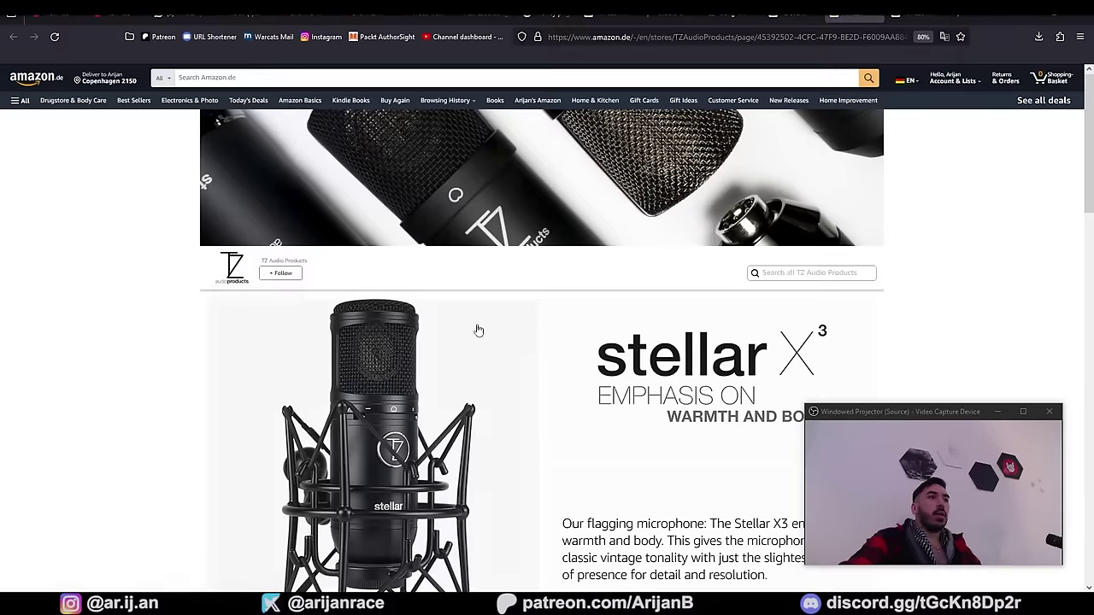
scroll(477, 327, down, 6)
scroll(671, 366, down, 3)
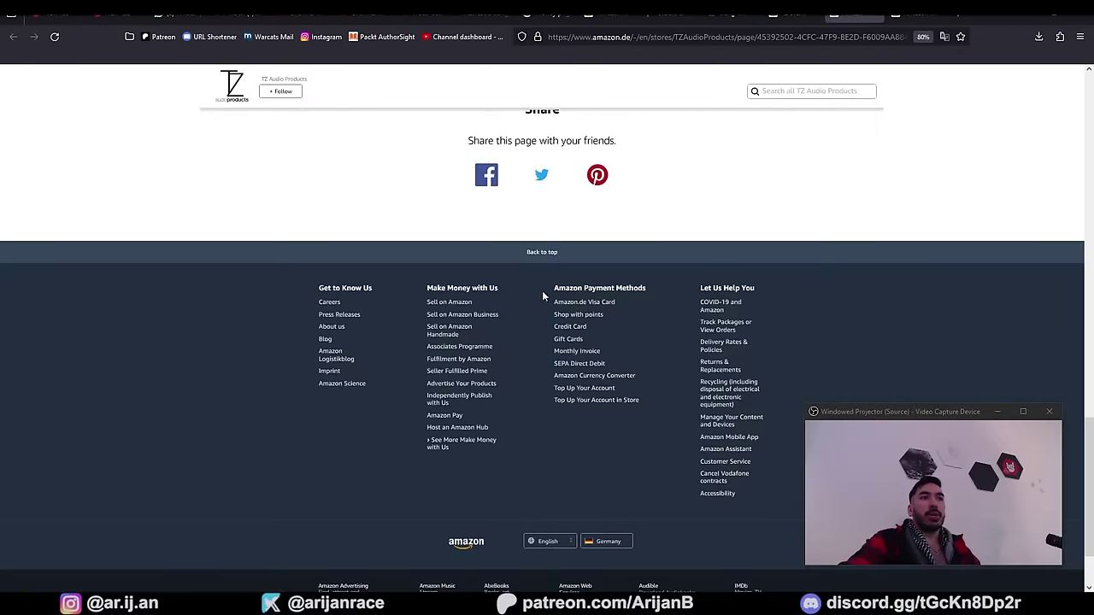
scroll(513, 213, up, 2)
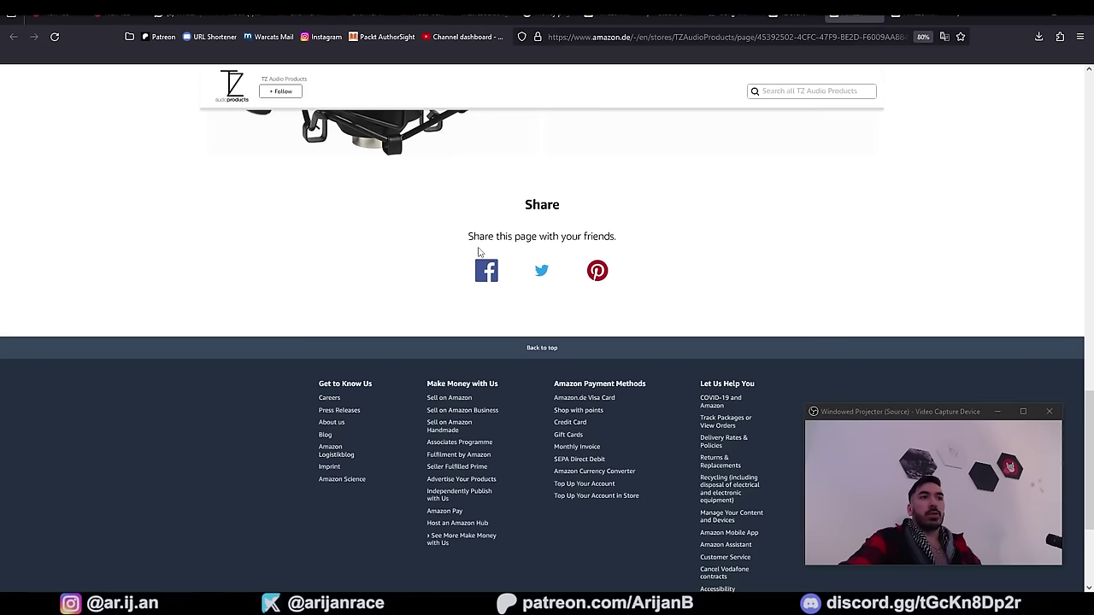
scroll(479, 252, up, 3)
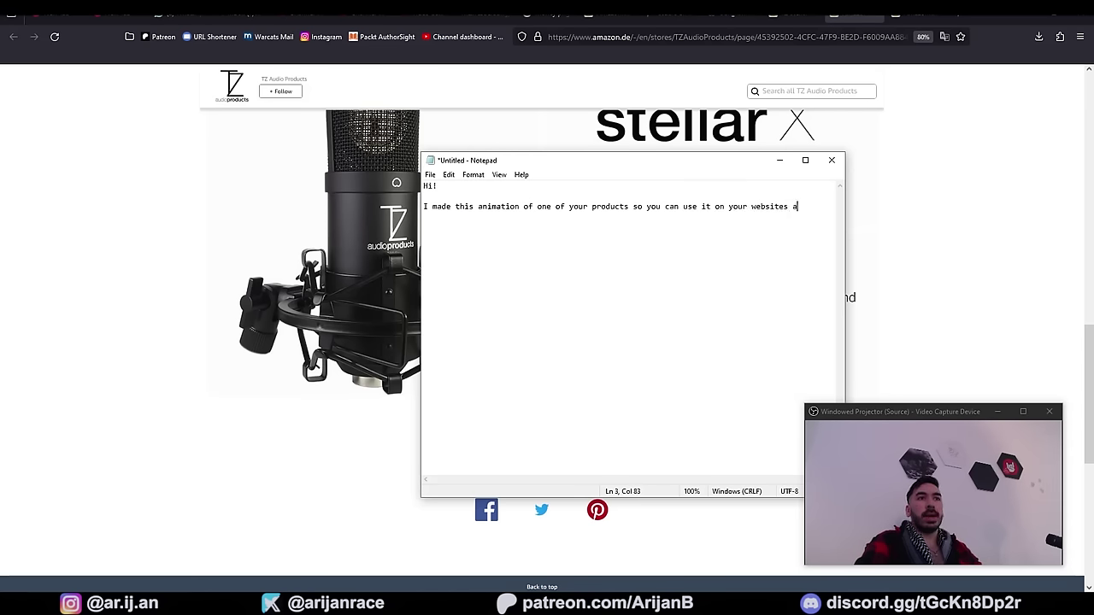
Step: In the Notepad message draft, end the sentence about the product animation with "websites and platforms." and begin a new paragraph with "If you l"
text(tforms.)
key(Return)
key(Return)
text(If you l)
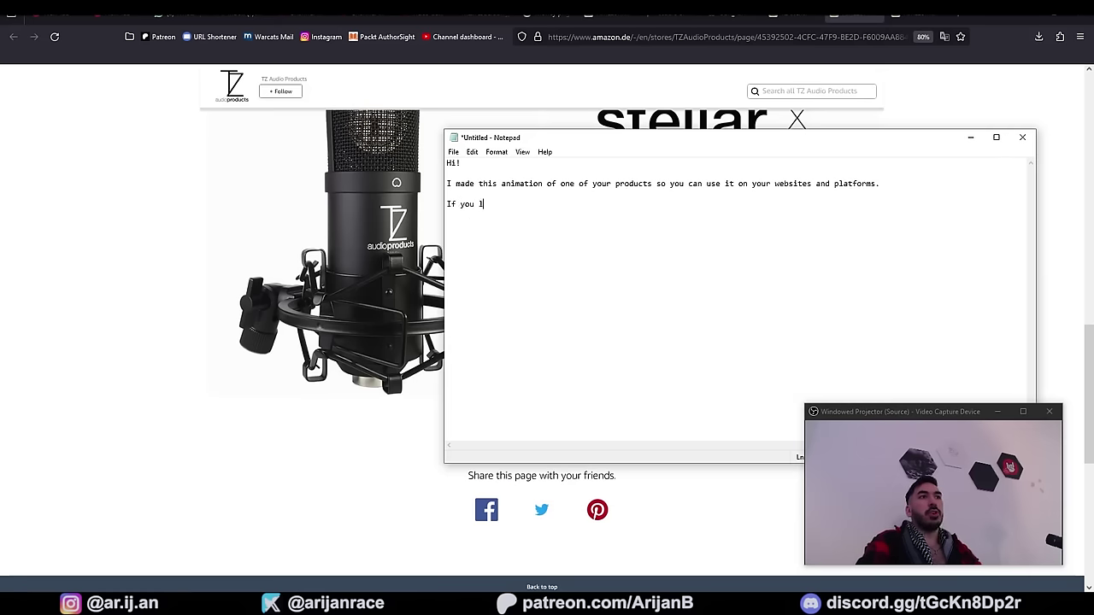